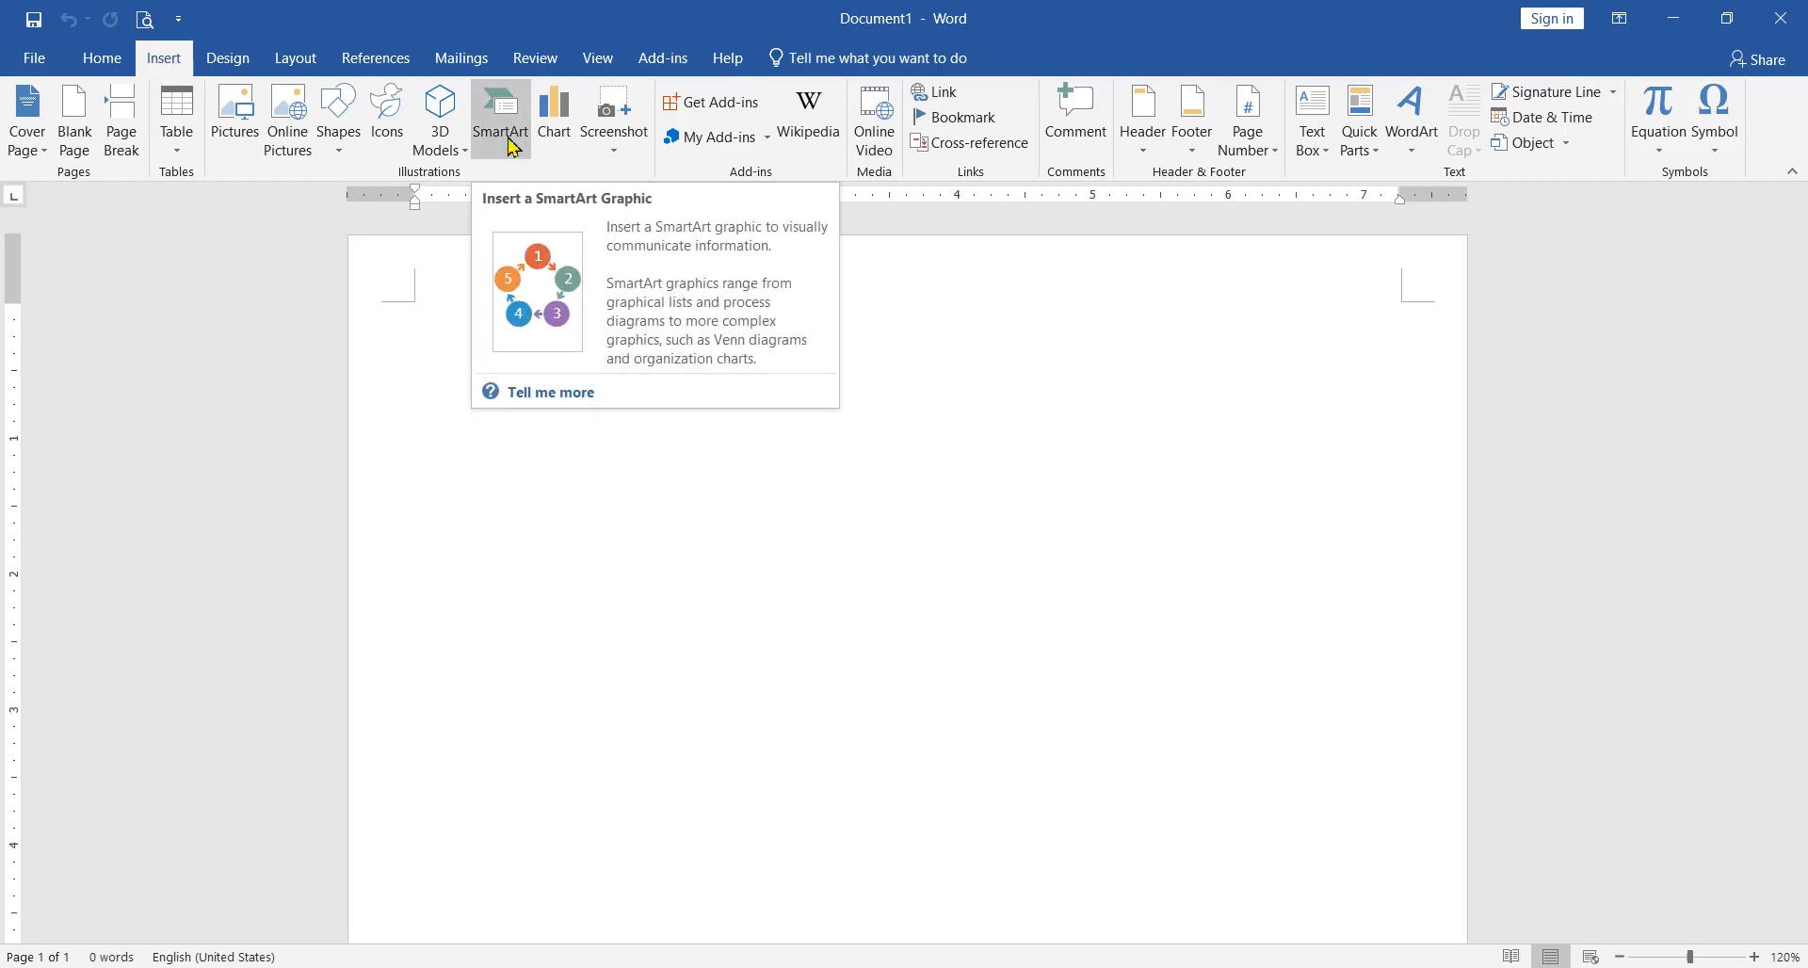
Step: Open the SmartArt graphic chooser for the blank document and move its dialog lower on the page
{"action": "left_click", "coordinate": [461, 58]}
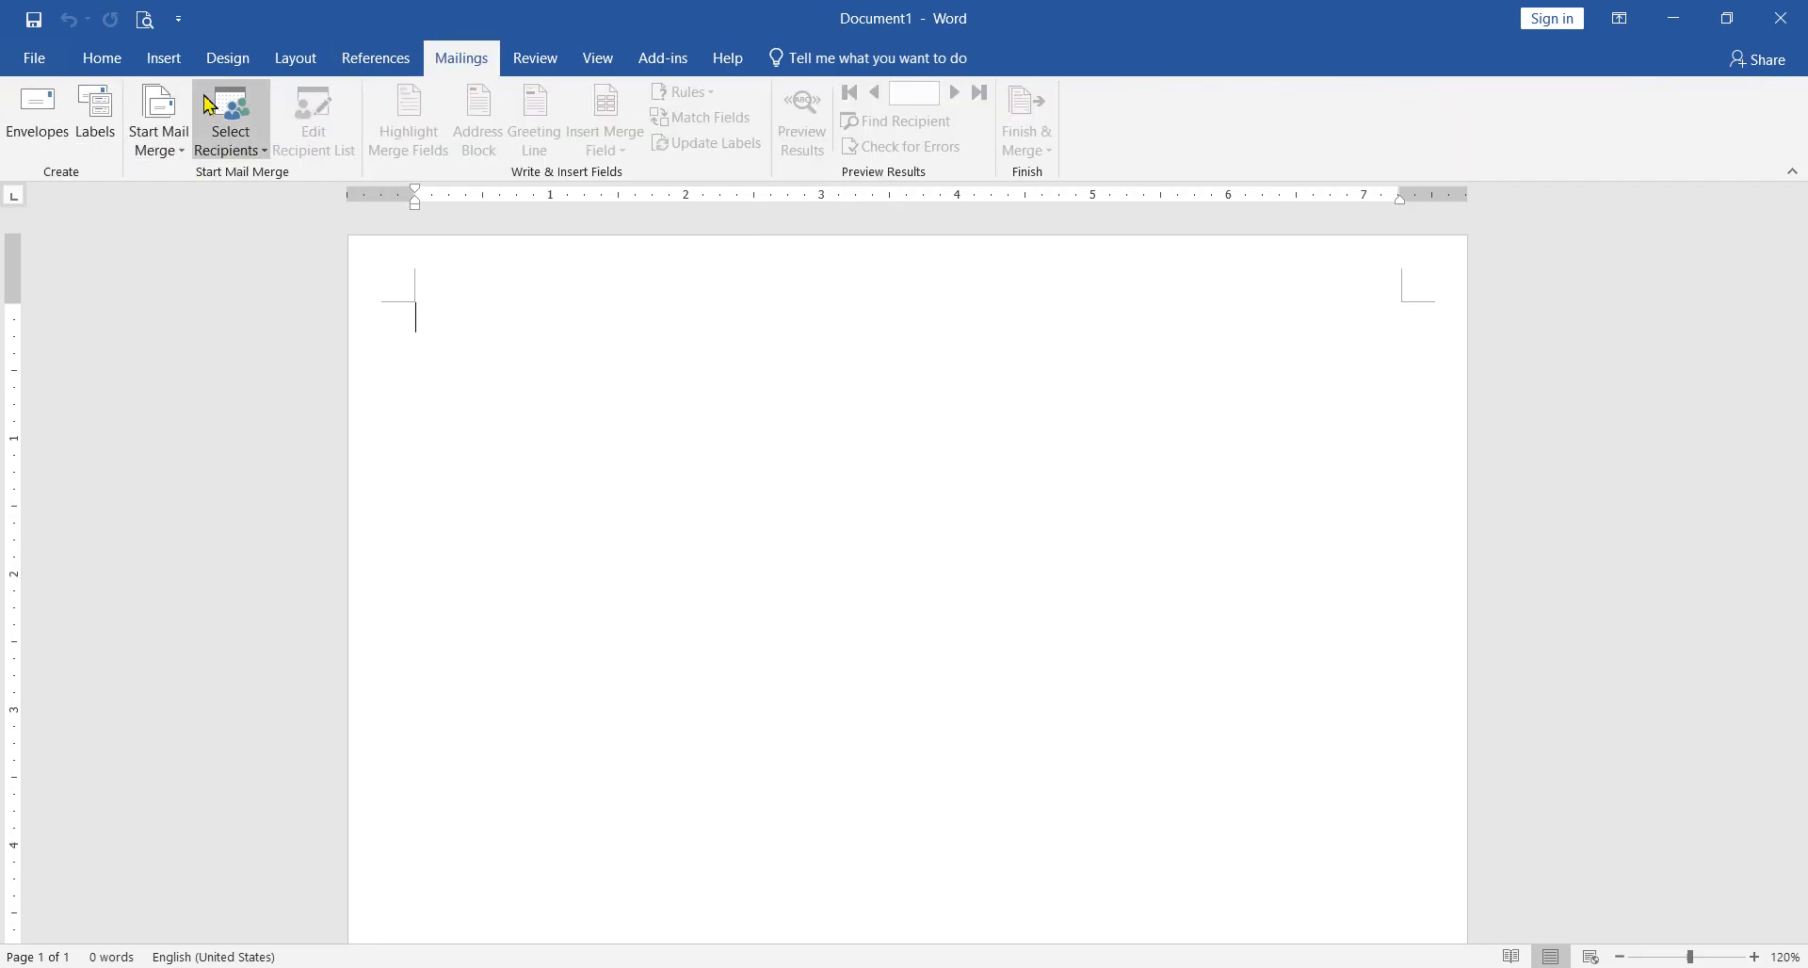
{"action": "left_click", "coordinate": [164, 59]}
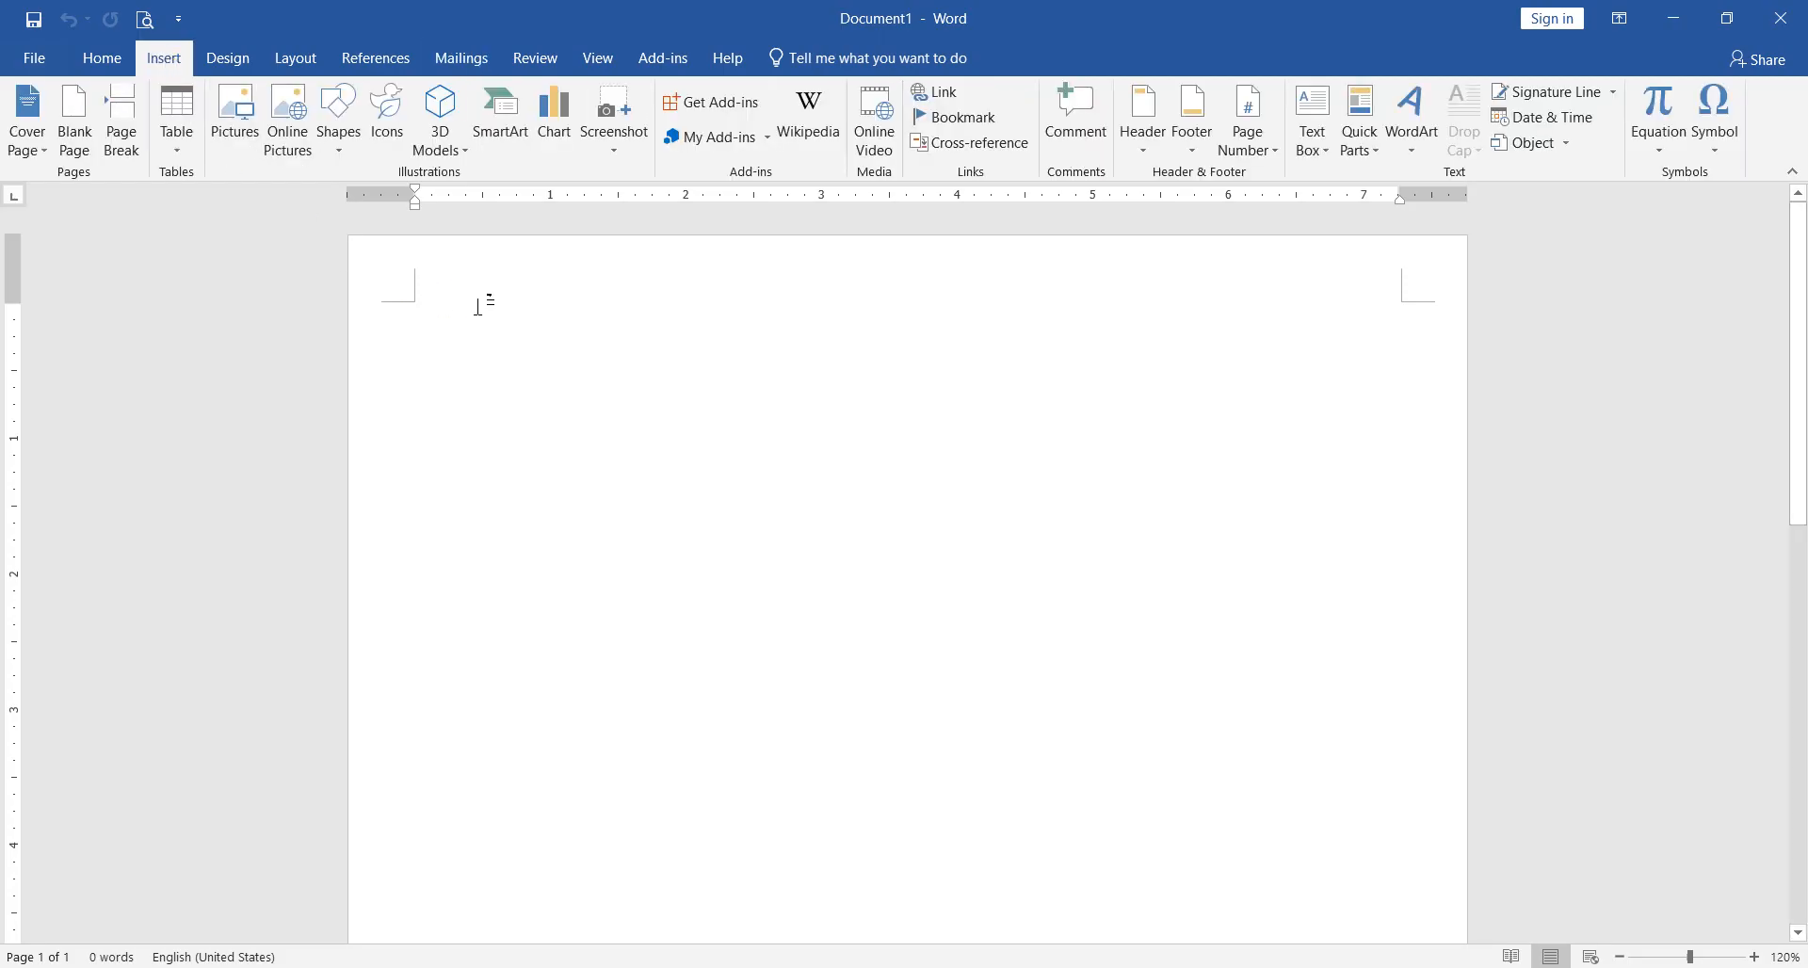
{"action": "left_click", "coordinate": [509, 126]}
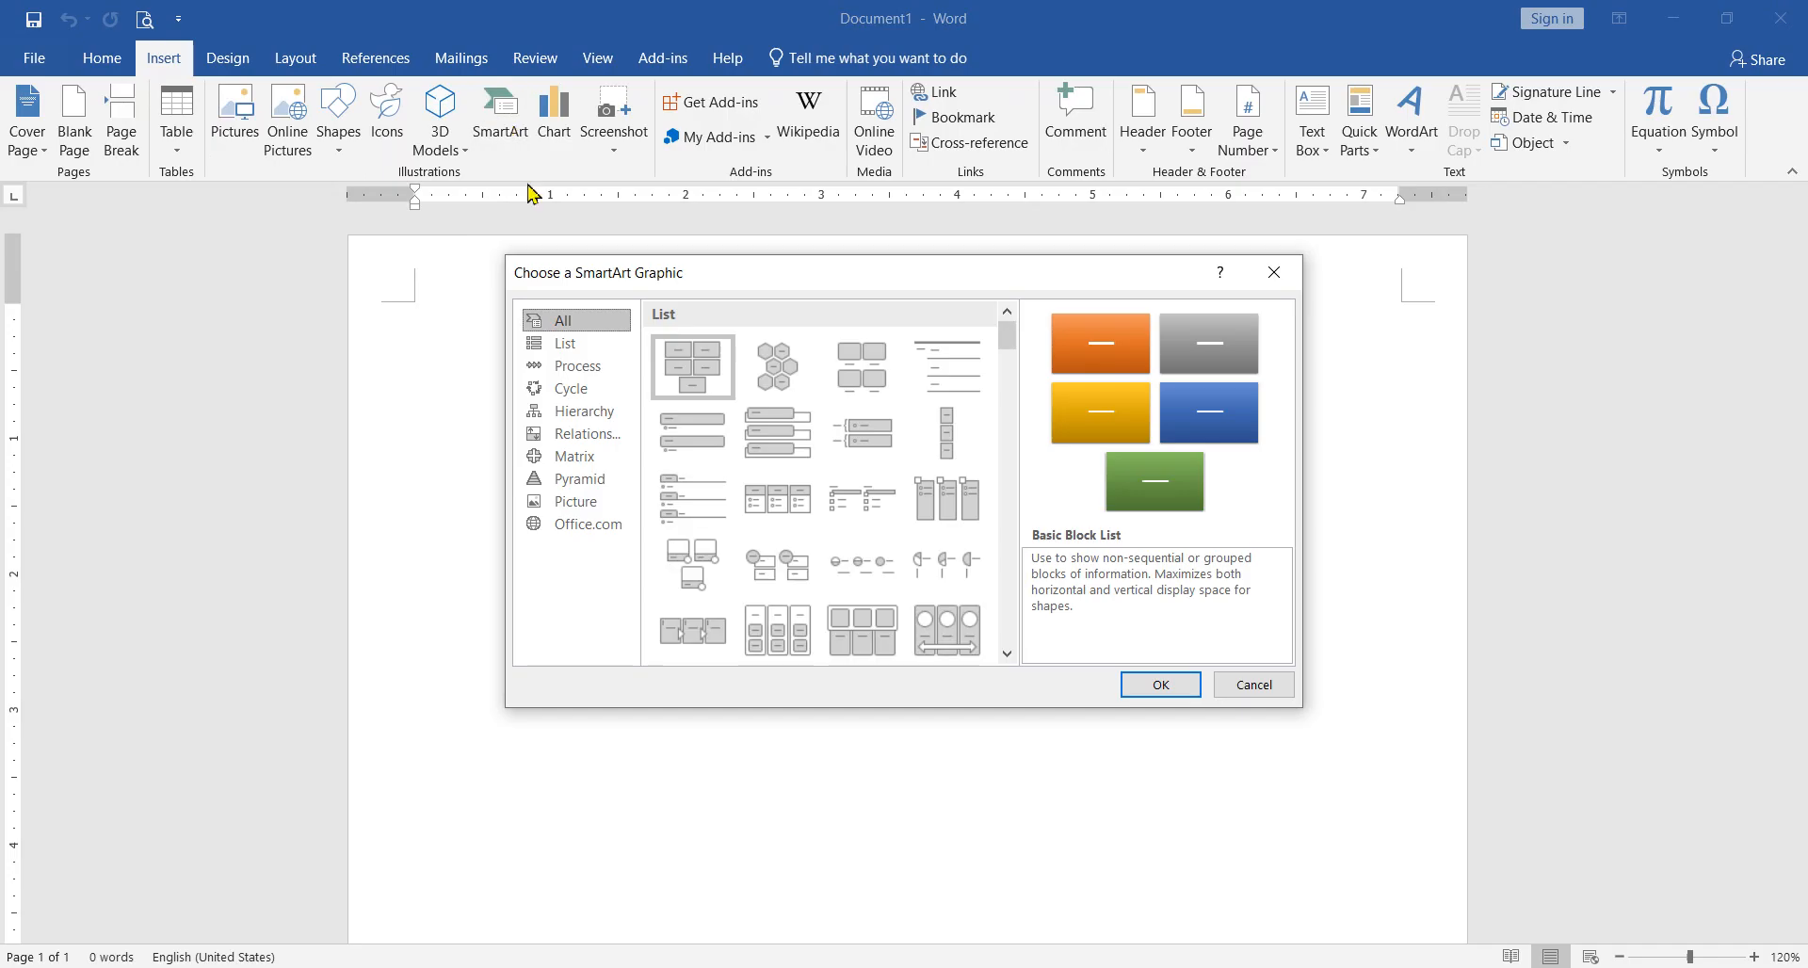
{"action": "left_click_drag", "start_coordinate": [720, 277], "coordinate": [699, 352]}
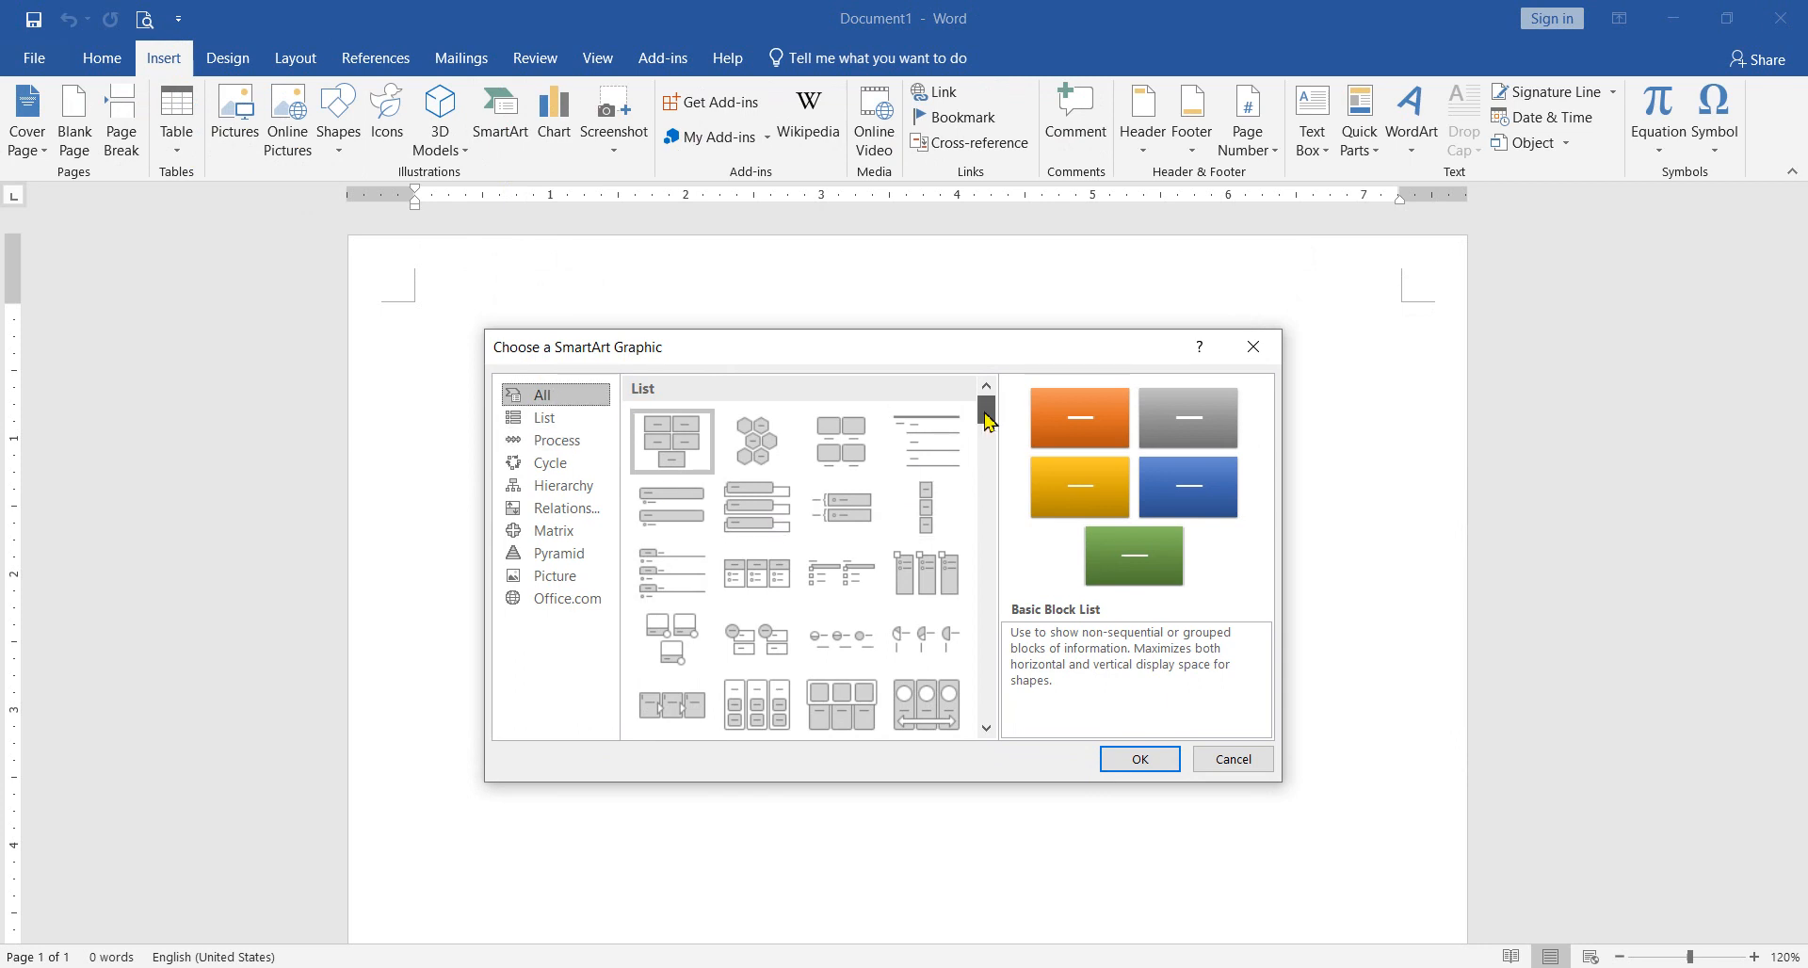
Step: Look through the complete SmartArt gallery and compare the layouts in the List, Process and Cycle categories
{"action": "left_click_drag", "start_coordinate": [988, 405], "coordinate": [991, 461]}
{"action": "scroll", "coordinate": [835, 549], "scroll_direction": "down", "scroll_amount": 5}
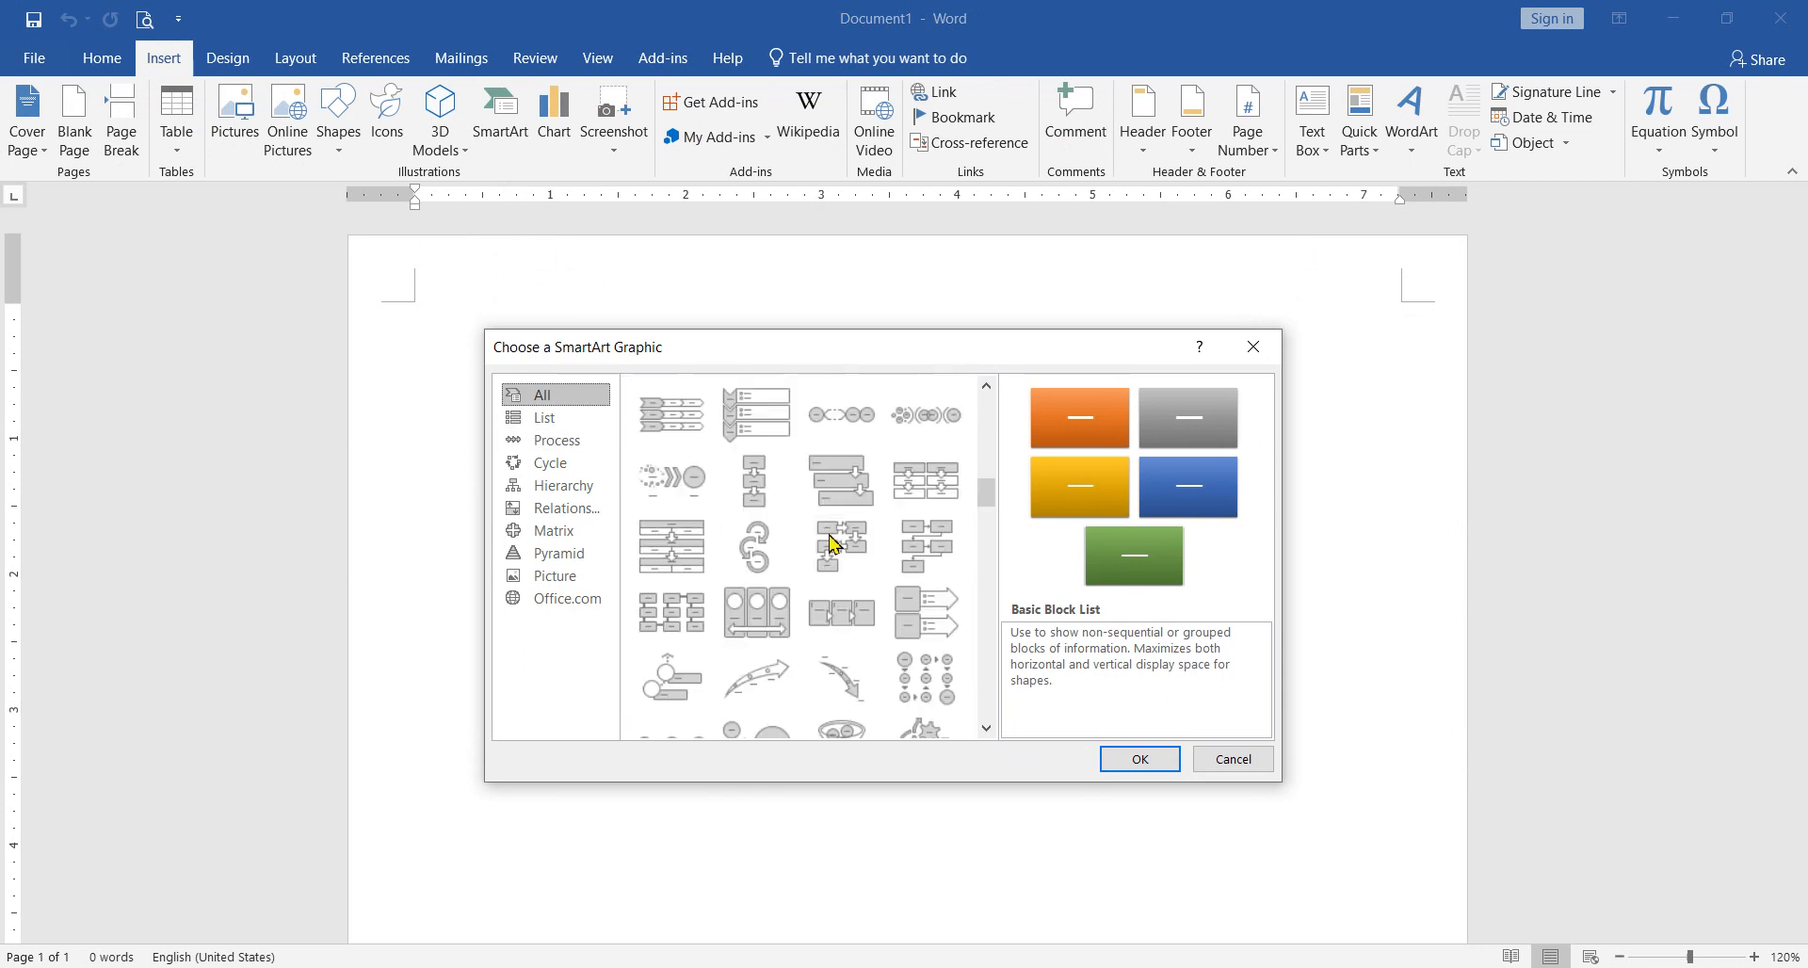
{"action": "scroll", "coordinate": [744, 506], "scroll_direction": "down", "scroll_amount": 10}
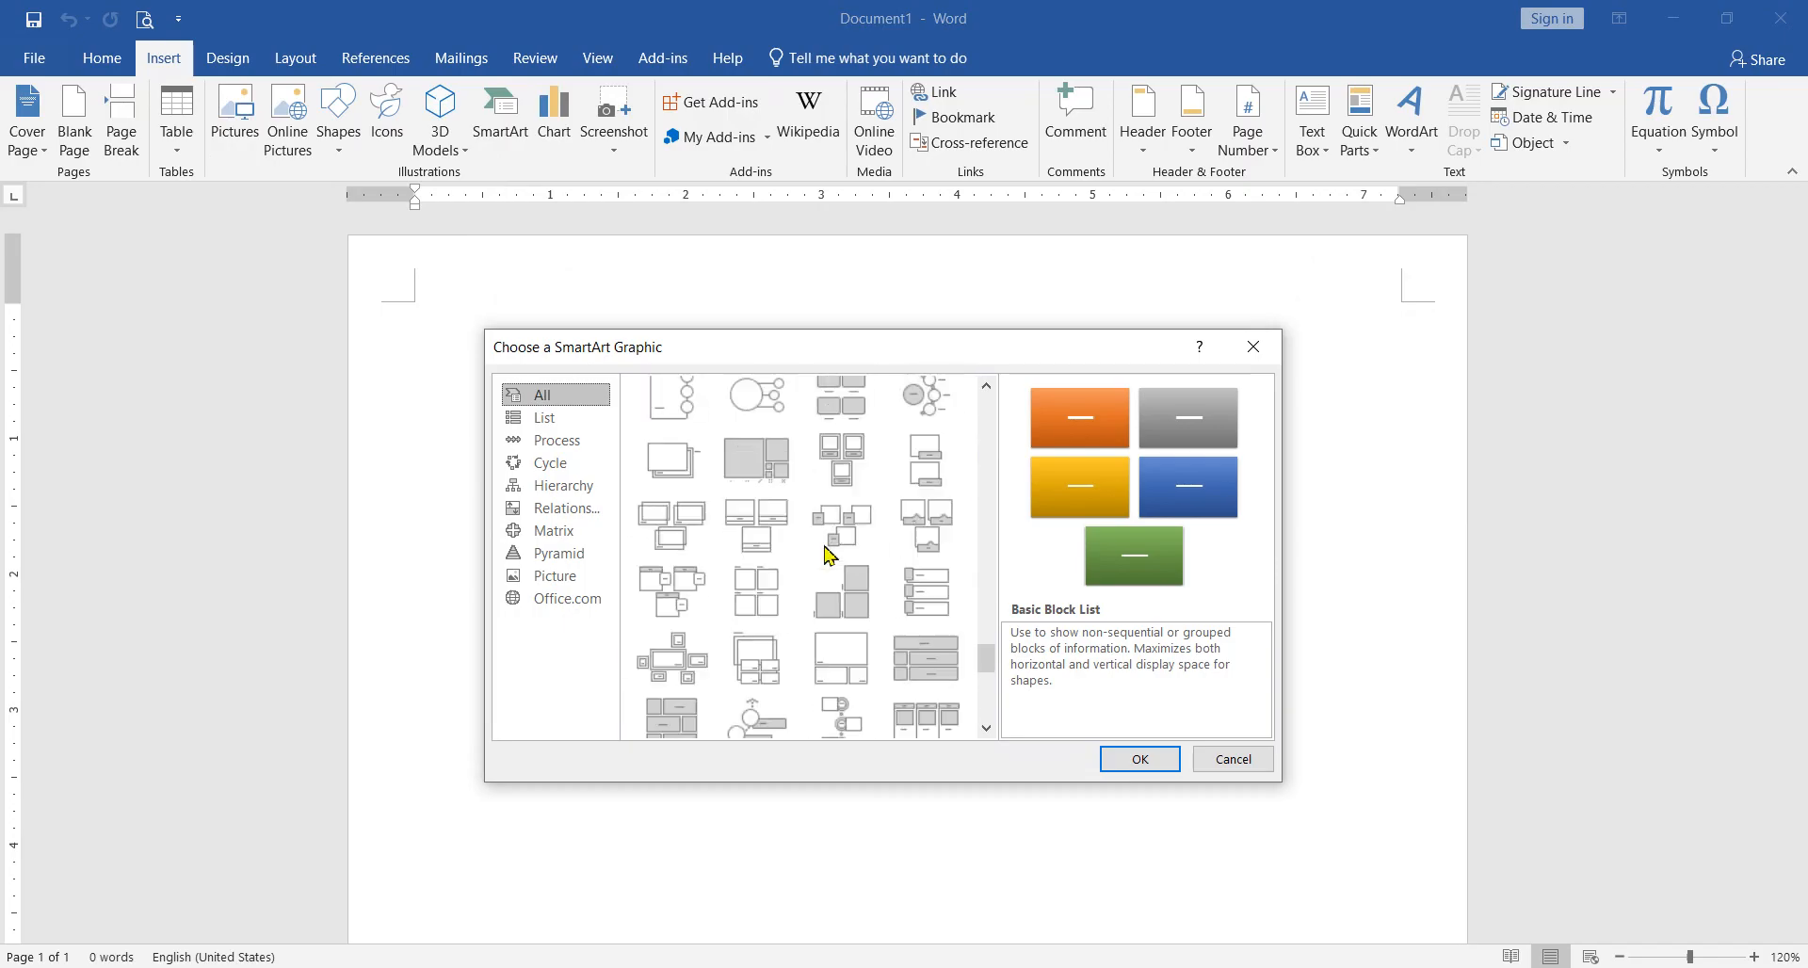
{"action": "scroll", "coordinate": [789, 539], "scroll_direction": "down", "scroll_amount": 5}
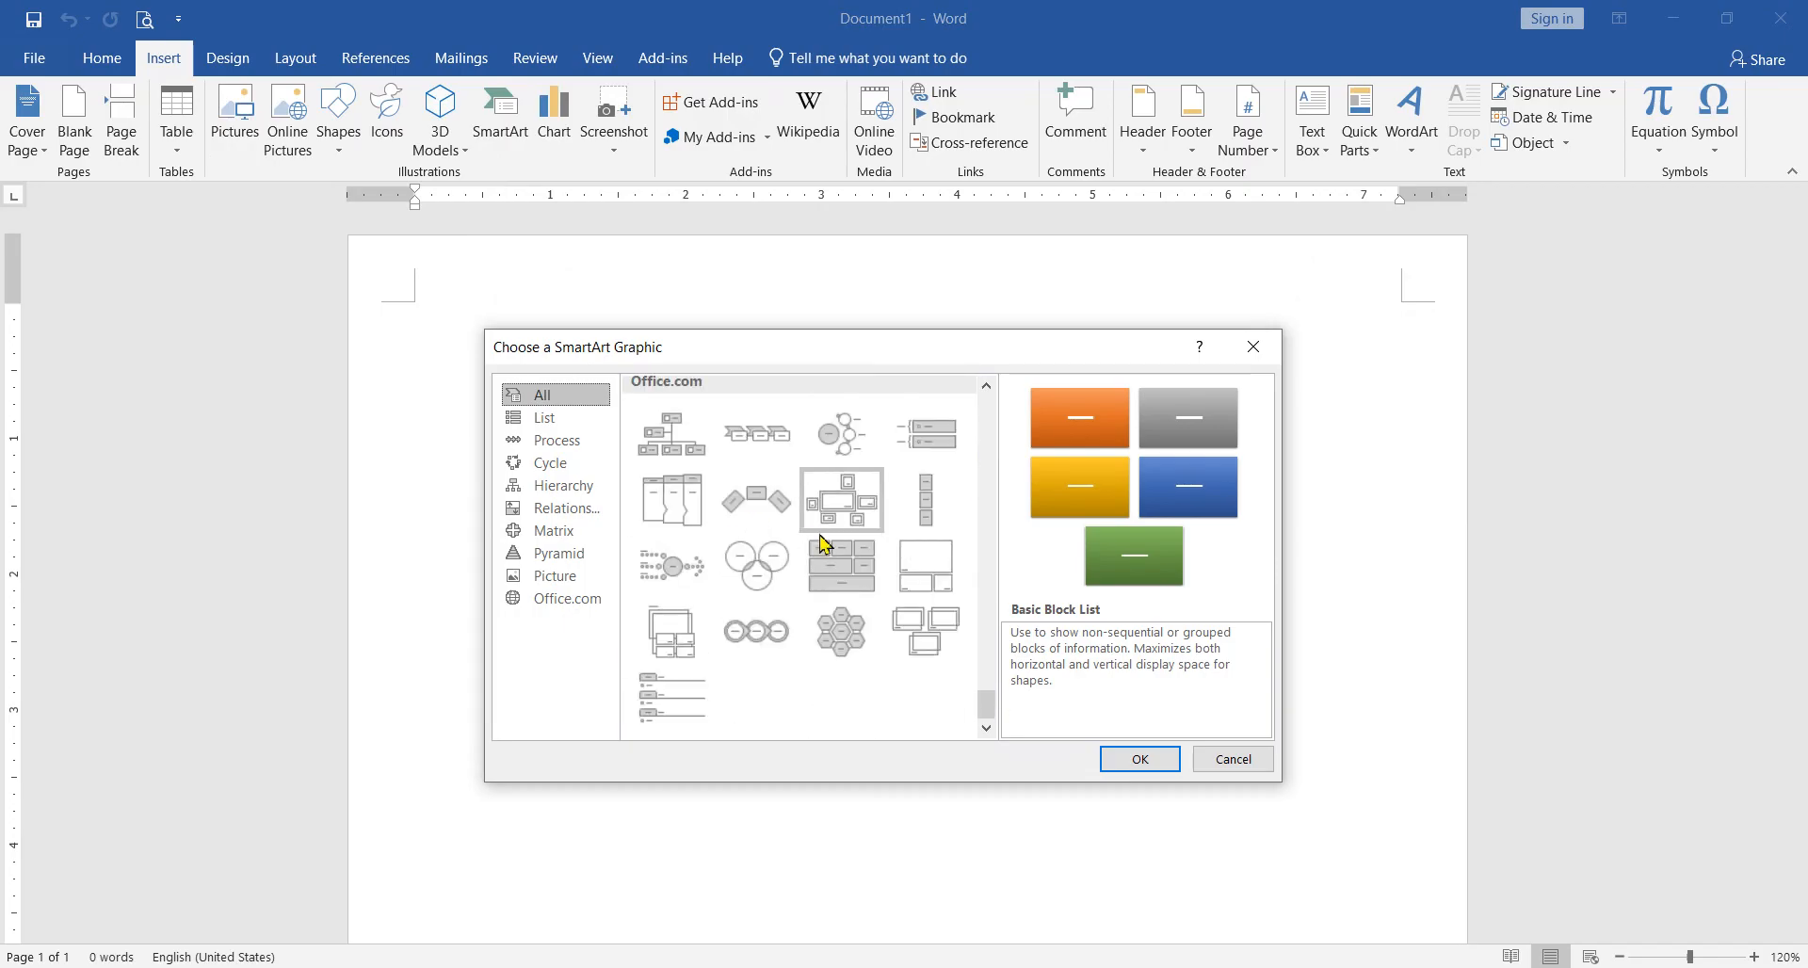
{"action": "scroll", "coordinate": [819, 528], "scroll_direction": "up", "scroll_amount": 15}
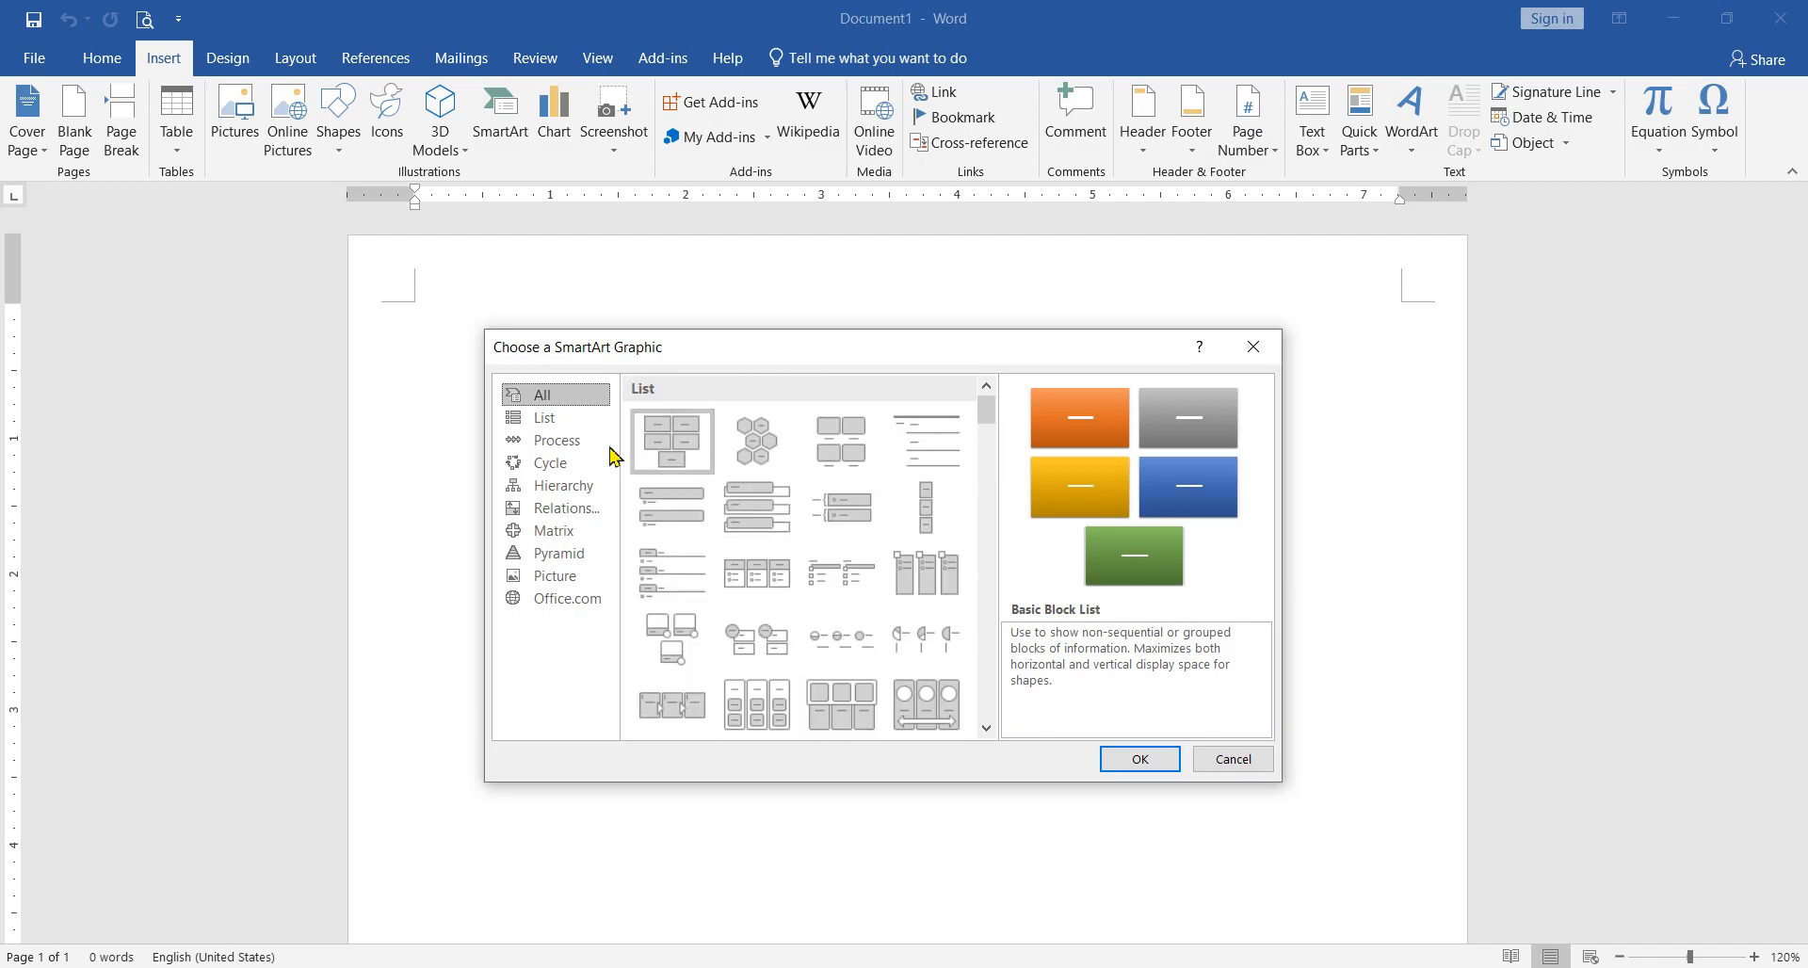
{"action": "left_click", "coordinate": [550, 417]}
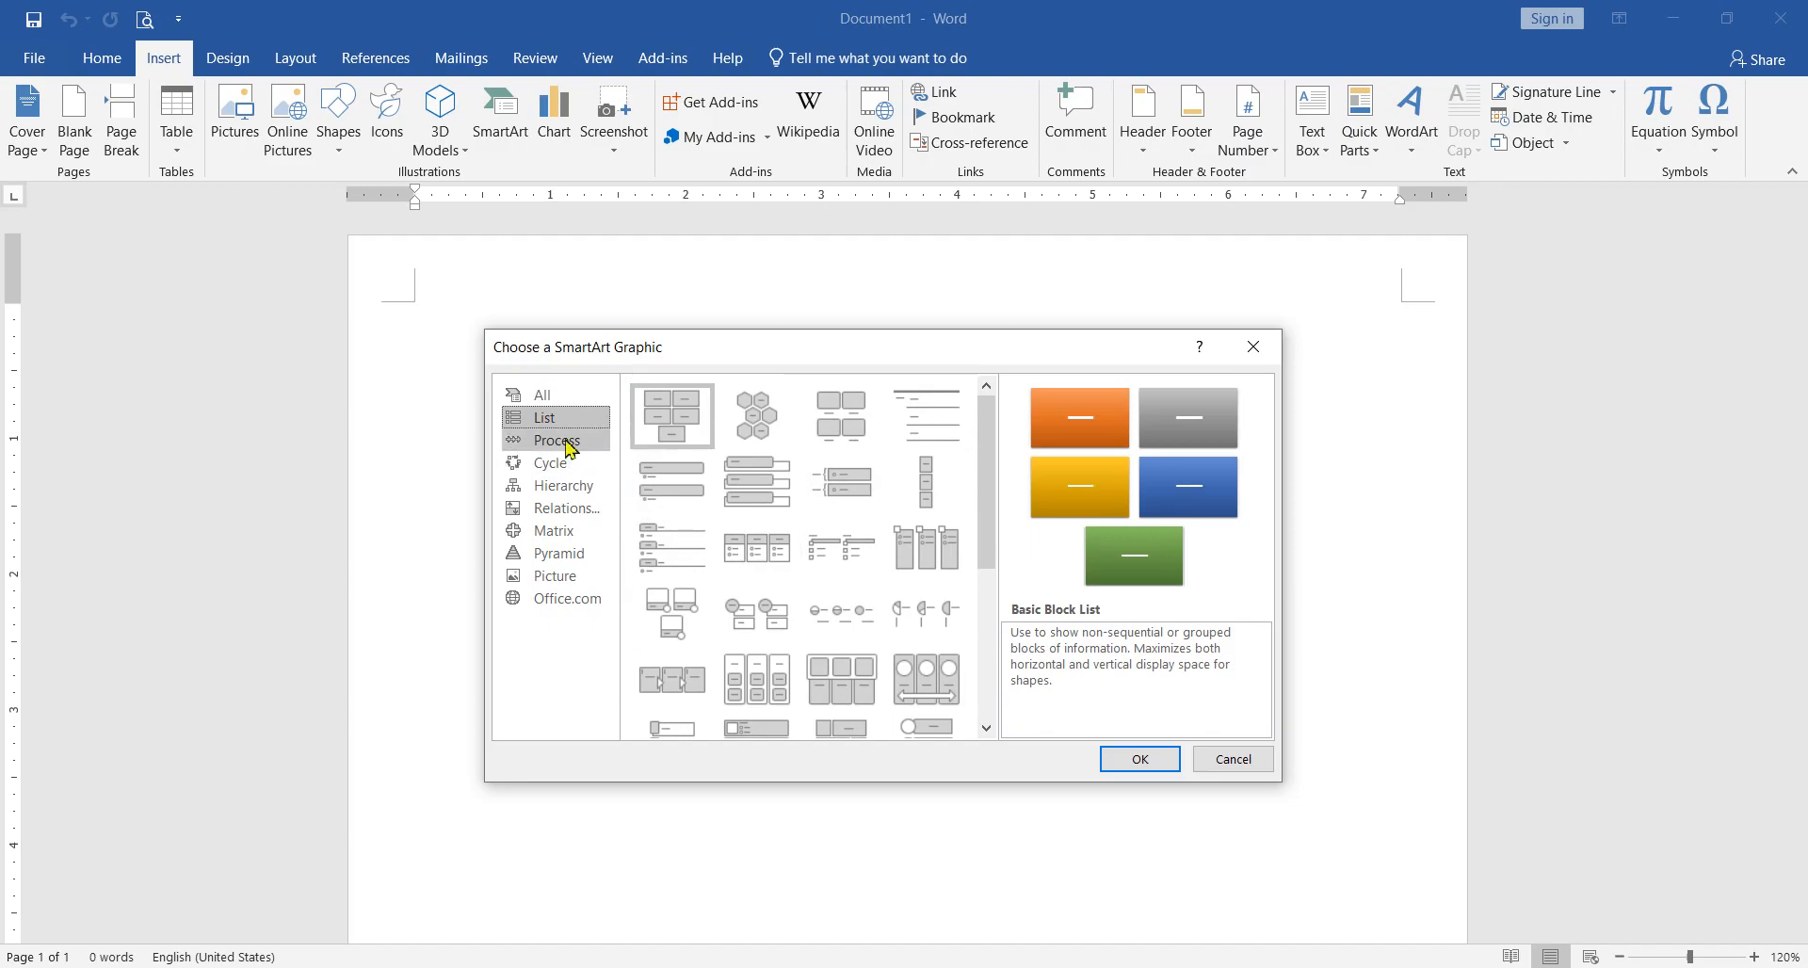
{"action": "left_click", "coordinate": [565, 441]}
{"action": "left_click", "coordinate": [569, 464]}
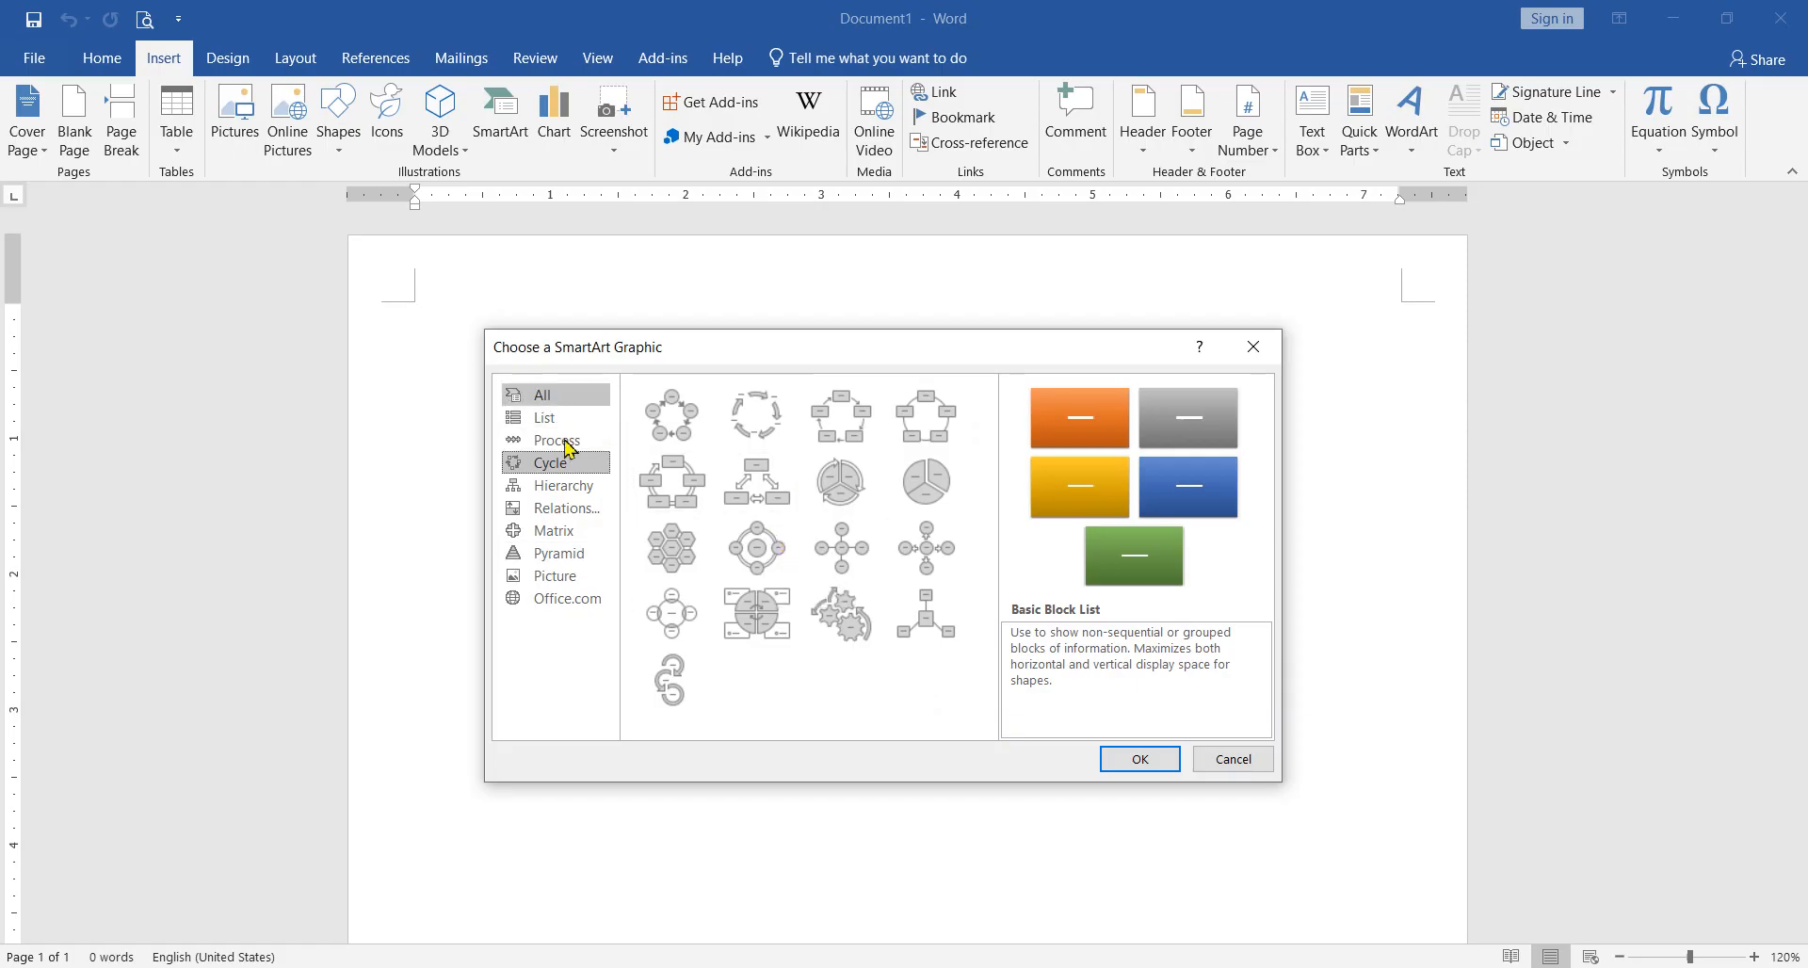
{"action": "left_click", "coordinate": [546, 395]}
{"action": "left_click", "coordinate": [563, 418]}
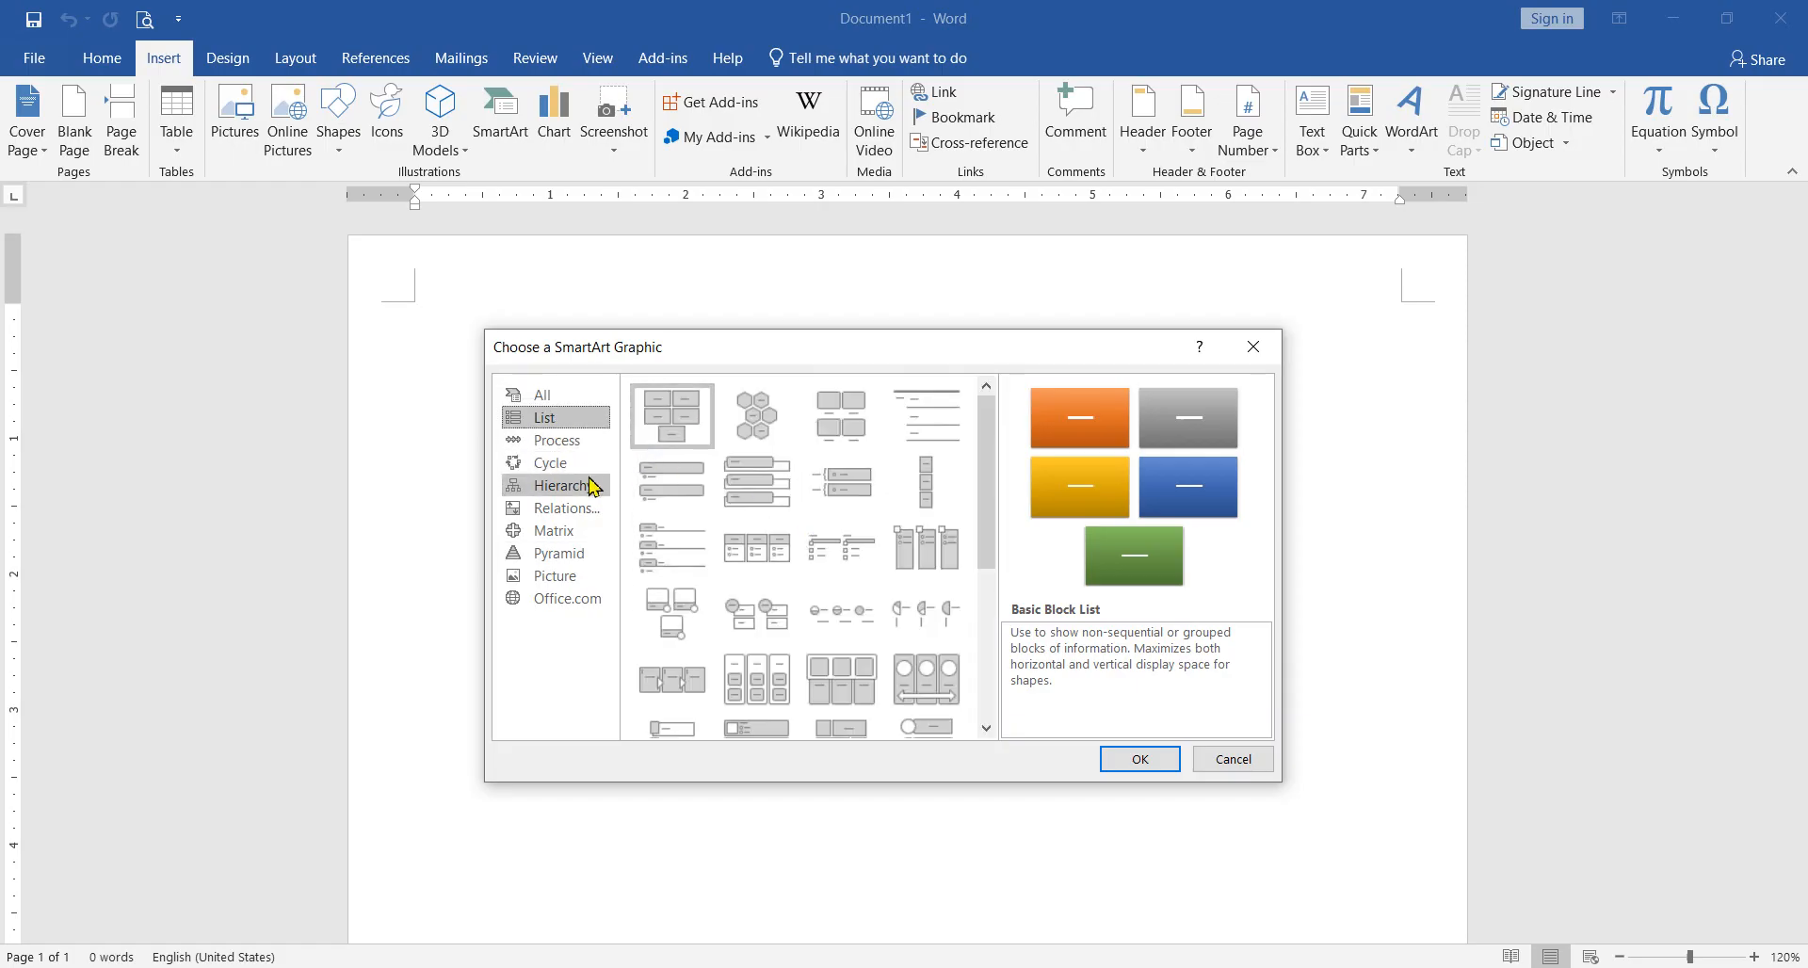
{"action": "left_click", "coordinate": [554, 395]}
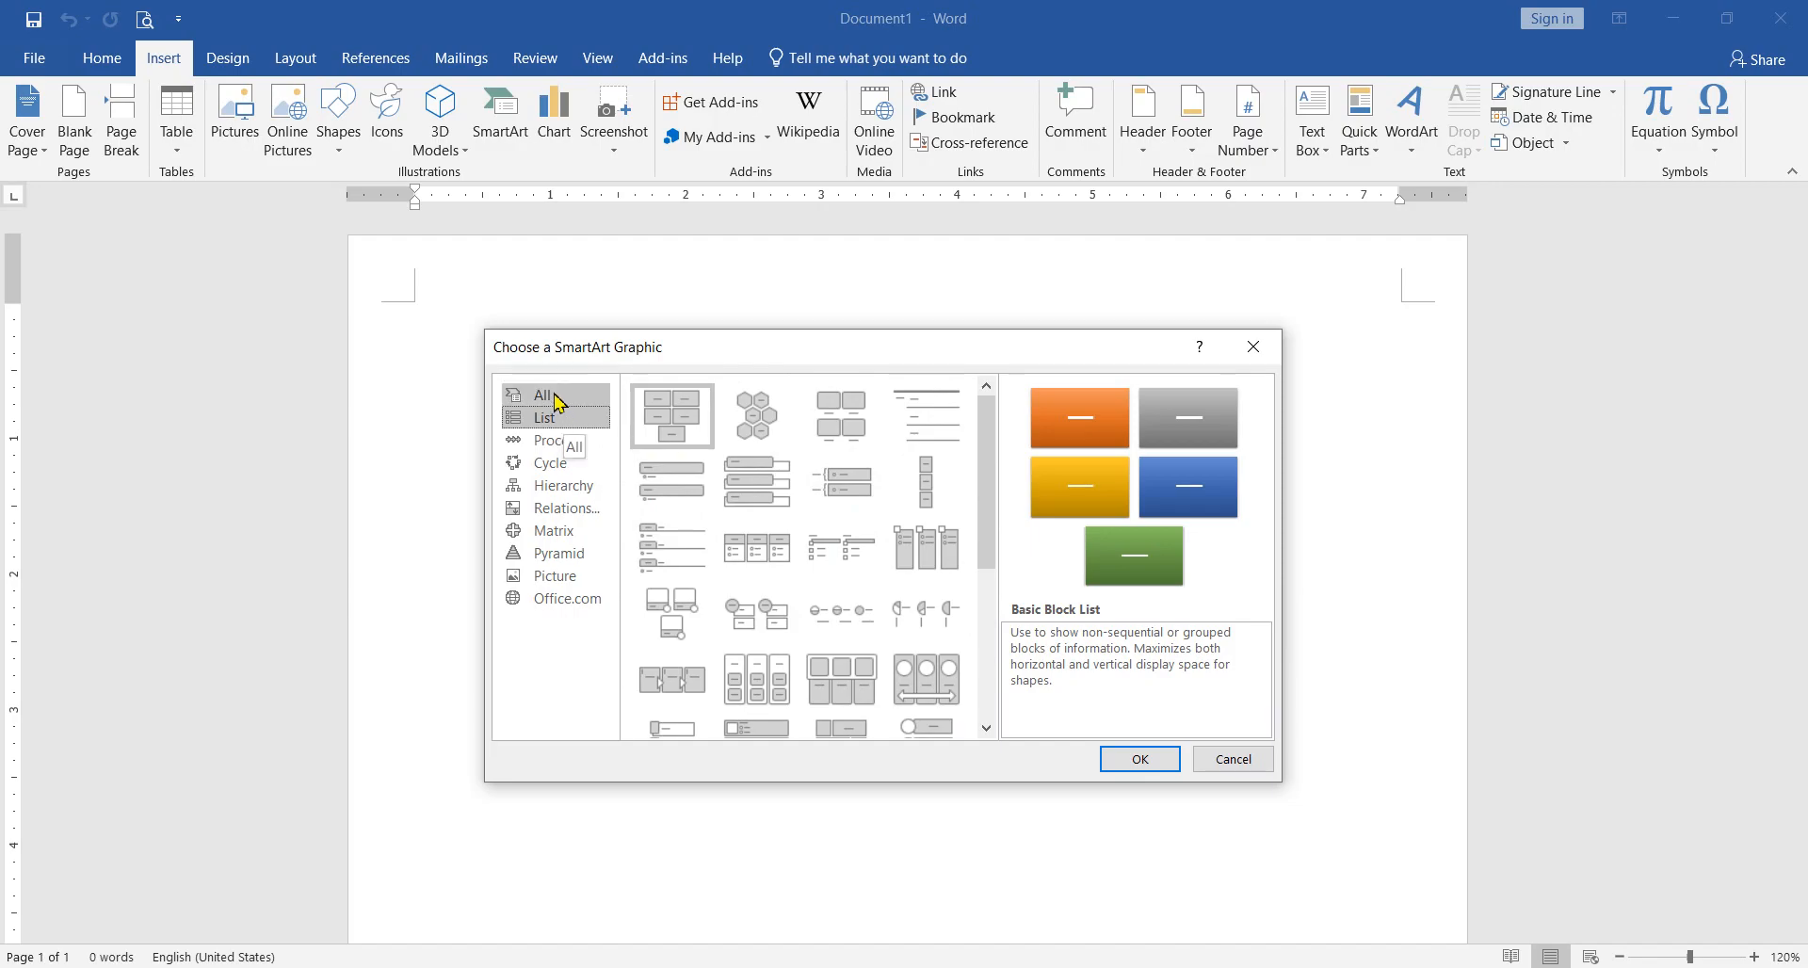
{"action": "scroll", "coordinate": [780, 482], "scroll_direction": "down", "scroll_amount": 20}
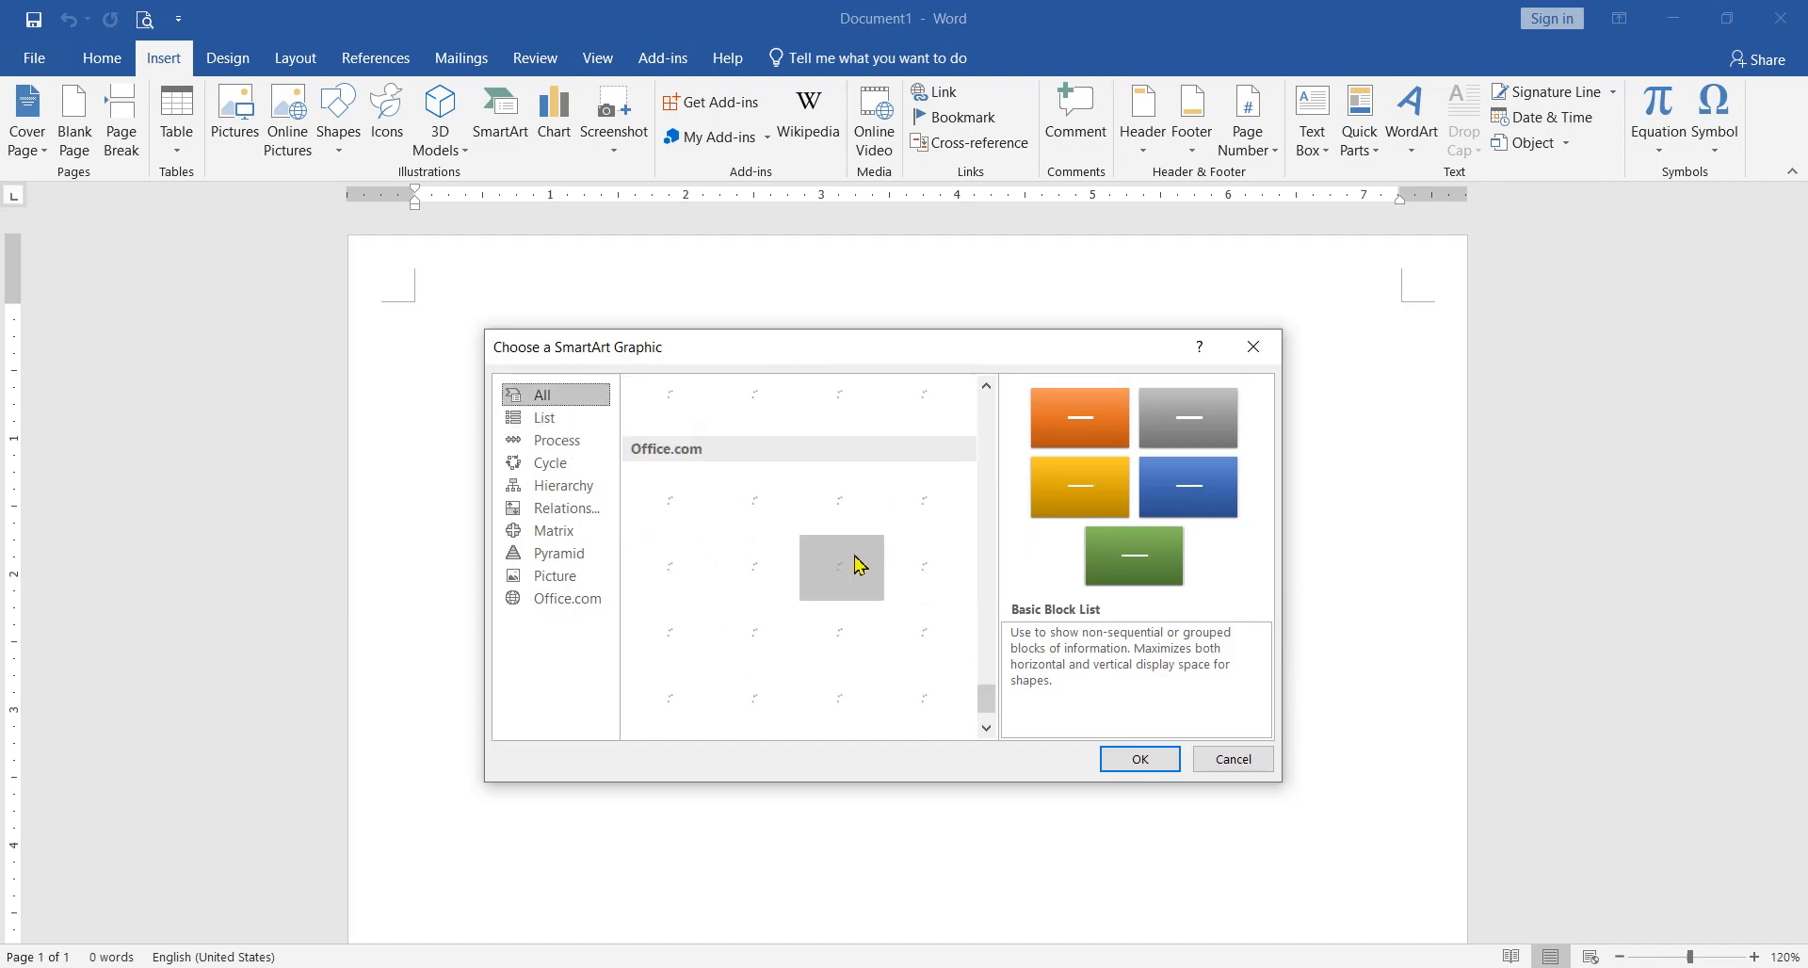
{"action": "scroll", "coordinate": [841, 565], "scroll_direction": "up", "scroll_amount": 20}
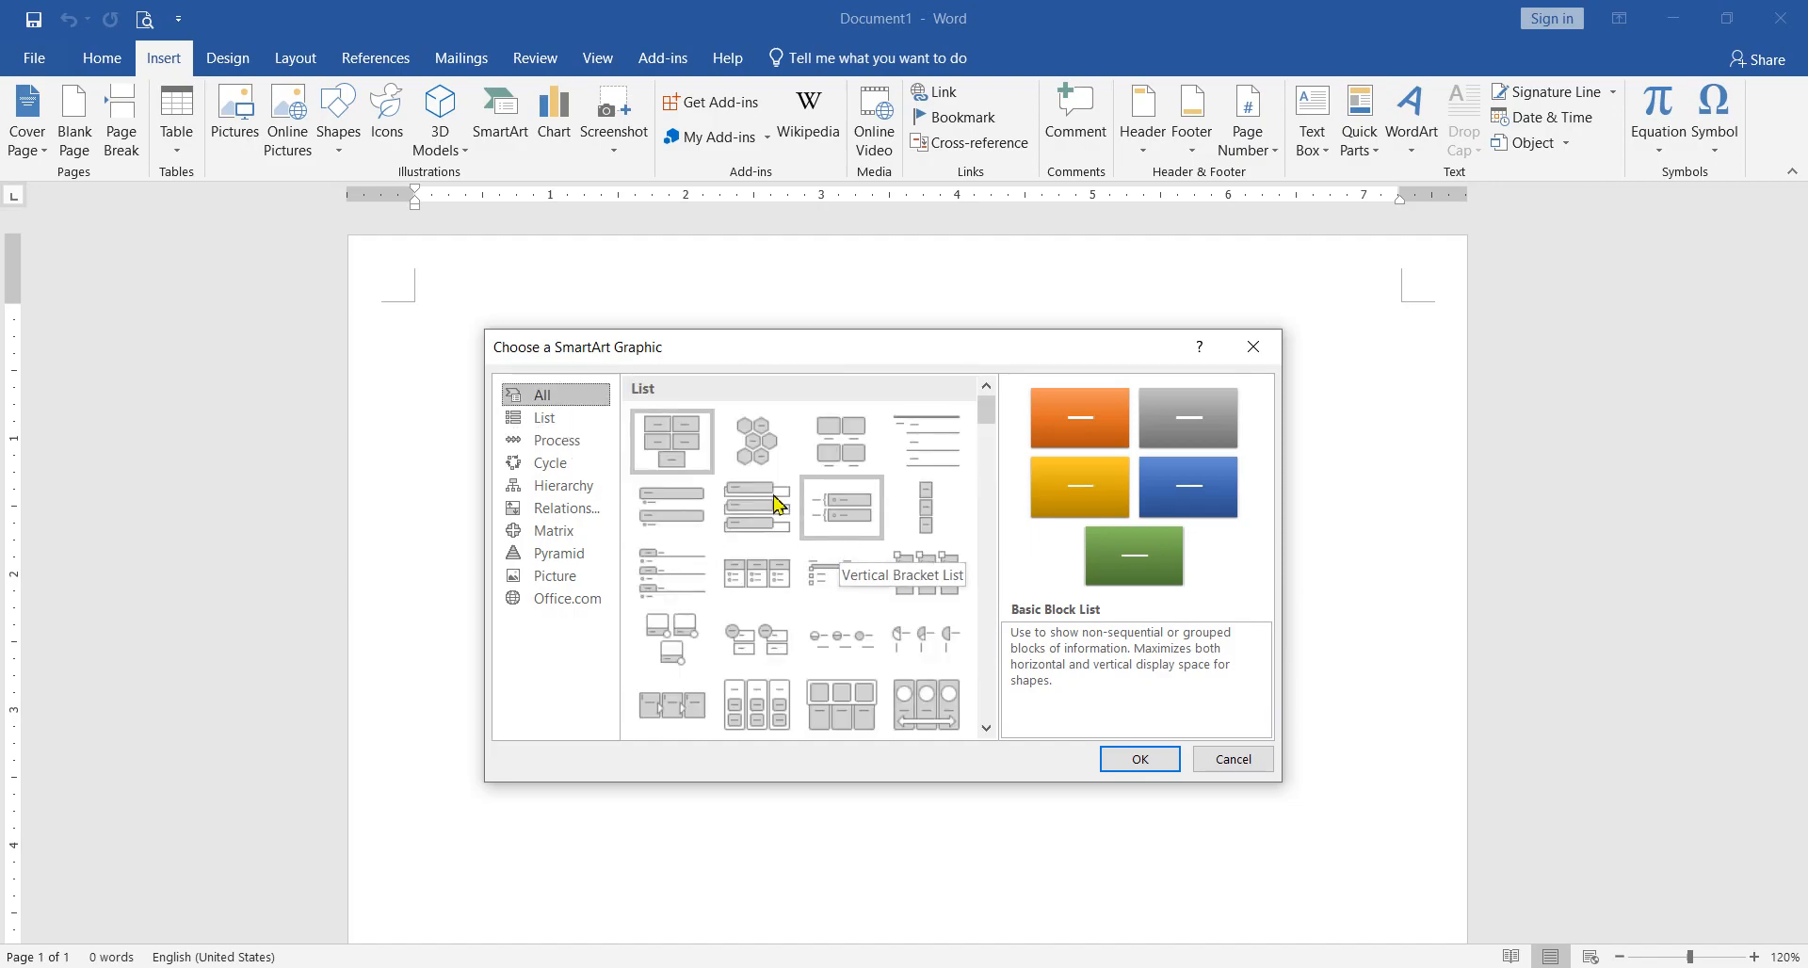
Step: Insert a Basic Block List graphic from the List category and shift it slightly down and right on the page
{"action": "left_click", "coordinate": [566, 421]}
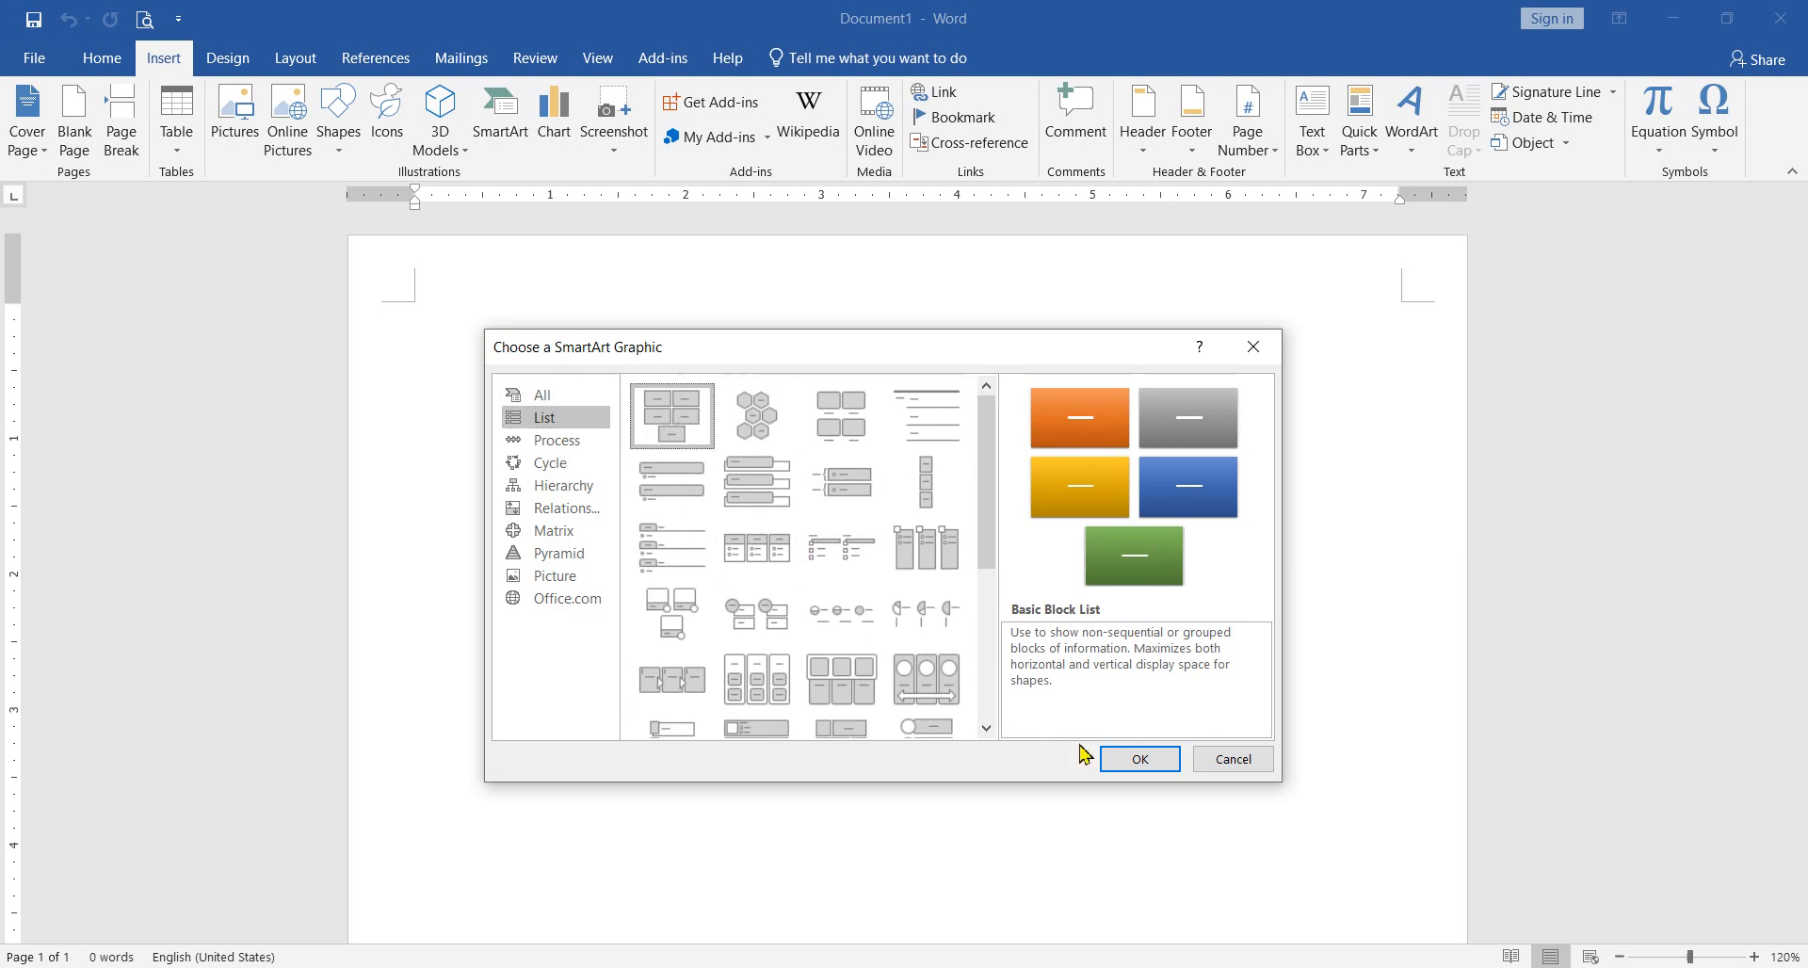
{"action": "left_click", "coordinate": [1121, 758]}
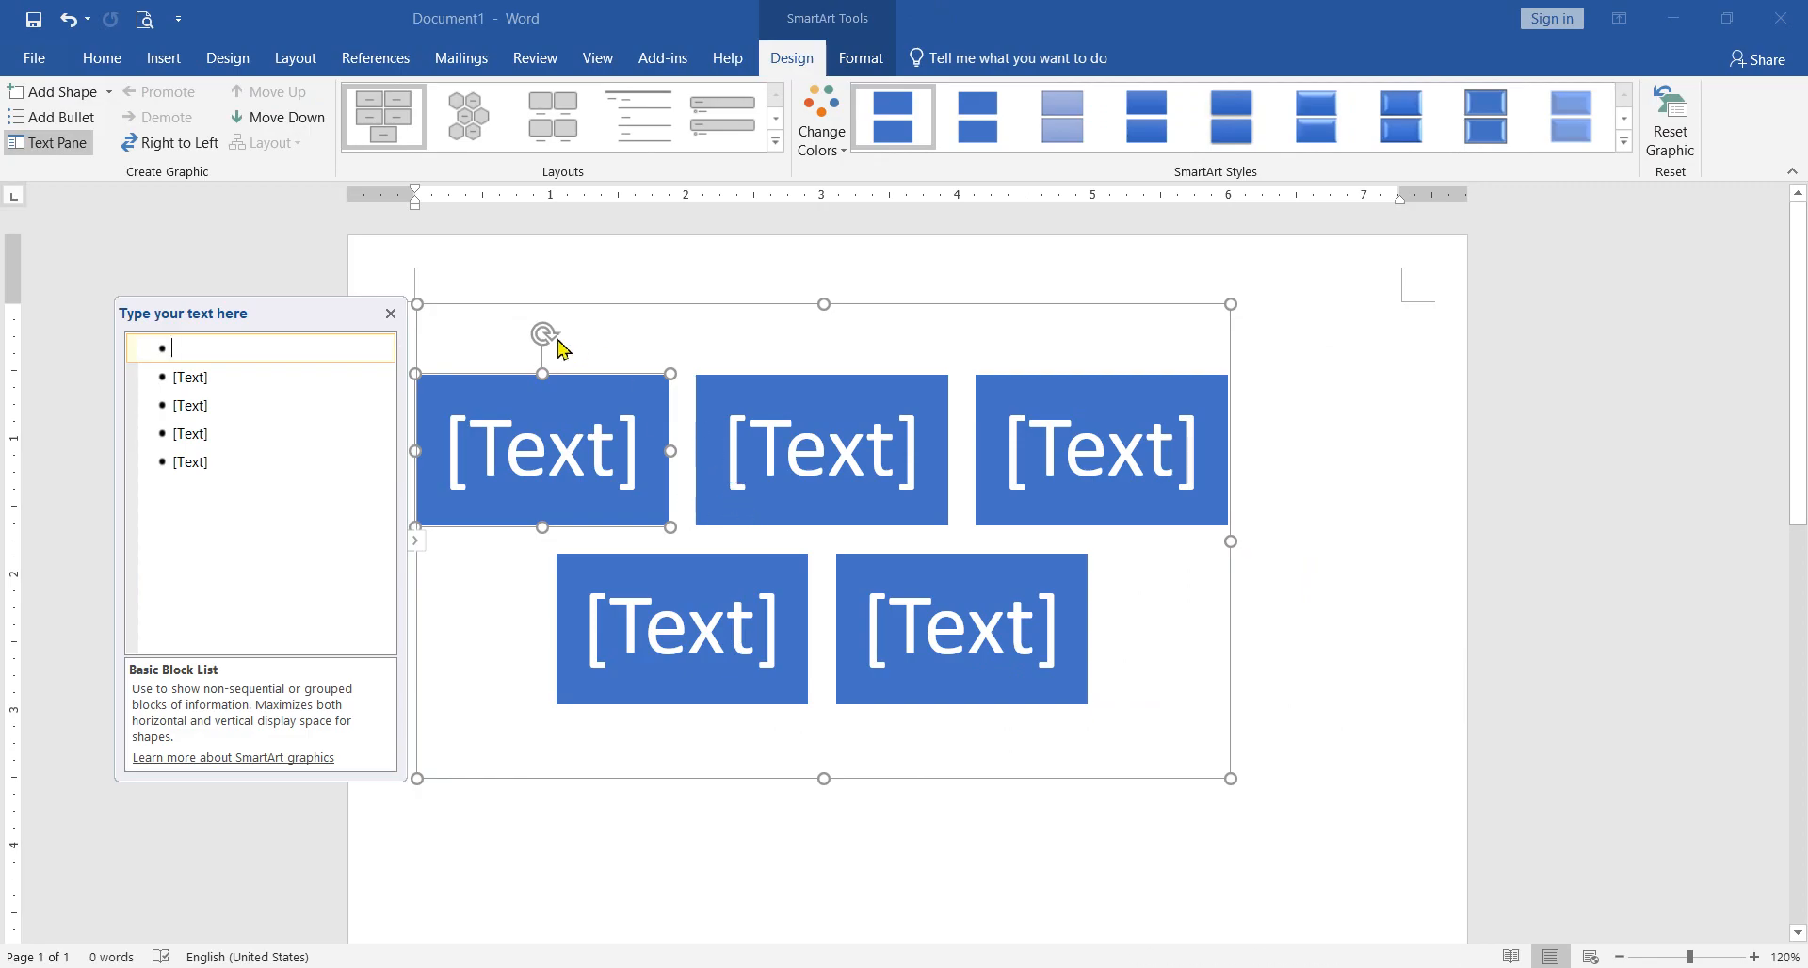
{"action": "left_click_drag", "start_coordinate": [626, 305], "coordinate": [682, 384]}
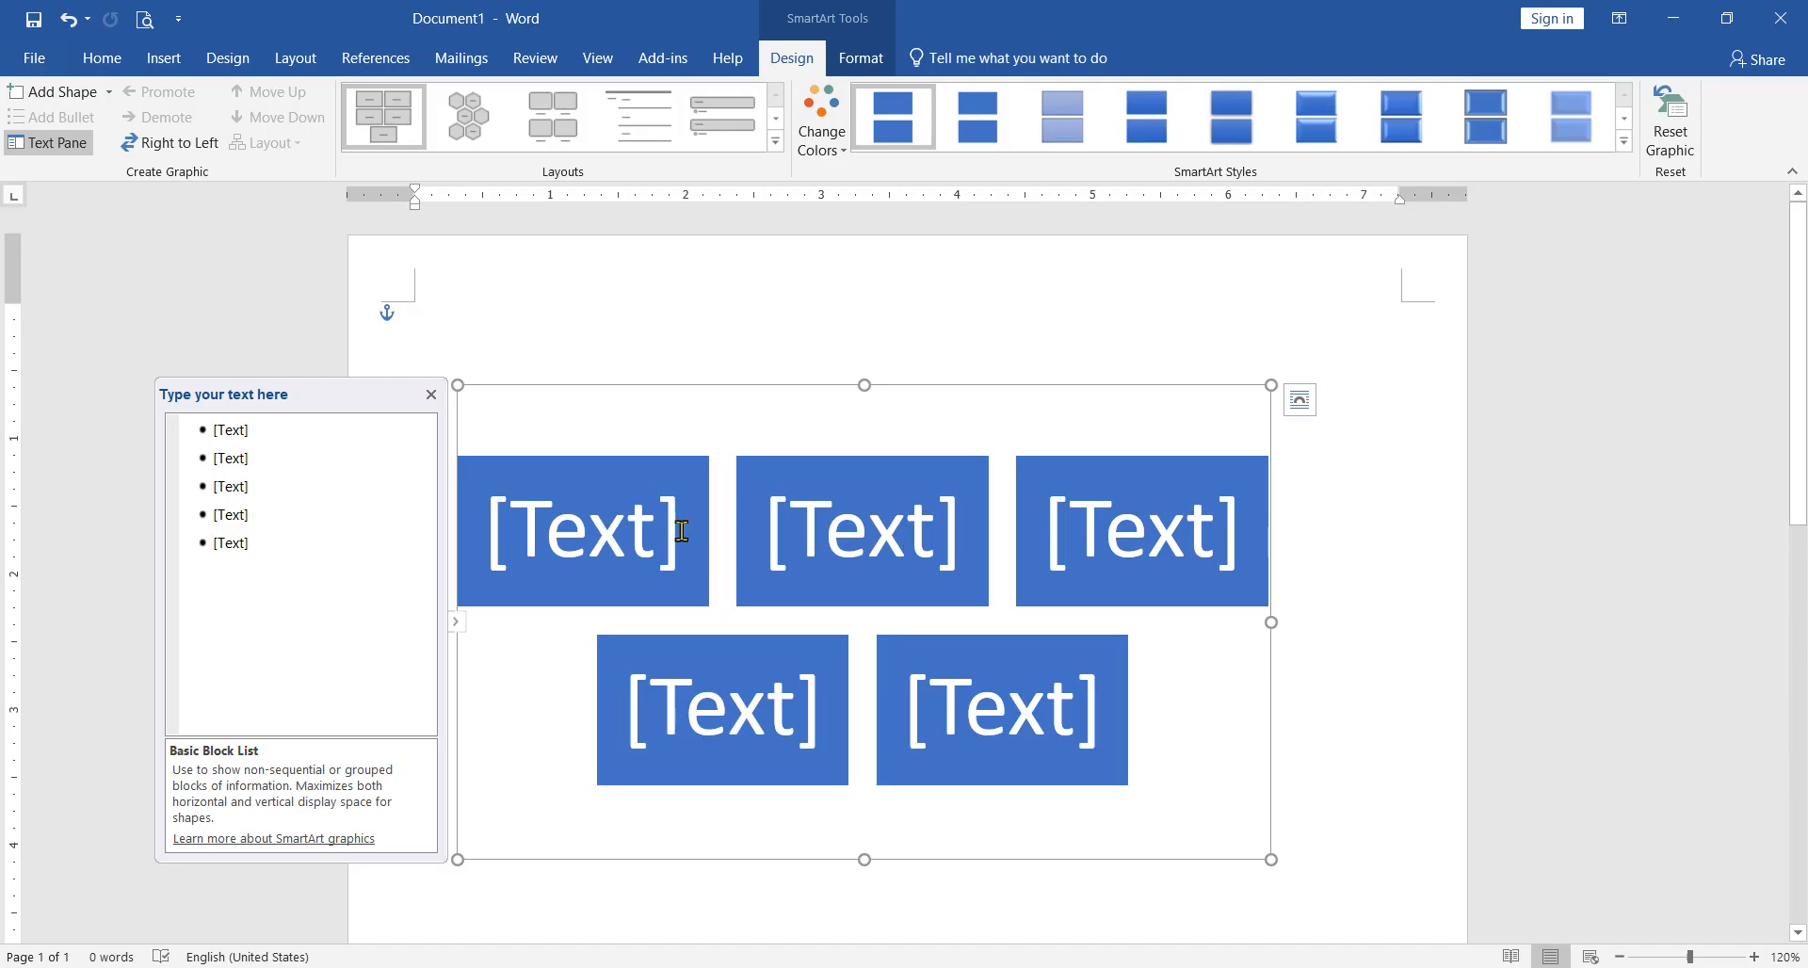
Step: Fill the five SmartArt blocks with the sample texts "jwce", "vrbvrfb", "vrbf", "f fn" and "n gtn"
{"action": "left_click", "coordinate": [625, 532]}
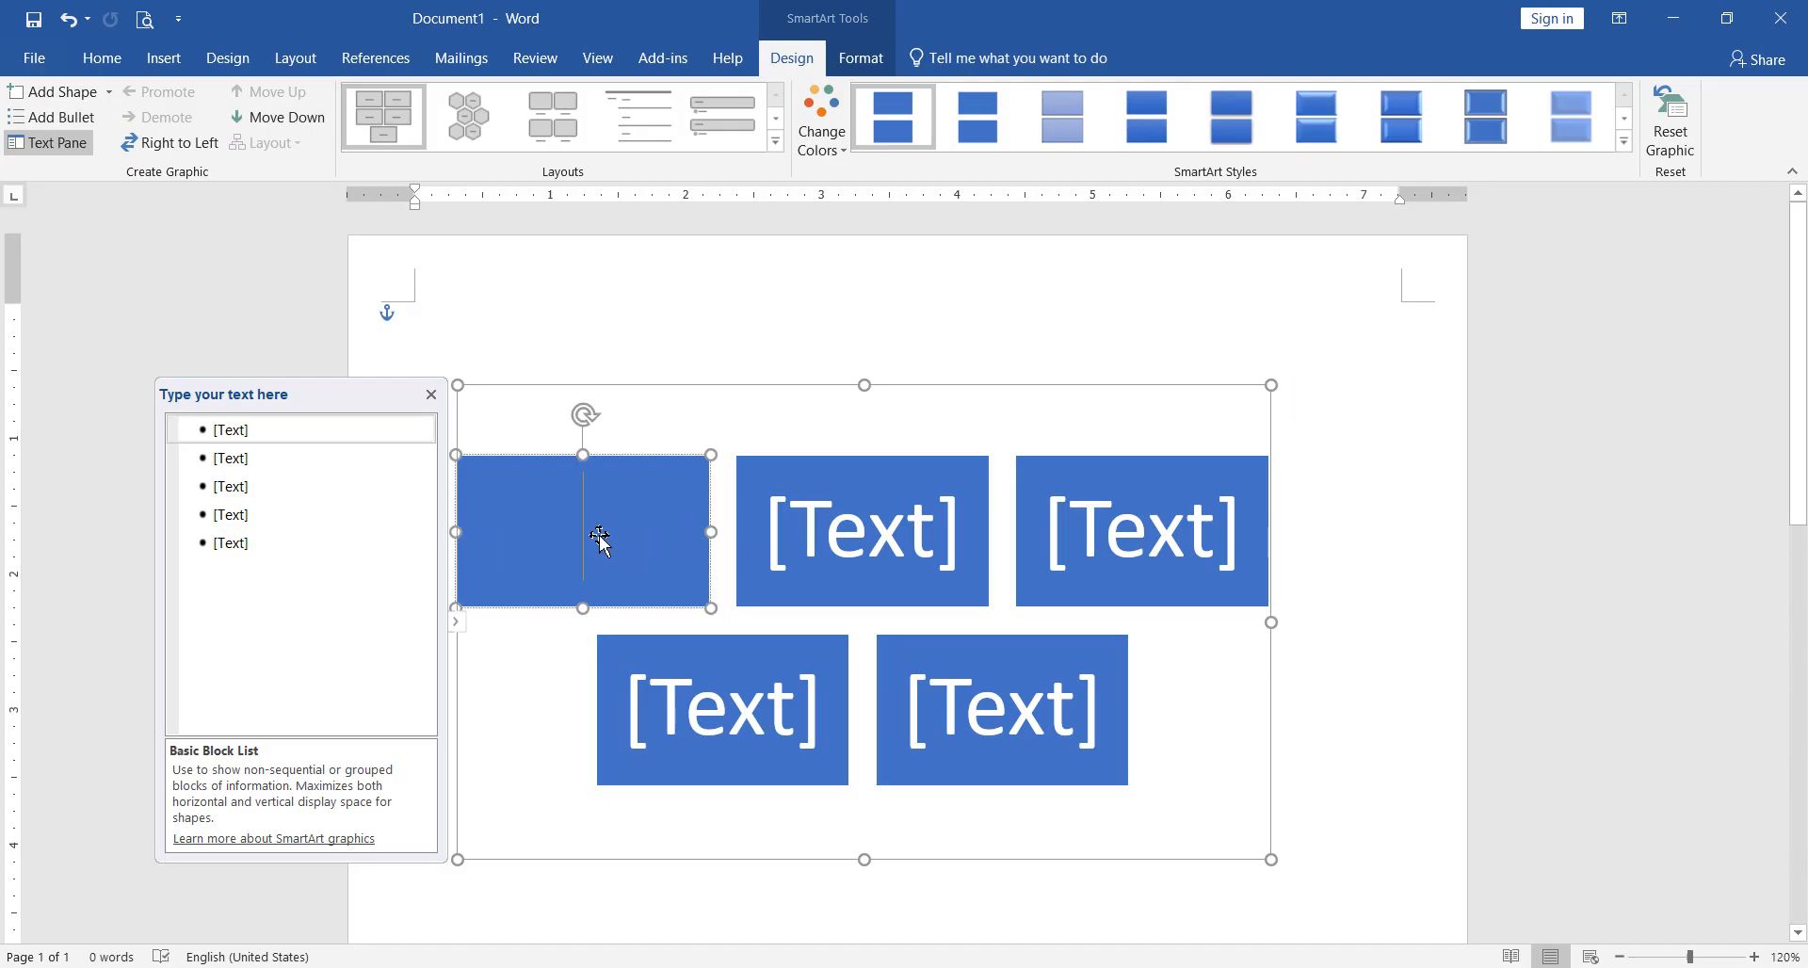
{"action": "type", "text": "jwce"}
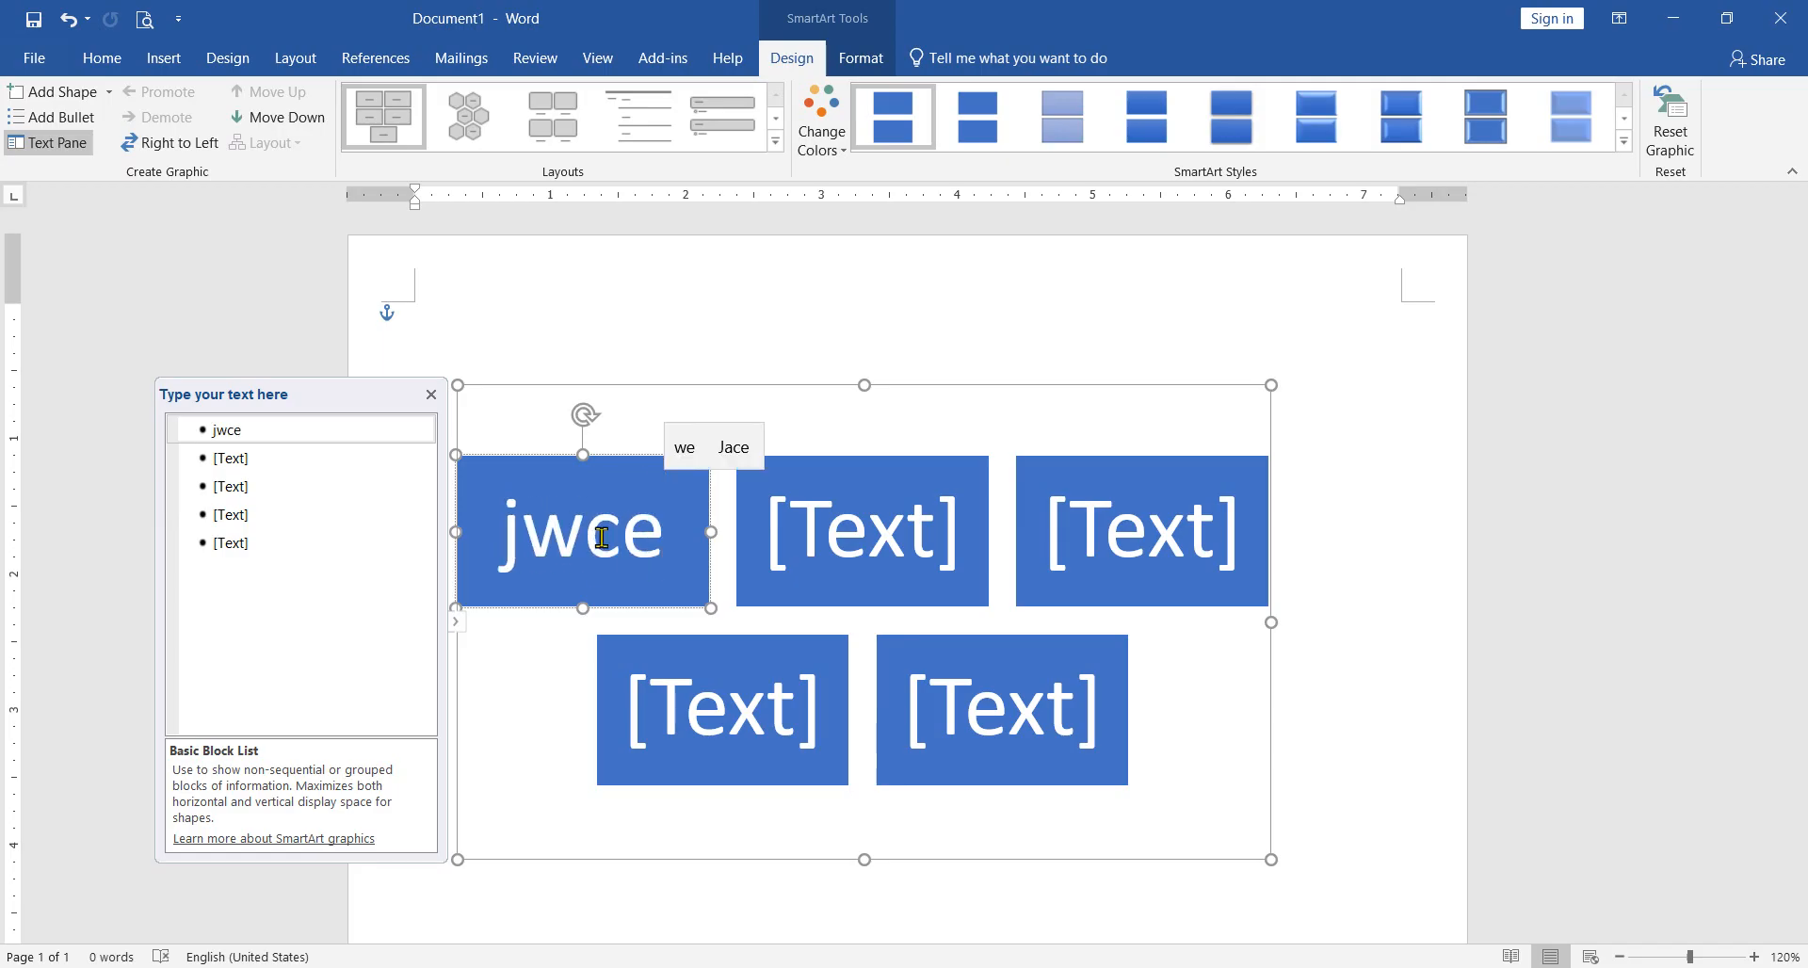
{"action": "left_click", "coordinate": [857, 523]}
{"action": "type", "text": "vrbvrfb"}
{"action": "left_click", "coordinate": [1083, 555]}
{"action": "type", "text": "vrbf"}
{"action": "left_click", "coordinate": [845, 733]}
{"action": "type", "text": "f fn"}
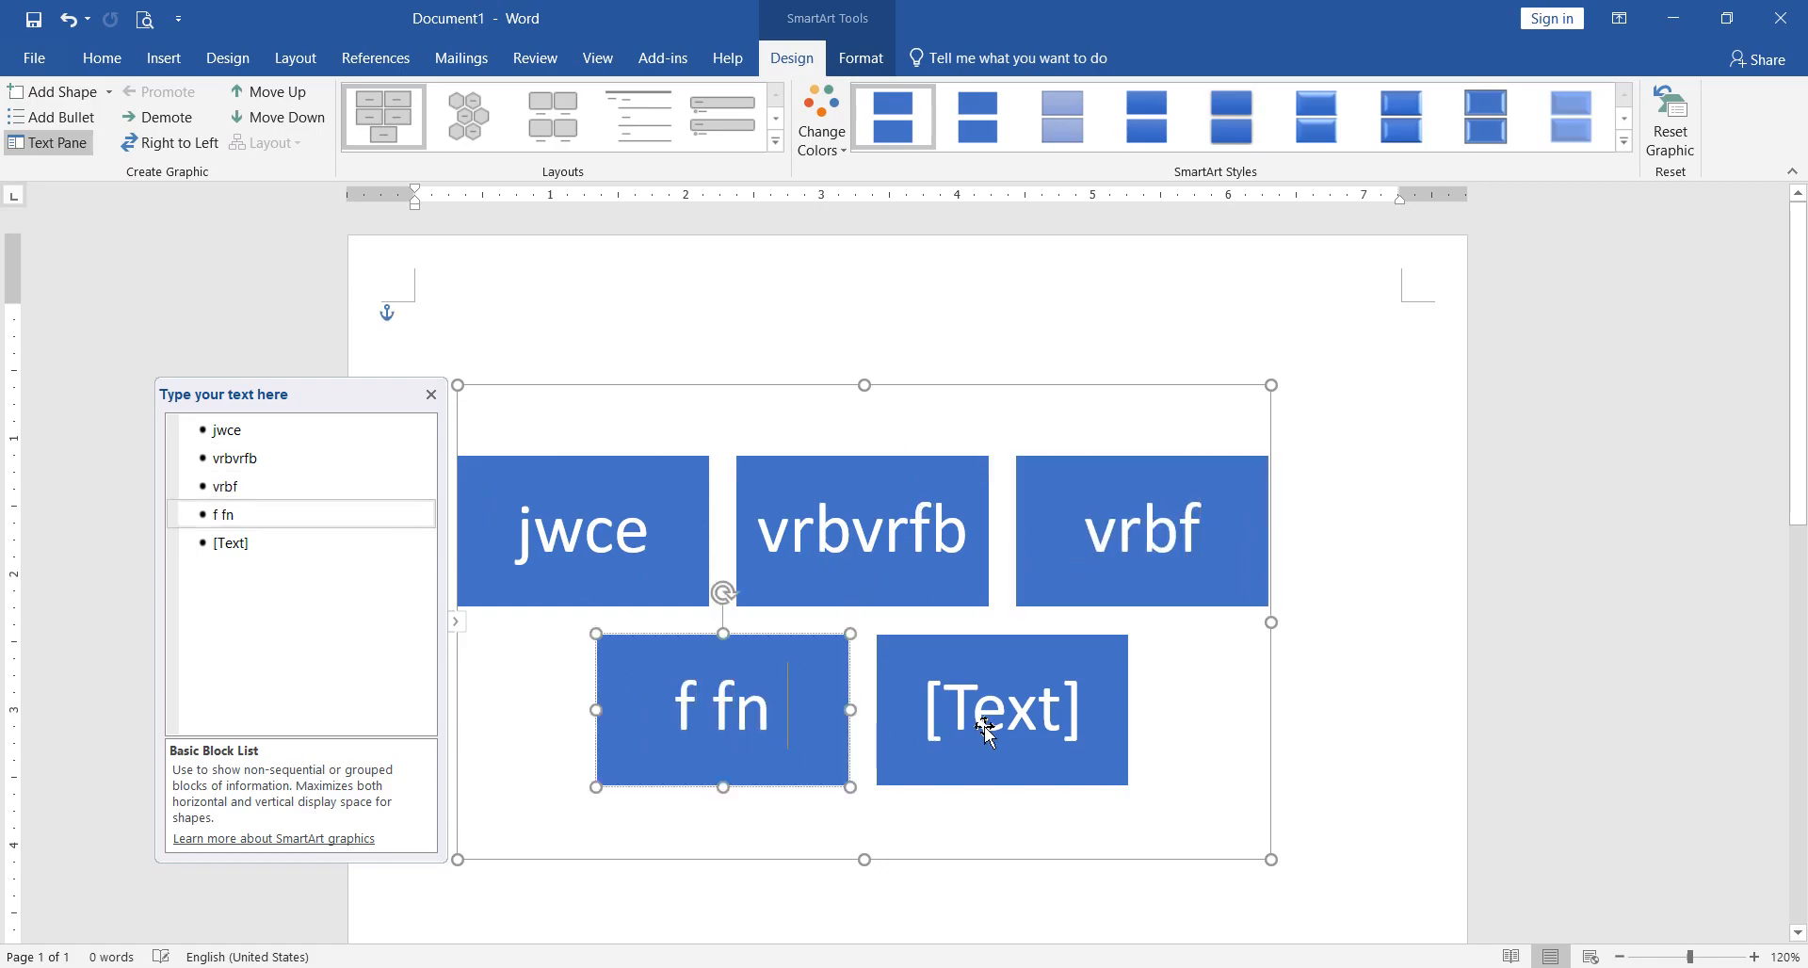
{"action": "left_click", "coordinate": [881, 732]}
{"action": "type", "text": "n gtn"}
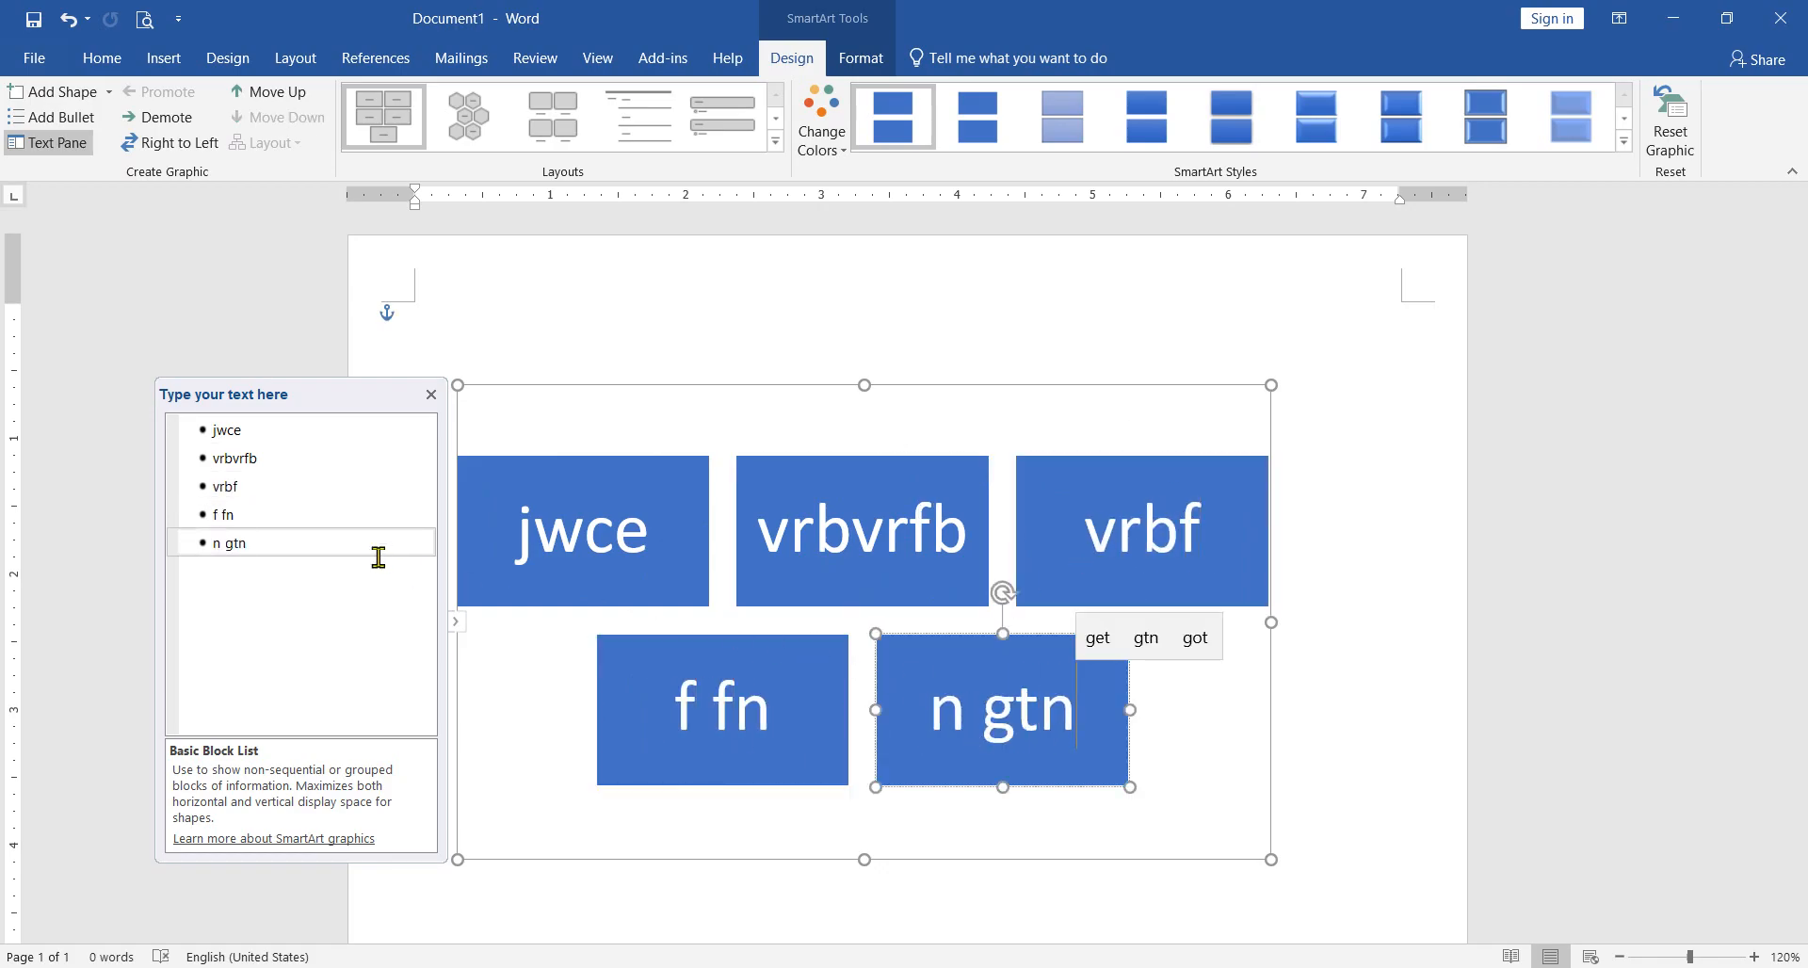
Step: Delete the last three blocks through the SmartArt text list and shorten the second block's text to "vrbv"
{"action": "left_click", "coordinate": [324, 539]}
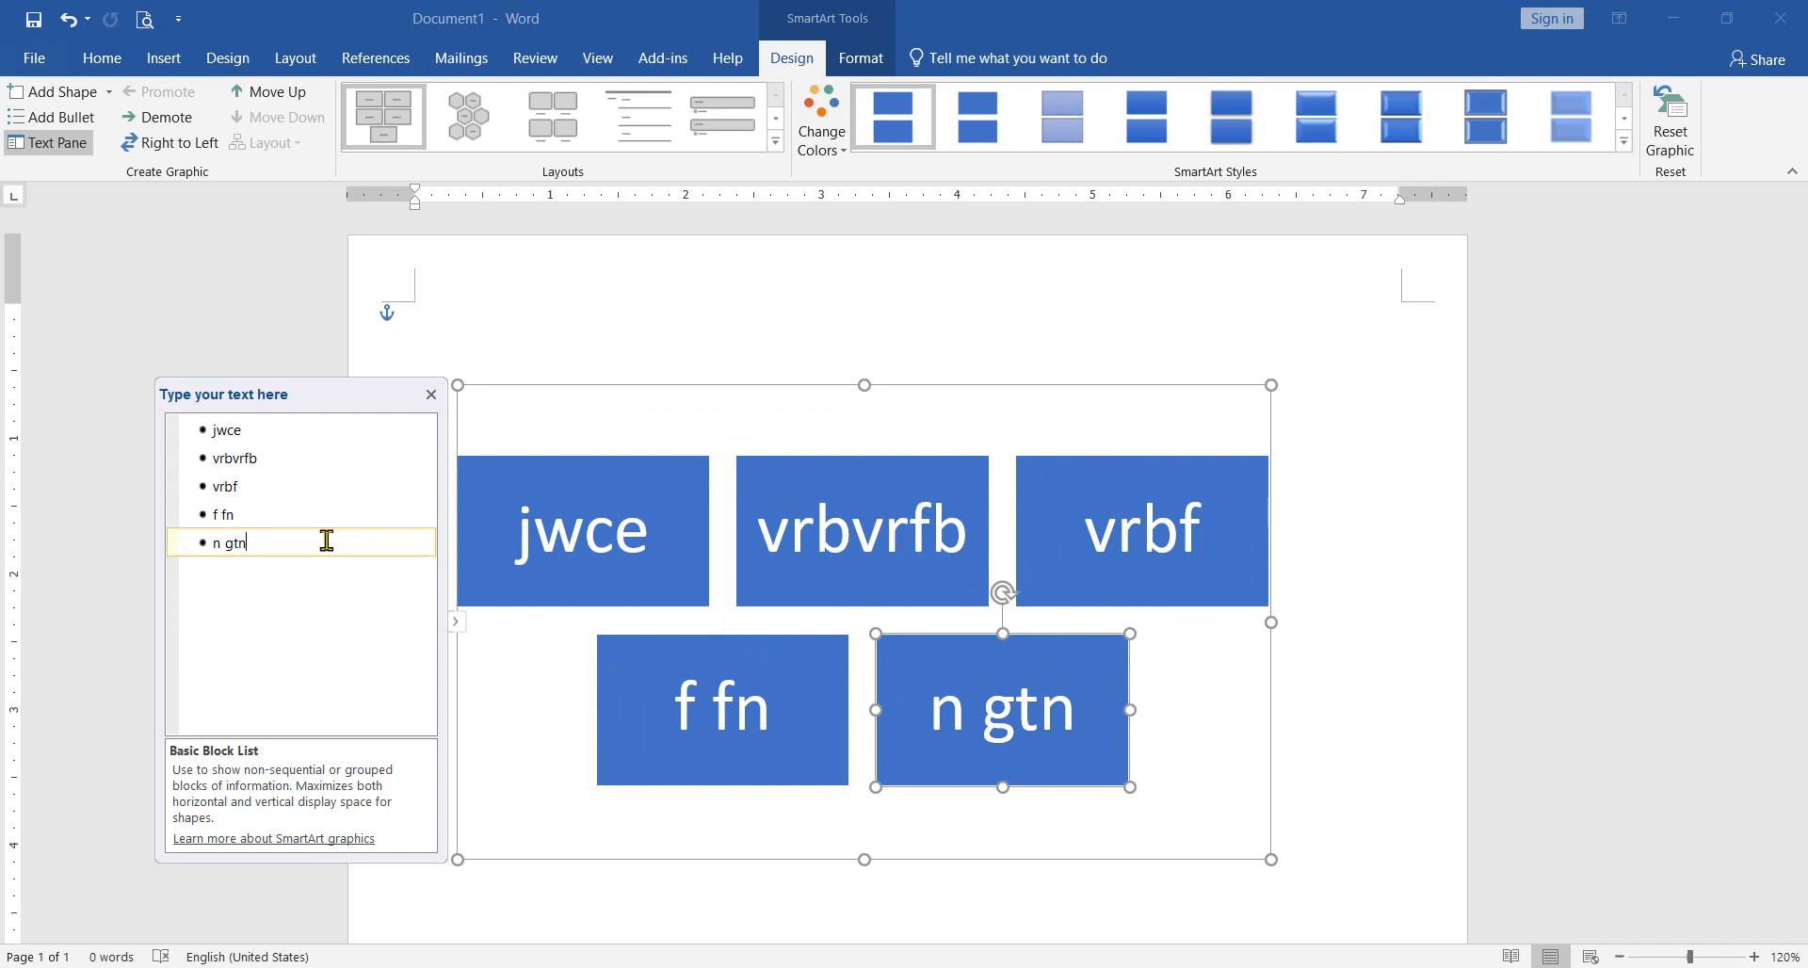
{"action": "key", "text": "BackSpace"}
{"action": "key", "text": "BackSpace"}
{"action": "key", "text": "BackSpace"}
{"action": "key", "text": "BackSpace"}
{"action": "key", "text": "BackSpace"}
{"action": "key", "text": "BackSpace"}
{"action": "key", "text": "BackSpace"}
{"action": "key", "text": "BackSpace"}
{"action": "key", "text": "BackSpace"}
{"action": "key", "text": "BackSpace"}
{"action": "key", "text": "BackSpace"}
{"action": "key", "text": "BackSpace"}
{"action": "key", "text": "BackSpace"}
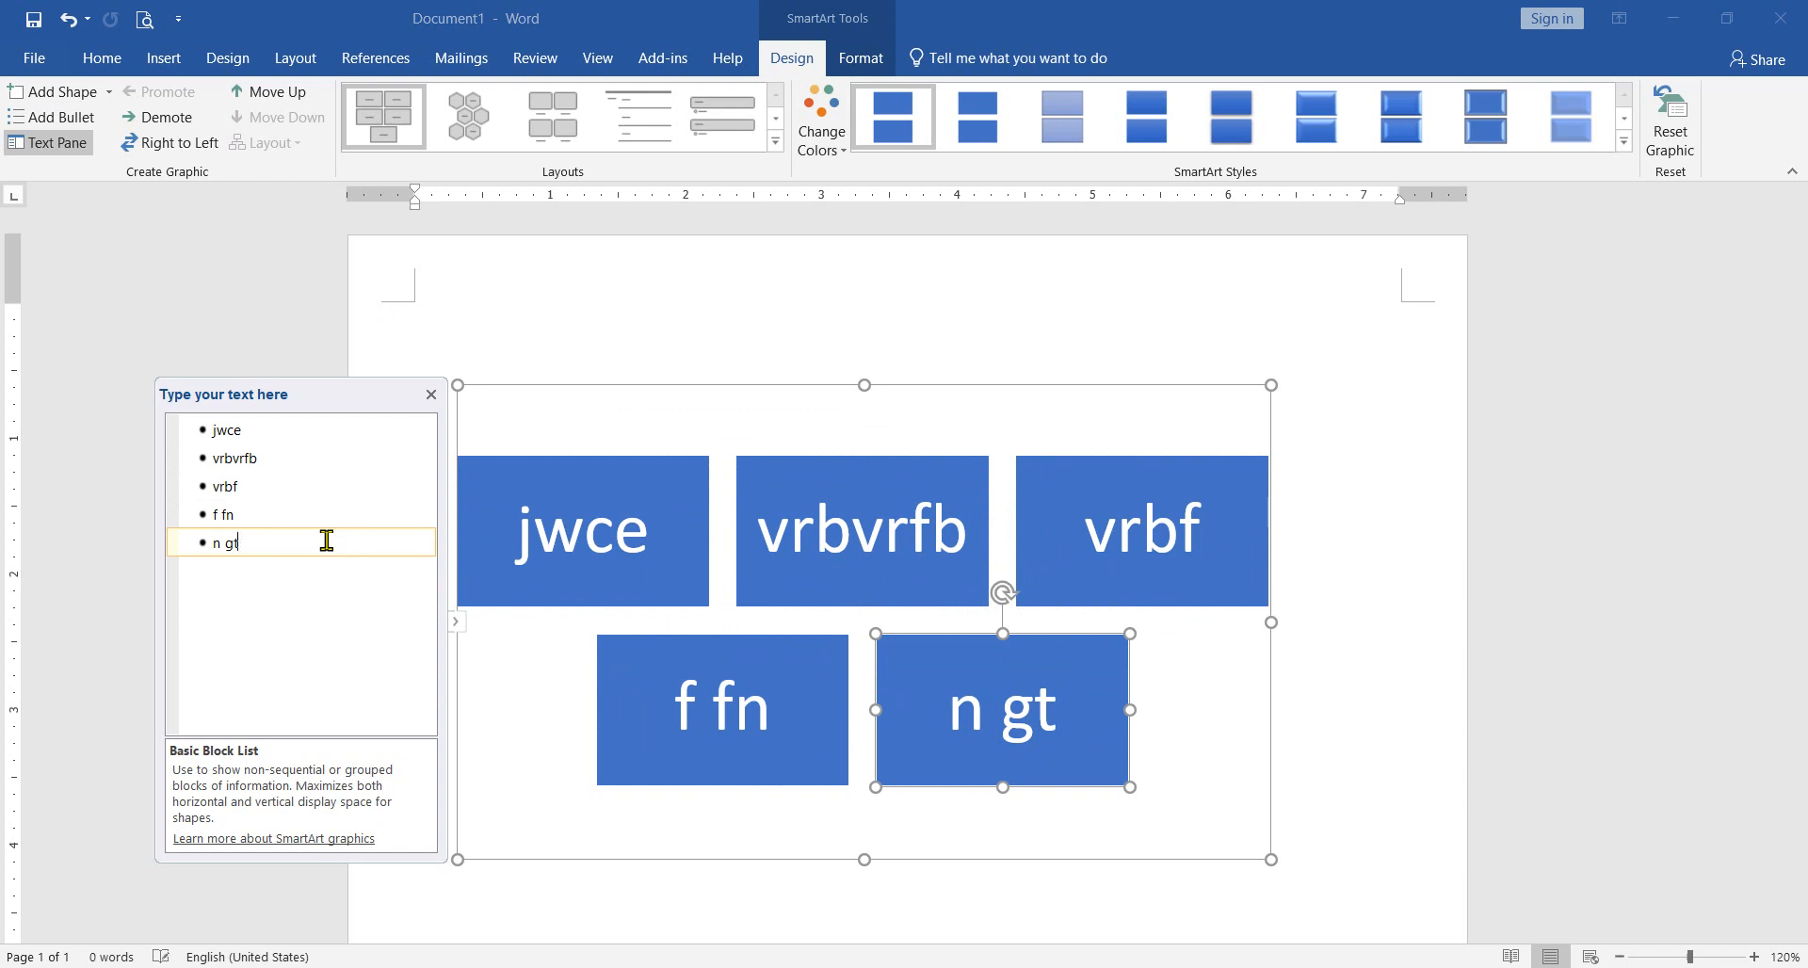
{"action": "key", "text": "BackSpace"}
{"action": "key", "text": "BackSpace"}
{"action": "key", "text": "BackSpace"}
{"action": "key", "text": "BackSpace"}
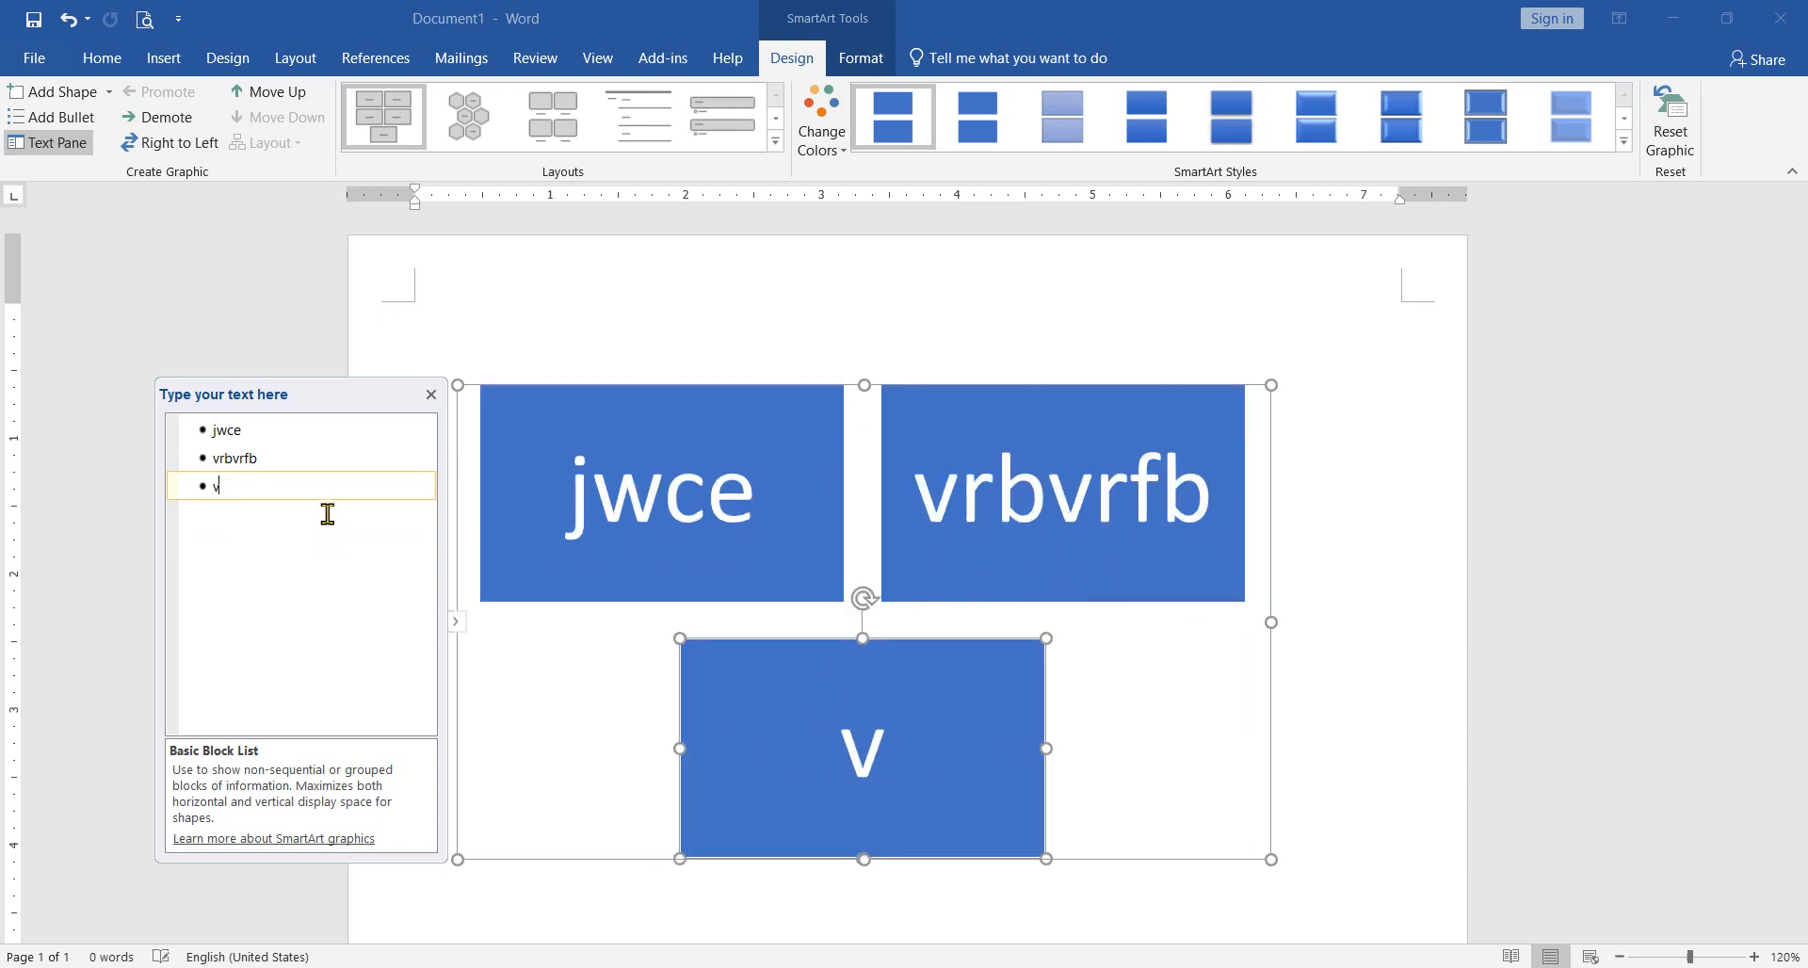
{"action": "key", "text": "BackSpace"}
{"action": "key", "text": "BackSpace"}
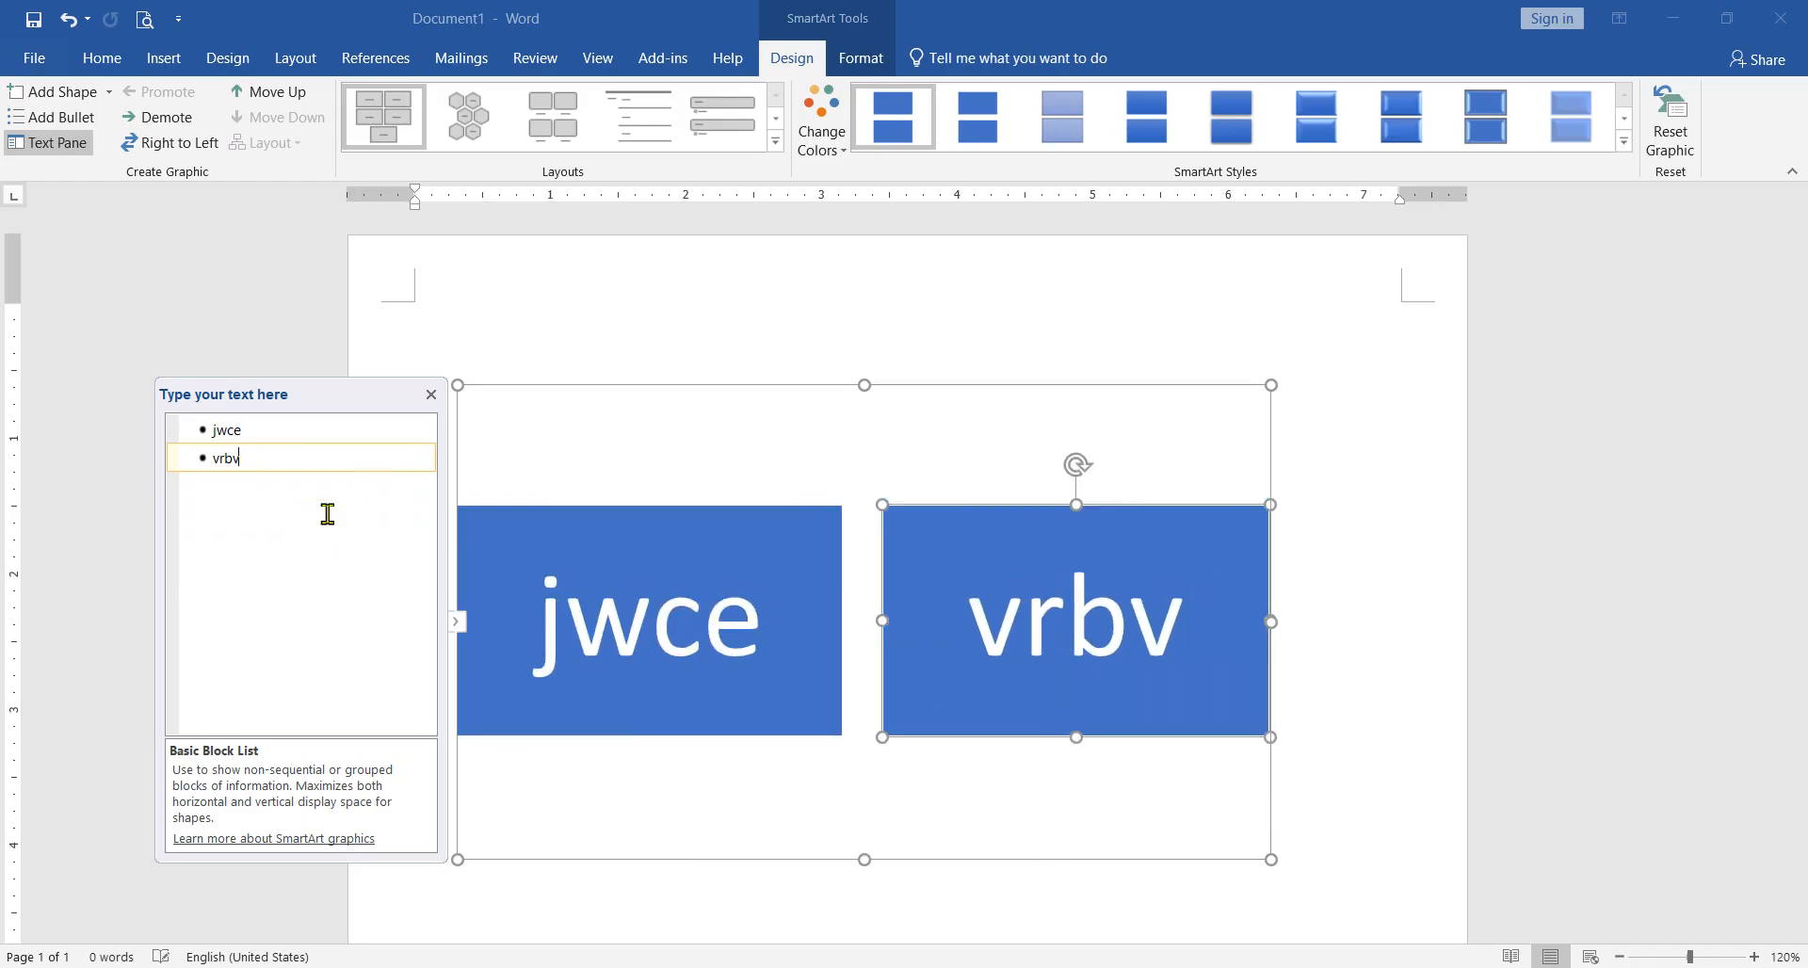
Step: Hide and reshow the SmartArt text list, and delete the second block so only "jwce" is left
{"action": "left_click", "coordinate": [457, 625]}
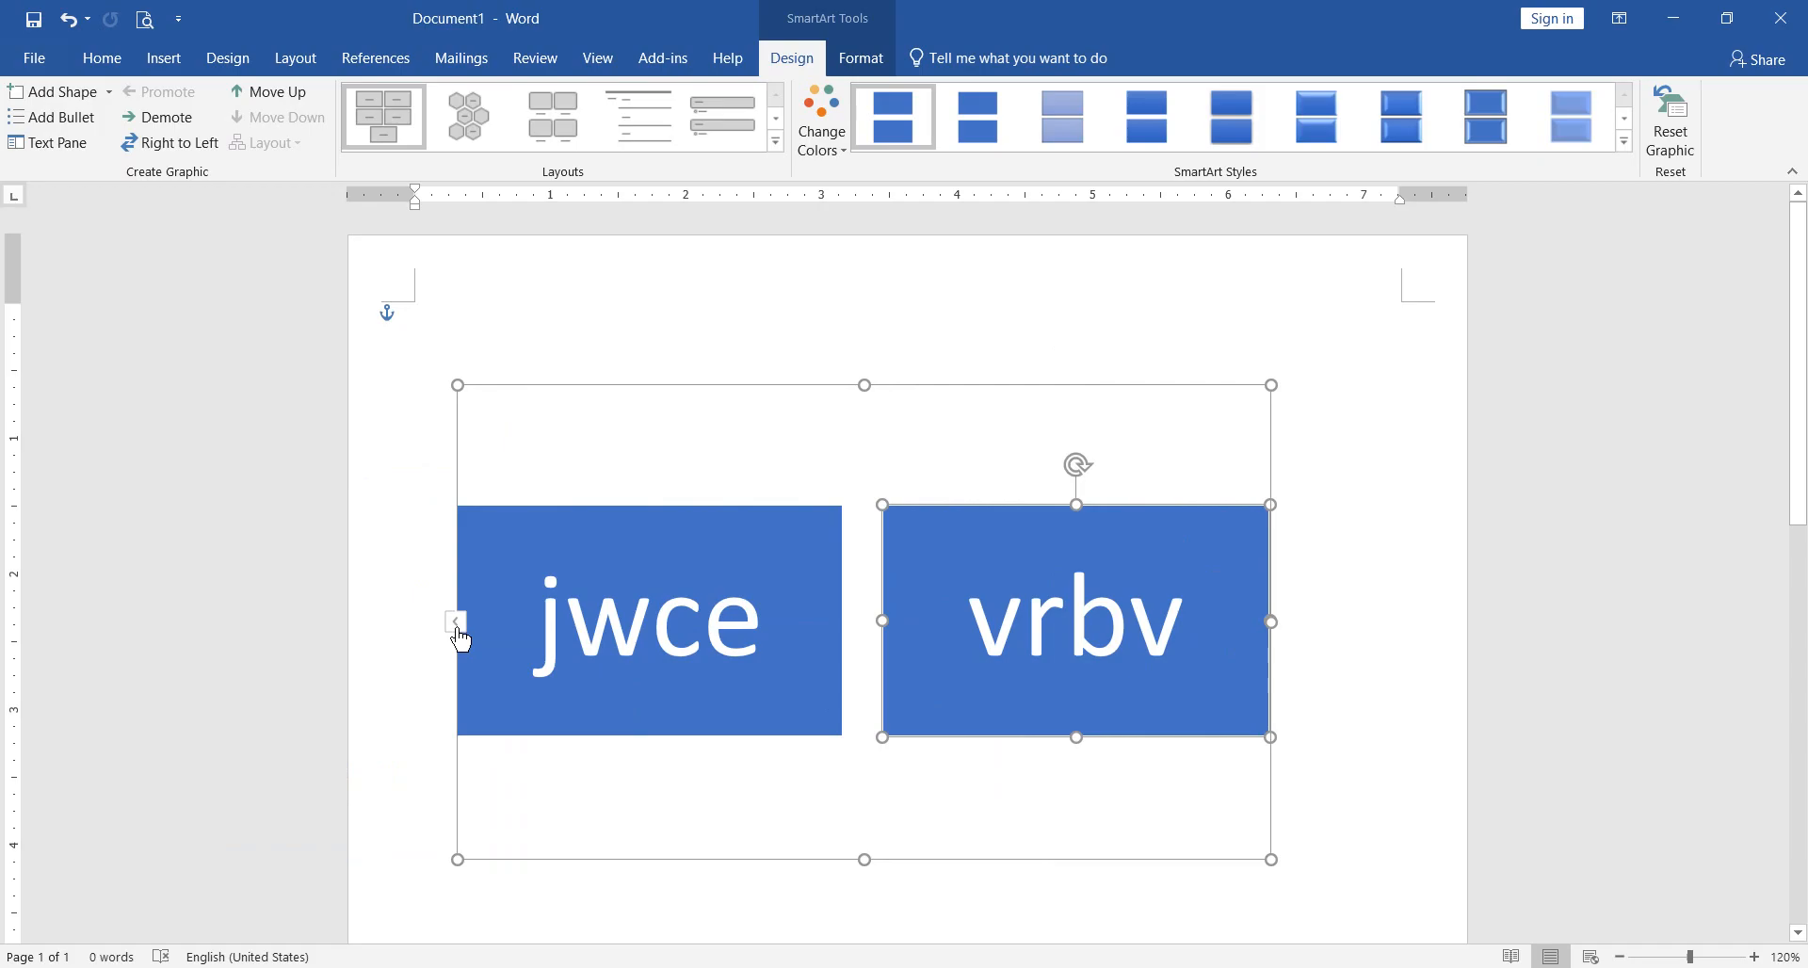
{"action": "left_click", "coordinate": [456, 623]}
{"action": "left_click", "coordinate": [287, 459]}
{"action": "key", "text": "BackSpace"}
{"action": "key", "text": "BackSpace"}
{"action": "key", "text": "BackSpace"}
{"action": "key", "text": "BackSpace"}
{"action": "key", "text": "BackSpace"}
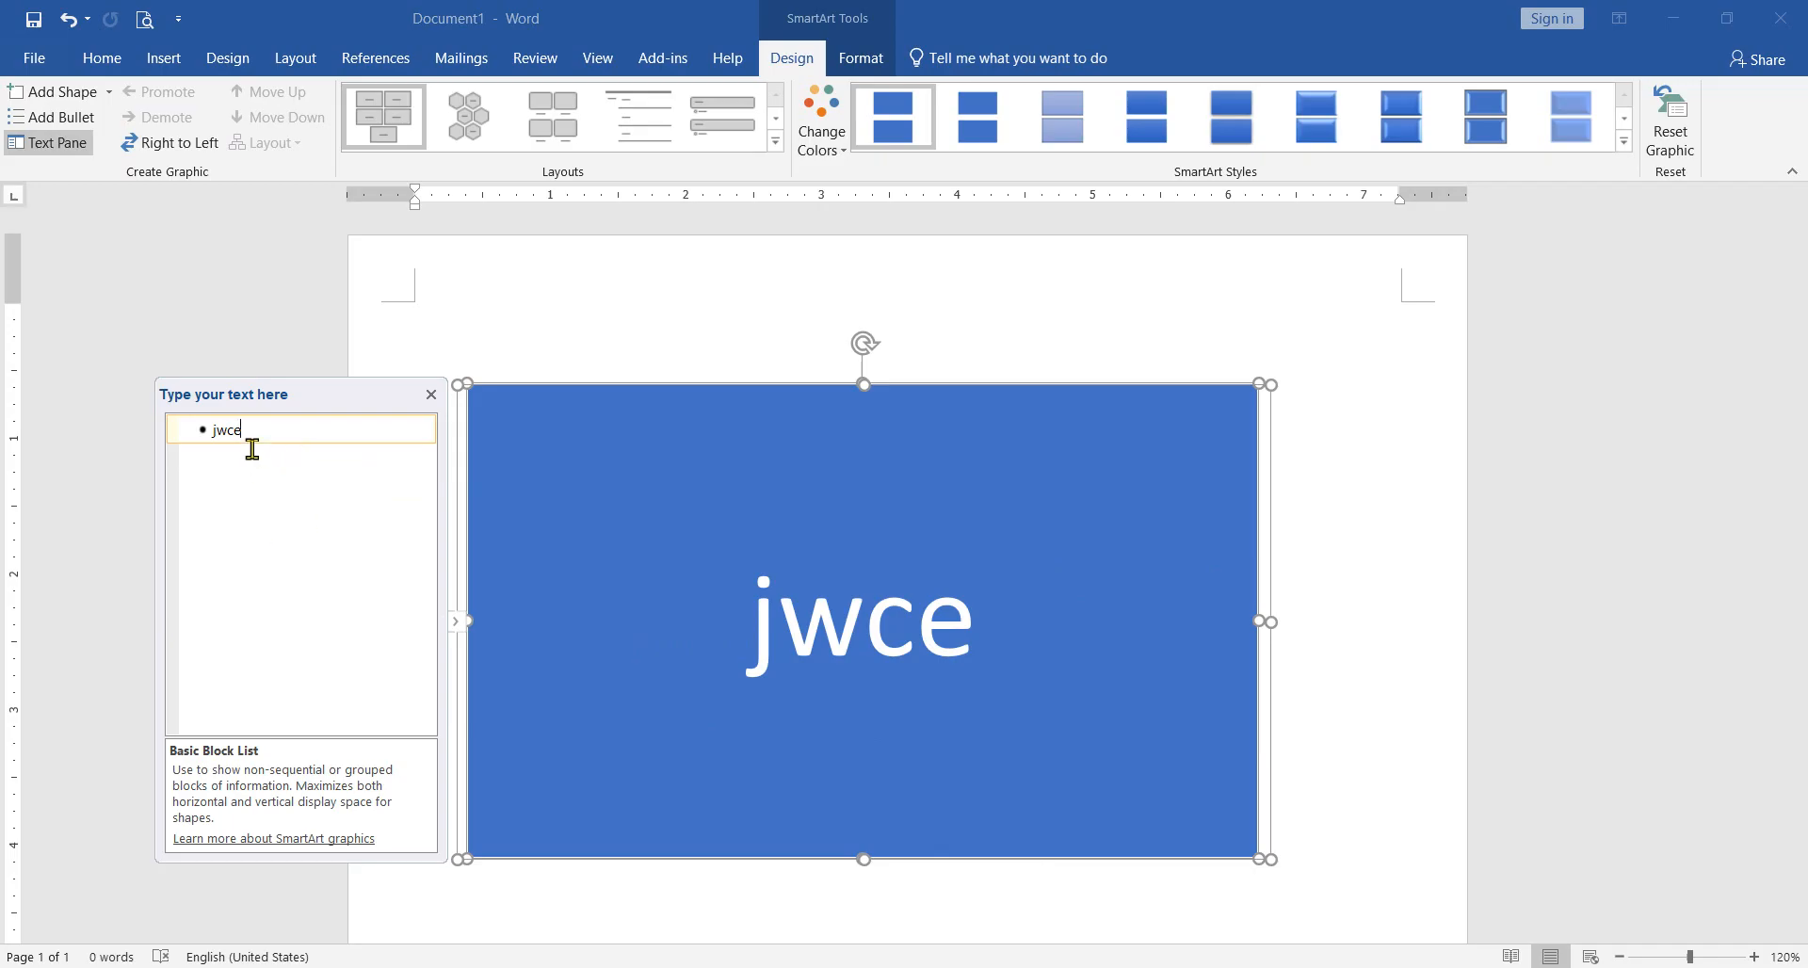
Step: Move the SmartArt graphic a little right and down on the page, and hide and reshow its text list
{"action": "left_click", "coordinate": [803, 551]}
{"action": "left_click_drag", "start_coordinate": [769, 394], "coordinate": [850, 407]}
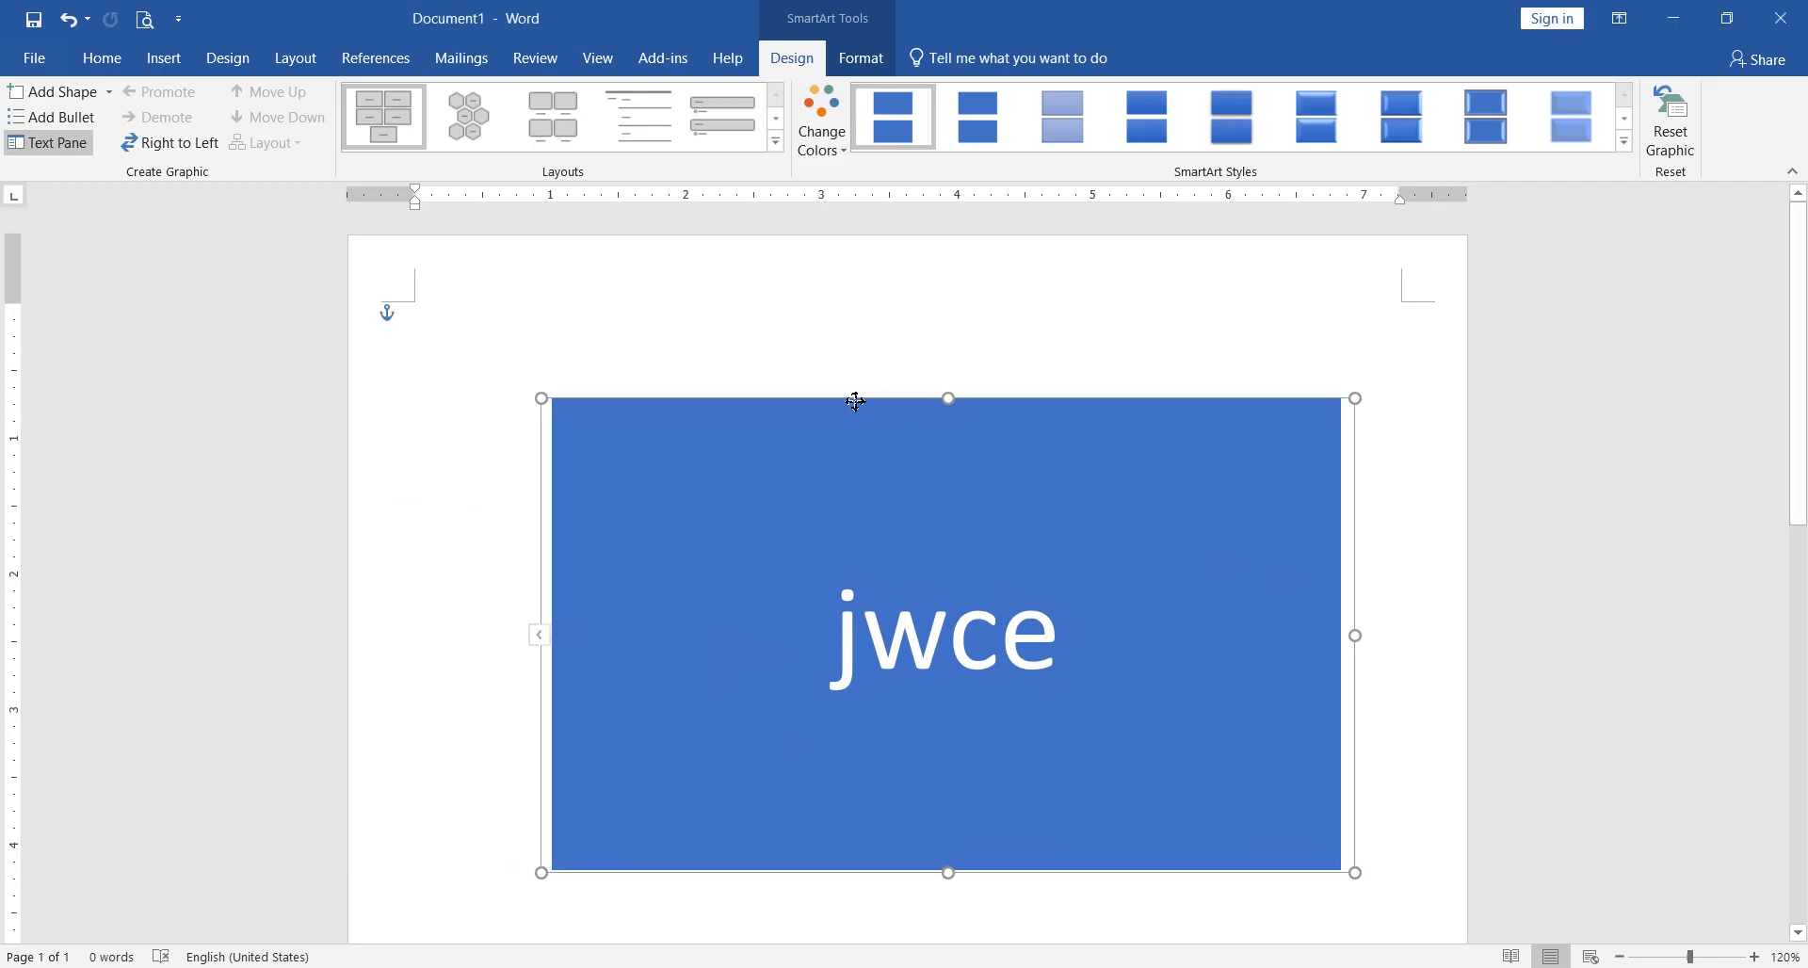
{"action": "left_click", "coordinate": [545, 638]}
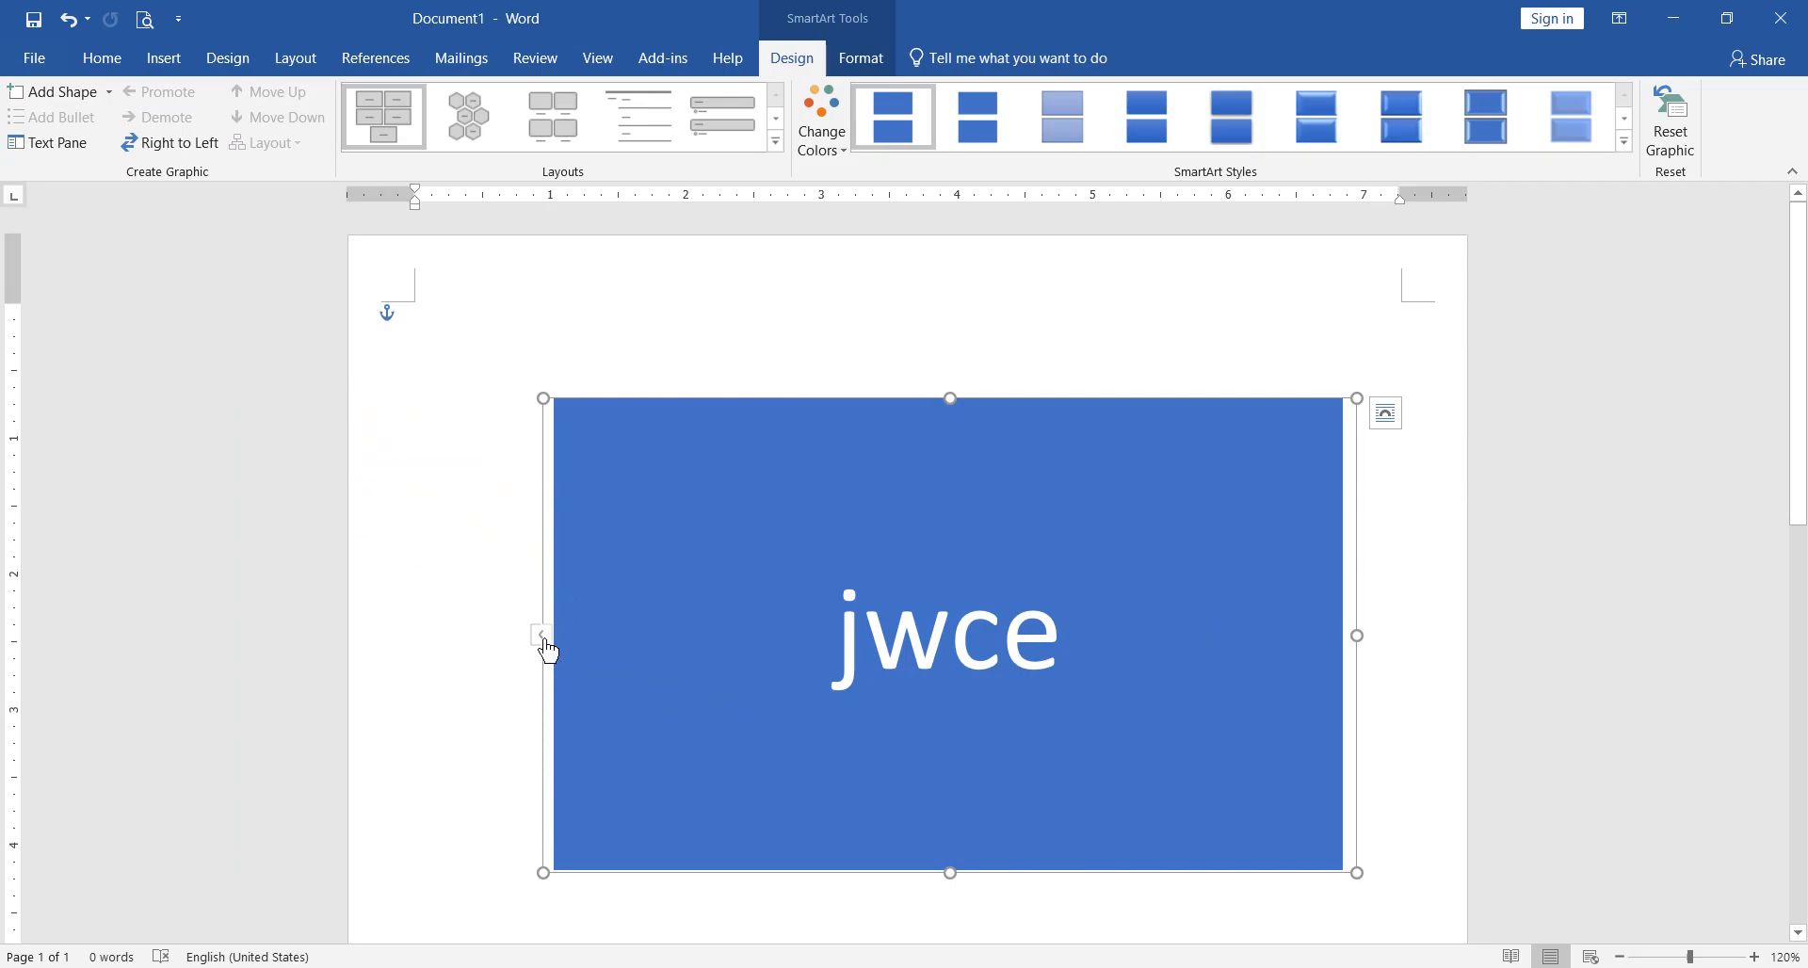
{"action": "left_click", "coordinate": [544, 637]}
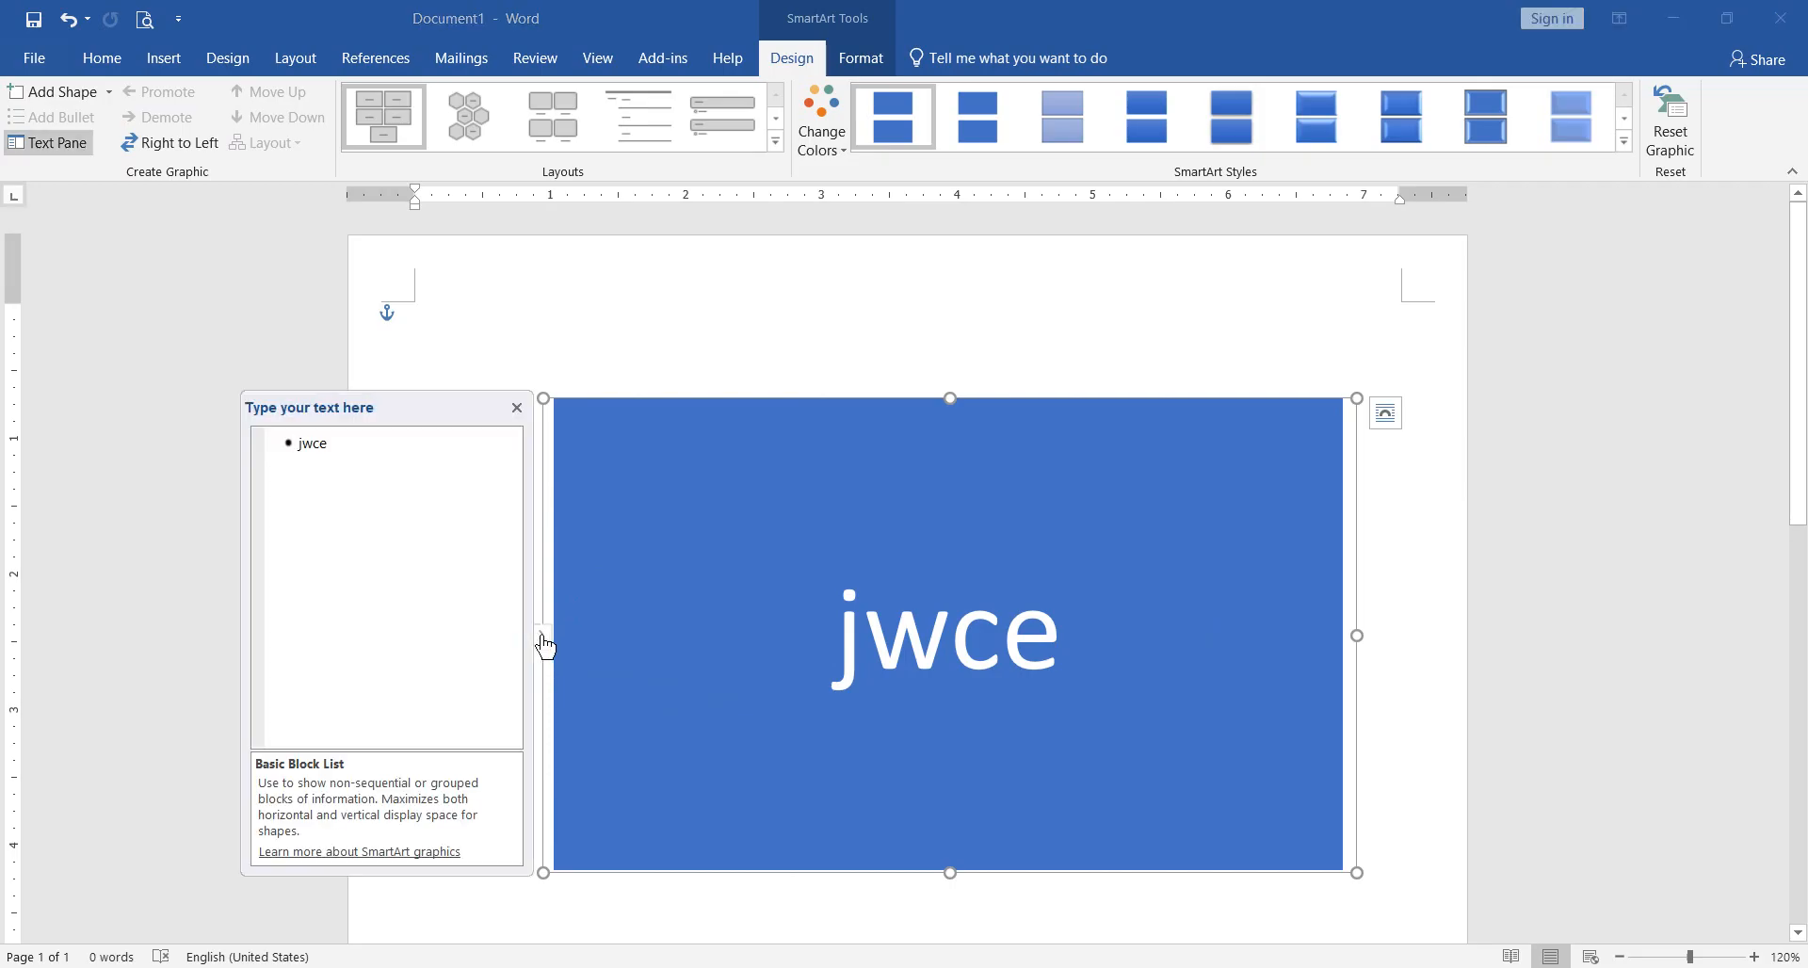
Step: Replace the remaining block's text with "Microsoft" in the SmartArt text list
{"action": "left_click", "coordinate": [385, 442]}
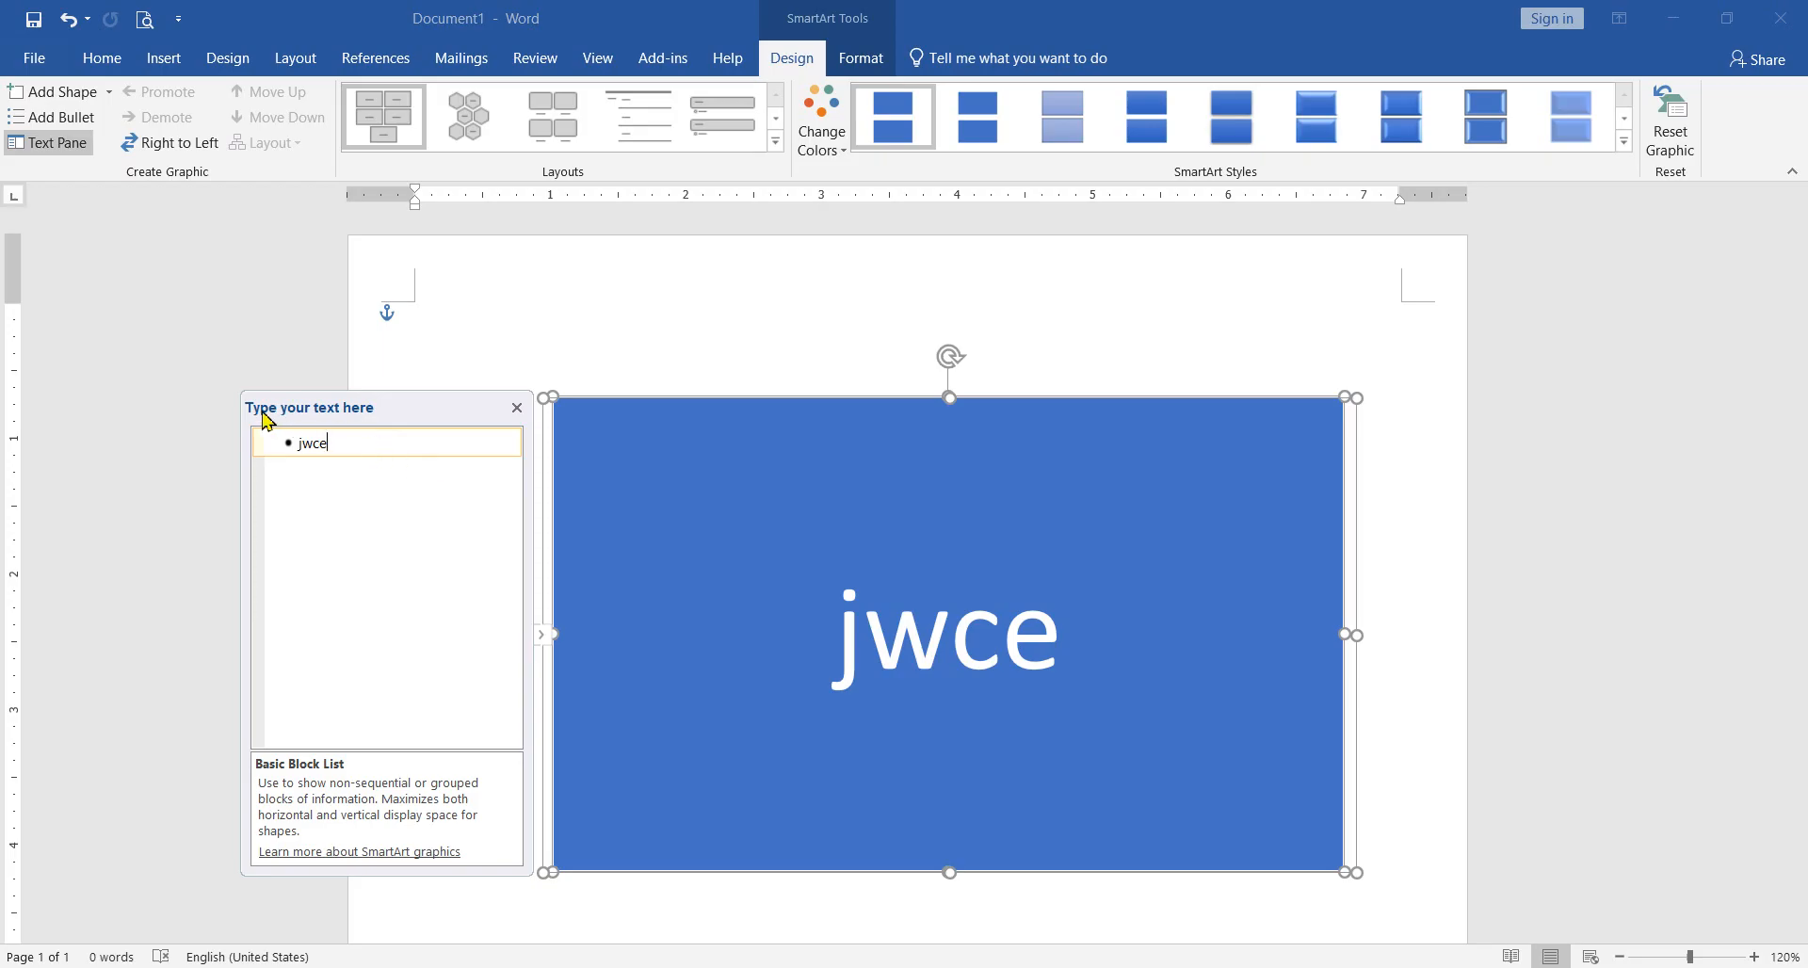
{"action": "left_click_drag", "start_coordinate": [355, 444], "coordinate": [295, 444]}
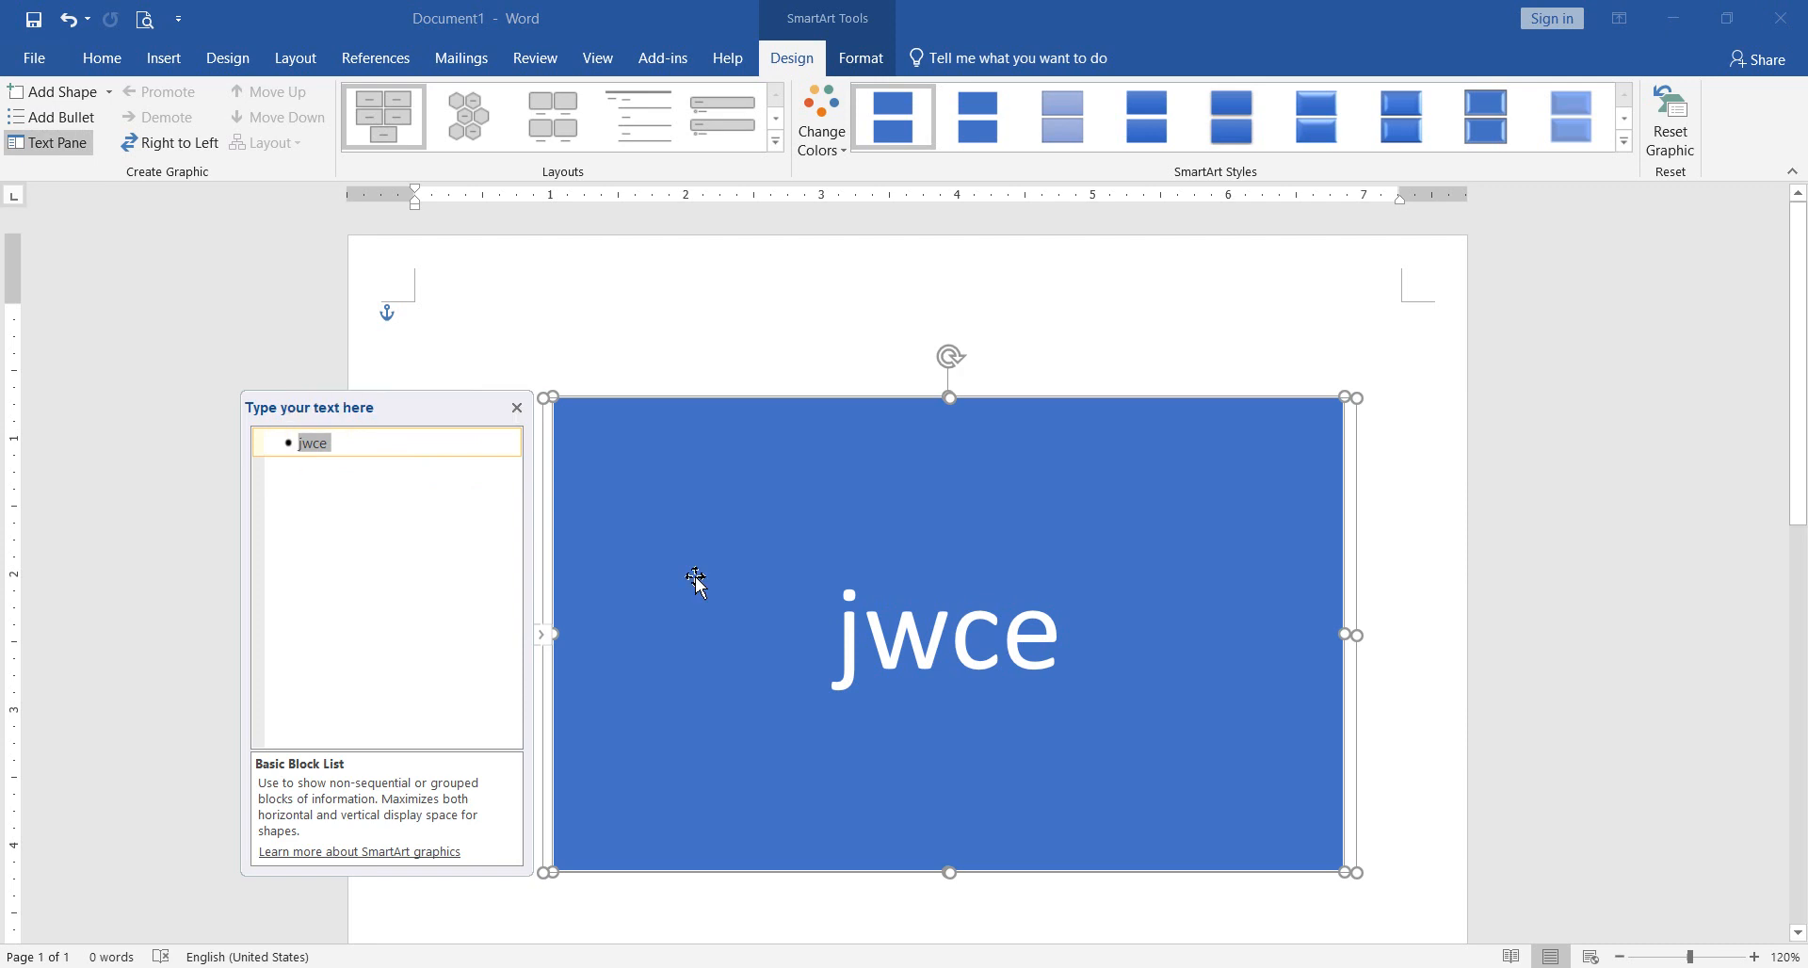
{"action": "type", "text": "Mic"}
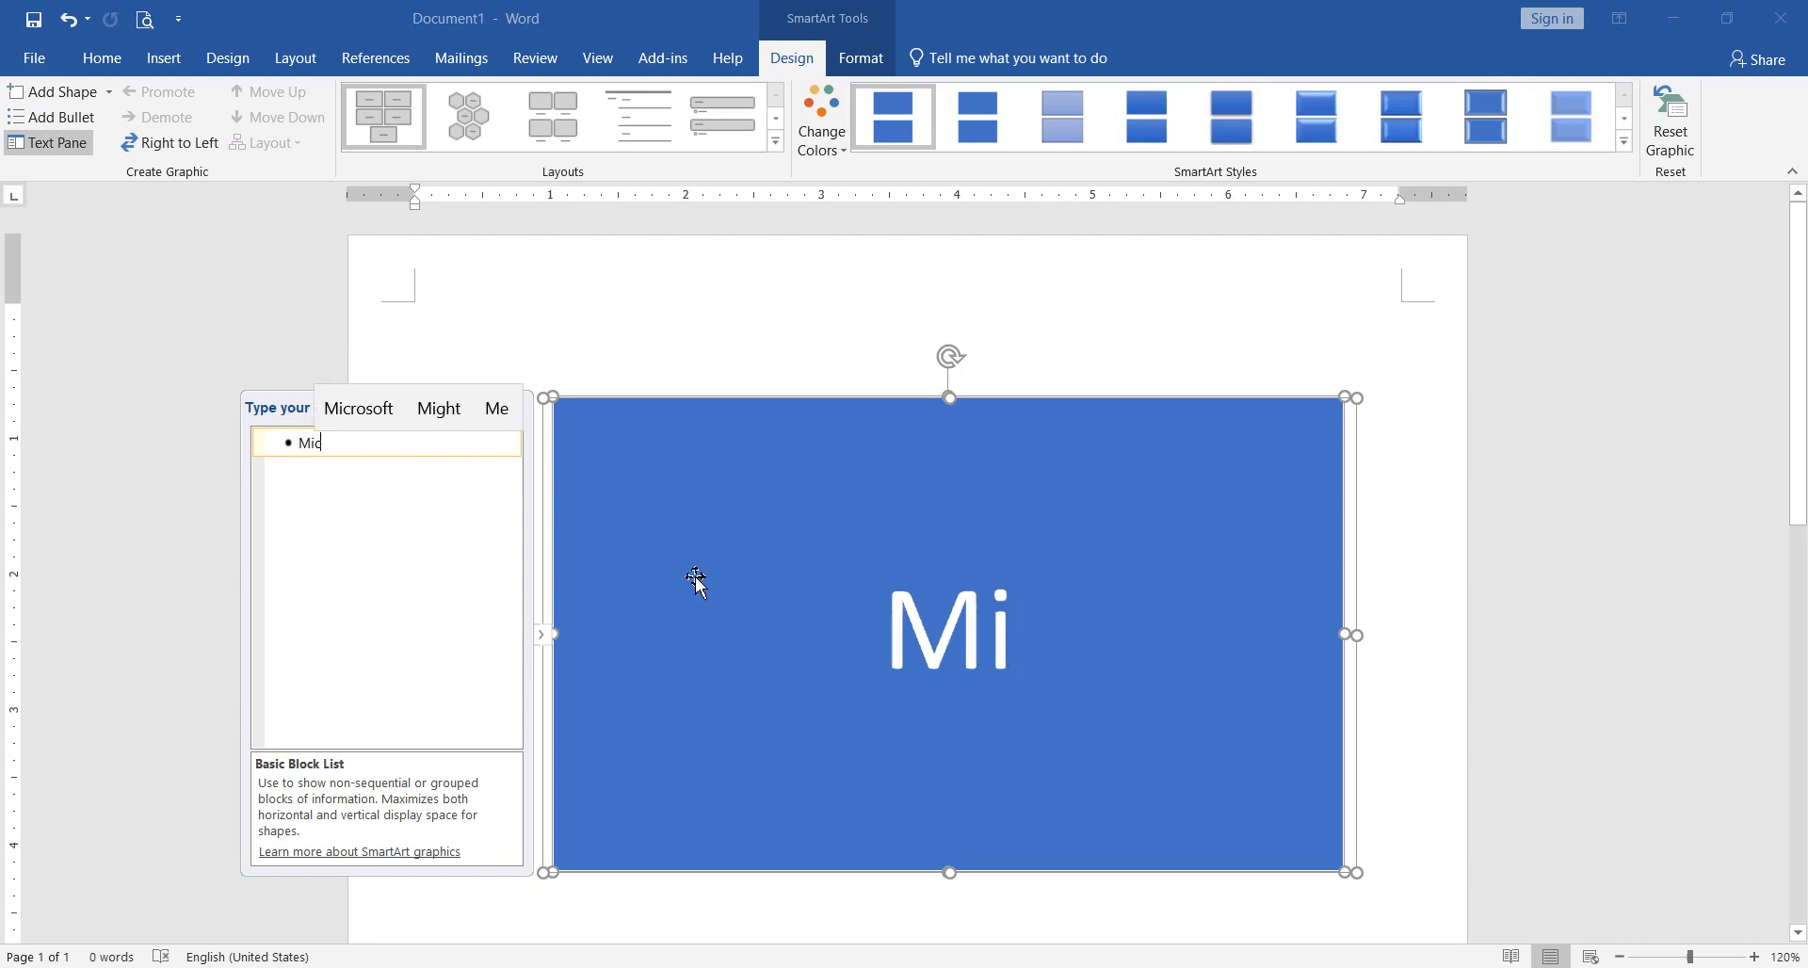
{"action": "type", "text": "rosoft"}
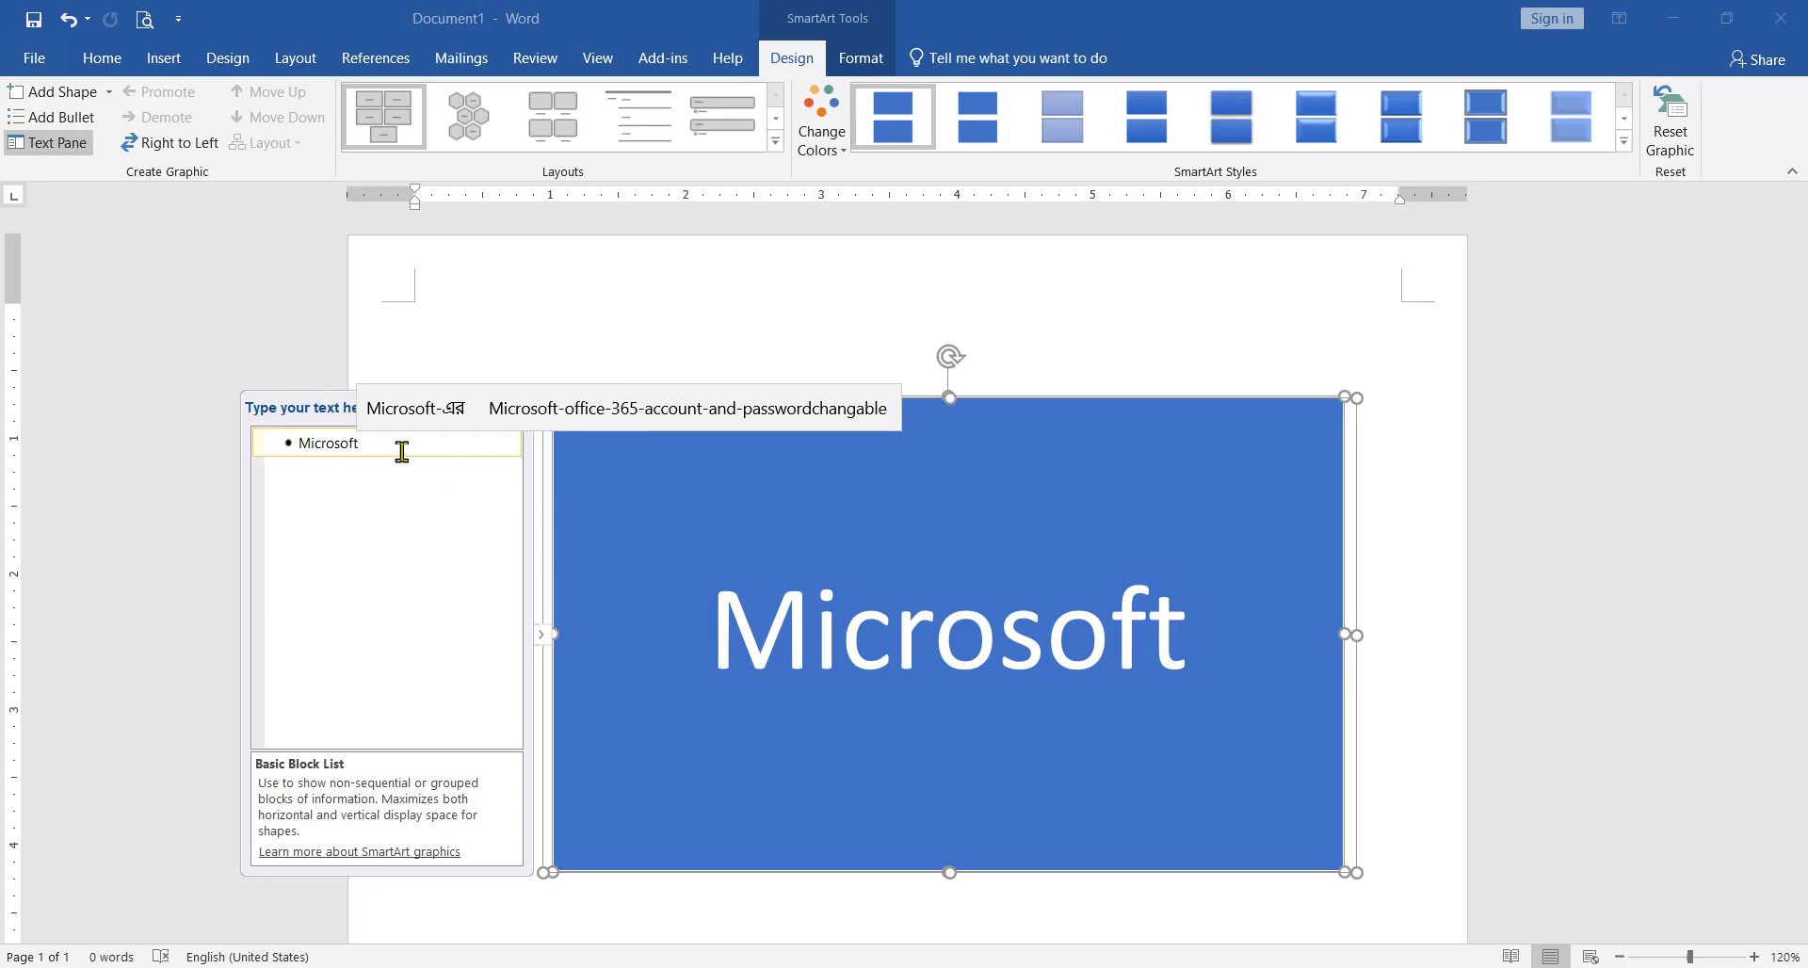
{"action": "left_click", "coordinate": [356, 451]}
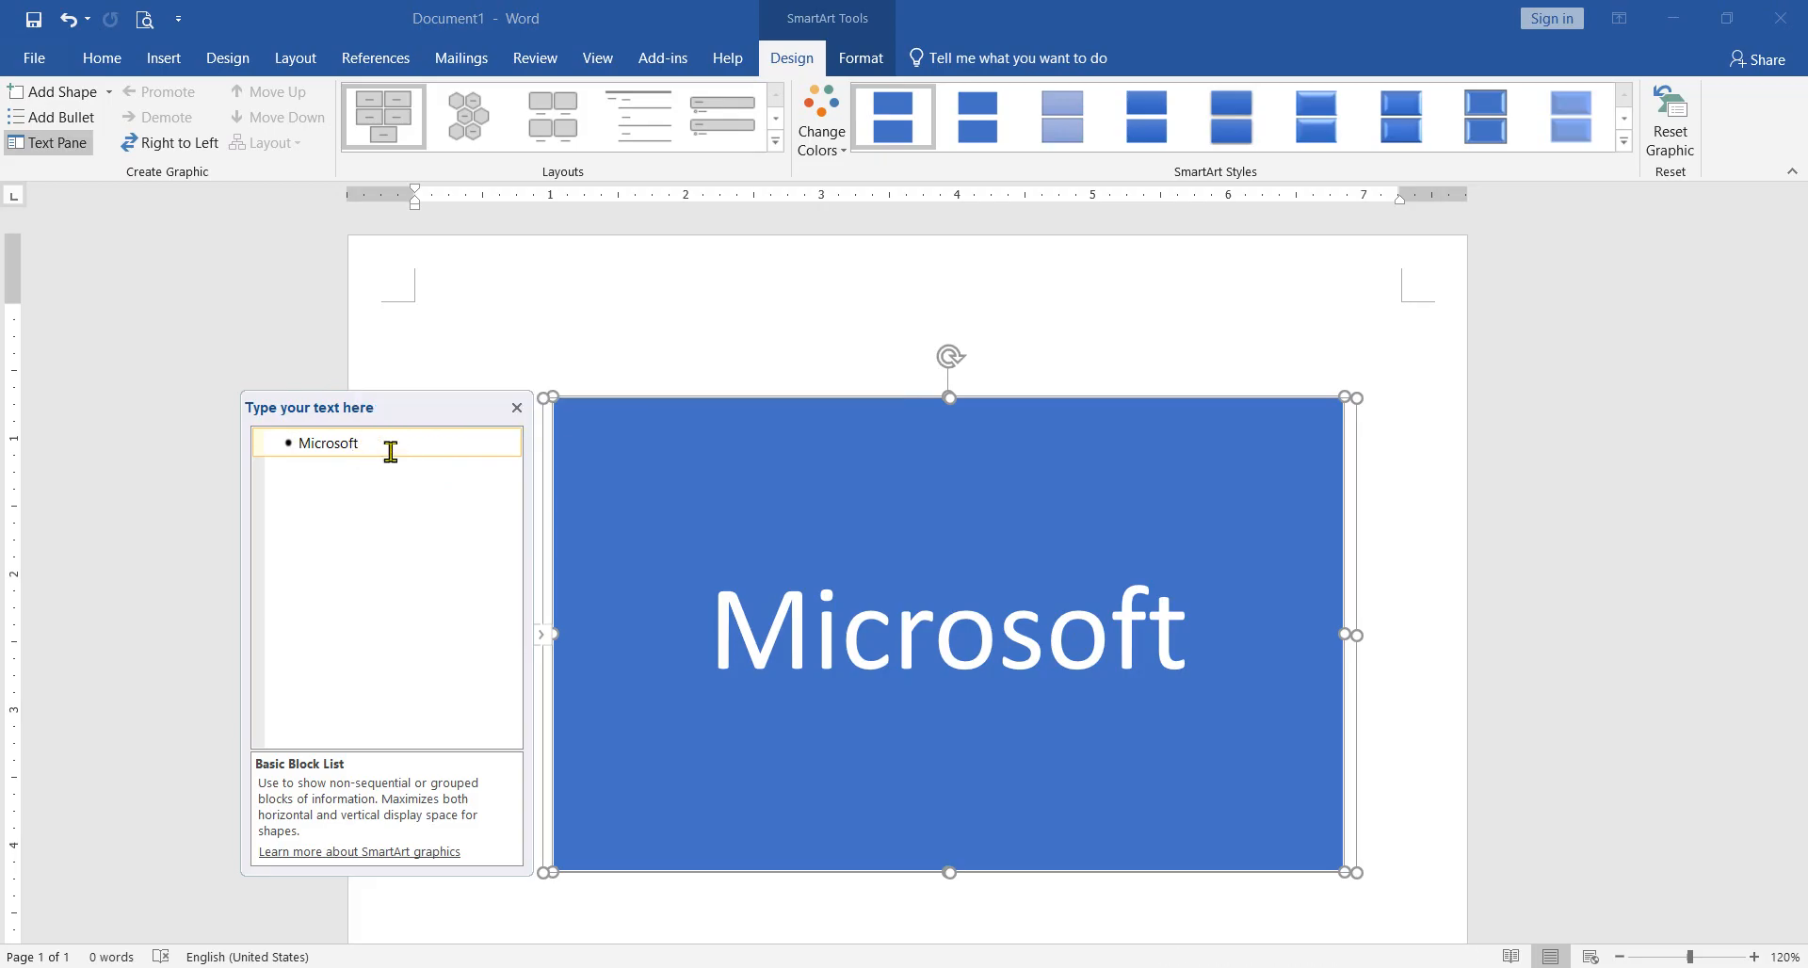
Step: Add an empty second block after "Microsoft" through the SmartArt text list and delete it again
{"action": "key", "text": "Return"}
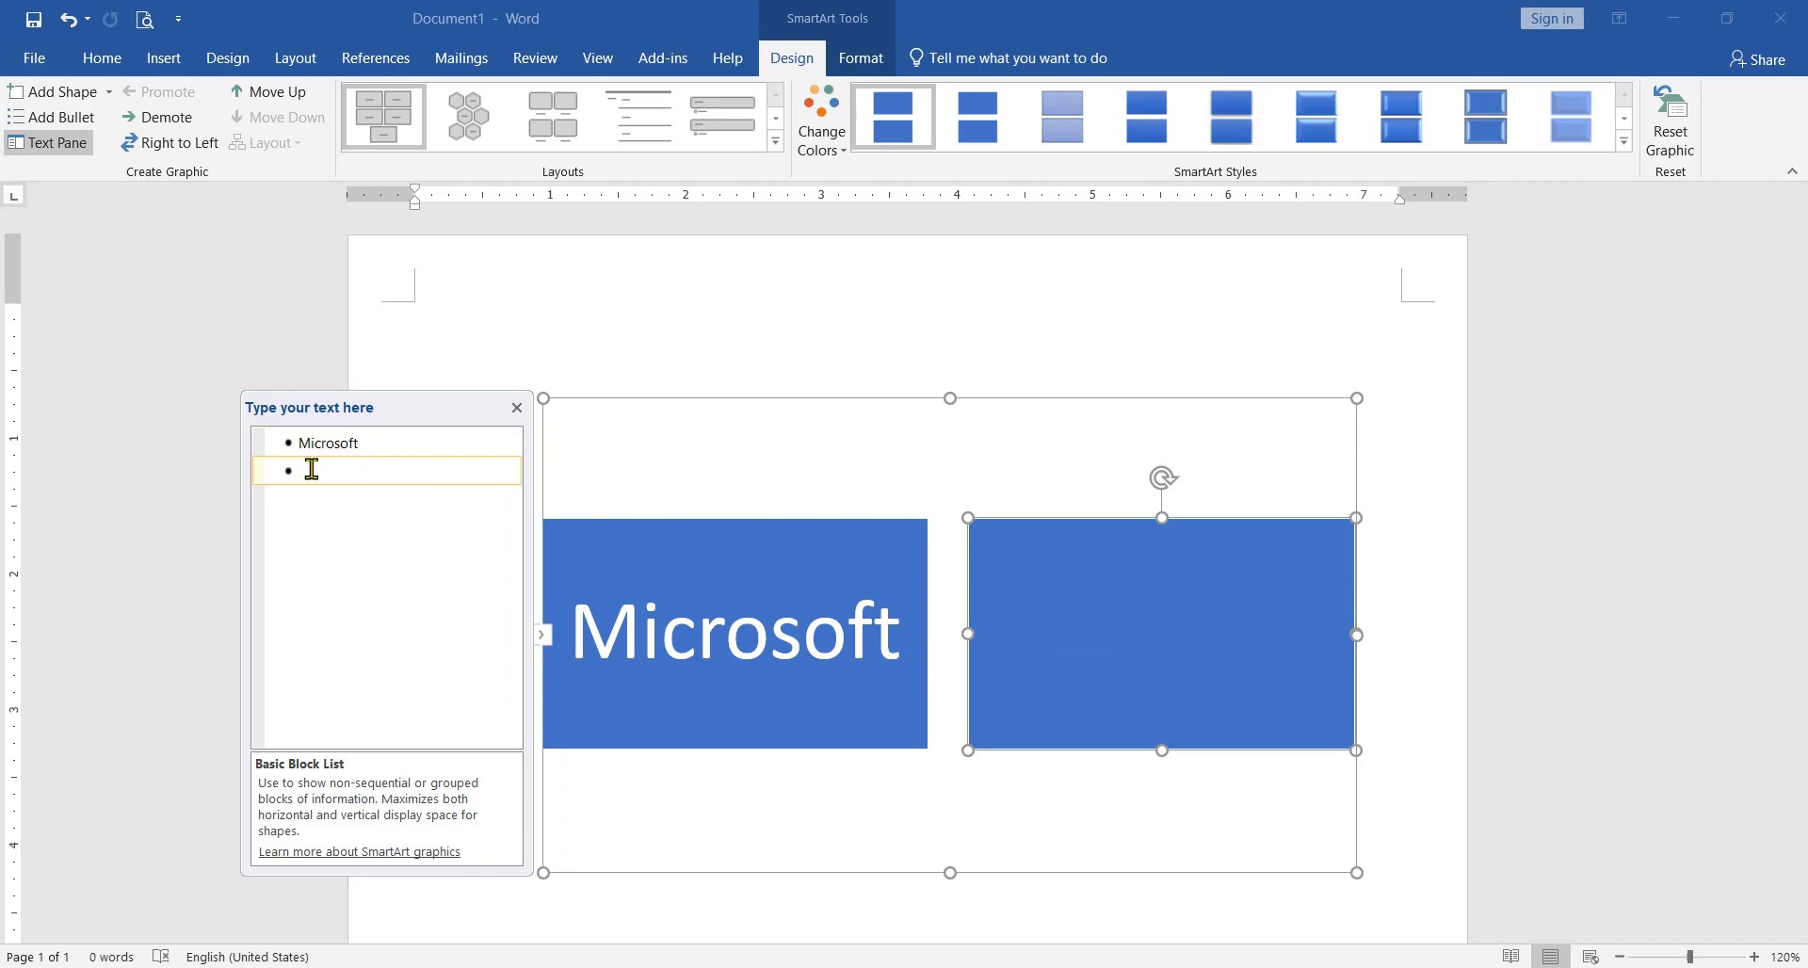
{"action": "left_click", "coordinate": [365, 449]}
{"action": "left_click", "coordinate": [362, 476]}
{"action": "left_click", "coordinate": [431, 473]}
{"action": "key", "text": "BackSpace"}
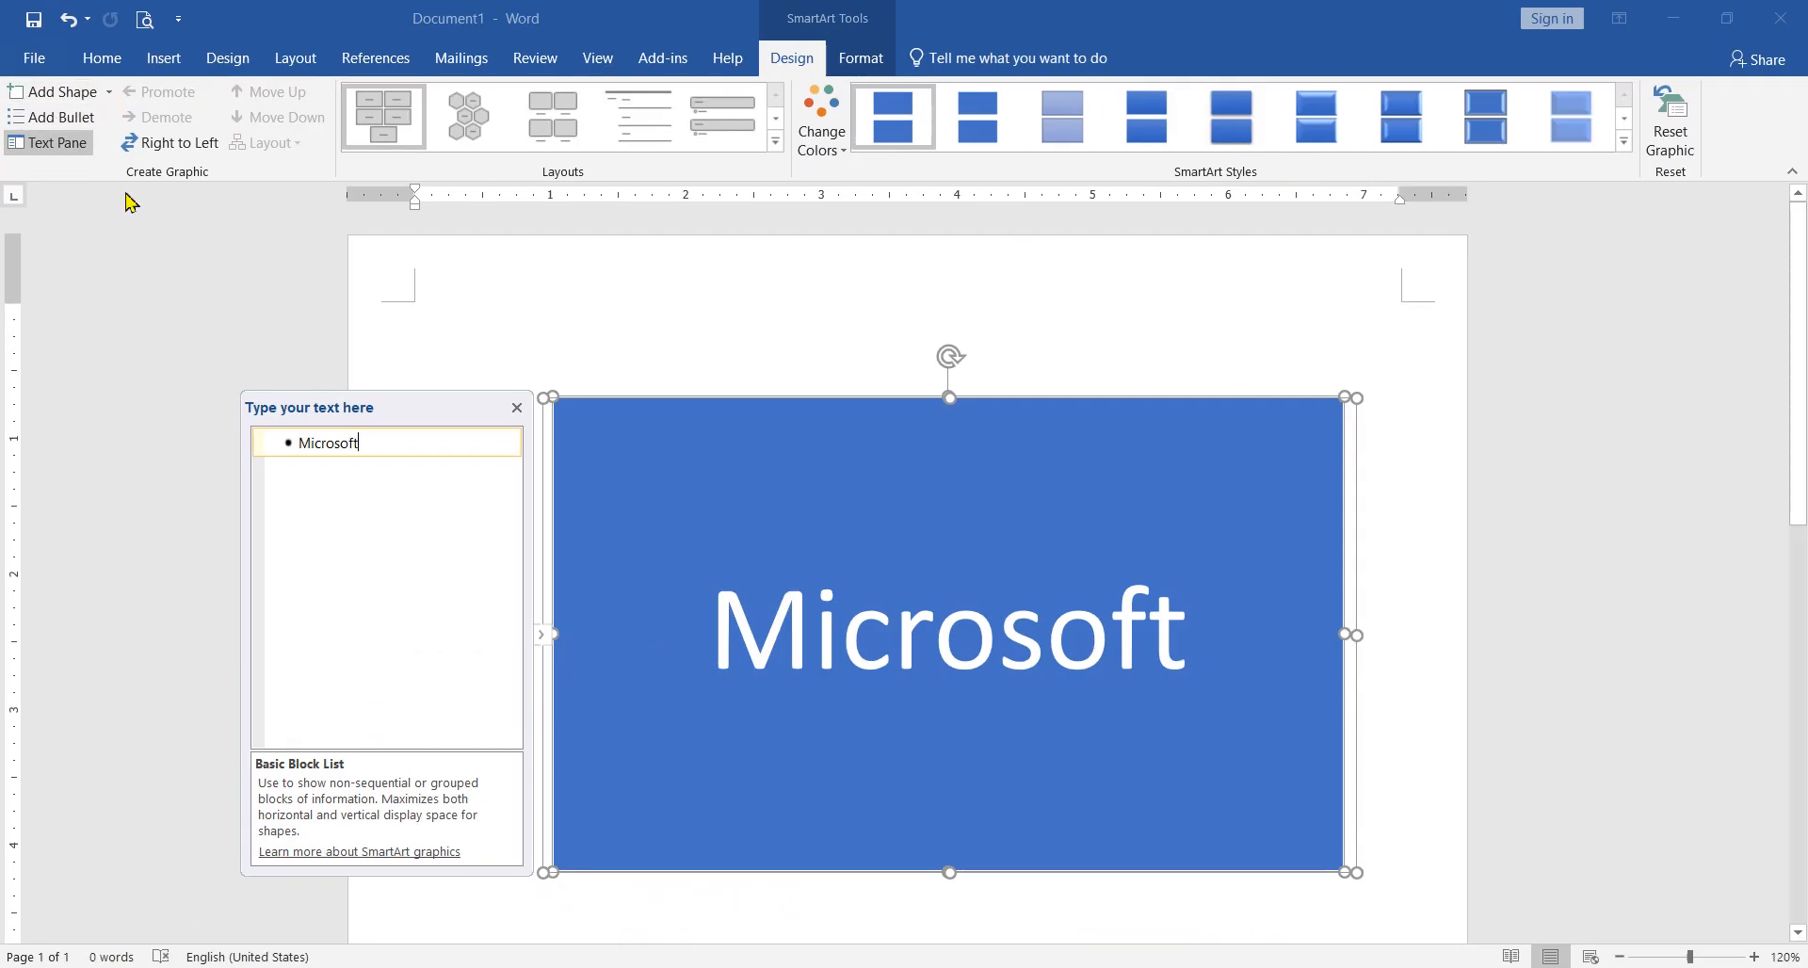
Step: Add three empty blocks after the "Microsoft" block so the SmartArt graphic forms a grid of four blocks
{"action": "left_click", "coordinate": [85, 99]}
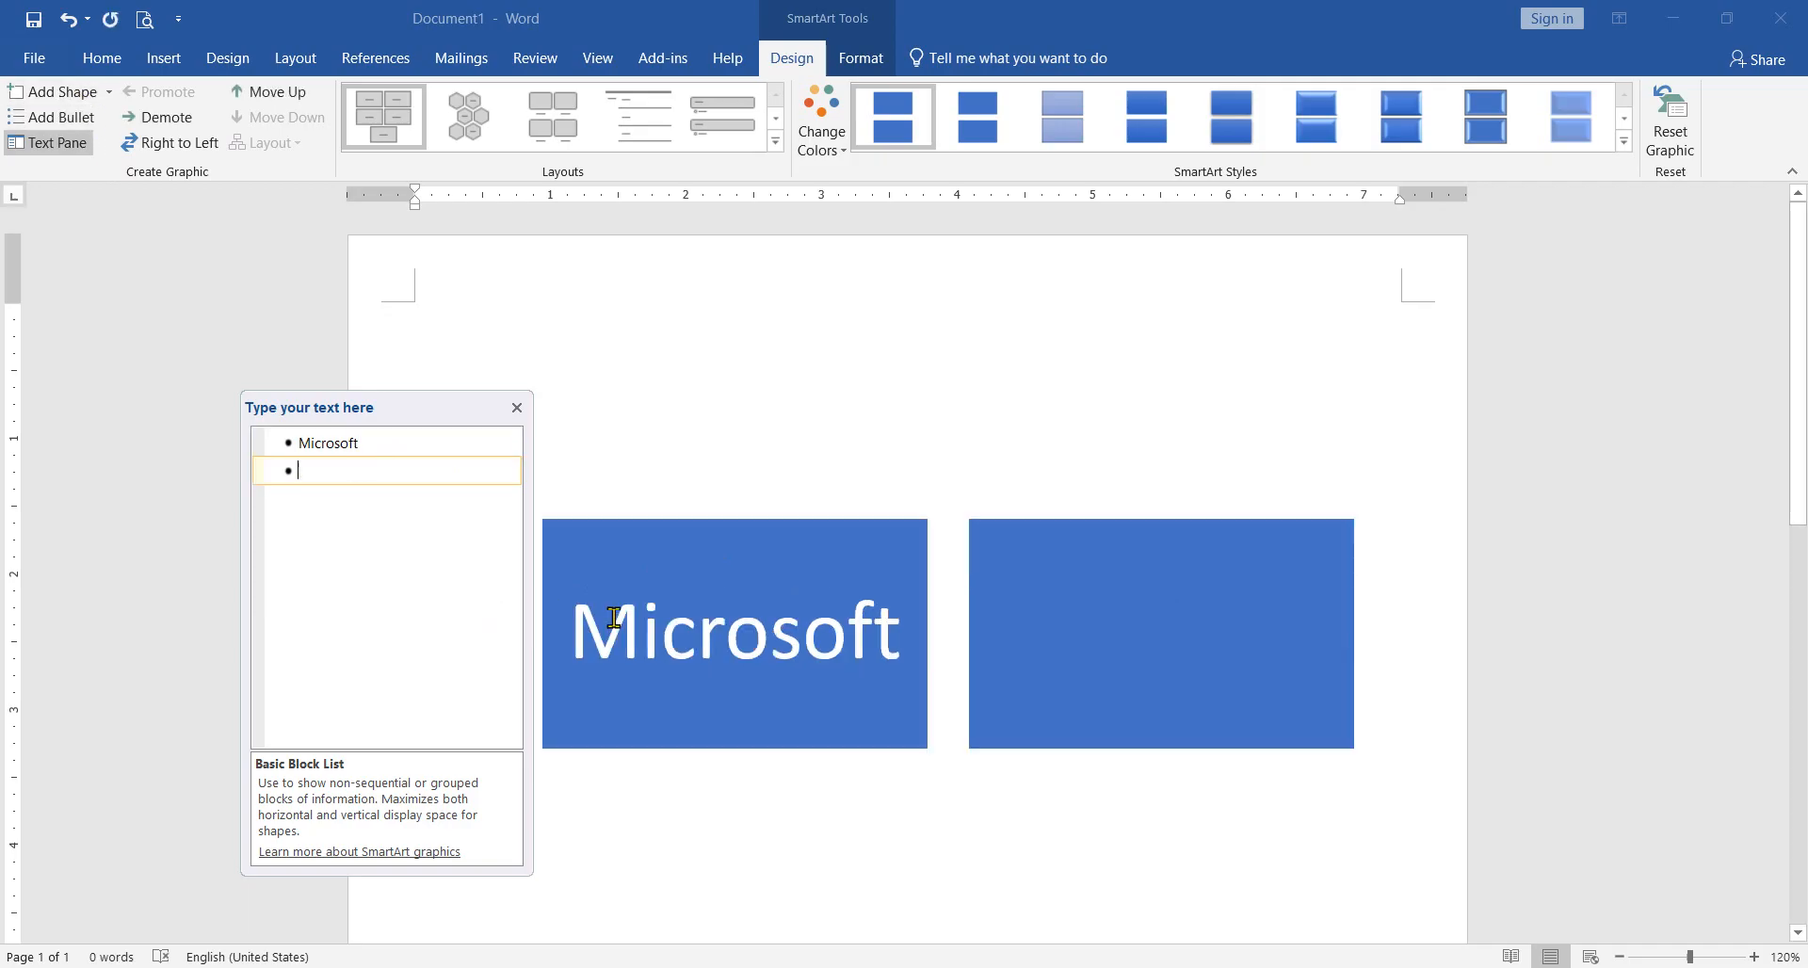
{"action": "left_click", "coordinate": [411, 444]}
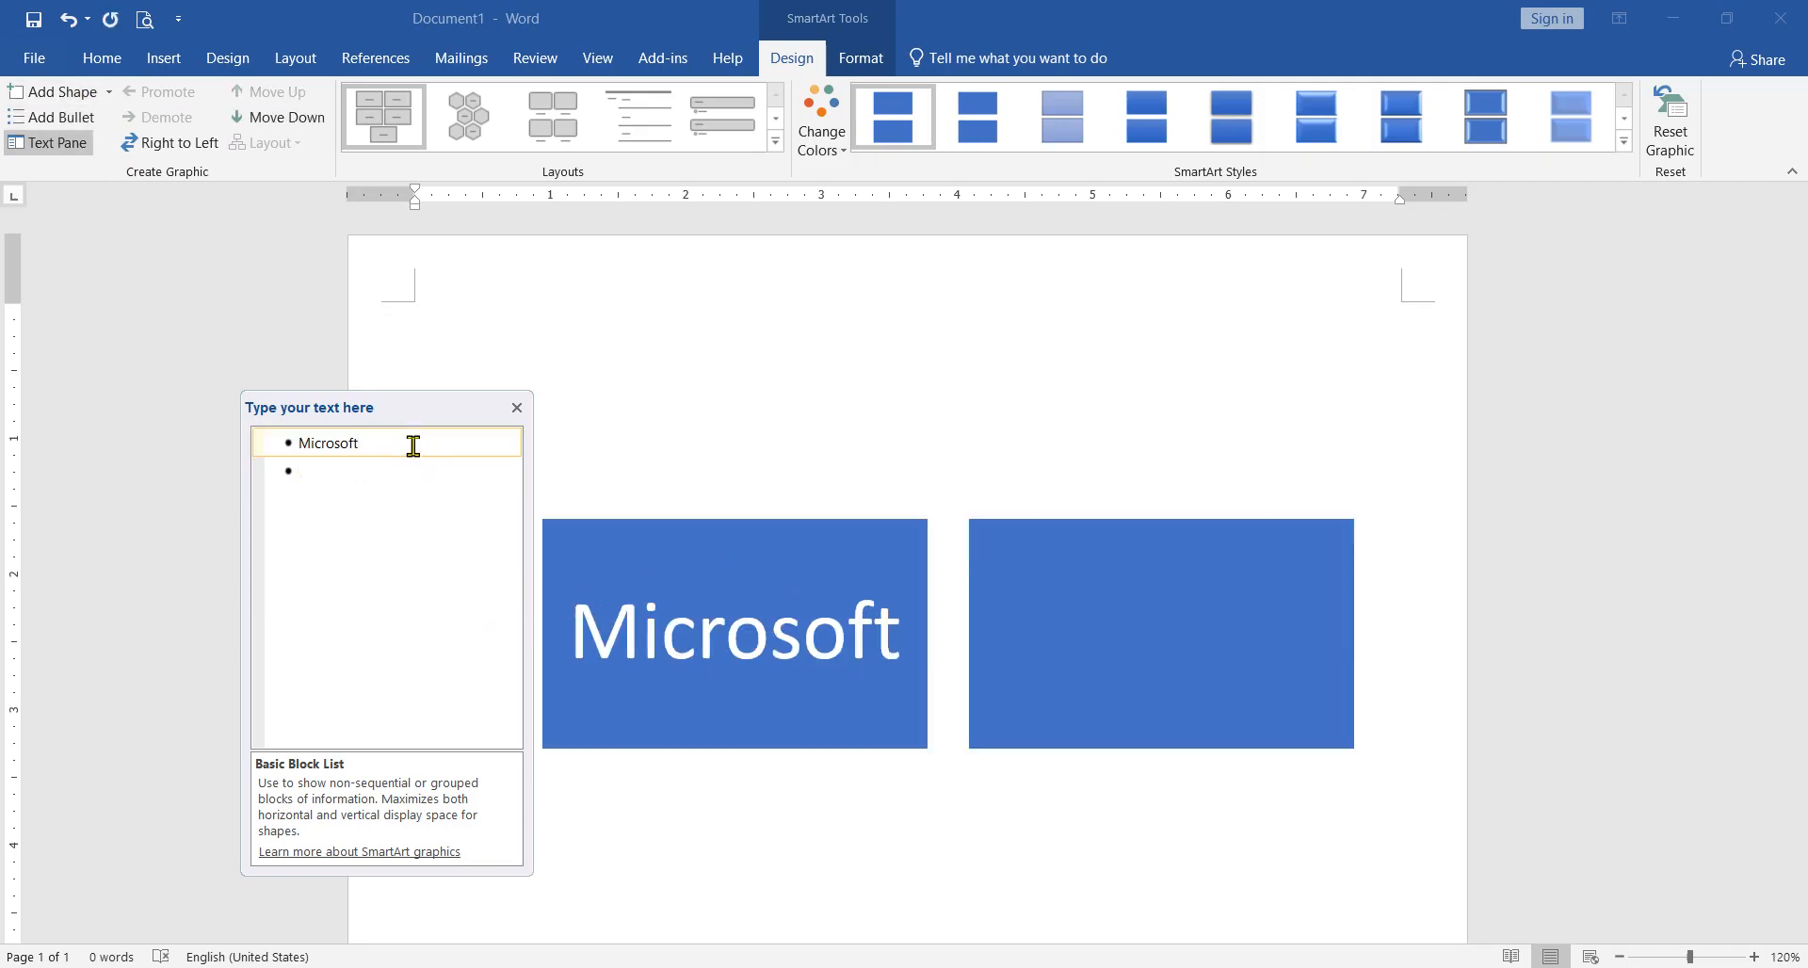
{"action": "left_click", "coordinate": [1102, 641]}
{"action": "left_click", "coordinate": [428, 450]}
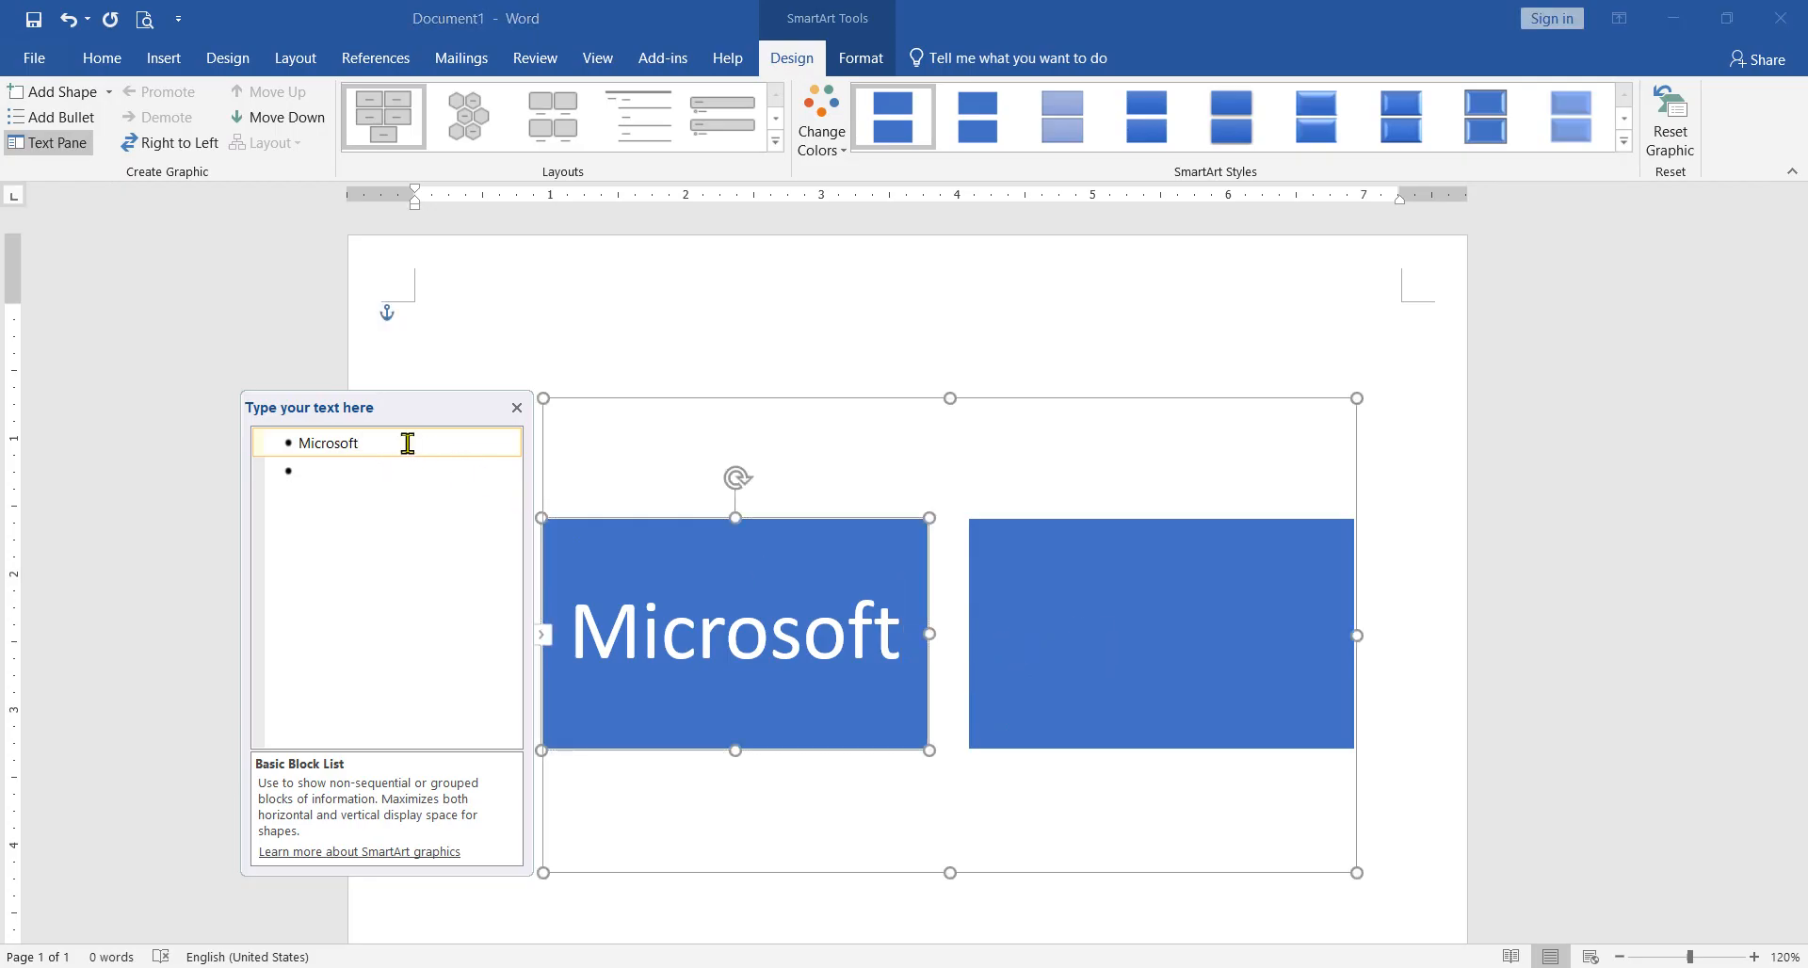
{"action": "key", "text": "Return"}
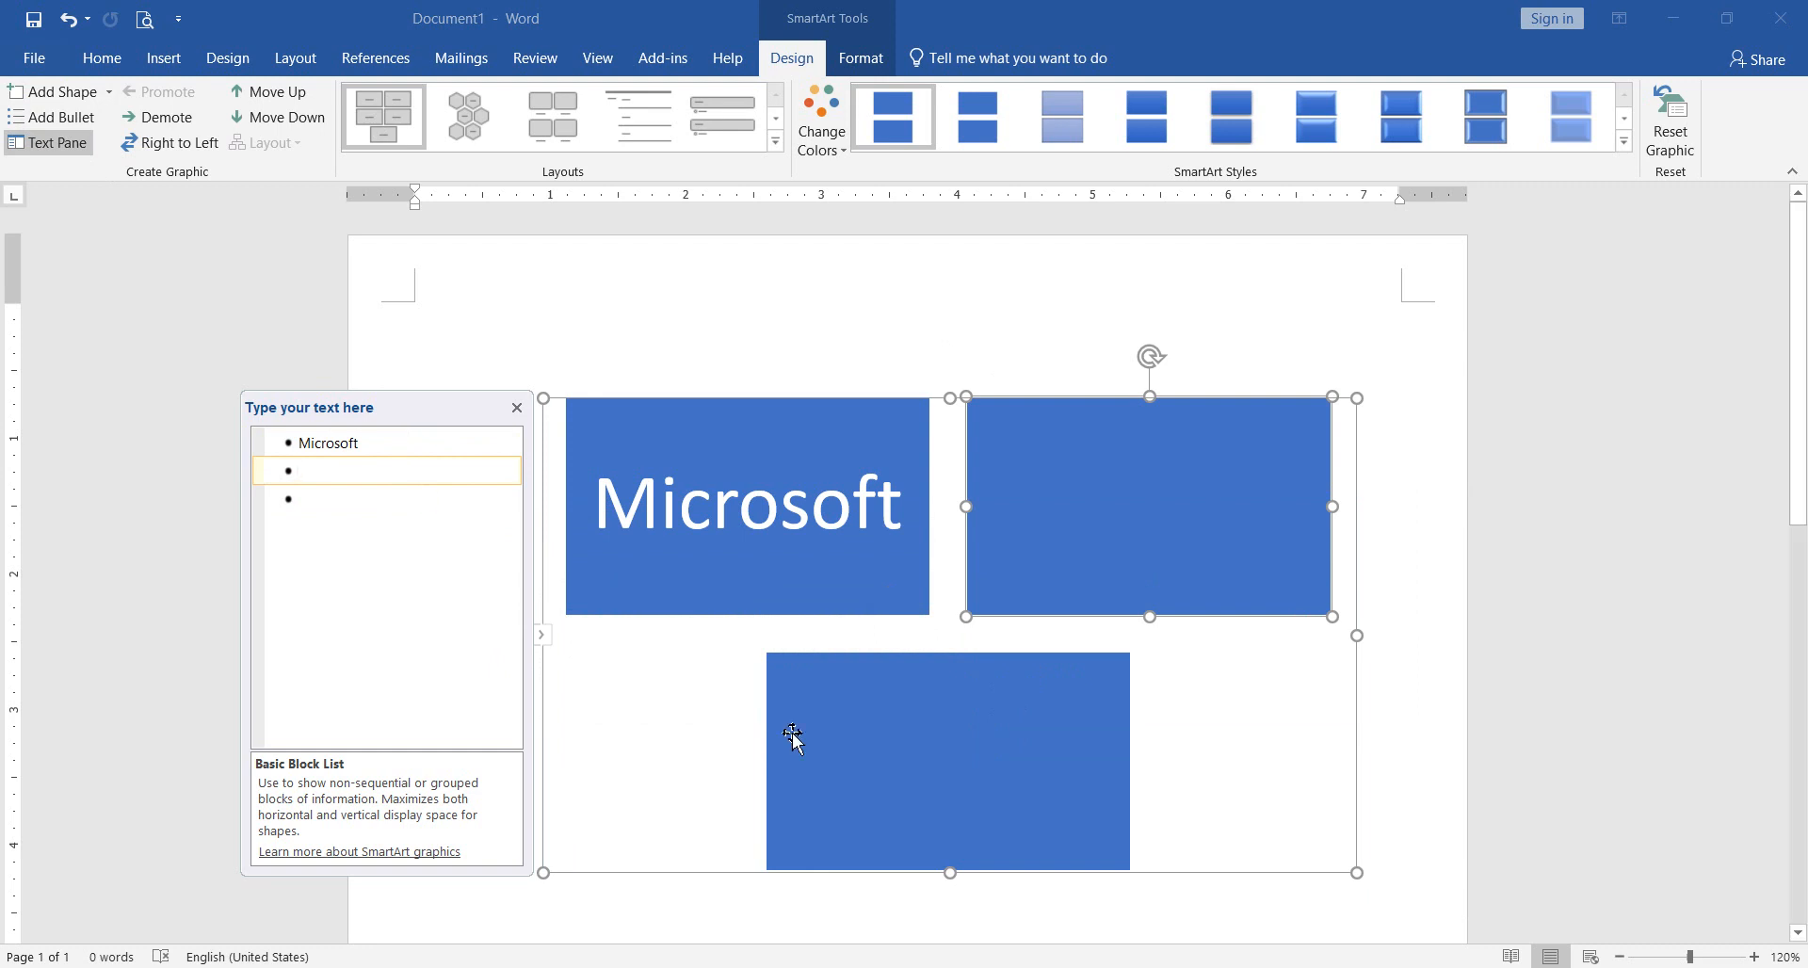
{"action": "left_click", "coordinate": [992, 744]}
{"action": "left_click", "coordinate": [396, 472]}
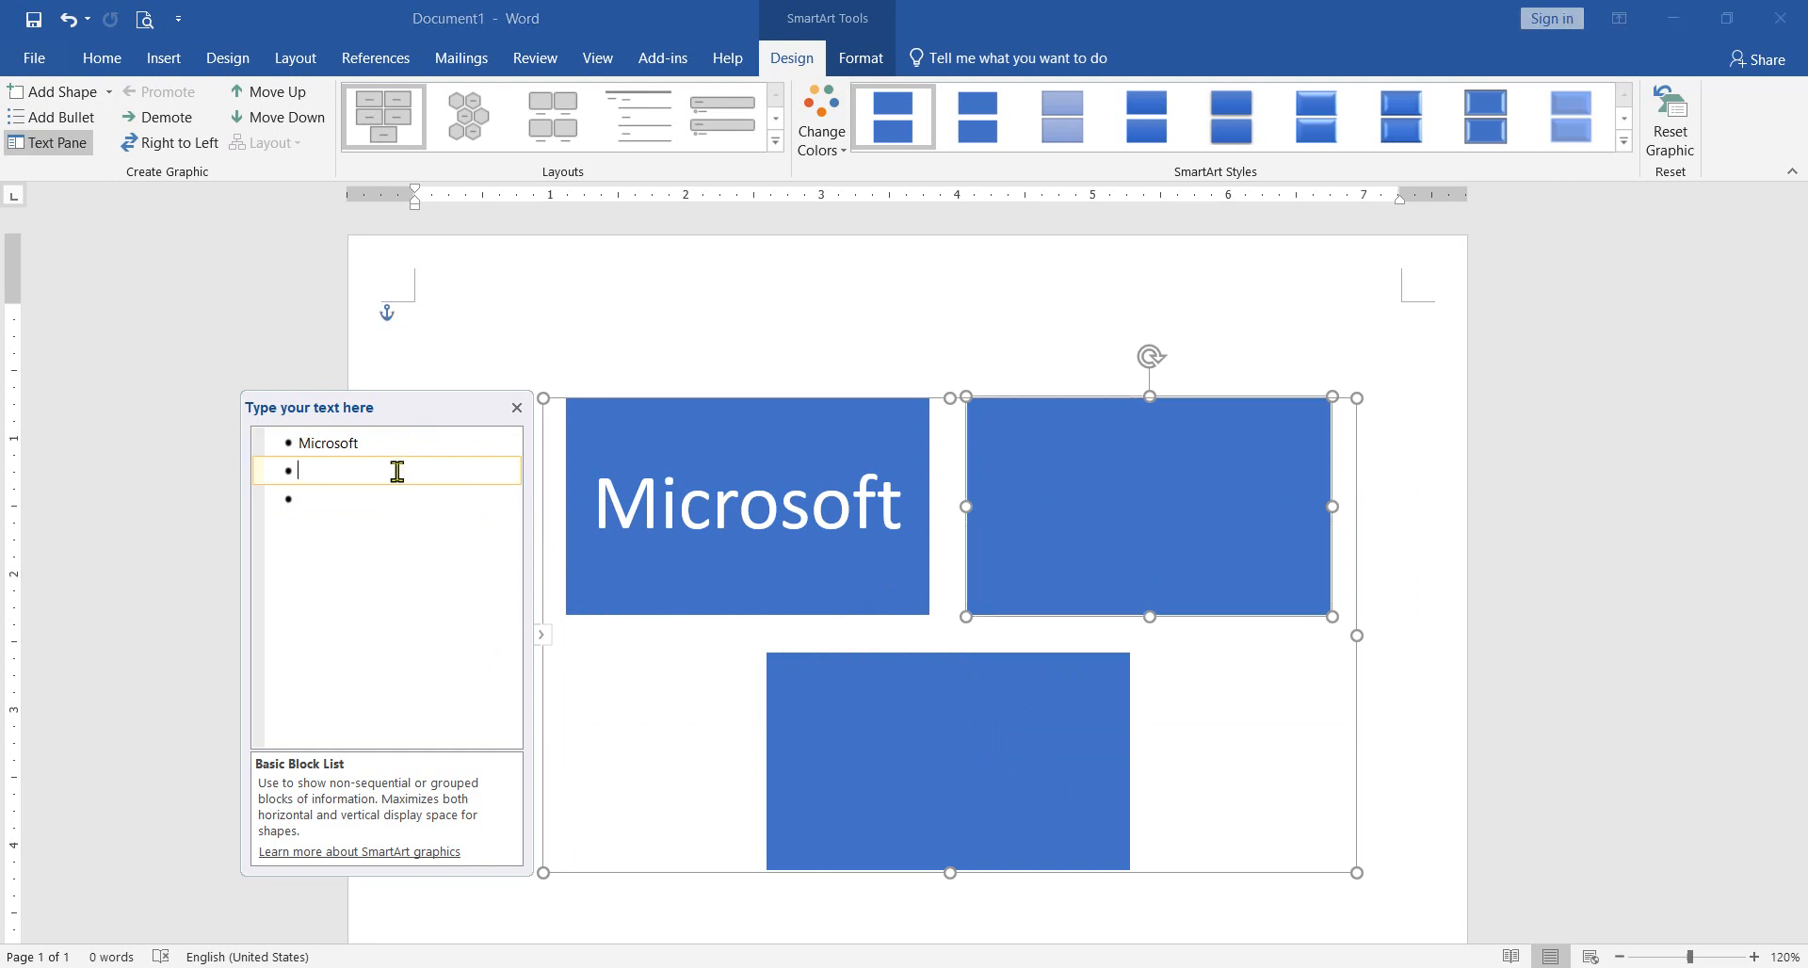
{"action": "key", "text": "Return"}
{"action": "left_click", "coordinate": [779, 714]}
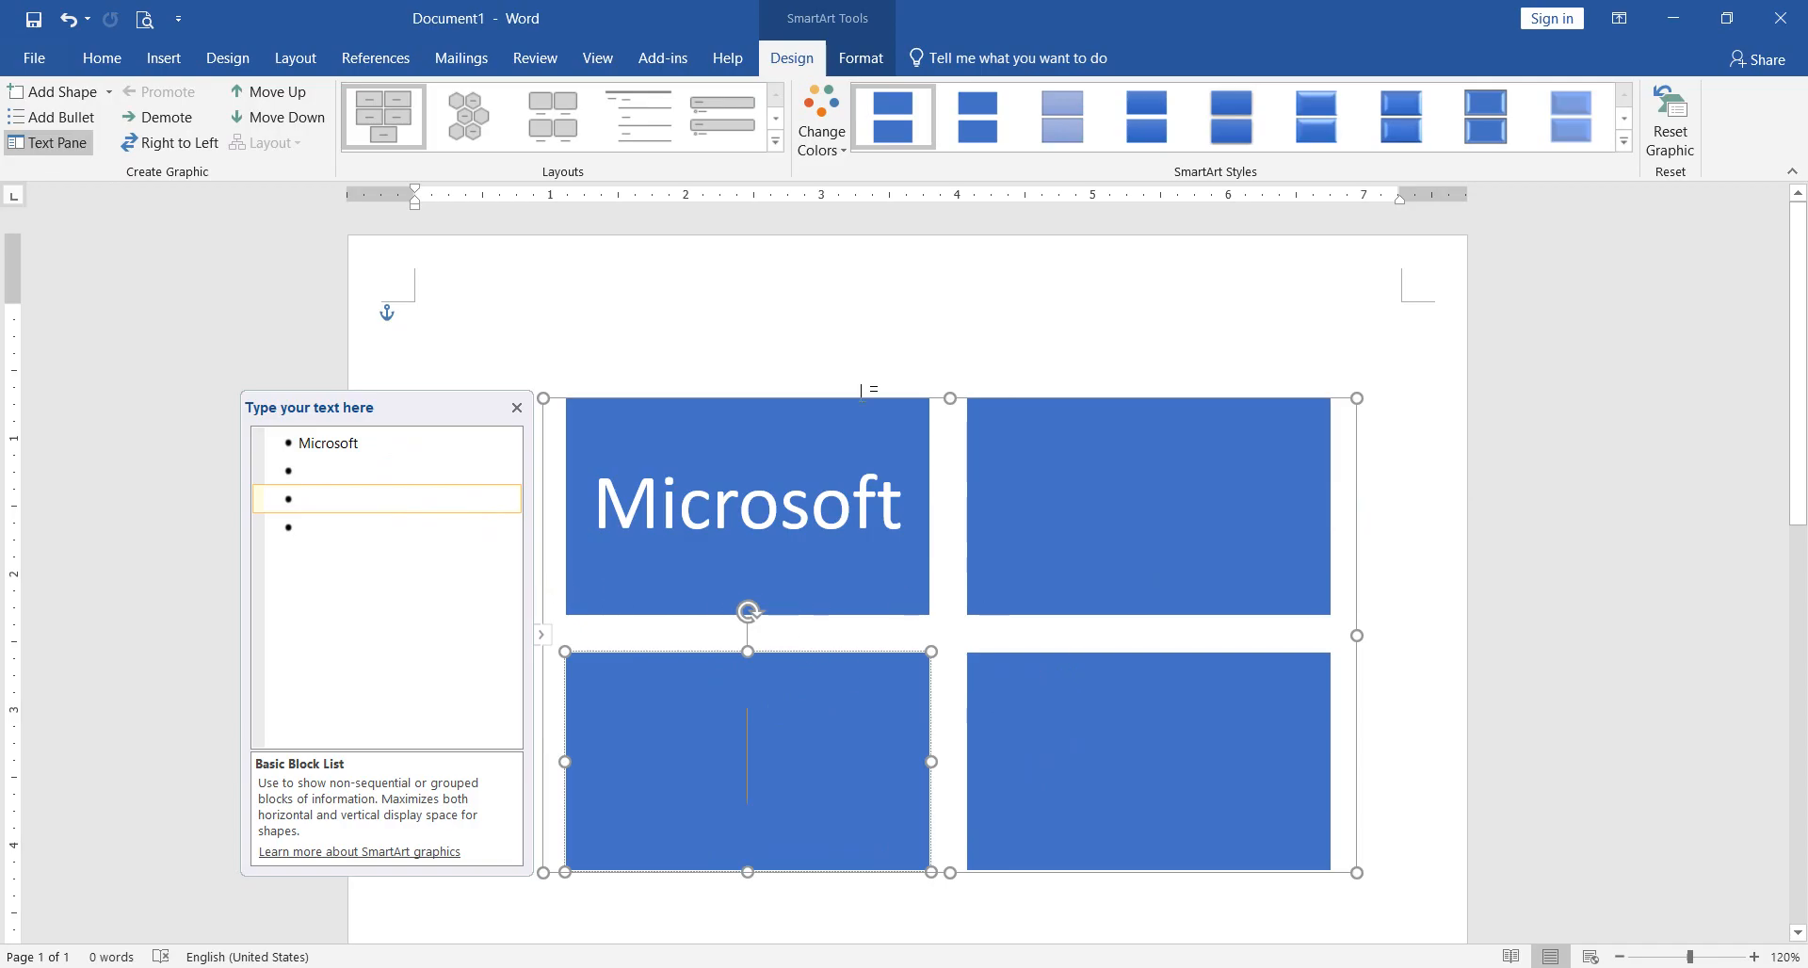
Step: Examine the colour variations and the SmartArt style gallery offered for the graphic, and deselect it without choosing any style
{"action": "left_click", "coordinate": [844, 154]}
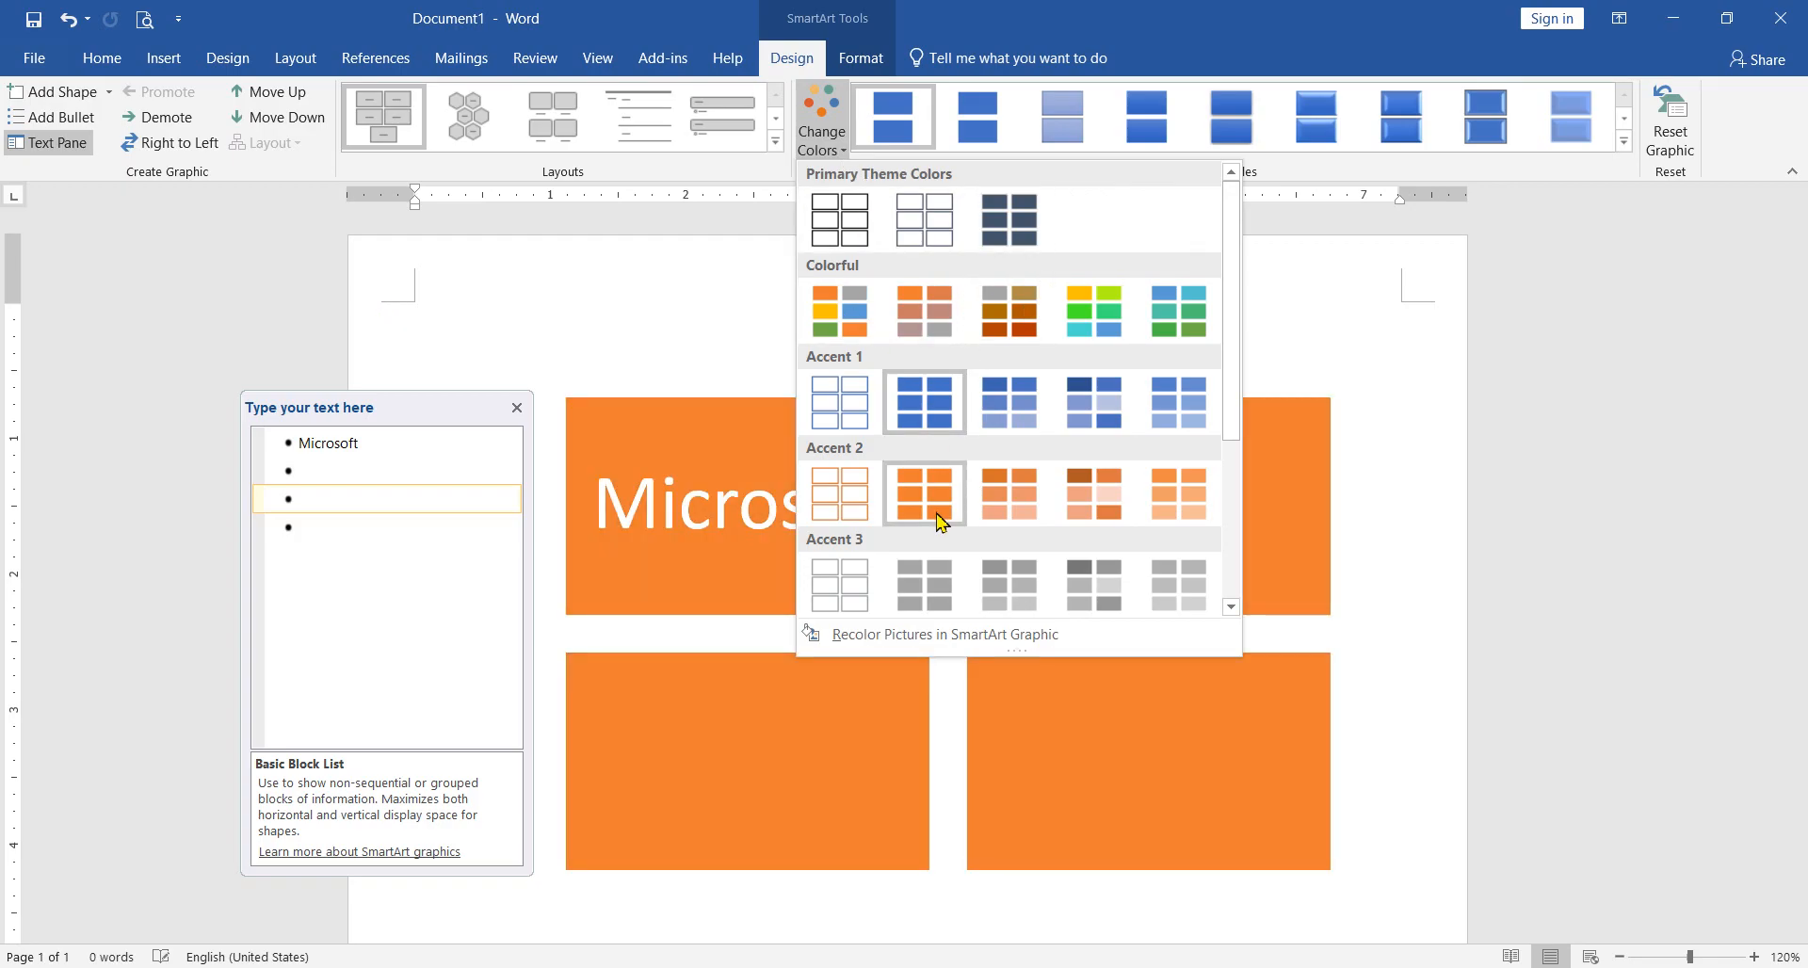
{"action": "left_click", "coordinate": [876, 641]}
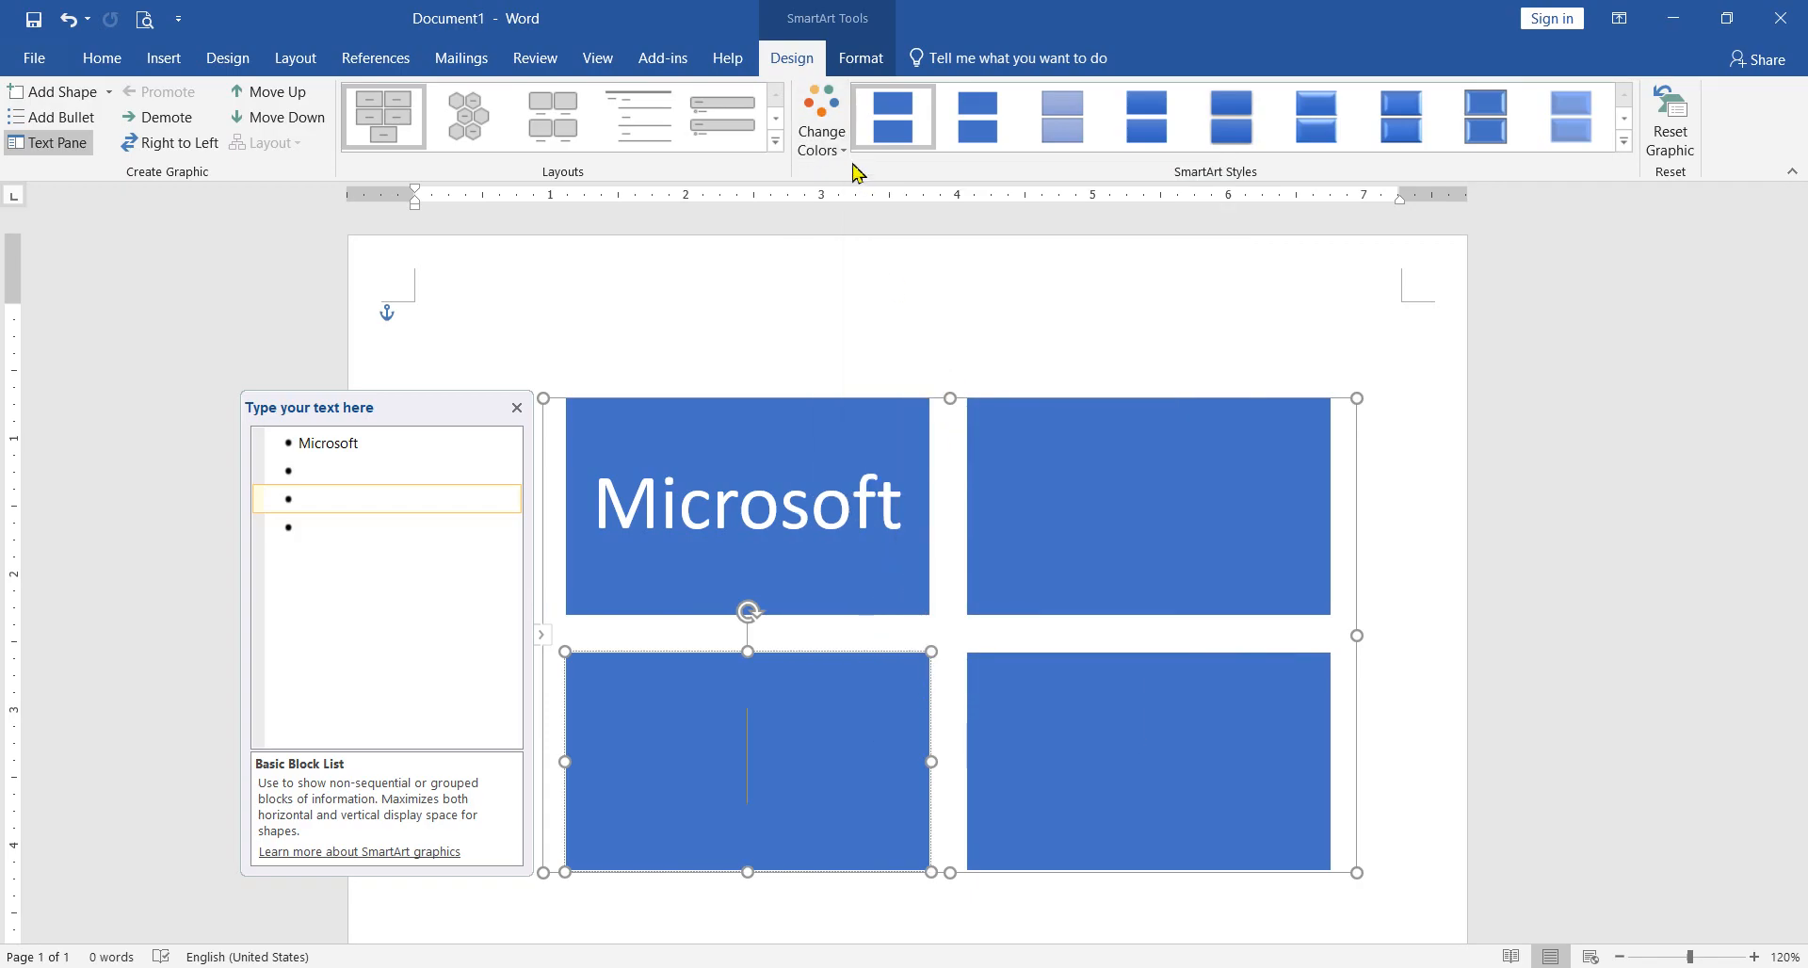
{"action": "left_click", "coordinate": [821, 142]}
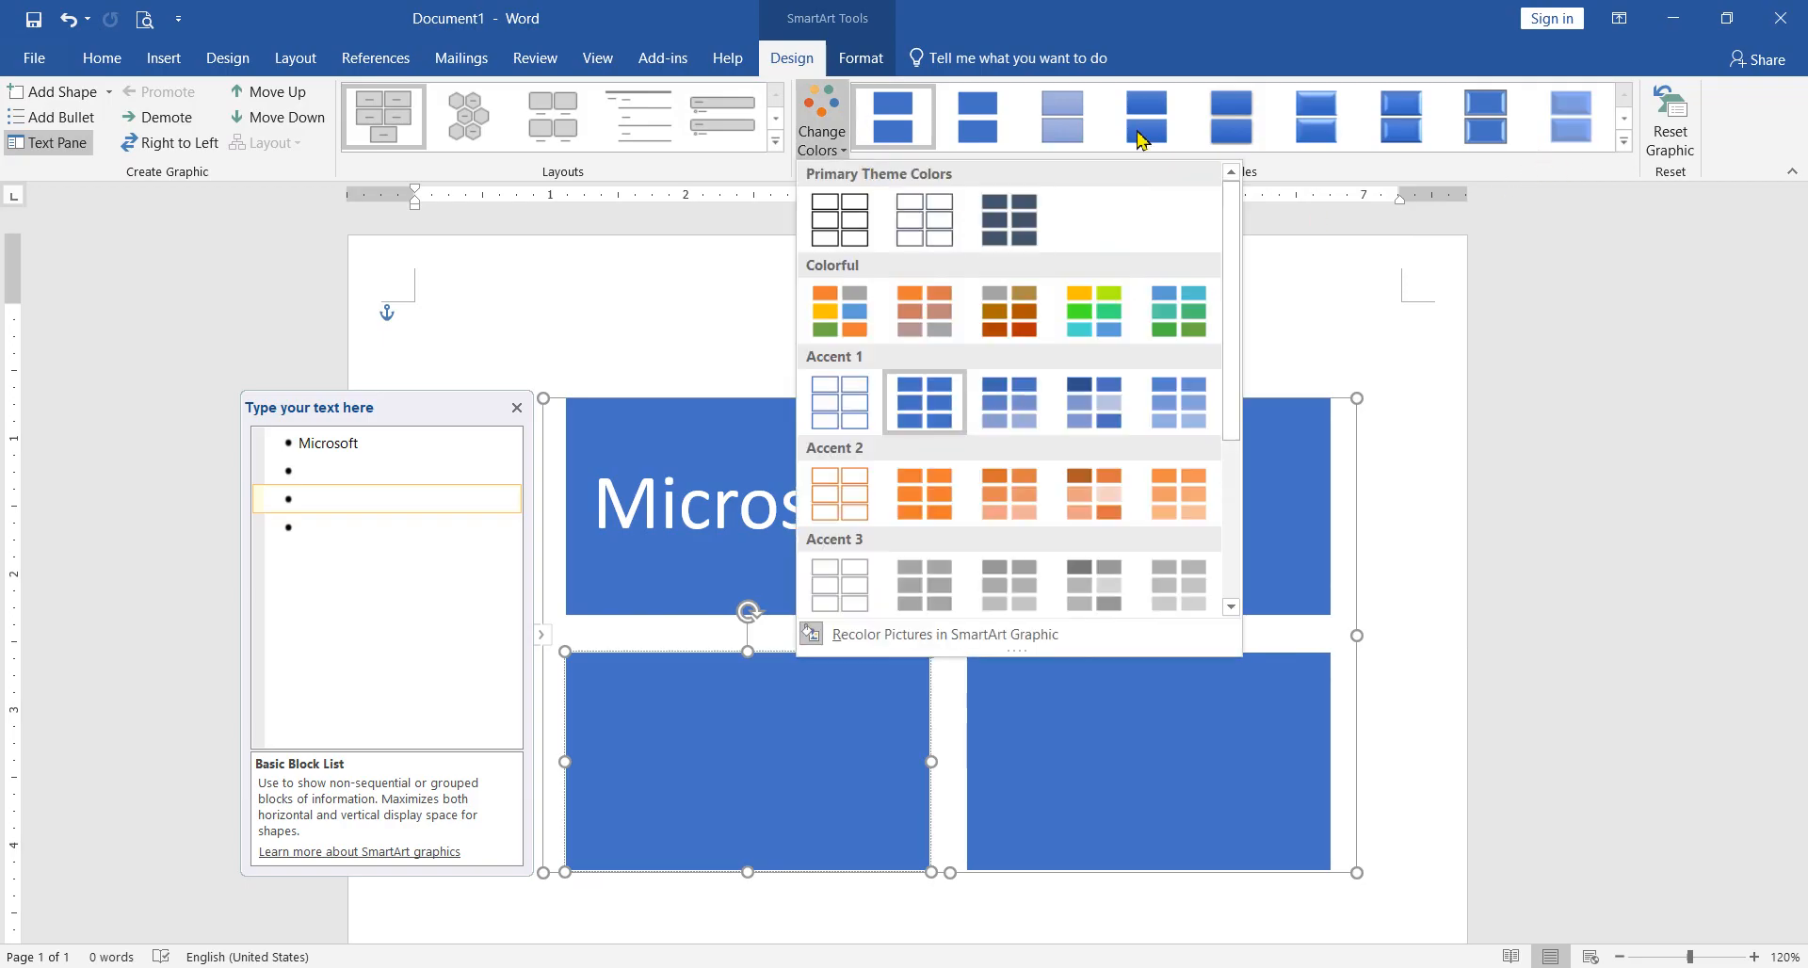
{"action": "left_click", "coordinate": [1337, 168]}
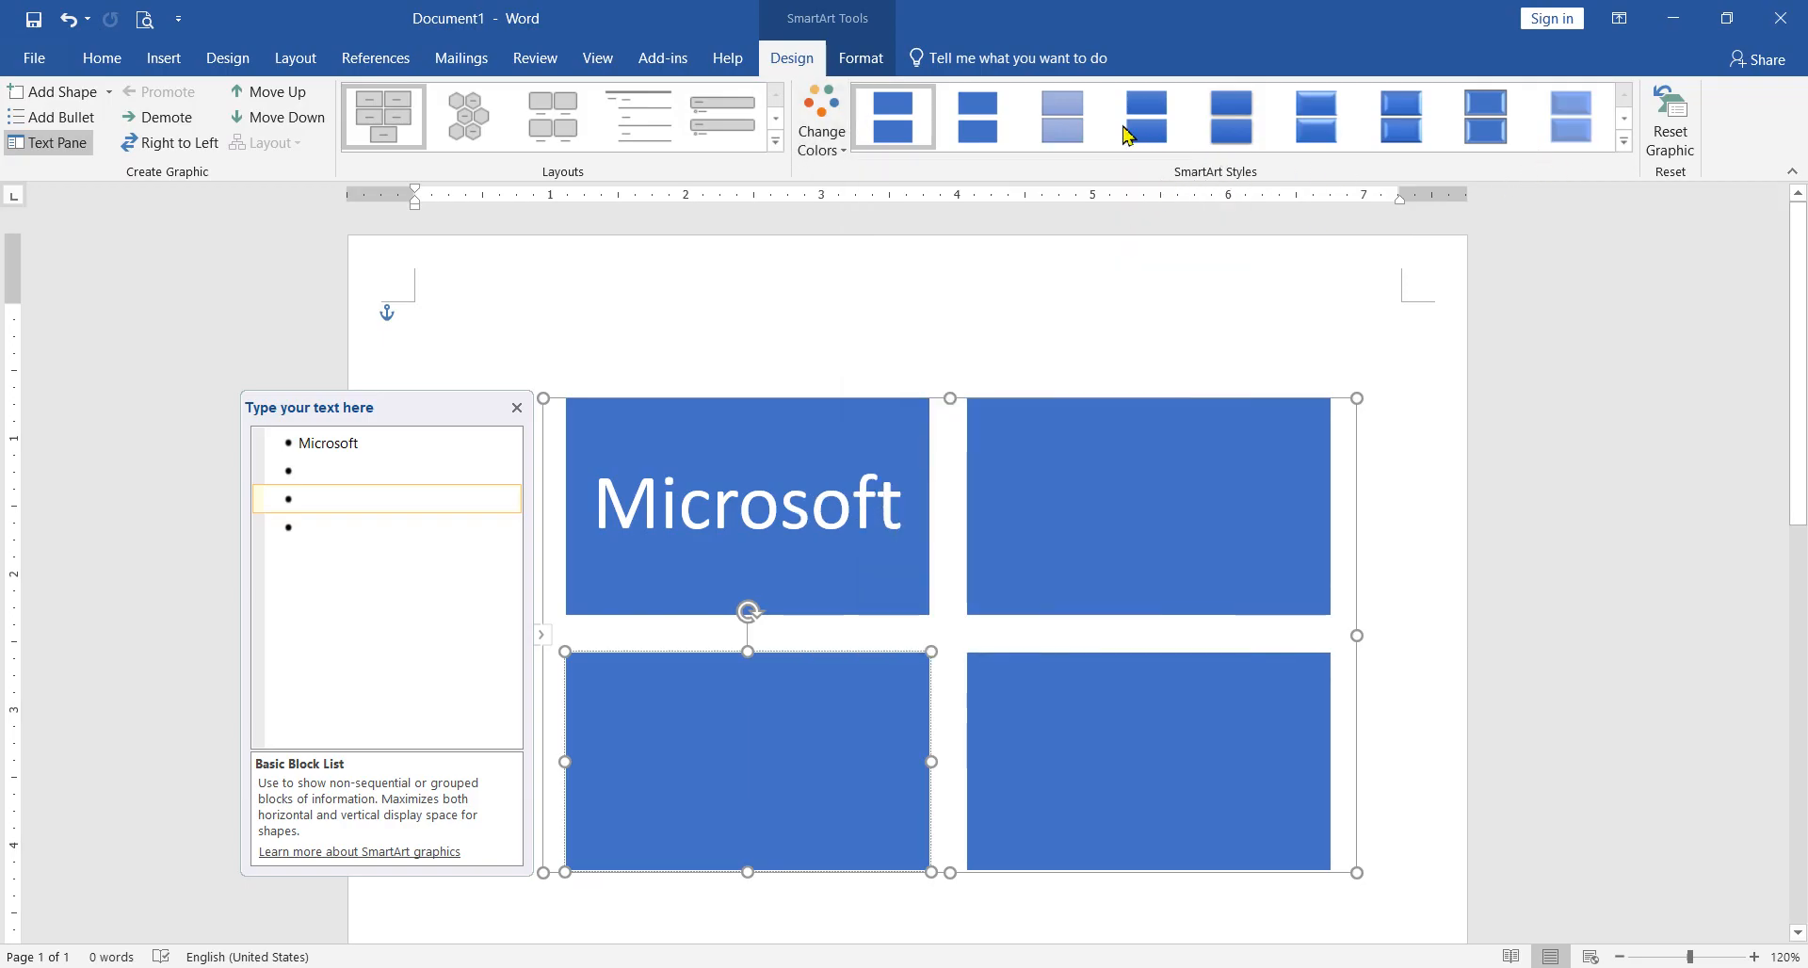
{"action": "left_click", "coordinate": [1625, 141]}
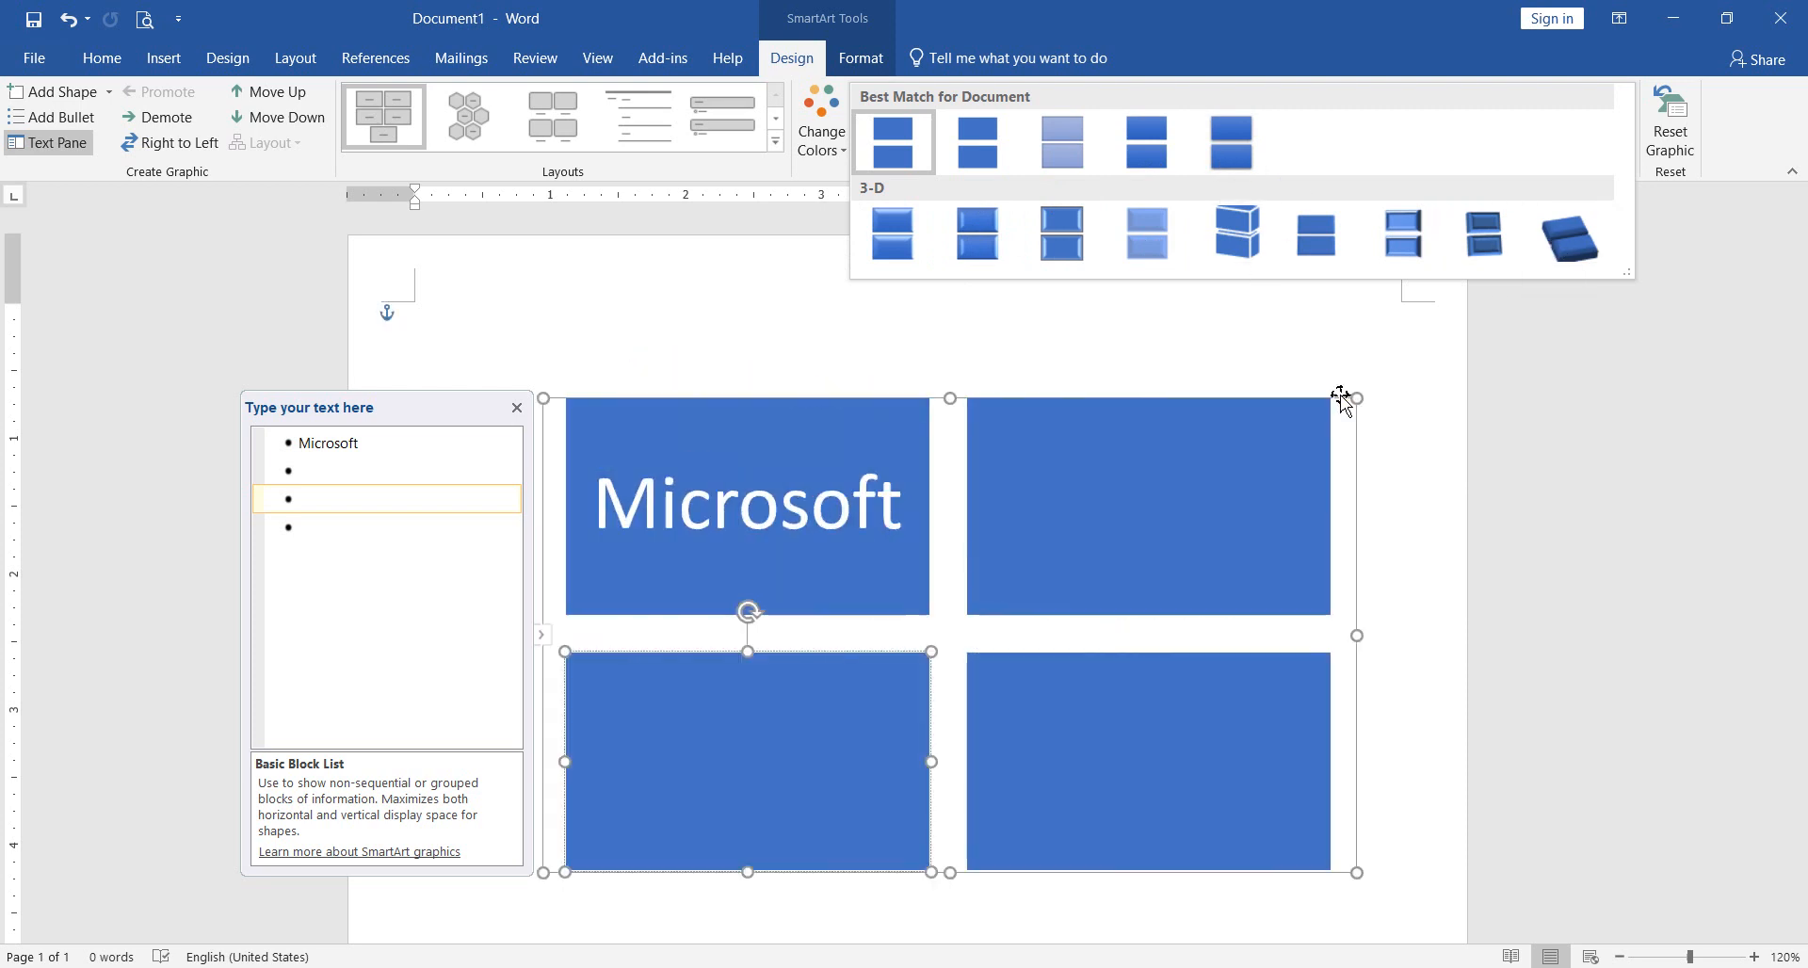
{"action": "left_click", "coordinate": [1395, 370]}
{"action": "left_click", "coordinate": [856, 327]}
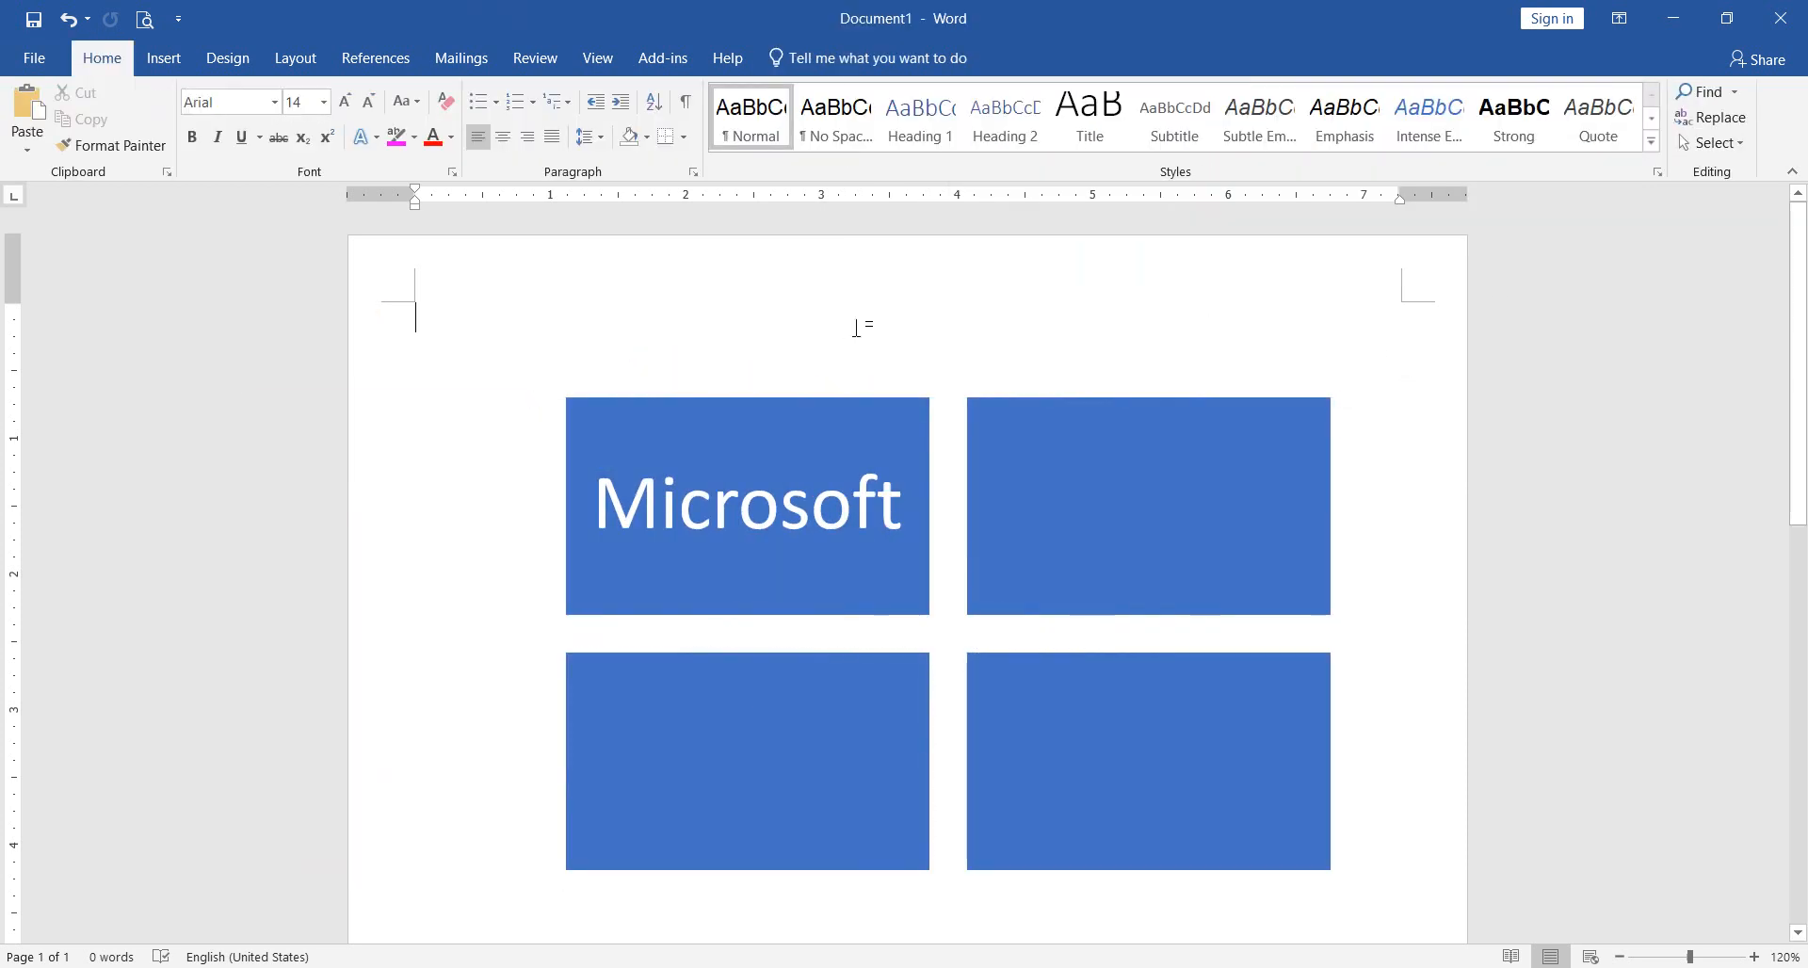
Step: Shrink the four-block SmartArt graphic from its upper-left corner, move it up near the top margin, and hide its text list
{"action": "left_click", "coordinate": [802, 428]}
{"action": "left_click_drag", "start_coordinate": [540, 399], "coordinate": [789, 540]}
{"action": "left_click_drag", "start_coordinate": [1108, 479], "coordinate": [1114, 336]}
{"action": "left_click", "coordinate": [670, 436]}
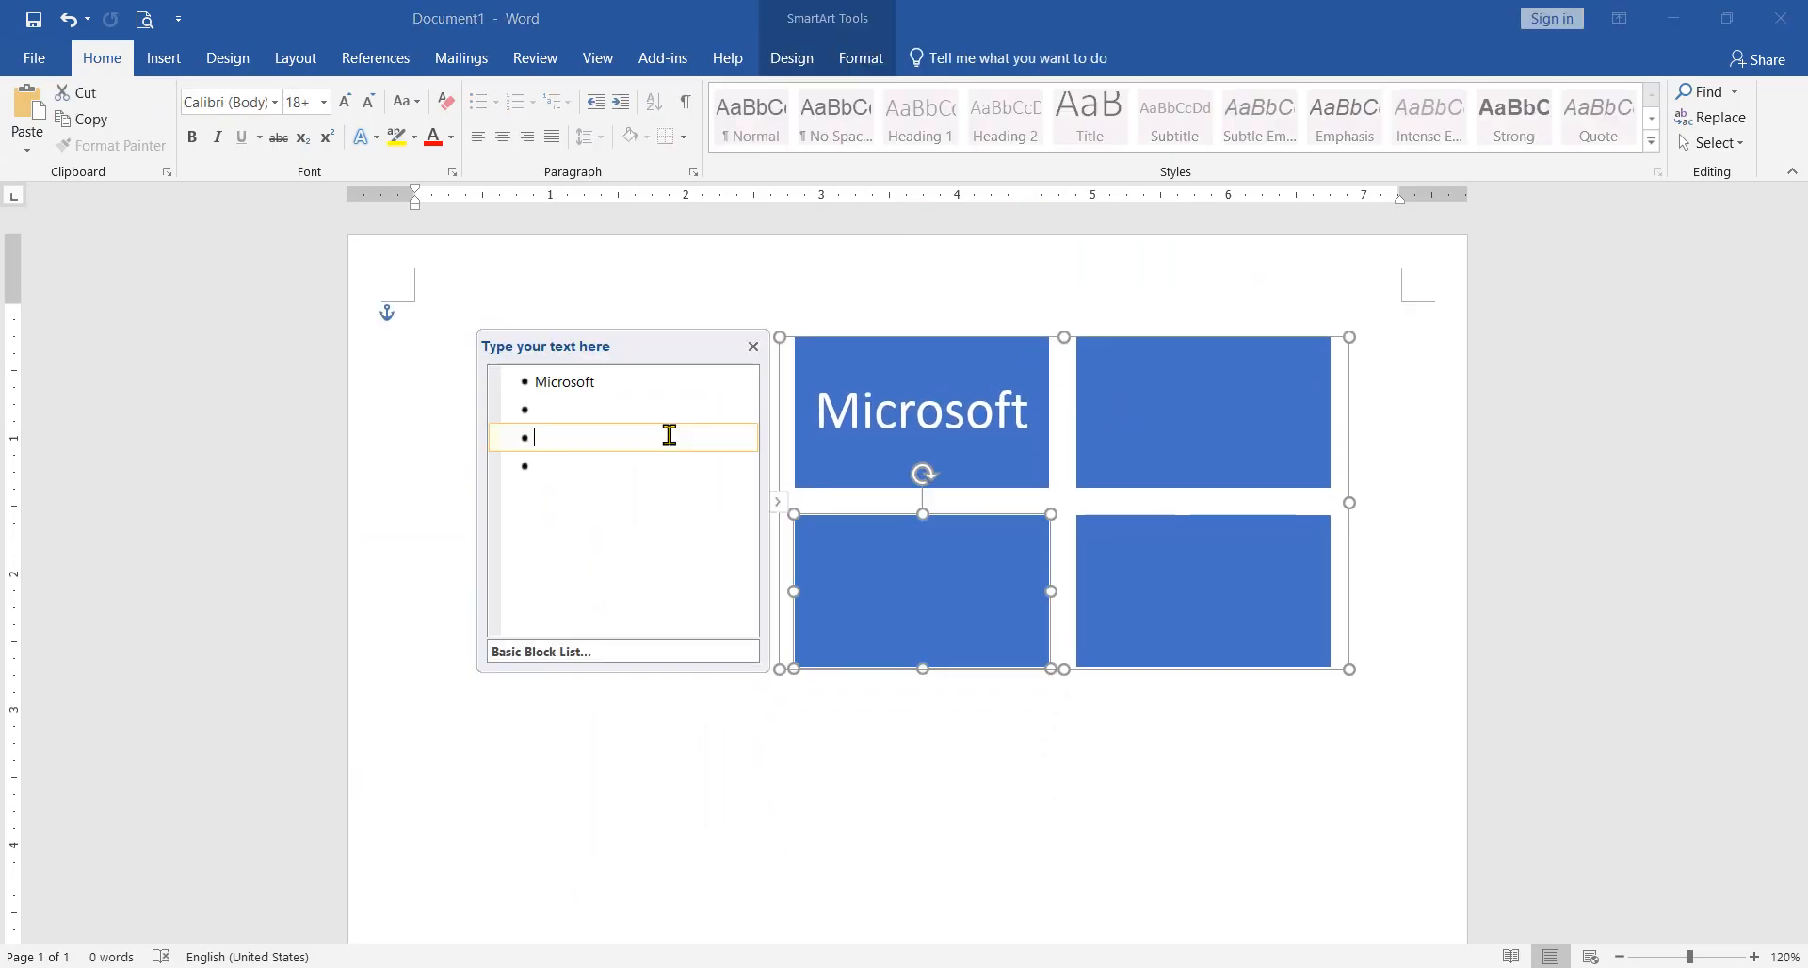
{"action": "left_click", "coordinate": [777, 502]}
{"action": "left_click", "coordinate": [848, 761]}
Step: Insert a Step Down Process SmartArt graphic from the Process category
{"action": "left_click", "coordinate": [164, 59]}
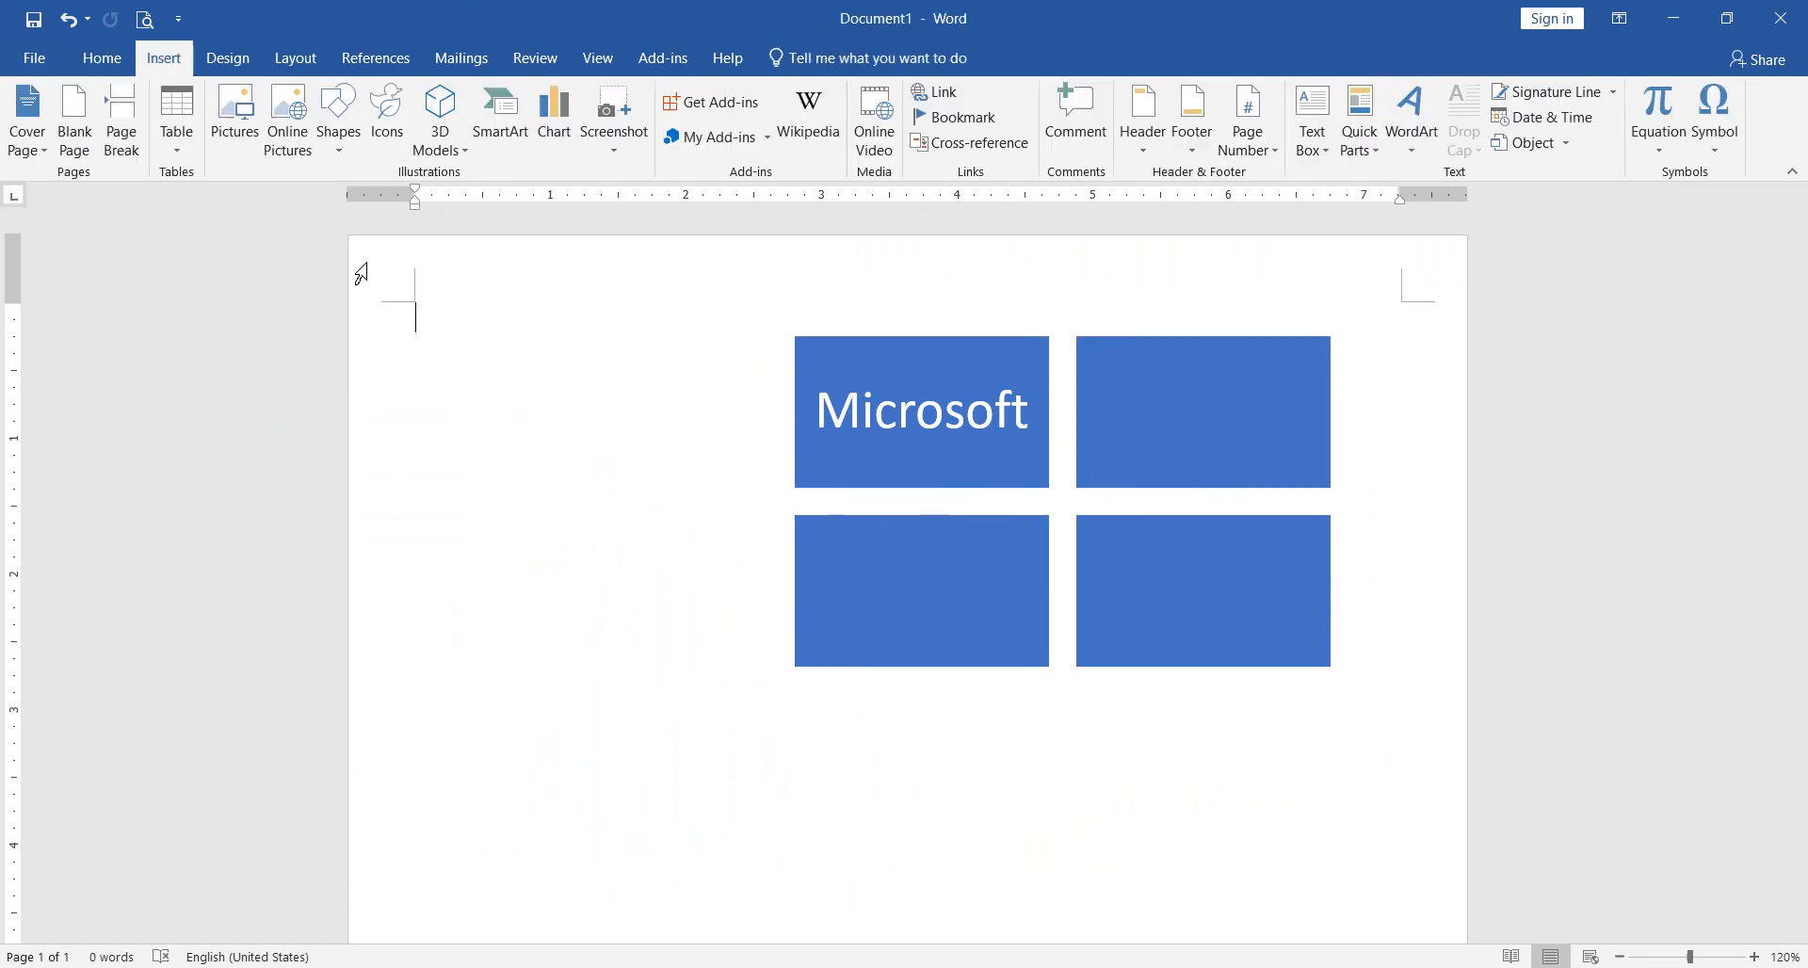
{"action": "left_click", "coordinate": [500, 121]}
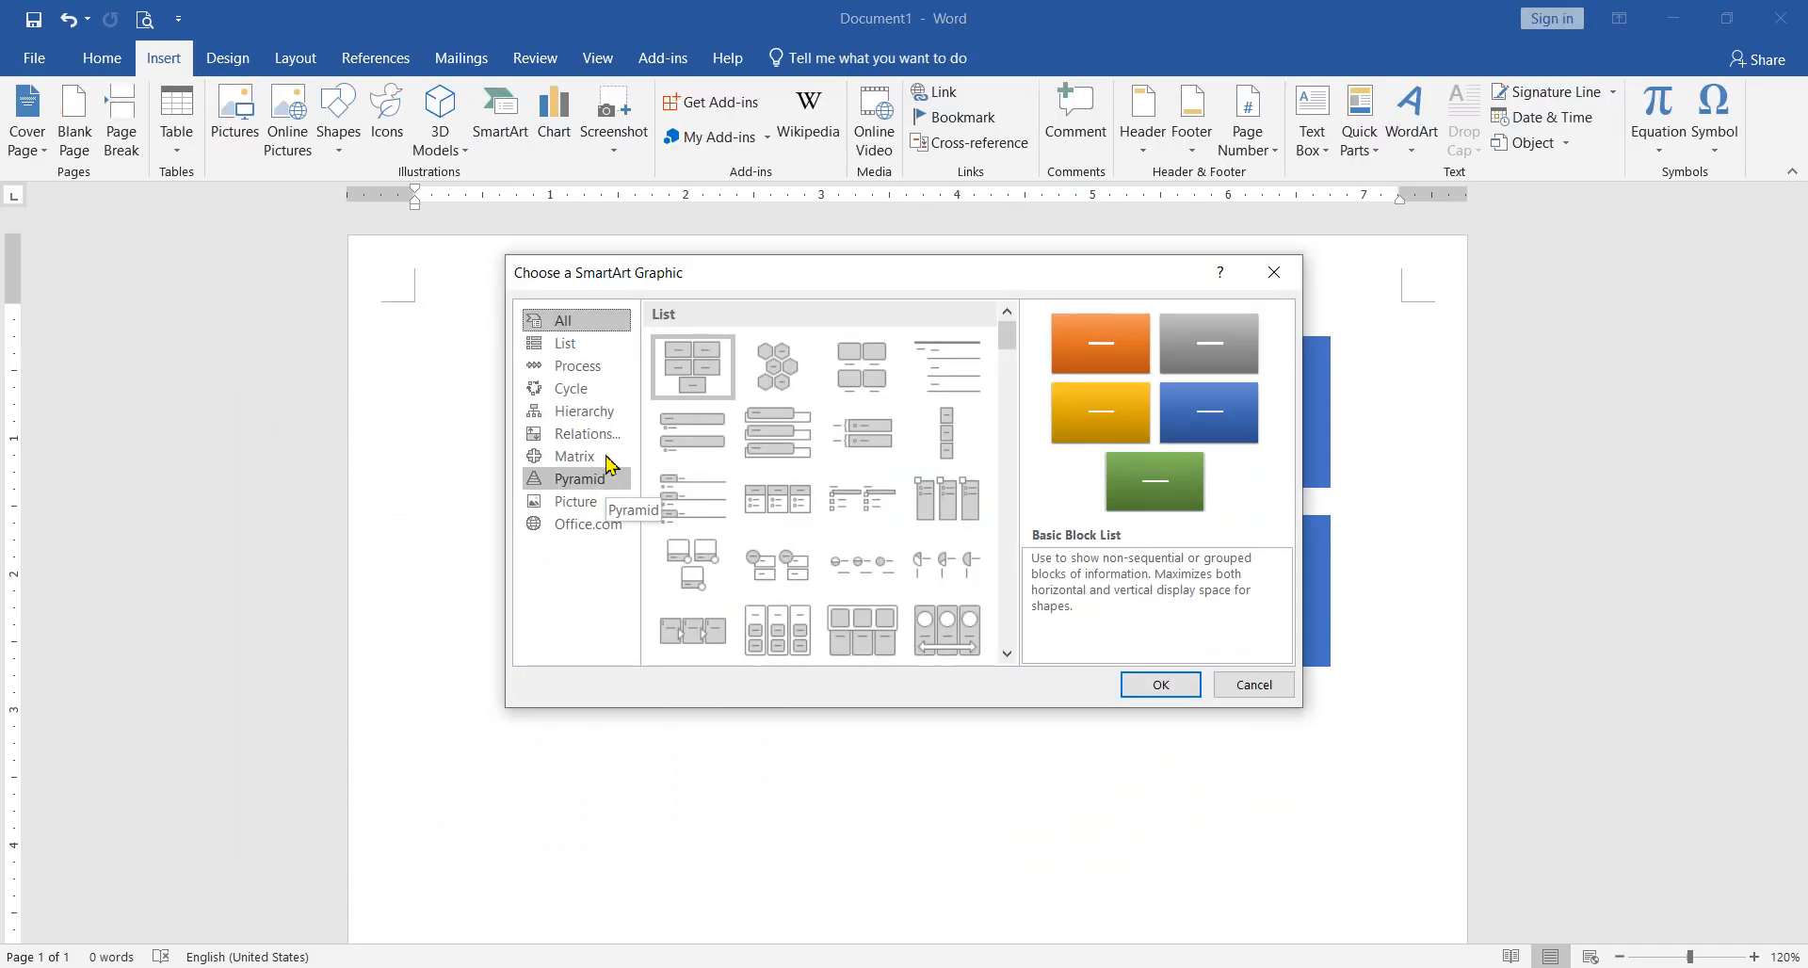
{"action": "left_click", "coordinate": [578, 365]}
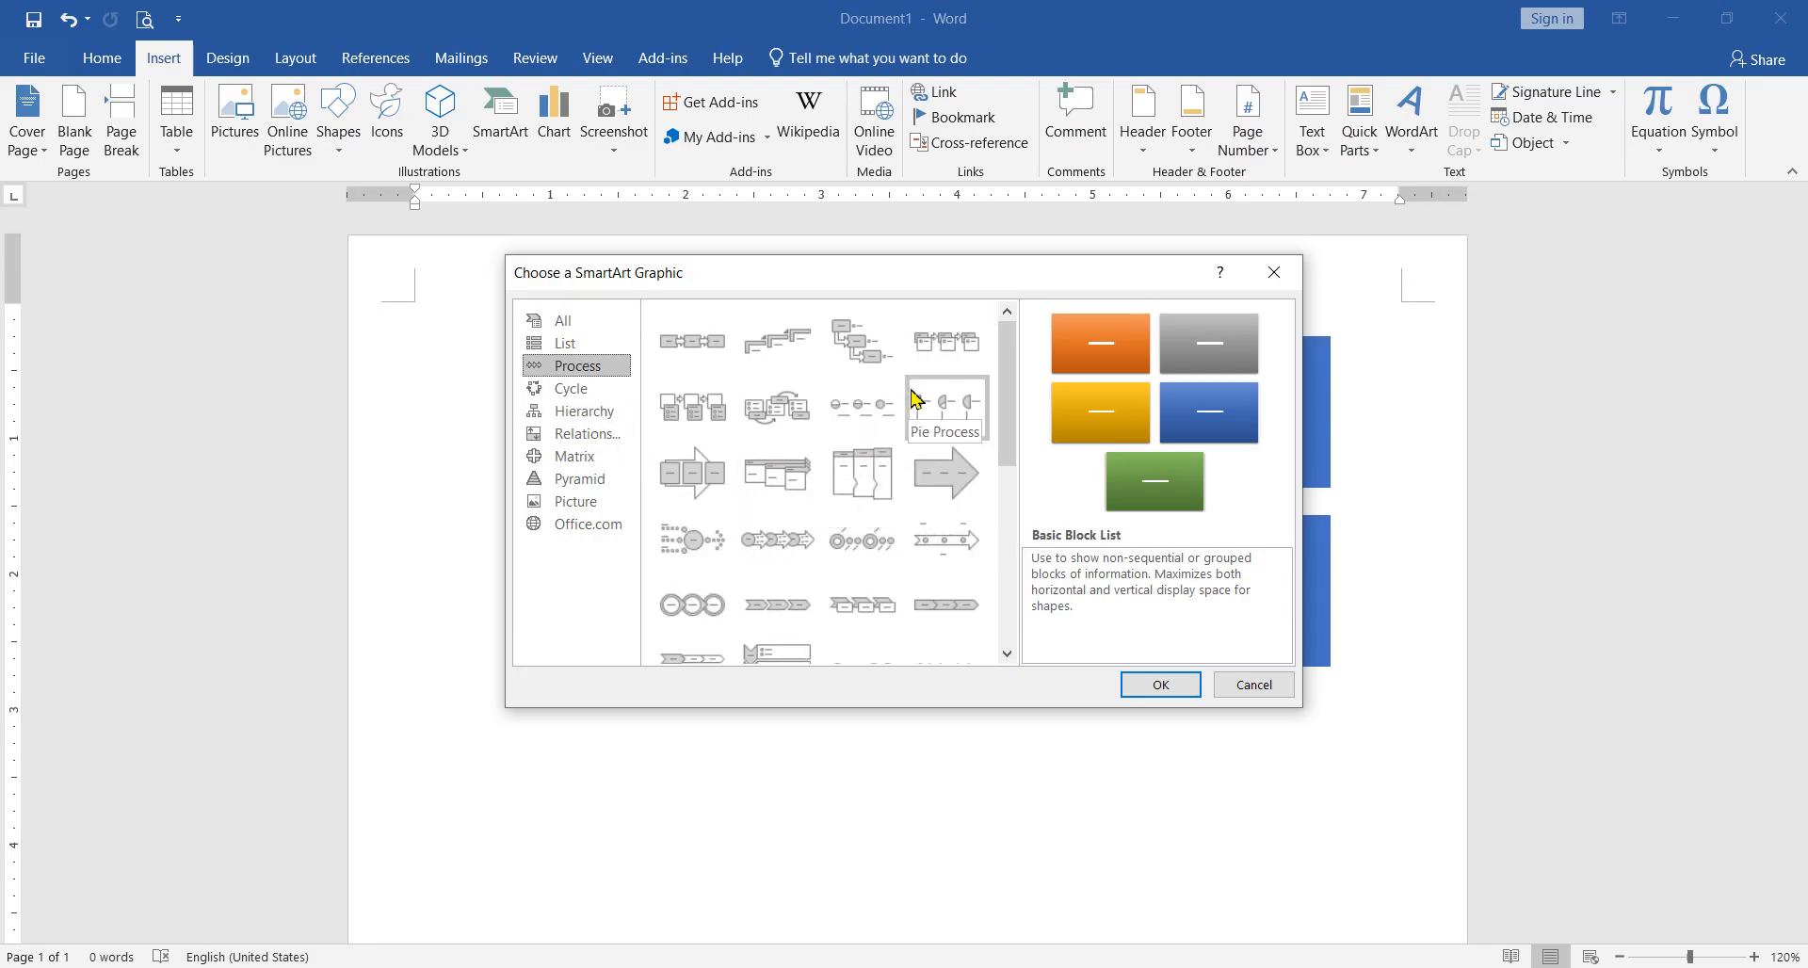
{"action": "left_click", "coordinate": [863, 354]}
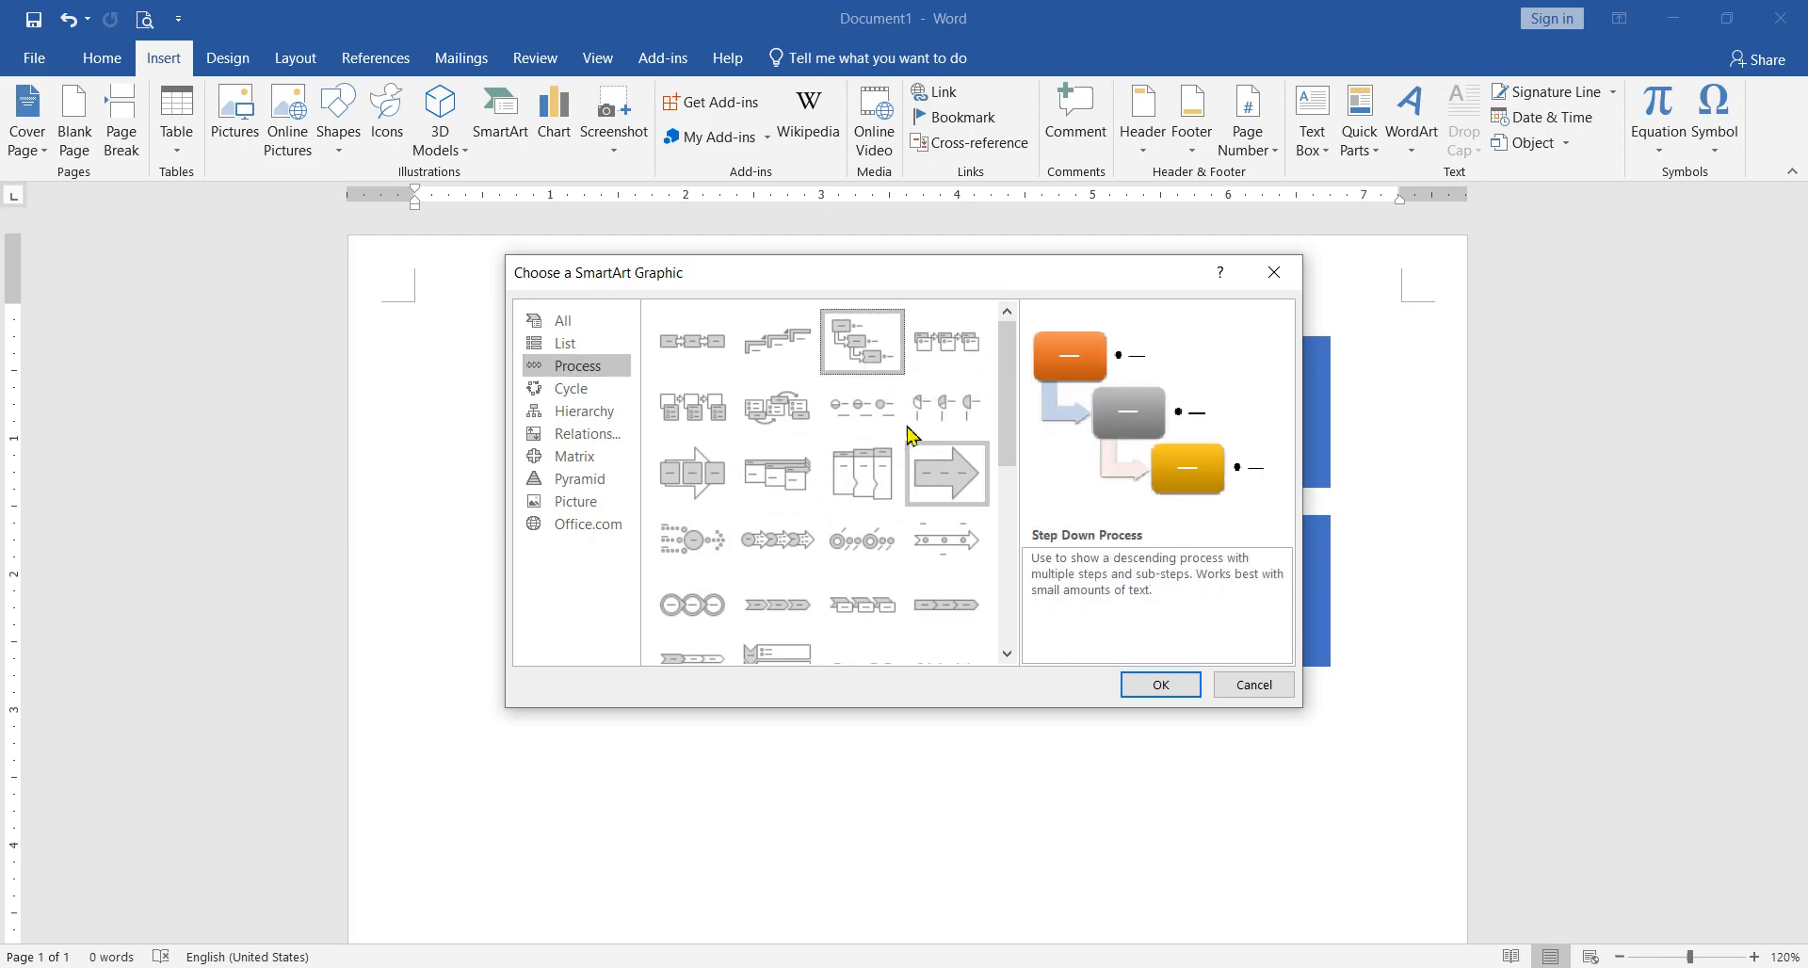
{"action": "left_click", "coordinate": [1137, 697]}
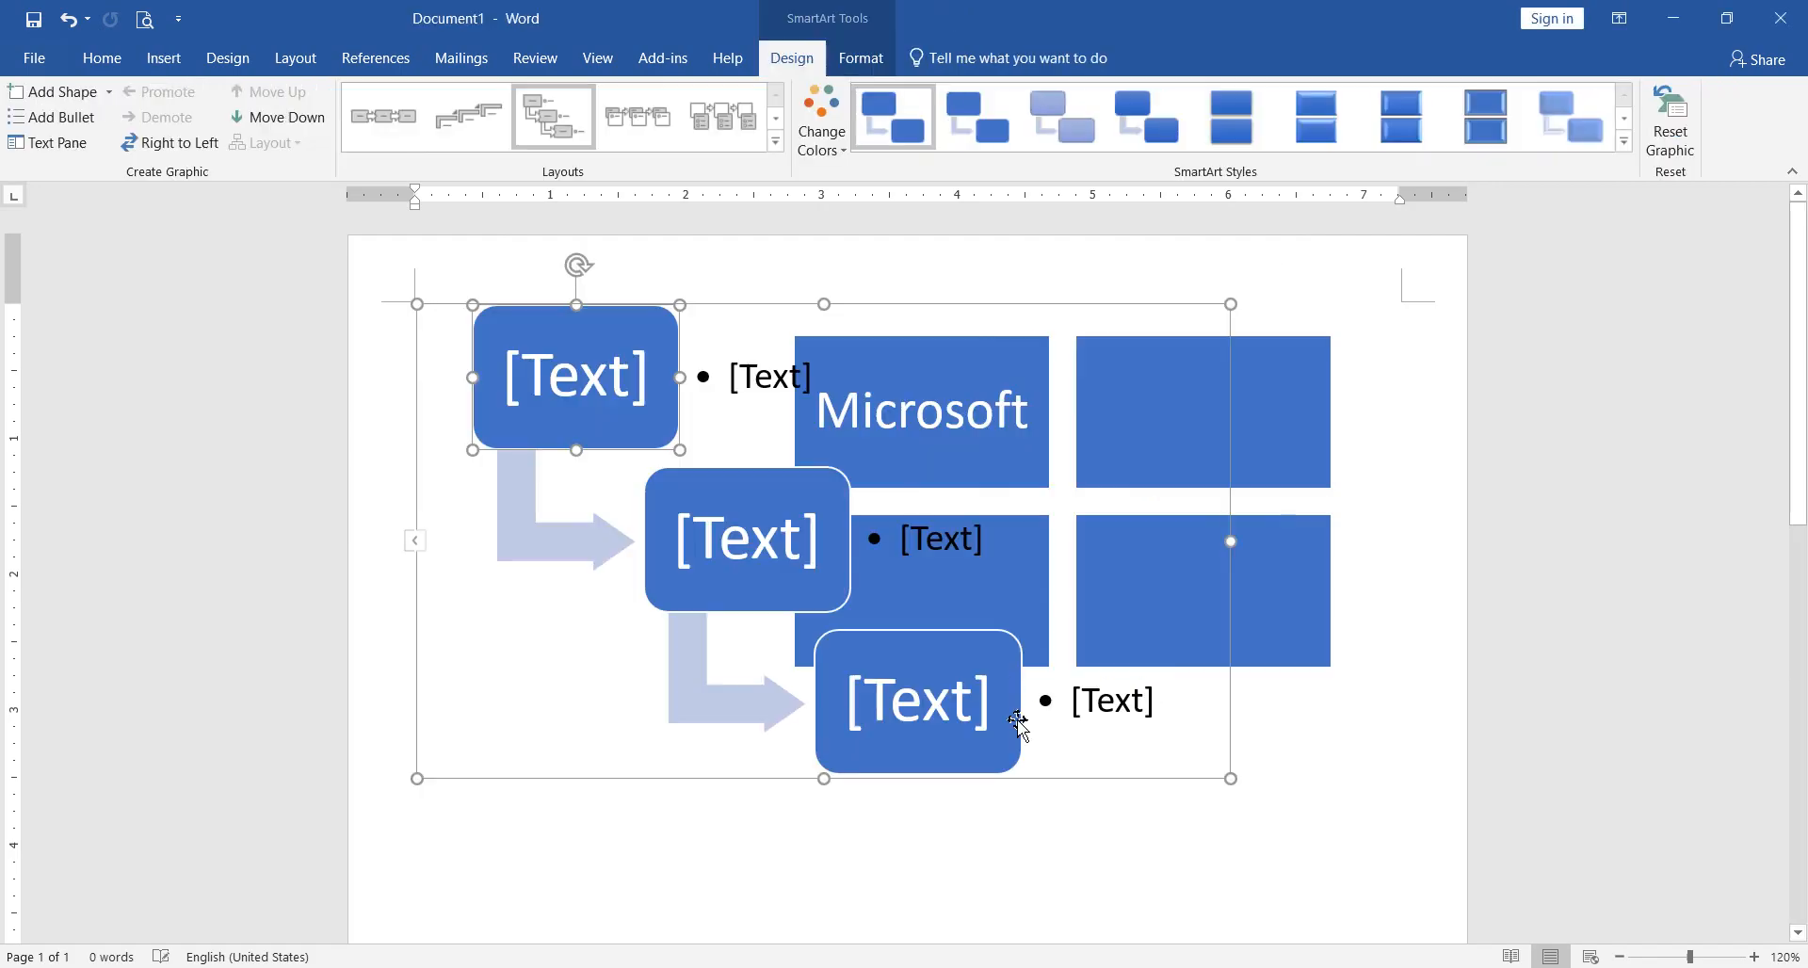
Step: Move the new process graphic down and slightly right, clear of the four-block graphic
{"action": "scroll", "coordinate": [1054, 739], "scroll_direction": "down", "scroll_amount": 3}
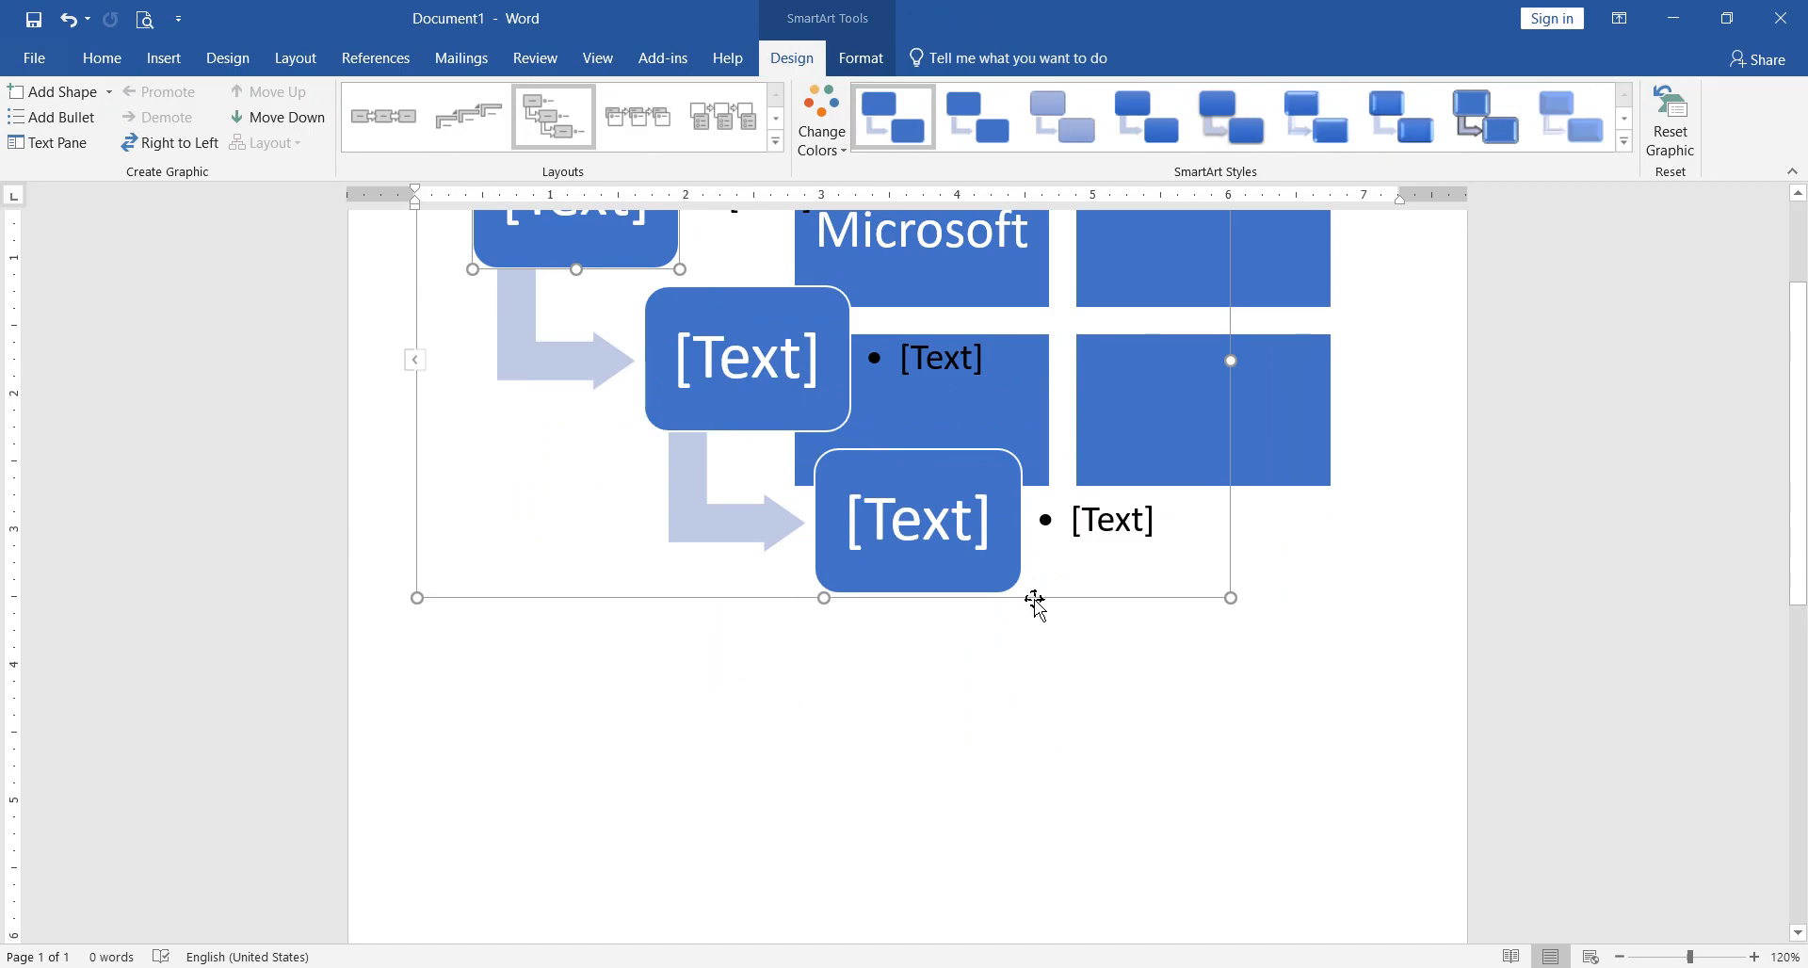
{"action": "scroll", "coordinate": [1222, 770], "scroll_direction": "down", "scroll_amount": 5}
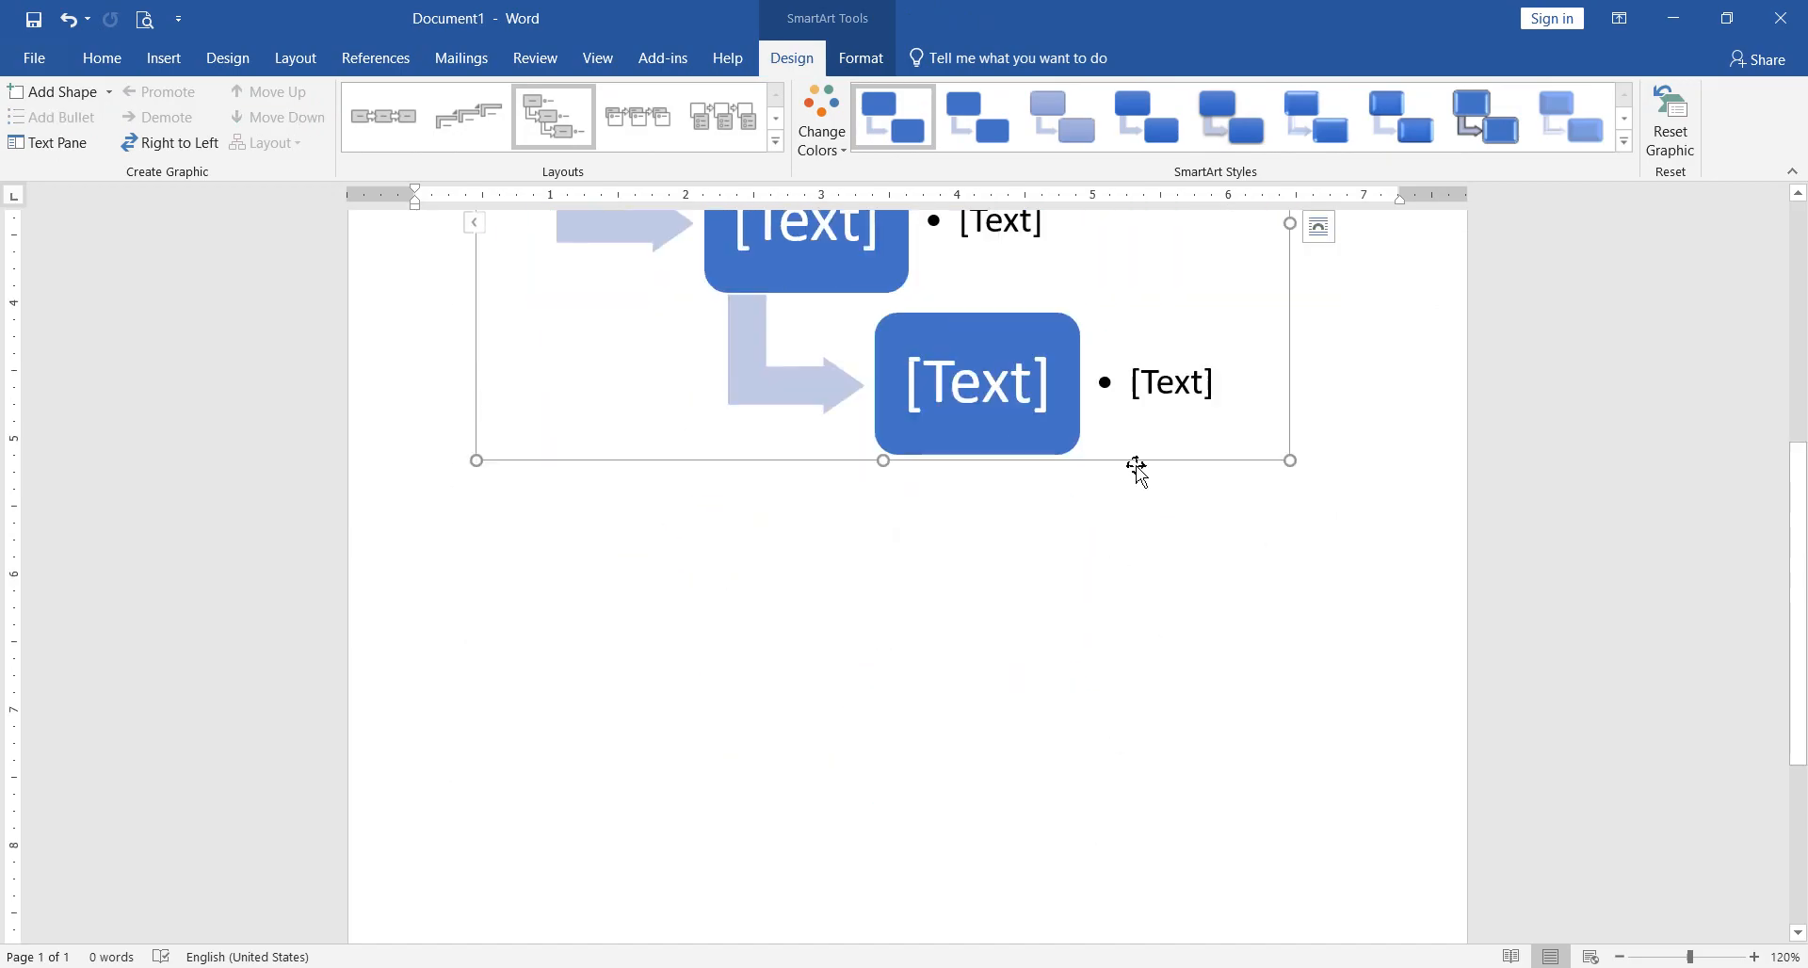
{"action": "scroll", "coordinate": [1194, 791], "scroll_direction": "up", "scroll_amount": 5}
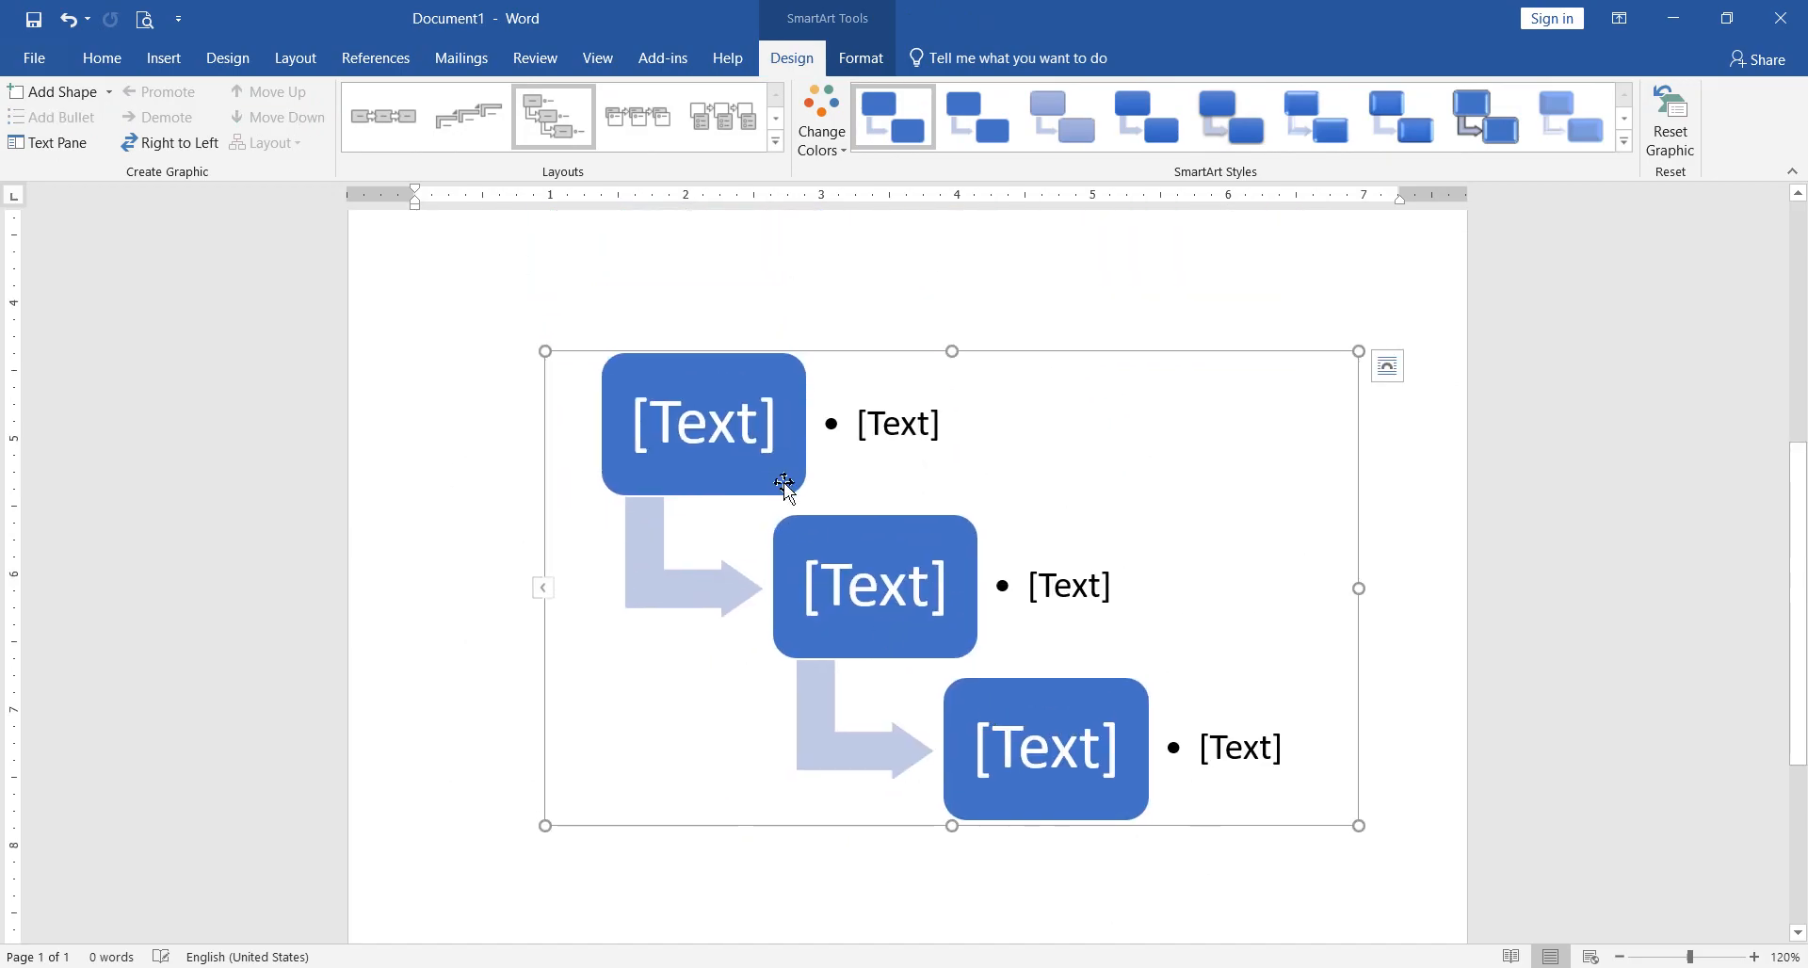
Step: Fill the three process boxes with the texts "cv fb g", "g gn gn" and "gngn n"
{"action": "left_click", "coordinate": [751, 436]}
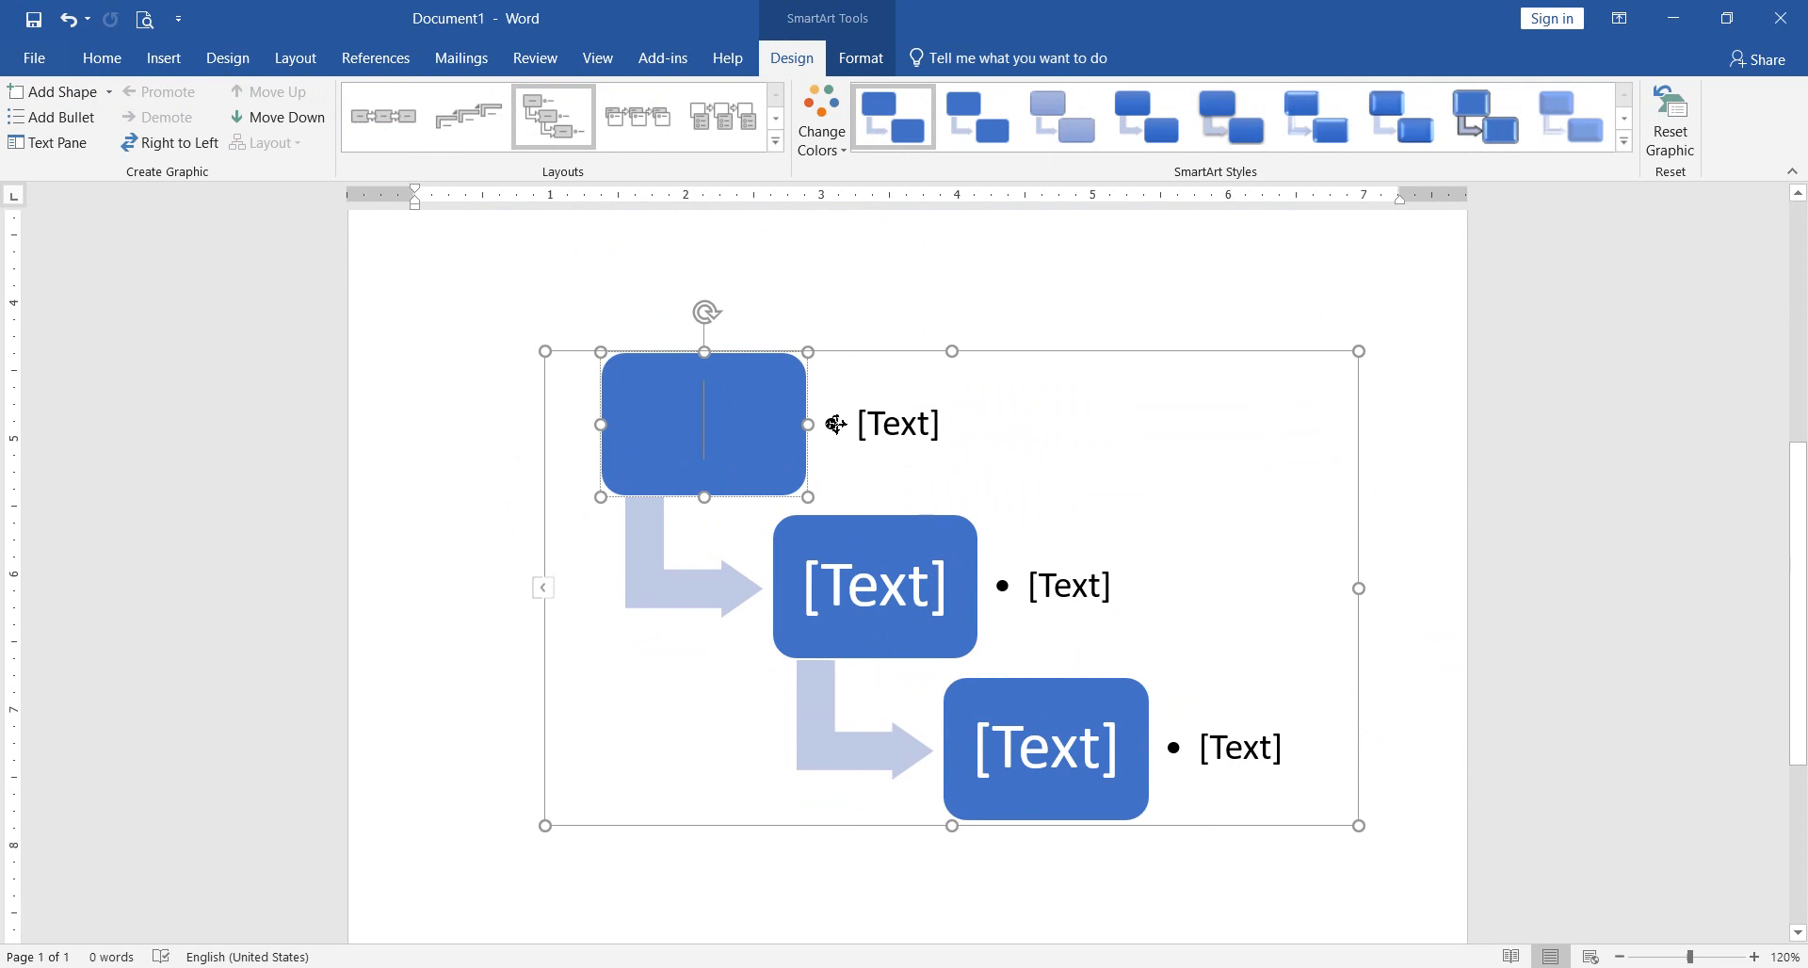
{"action": "type", "text": "CV"}
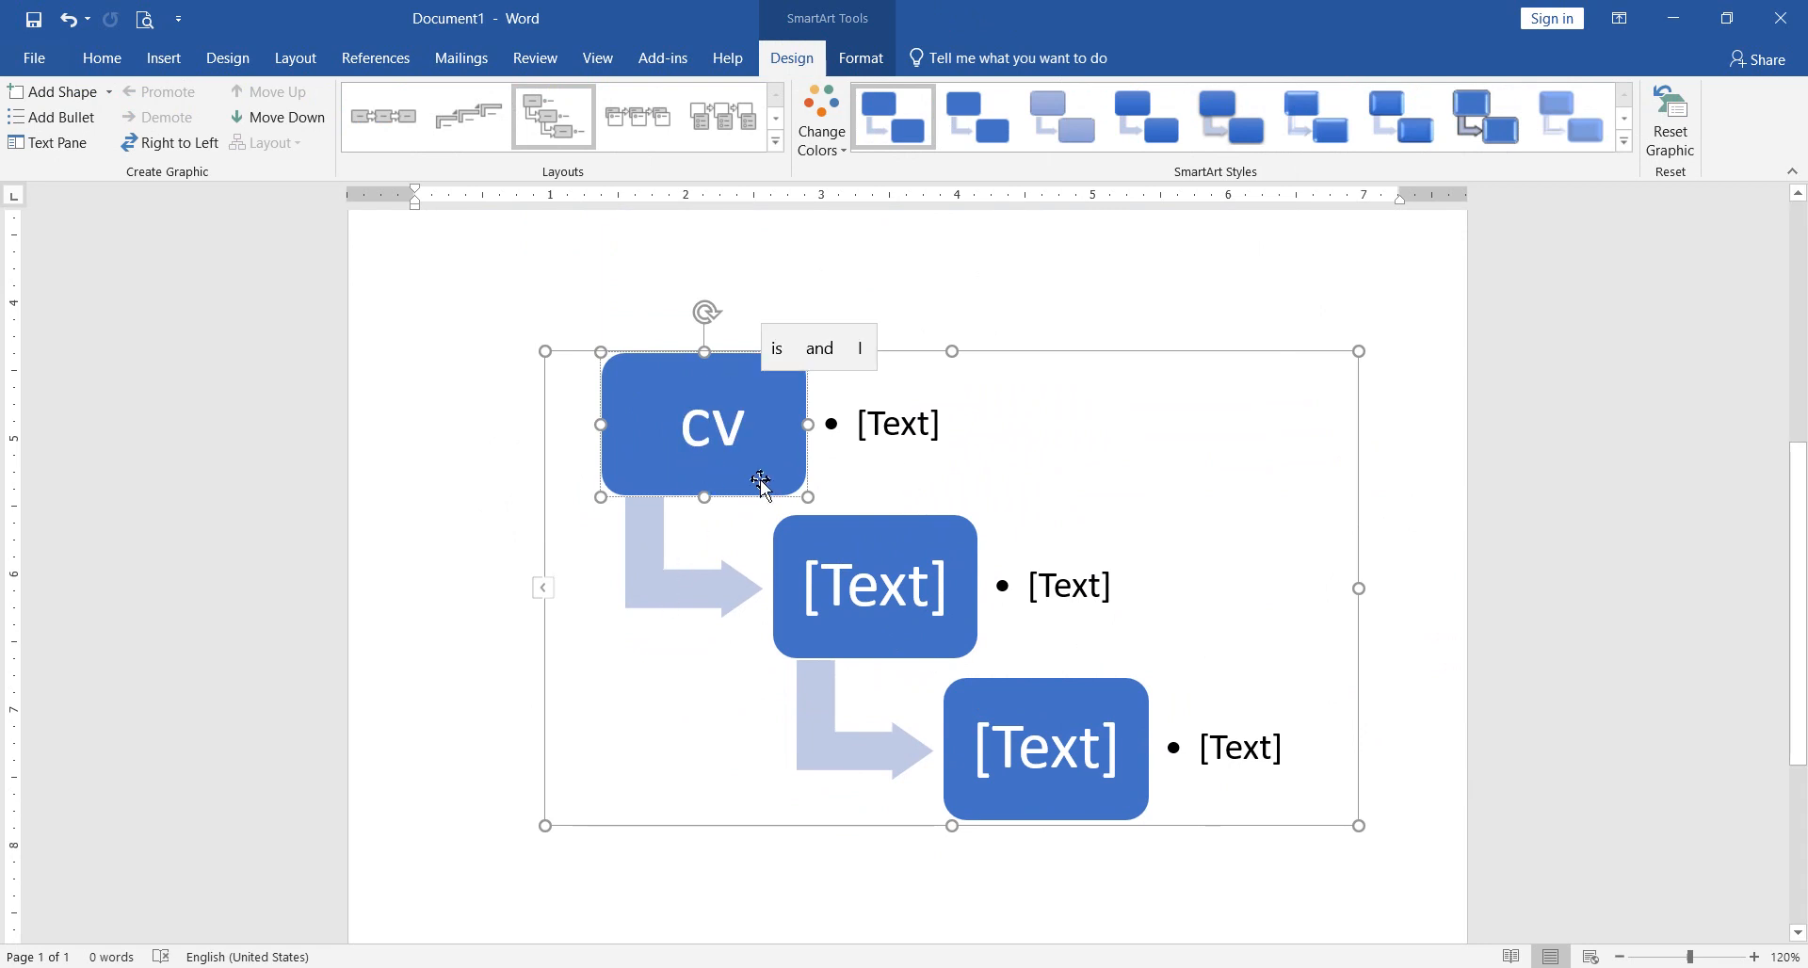
{"action": "key", "text": "Return"}
{"action": "type", "text": "fb g"}
{"action": "left_click", "coordinate": [879, 581]}
{"action": "type", "text": "g gn gn"}
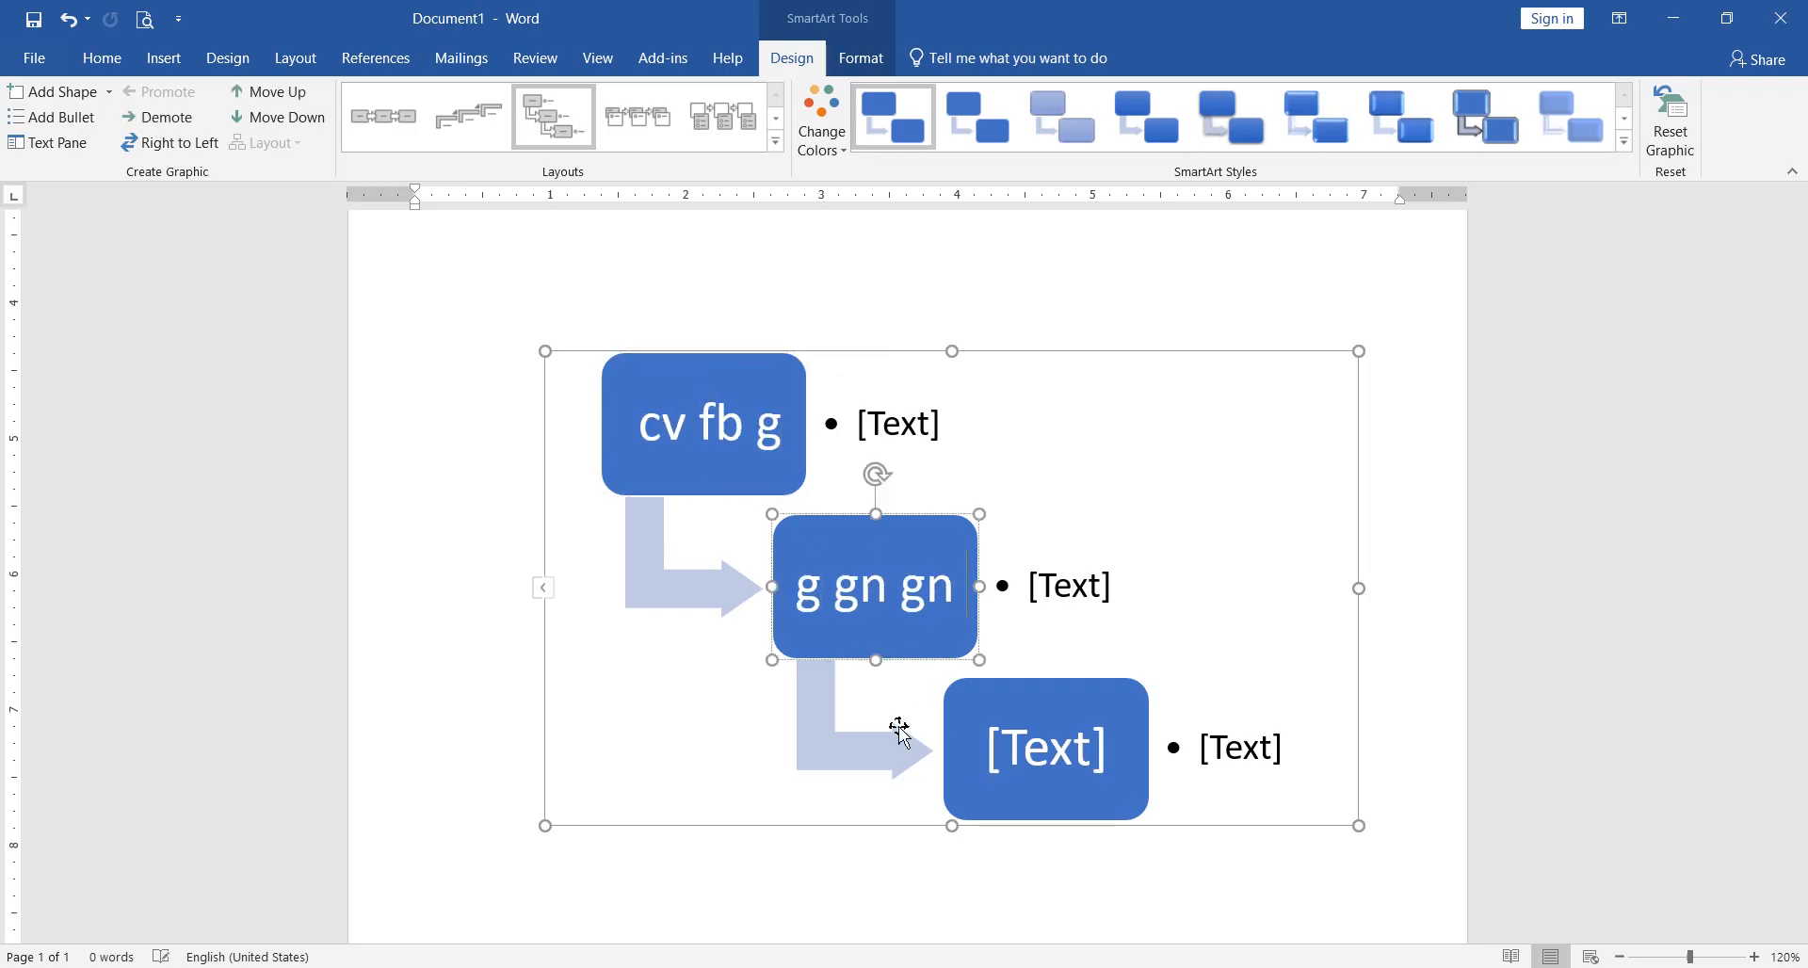
{"action": "left_click", "coordinate": [1033, 744]}
{"action": "type", "text": "gngn n"}
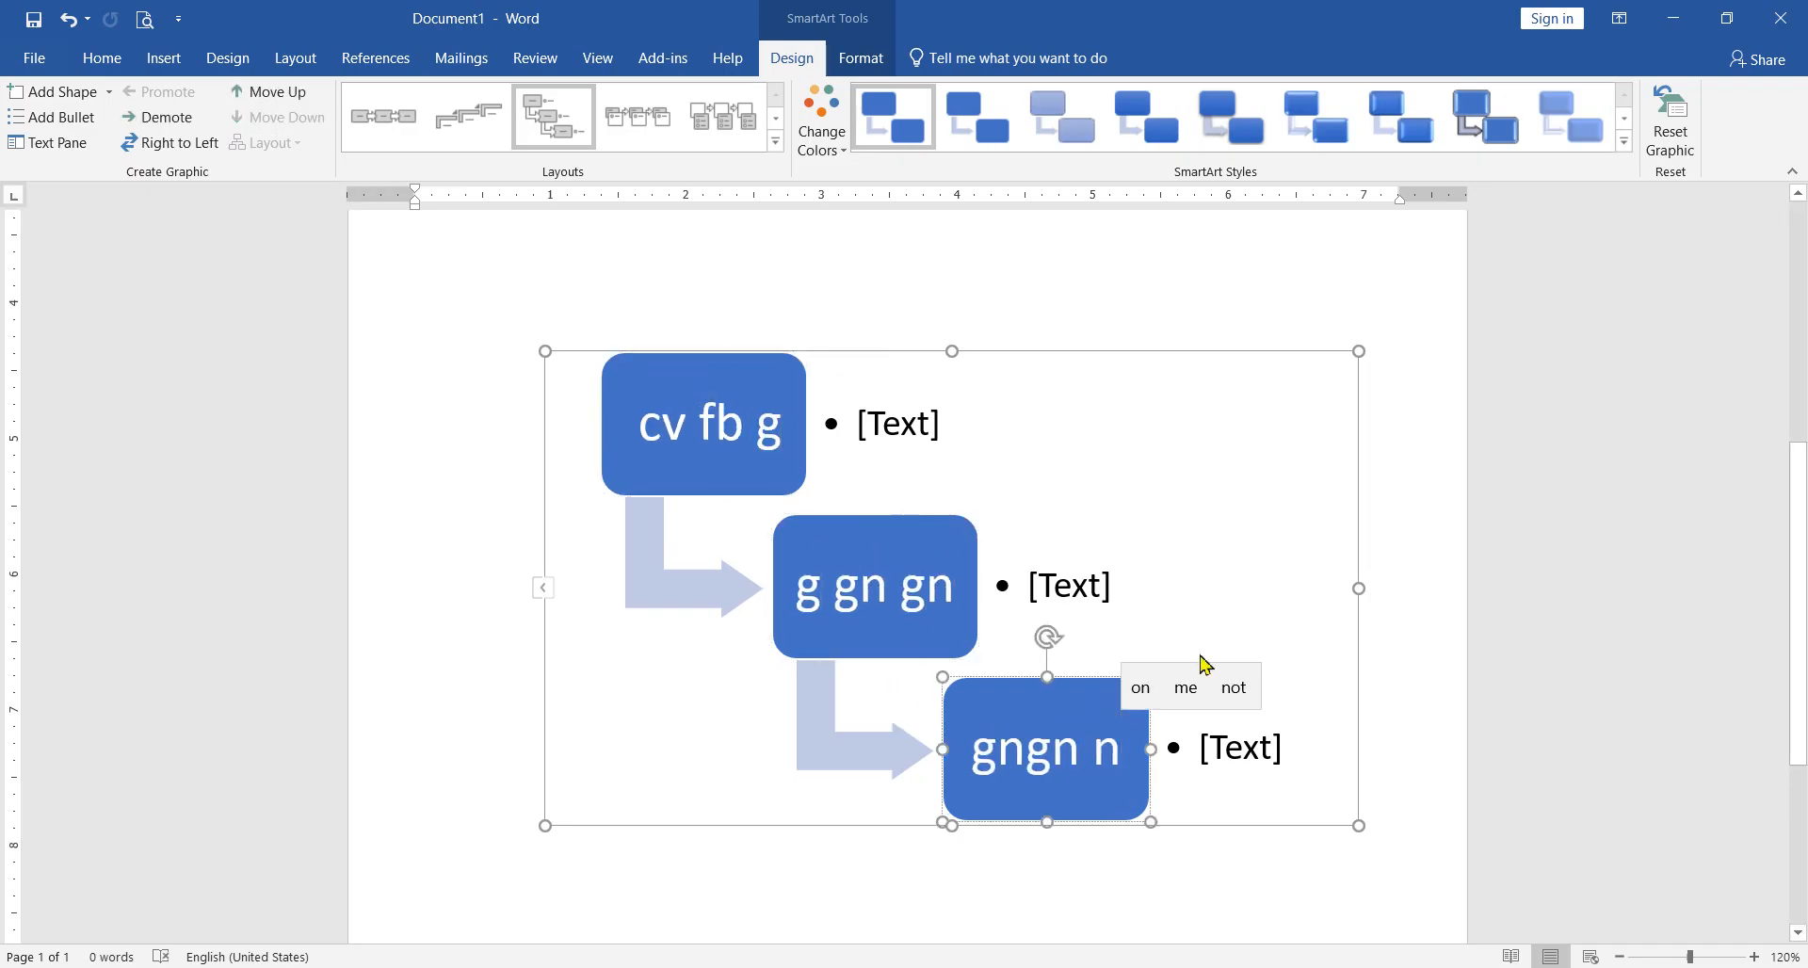
{"action": "left_click", "coordinate": [1208, 636]}
Step: Enter "v" as the first box's bullet and extend the first box's text to "cv gregfb g"
{"action": "left_click", "coordinate": [897, 430]}
{"action": "type", "text": "v"}
{"action": "left_click", "coordinate": [709, 426]}
{"action": "type", "text": "greg"}
{"action": "left_click", "coordinate": [879, 436]}
{"action": "type", "text": "hbth"}
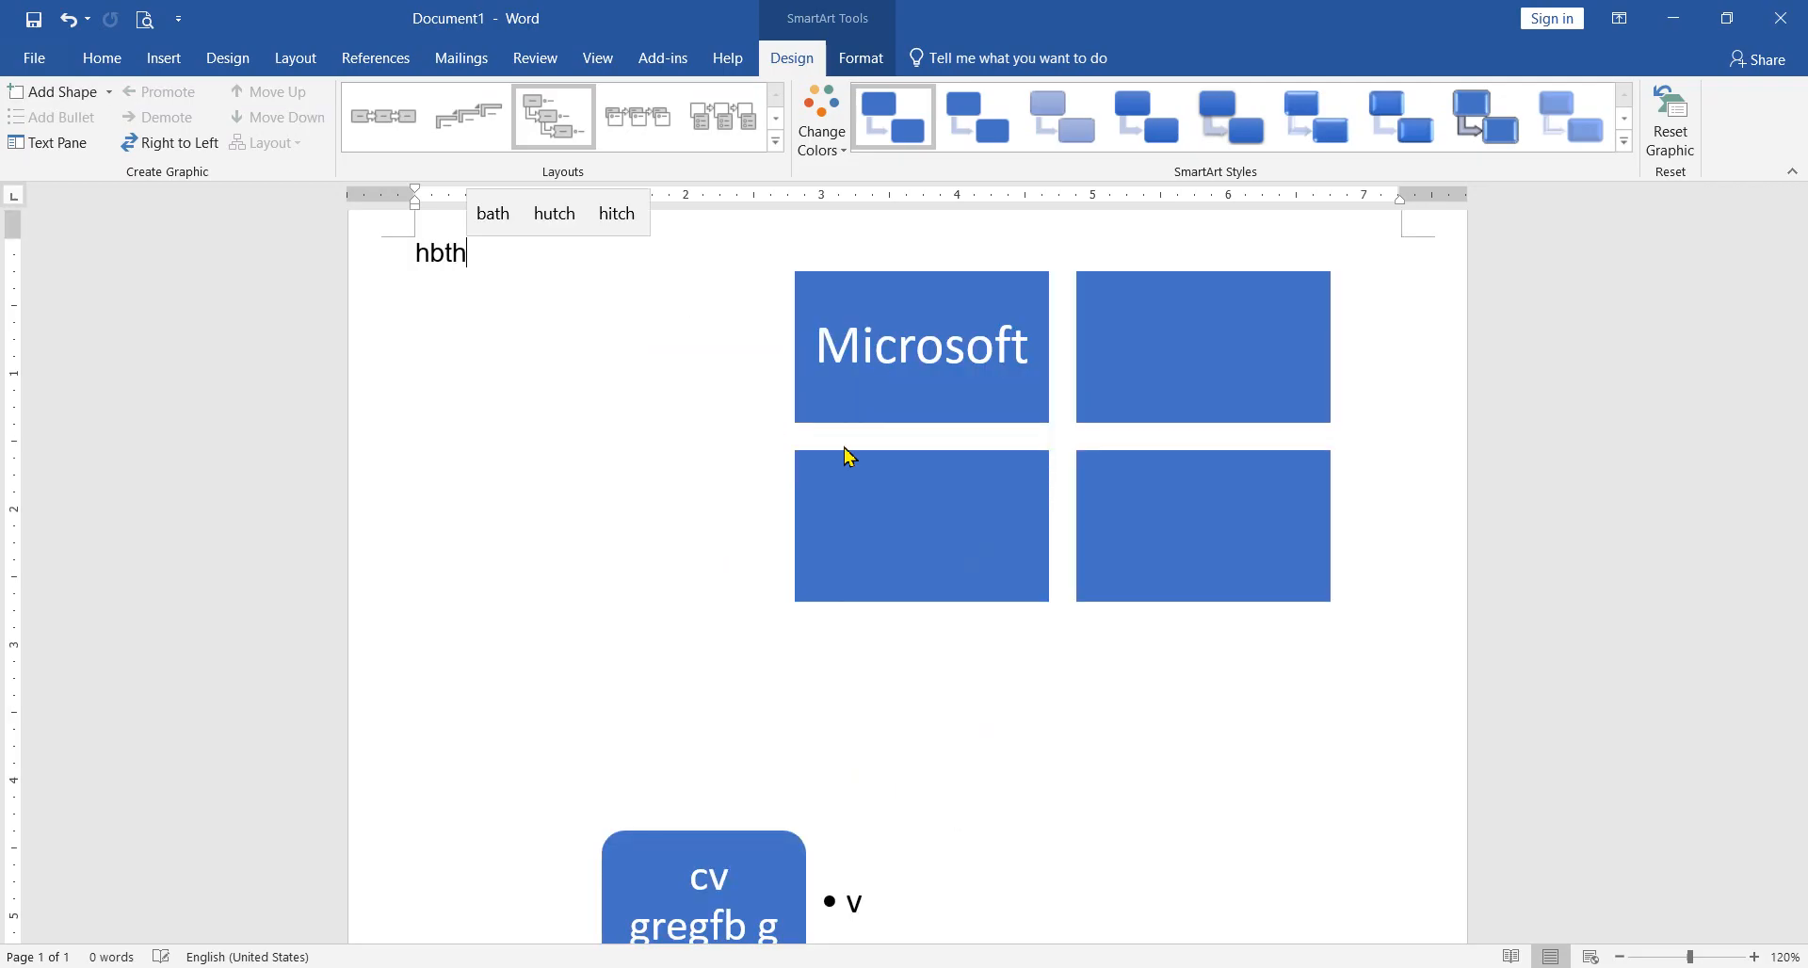
{"action": "key", "text": "ctrl+z"}
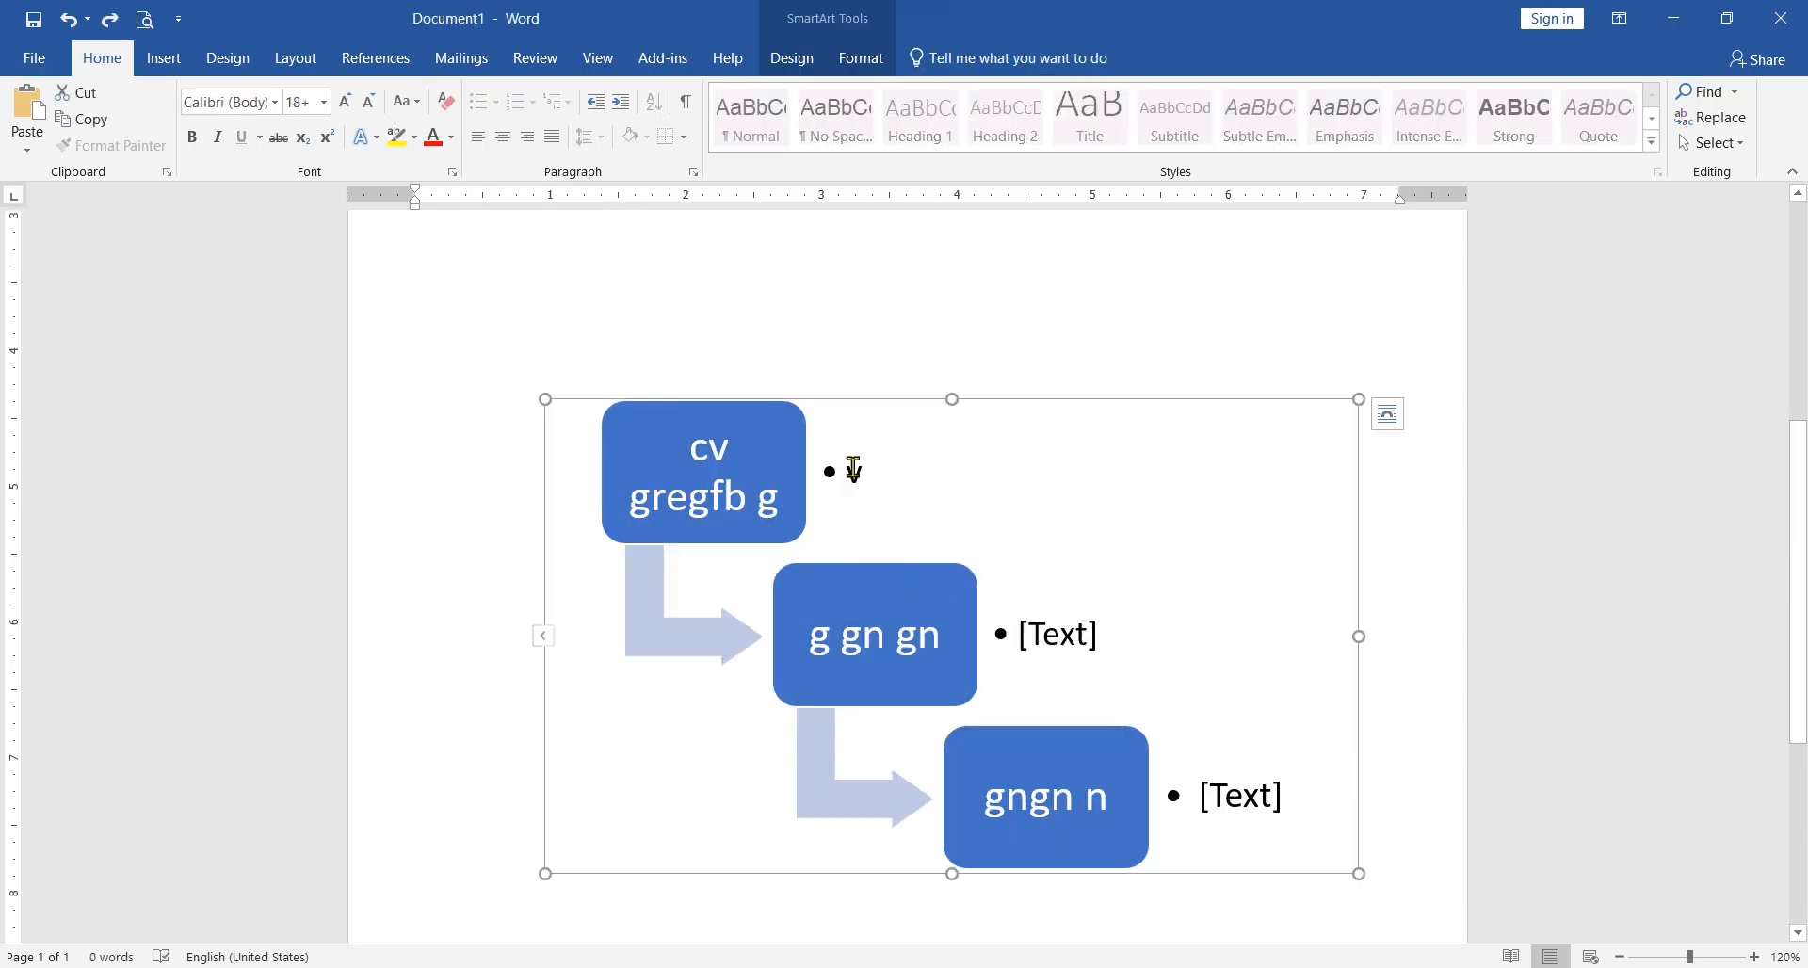
Step: Extend the first box's bullet text to "dvfdbfb hjvscdsv", undoing a trial widening of its text frame on the way
{"action": "left_click", "coordinate": [853, 469]}
{"action": "type", "text": "dvfdbf hj"}
{"action": "left_click_drag", "start_coordinate": [987, 484], "coordinate": [1184, 525]}
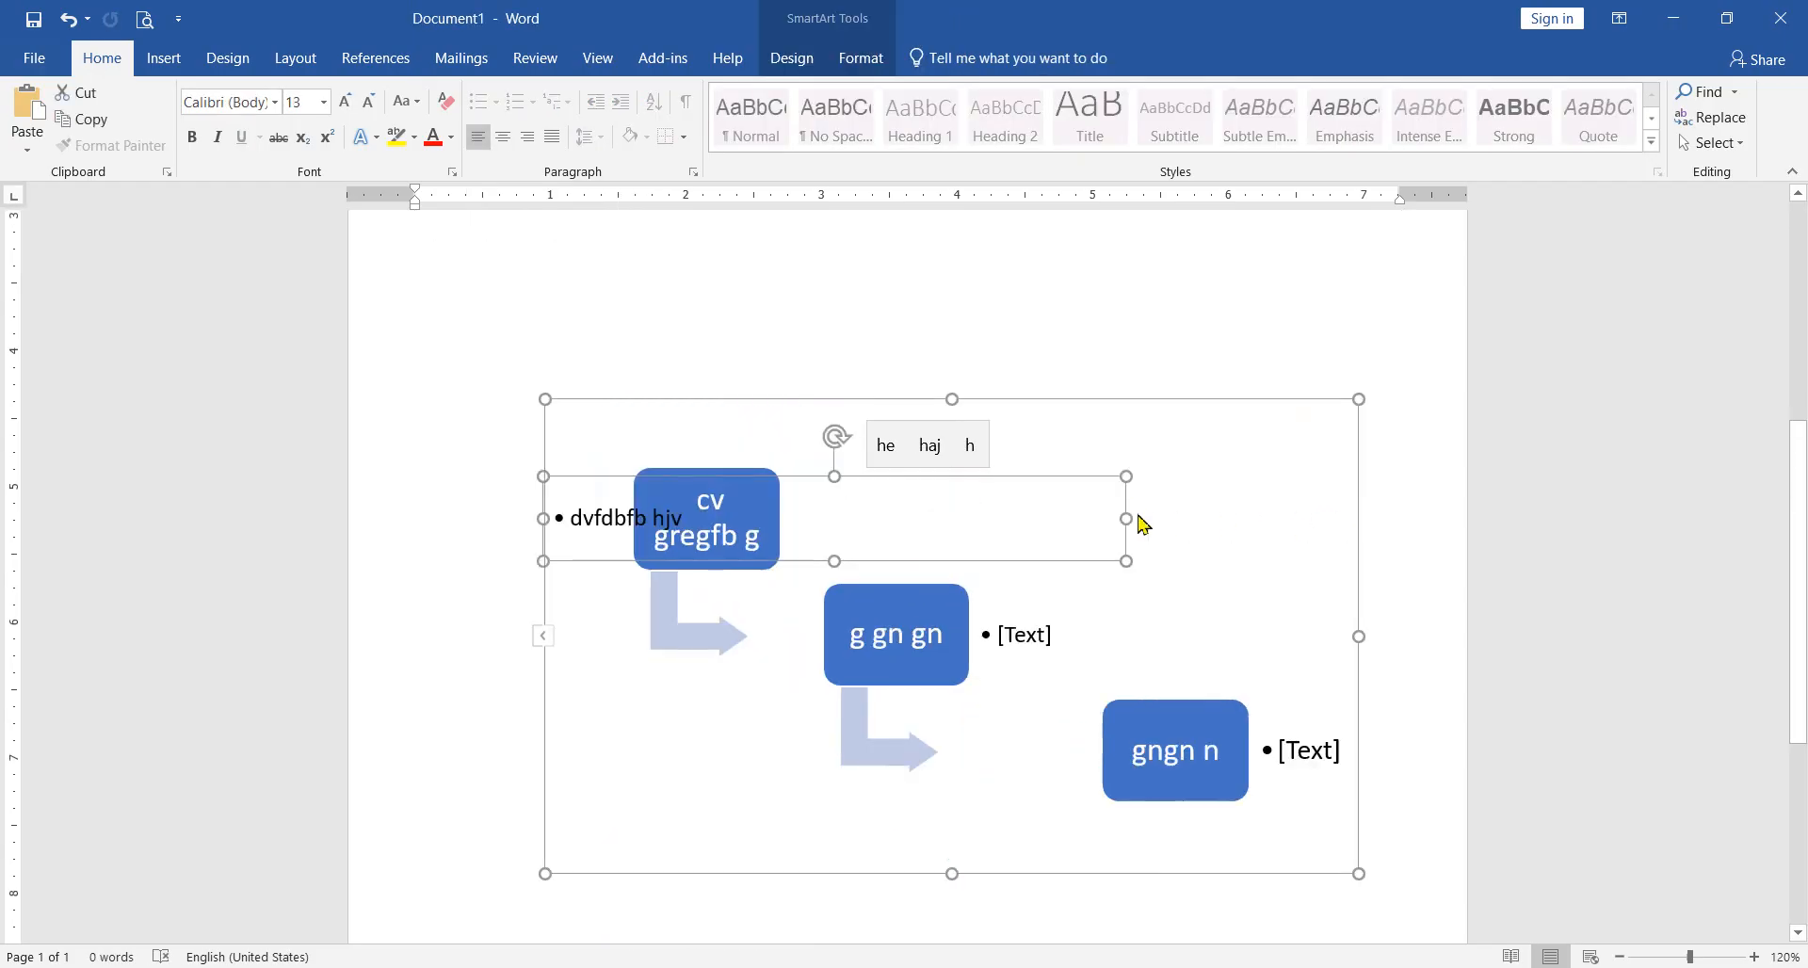
{"action": "key", "text": "ctrl+z"}
{"action": "left_click", "coordinate": [942, 499]}
{"action": "type", "text": "scds v"}
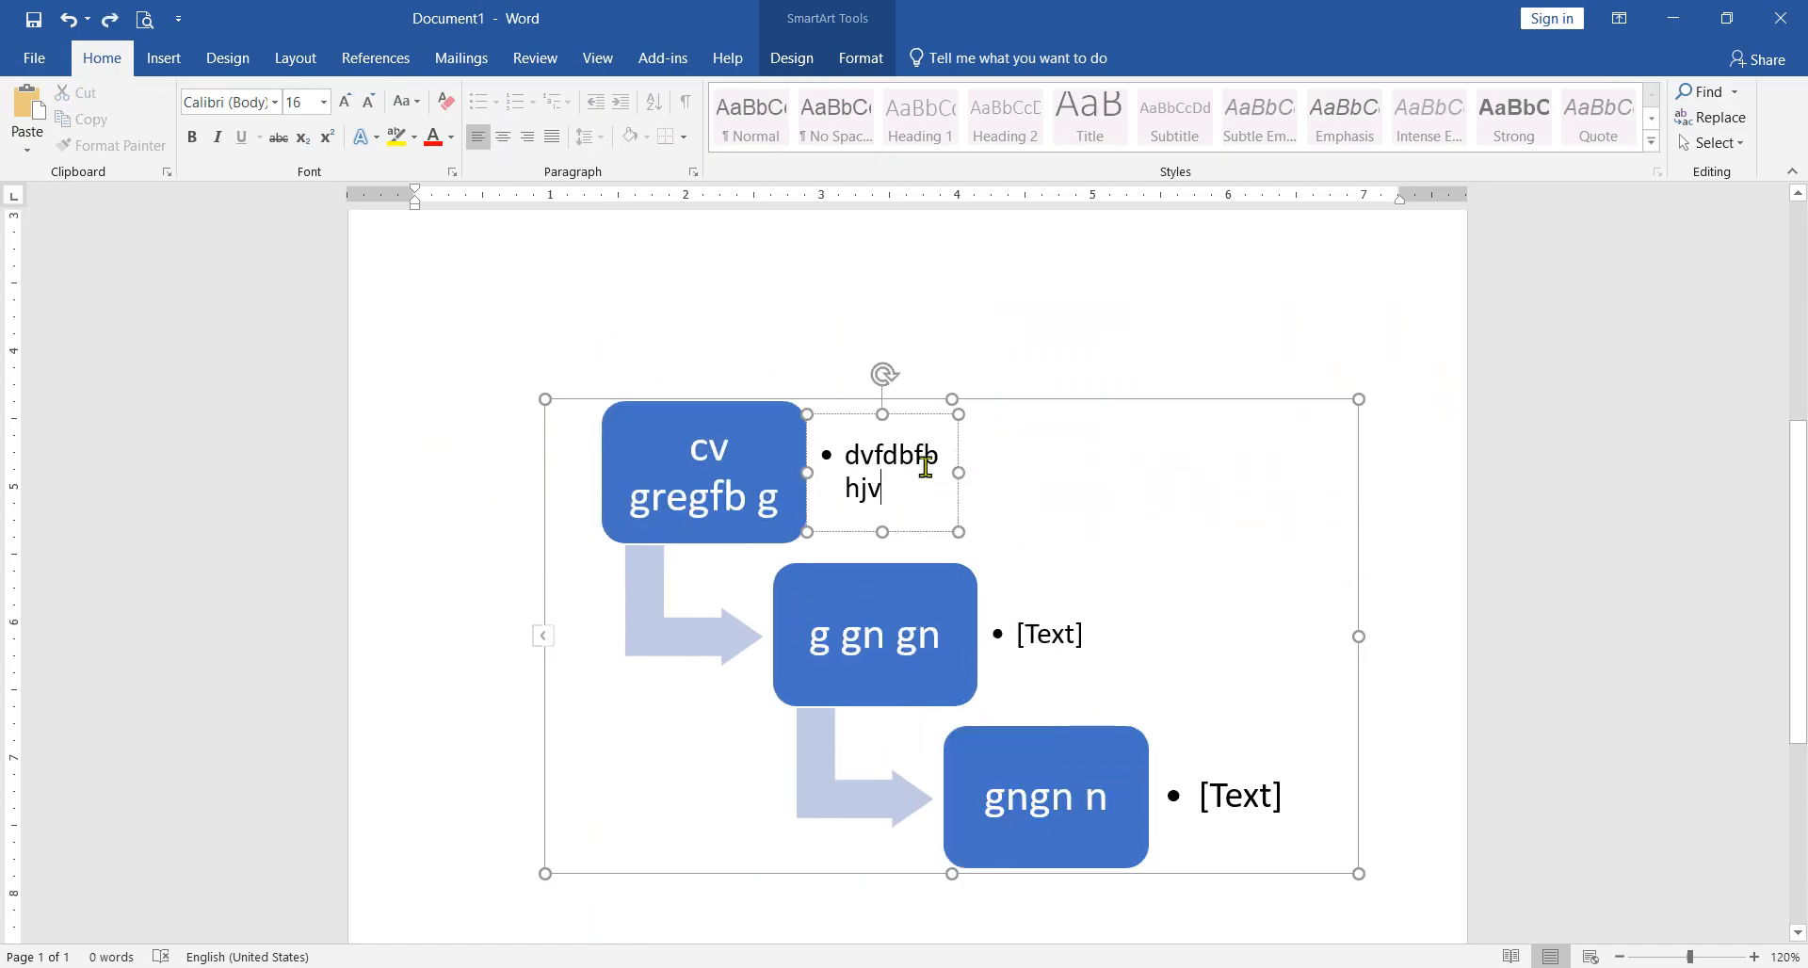
Step: Enter "sdcfedgvr" as the second box's bullet and "gvrgbrhbrhehgehr greg" as the third box's bullet
{"action": "left_click", "coordinate": [1050, 633]}
{"action": "type", "text": "sdcfedgvr"}
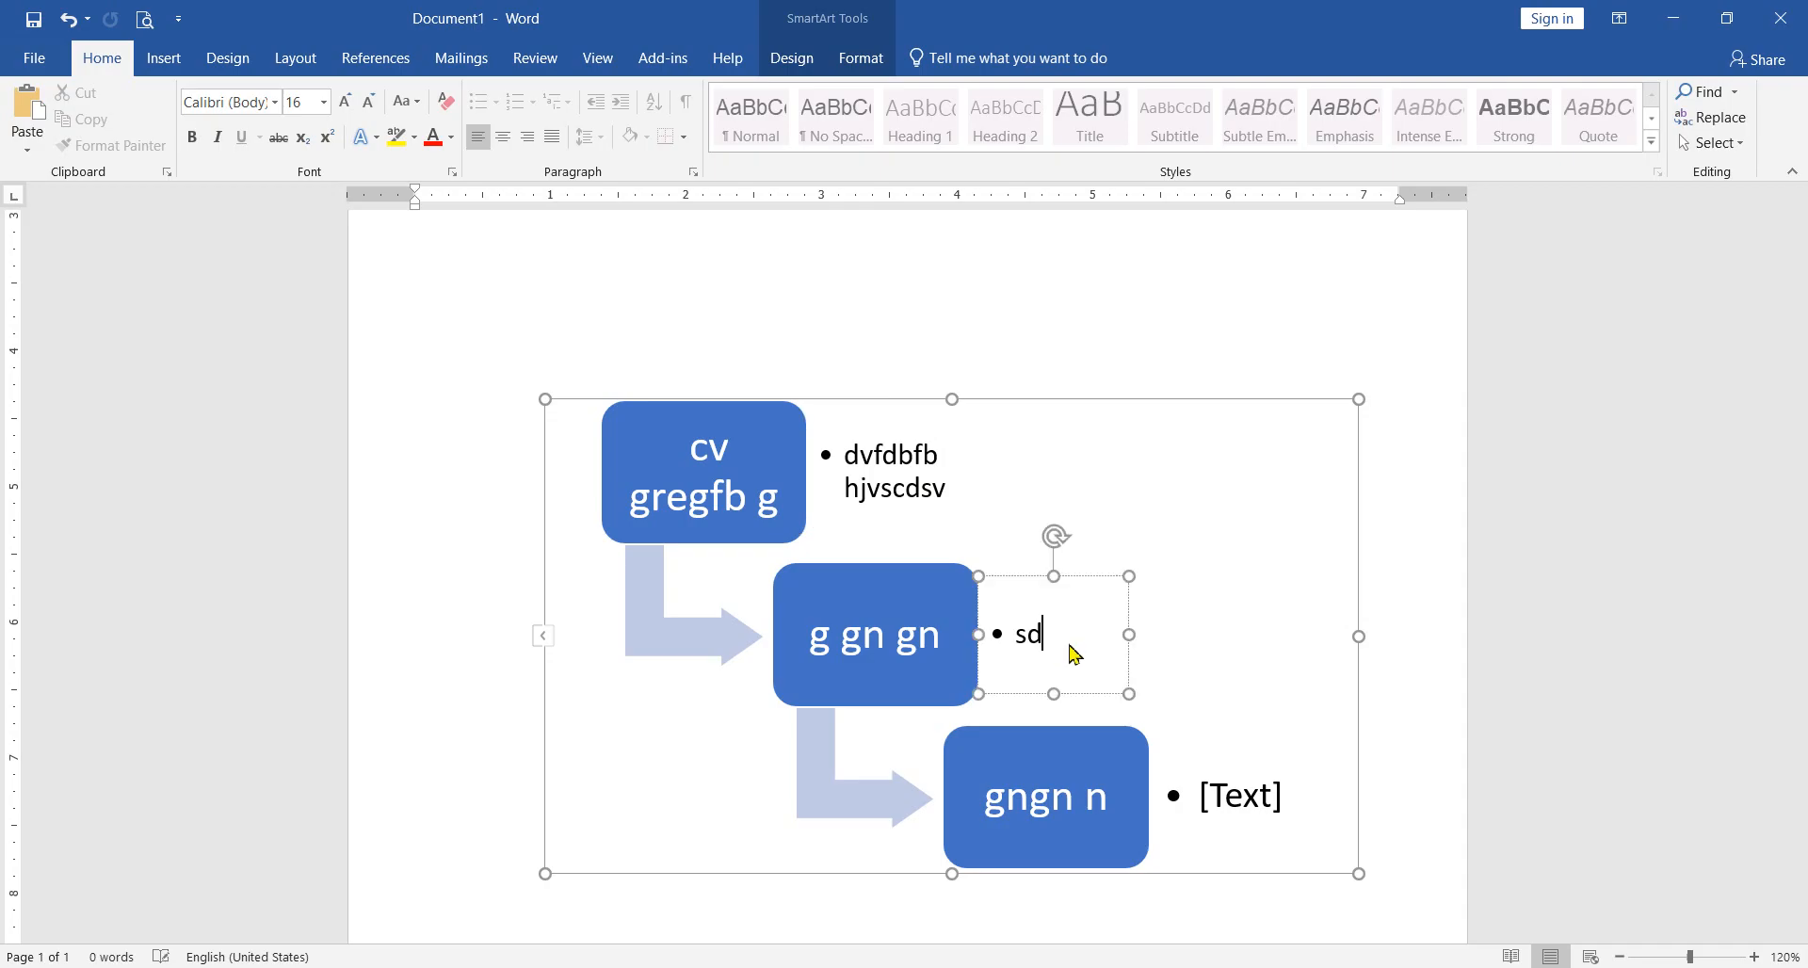
{"action": "left_click", "coordinate": [1258, 810]}
{"action": "type", "text": "gvrgbrhb"}
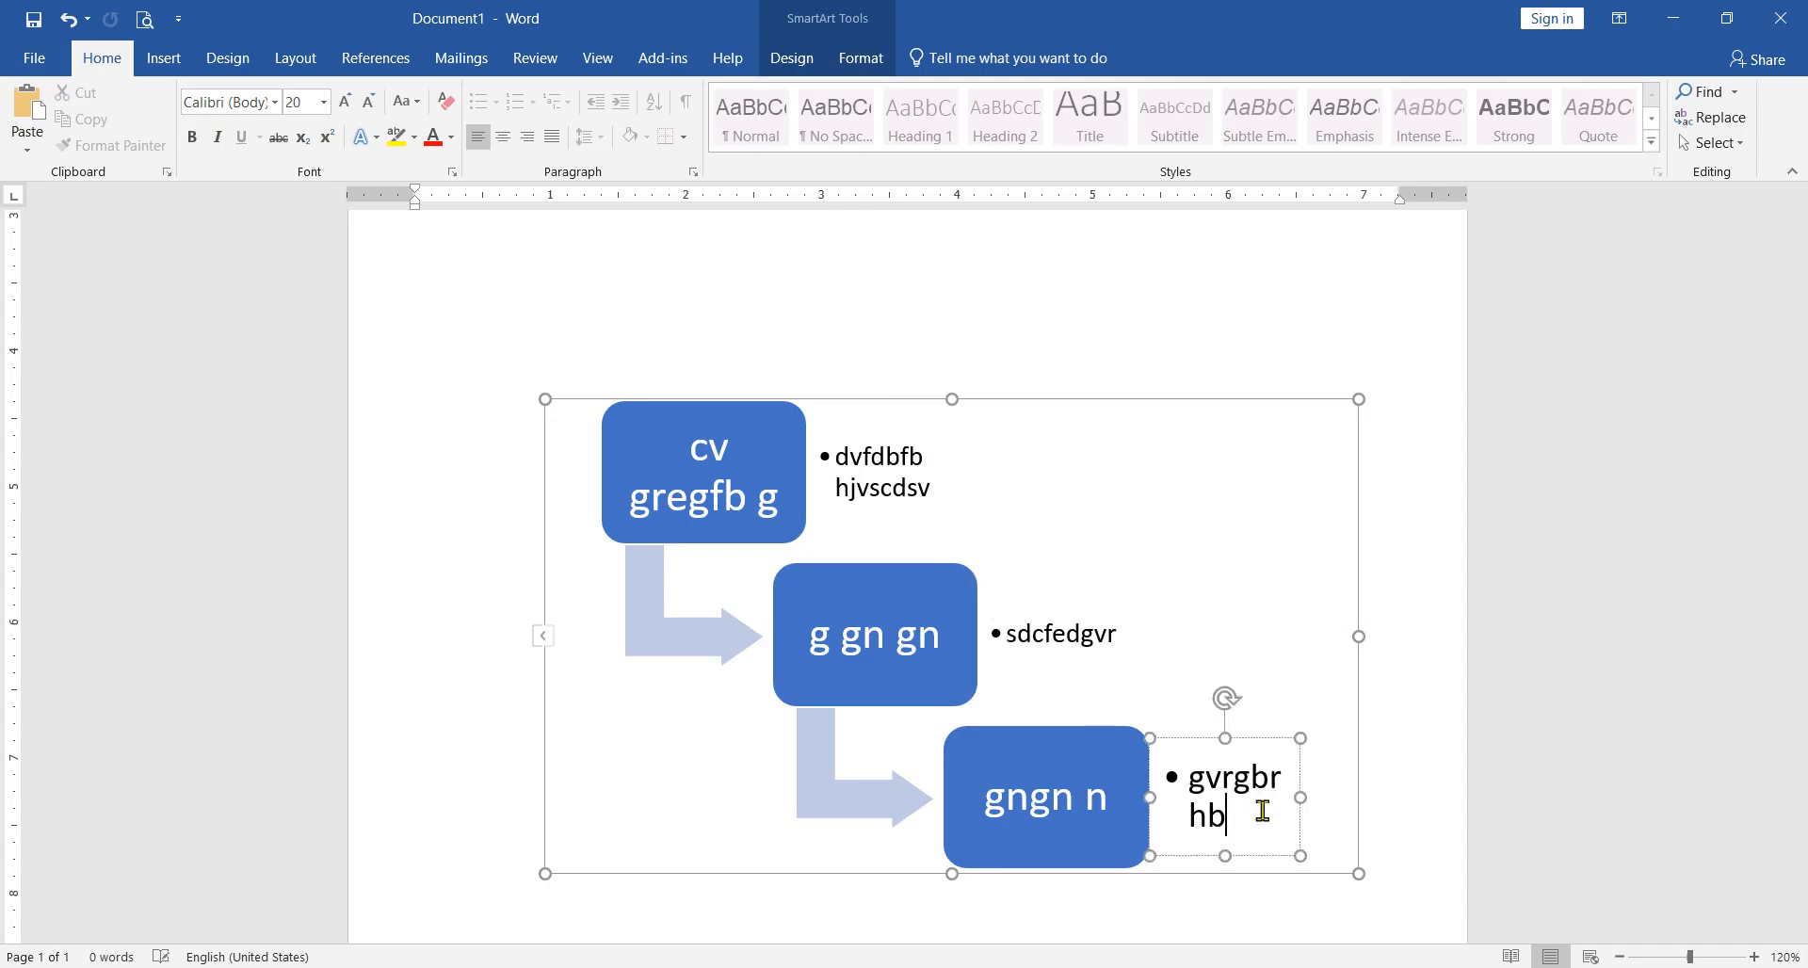
{"action": "type", "text": "rhehgehr greg"}
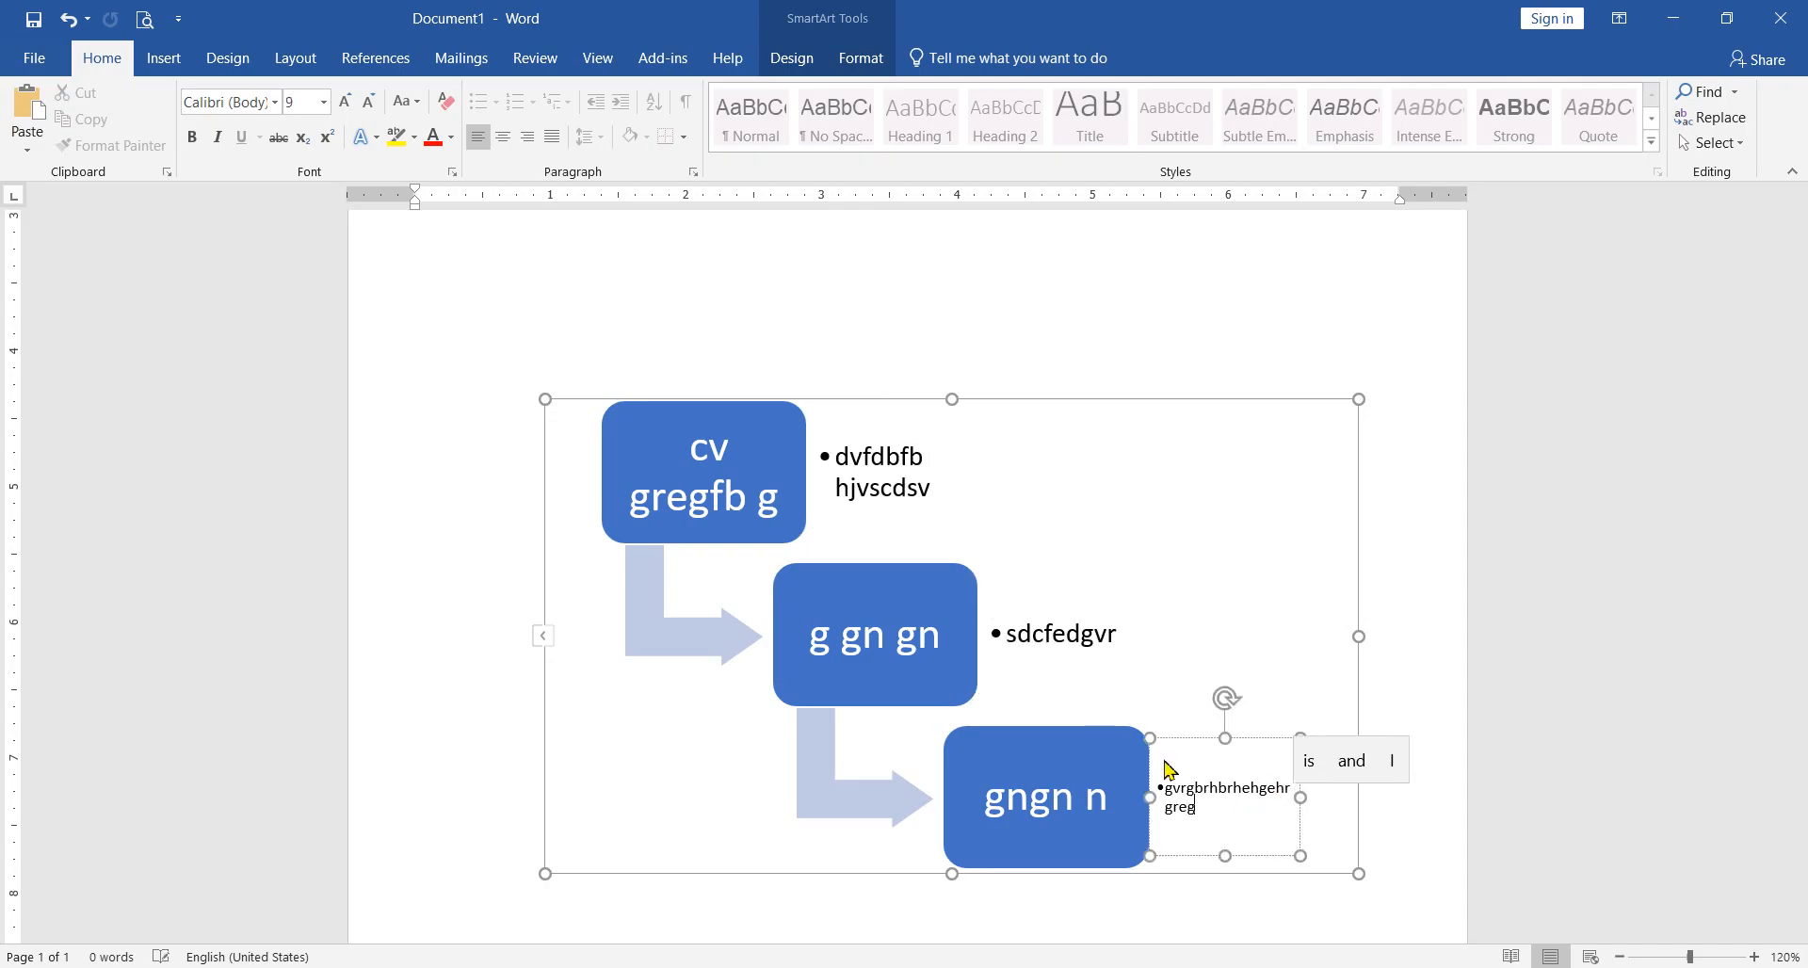
Step: Extend the second box's bullet text to "sdcfe regr dgvr" and the first box's bullet text to "dvfdbfb hjvsc ergrghdsv"
{"action": "left_click", "coordinate": [1062, 634]}
{"action": "type", "text": "regr"}
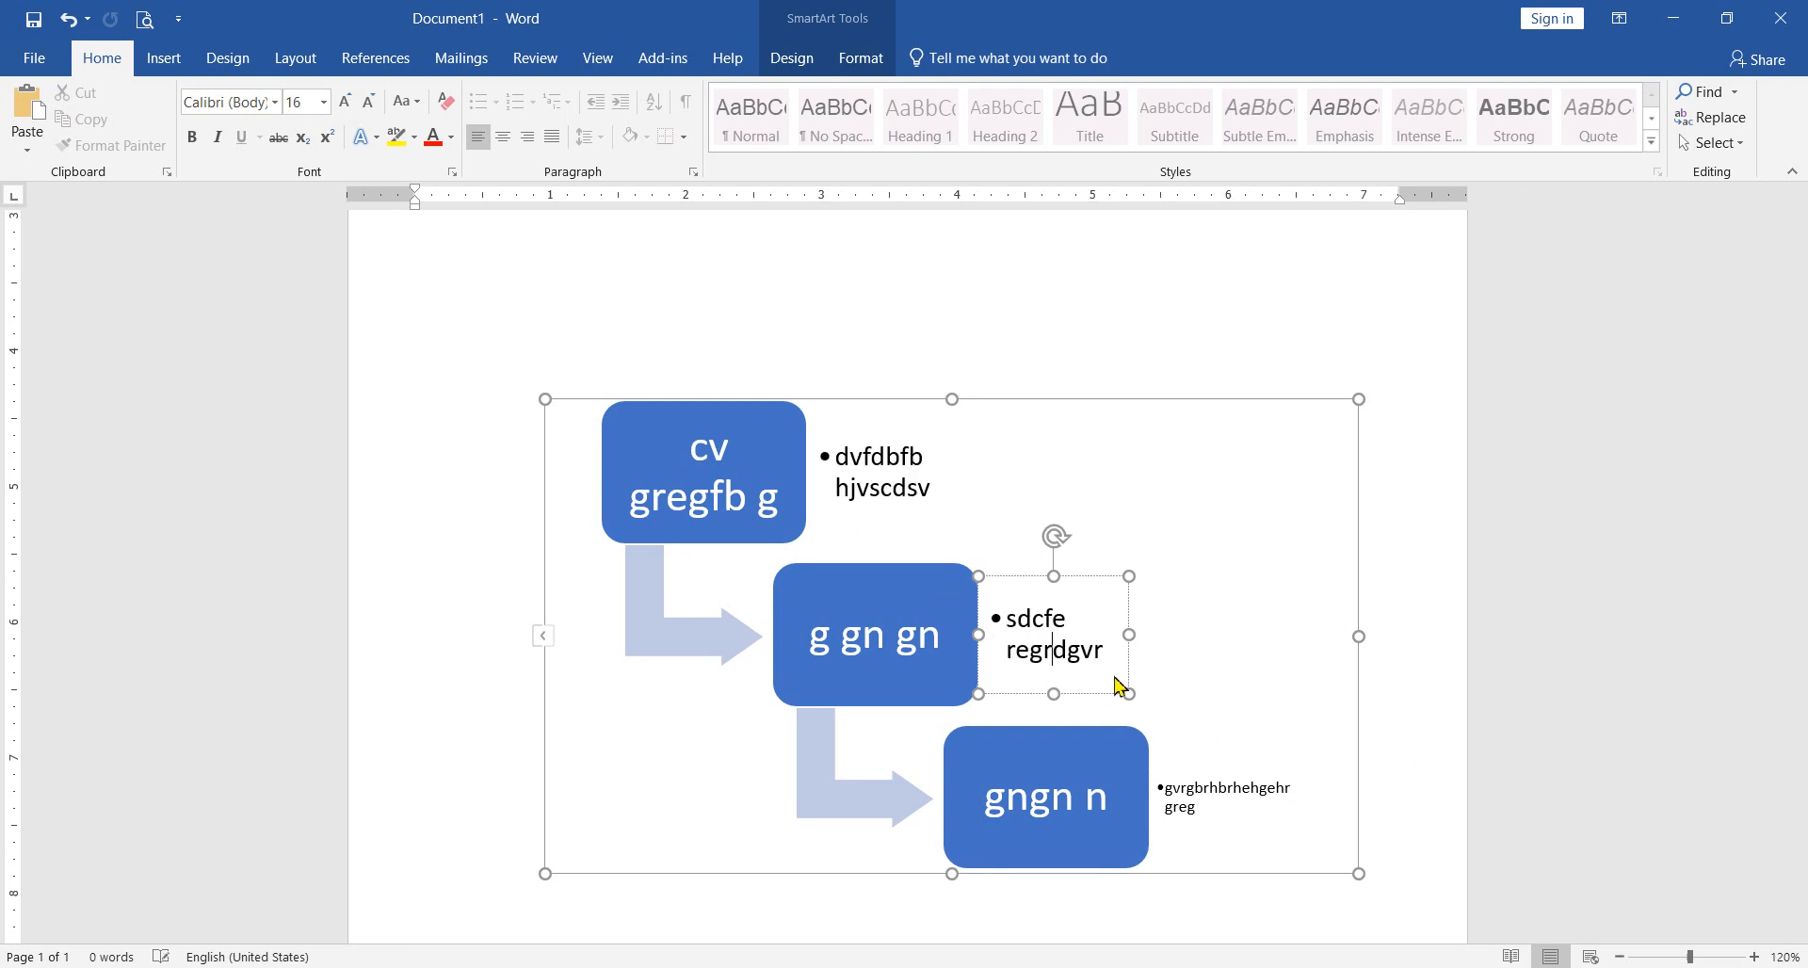
{"action": "left_click", "coordinate": [894, 487]}
{"action": "type", "text": "ergrgh"}
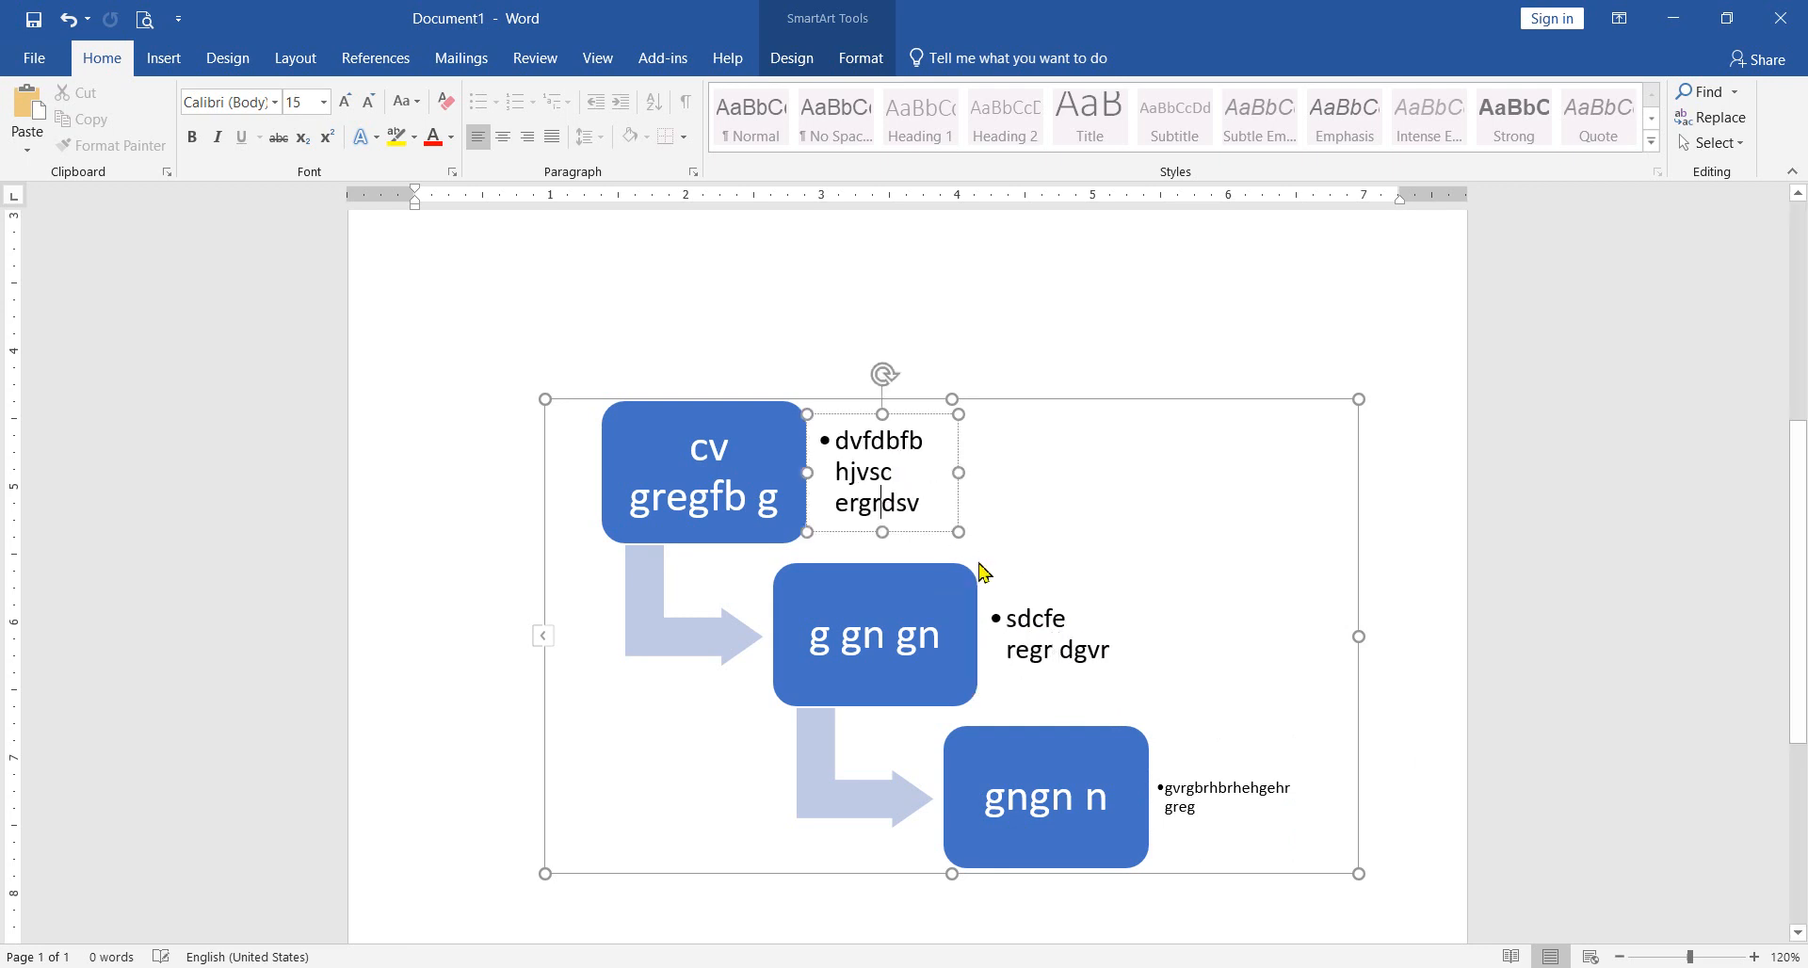
{"action": "left_click", "coordinate": [1061, 523]}
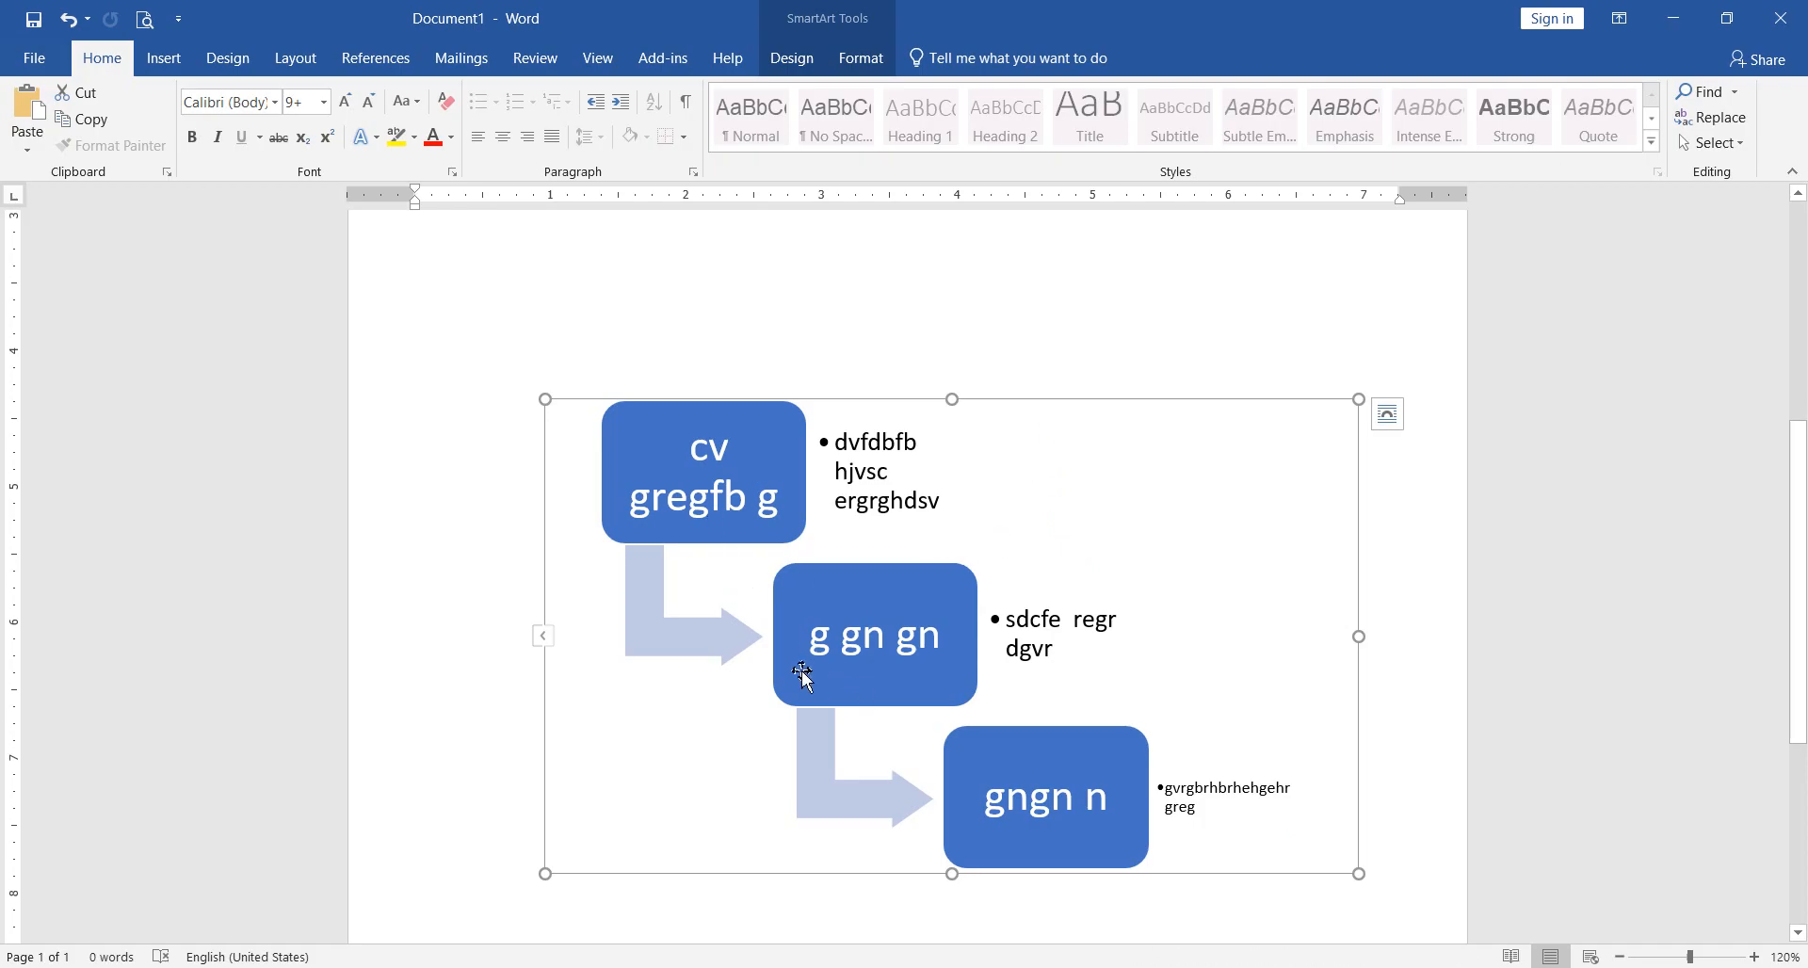
{"action": "left_click", "coordinate": [708, 641]}
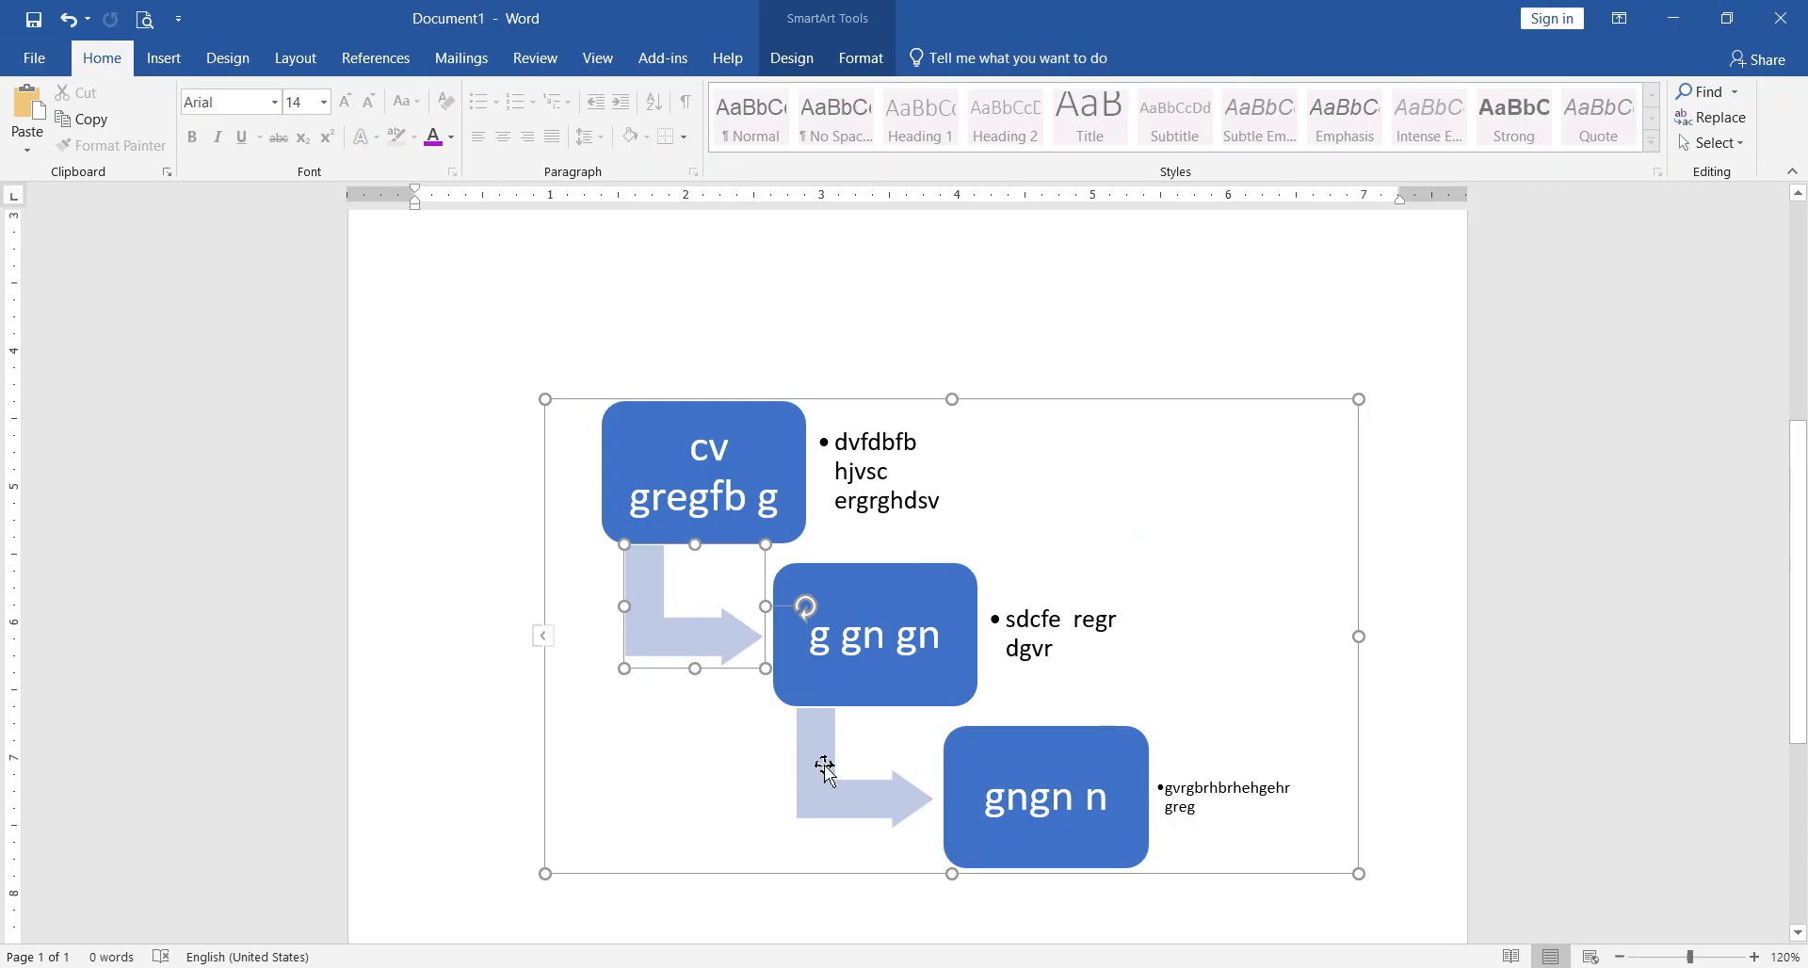
Step: Shrink the step-down process graphic and move it to the top of the page, beside and partly over the block list
{"action": "left_click", "coordinate": [1054, 544]}
{"action": "left_click_drag", "start_coordinate": [1365, 399], "coordinate": [1178, 469]}
{"action": "left_click_drag", "start_coordinate": [1183, 539], "coordinate": [1116, 269]}
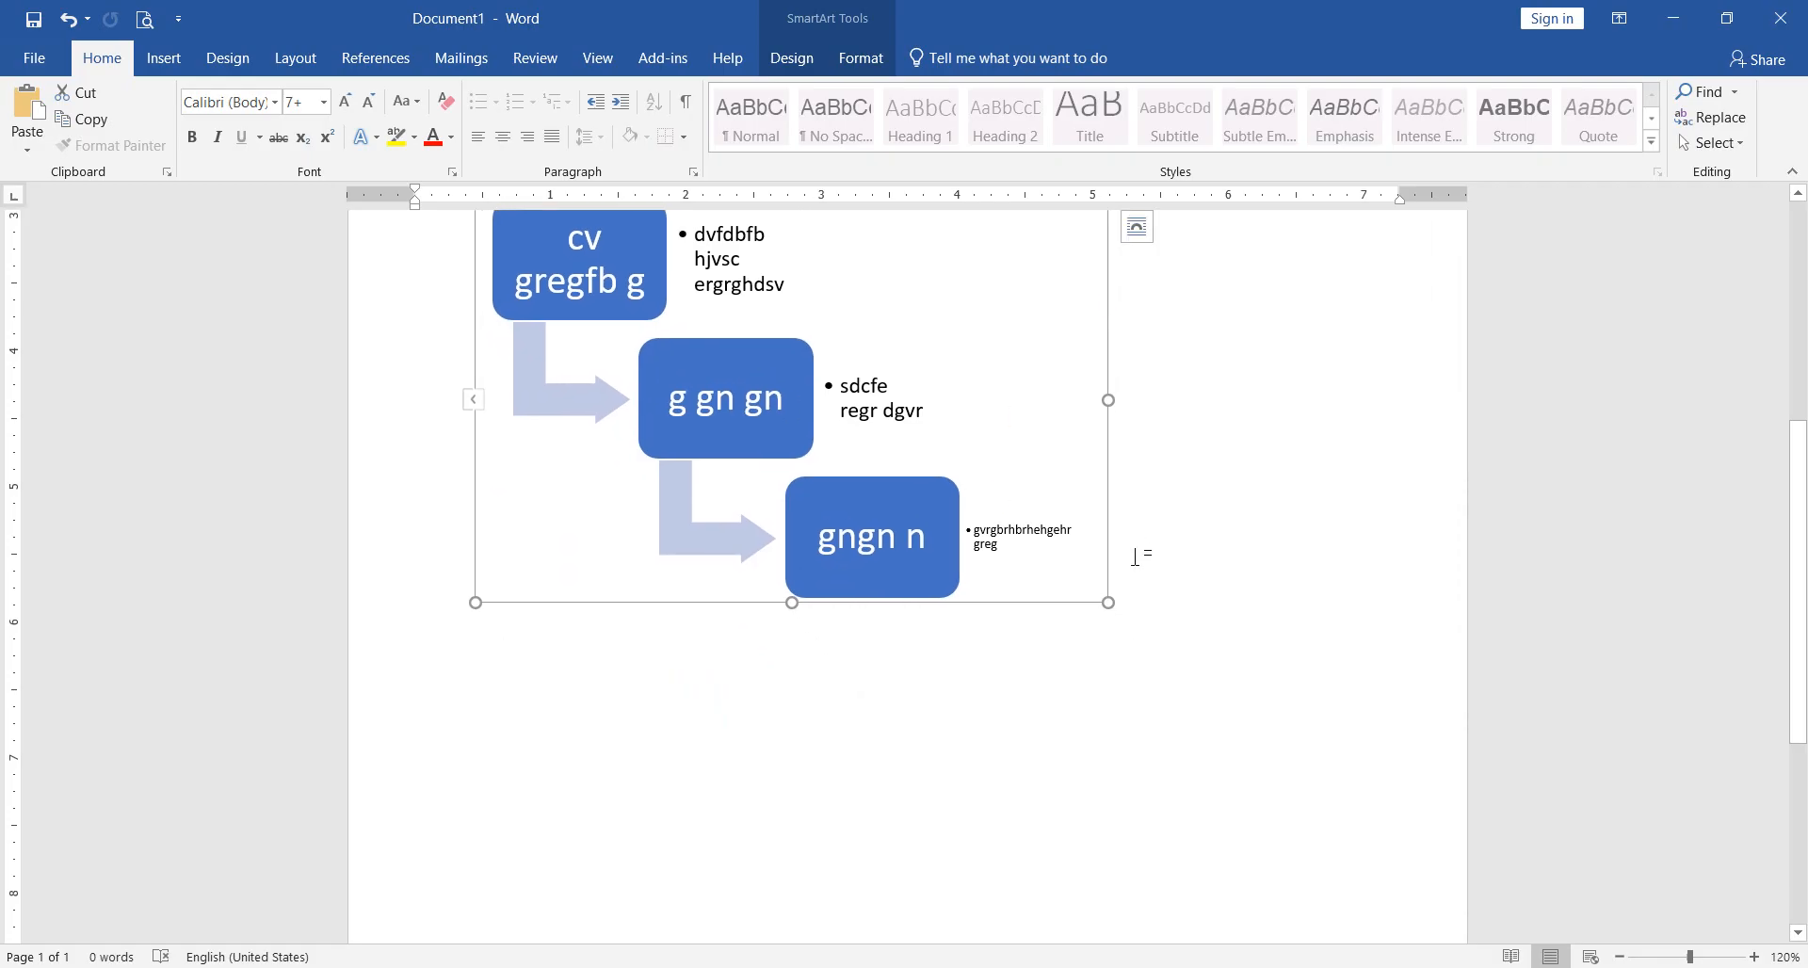
{"action": "scroll", "coordinate": [1135, 556], "scroll_direction": "up", "scroll_amount": 4}
{"action": "left_click_drag", "start_coordinate": [1112, 607], "coordinate": [1089, 215]}
{"action": "left_click", "coordinate": [950, 834]}
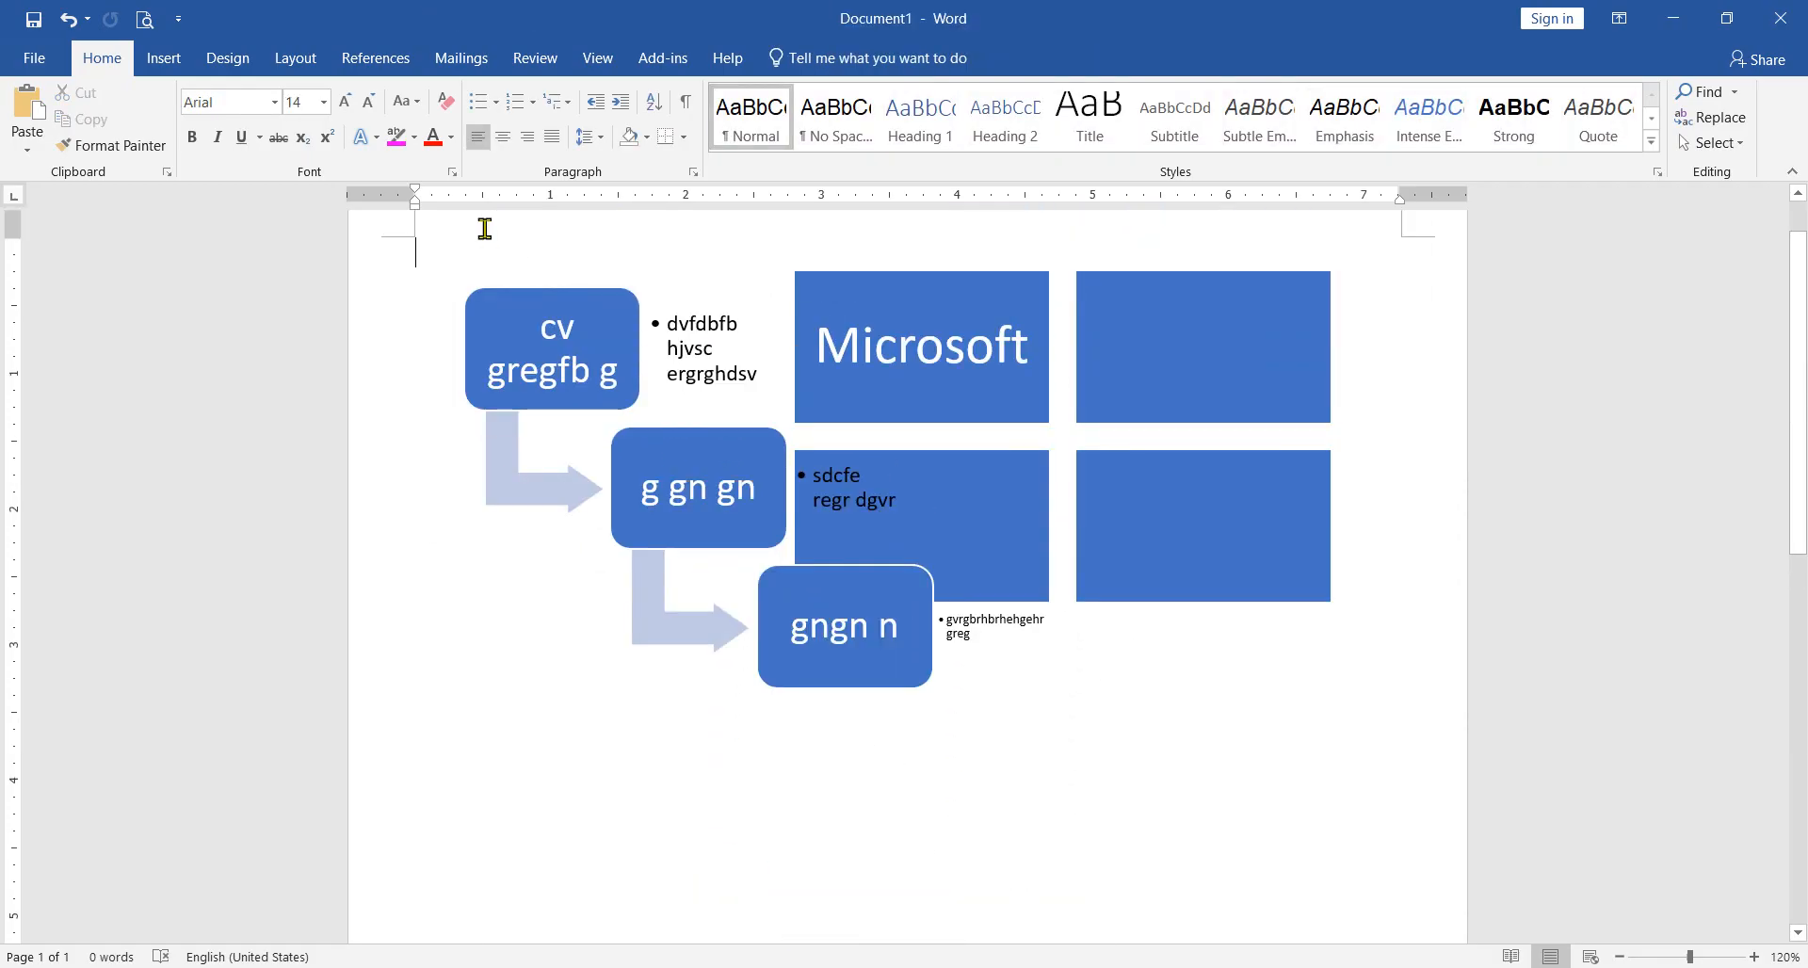
Step: Insert an Organization Chart SmartArt graphic from the Hierarchy category
{"action": "left_click", "coordinate": [179, 64]}
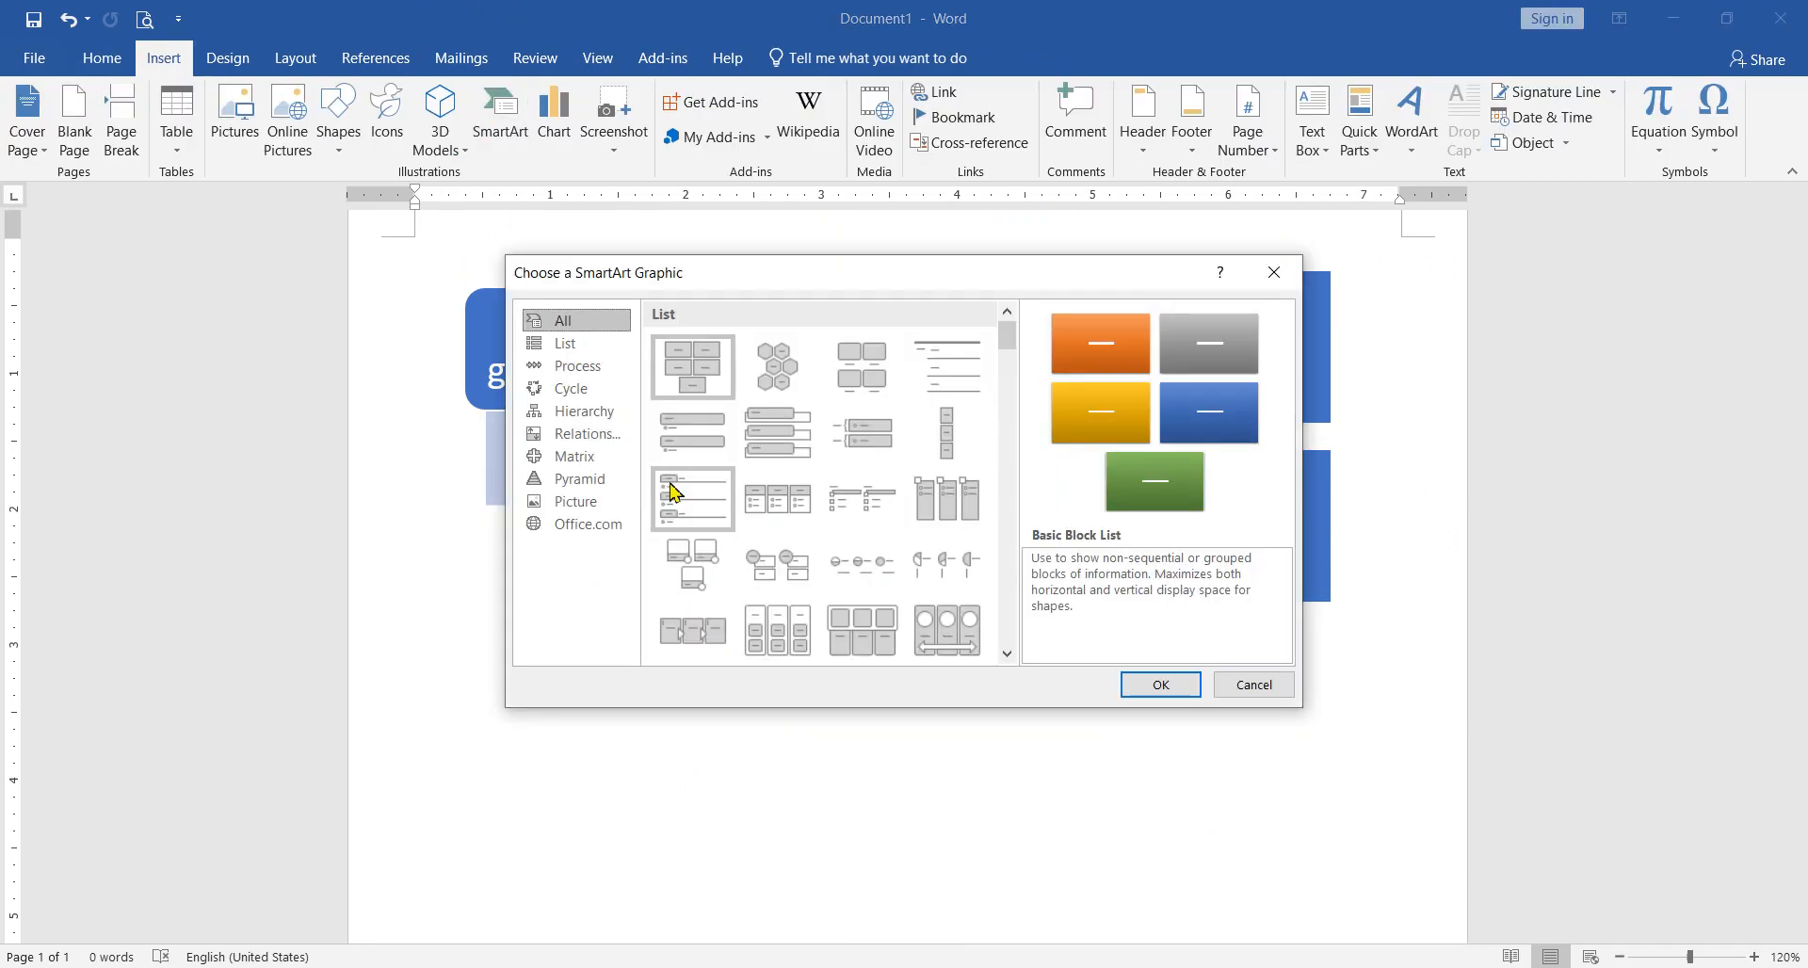
{"action": "left_click", "coordinate": [581, 411]}
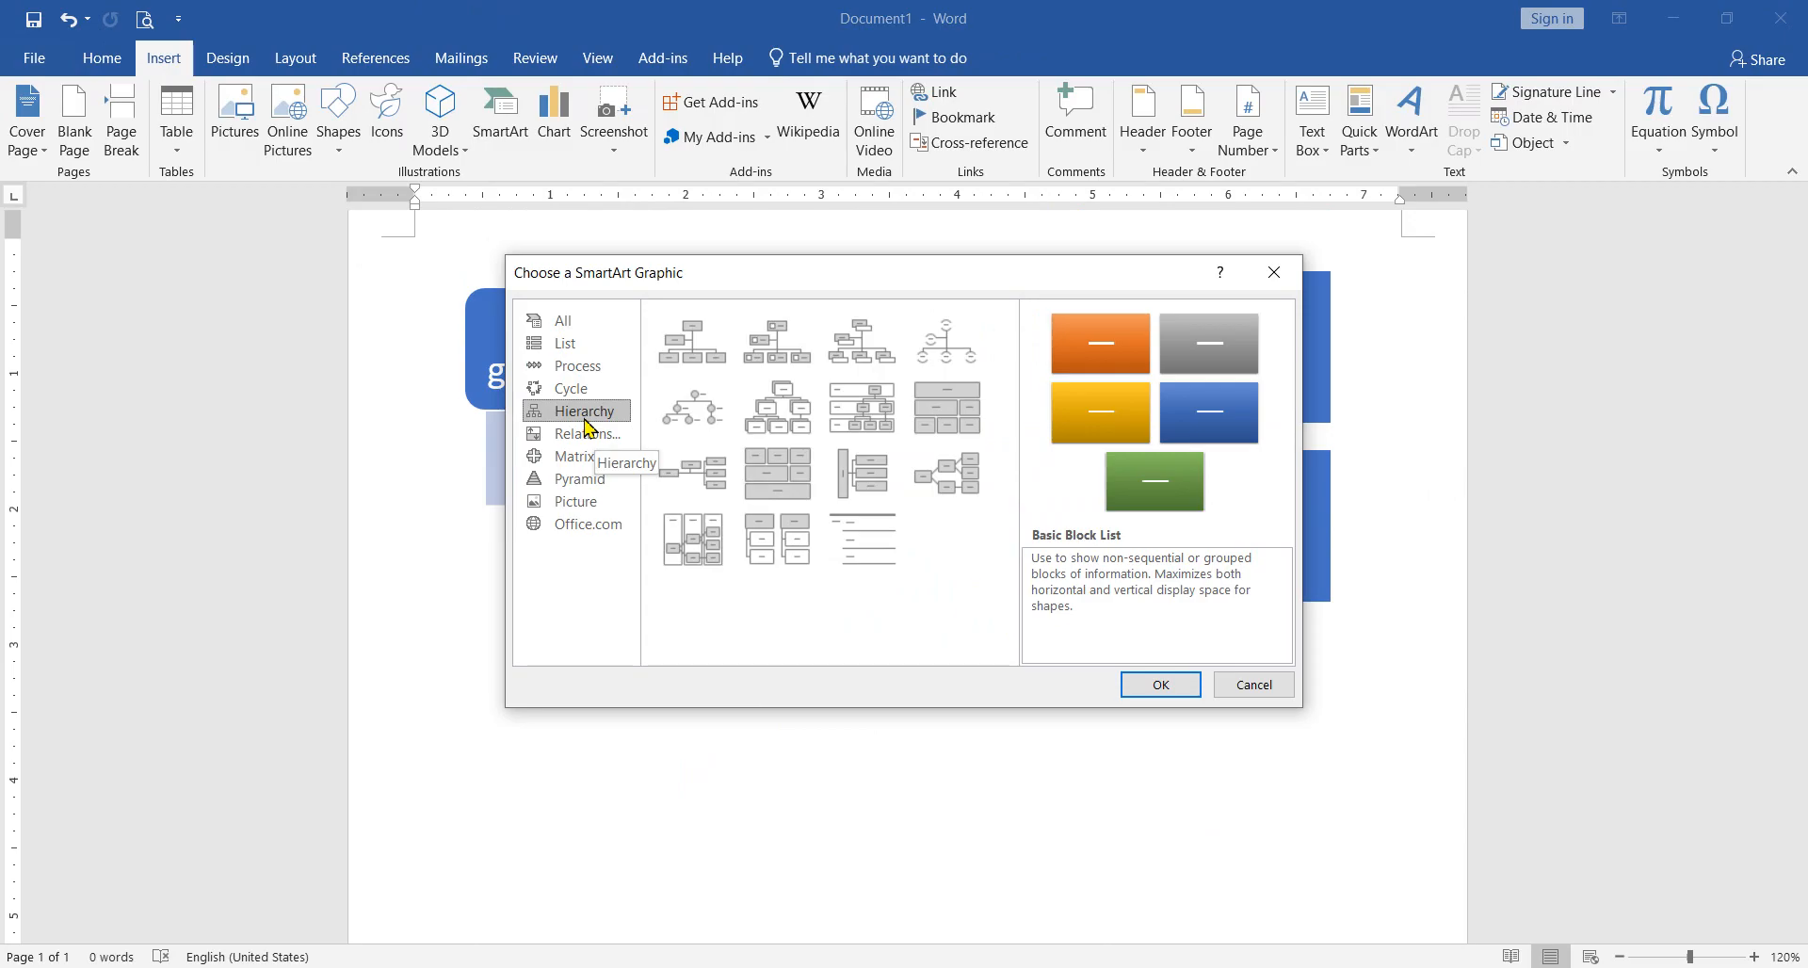
{"action": "left_click", "coordinate": [694, 348]}
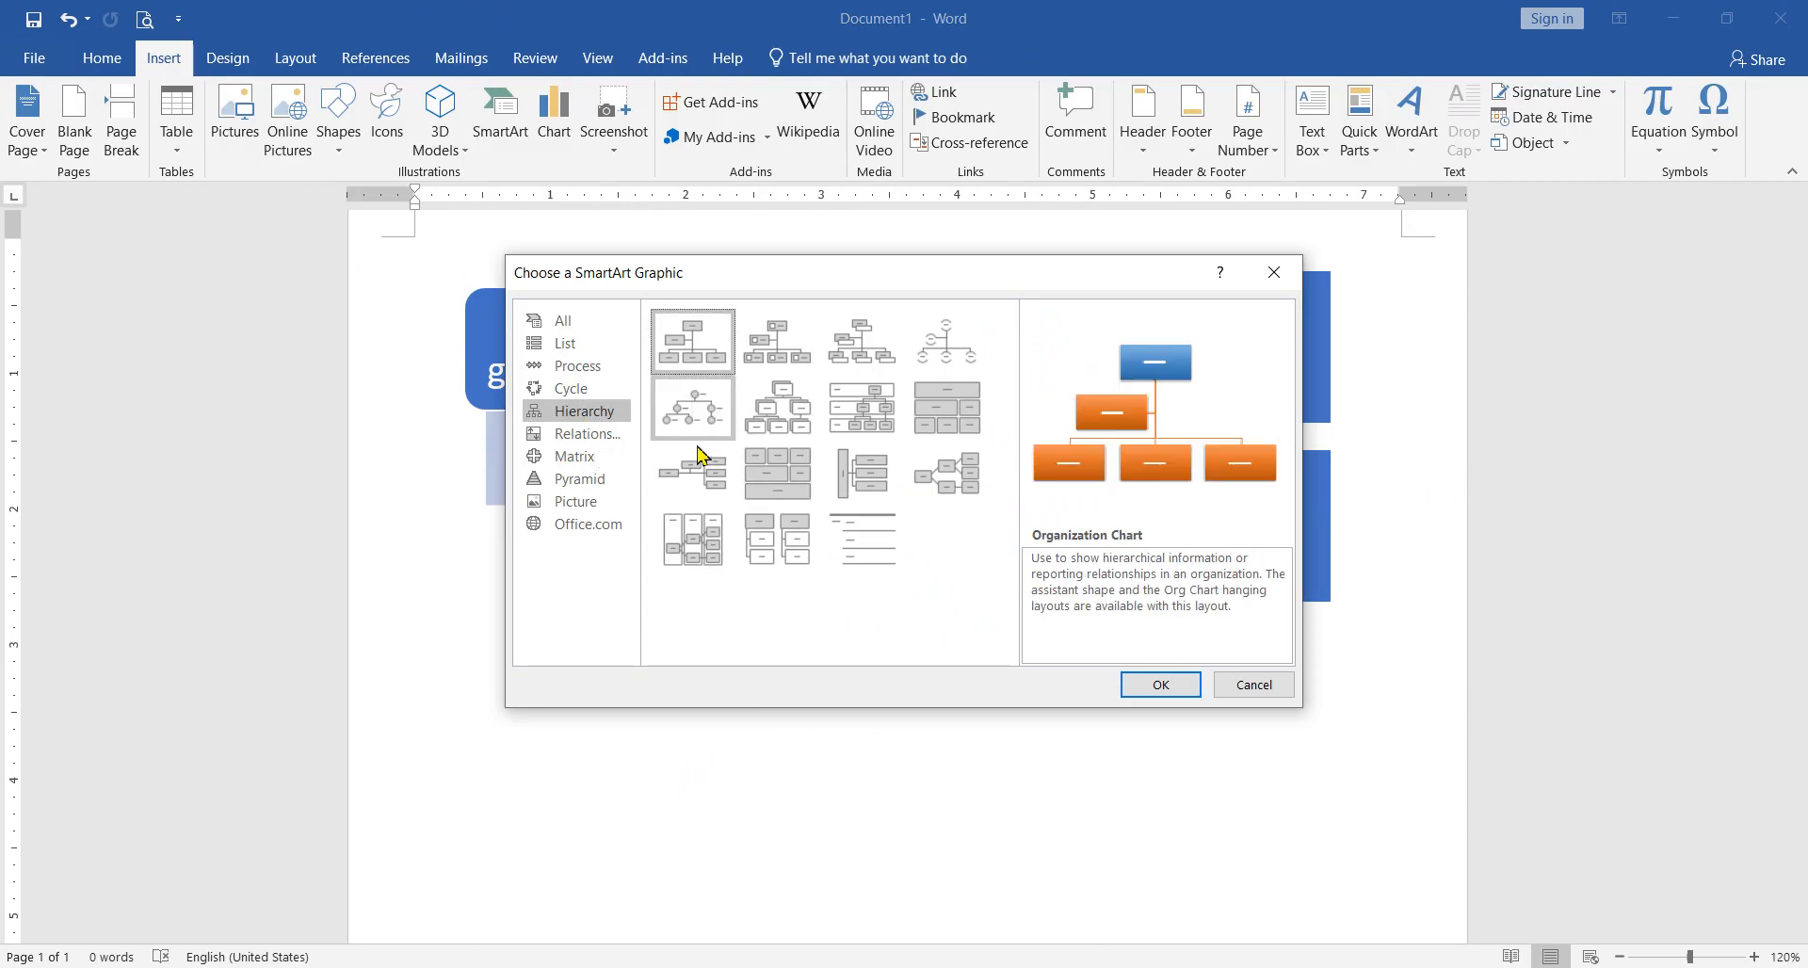
{"action": "left_click", "coordinate": [1154, 685]}
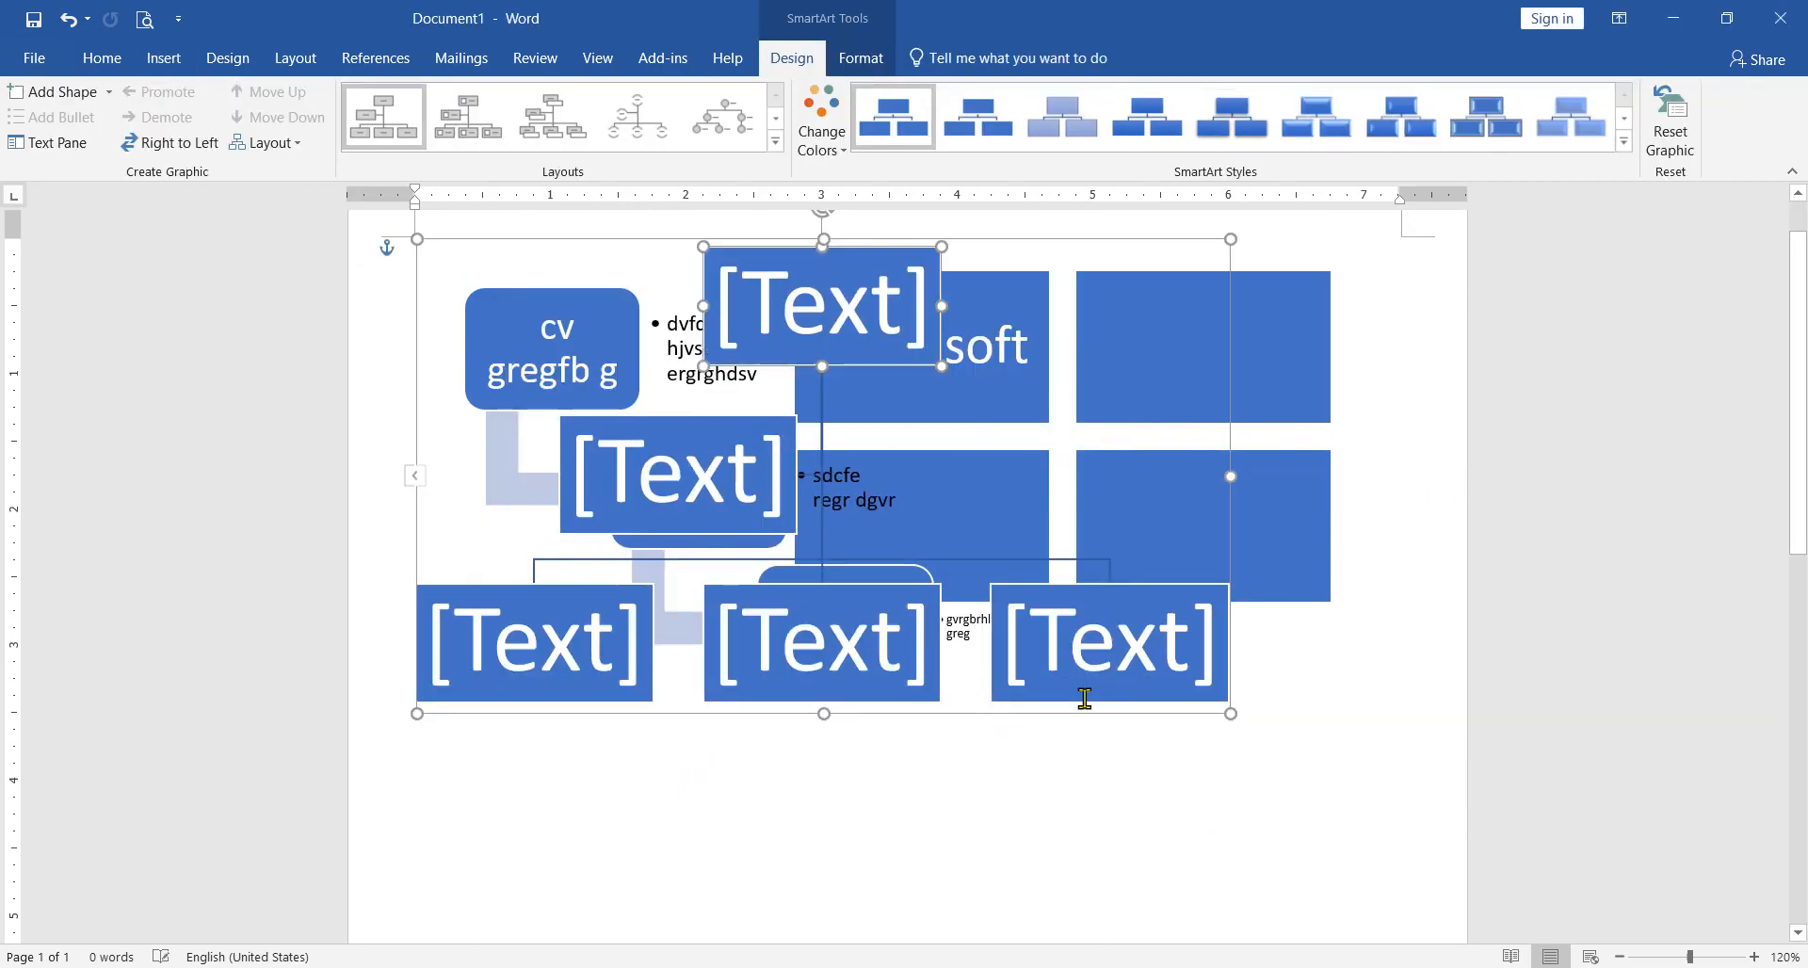
Step: Move the organization chart down the page, into the empty area below the other two graphics
{"action": "left_click_drag", "start_coordinate": [1076, 714], "coordinate": [1124, 922]}
{"action": "scroll", "coordinate": [992, 452], "scroll_direction": "down", "scroll_amount": 3}
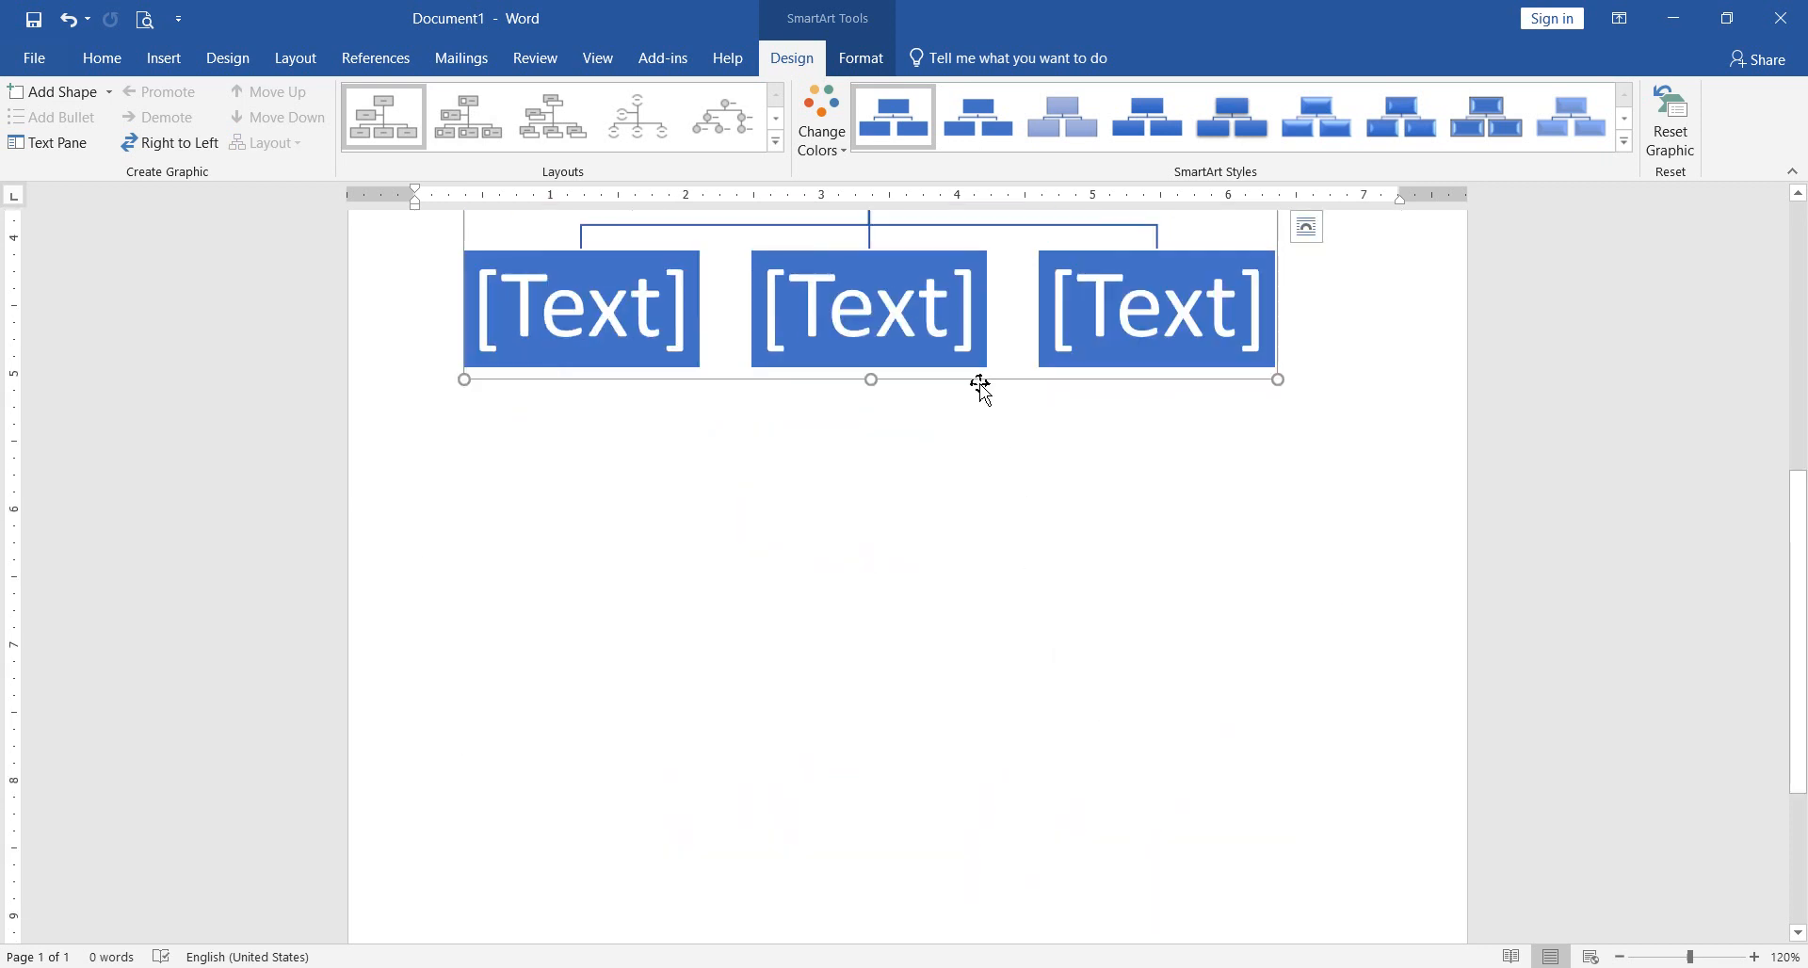
{"action": "scroll", "coordinate": [981, 386], "scroll_direction": "up", "scroll_amount": 3}
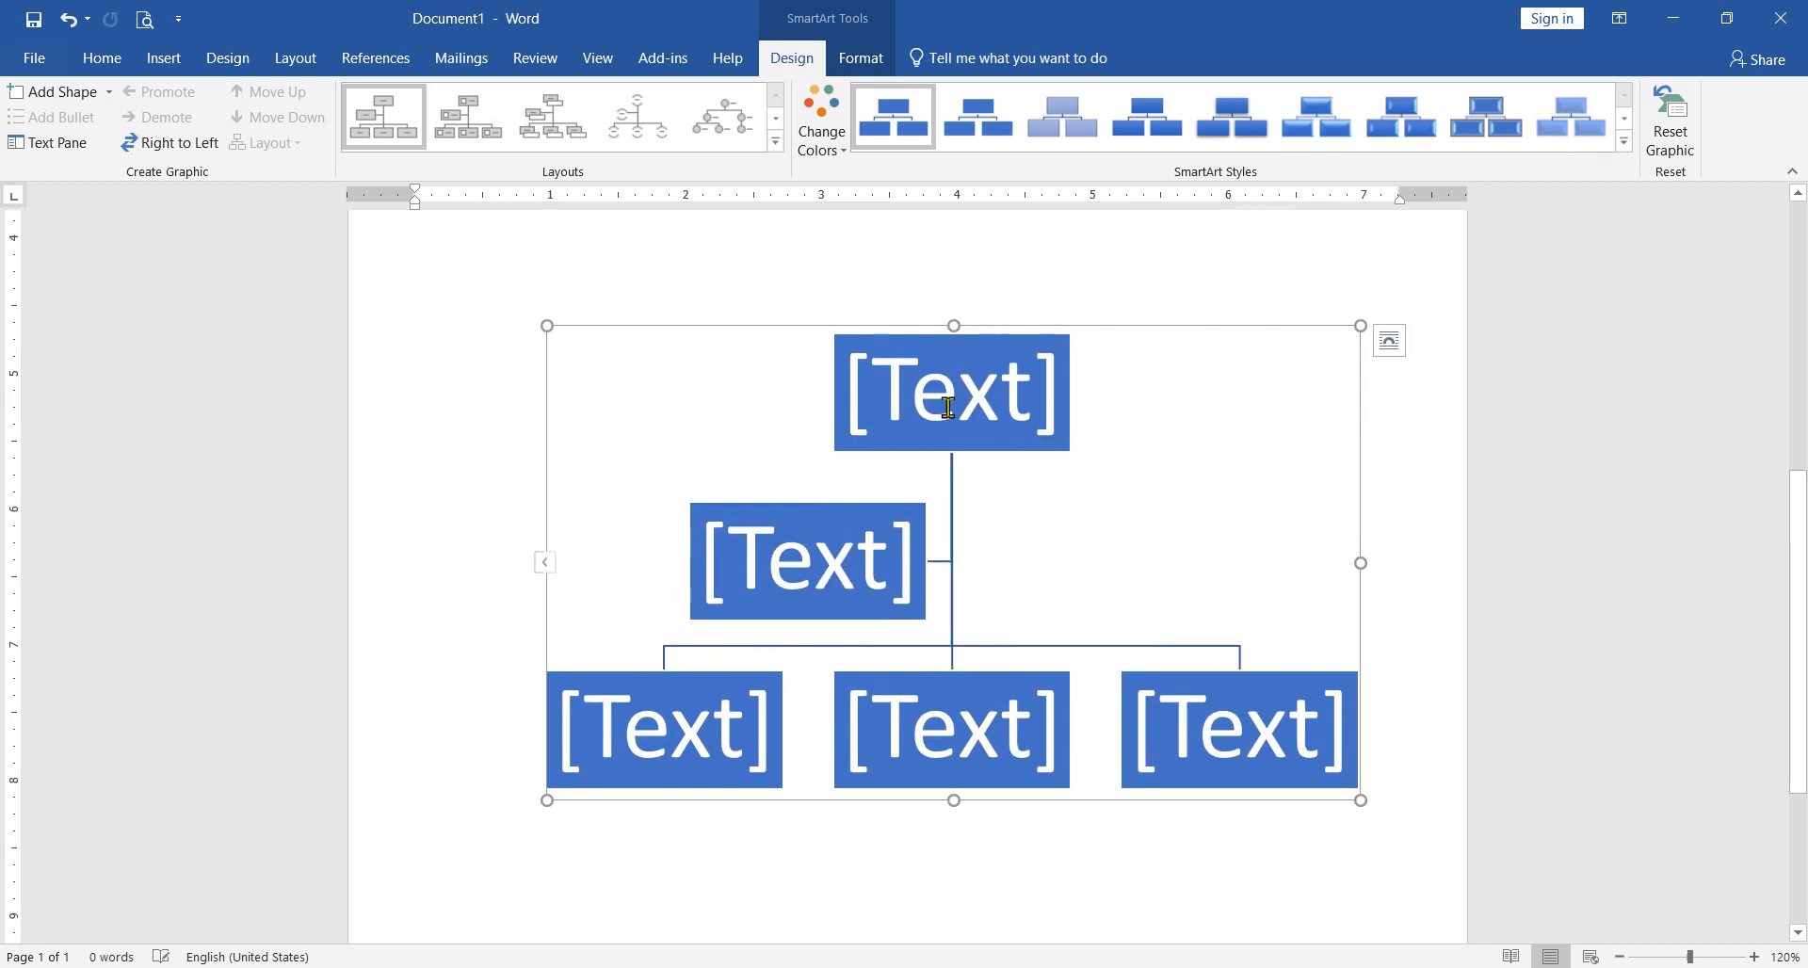
{"action": "left_click", "coordinate": [938, 405]}
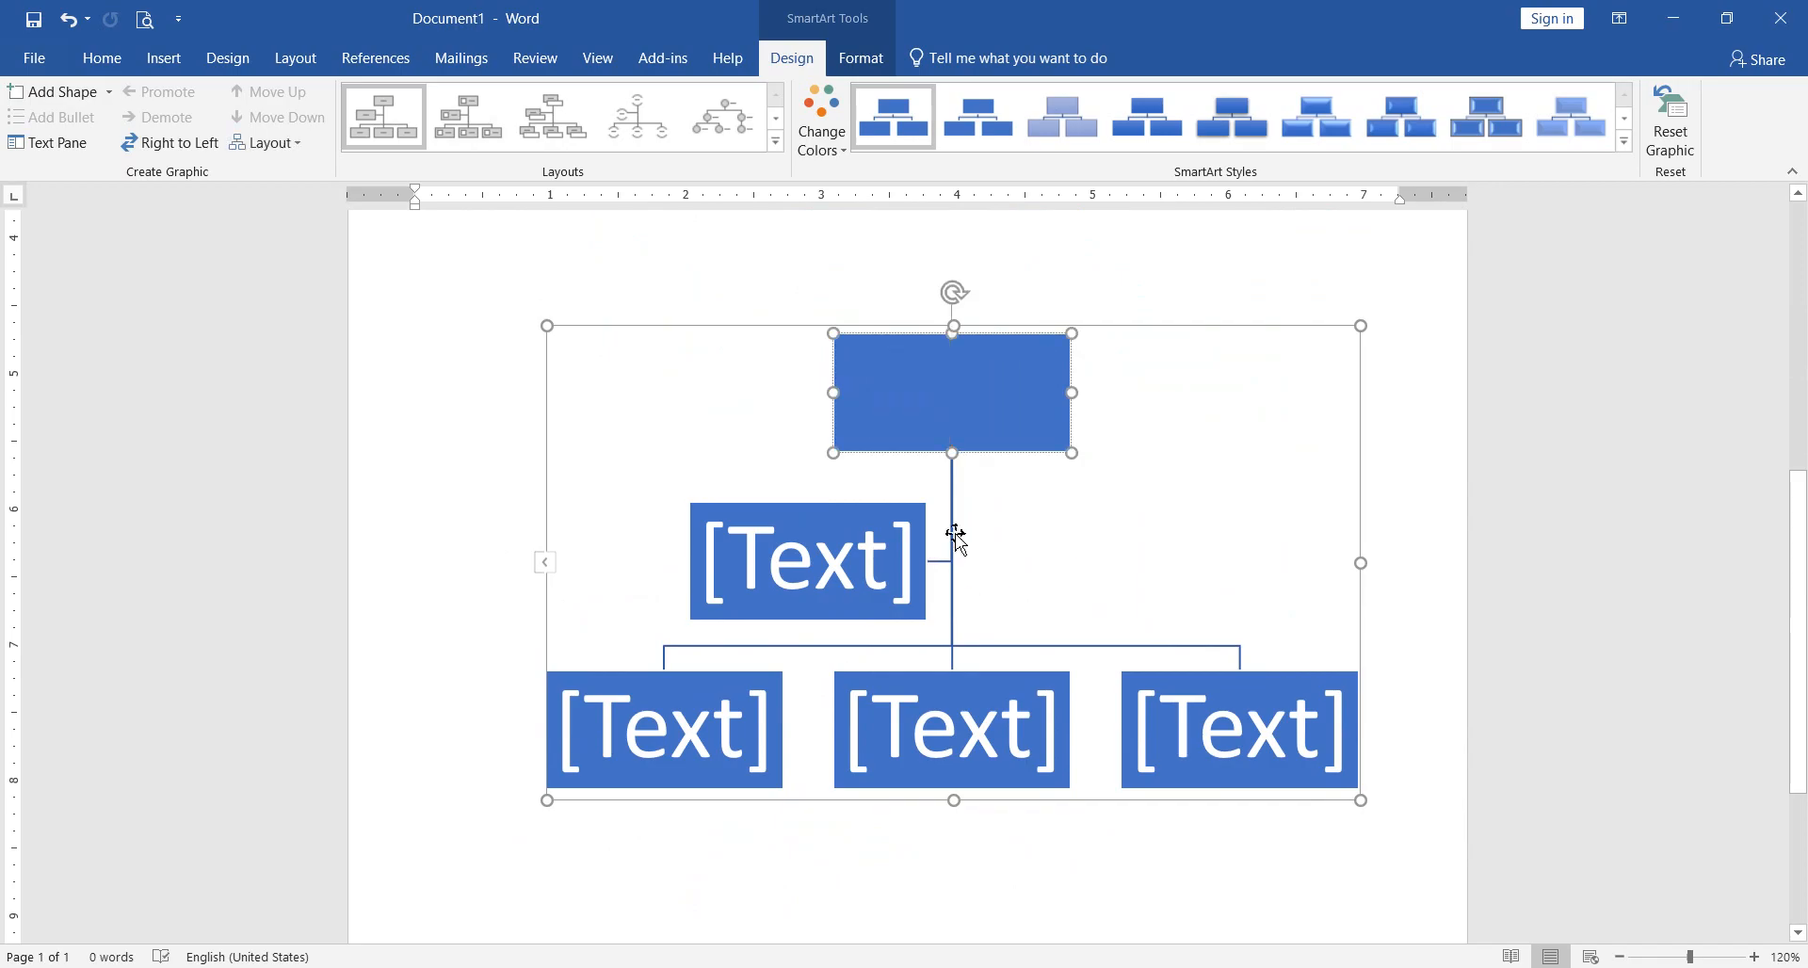
{"action": "left_click", "coordinate": [1107, 535]}
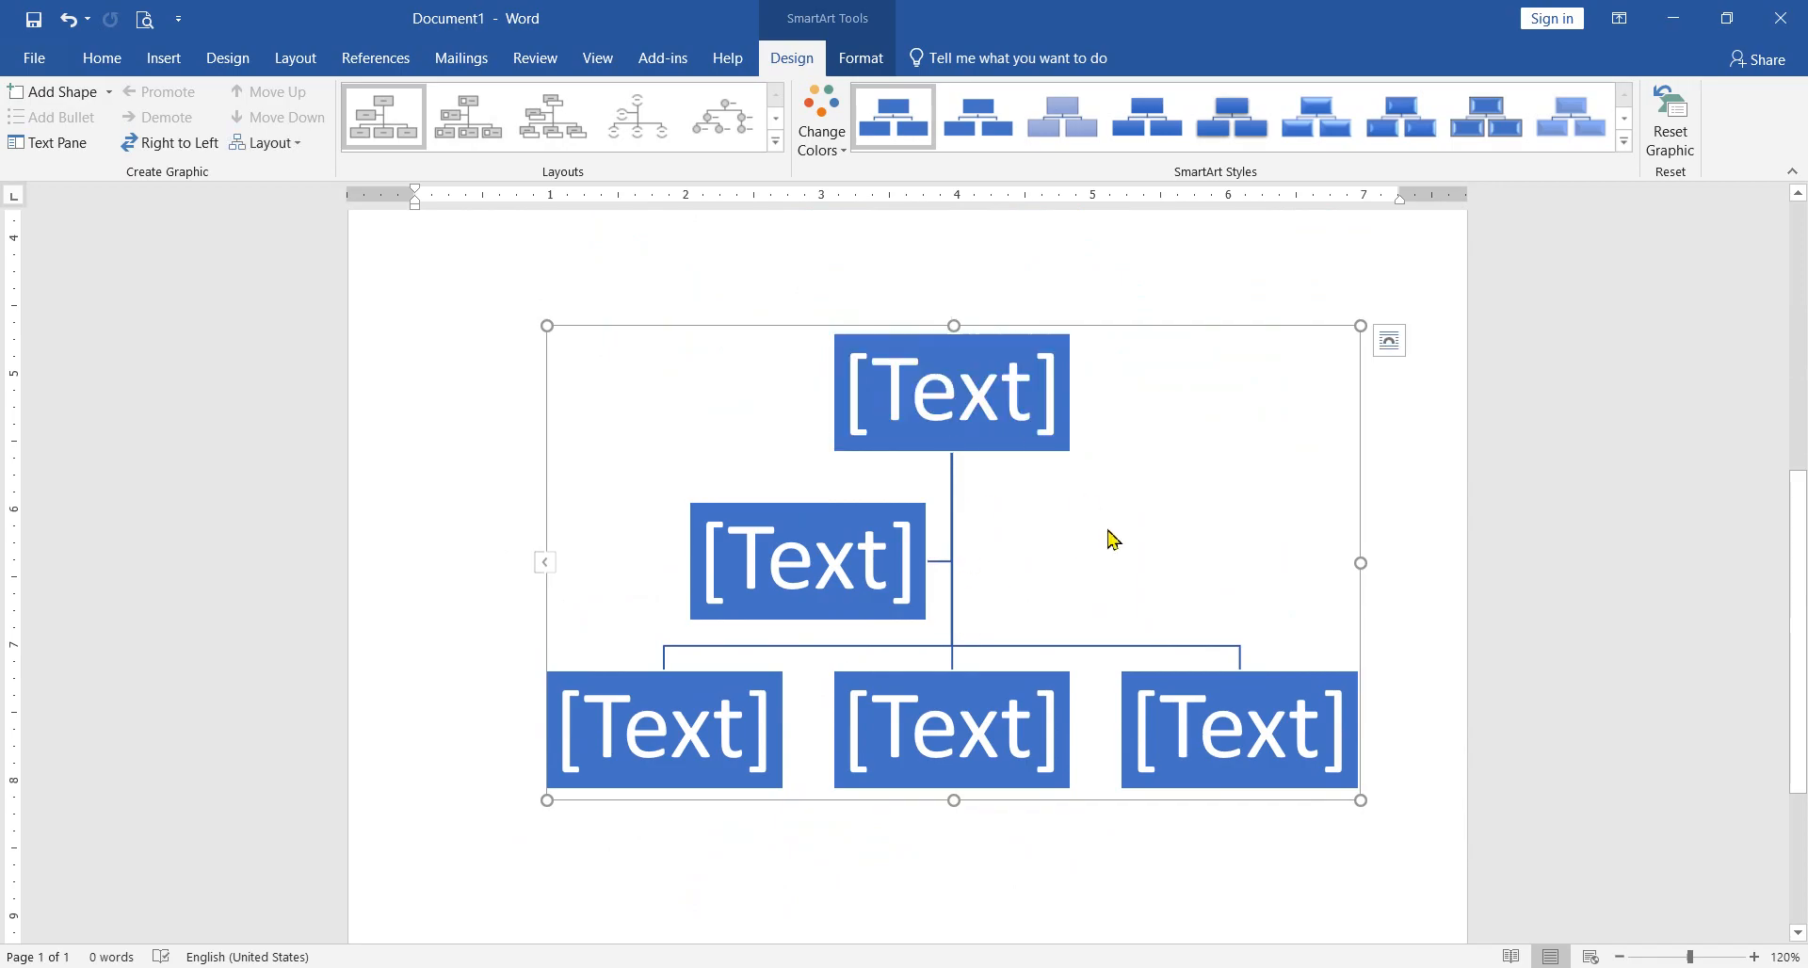
{"action": "left_click", "coordinate": [962, 403]}
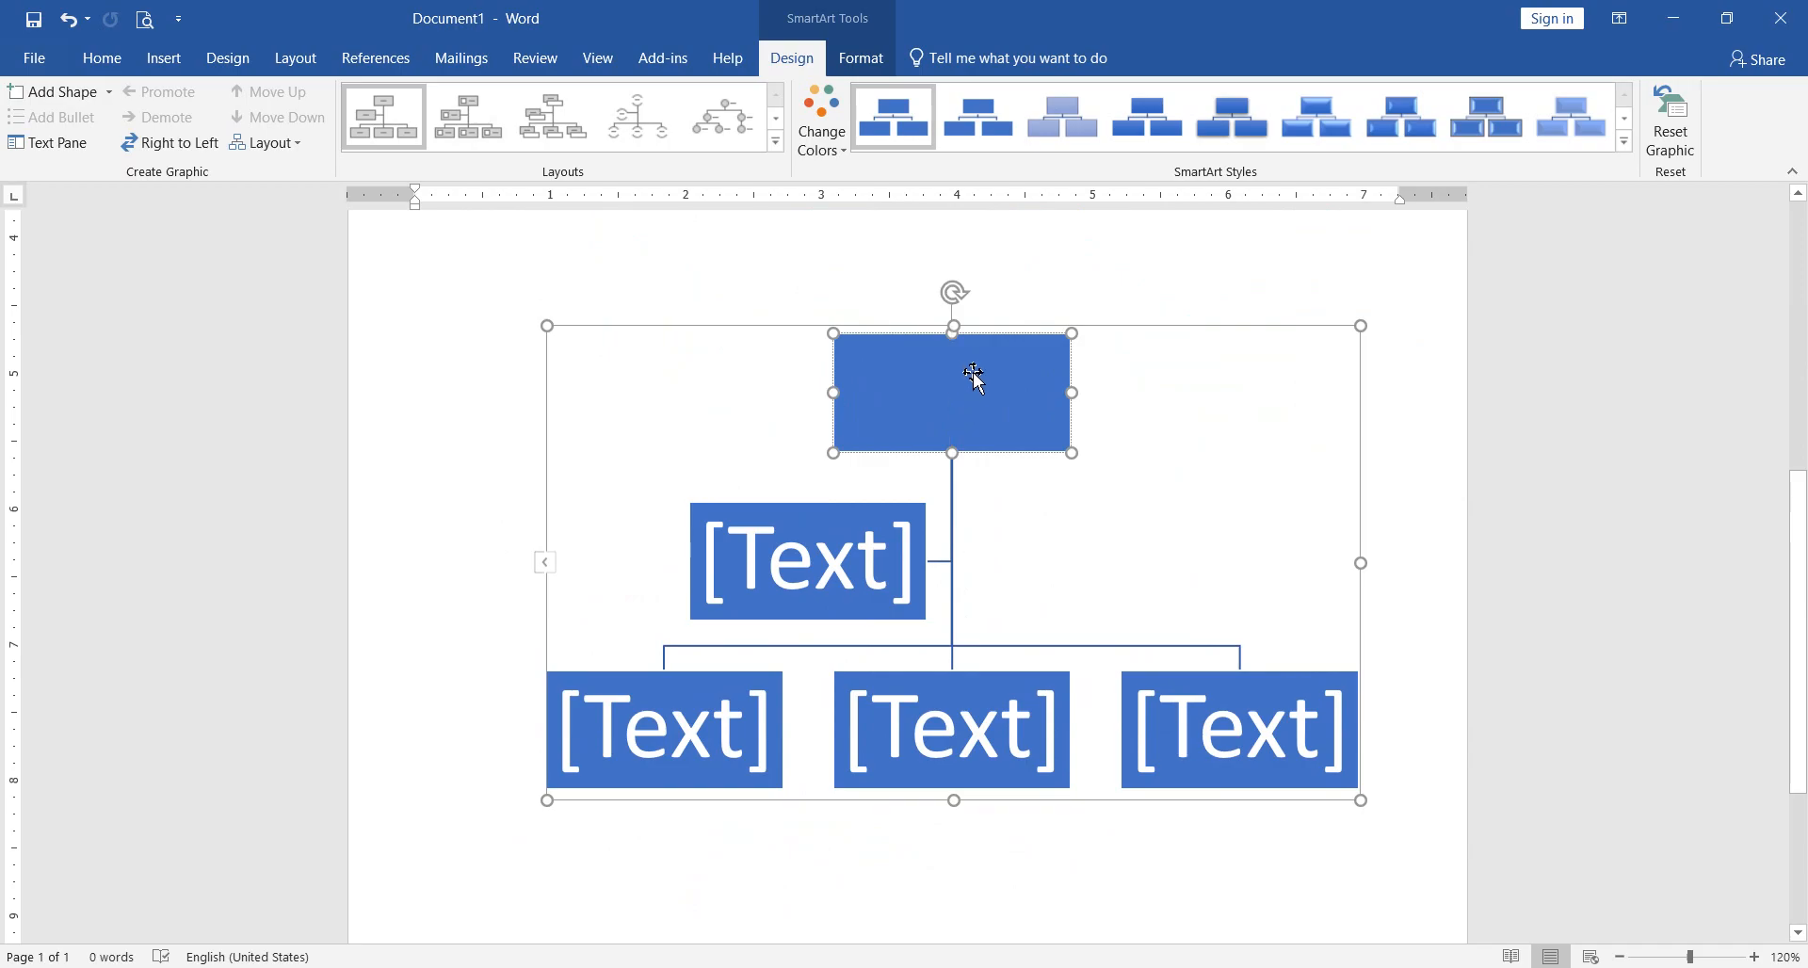
{"action": "left_click", "coordinate": [828, 554]}
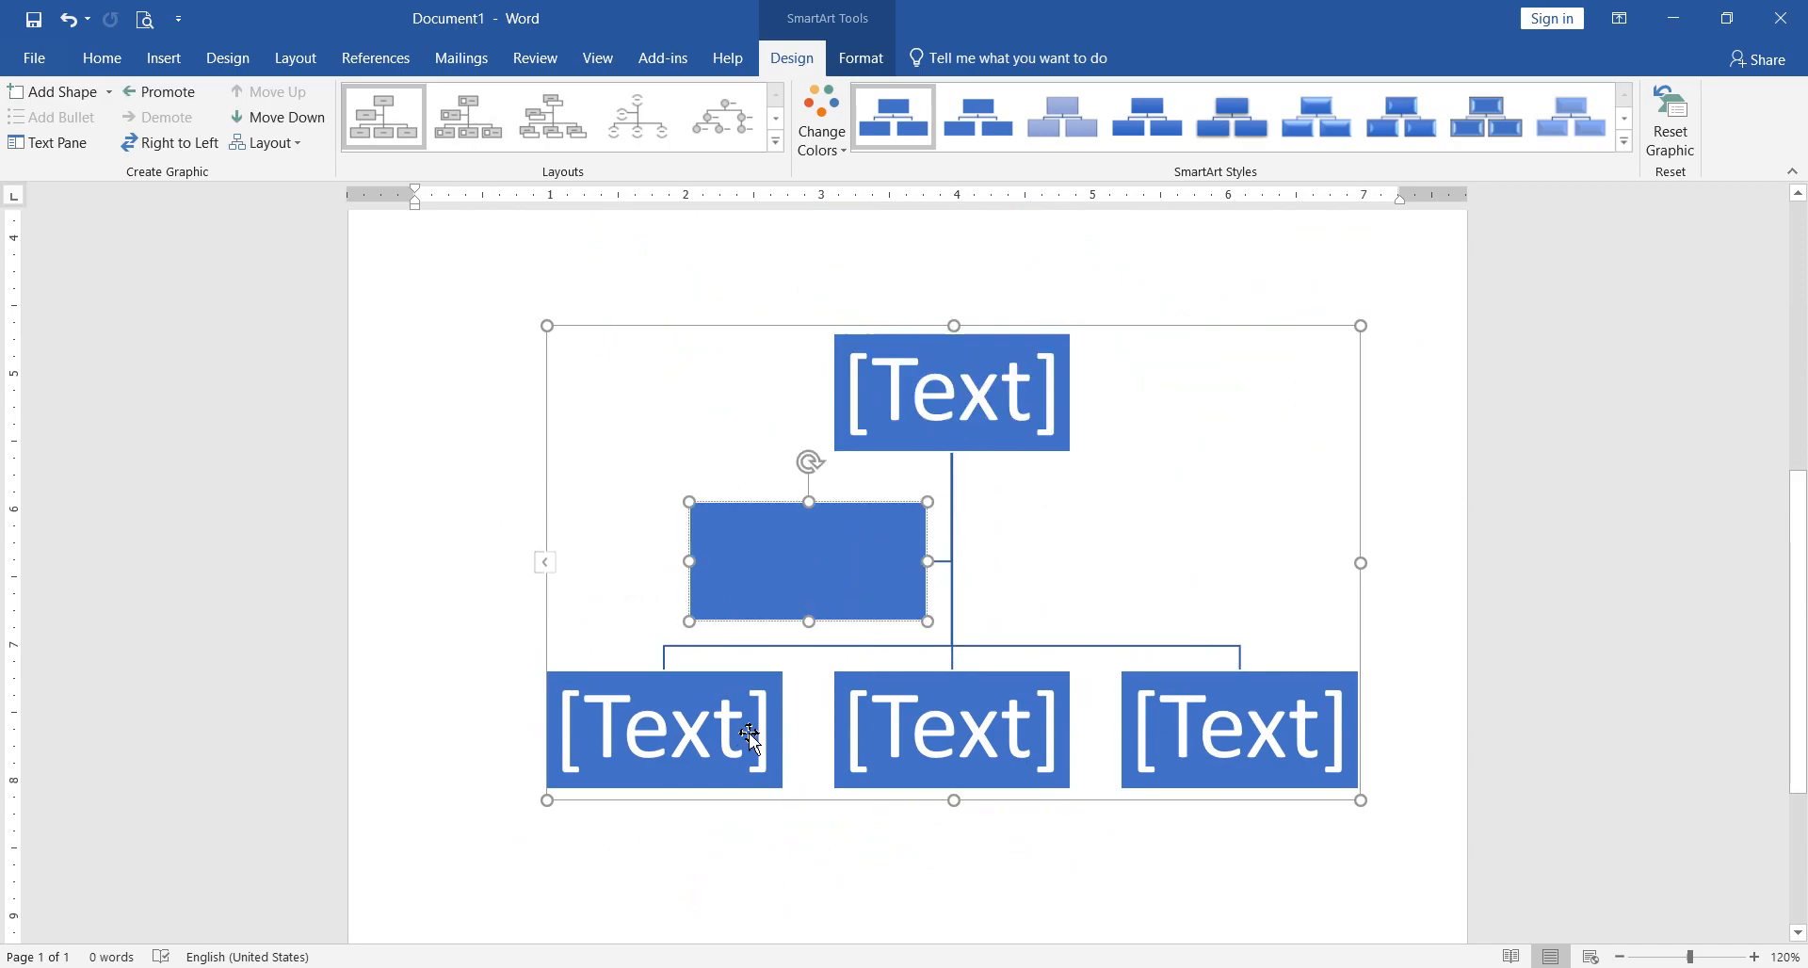
{"action": "key", "text": "Tab"}
{"action": "key", "text": "Tab"}
{"action": "key", "text": "Tab"}
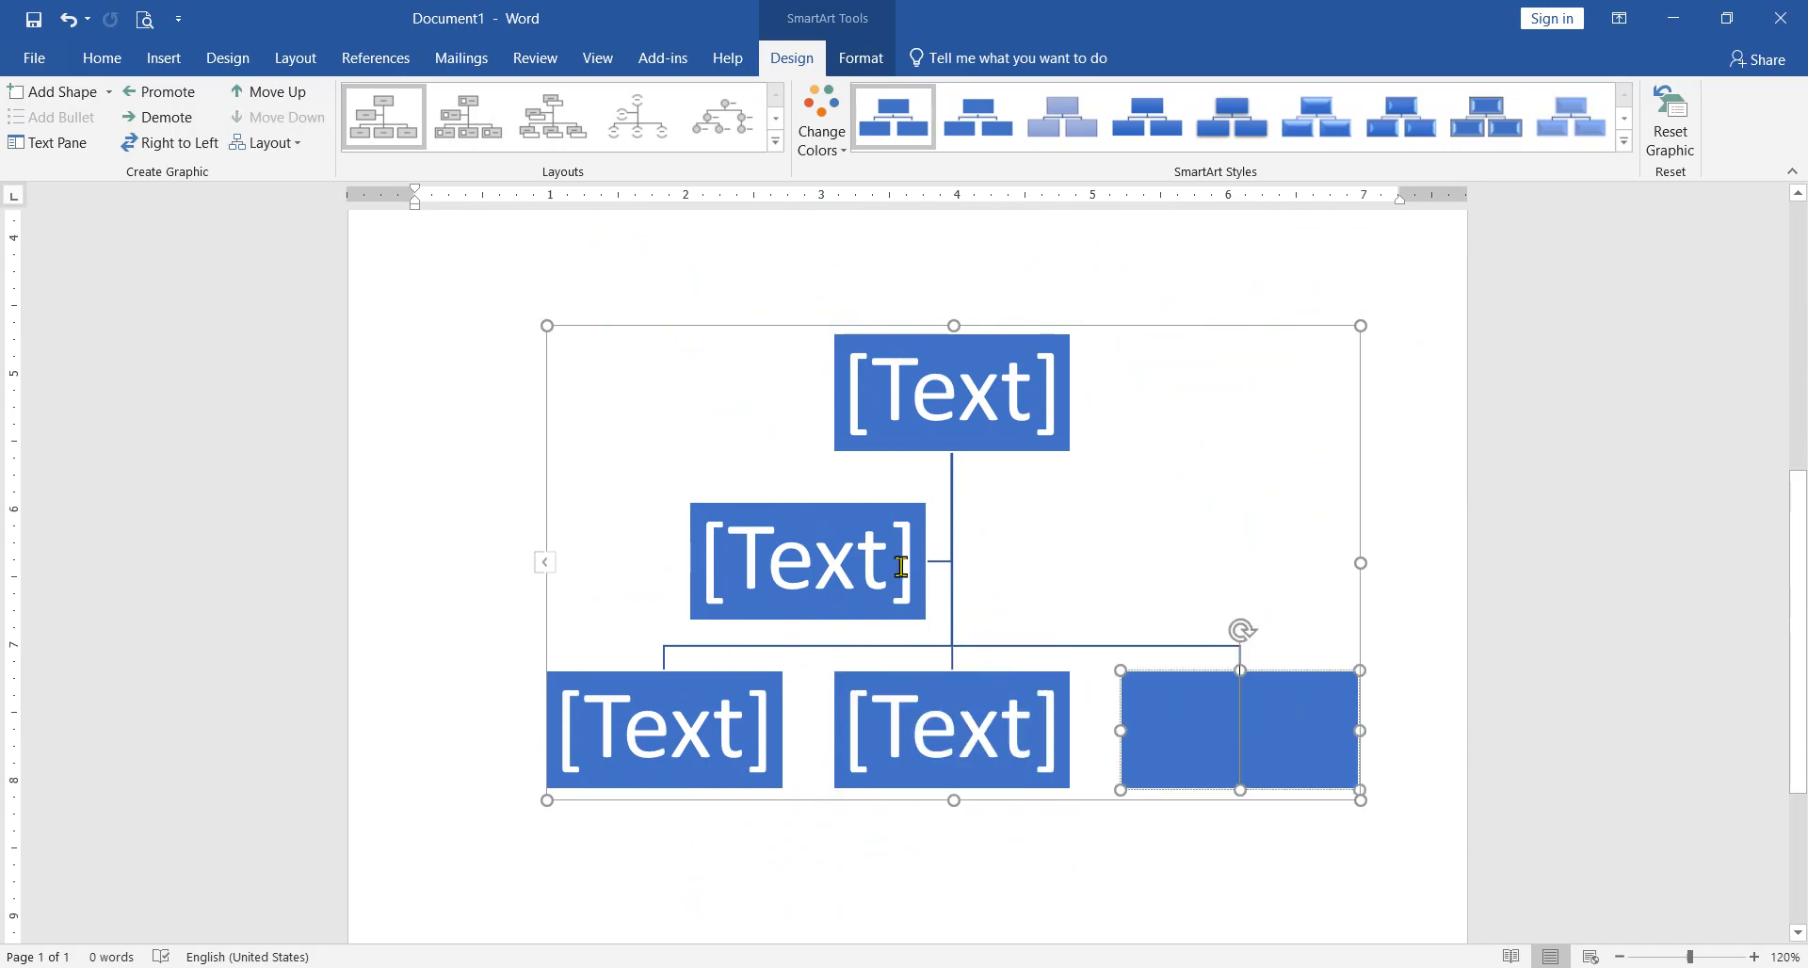
{"action": "left_click", "coordinate": [891, 569]}
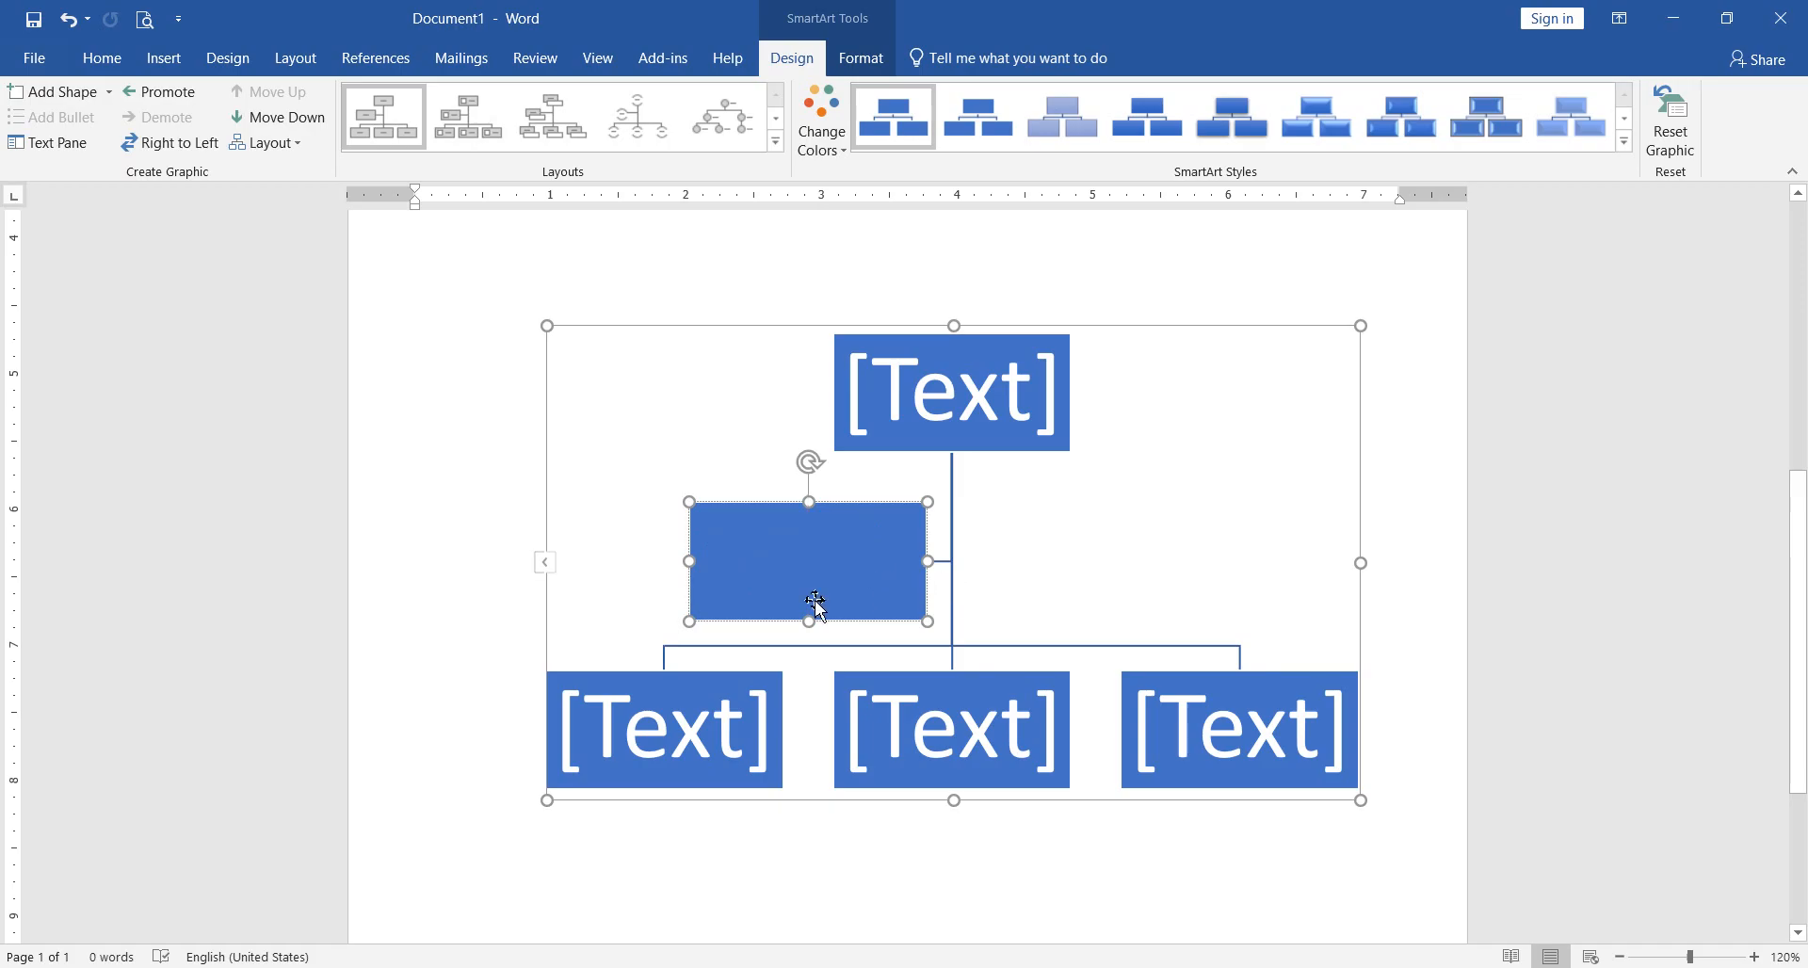
Step: Show the organization chart's text outline and enter "Software" for the top-level box
{"action": "left_click", "coordinate": [546, 563]}
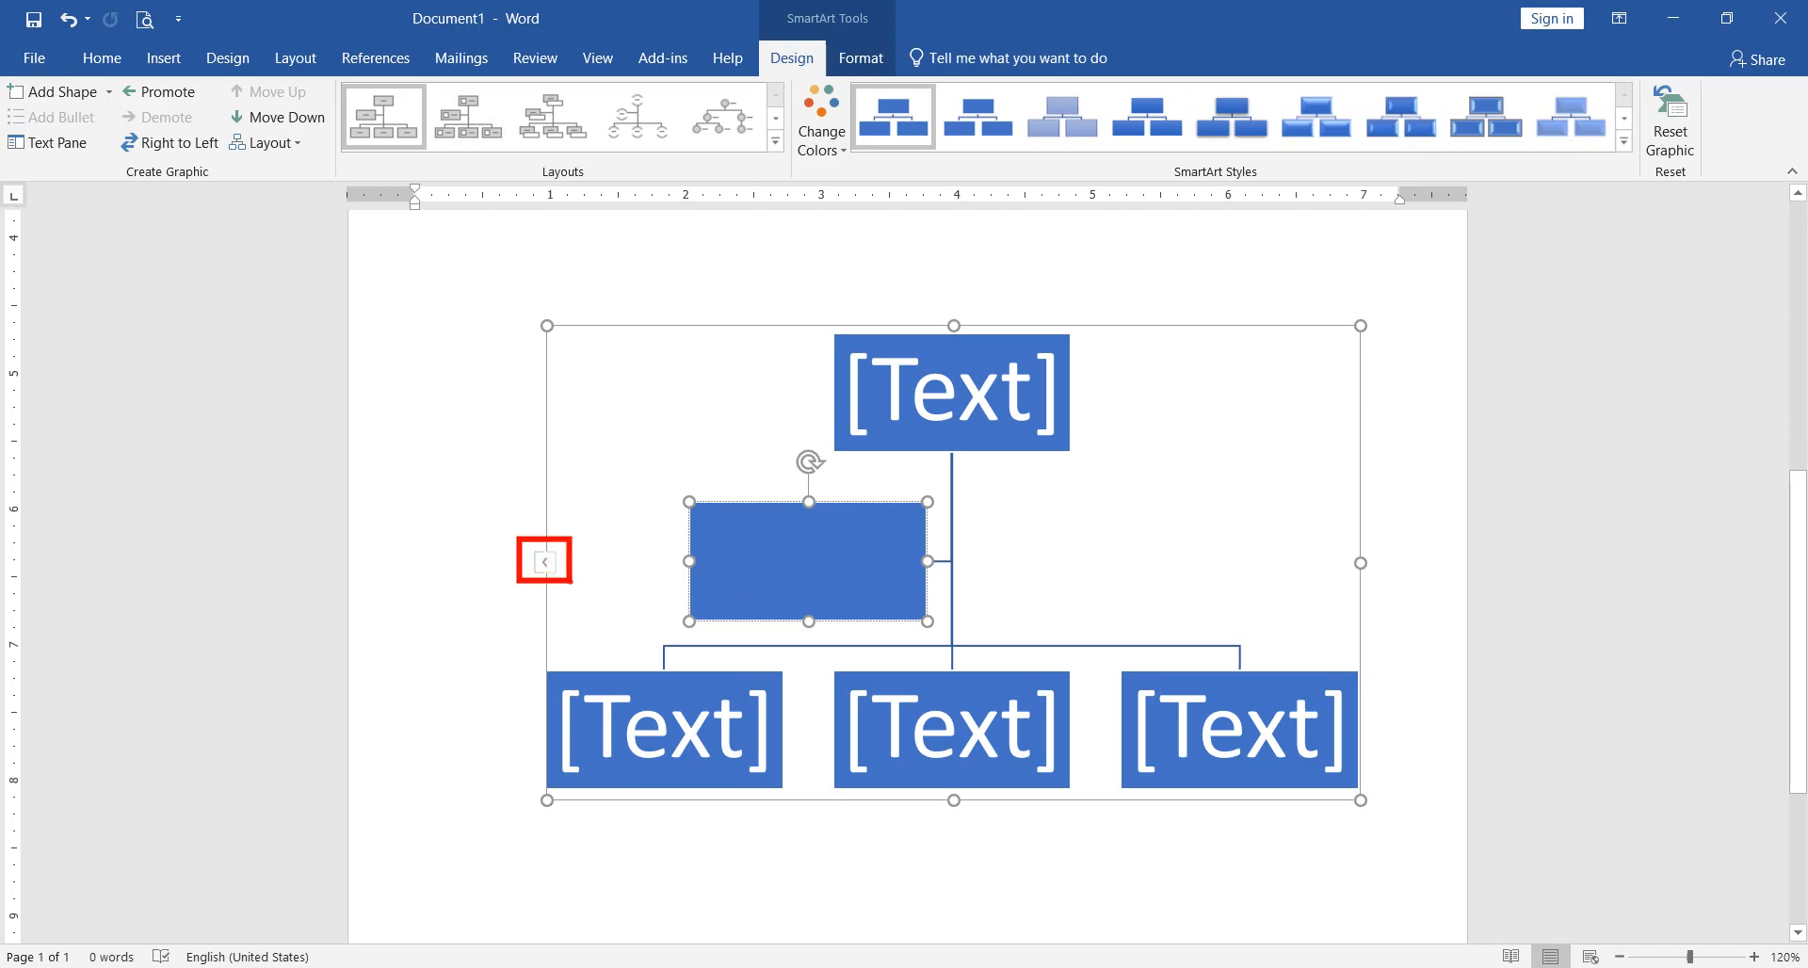
{"action": "left_click", "coordinate": [547, 565]}
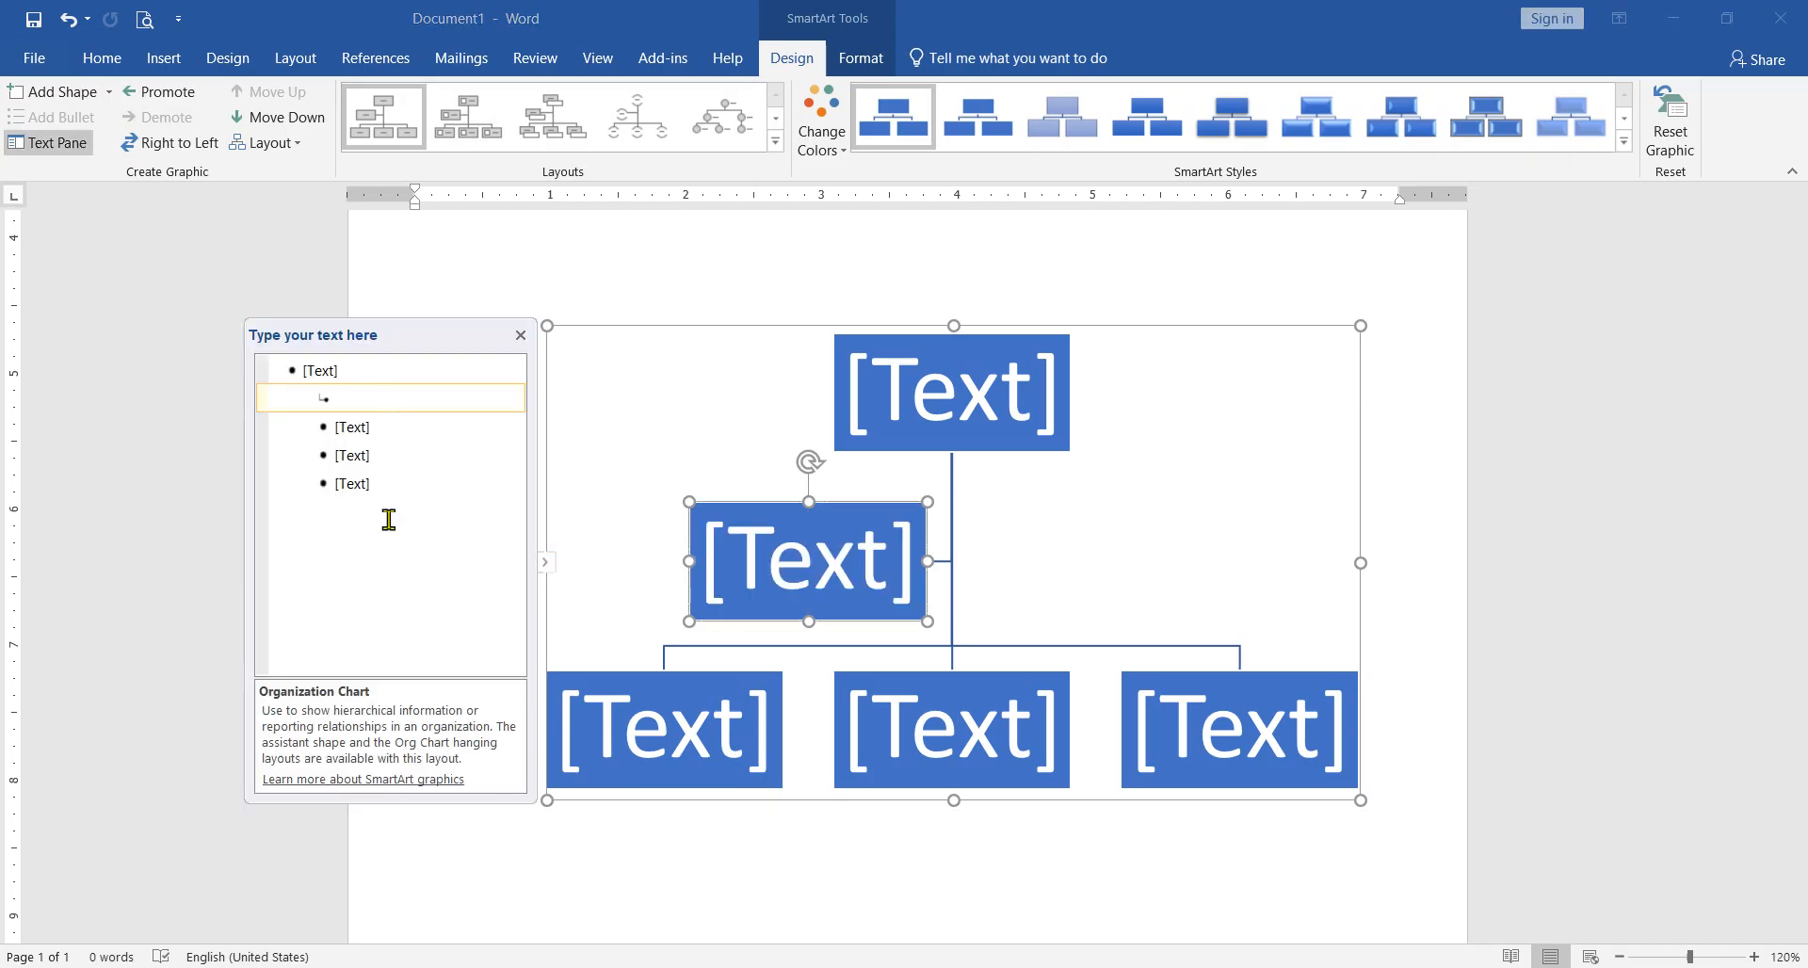
{"action": "left_click", "coordinate": [364, 371]}
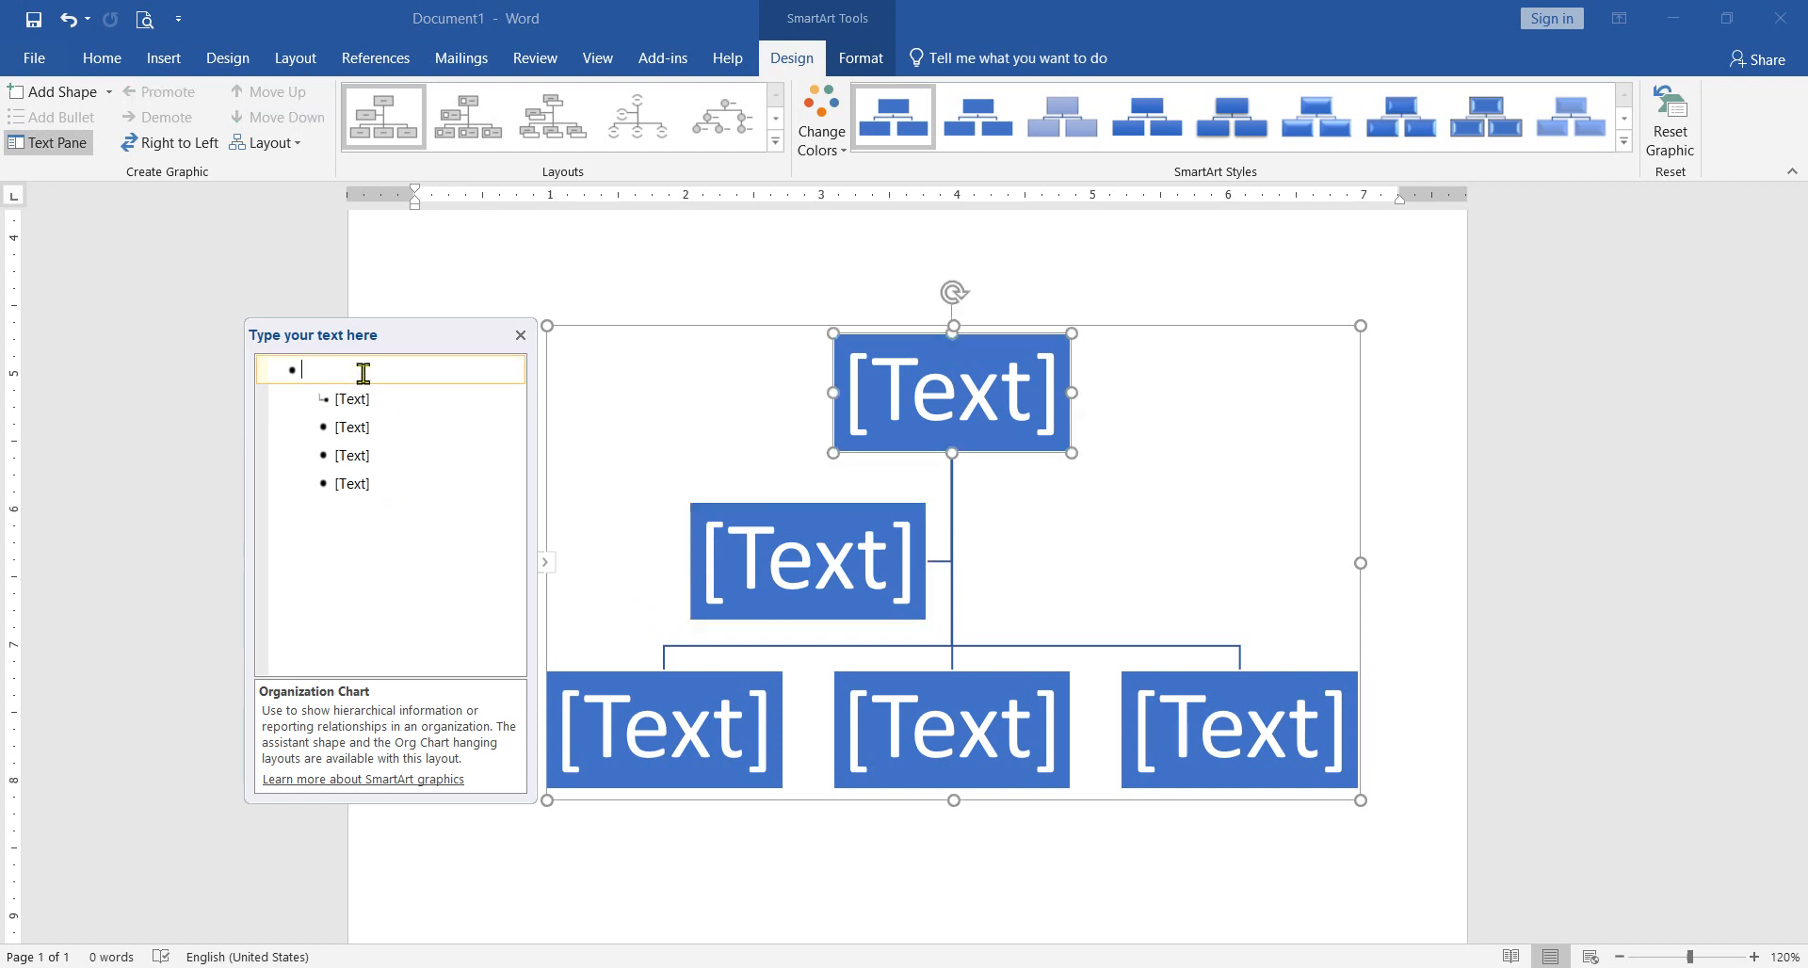
{"action": "type", "text": "Soft"}
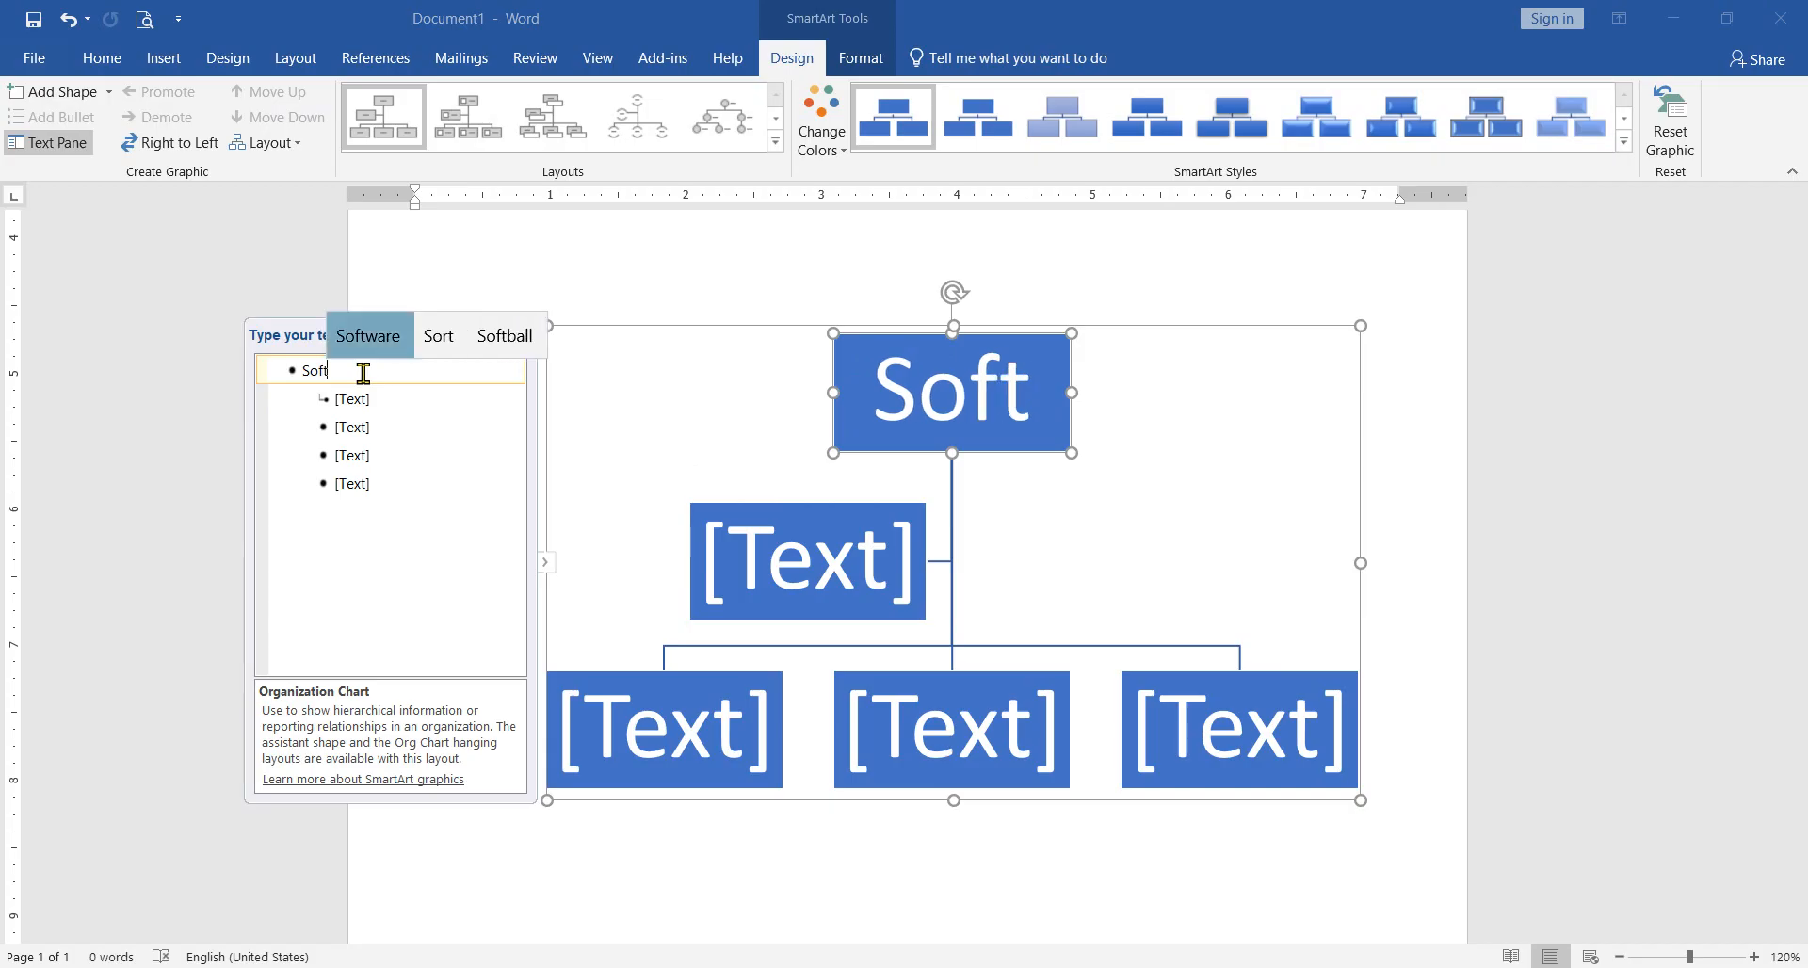
{"action": "key", "text": "Return"}
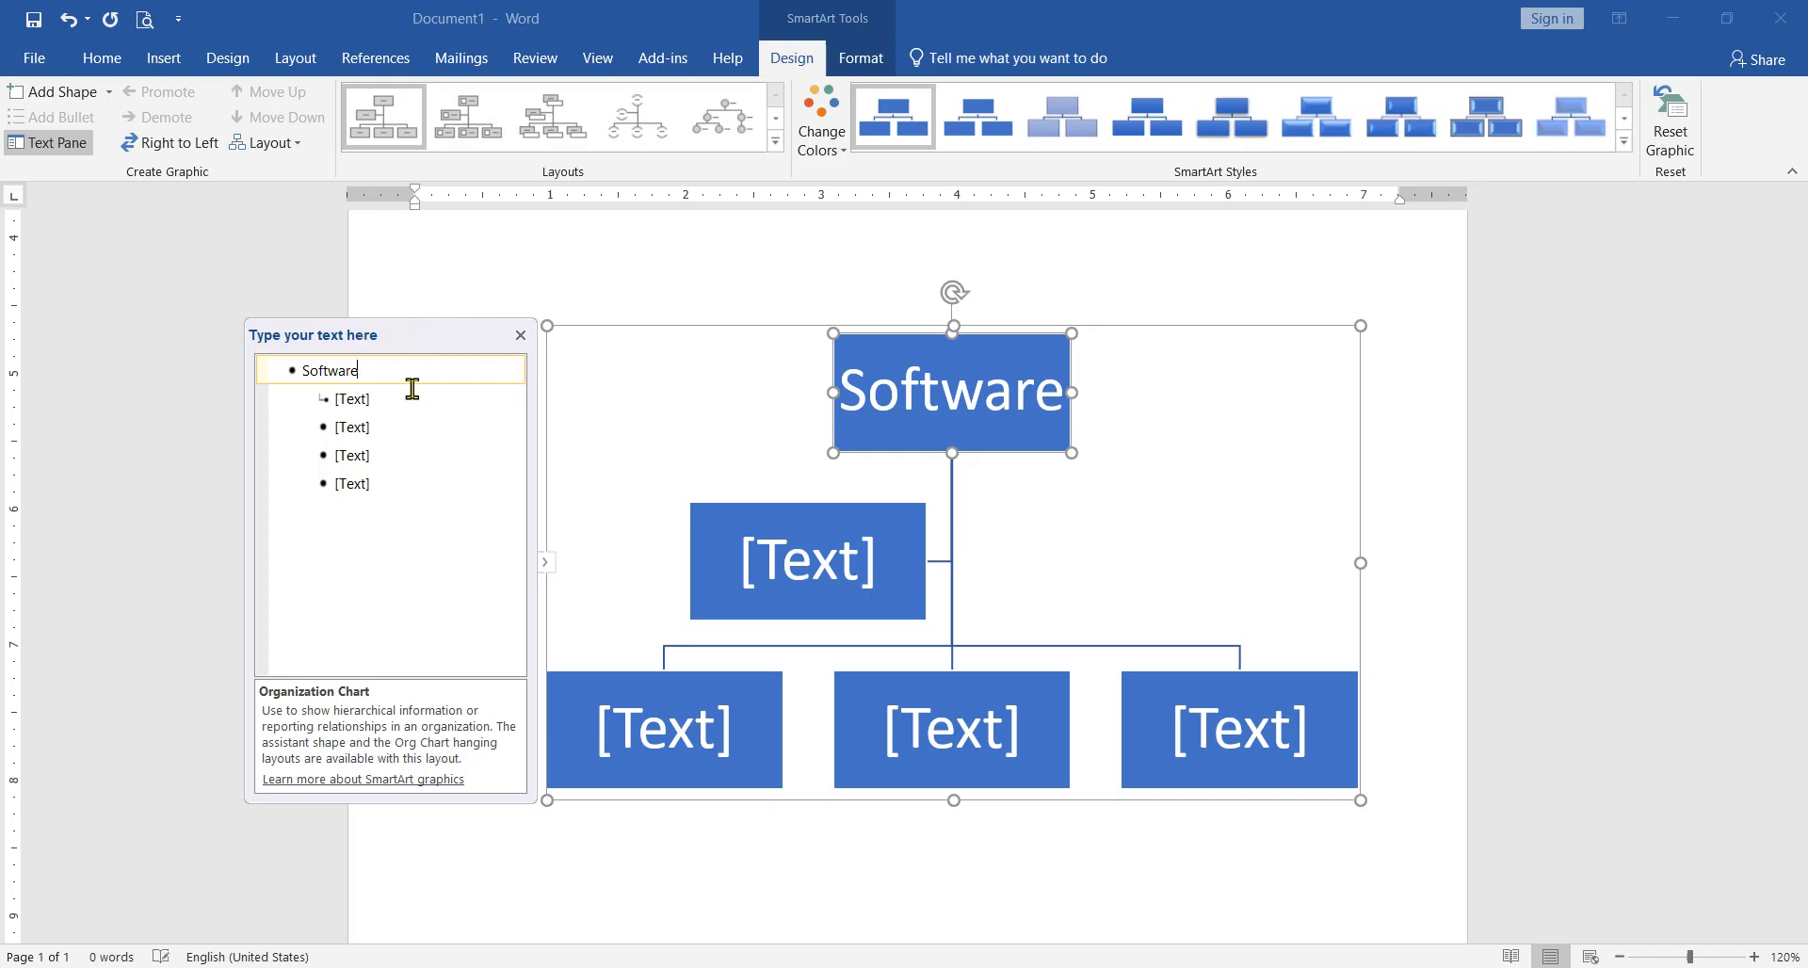
{"action": "left_click", "coordinate": [387, 400]}
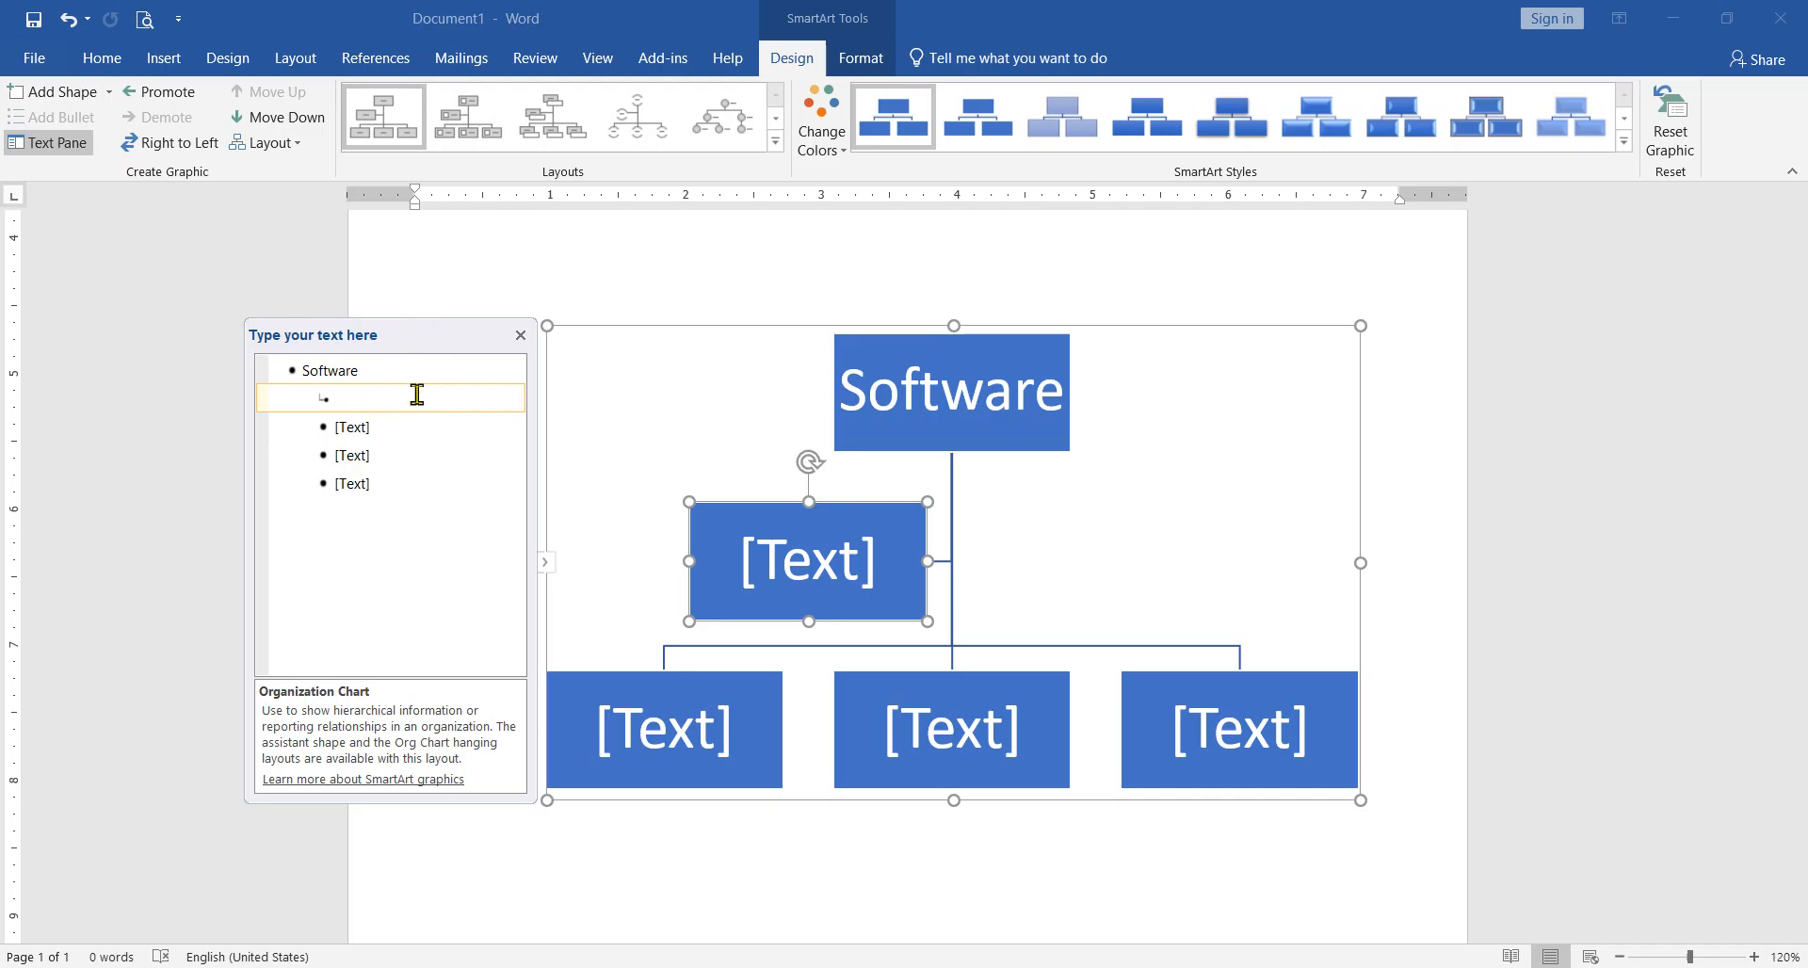
{"action": "left_click", "coordinate": [897, 561]}
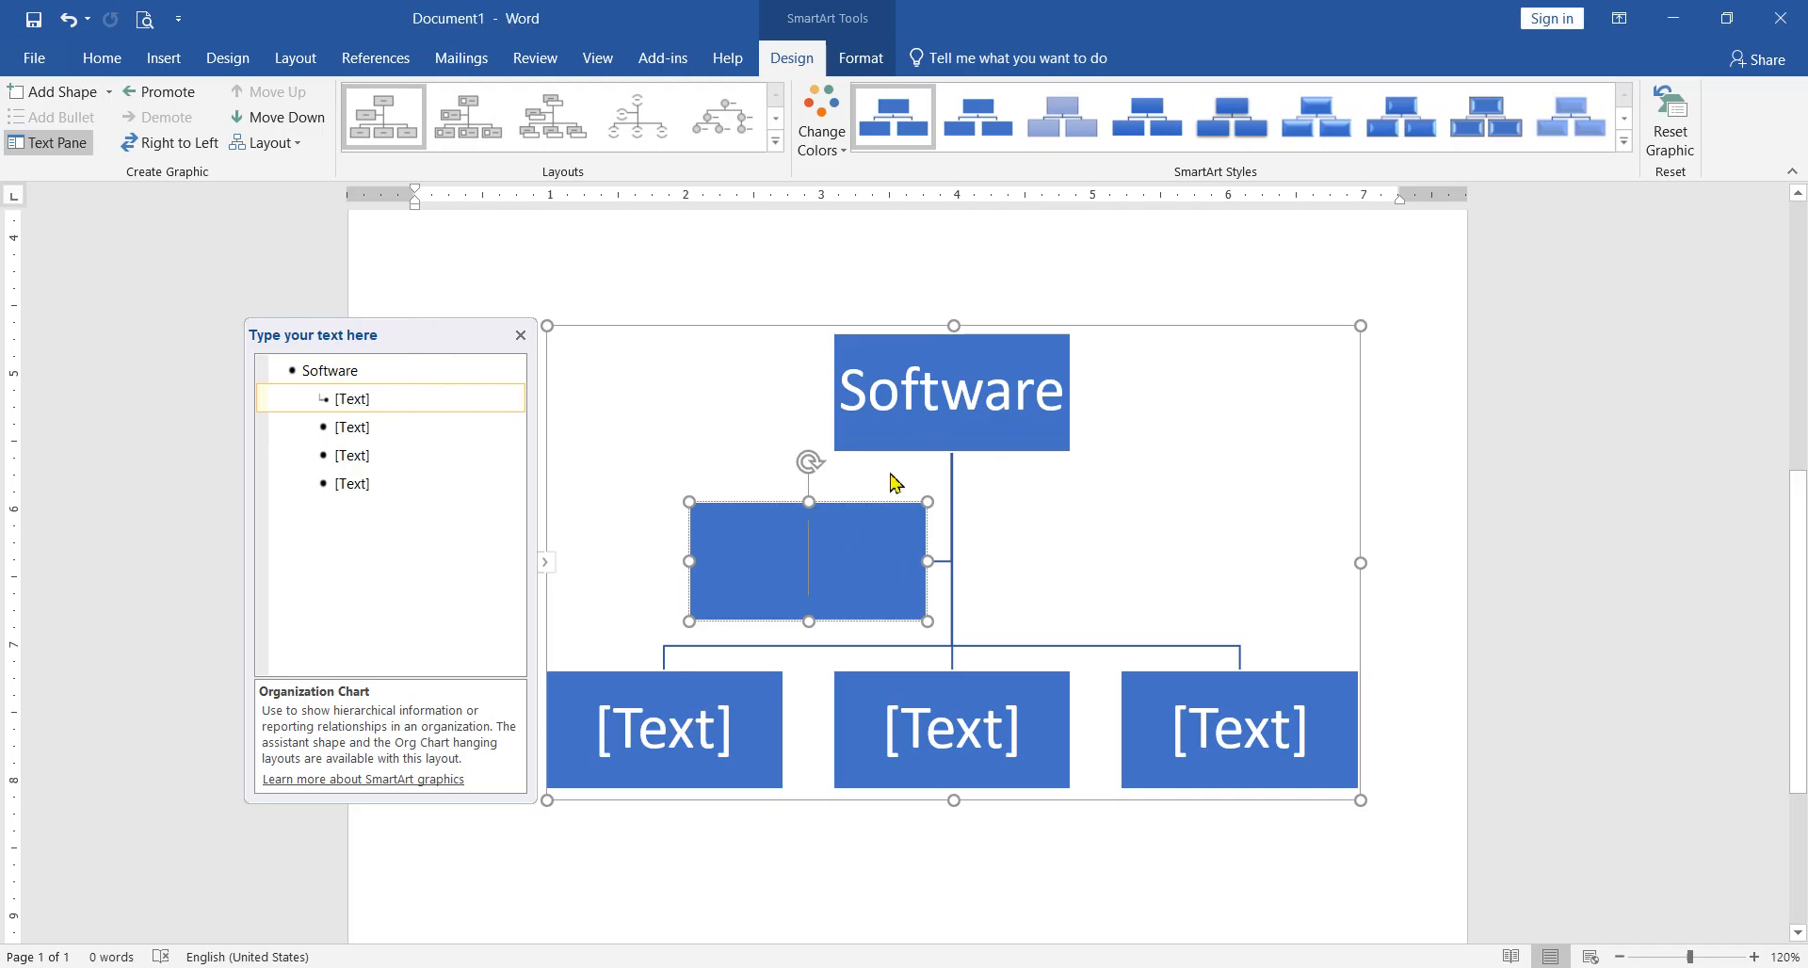
{"action": "left_click", "coordinate": [420, 401]}
{"action": "left_click", "coordinate": [885, 561]}
Step: Enter "System Software" for the assistant box in the chart's text outline, using the word suggestions
{"action": "left_click", "coordinate": [390, 396]}
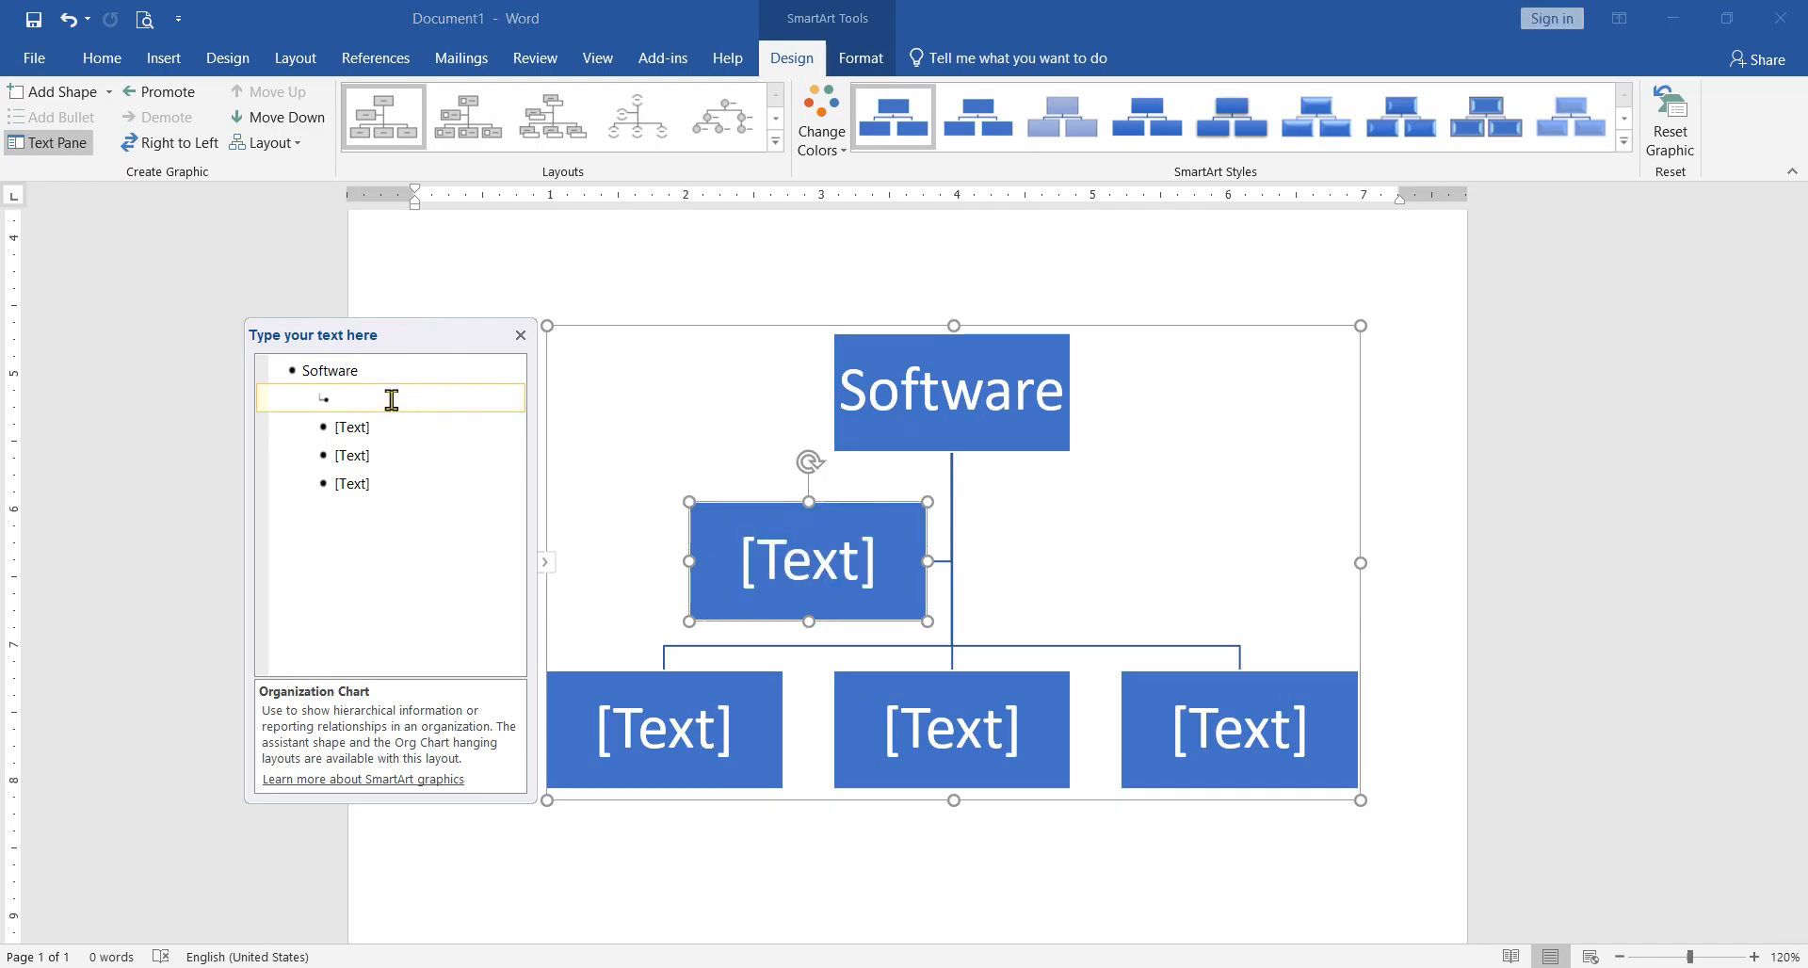
{"action": "type", "text": "Sys"}
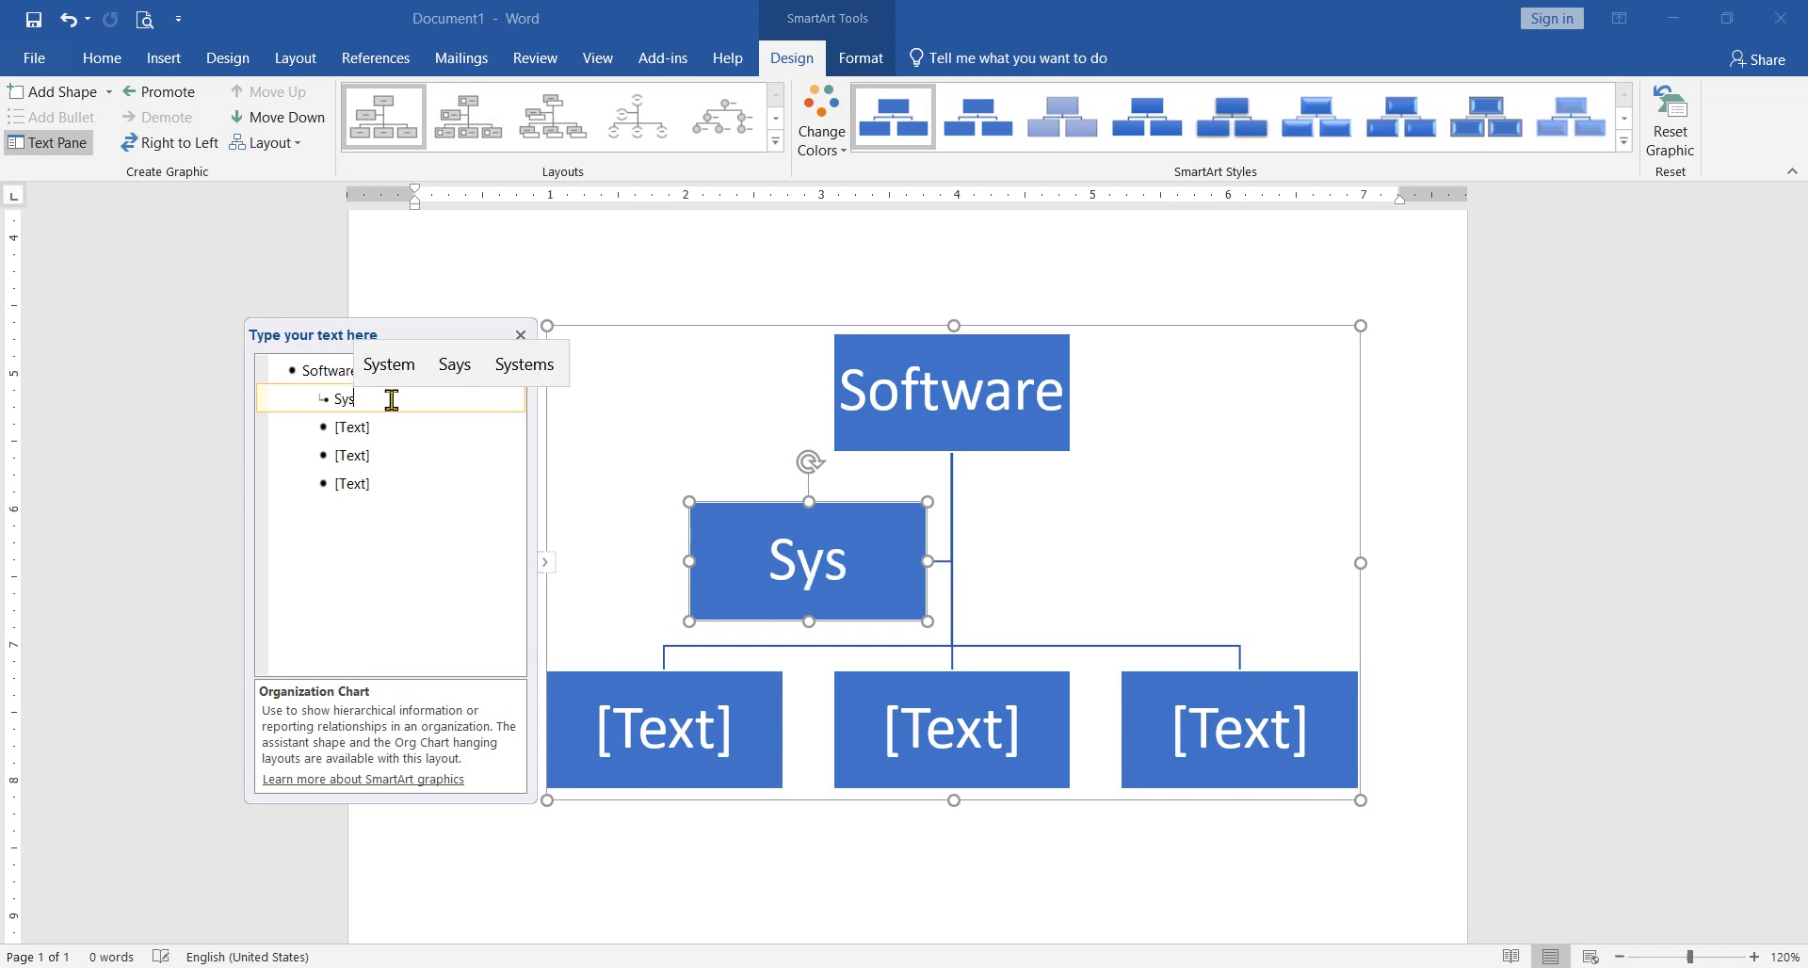
{"action": "key", "text": "Up"}
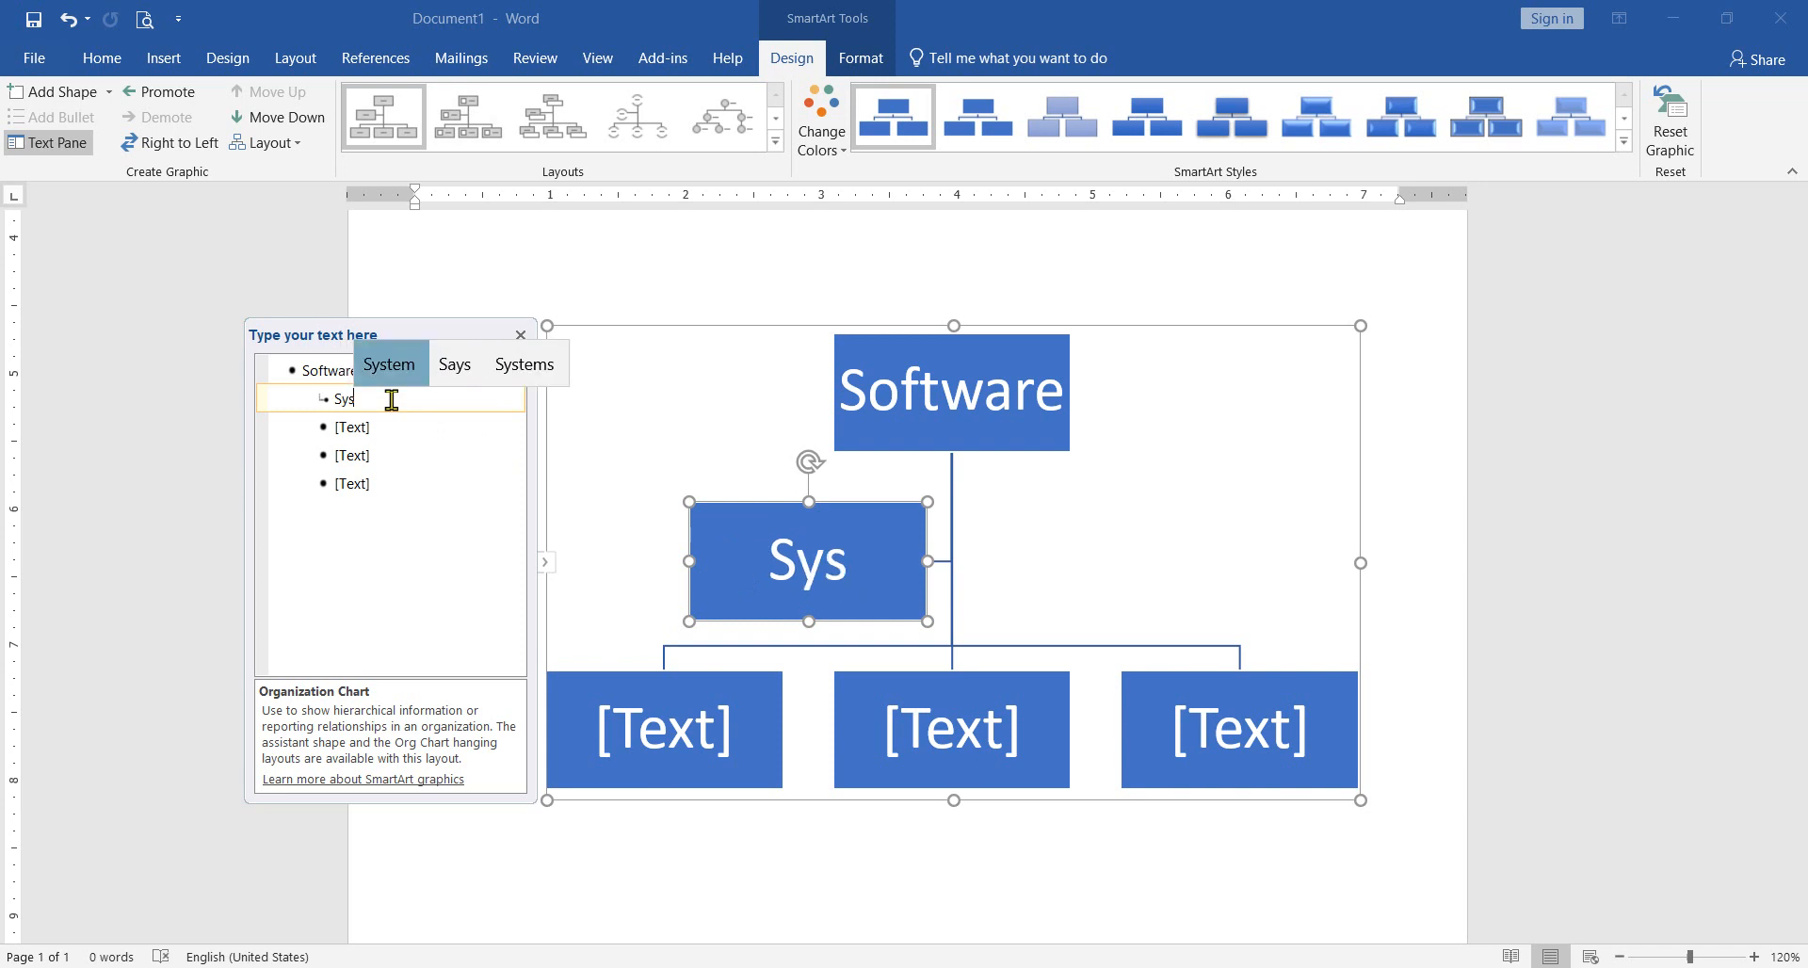
{"action": "key", "text": "Return"}
{"action": "type", "text": "Sofw"}
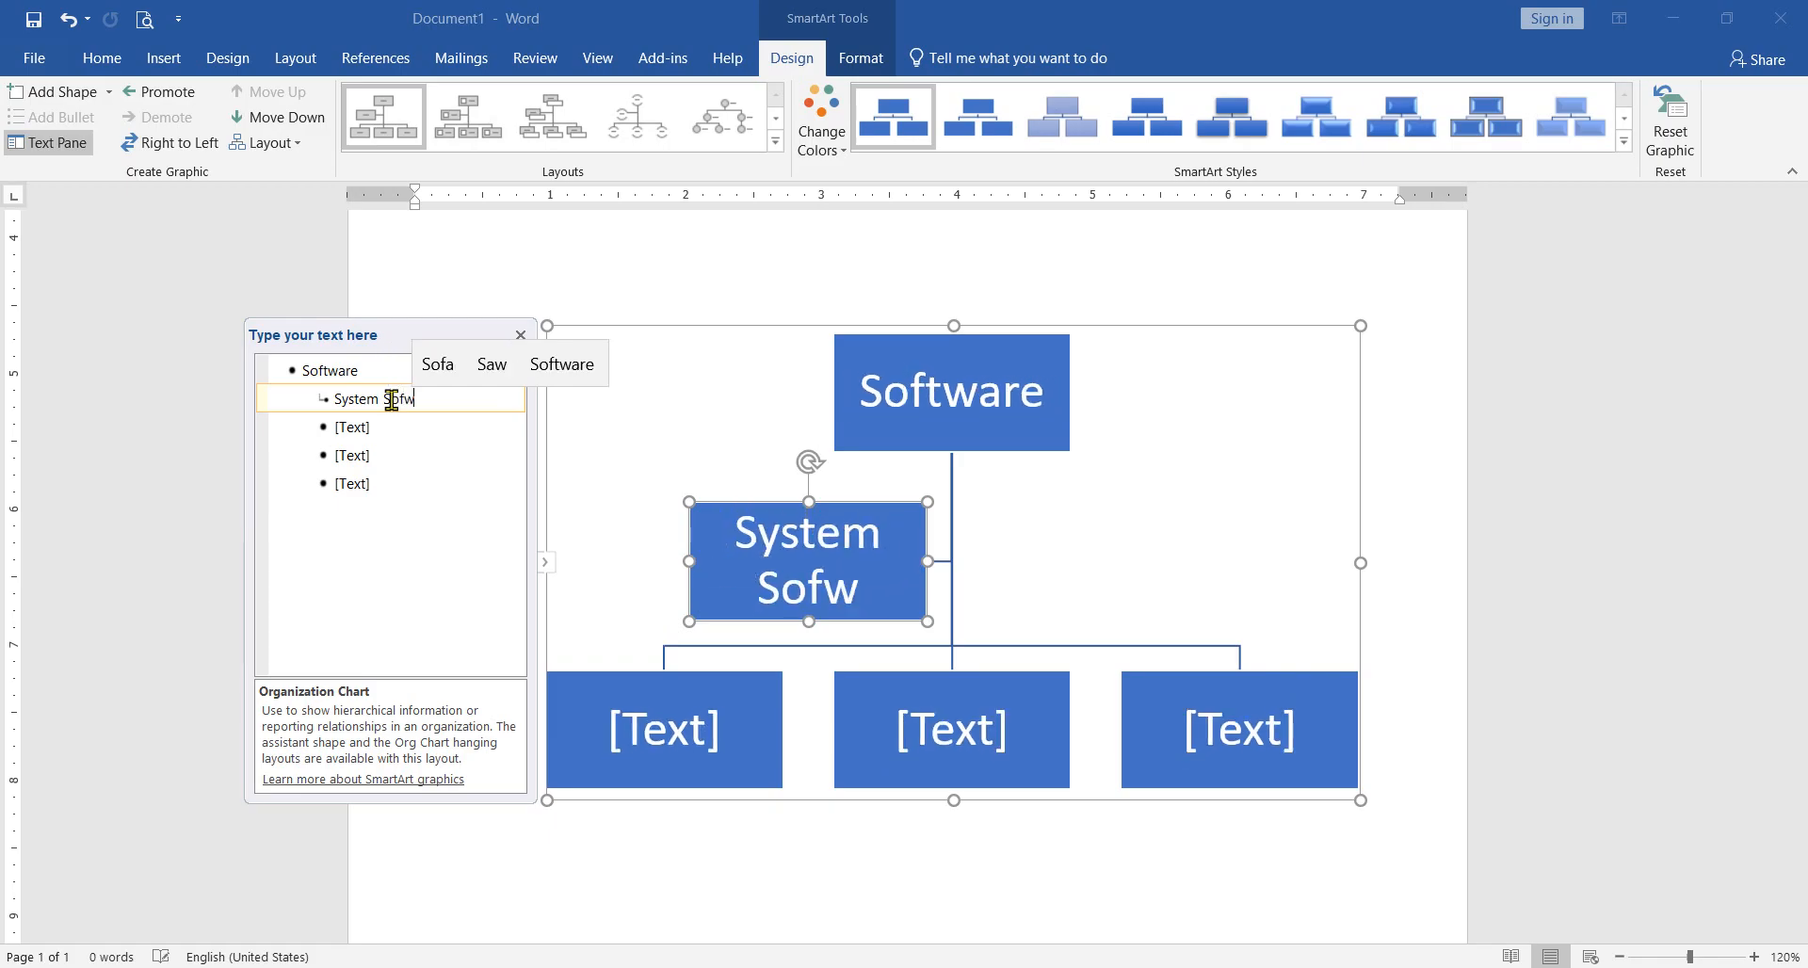
{"action": "key", "text": "Up"}
{"action": "key", "text": "Right"}
{"action": "key", "text": "Right"}
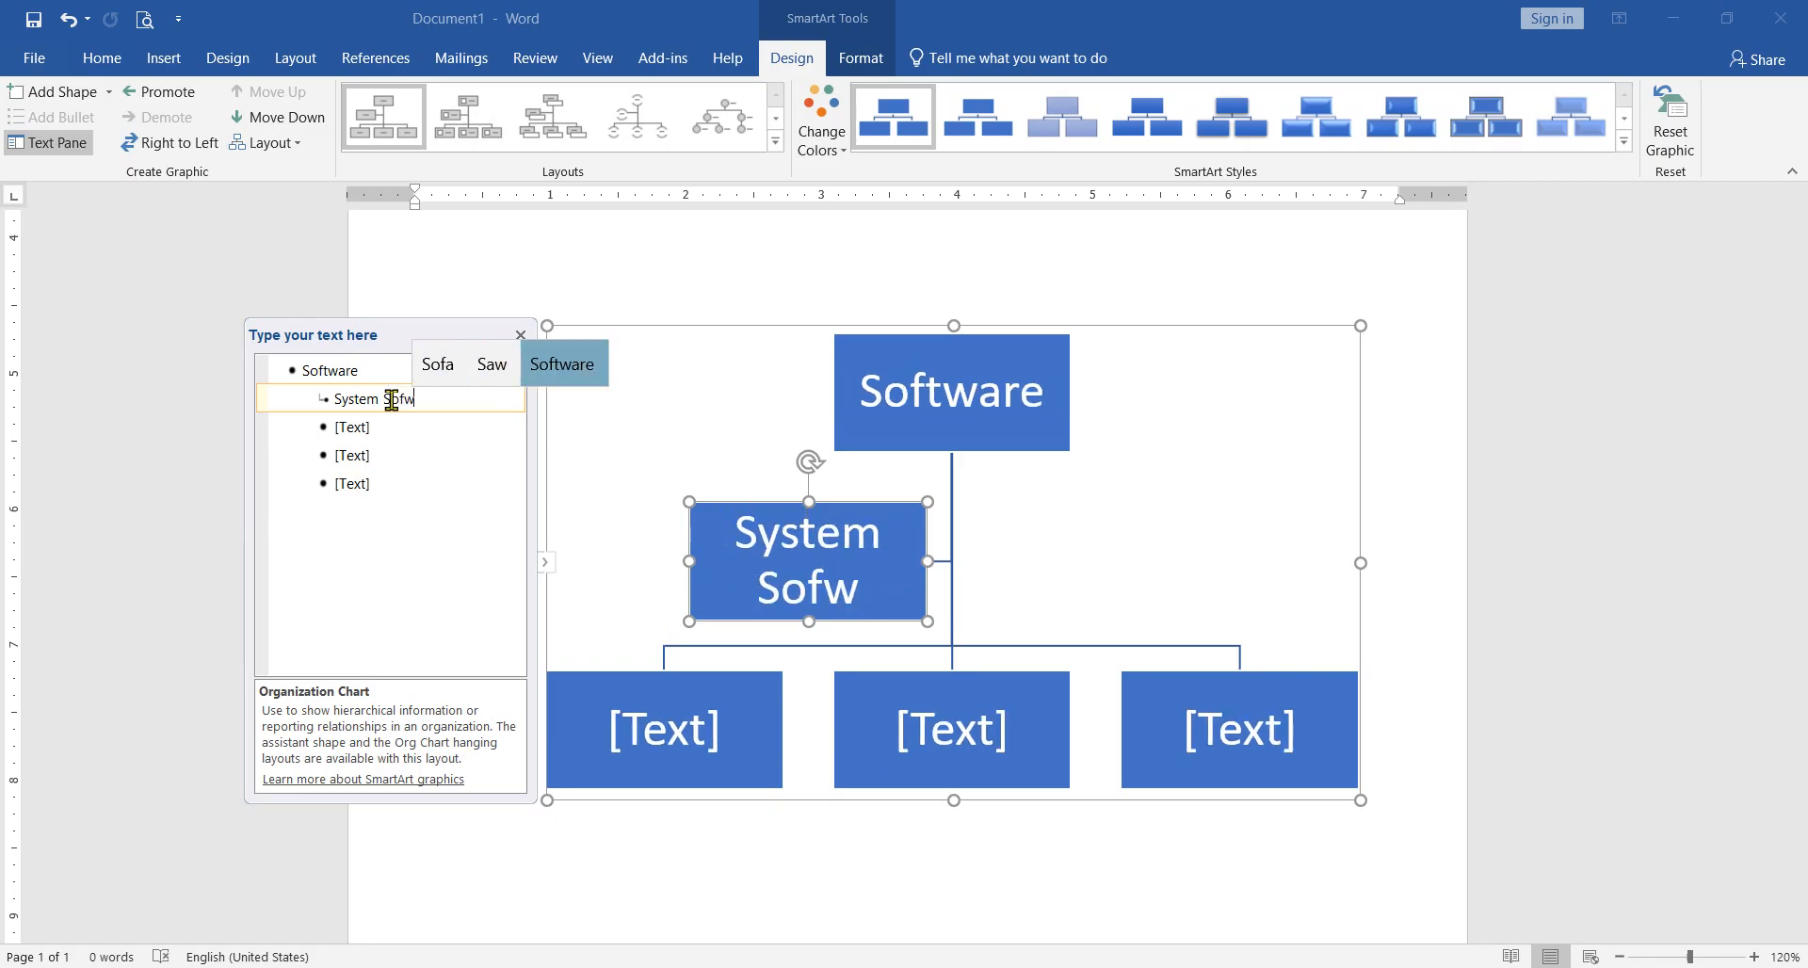
{"action": "key", "text": "Return"}
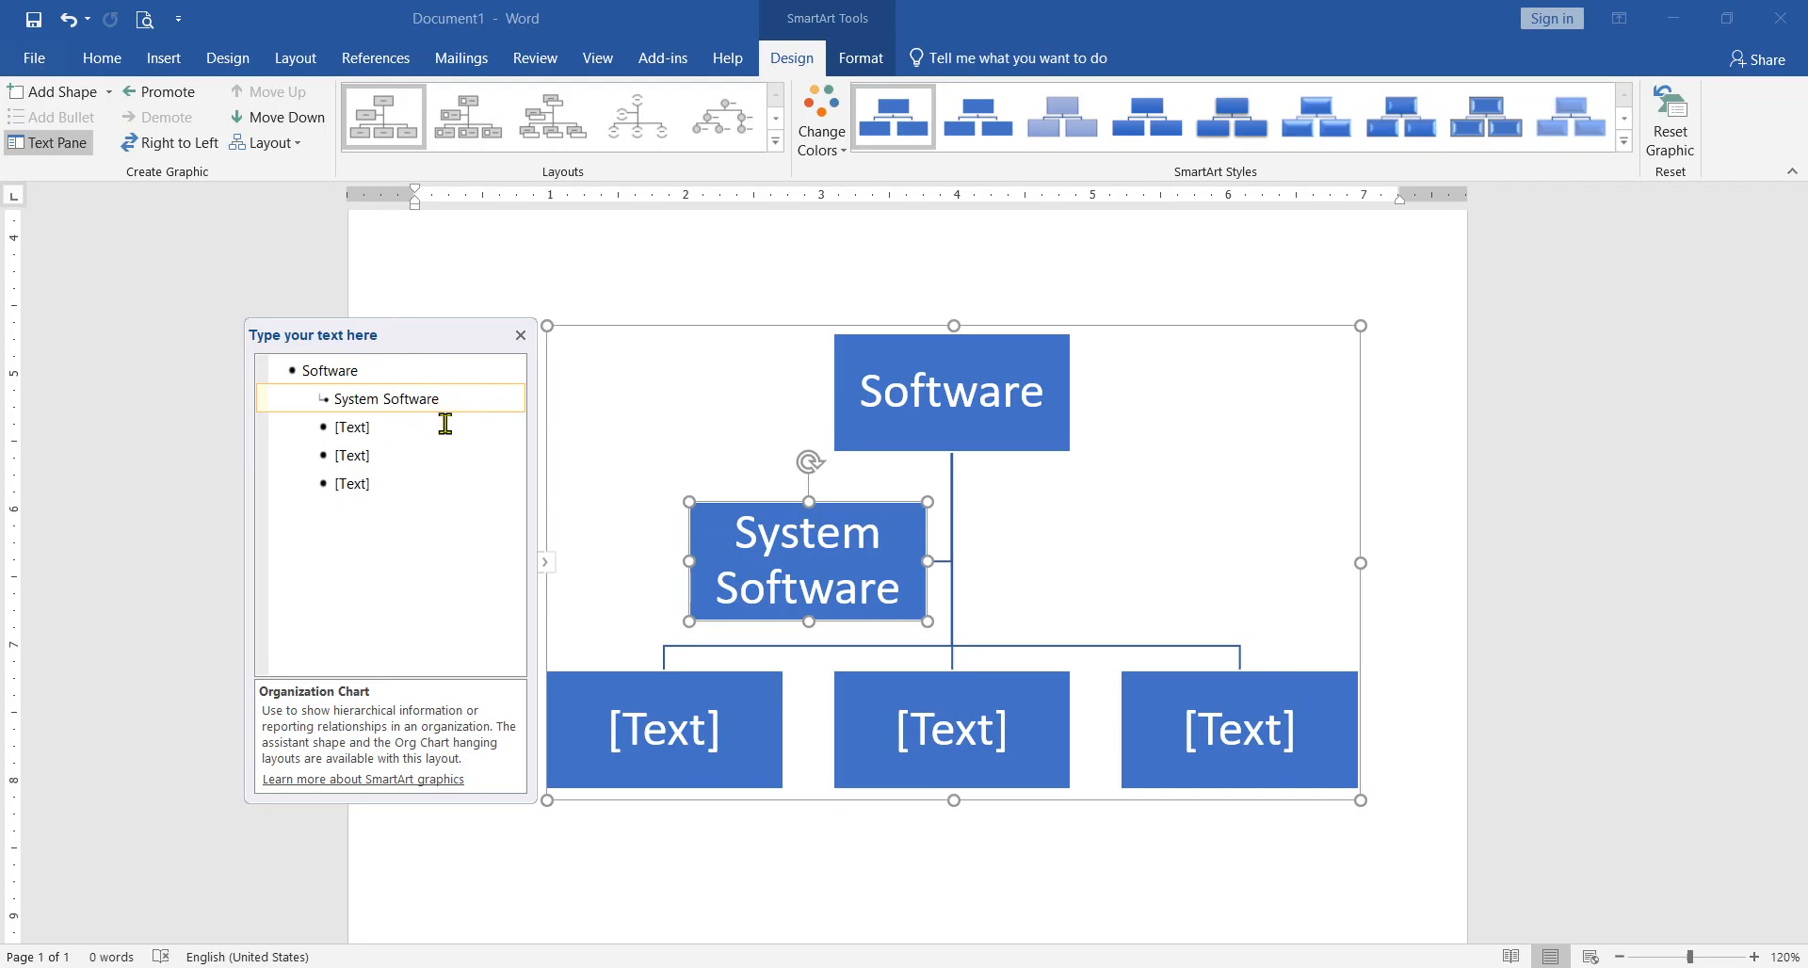
Step: Delete the three empty lowest-level entries from the chart's text outline, keeping only "Software" and "System Software"
{"action": "left_click", "coordinate": [403, 486]}
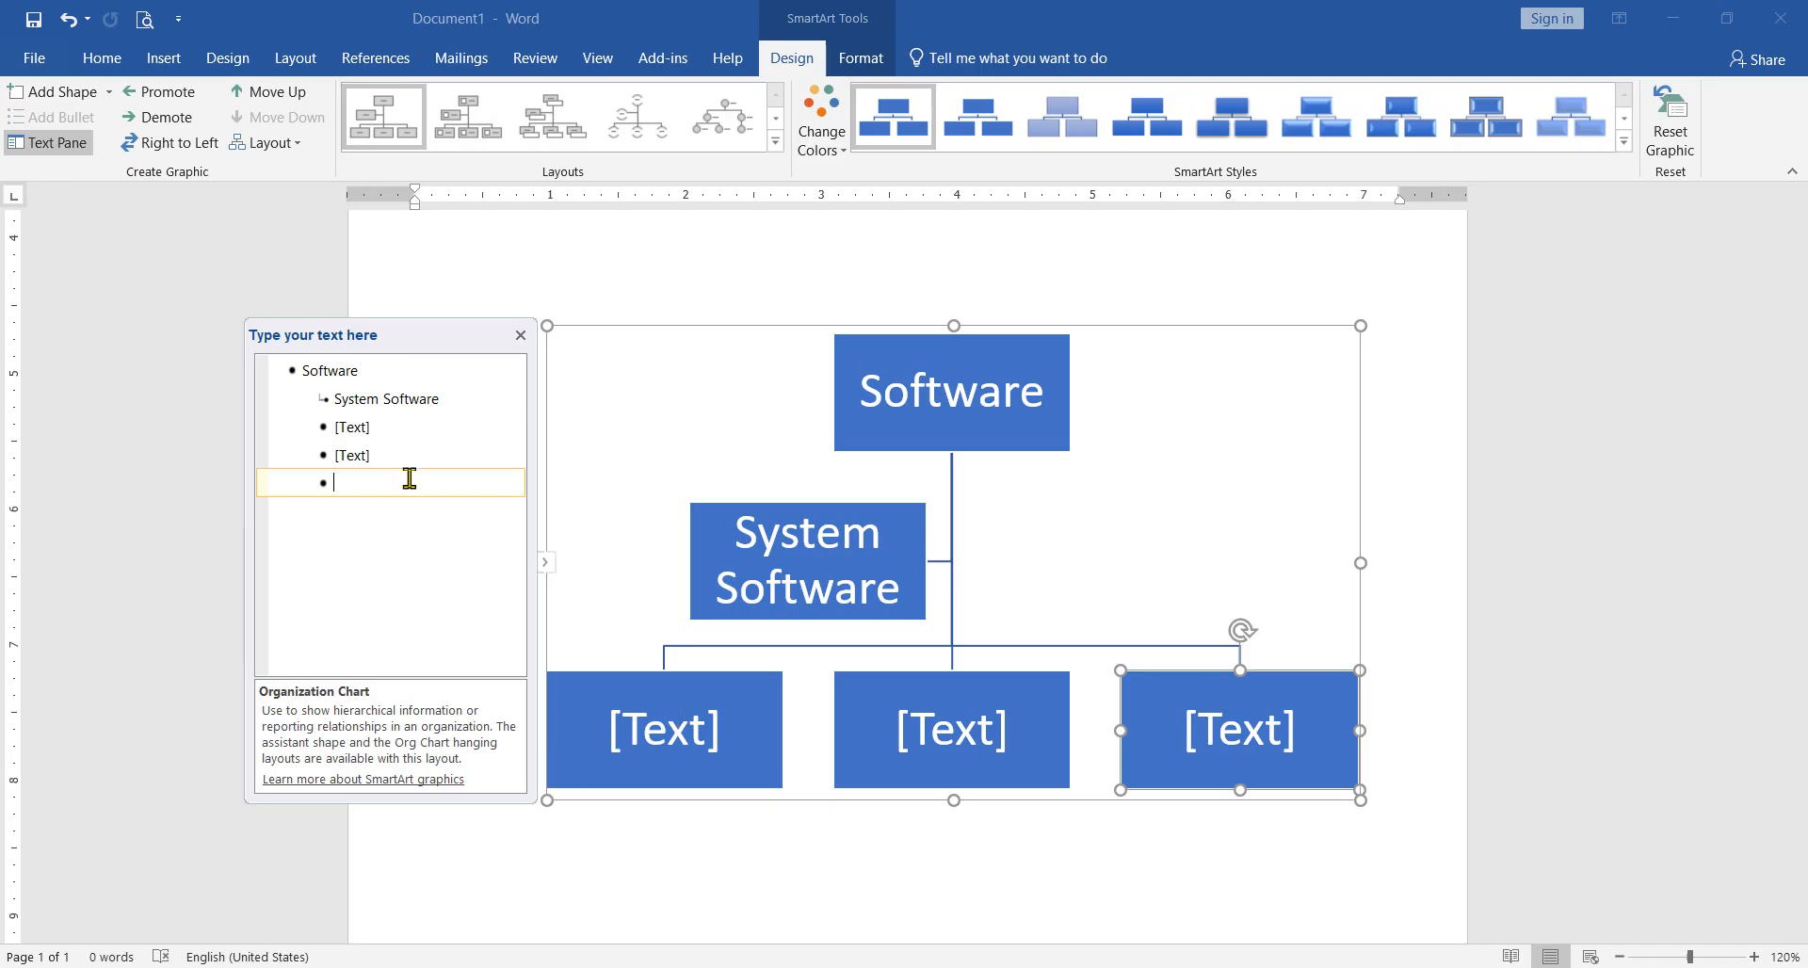
{"action": "key", "text": "BackSpace"}
{"action": "key", "text": "BackSpace"}
{"action": "key", "text": "BackSpace"}
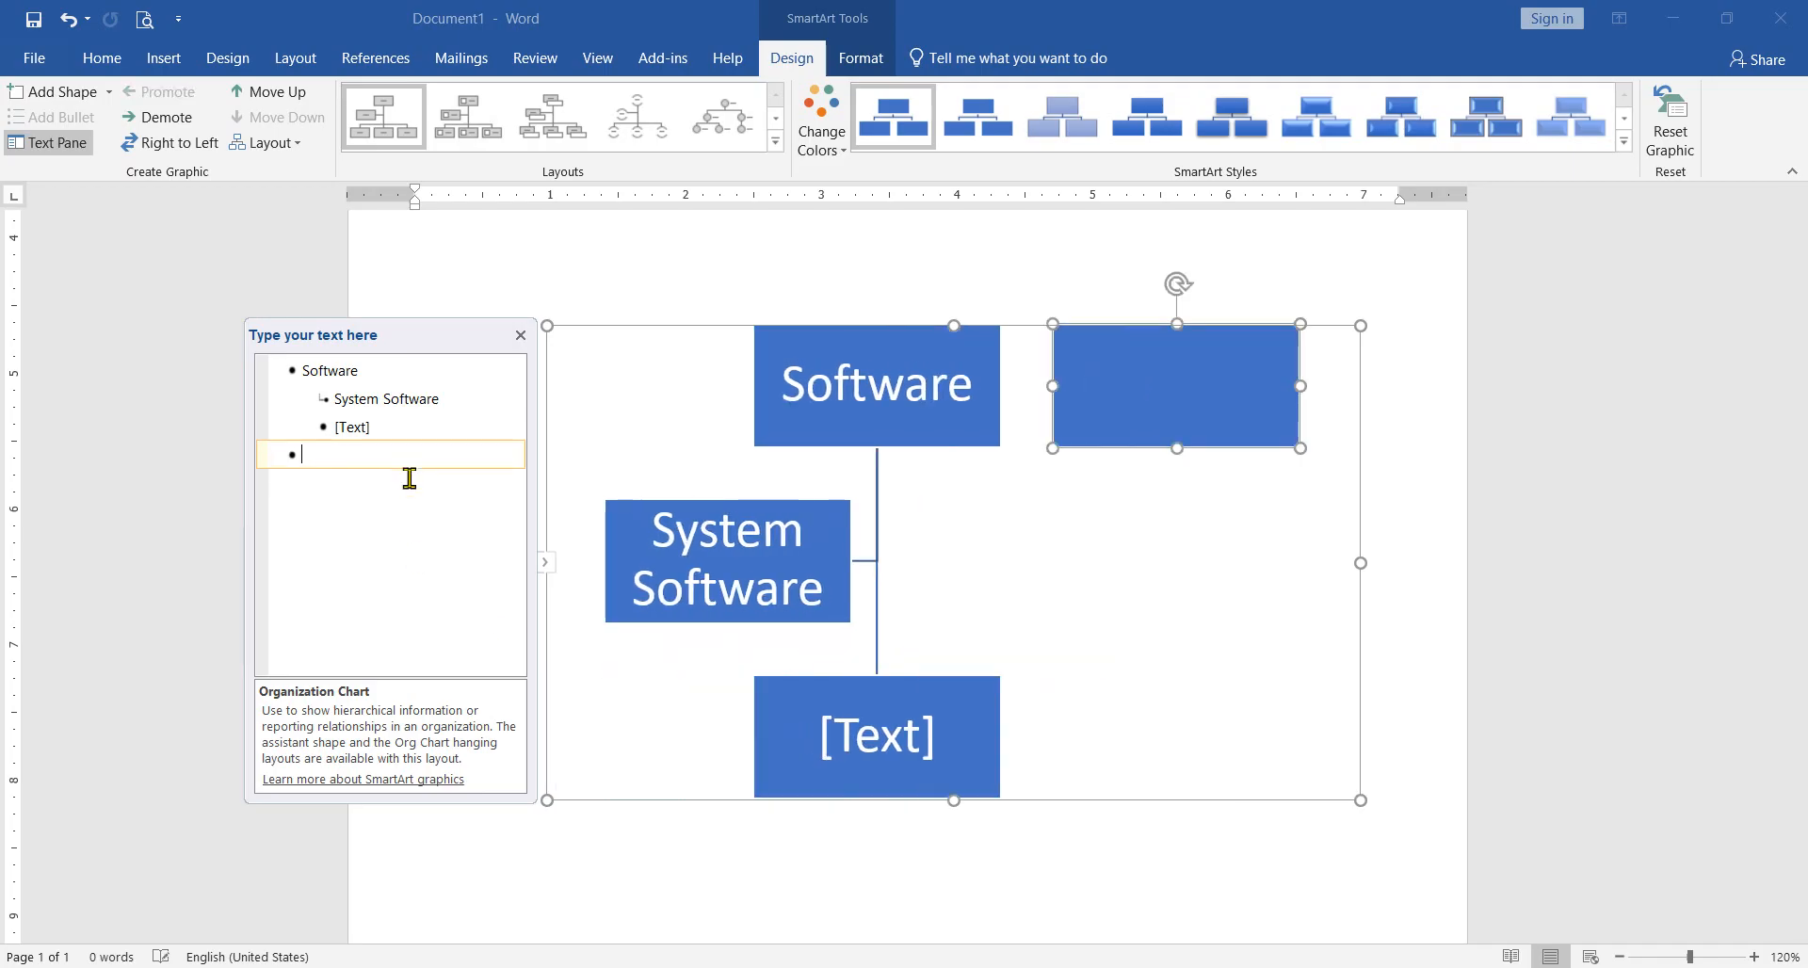
{"action": "key", "text": "BackSpace"}
{"action": "key", "text": "BackSpace"}
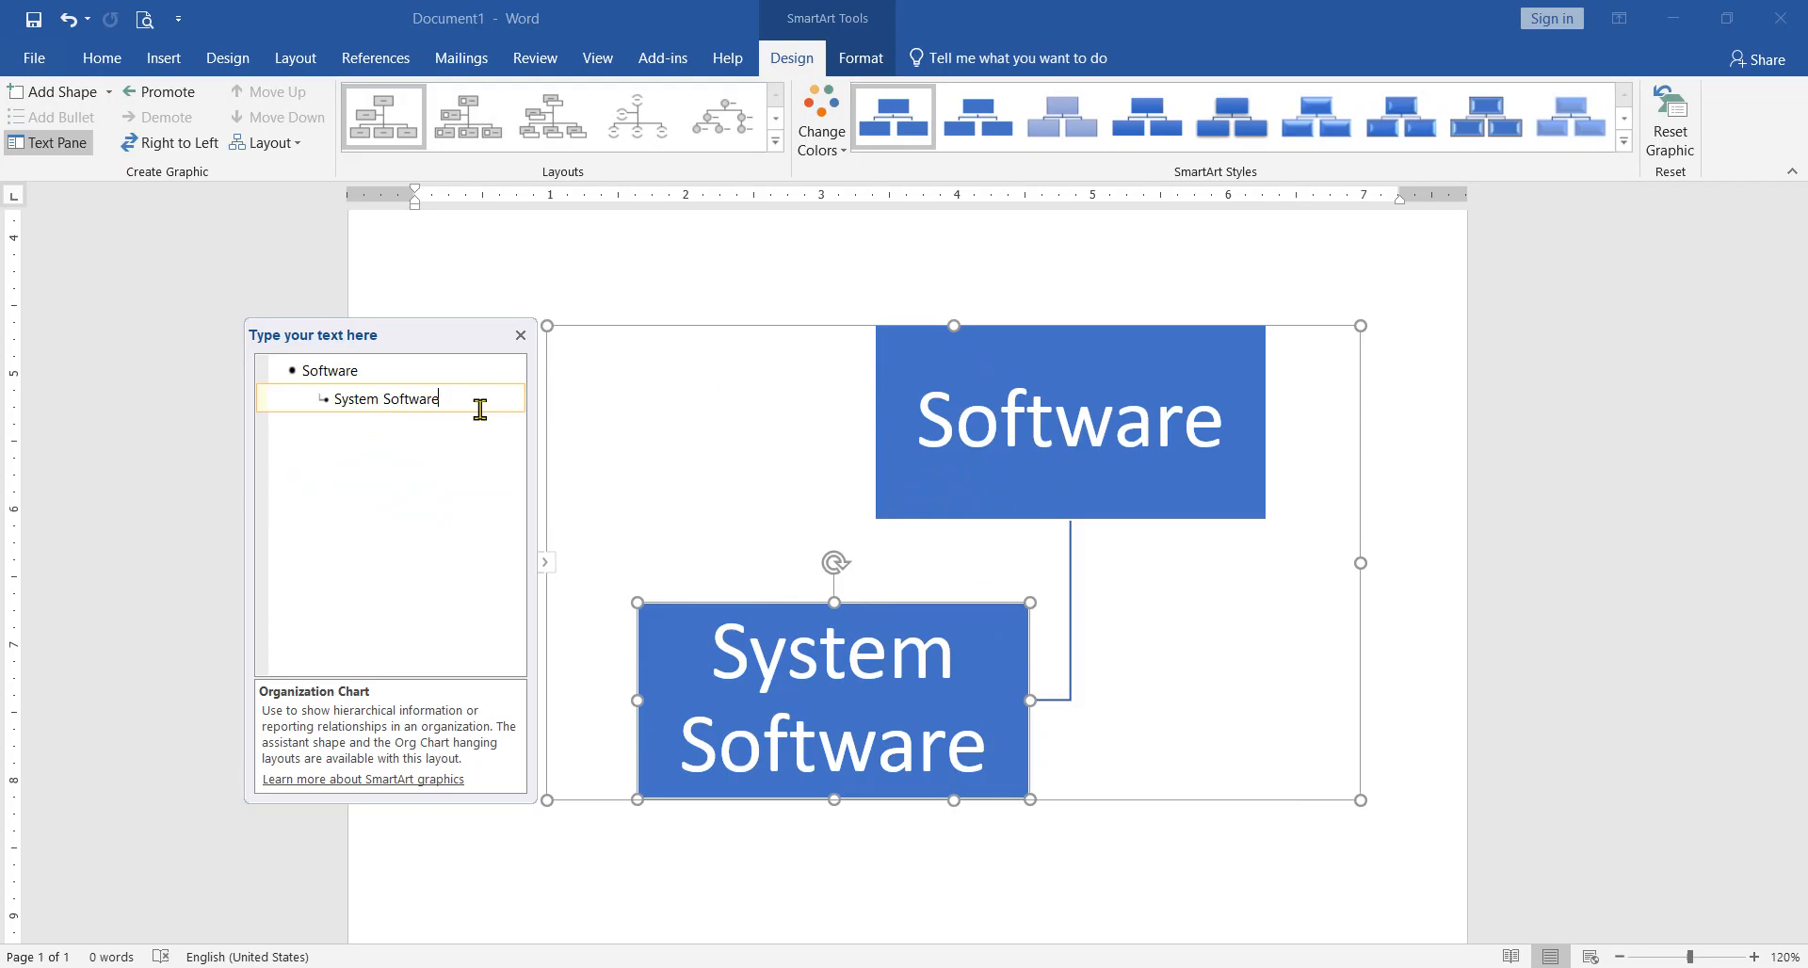
Step: Add the entry "Application Software" below "System Software" in the organization chart's text outline, using the word suggestions
{"action": "key", "text": "Return"}
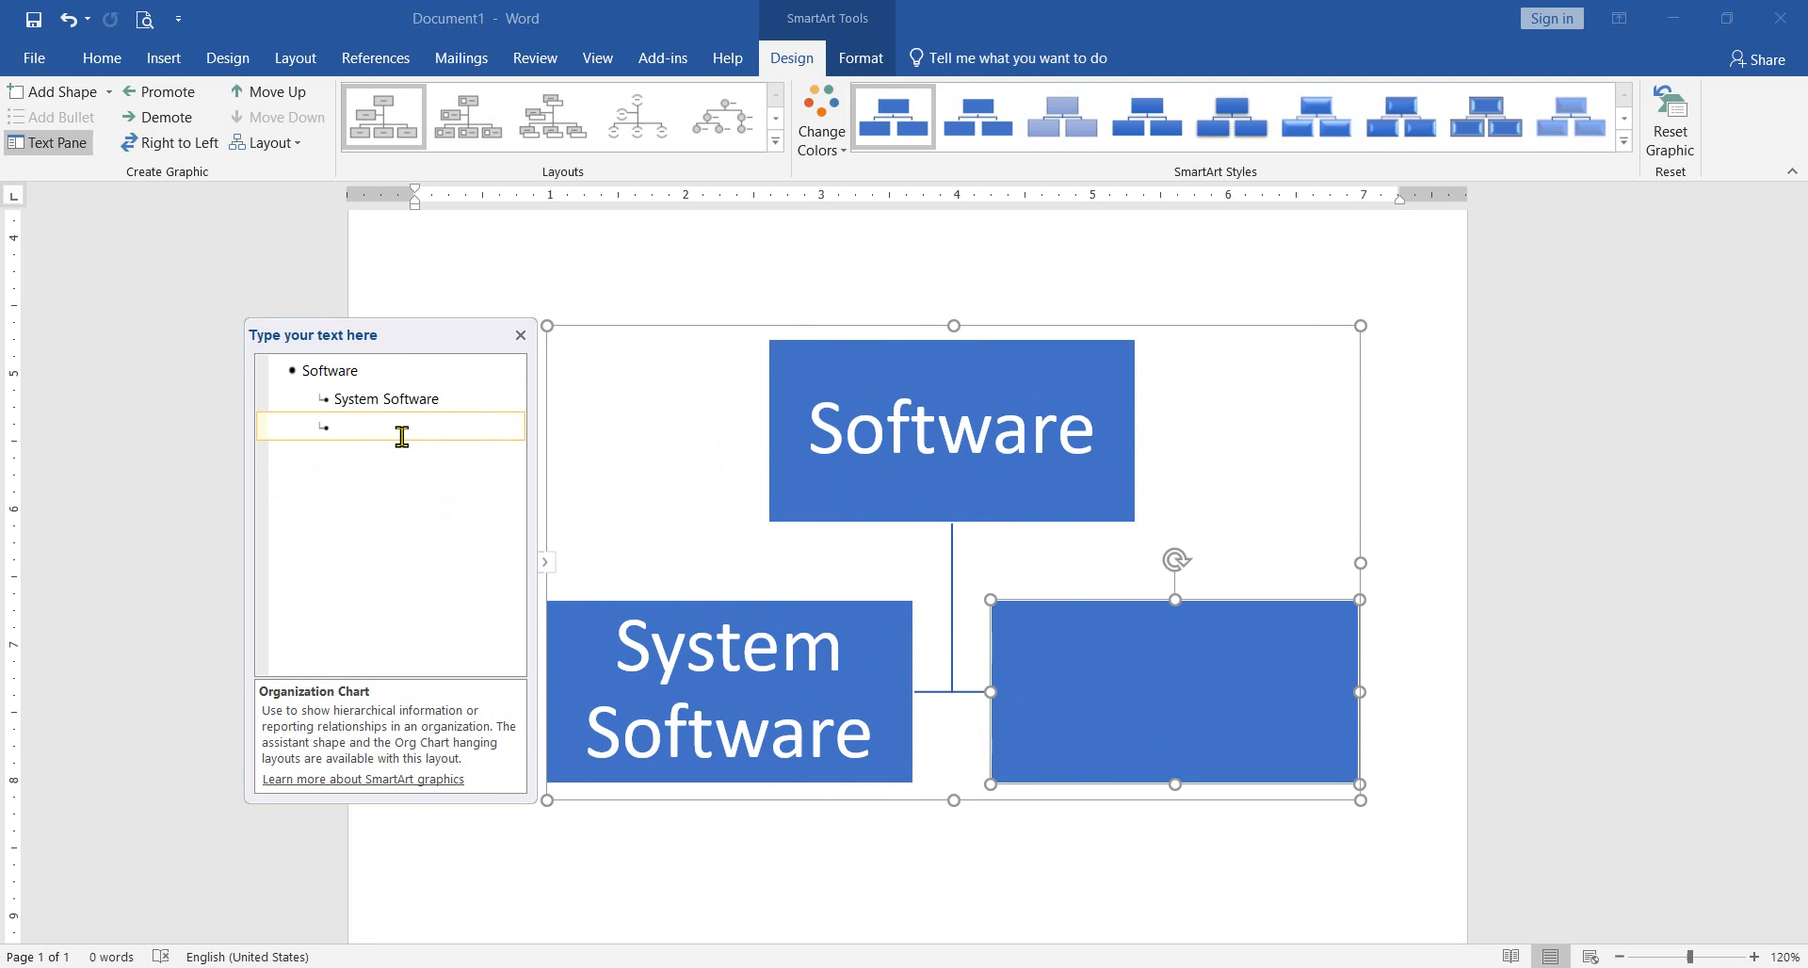
{"action": "type", "text": "Appli"}
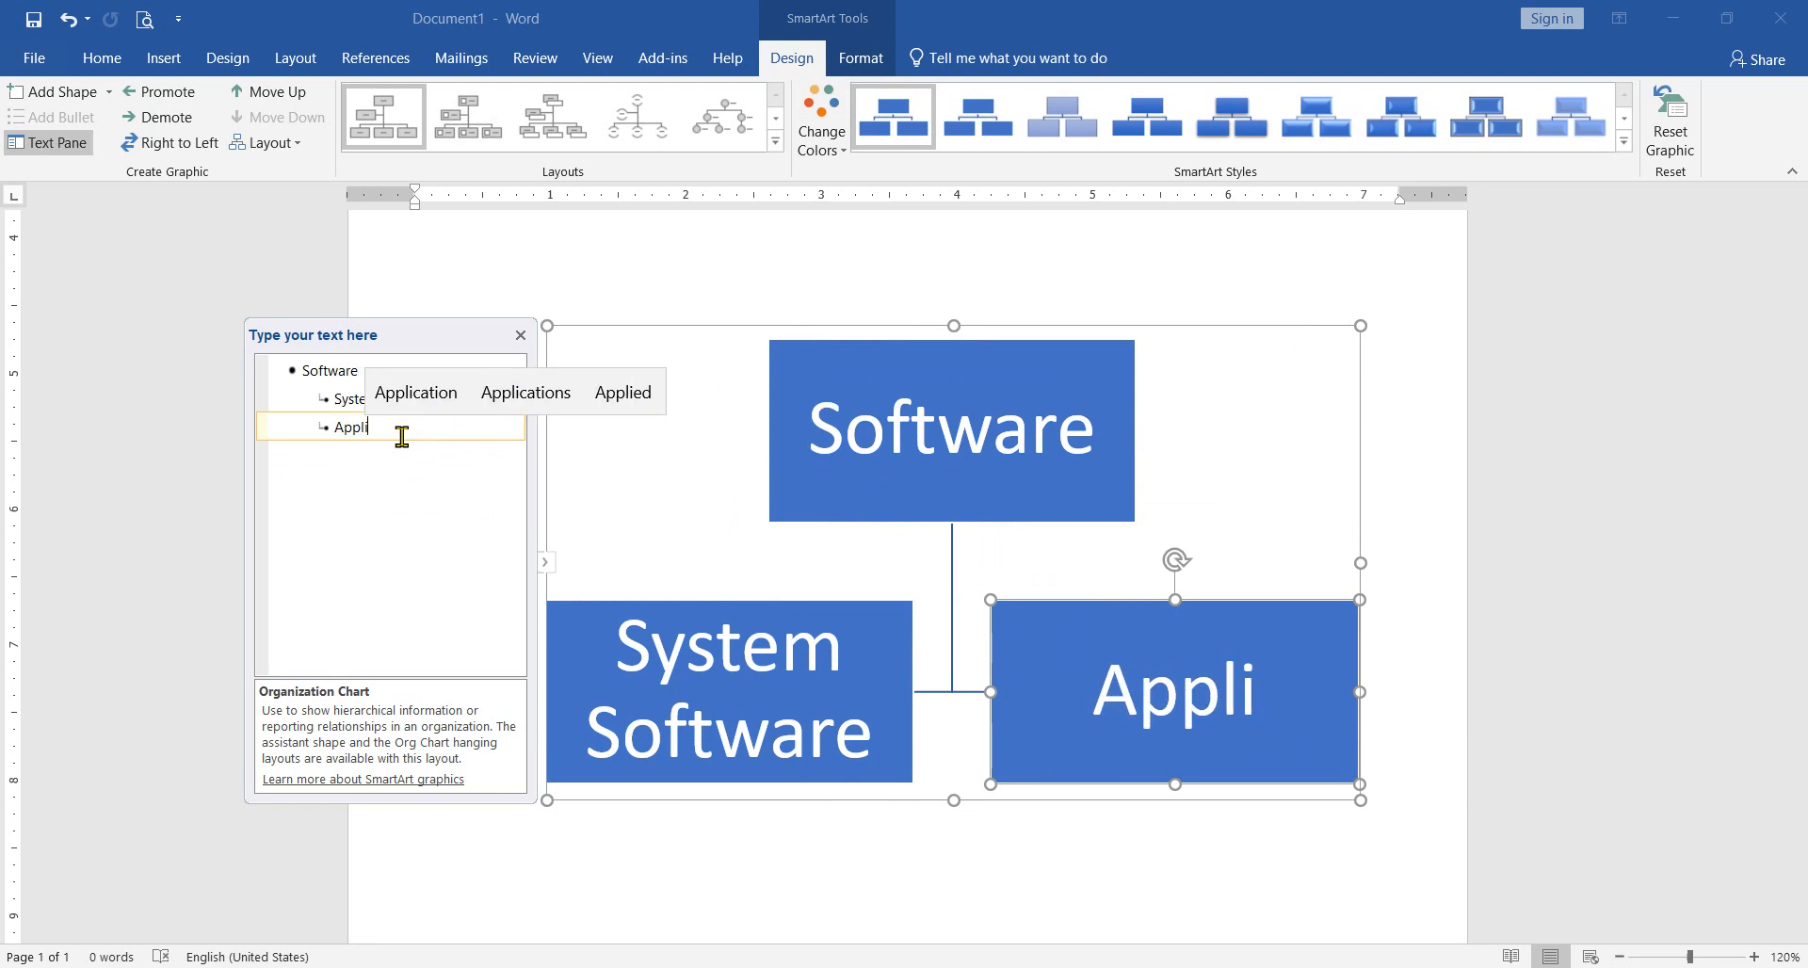
{"action": "key", "text": "Up"}
{"action": "key", "text": "Return"}
{"action": "type", "text": "So"}
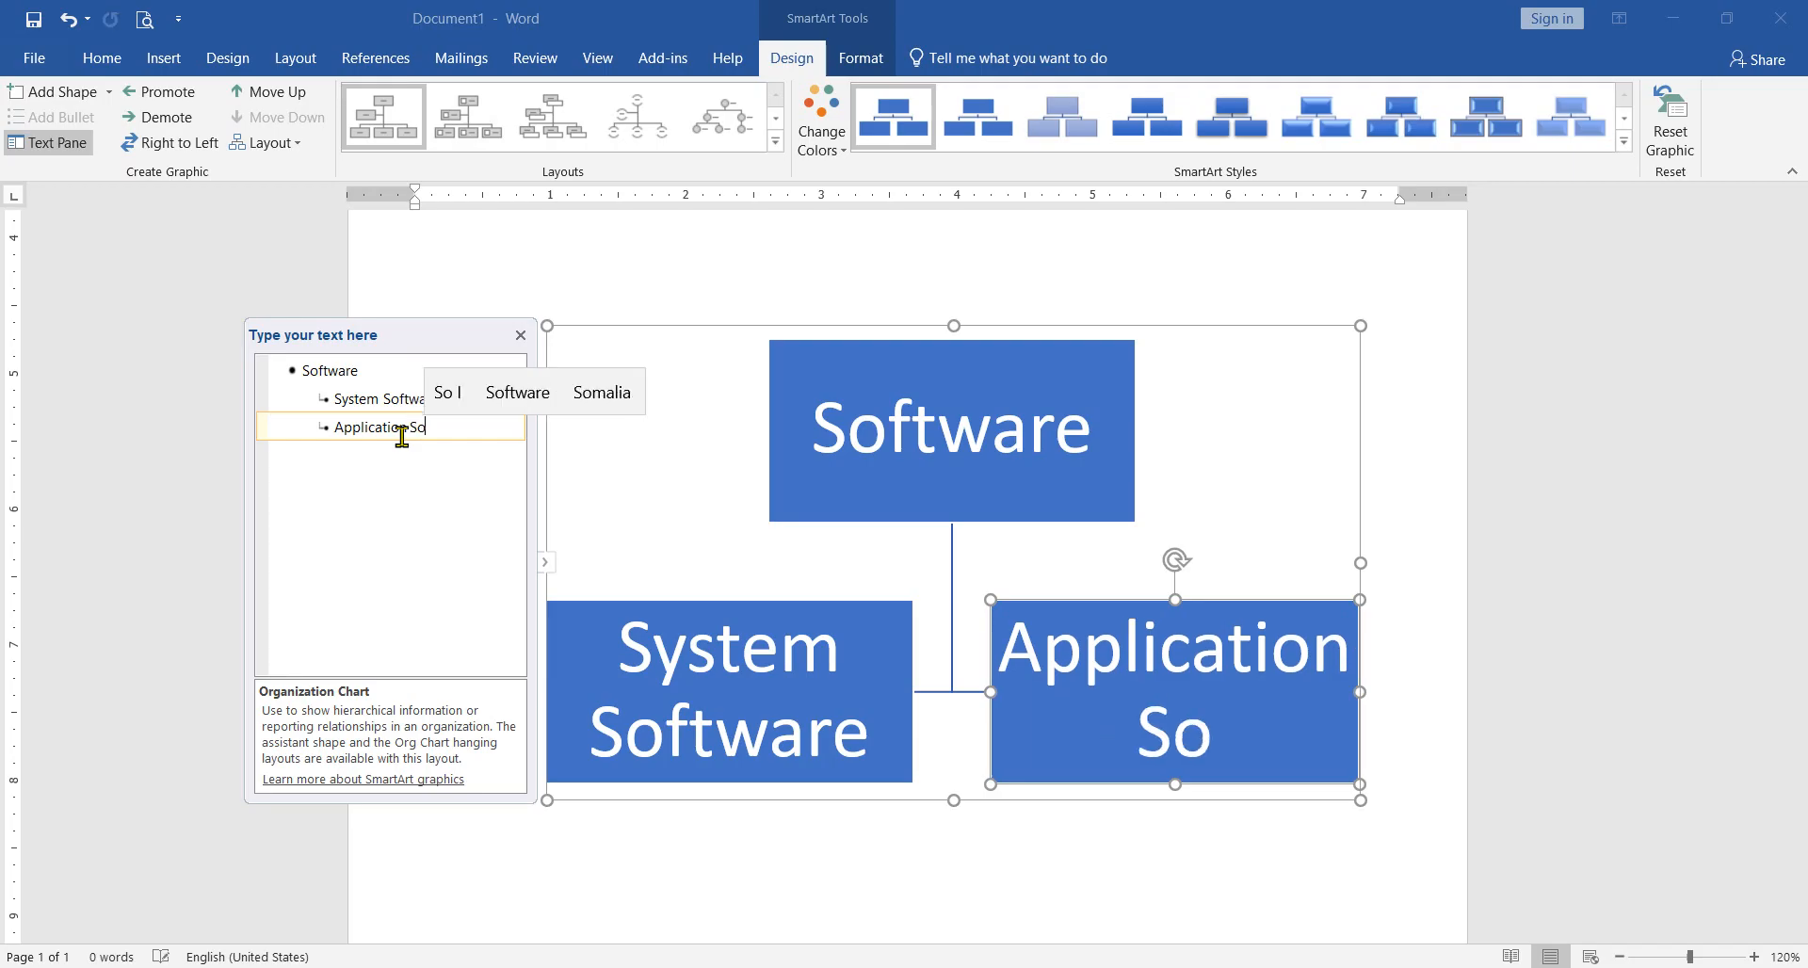
{"action": "type", "text": "wf"}
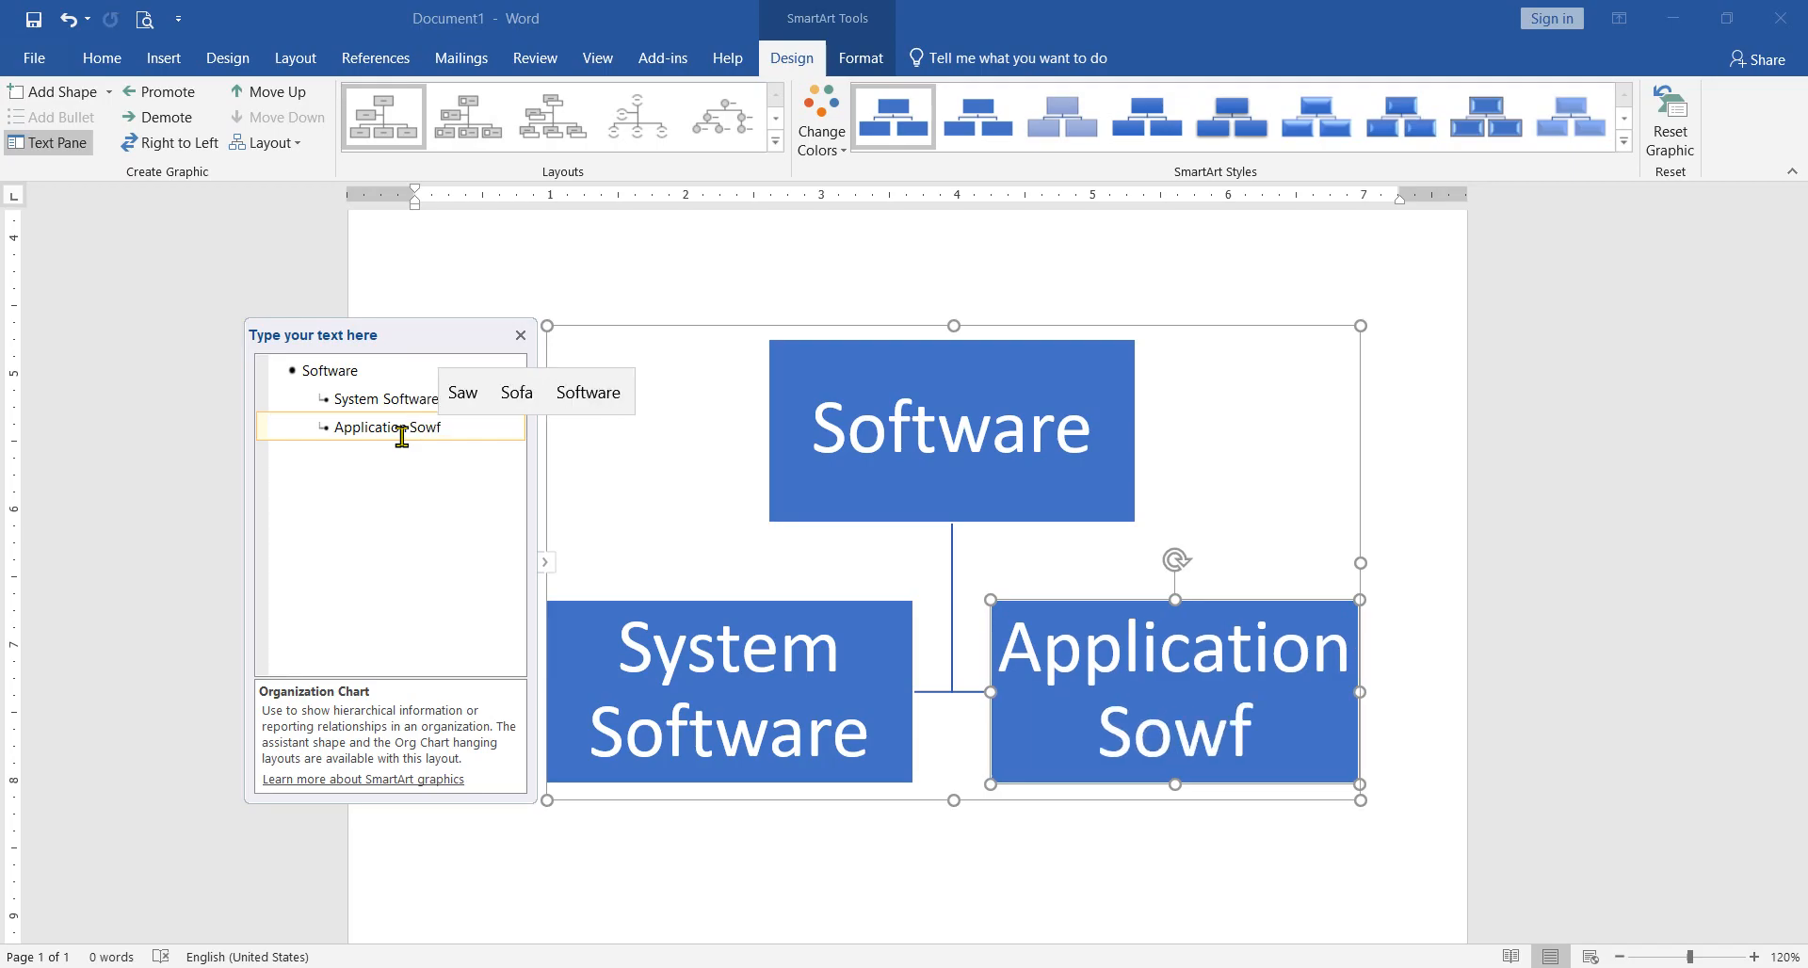
{"action": "key", "text": "Up"}
{"action": "key", "text": "Right"}
{"action": "key", "text": "Return"}
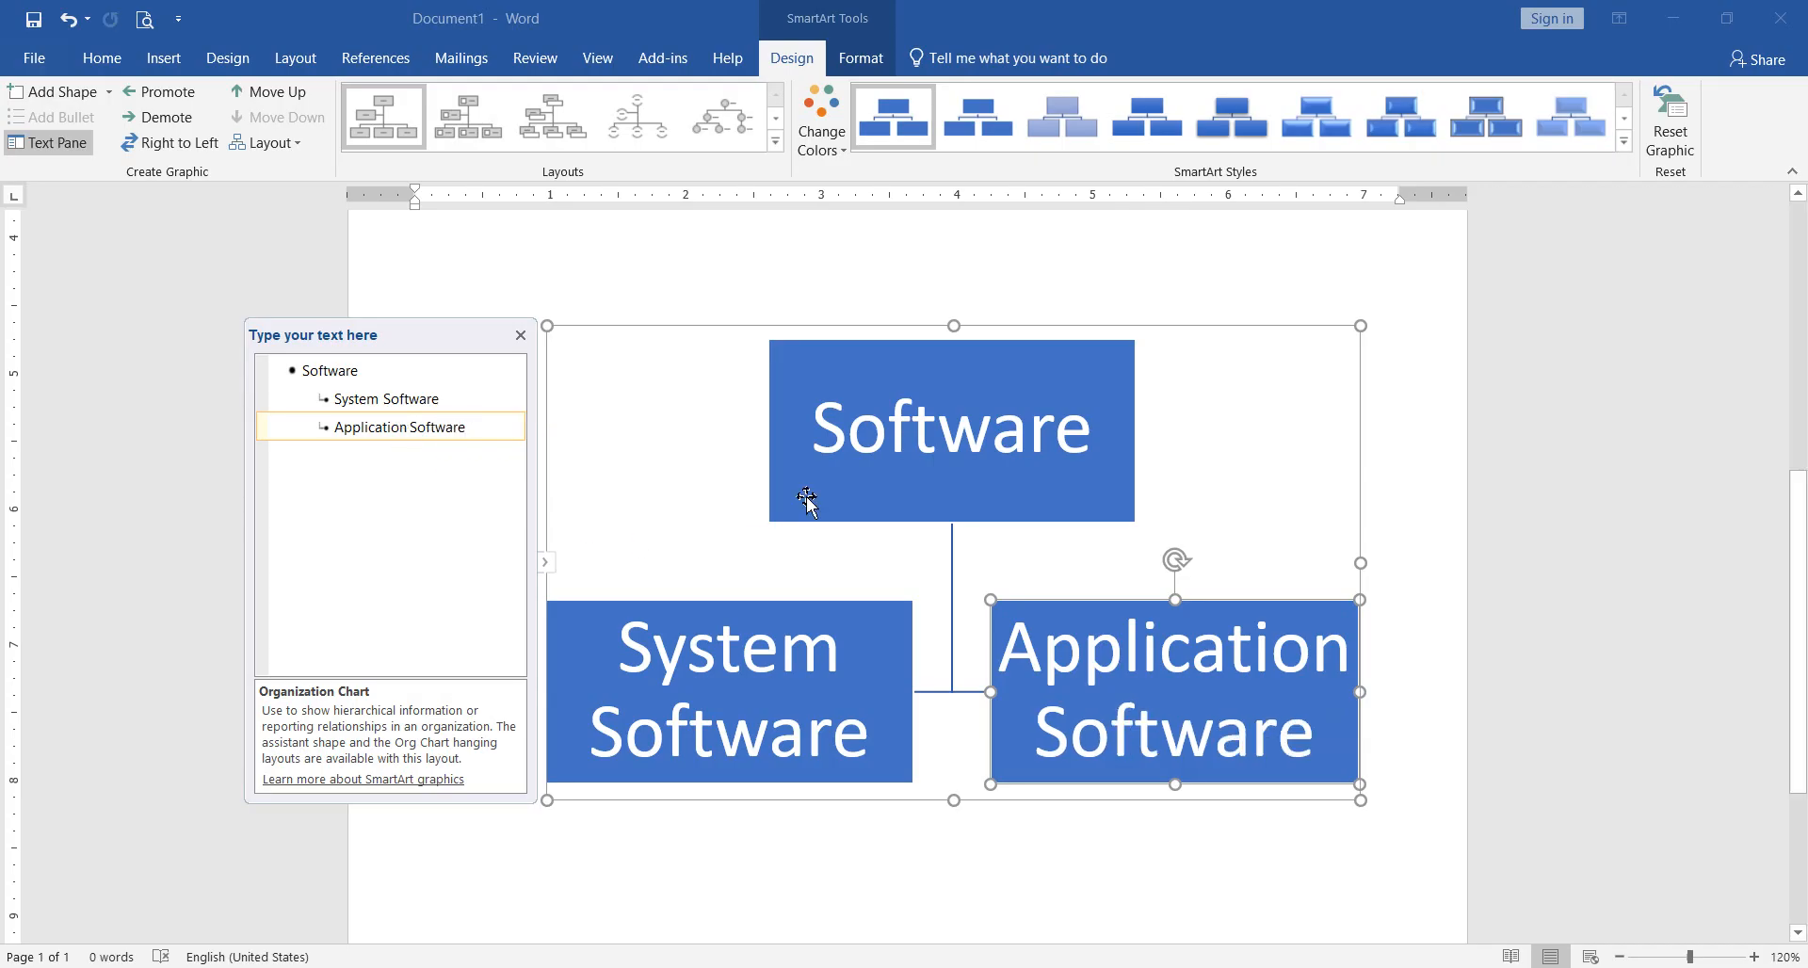
Step: Hide the chart's text outline to look over the two lower boxes, and show the outline again
{"action": "left_click", "coordinate": [737, 554]}
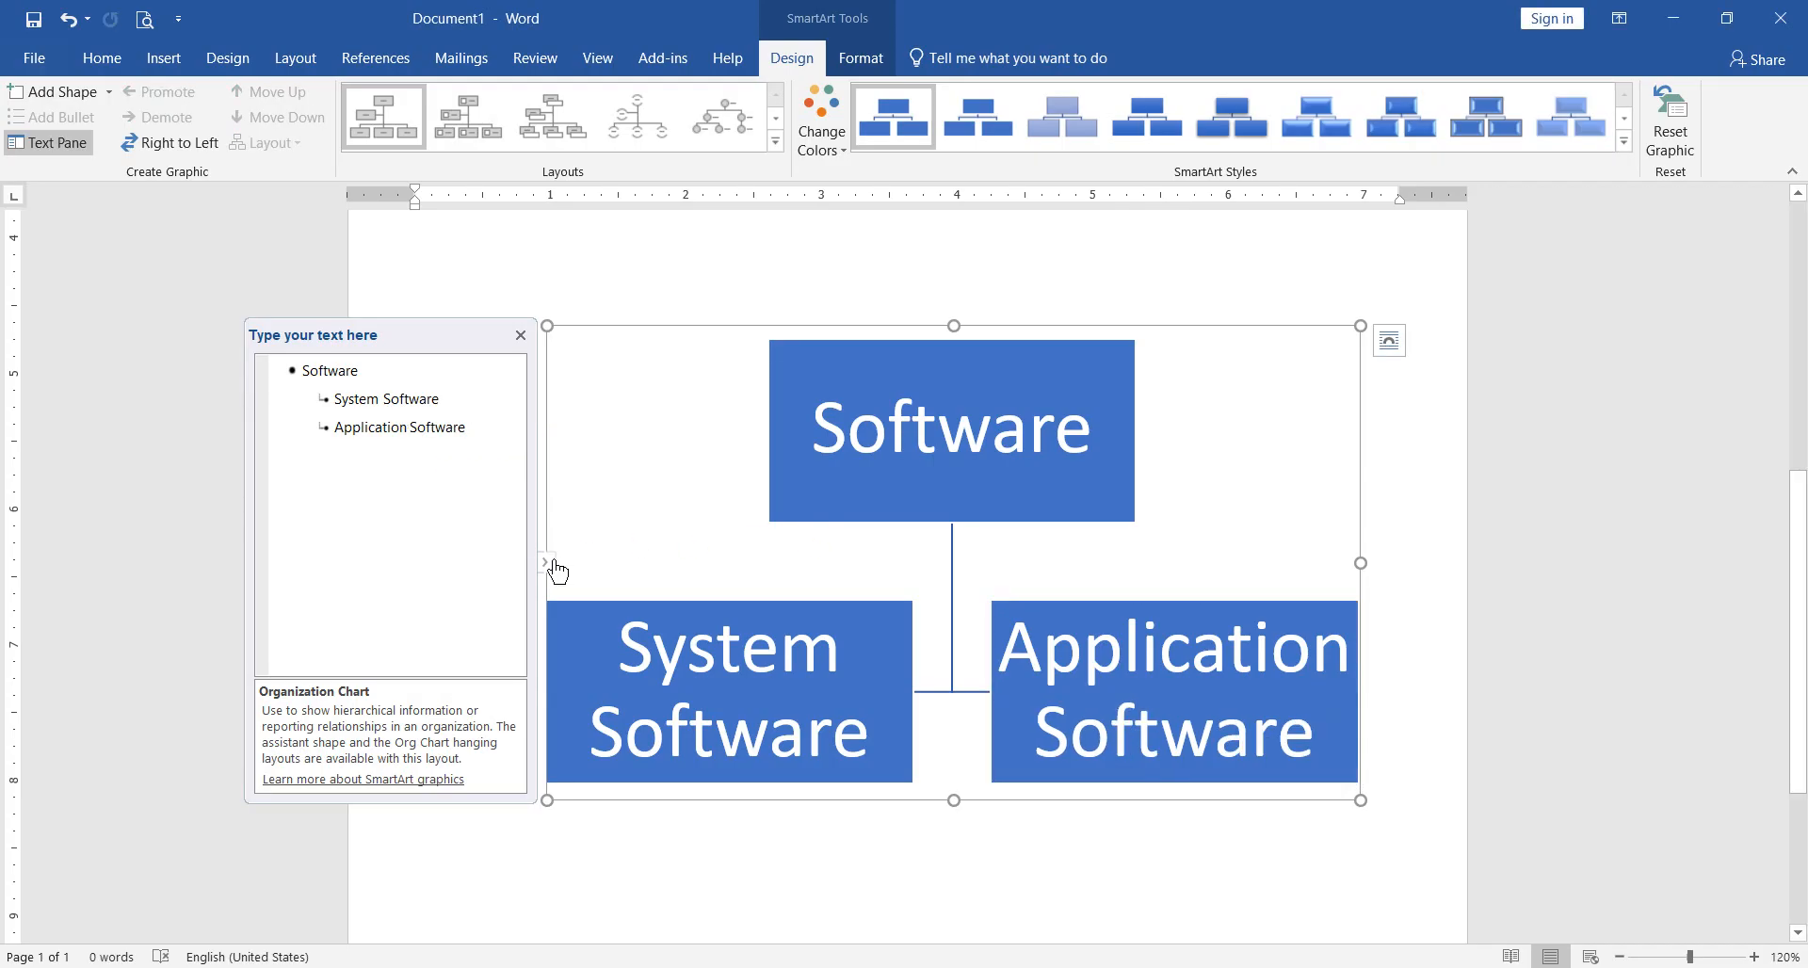
{"action": "left_click", "coordinate": [545, 563]}
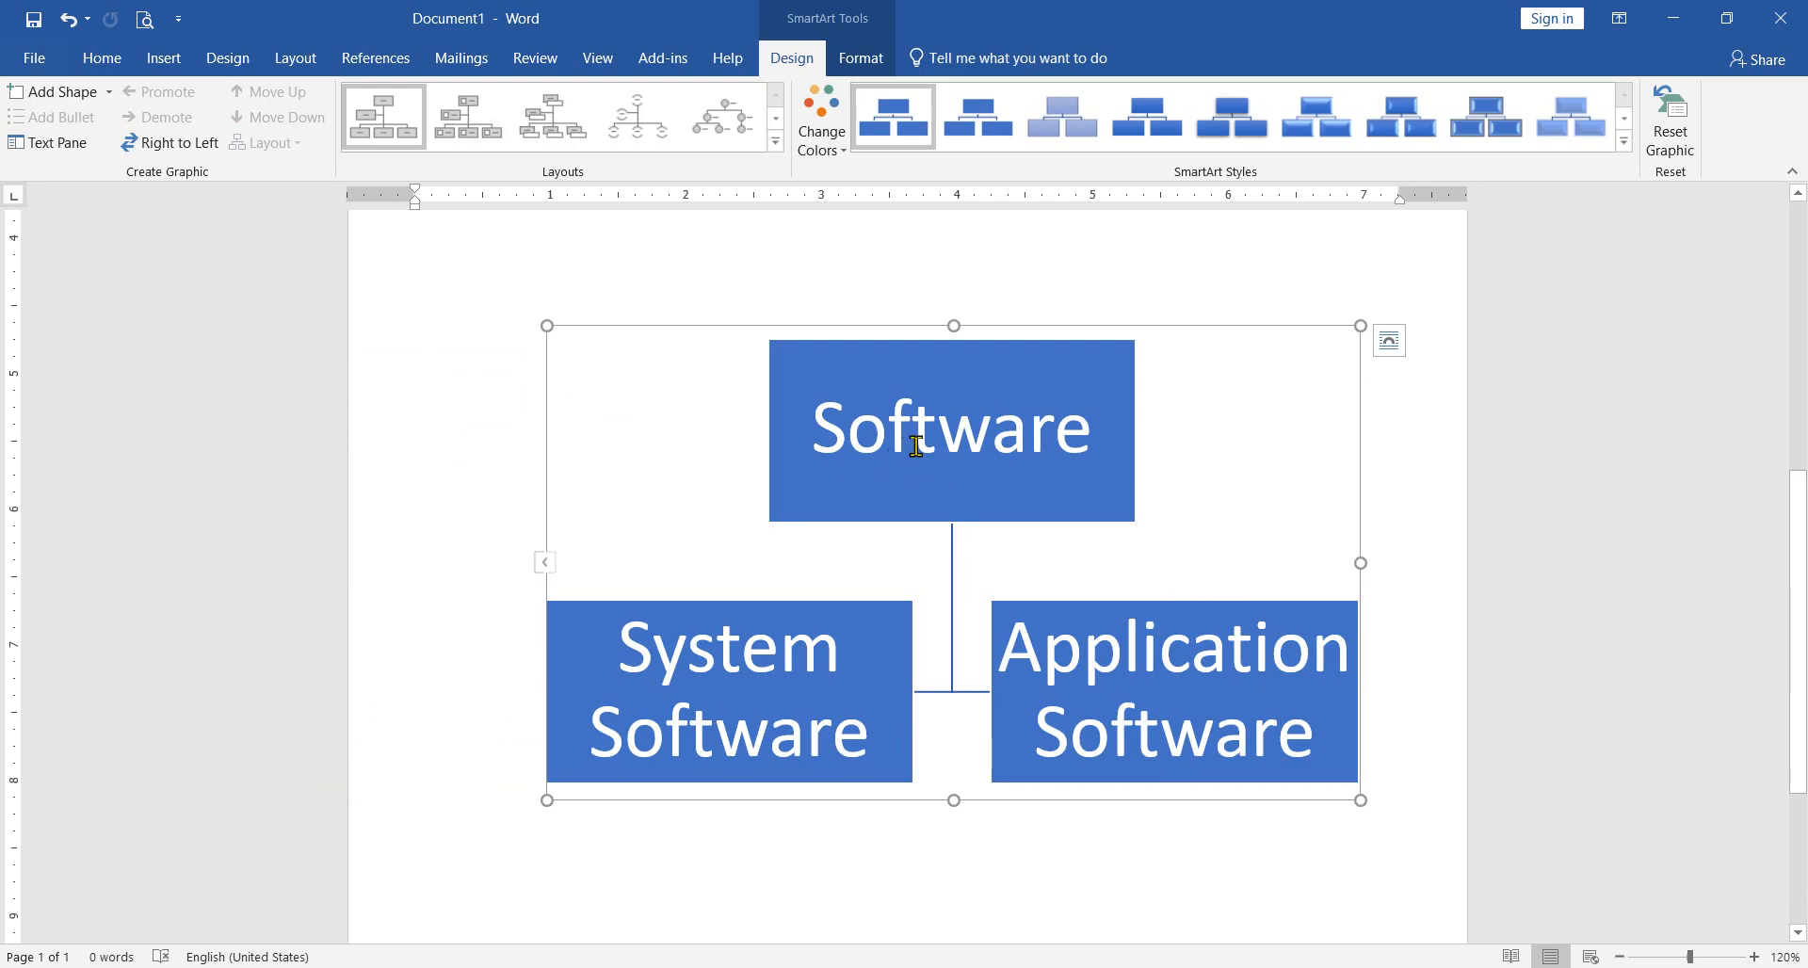
{"action": "left_click", "coordinate": [767, 613]}
{"action": "left_click", "coordinate": [1047, 612]}
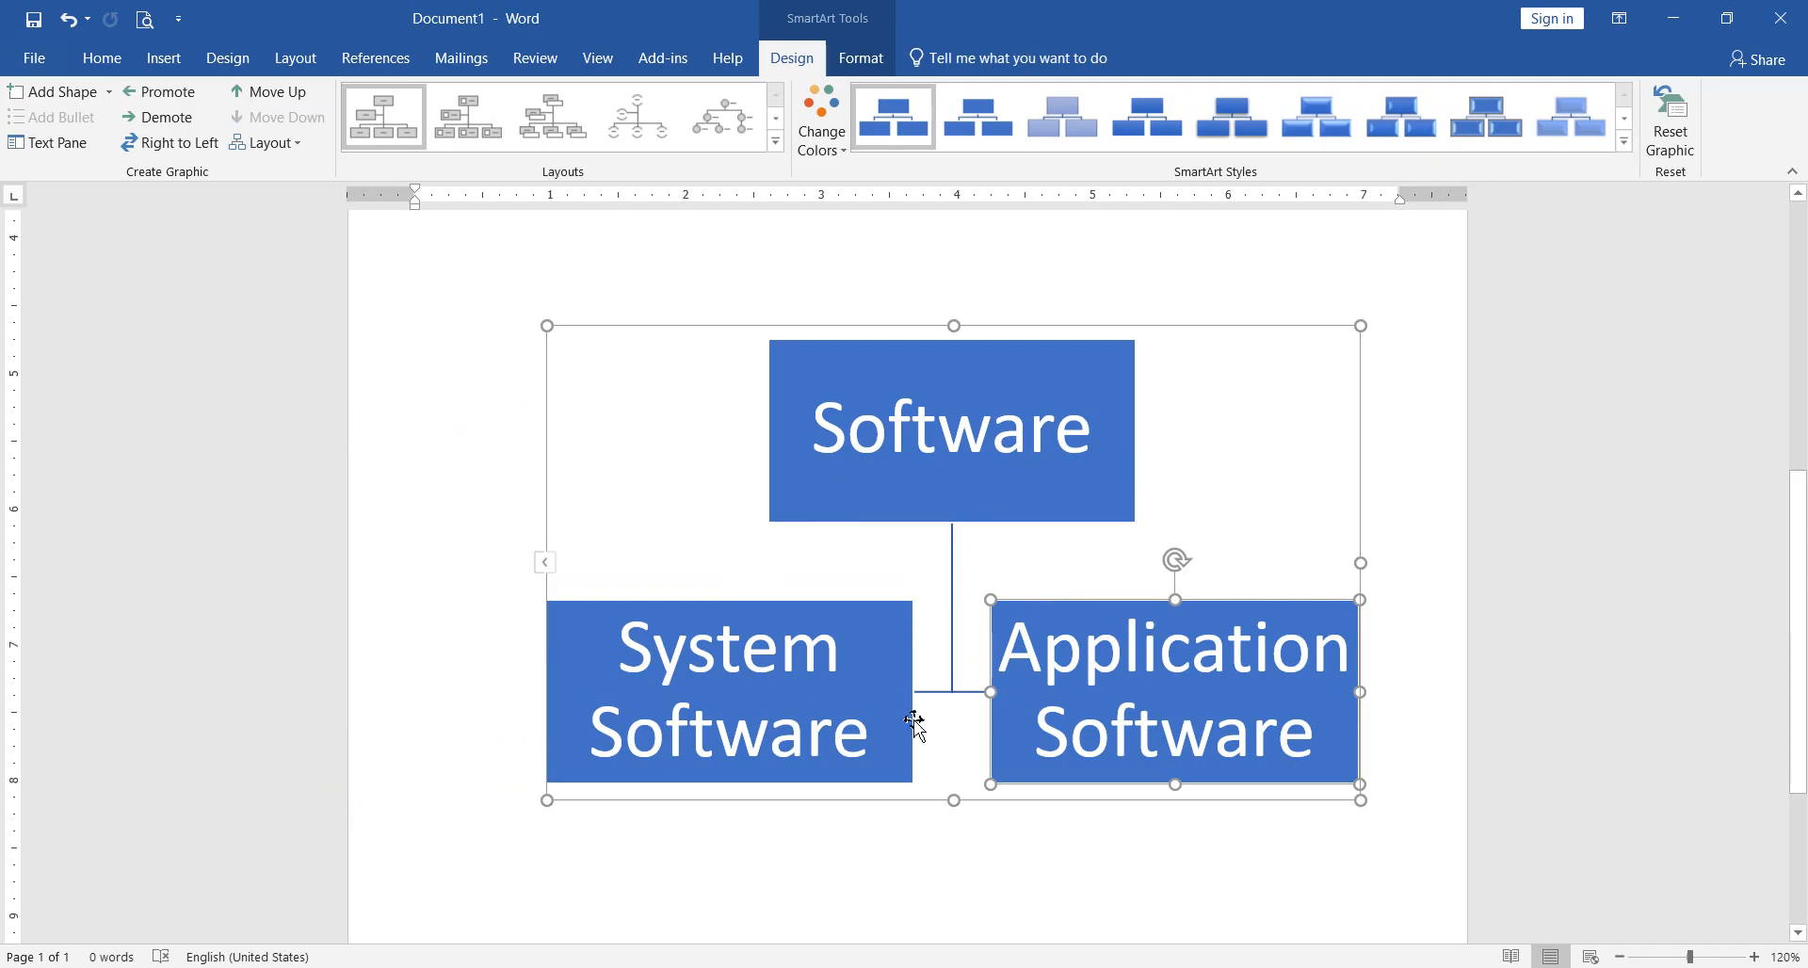
{"action": "left_click", "coordinate": [824, 781]}
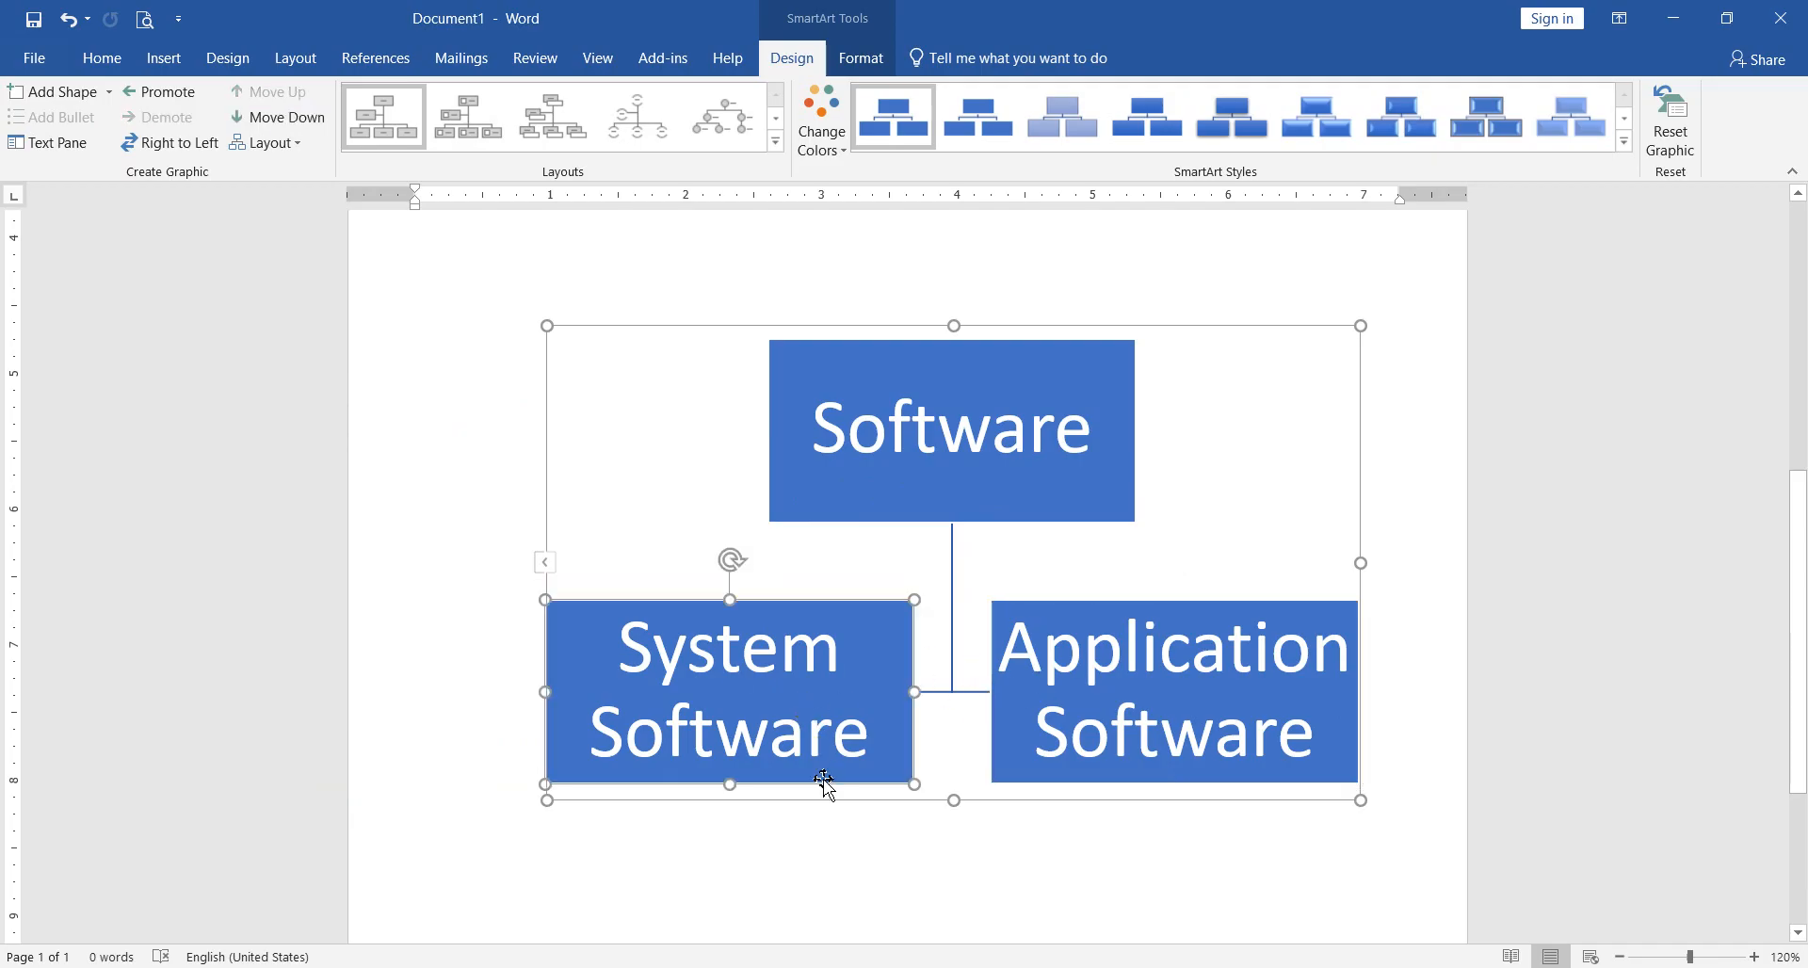
{"action": "key", "text": "alt+Tab"}
{"action": "left_click", "coordinate": [544, 564]}
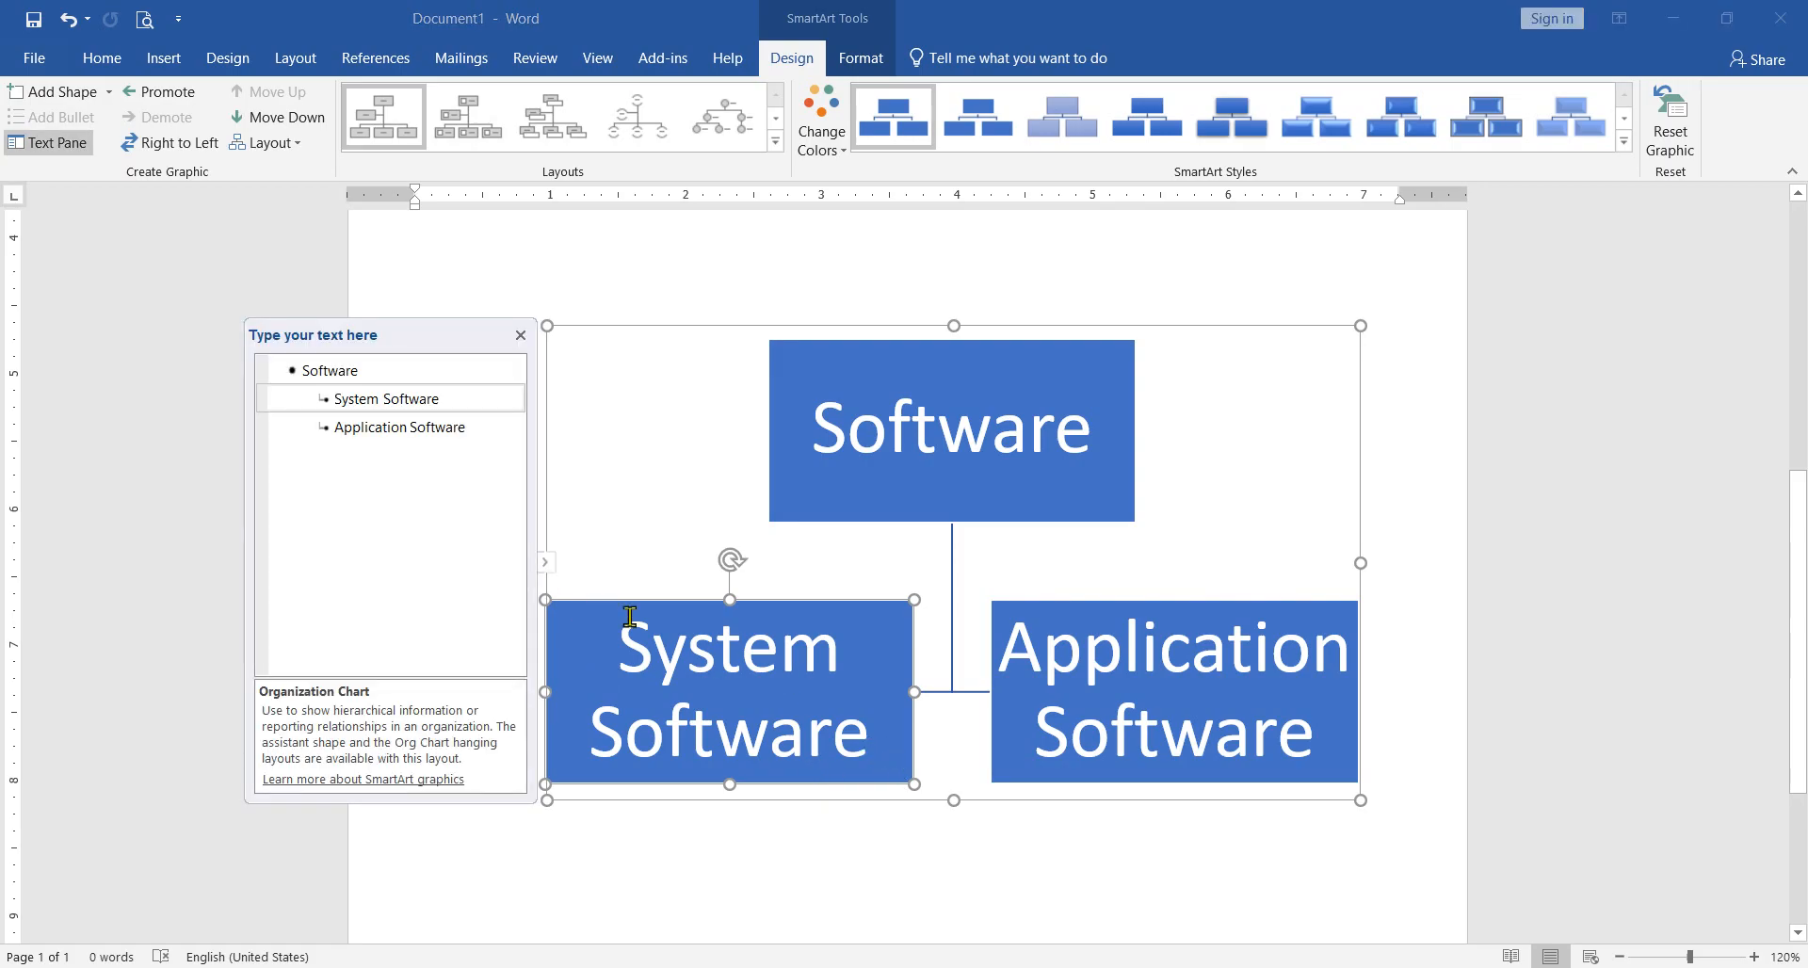
Step: Try adding a shape after the "System Software" outline entry, and undo the addition
{"action": "left_click", "coordinate": [468, 401]}
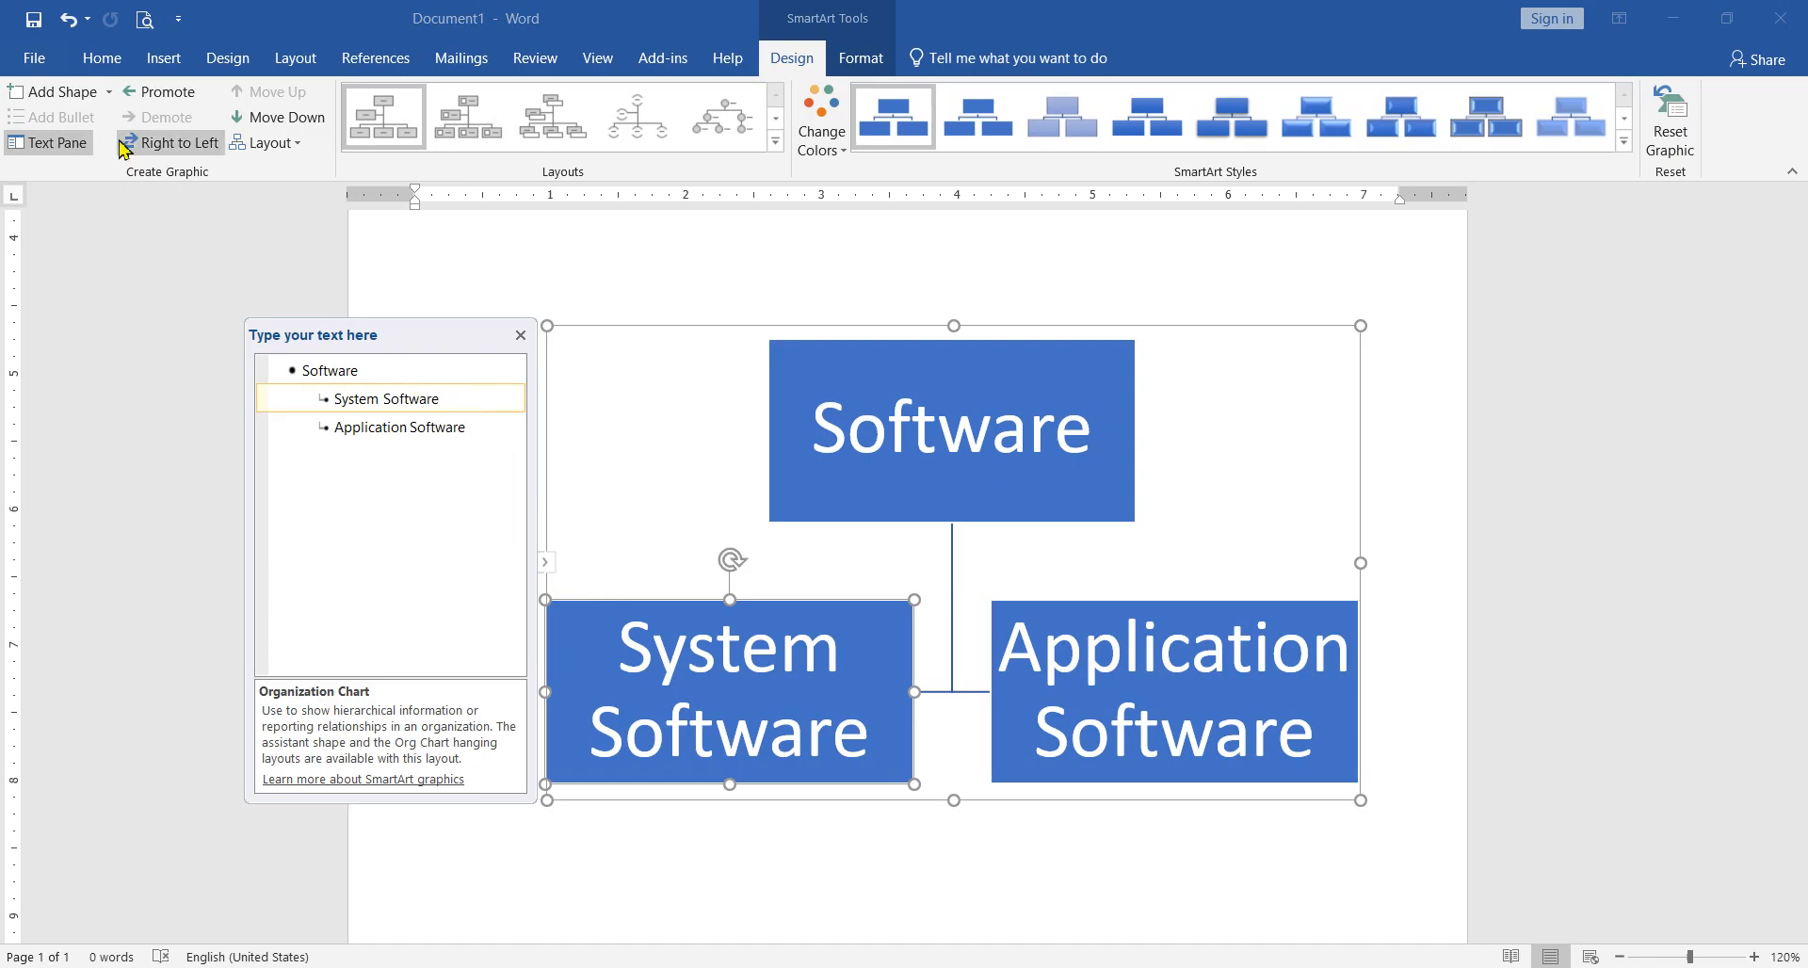
{"action": "left_click", "coordinate": [54, 93]}
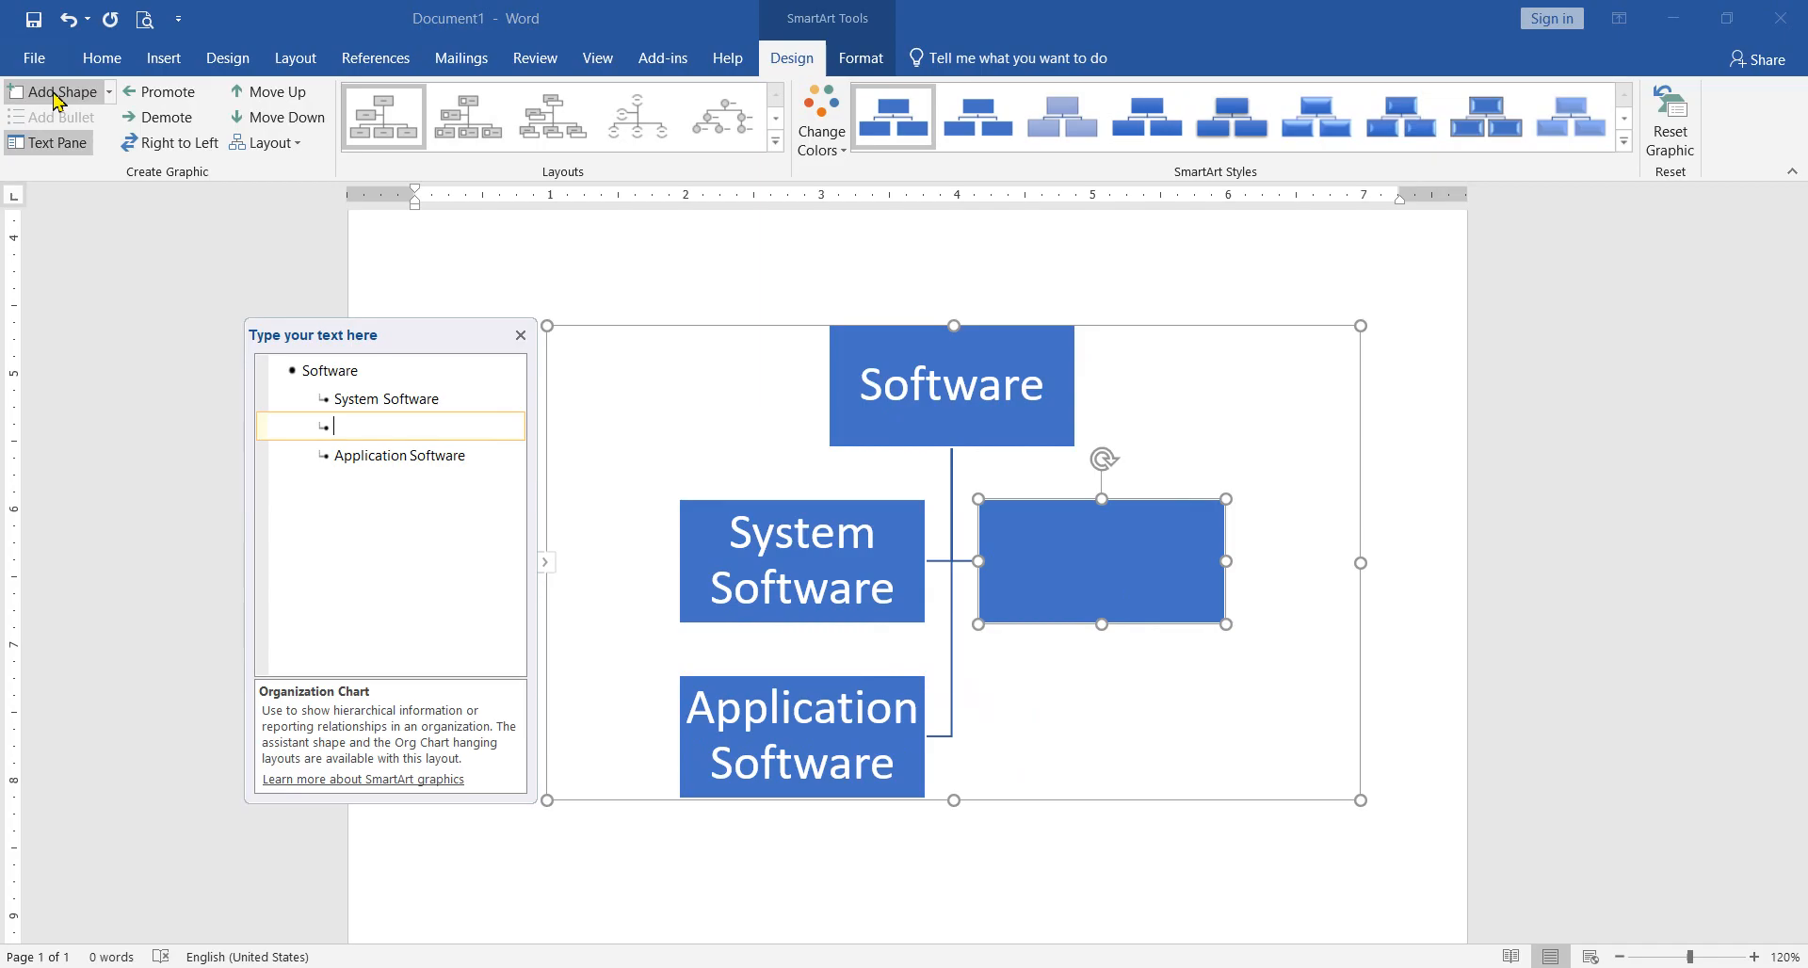
{"action": "key", "text": "ctrl+z"}
Step: Try inserting an empty entry below "System Software" directly in the text outline, and undo it
{"action": "left_click", "coordinate": [876, 731]}
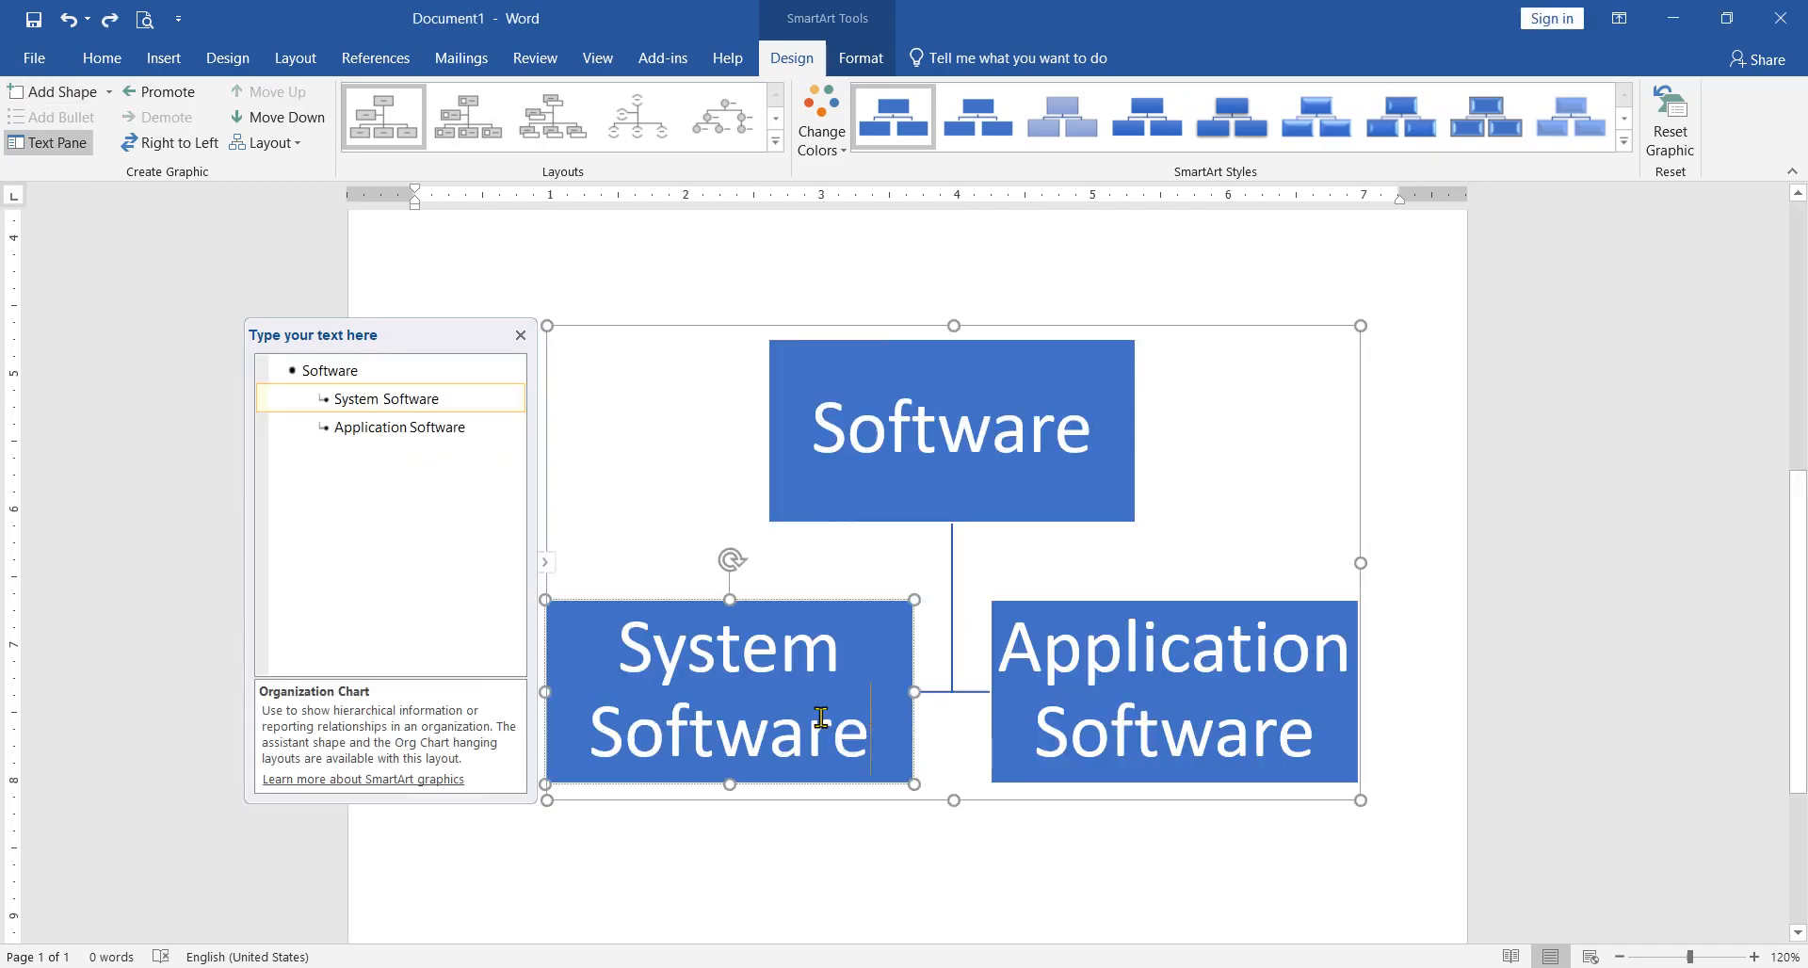
{"action": "left_click", "coordinate": [455, 402]}
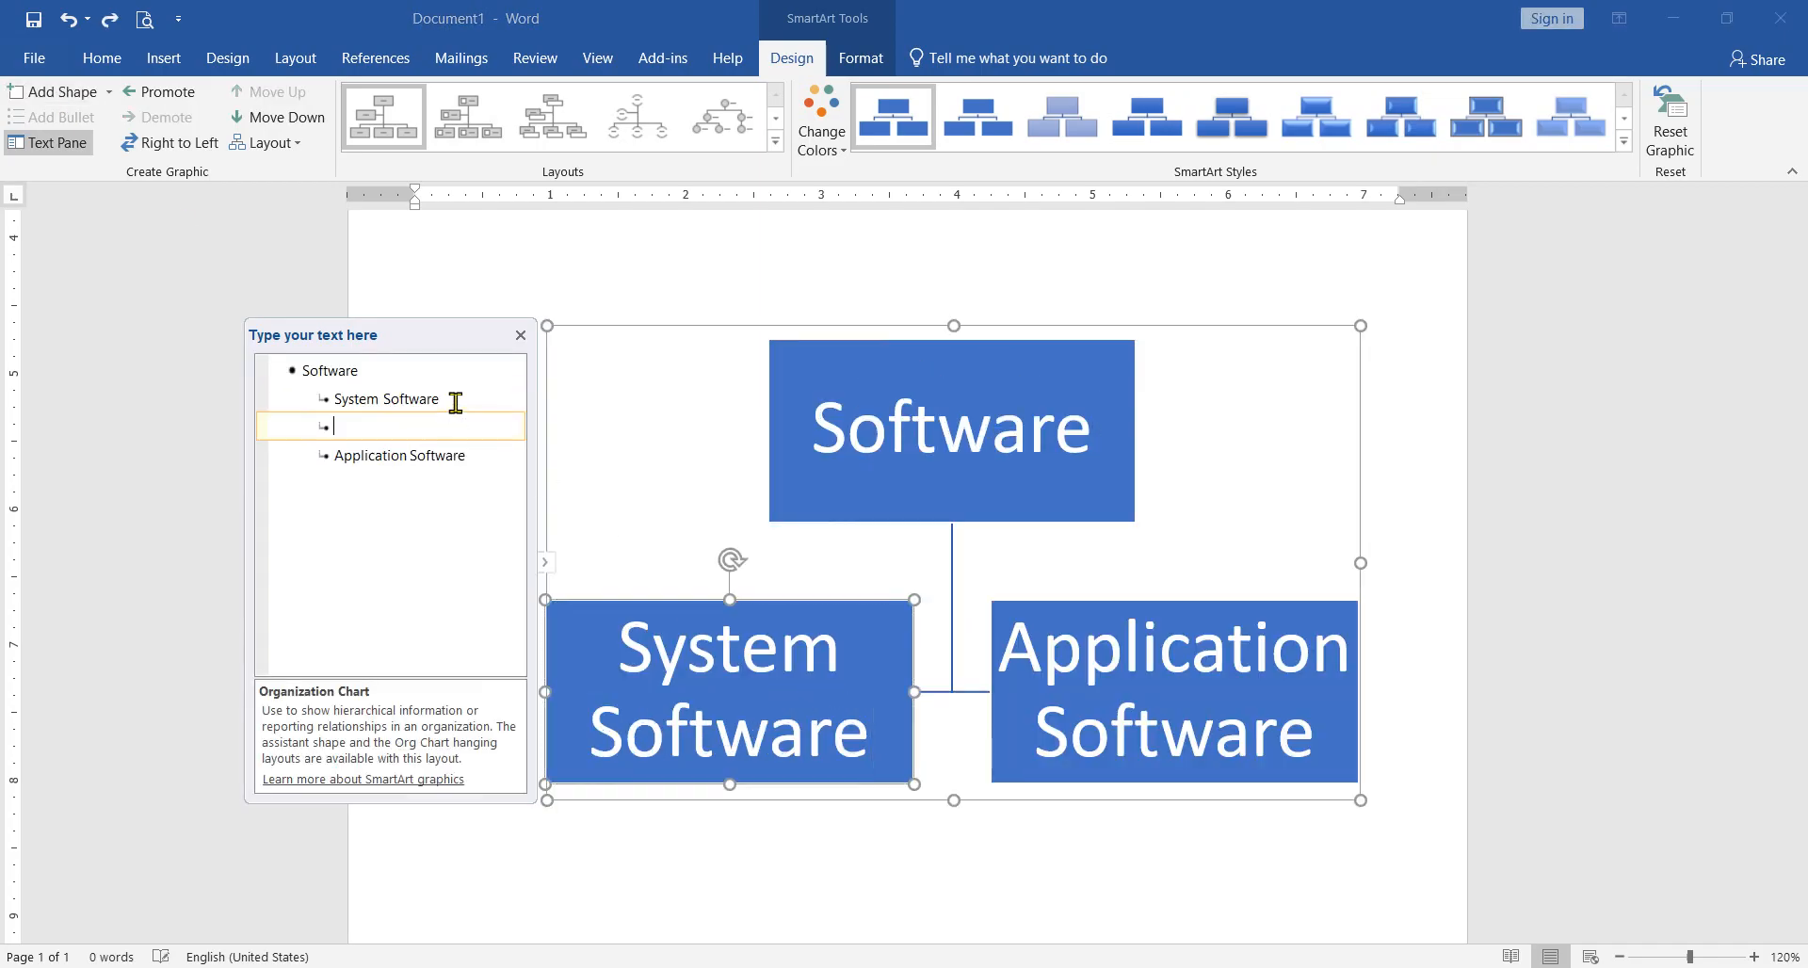
{"action": "key", "text": "Return"}
{"action": "key", "text": "ctrl+z"}
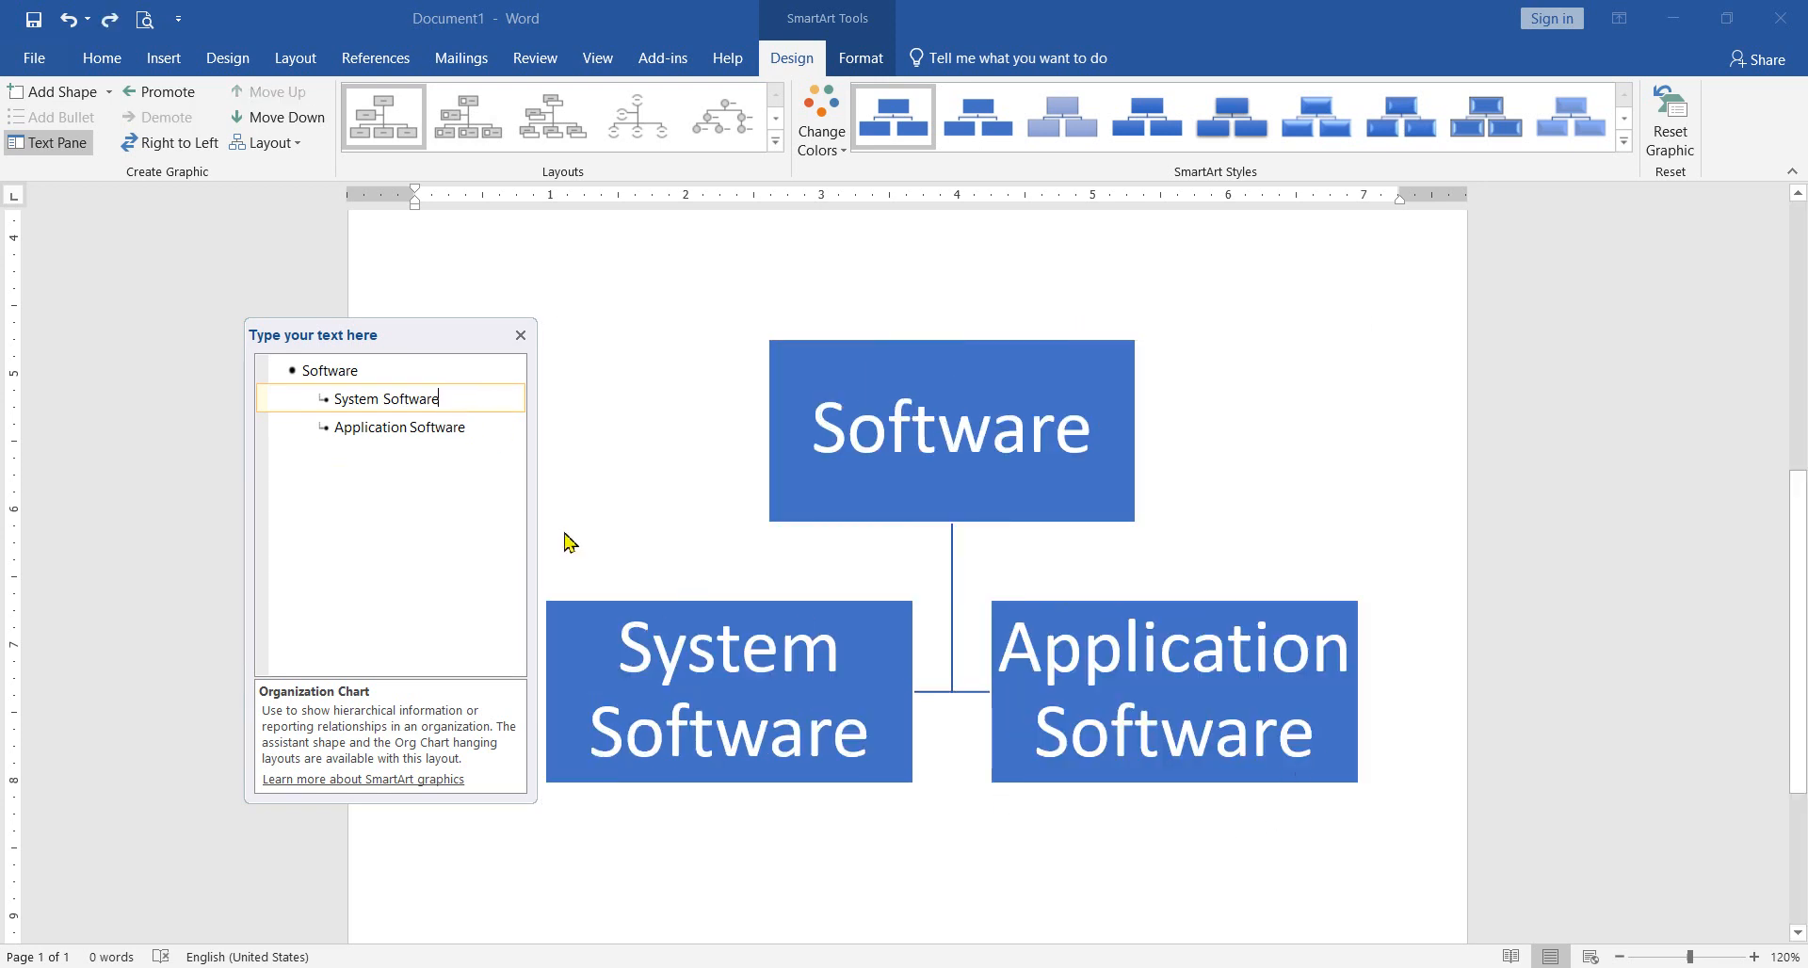
Step: Try adding a shape under the top-level "Software" entry, and undo the addition
{"action": "left_click", "coordinate": [418, 382]}
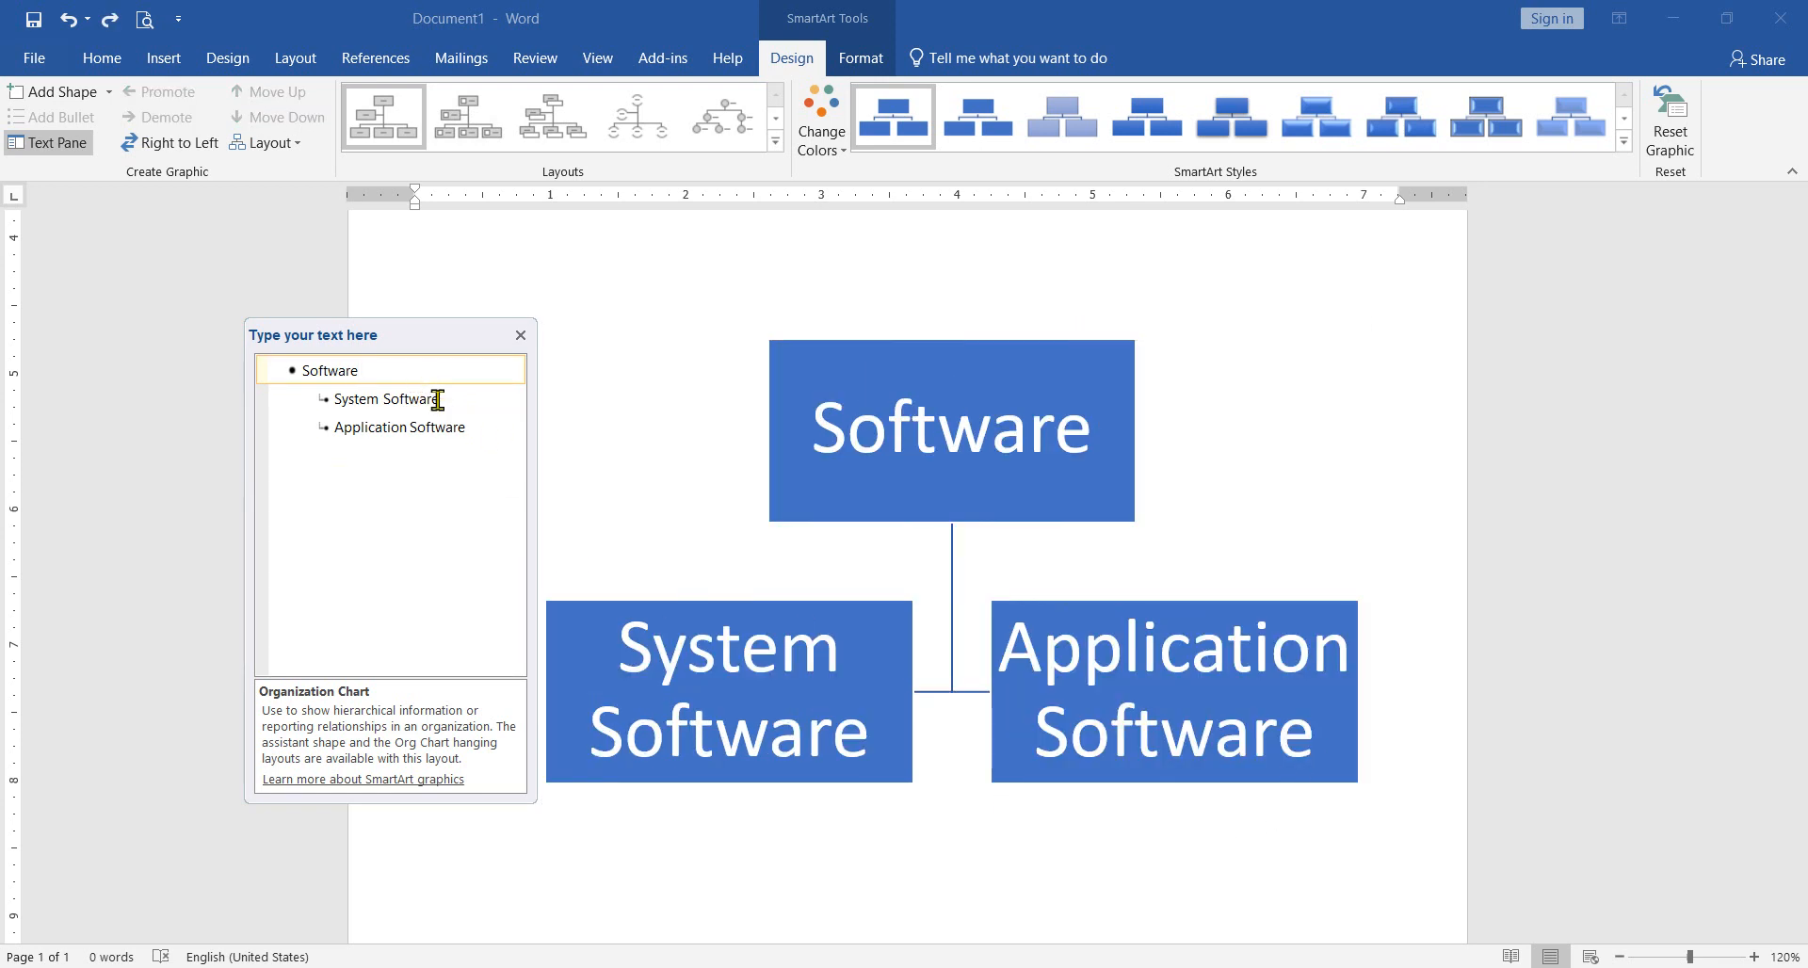
{"action": "left_click", "coordinate": [91, 96]}
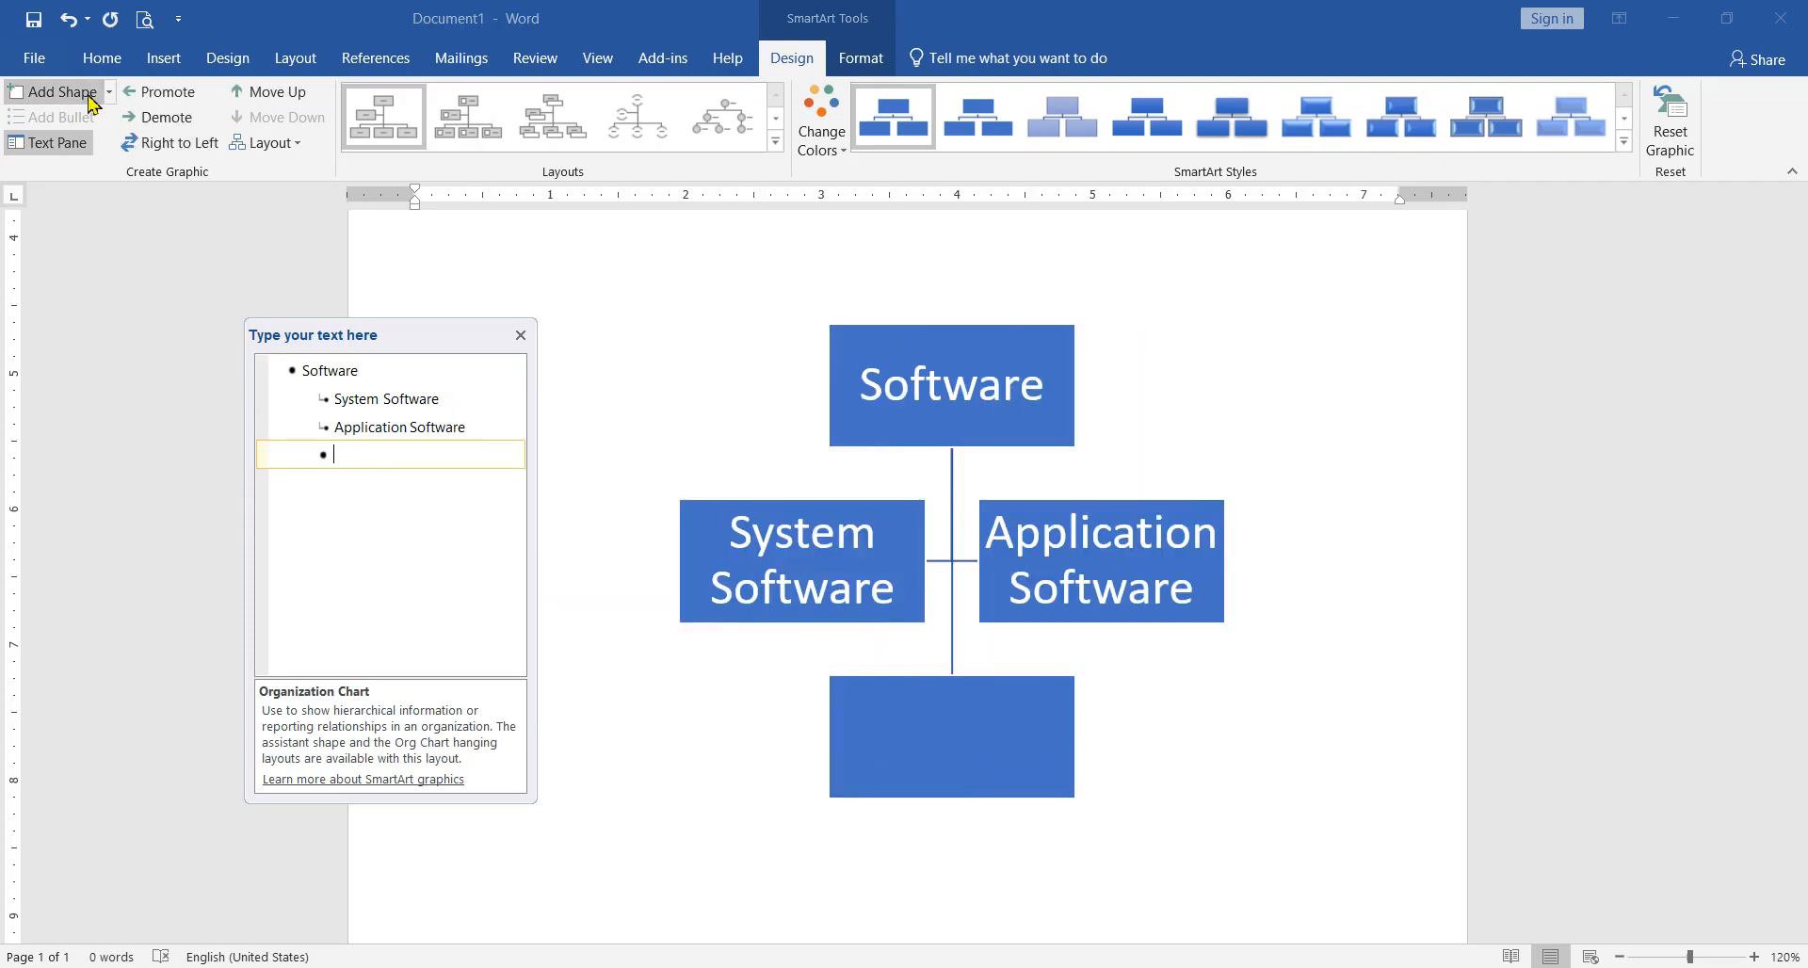
{"action": "key", "text": "ctrl+z"}
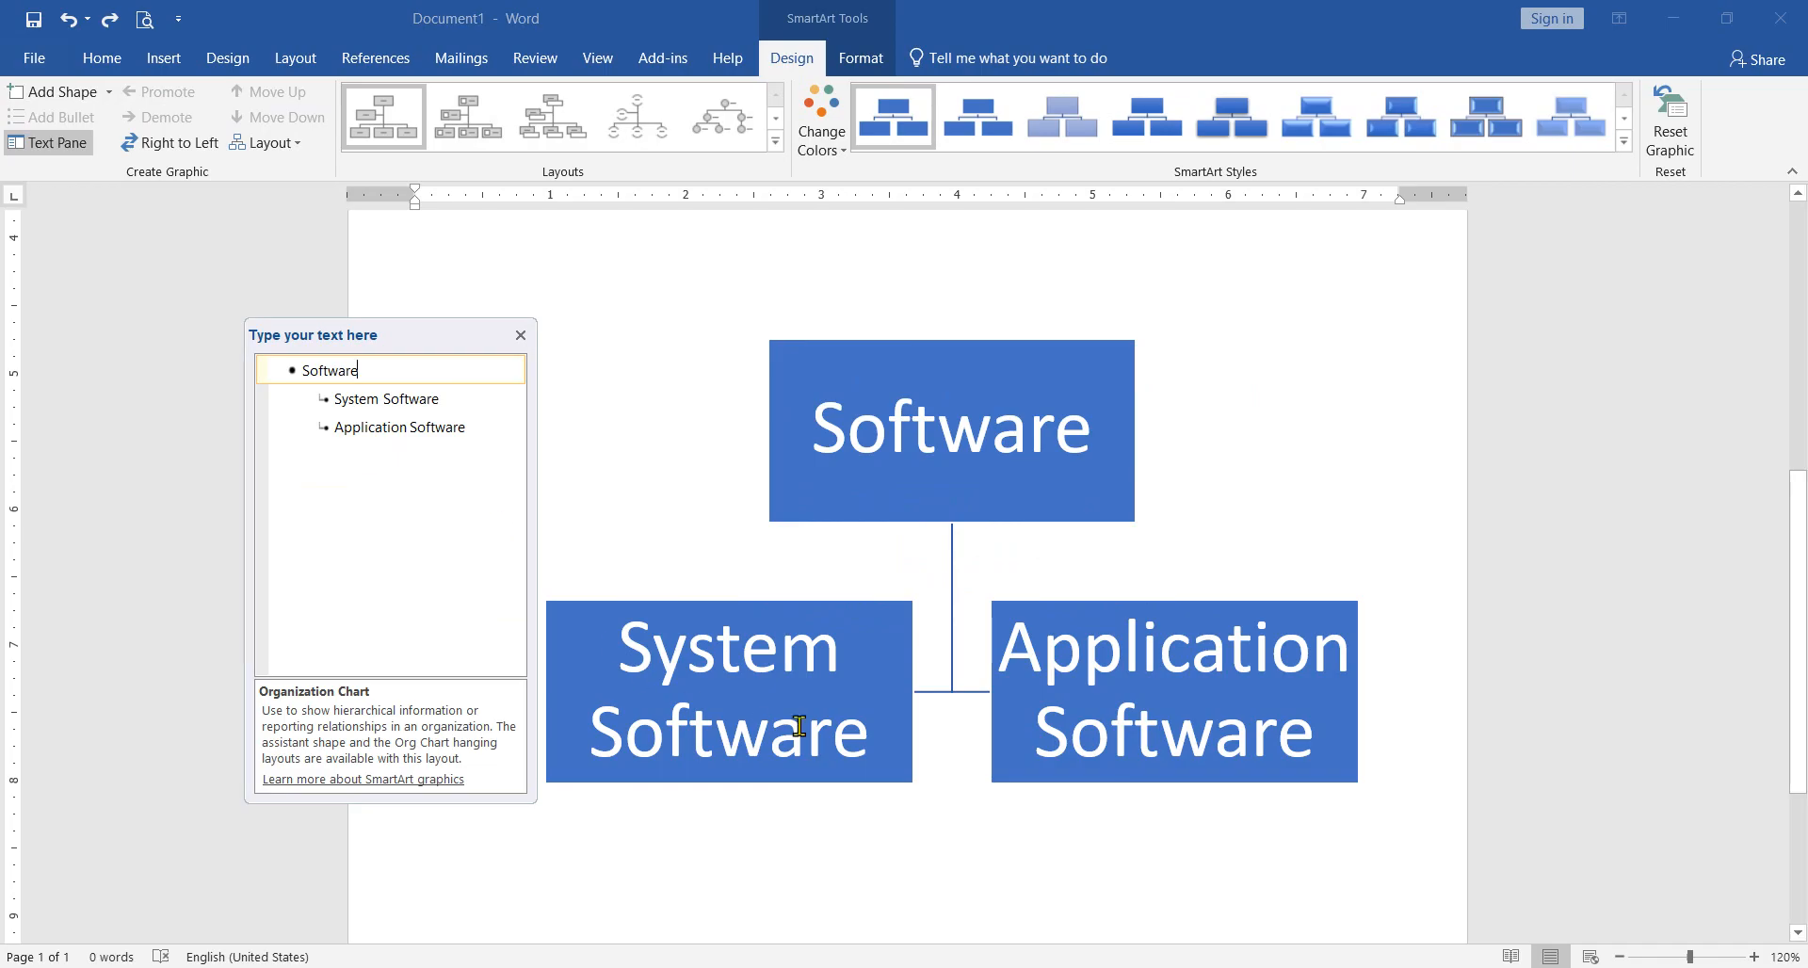
Step: Try adding a shape with the "System Software" box selected in the chart itself, and undo the addition
{"action": "left_click", "coordinate": [888, 737]}
{"action": "left_click", "coordinate": [871, 744]}
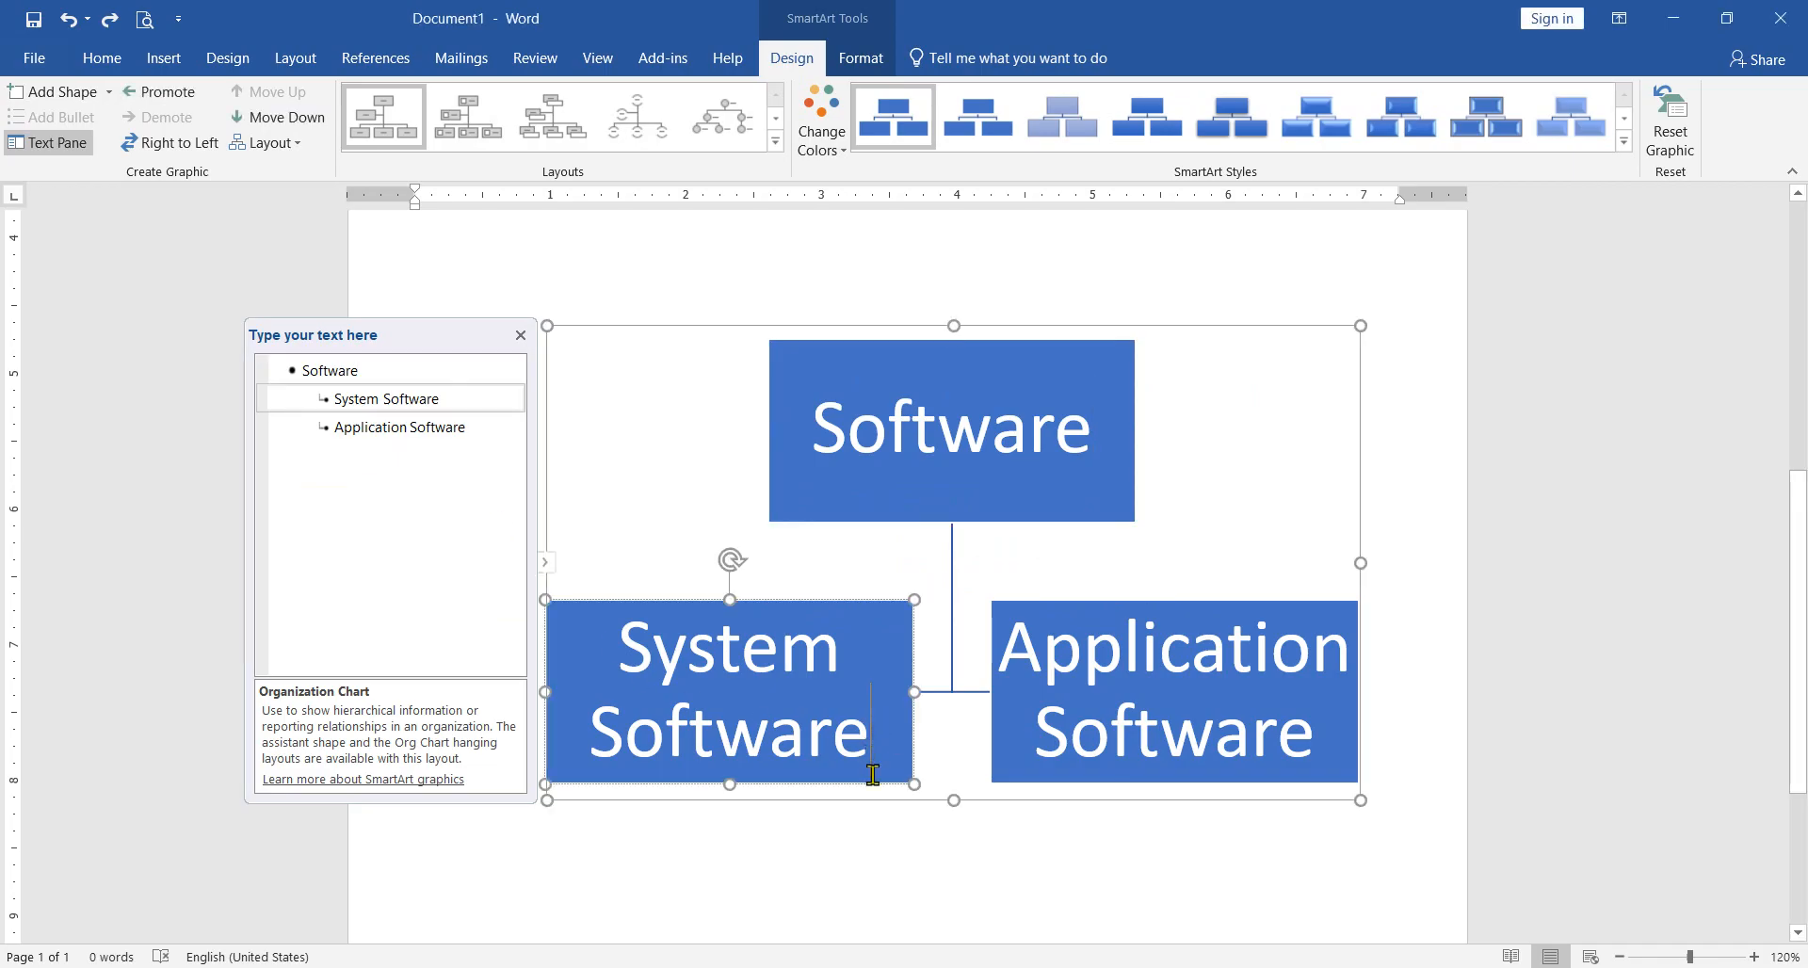
{"action": "left_click", "coordinate": [84, 98]}
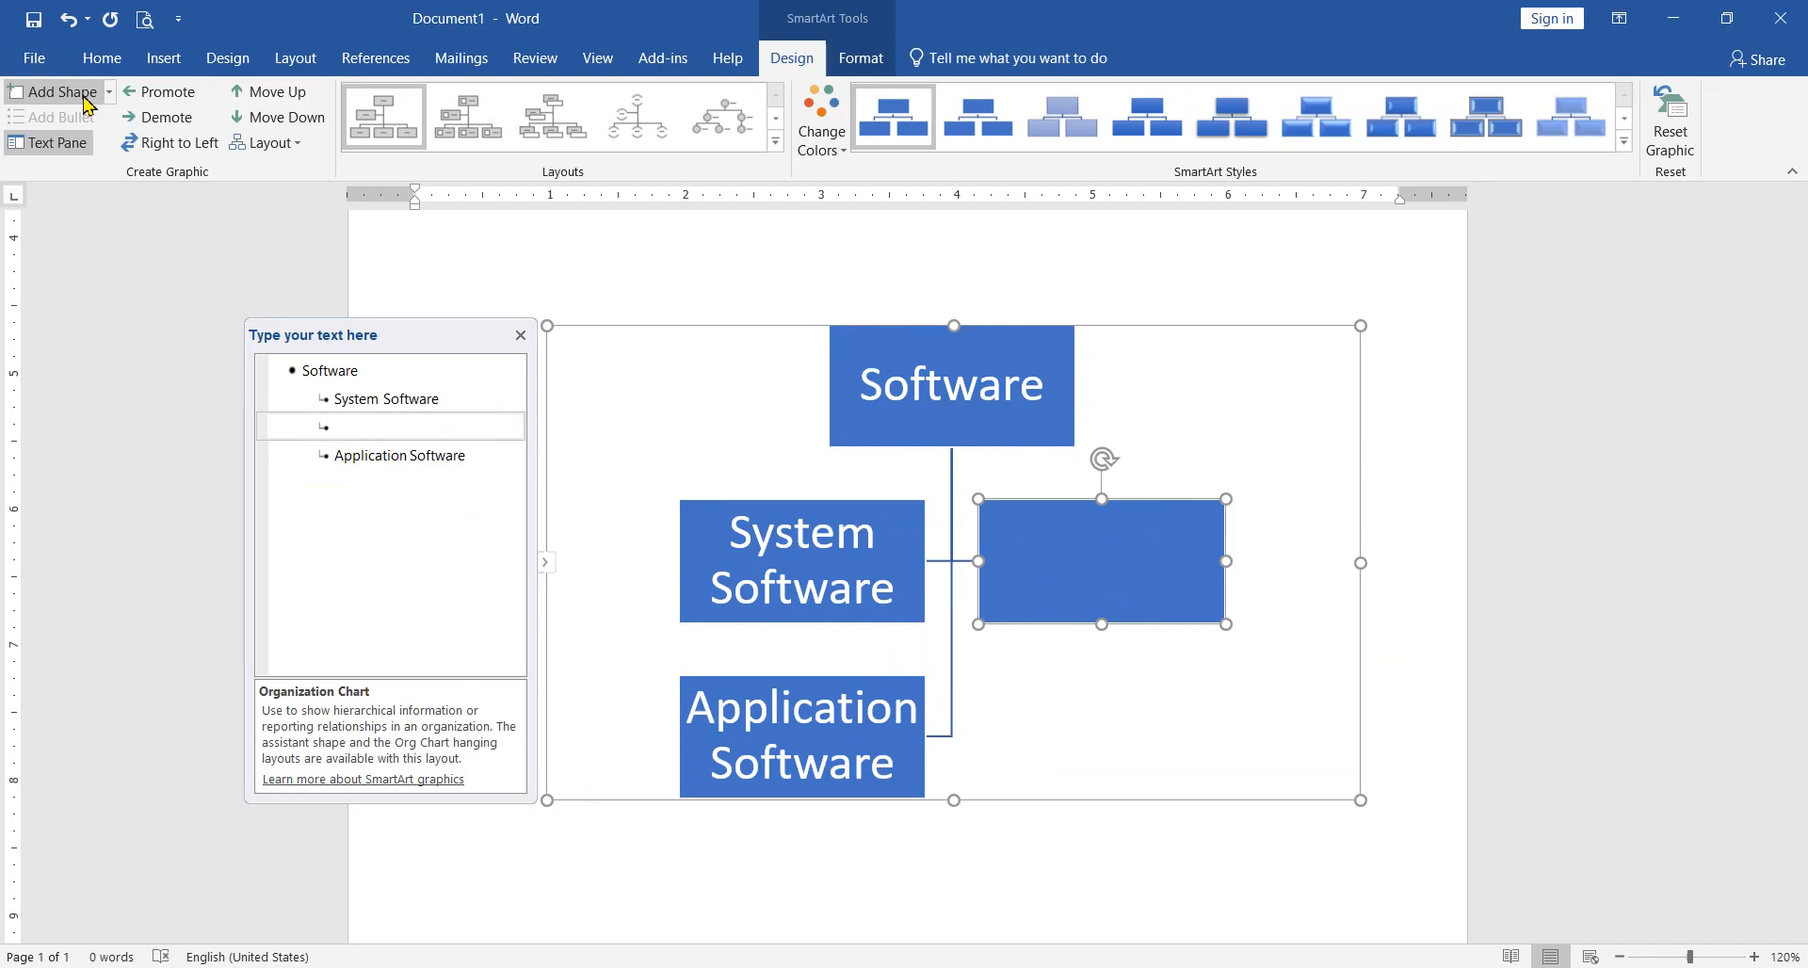
{"action": "key", "text": "ctrl+z"}
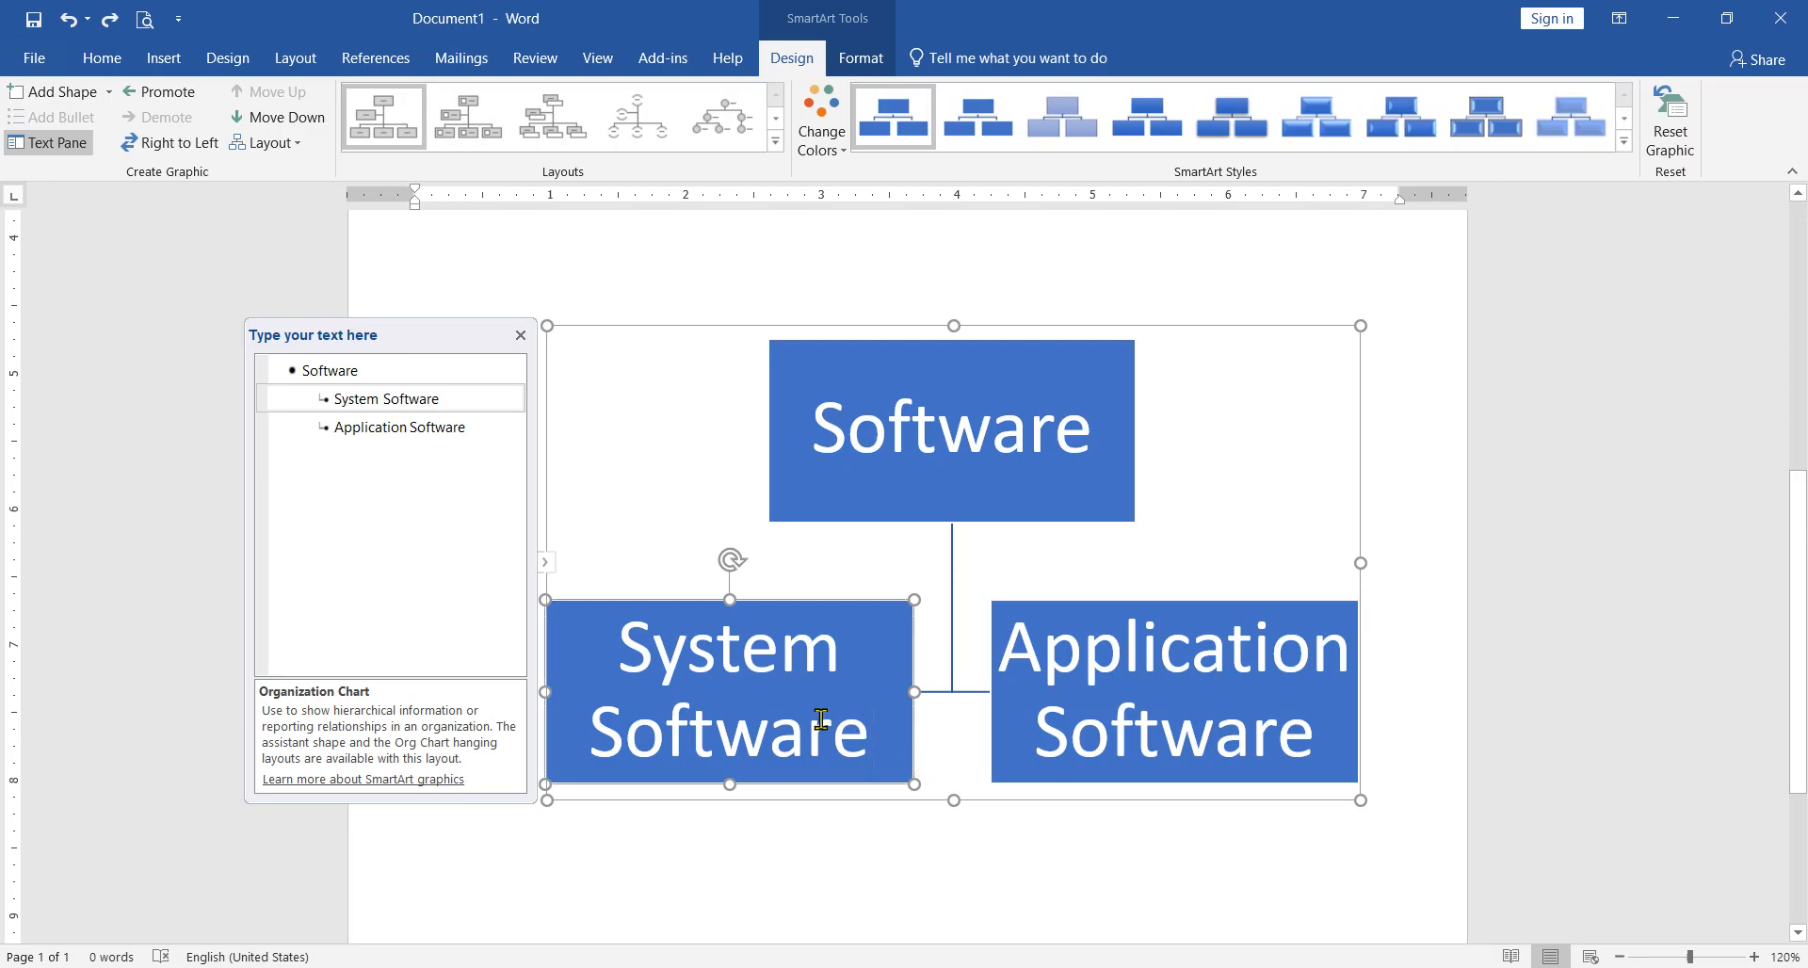
Step: Add an empty box after "System Software" and move it down to the lower part of the chart
{"action": "left_click", "coordinate": [476, 402]}
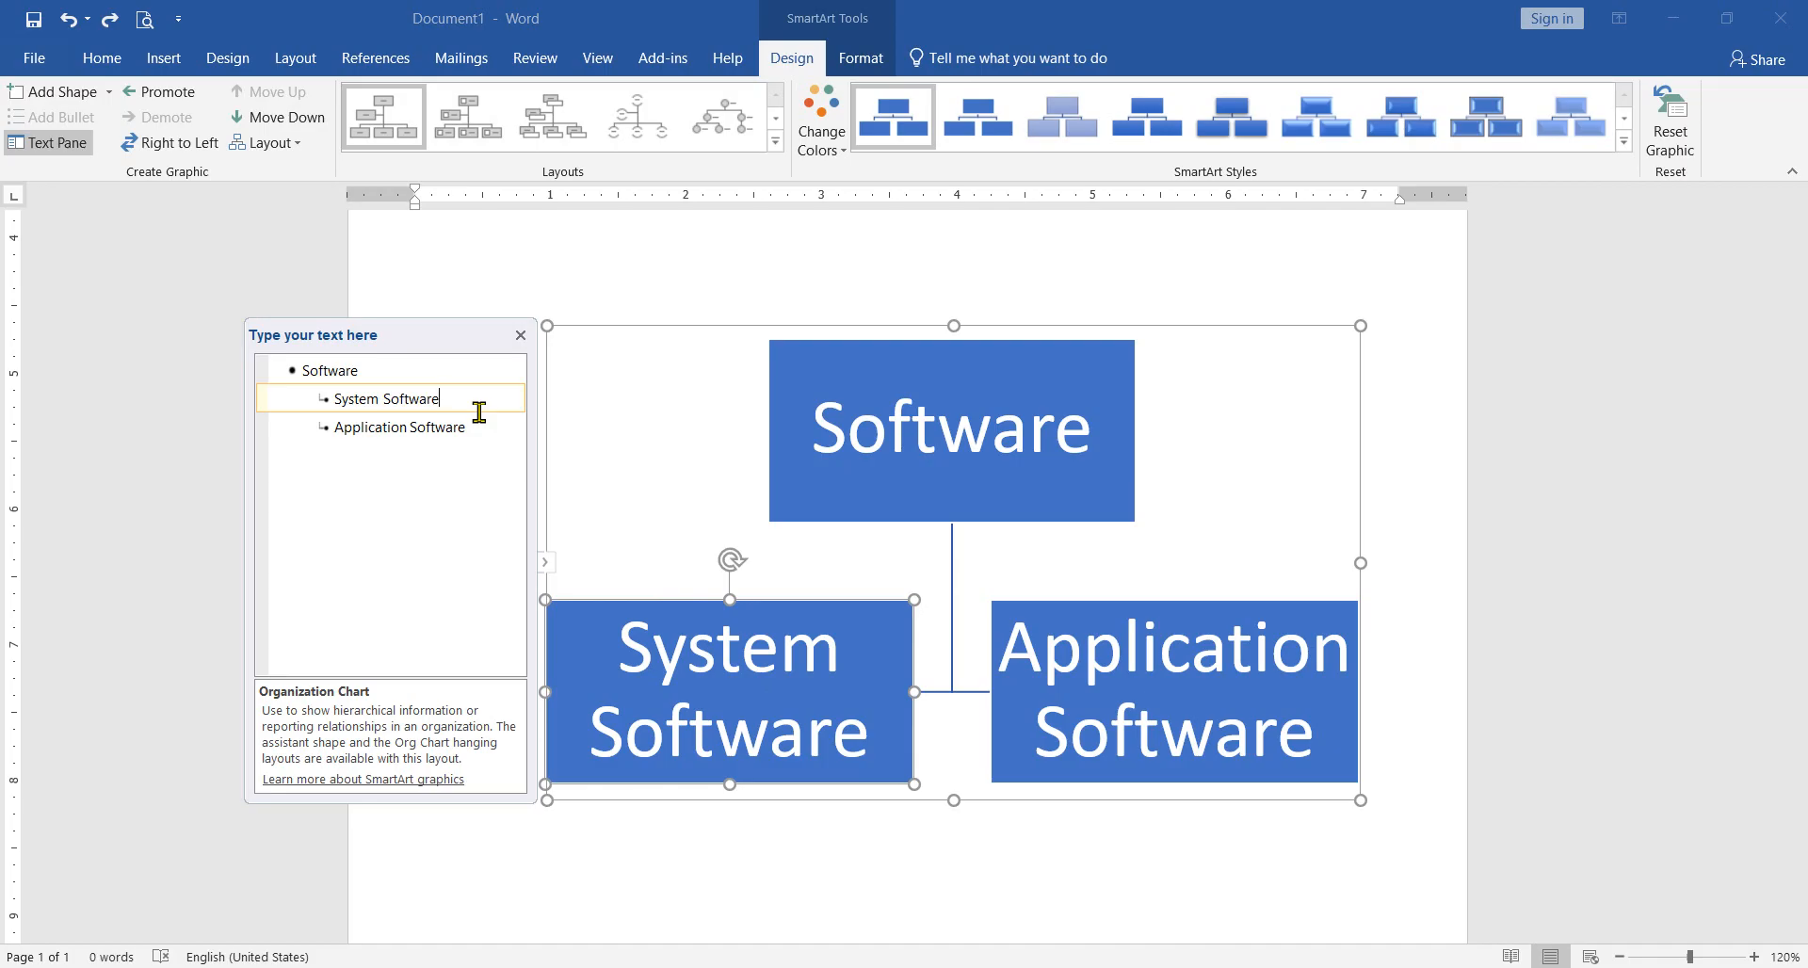
{"action": "left_click", "coordinate": [56, 91]}
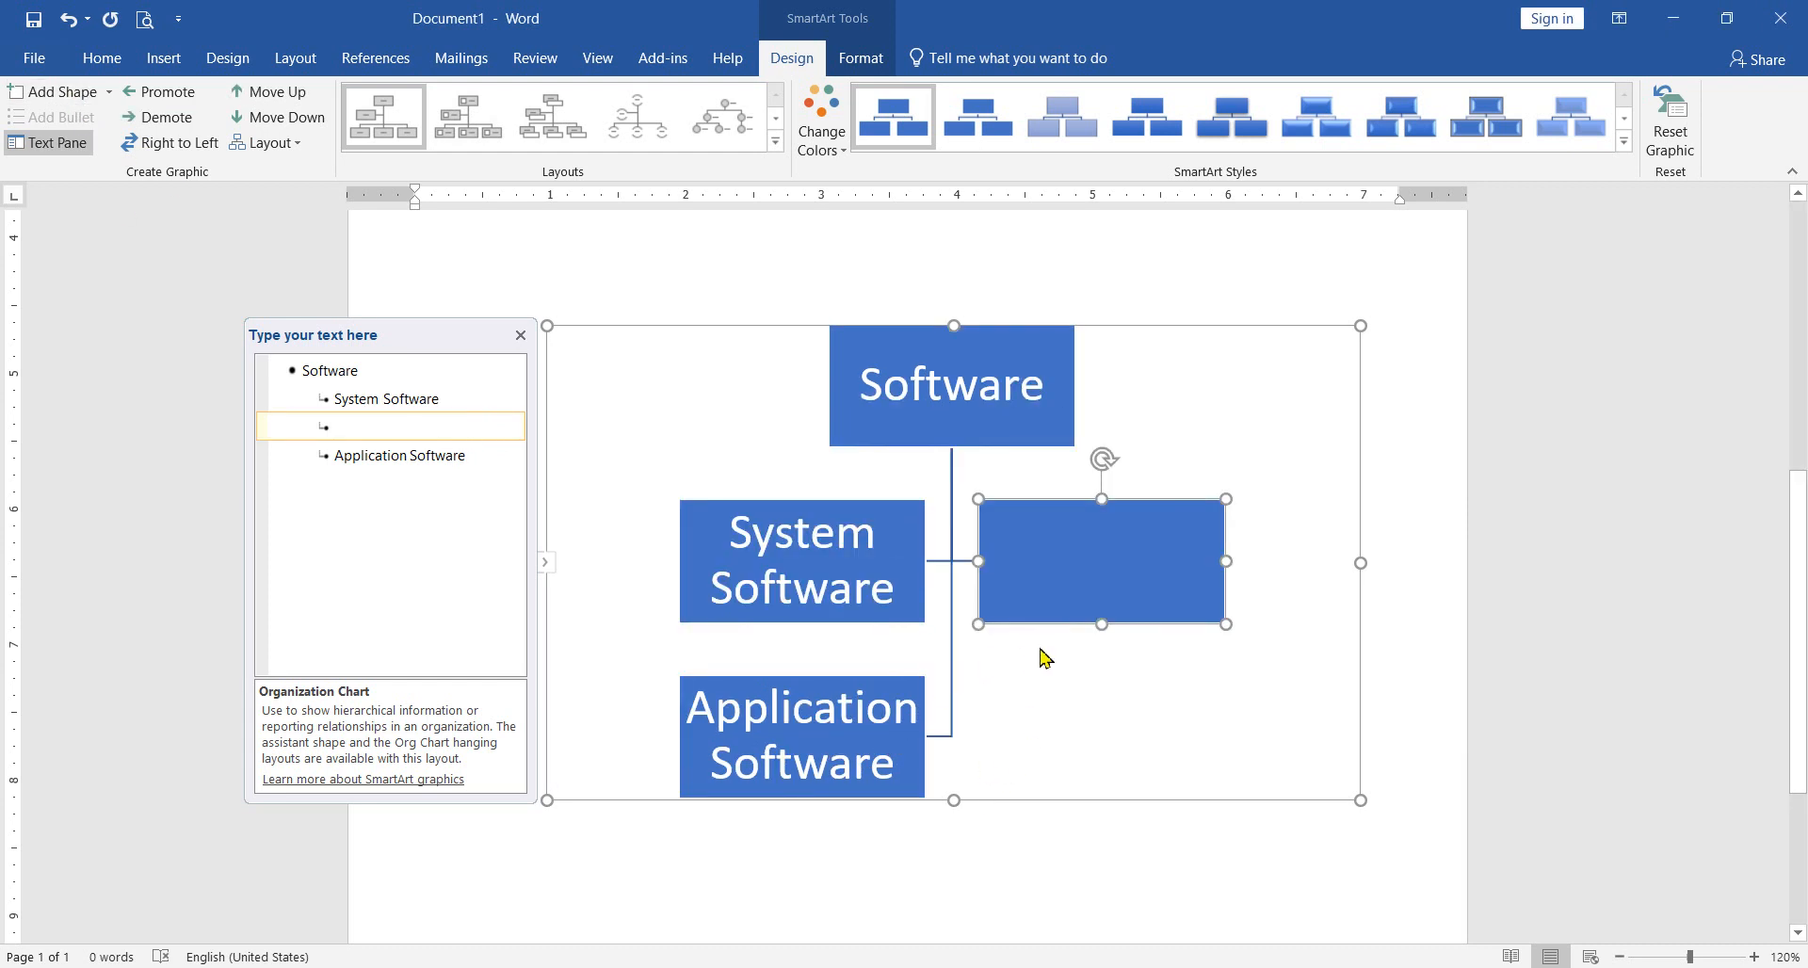
{"action": "left_click_drag", "start_coordinate": [1049, 625], "coordinate": [1130, 851]}
Step: Place the "Application Software" box level beside "System Software" and move the empty box directly beneath "System Software"
{"action": "left_click_drag", "start_coordinate": [923, 754], "coordinate": [1220, 569]}
{"action": "left_click_drag", "start_coordinate": [1156, 625], "coordinate": [1157, 630]}
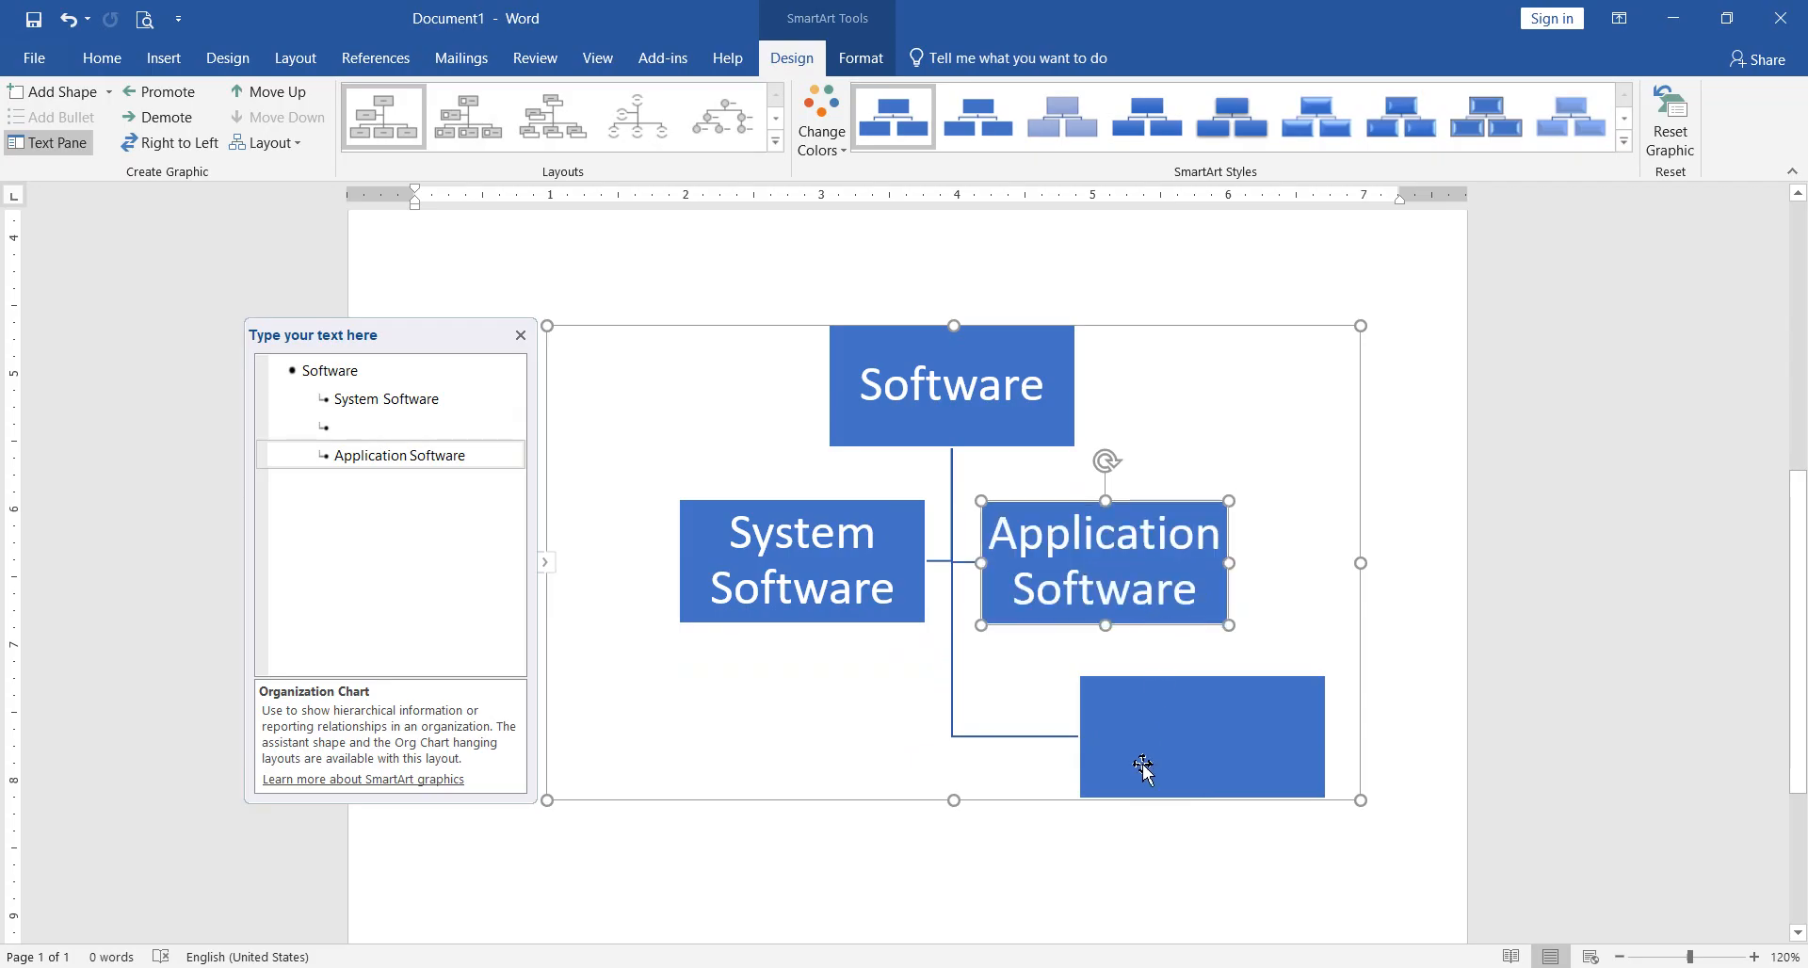
{"action": "left_click_drag", "start_coordinate": [1130, 799], "coordinate": [726, 754]}
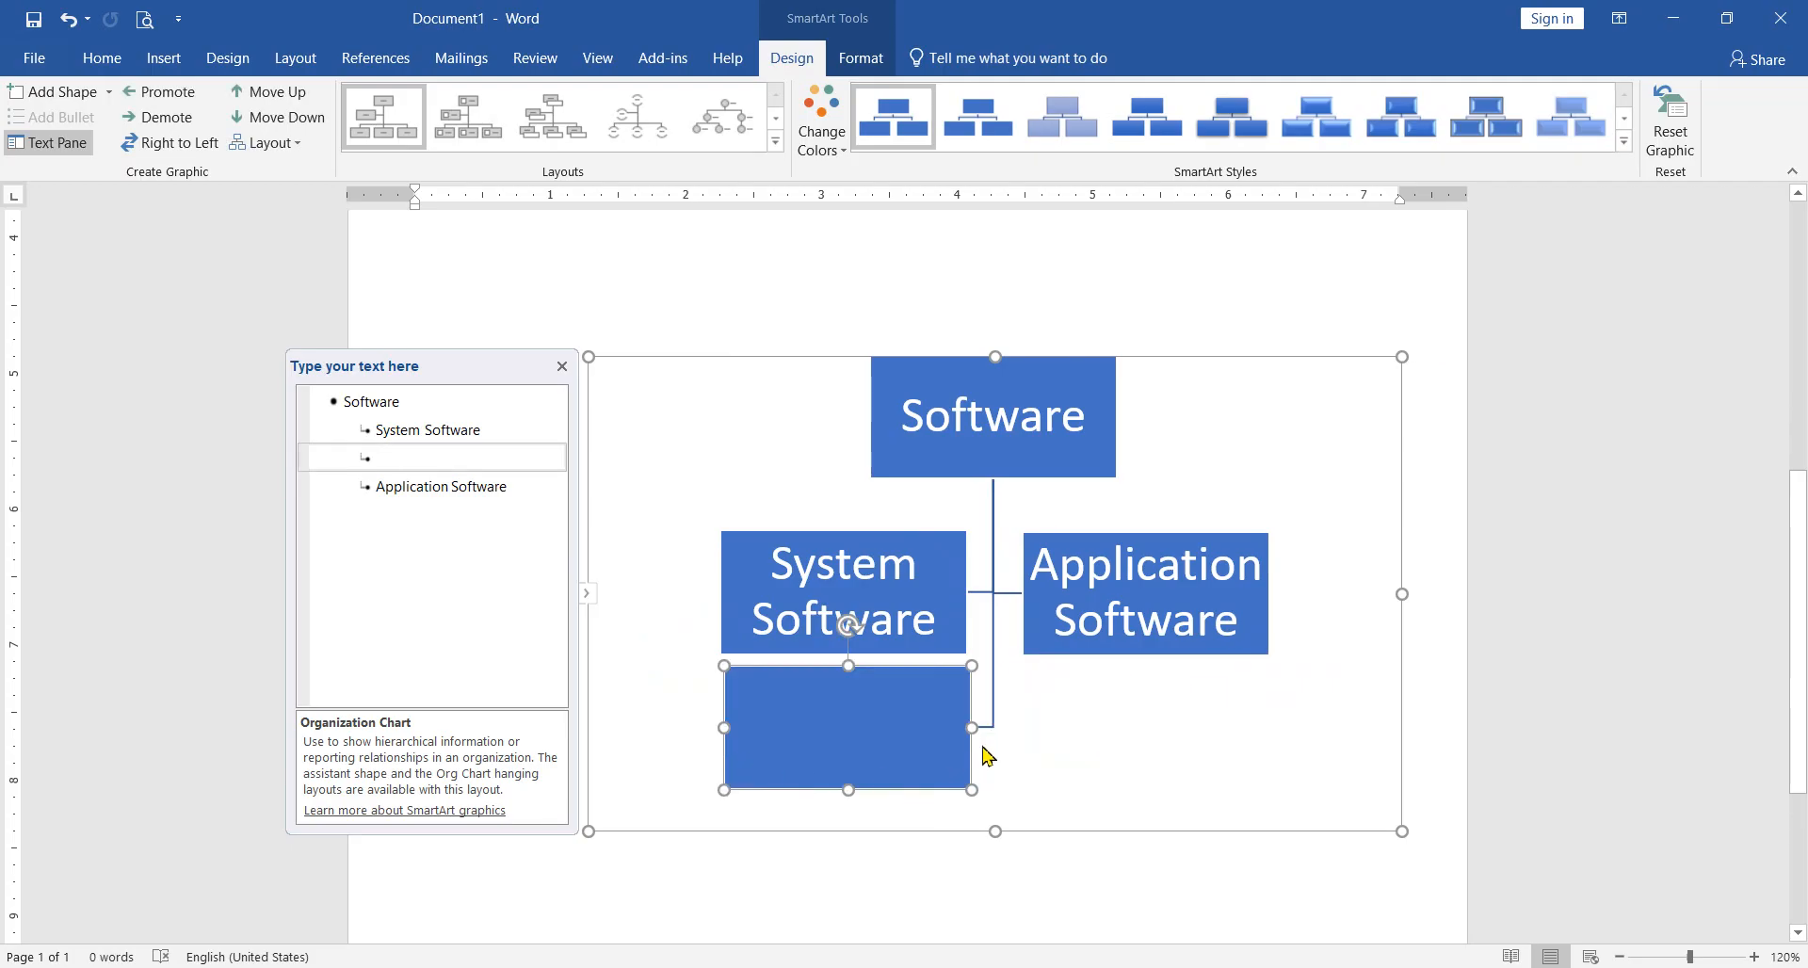
{"action": "left_click_drag", "start_coordinate": [969, 752], "coordinate": [964, 762]}
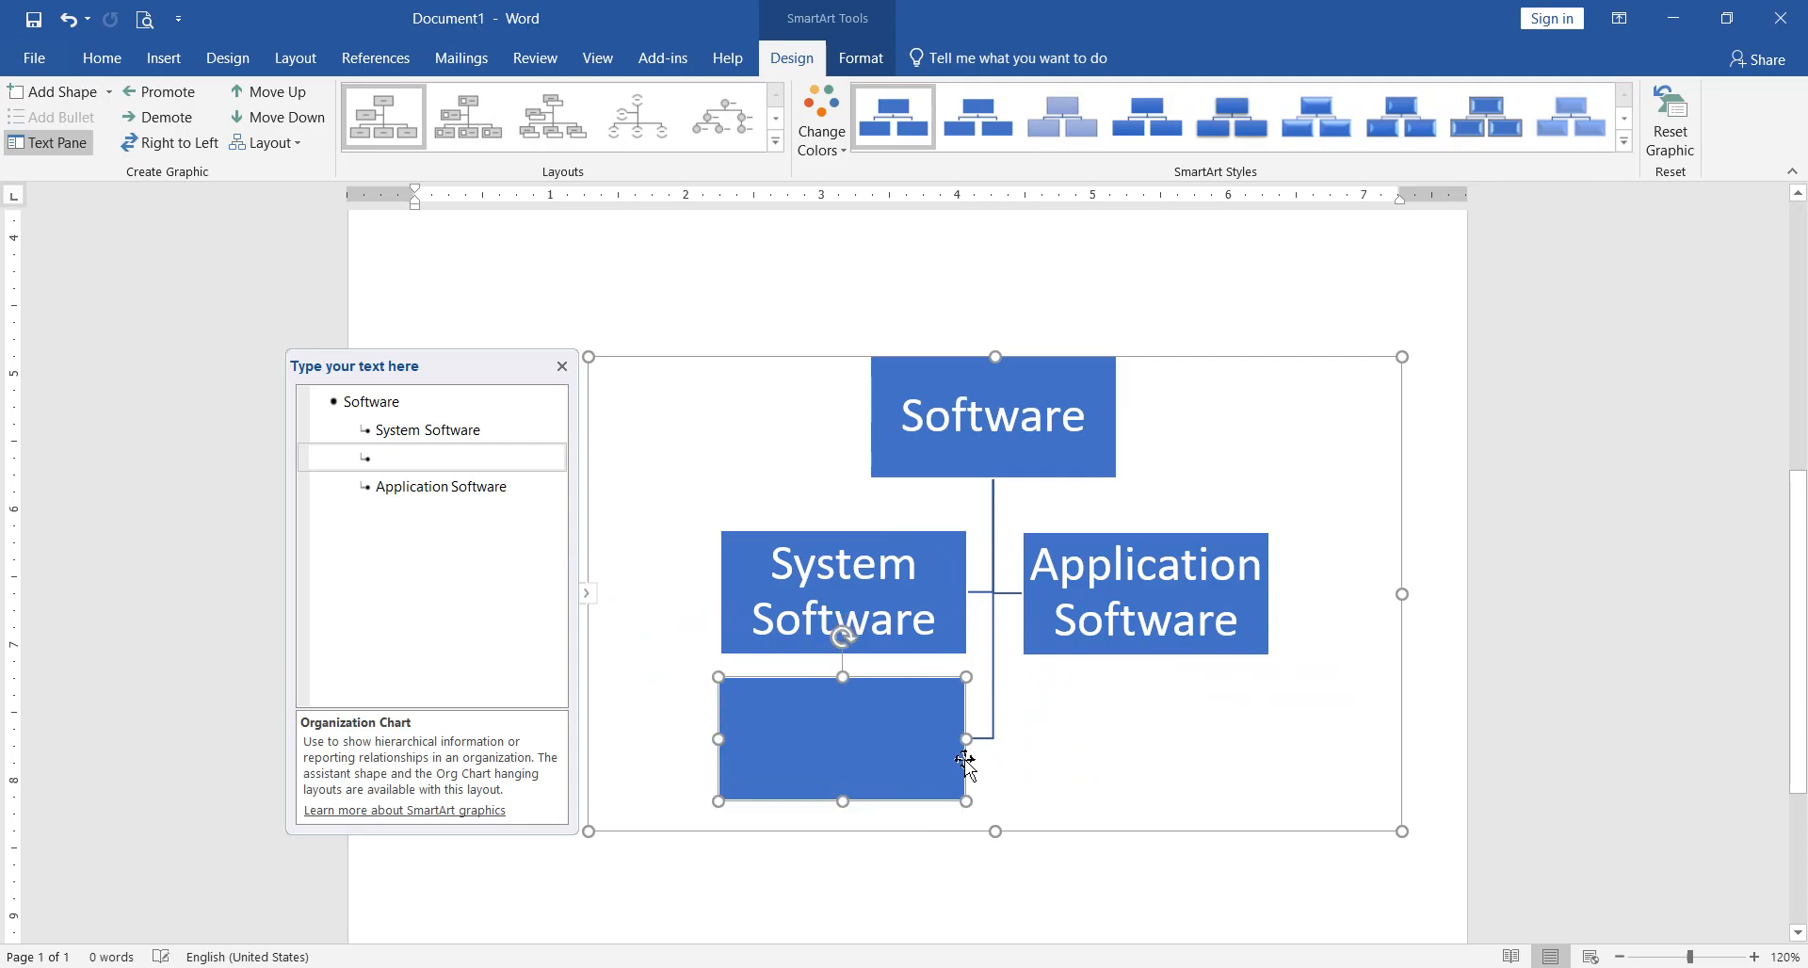
Step: Delete the empty box beneath "System Software" by removing its entry from the chart's text outline
{"action": "left_click", "coordinate": [993, 716]}
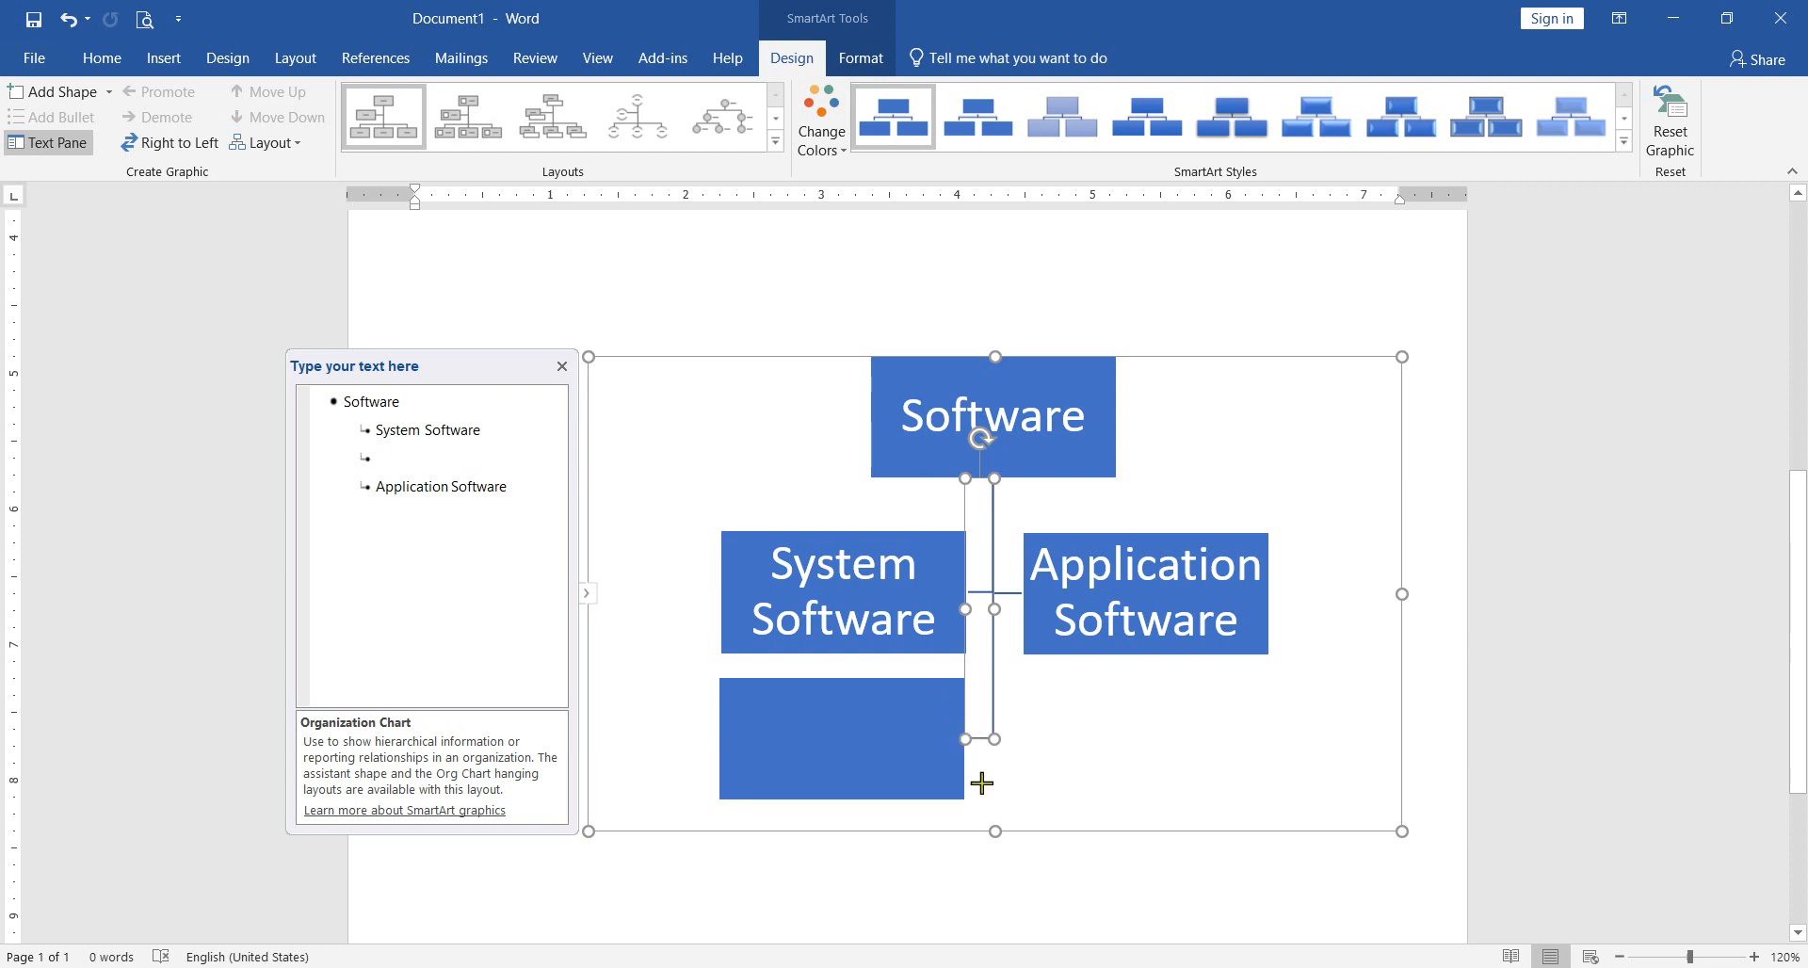
{"action": "left_click", "coordinate": [1078, 758]}
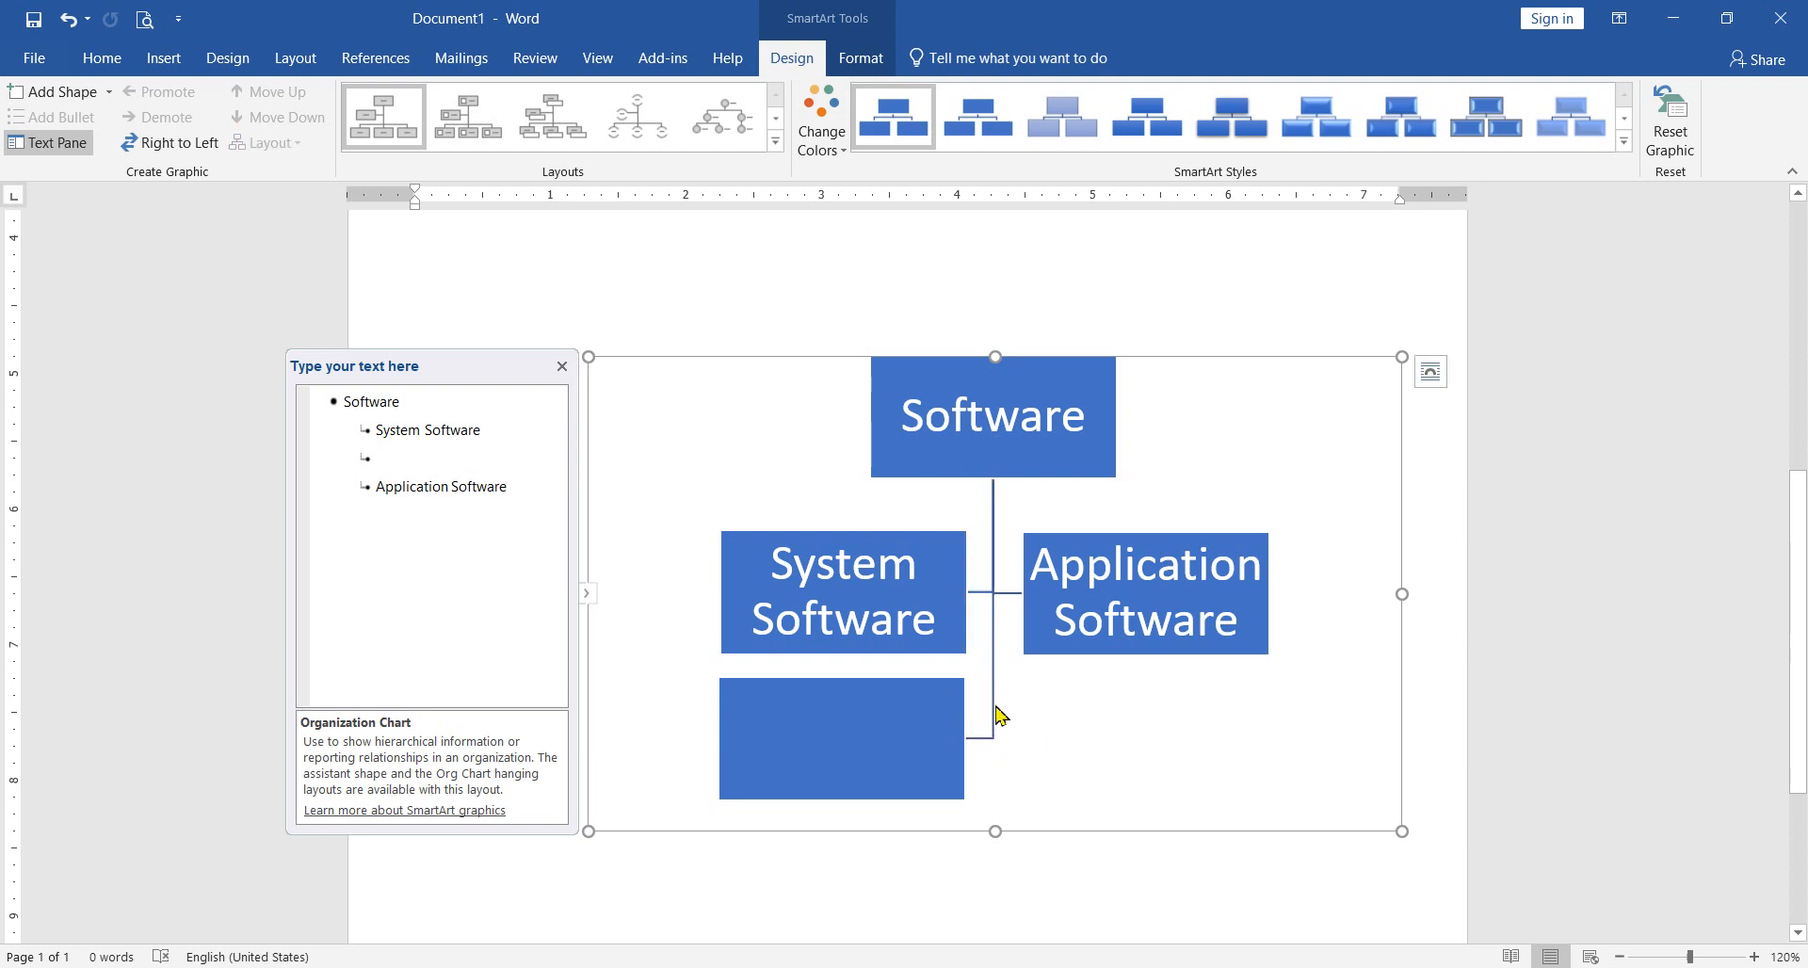
{"action": "left_click", "coordinate": [878, 723]}
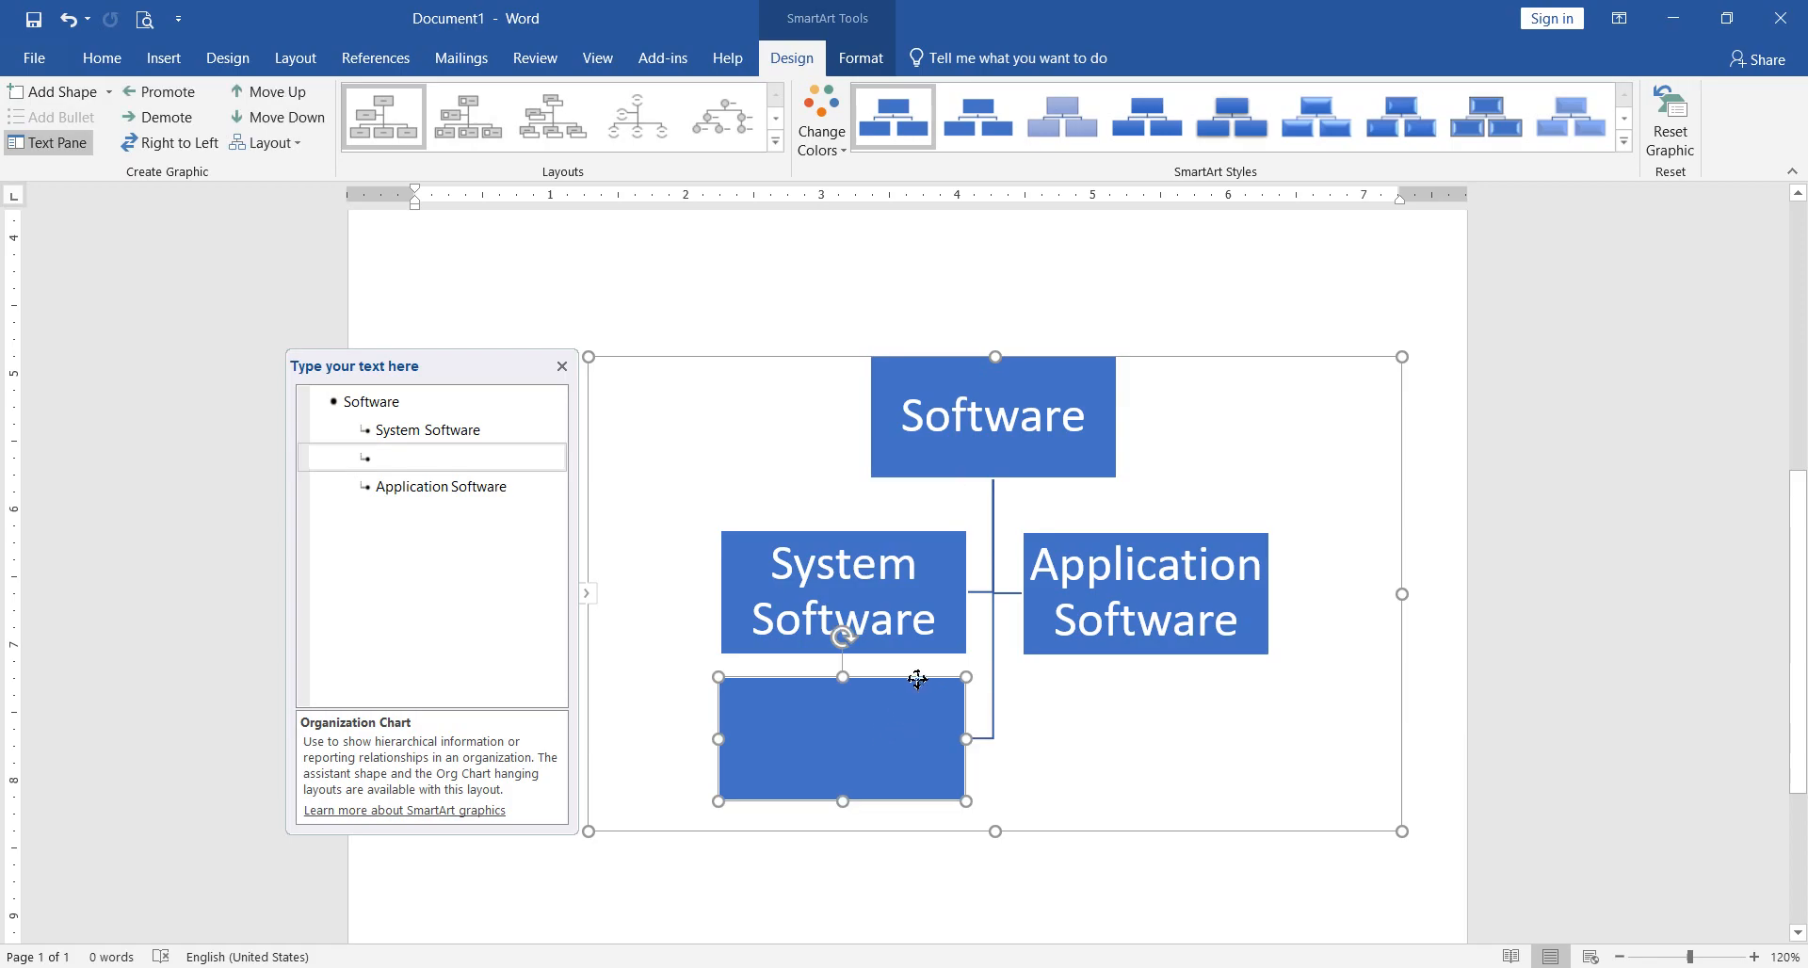
{"action": "key", "text": "Delete"}
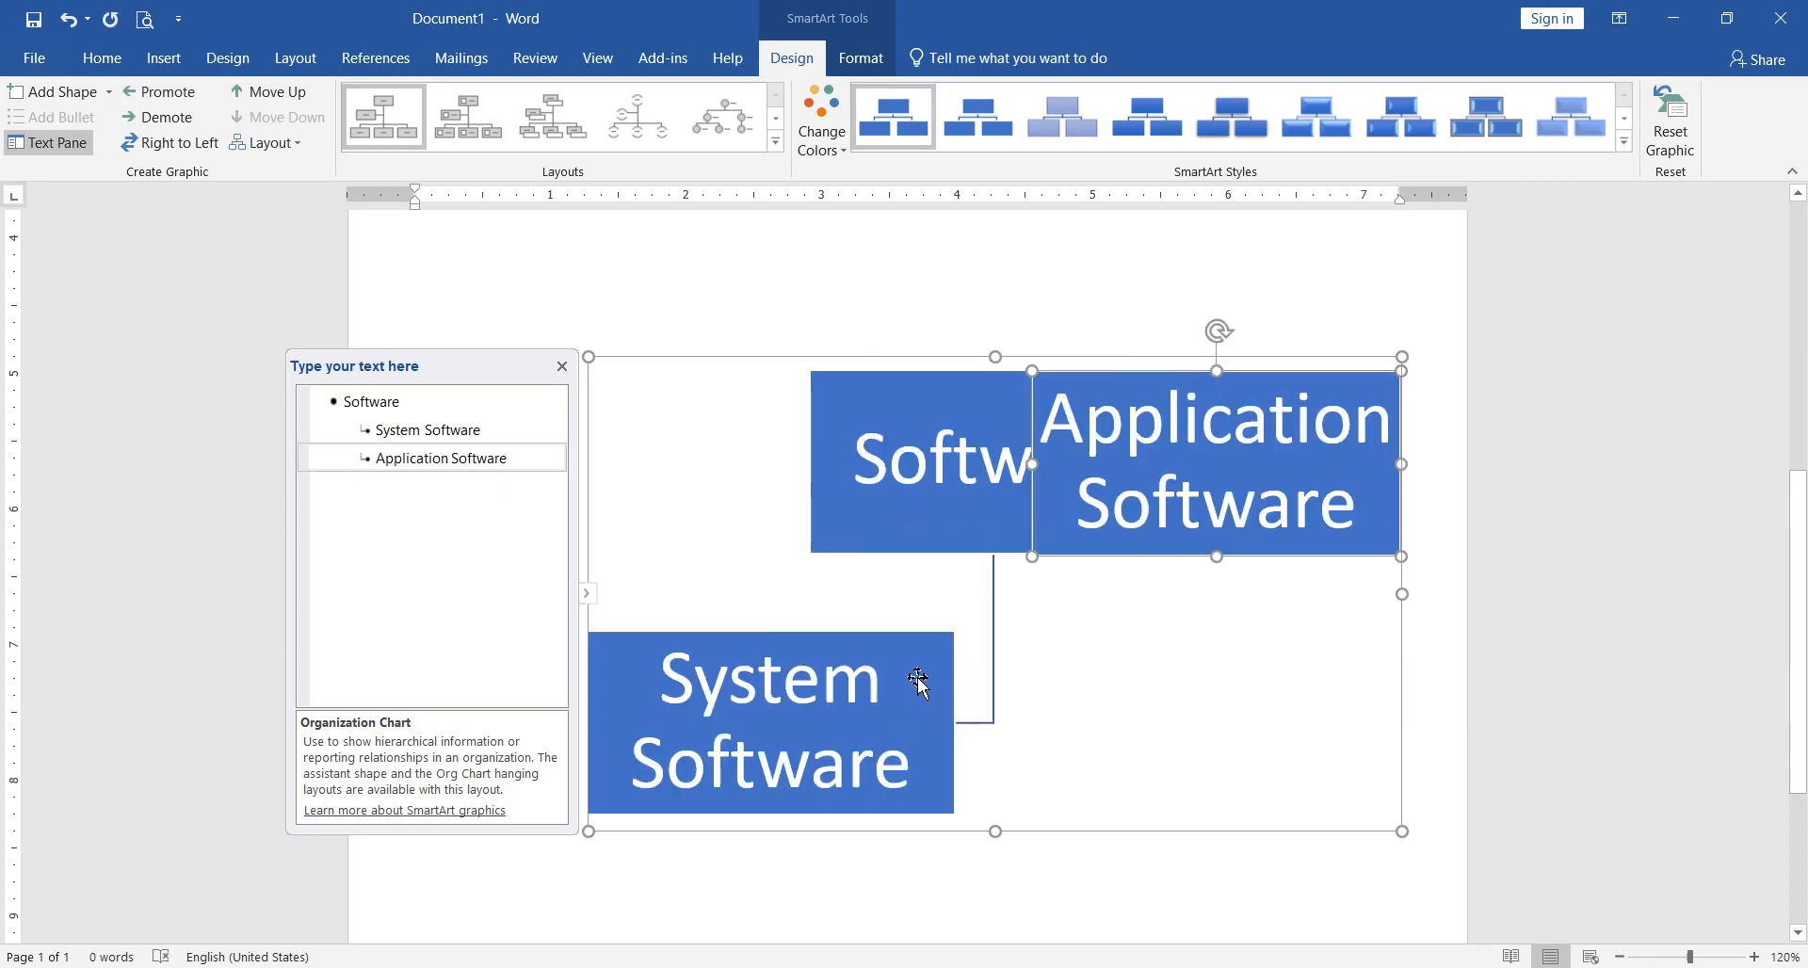
{"action": "key", "text": "ctrl+z"}
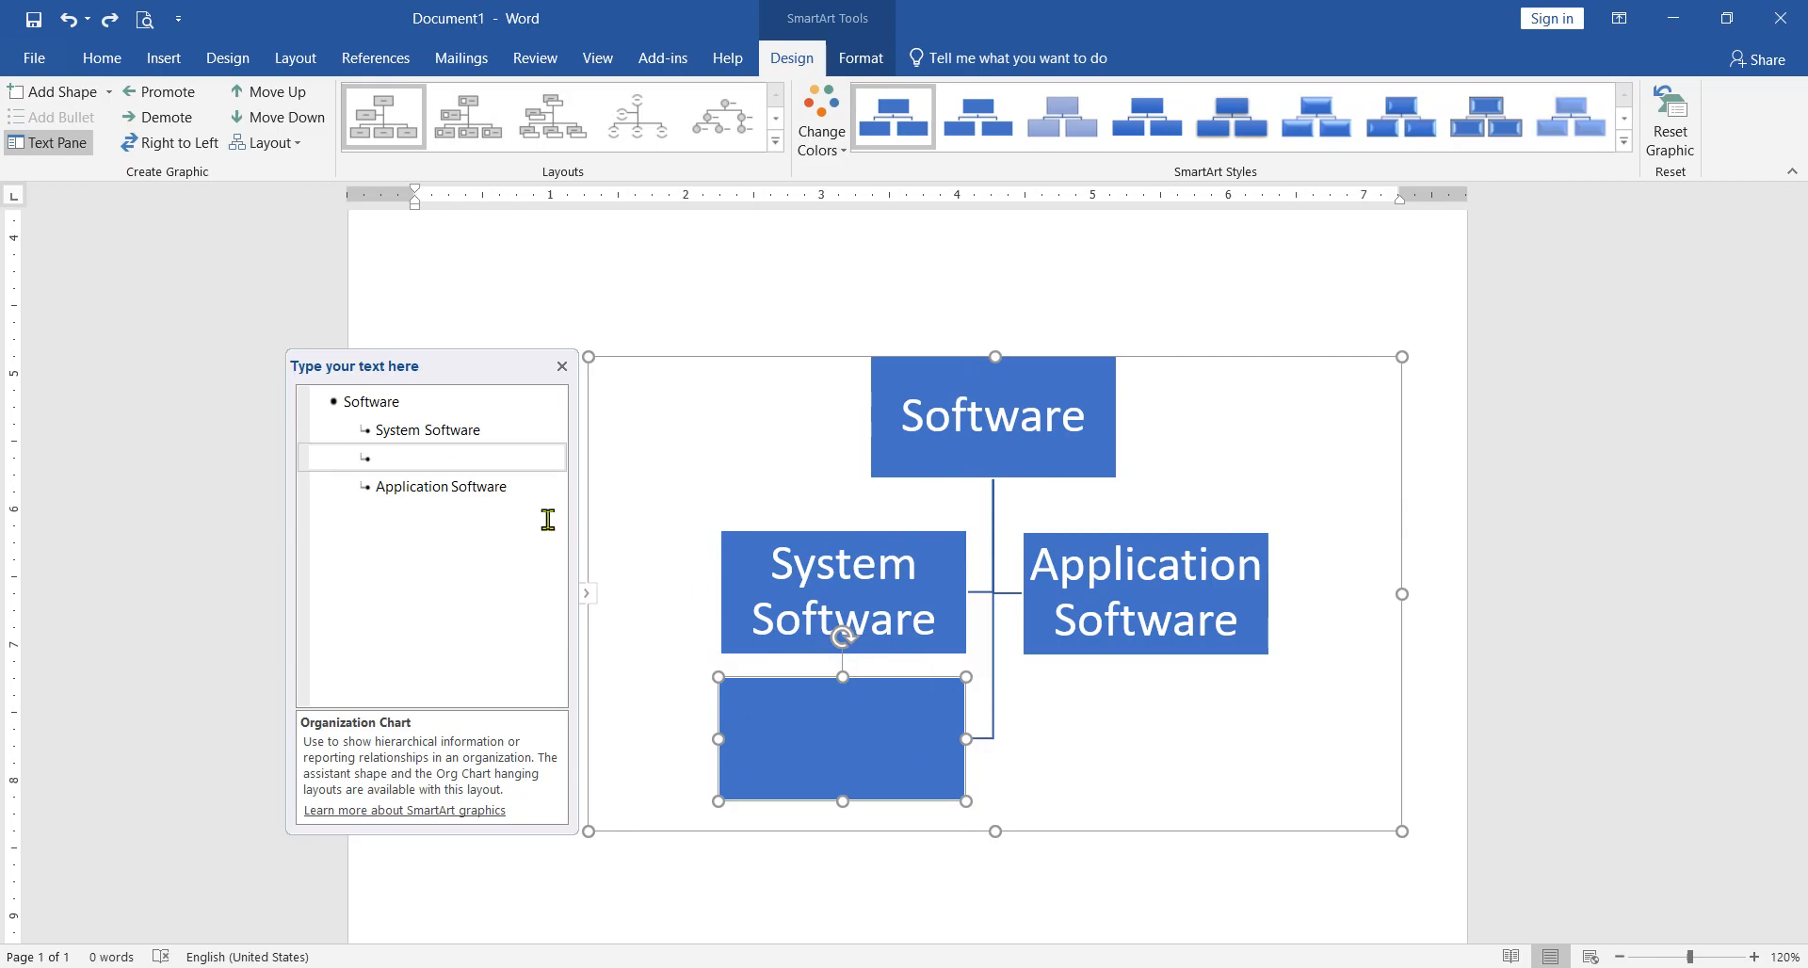
{"action": "left_click", "coordinate": [462, 469]}
{"action": "key", "text": "BackSpace"}
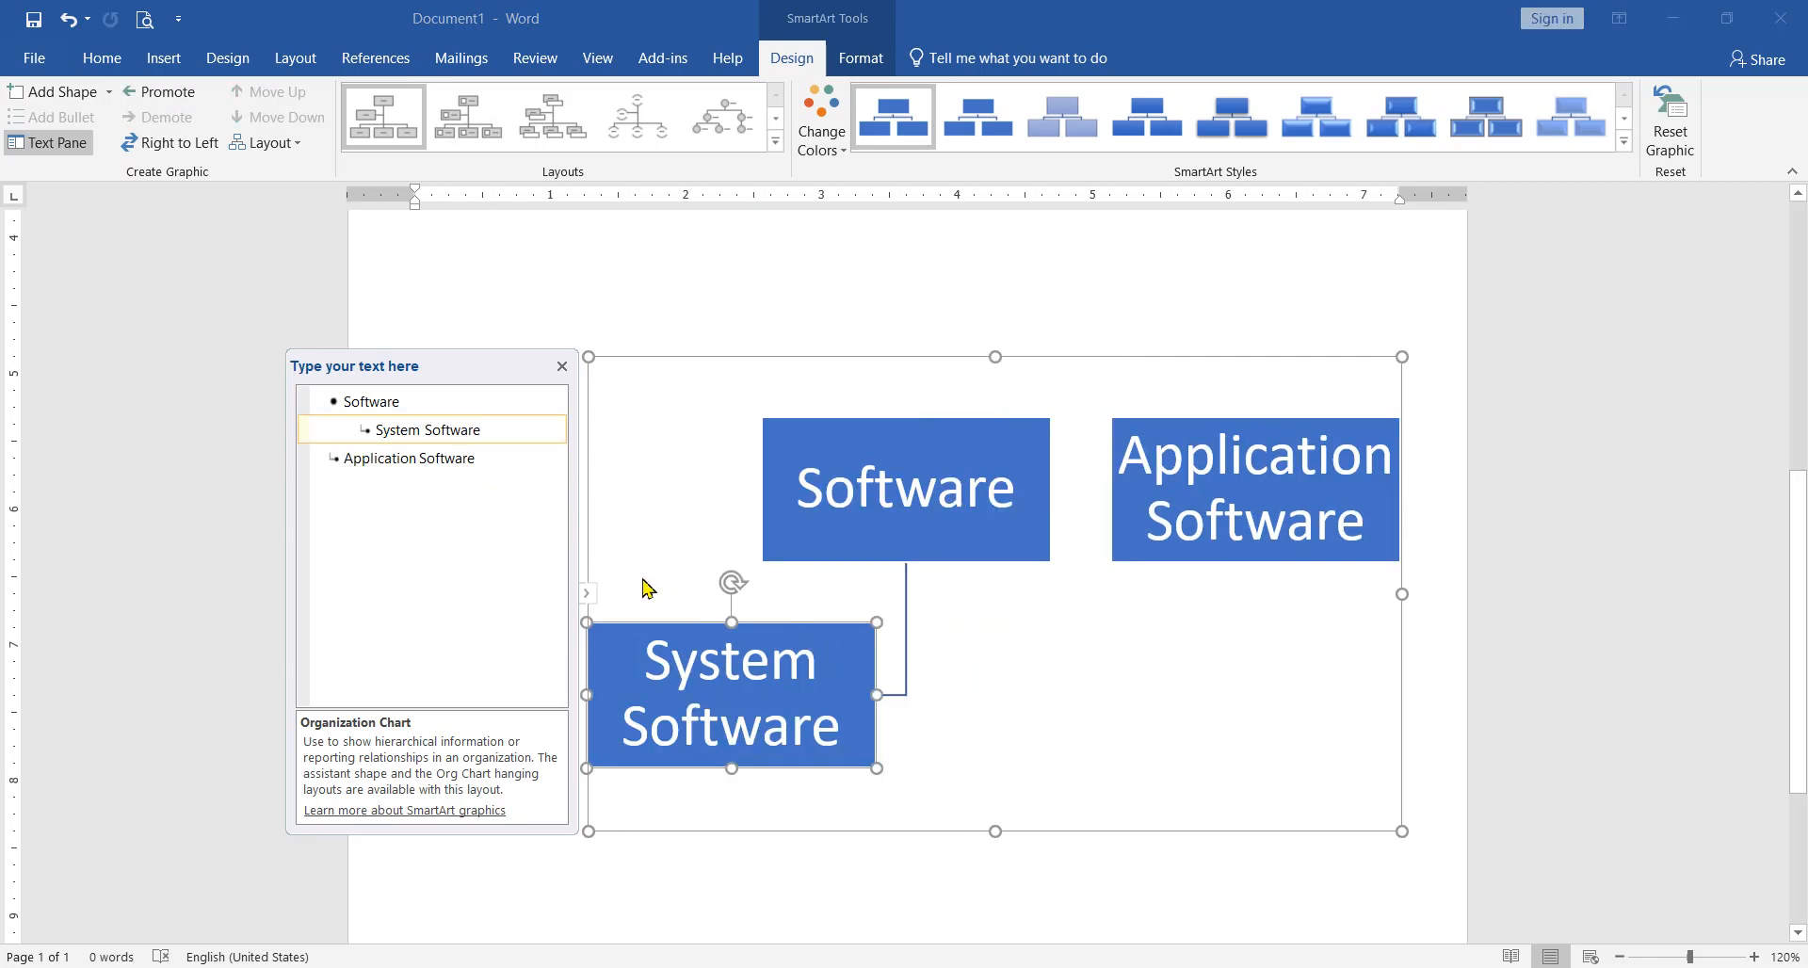
Step: Delete the "Application Software" box by removing its entry from the chart's text outline
{"action": "left_click", "coordinate": [504, 459]}
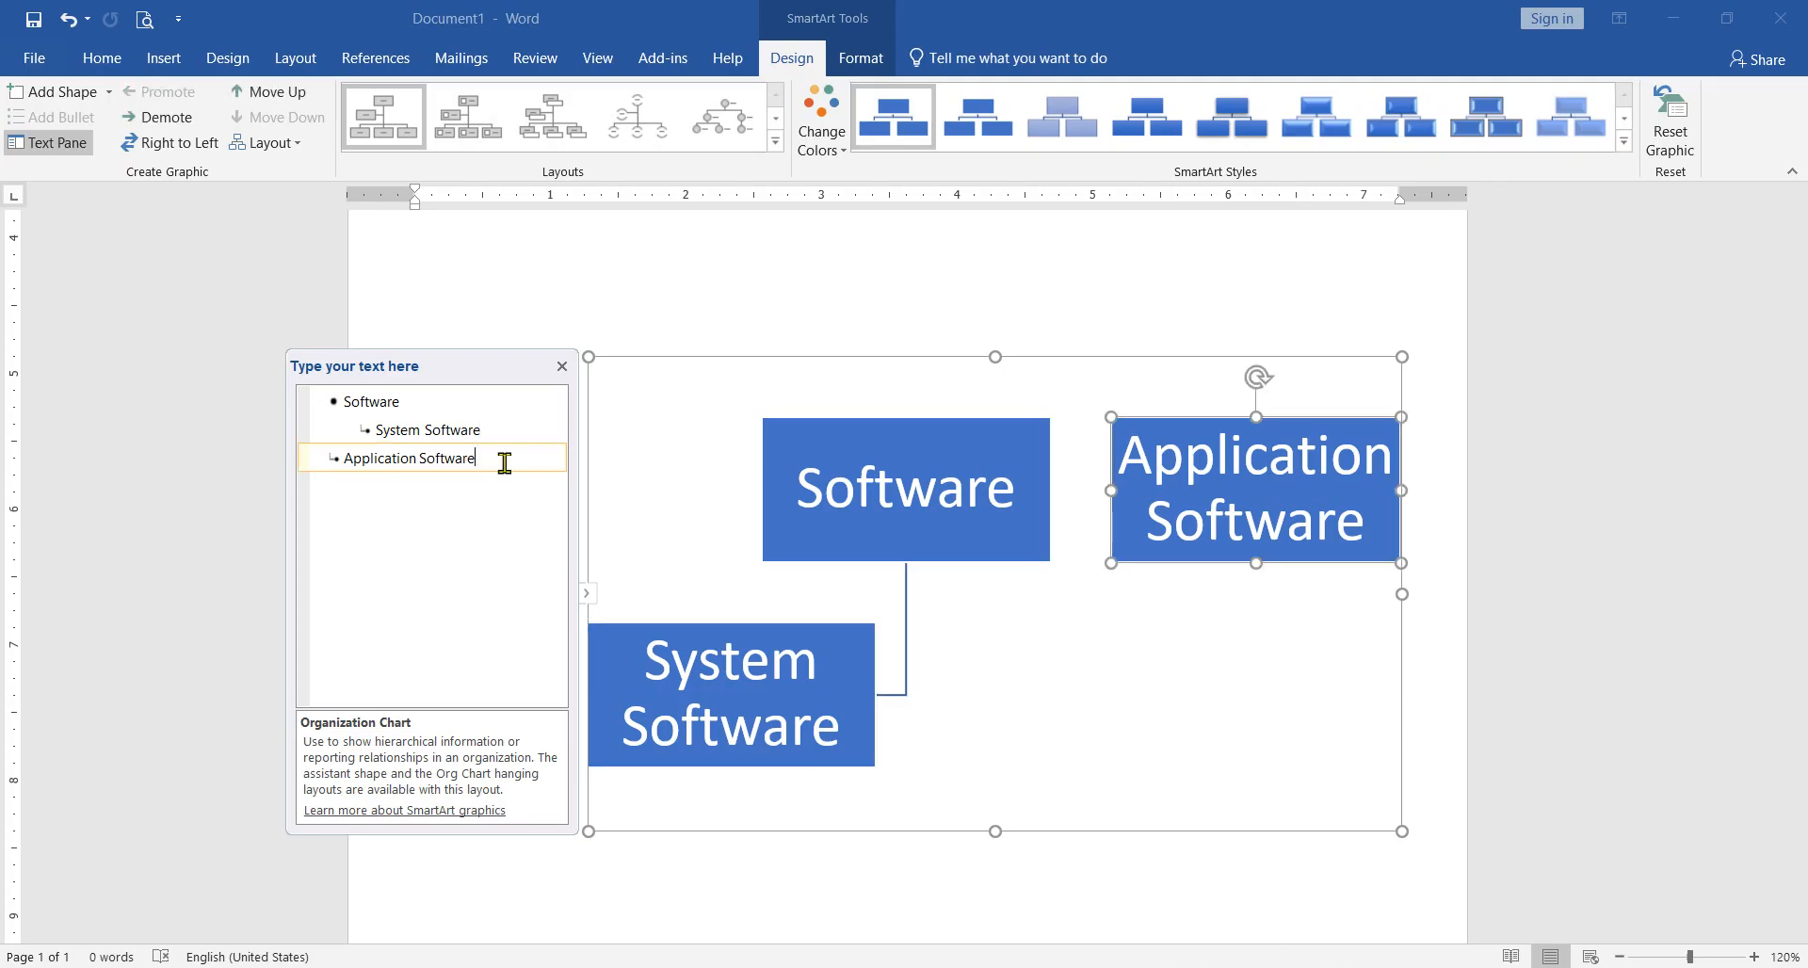
{"action": "key", "text": "BackSpace"}
{"action": "key", "text": "BackSpace"}
{"action": "key", "text": "BackSpace"}
{"action": "key", "text": "BackSpace"}
{"action": "key", "text": "BackSpace"}
{"action": "key", "text": "BackSpace"}
{"action": "key", "text": "BackSpace"}
{"action": "key", "text": "BackSpace"}
{"action": "key", "text": "BackSpace"}
{"action": "key", "text": "BackSpace"}
{"action": "key", "text": "BackSpace"}
{"action": "key", "text": "BackSpace"}
{"action": "key", "text": "BackSpace"}
{"action": "key", "text": "BackSpace"}
{"action": "key", "text": "BackSpace"}
{"action": "key", "text": "BackSpace"}
{"action": "key", "text": "BackSpace"}
{"action": "key", "text": "BackSpace"}
{"action": "key", "text": "BackSpace"}
{"action": "key", "text": "BackSpace"}
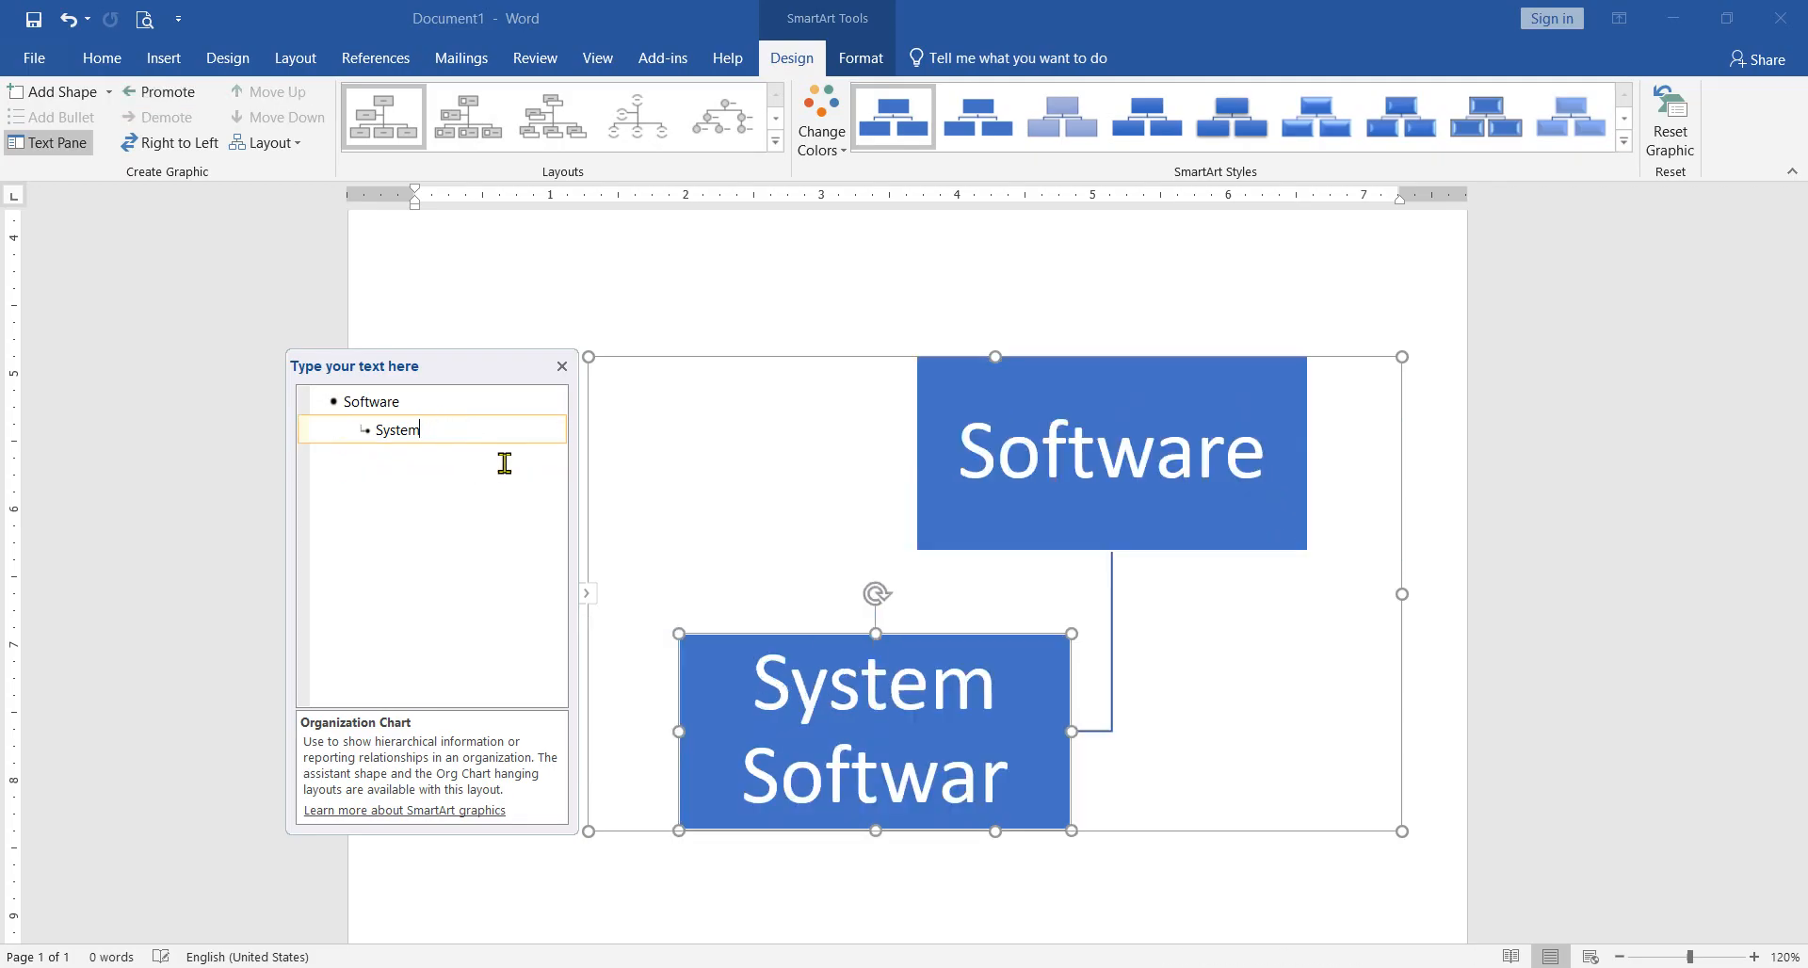
Step: Erase part of the lower box's text in the outline and retype it as "System Software"
{"action": "key", "text": "BackSpace"}
{"action": "key", "text": "BackSpace"}
{"action": "key", "text": "BackSpace"}
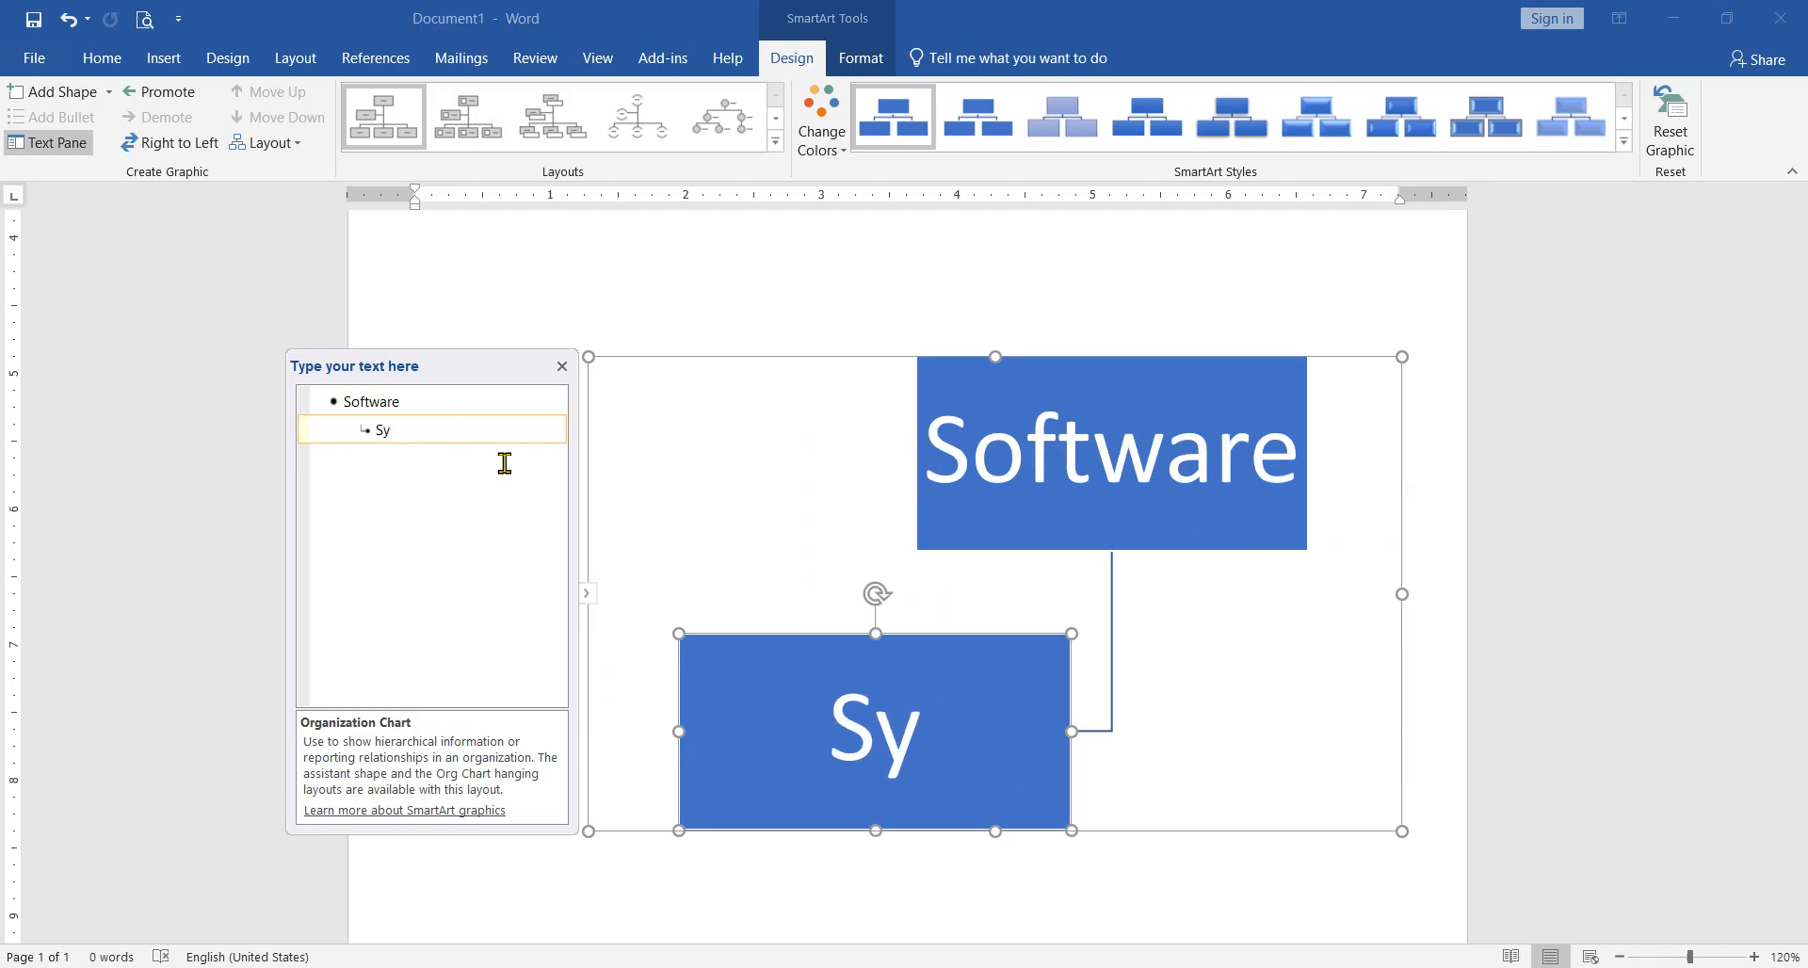
{"action": "type", "text": "ste"}
{"action": "key", "text": "Up"}
{"action": "key", "text": "Return"}
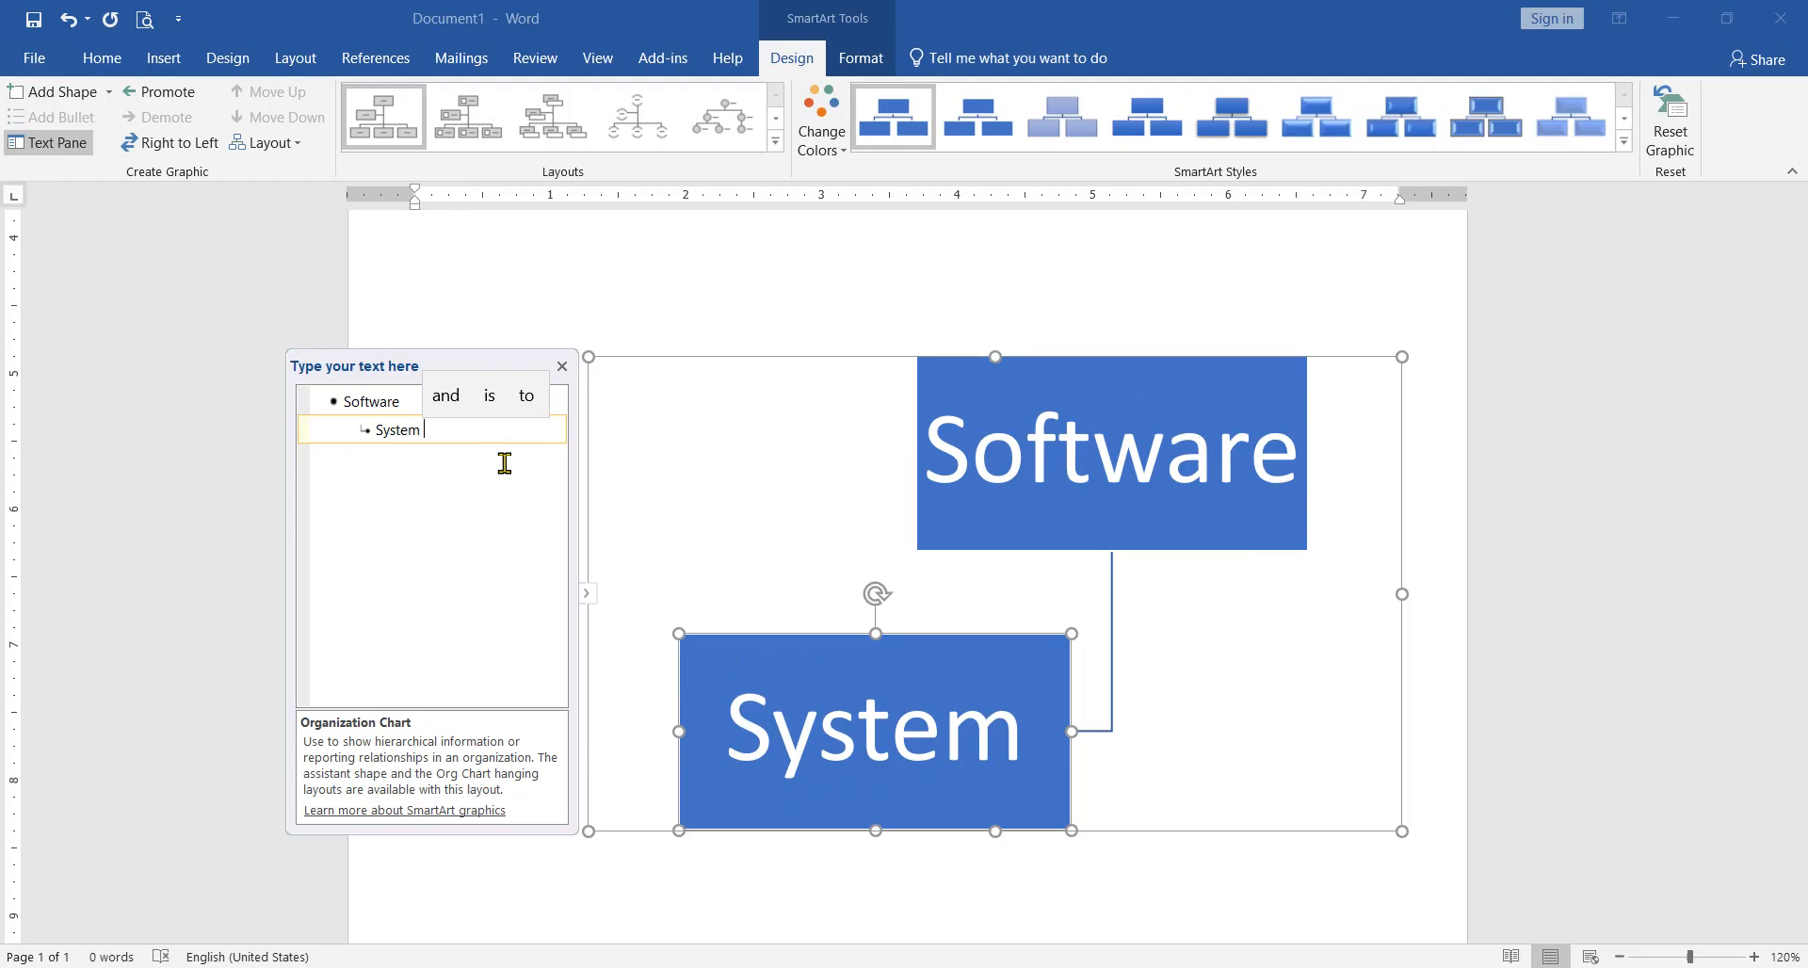
{"action": "type", "text": "Sowf"}
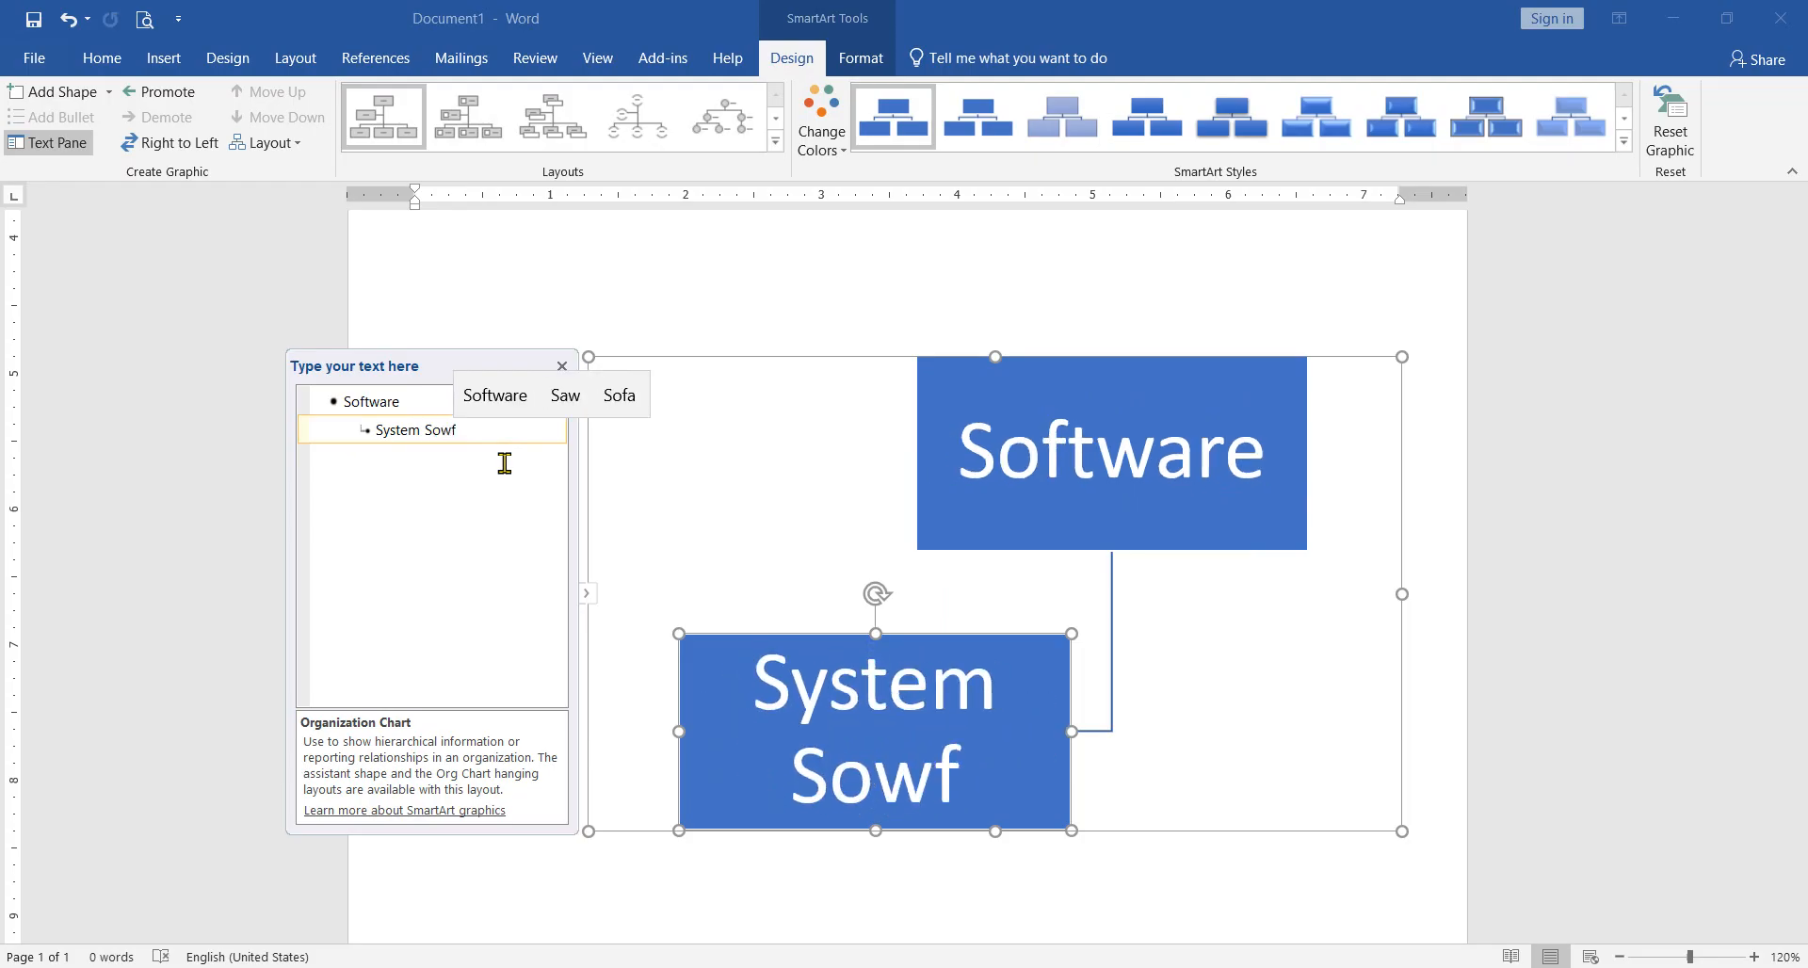
{"action": "key", "text": "Up"}
{"action": "key", "text": "Return"}
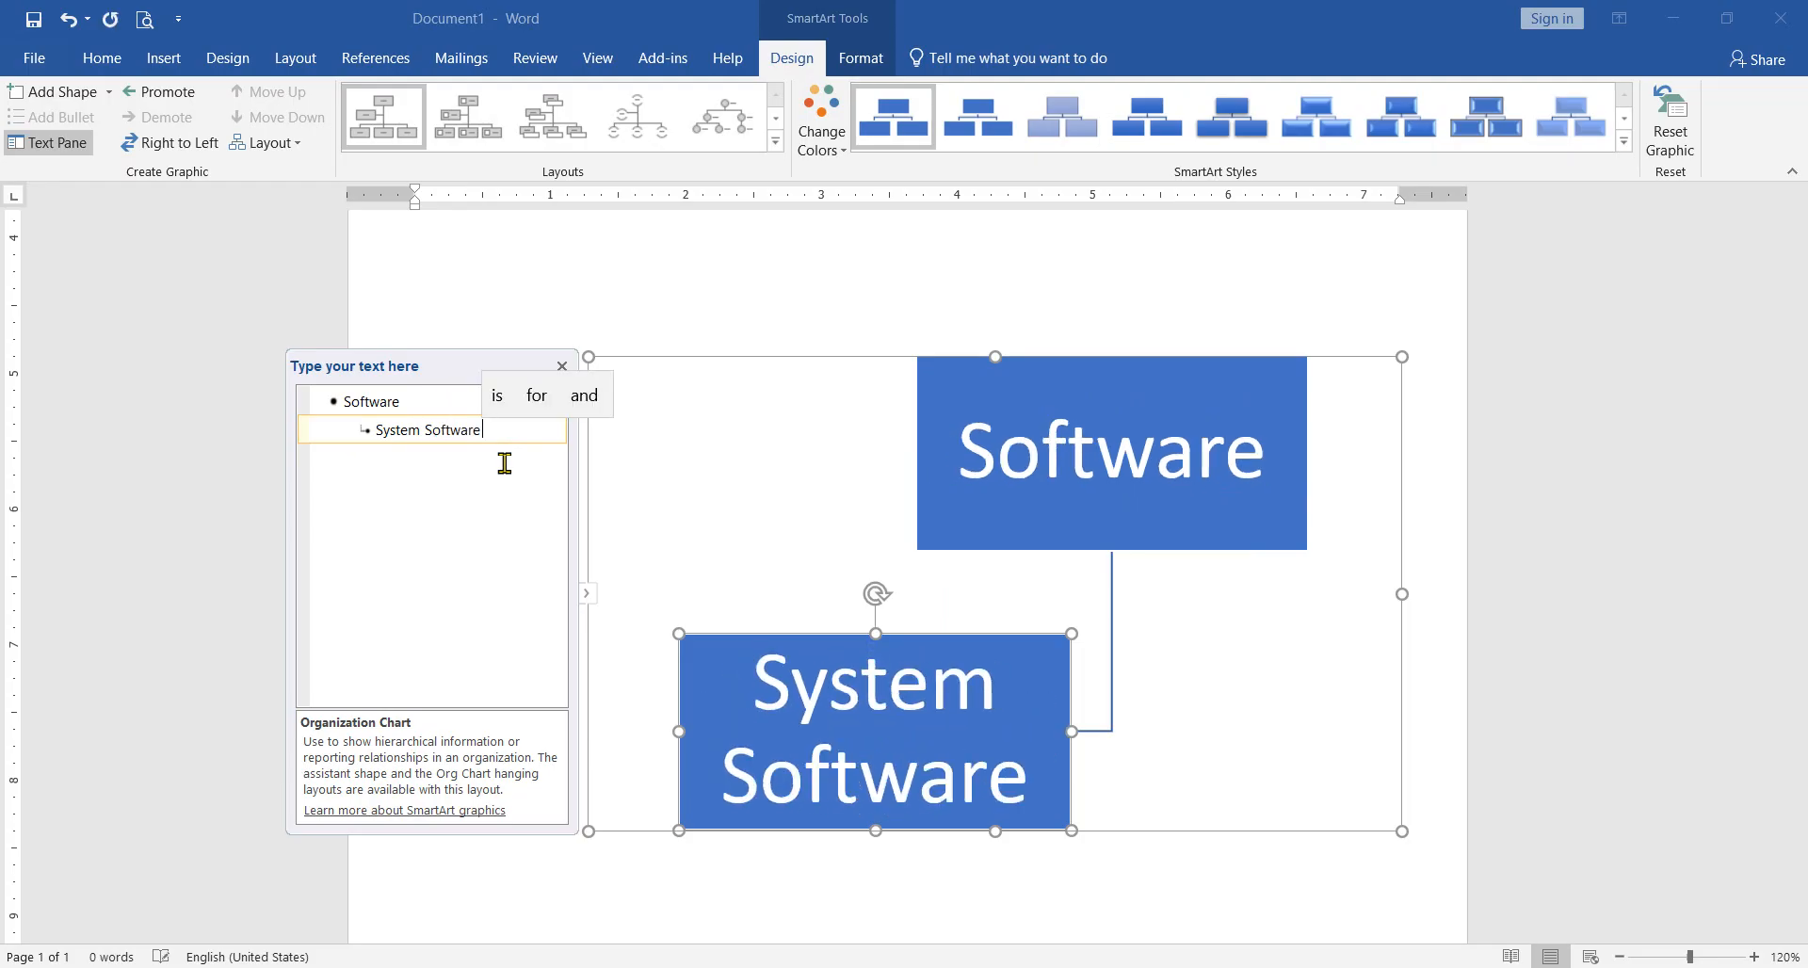
{"action": "key", "text": "BackSpace"}
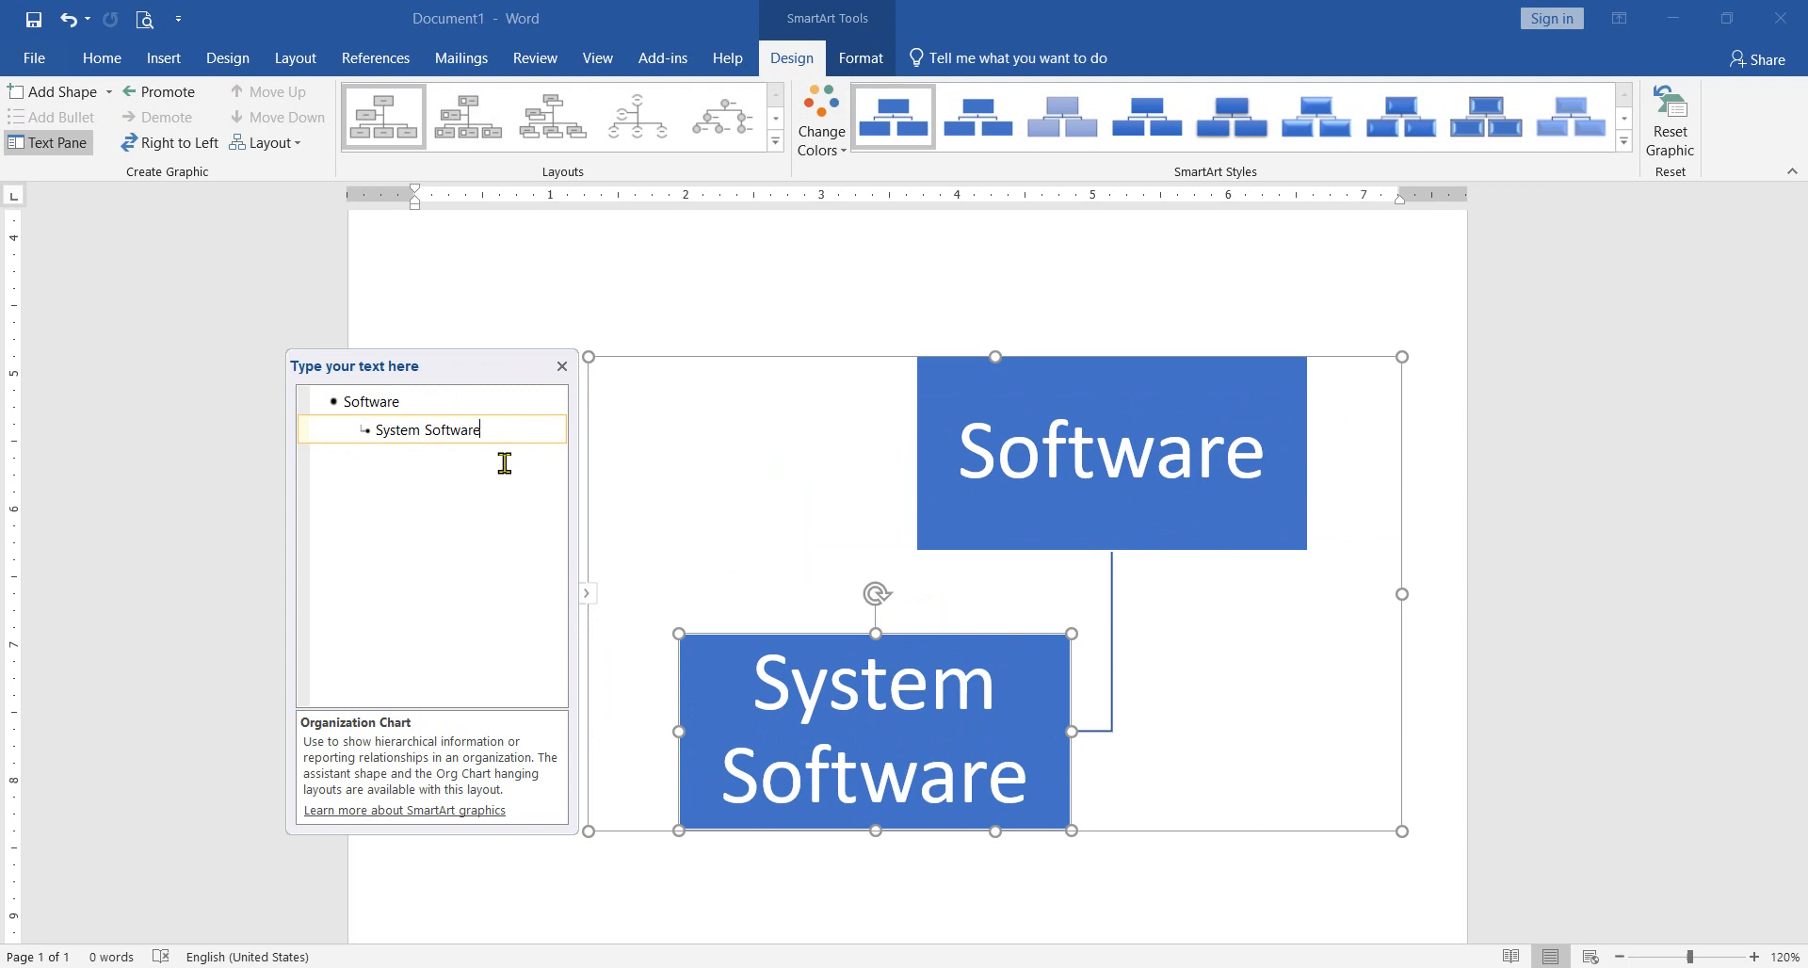
Step: Add an empty box beside "System Software" and another empty box beneath the "Software" box
{"action": "key", "text": "Return"}
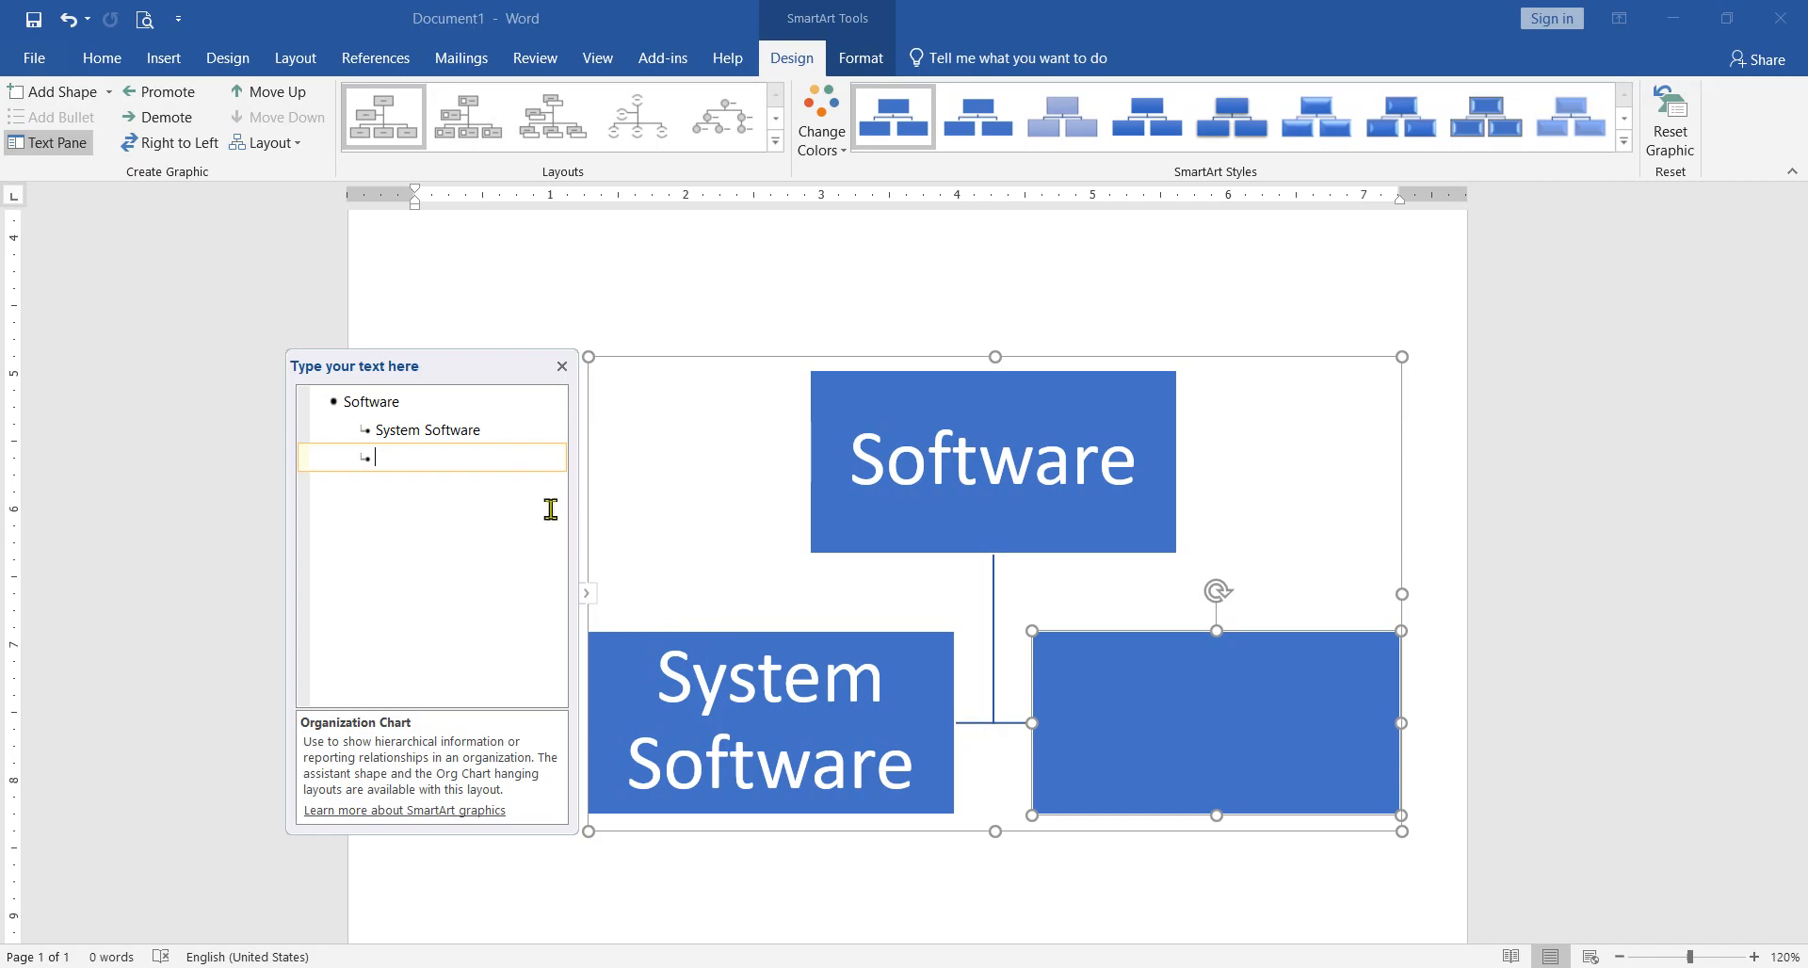
{"action": "left_click", "coordinate": [405, 407]}
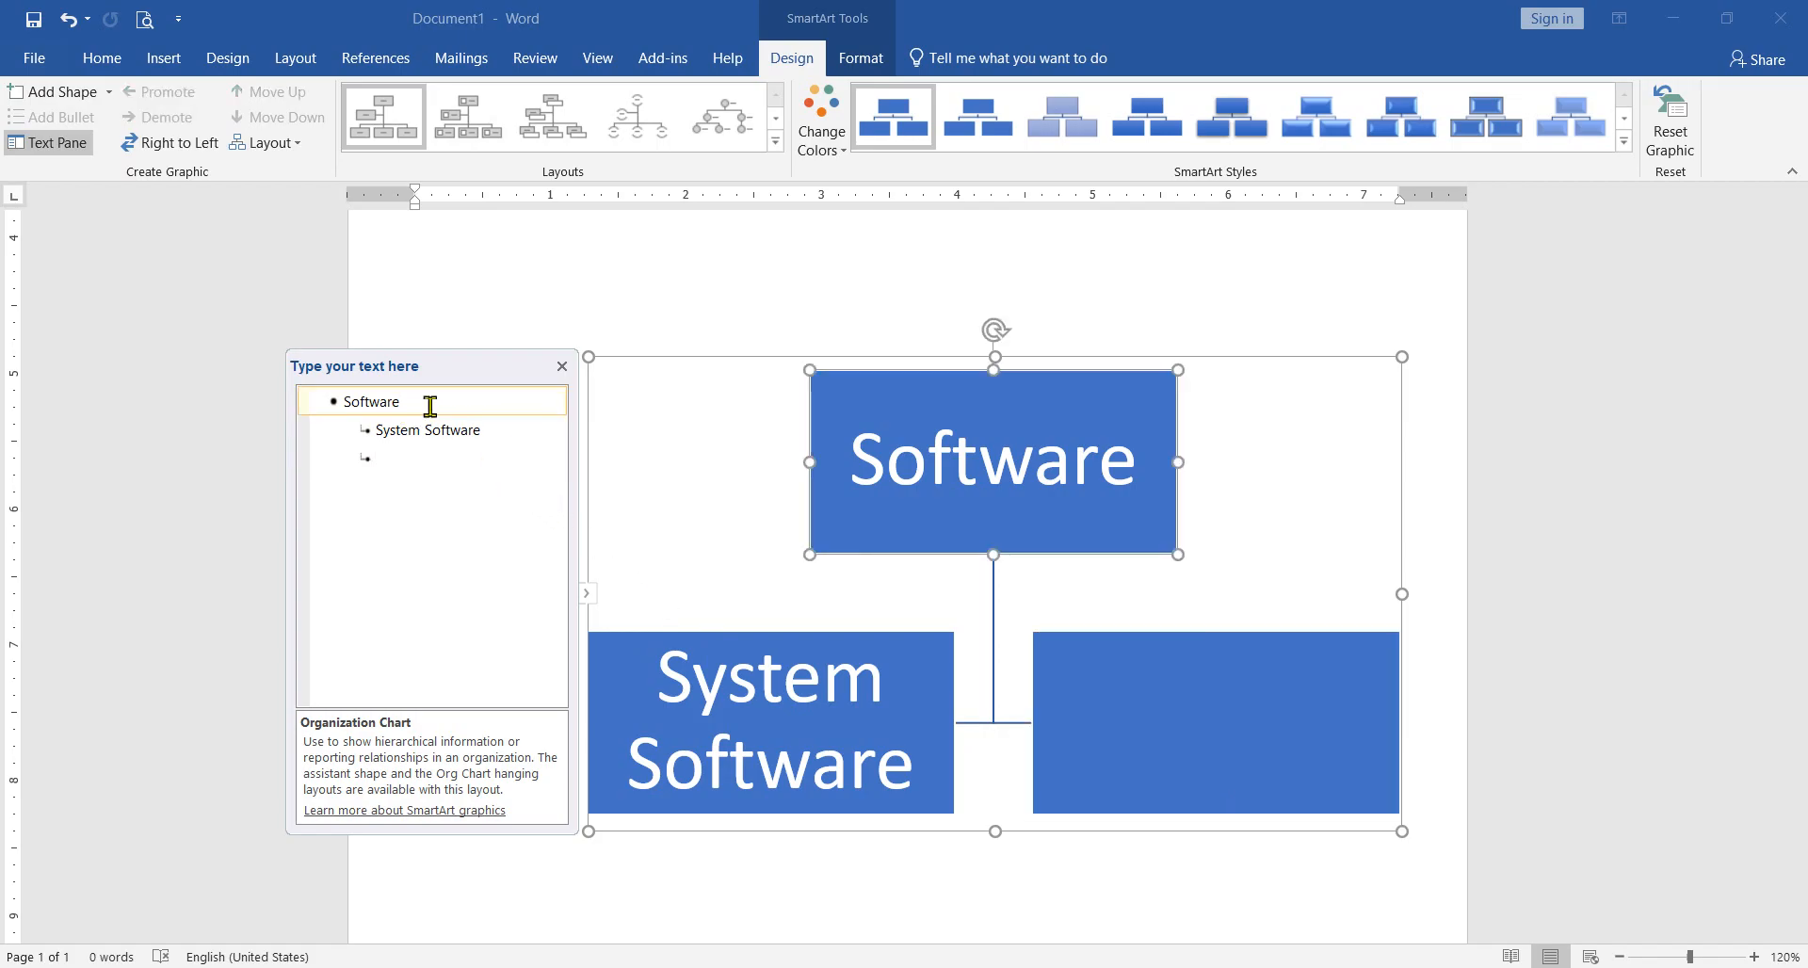
{"action": "left_click", "coordinate": [56, 92]}
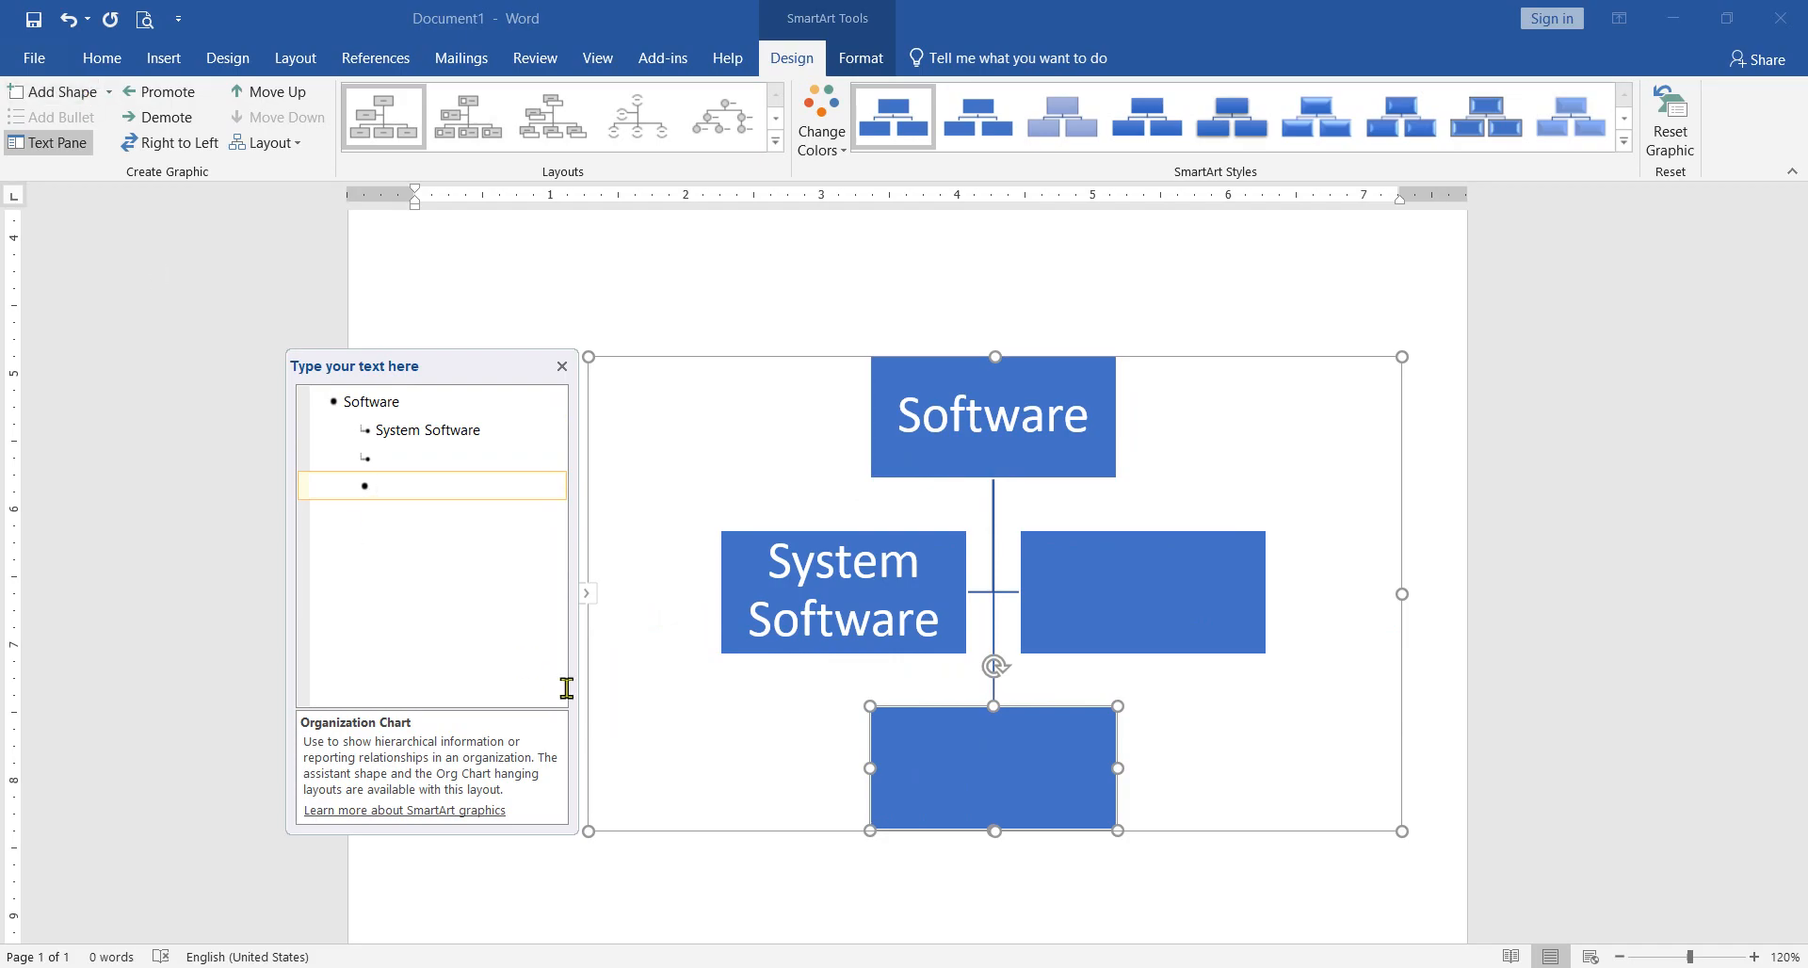
Step: Remove every box beneath the top box and complete the top box's text as "Software"
{"action": "key", "text": "ctrl+z"}
{"action": "key", "text": "ctrl+z"}
{"action": "key", "text": "ctrl+z"}
{"action": "key", "text": "ctrl+z"}
{"action": "key", "text": "ctrl+z"}
{"action": "key", "text": "ctrl+z"}
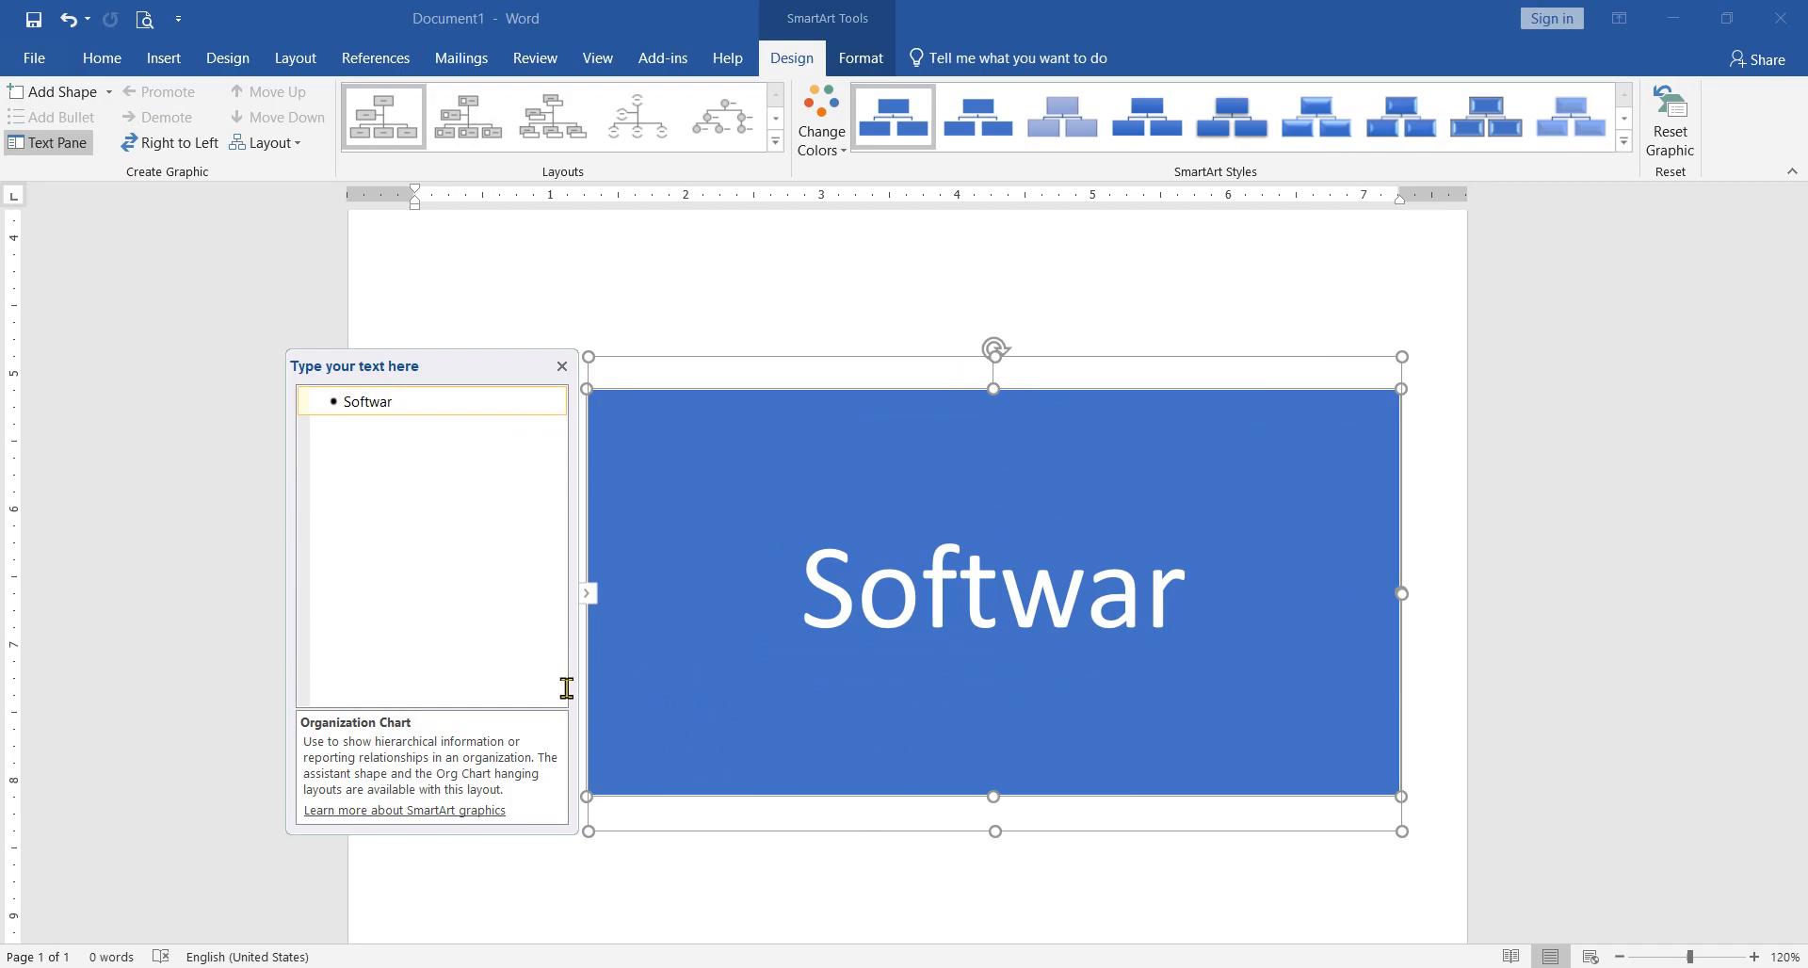
{"action": "type", "text": "re"}
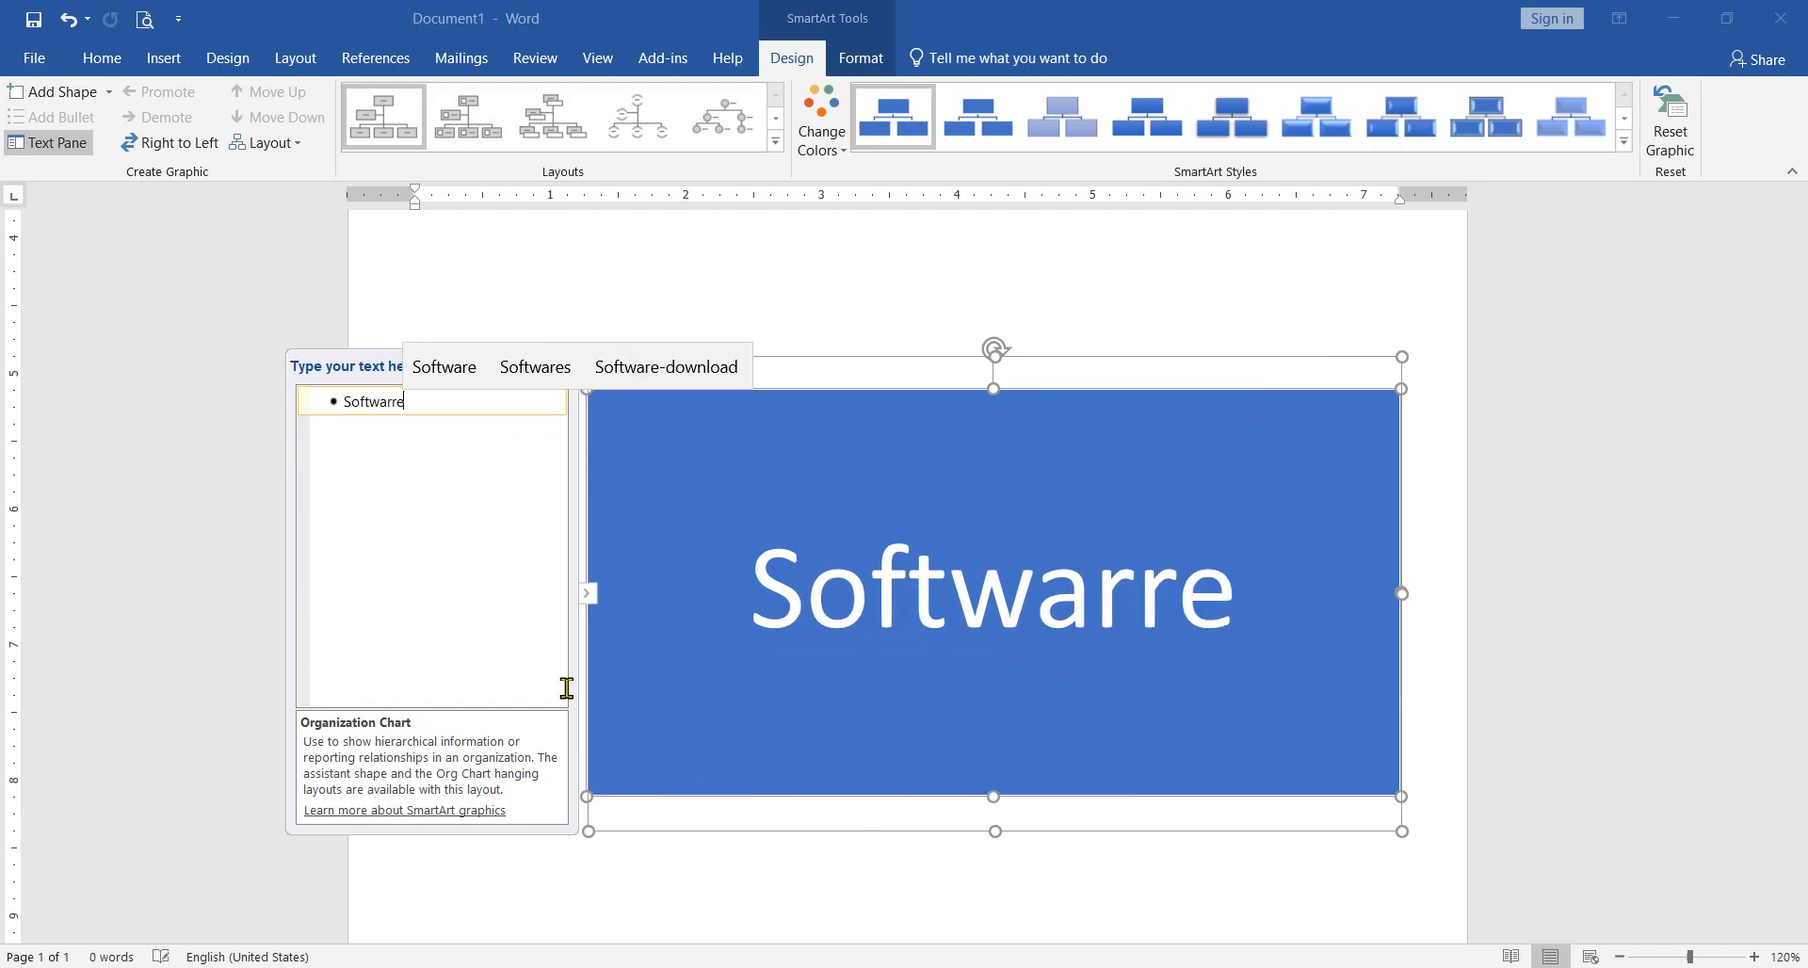
{"action": "key", "text": "BackSpace"}
{"action": "key", "text": "BackSpace"}
{"action": "type", "text": "w"}
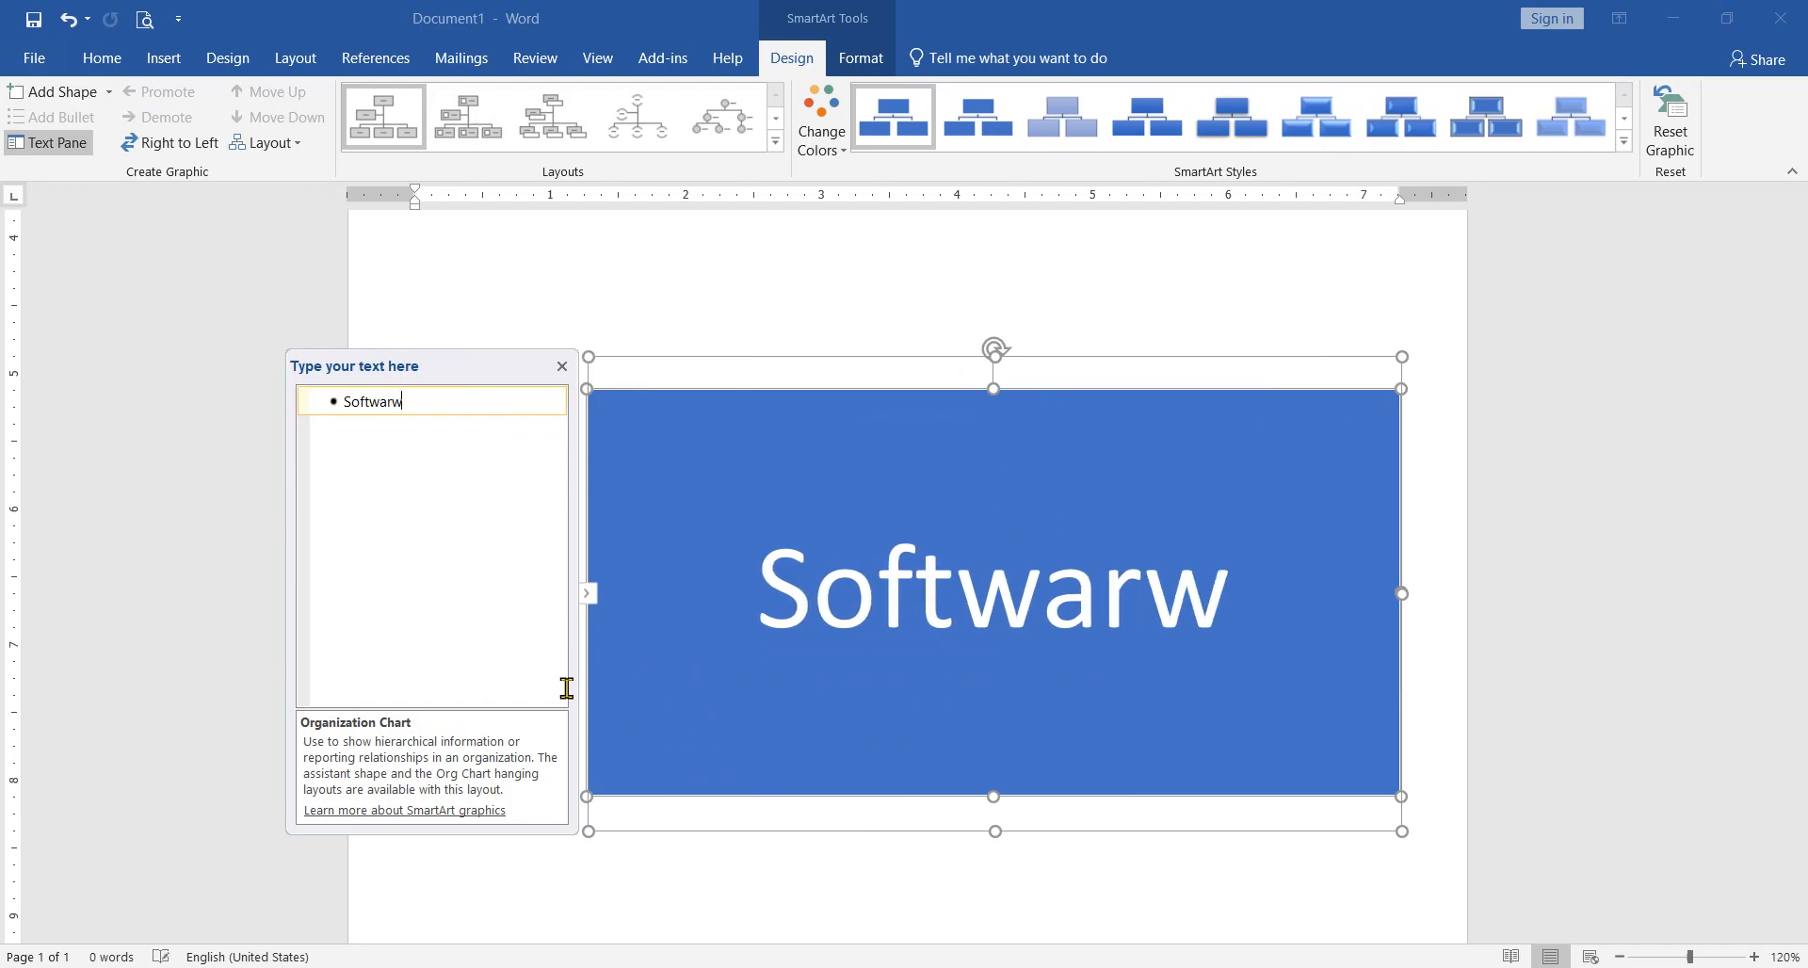
{"action": "key", "text": "BackSpace"}
{"action": "type", "text": "e"}
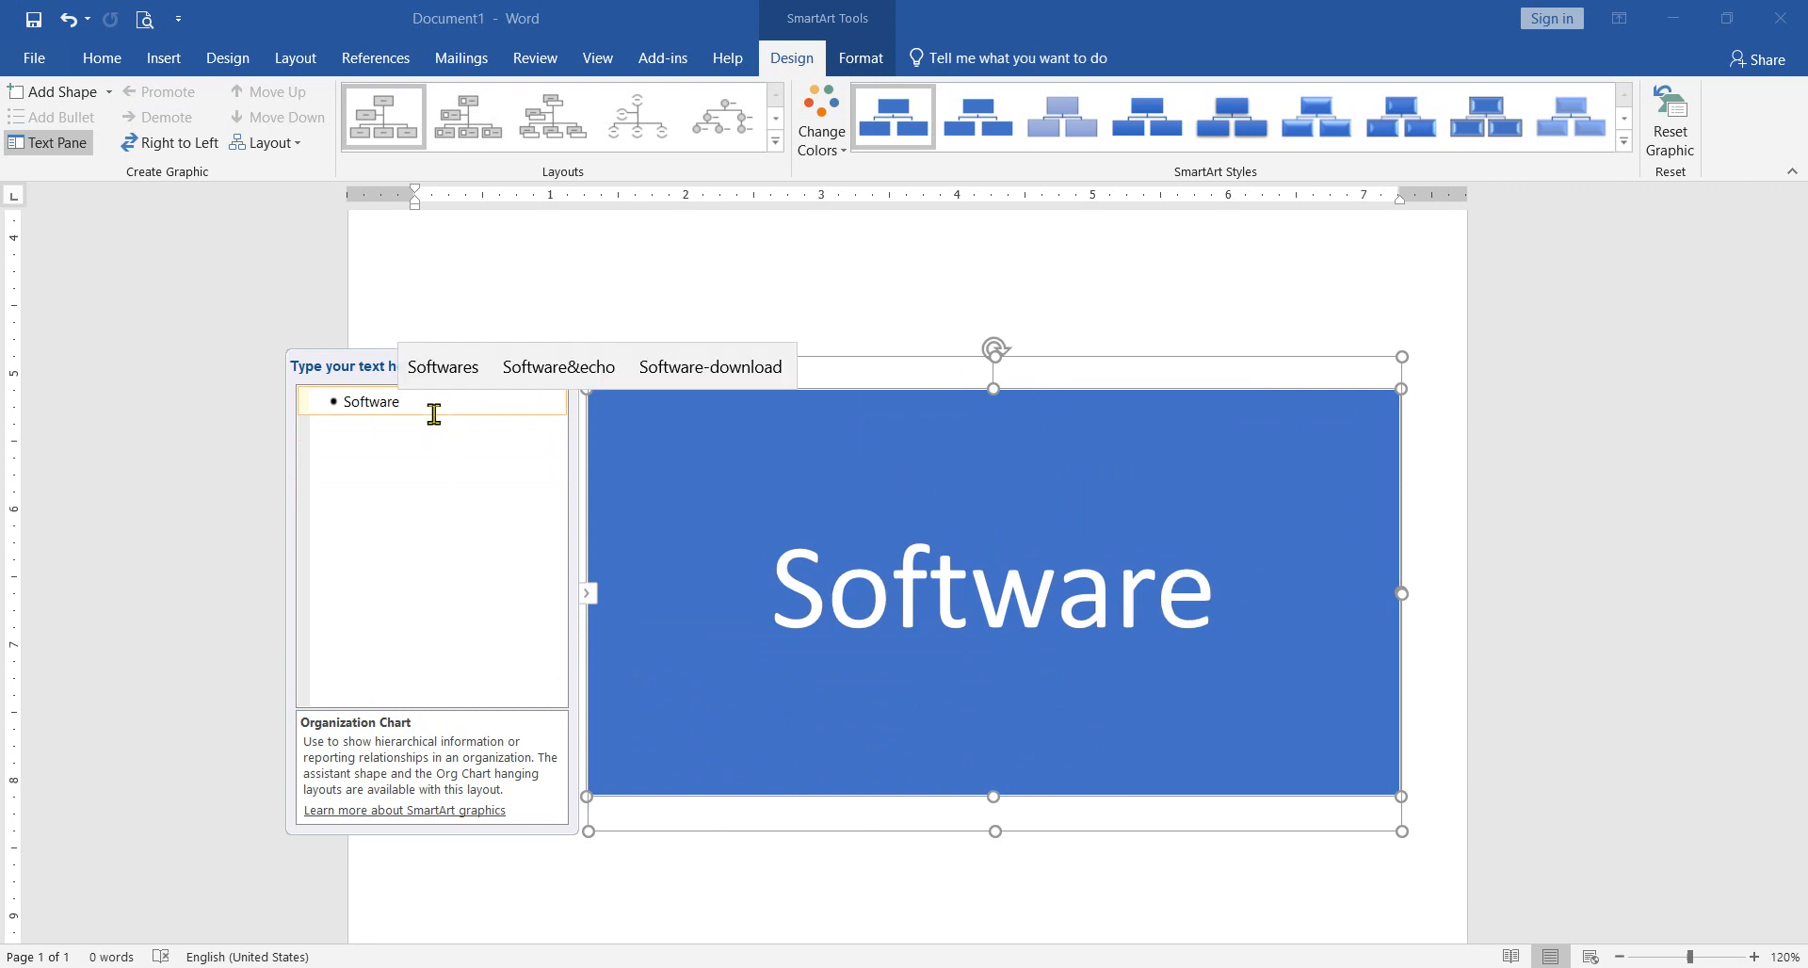
Step: Add two boxes beneath "Software" and enter "System Software" in the first one through the text outline
{"action": "left_click", "coordinate": [77, 102]}
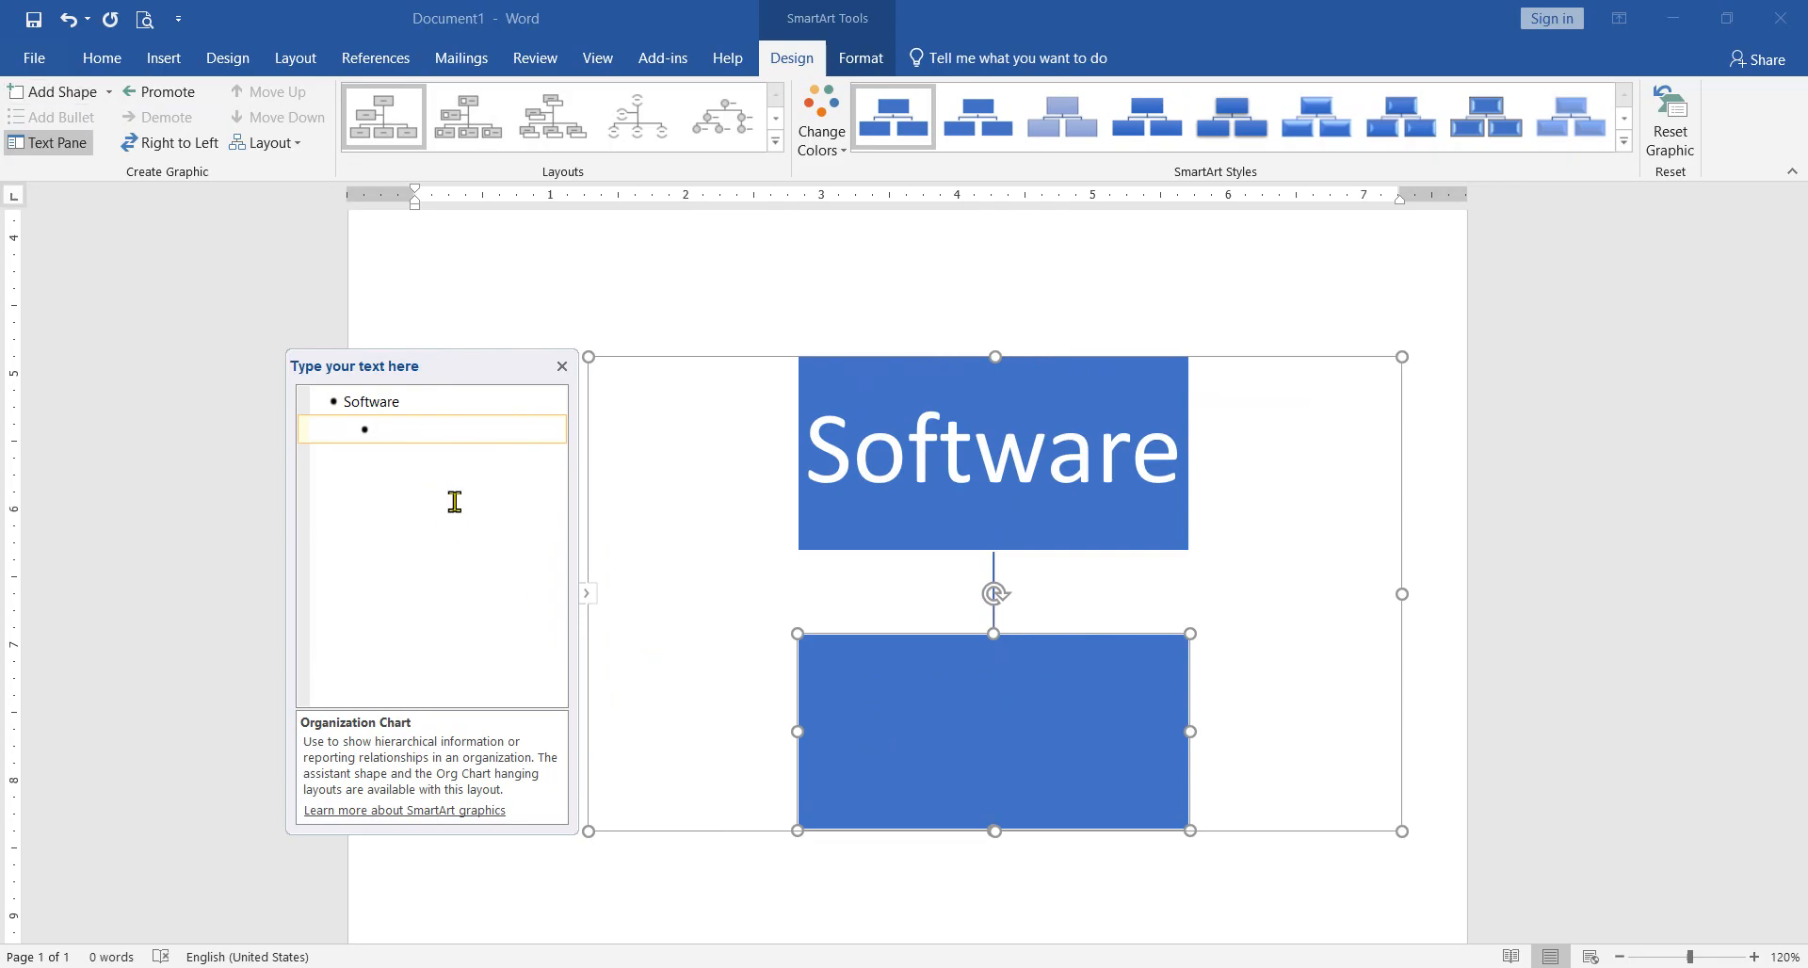
{"action": "left_click", "coordinate": [79, 98]}
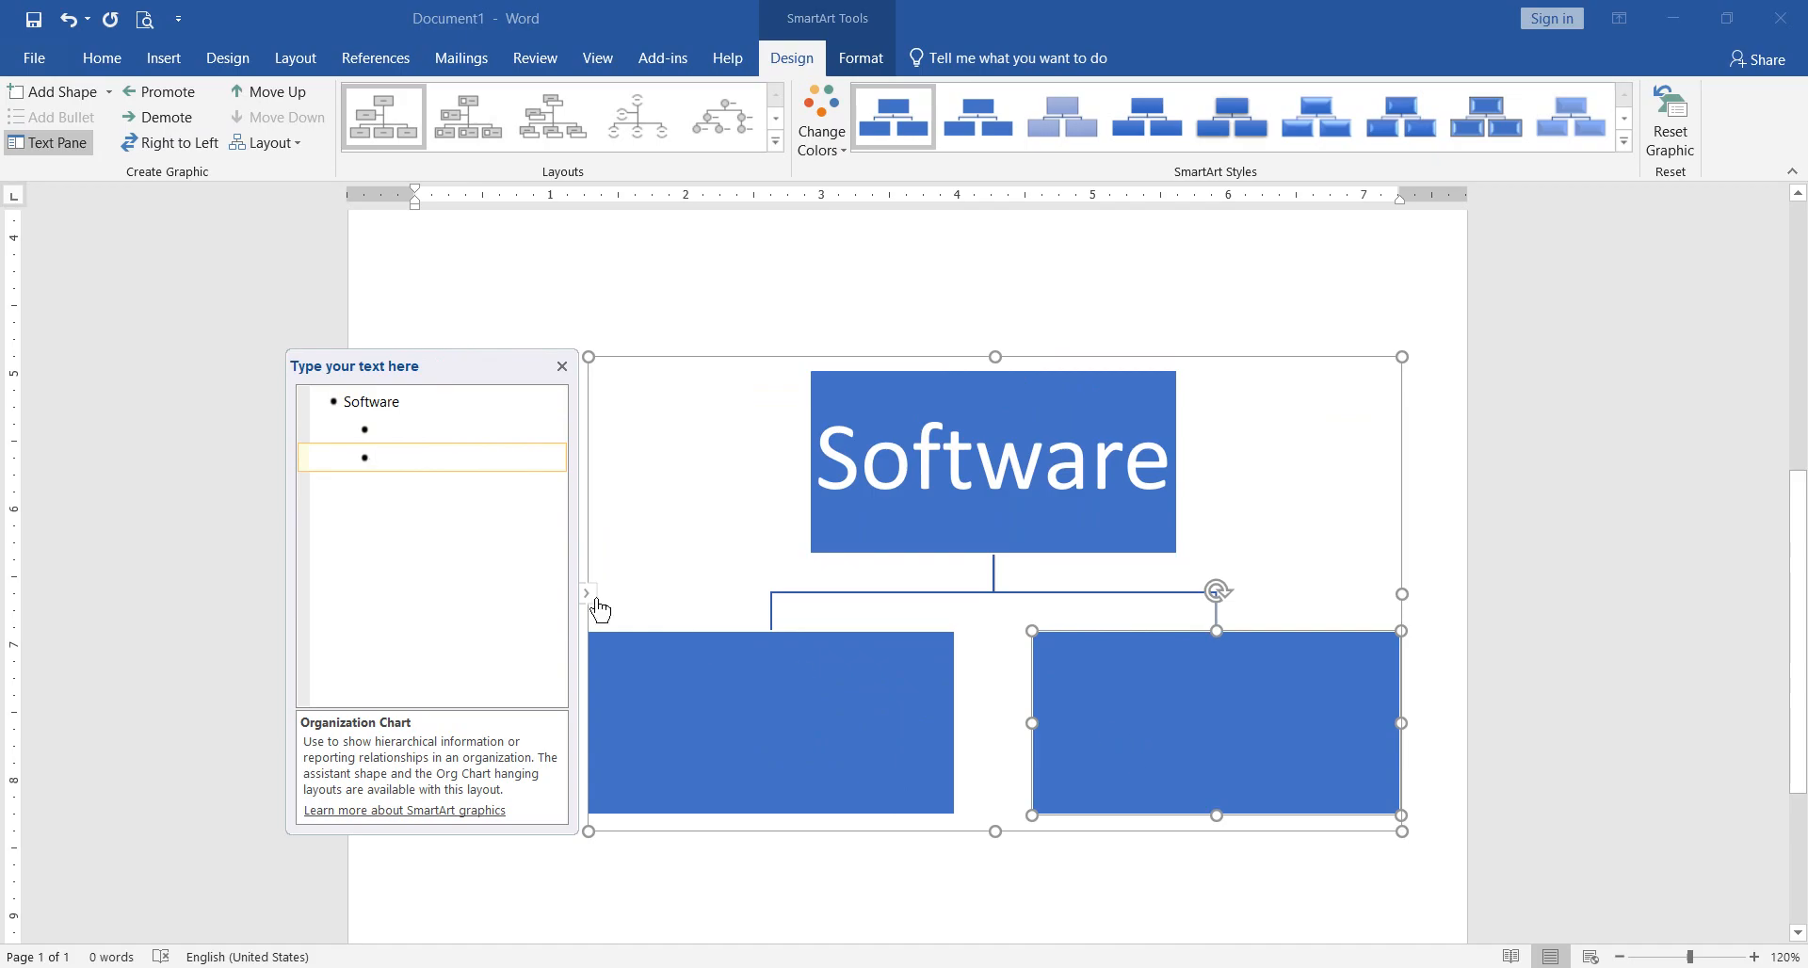
{"action": "left_click", "coordinate": [409, 430]}
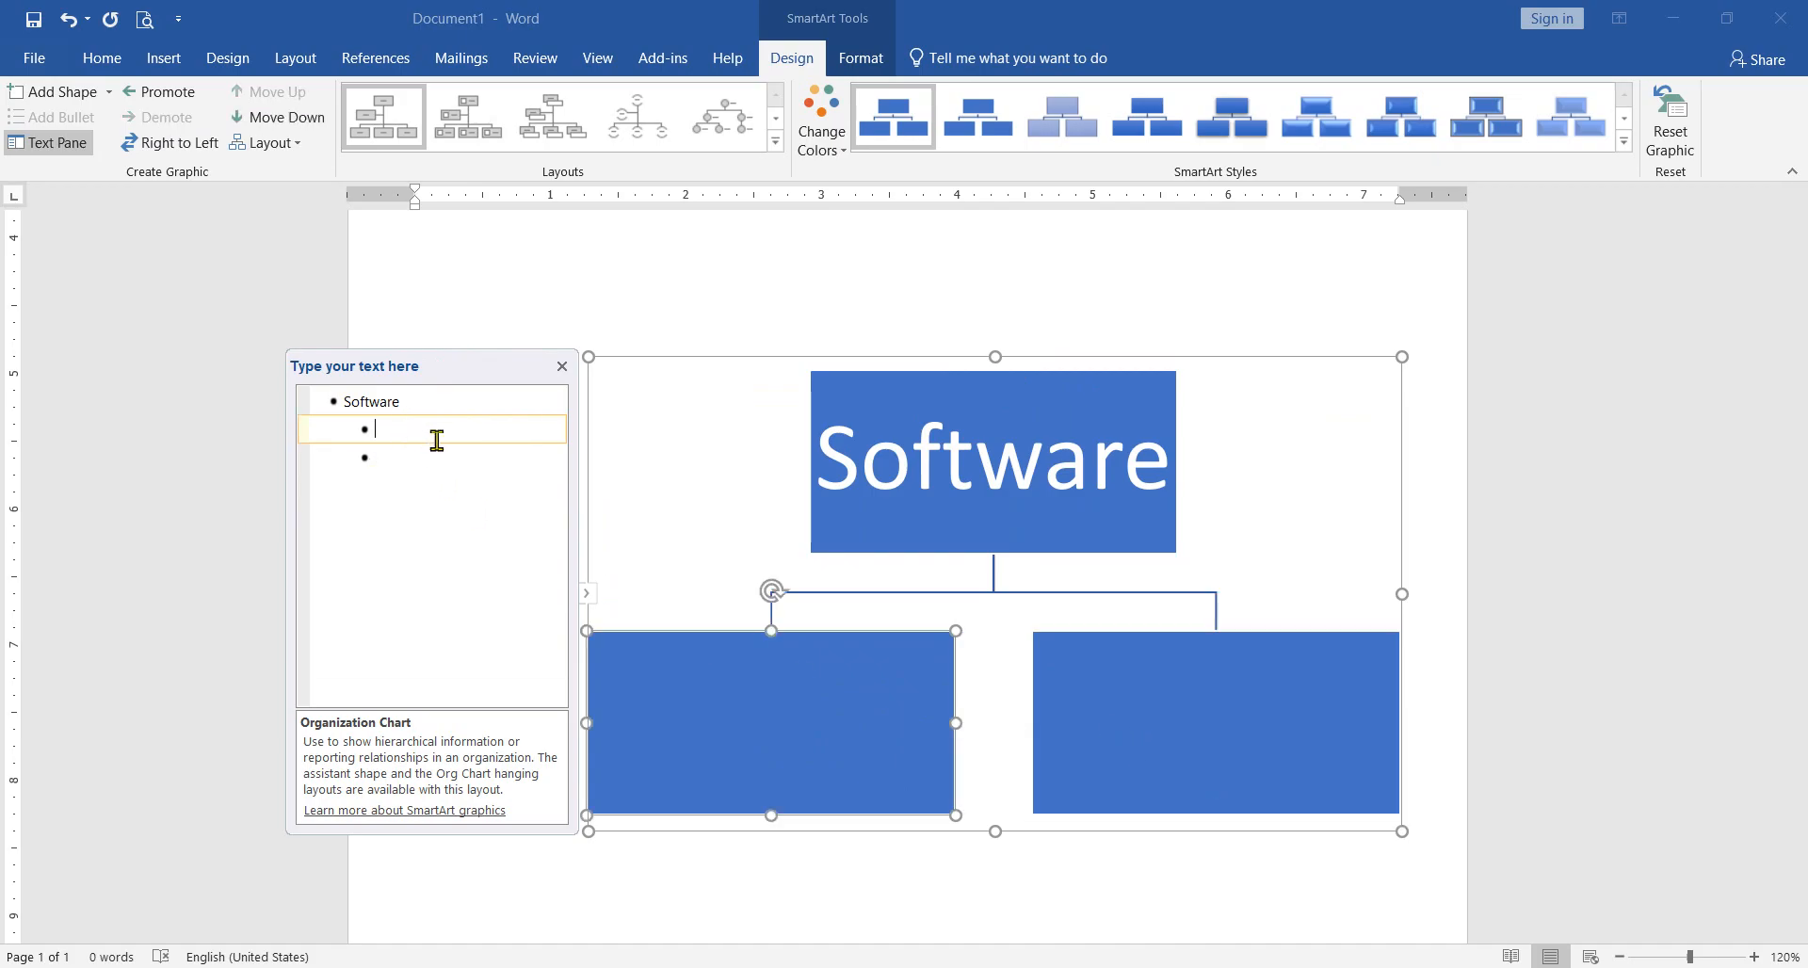
{"action": "type", "text": "Sy"}
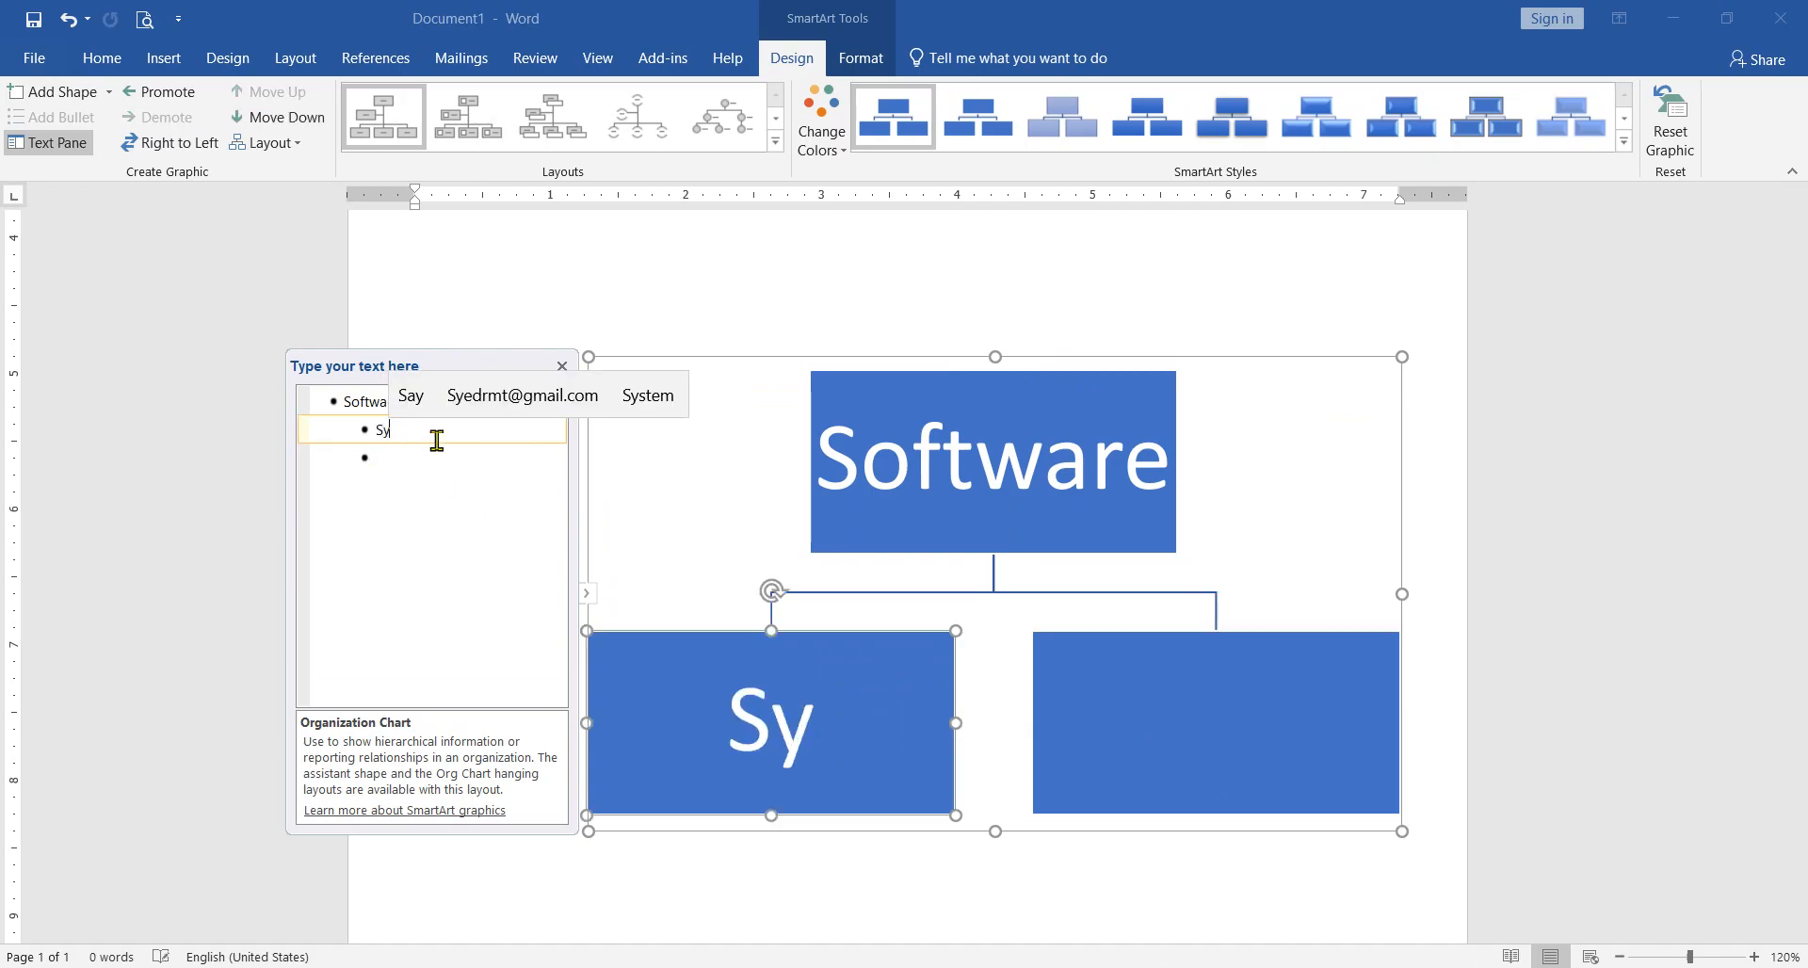
{"action": "type", "text": "ste"}
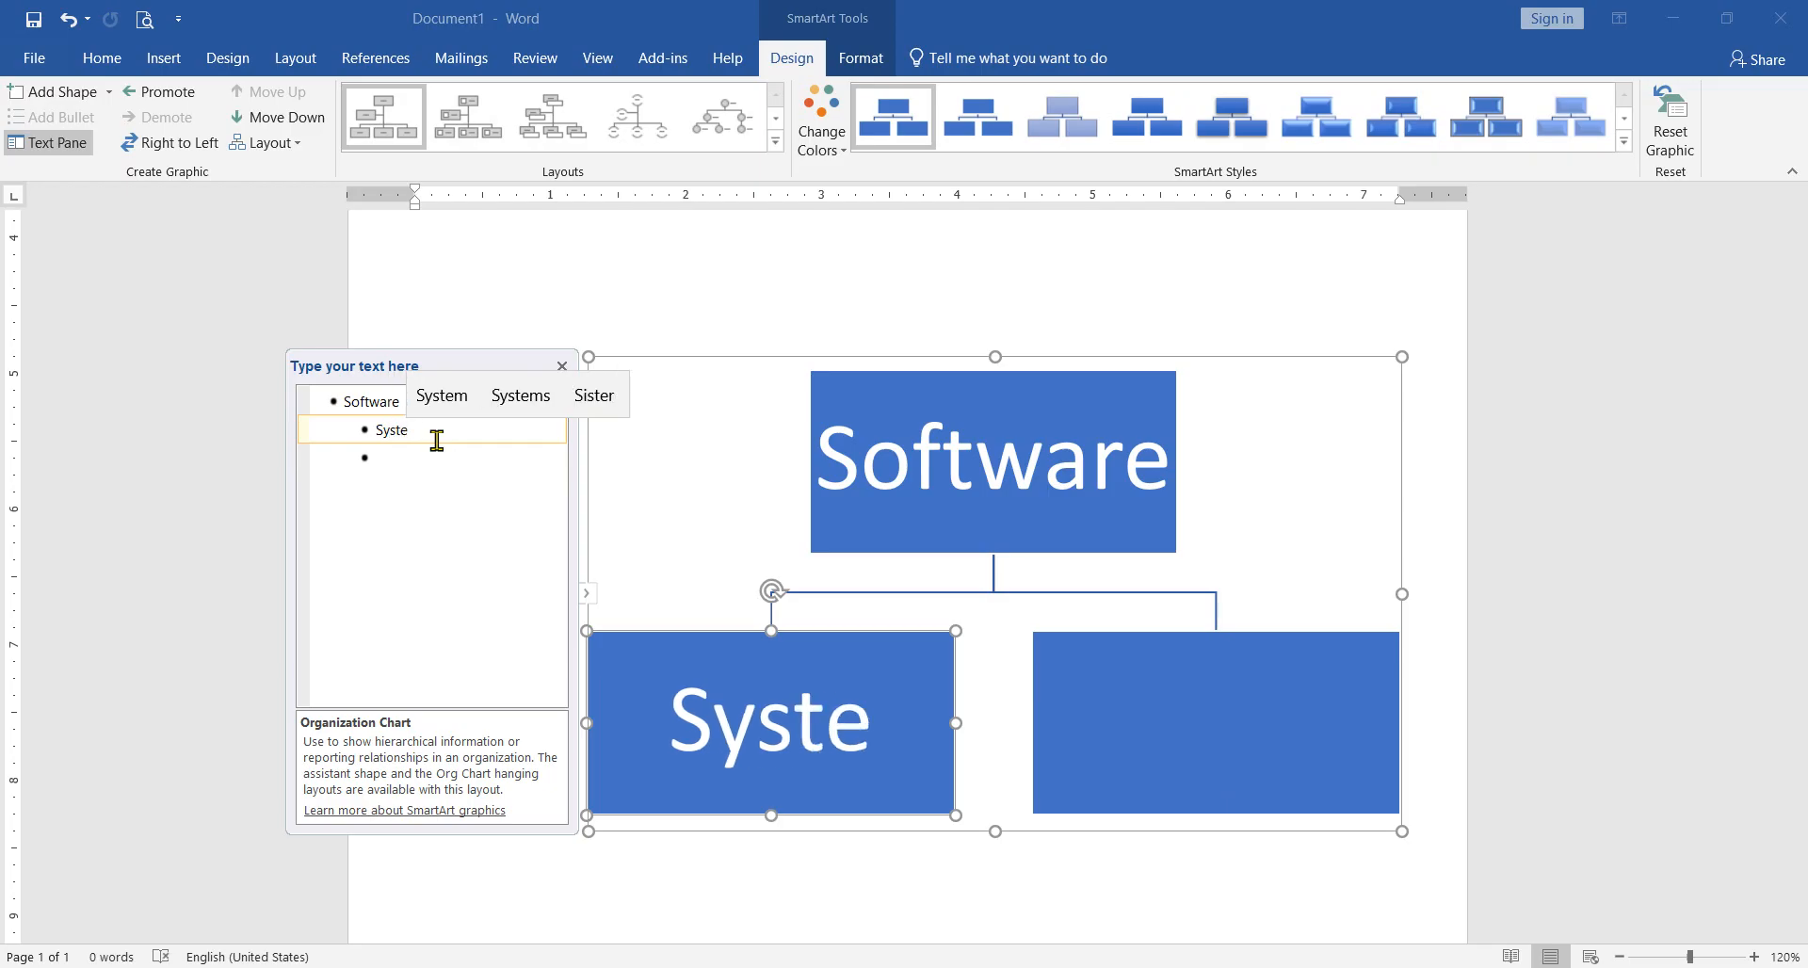
{"action": "type", "text": "m "}
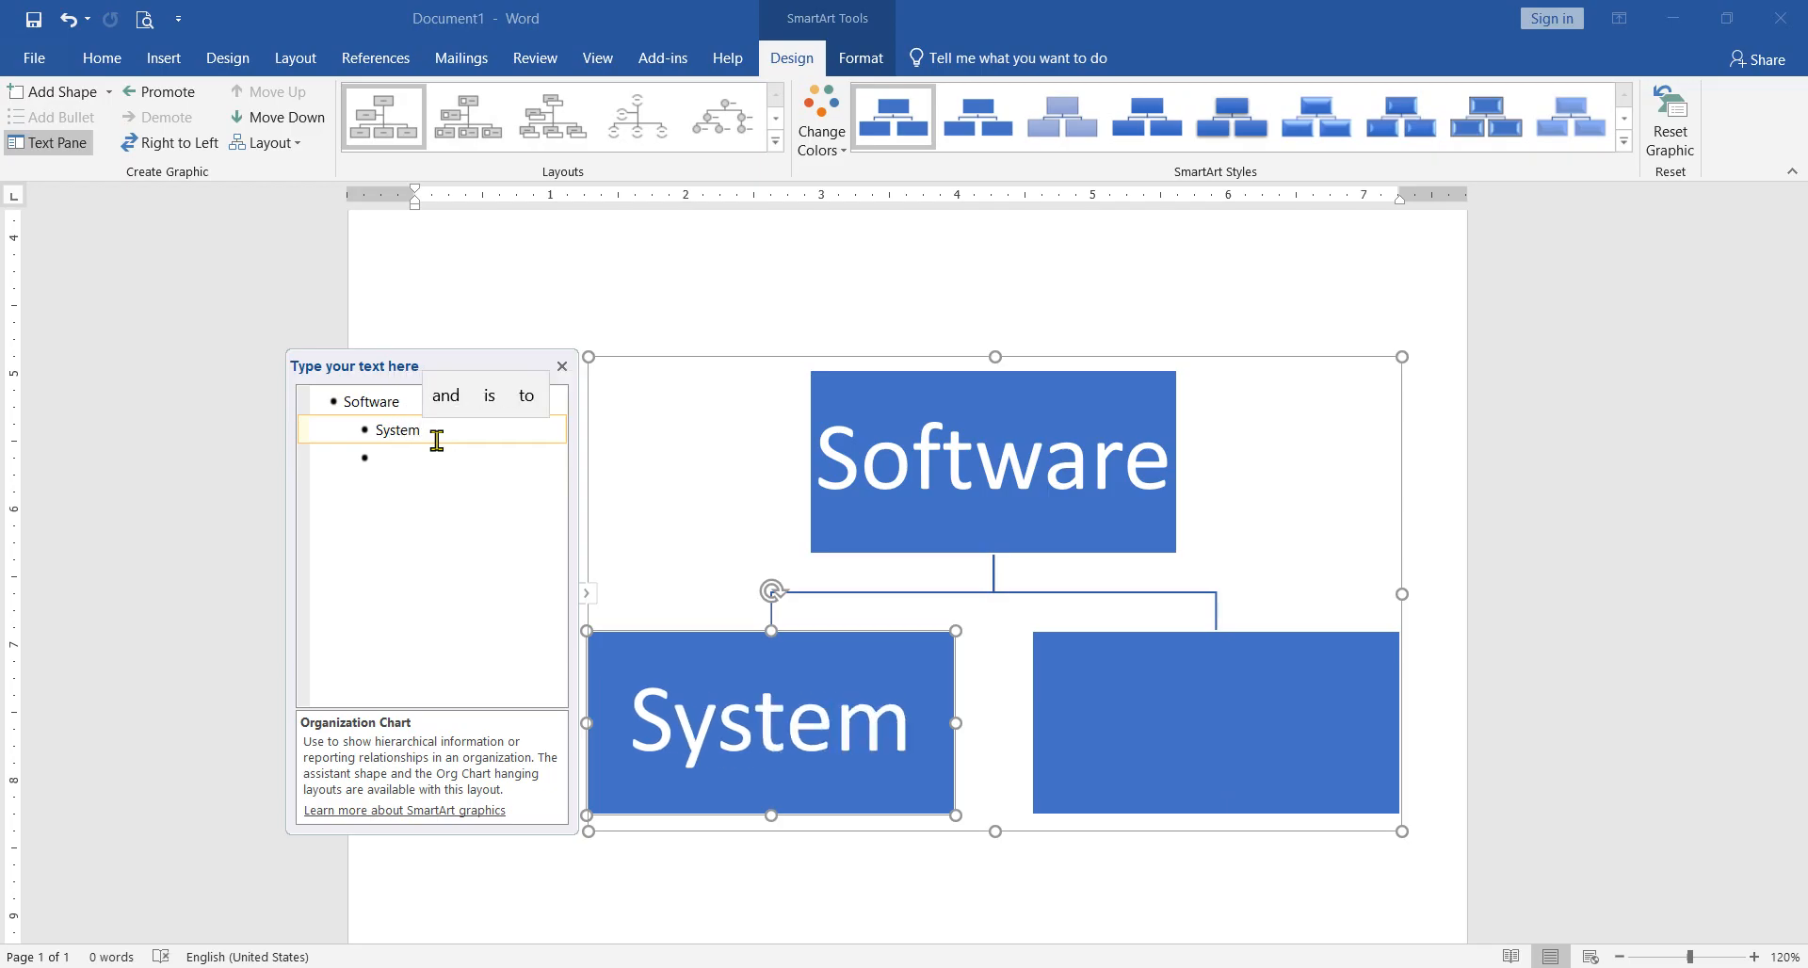
{"action": "type", "text": "Sow"}
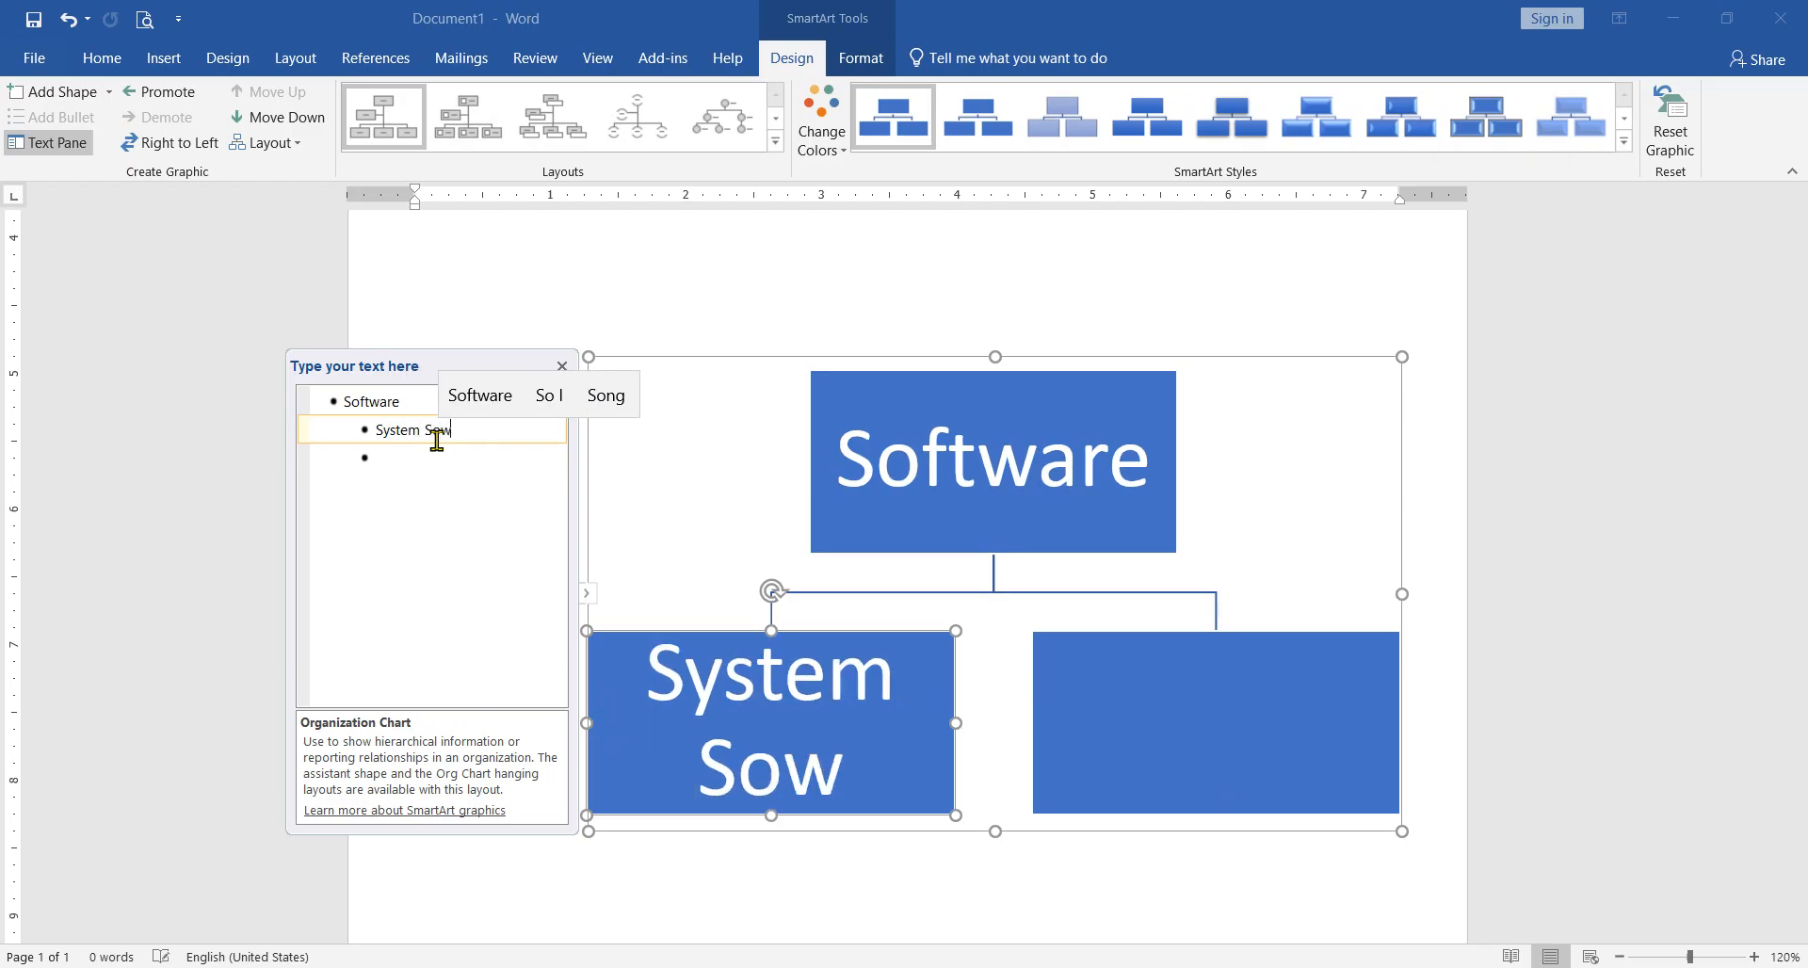
{"action": "type", "text": "f"}
{"action": "key", "text": "Up"}
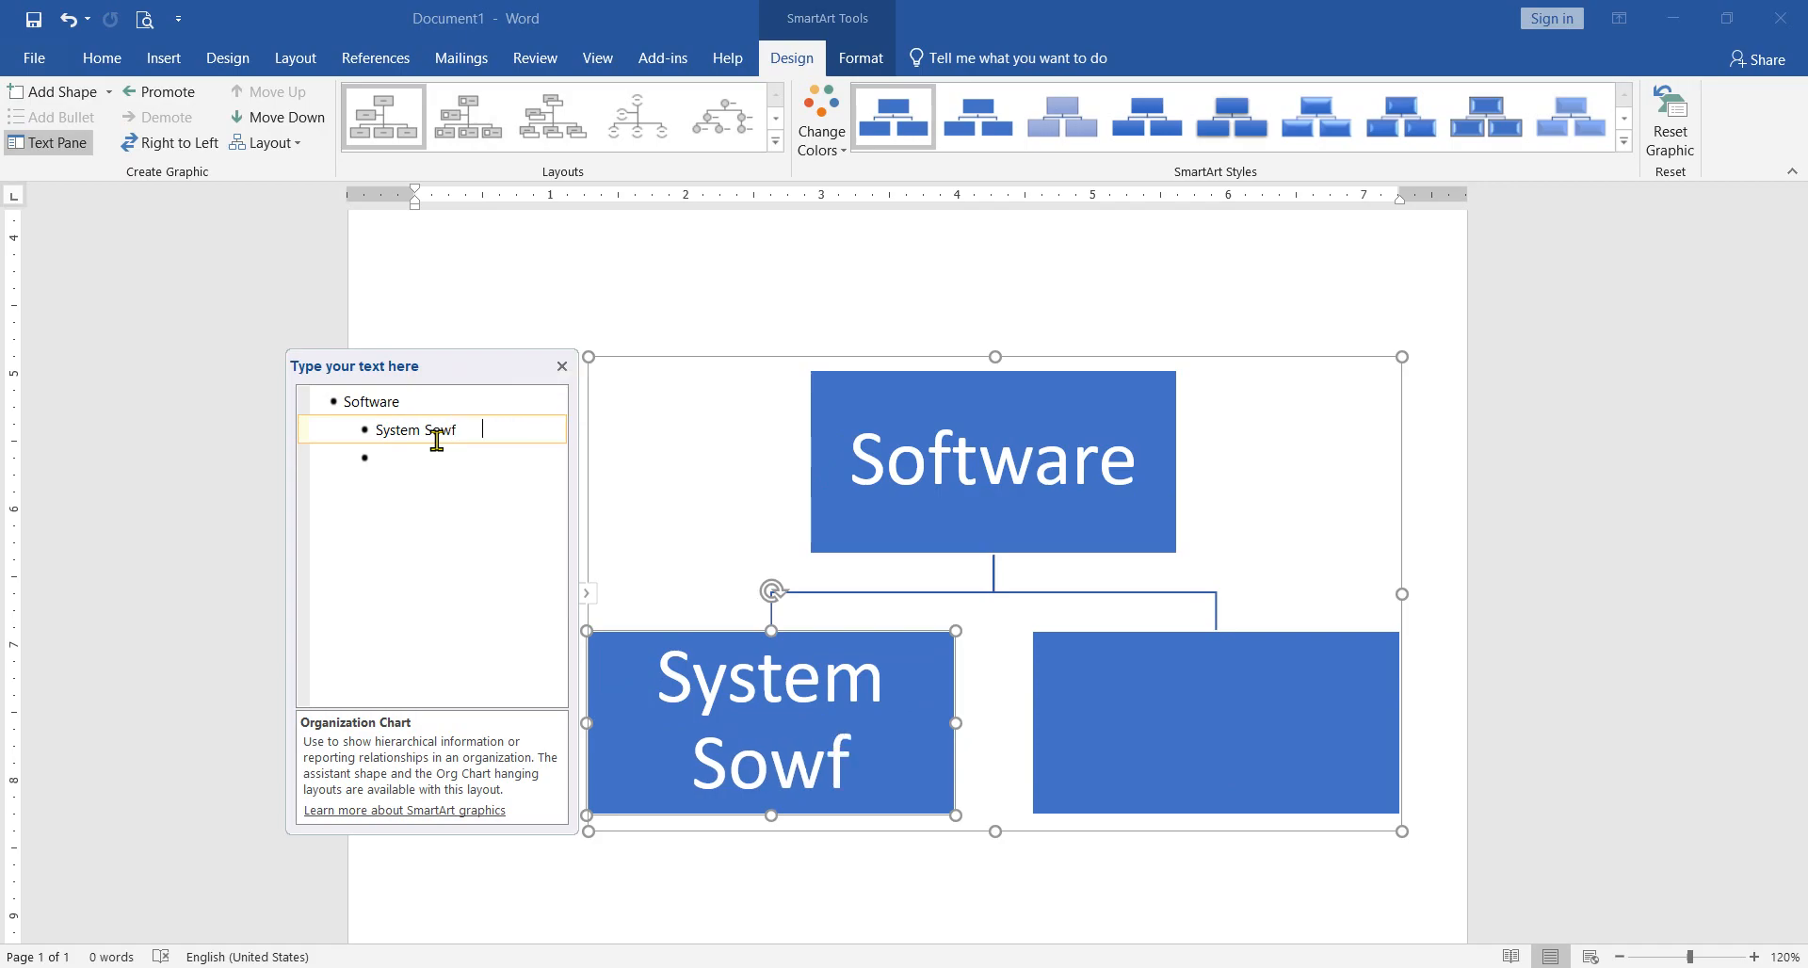
{"action": "key", "text": "Return"}
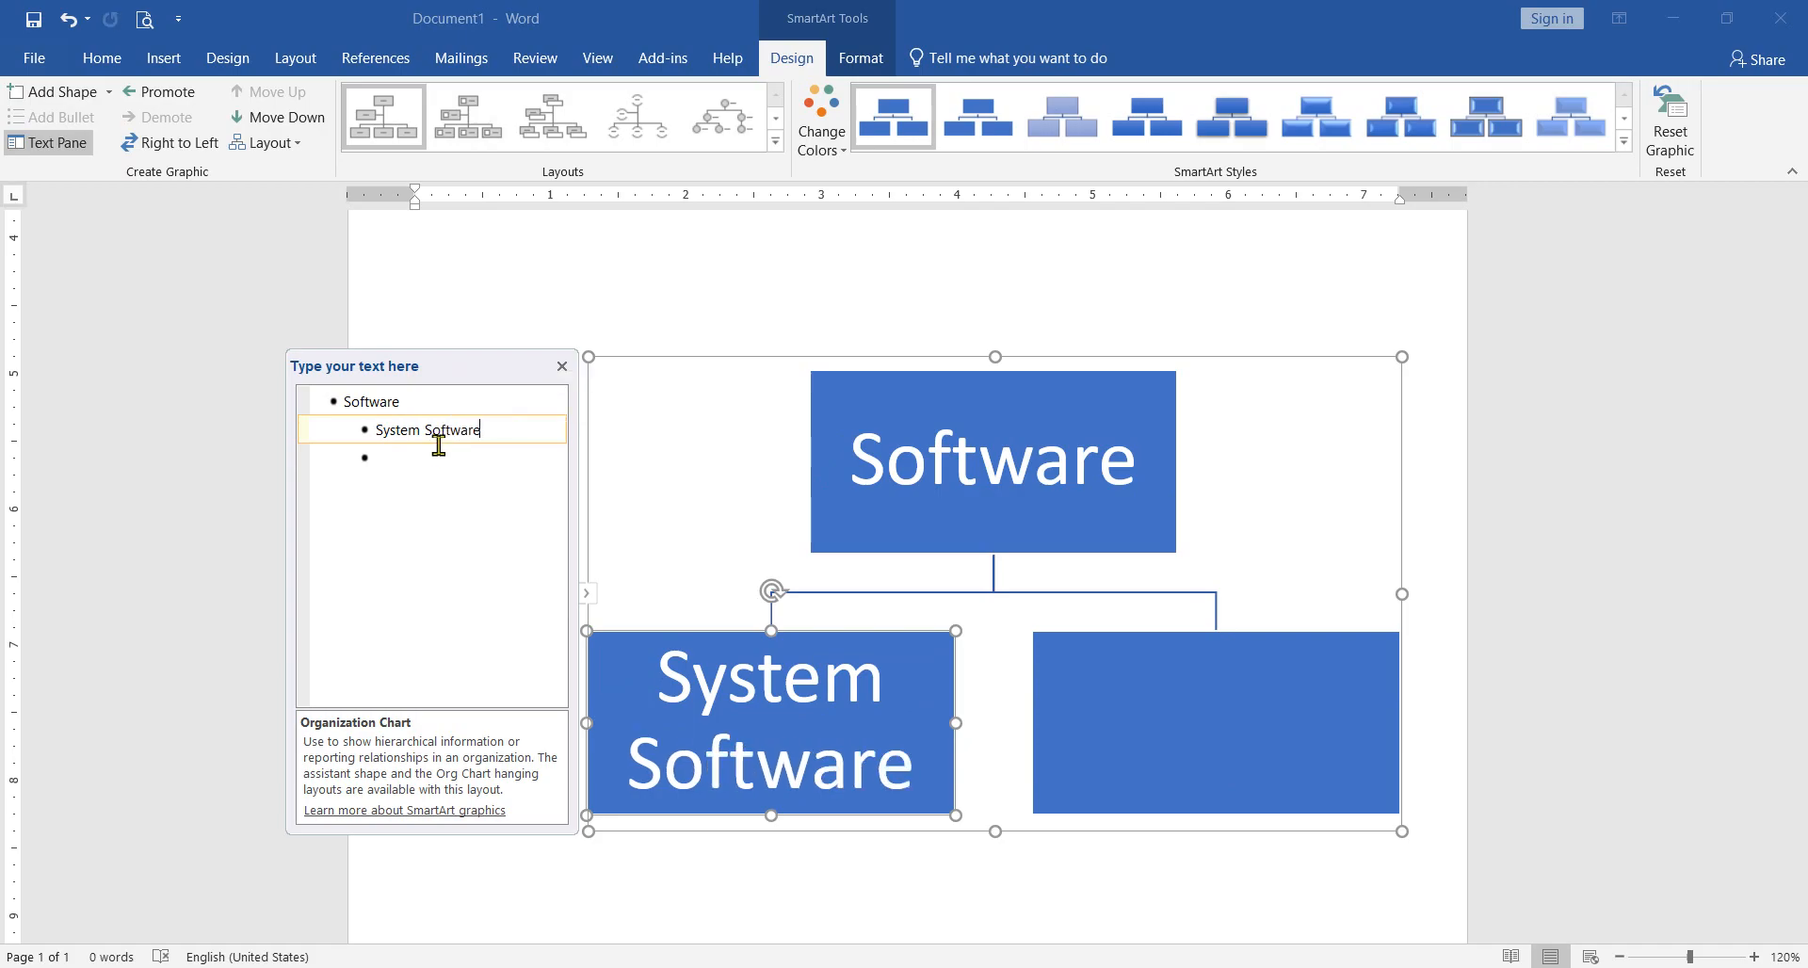
Step: Enter "Application Software" in the second box beneath "Software" through the text outline
{"action": "left_click", "coordinate": [440, 461]}
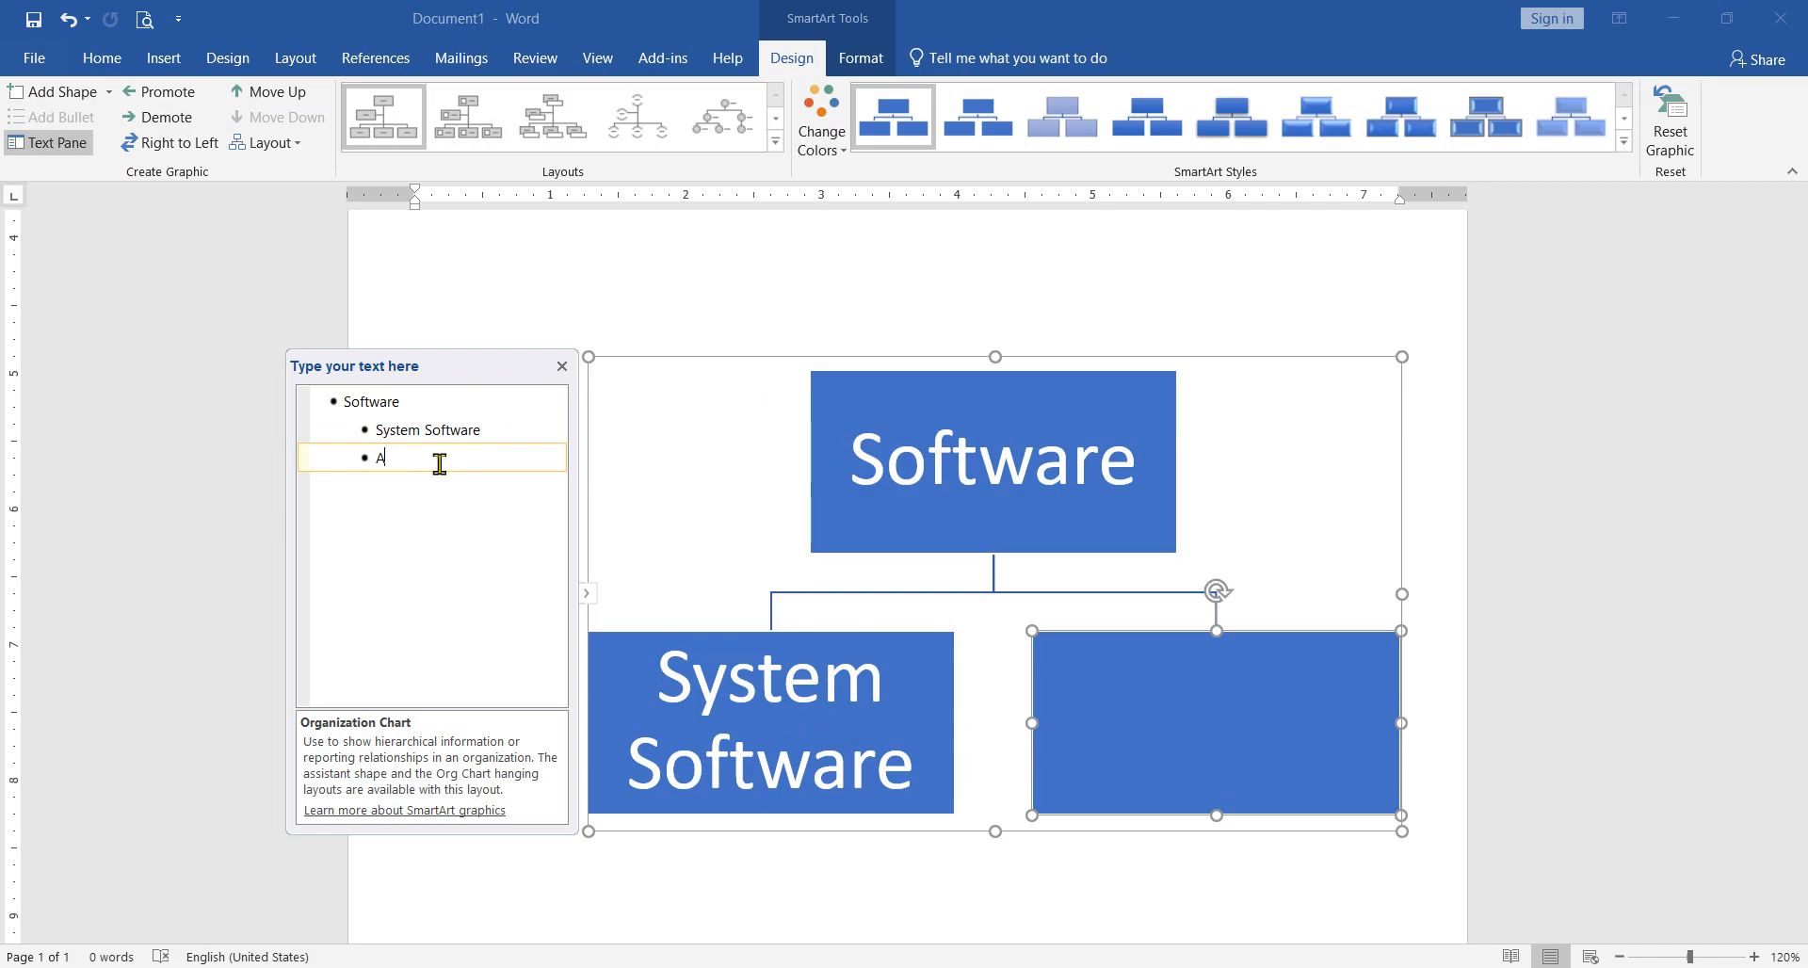
{"action": "type", "text": "App"}
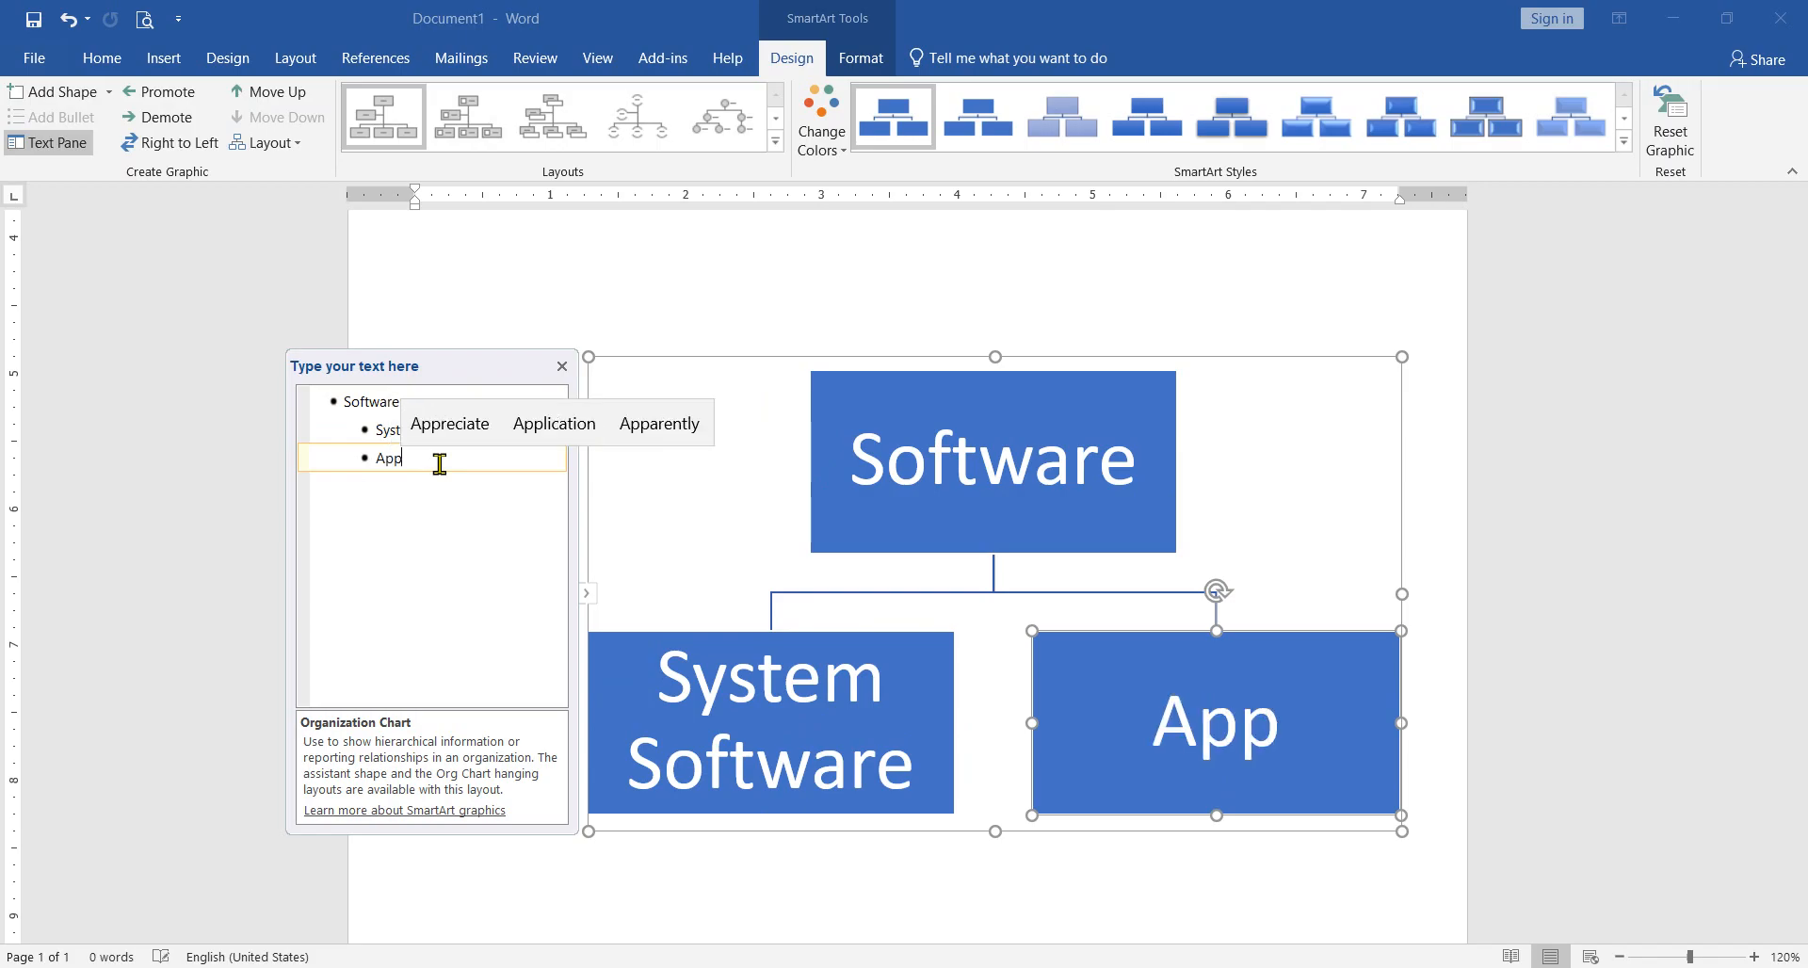
{"action": "type", "text": "l"}
{"action": "key", "text": "Up"}
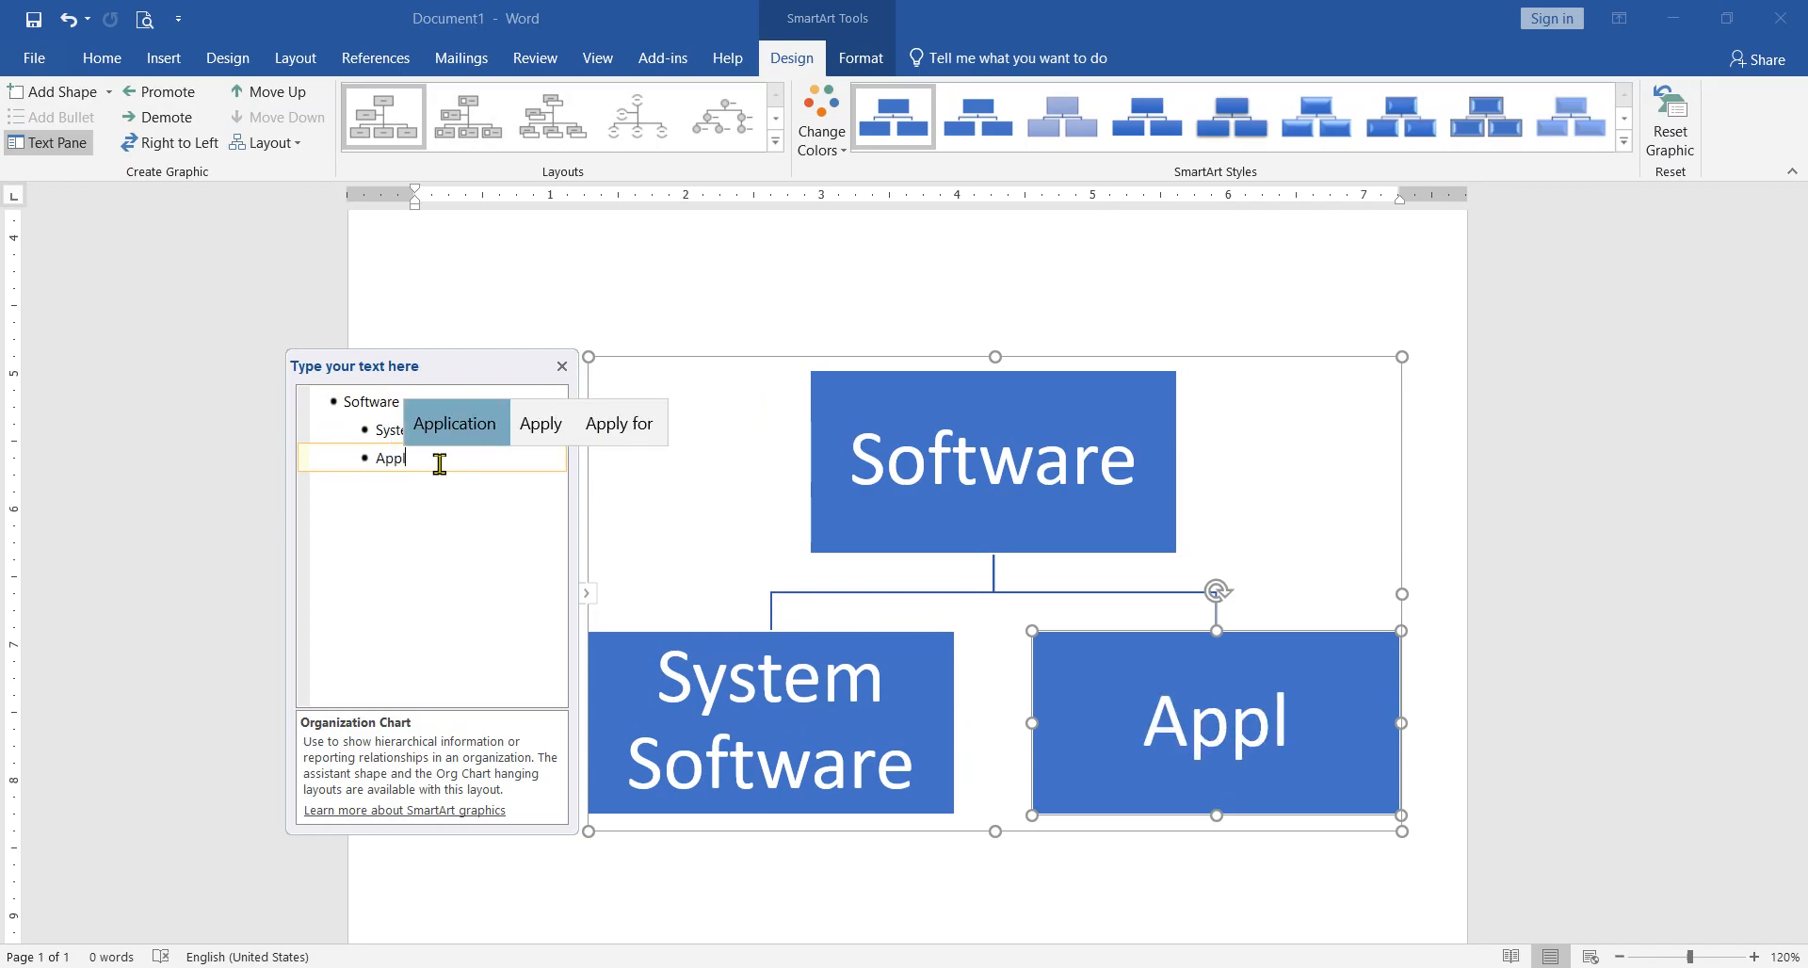
{"action": "key", "text": "Return"}
{"action": "type", "text": "Sowf"}
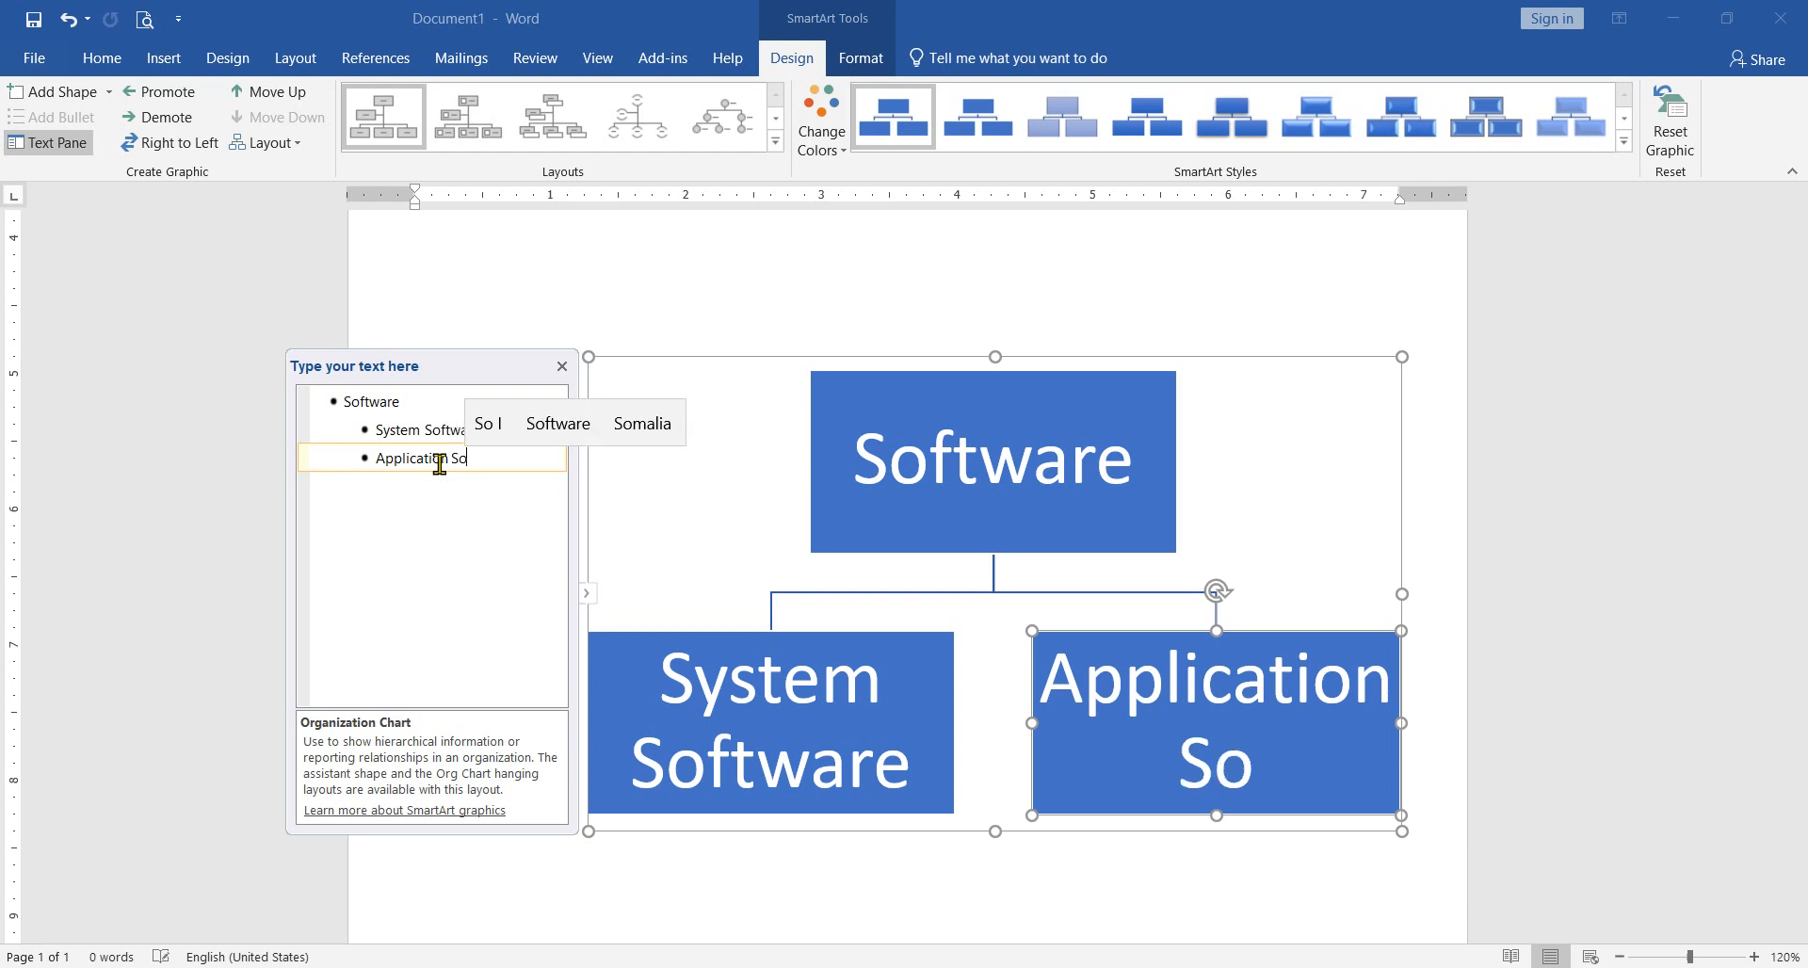
{"action": "key", "text": "Up"}
{"action": "key", "text": "Right"}
{"action": "key", "text": "Right"}
{"action": "key", "text": "Return"}
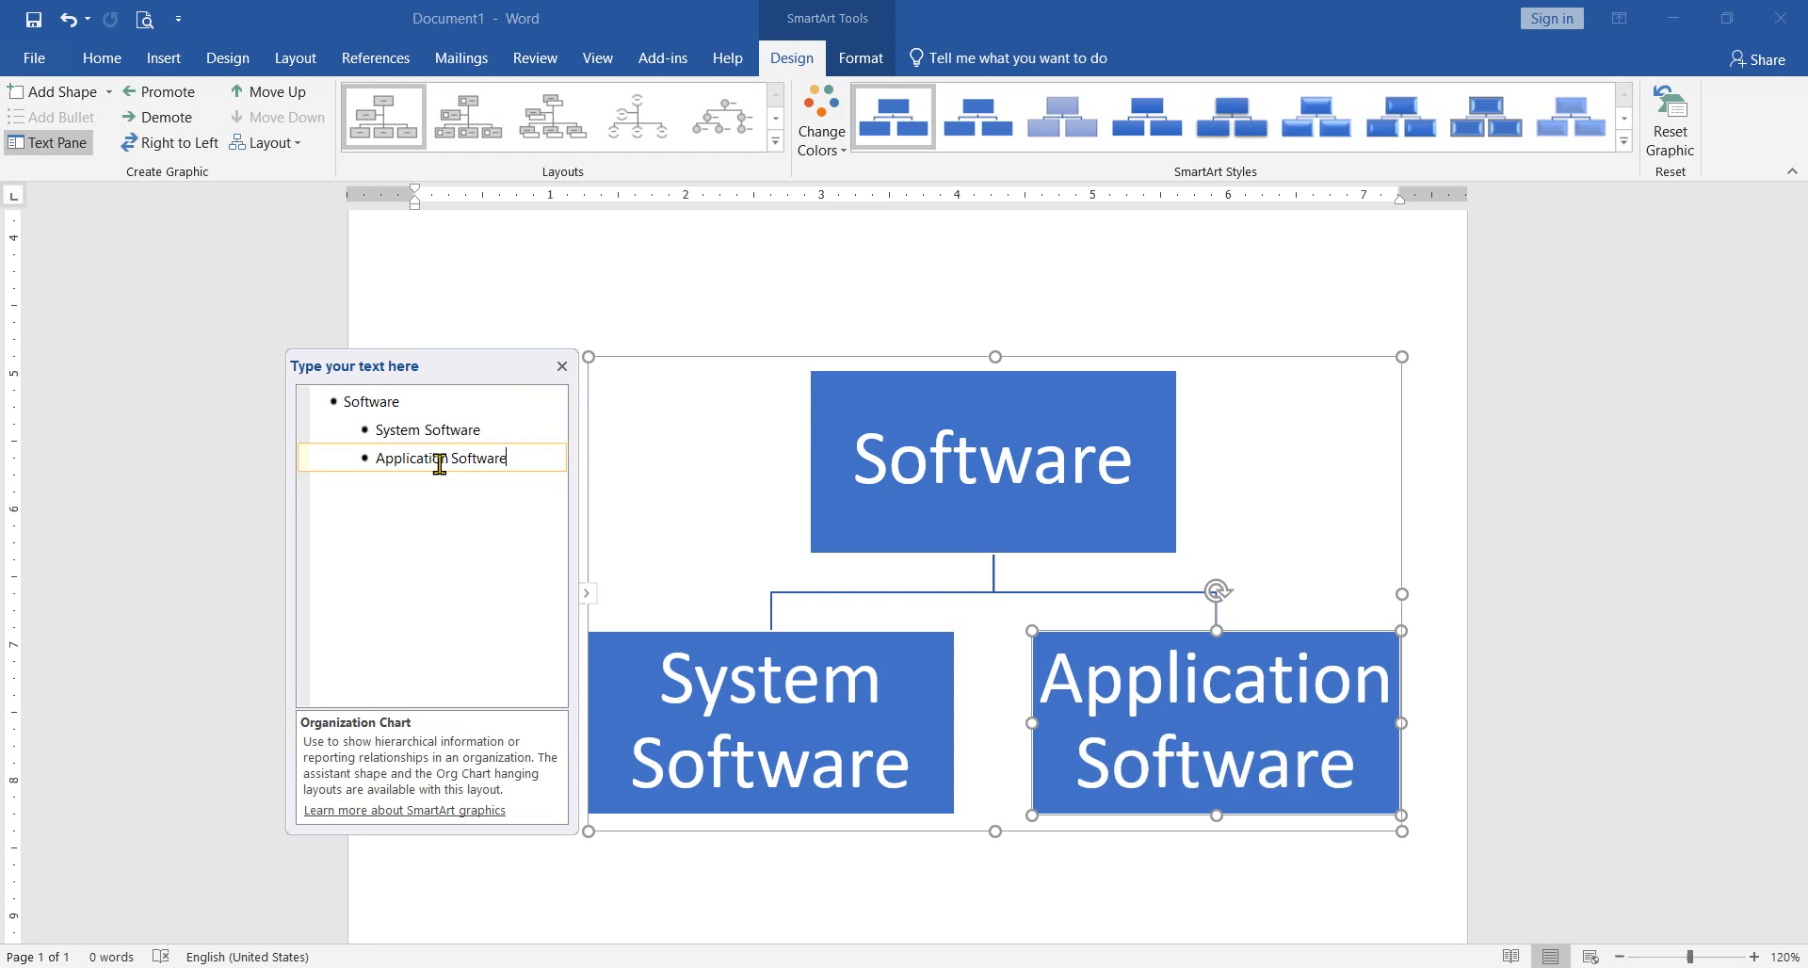
Step: Try adding an empty entry after "System Software" in the text outline, and undo the addition
{"action": "left_click", "coordinate": [893, 765]}
{"action": "left_click", "coordinate": [820, 639]}
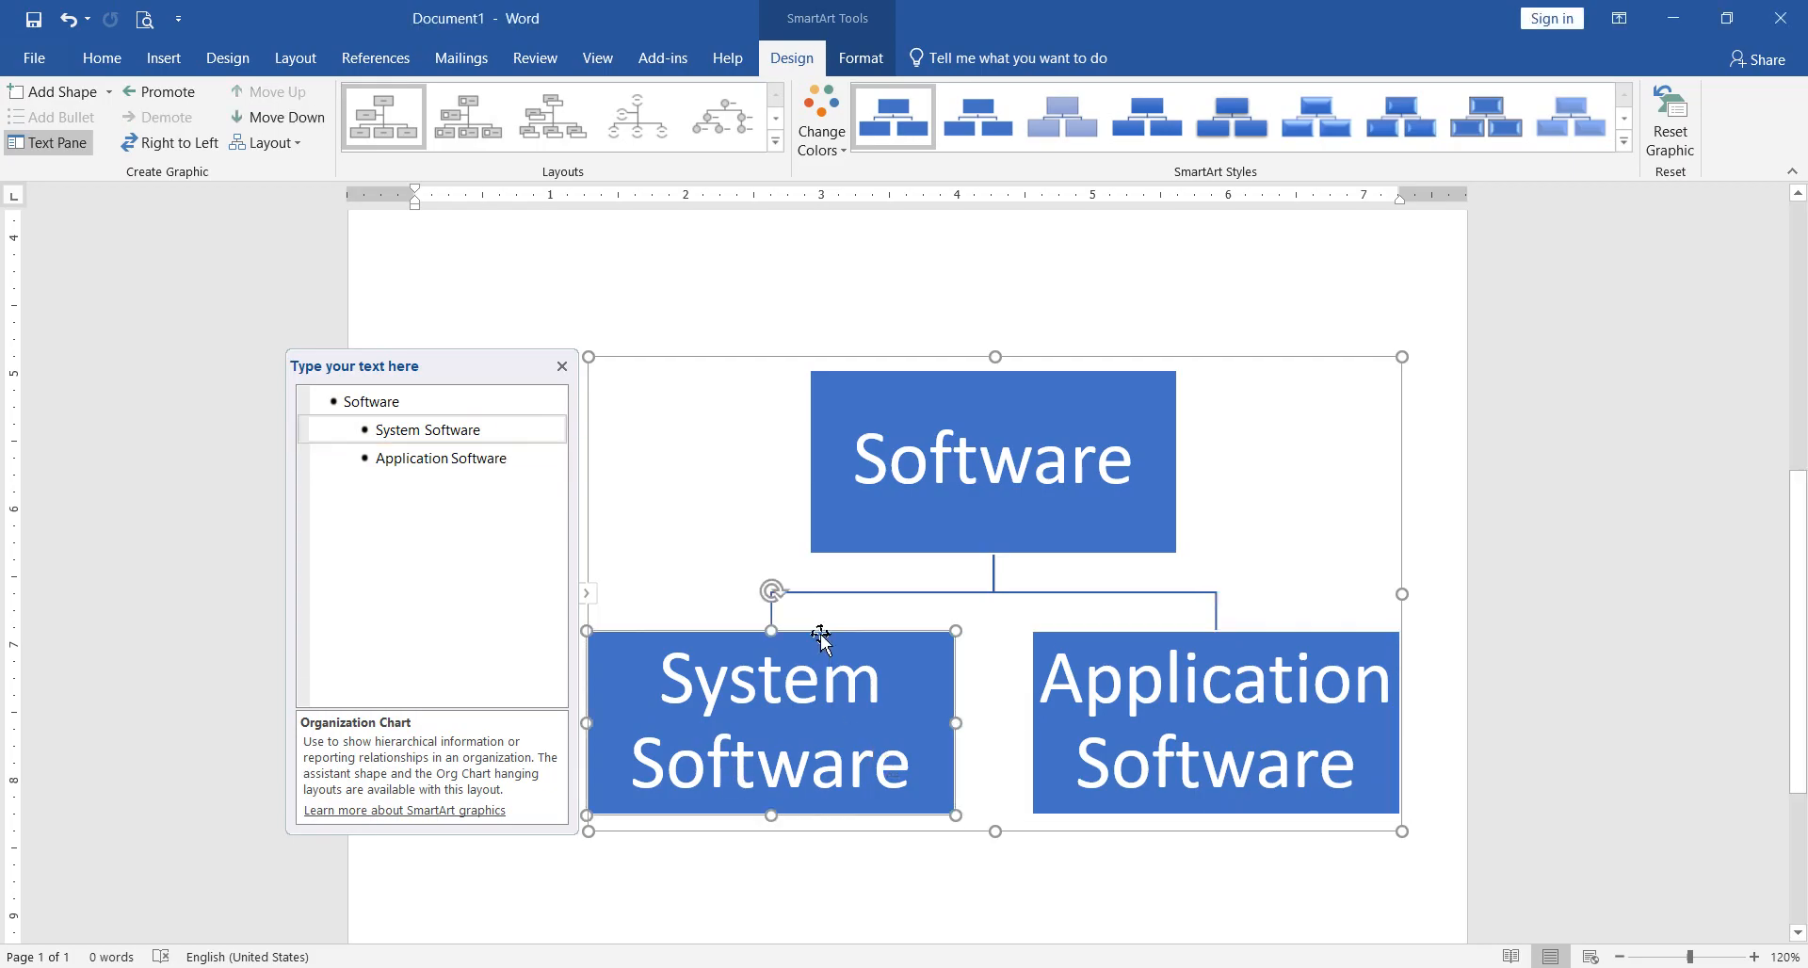
{"action": "left_click", "coordinate": [509, 432]}
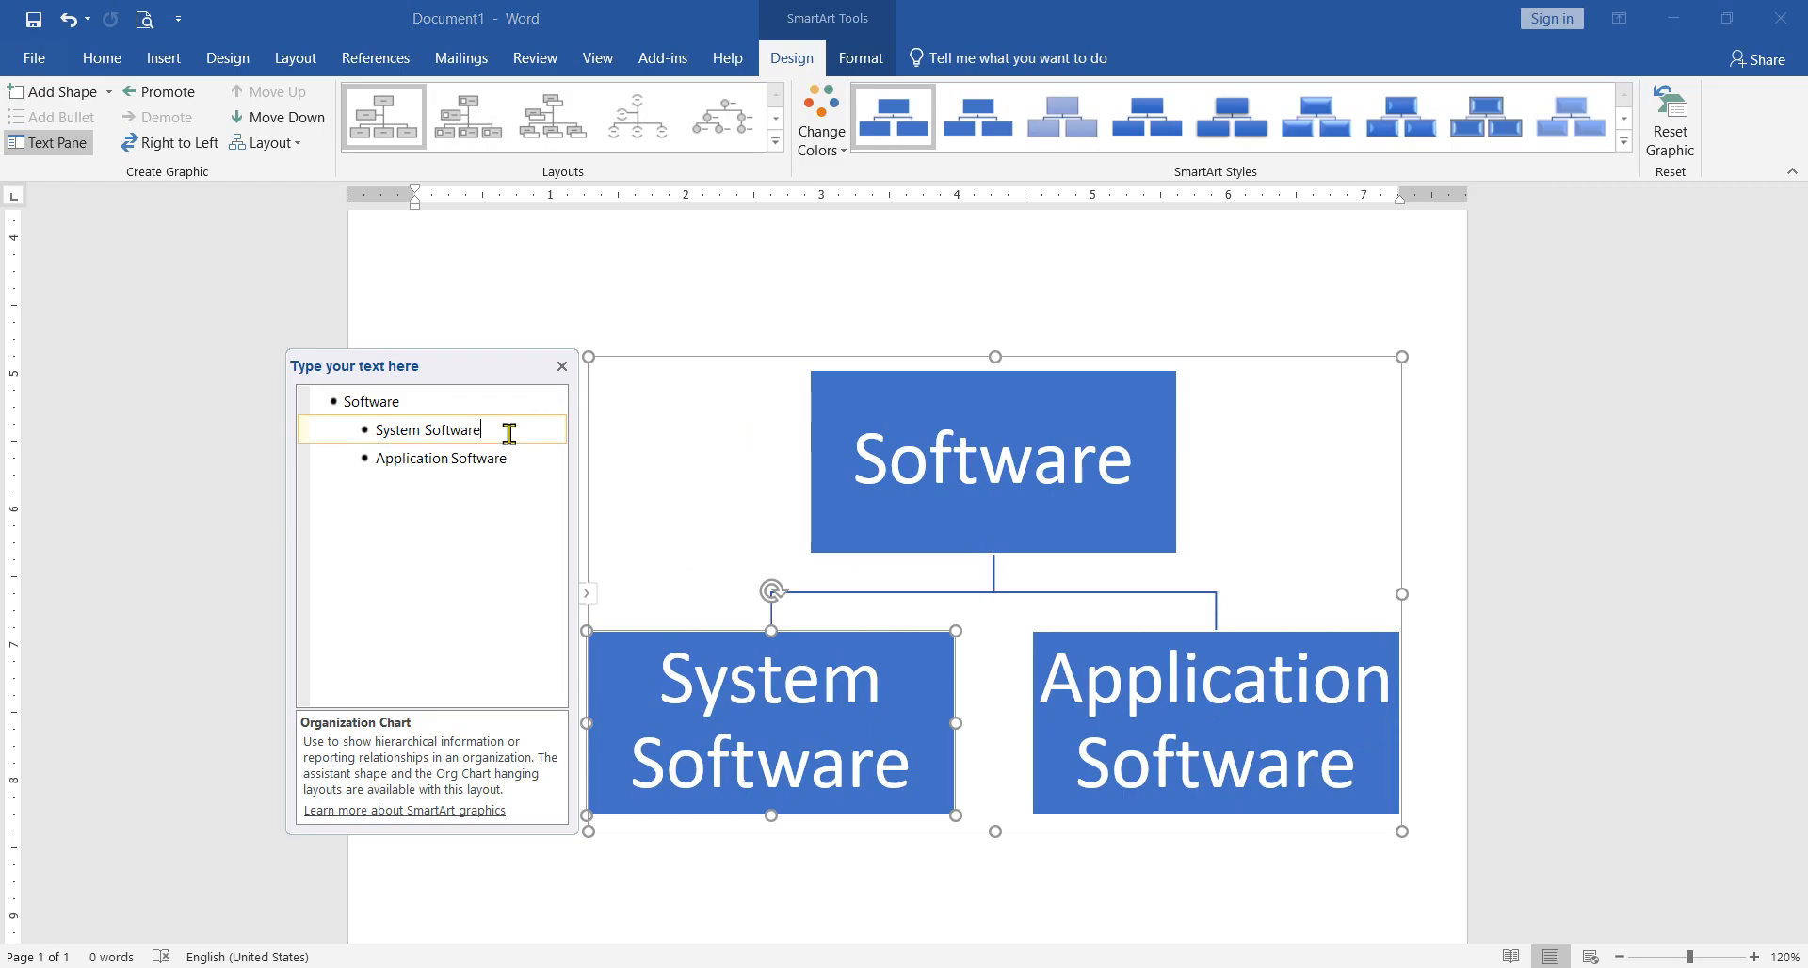
{"action": "key", "text": "Return"}
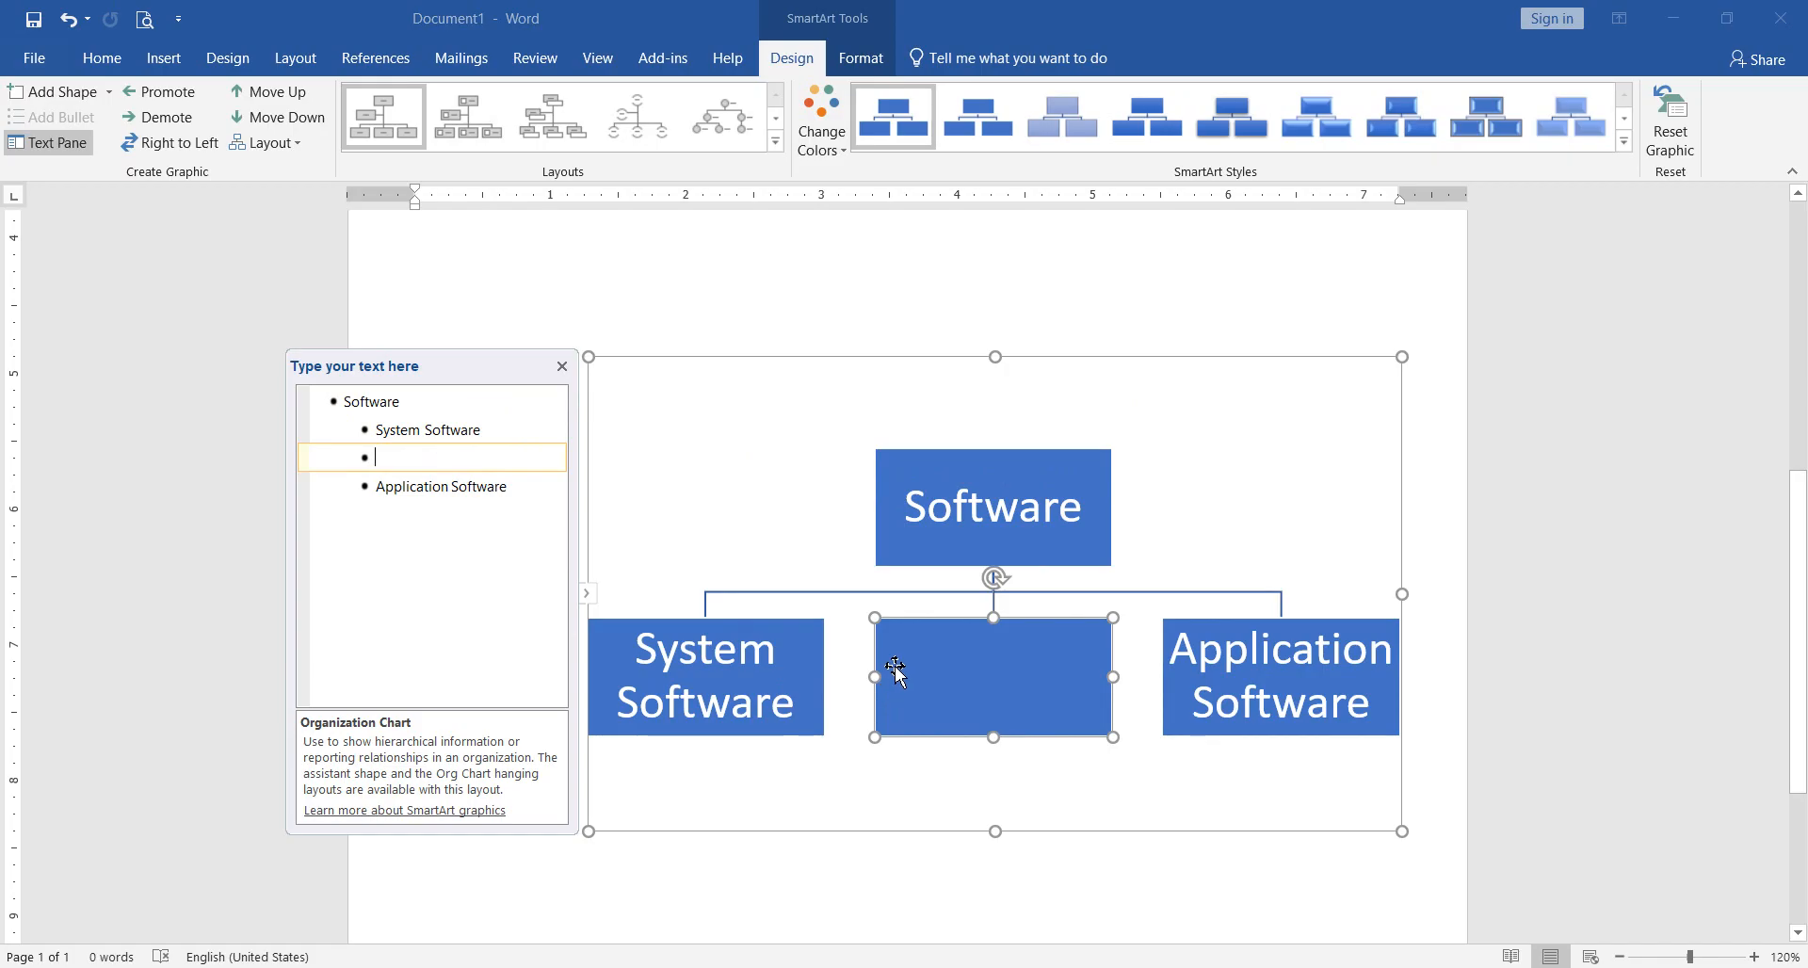
{"action": "key", "text": "ctrl+z"}
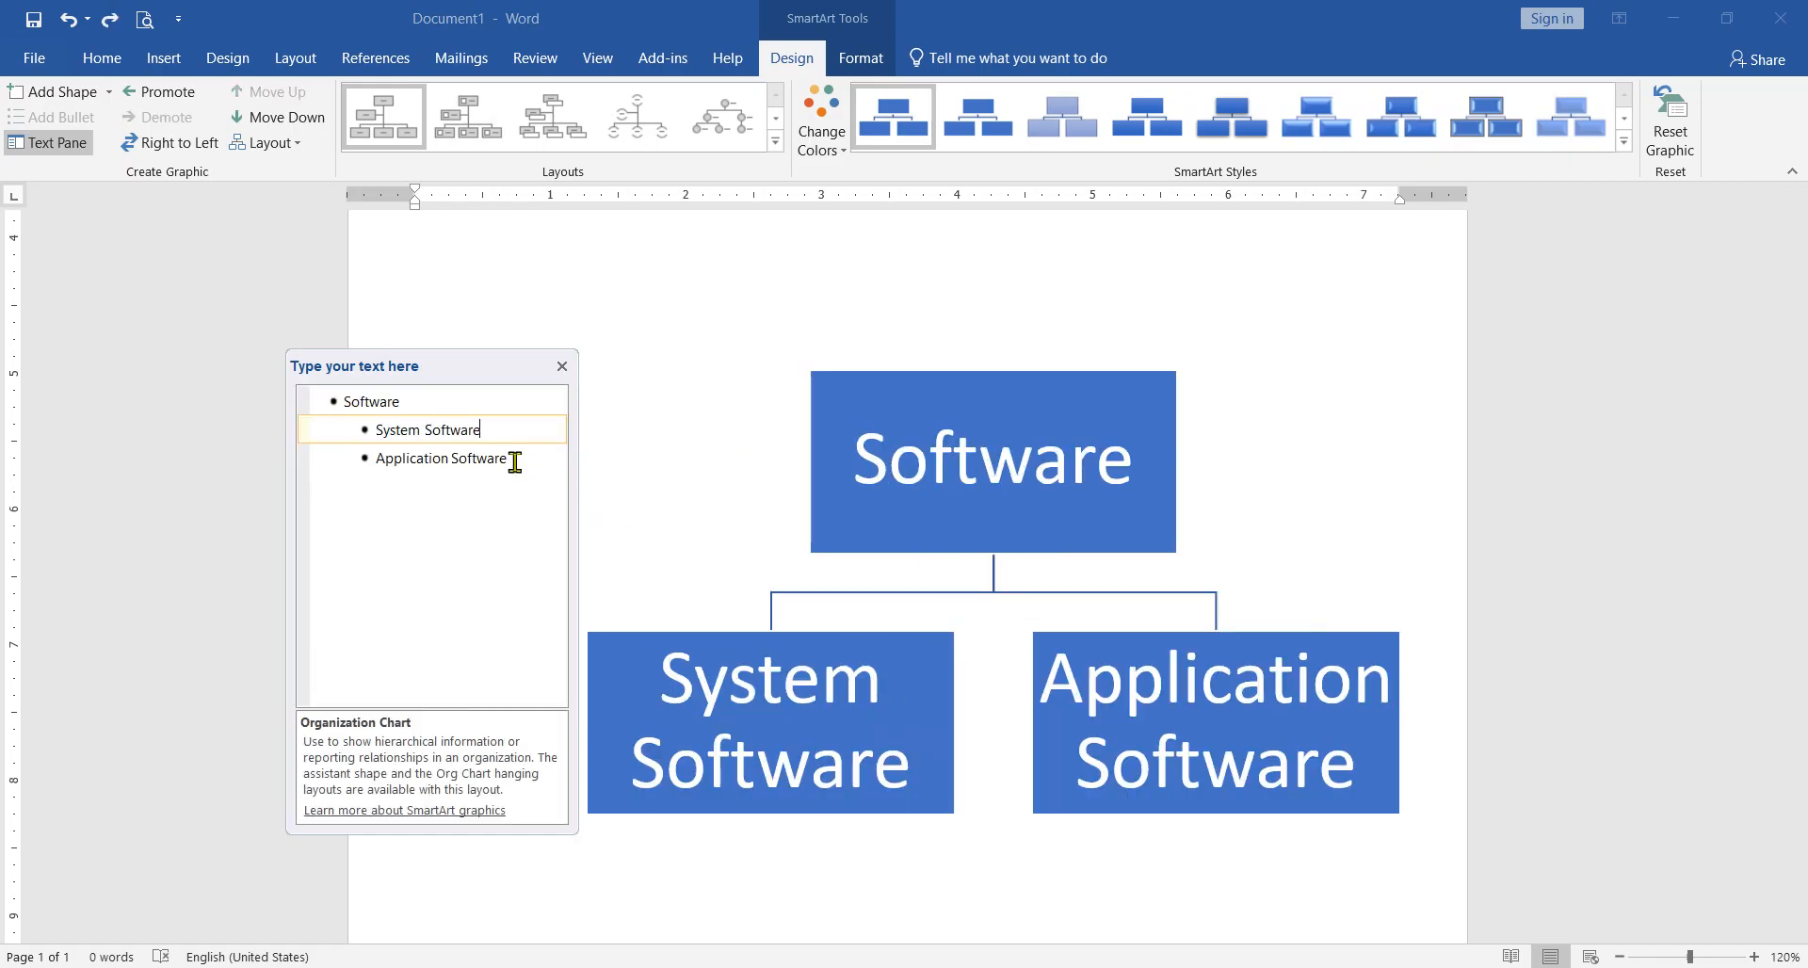
Step: Try adding a shape with the "System Software" box selected, and delete the new empty entry from the outline
{"action": "left_click", "coordinate": [692, 636]}
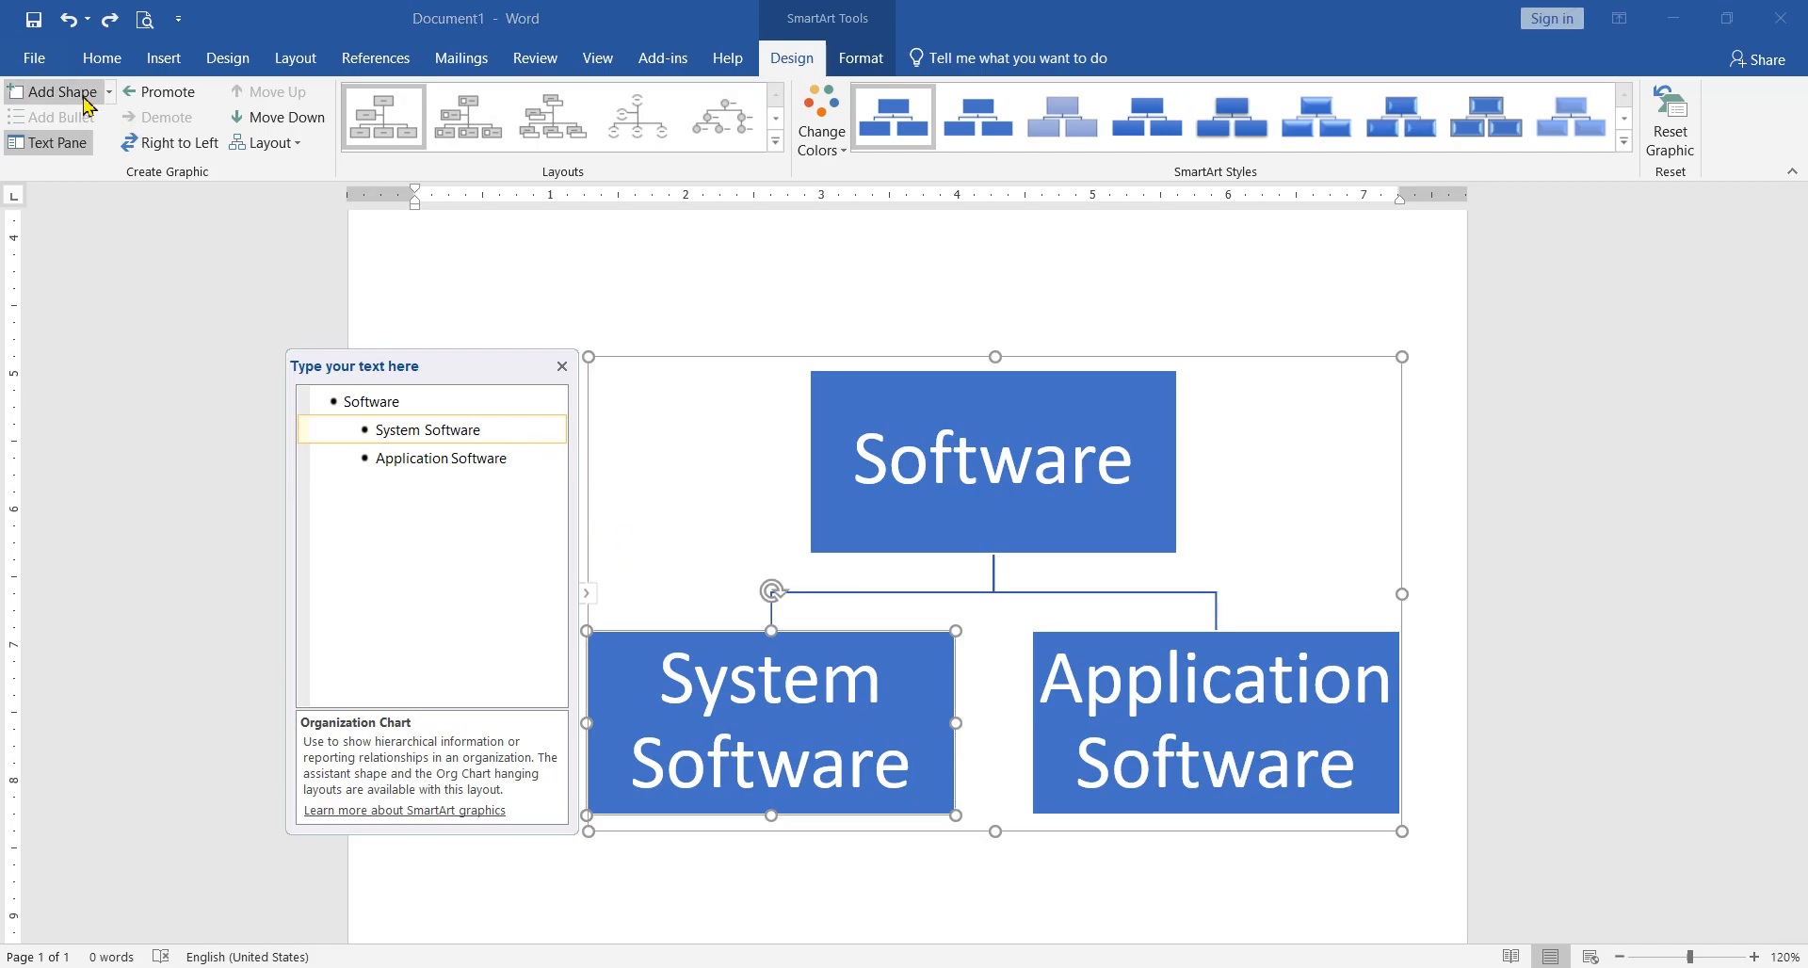
{"action": "left_click", "coordinate": [81, 98]}
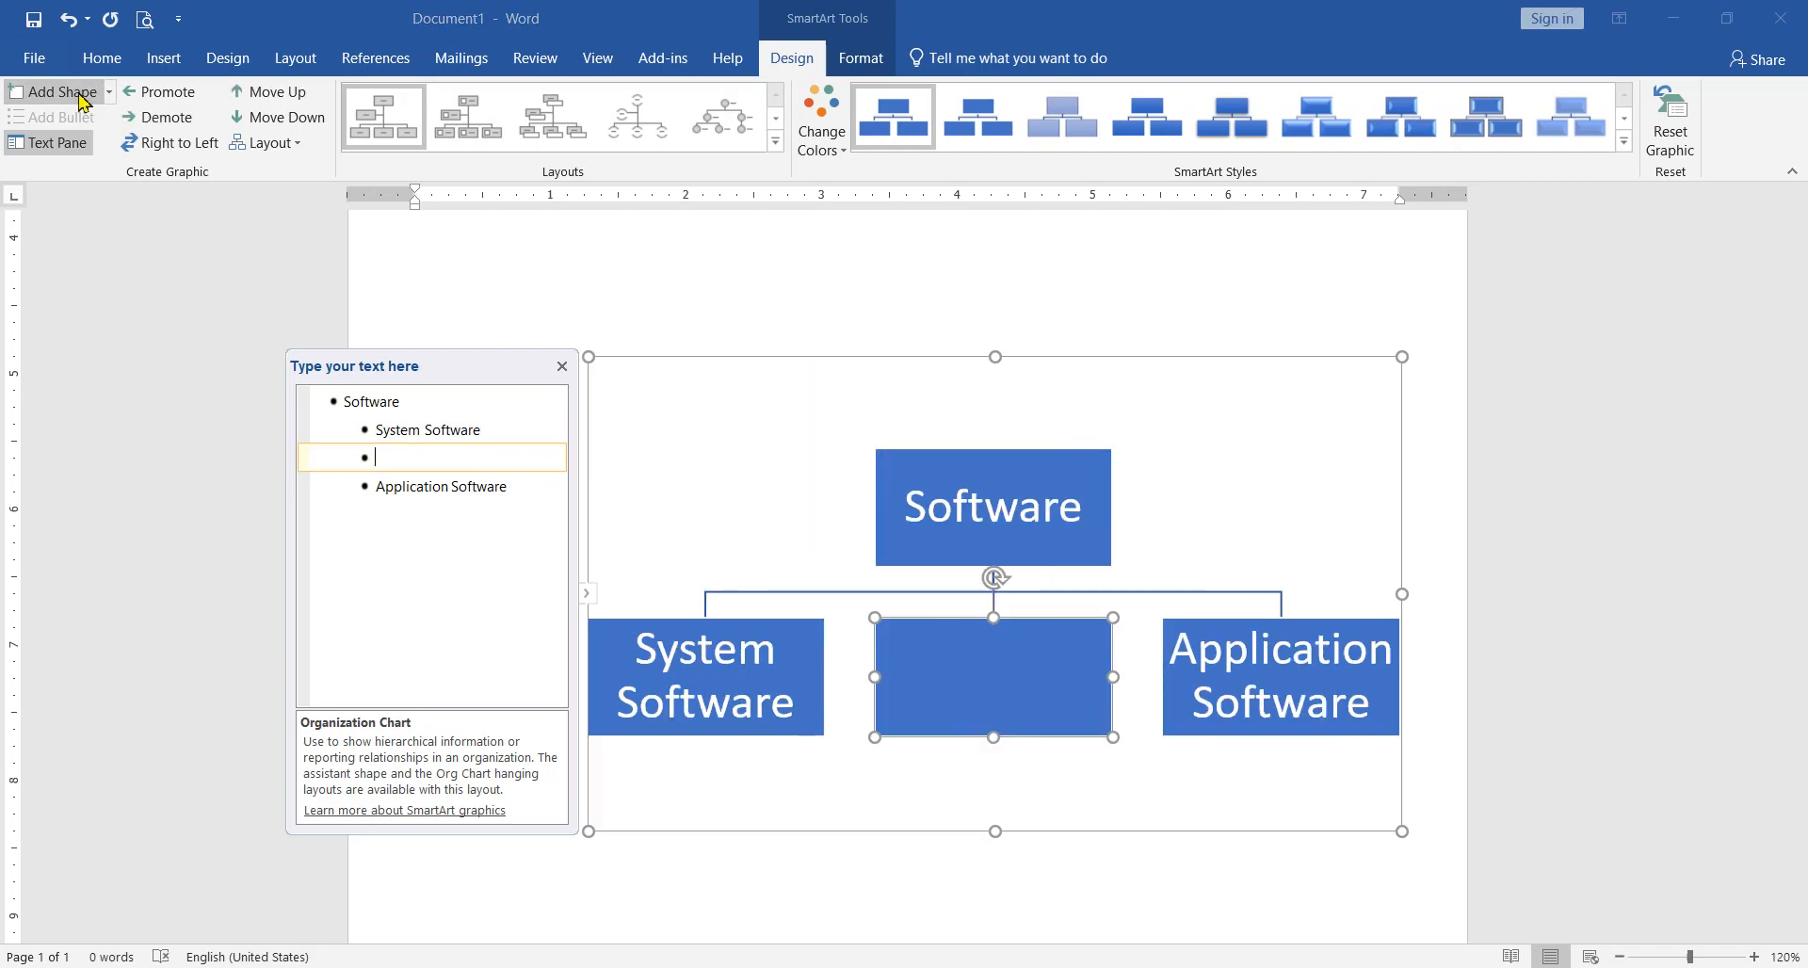
{"action": "key", "text": "BackSpace"}
{"action": "key", "text": "BackSpace"}
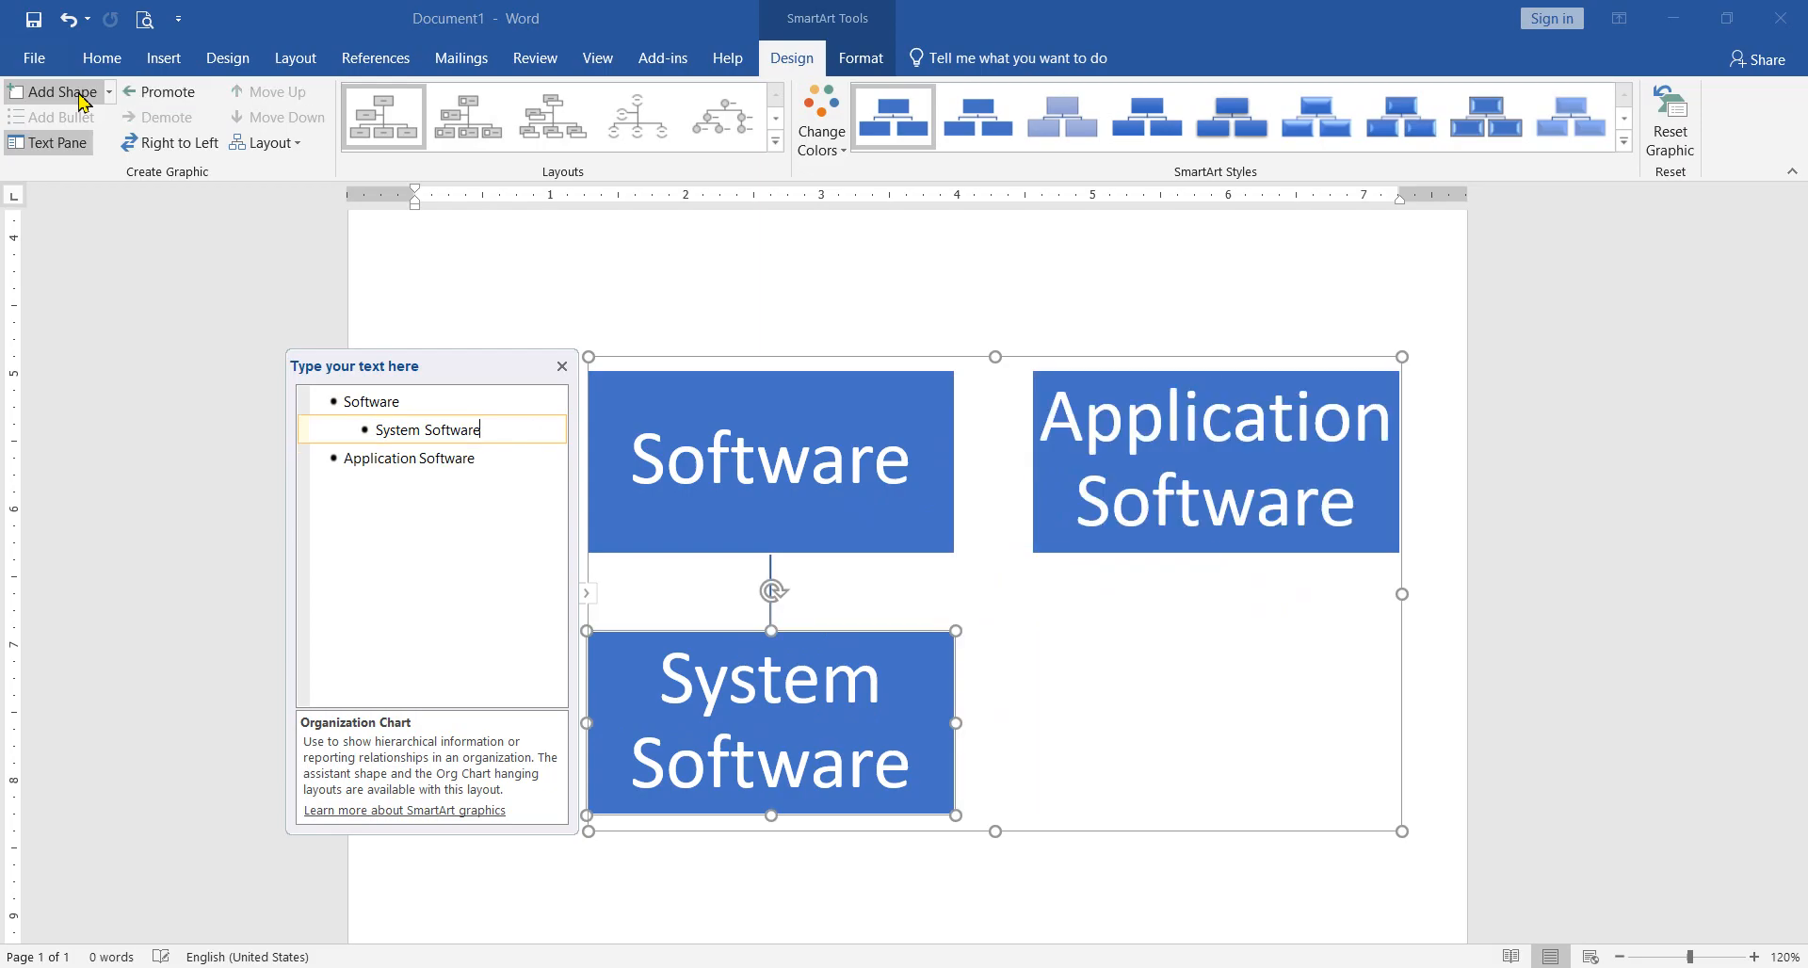
Step: Undo the last outline deletions to restore the empty box between "System Software" and "Application Software"
{"action": "key", "text": "ctrl+z"}
{"action": "key", "text": "ctrl+z"}
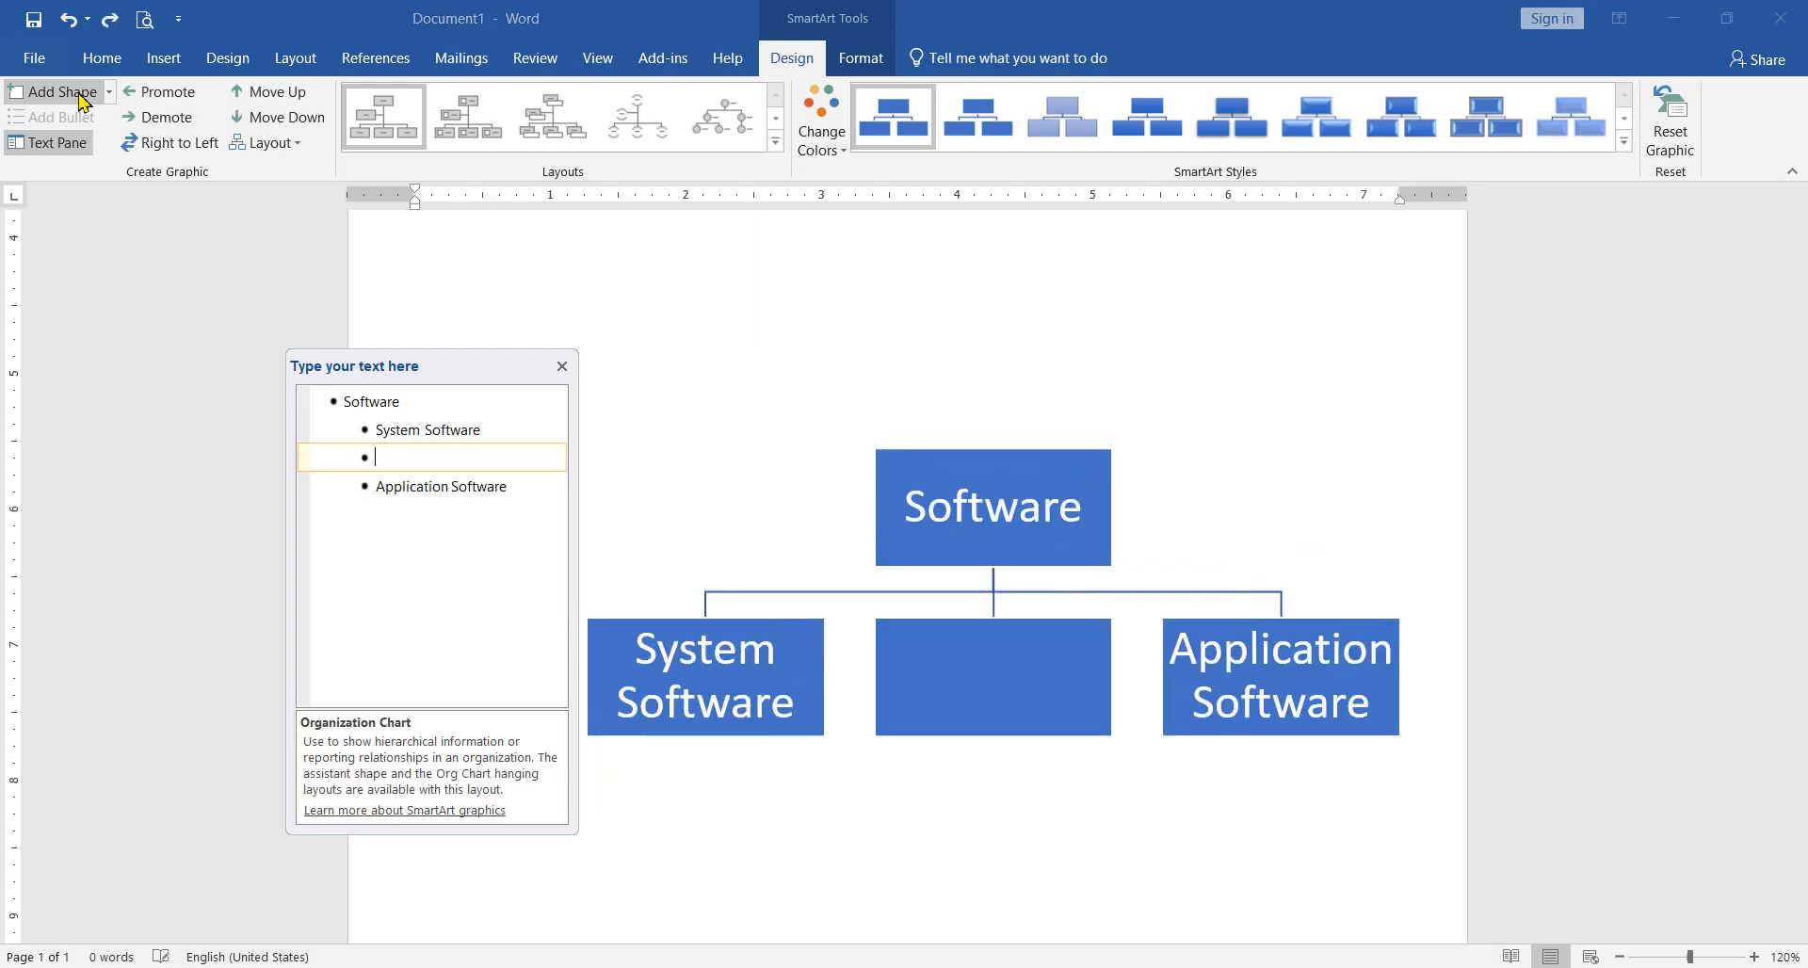
Step: Try moving the empty middle box onto the lower part of "System Software", undo the move, and delete the empty box
{"action": "left_click", "coordinate": [914, 629]}
{"action": "left_click_drag", "start_coordinate": [969, 626], "coordinate": [667, 740]}
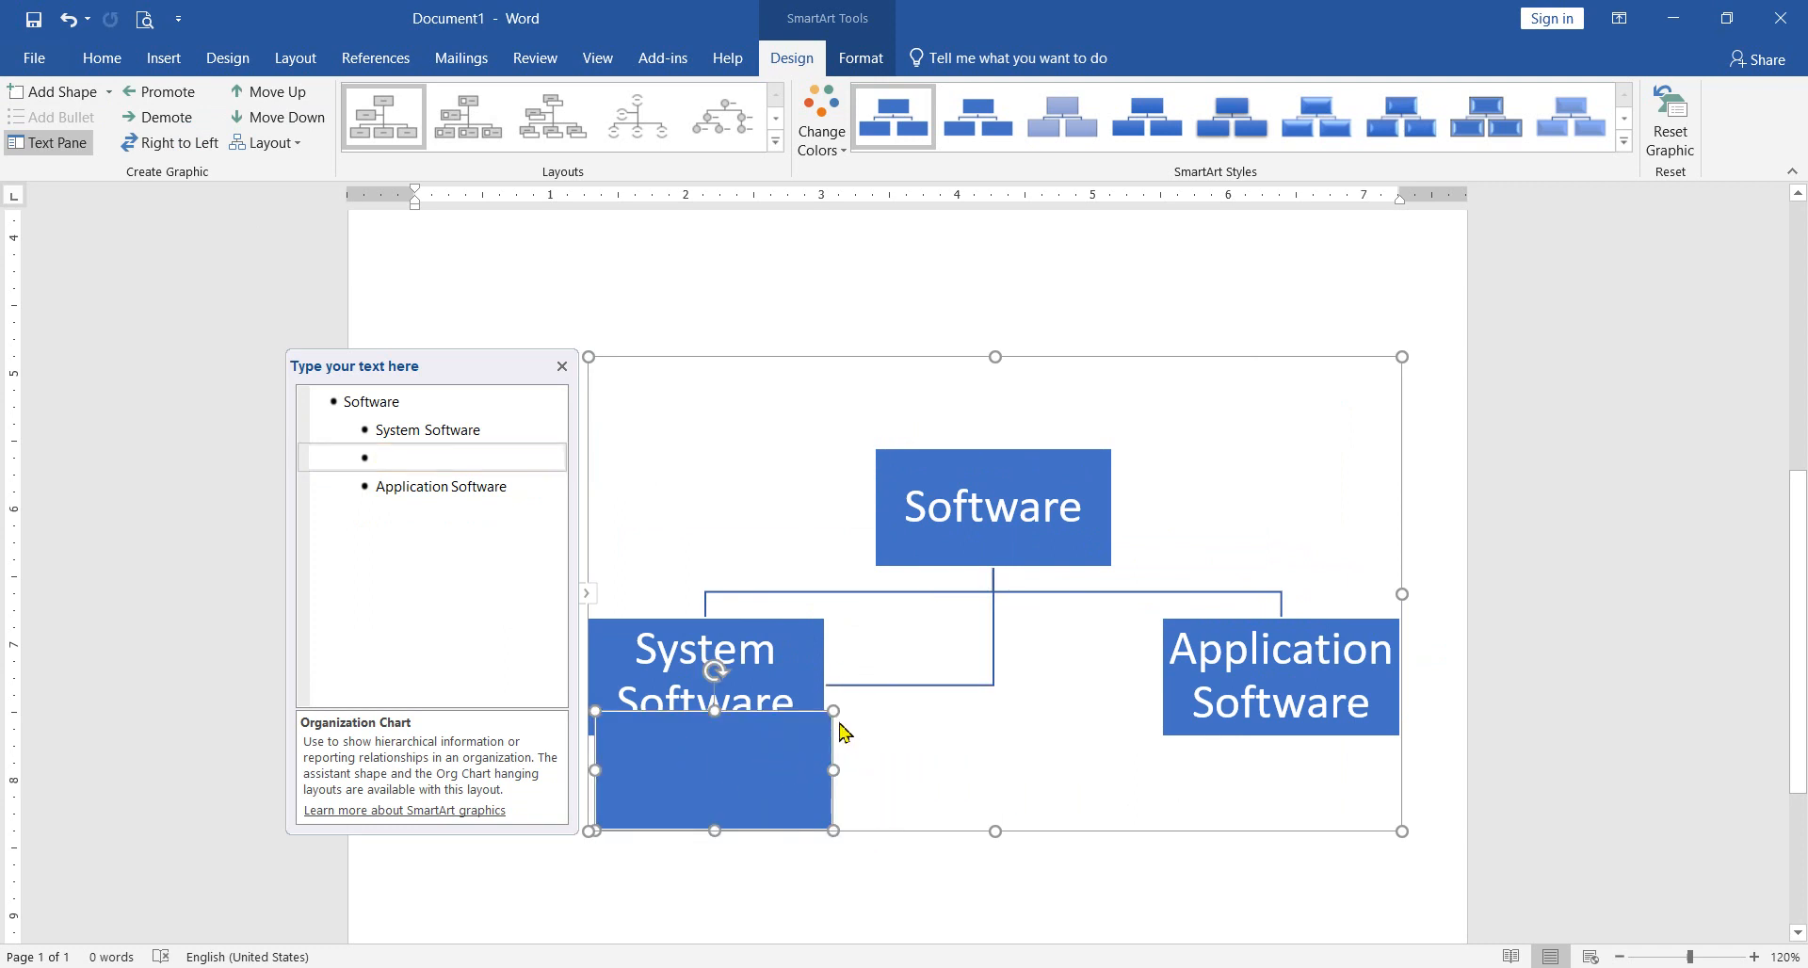
{"action": "key", "text": "ctrl+z"}
{"action": "key", "text": "BackSpace"}
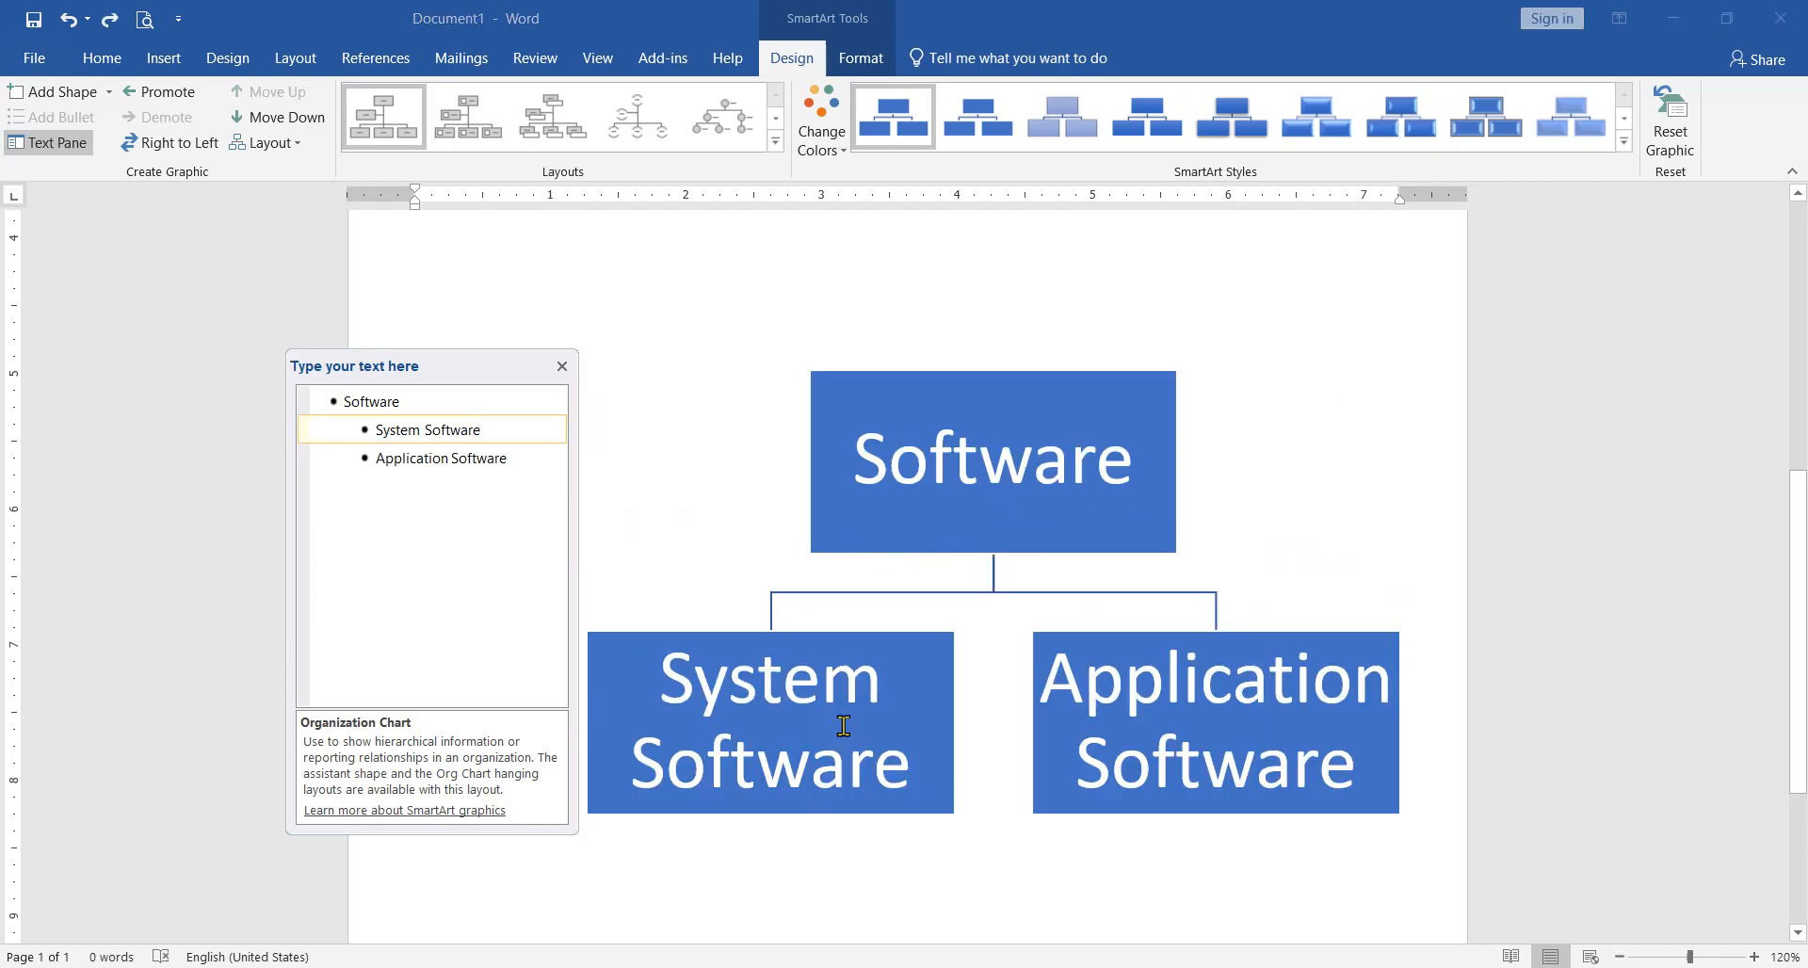
Step: Try adding a shape after the "System Software" box, moving it up in the order and back down
{"action": "scroll", "coordinate": [981, 711], "scroll_direction": "down", "scroll_amount": 2}
{"action": "left_click", "coordinate": [922, 640]}
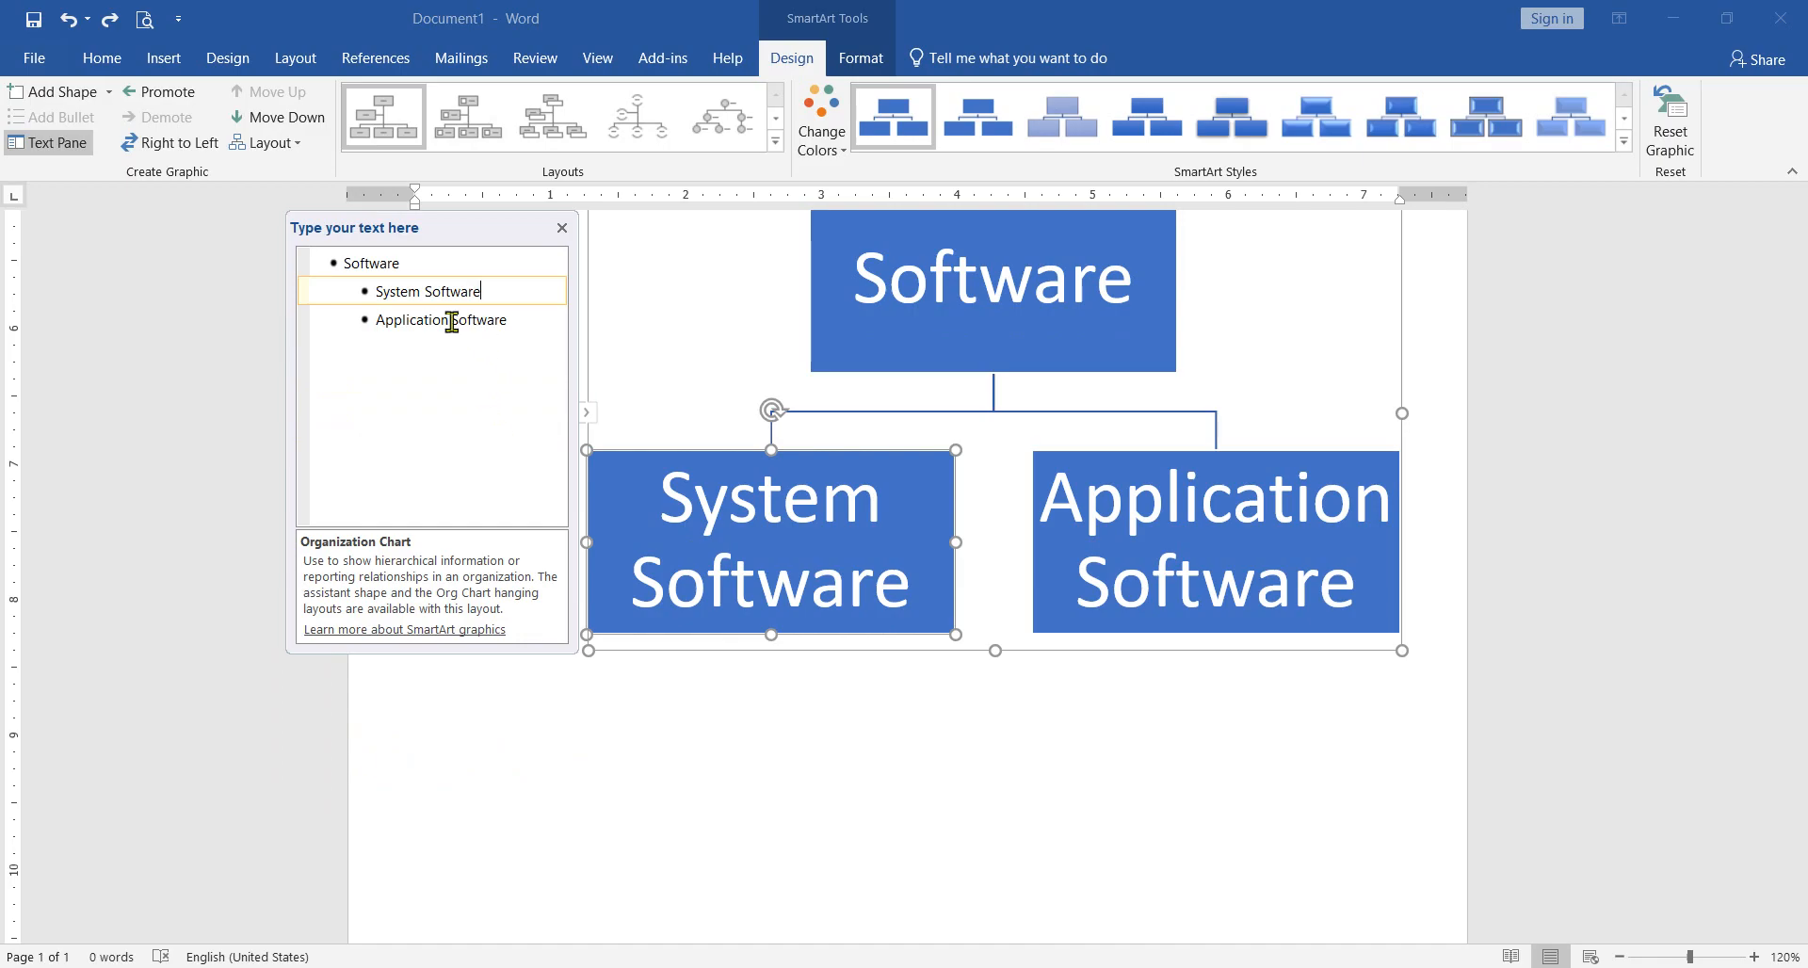
{"action": "left_click", "coordinate": [62, 91]}
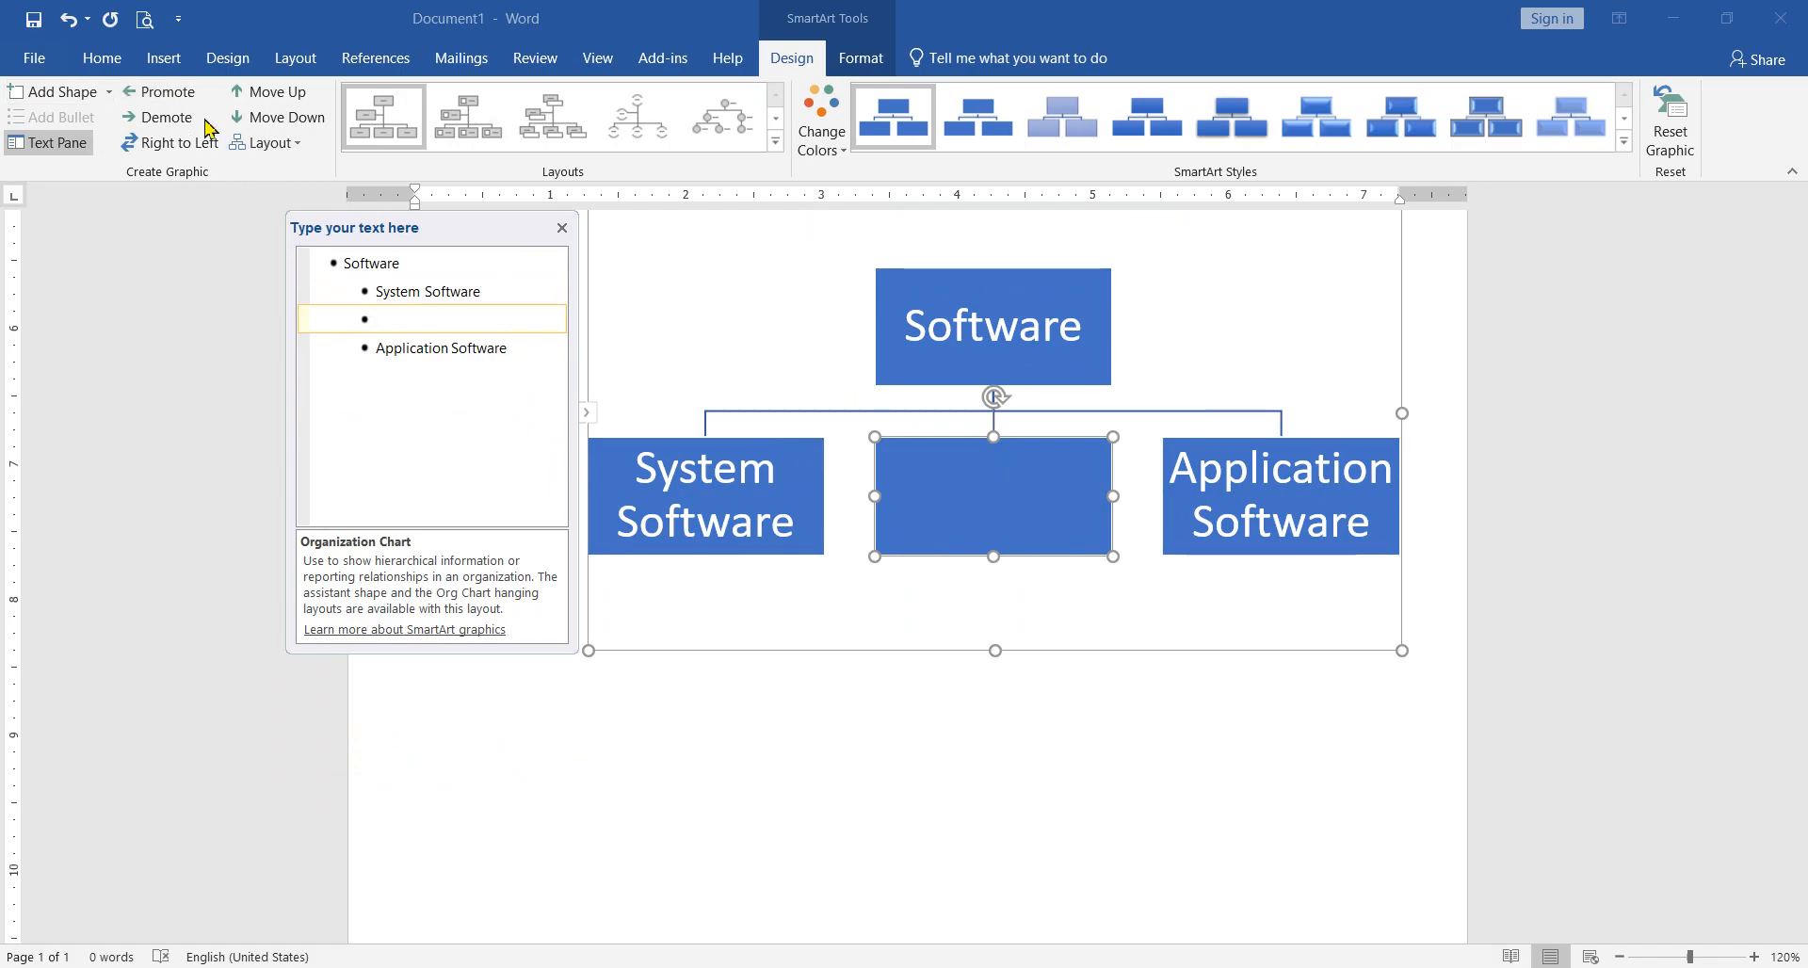
{"action": "left_click", "coordinate": [262, 91]}
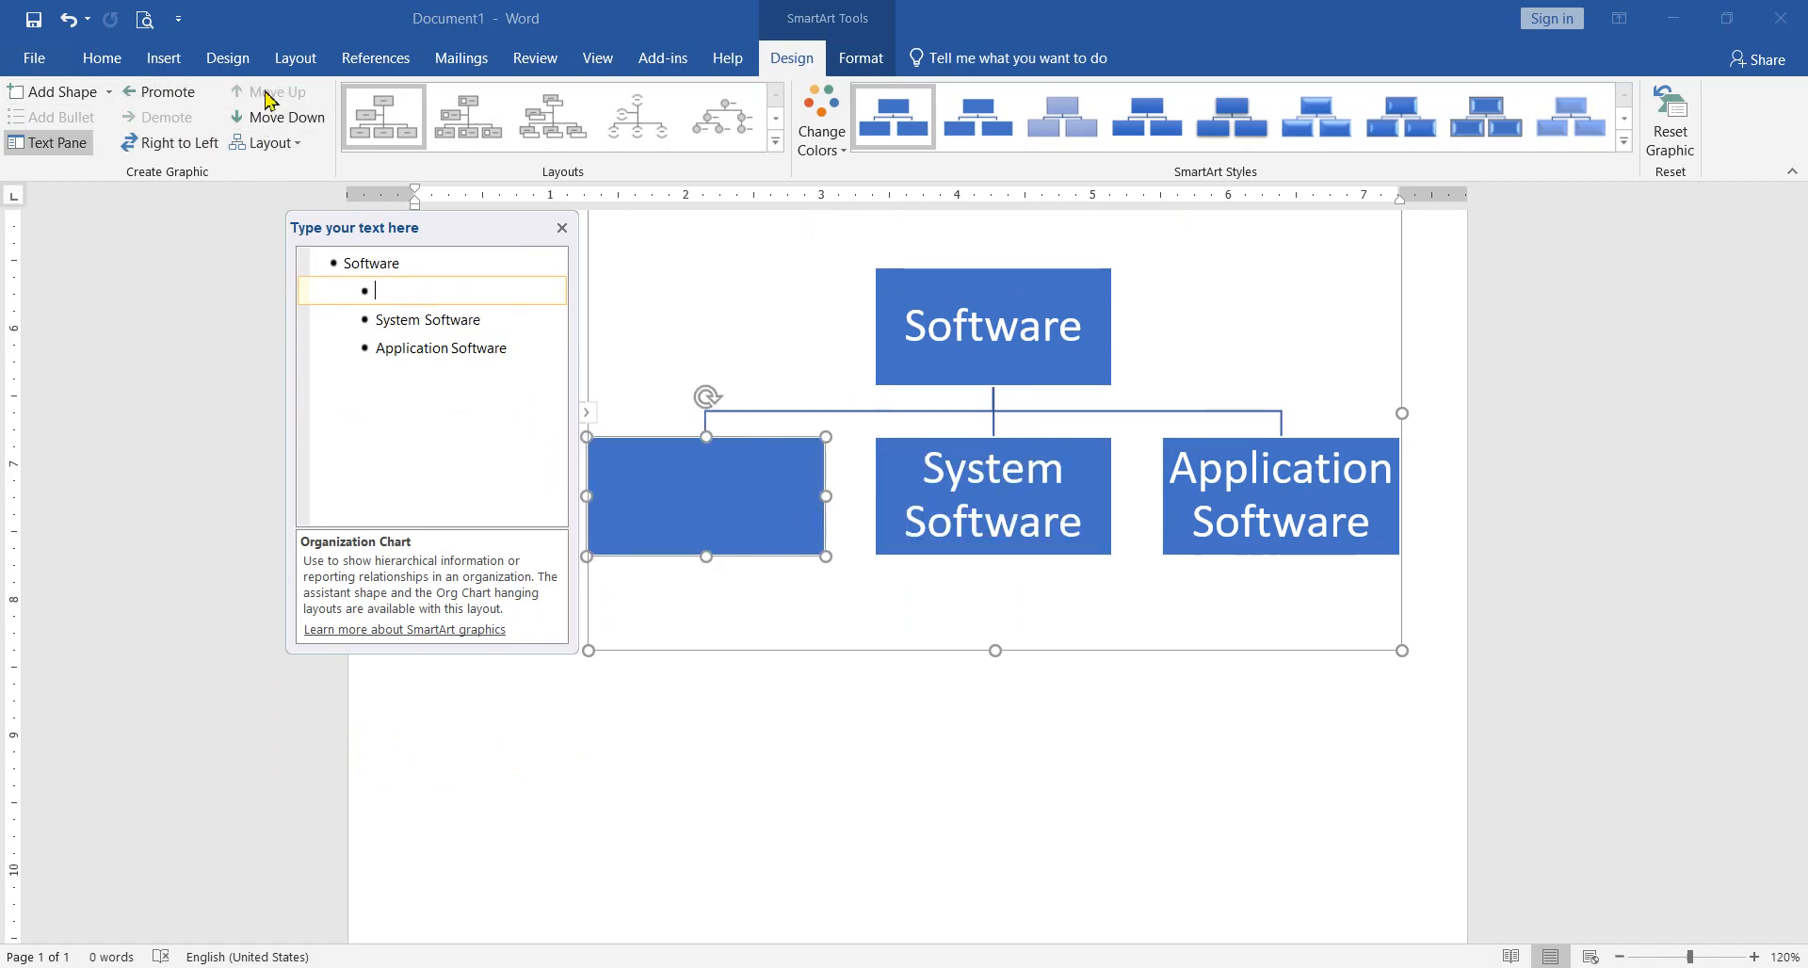
{"action": "left_click", "coordinate": [283, 122]}
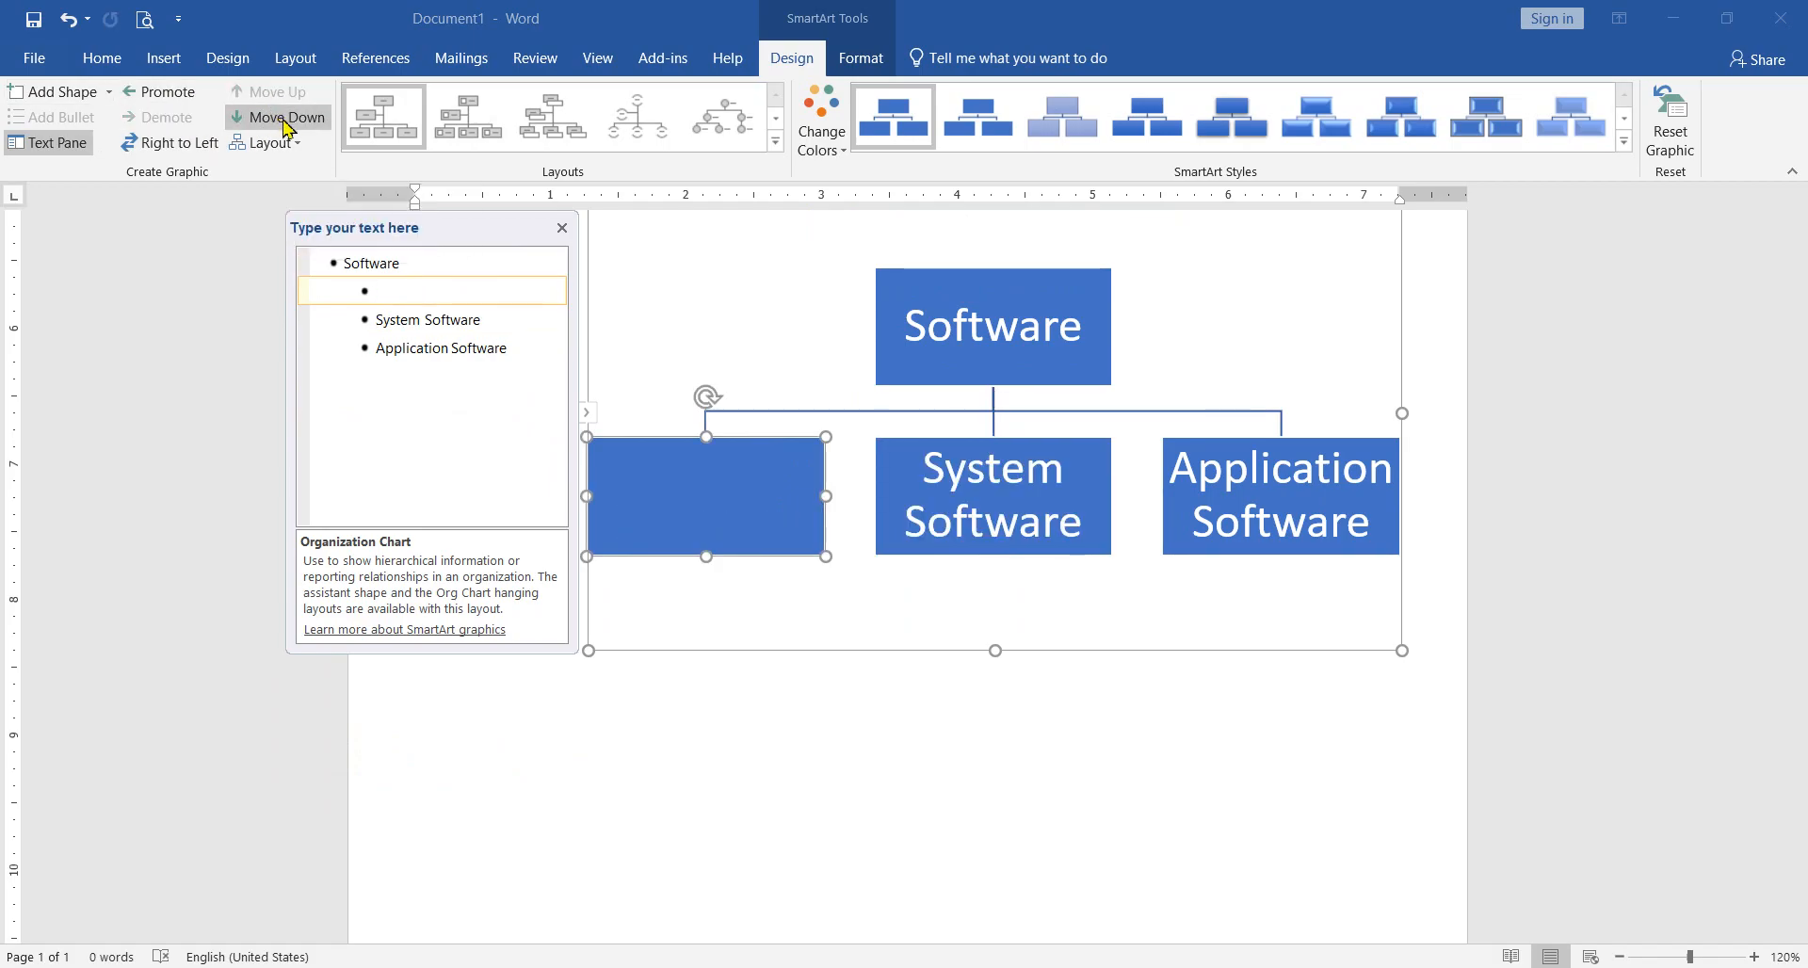
Step: Try switching the chart right to left and back, and add and undo a shape beneath the empty box
{"action": "left_click", "coordinate": [181, 149]}
{"action": "left_click", "coordinate": [182, 148]}
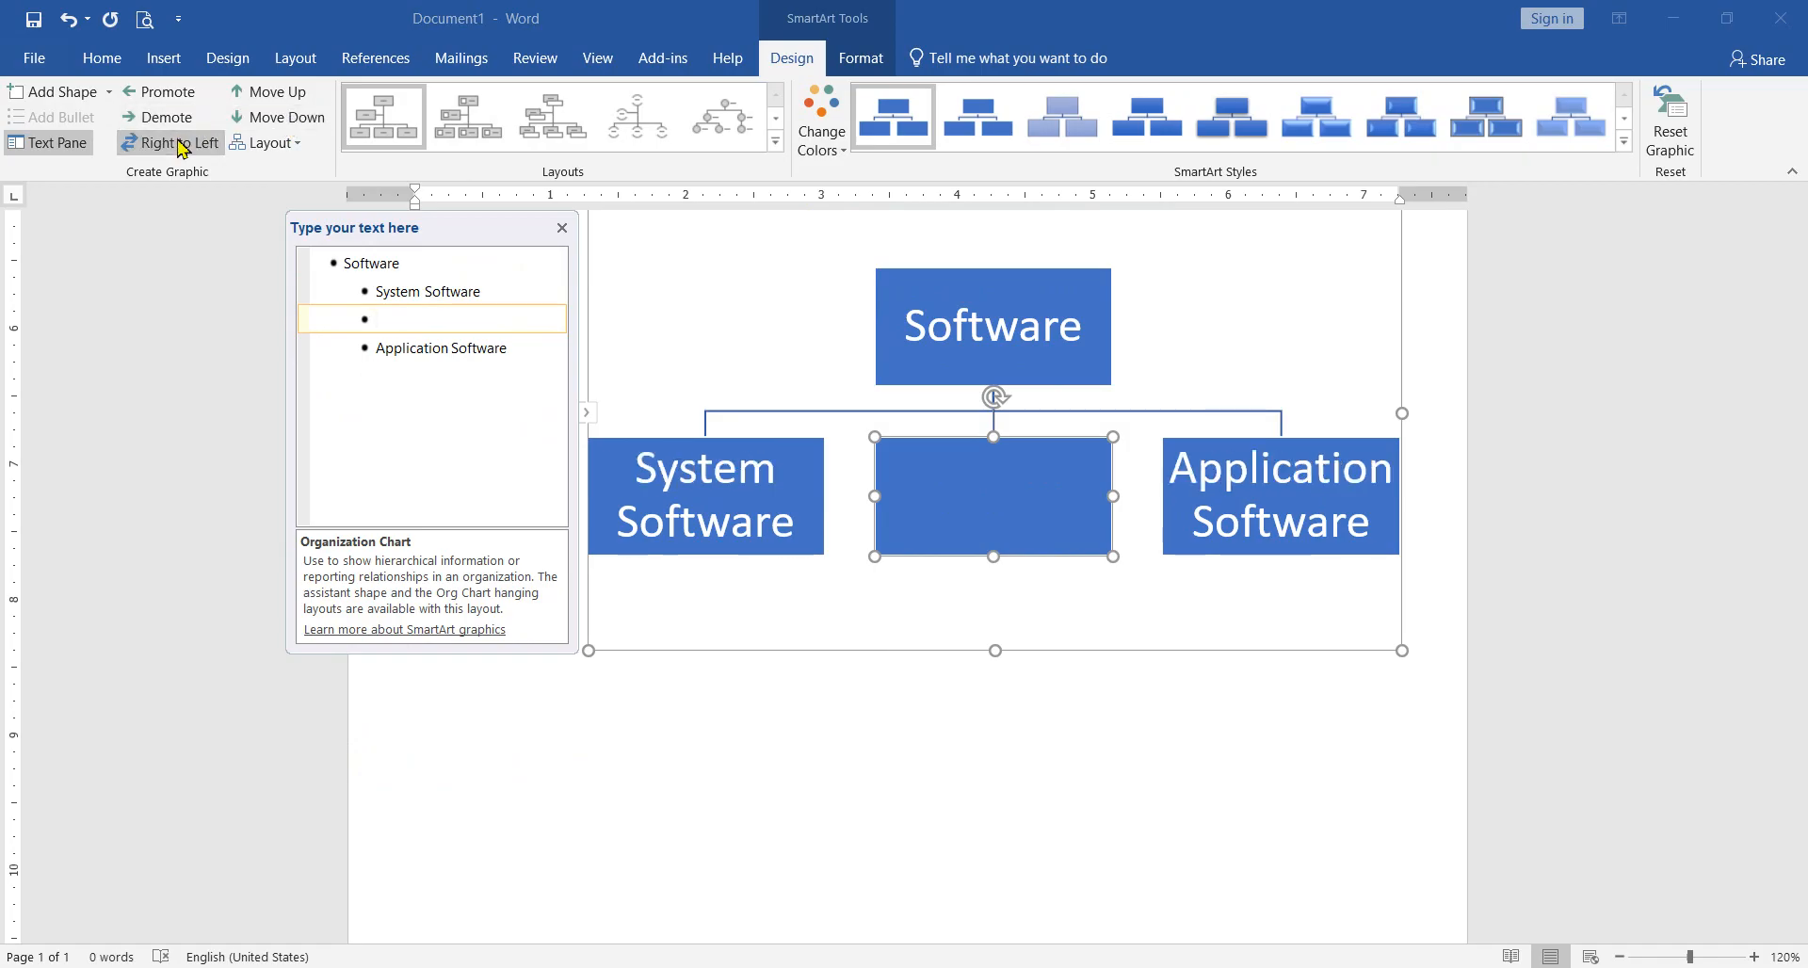
{"action": "left_click", "coordinate": [87, 98]}
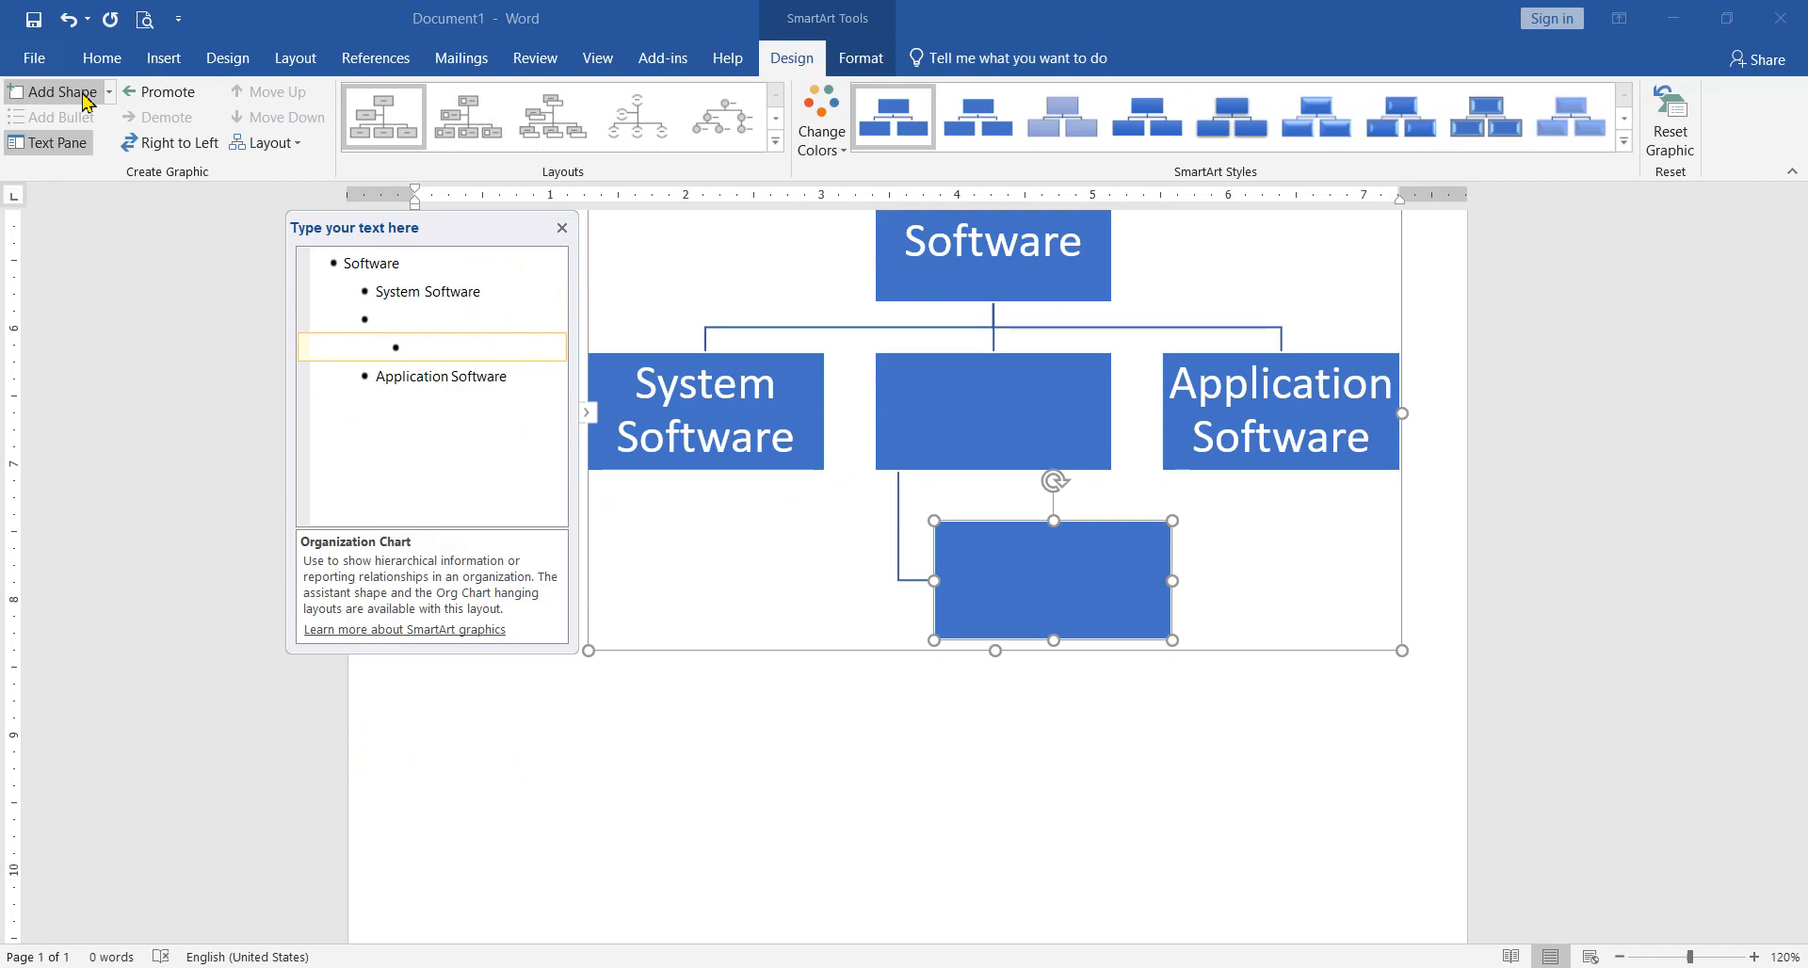
{"action": "key", "text": "ctrl+z"}
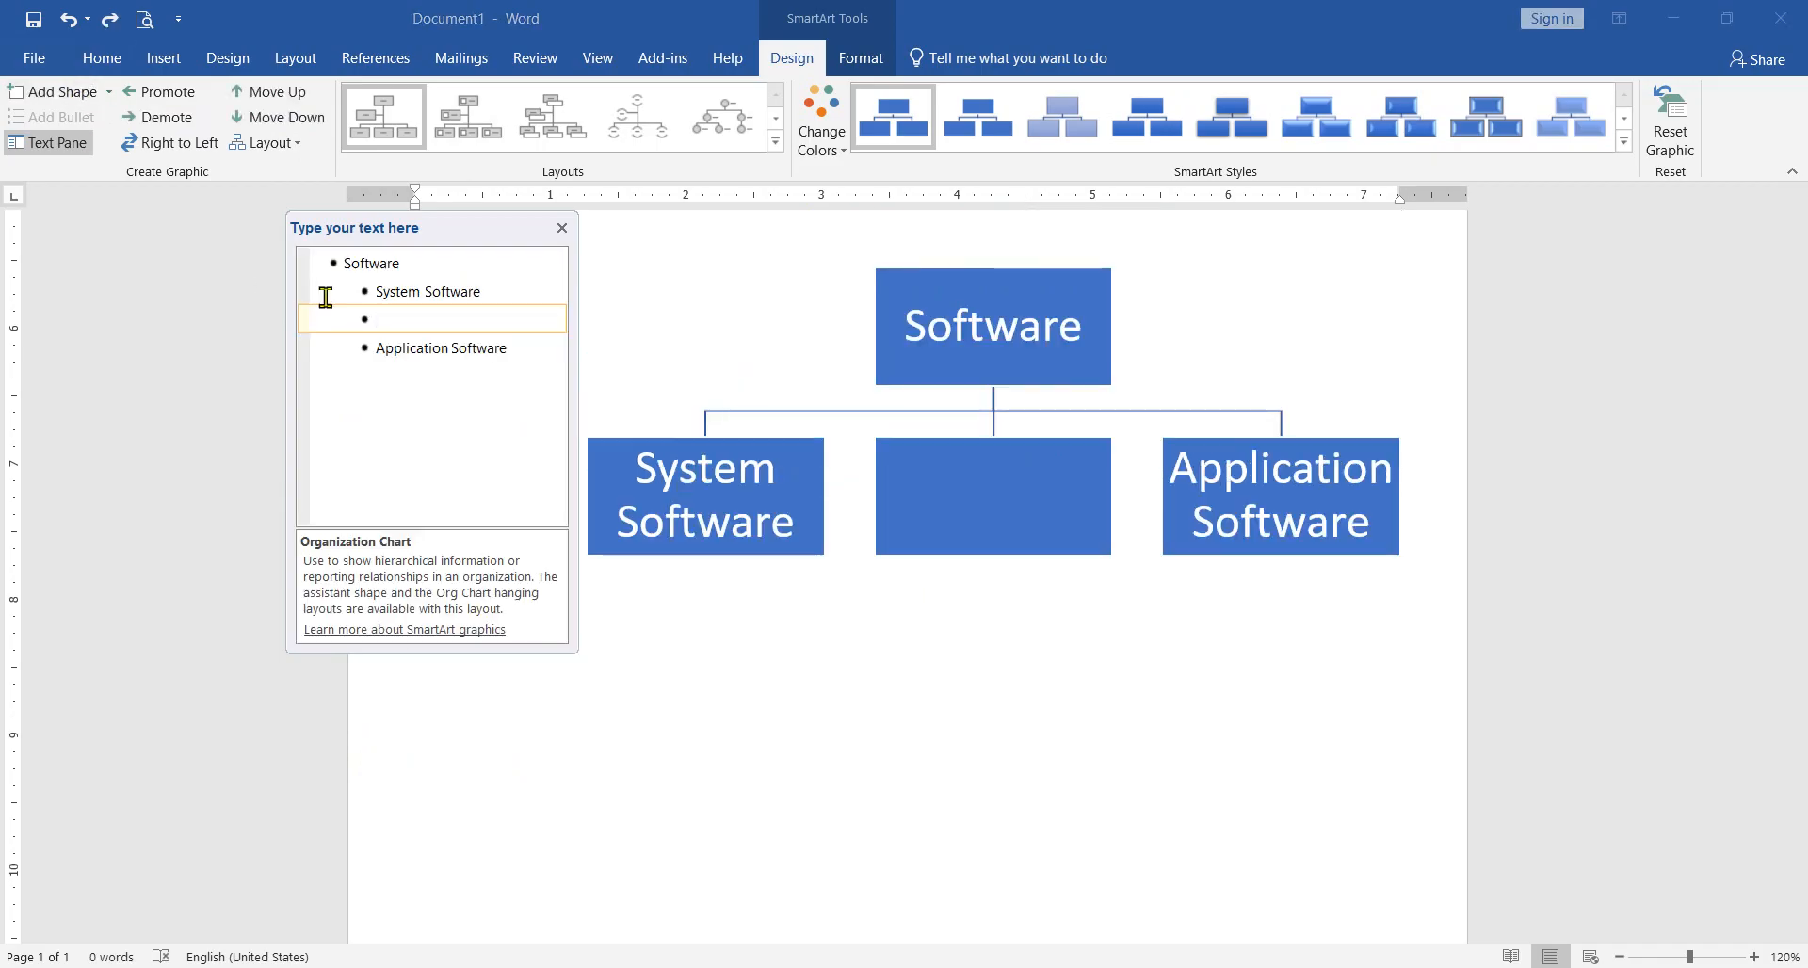
Step: Delete the empty box between "System Software" and "Application Software"
{"action": "key", "text": "BackSpace"}
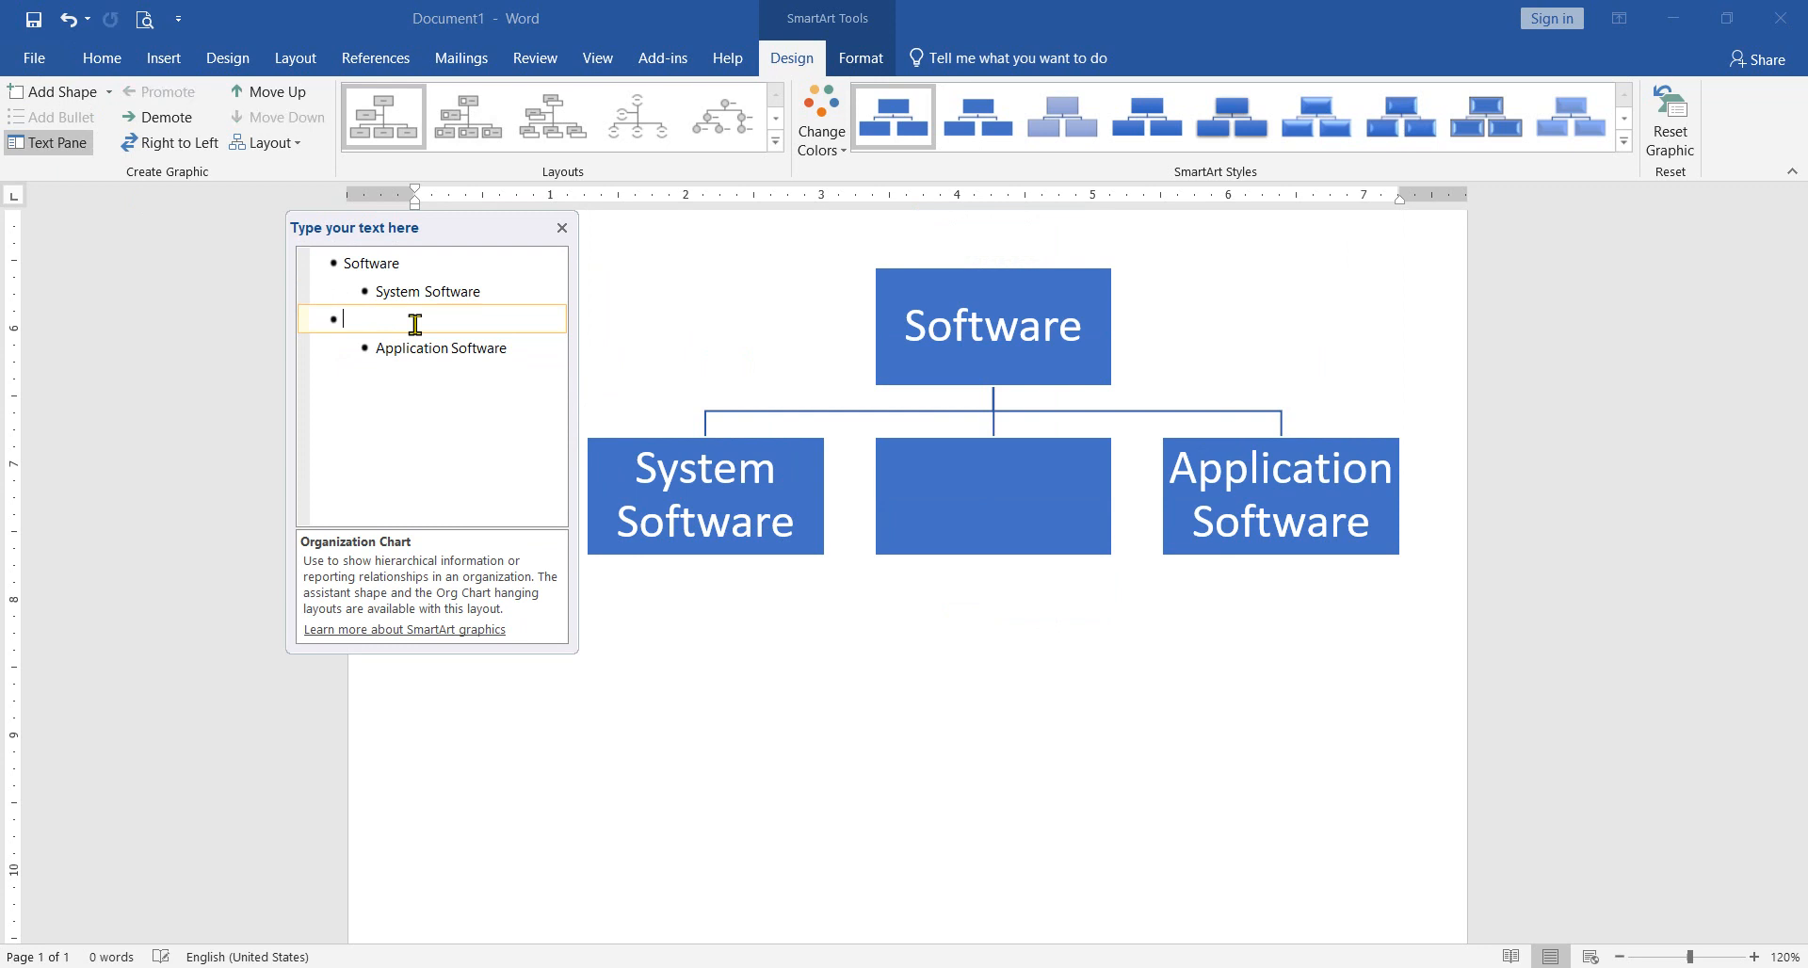
{"action": "key", "text": "Return"}
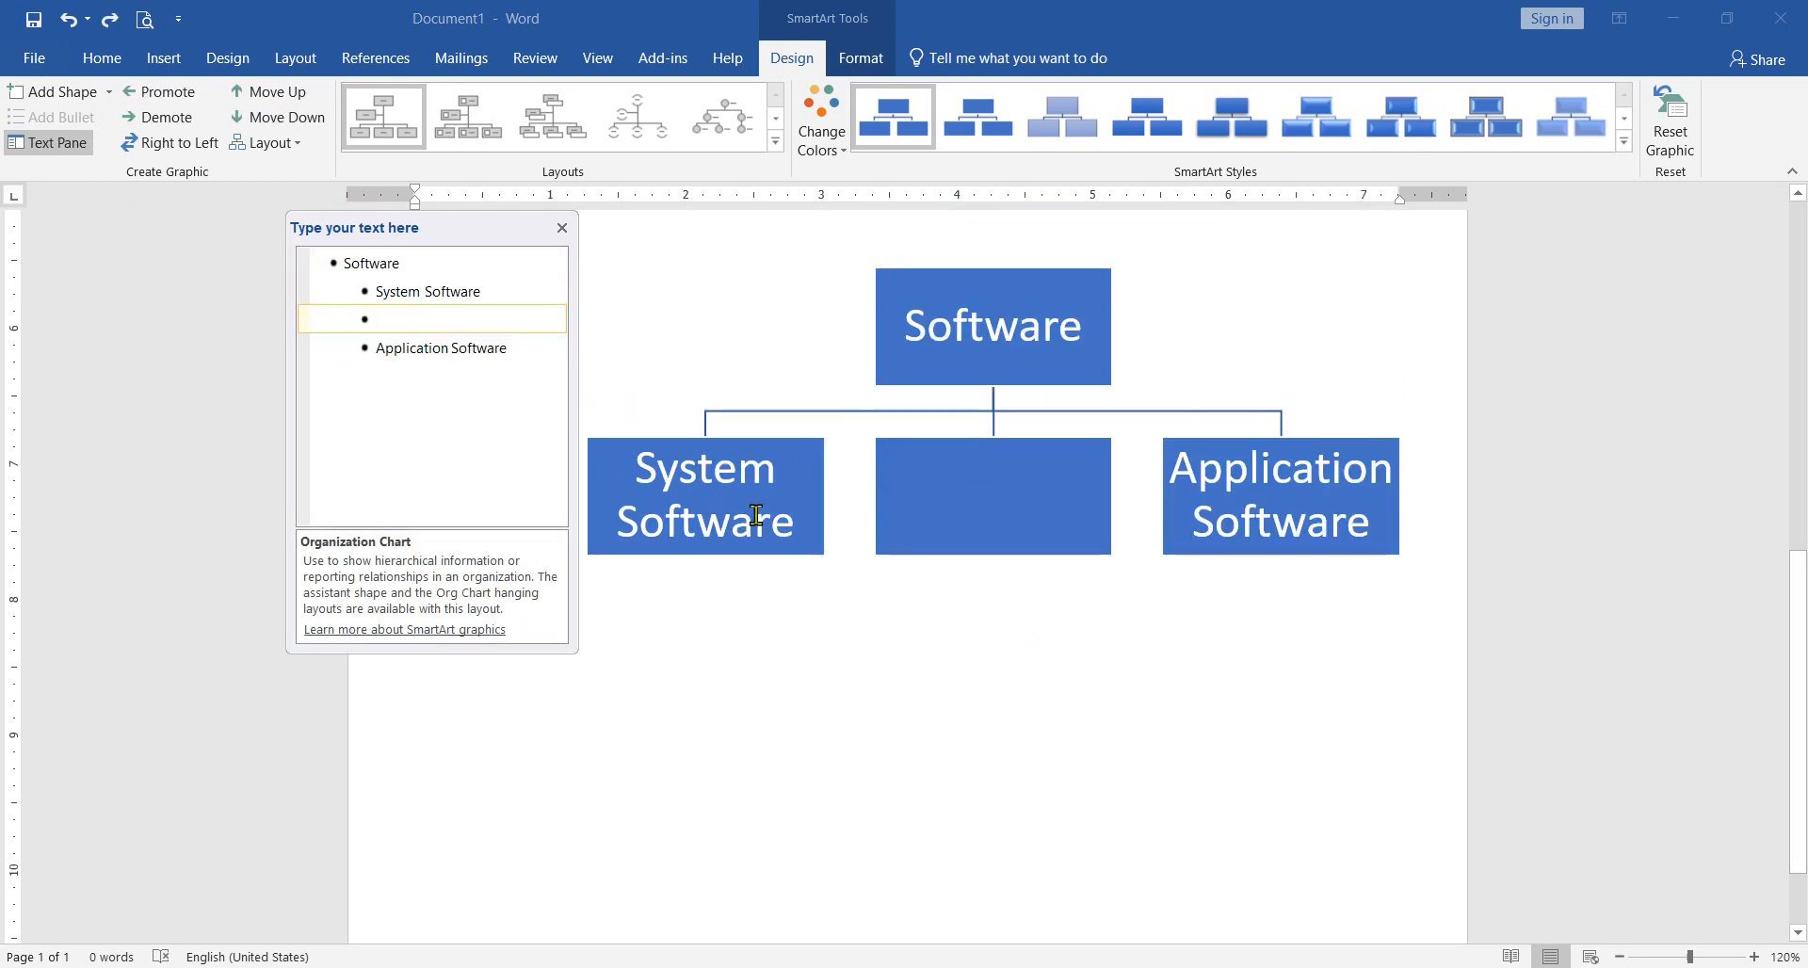
{"action": "left_click", "coordinate": [892, 551]}
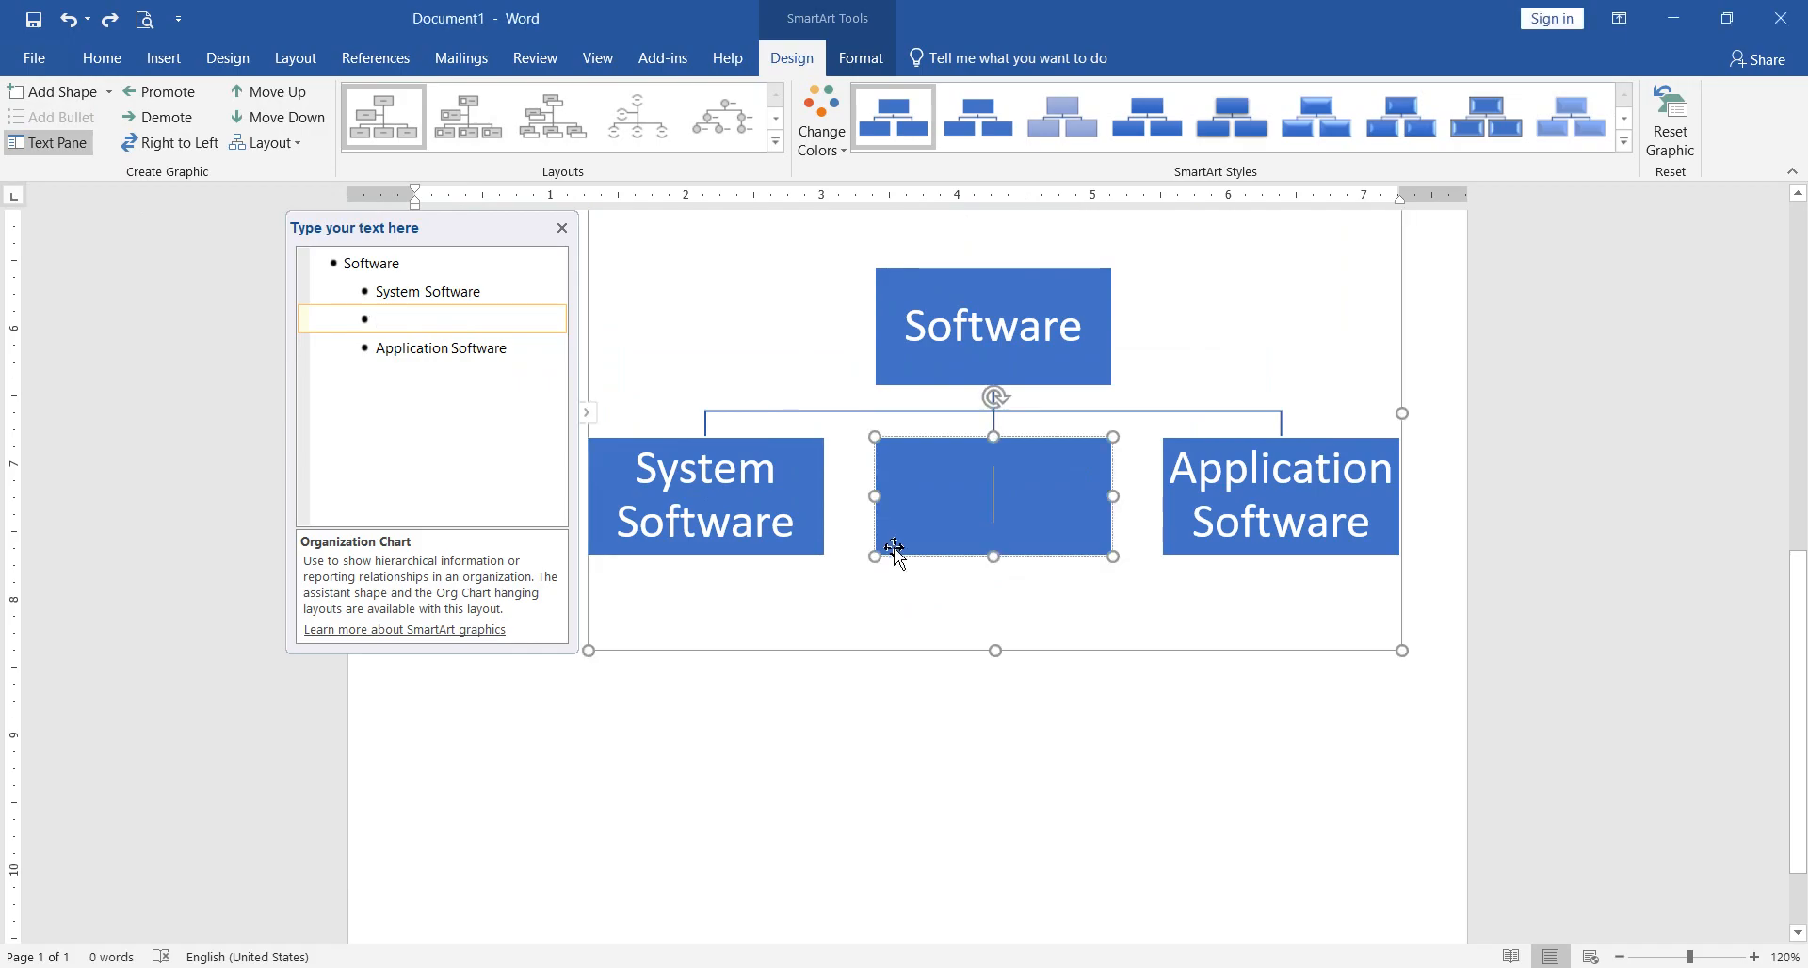
{"action": "left_click", "coordinate": [893, 556]}
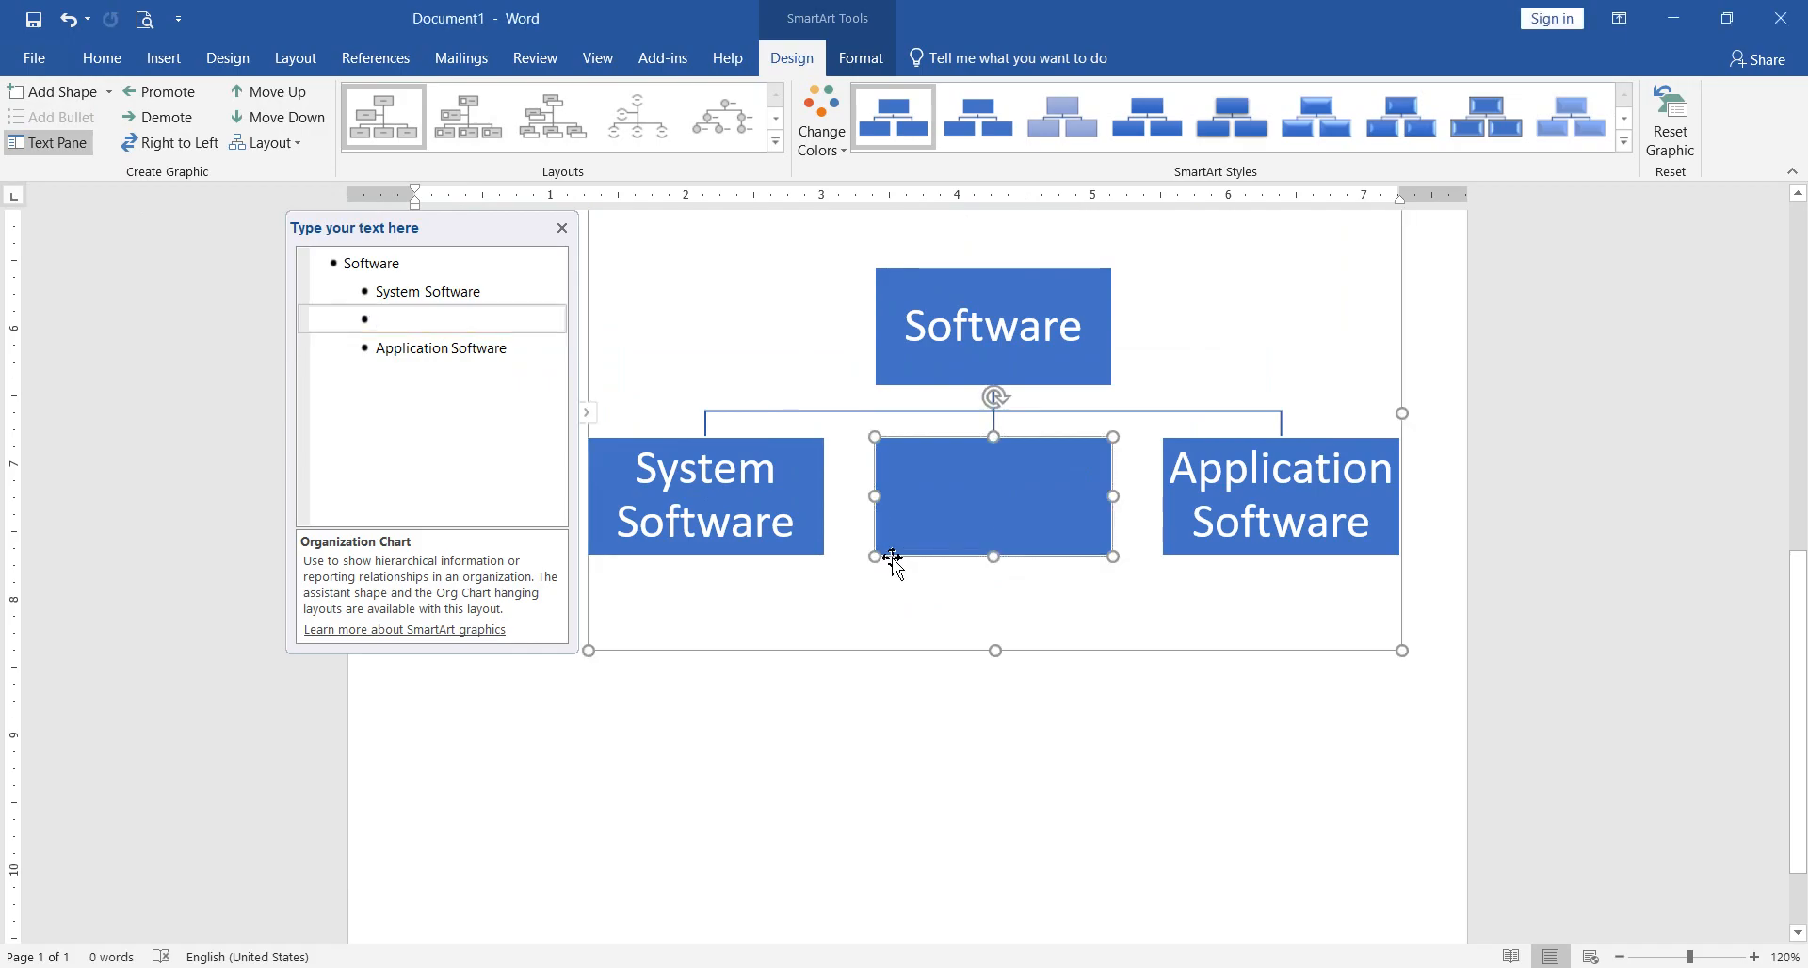
{"action": "key", "text": "Delete"}
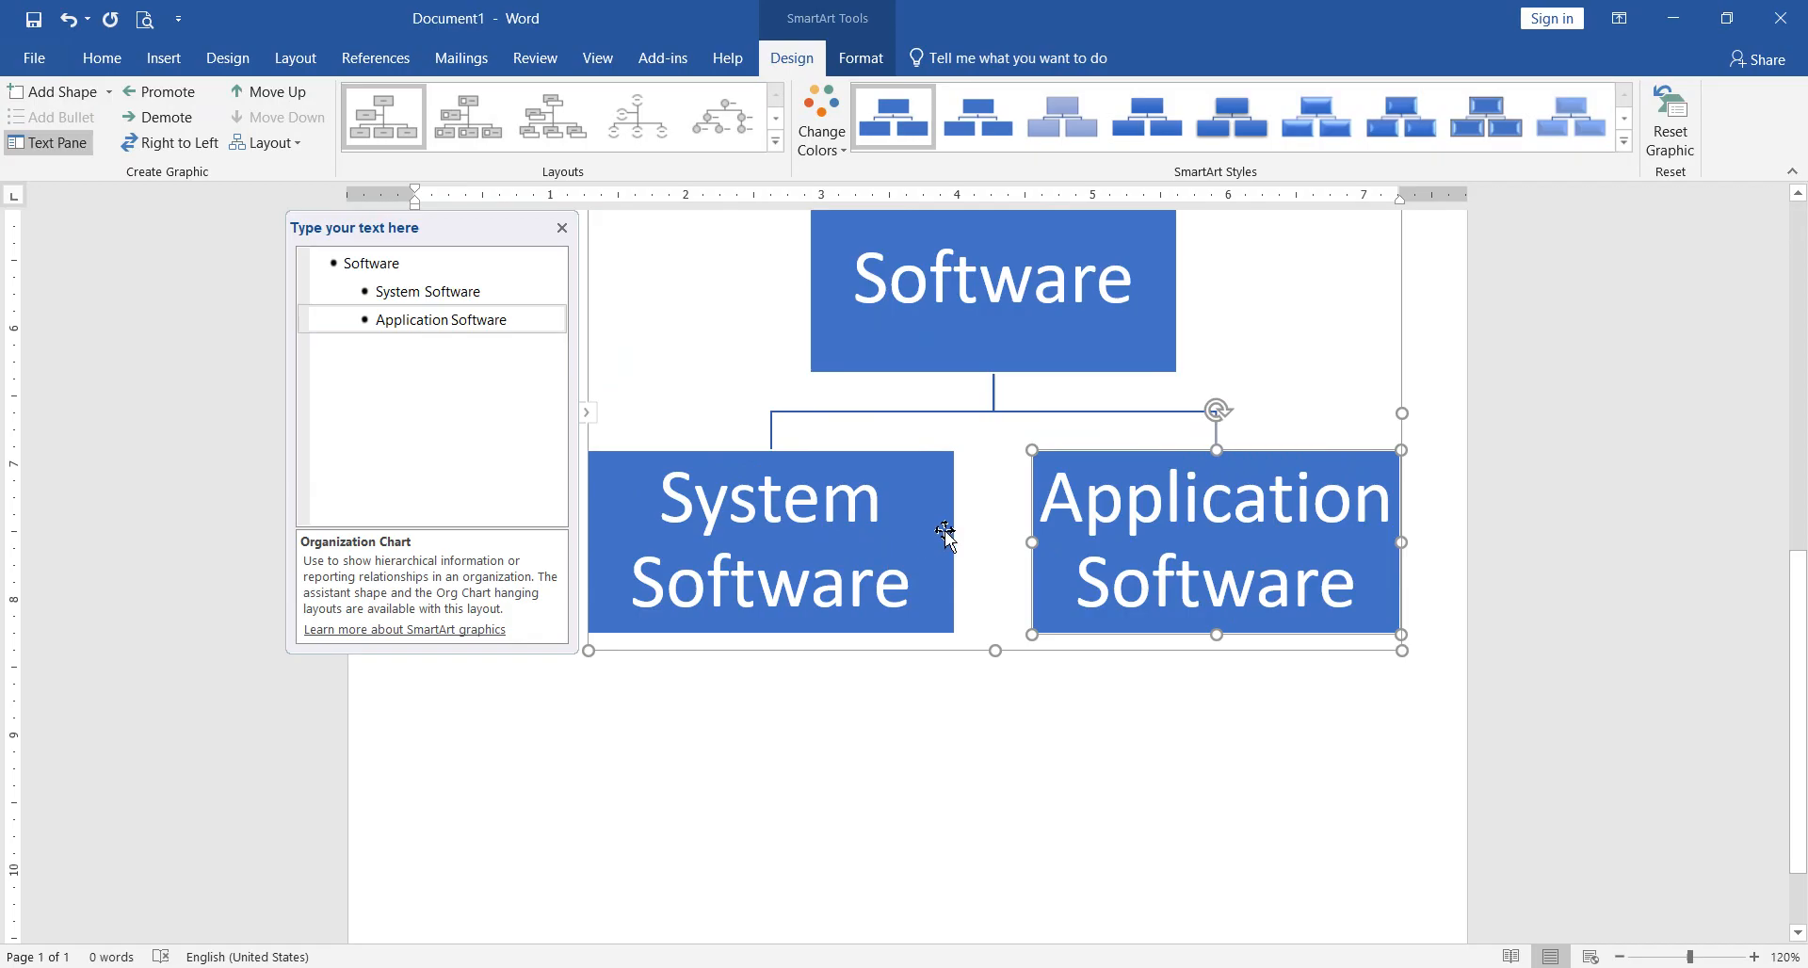
Step: Hide the SmartArt text outline and show it again
{"action": "left_click", "coordinate": [983, 515]}
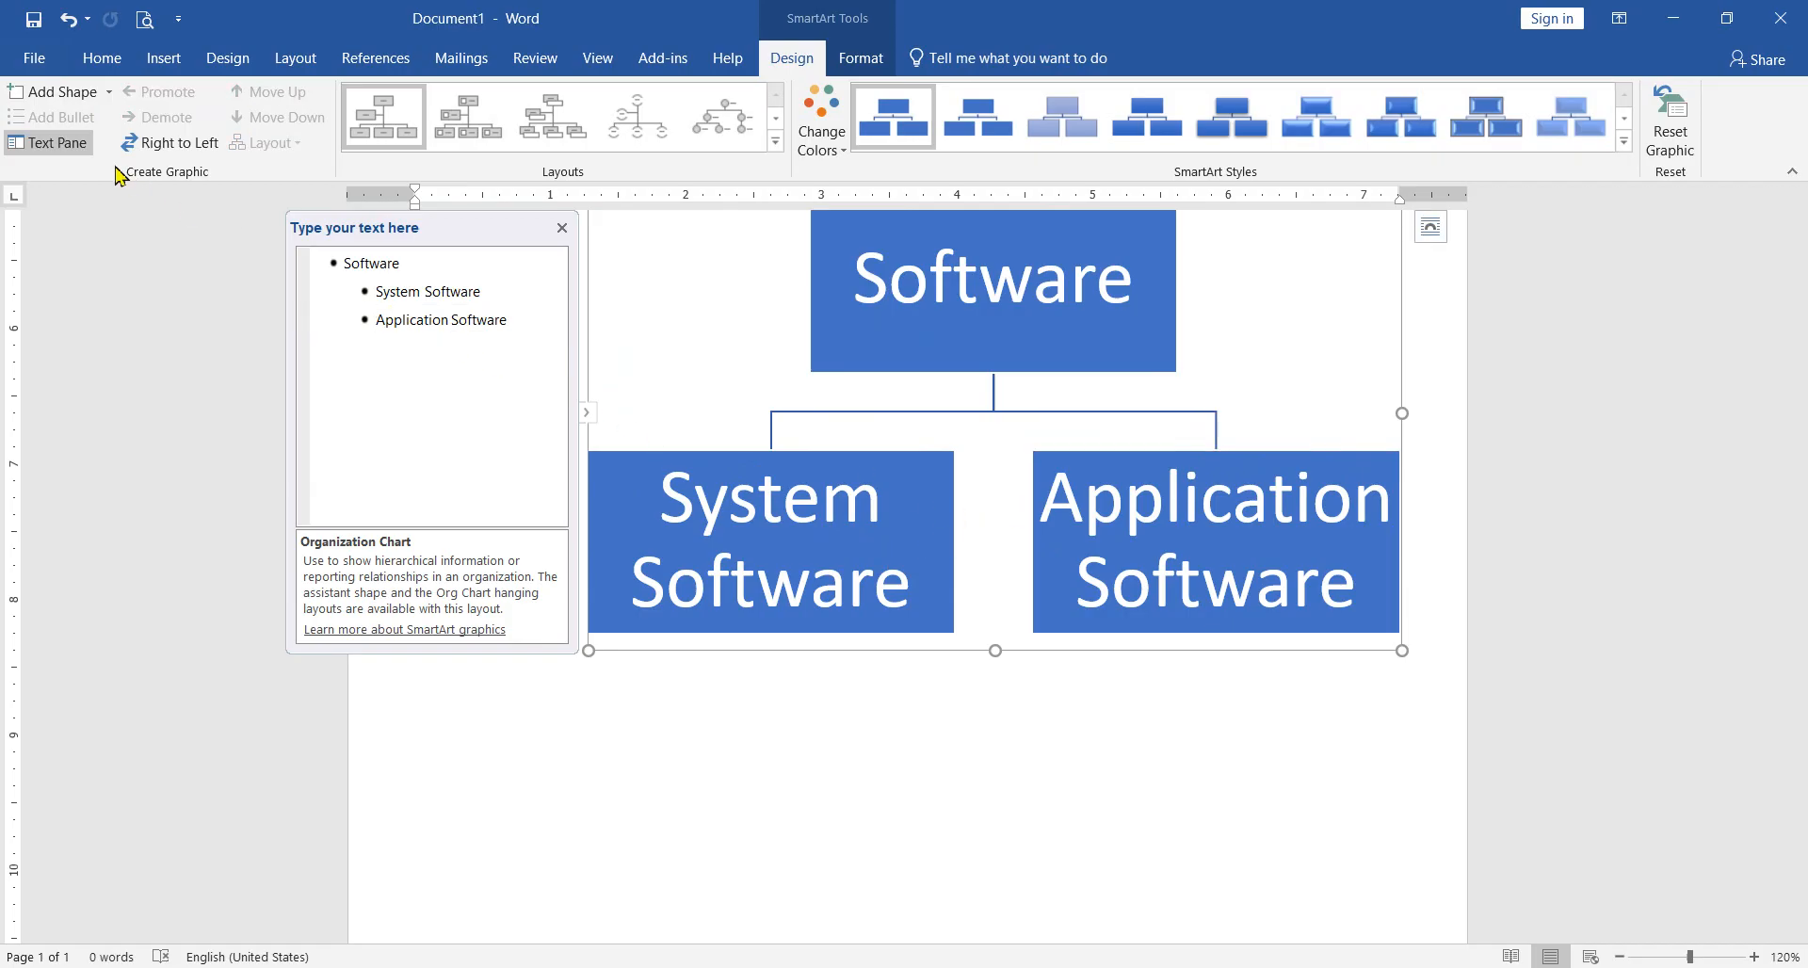
{"action": "left_click", "coordinate": [79, 149]}
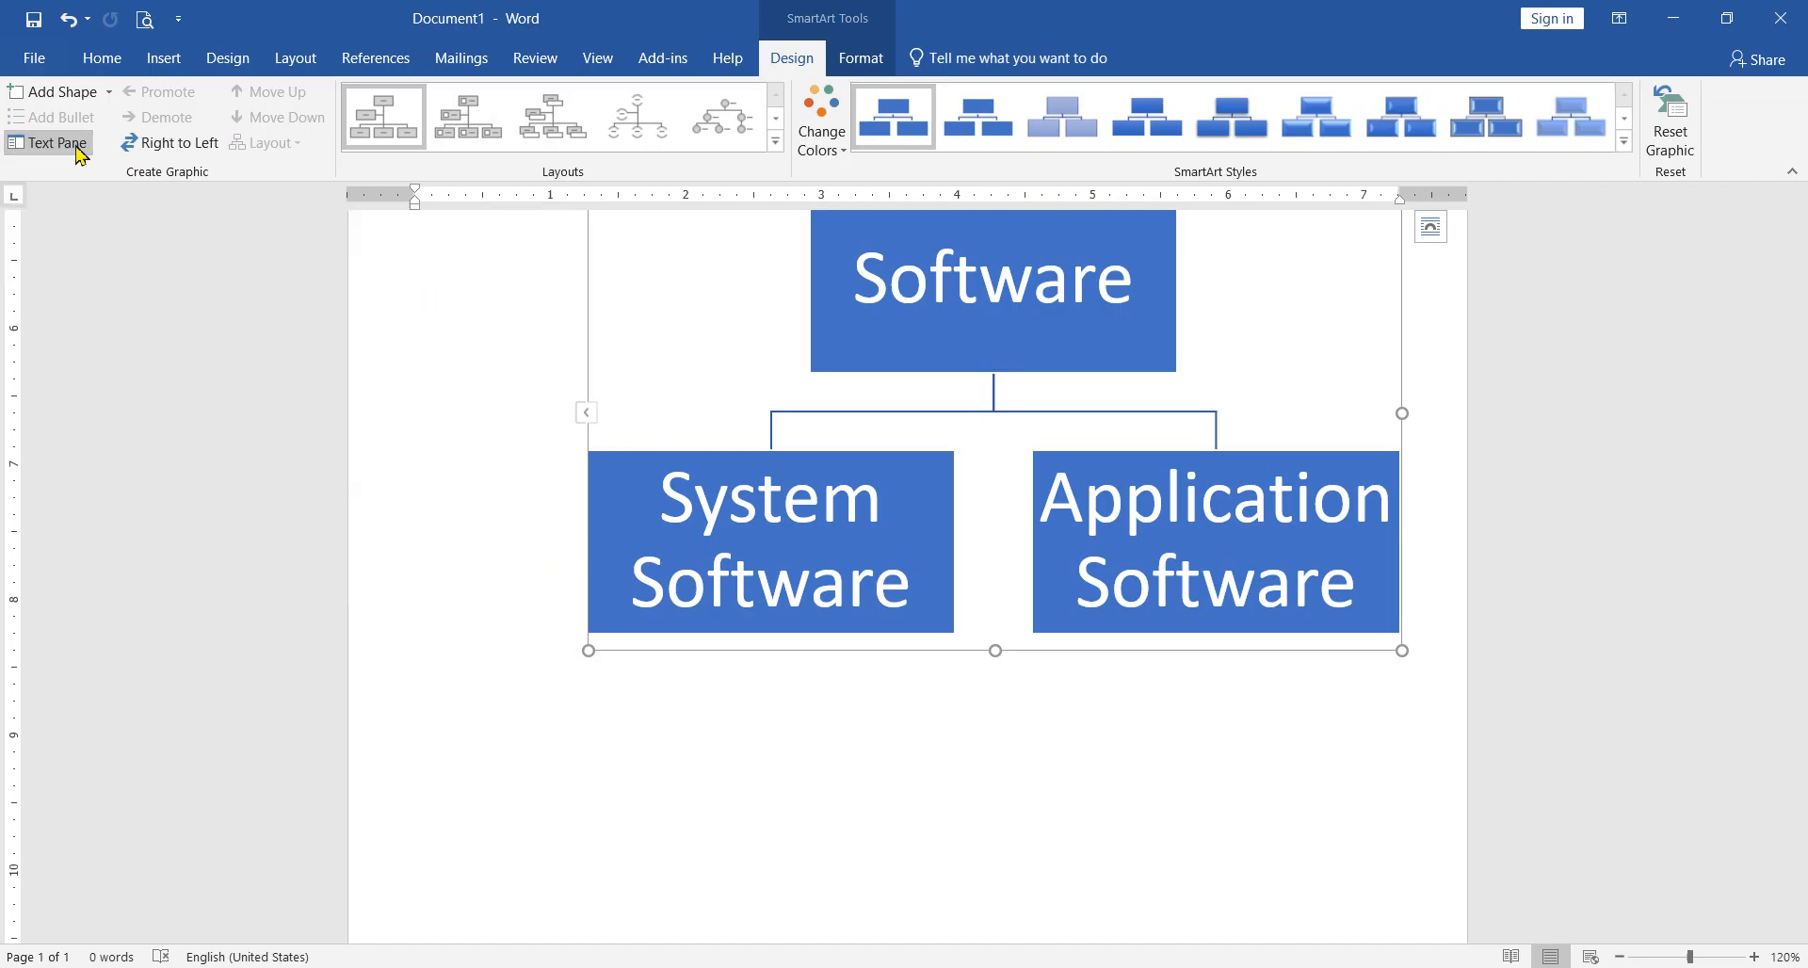
{"action": "left_click", "coordinate": [66, 148]}
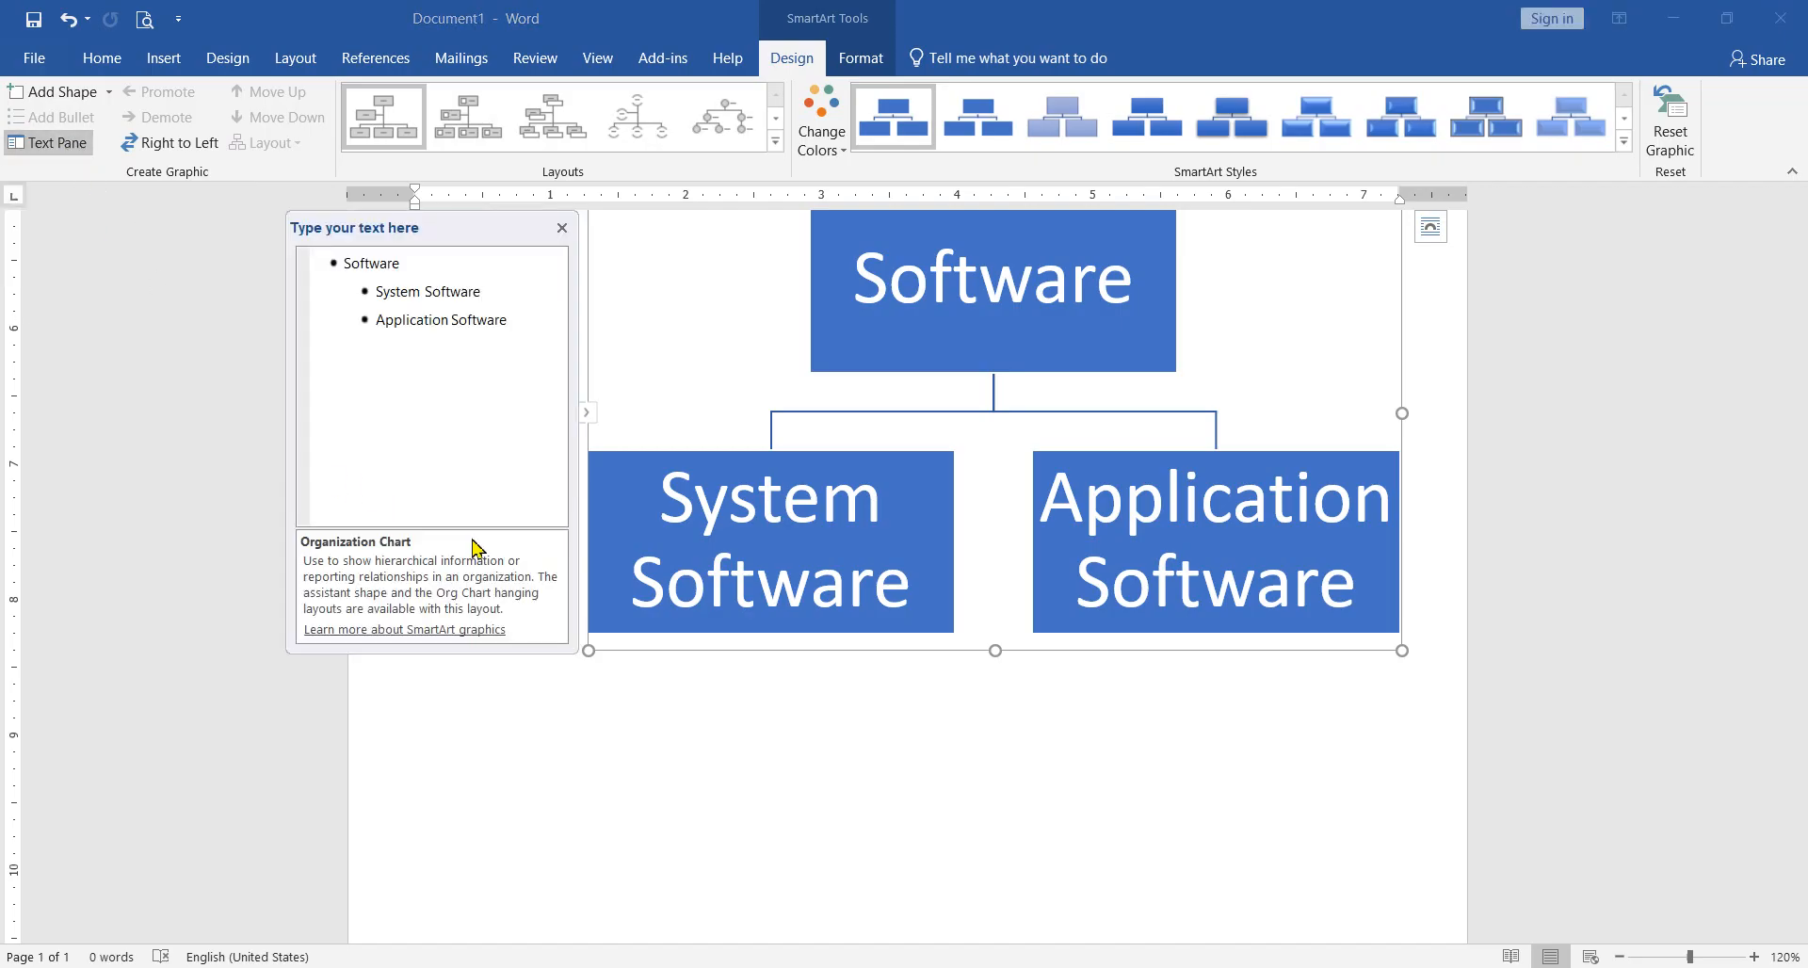
Step: Try adding a shape after "System Software" with the text outline hidden, undo it, and show the outline again
{"action": "left_click", "coordinate": [499, 291]}
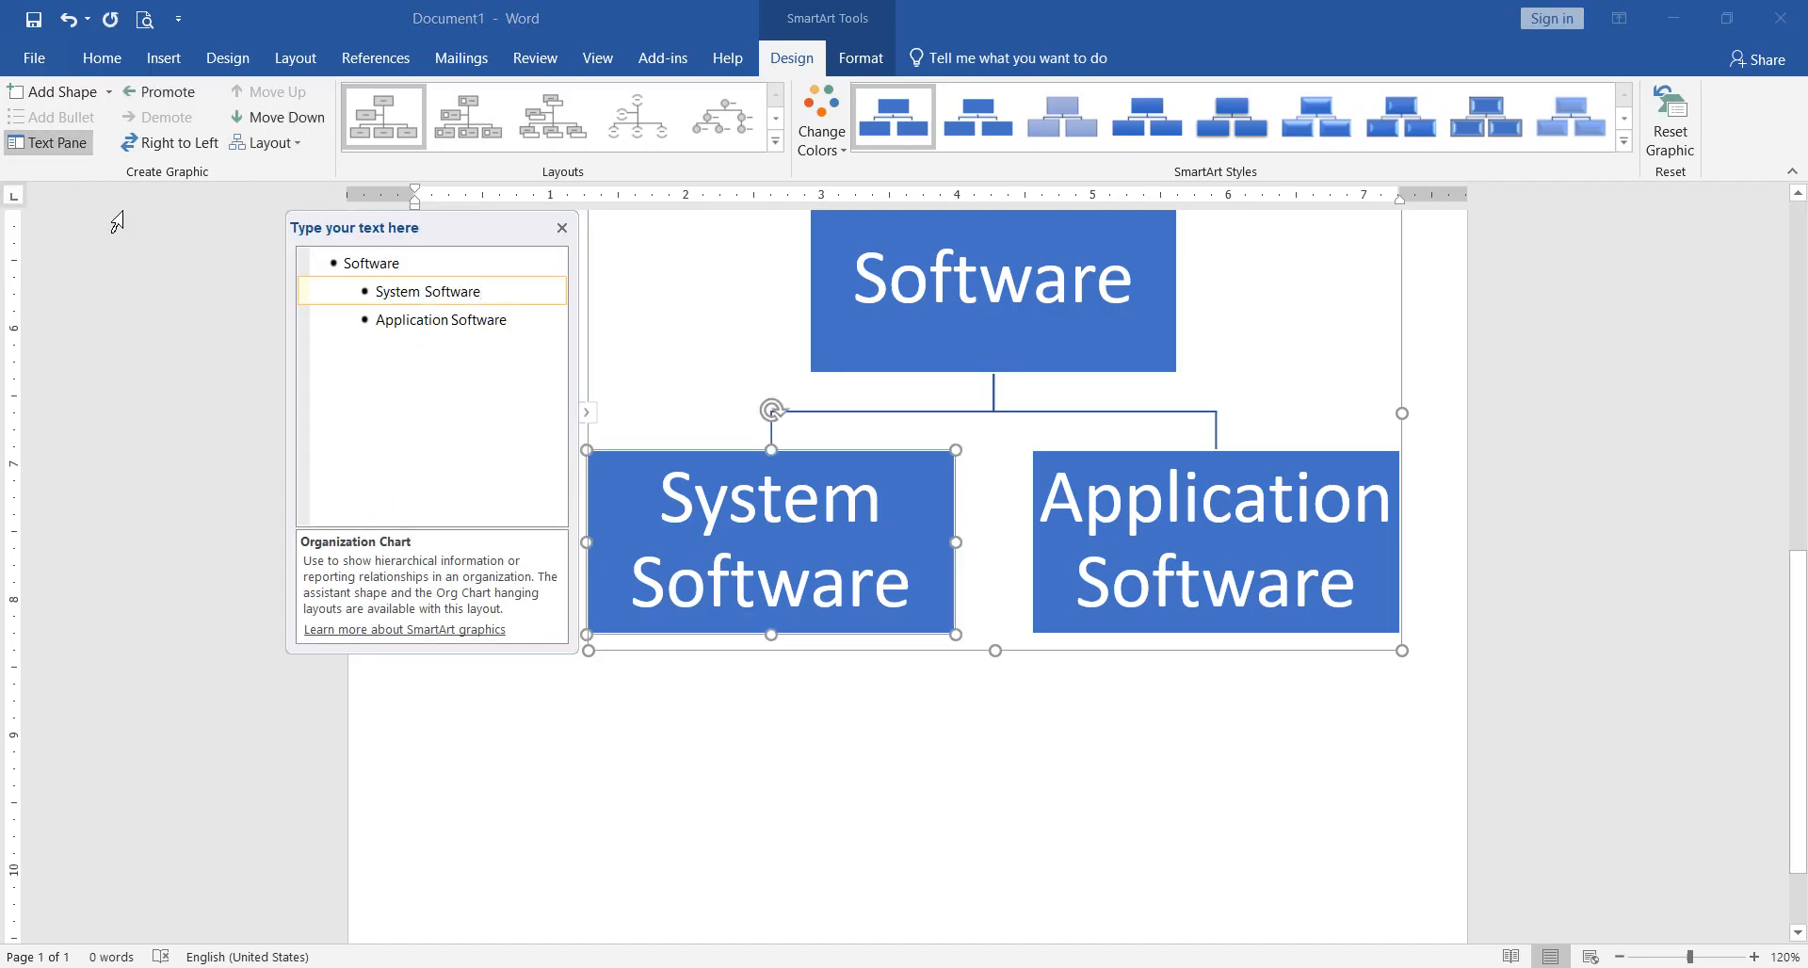
{"action": "left_click", "coordinate": [73, 146]}
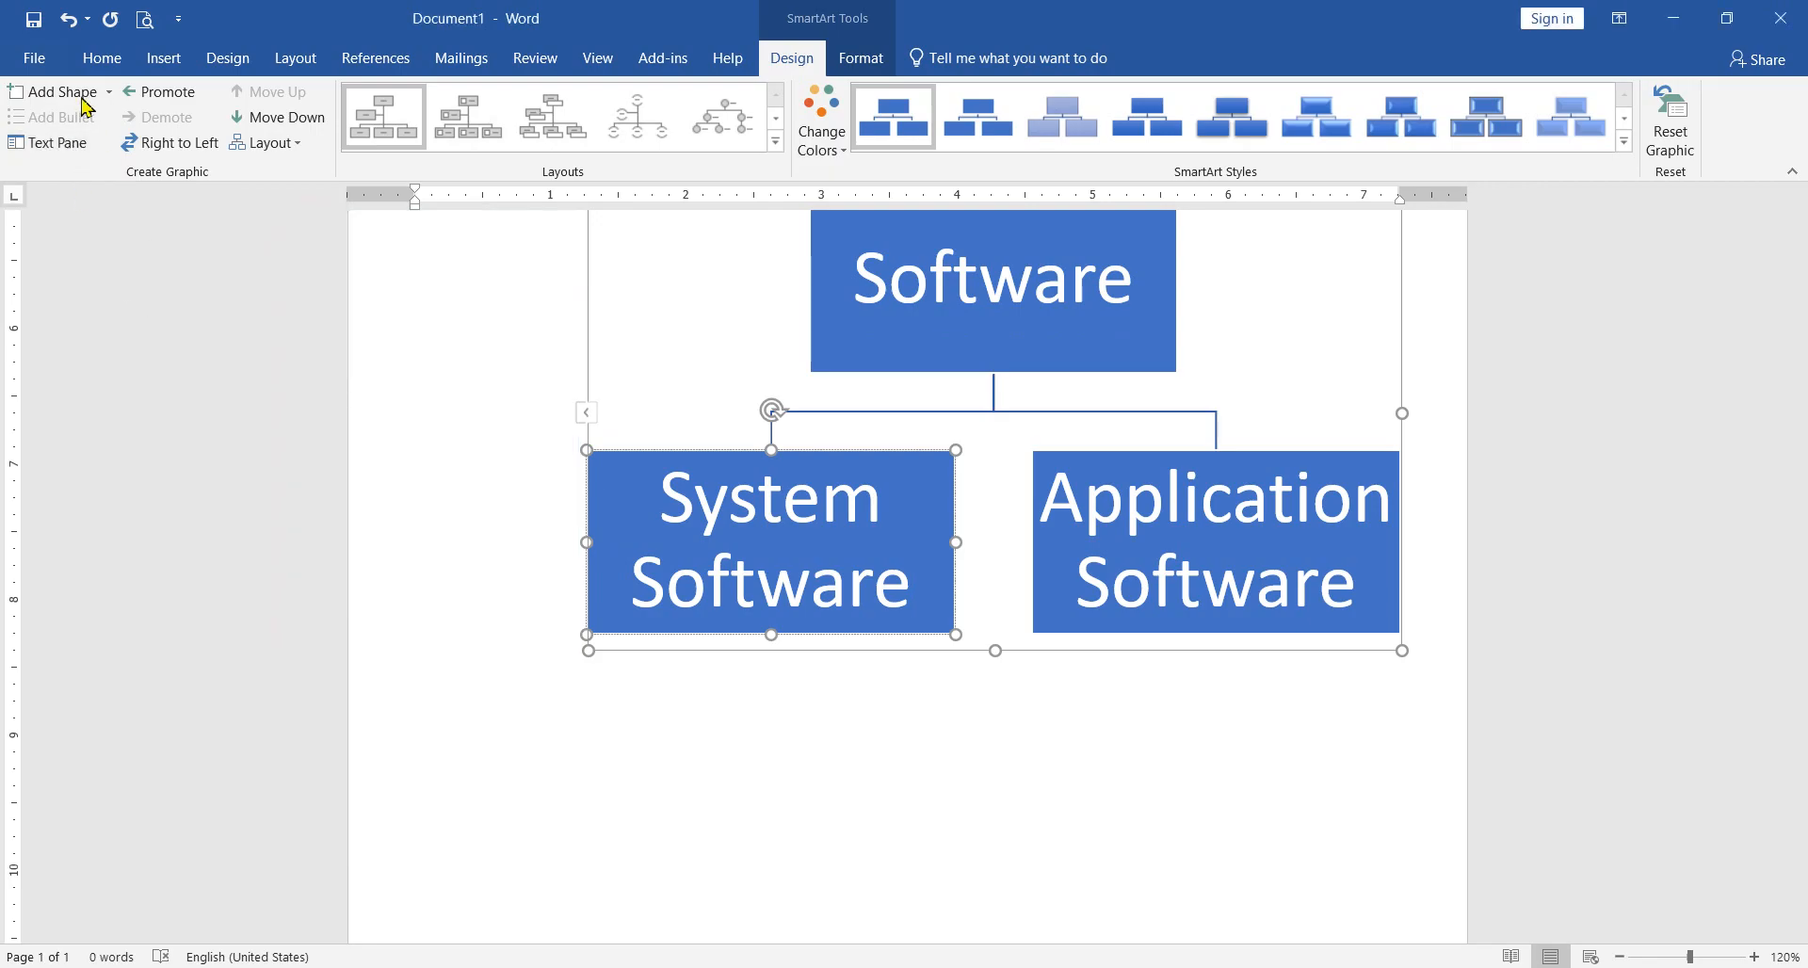
{"action": "left_click", "coordinate": [85, 99]}
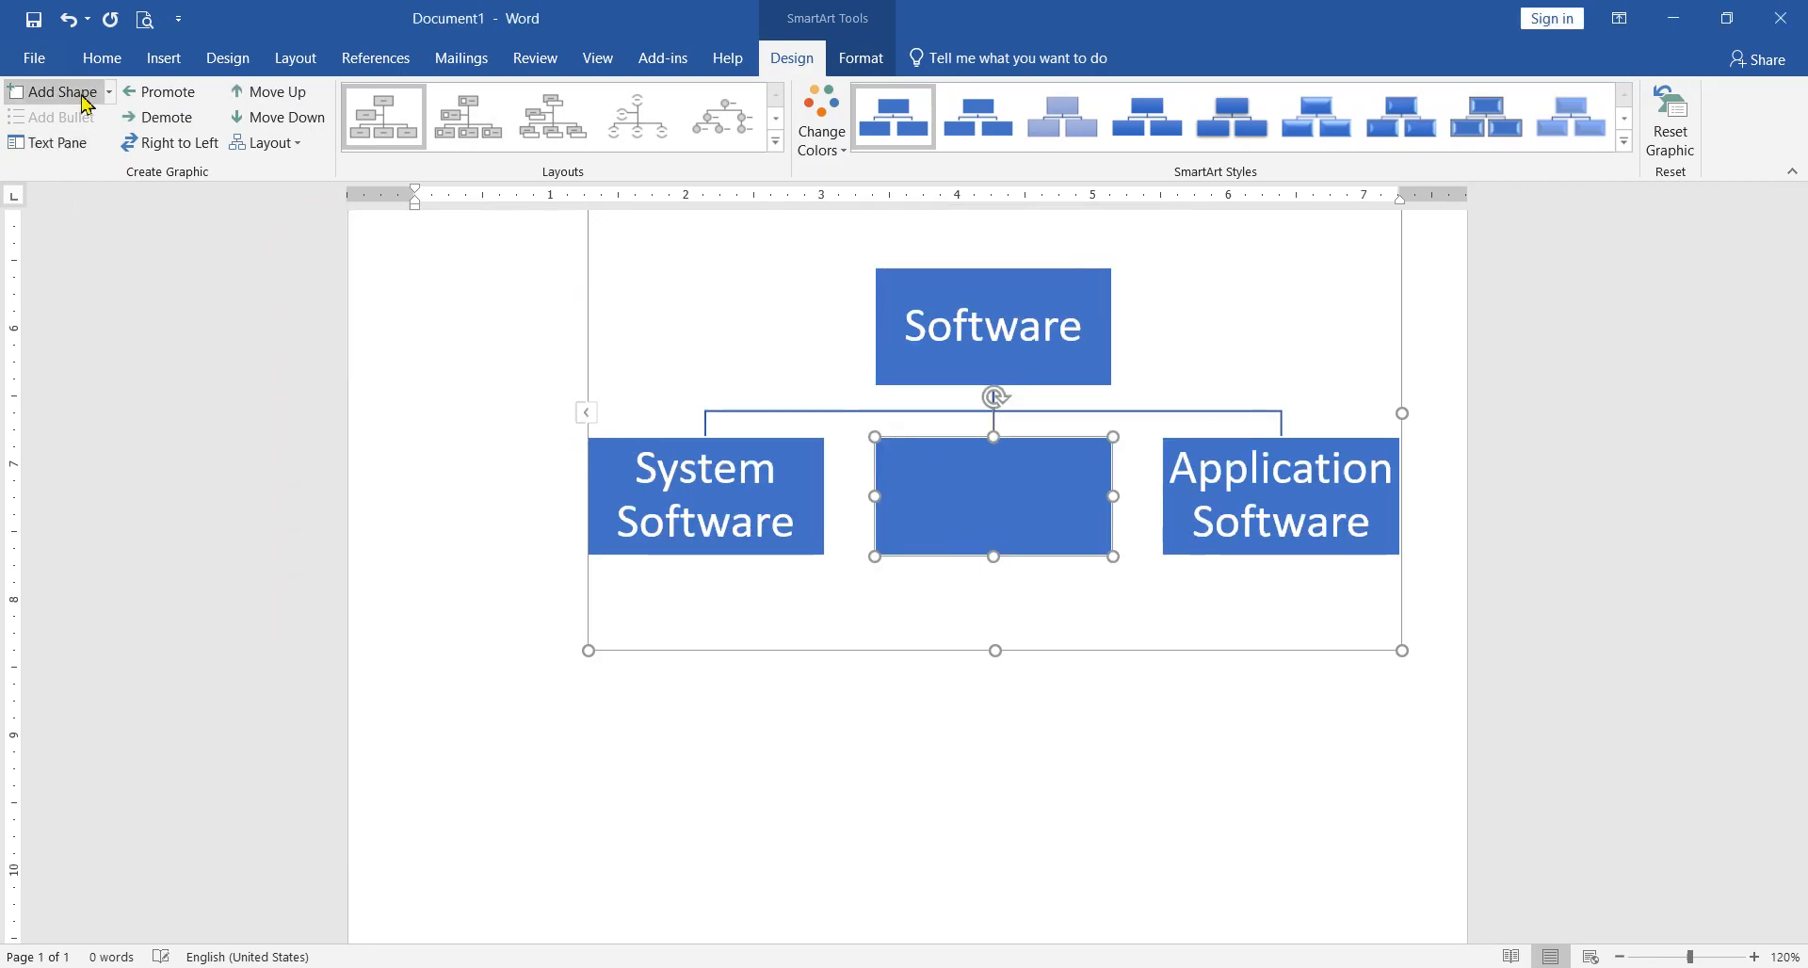
{"action": "left_click", "coordinate": [67, 19]}
{"action": "left_click", "coordinate": [81, 145]}
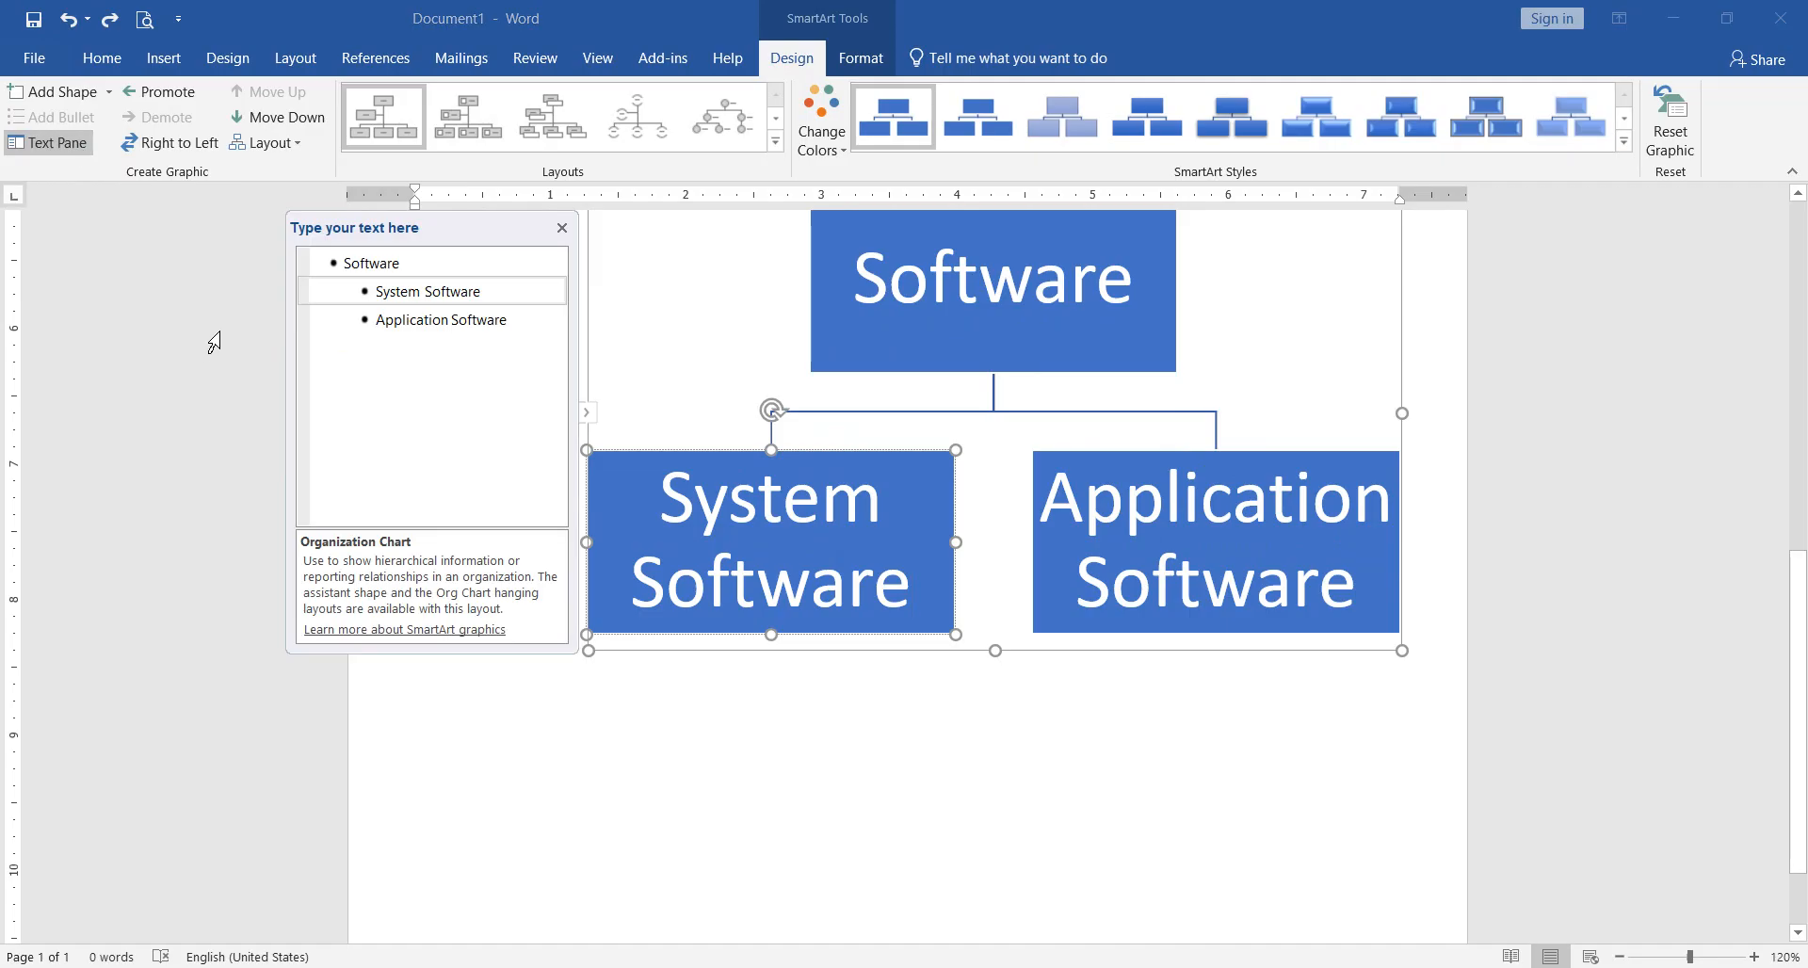
Step: Select the outline entries in turn, and try adding a shape after "Application Software", undoing the addition
{"action": "left_click", "coordinate": [523, 298]}
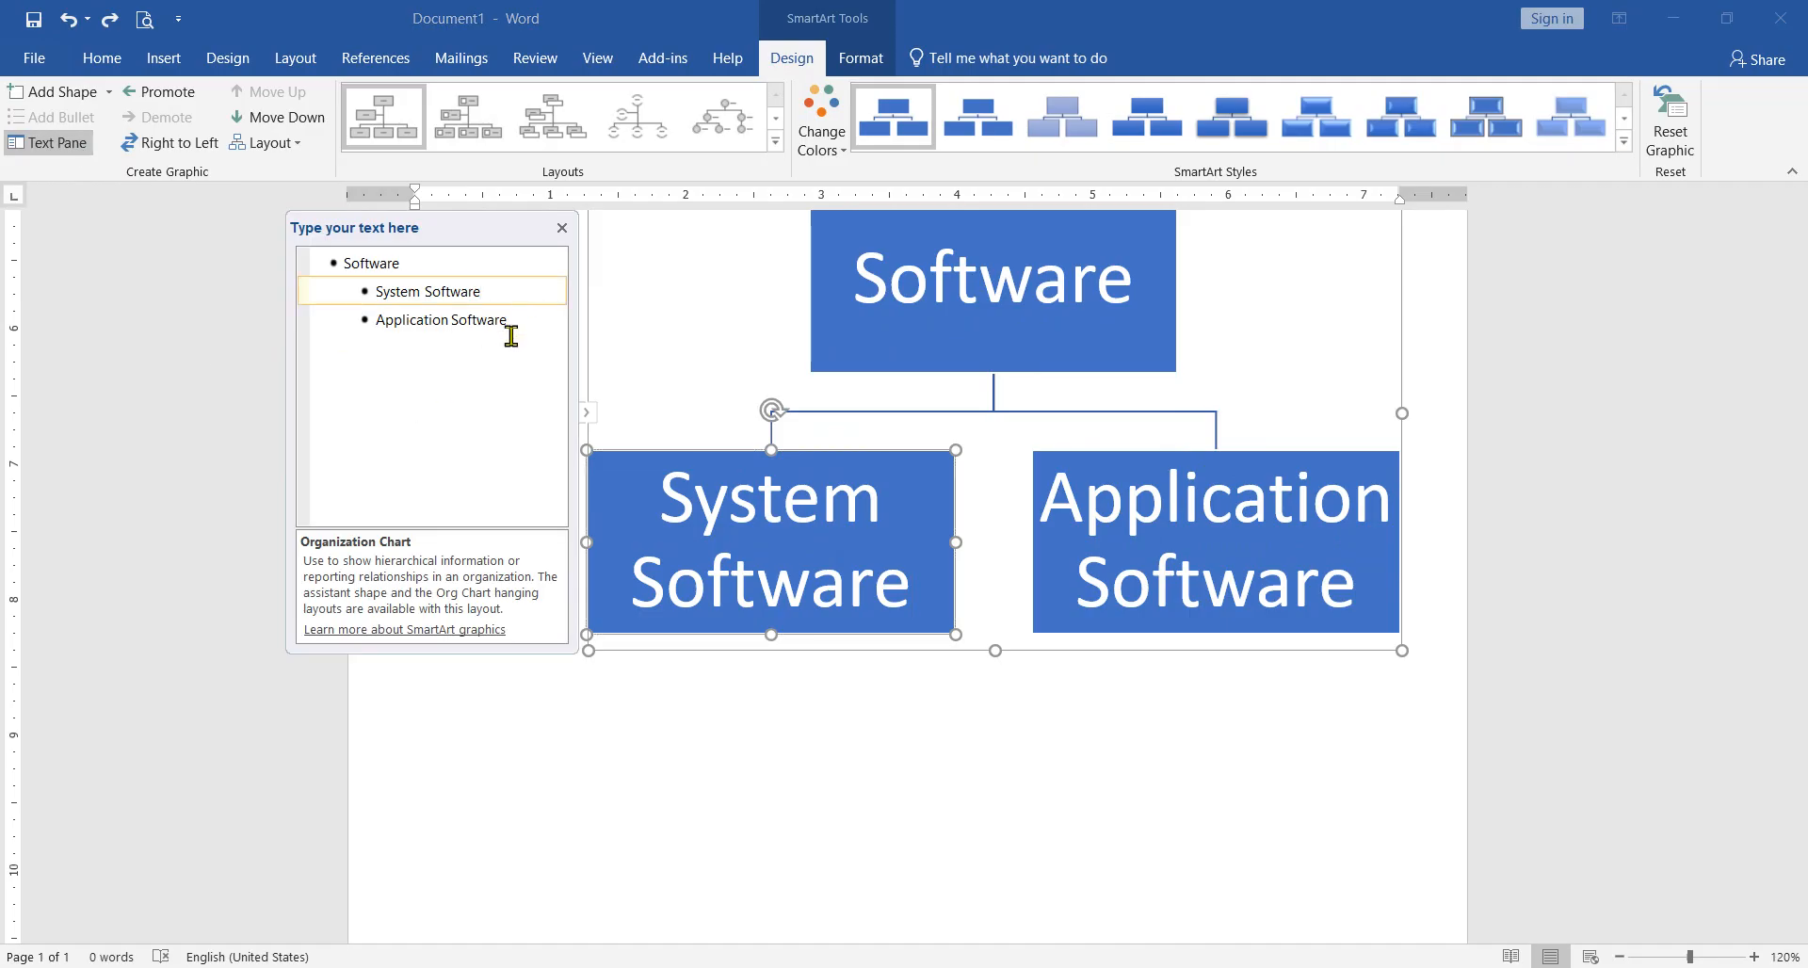
{"action": "left_click", "coordinate": [435, 271]}
{"action": "left_click", "coordinate": [508, 295]}
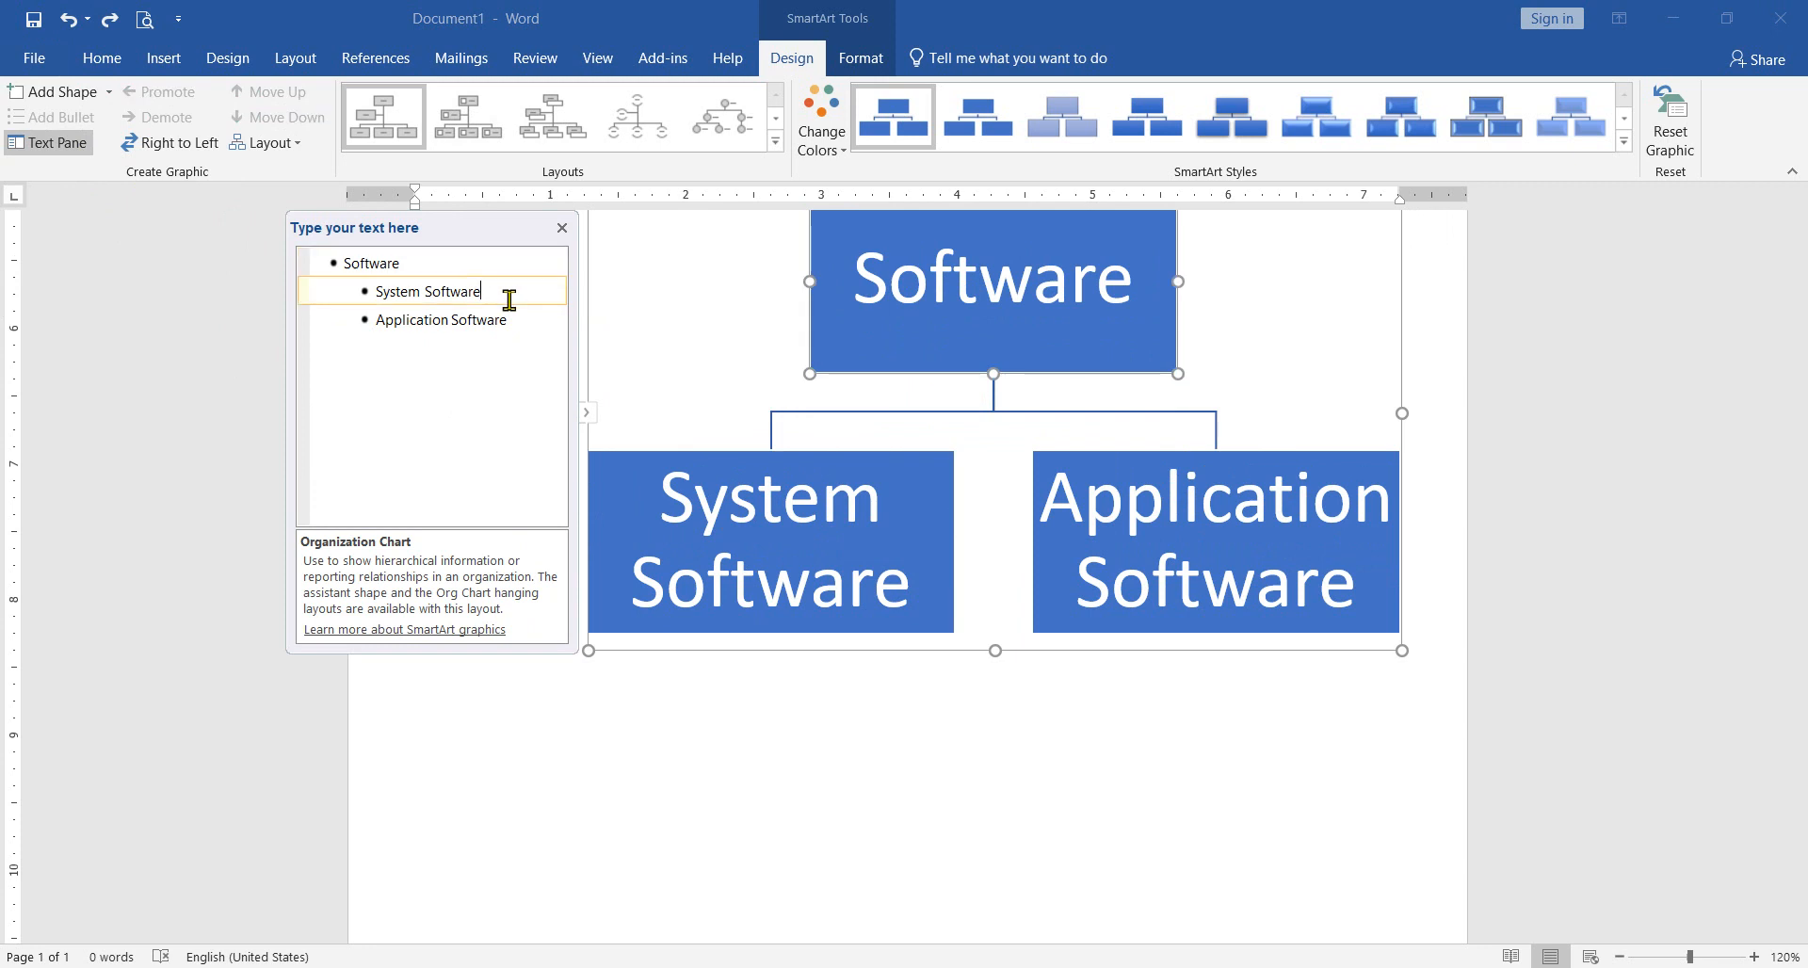
{"action": "left_click", "coordinate": [529, 323]}
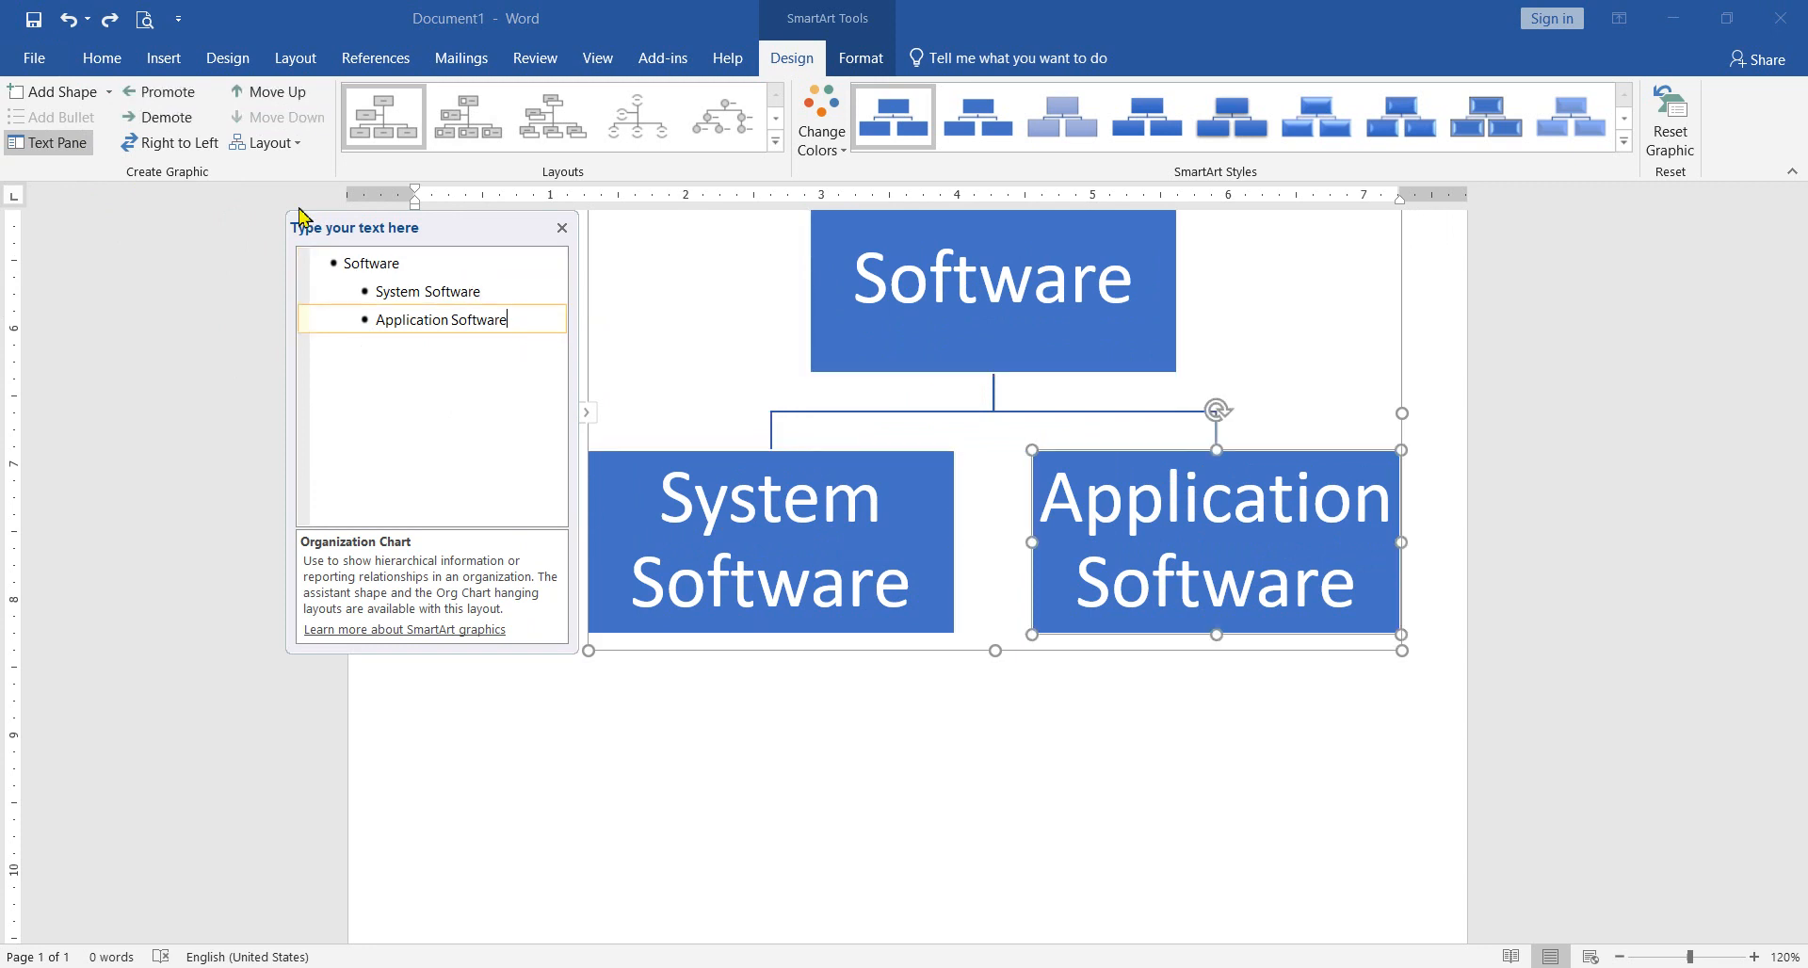
{"action": "left_click", "coordinate": [86, 97]}
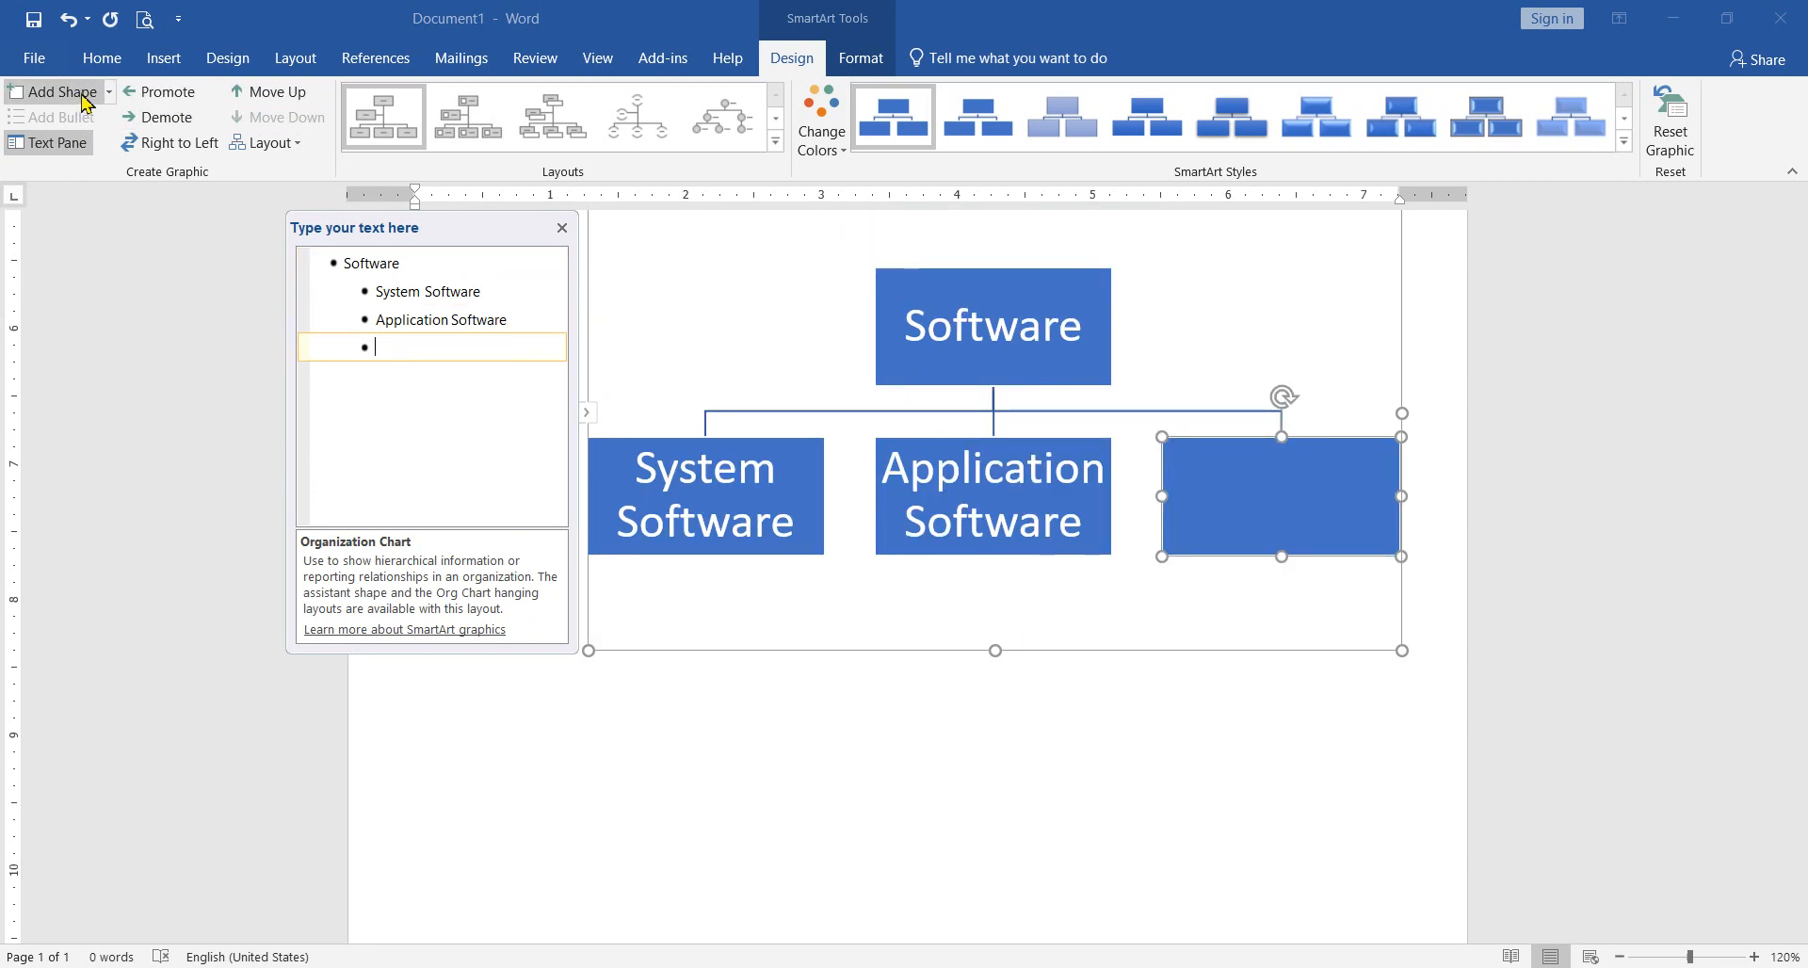
{"action": "left_click", "coordinate": [66, 19]}
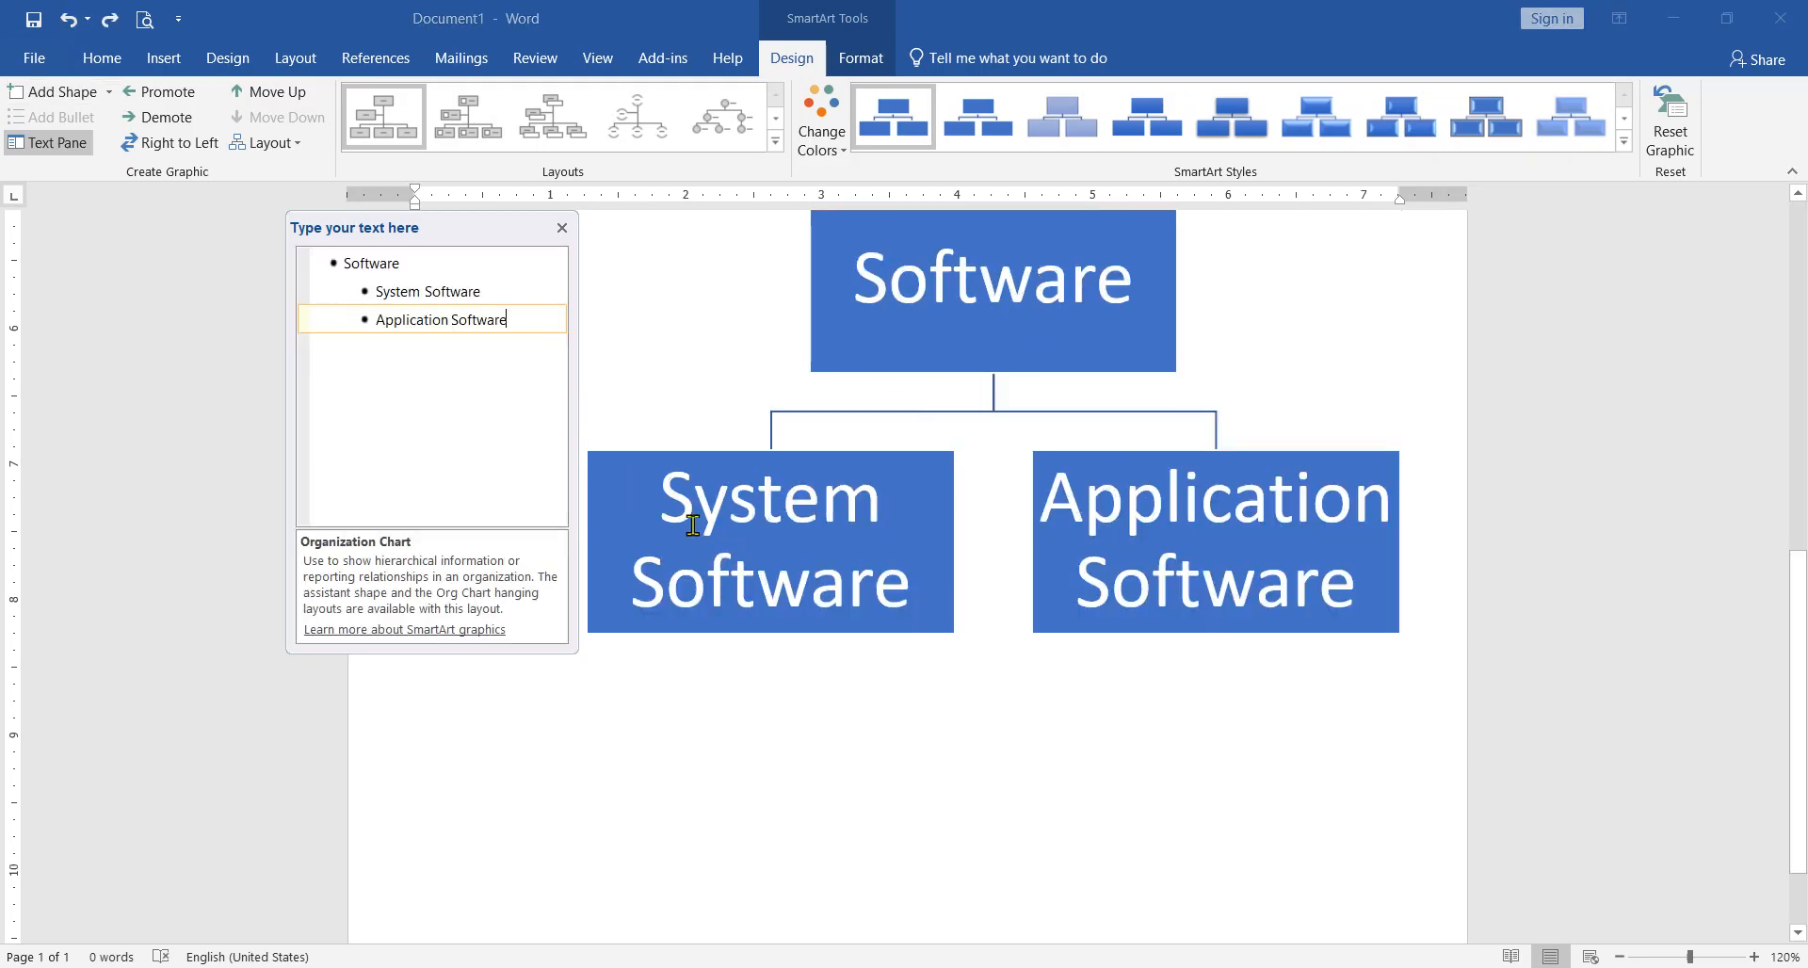
Step: Try applying the Left Hanging layout with the "Application Software" box selected
{"action": "left_click", "coordinate": [713, 461]}
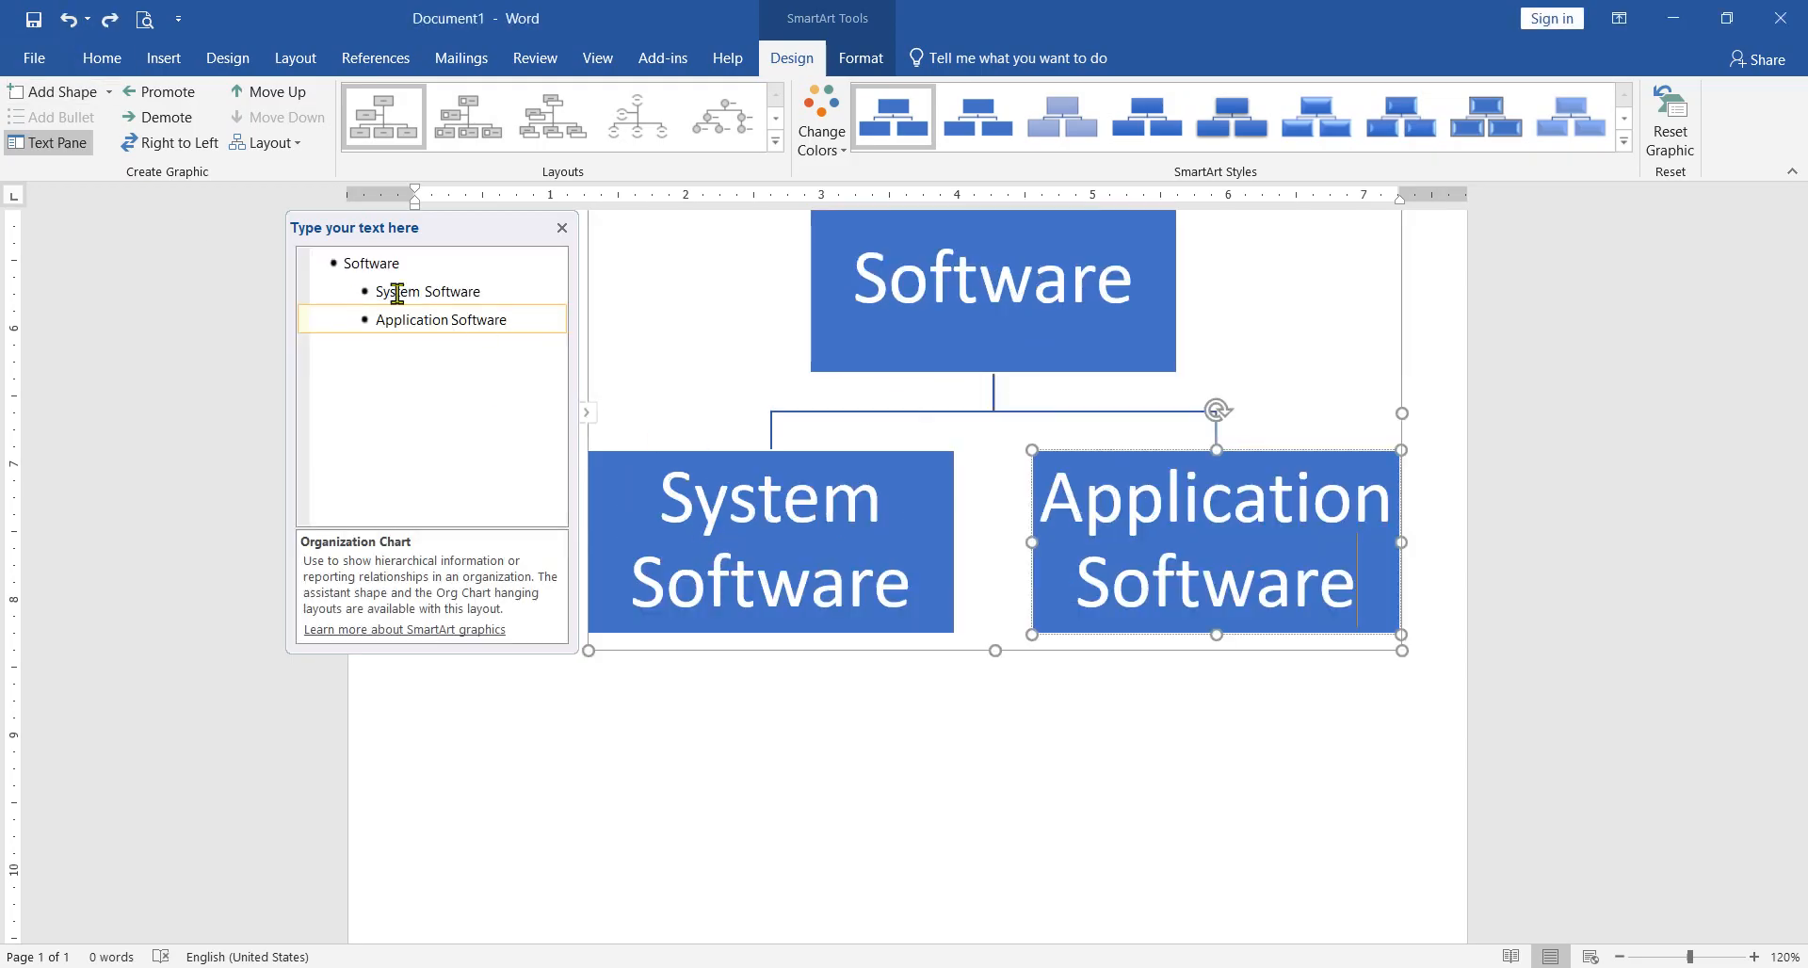
{"action": "left_click", "coordinate": [296, 144]}
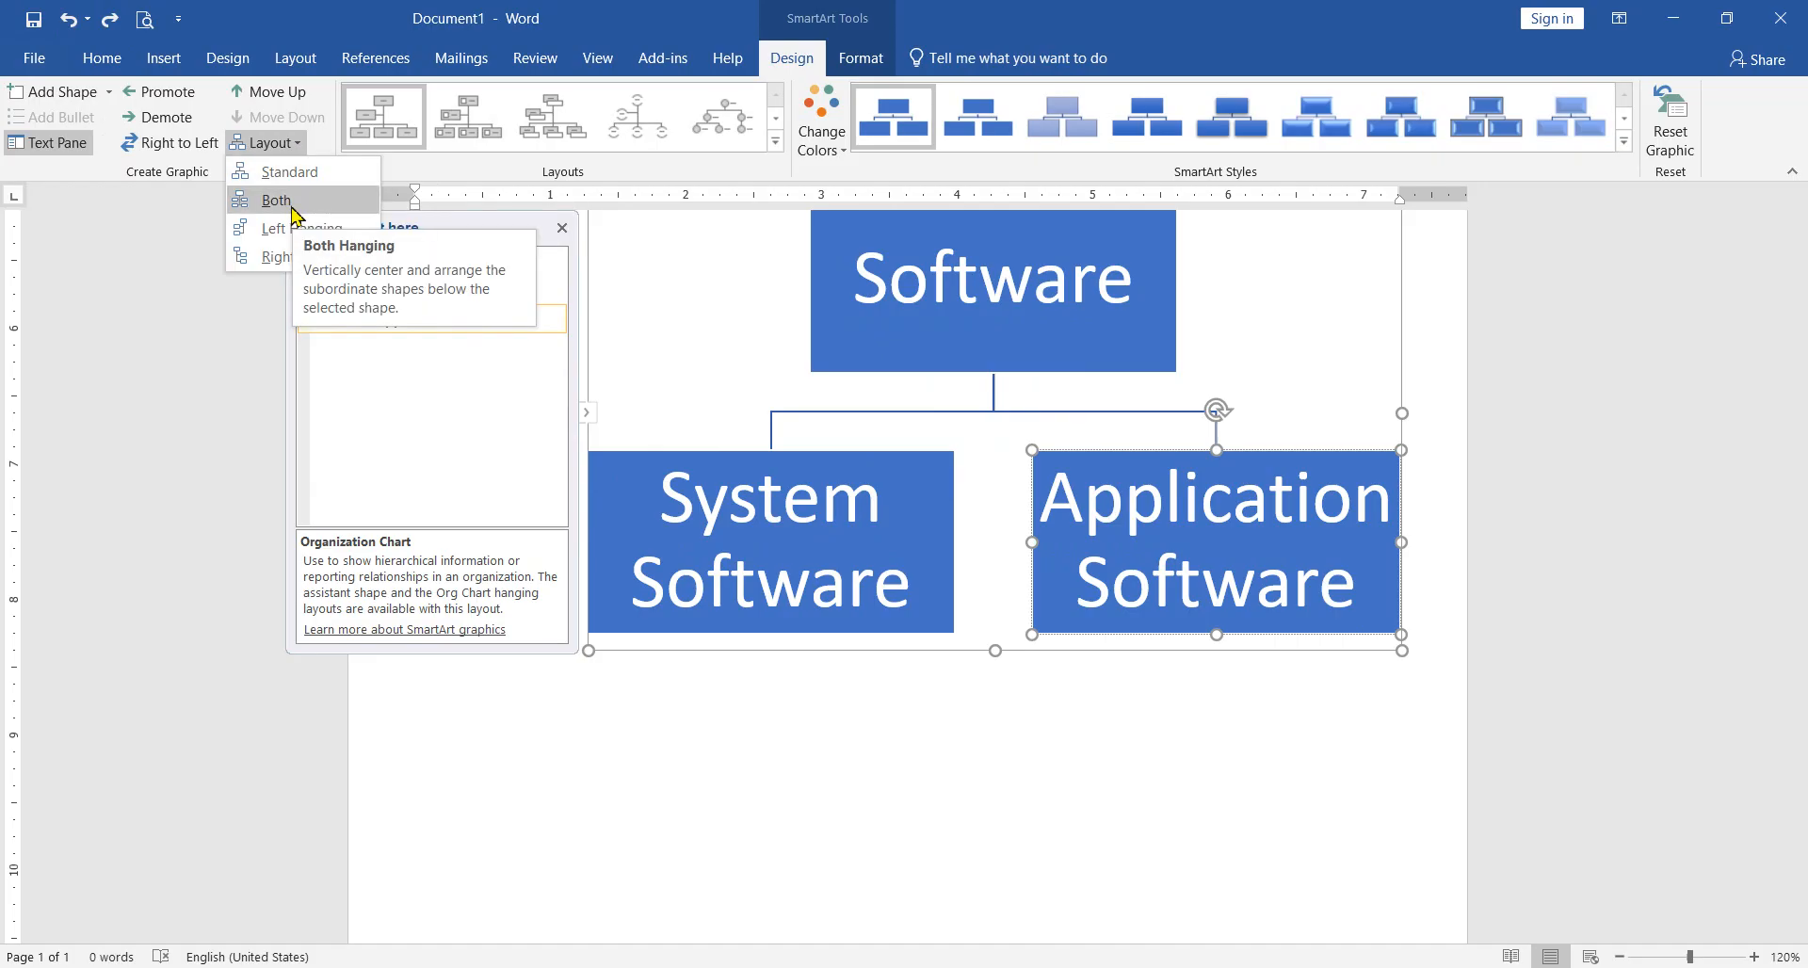
{"action": "left_click", "coordinate": [291, 231]}
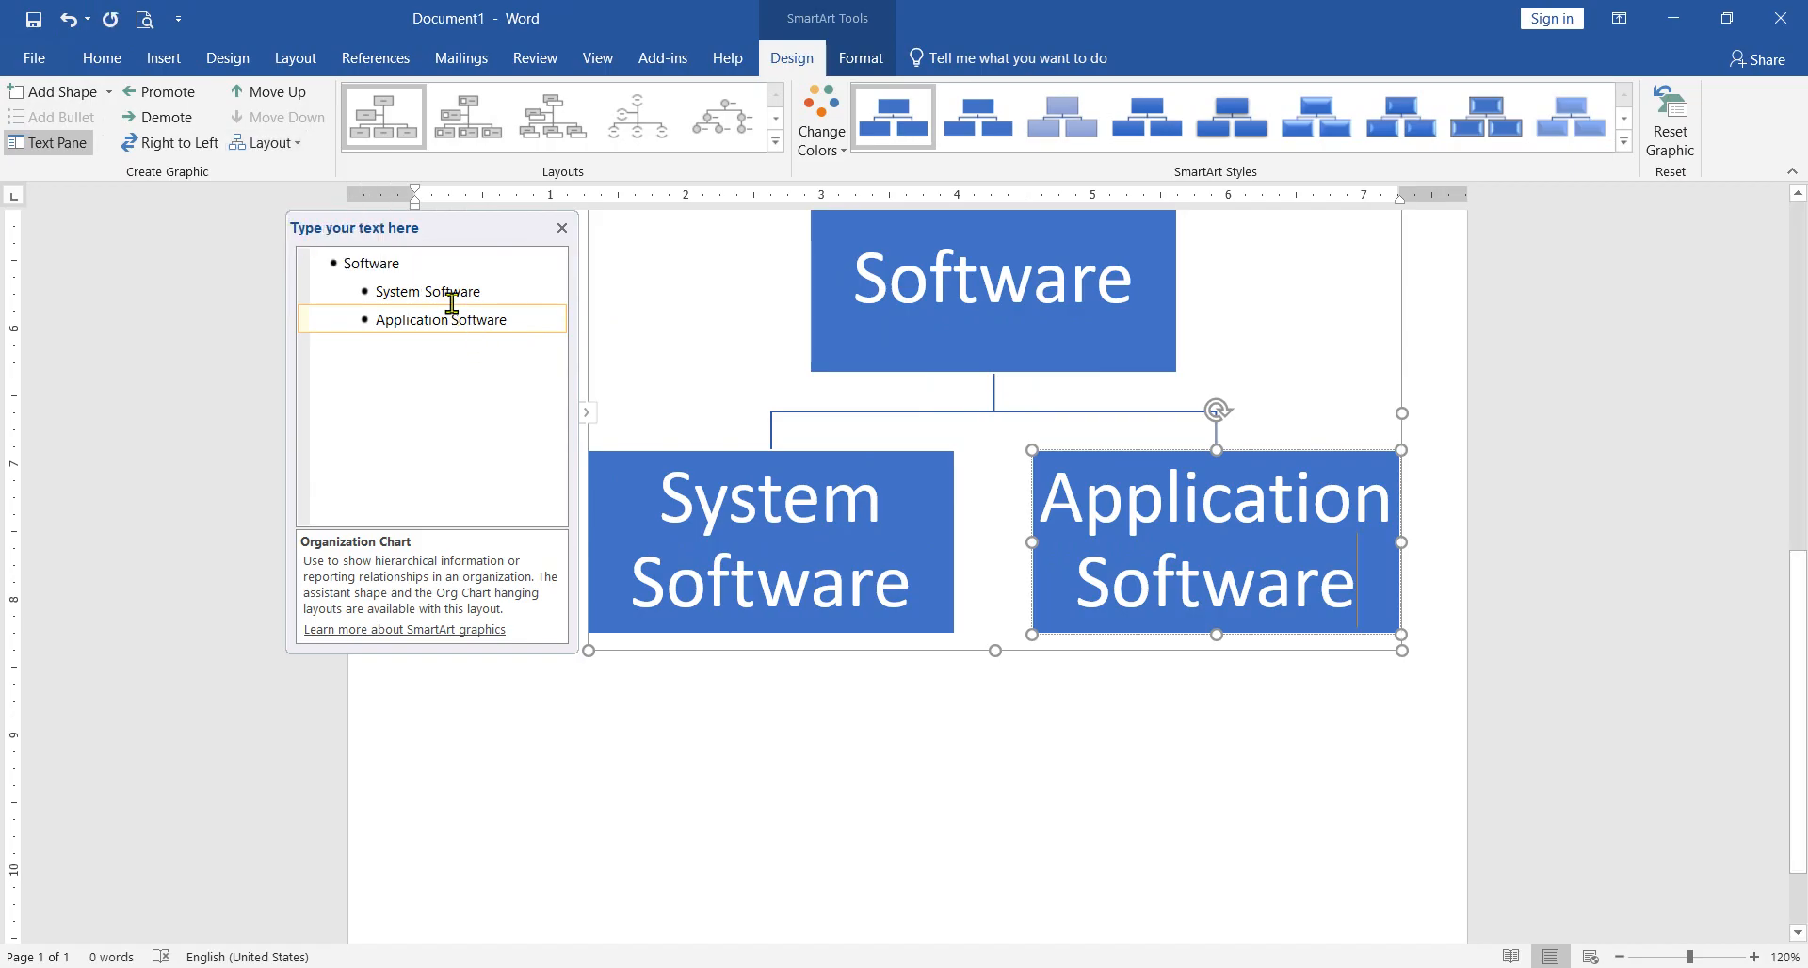
{"action": "left_click", "coordinate": [282, 149]}
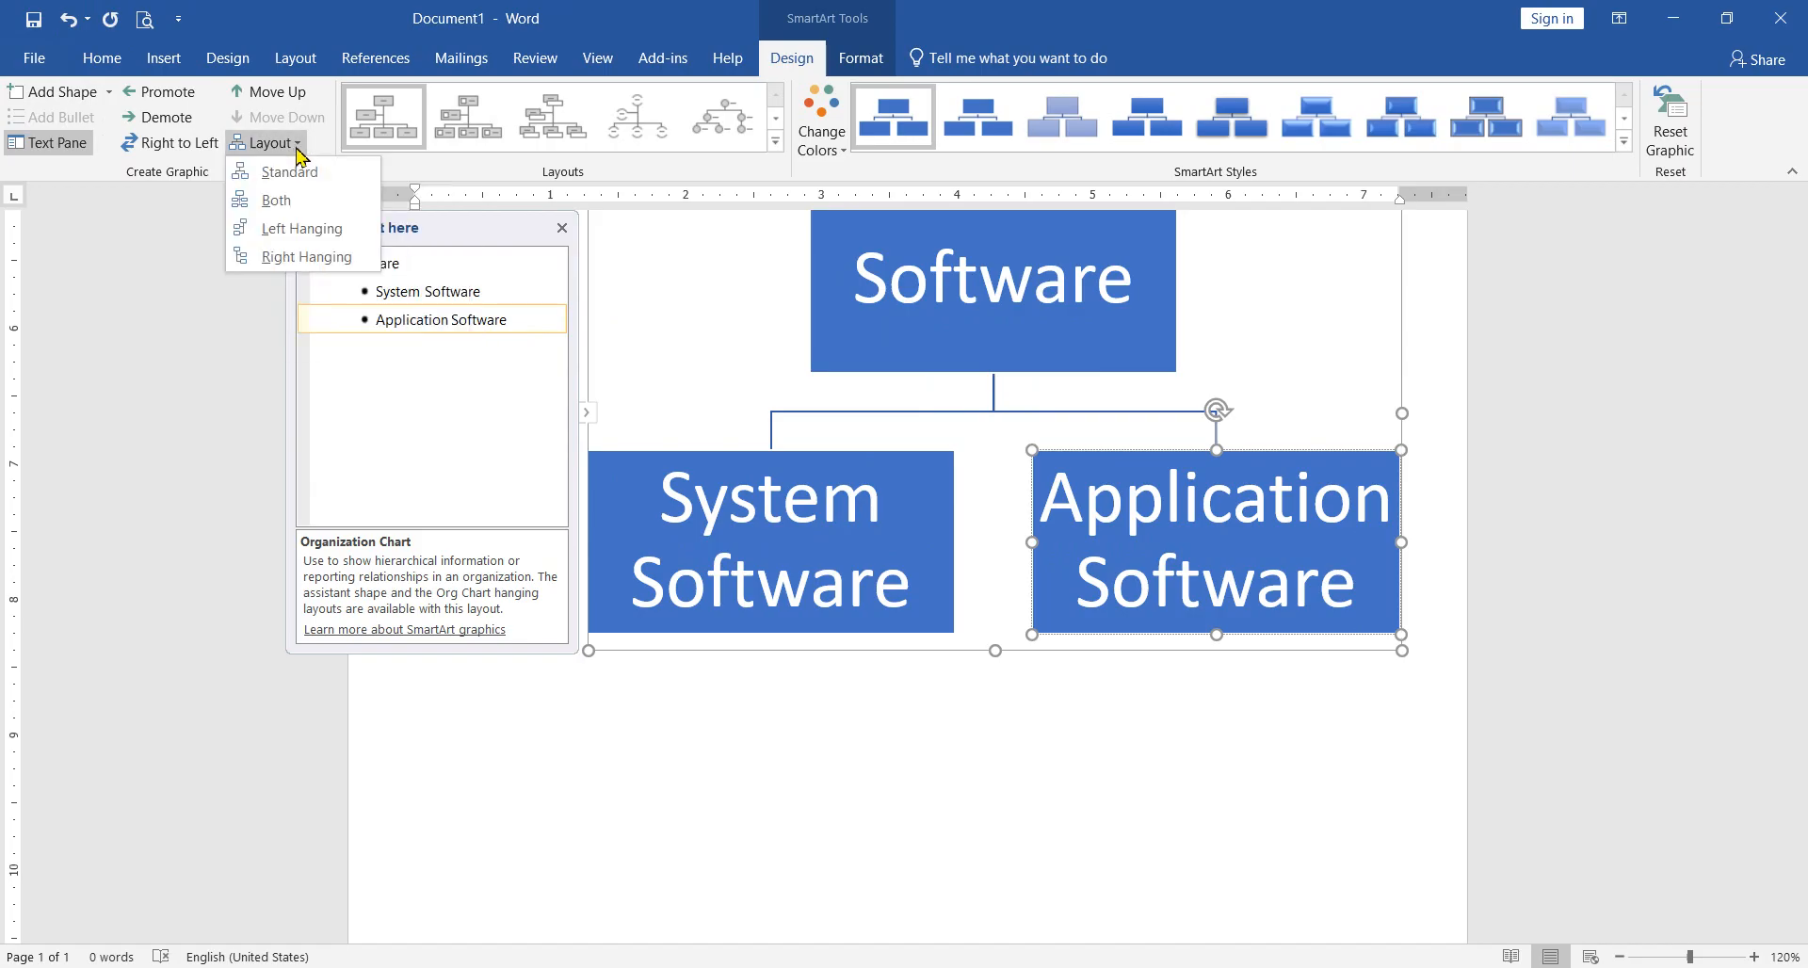
{"action": "left_click", "coordinate": [301, 229]}
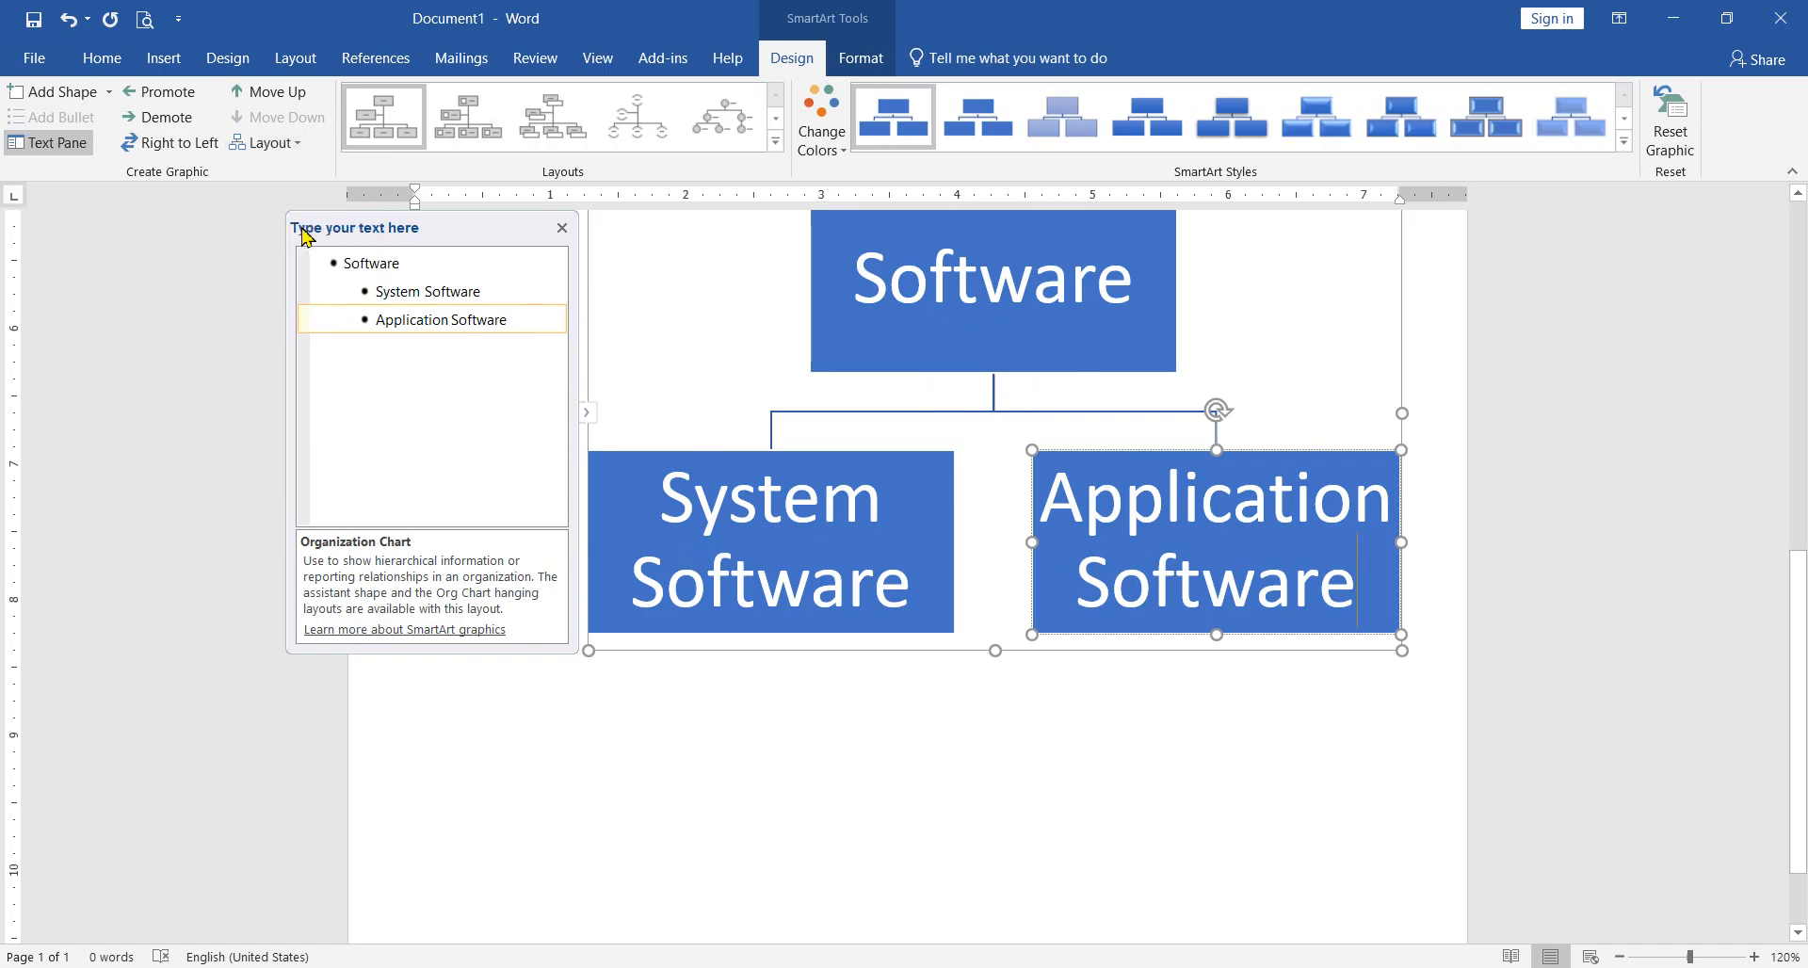
Step: Add an empty box after "Application Software" and two empty boxes beneath the new one
{"action": "left_click", "coordinate": [57, 92]}
{"action": "left_click", "coordinate": [56, 92]}
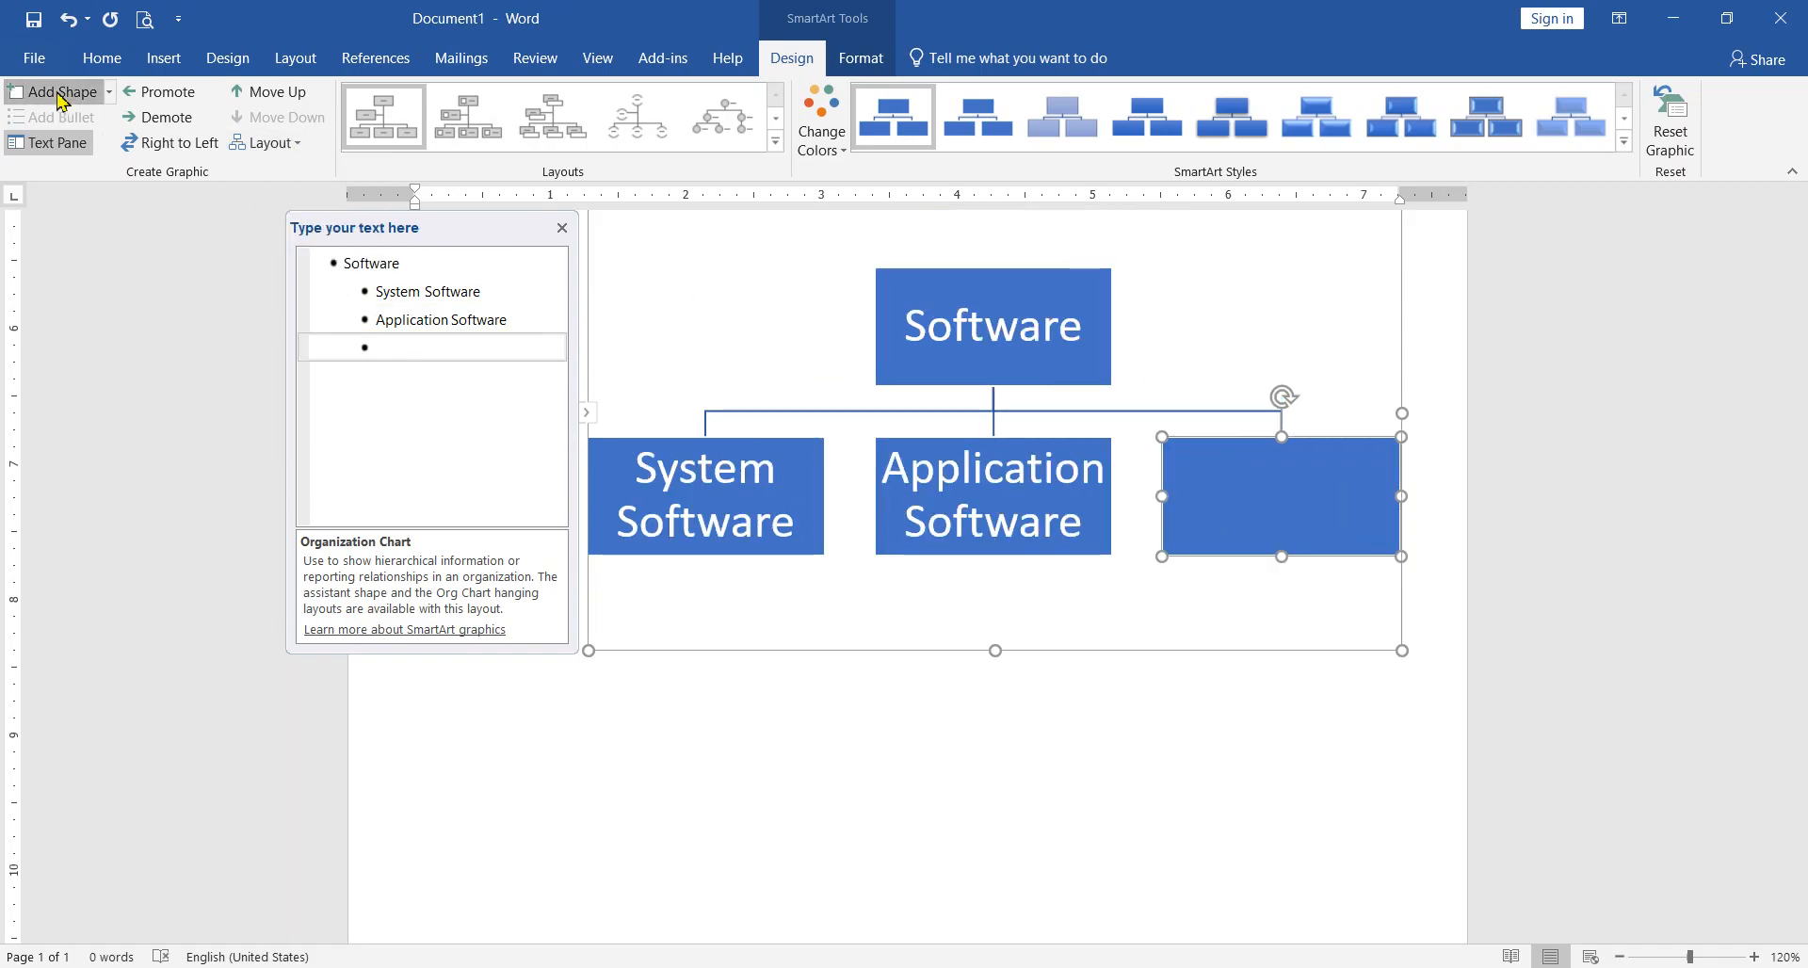
{"action": "left_click", "coordinate": [56, 92]}
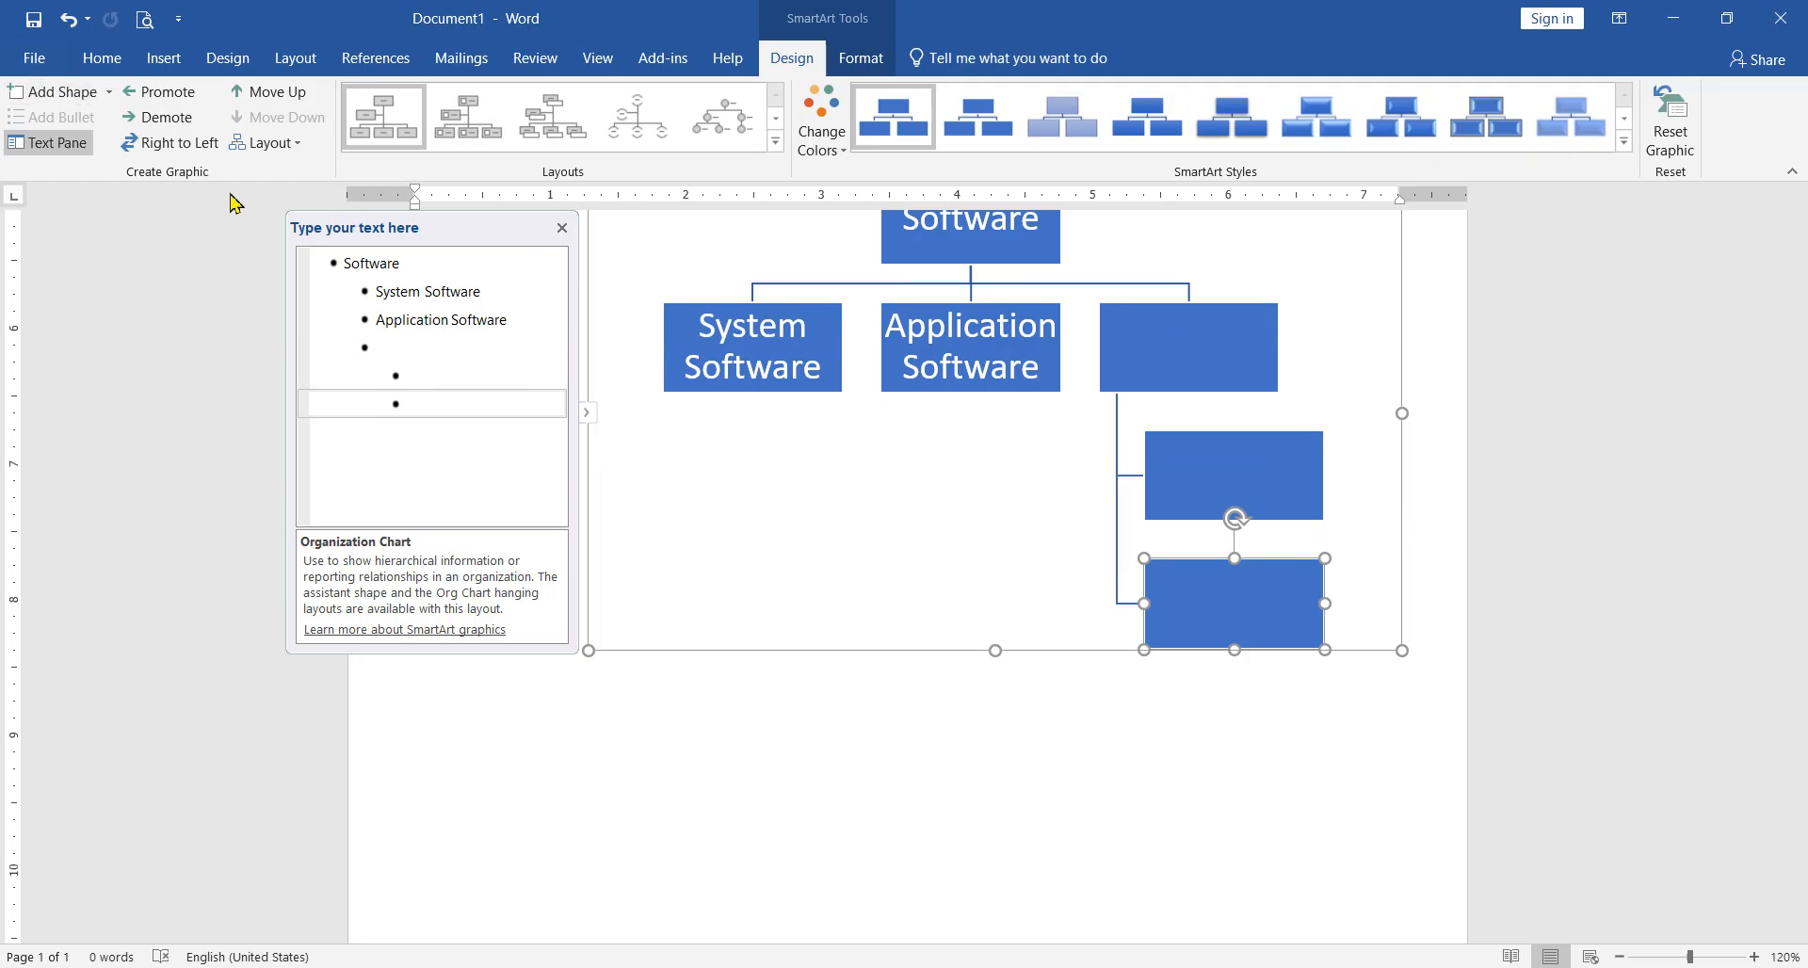
Step: Switch the chart's direction to right to left and select the "System Software" box
{"action": "left_click", "coordinate": [189, 151]}
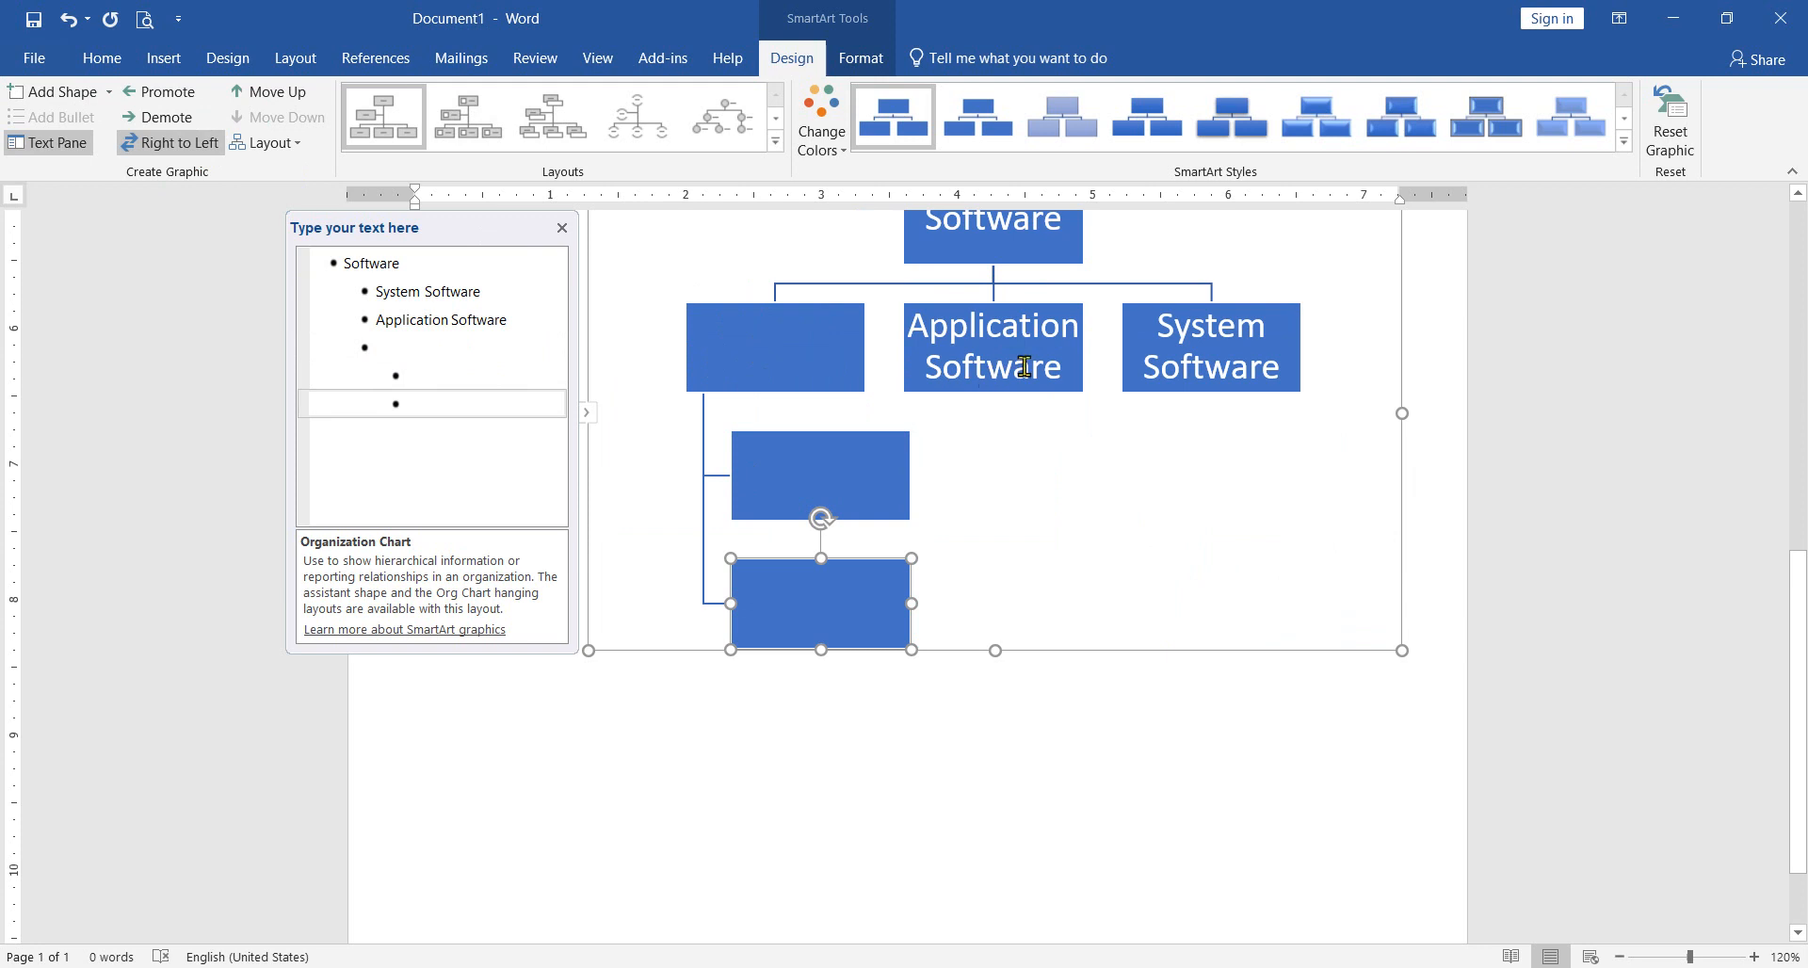
{"action": "left_click", "coordinate": [1217, 362]}
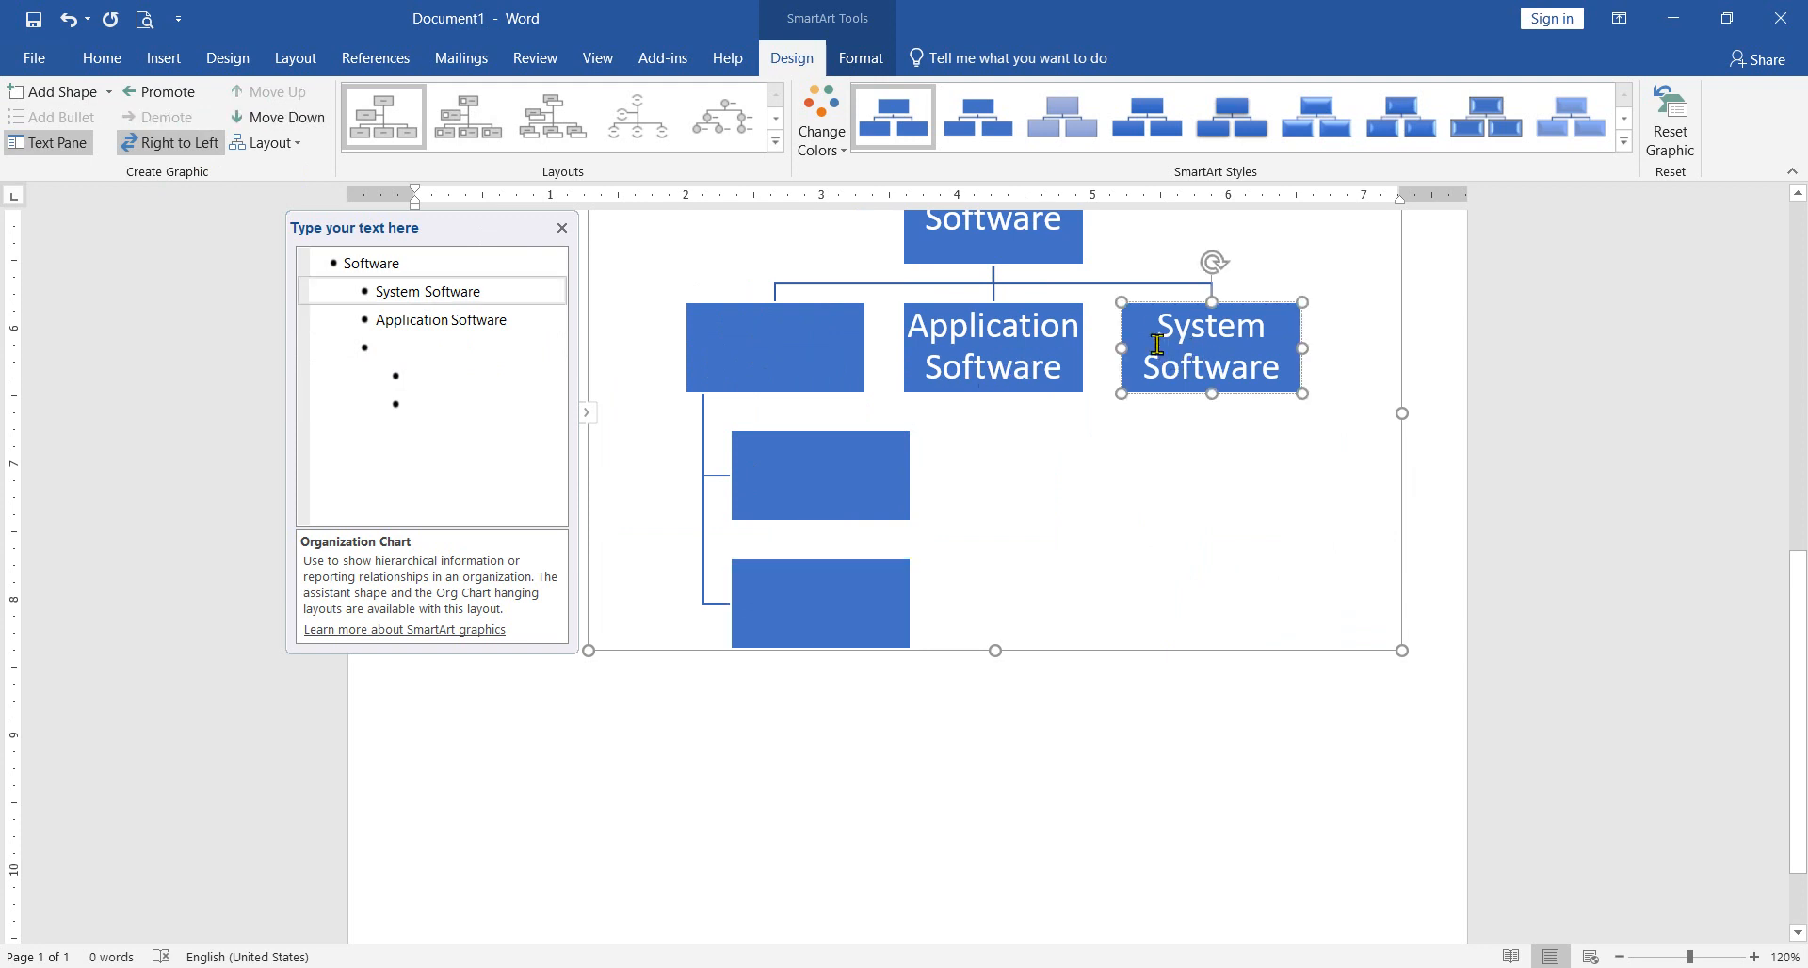
Step: Paste a copy of the "System Software" box after the empty top-level box and delete the original "System Software" box
{"action": "left_click_drag", "start_coordinate": [1159, 329], "coordinate": [1292, 375]}
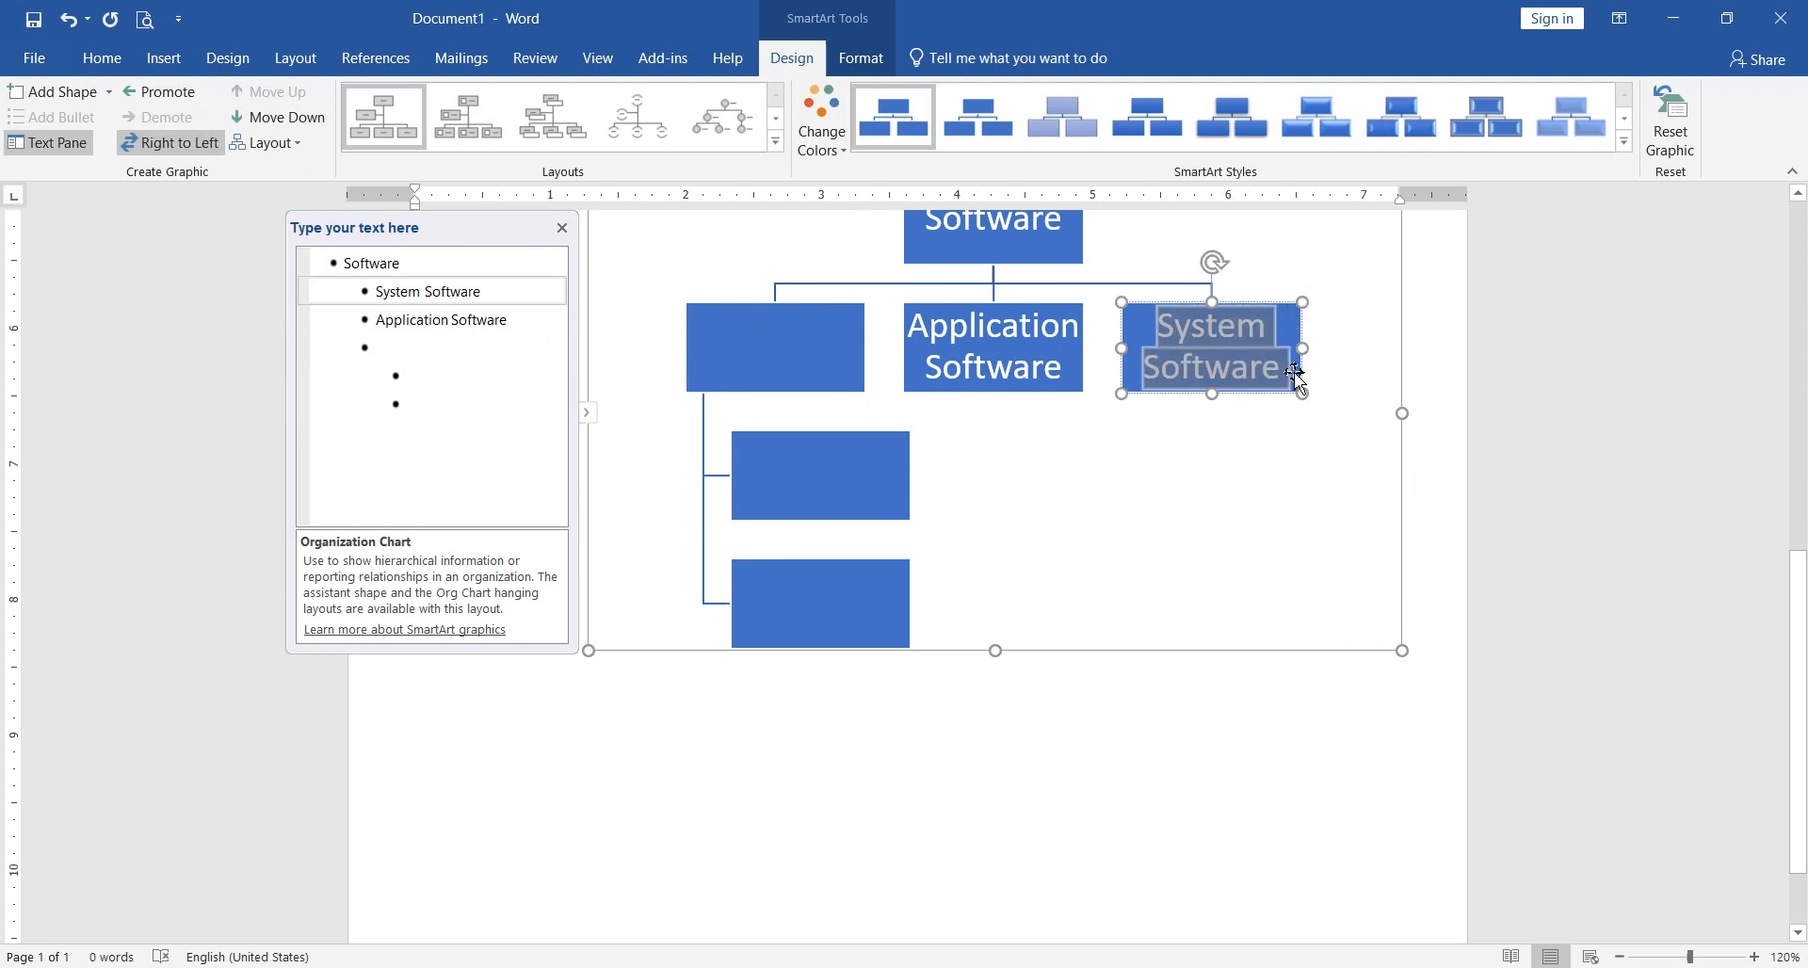
{"action": "left_click", "coordinate": [752, 353]}
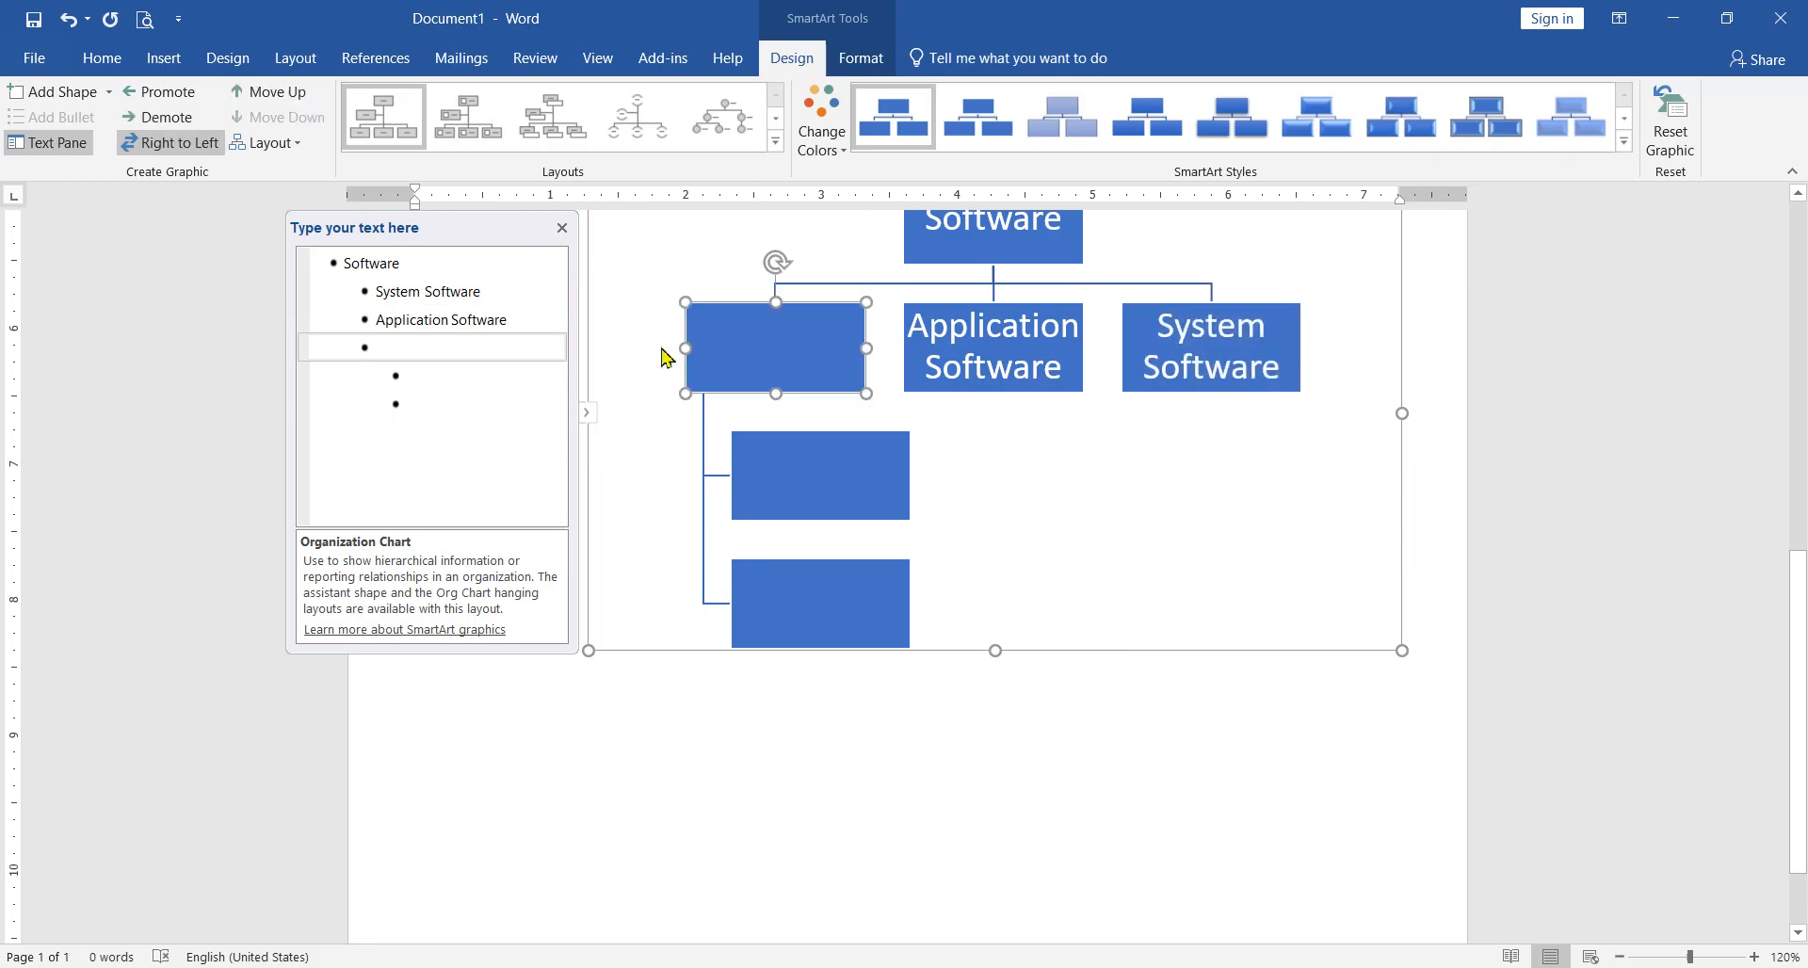
{"action": "key", "text": "ctrl+v"}
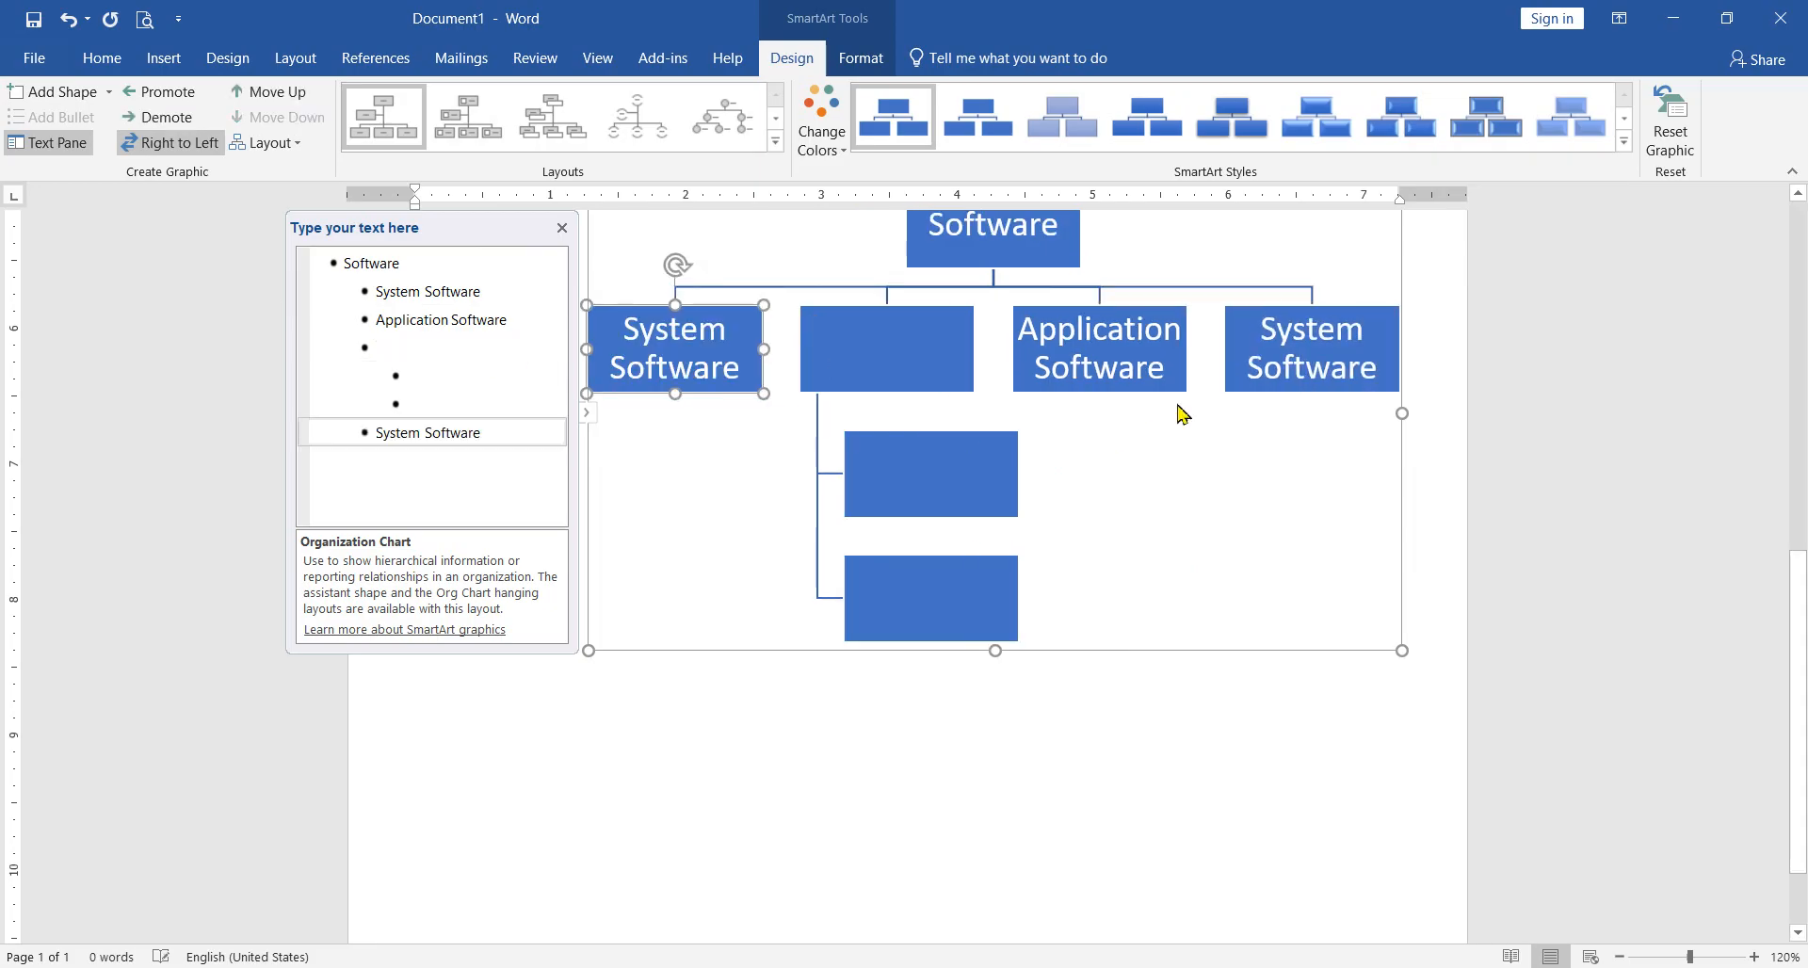
{"action": "left_click", "coordinate": [1271, 394]}
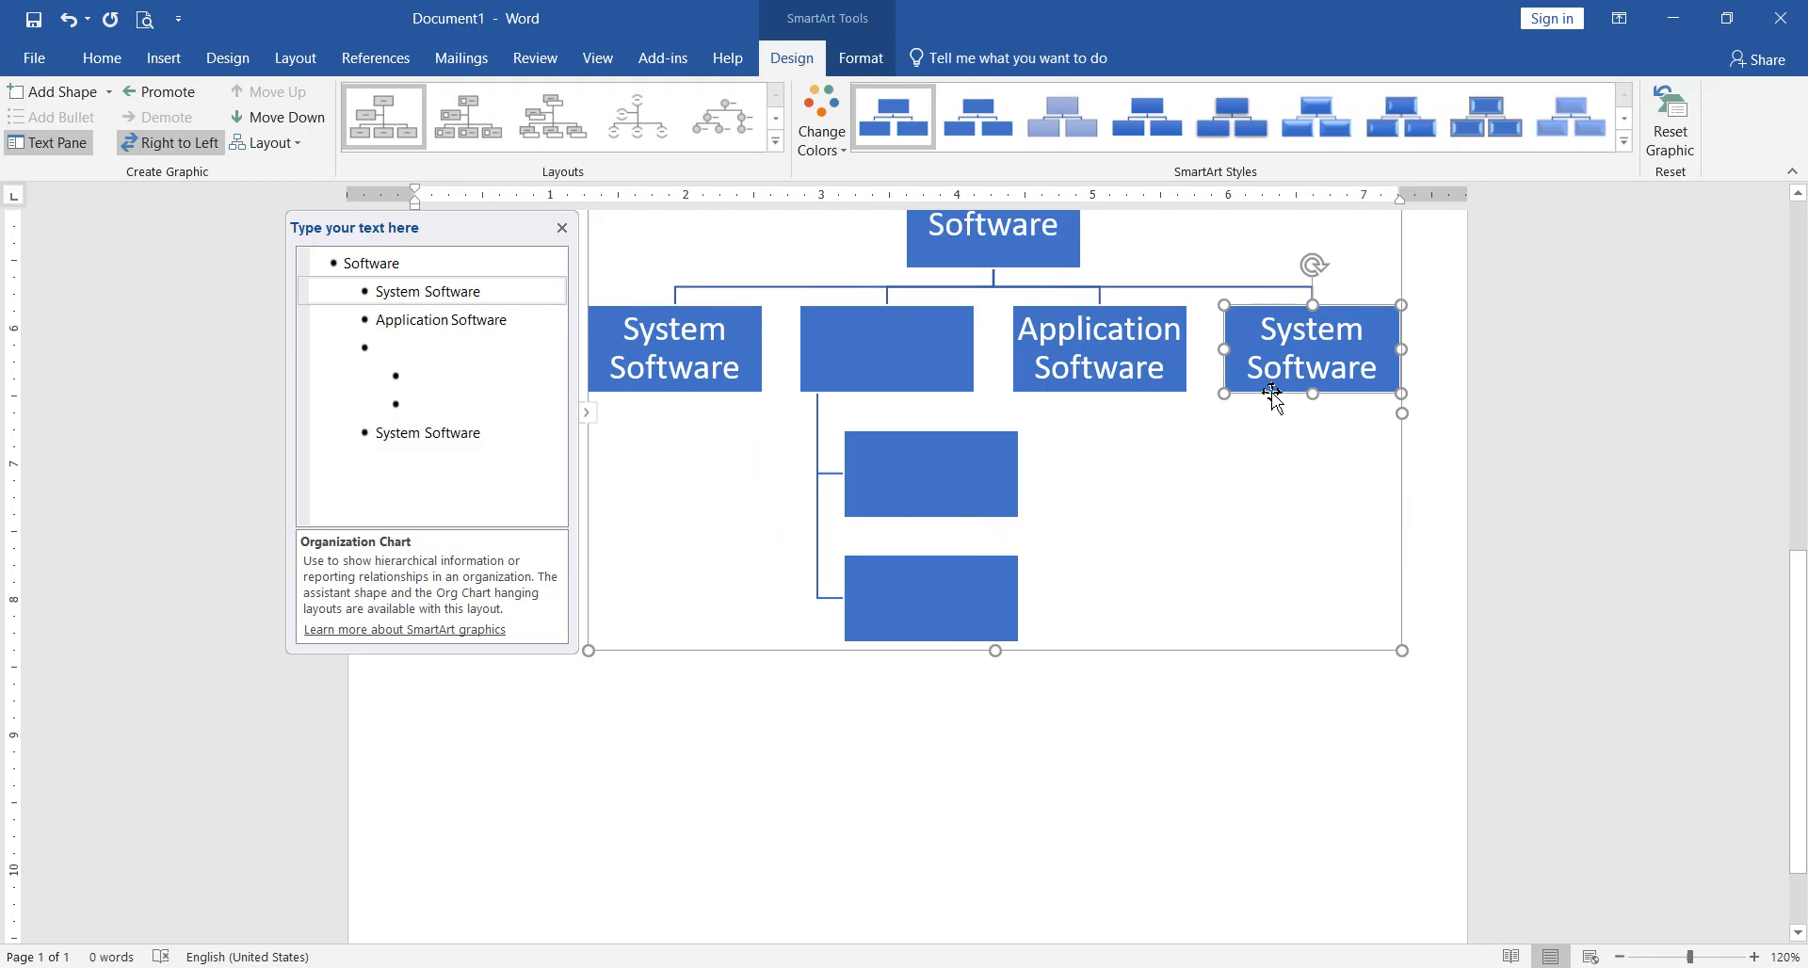
{"action": "key", "text": "Delete"}
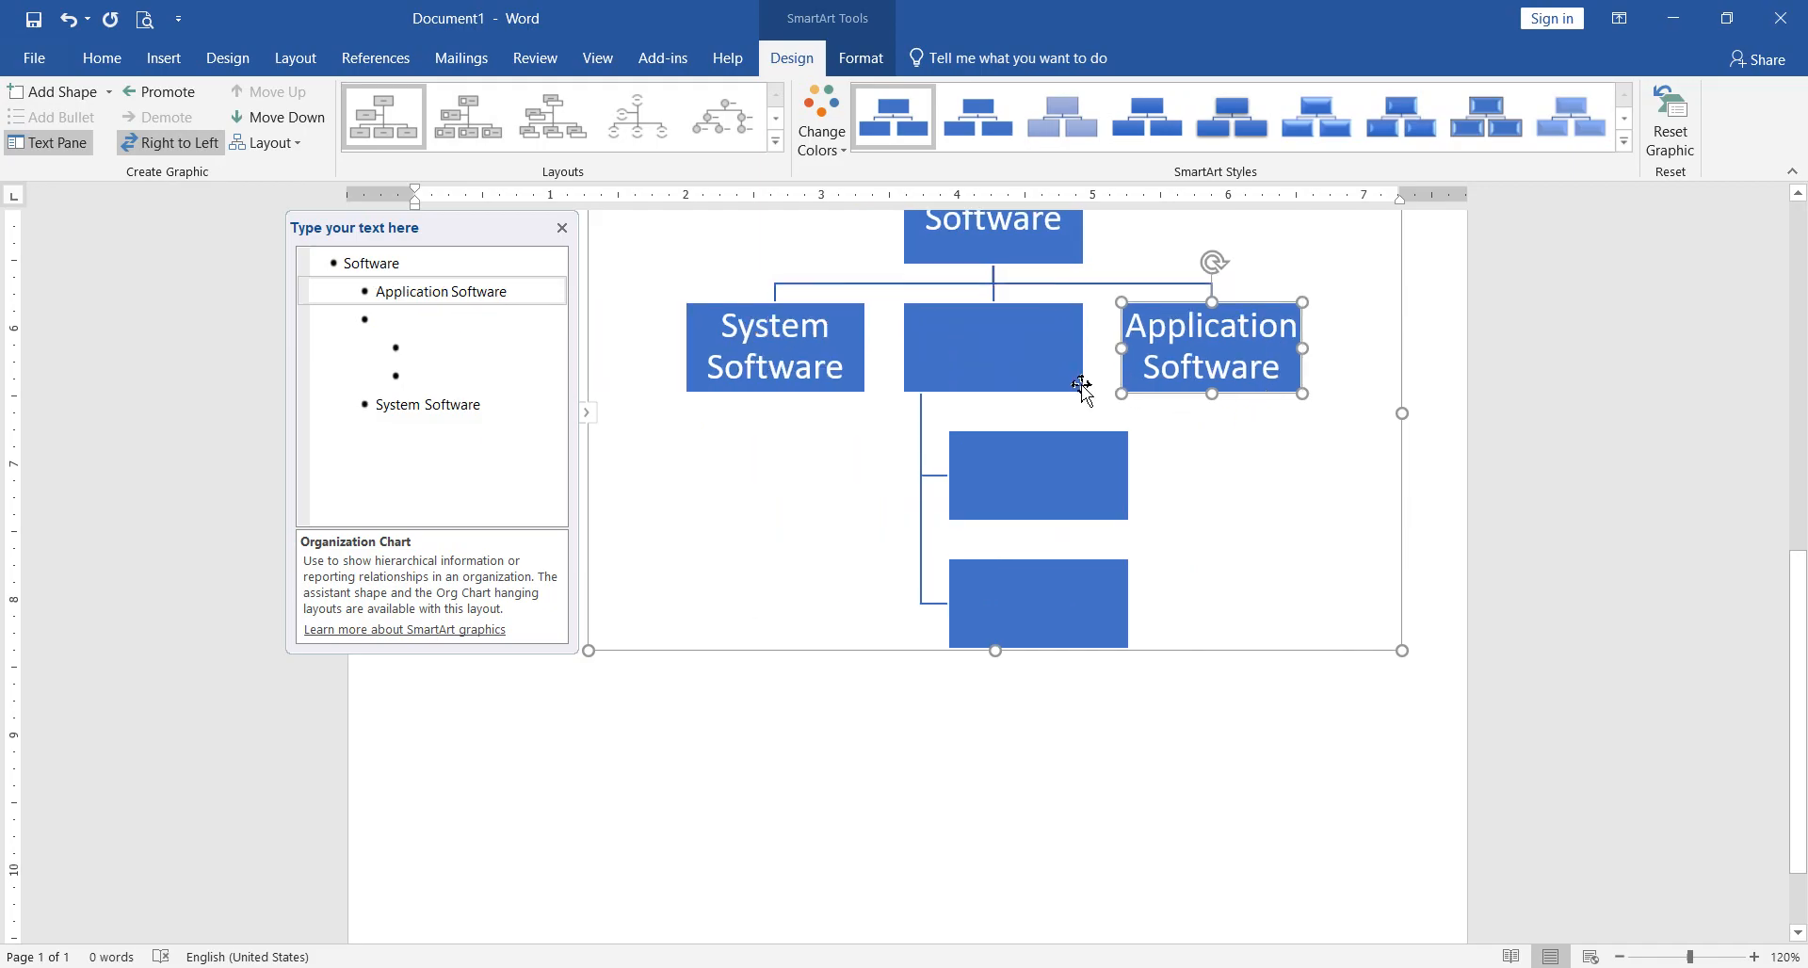
Step: Move the empty parent box onto the "System Software" box and shift its two empty child boxes beneath it
{"action": "left_click_drag", "start_coordinate": [1082, 386], "coordinate": [866, 386]}
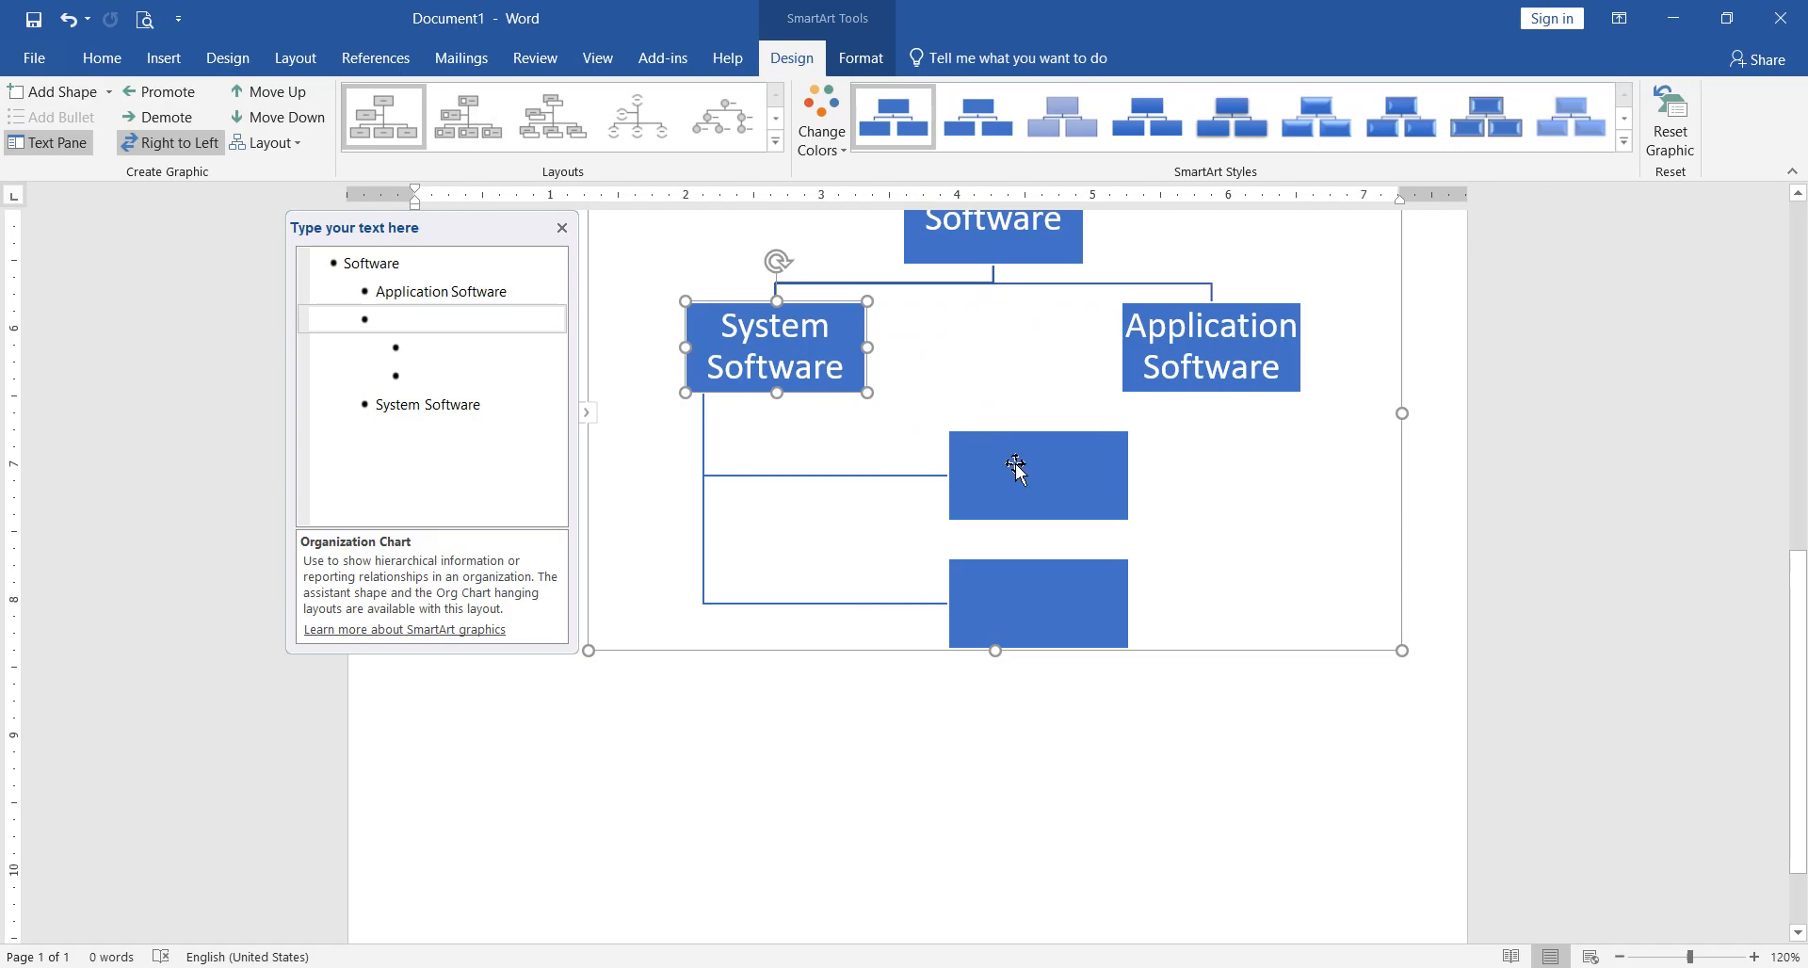
{"action": "left_click", "coordinate": [930, 400]}
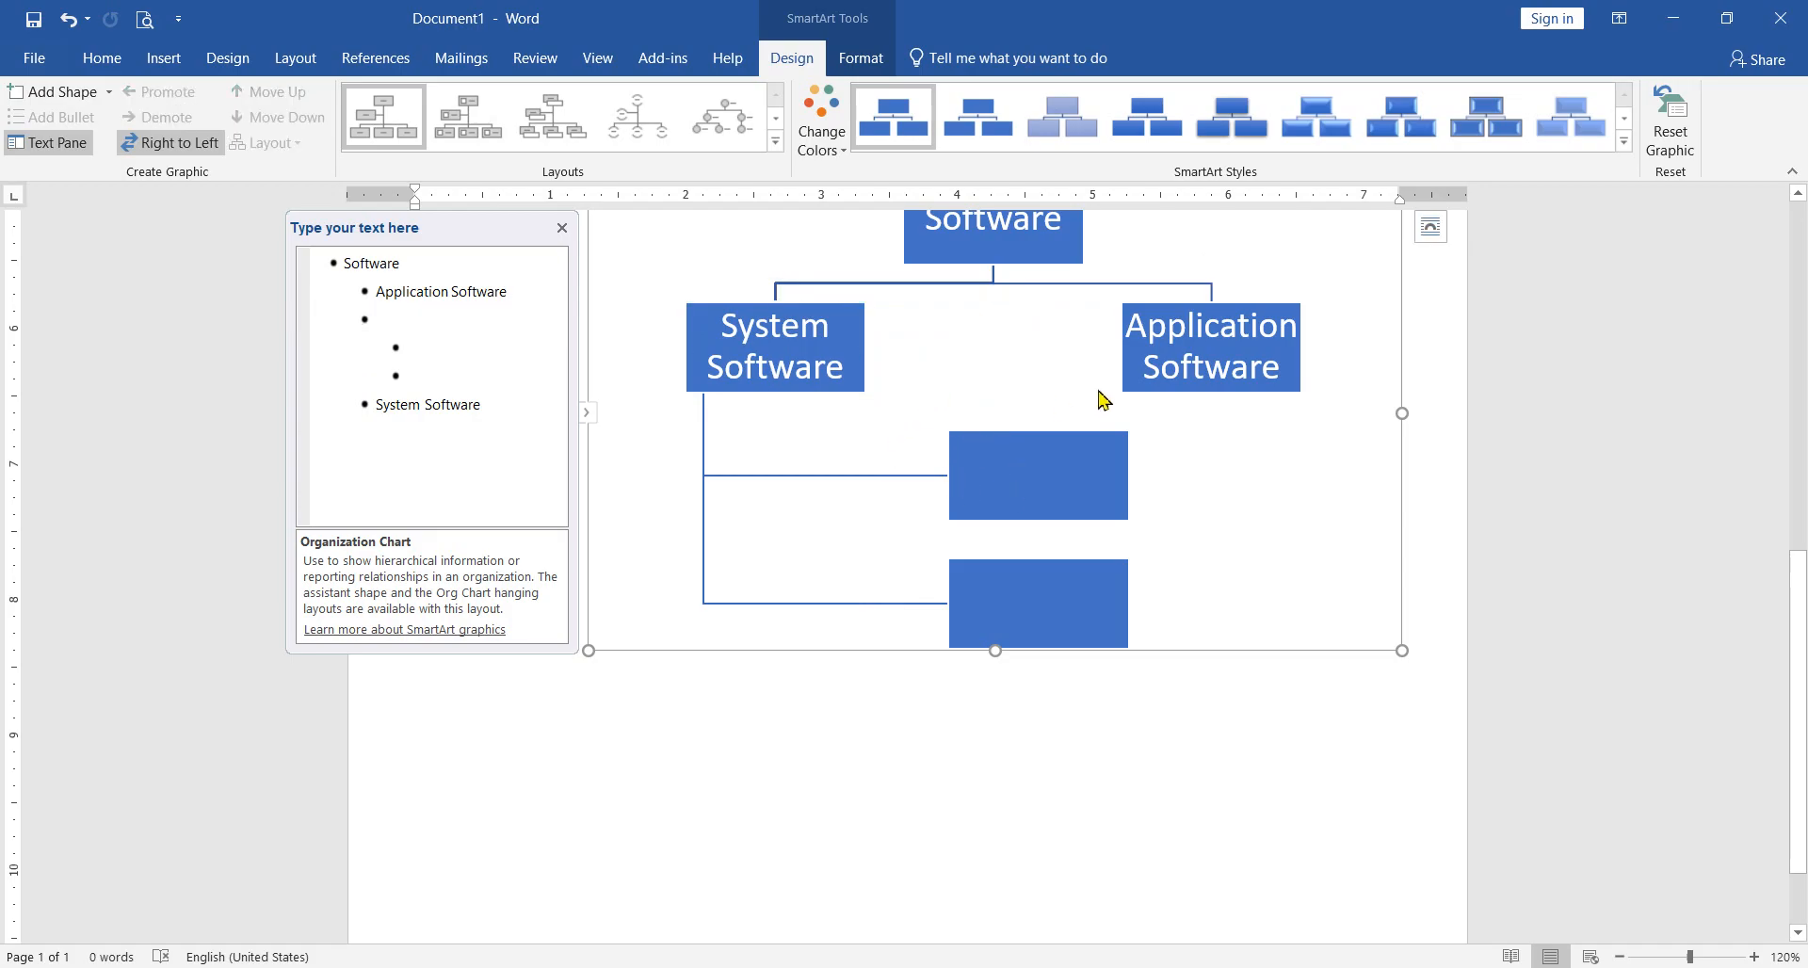
{"action": "left_click_drag", "start_coordinate": [960, 516], "coordinate": [811, 512]}
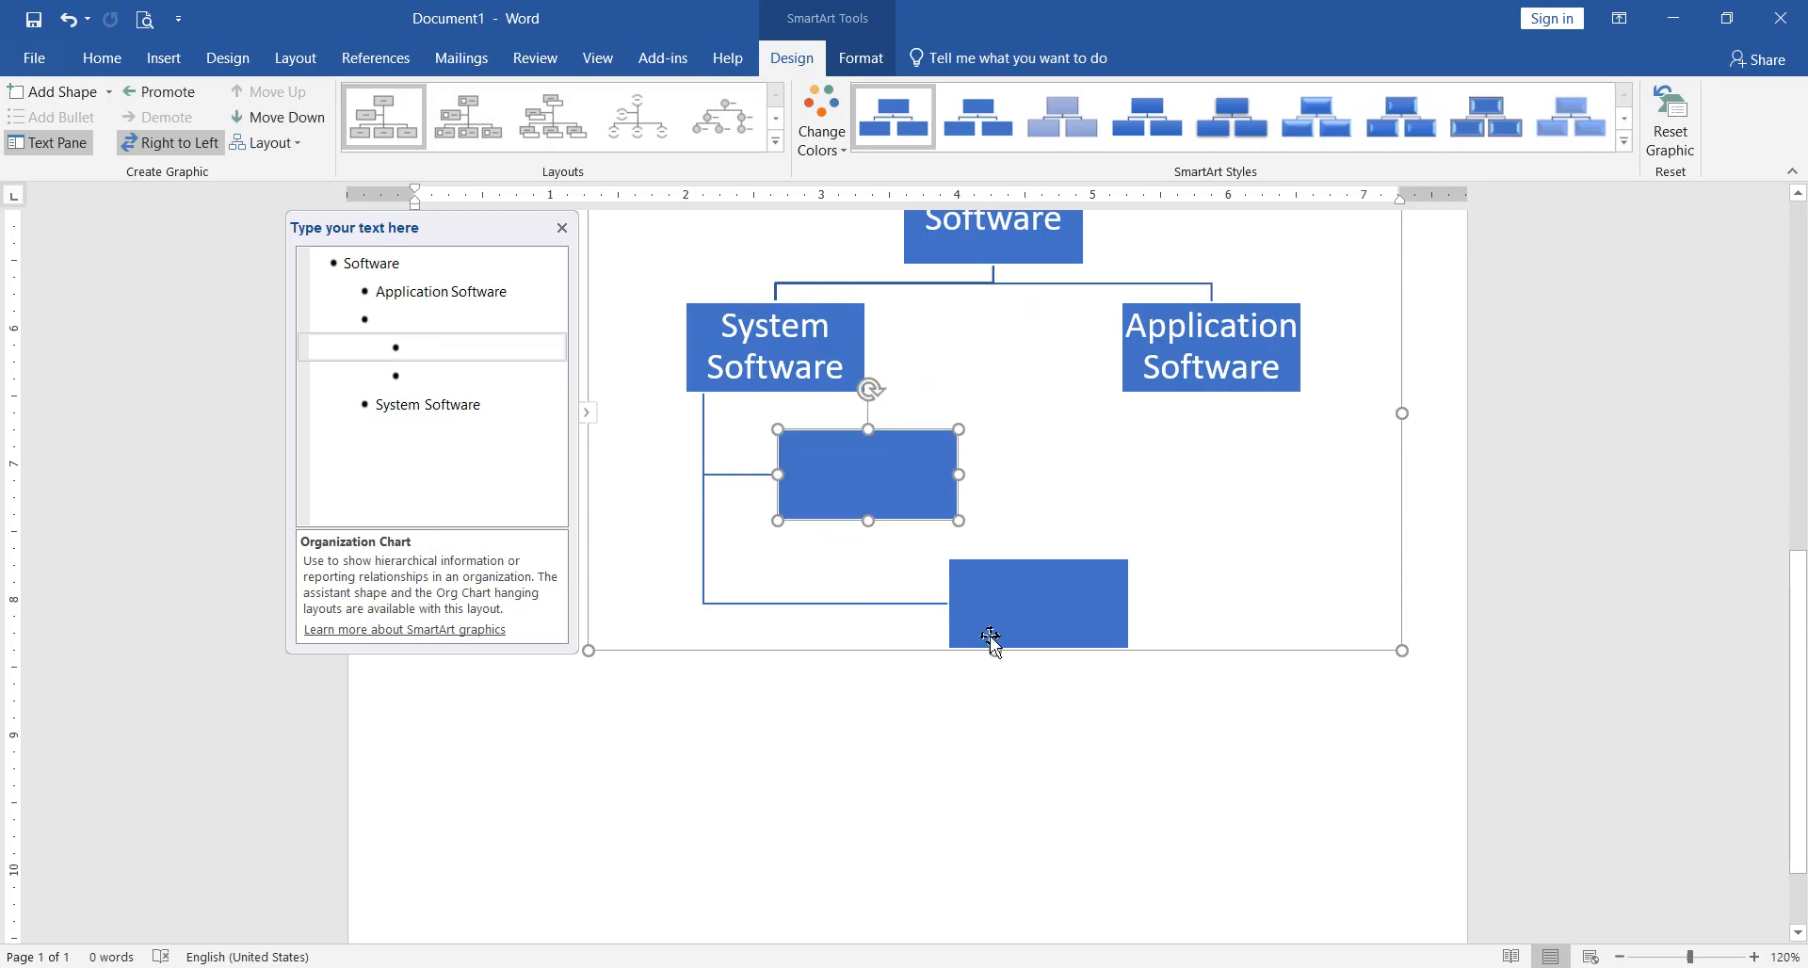
{"action": "left_click_drag", "start_coordinate": [908, 640], "coordinate": [787, 639]}
{"action": "left_click", "coordinate": [1017, 504]}
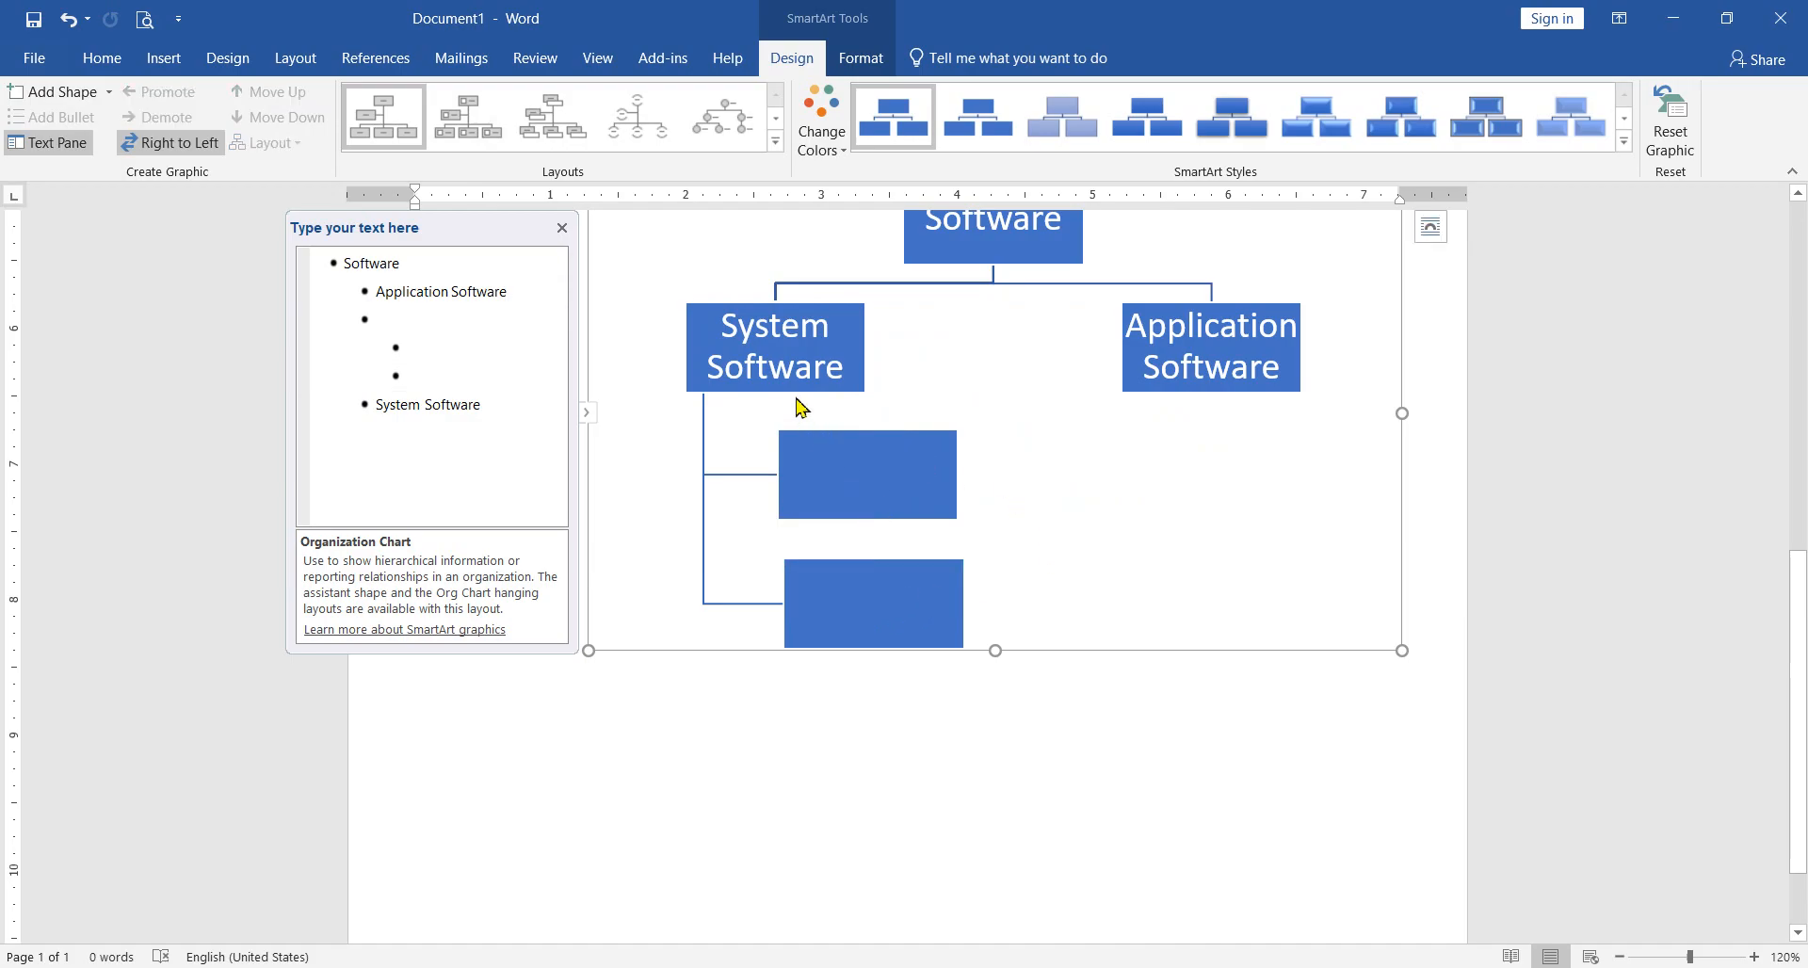
Step: Add a third empty child box after the lower one and line it up beneath the other two
{"action": "left_click", "coordinate": [461, 351]}
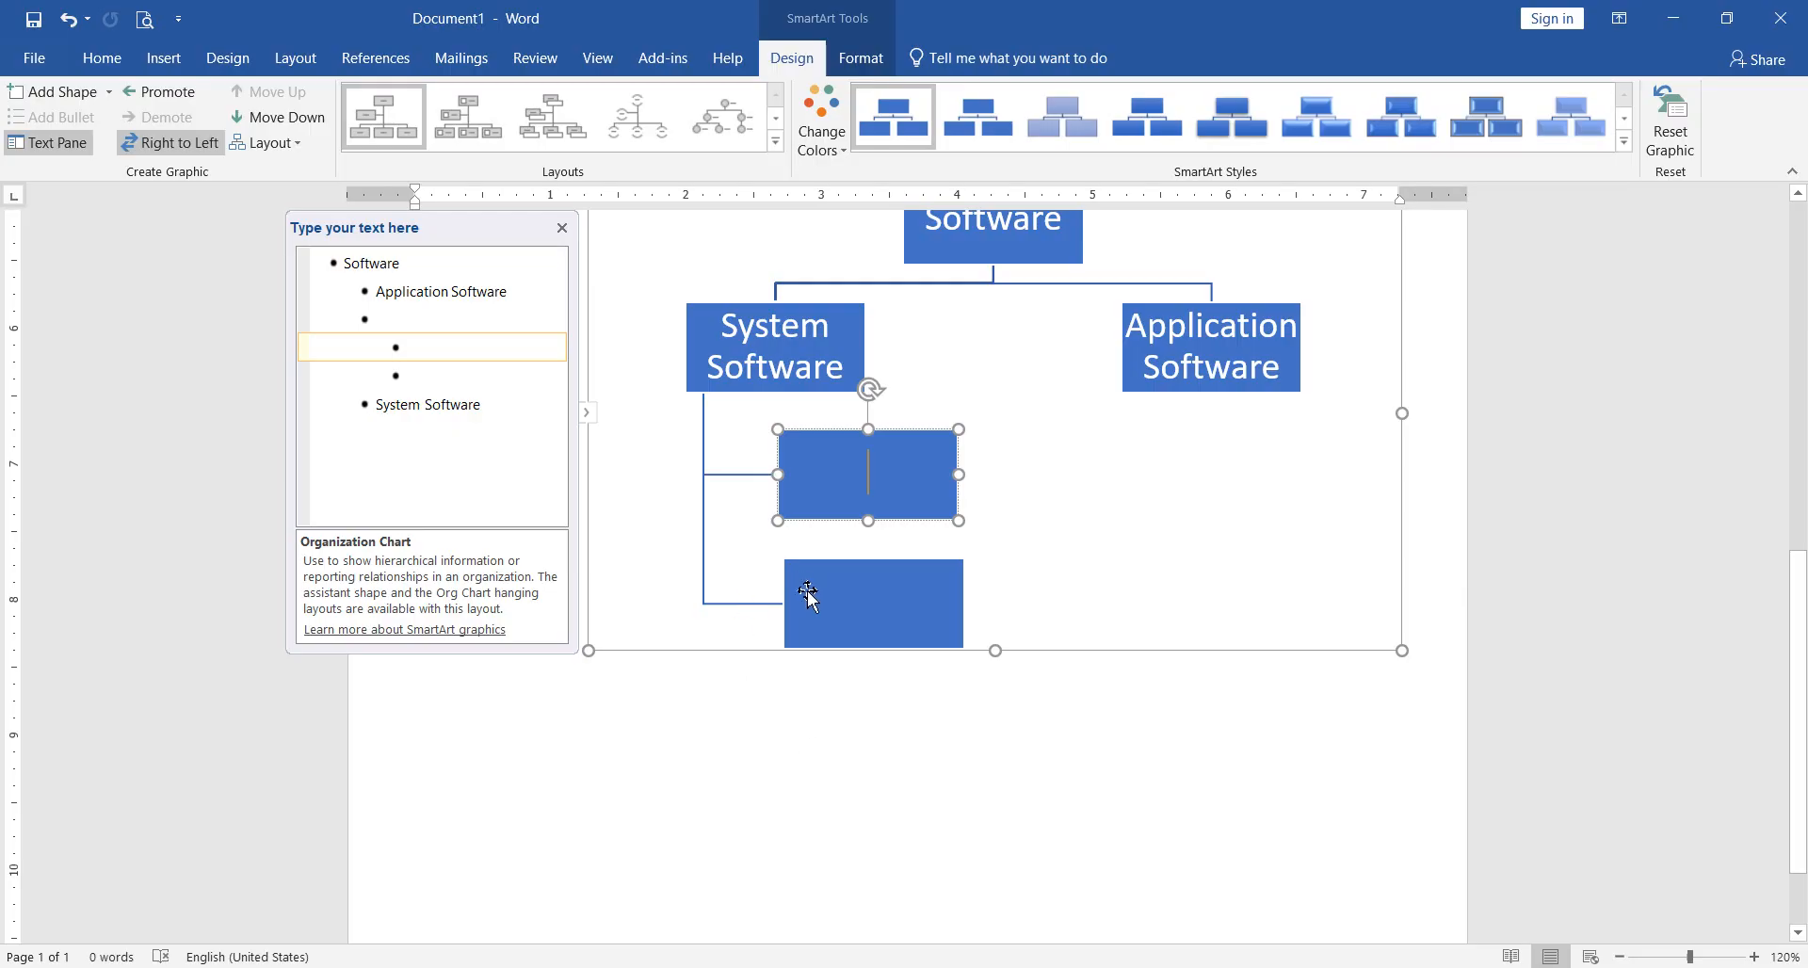
{"action": "left_click", "coordinate": [825, 600]}
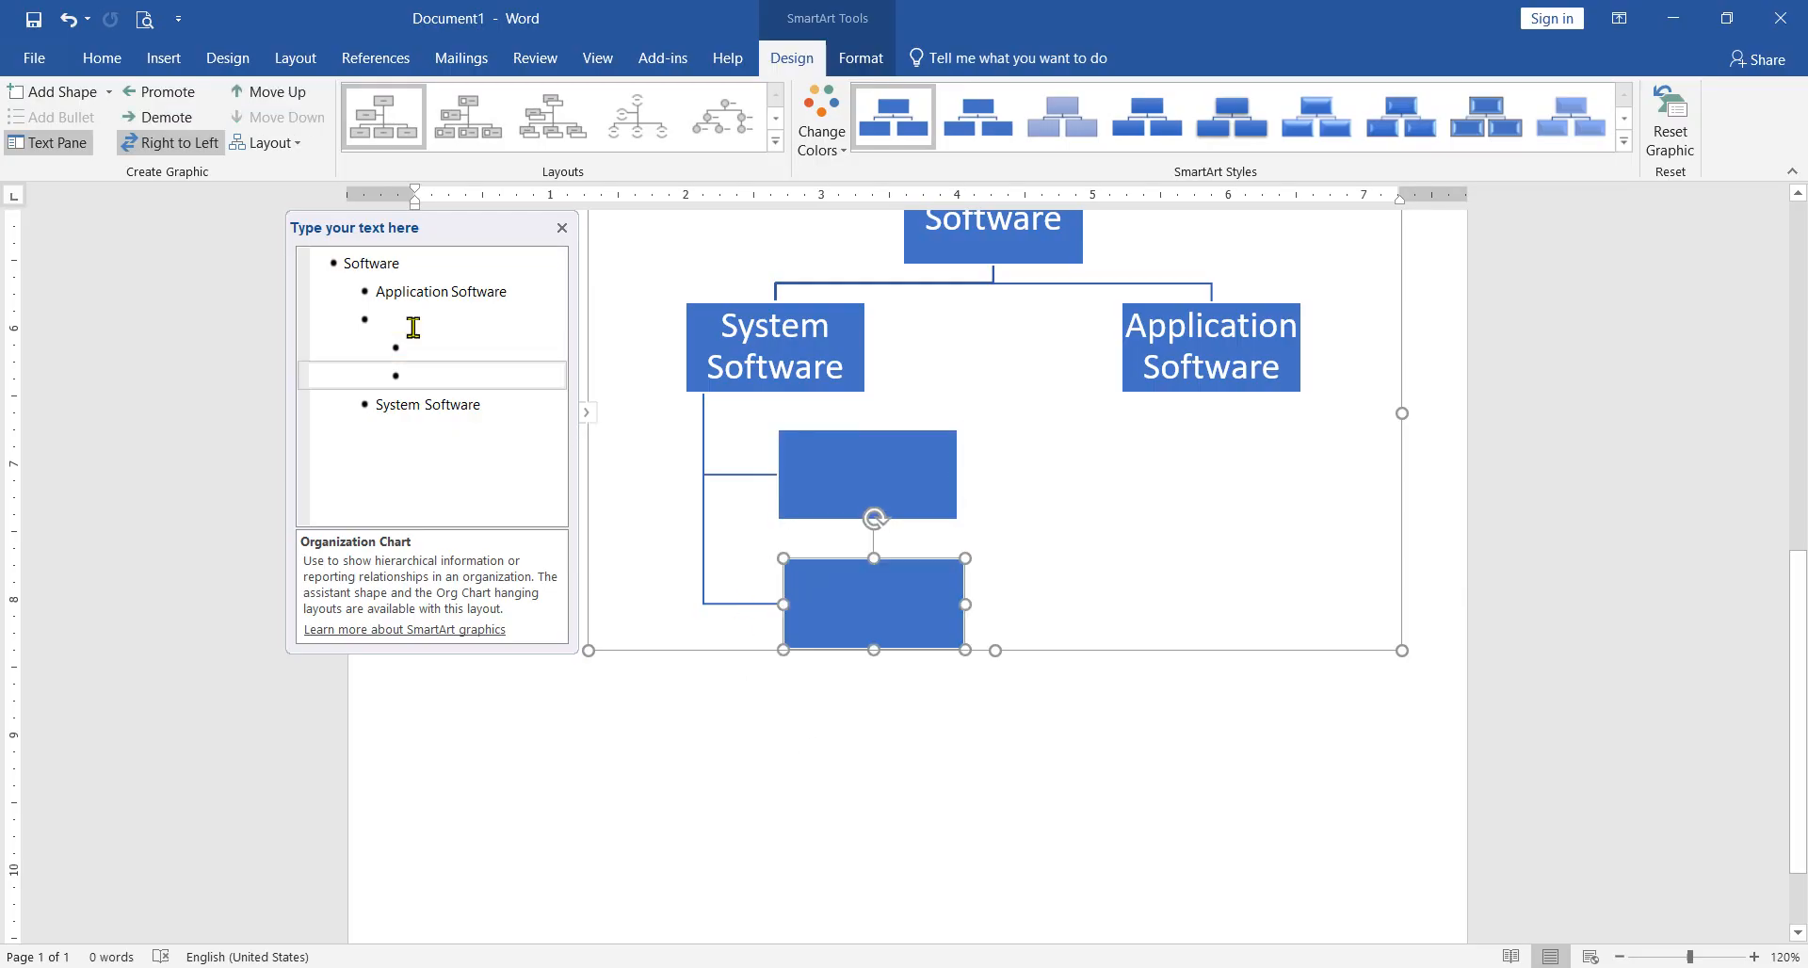
{"action": "left_click", "coordinate": [53, 91]}
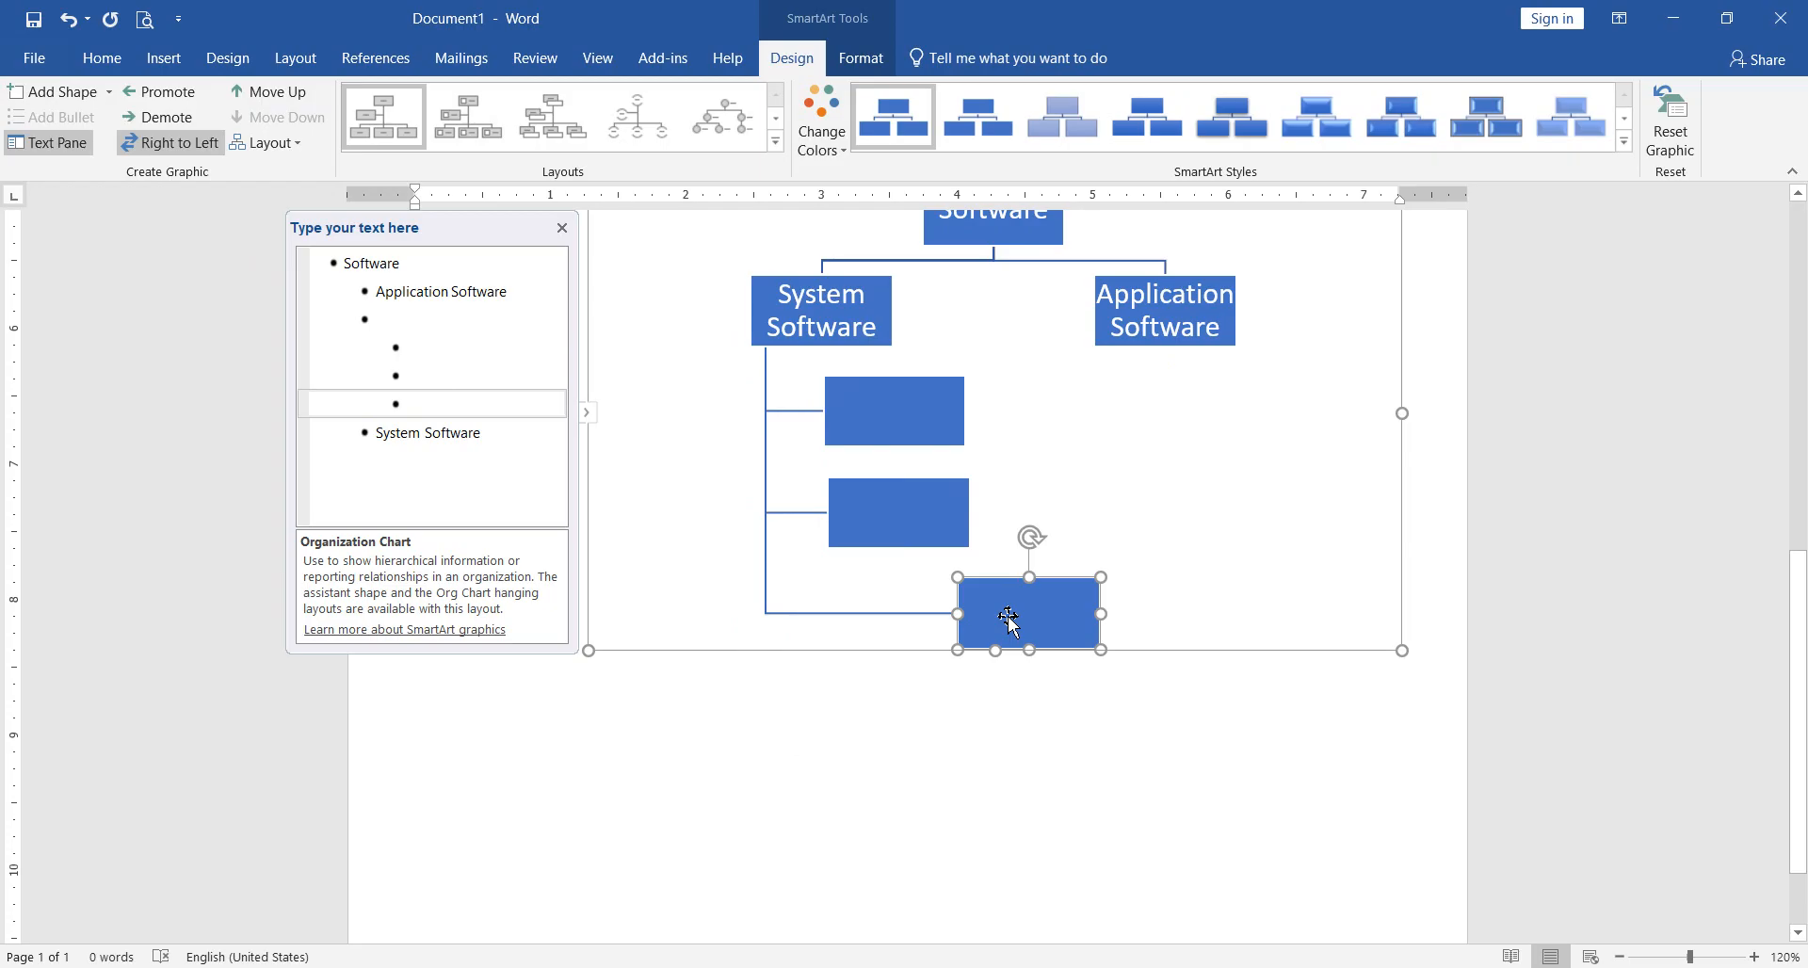
{"action": "left_click_drag", "start_coordinate": [960, 634], "coordinate": [837, 628]}
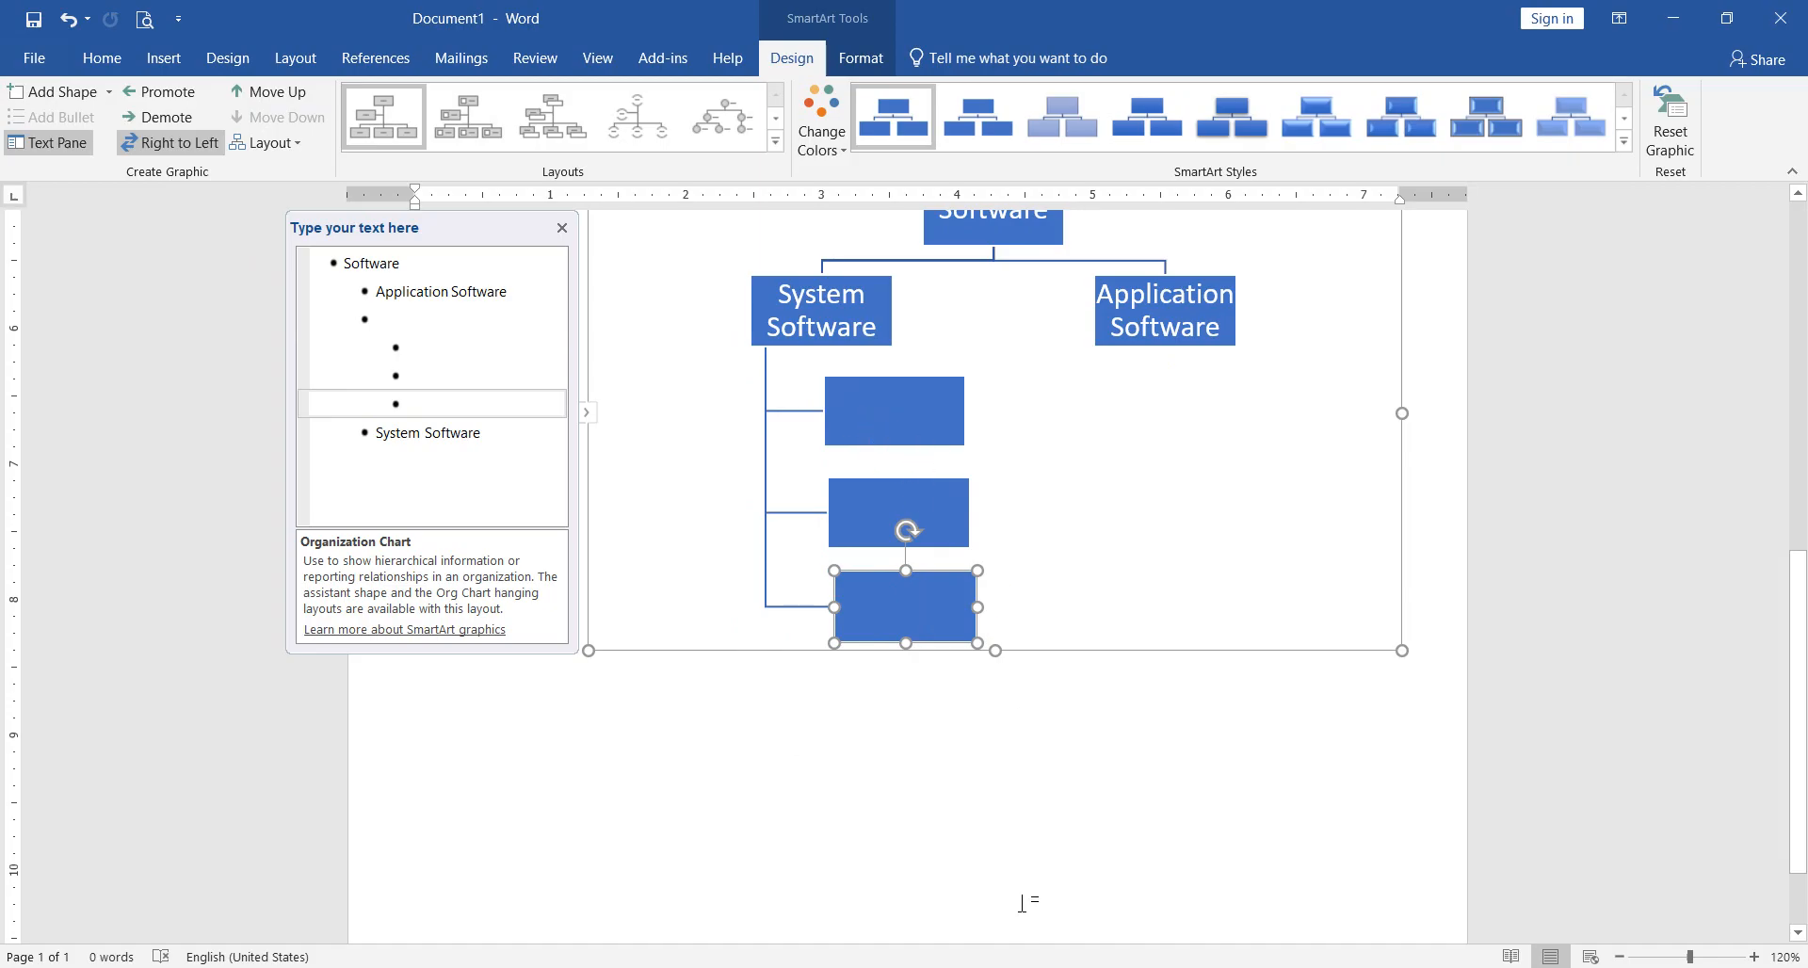
Step: Check the reference diagram in the PDF, return to Word, and label the first child box "Operating system"
{"action": "key", "text": "alt+Tab"}
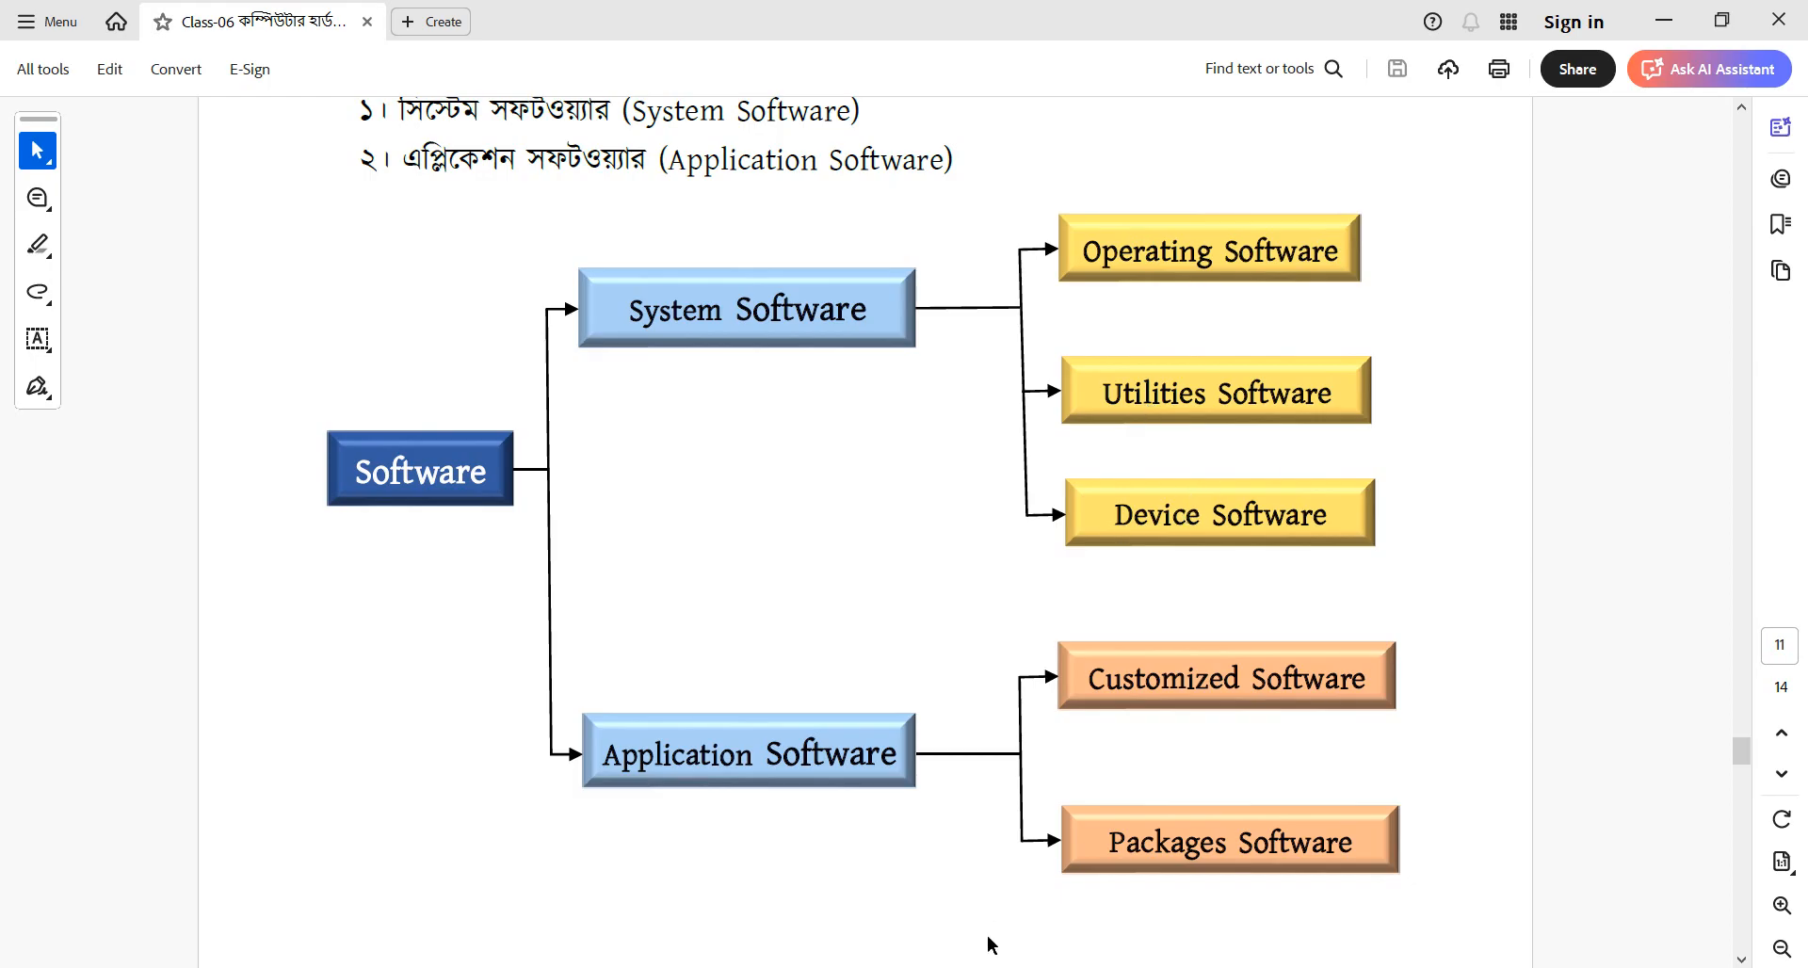
{"action": "key", "text": "alt+Tab"}
{"action": "left_click", "coordinate": [883, 415]}
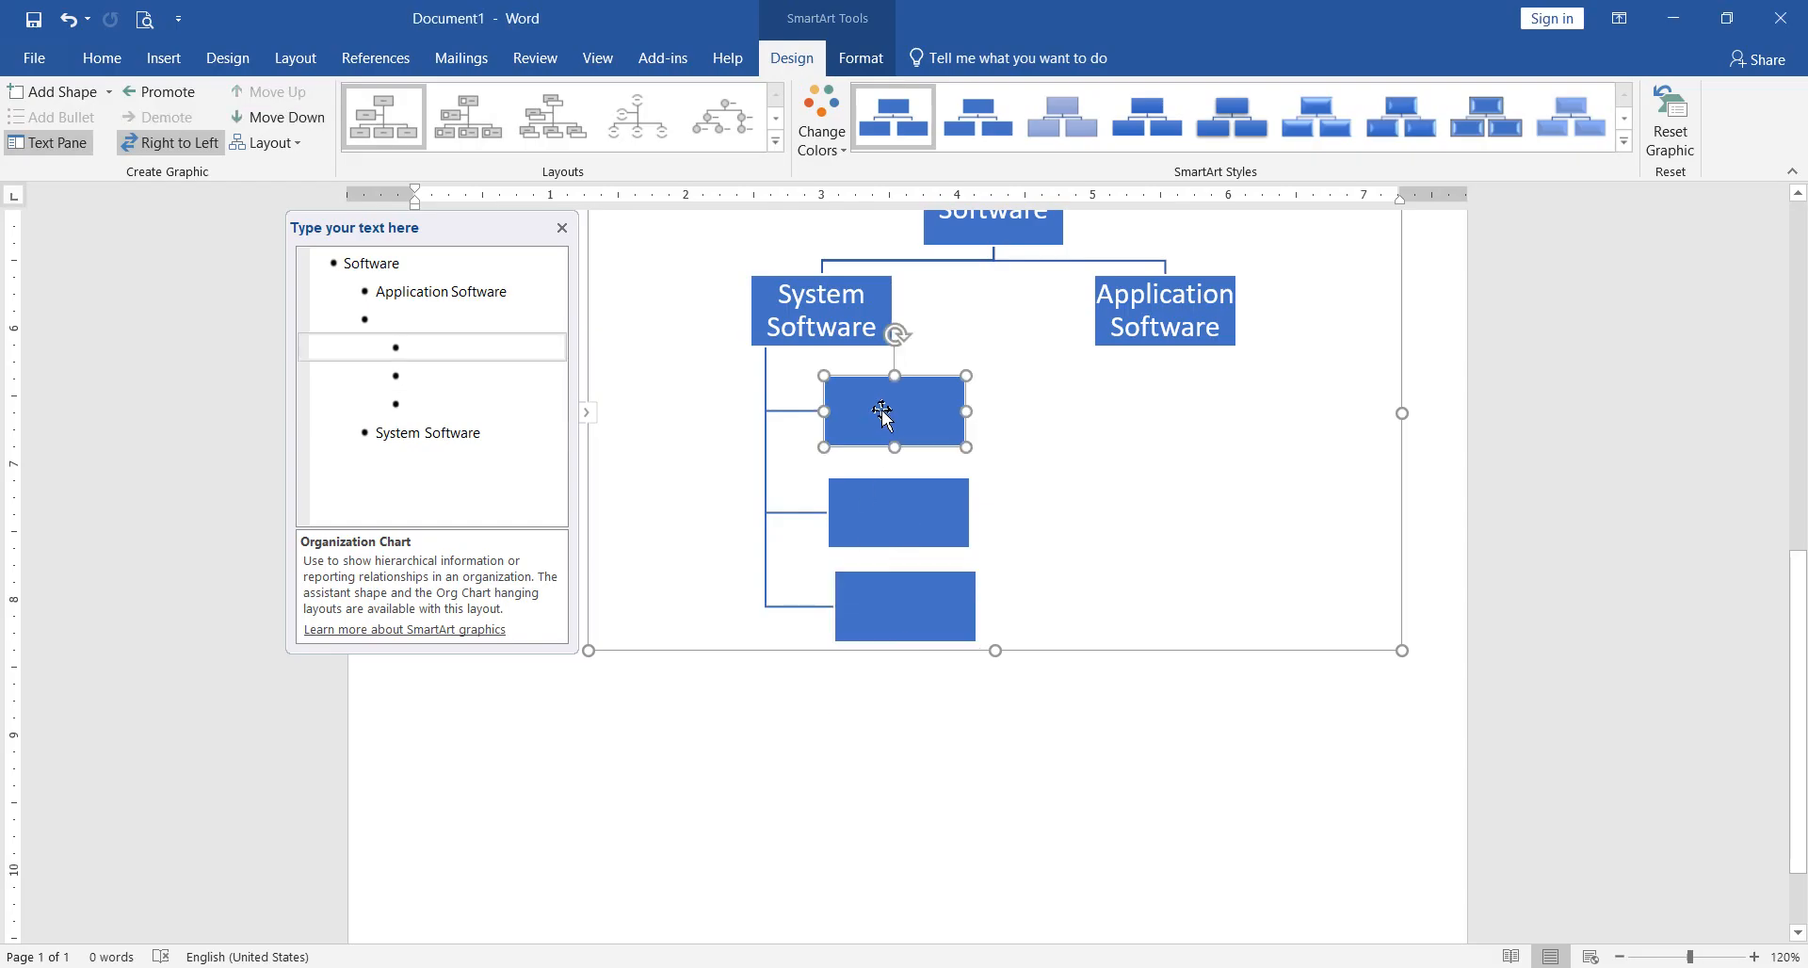
{"action": "left_click", "coordinate": [456, 350]}
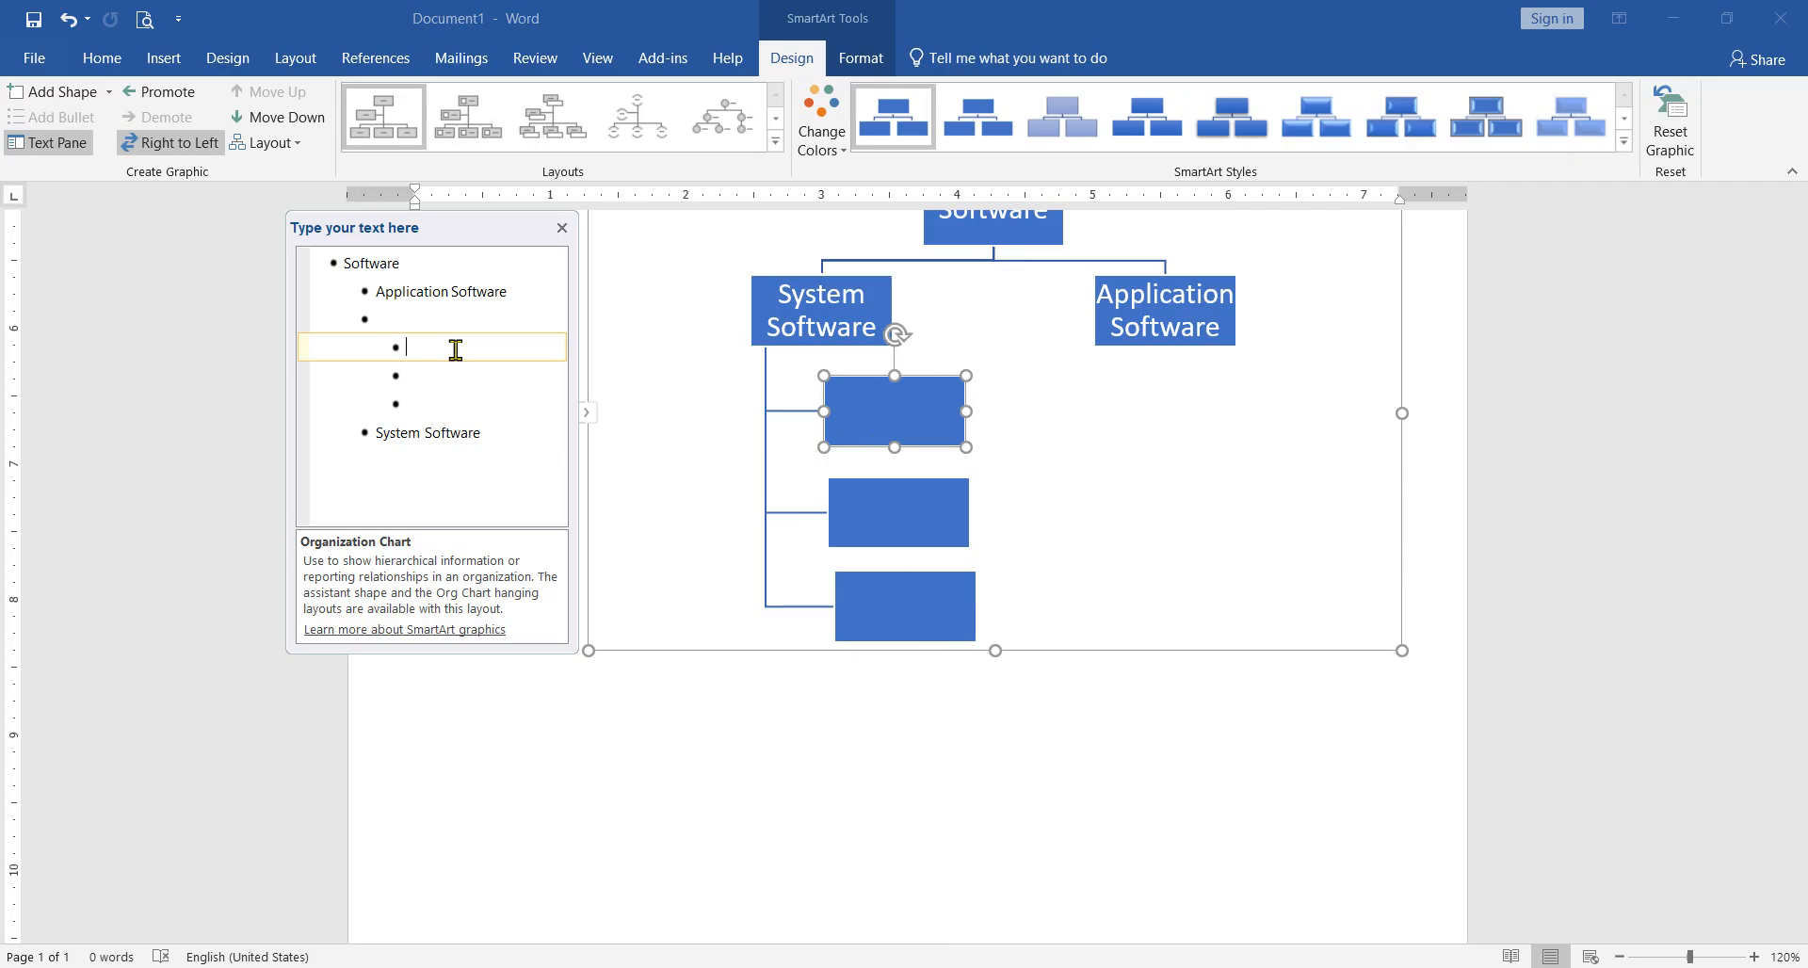
{"action": "type", "text": "Ope"}
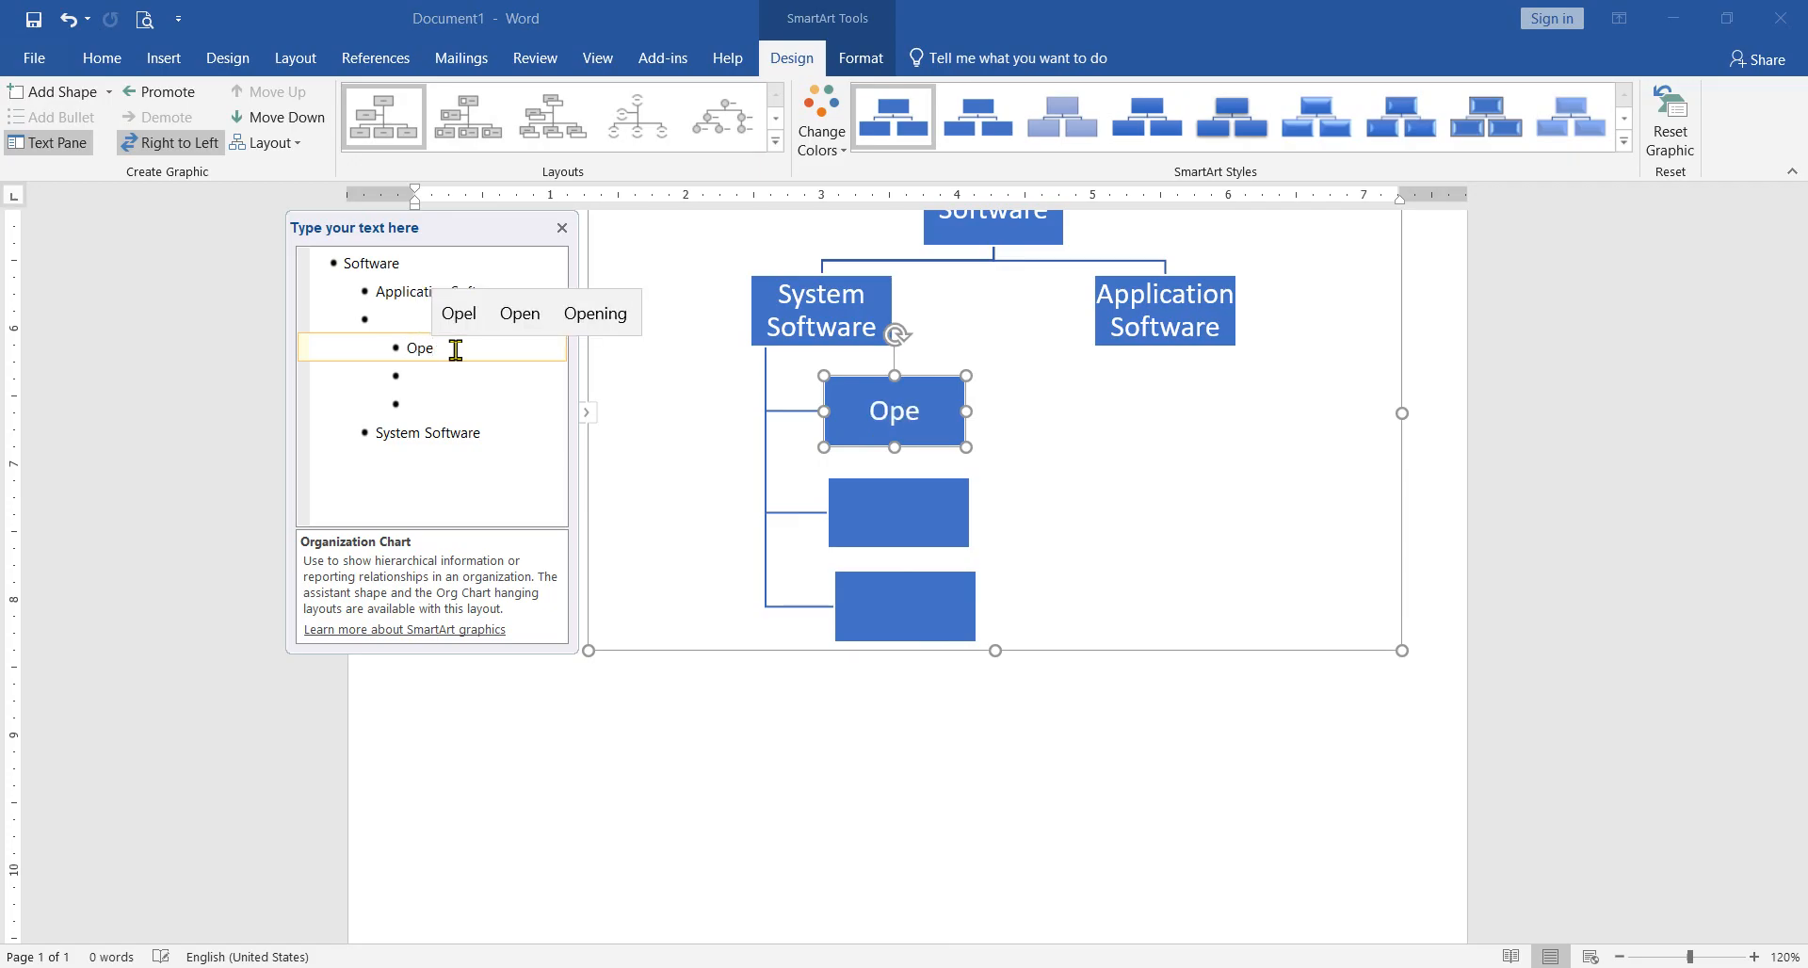
{"action": "type", "text": "ra"}
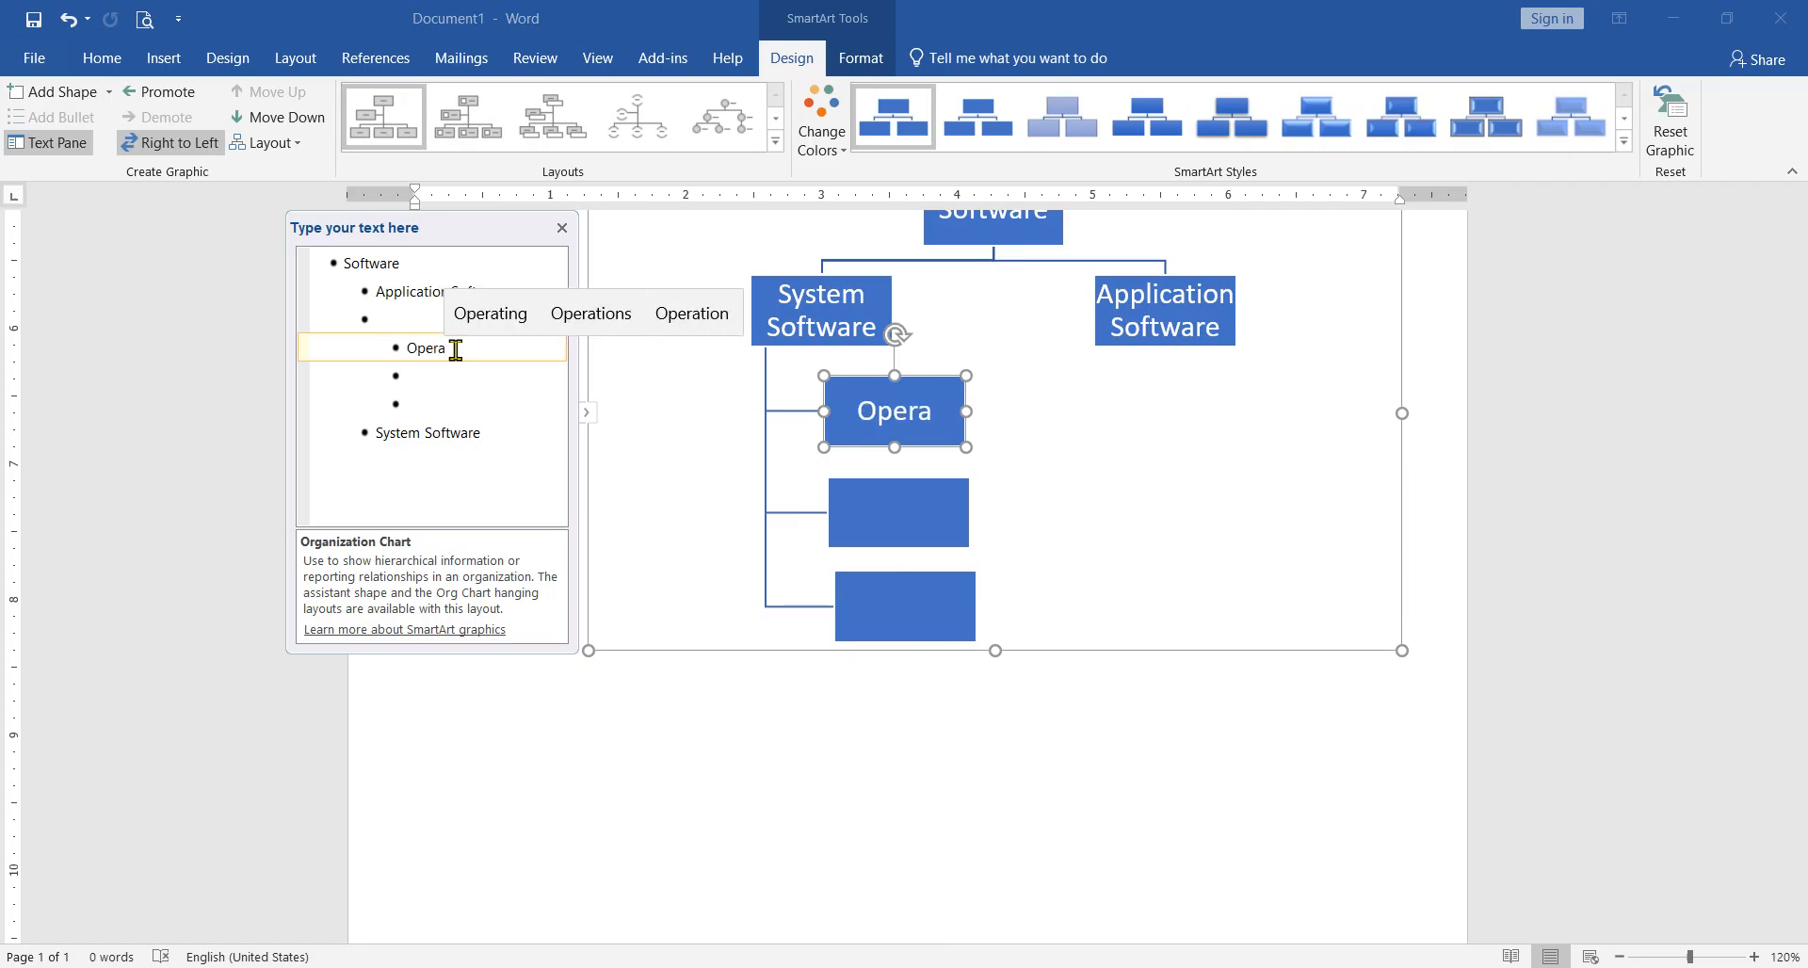
{"action": "key", "text": "Up"}
{"action": "key", "text": "Return"}
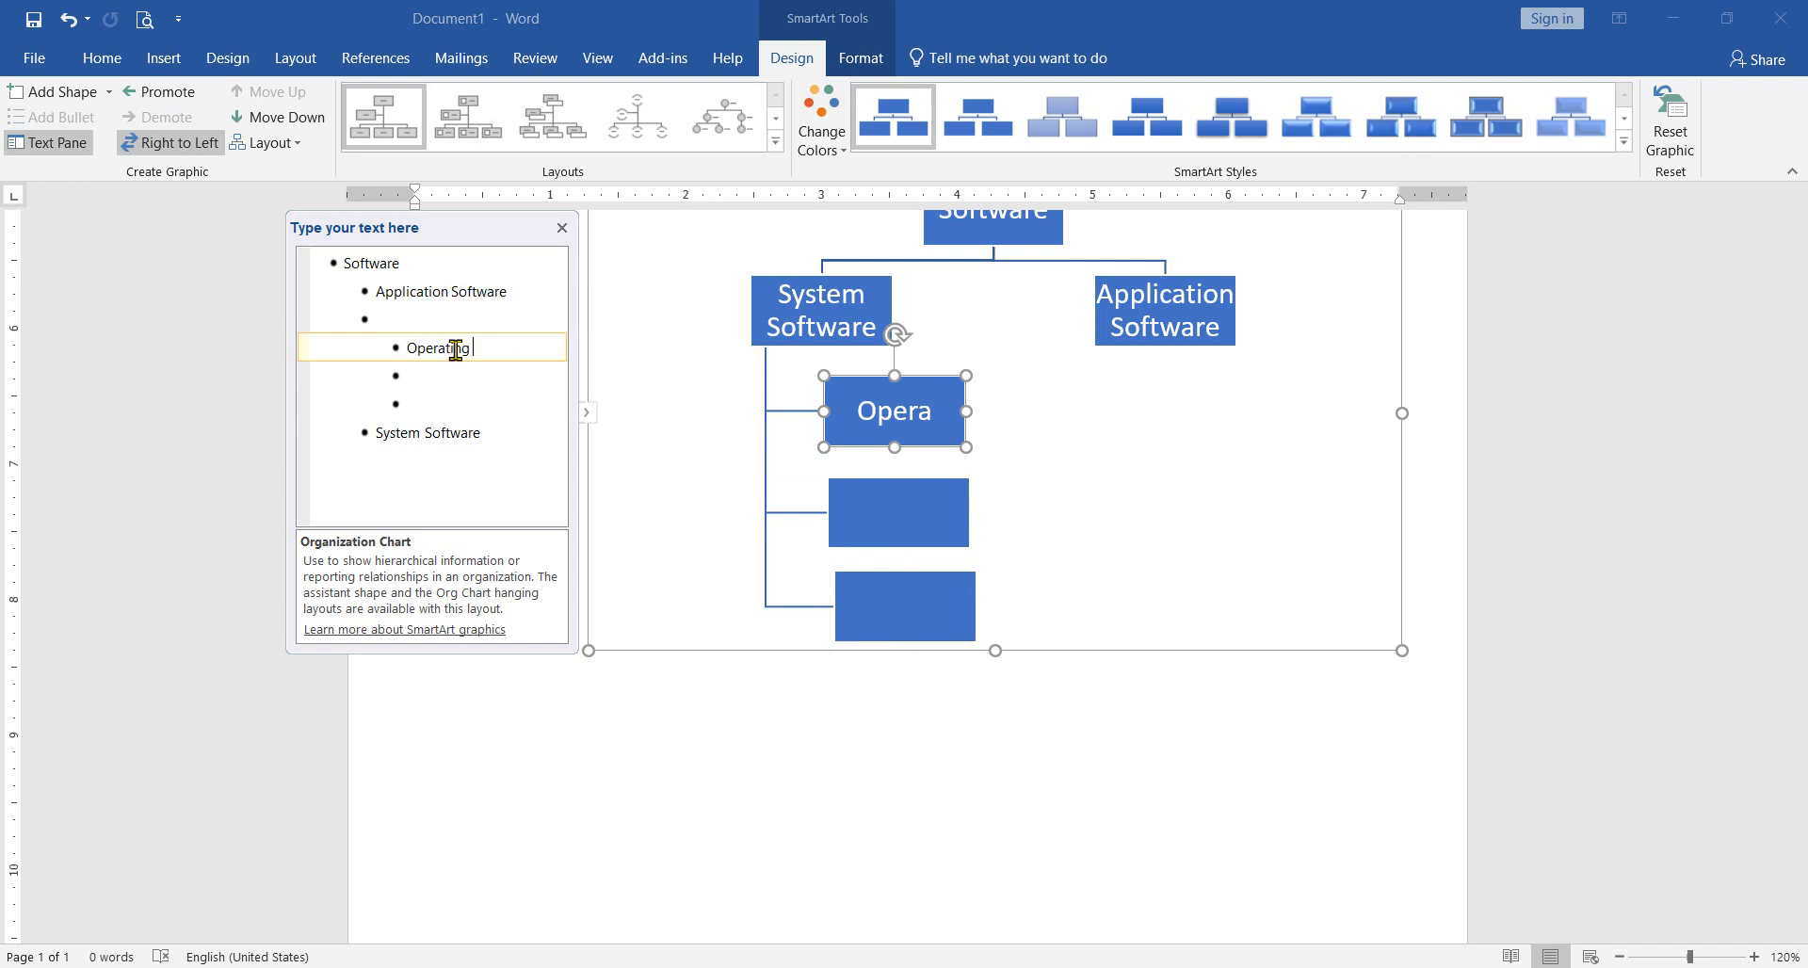
{"action": "key", "text": "Up"}
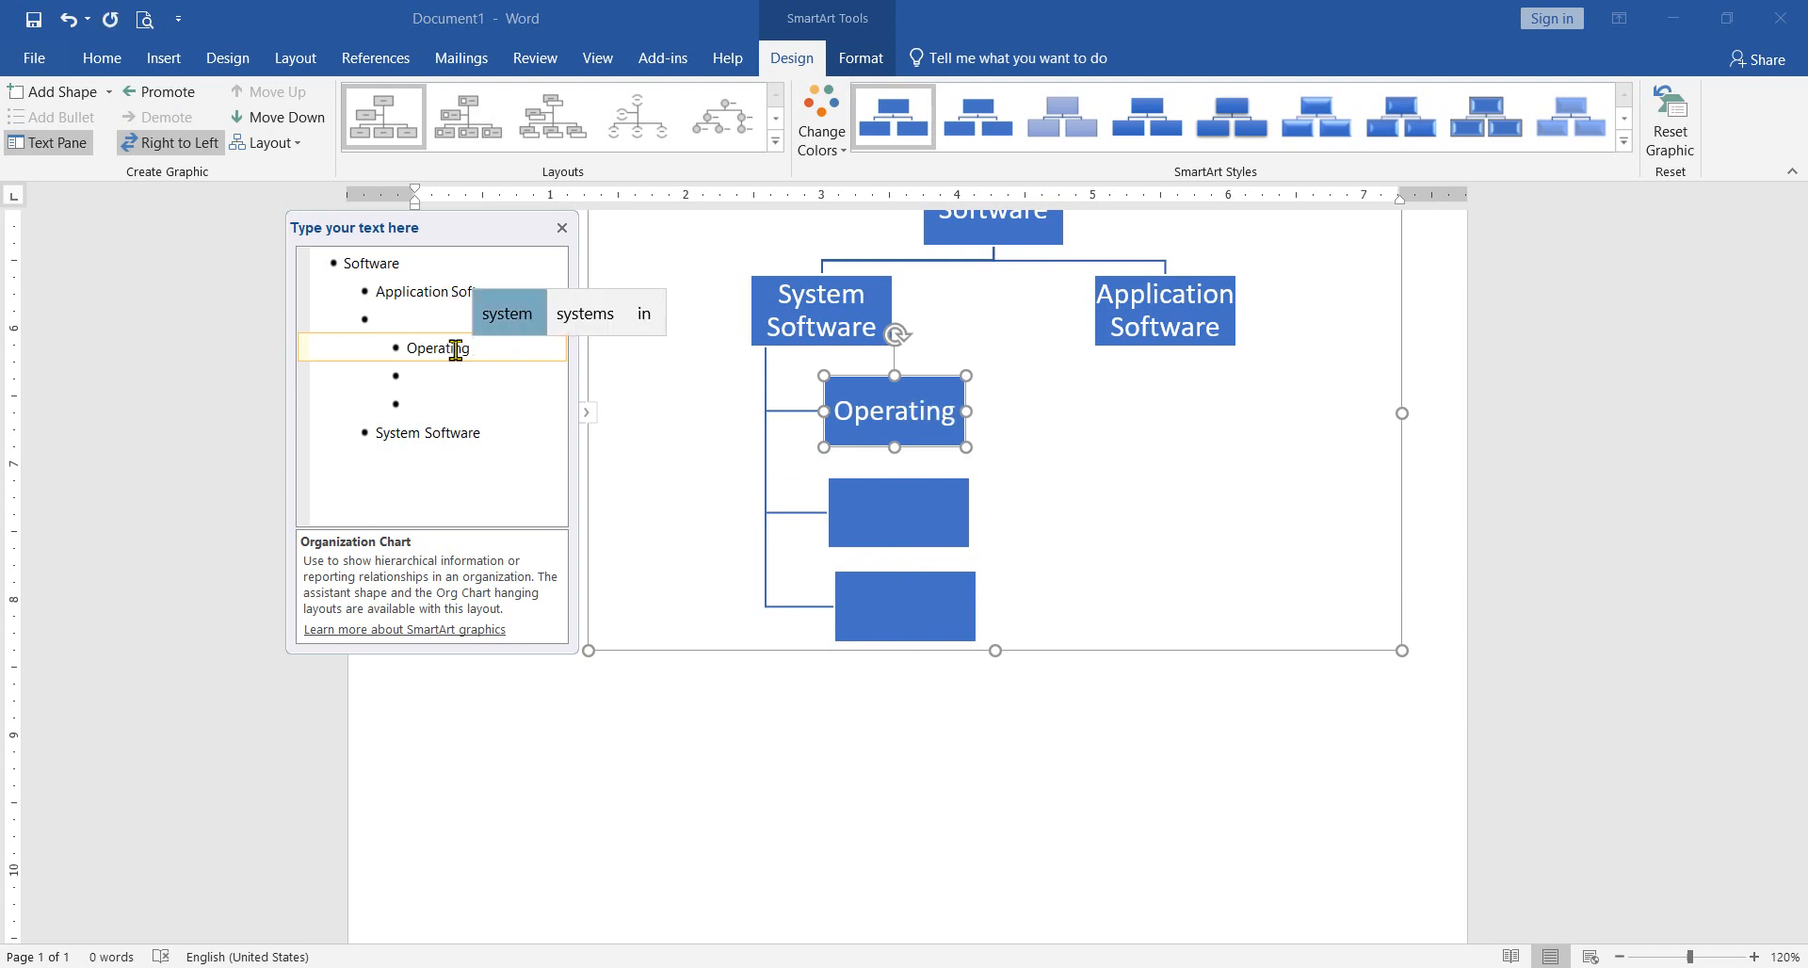
{"action": "key", "text": "Return"}
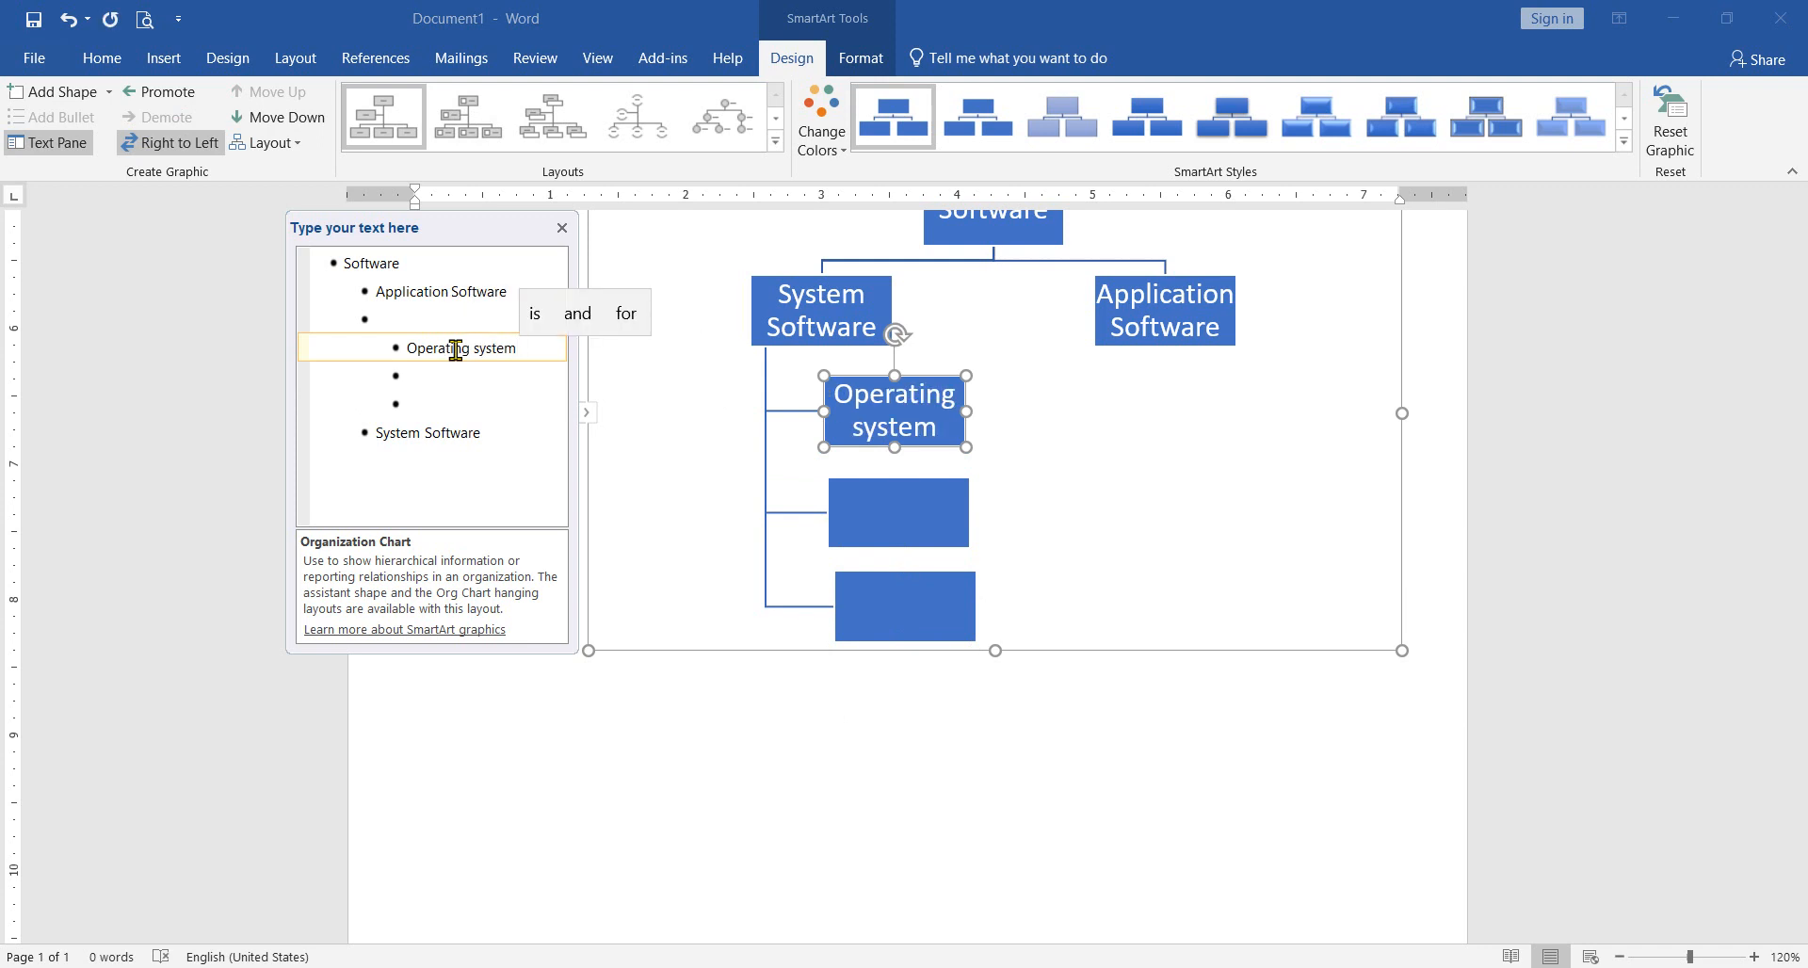
{"action": "key", "text": "BackSpace"}
Step: Label the second child box beneath "System Software" as "Utility Software"
{"action": "left_click", "coordinate": [468, 387]}
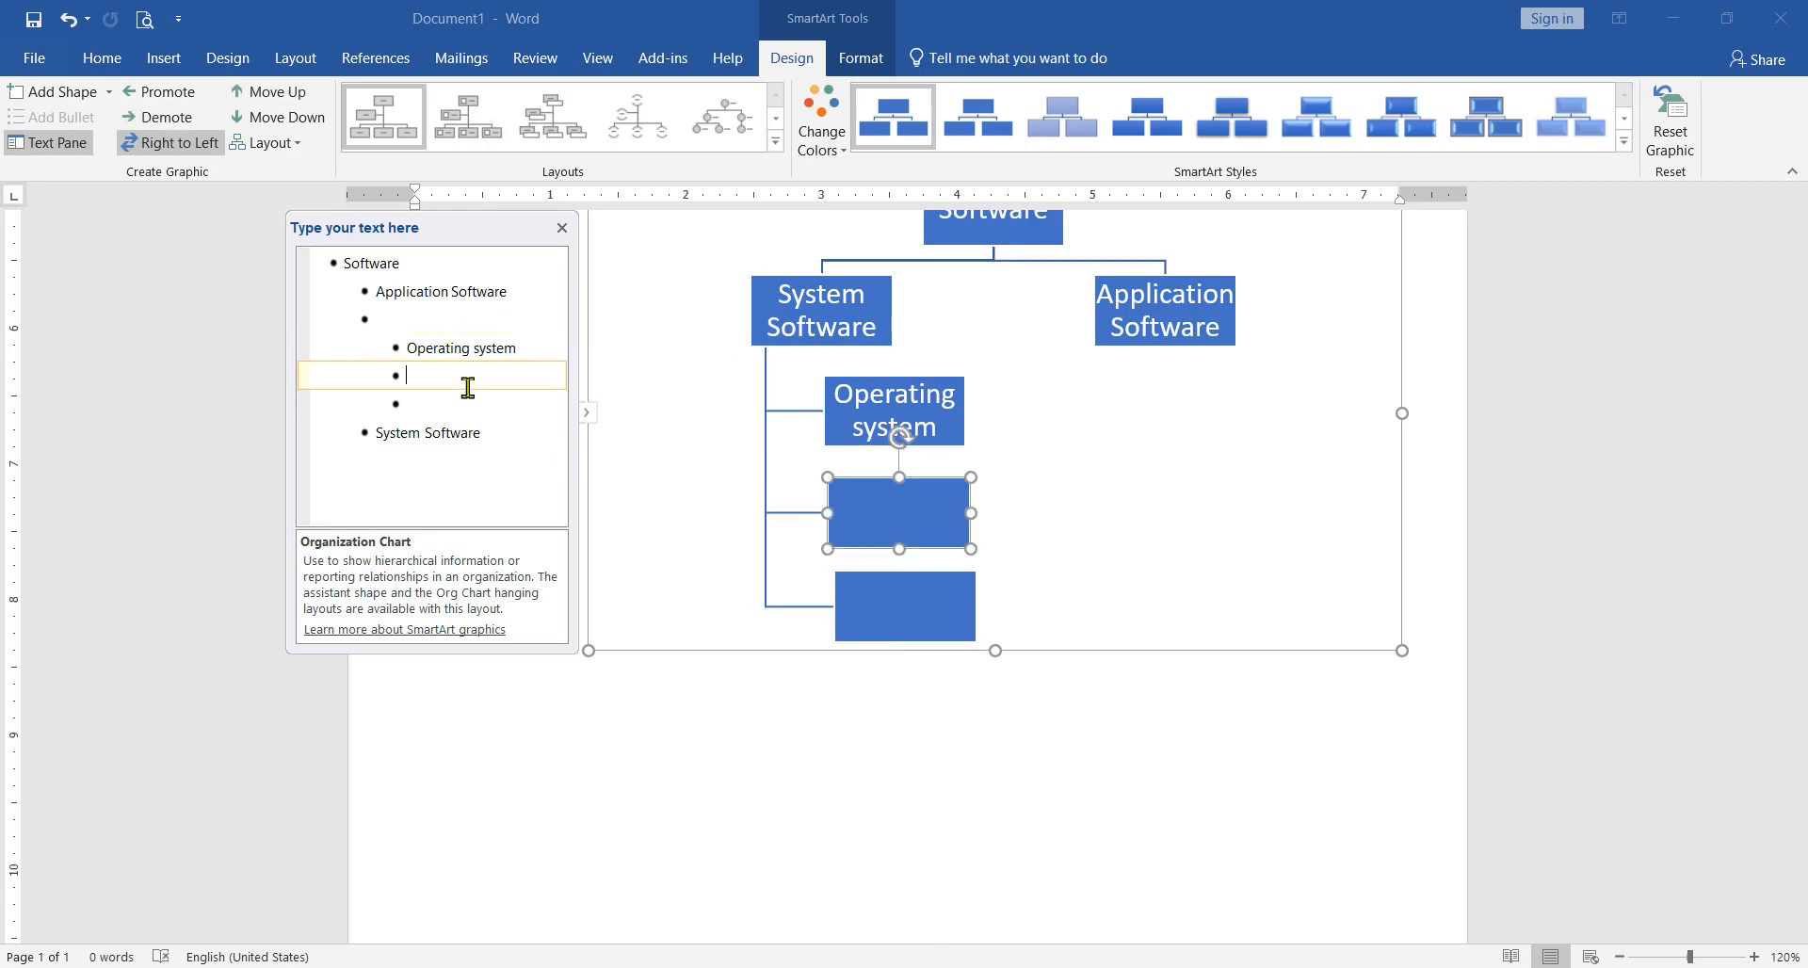
{"action": "type", "text": "Uli"}
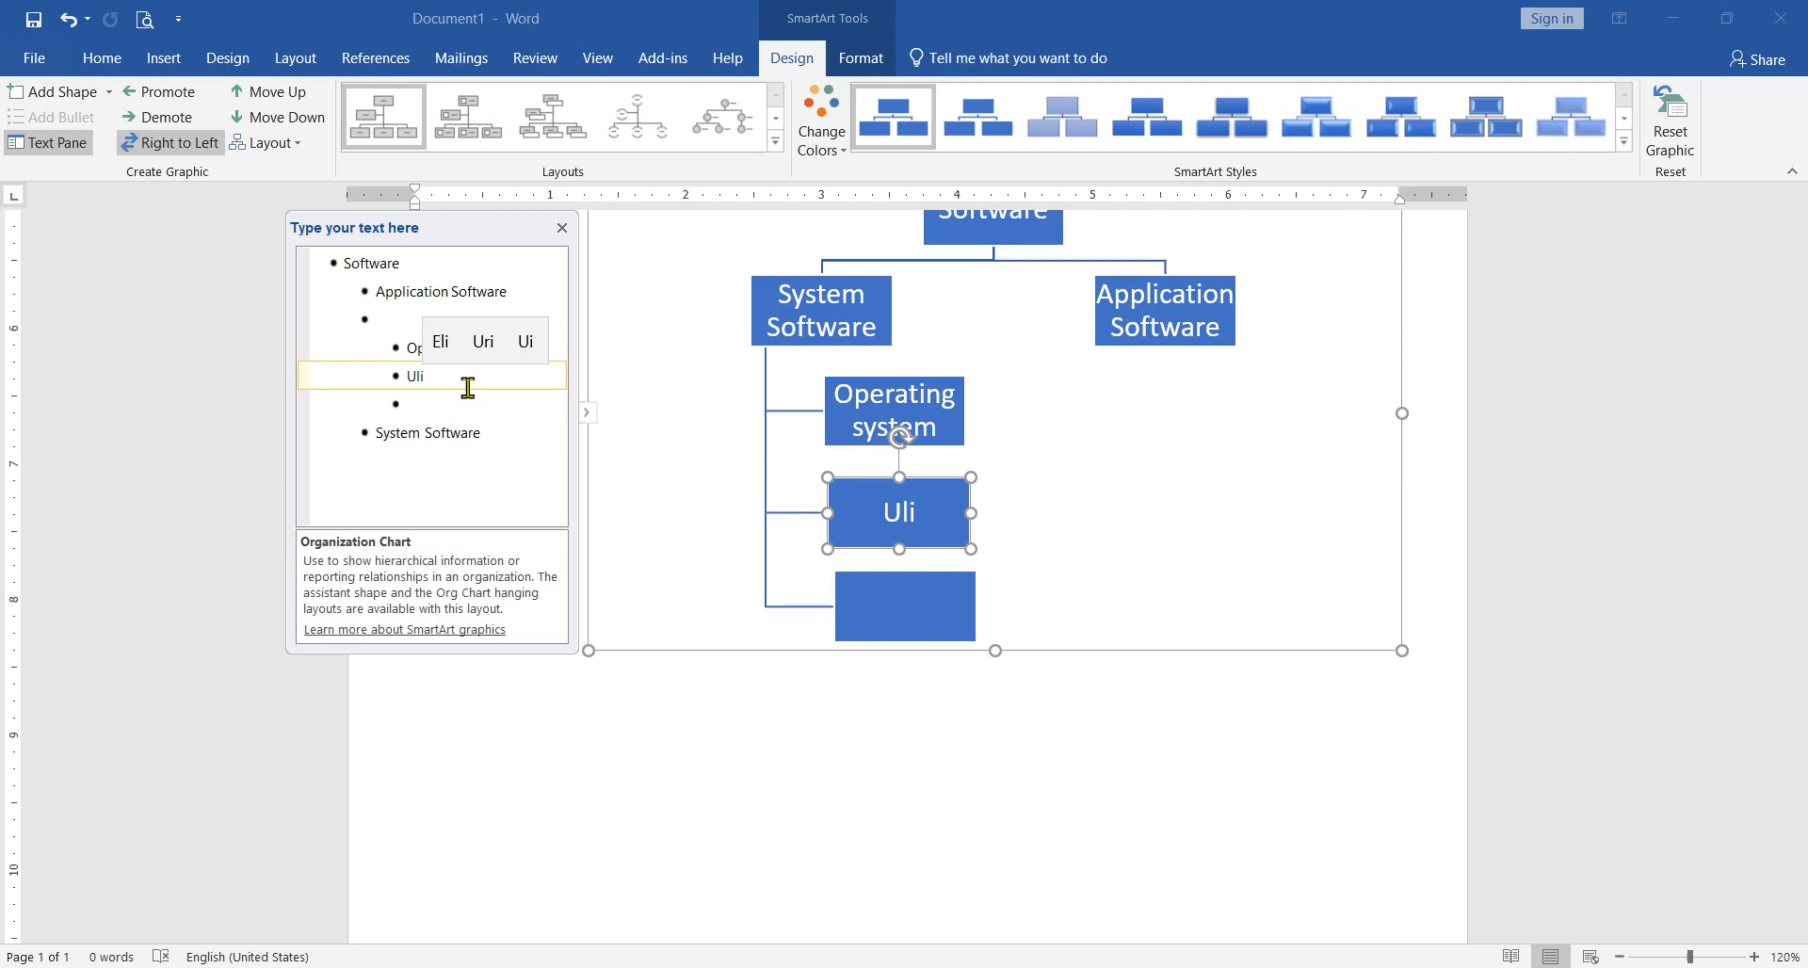
{"action": "key", "text": "BackSpace"}
{"action": "key", "text": "BackSpace"}
{"action": "type", "text": "ilit"}
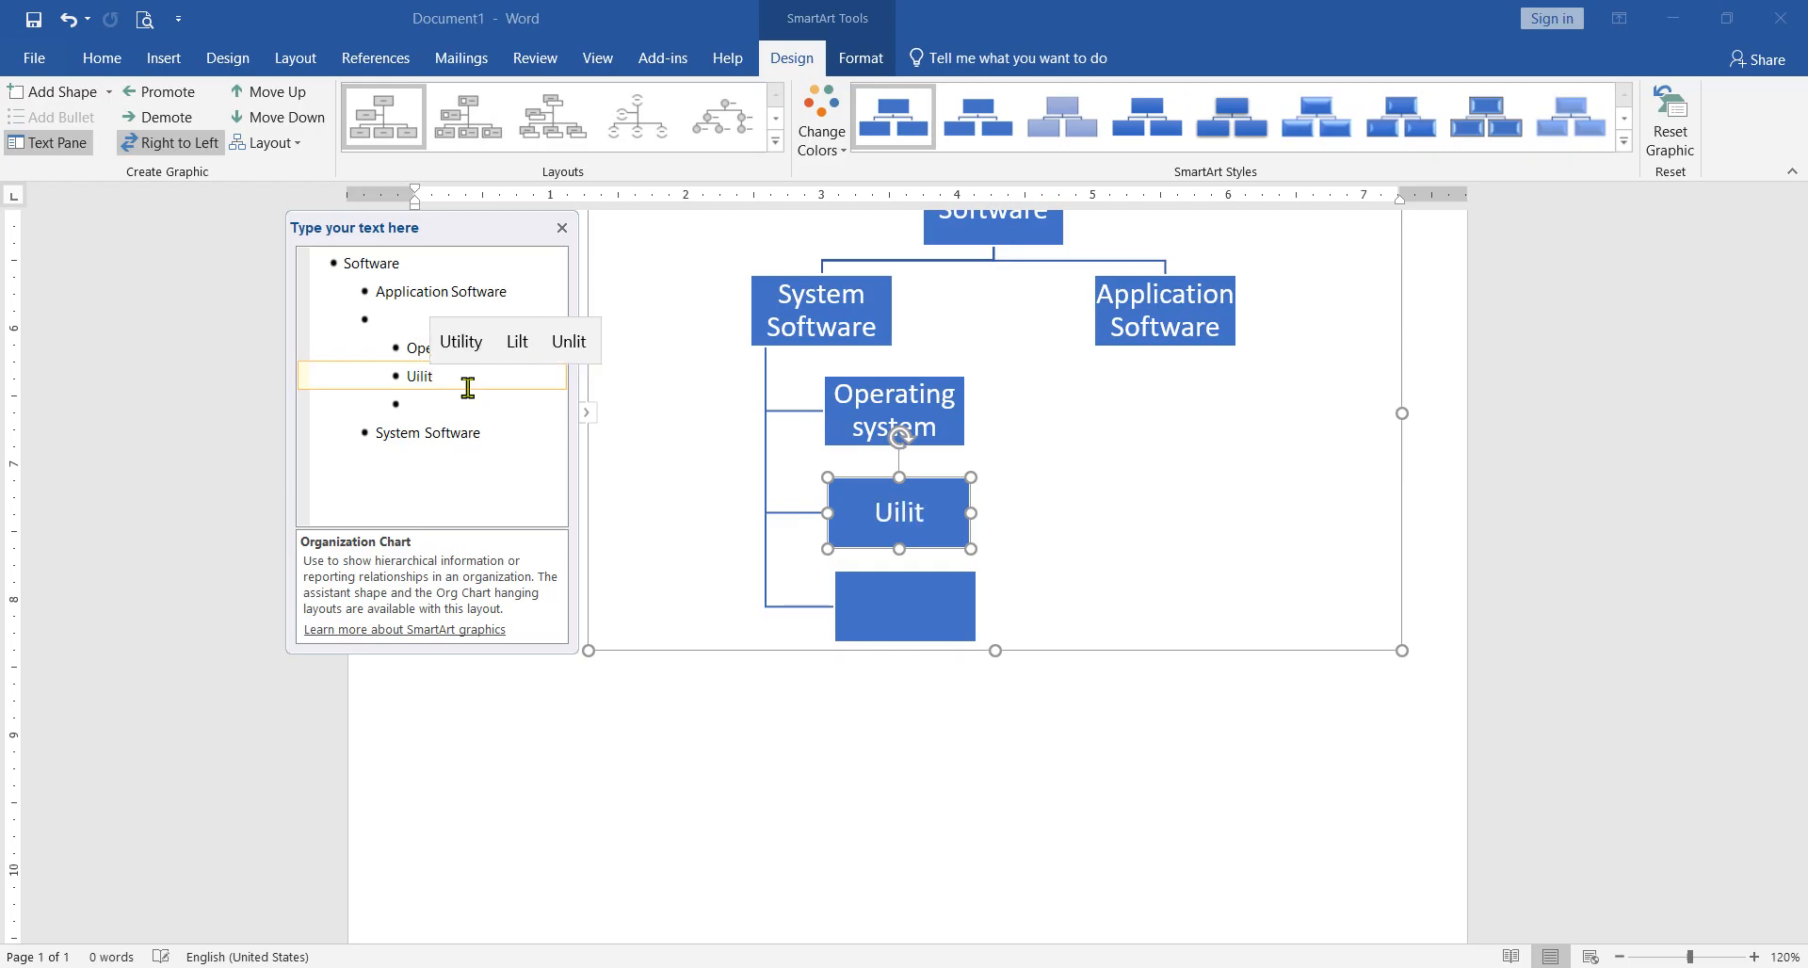
{"action": "key", "text": "Up"}
{"action": "key", "text": "Return"}
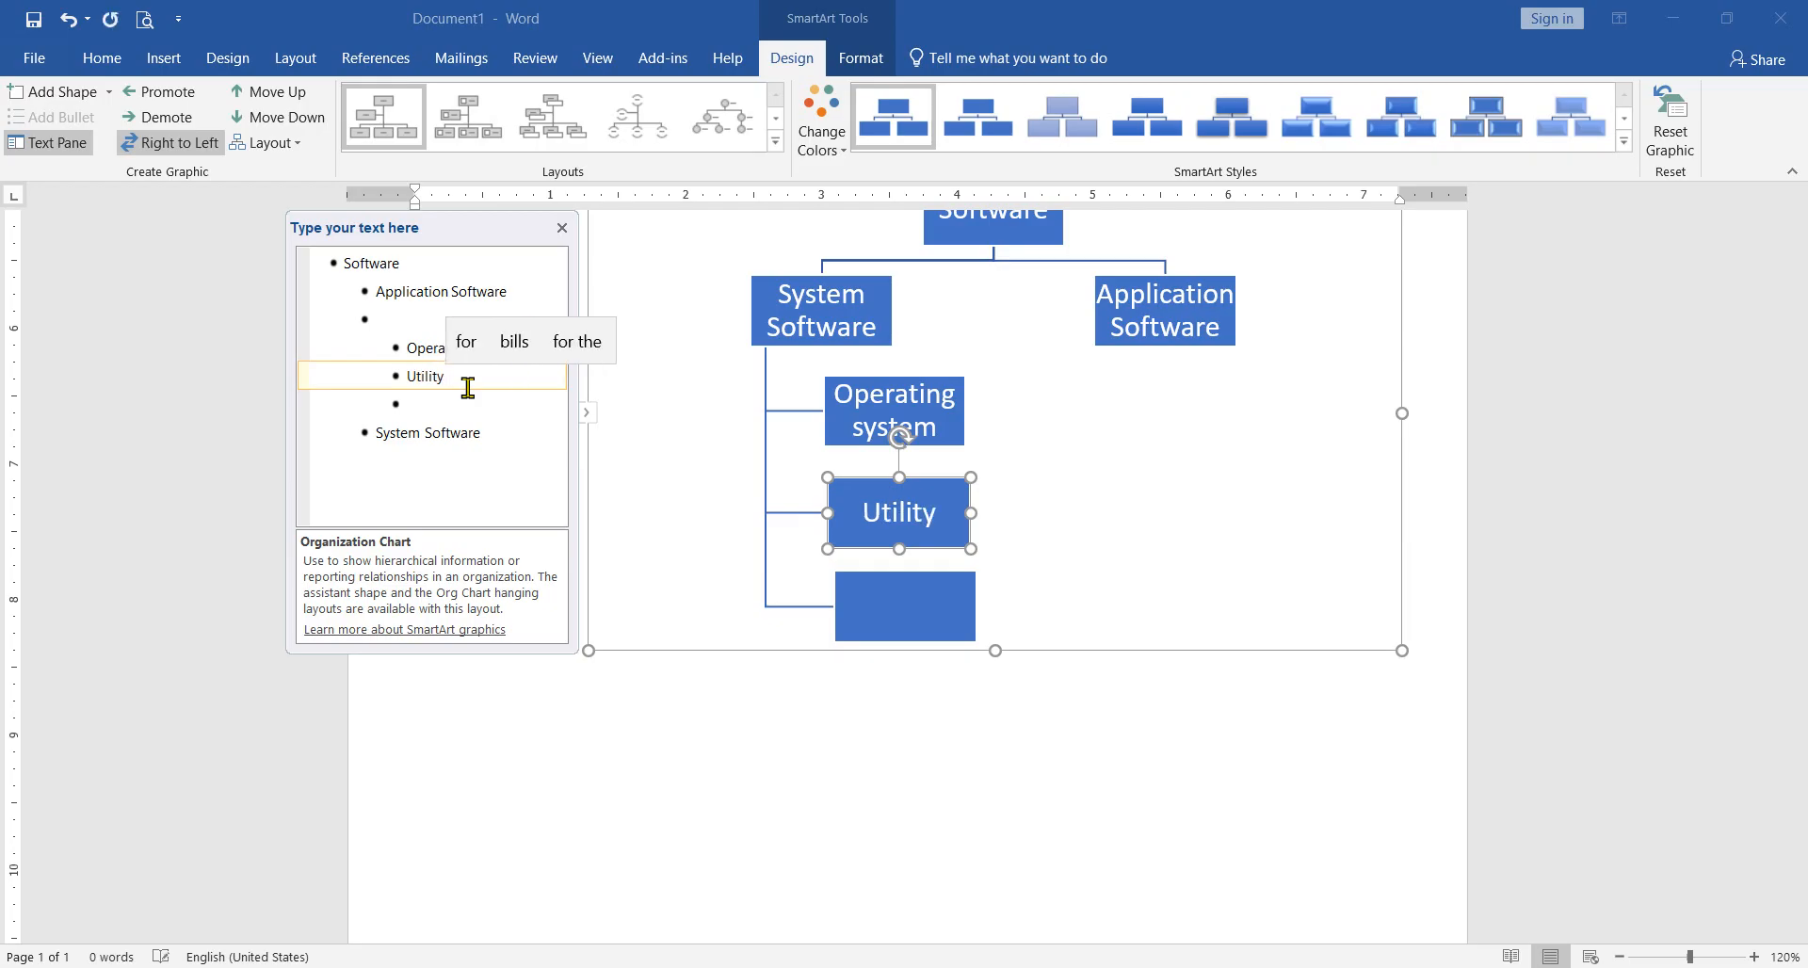
{"action": "type", "text": "Sowf"}
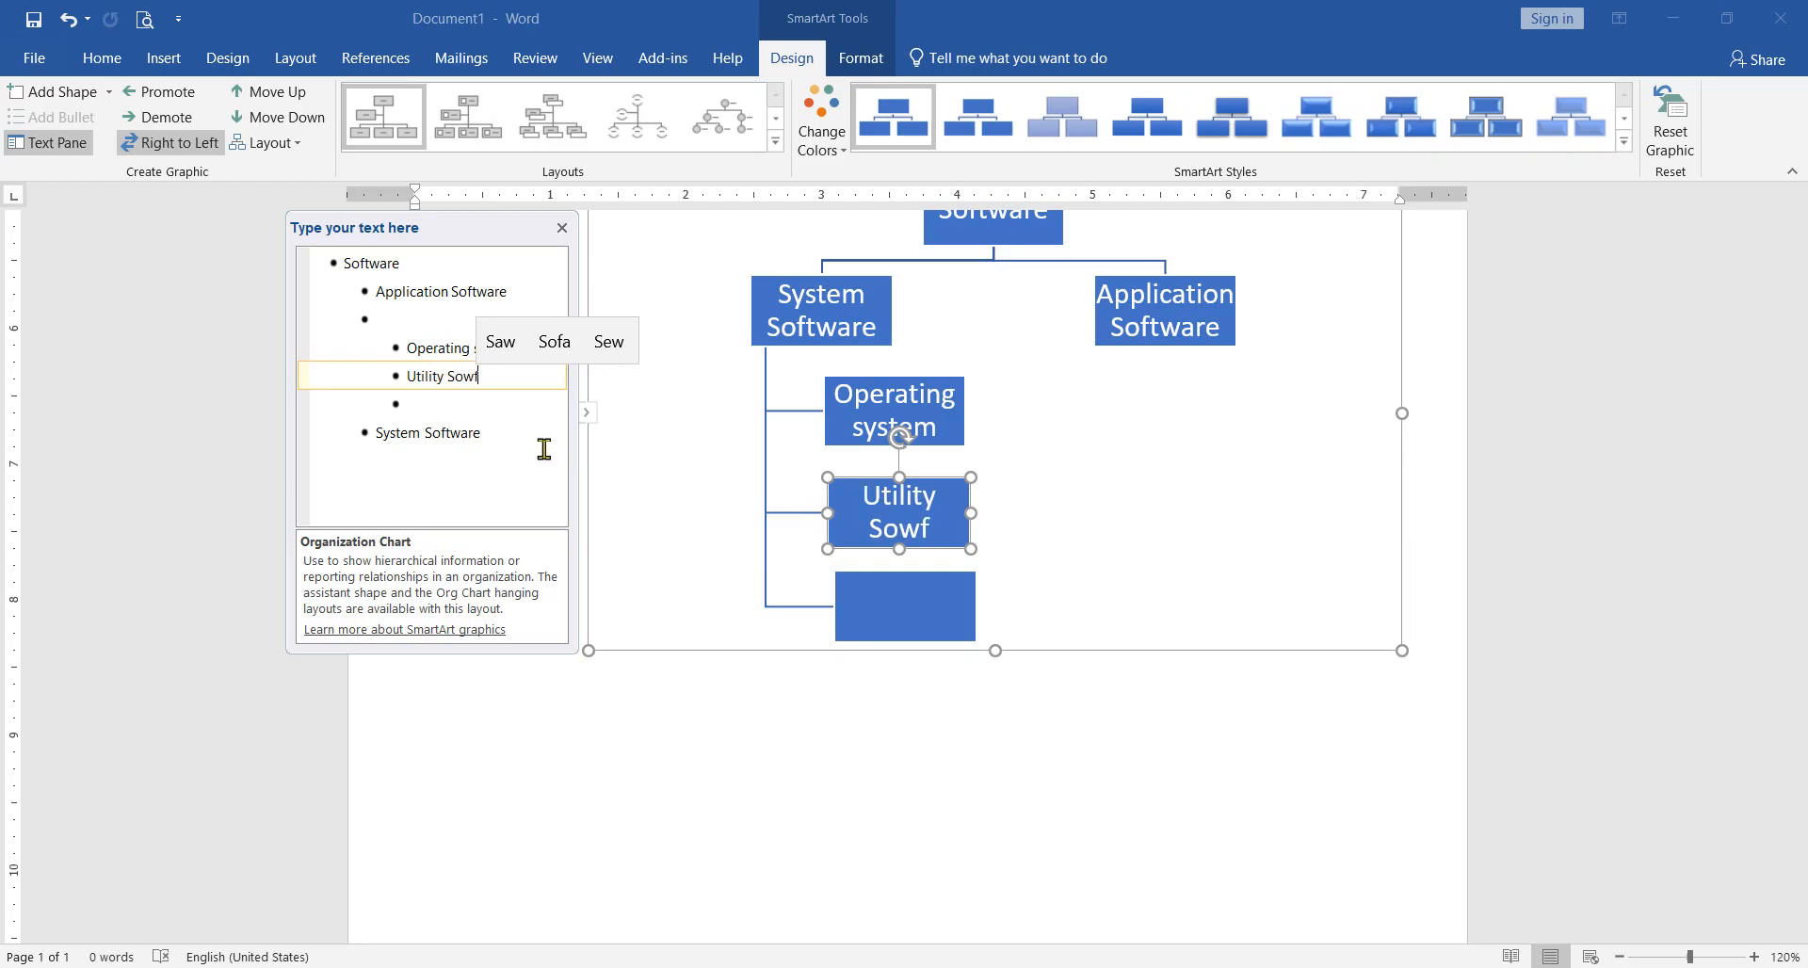
{"action": "type", "text": "t"}
{"action": "key", "text": "BackSpace"}
{"action": "key", "text": "BackSpace"}
{"action": "key", "text": "BackSpace"}
{"action": "key", "text": "BackSpace"}
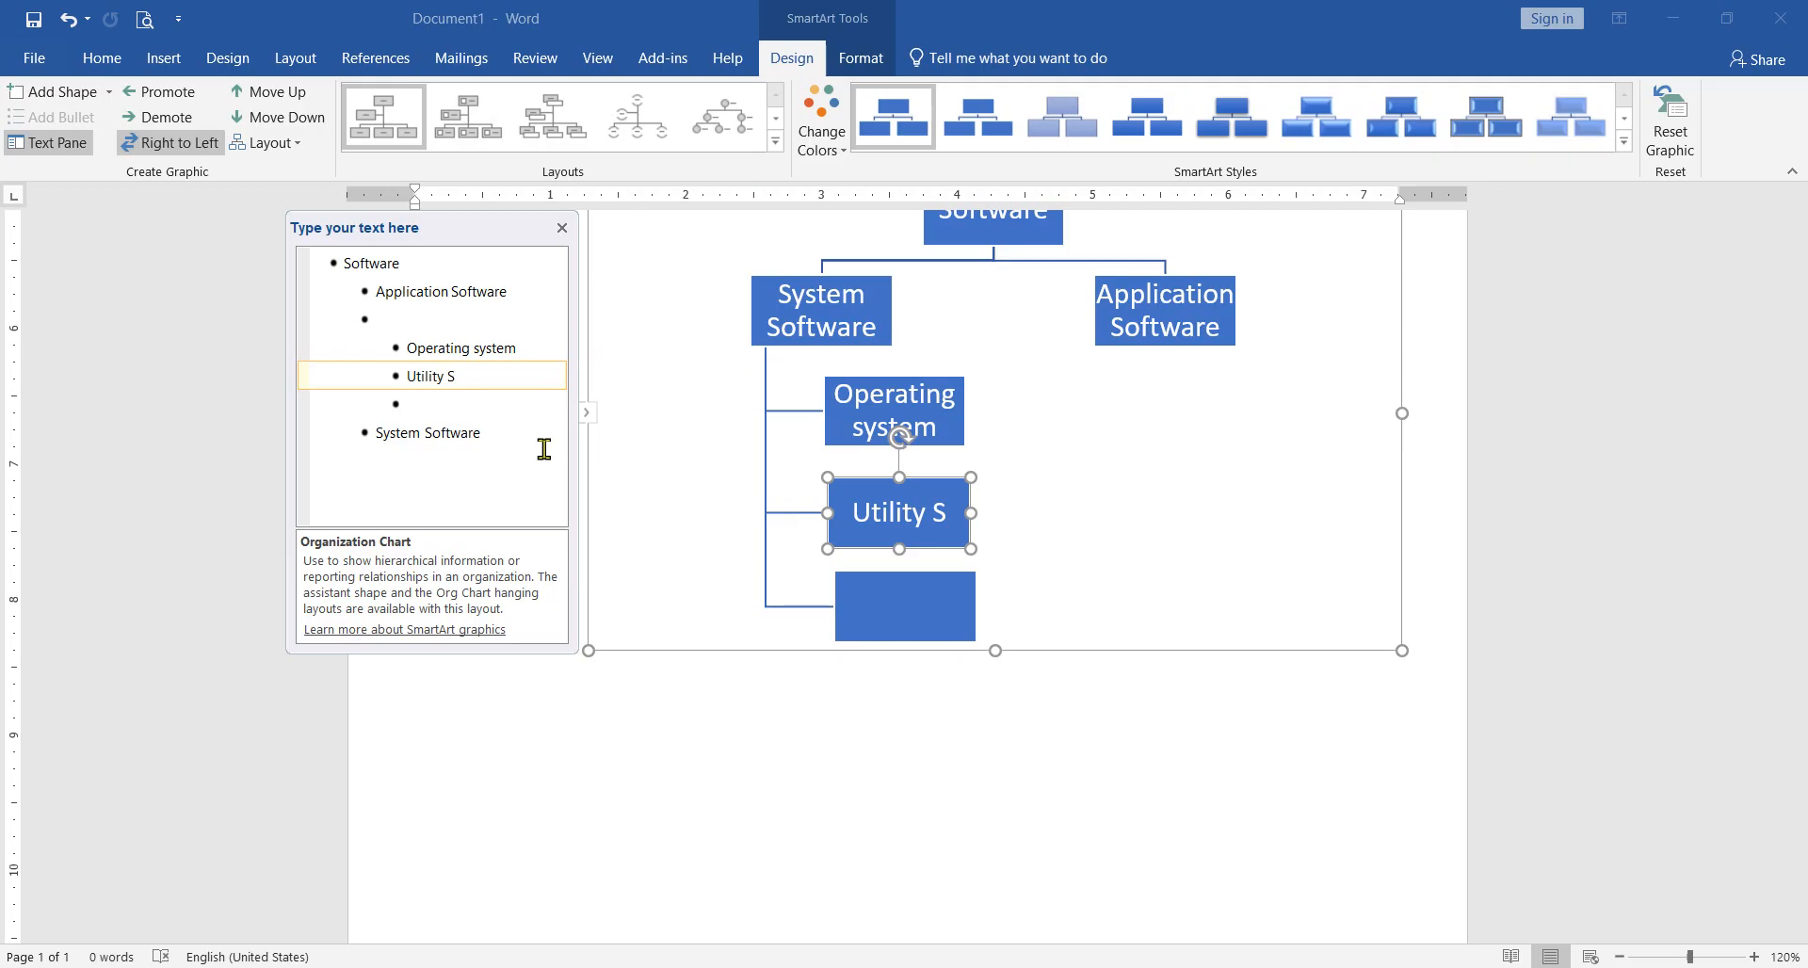
{"action": "type", "text": "owft"}
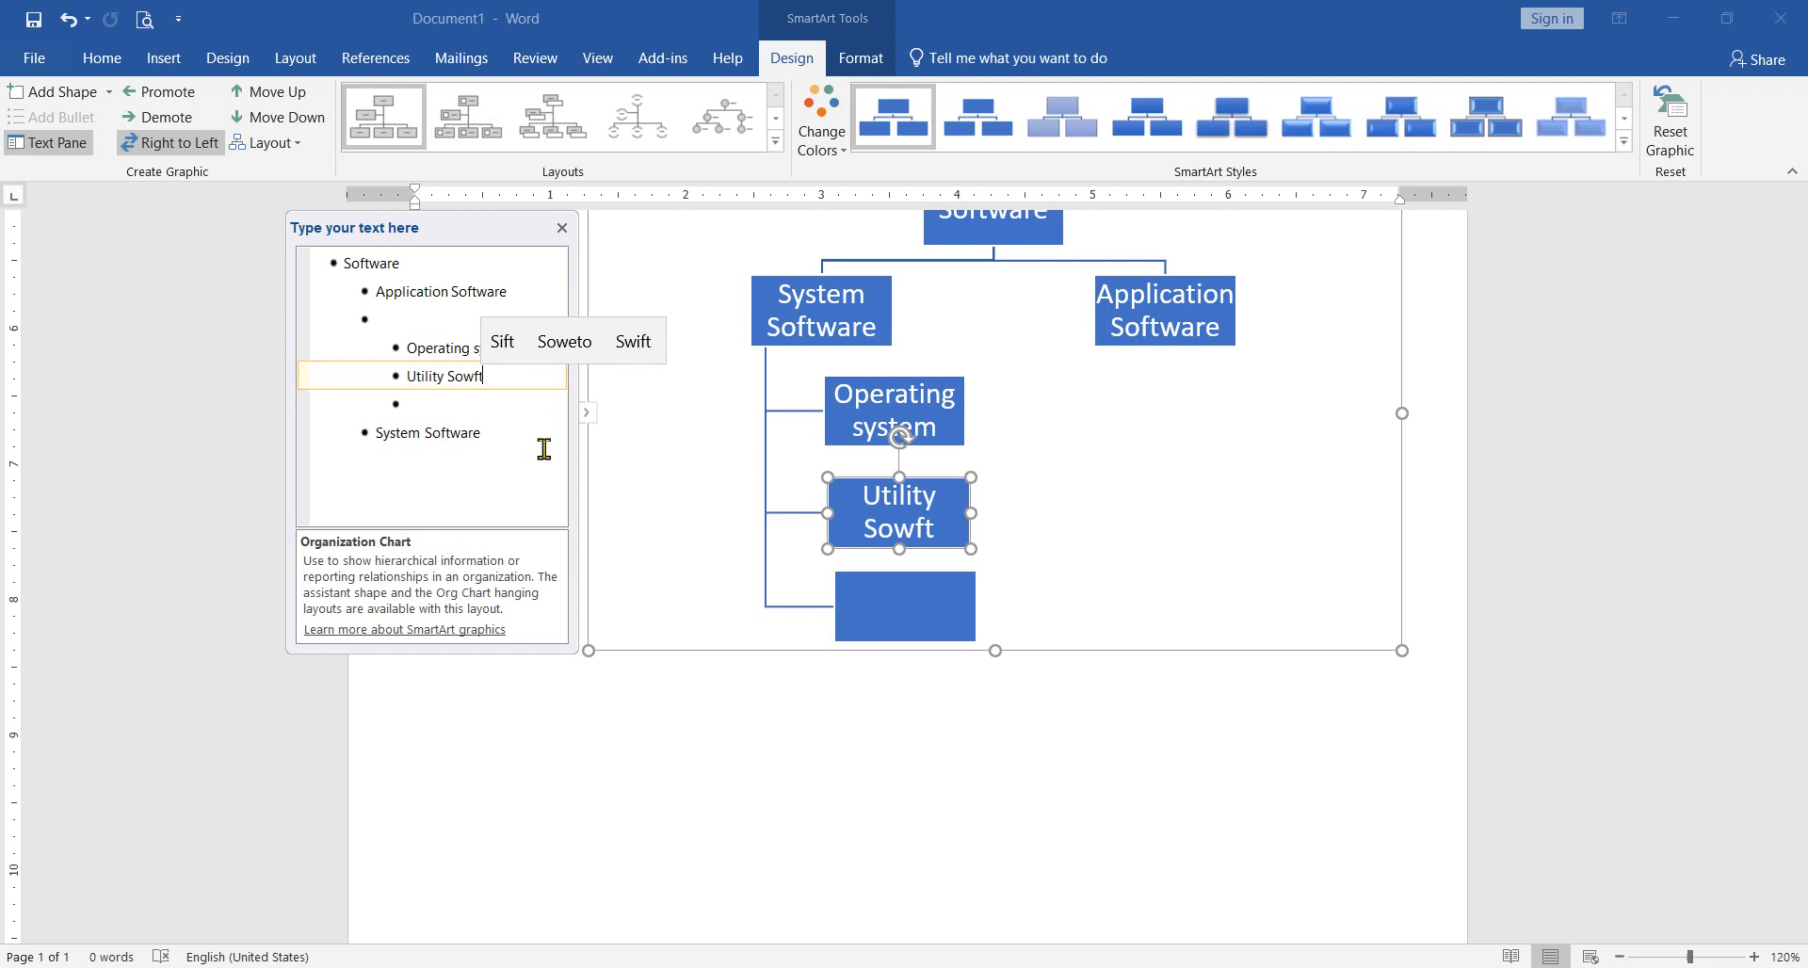
{"action": "key", "text": "BackSpace"}
{"action": "key", "text": "BackSpace"}
{"action": "key", "text": "BackSpace"}
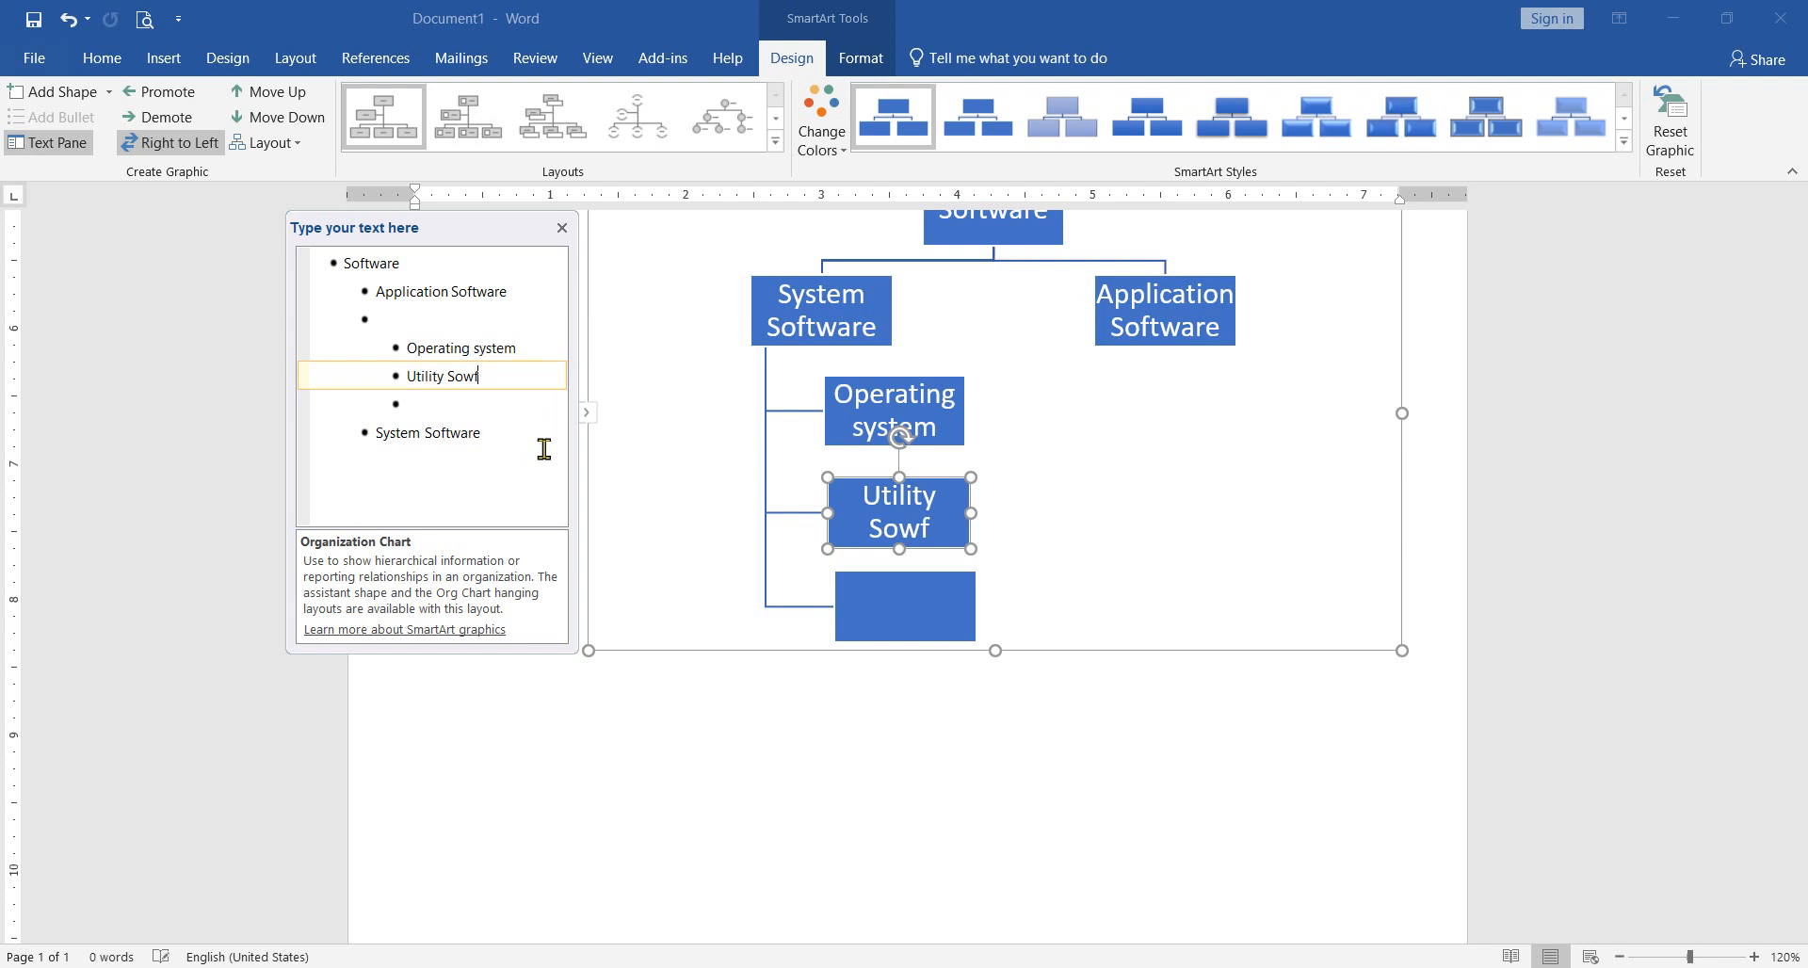
{"action": "type", "text": "ftw"}
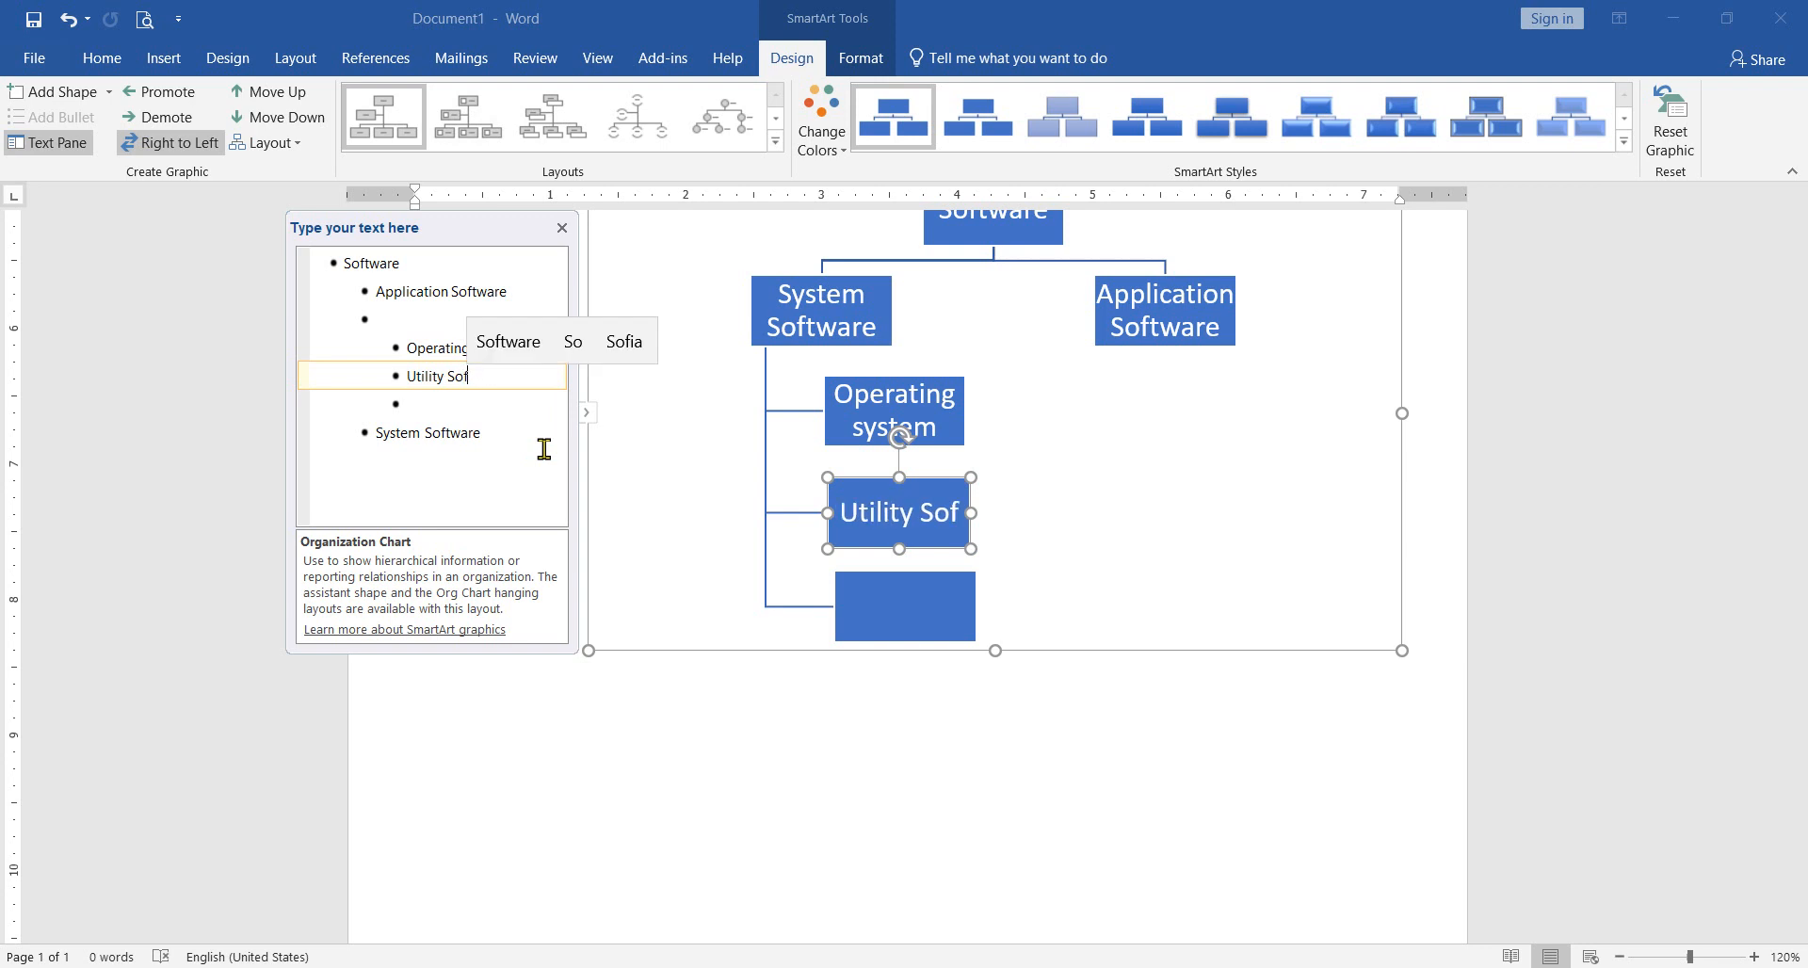
{"action": "key", "text": "Return"}
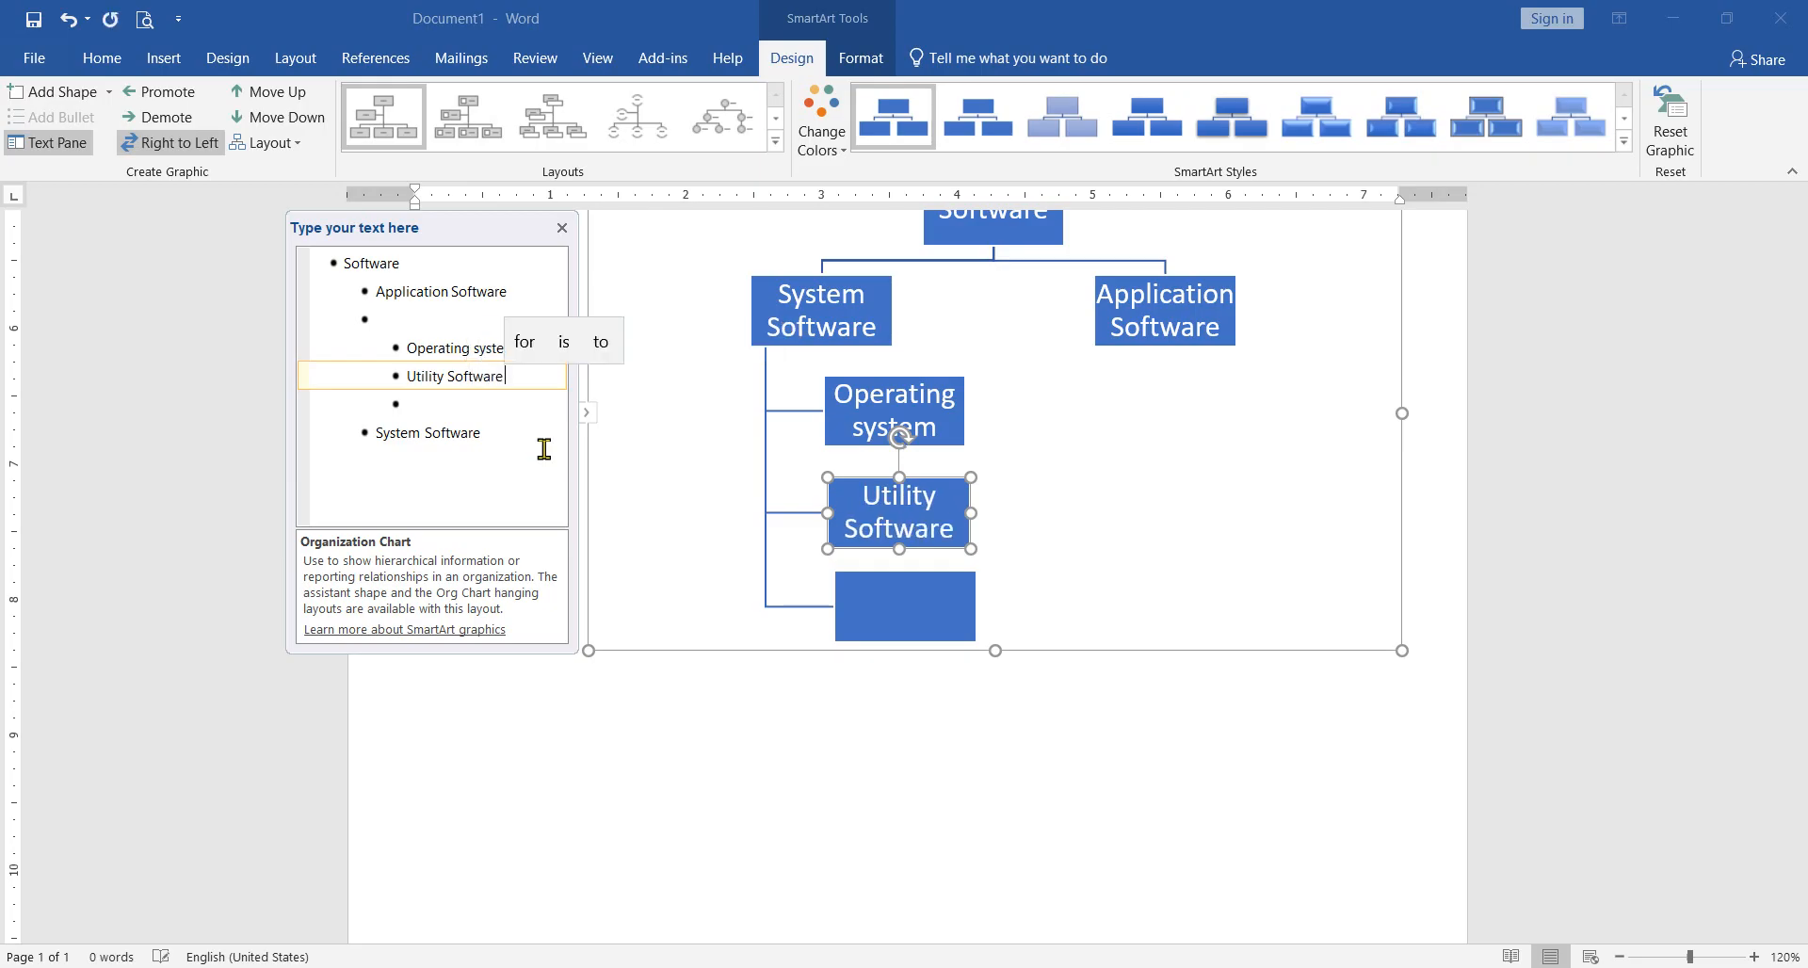
{"action": "key", "text": "BackSpace"}
Step: Check the reference diagram in the PDF, return to Word, and start the third child box's label with "Device"
{"action": "left_click", "coordinate": [438, 405]}
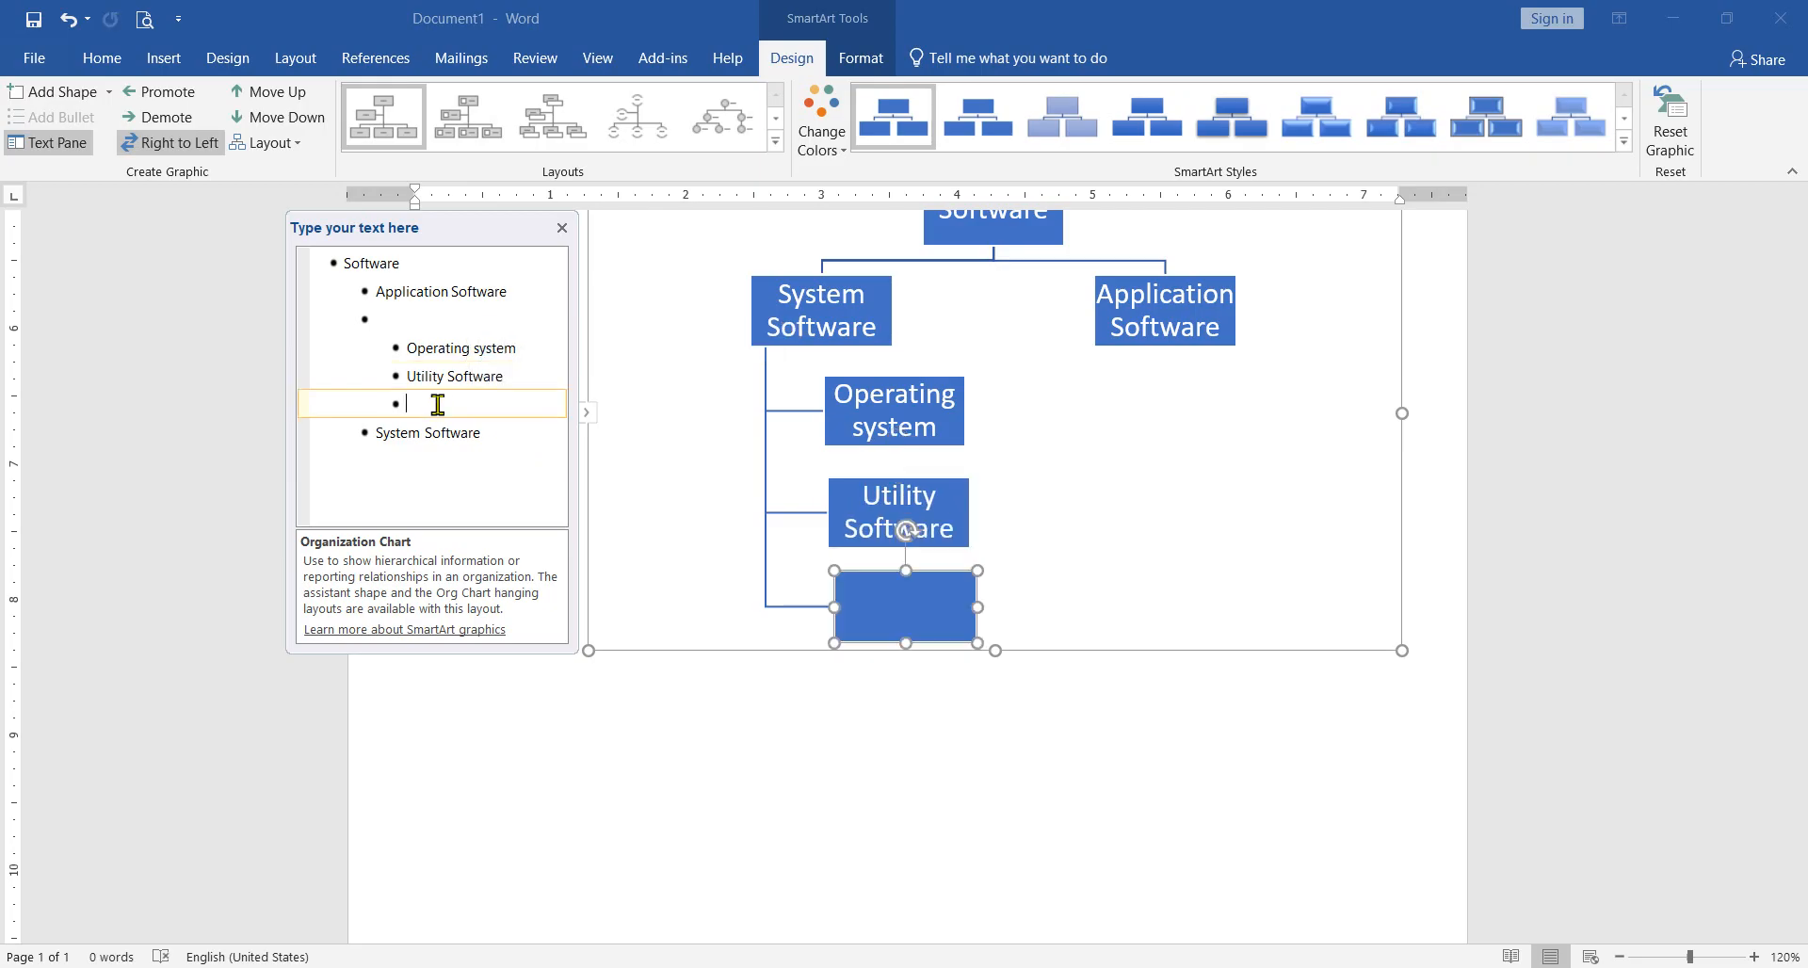
{"action": "key", "text": "alt+Tab"}
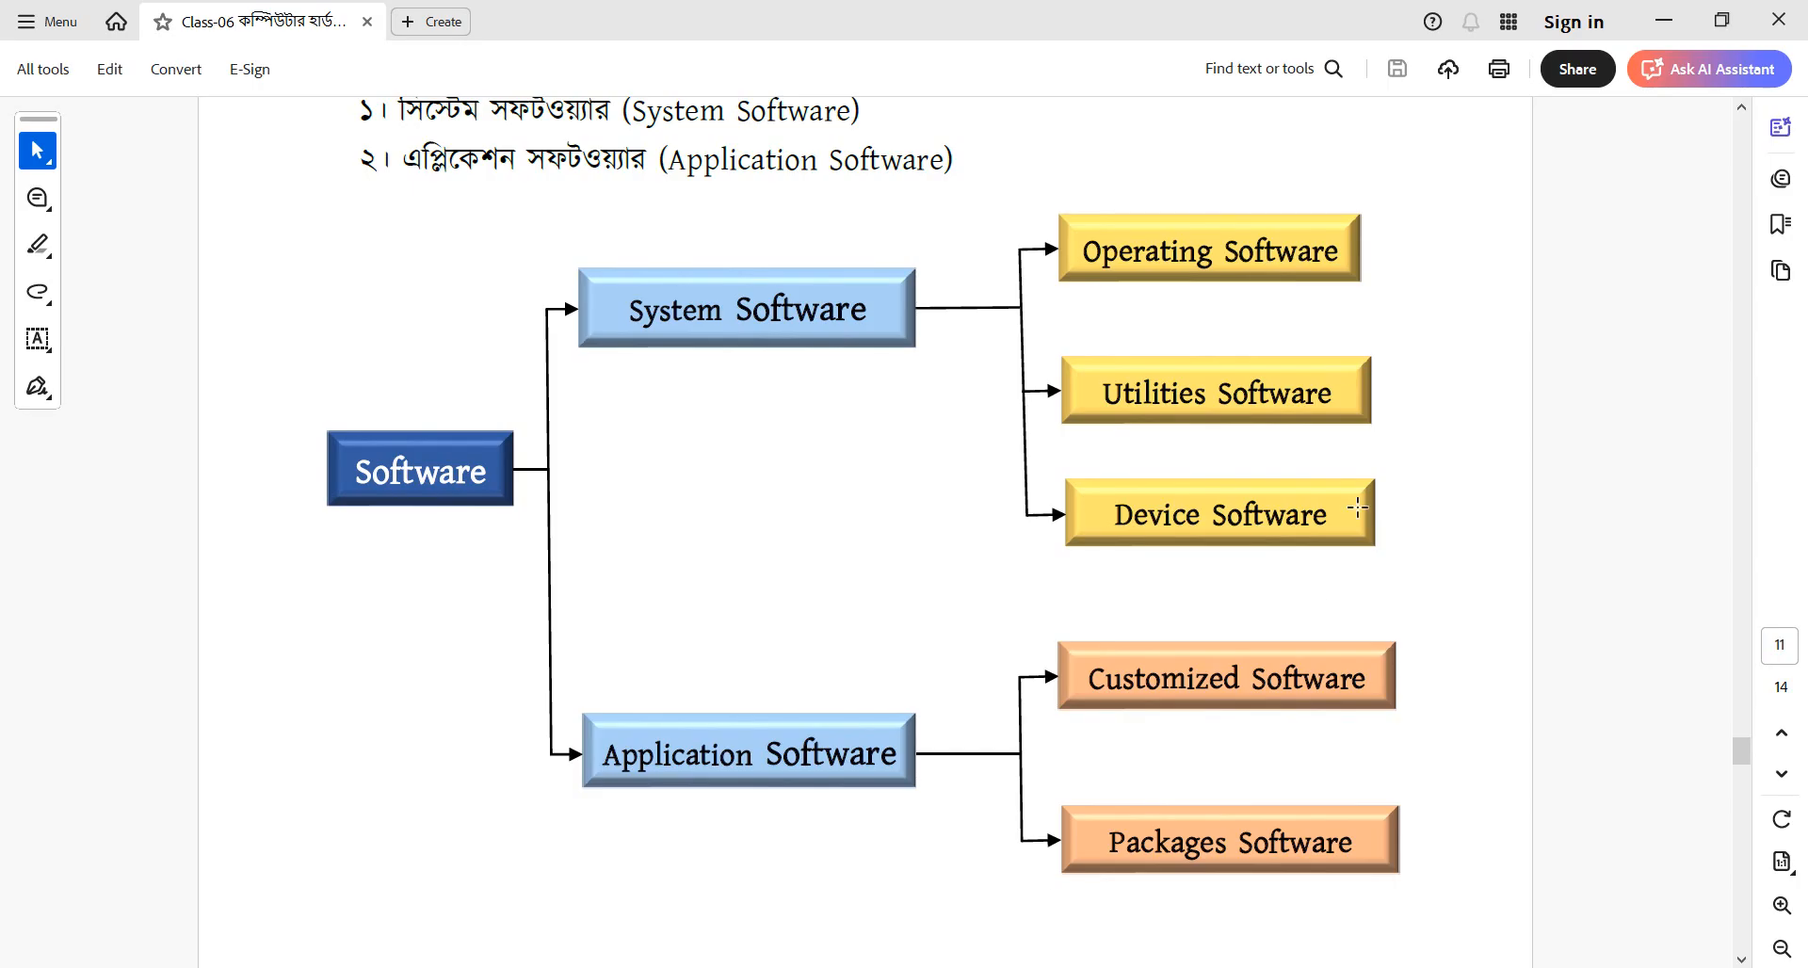
{"action": "key", "text": "alt+Tab"}
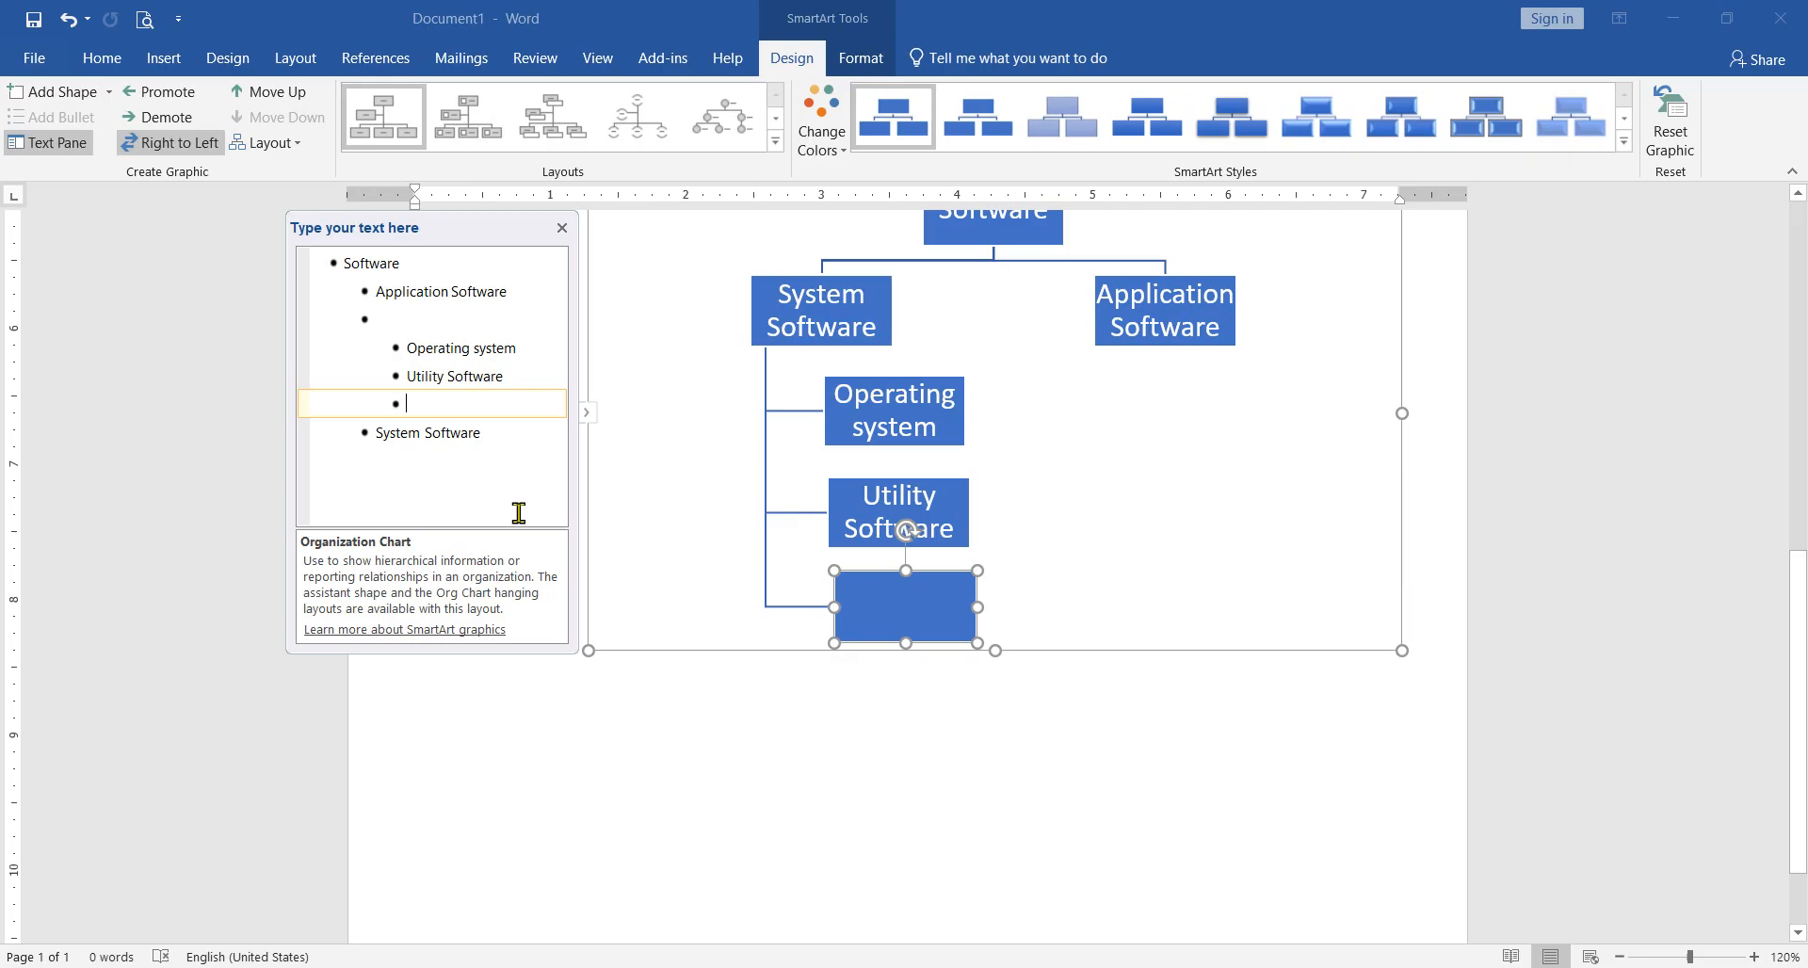
{"action": "type", "text": "Device"}
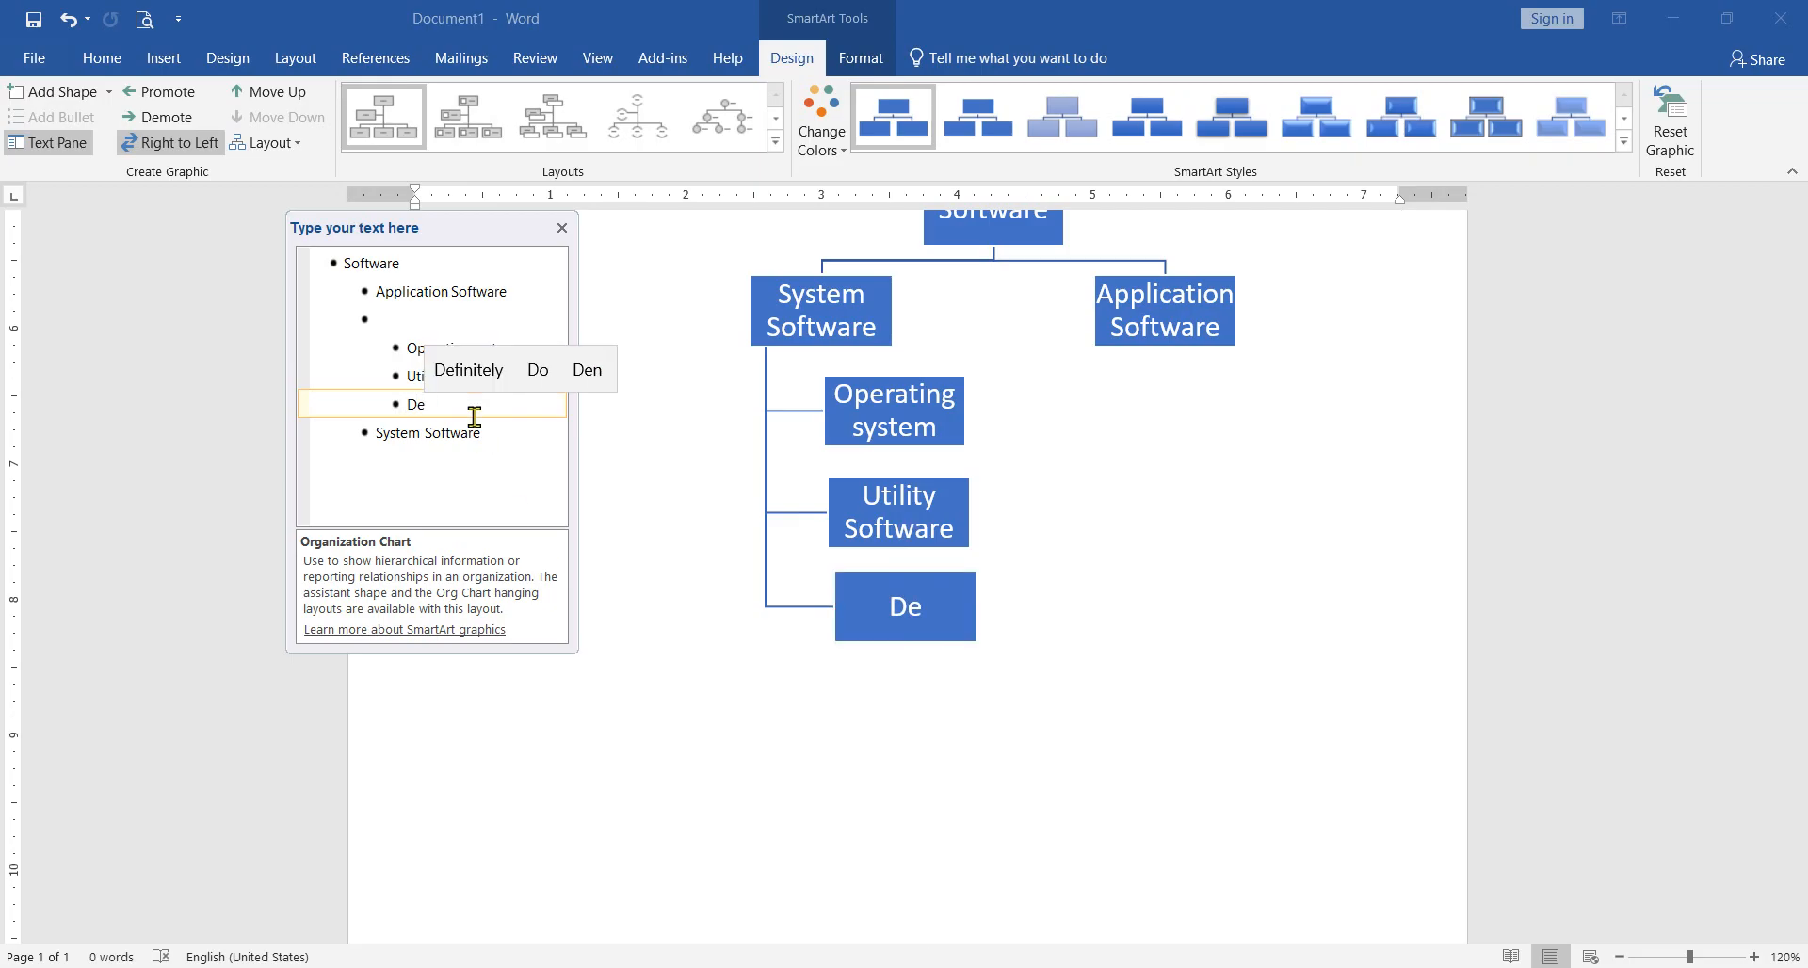
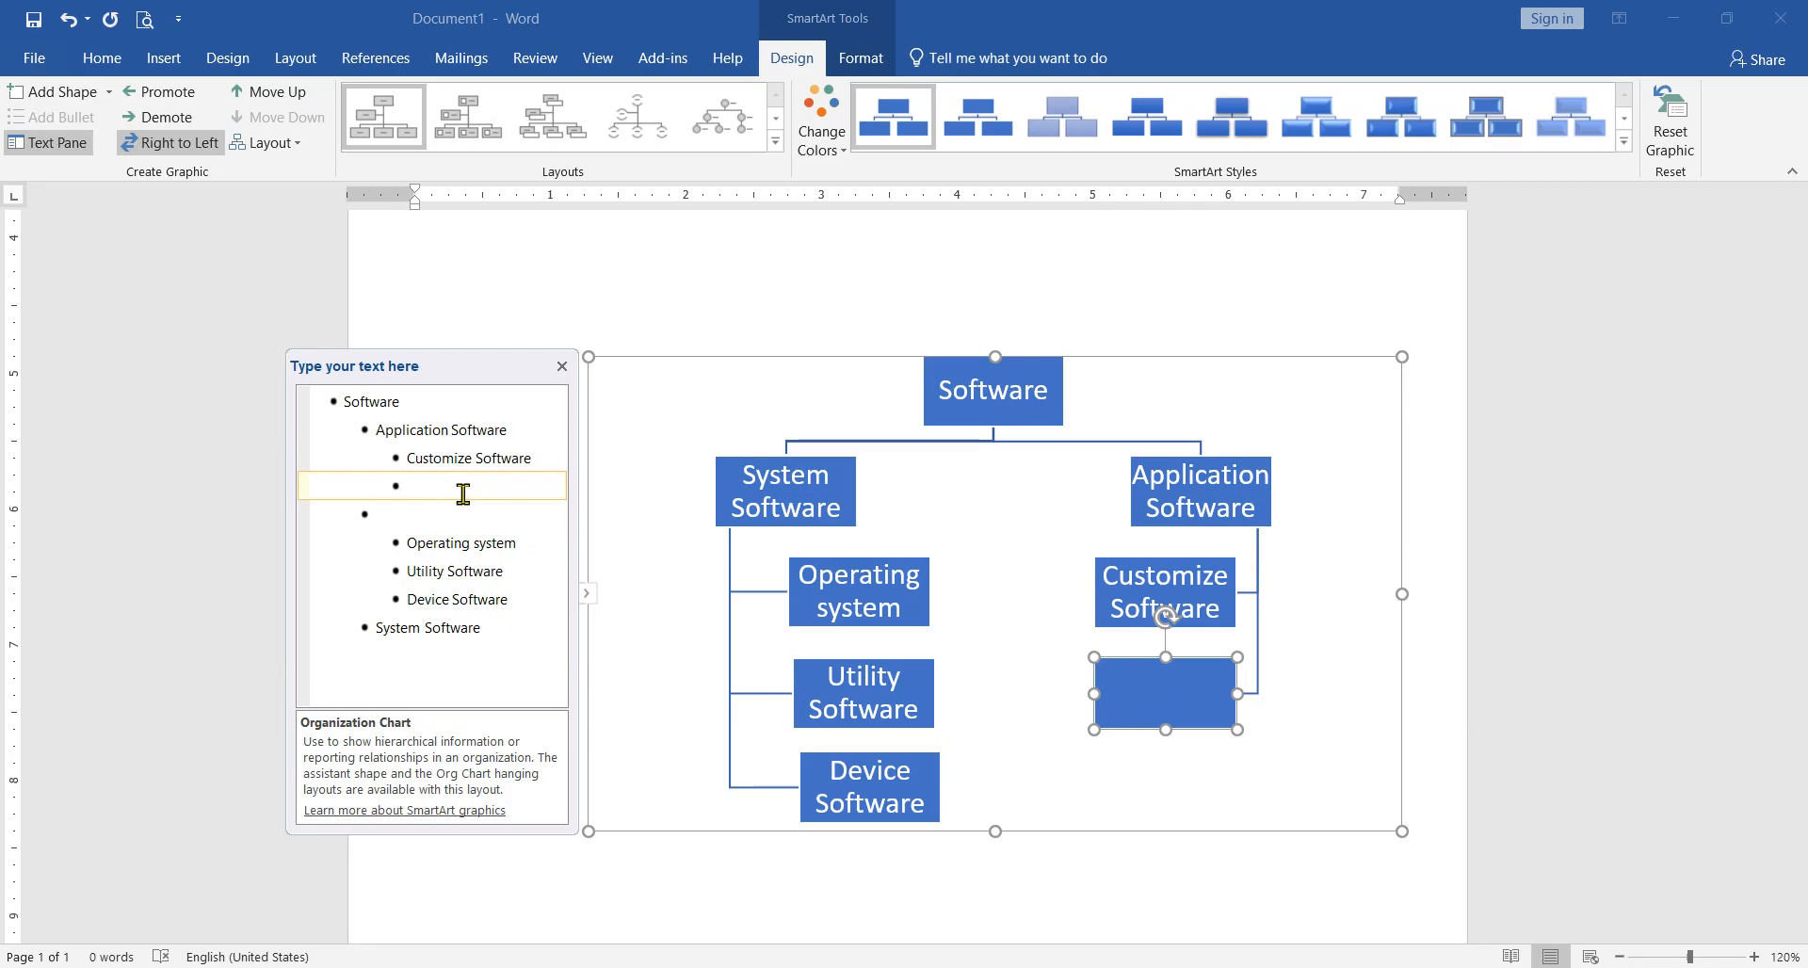
Step: Label the second child box beneath "Application Software" as "Package Software" and compare the chart with the reference diagram in the PDF
{"action": "type", "text": "Pa"}
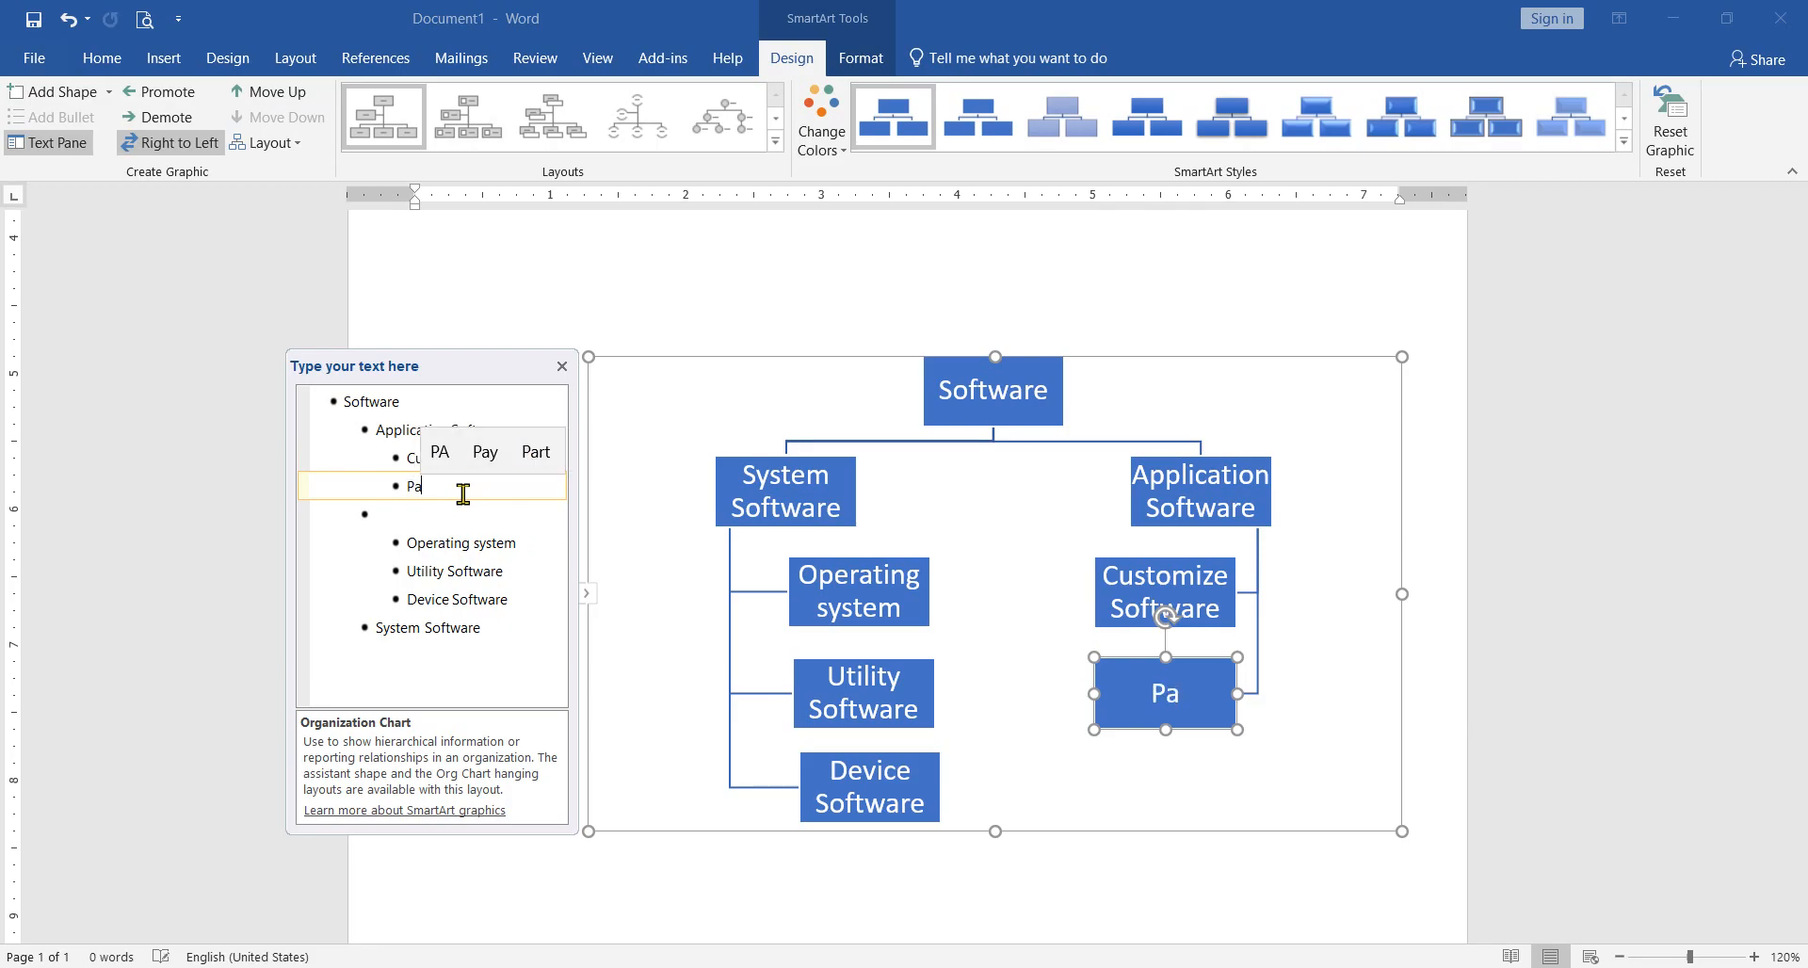
{"action": "type", "text": "ke"}
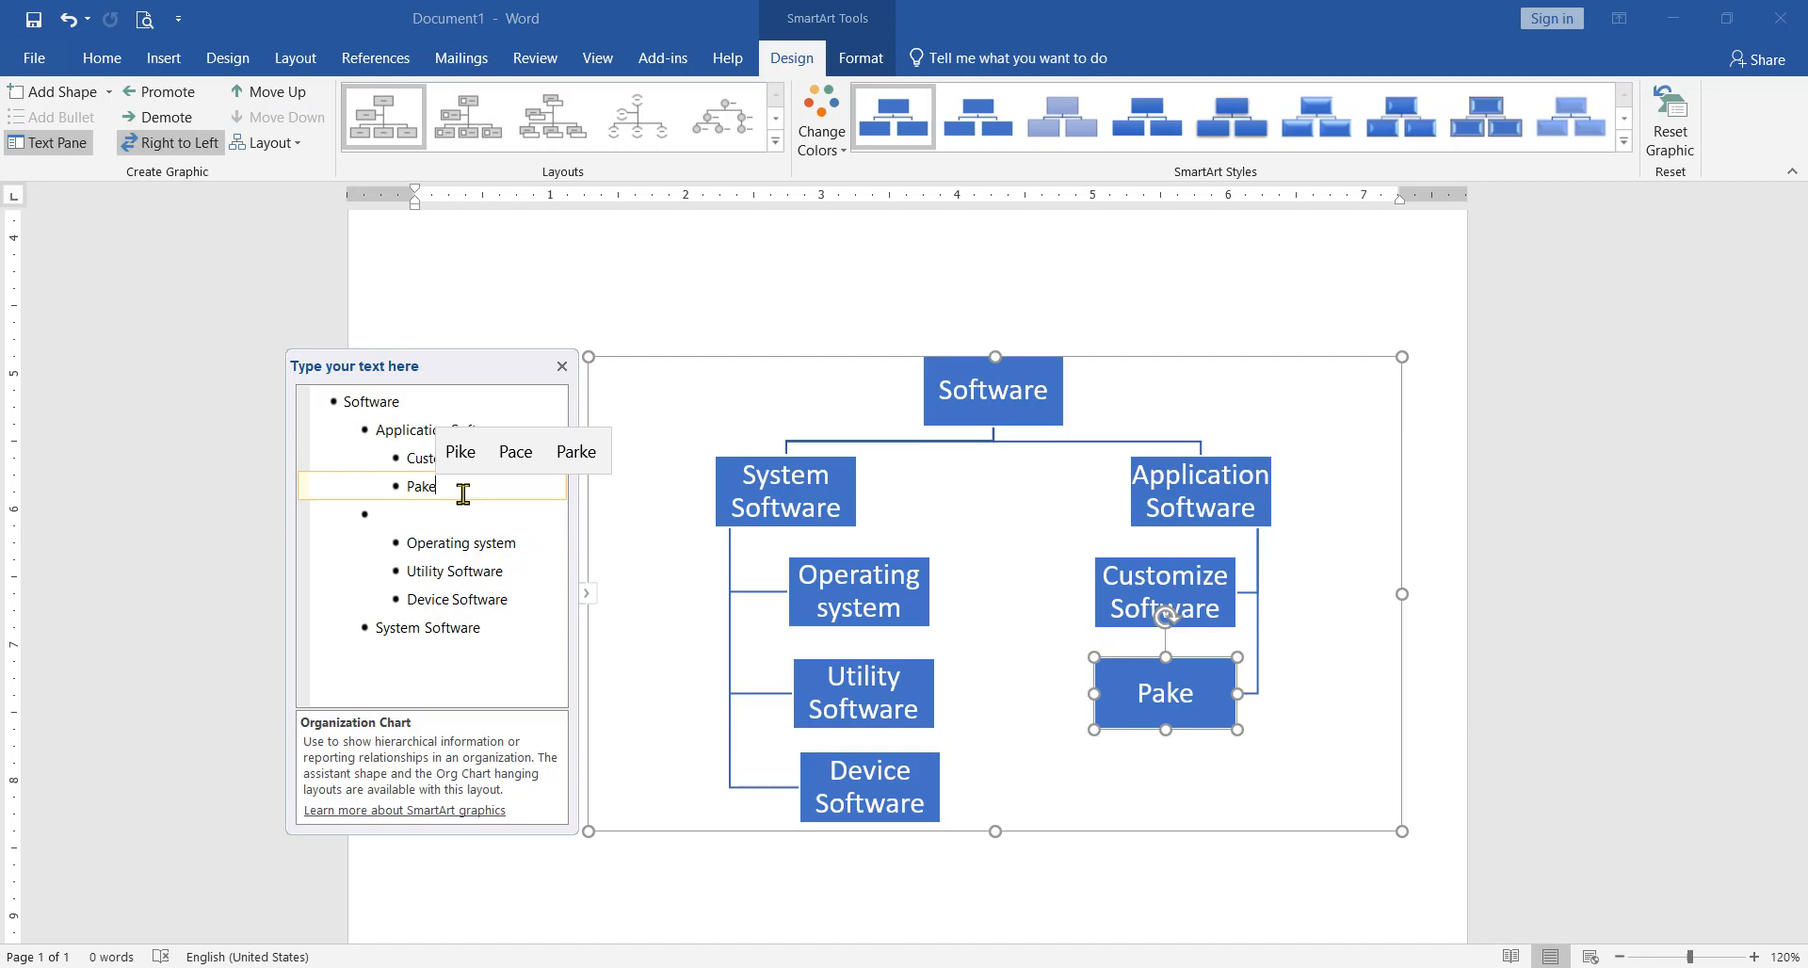
{"action": "type", "text": "j"}
{"action": "key", "text": "BackSpace"}
{"action": "type", "text": "g"}
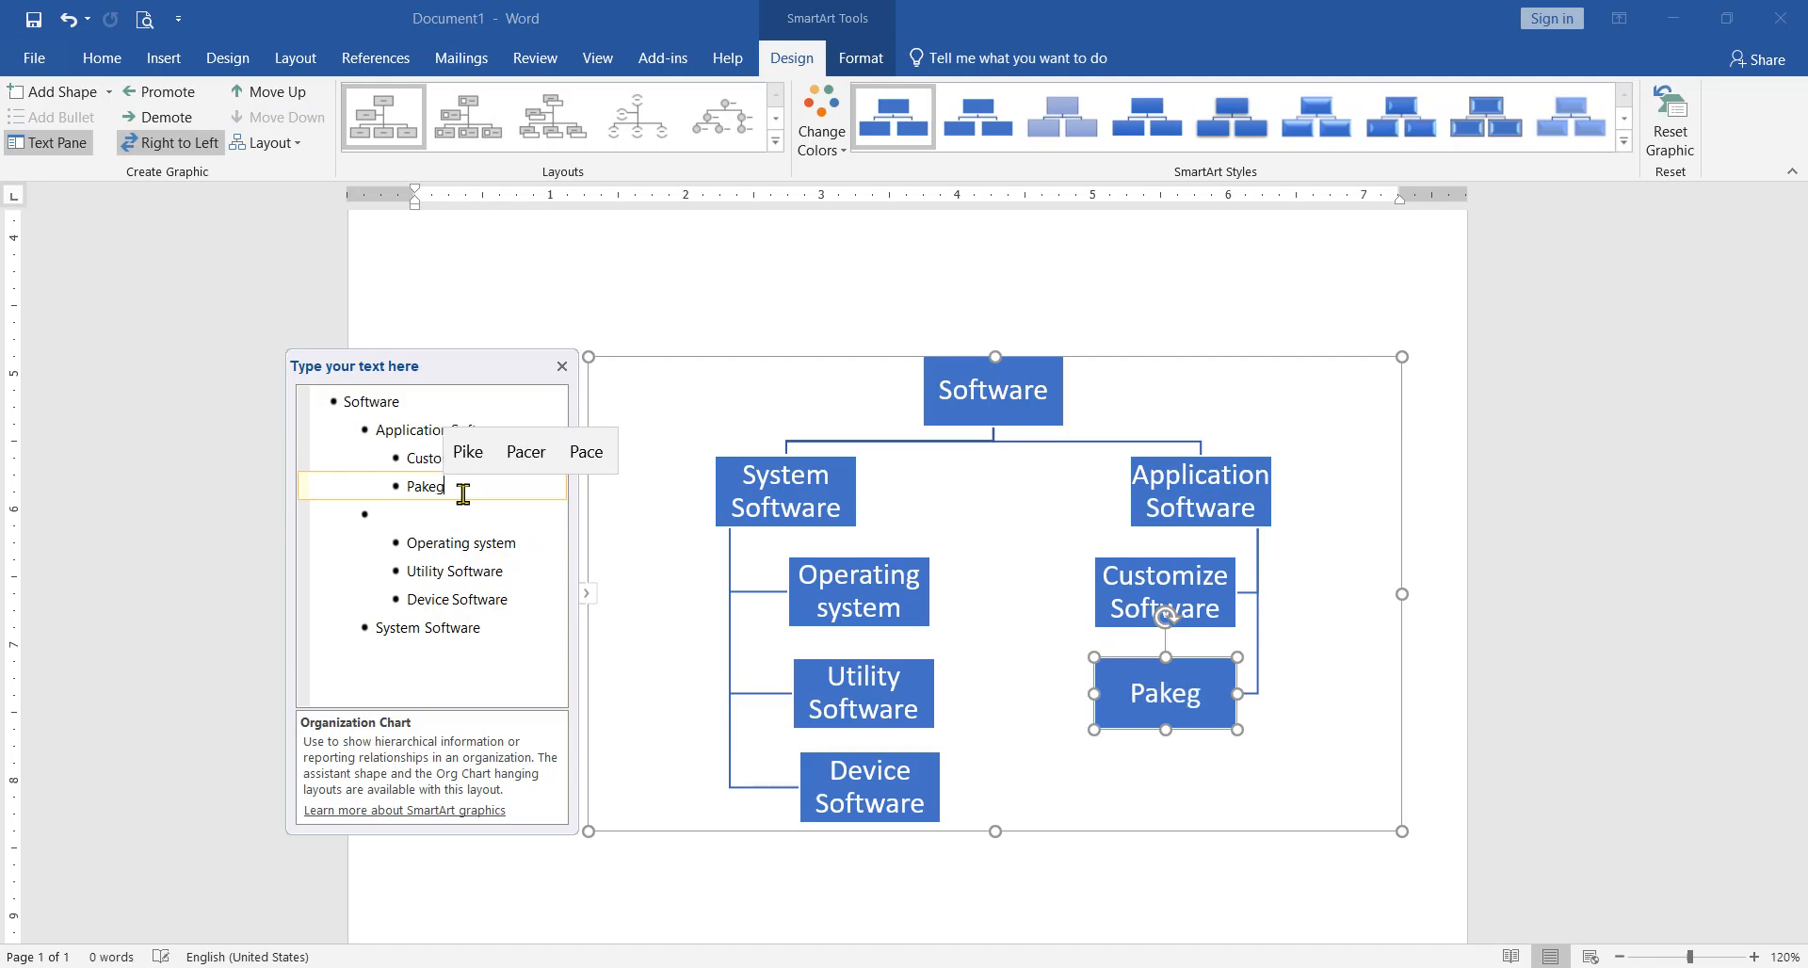
{"action": "key", "text": "BackSpace"}
{"action": "key", "text": "BackSpace"}
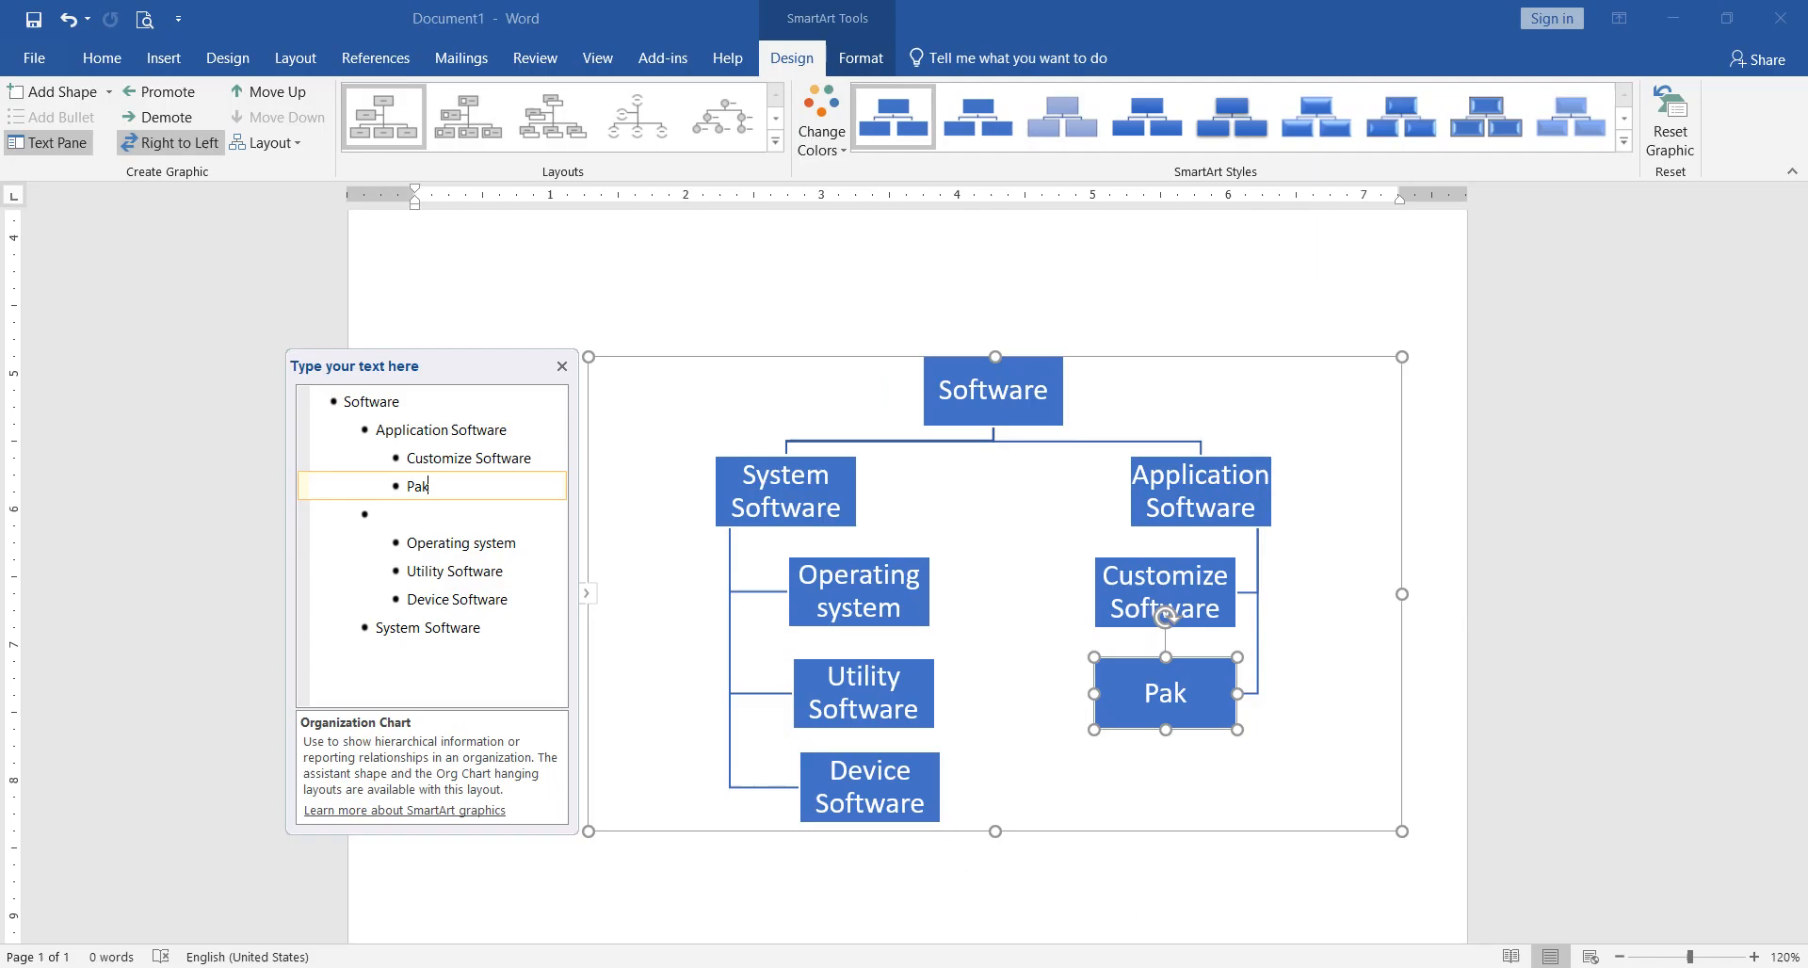
{"action": "key", "text": "BackSpace"}
{"action": "type", "text": "ck"}
{"action": "key", "text": "Up"}
{"action": "key", "text": "Return"}
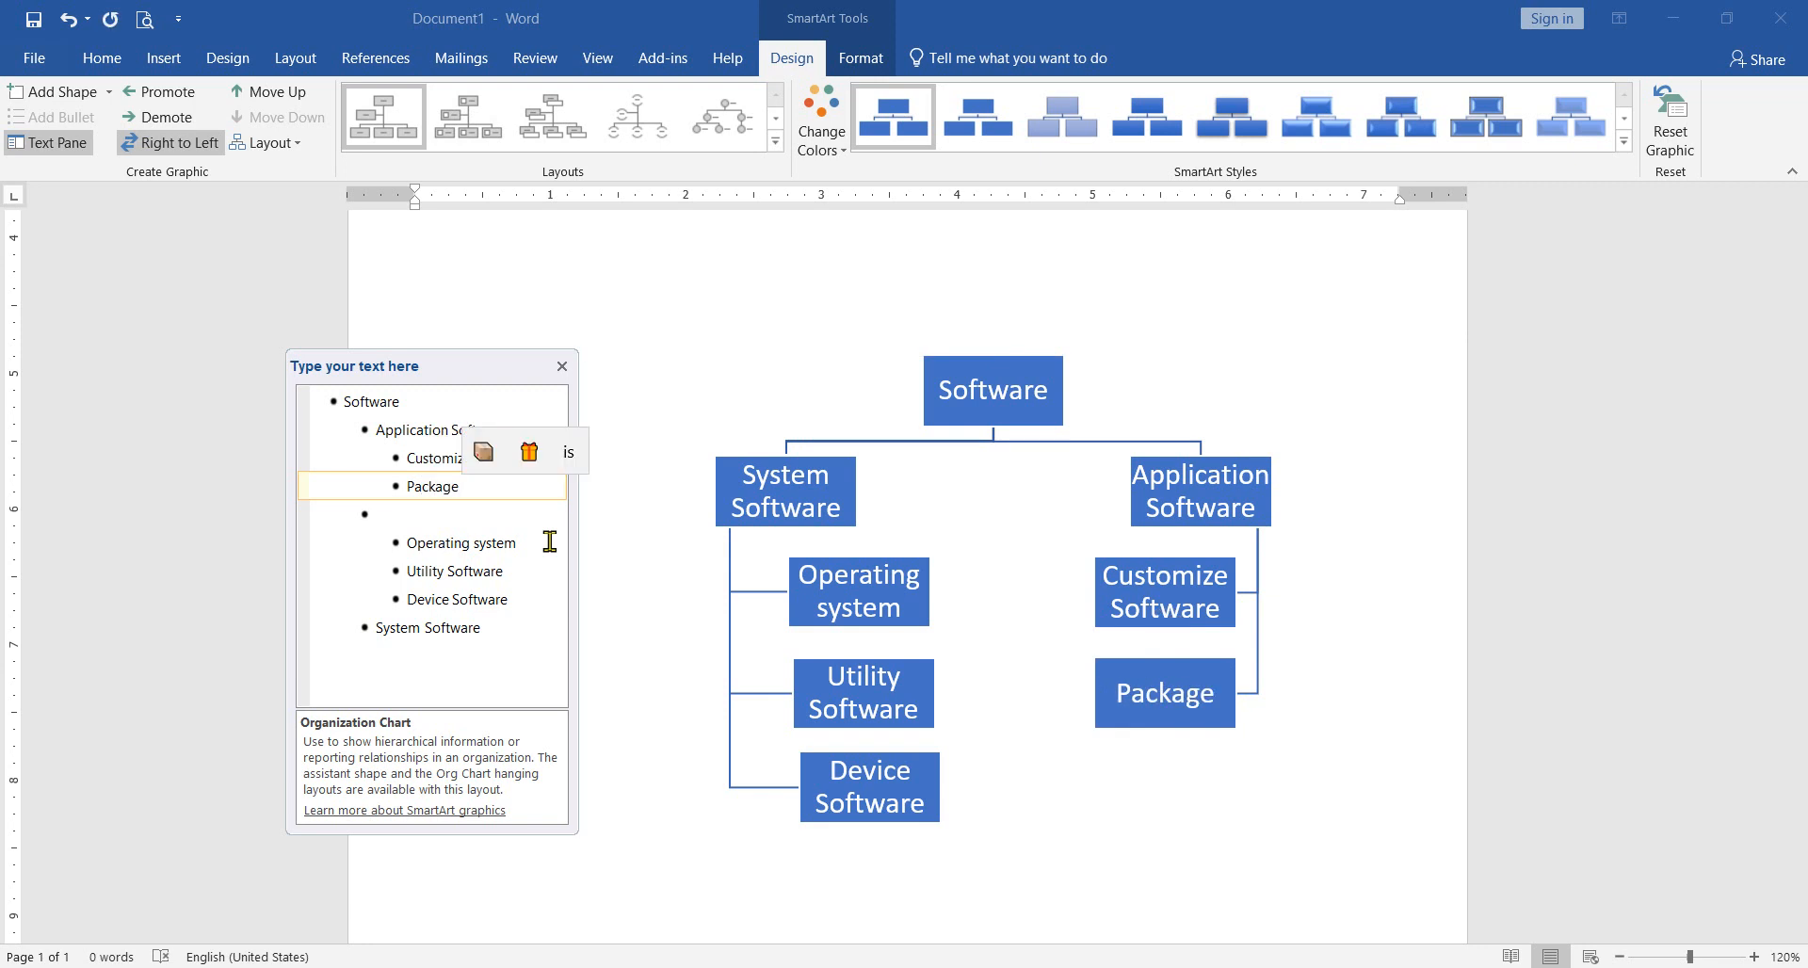
{"action": "type", "text": "Softw"}
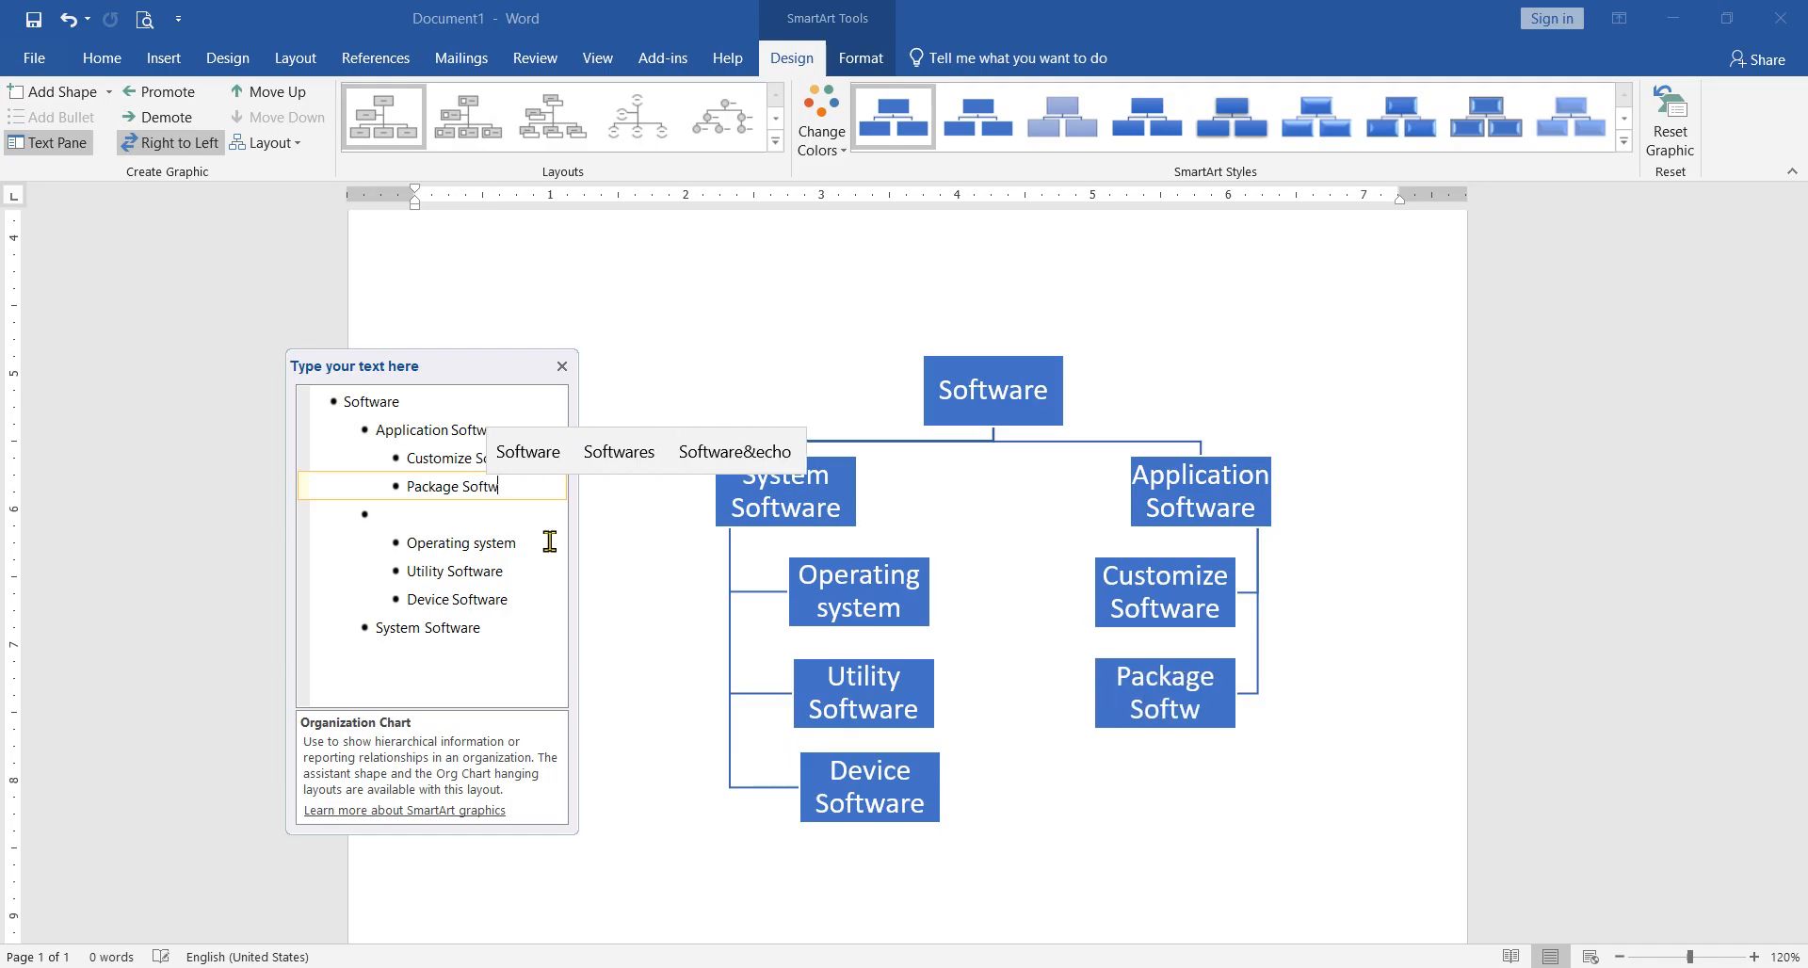
{"action": "key", "text": "Up"}
{"action": "key", "text": "Return"}
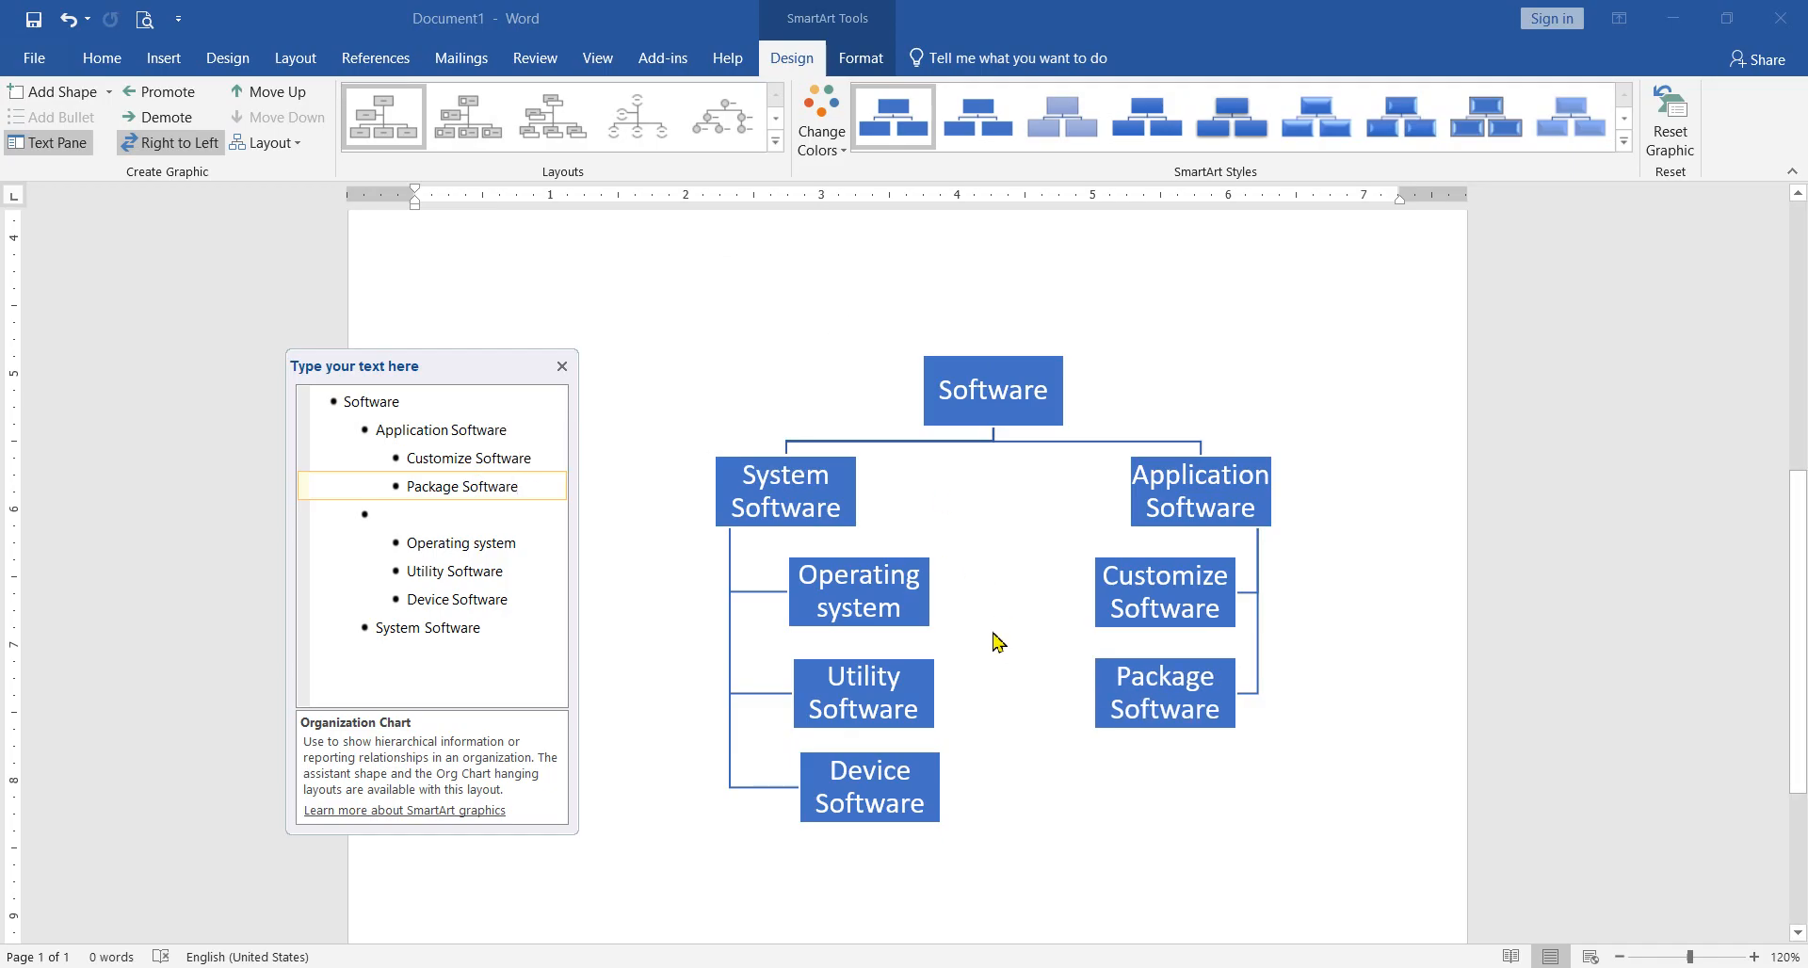
{"action": "key", "text": "alt+Tab"}
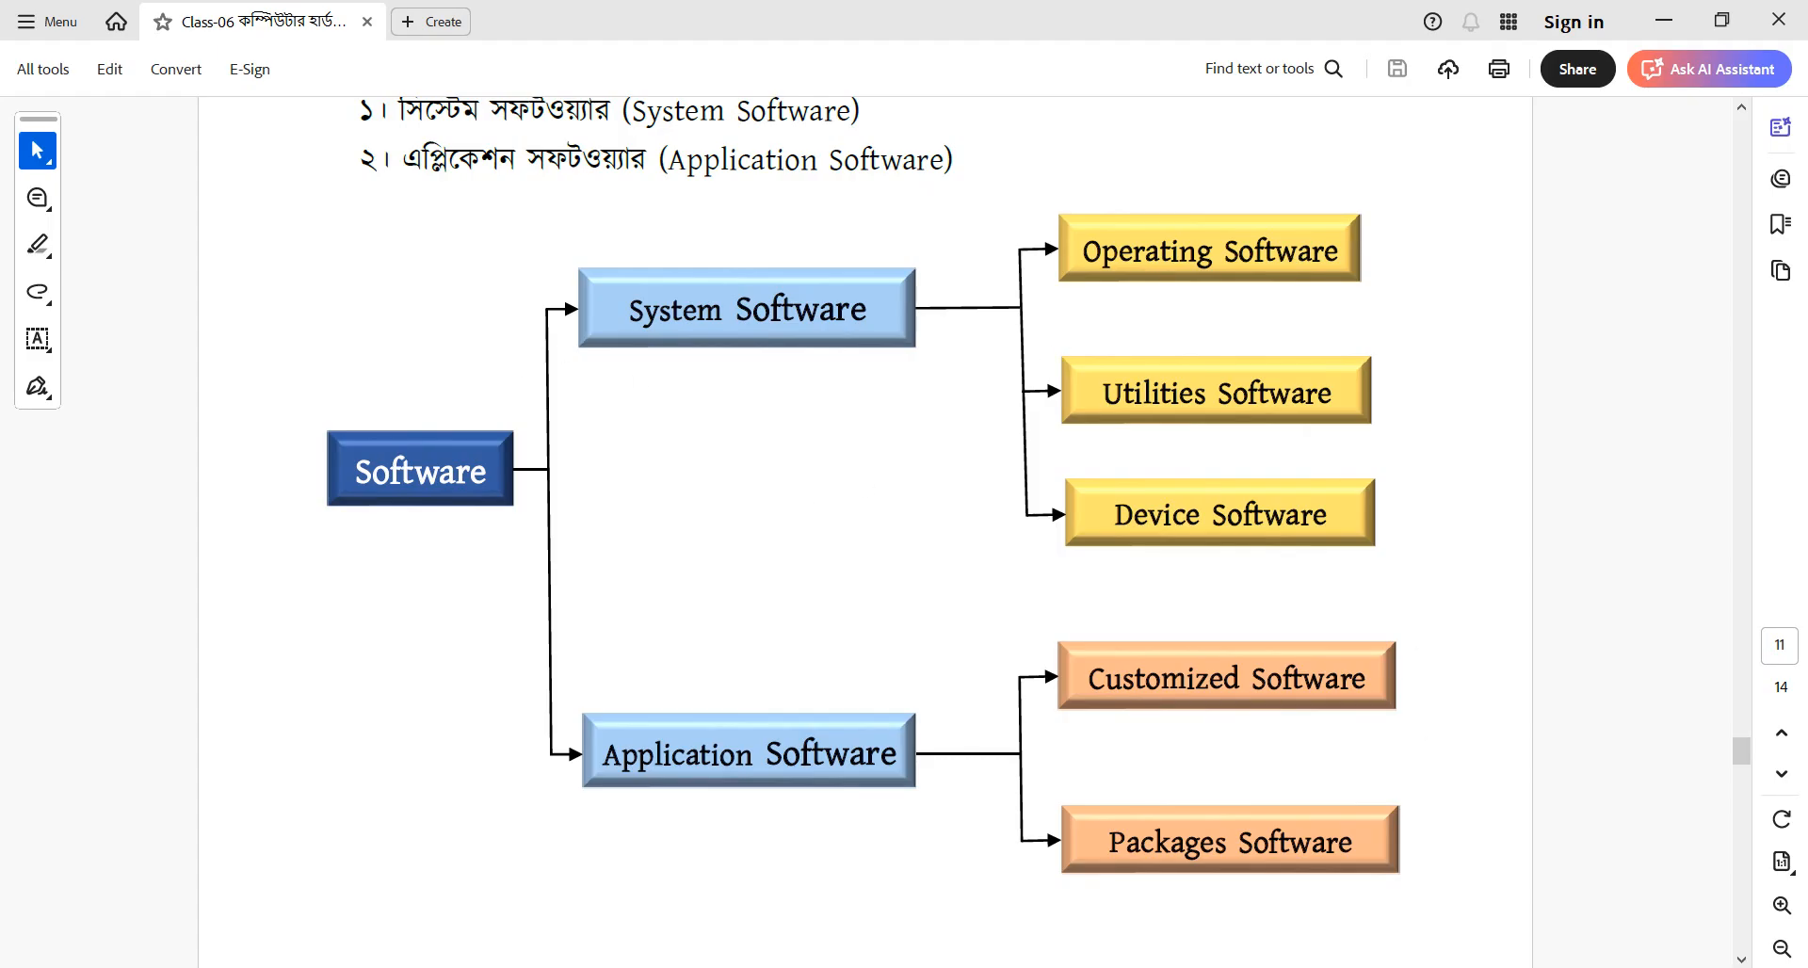
{"action": "key", "text": "alt+Tab"}
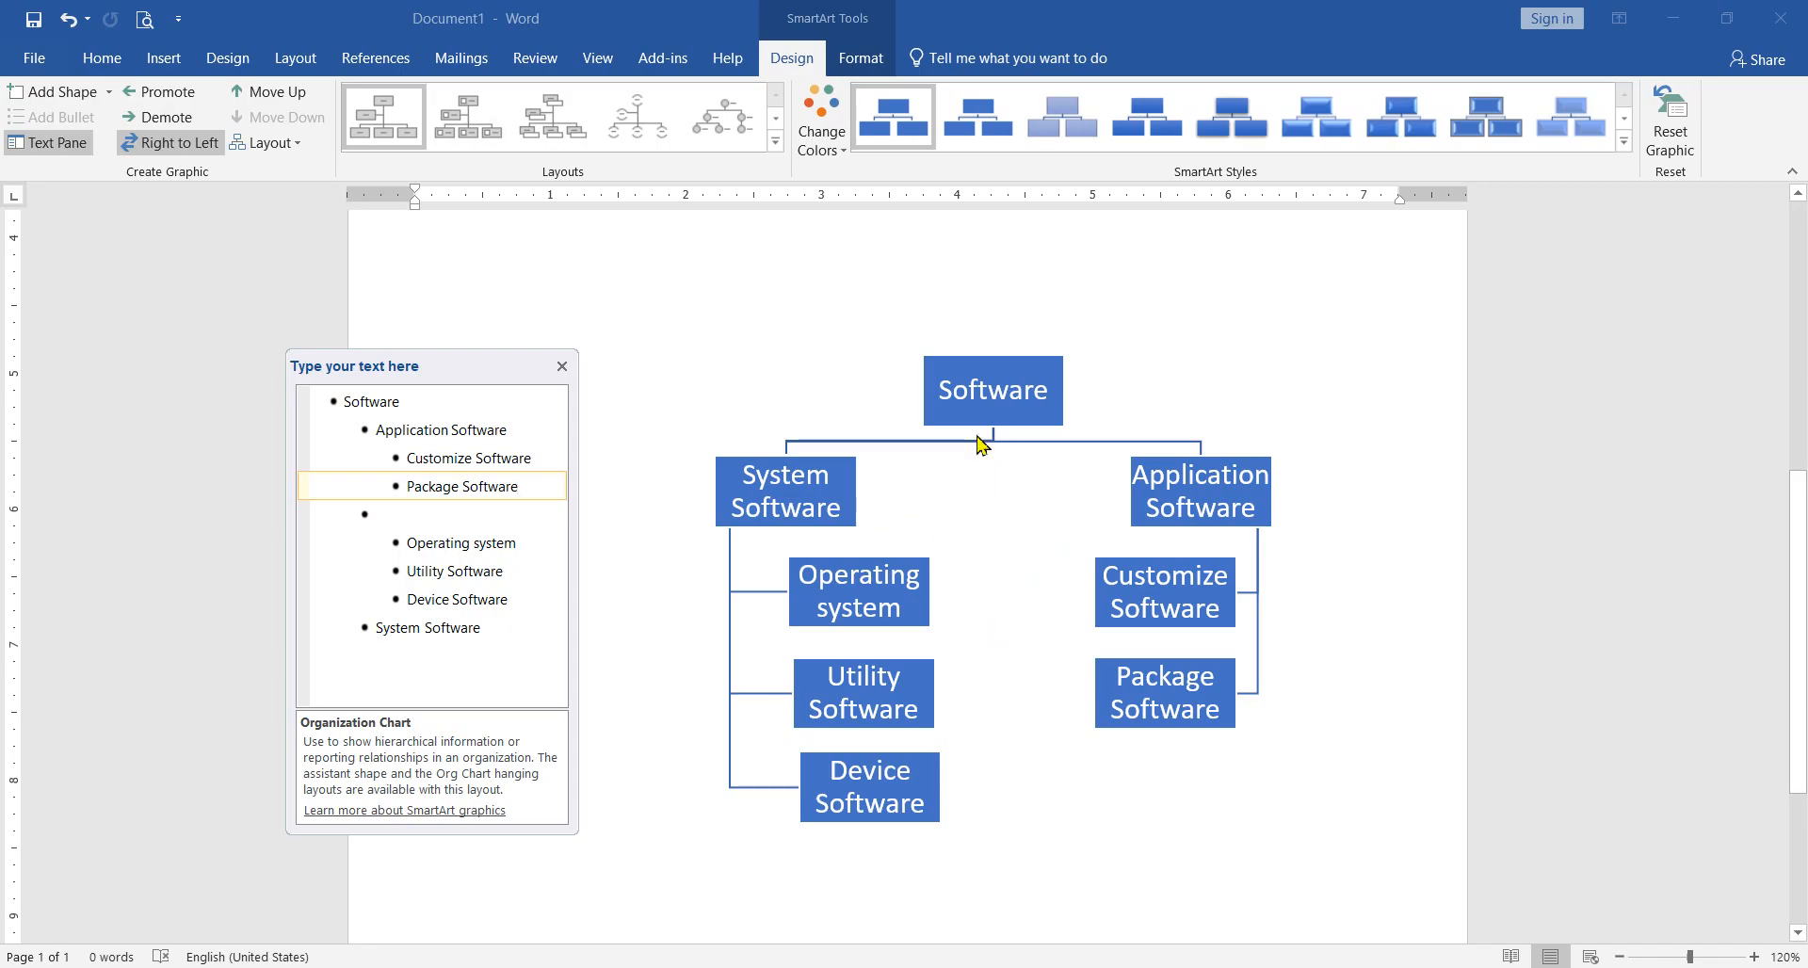
Step: Close the chart's text entry pane and enlarge the SmartArt graphic to nearly fill the page width
{"action": "left_click", "coordinate": [562, 366]}
{"action": "left_click_drag", "start_coordinate": [592, 830], "coordinate": [461, 929]}
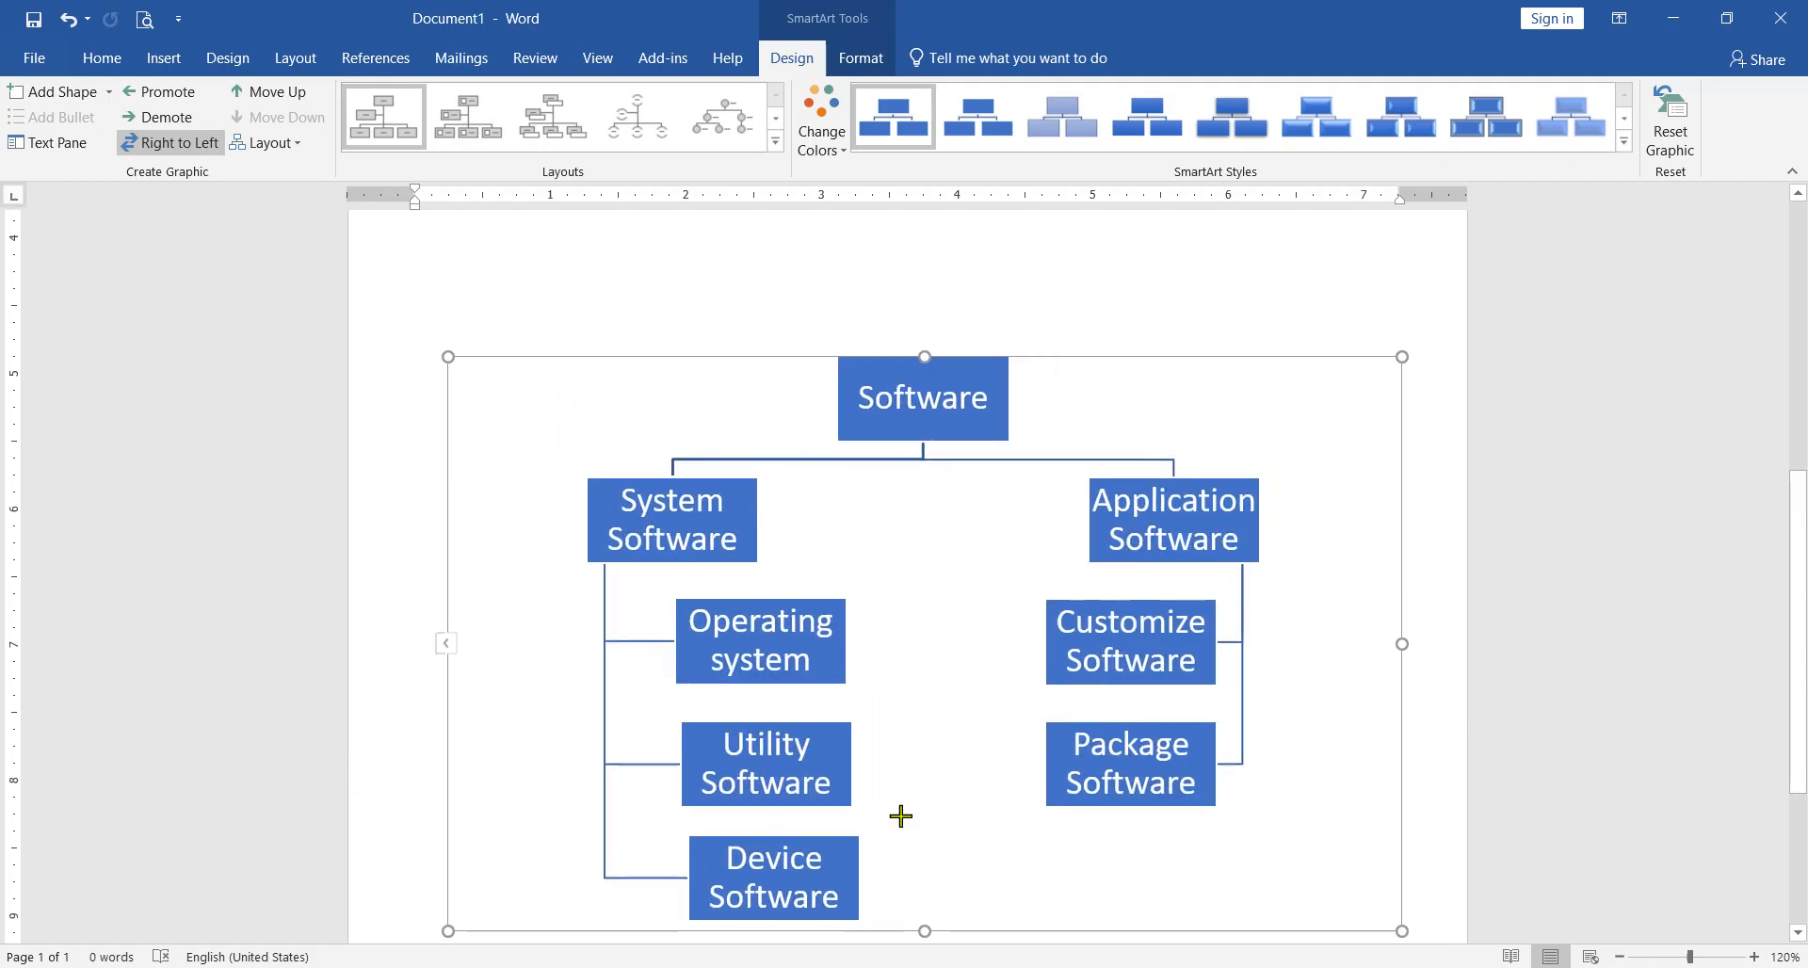
{"action": "scroll", "coordinate": [1210, 711], "scroll_direction": "down", "scroll_amount": 3}
{"action": "left_click_drag", "start_coordinate": [1401, 746], "coordinate": [1446, 812]}
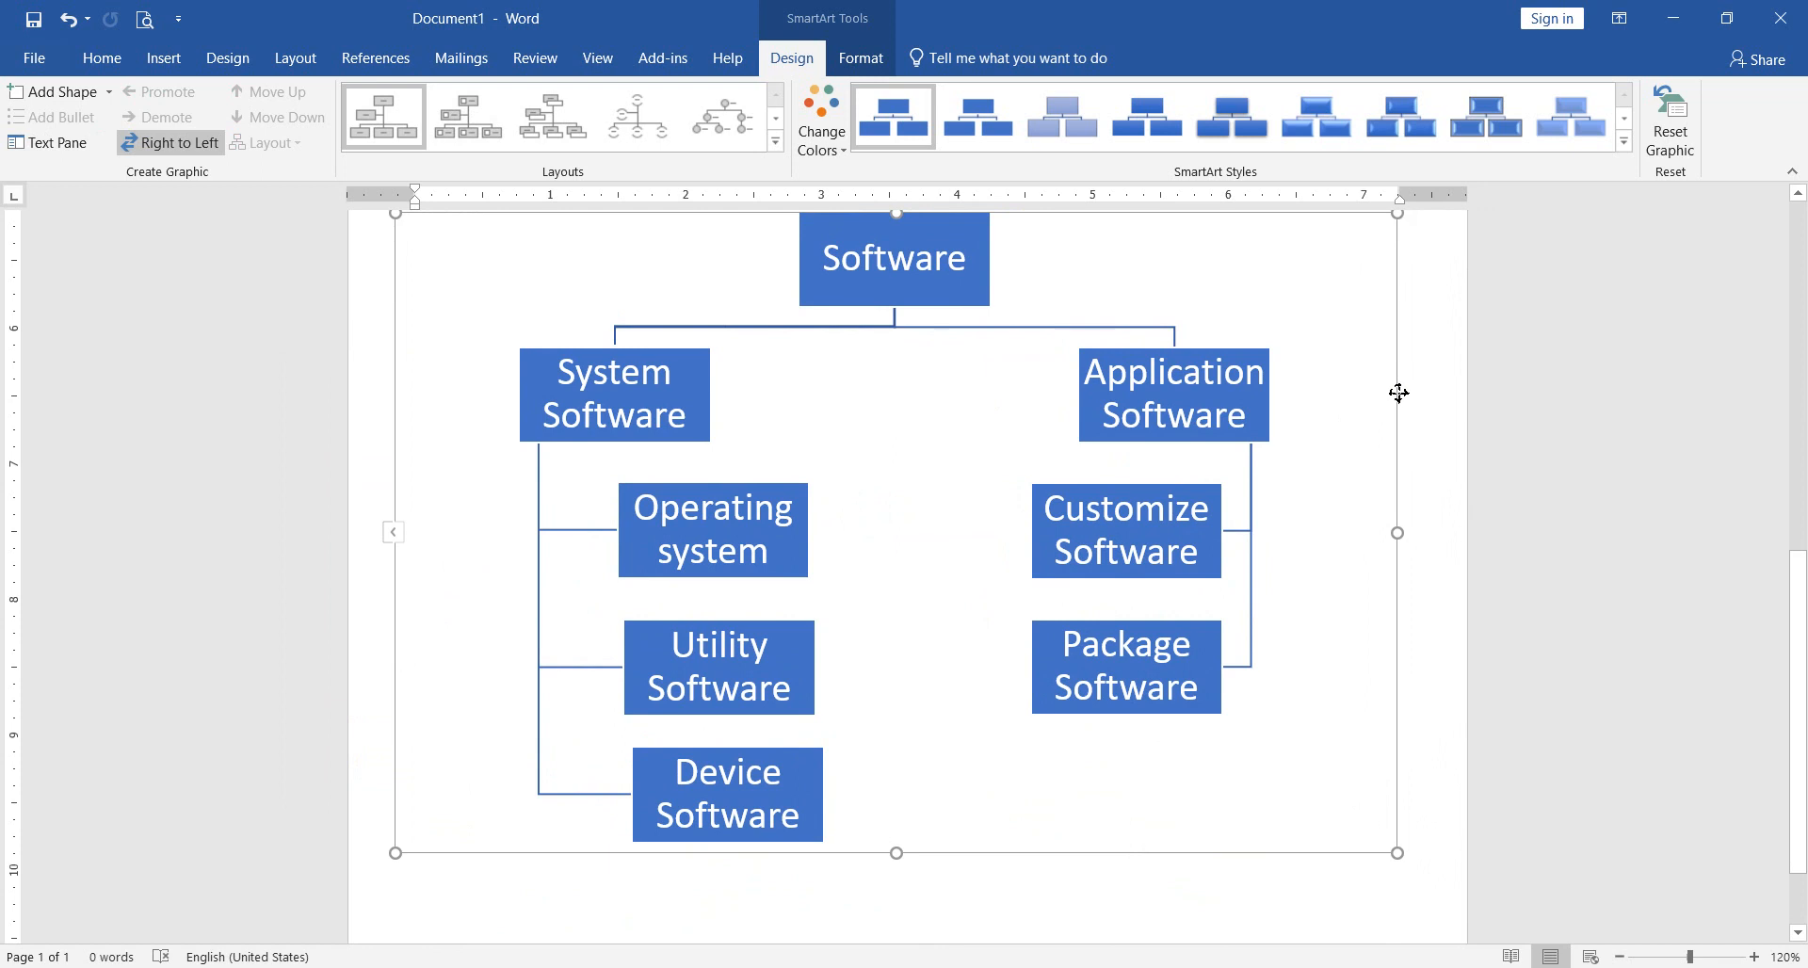
{"action": "scroll", "coordinate": [1396, 400], "scroll_direction": "up", "scroll_amount": 1}
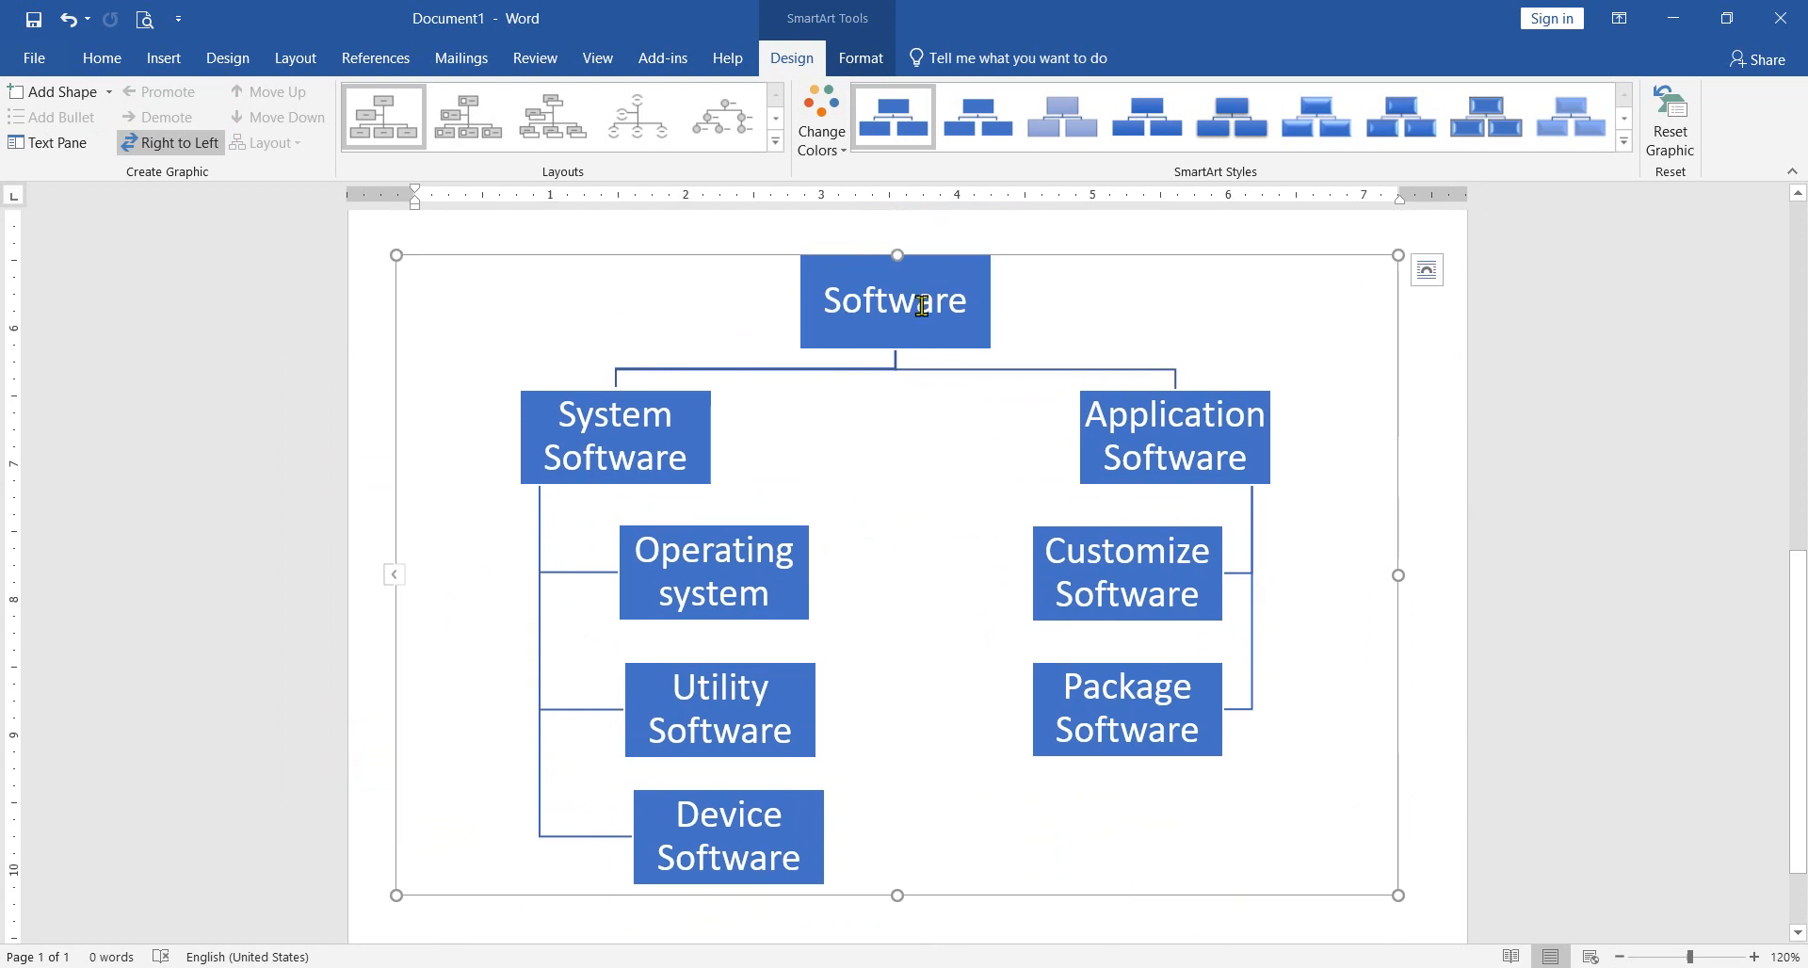
{"action": "left_click", "coordinate": [868, 319]}
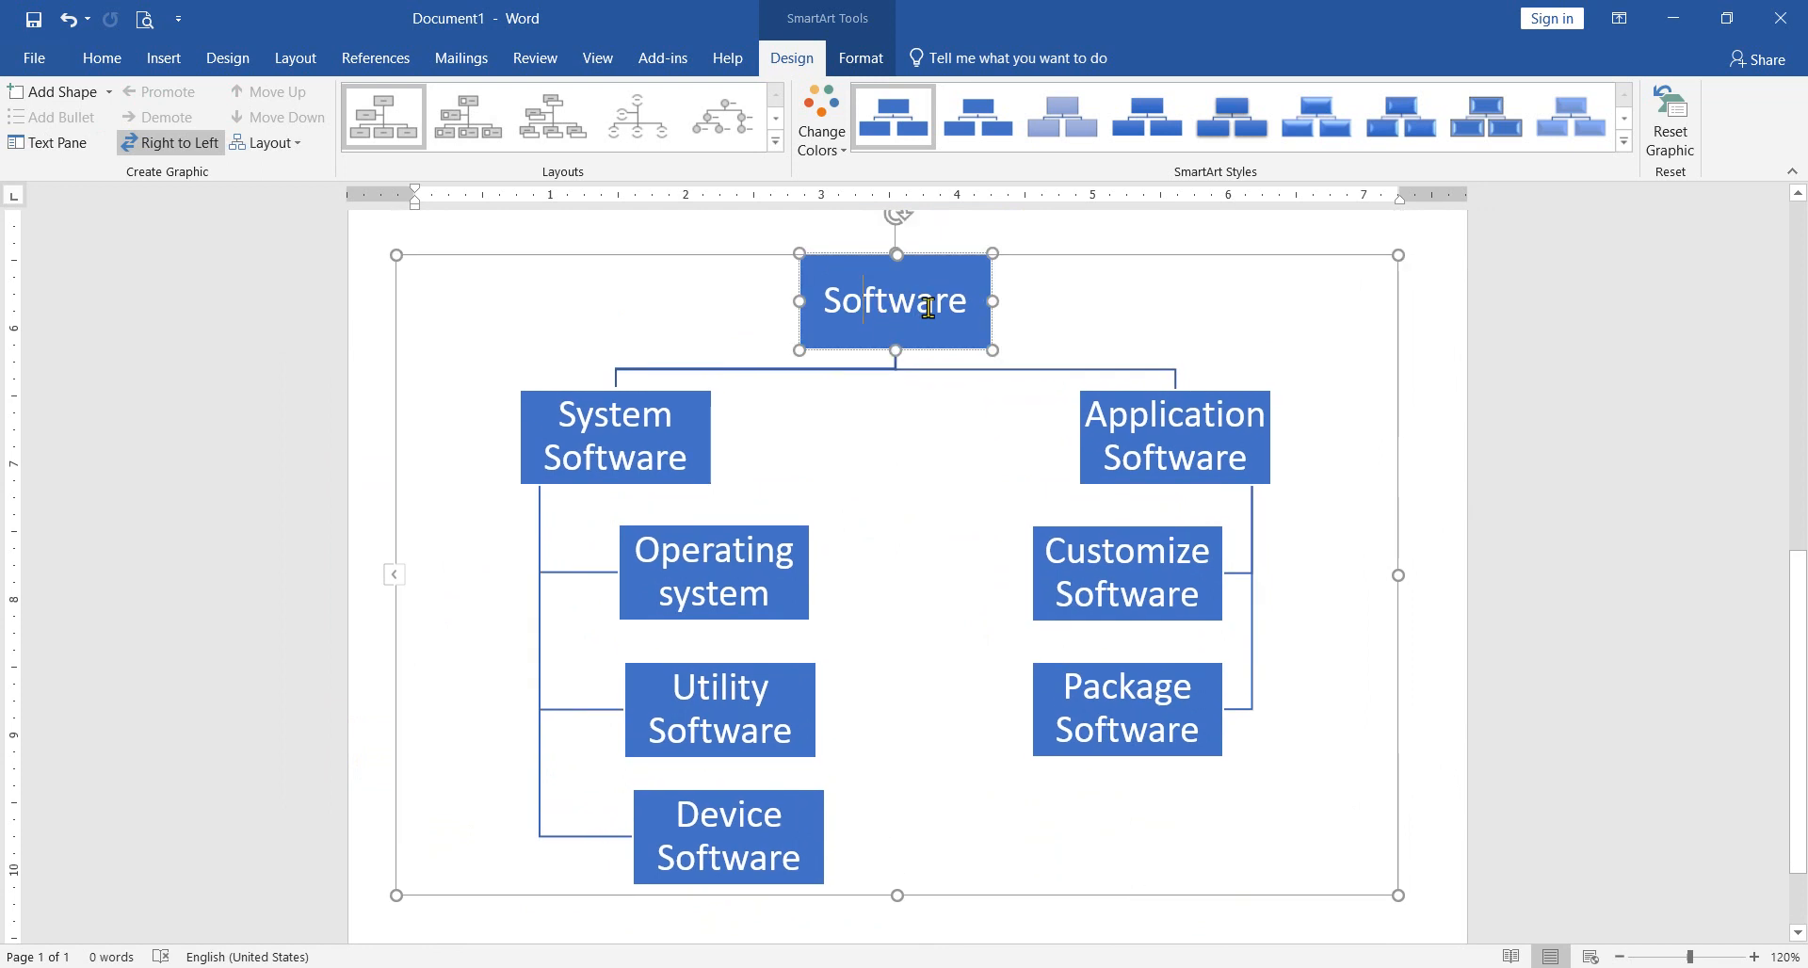
{"action": "left_click_drag", "start_coordinate": [834, 306], "coordinate": [978, 311]}
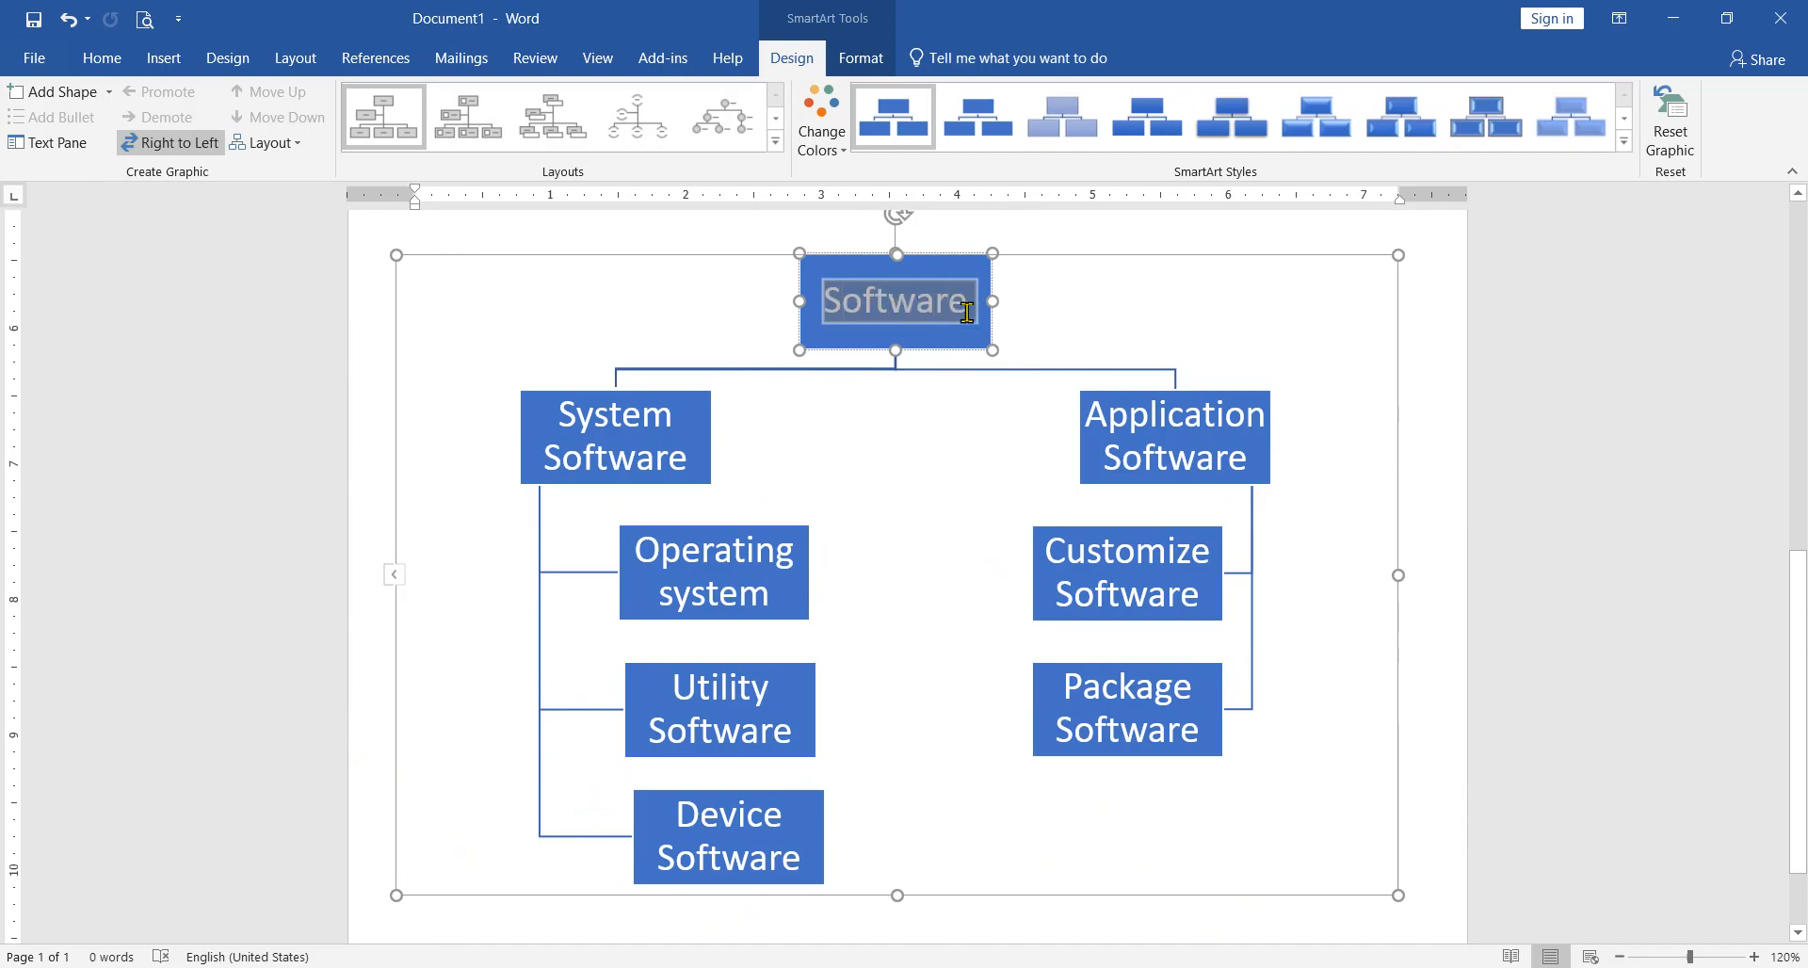
{"action": "left_click", "coordinate": [863, 353]}
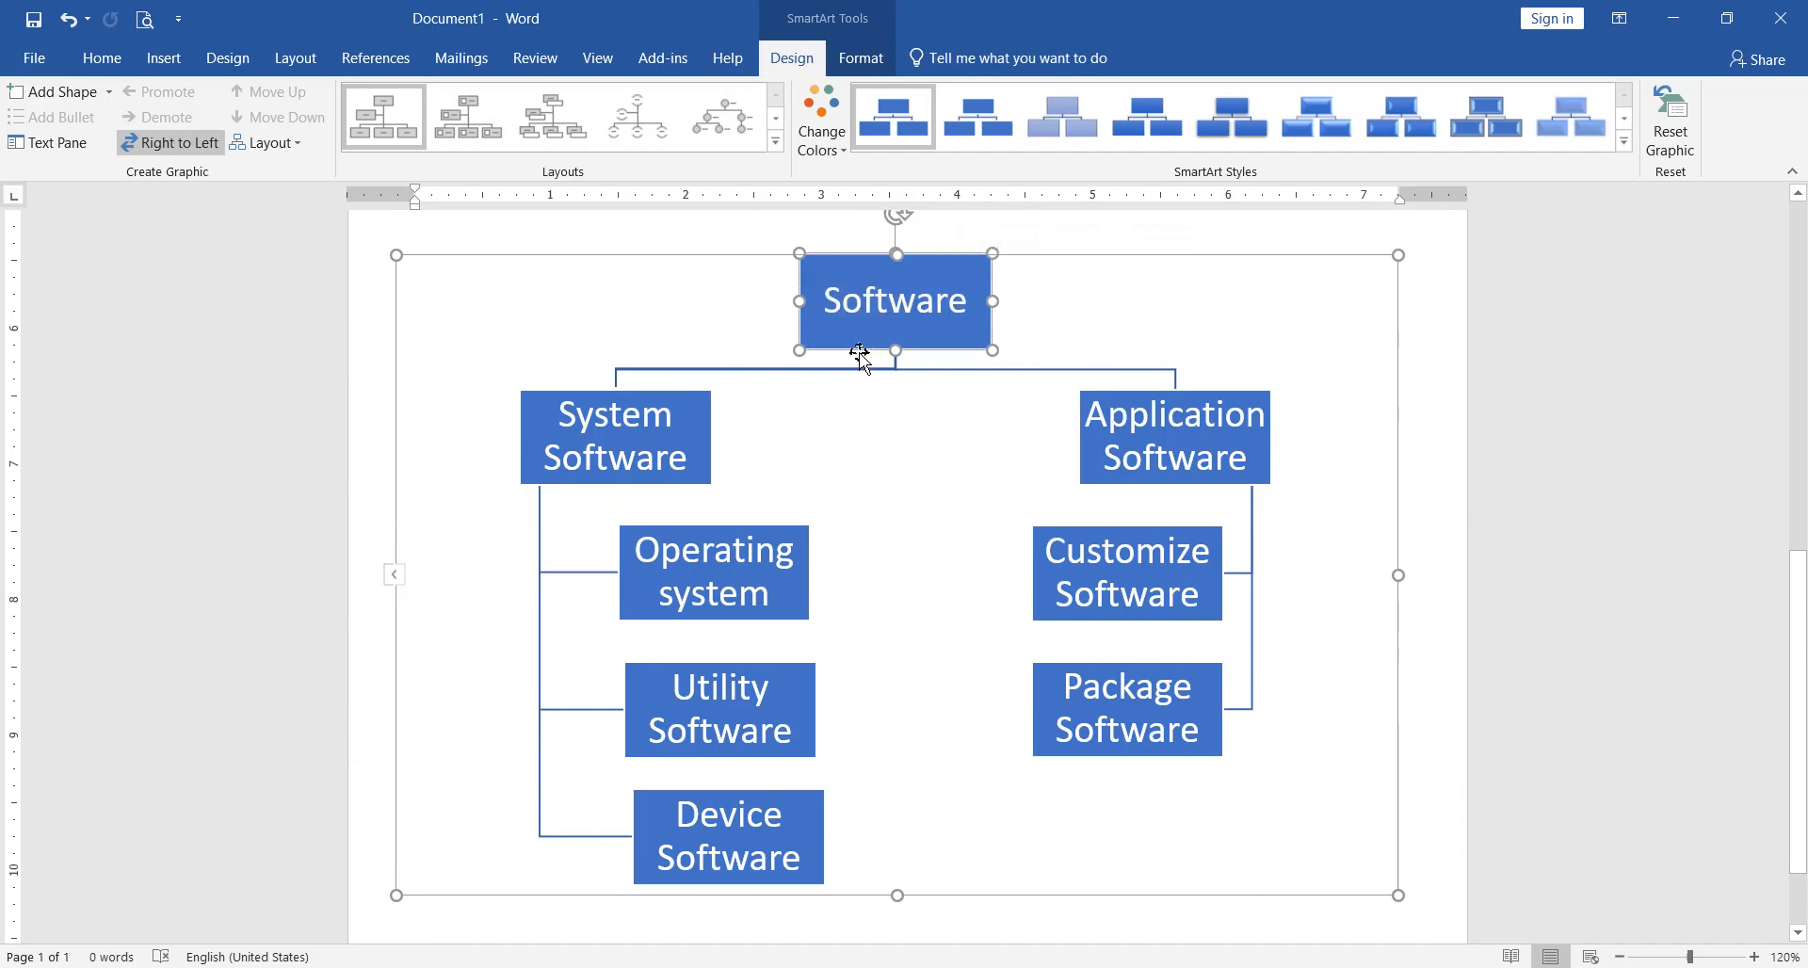
{"action": "left_click", "coordinate": [709, 438]}
{"action": "left_click", "coordinate": [1085, 448]}
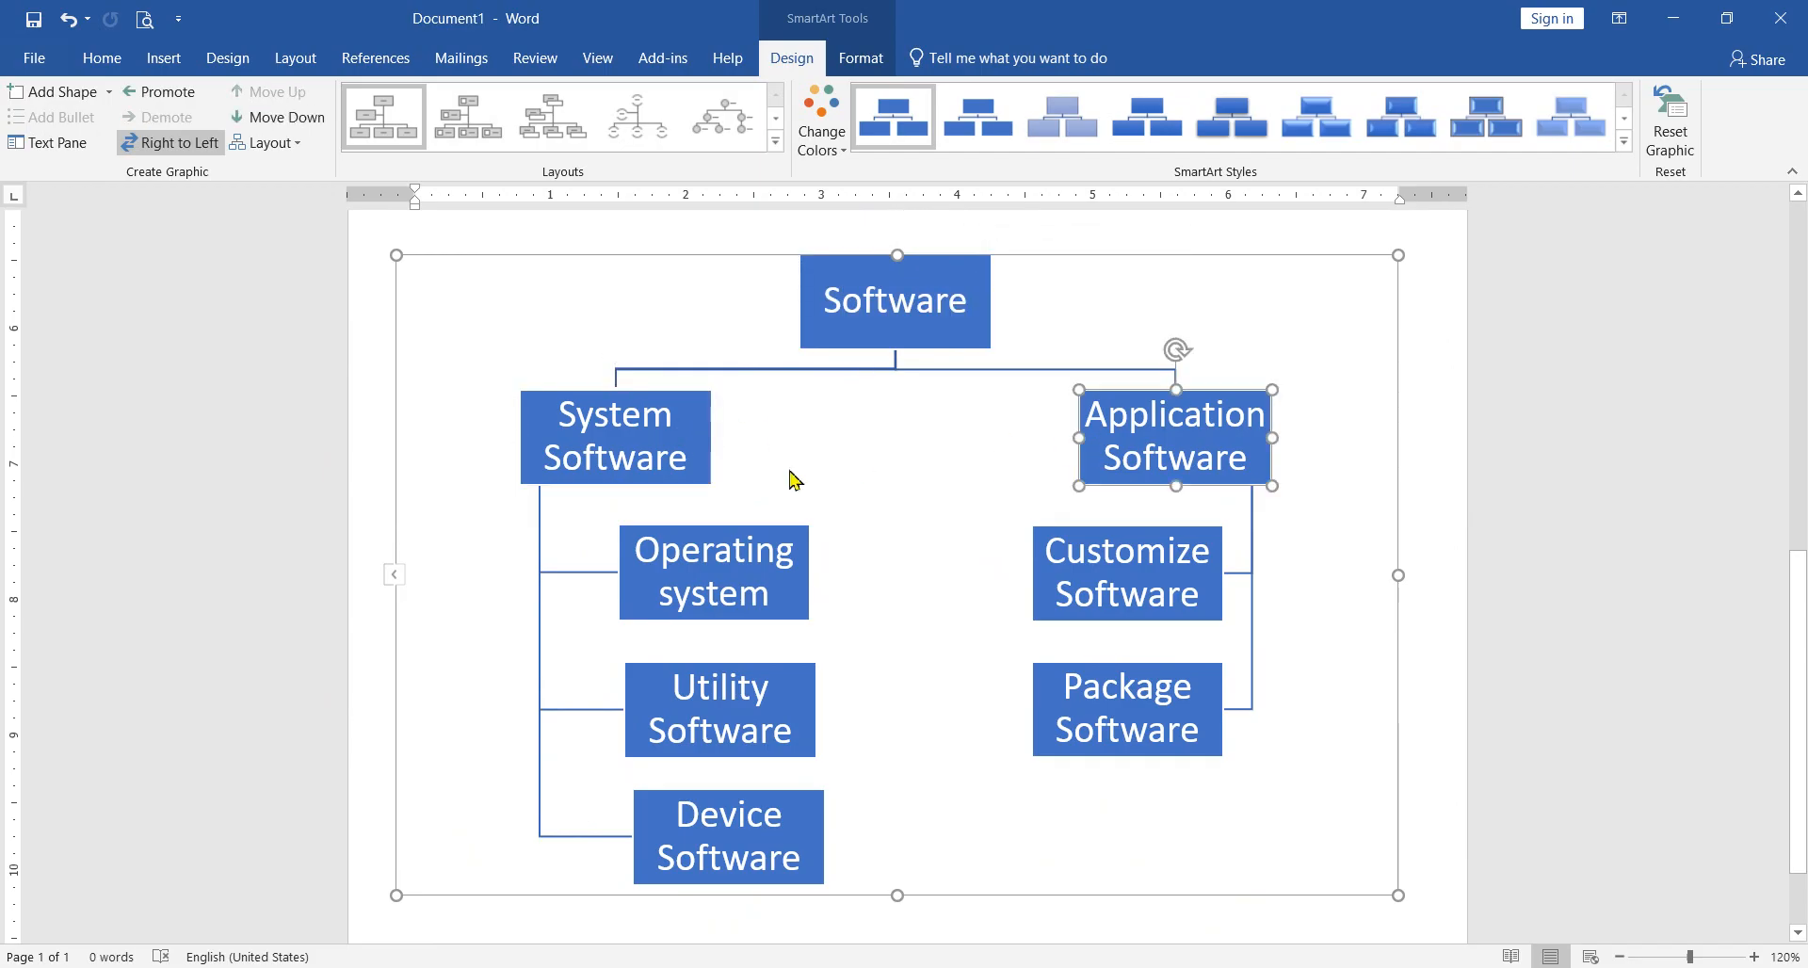
{"action": "left_click", "coordinate": [713, 463]}
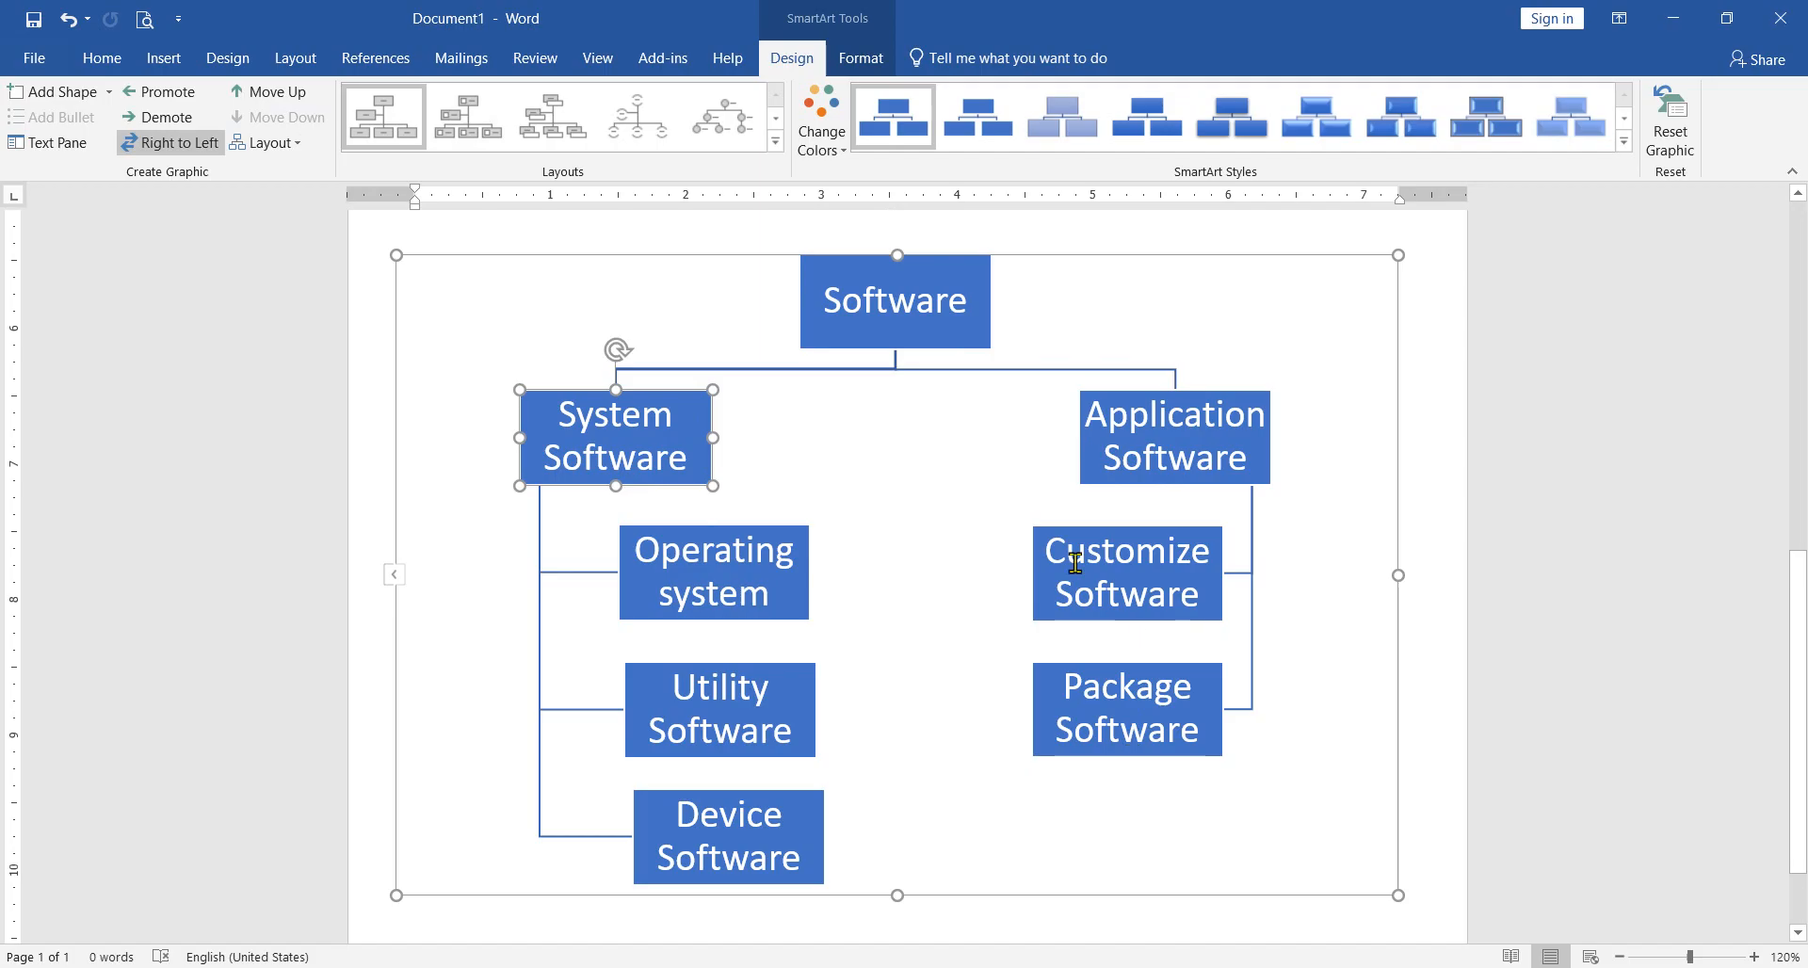
{"action": "left_click", "coordinate": [837, 154]}
{"action": "left_click", "coordinate": [837, 153]}
Step: Try the first Colorful, second Accent 1, third Colorful and third Accent 1 color variations on the whole chart
{"action": "left_click", "coordinate": [847, 154]}
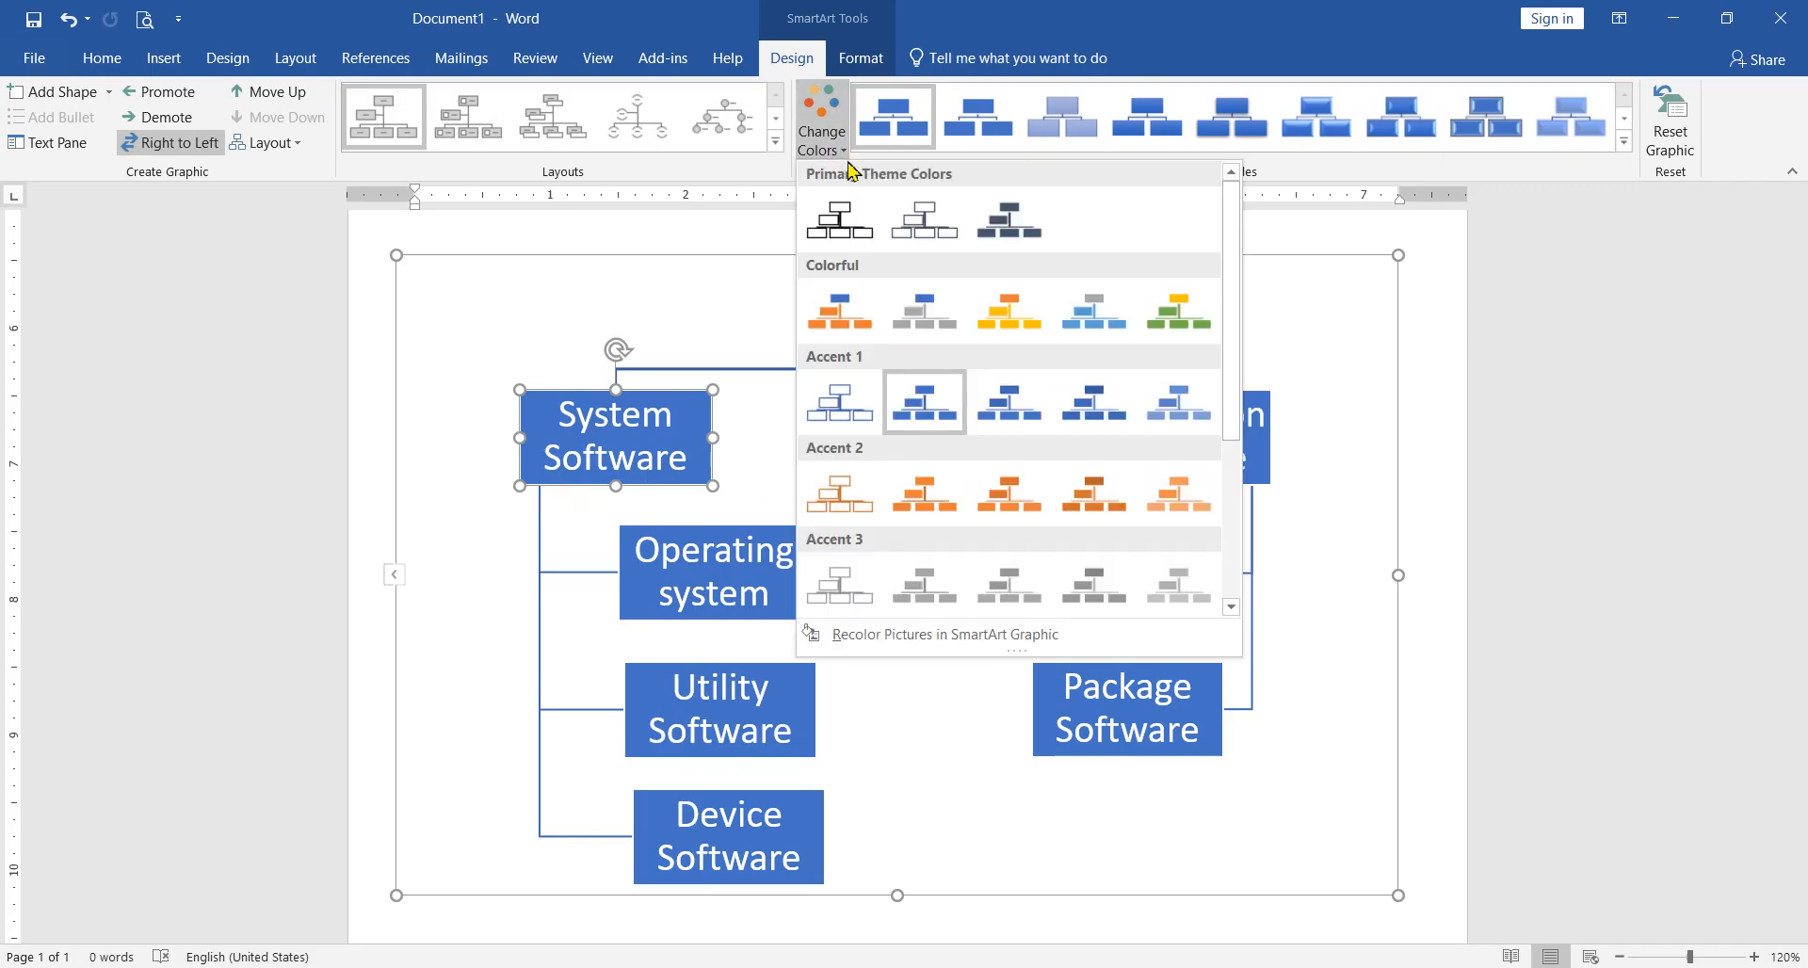
{"action": "left_click", "coordinate": [839, 321]}
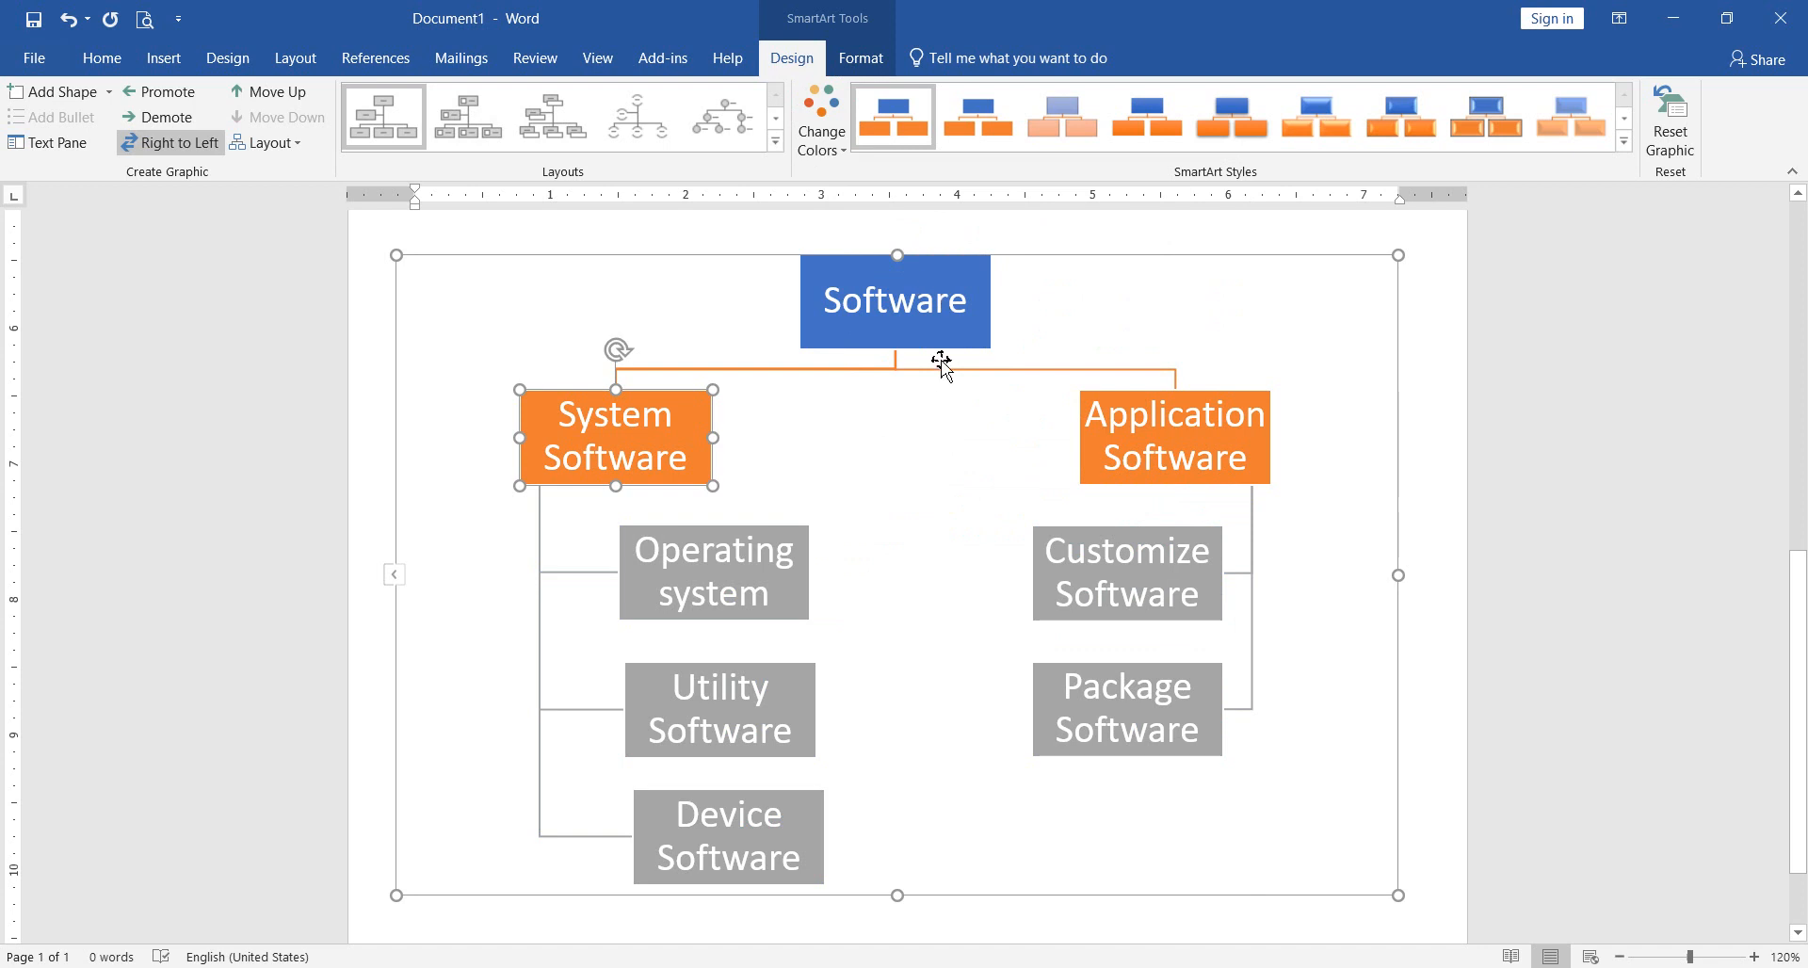
{"action": "left_click", "coordinate": [941, 492]}
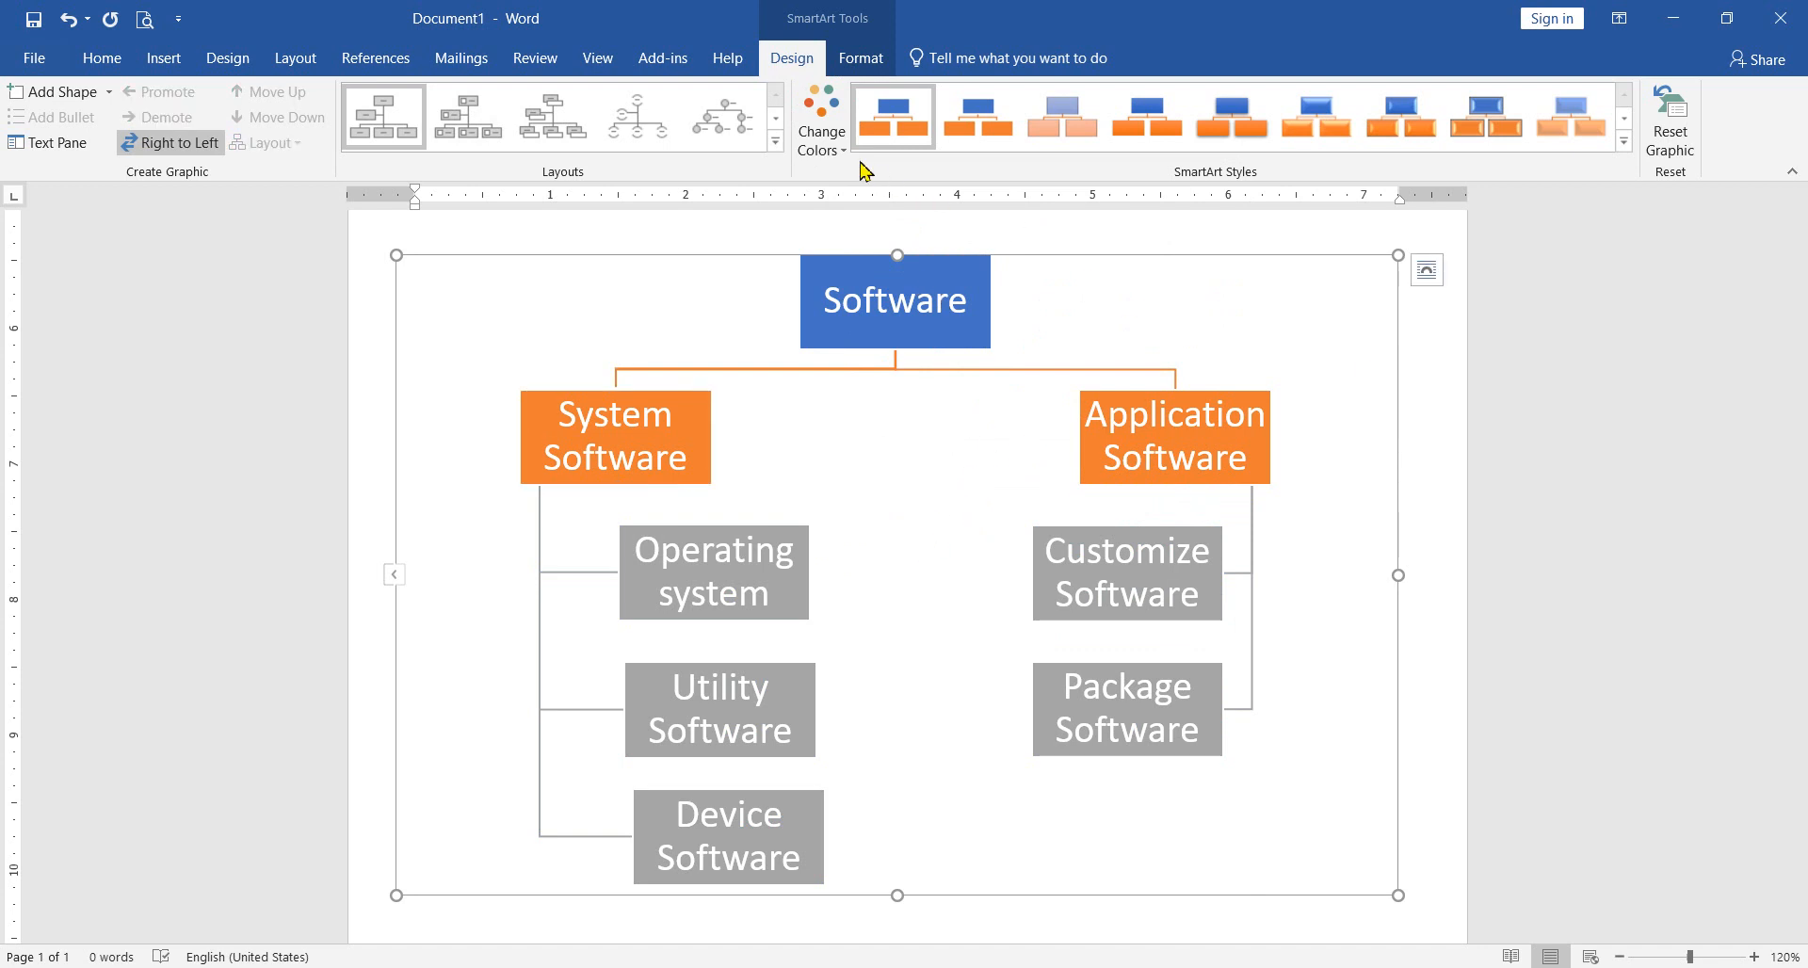
{"action": "left_click", "coordinate": [821, 132]}
{"action": "left_click", "coordinate": [920, 394]}
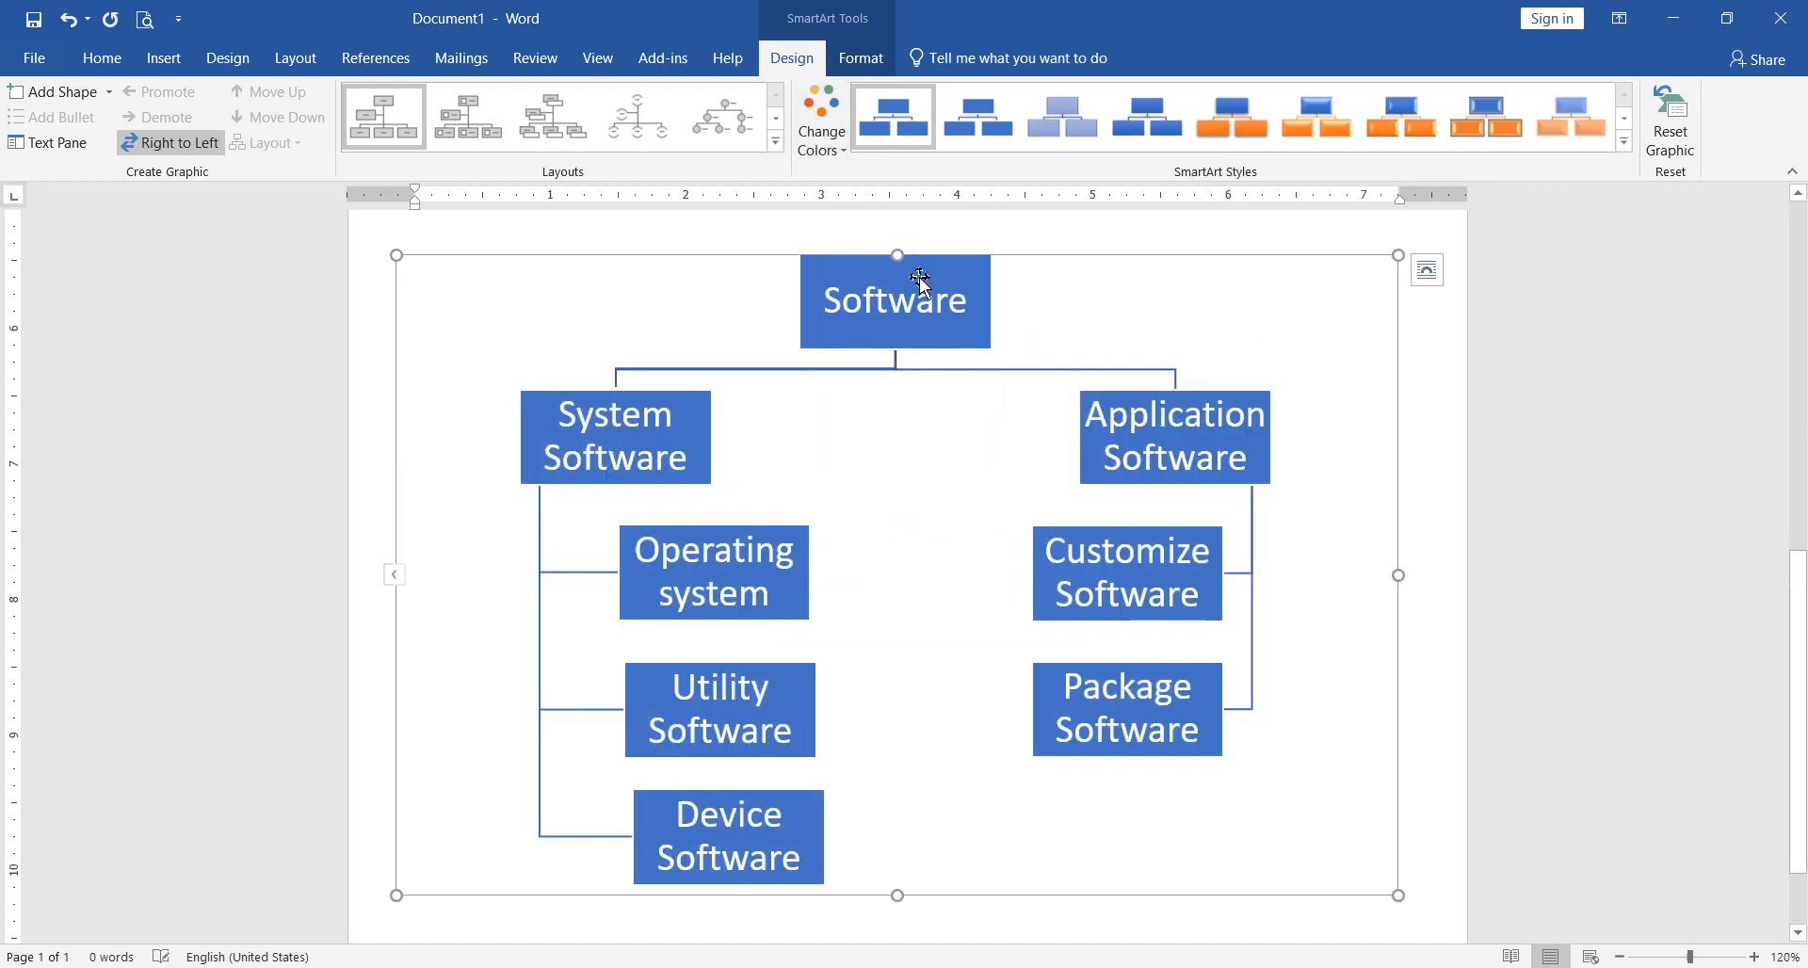
{"action": "left_click", "coordinate": [825, 136]}
{"action": "left_click", "coordinate": [1006, 318]}
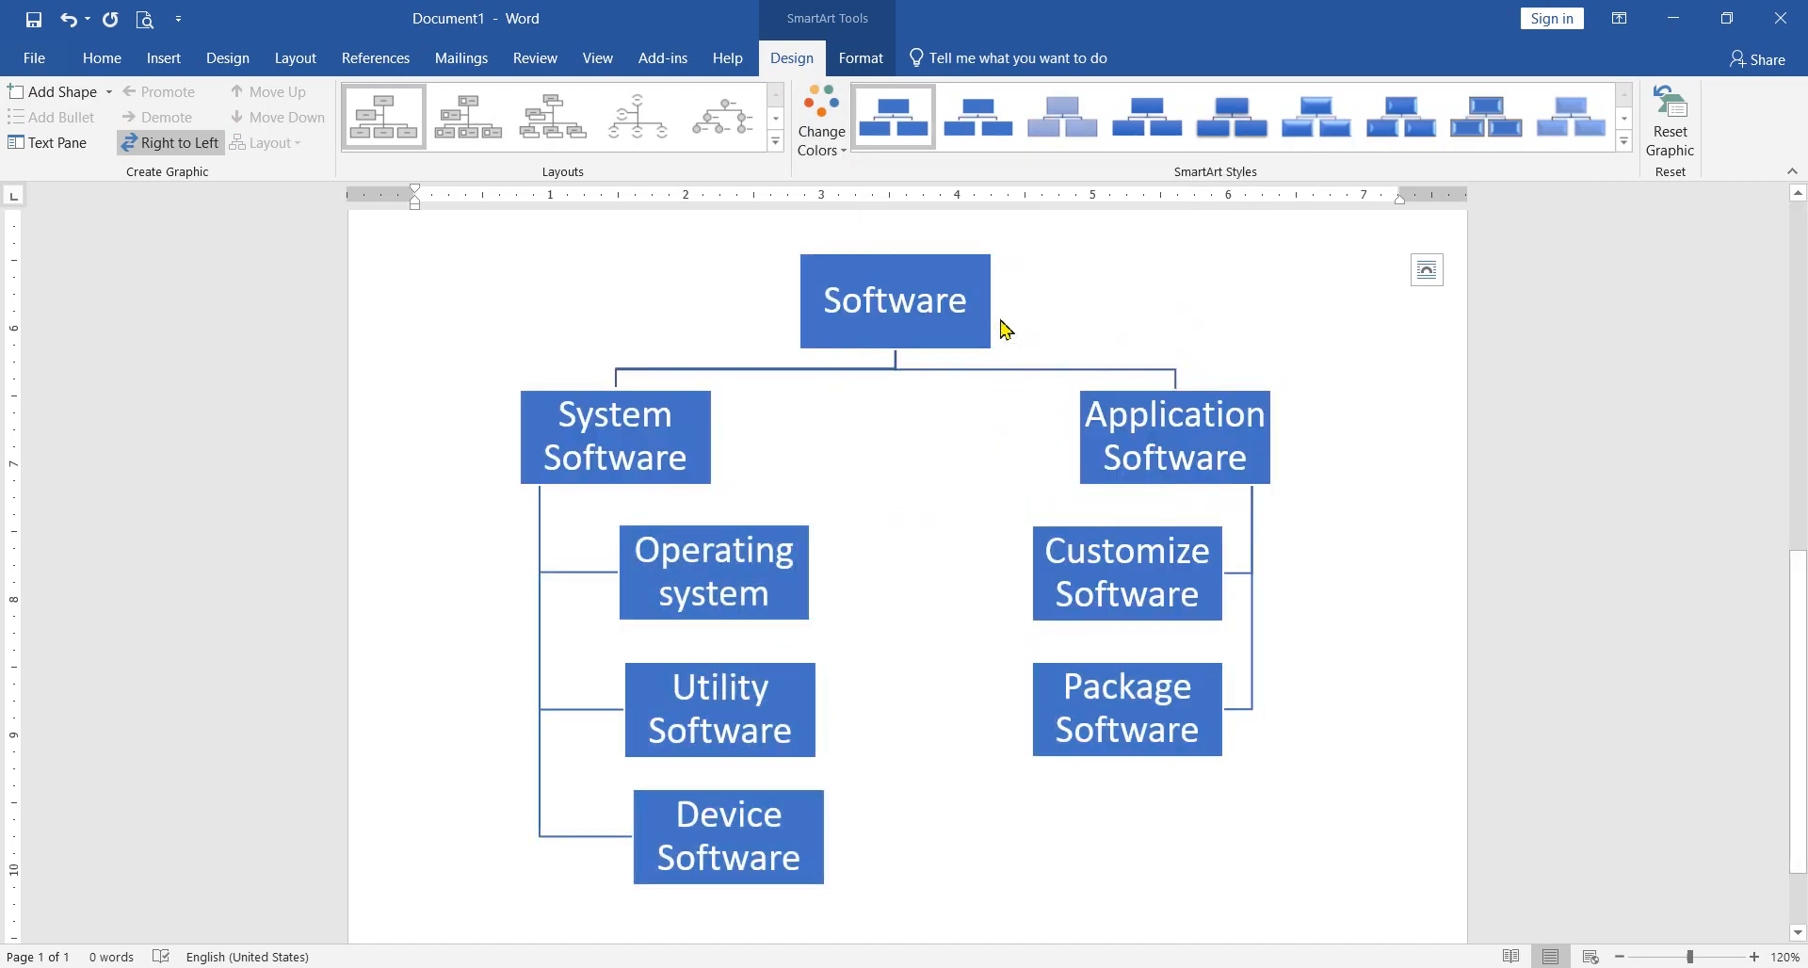
{"action": "left_click", "coordinate": [822, 132]}
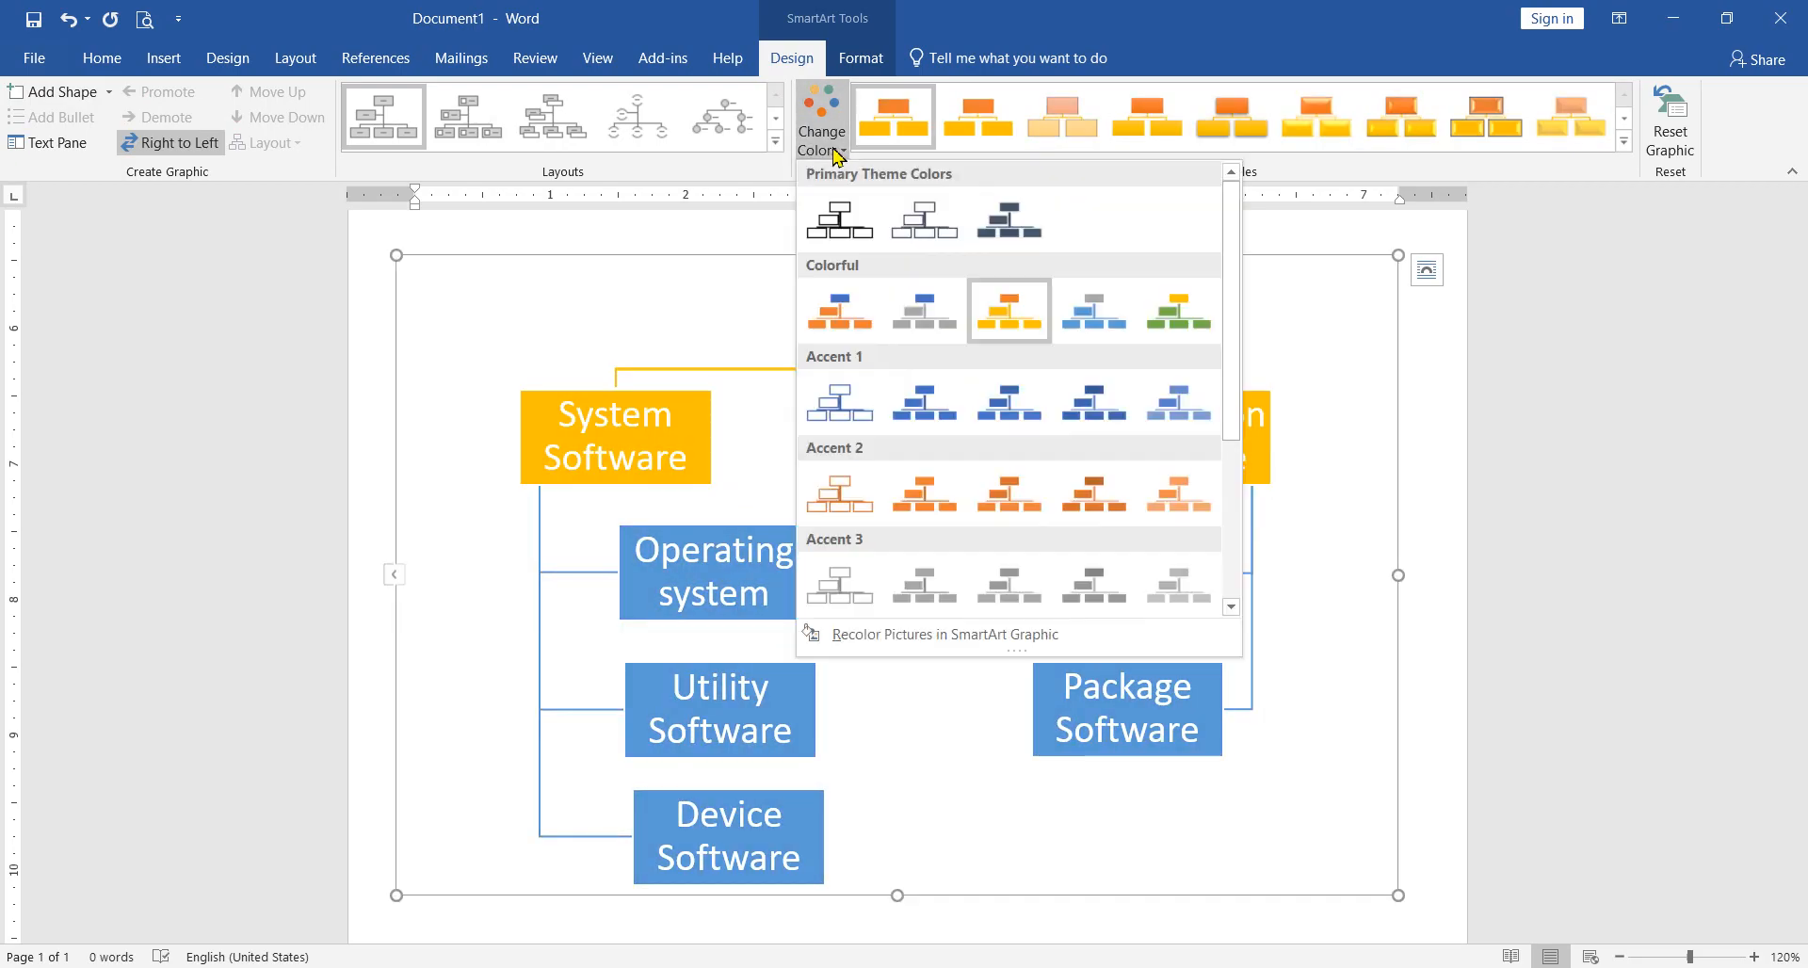
{"action": "left_click", "coordinate": [1005, 407]}
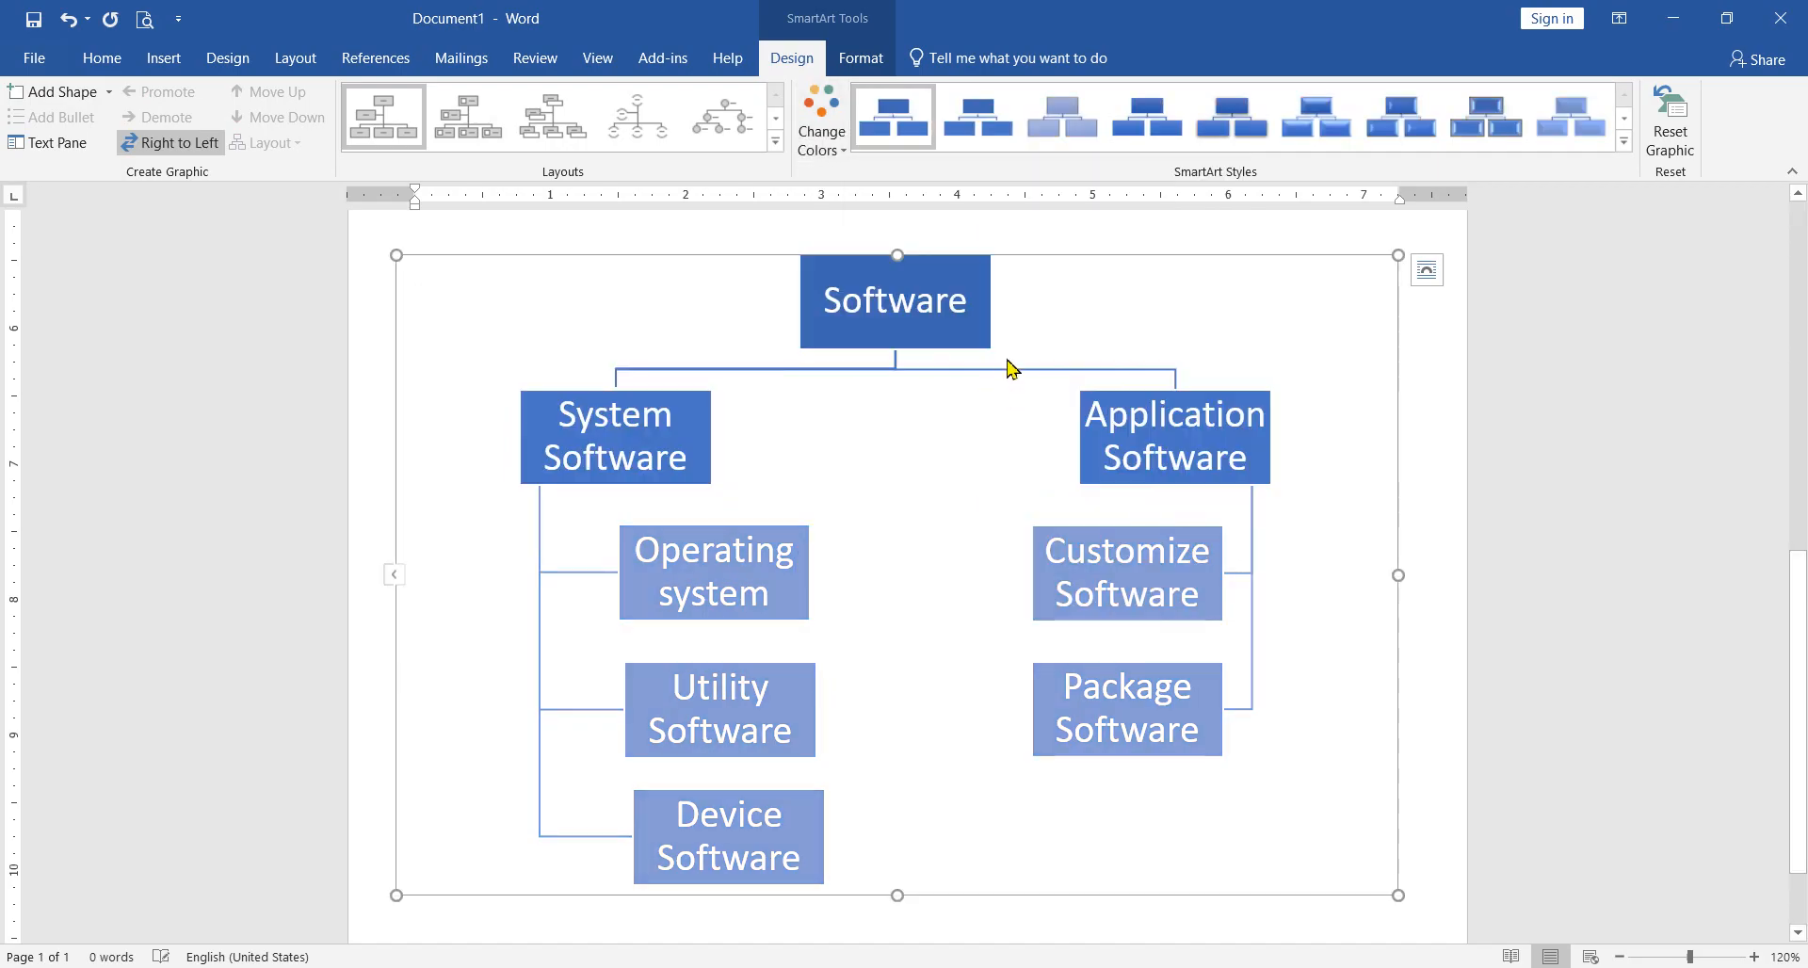
Step: Recolor the chart with the fourth Accent 2 variation, in shades of orange
{"action": "left_click", "coordinate": [838, 151]}
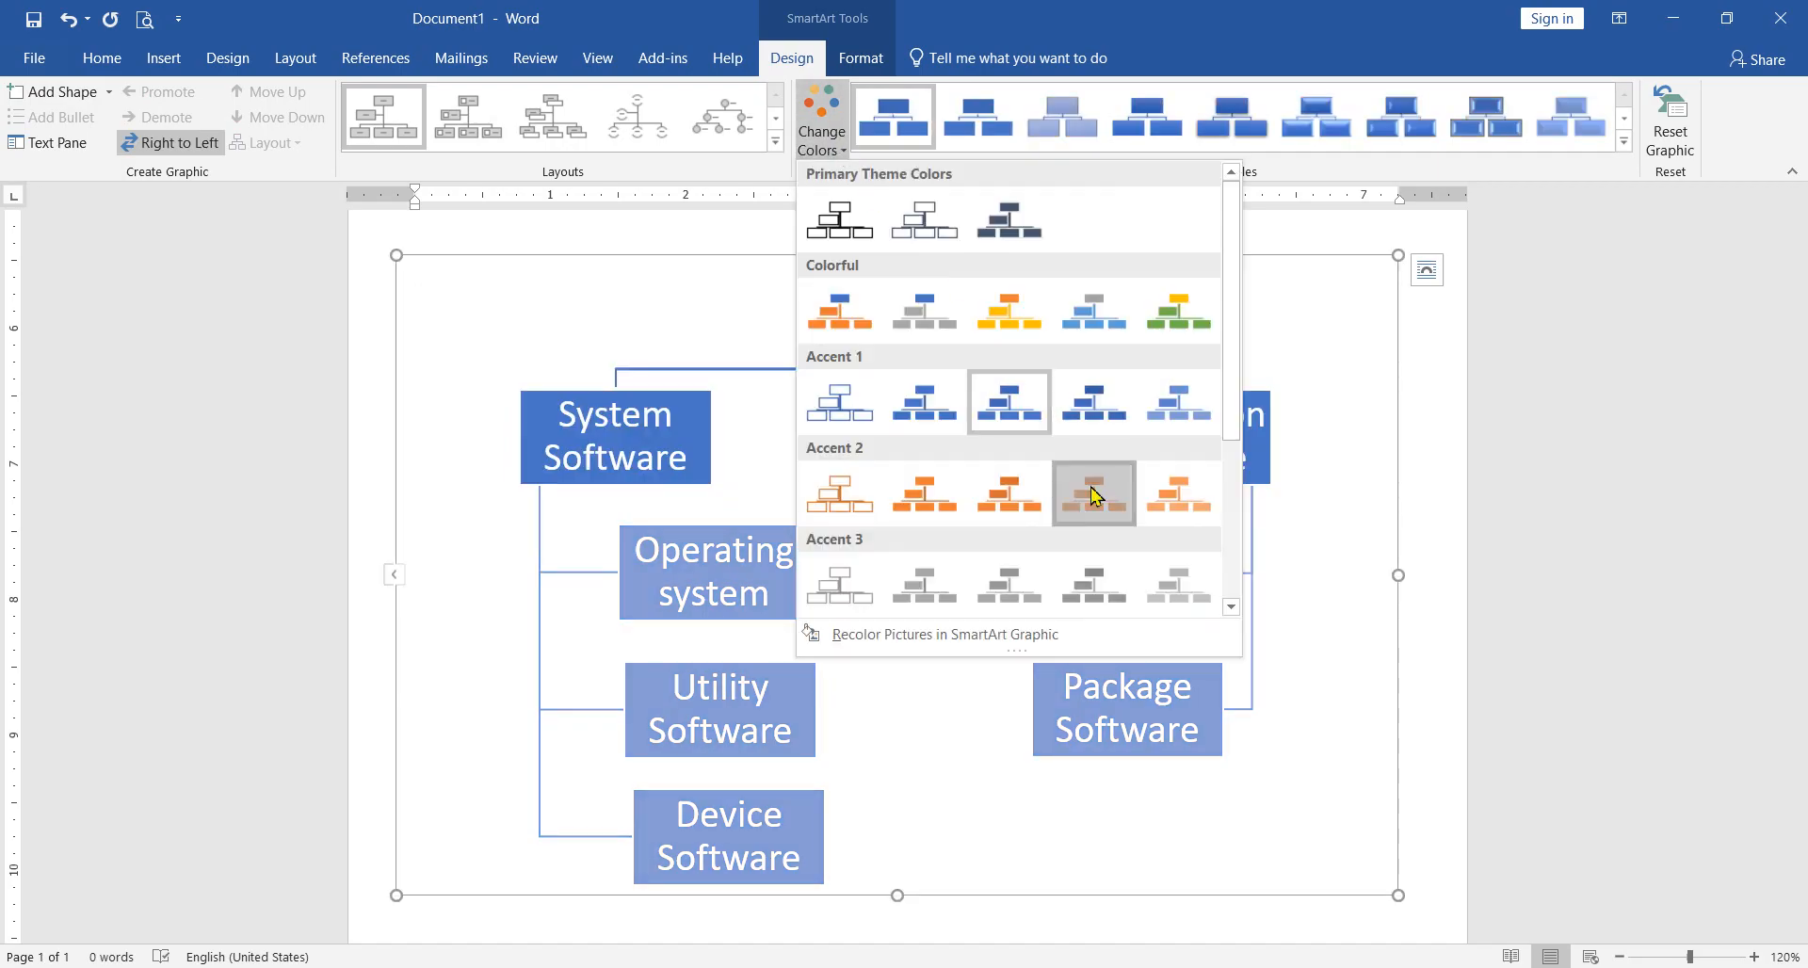
{"action": "left_click", "coordinate": [1092, 491]}
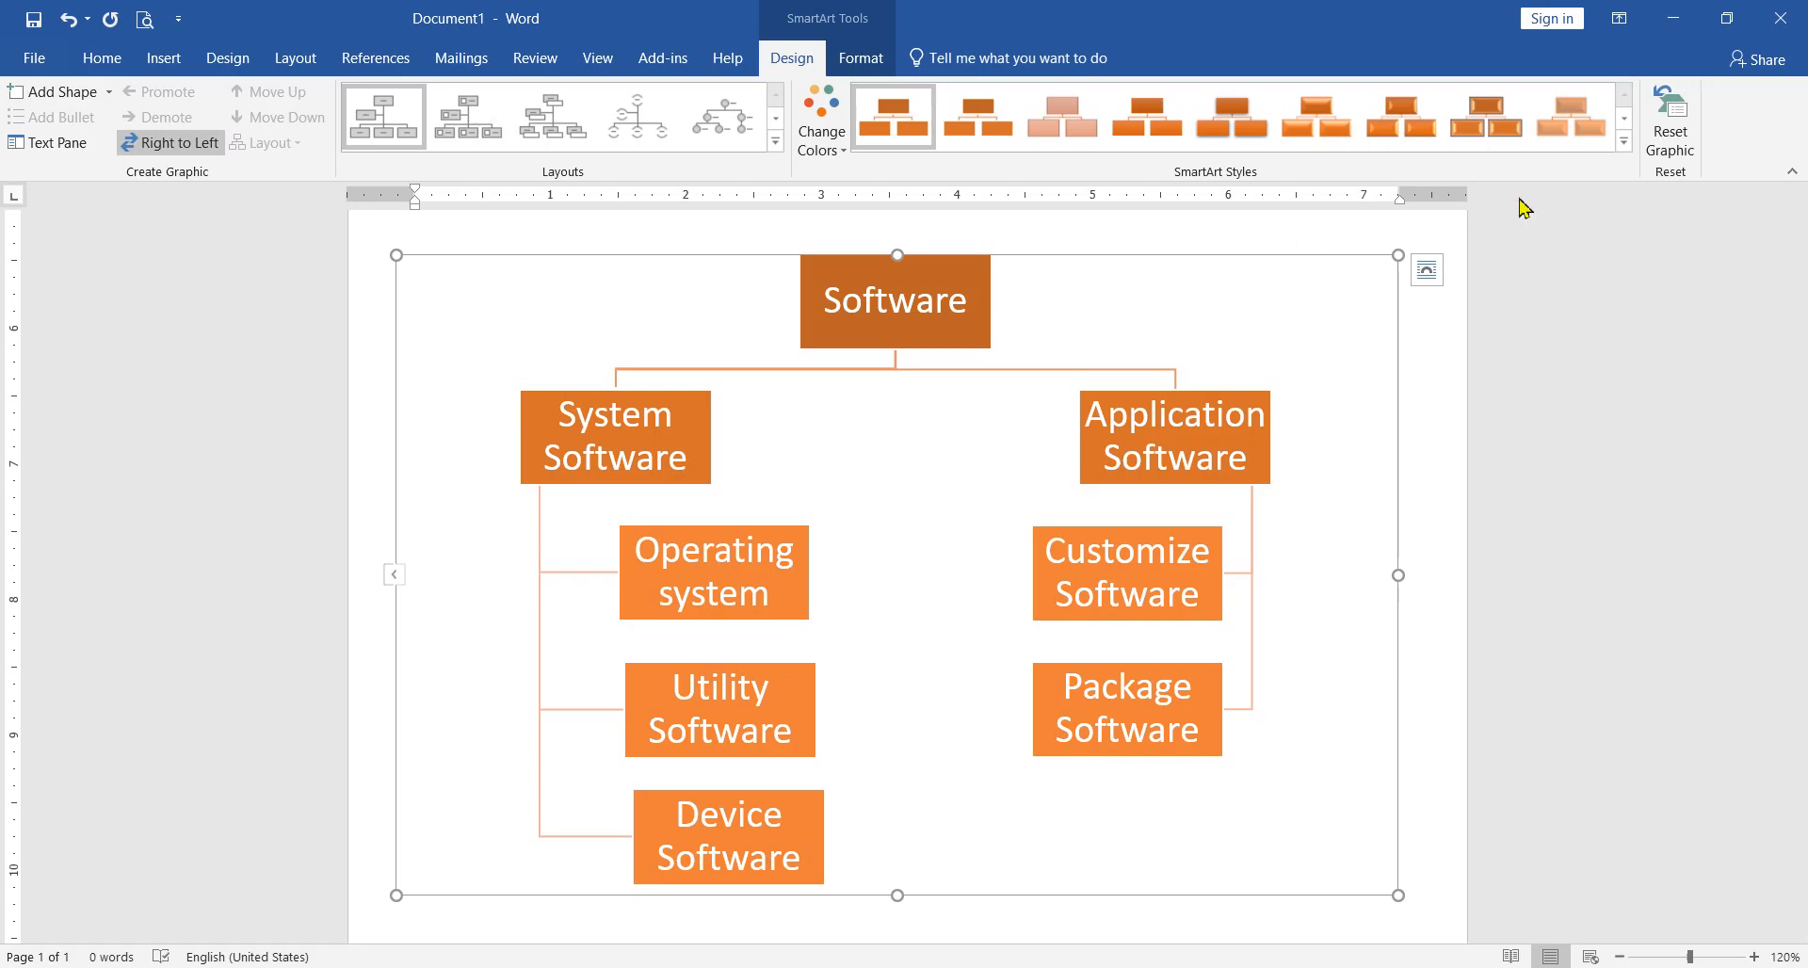
Step: Try the third, second and seventh 3-D SmartArt styles on the chart
{"action": "left_click", "coordinate": [1624, 141]}
{"action": "left_click", "coordinate": [1079, 231]}
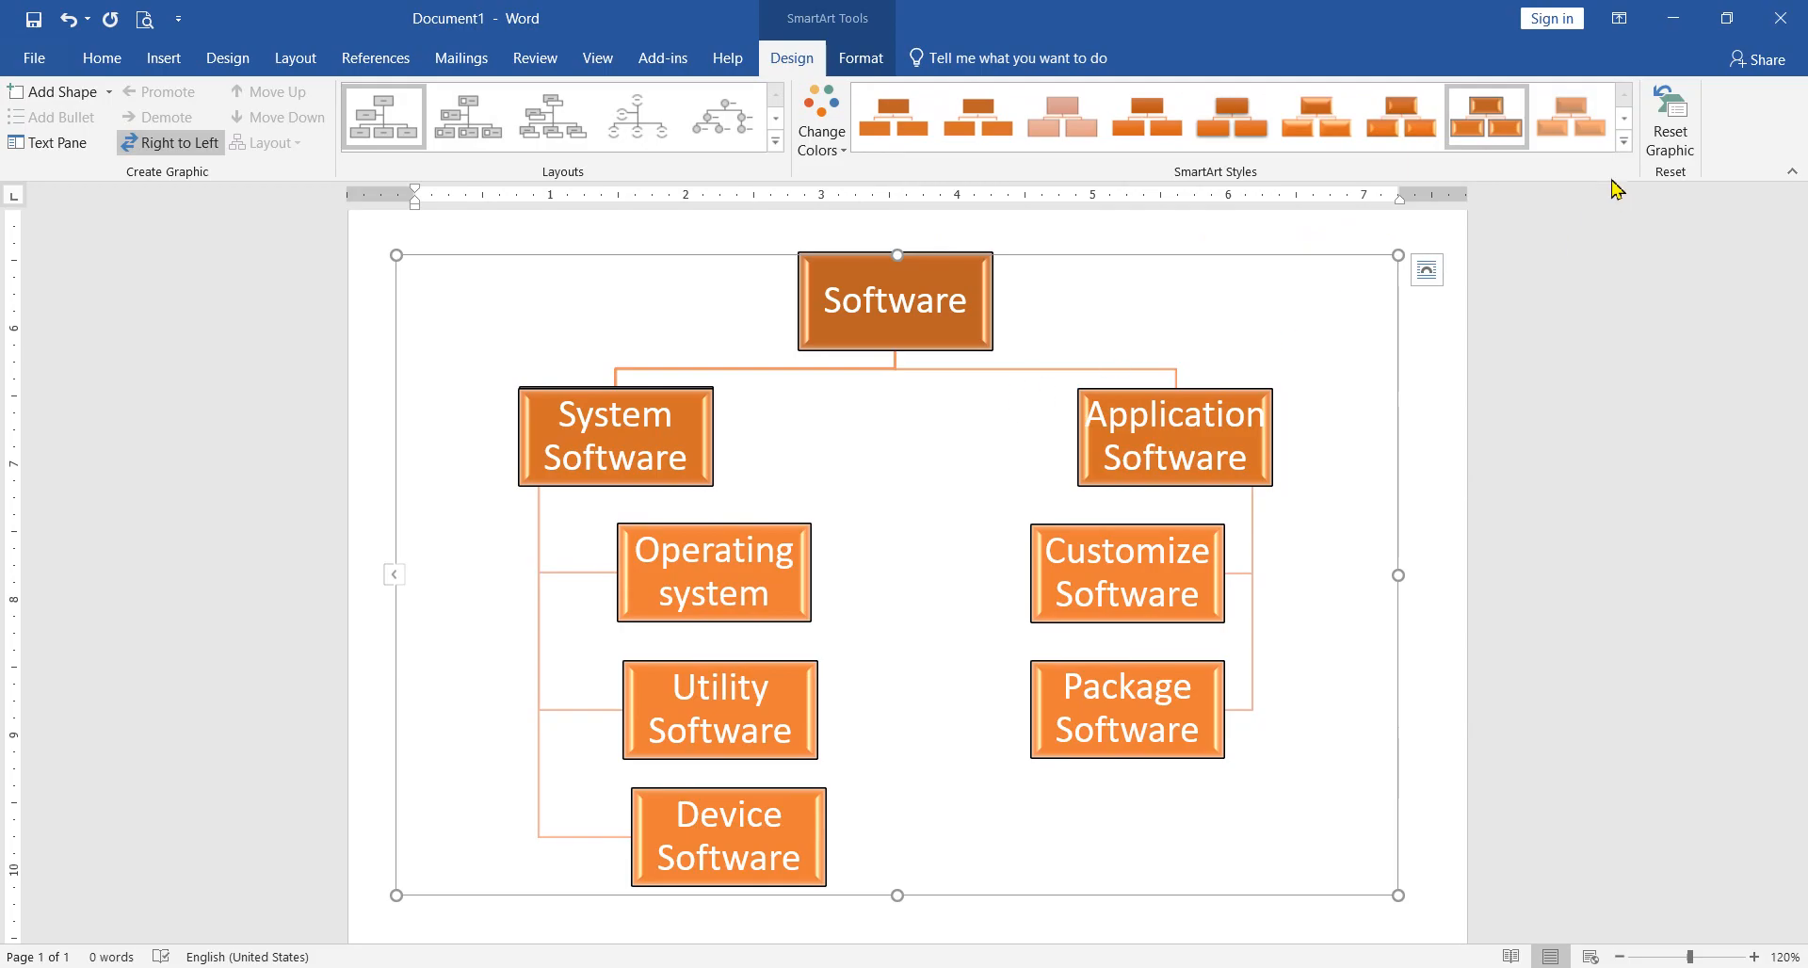
{"action": "left_click", "coordinate": [1624, 142]}
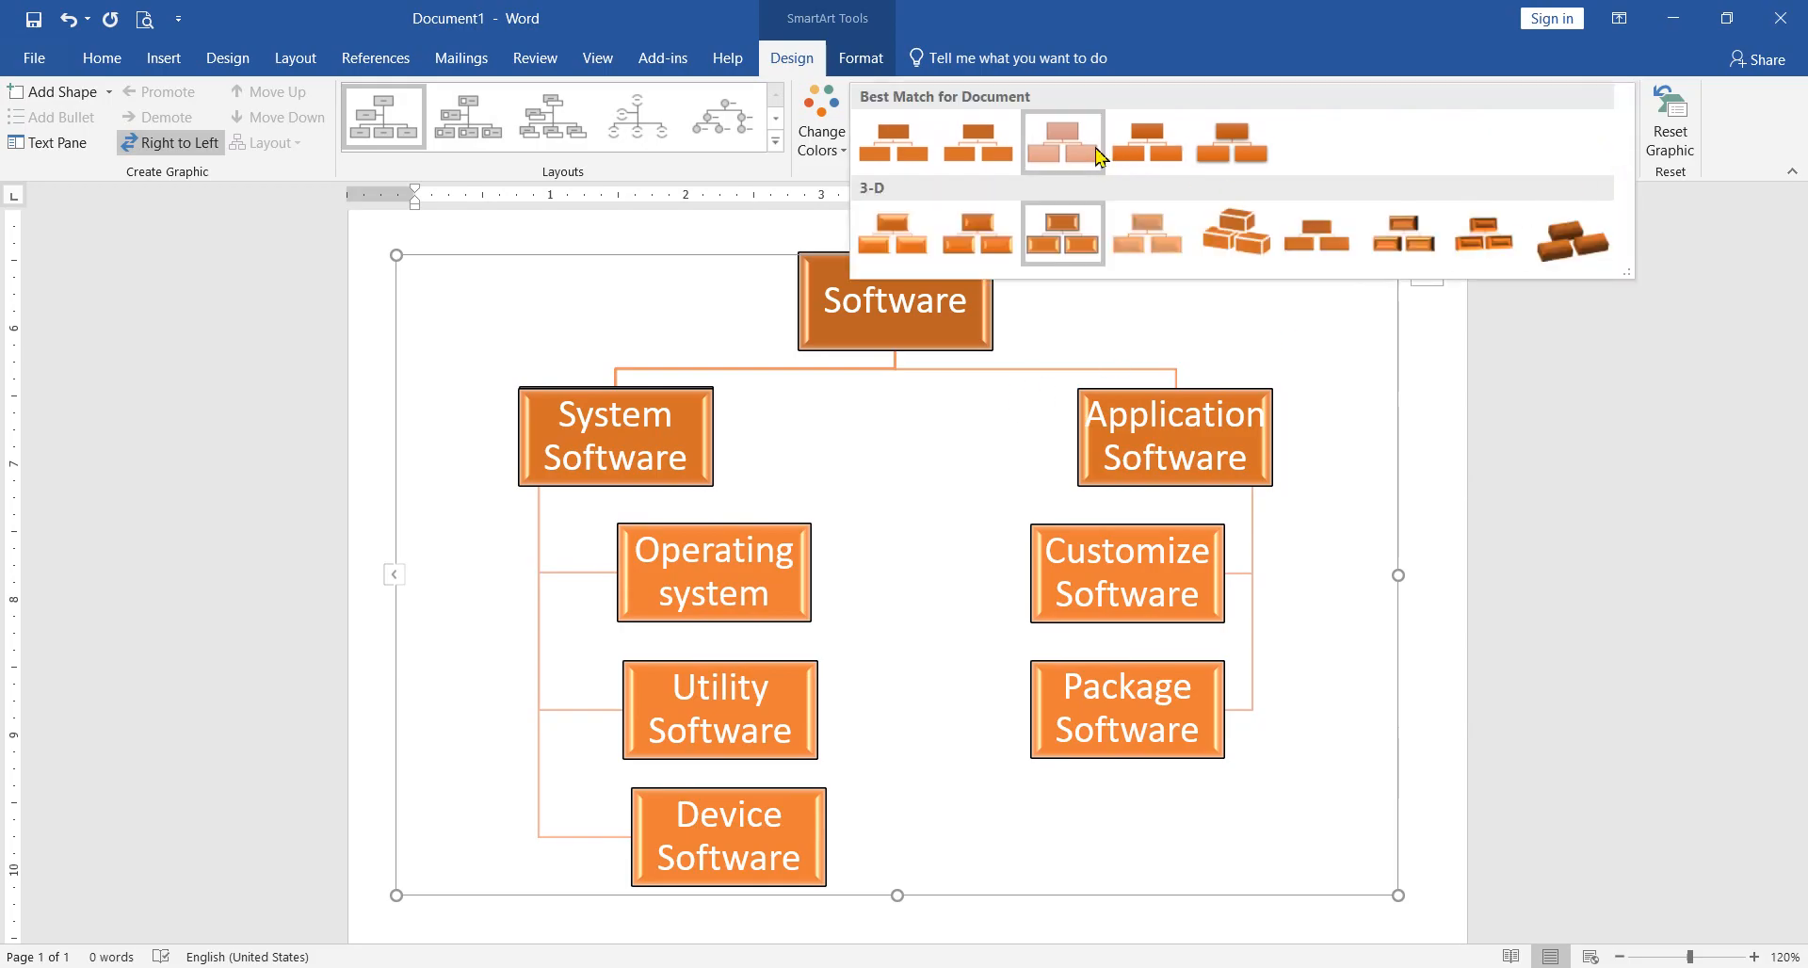
{"action": "left_click", "coordinate": [988, 224]}
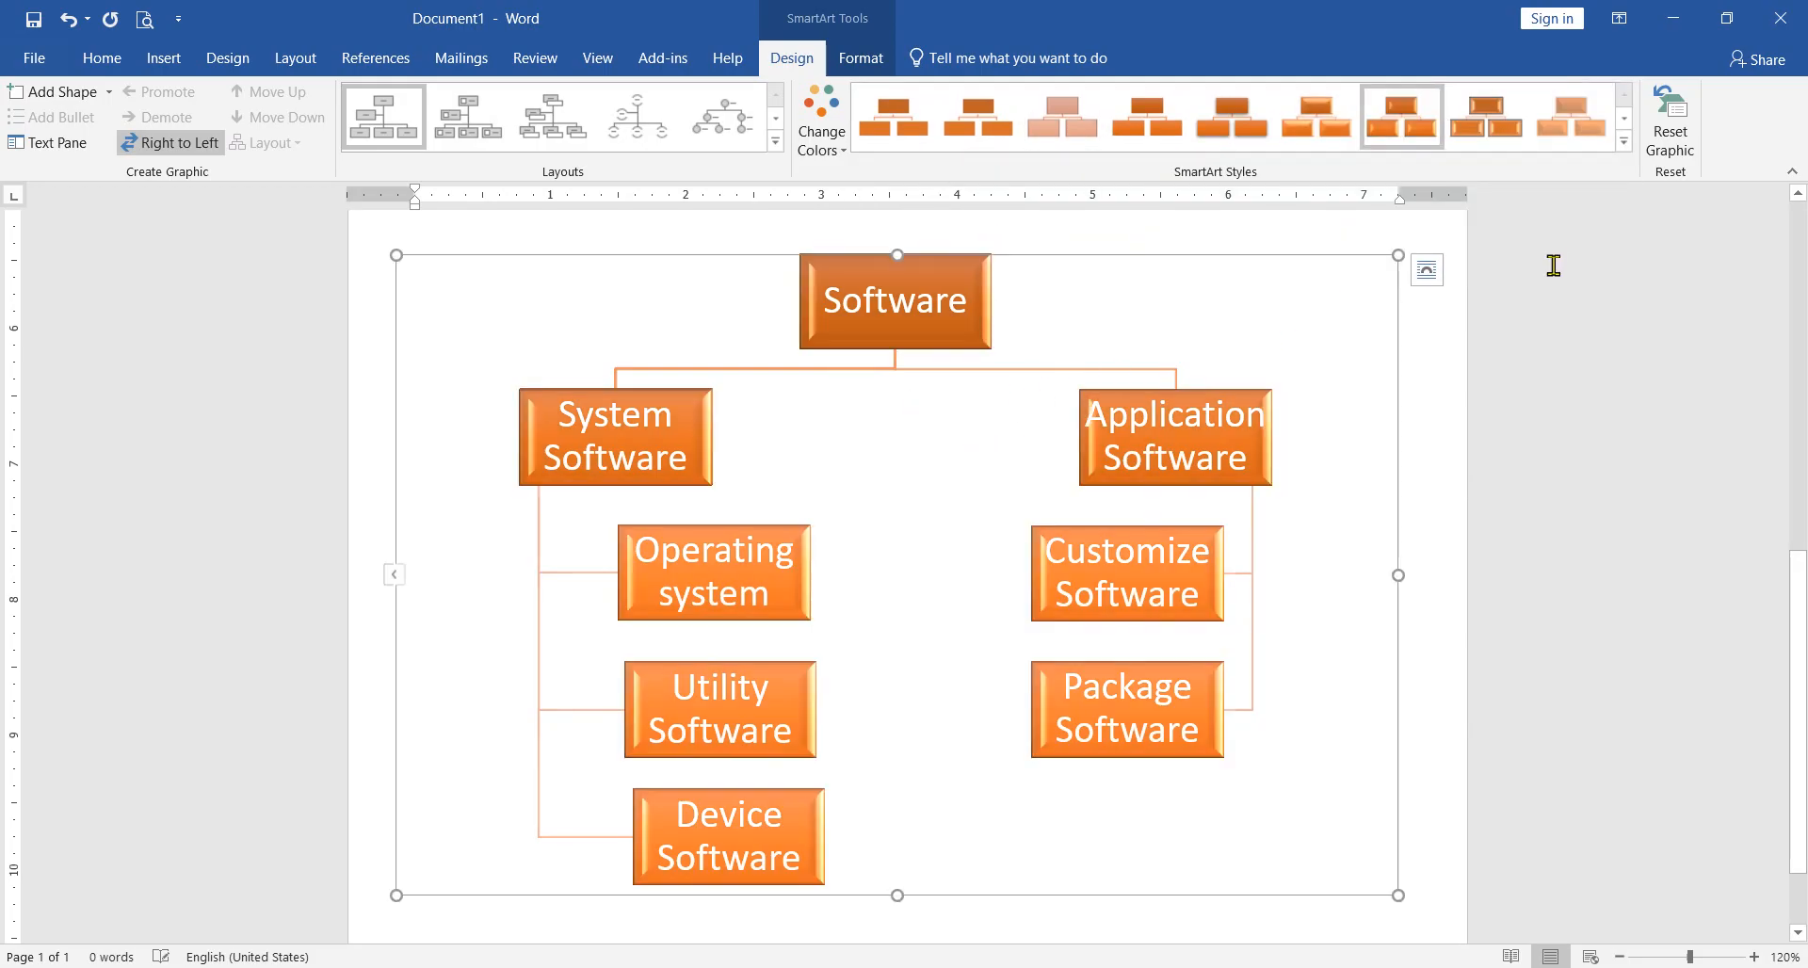
{"action": "left_click", "coordinate": [1623, 142]}
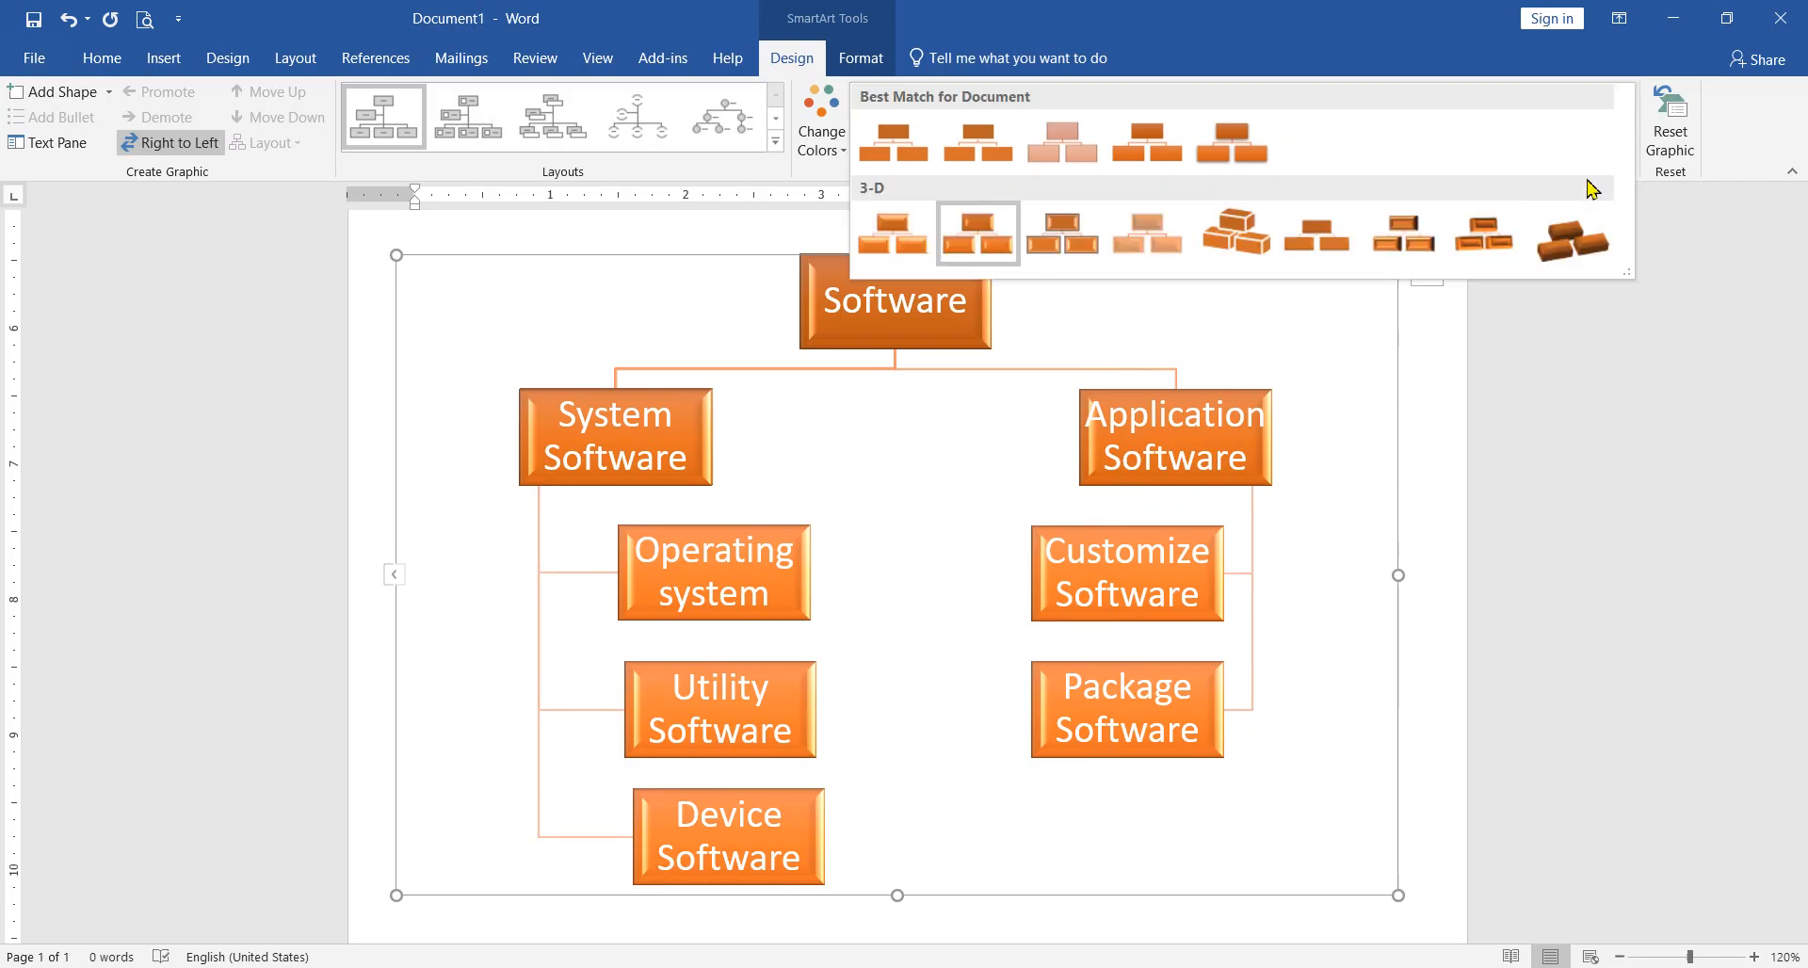
{"action": "left_click", "coordinate": [1396, 244]}
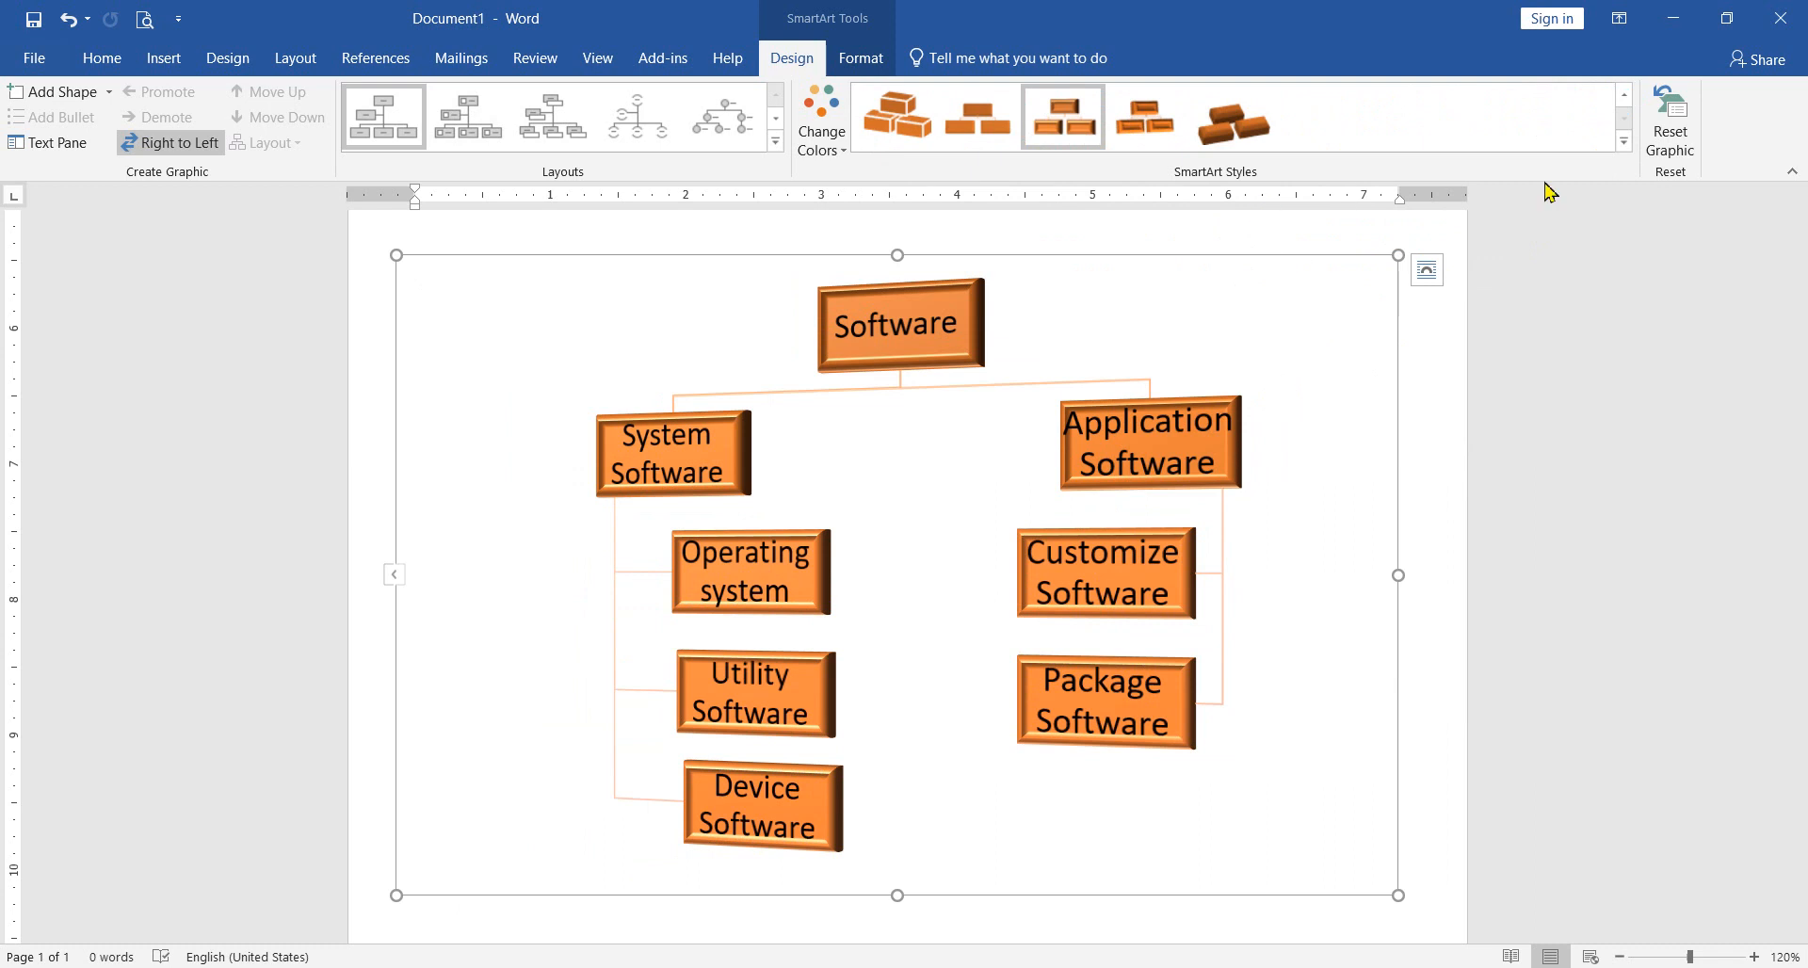
Step: Apply the fifth Best Match for Document SmartArt style to the chart
{"action": "left_click", "coordinate": [1624, 143]}
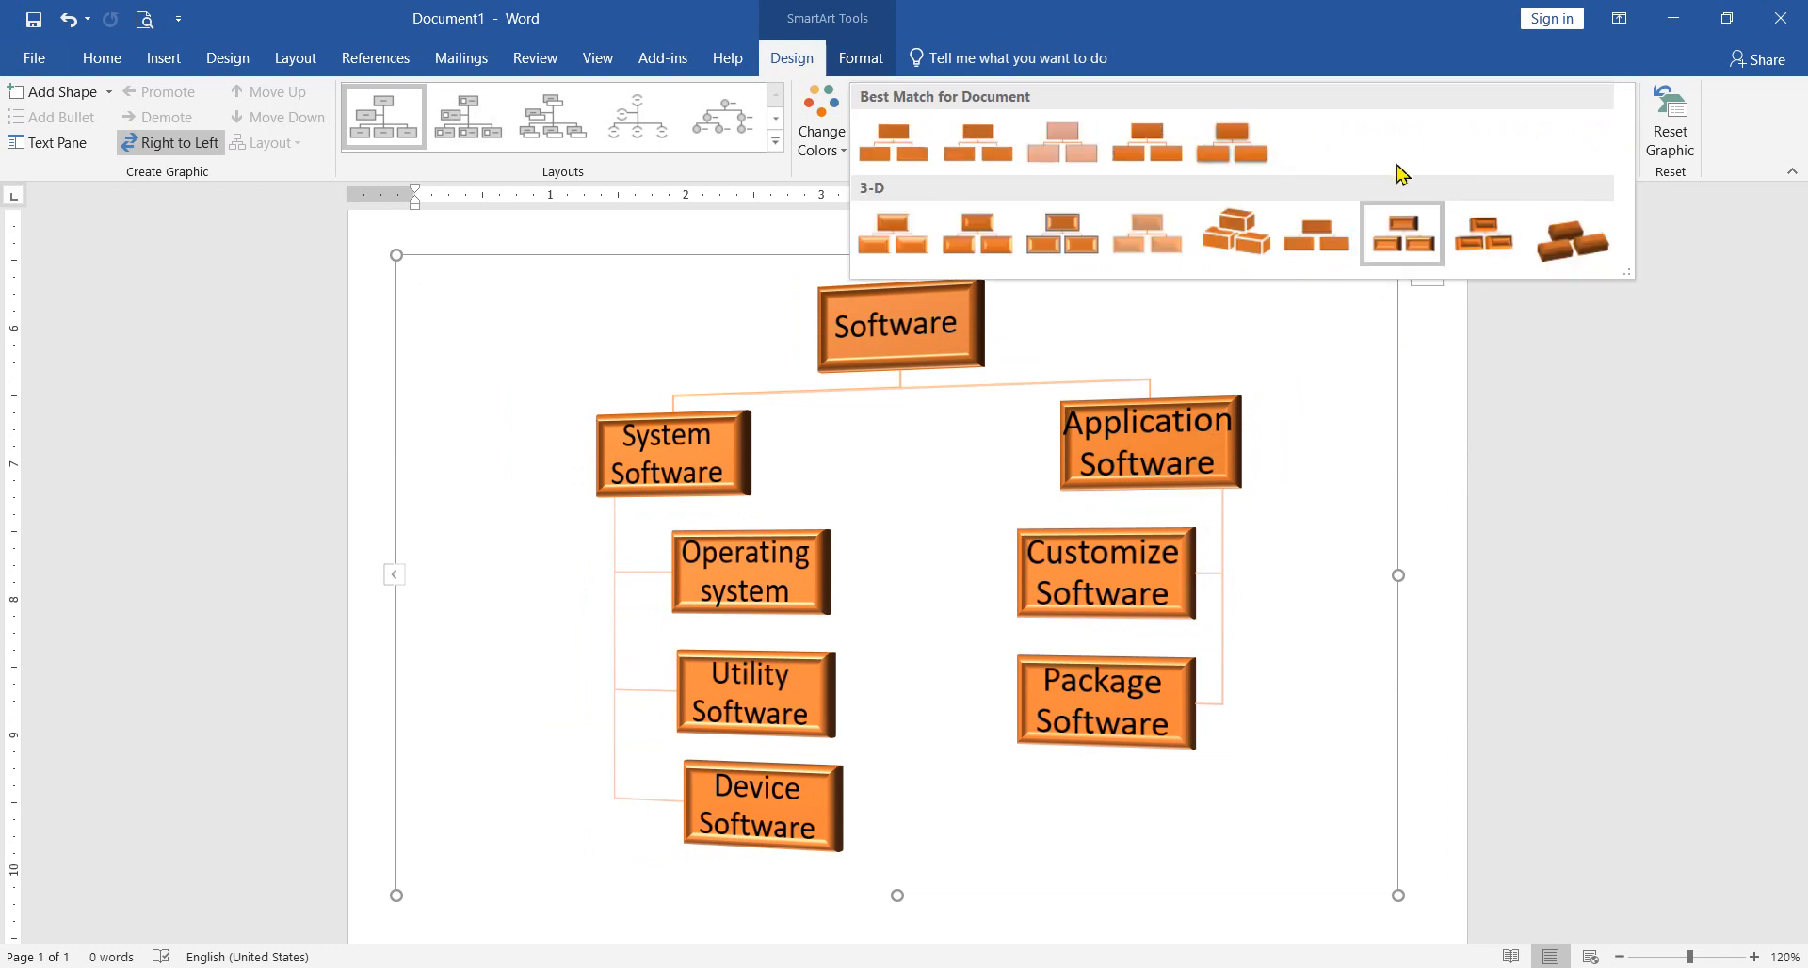
{"action": "left_click", "coordinate": [1233, 149]}
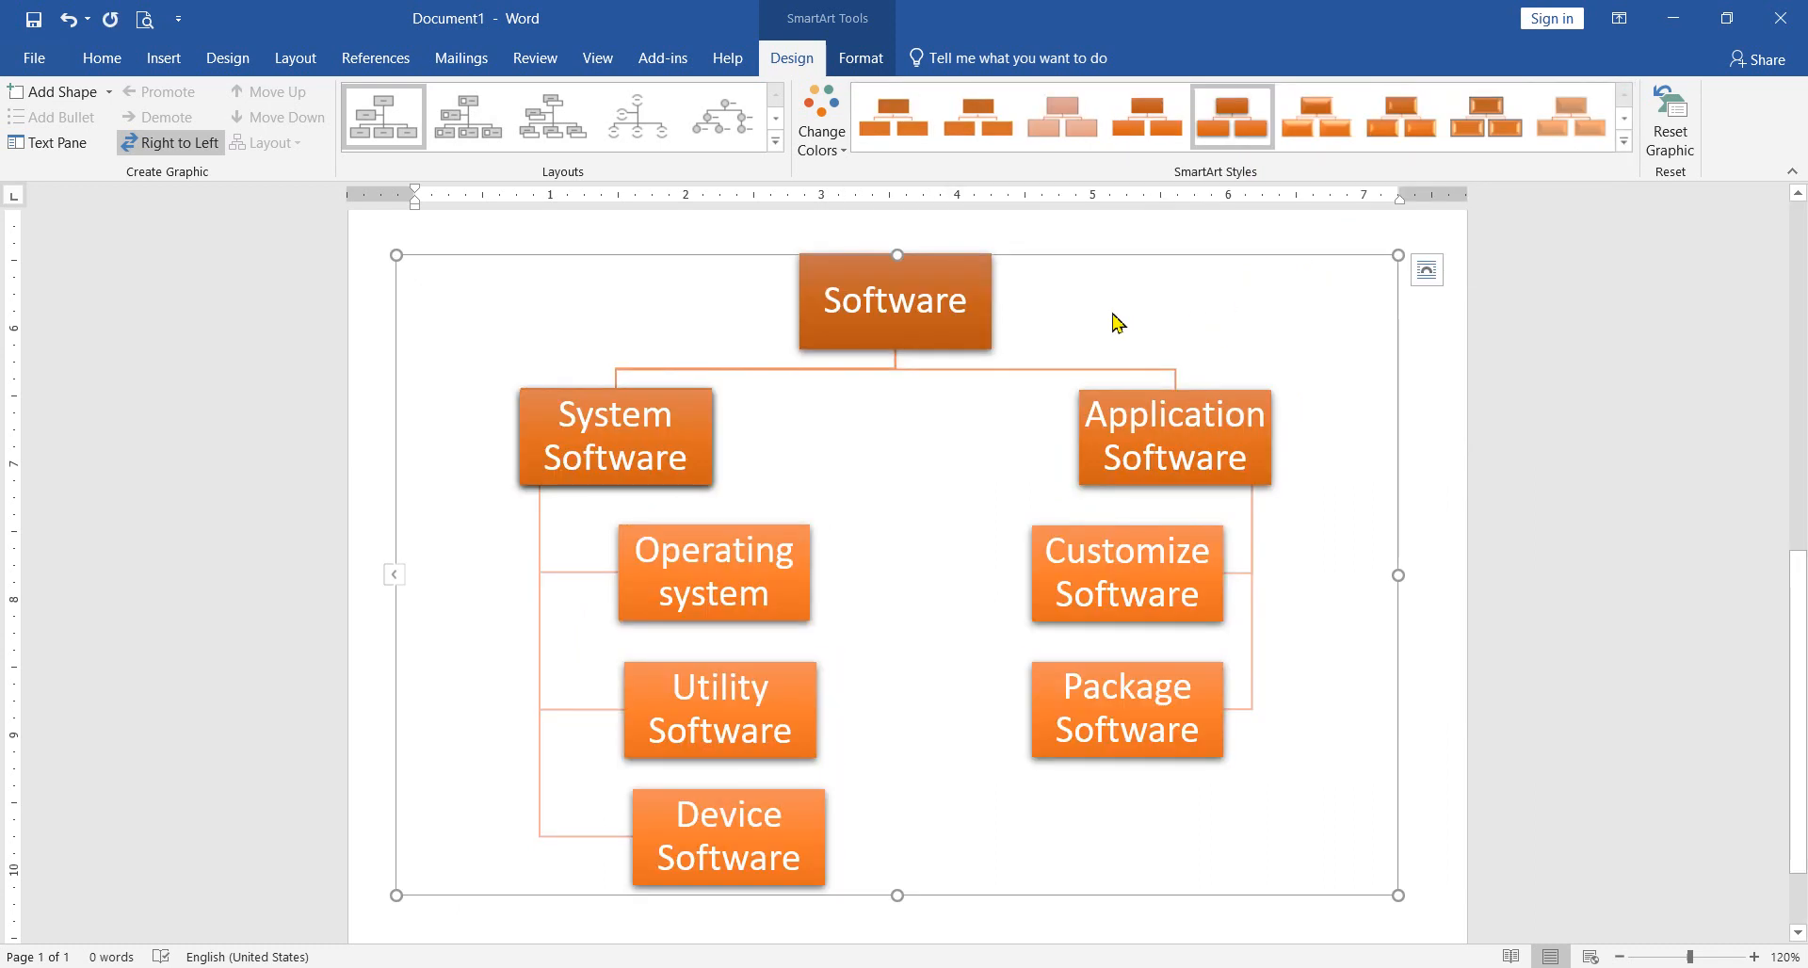
Step: Try the first Accent 1 color variation on the organization chart and browse the available layouts
{"action": "left_click", "coordinate": [821, 141]}
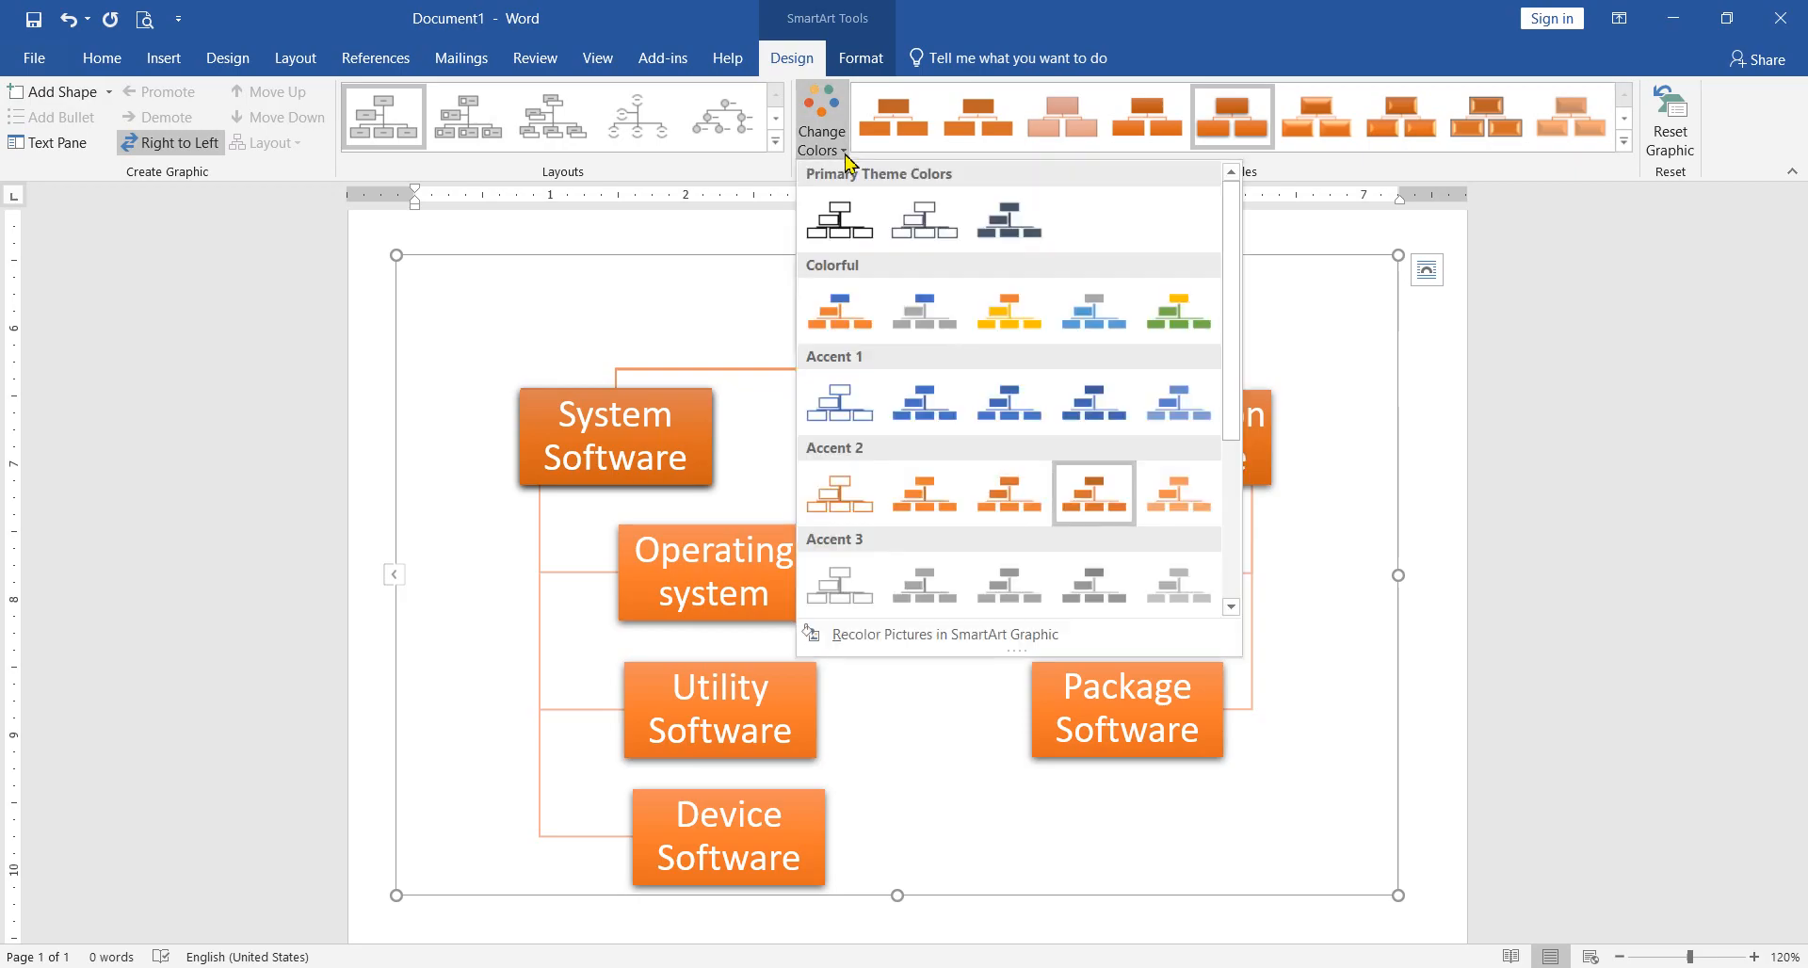
{"action": "left_click", "coordinate": [841, 414]}
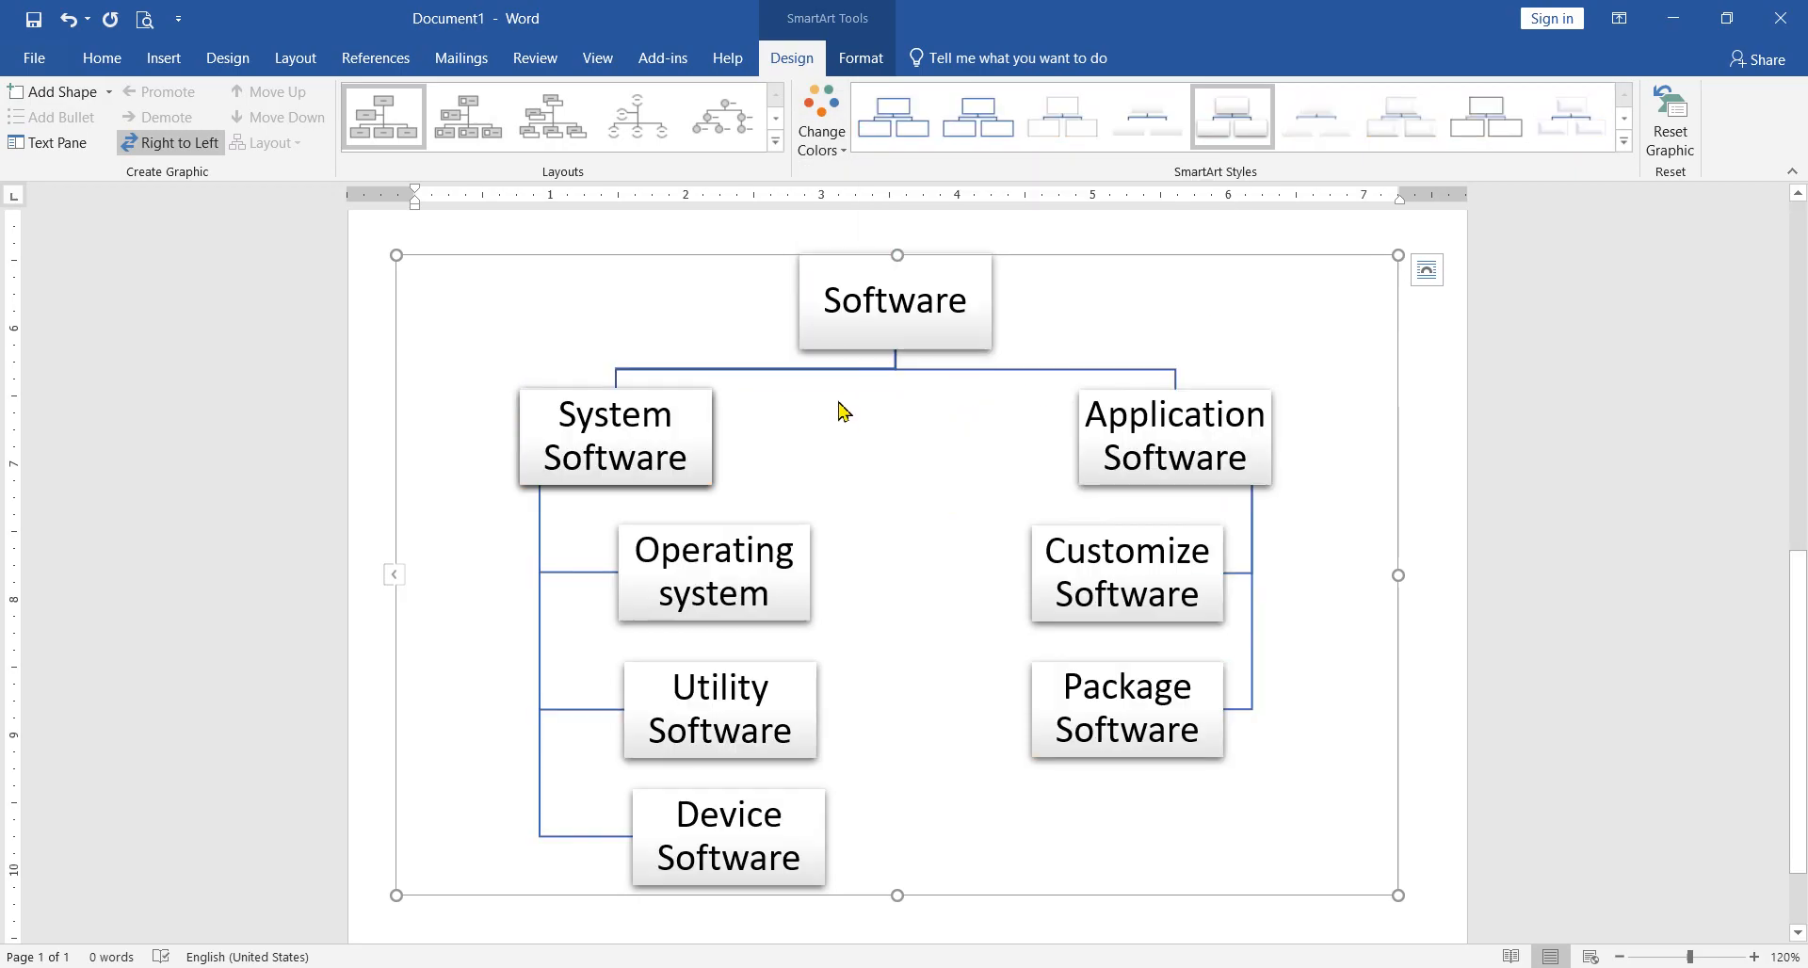
{"action": "left_click", "coordinate": [775, 142]}
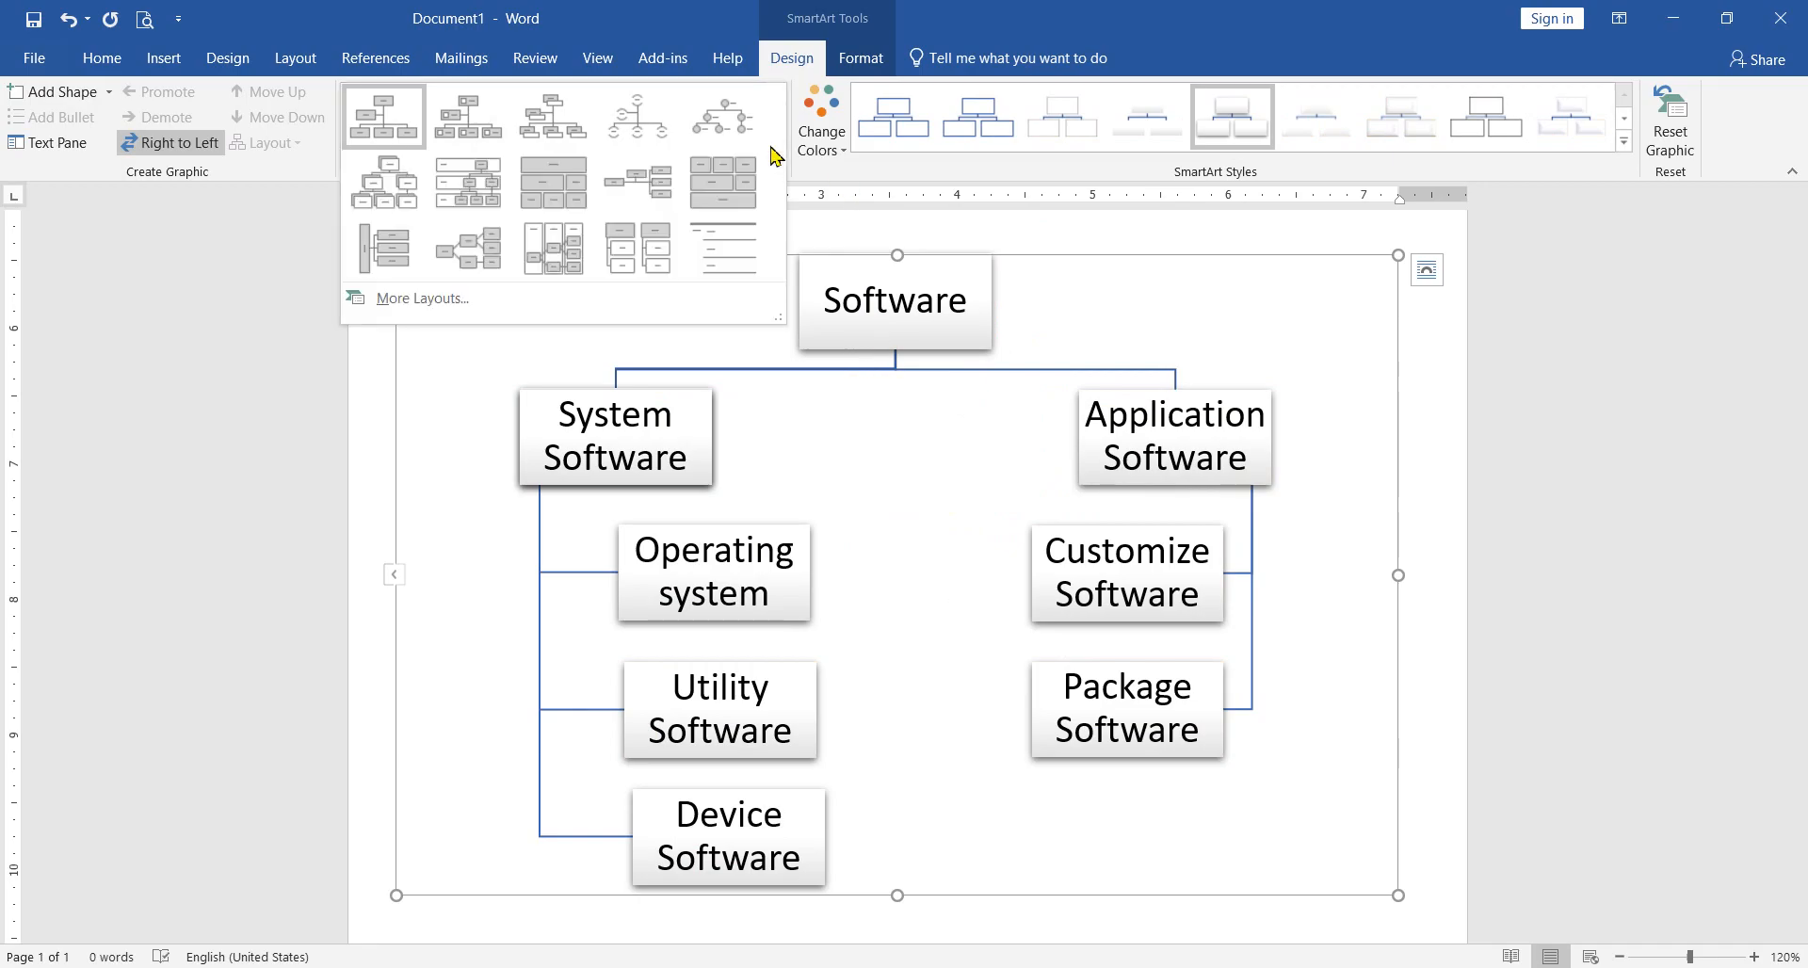
{"action": "left_click", "coordinate": [875, 181]}
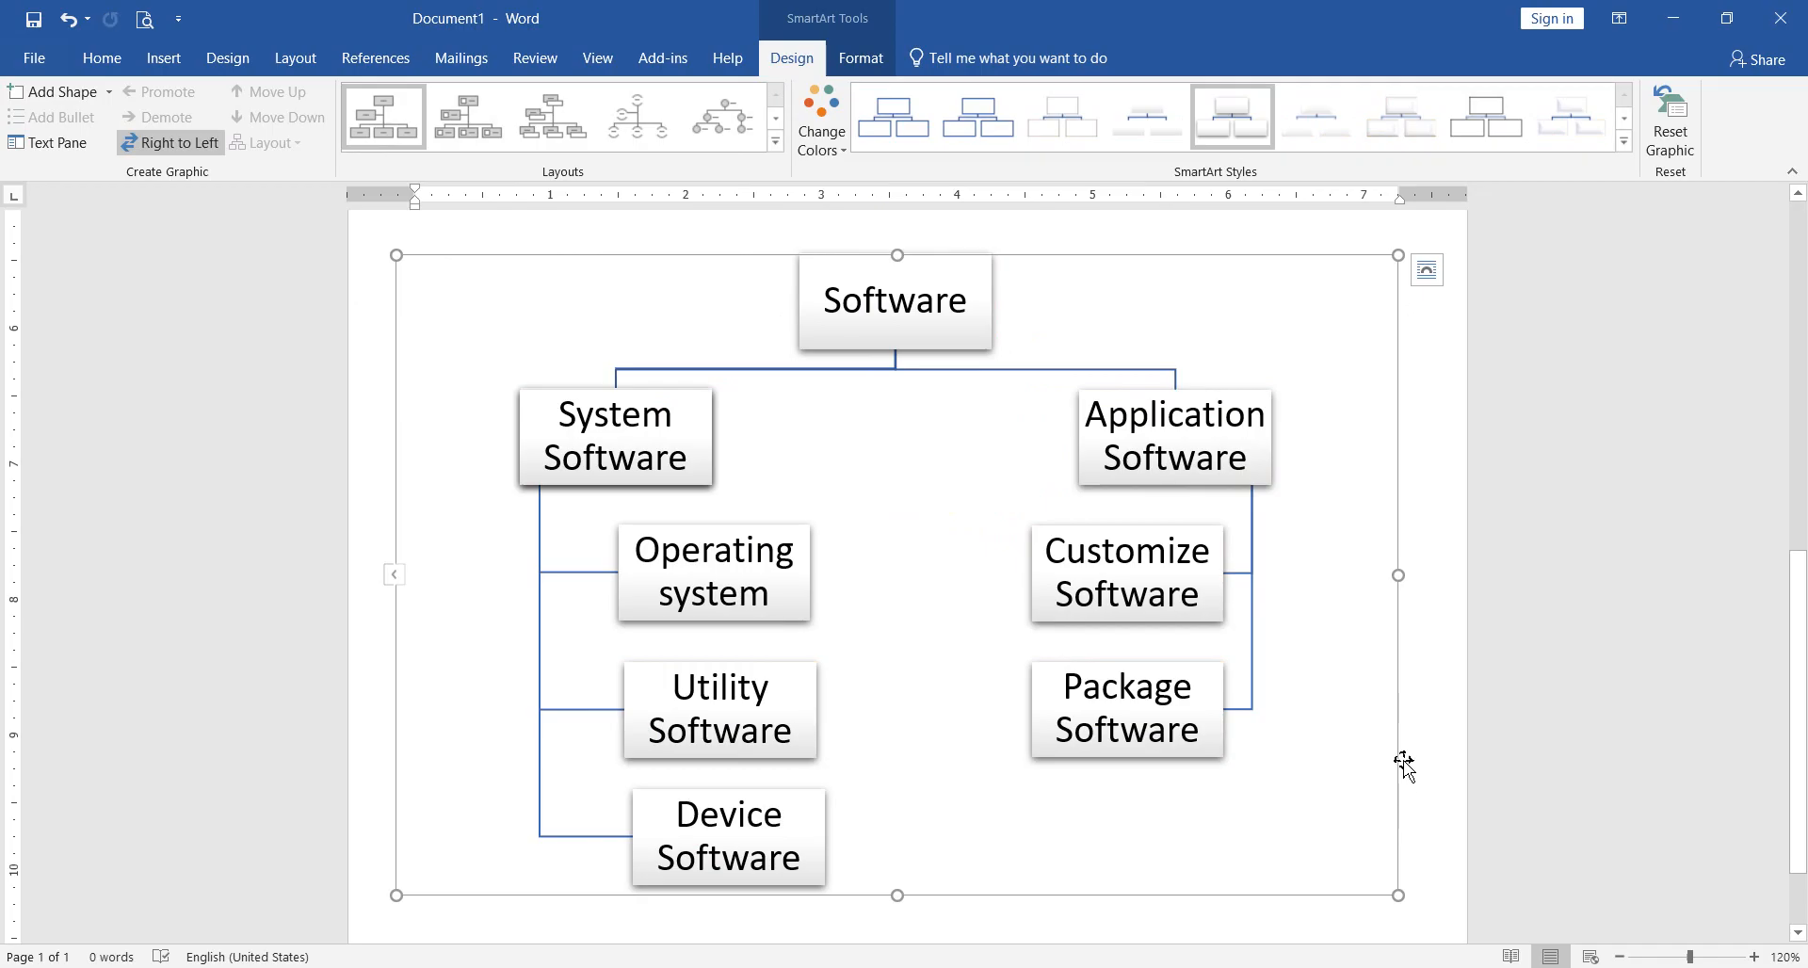
{"action": "scroll", "coordinate": [1318, 579], "scroll_direction": "up", "scroll_amount": 2}
{"action": "scroll", "coordinate": [1399, 569], "scroll_direction": "down", "scroll_amount": 2}
Step: Recolor the organization chart with the first Colorful variation and shrink it from both upper corners
{"action": "left_click", "coordinate": [826, 139]}
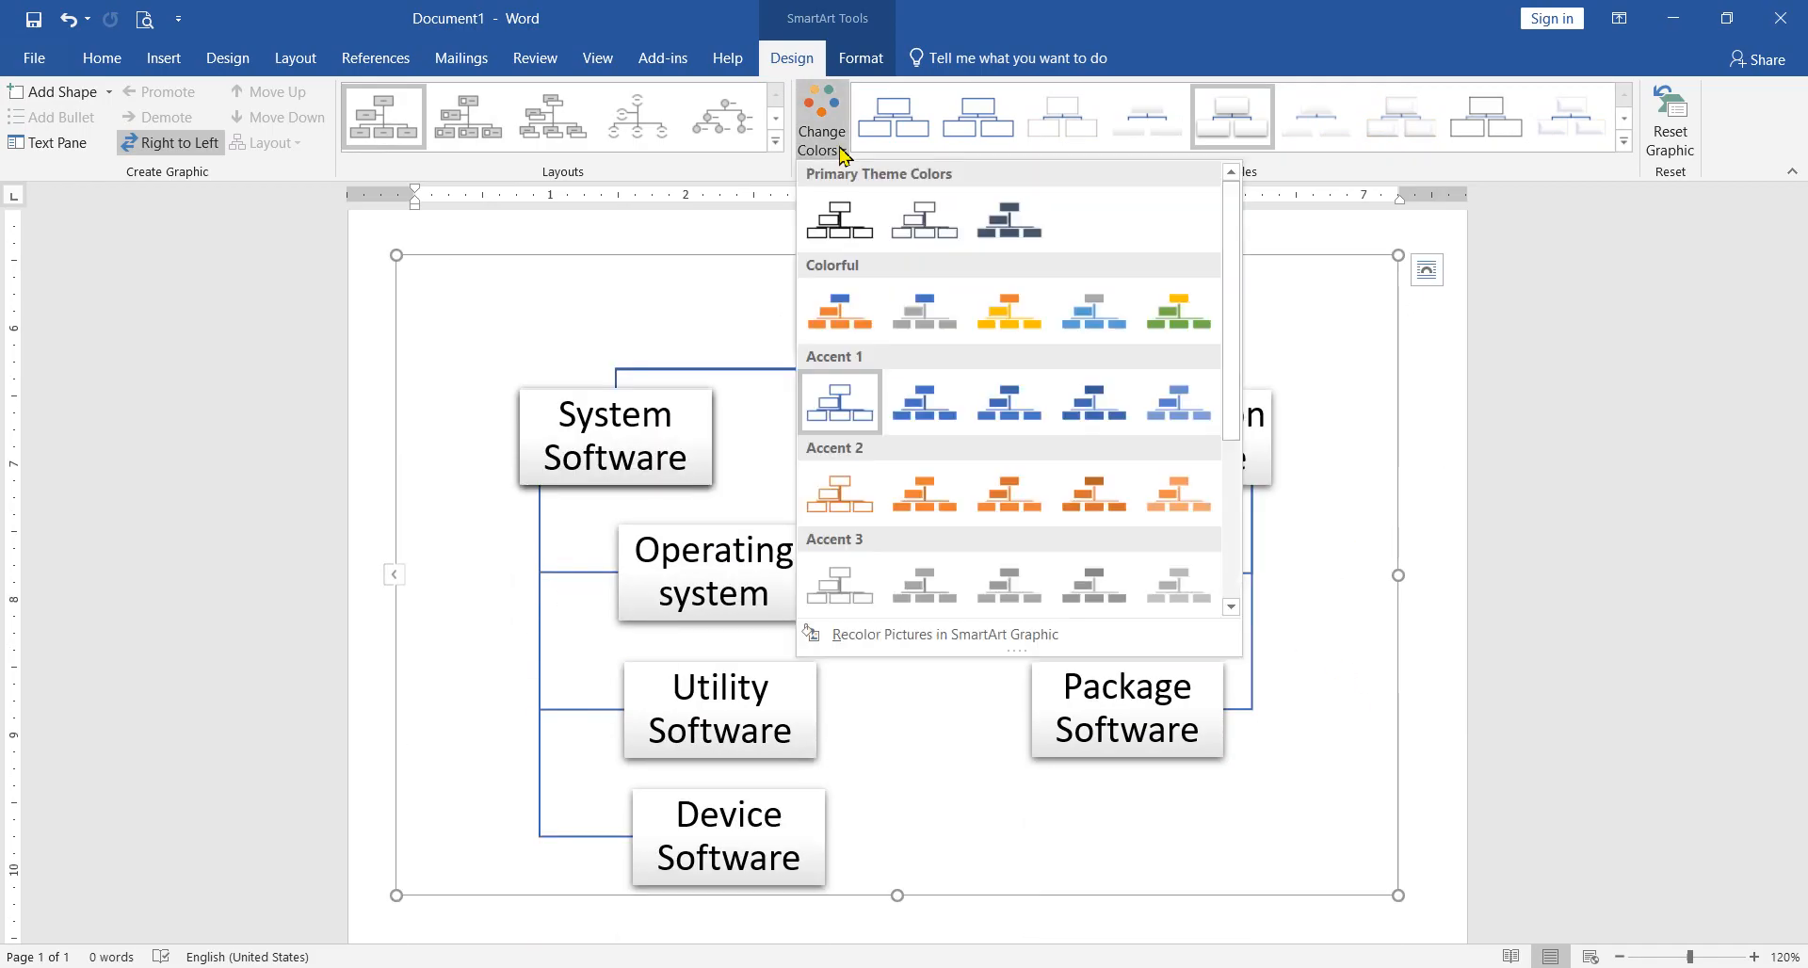
{"action": "left_click", "coordinate": [842, 312]}
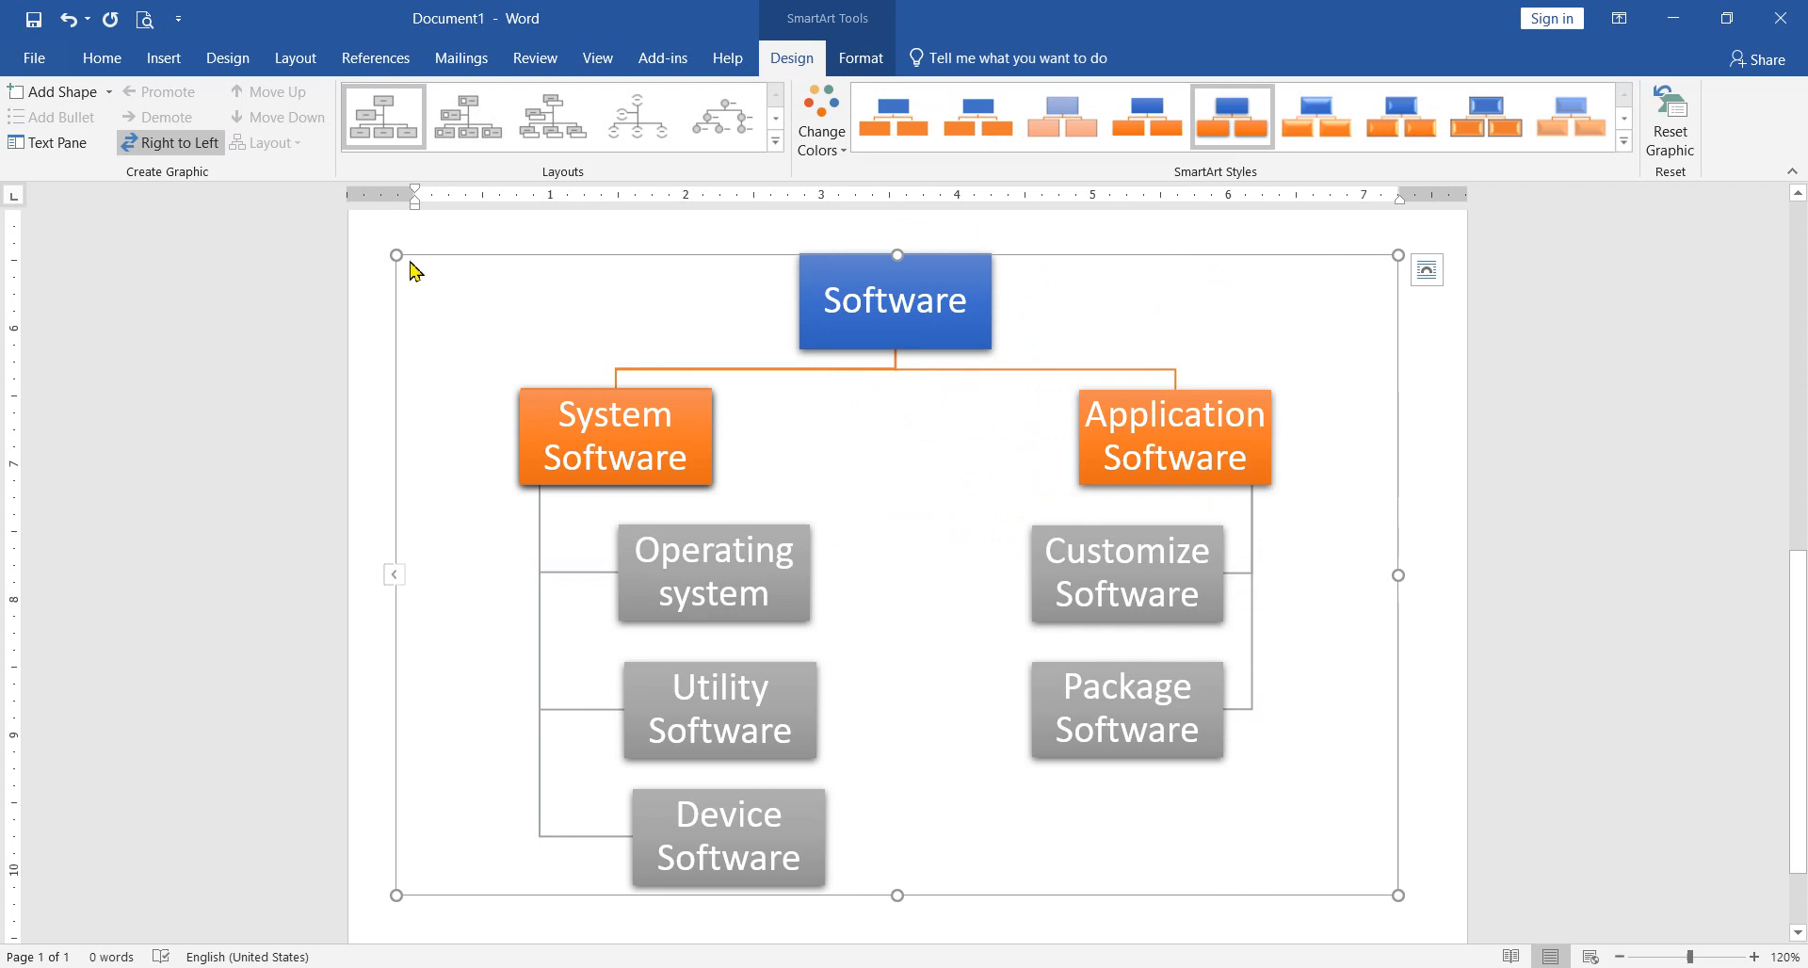
{"action": "left_click_drag", "start_coordinate": [398, 255], "coordinate": [465, 306]}
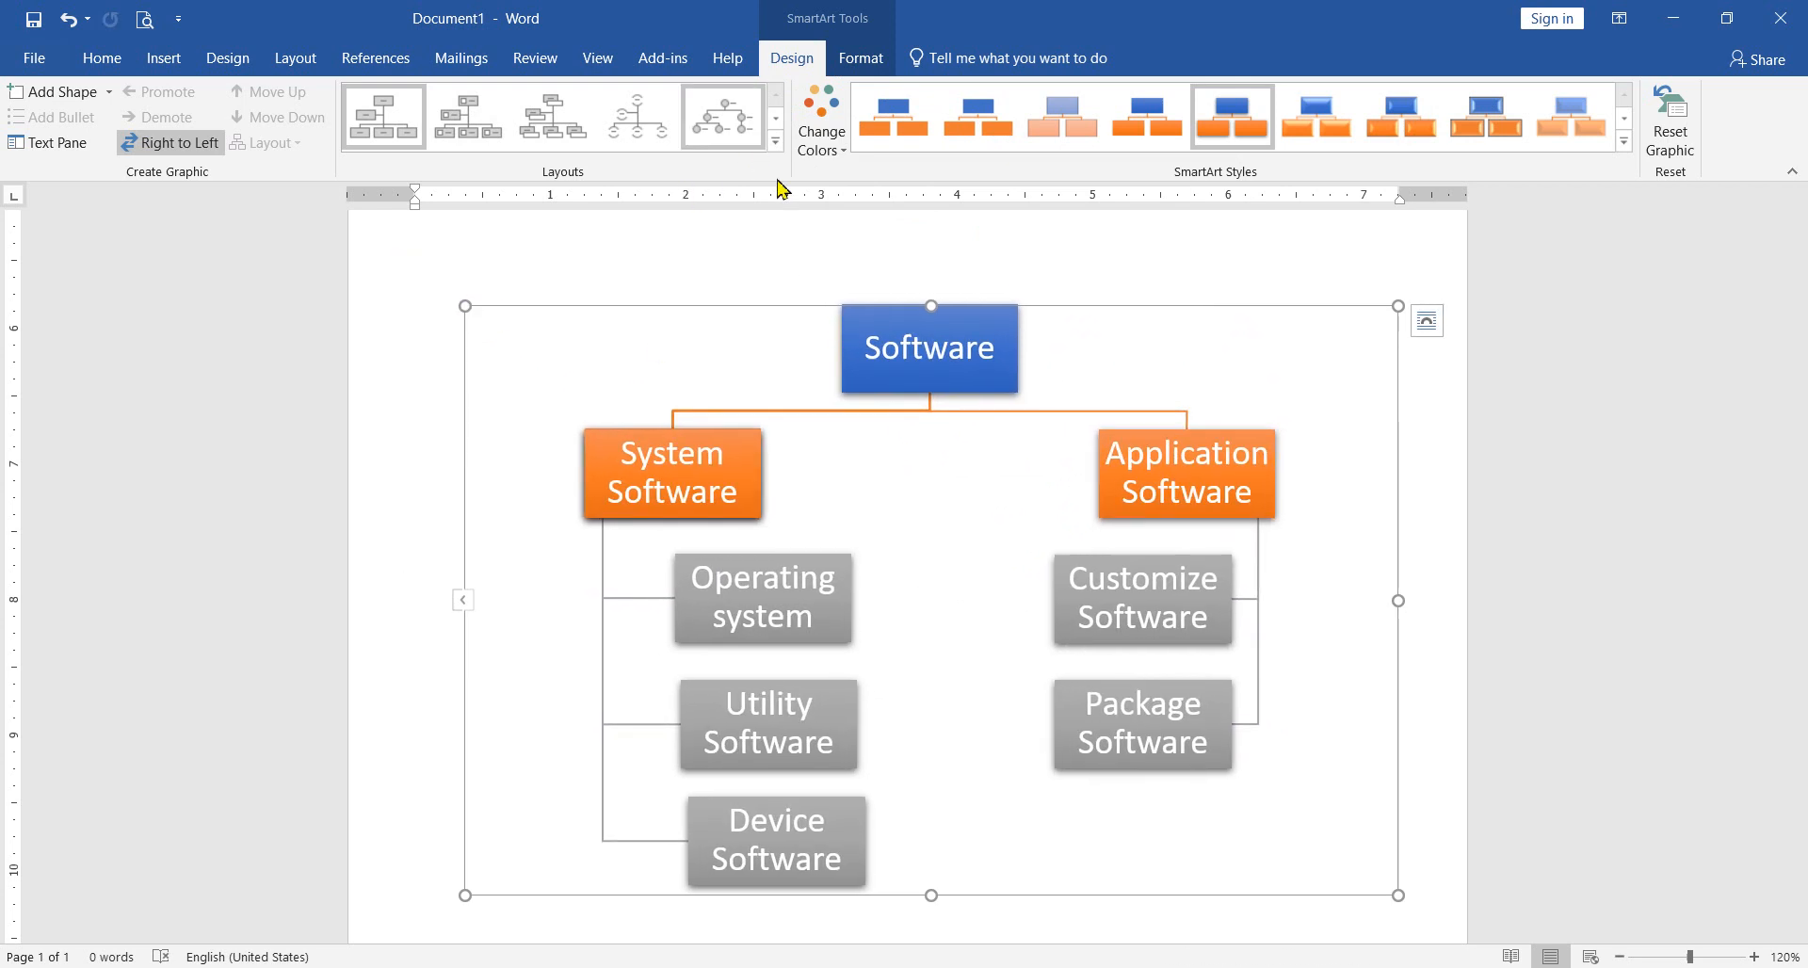
{"action": "left_click_drag", "start_coordinate": [1400, 307], "coordinate": [1186, 366]}
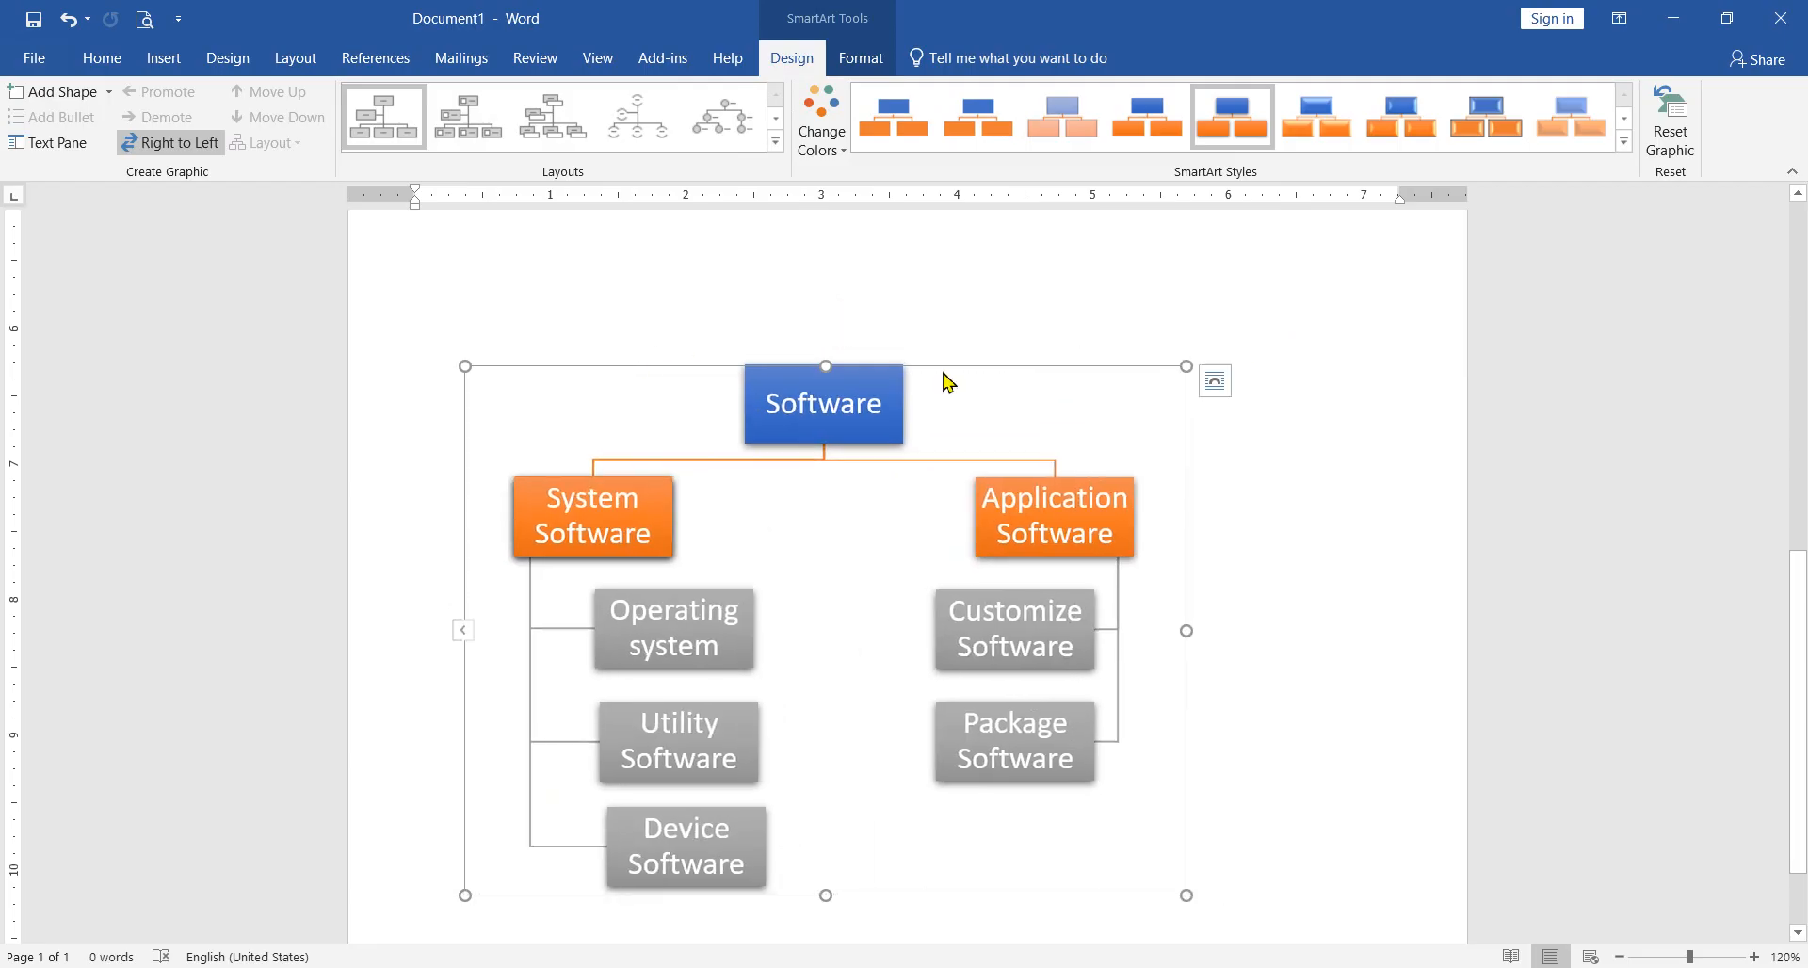
Step: Try inserting a Basic Cycle SmartArt graphic among the existing diagrams and moving it lower on the page
{"action": "scroll", "coordinate": [952, 315], "scroll_direction": "down", "scroll_amount": 2}
{"action": "left_click", "coordinate": [162, 58]}
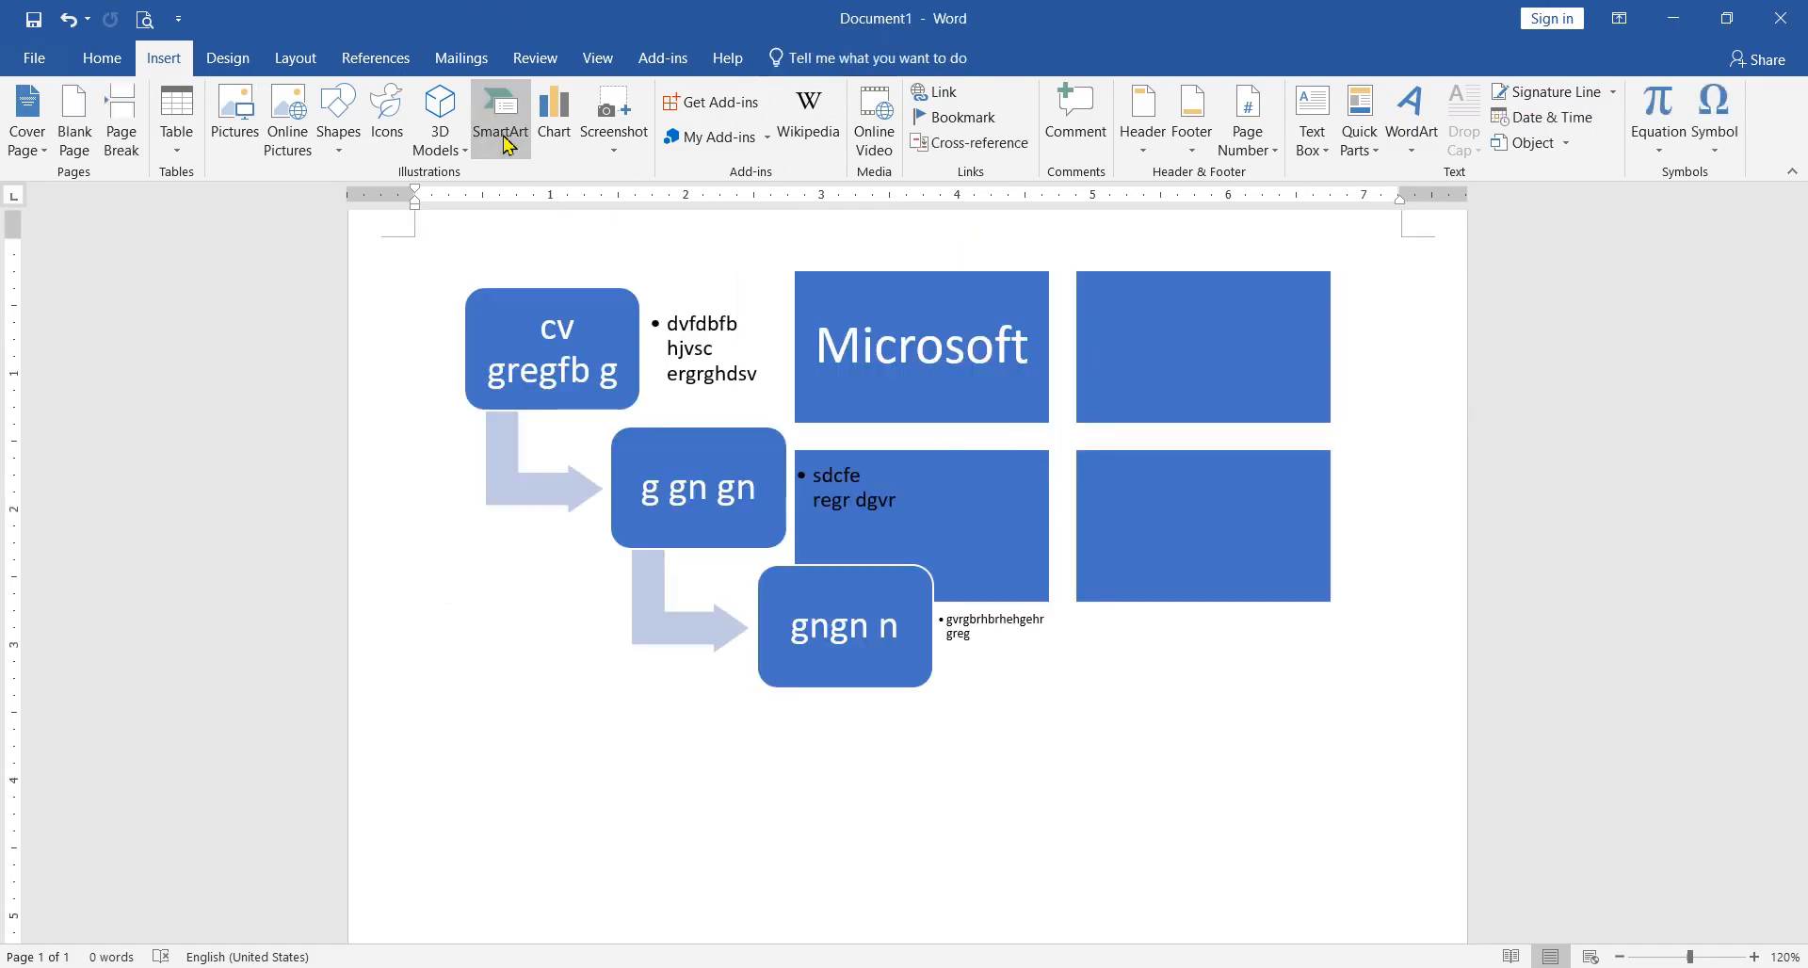
{"action": "left_click", "coordinate": [507, 141]}
{"action": "left_click", "coordinate": [579, 389]}
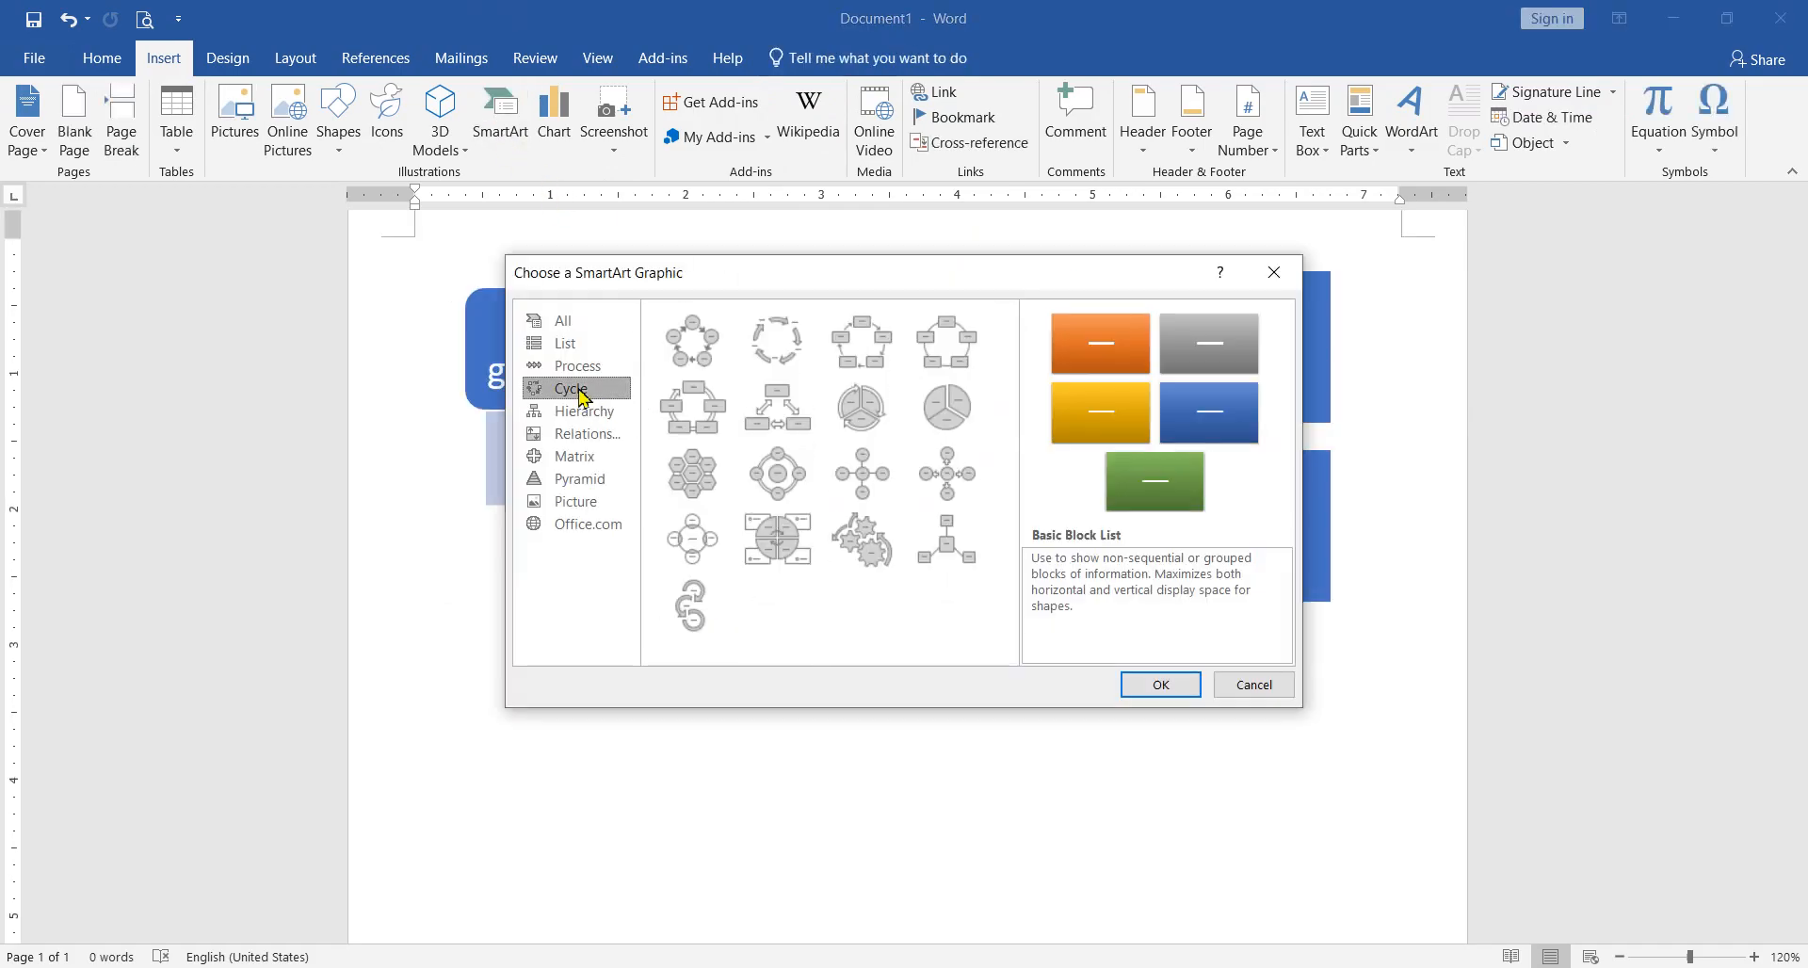
{"action": "left_click", "coordinate": [707, 362]}
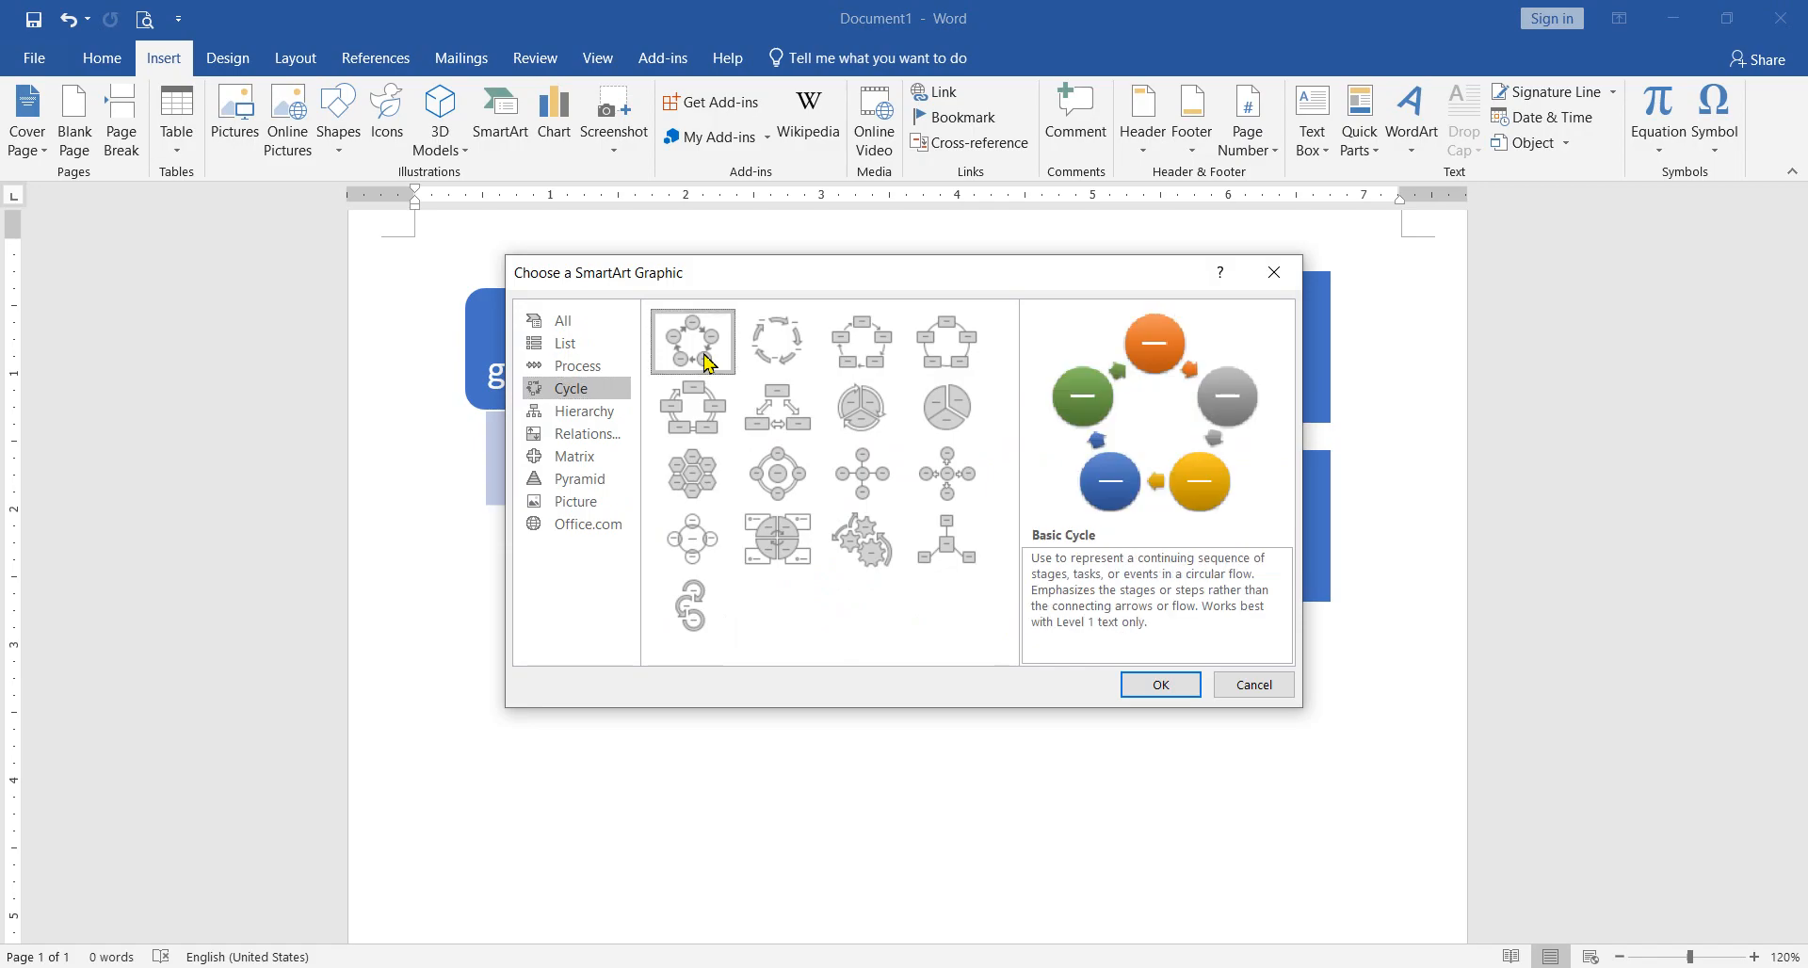
{"action": "left_click", "coordinate": [1167, 684]}
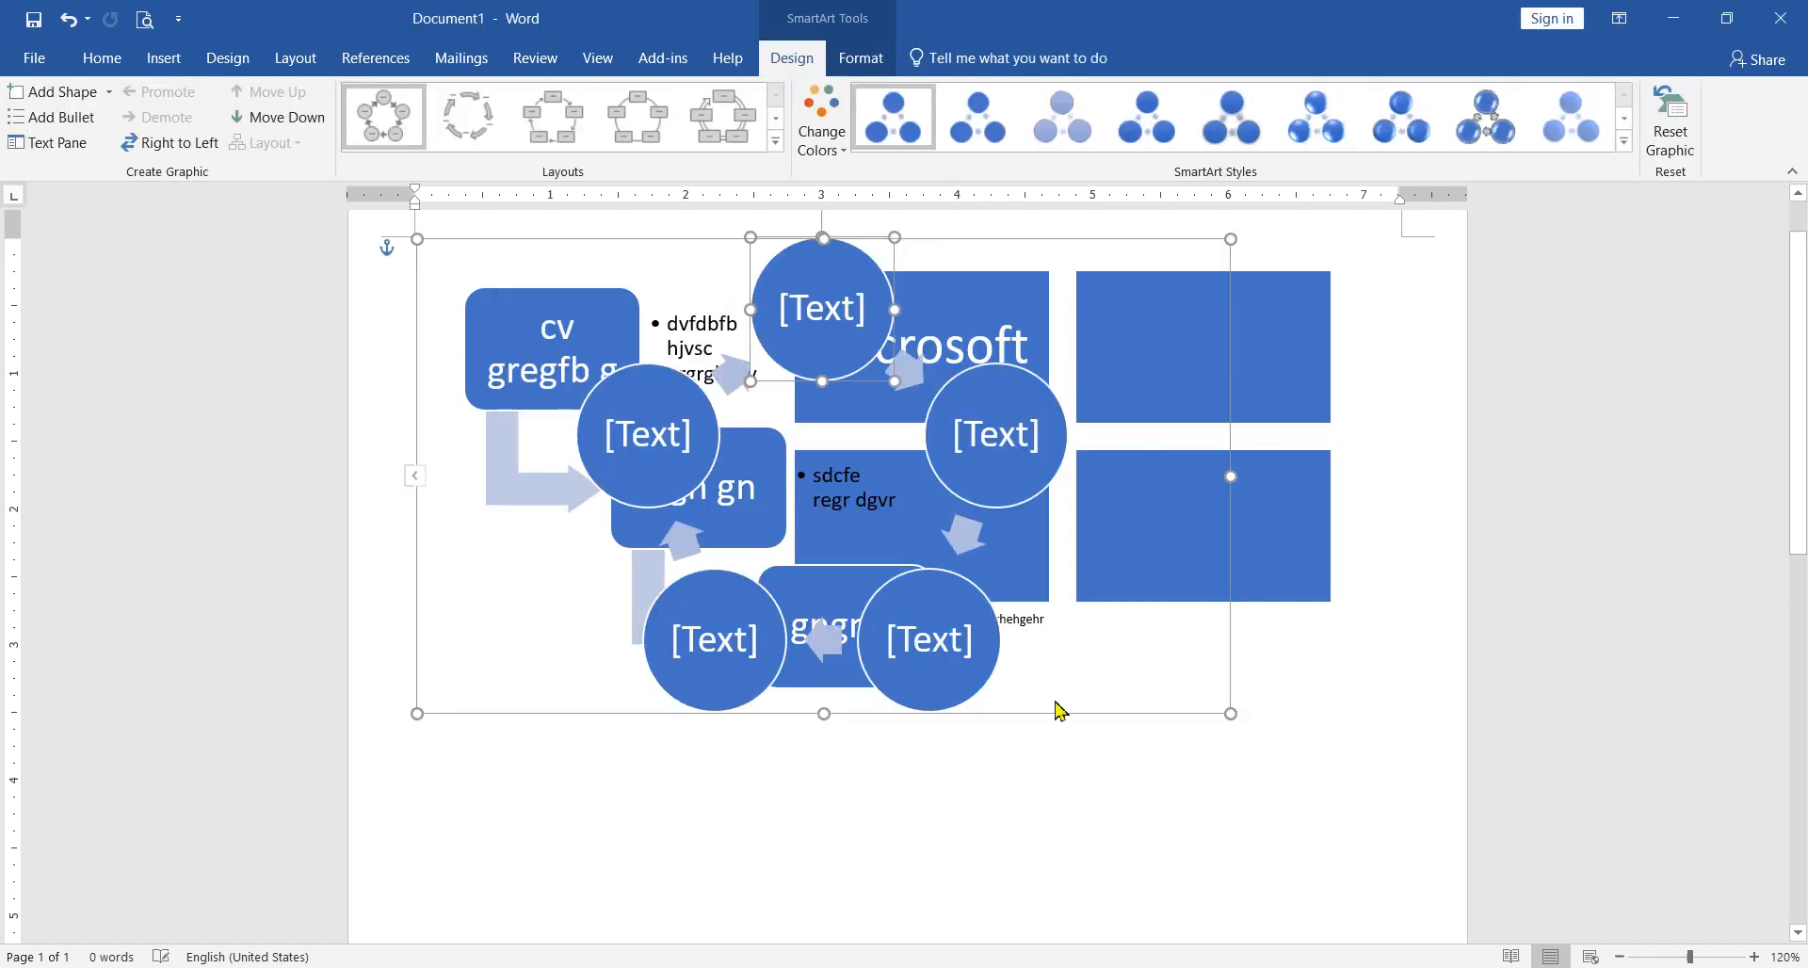
{"action": "left_click_drag", "start_coordinate": [1059, 717], "coordinate": [1096, 891]}
{"action": "scroll", "coordinate": [1292, 737], "scroll_direction": "down", "scroll_amount": 4}
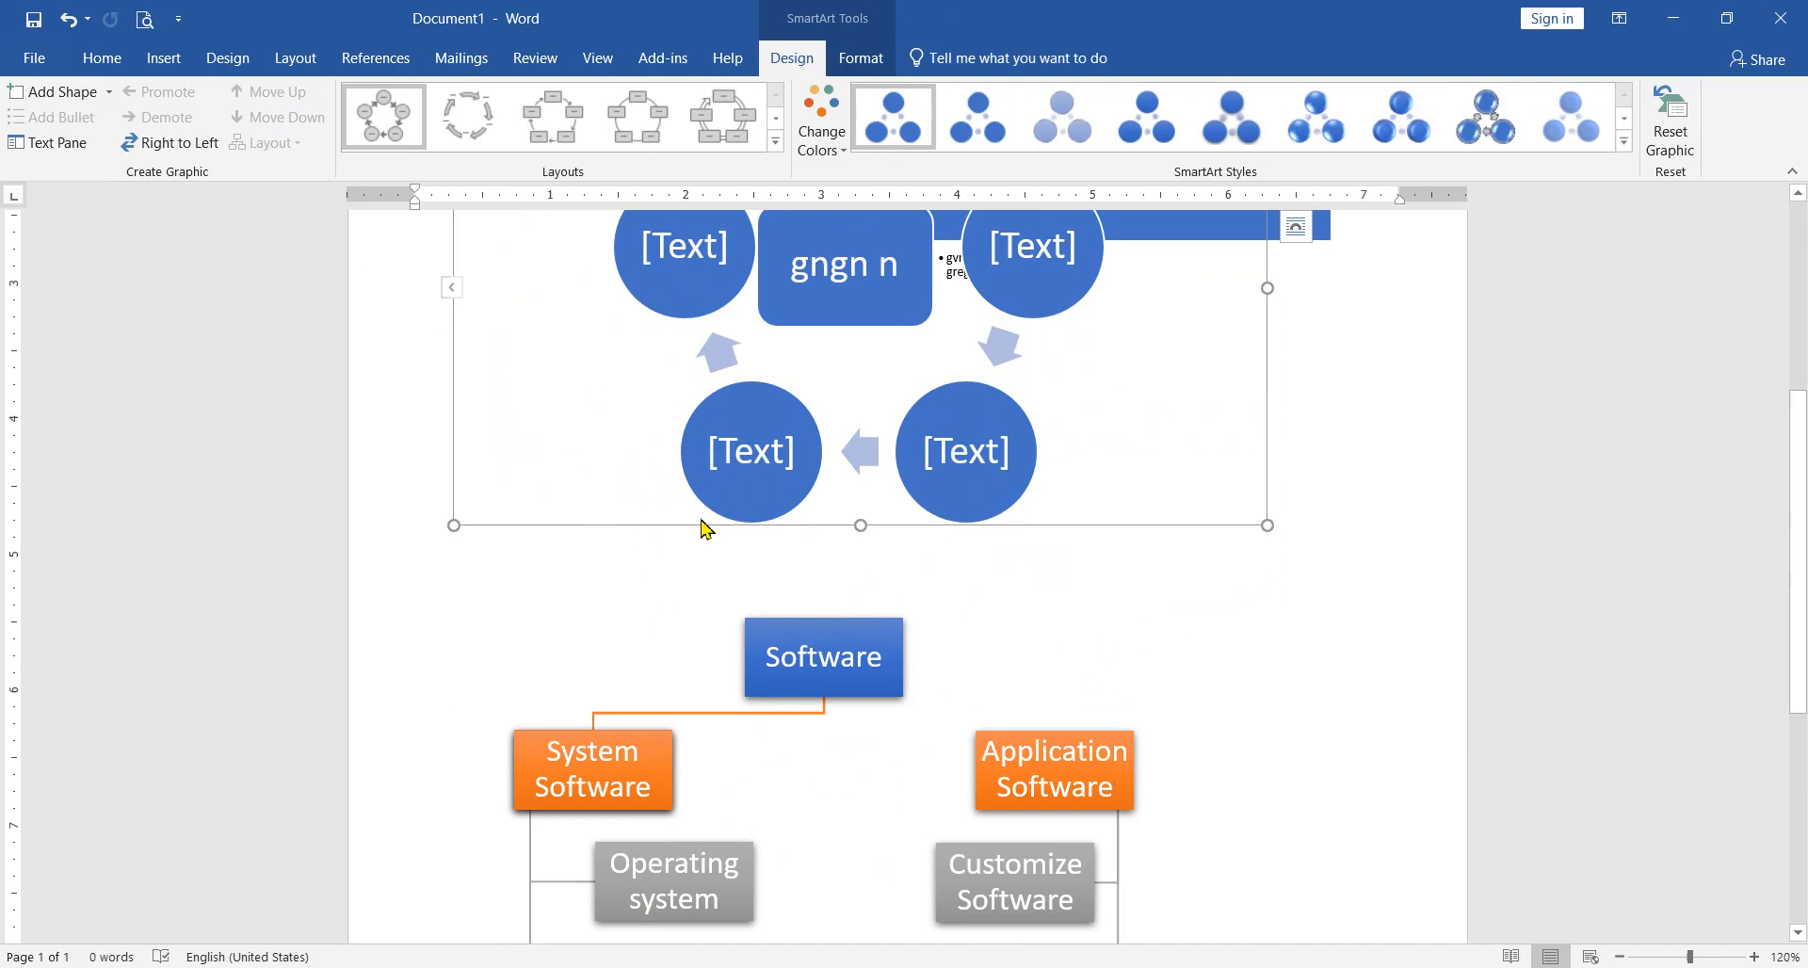
{"action": "key", "text": "ctrl+z"}
{"action": "key", "text": "ctrl+z"}
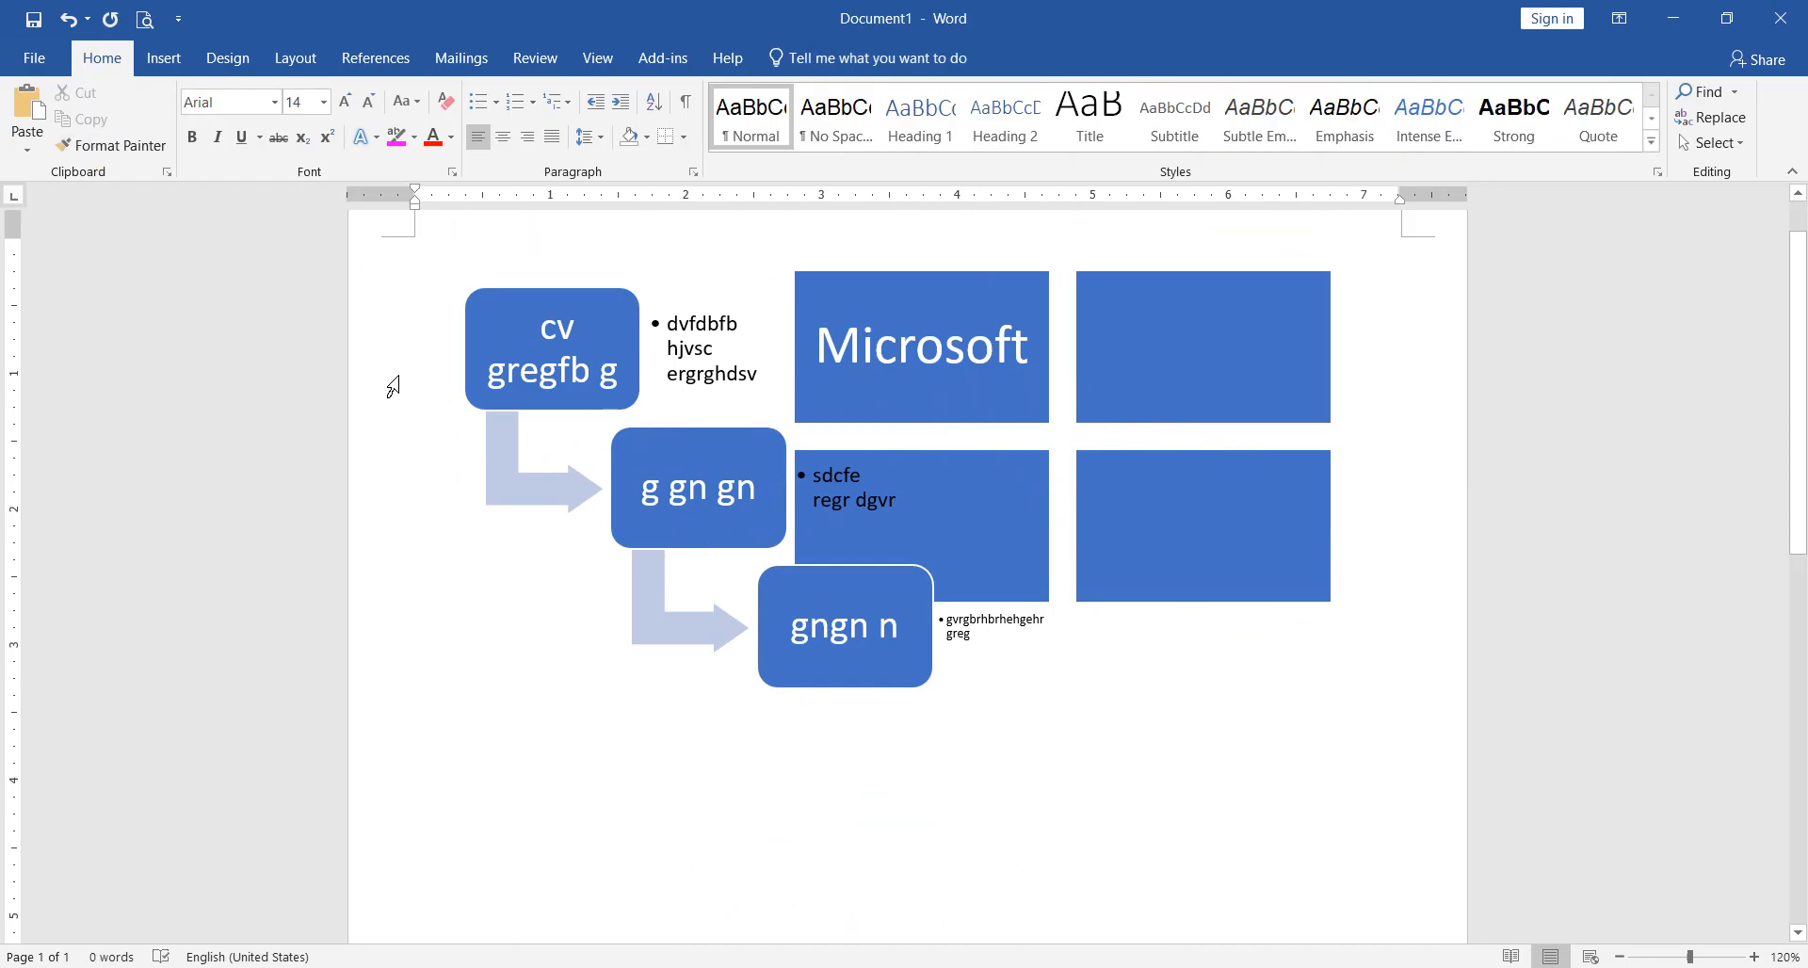
Step: Create a new blank document and insert a Basic Cycle SmartArt graphic from the Cycle category
{"action": "key", "text": "ctrl+n"}
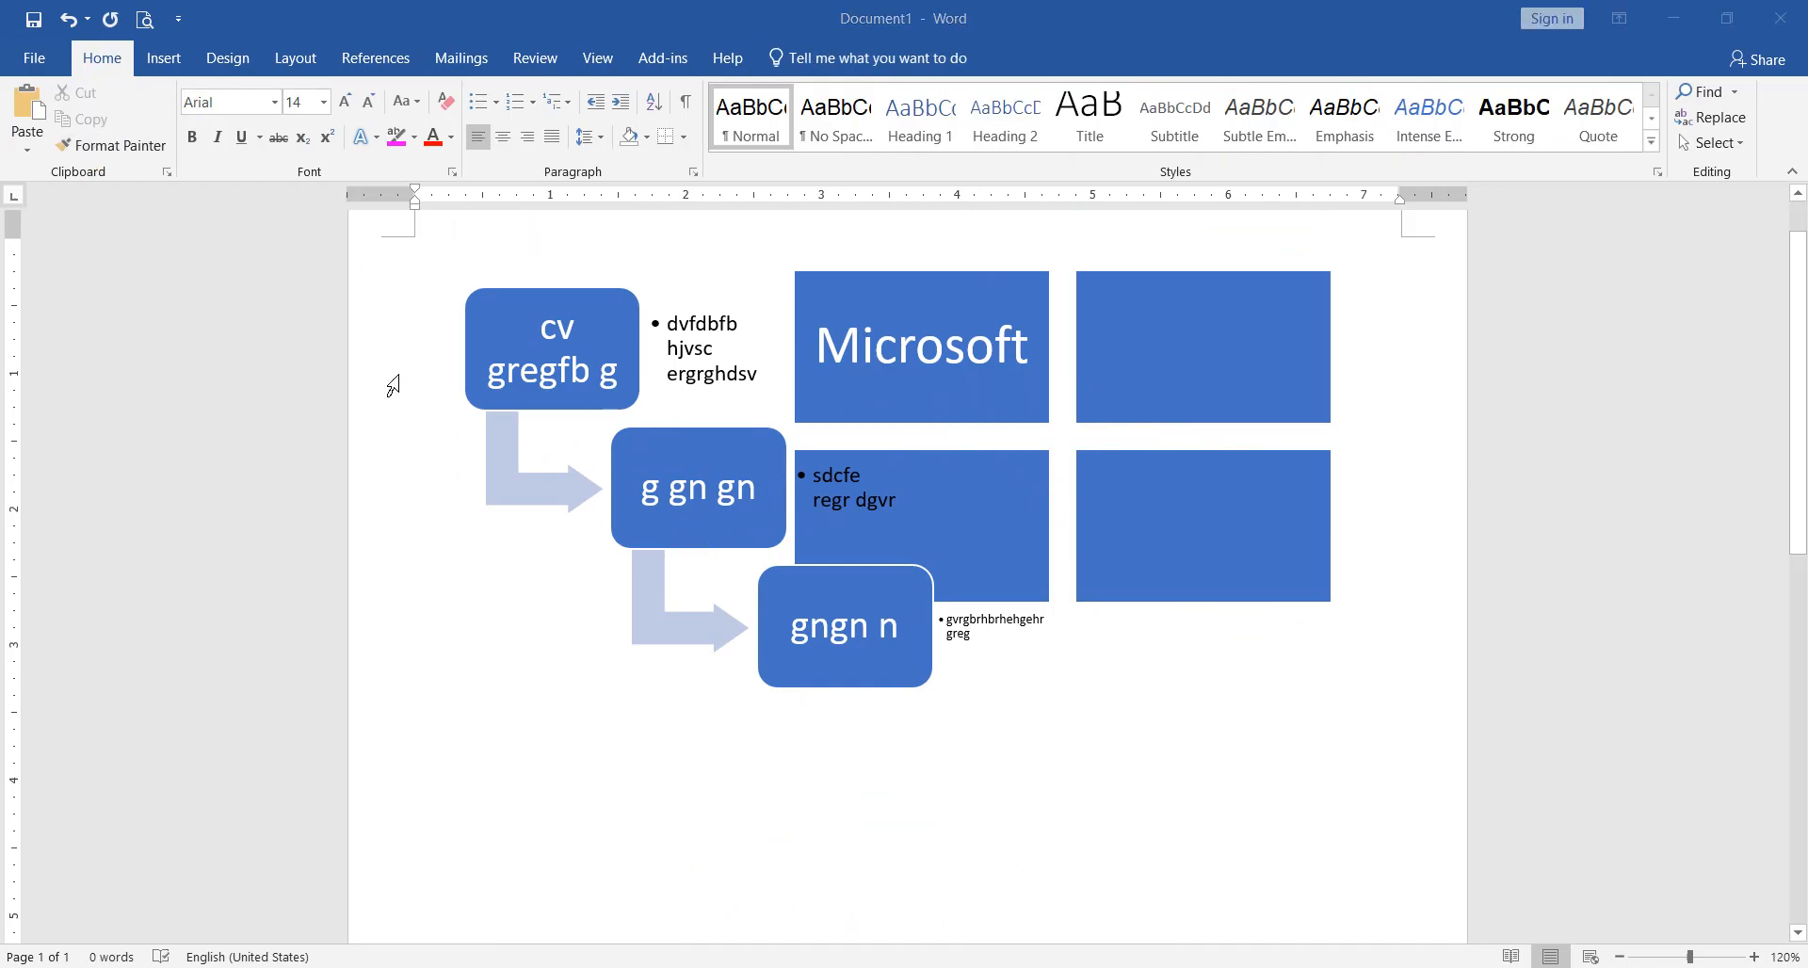
{"action": "left_click", "coordinate": [166, 58]}
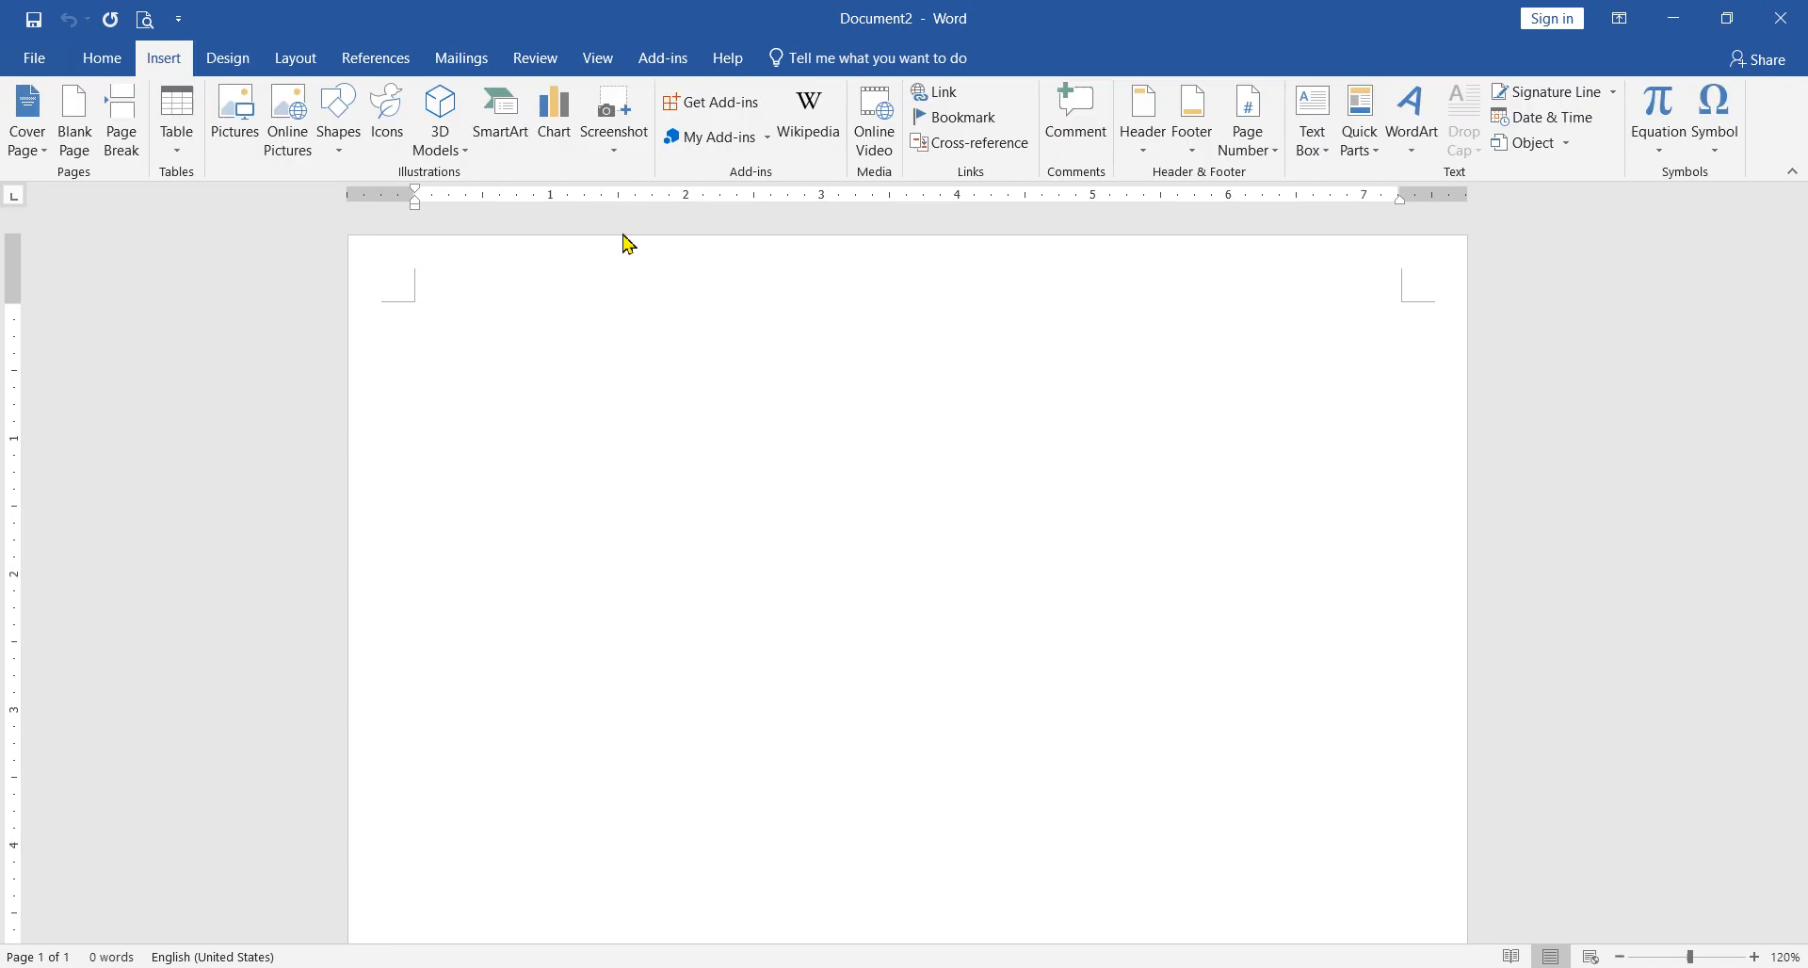
{"action": "left_click", "coordinate": [500, 139]}
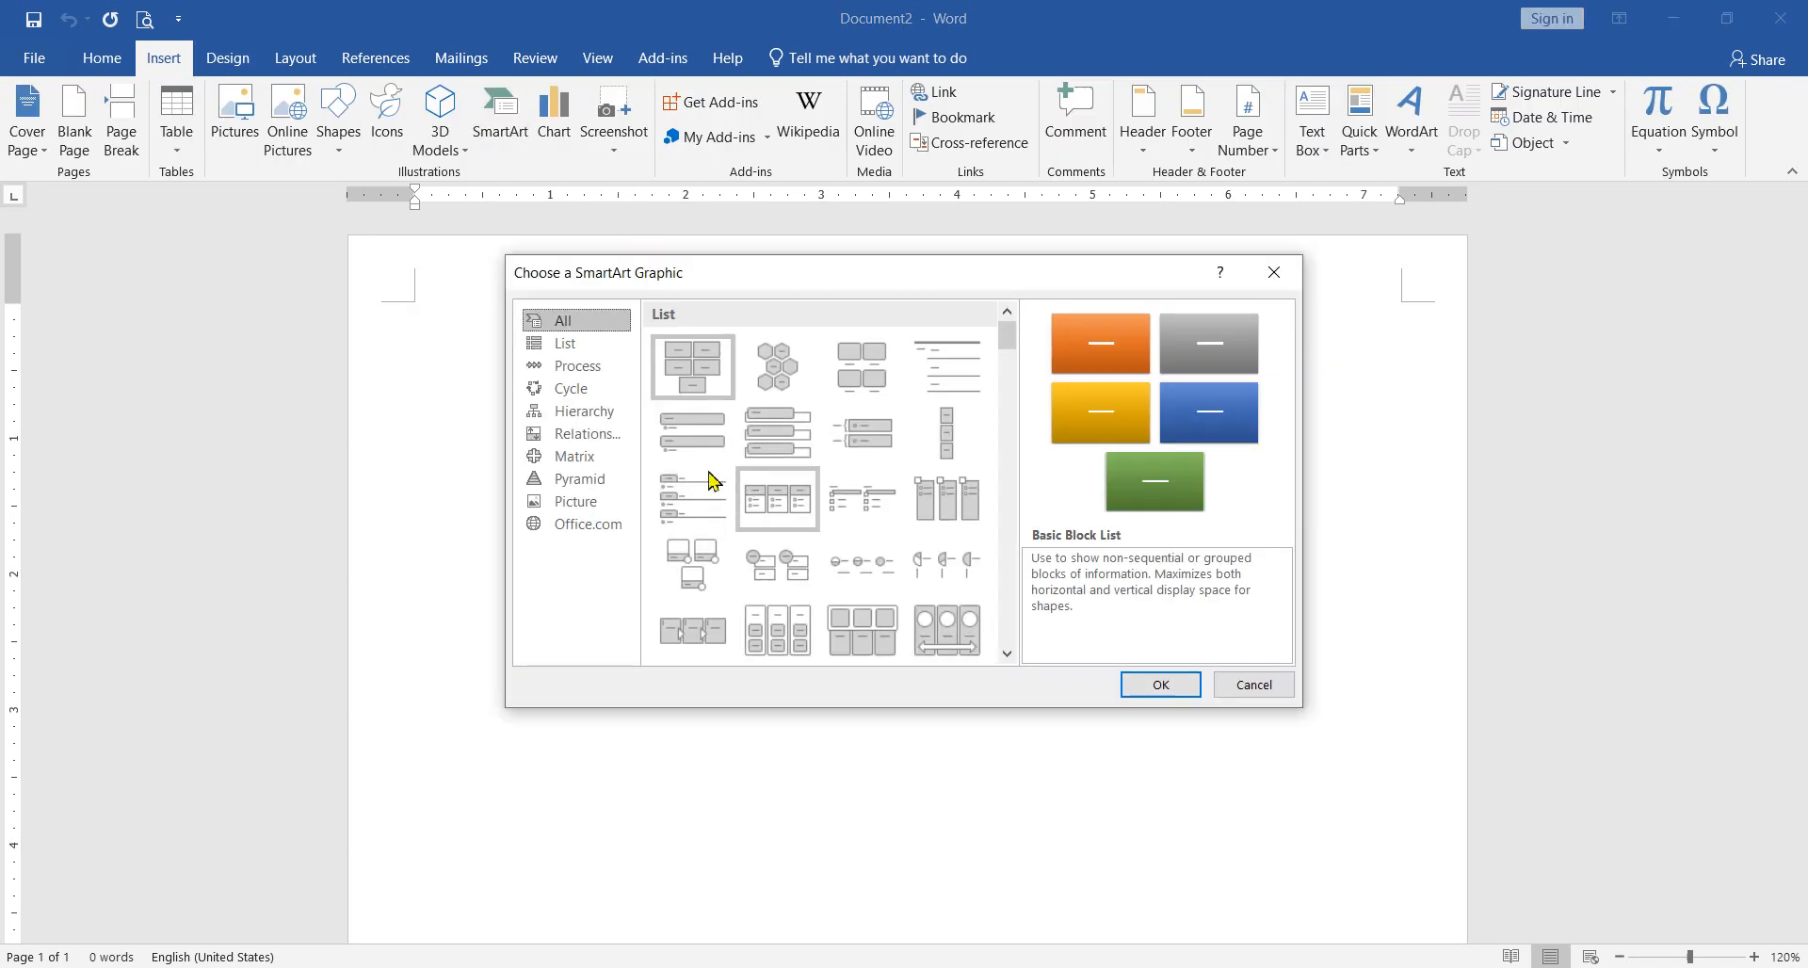
{"action": "left_click", "coordinate": [584, 389]}
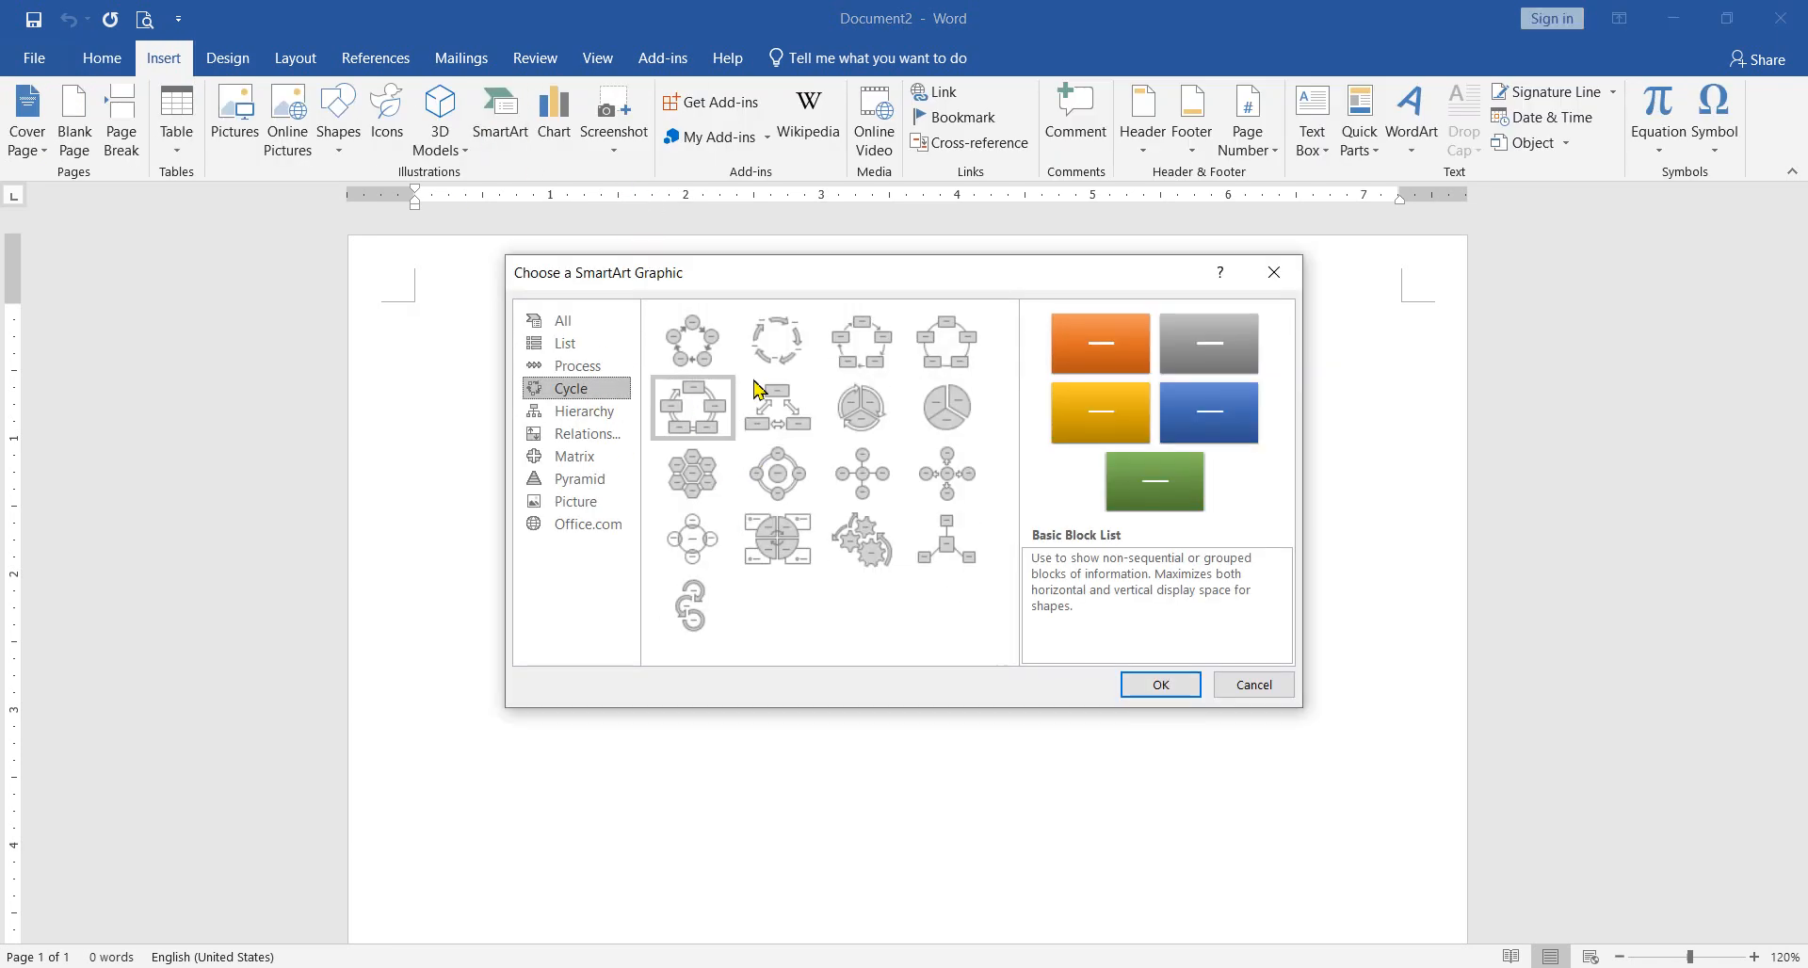
{"action": "left_click", "coordinate": [690, 353]}
{"action": "left_click", "coordinate": [1152, 685]}
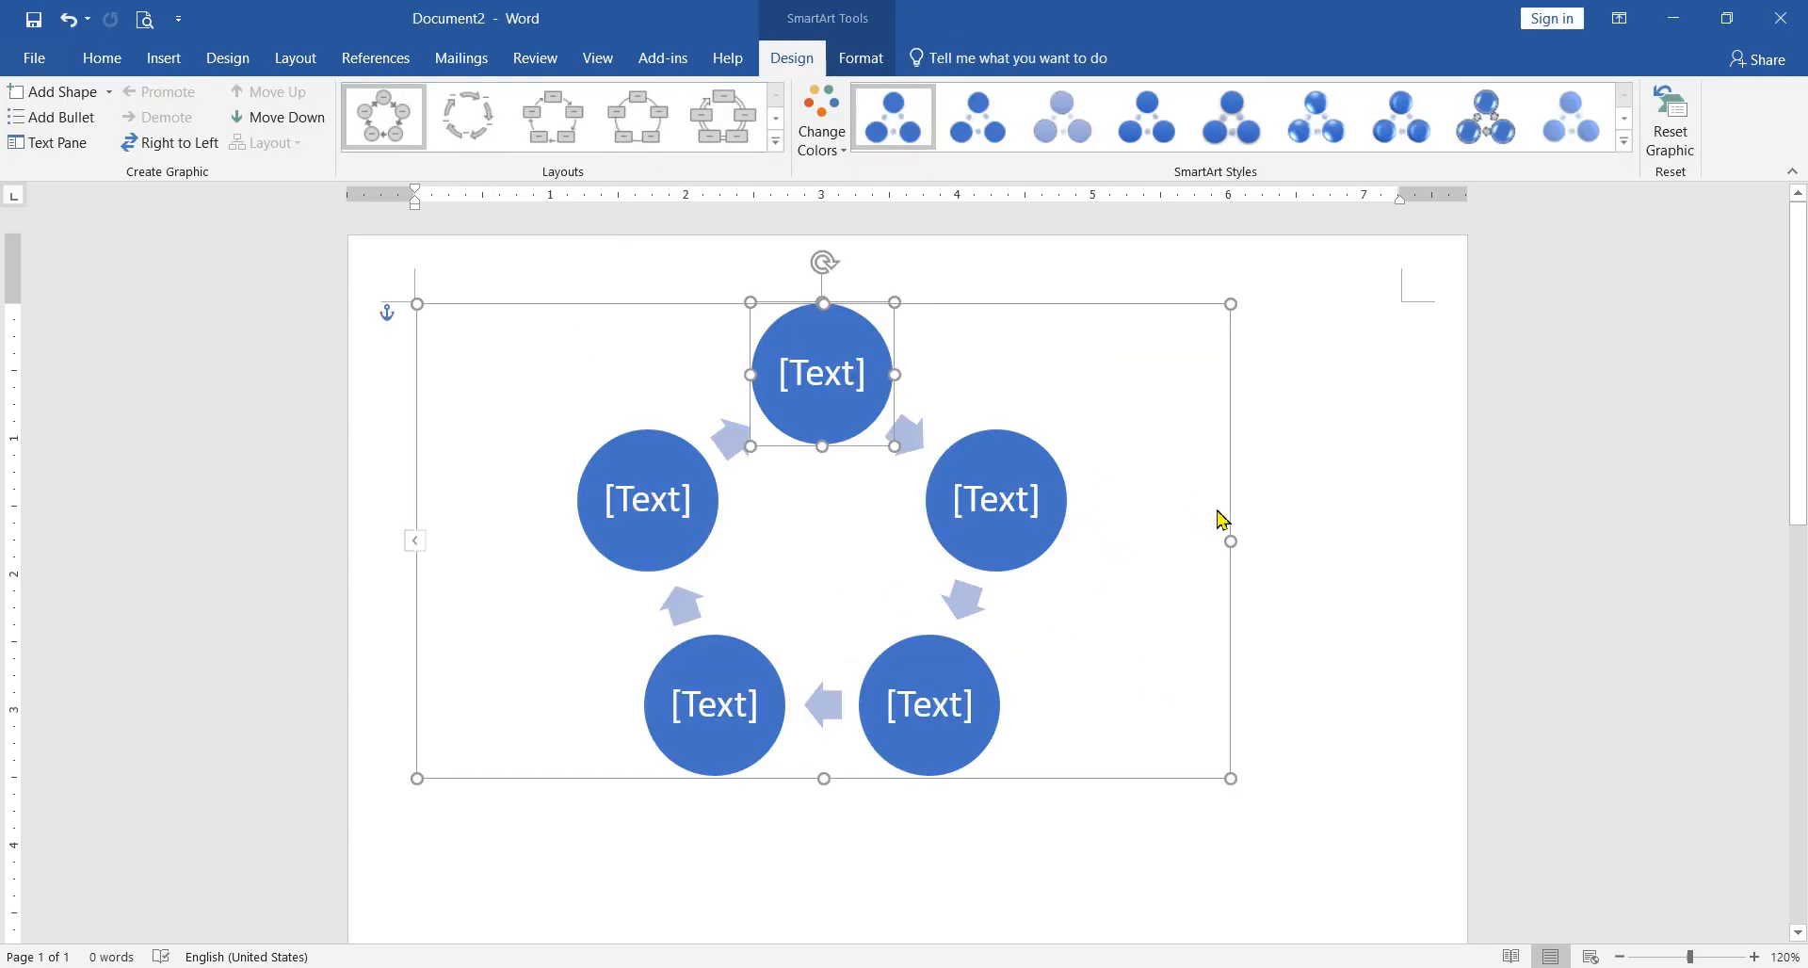
Step: Move the cycle graphic toward the middle of the page and set its text wrapping to In Front of Text
{"action": "left_click_drag", "start_coordinate": [1229, 506], "coordinate": [1299, 563]}
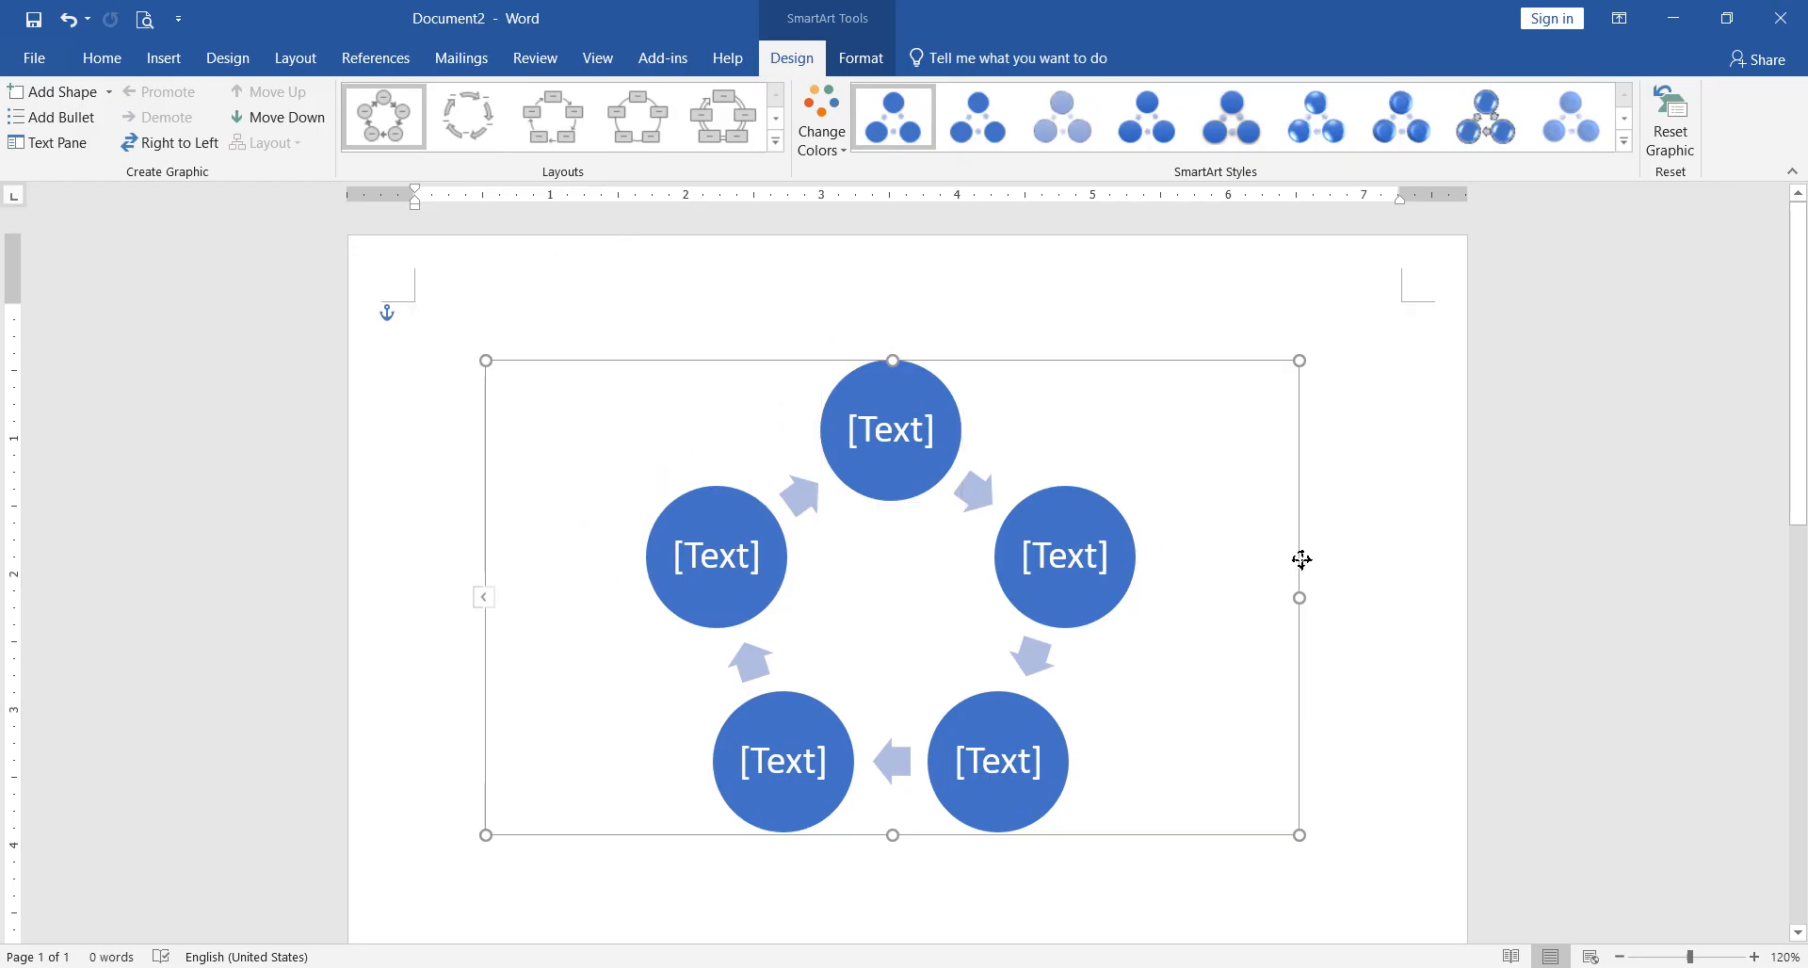
{"action": "left_click", "coordinate": [876, 63]}
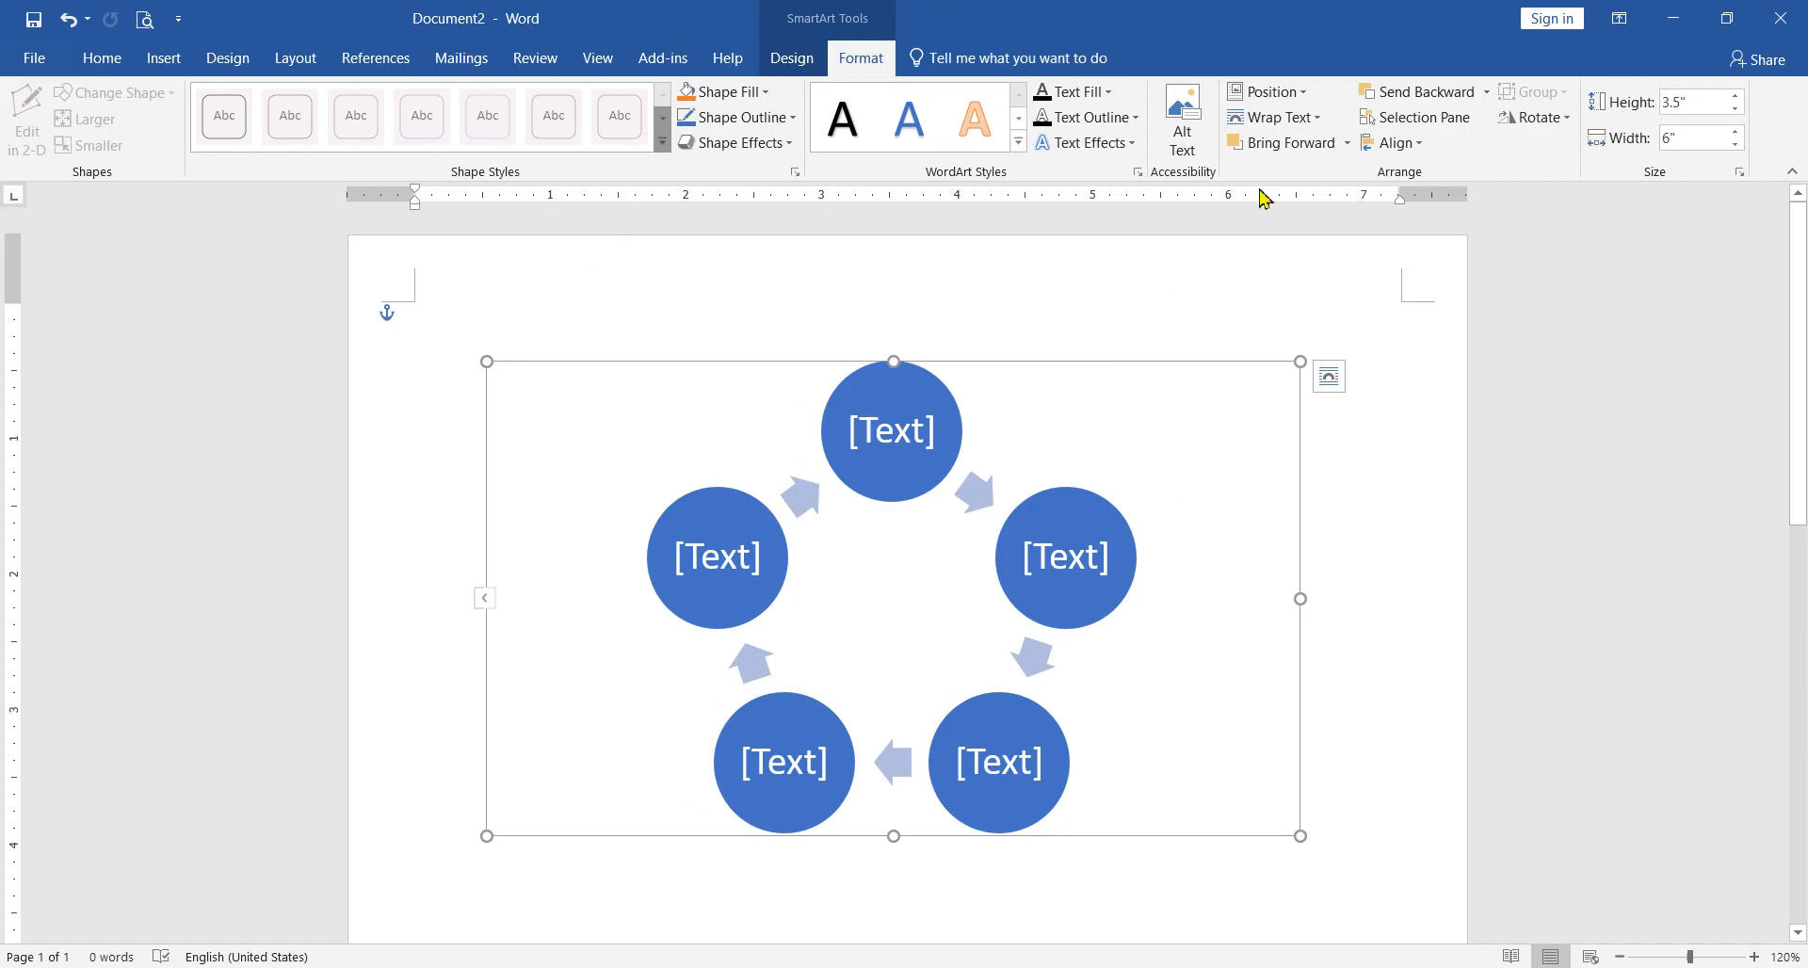
{"action": "left_click", "coordinate": [1269, 121]}
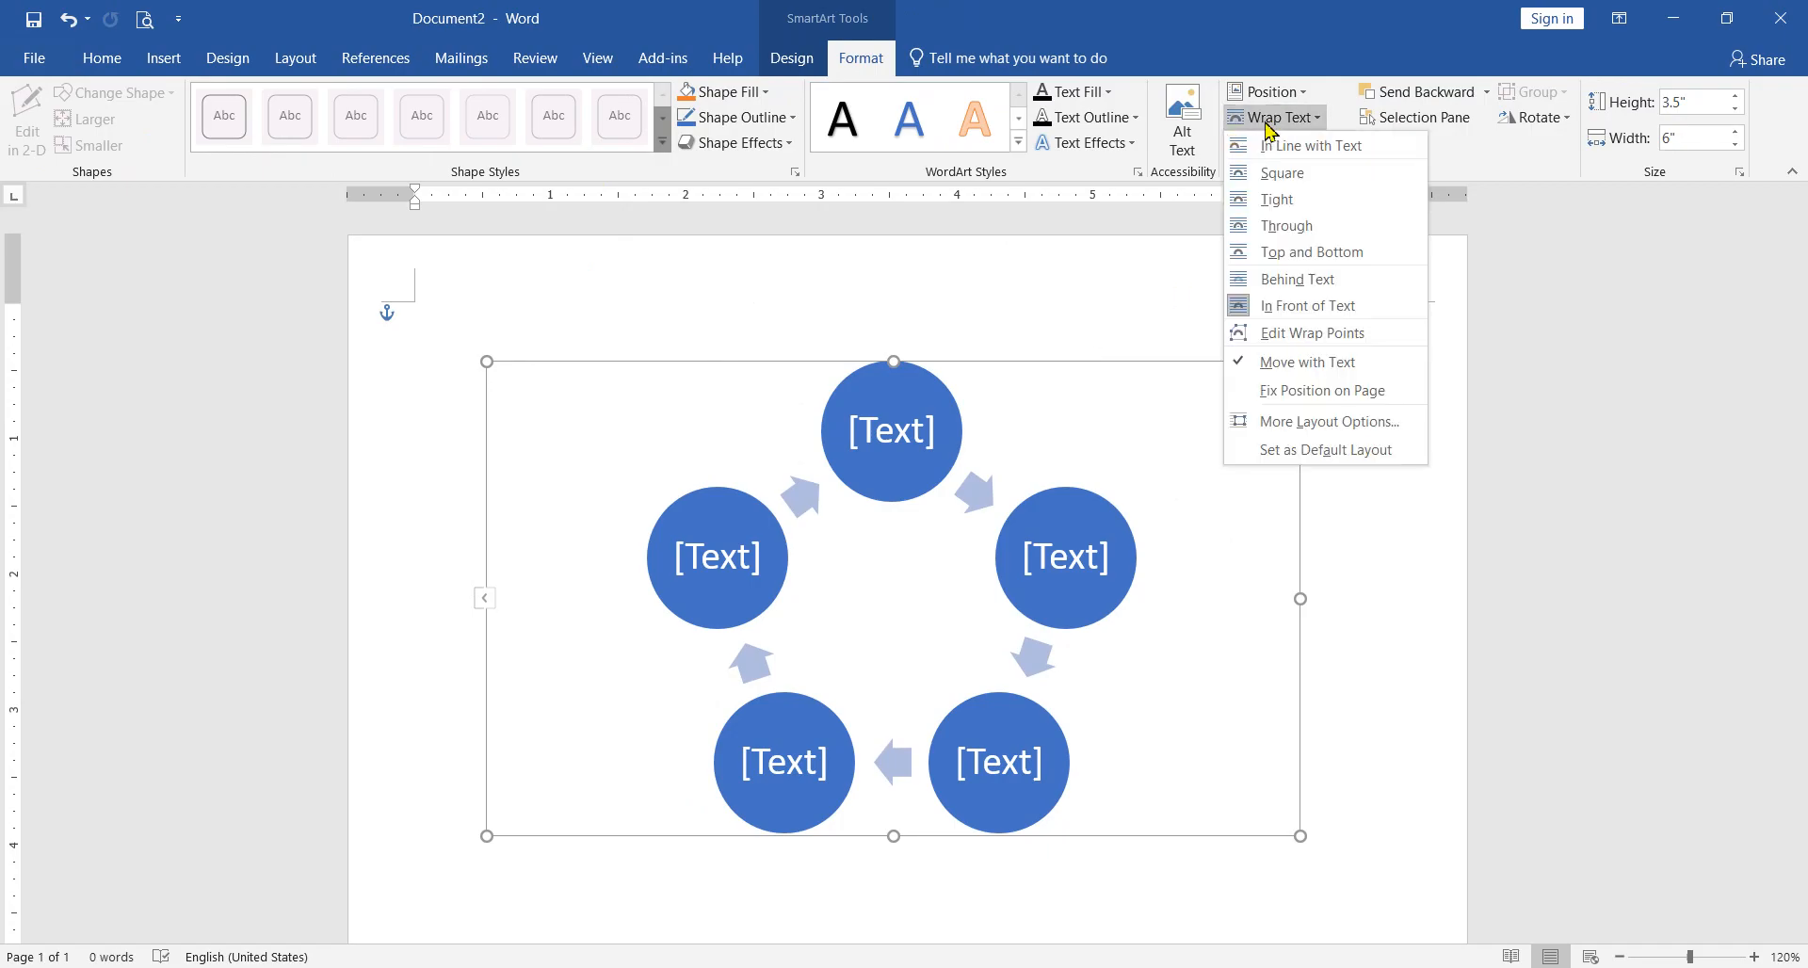
{"action": "left_click", "coordinate": [1315, 313]}
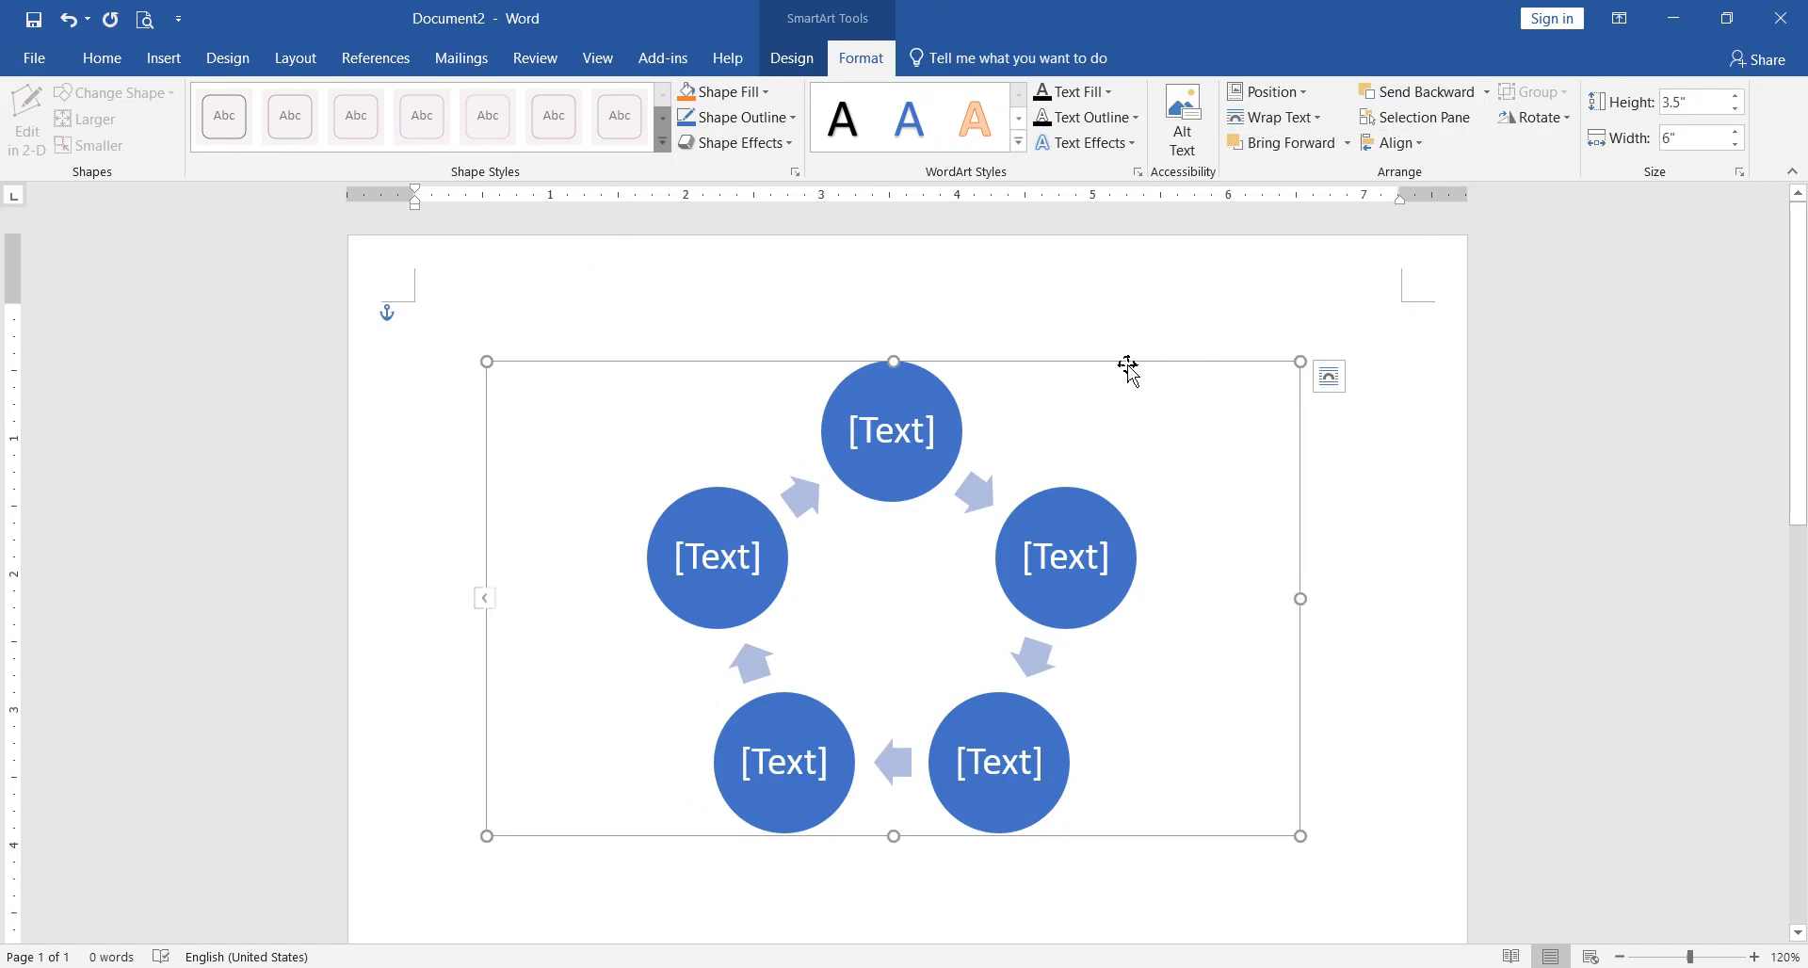
{"action": "mouse_move", "coordinate": [973, 360]}
{"action": "left_mouse_down"}
{"action": "mouse_move", "coordinate": [1053, 383]}
{"action": "mouse_move", "coordinate": [966, 367]}
{"action": "left_mouse_up"}
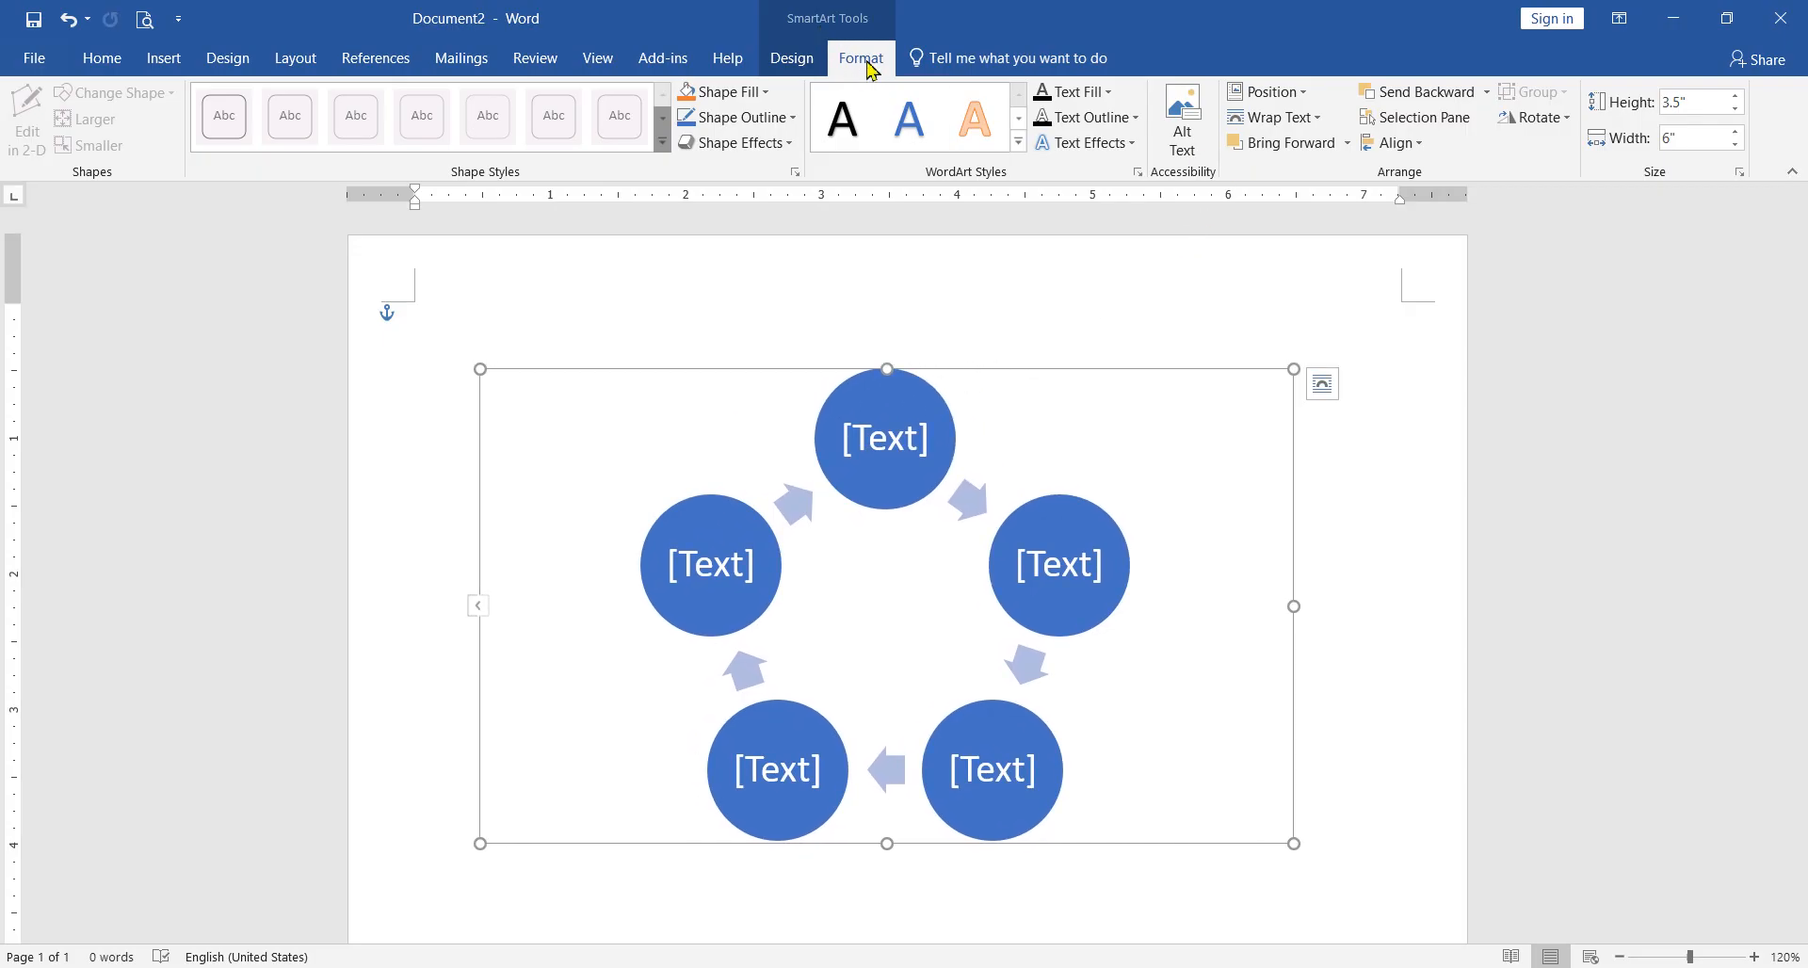
Step: Reapply In Front of Text wrapping, and shift and shrink the cycle graphic to about 3.25" high by 5.75" wide
{"action": "left_click", "coordinate": [1273, 117]}
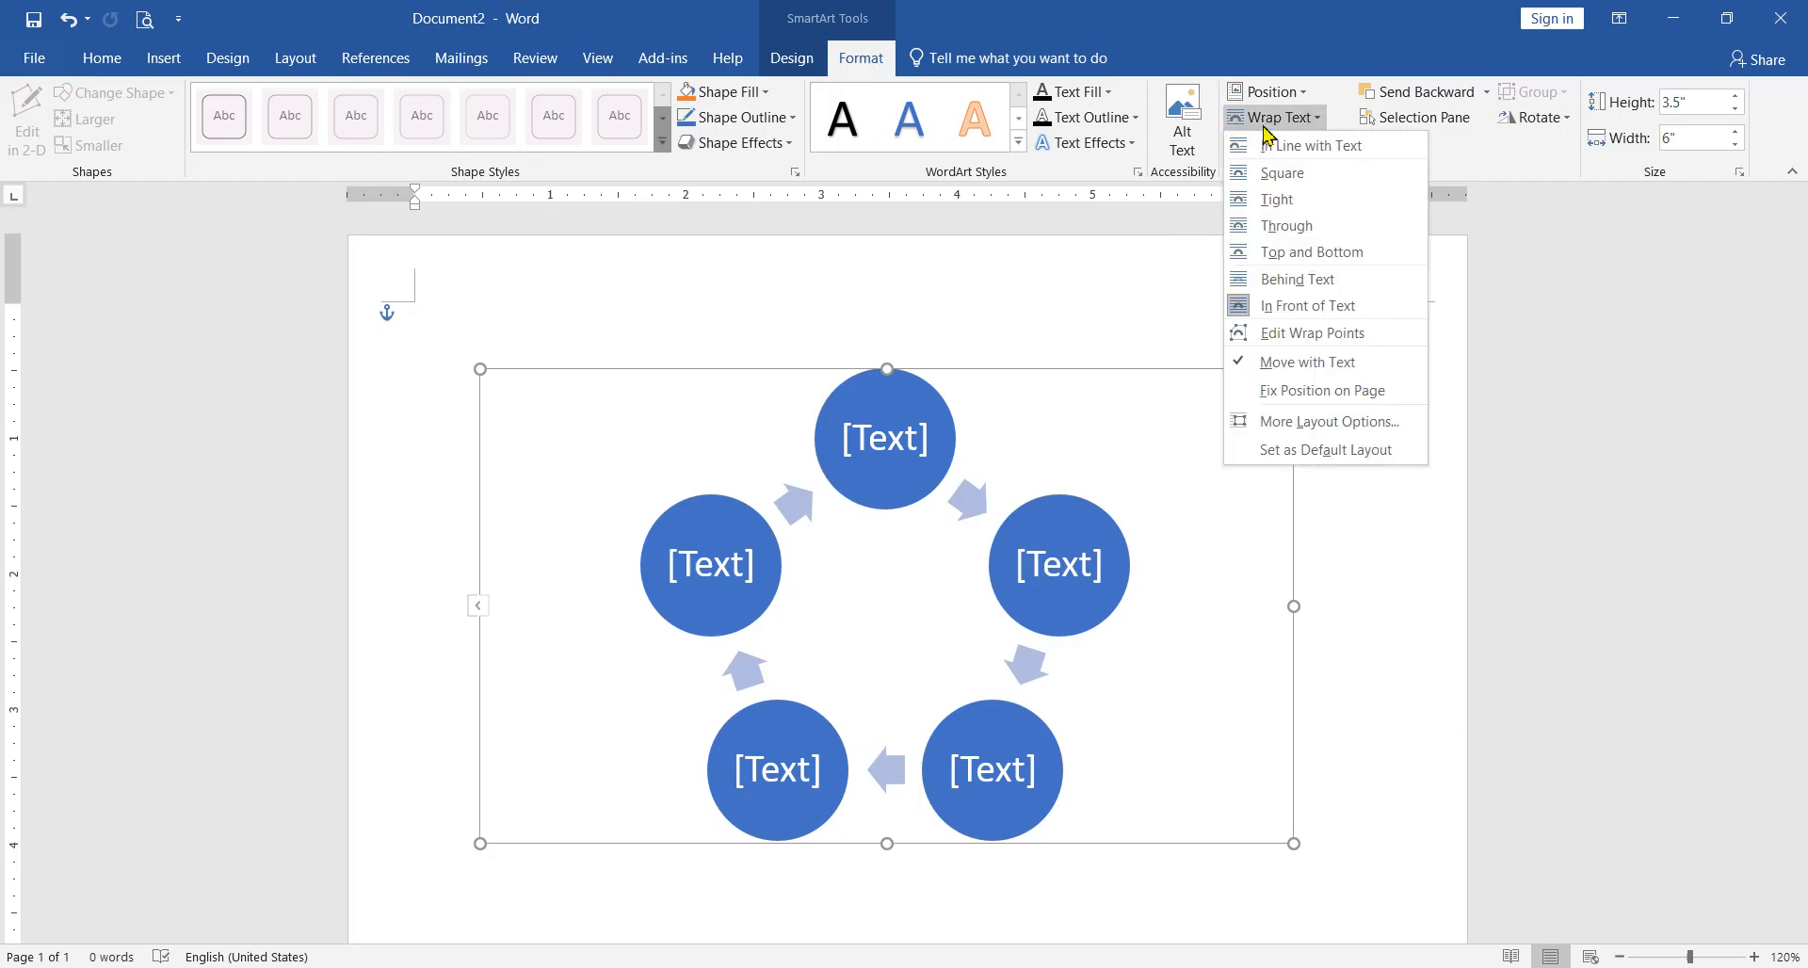
{"action": "left_click", "coordinate": [1279, 307]}
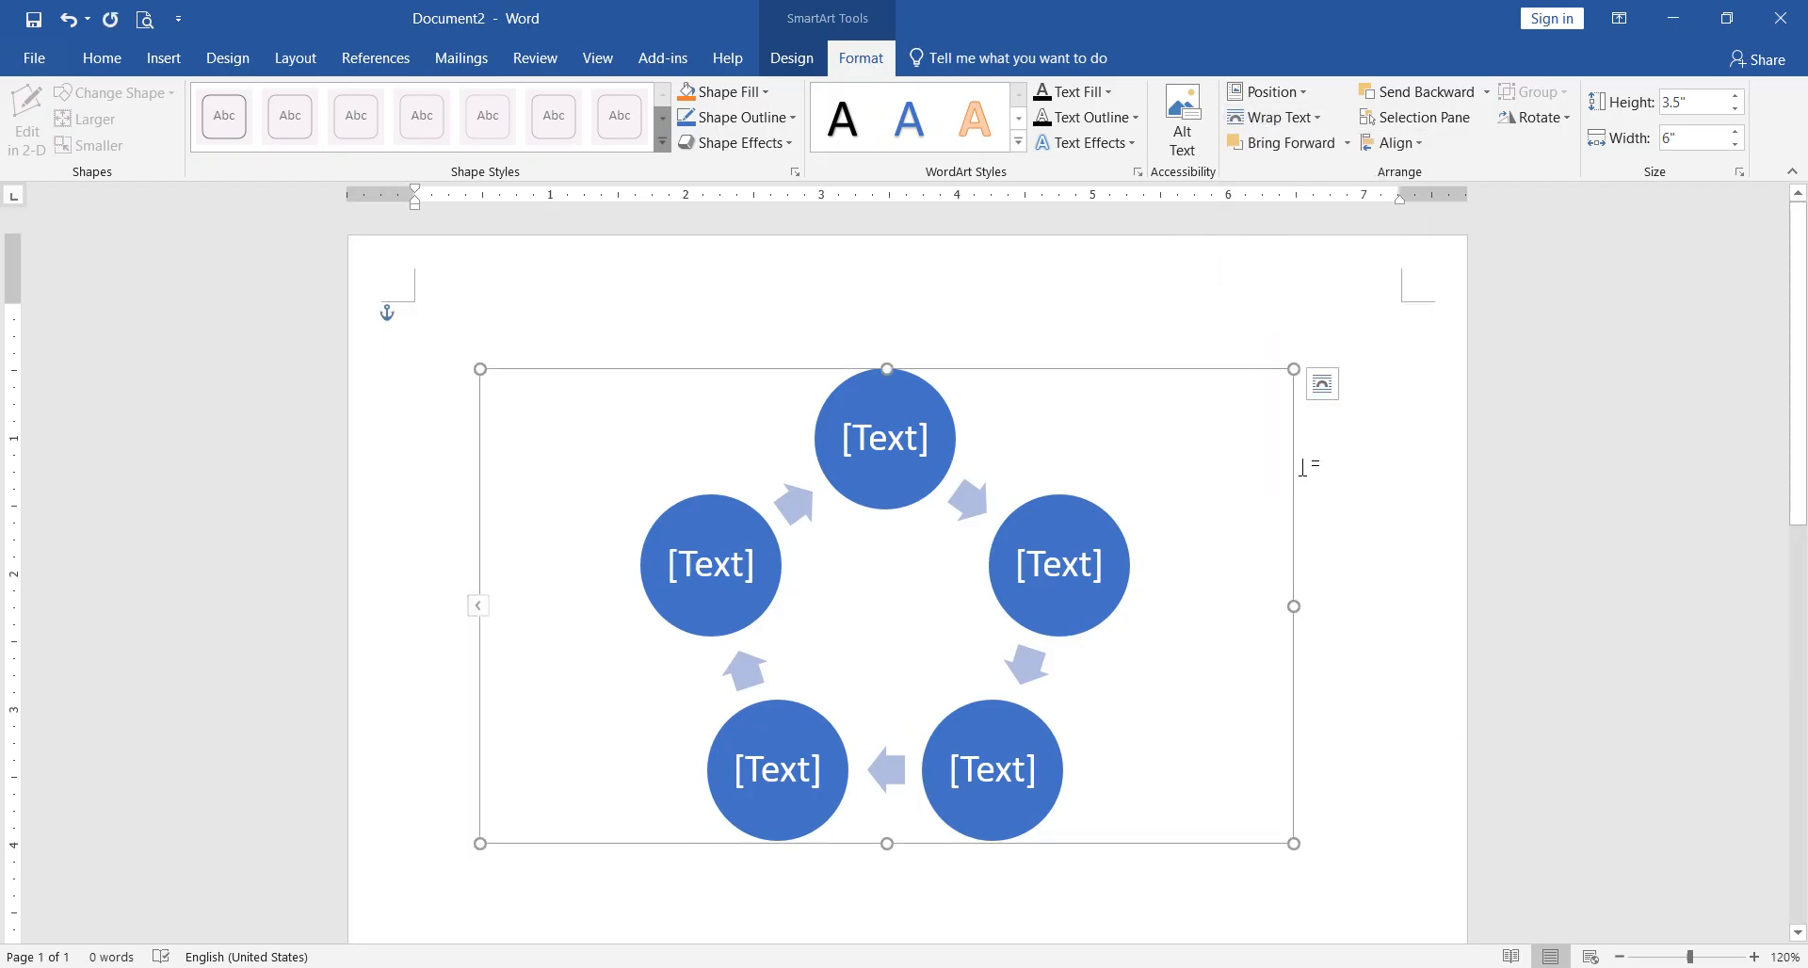
{"action": "left_click_drag", "start_coordinate": [1297, 468], "coordinate": [1335, 481]}
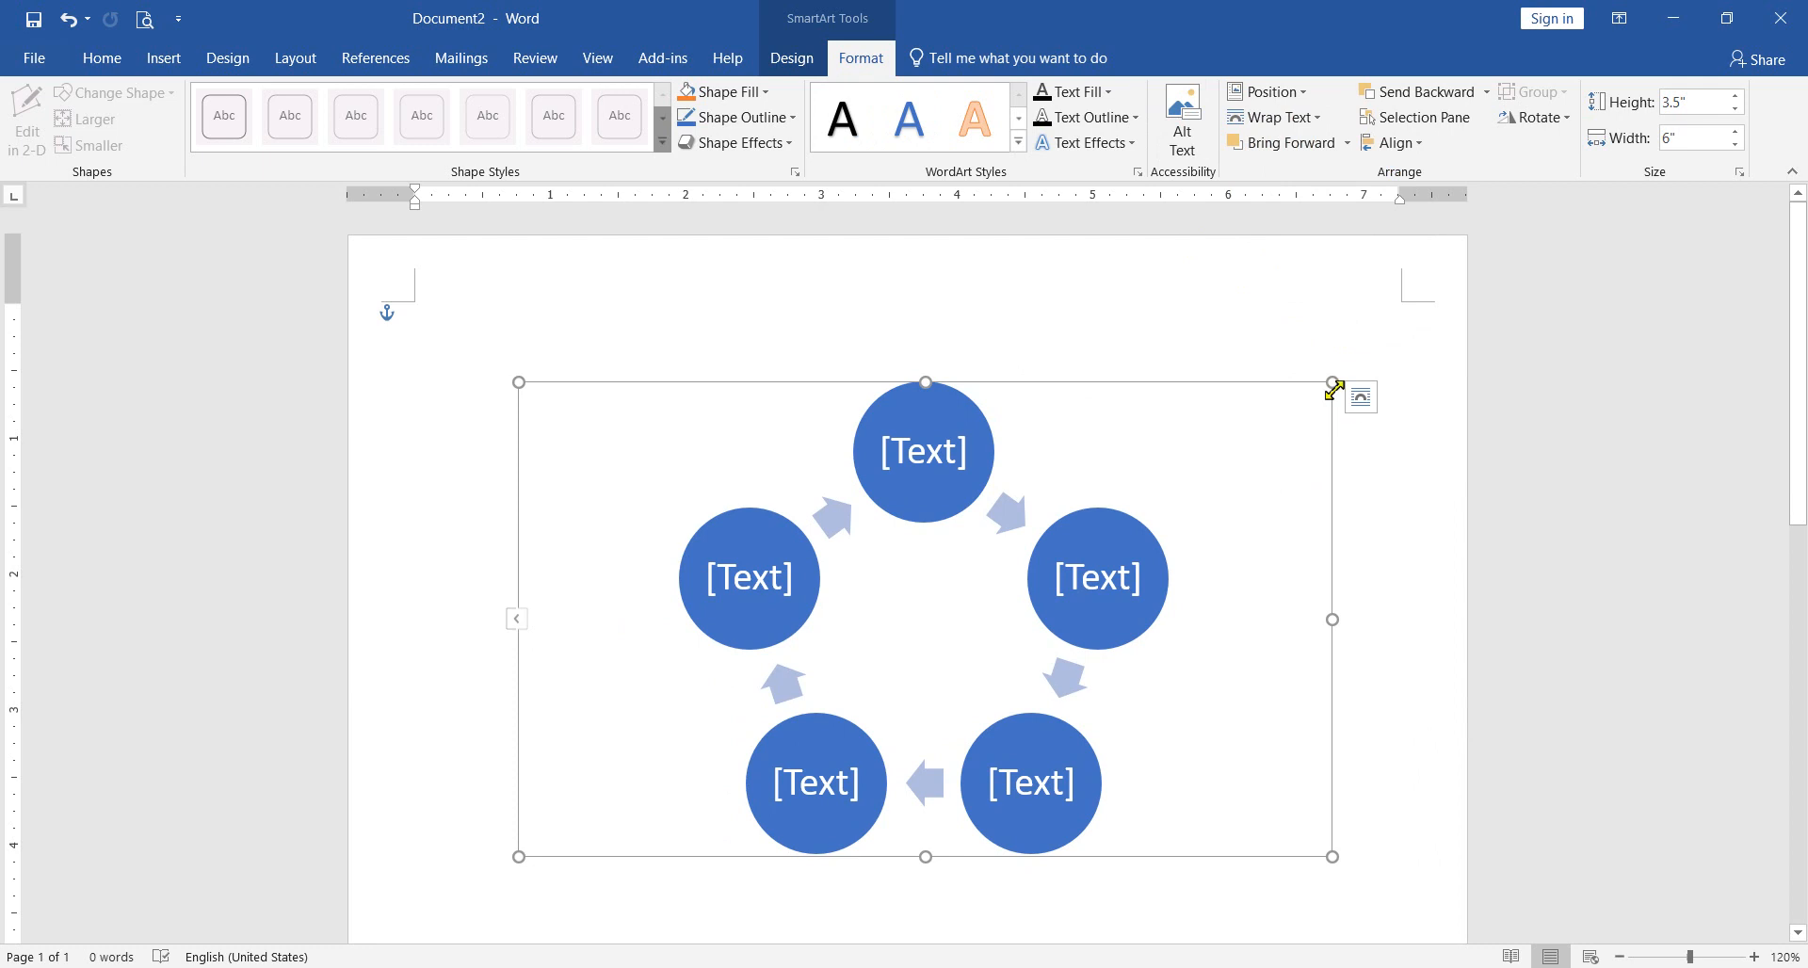
{"action": "left_click_drag", "start_coordinate": [1377, 361], "coordinate": [1300, 416]}
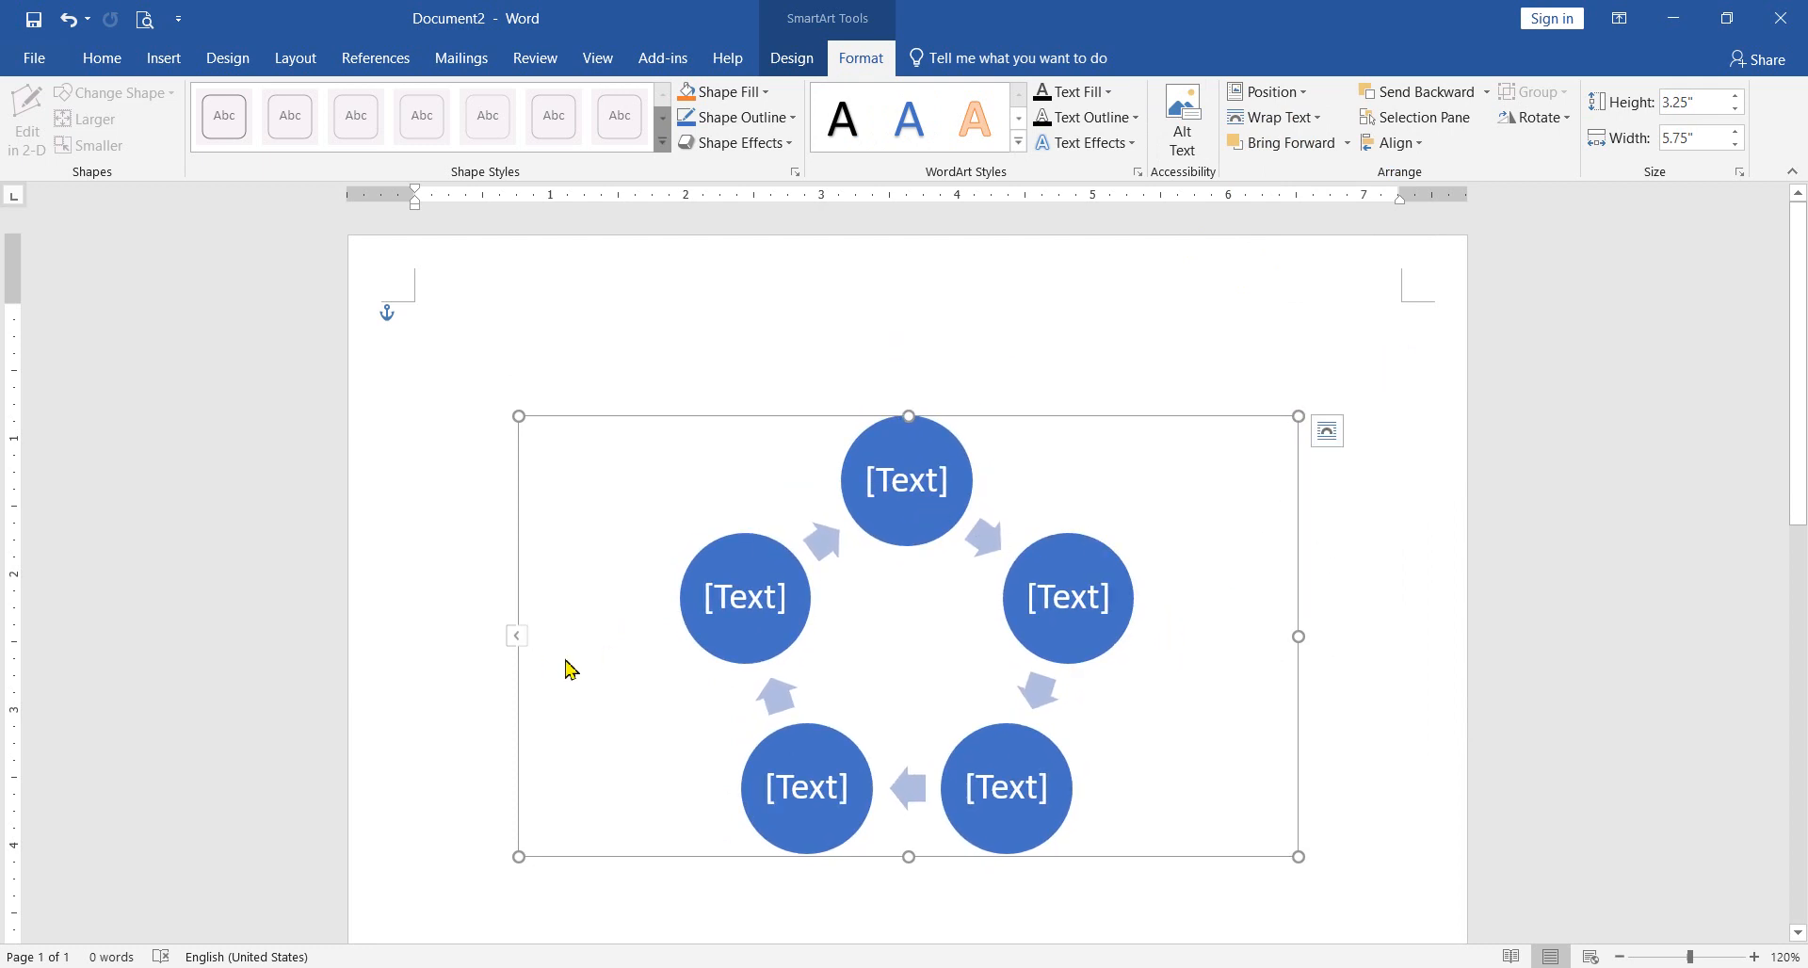
Step: Open the cycle graphic's text pane and select each of the five circles in turn
{"action": "left_click", "coordinate": [517, 637]}
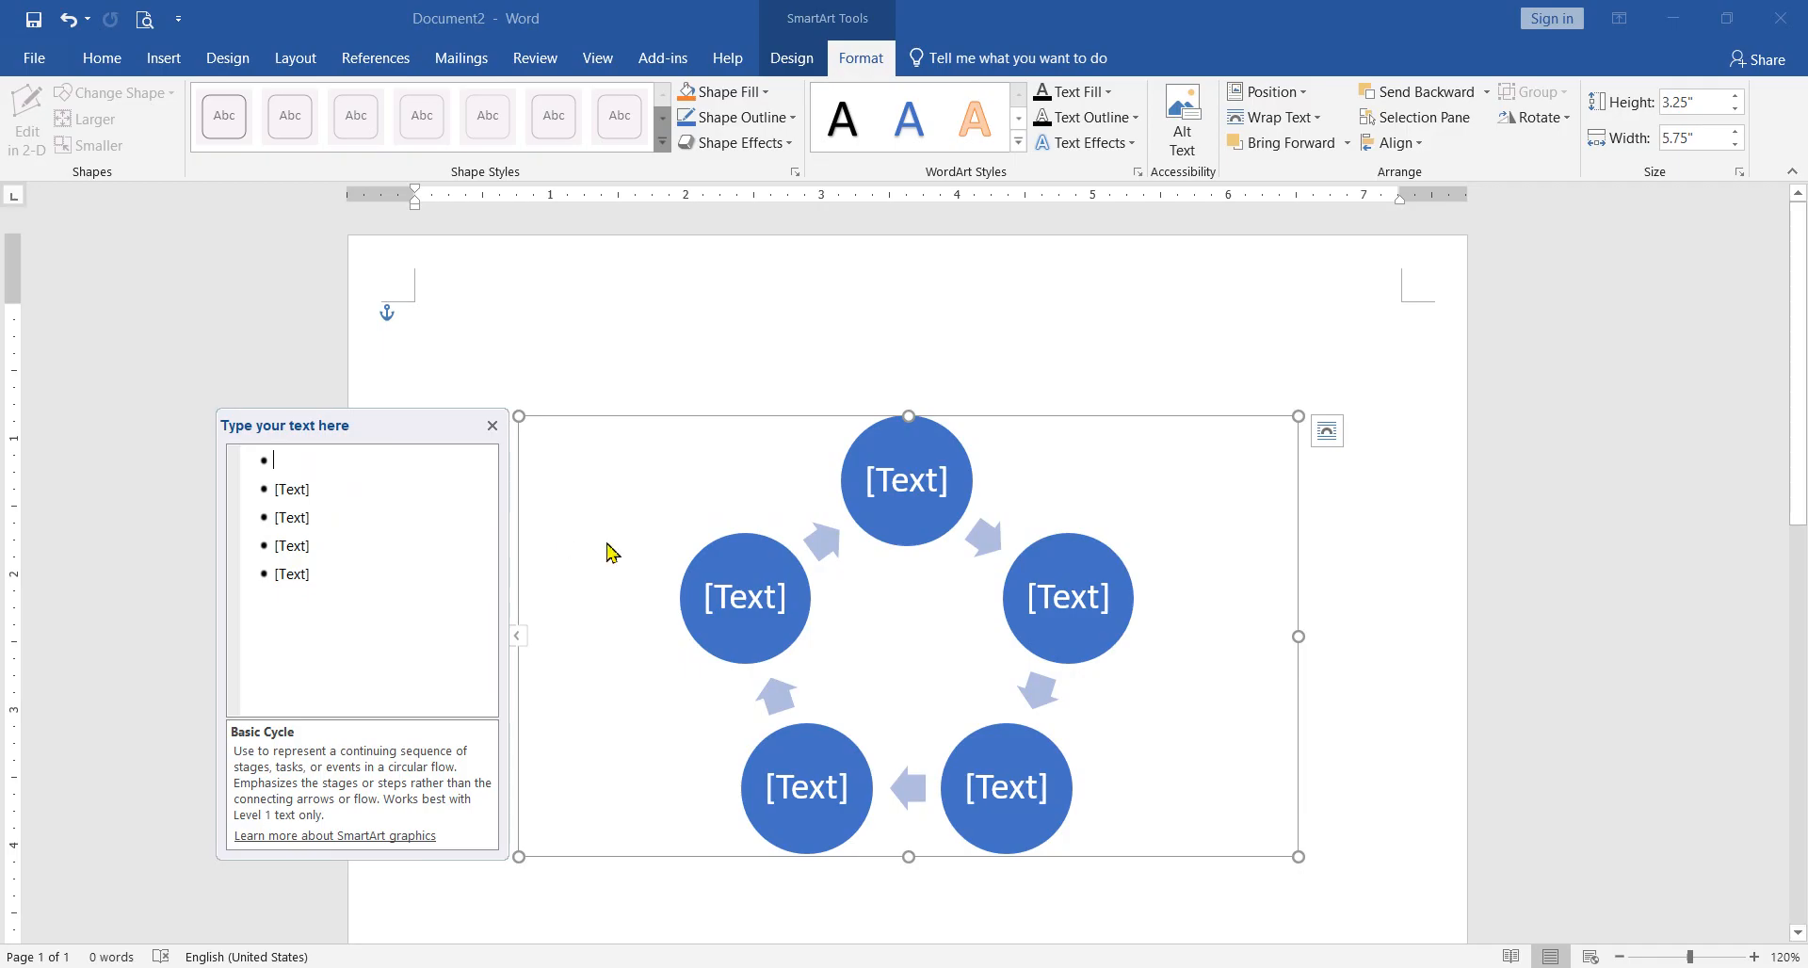
{"action": "left_click", "coordinate": [917, 478]}
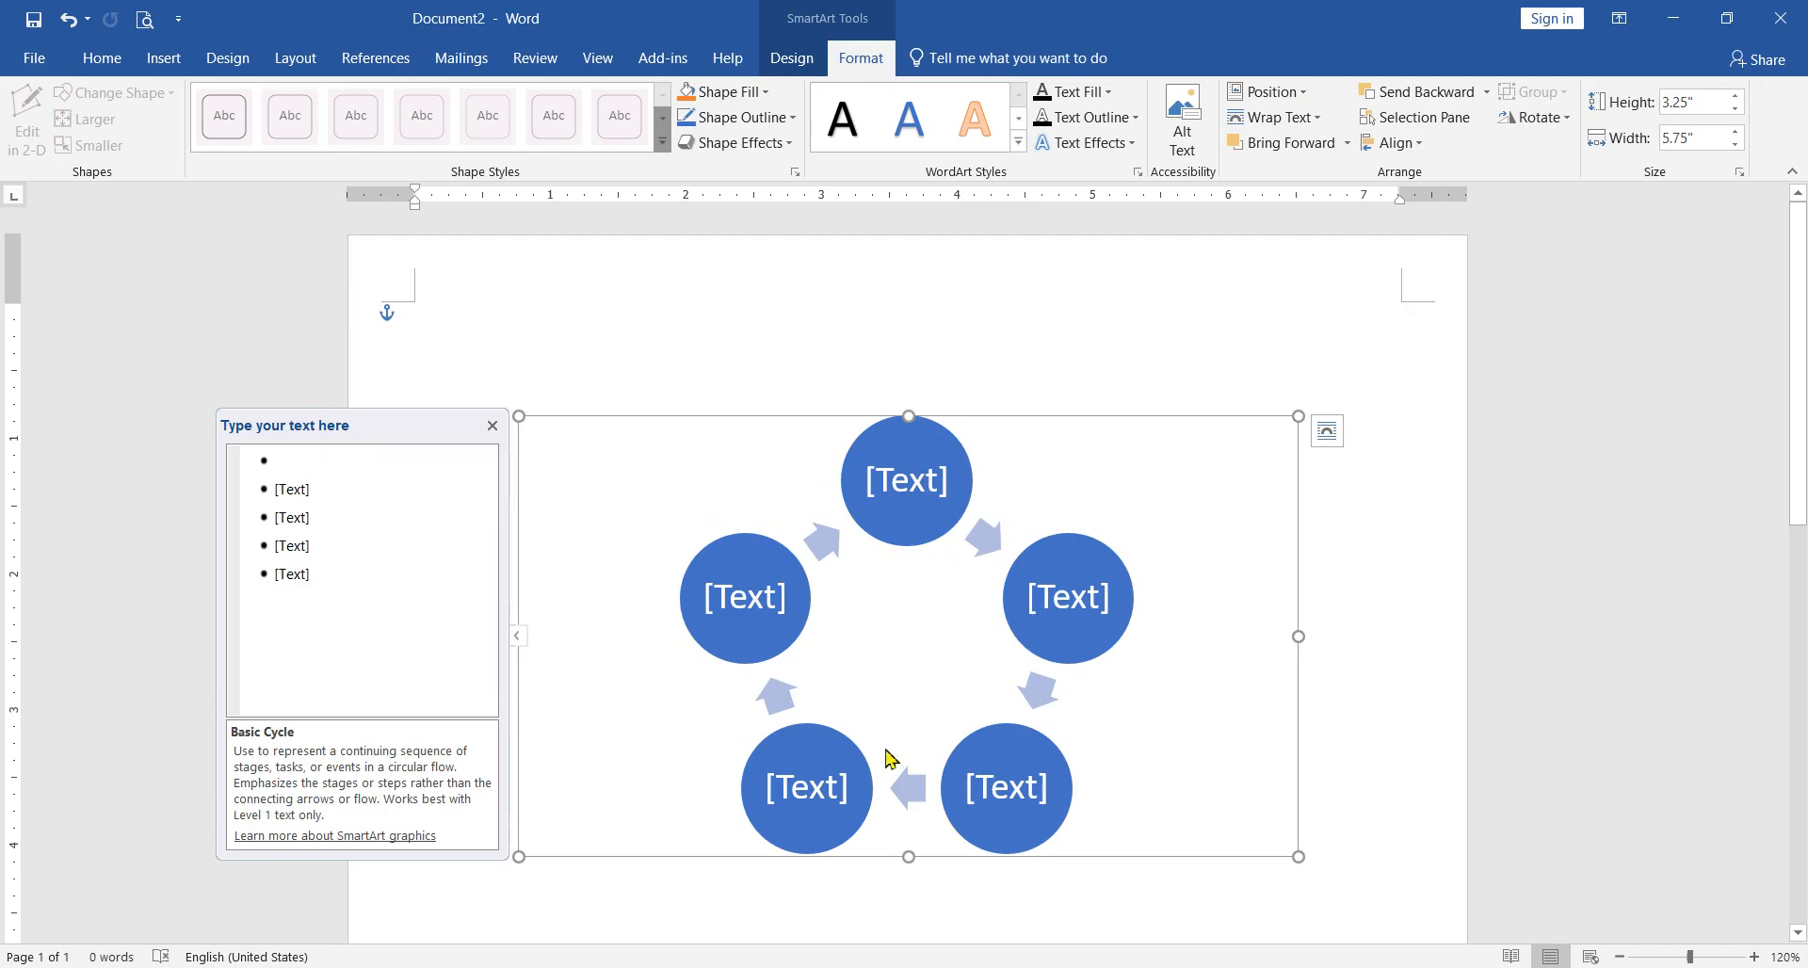
{"action": "left_click", "coordinate": [940, 497]}
{"action": "left_click", "coordinate": [1060, 629]}
{"action": "left_click", "coordinate": [990, 784]}
{"action": "left_click", "coordinate": [841, 796]}
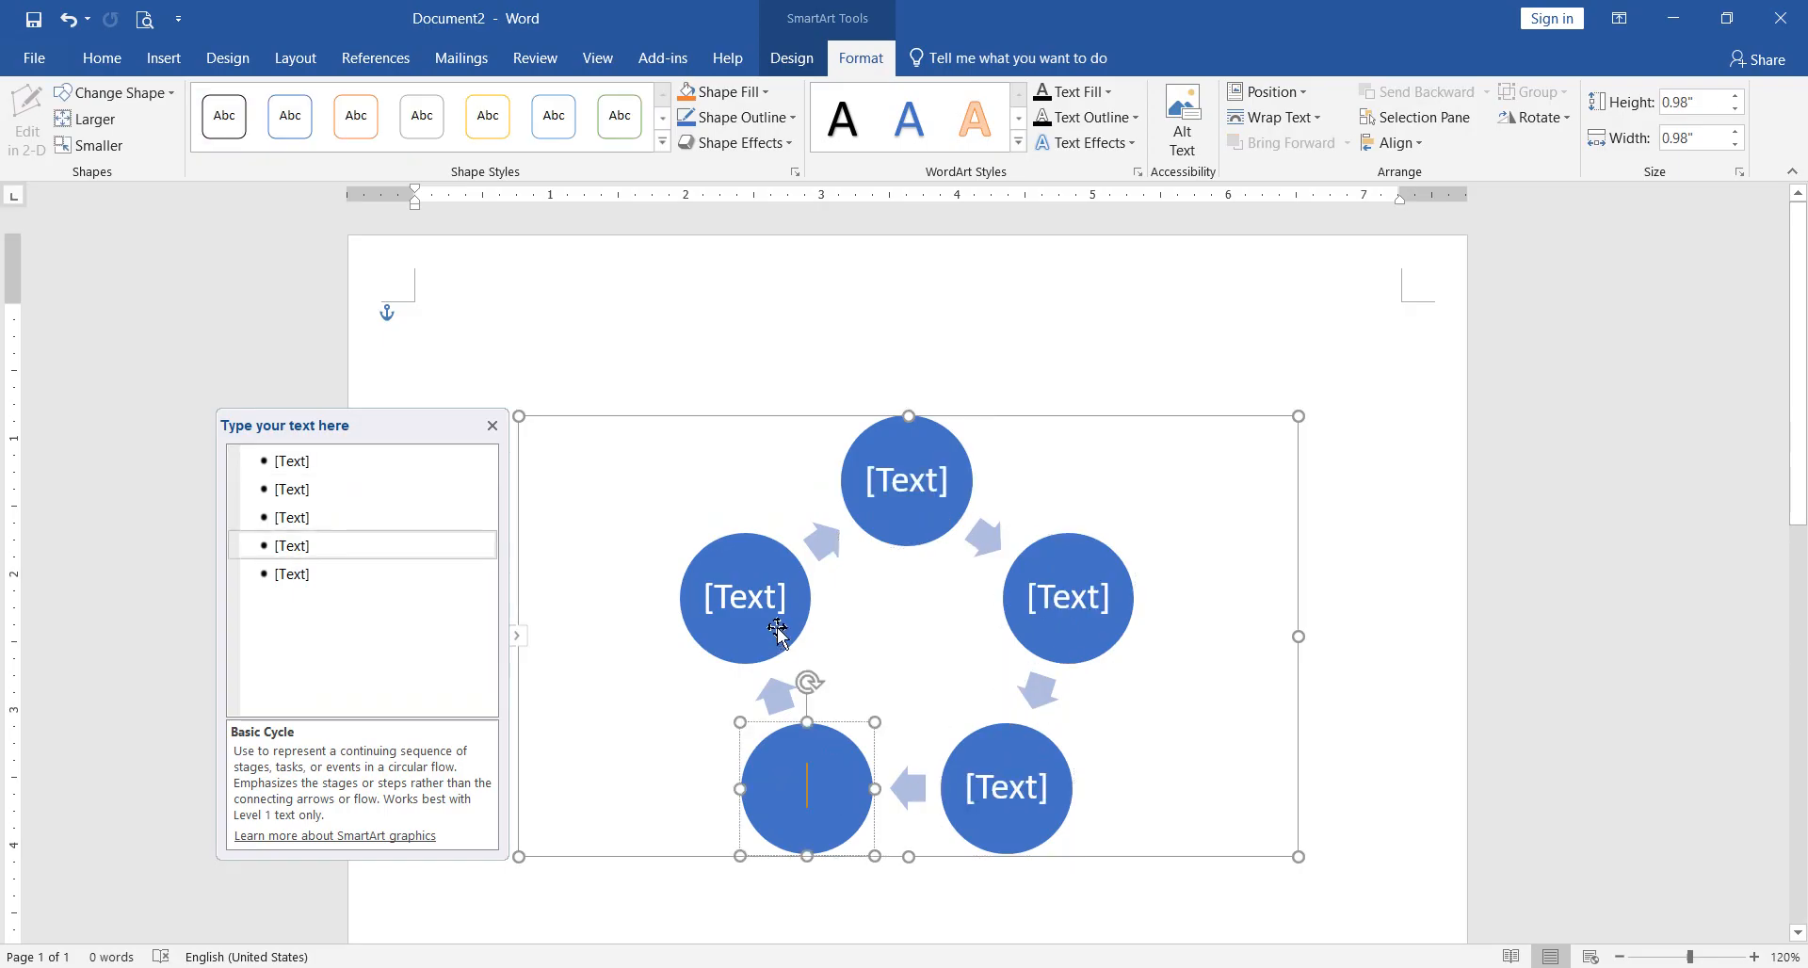
{"action": "left_click", "coordinate": [787, 631]}
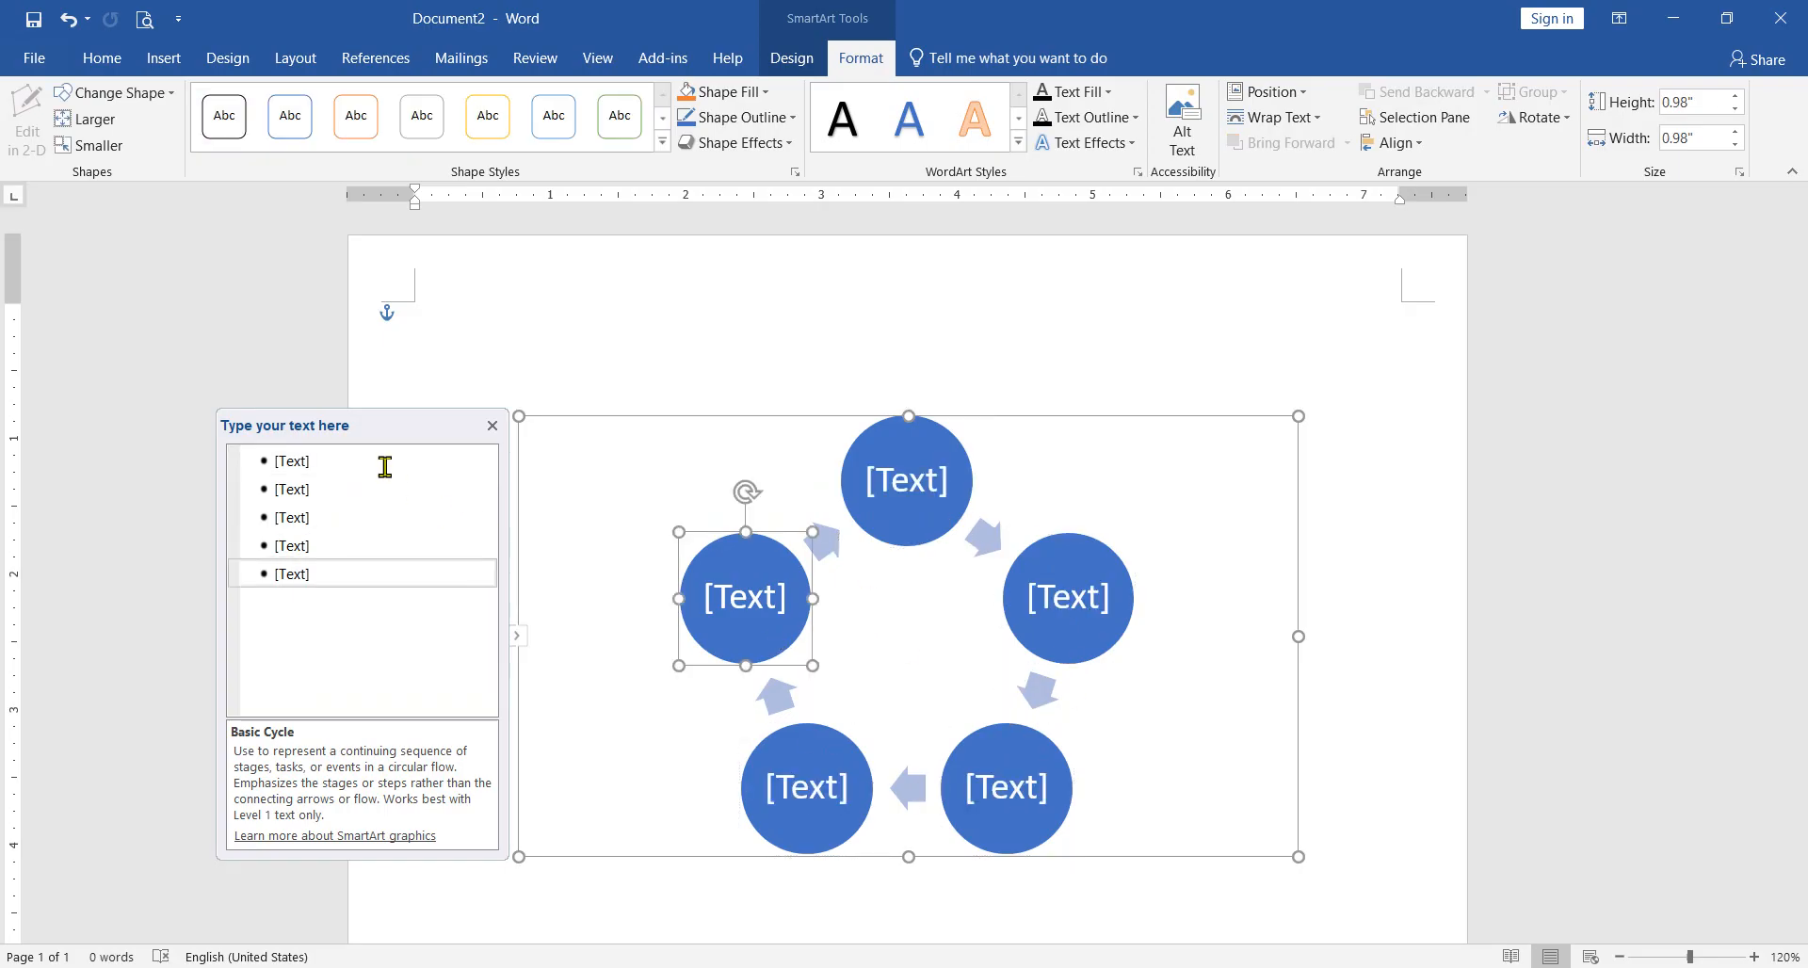
Step: Label the five circles of the cycle graphic, in order, "edv", "brfbr", "rbfn", "brn" and "rnrfn"
{"action": "left_click", "coordinate": [386, 463]}
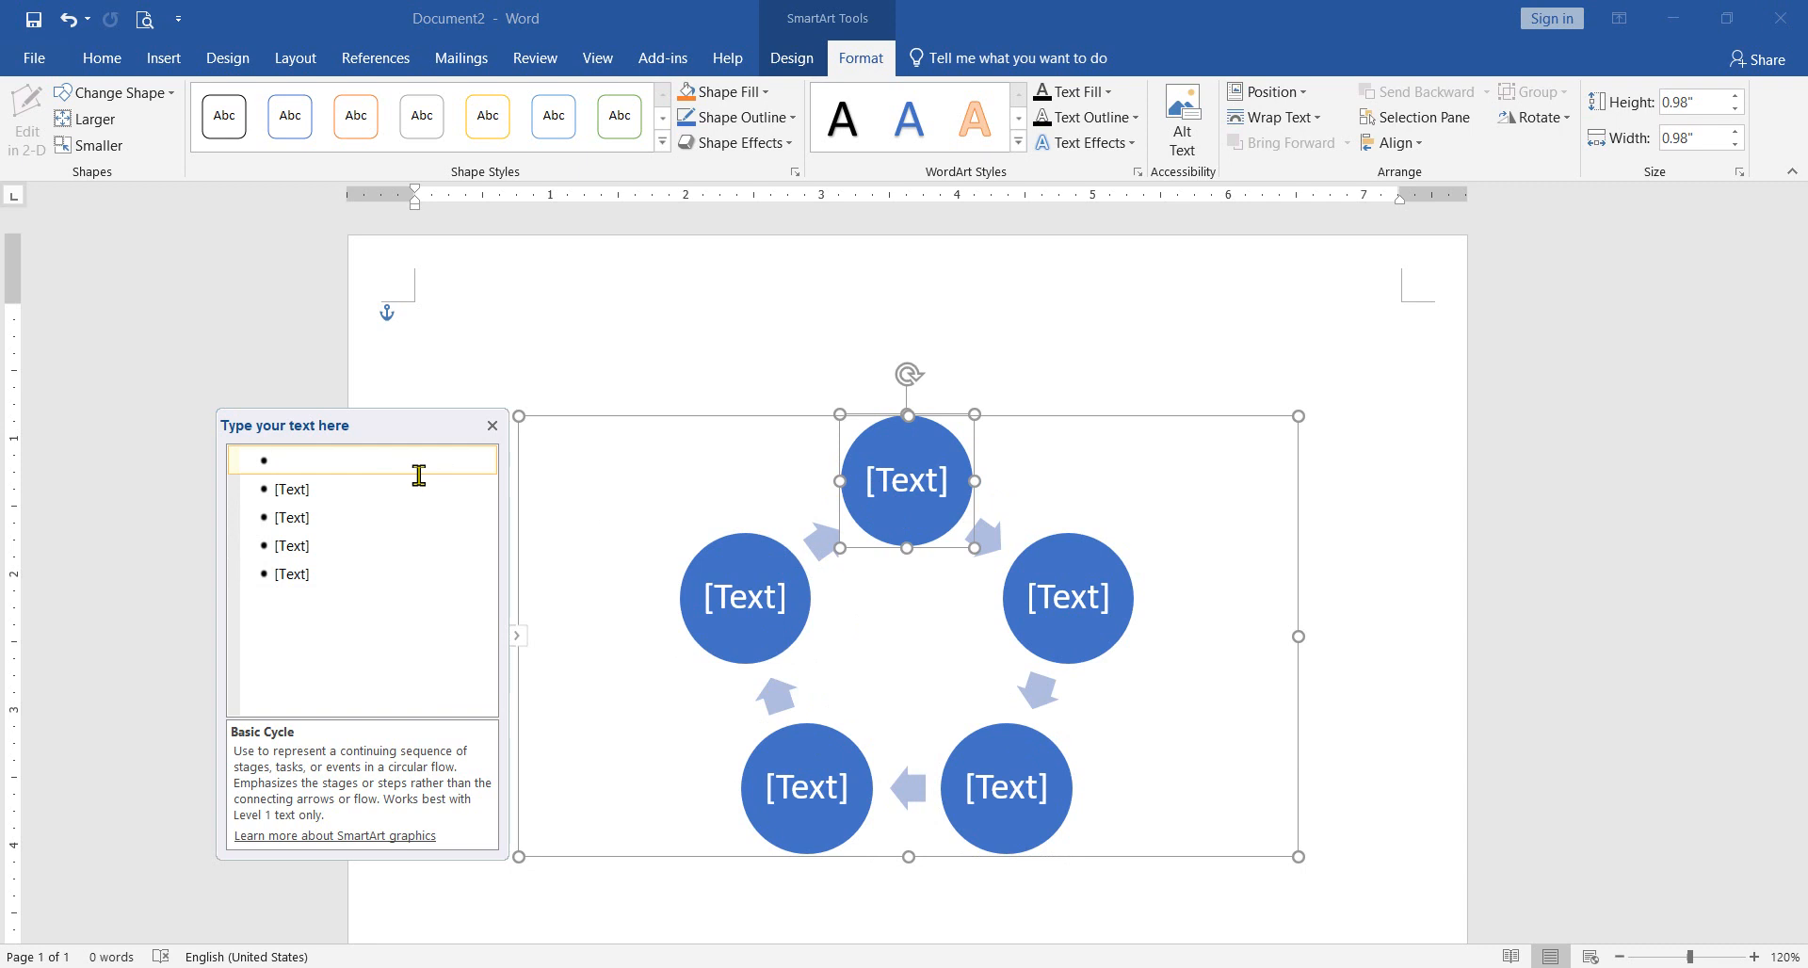
{"action": "type", "text": "edv"}
{"action": "left_click", "coordinate": [343, 491]}
{"action": "type", "text": "brfbr"}
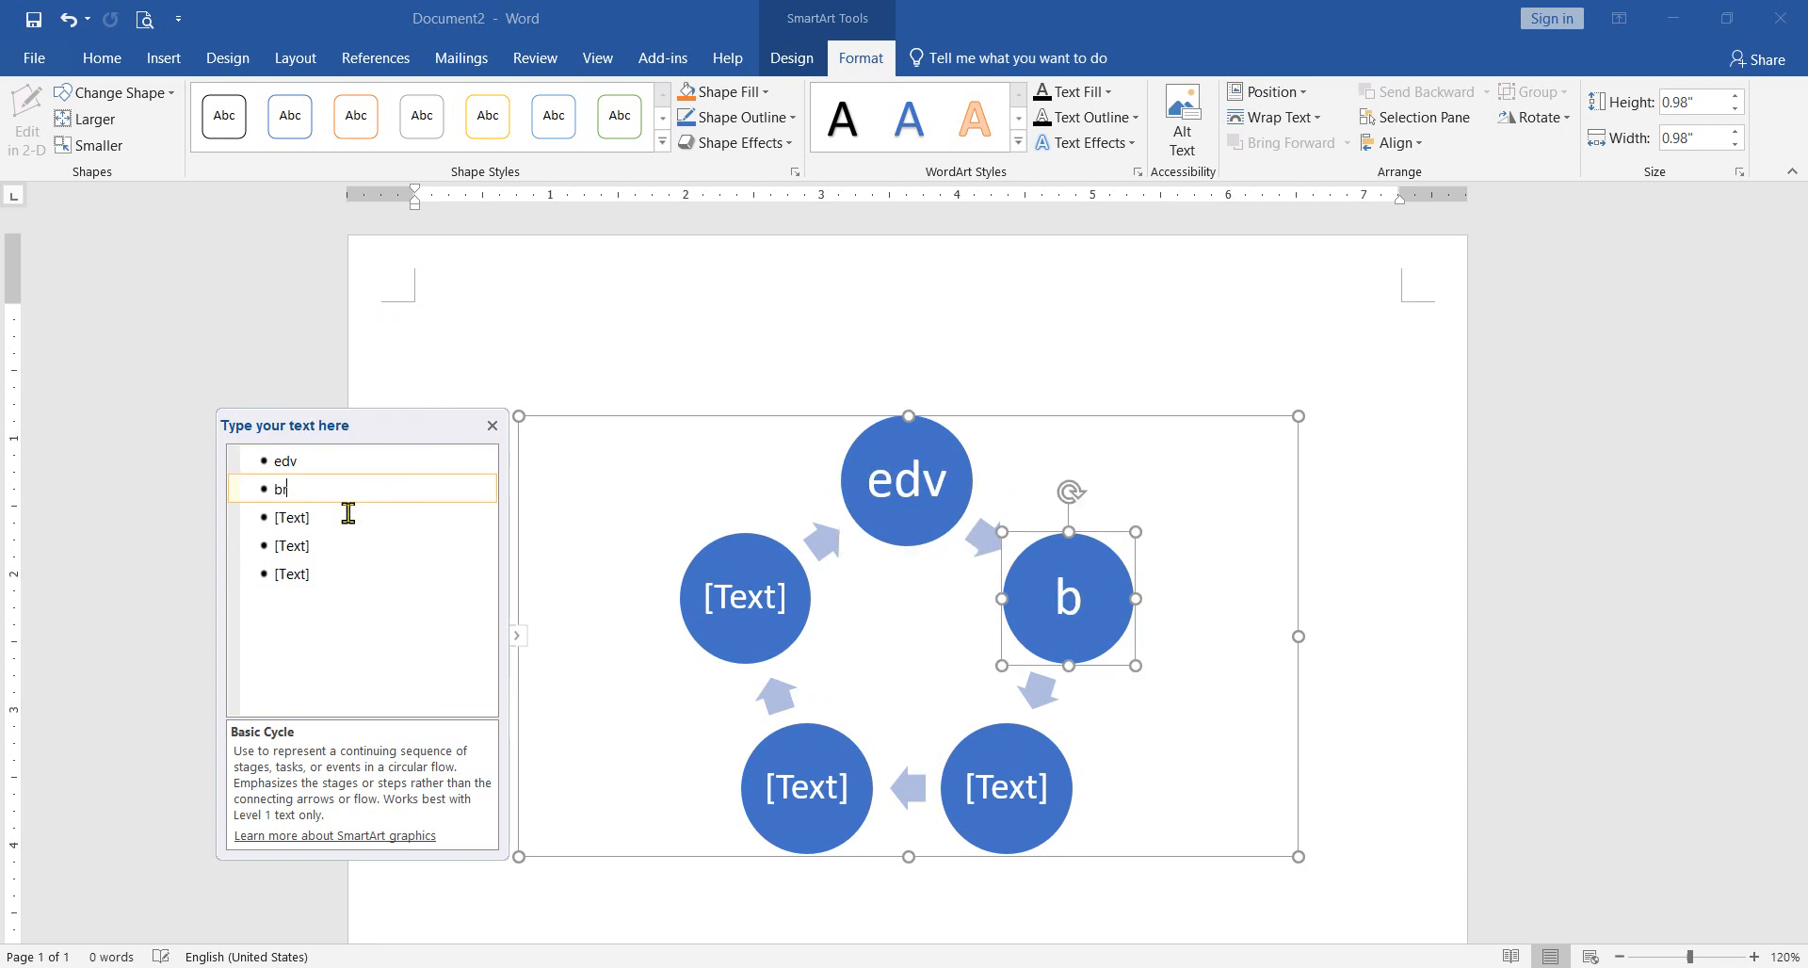
{"action": "left_click", "coordinate": [341, 518]}
{"action": "type", "text": "rbfn"}
{"action": "left_click", "coordinate": [342, 546]}
{"action": "type", "text": "brn"}
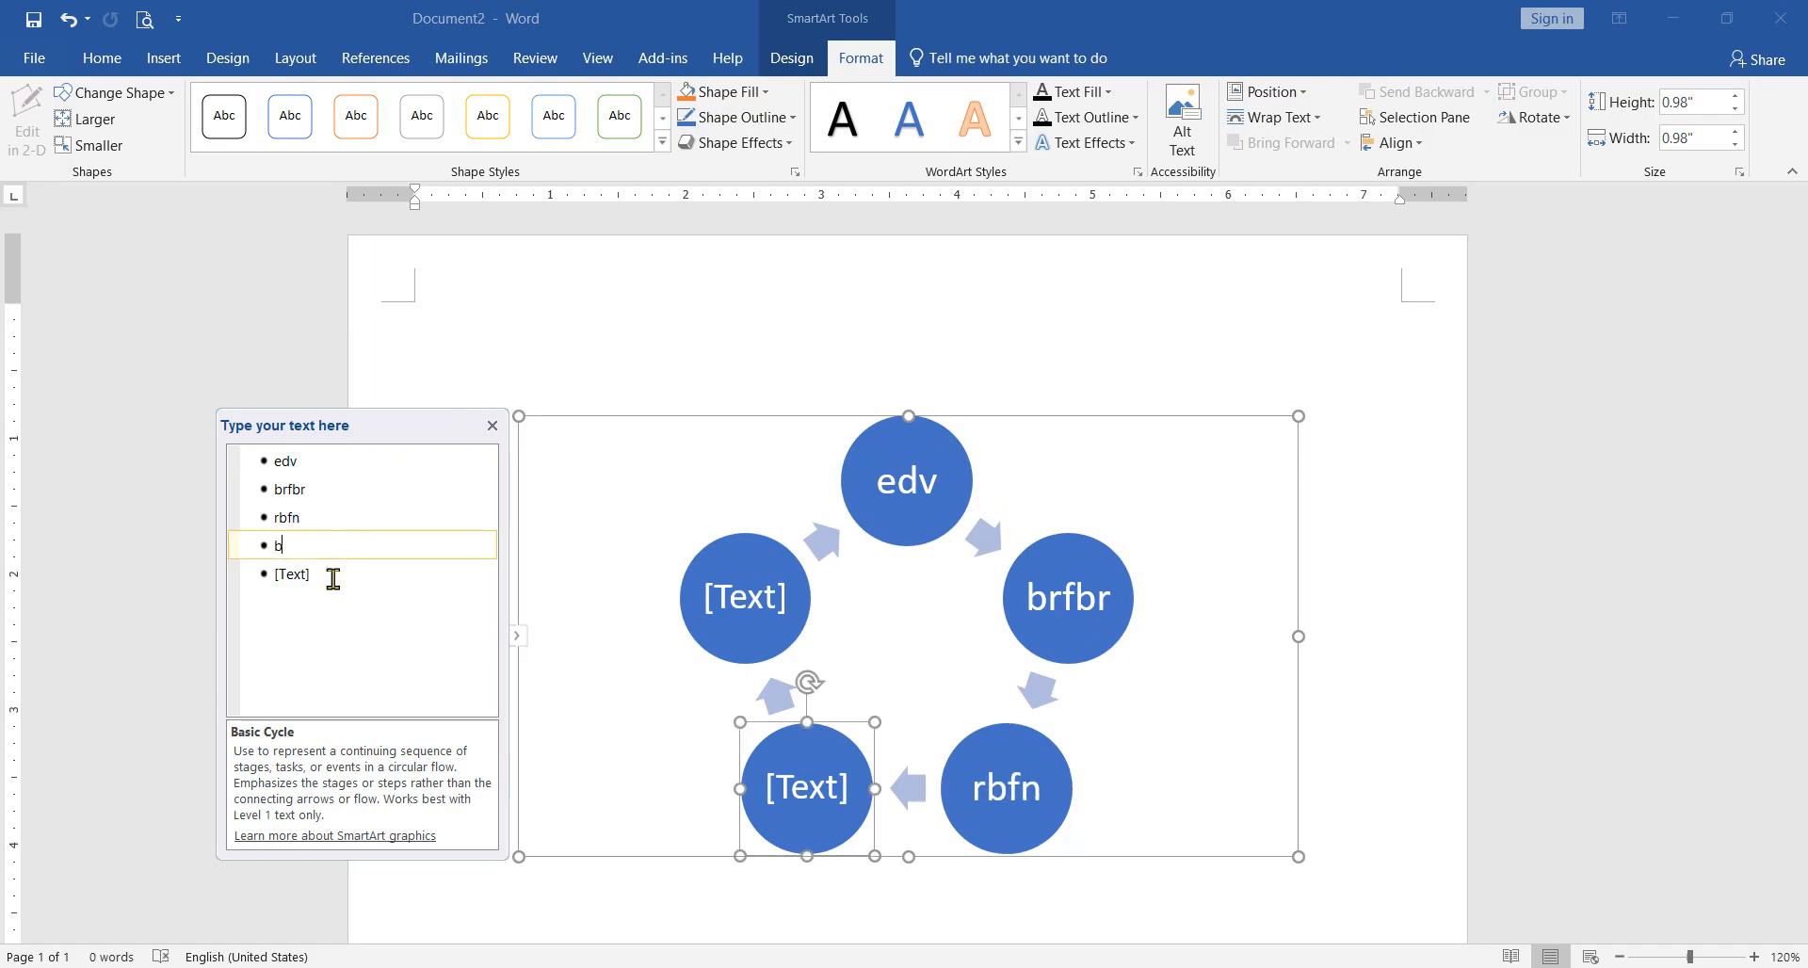
{"action": "left_click", "coordinate": [326, 575]}
{"action": "type", "text": "rnrfn"}
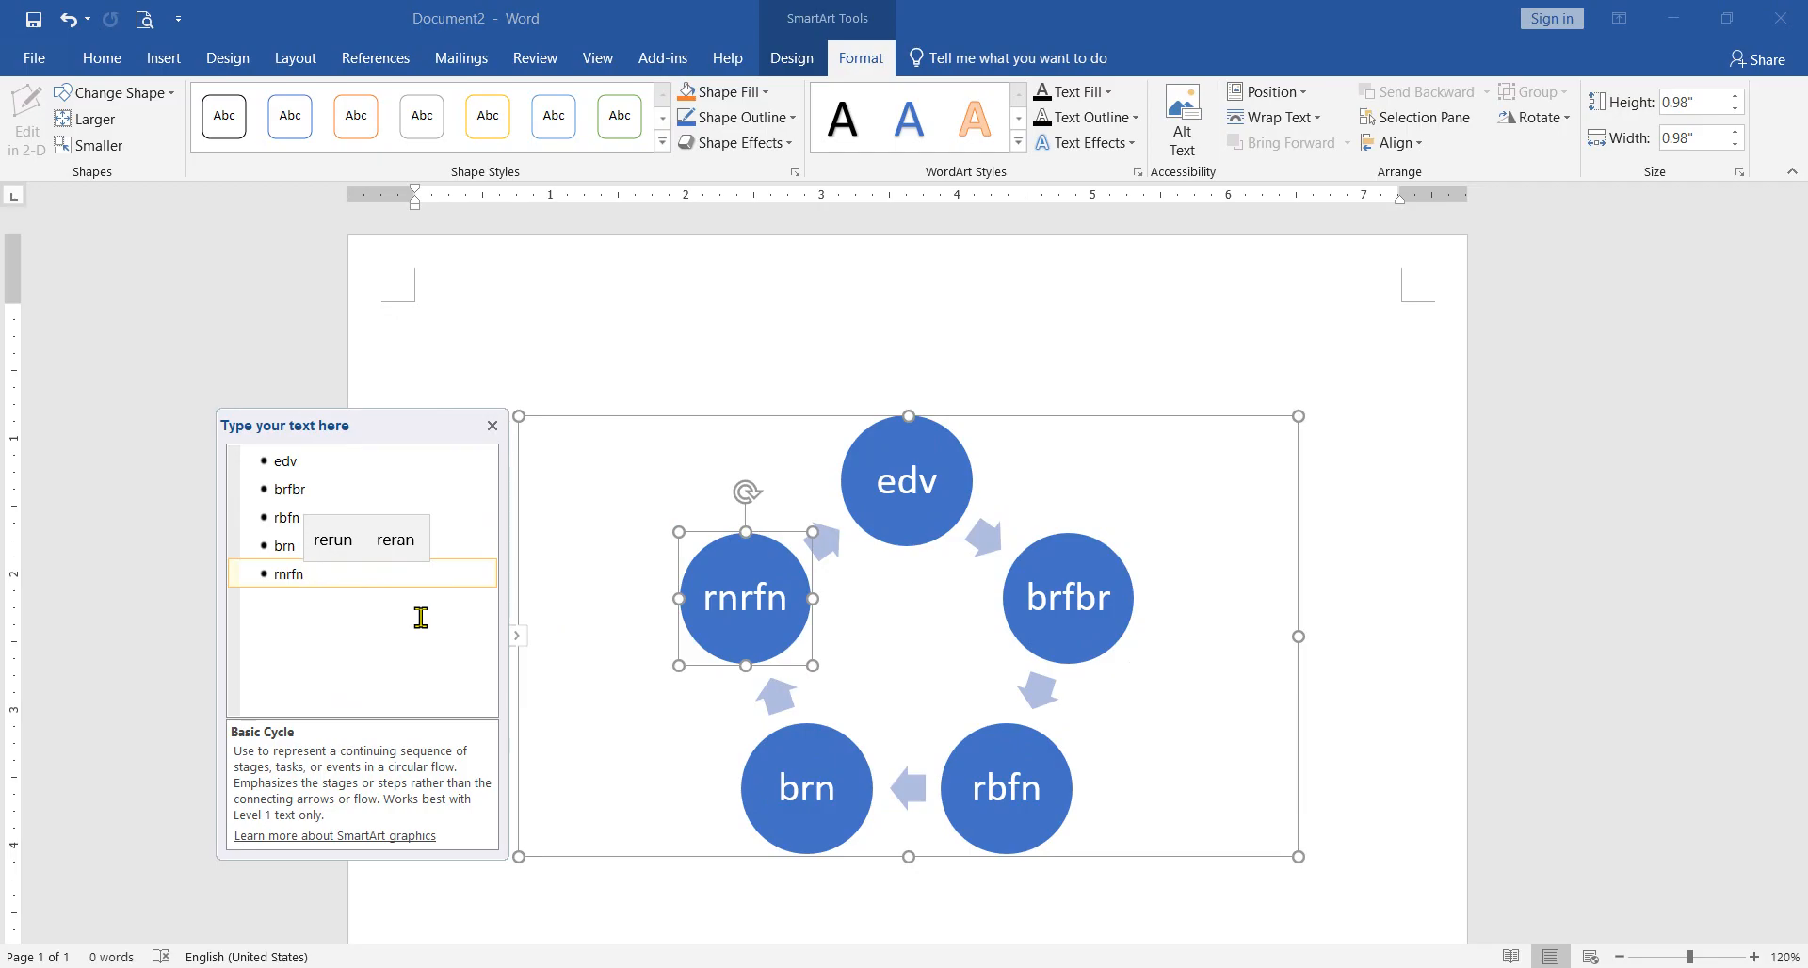
Step: Select the whole cycle graphic and try the orange-to-grey Colorful color set, followed by the dark-to-light blue Accent 1 gradient
{"action": "left_click", "coordinate": [565, 554]}
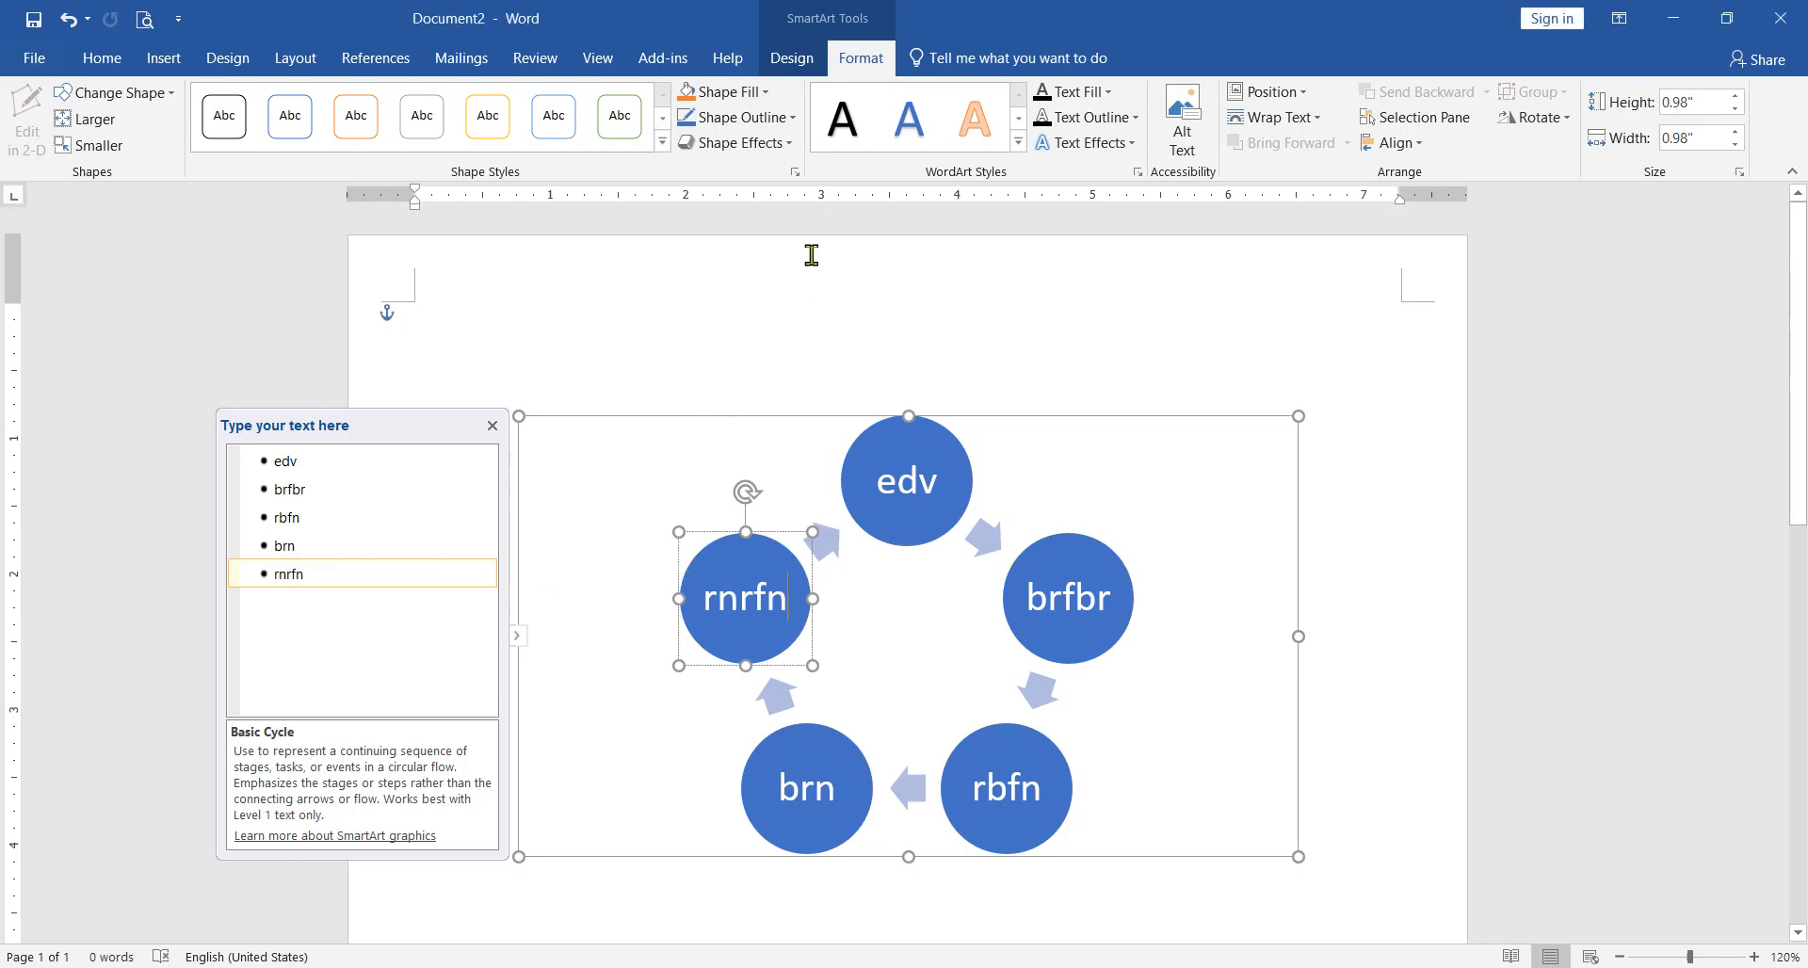
{"action": "left_click", "coordinate": [773, 417]}
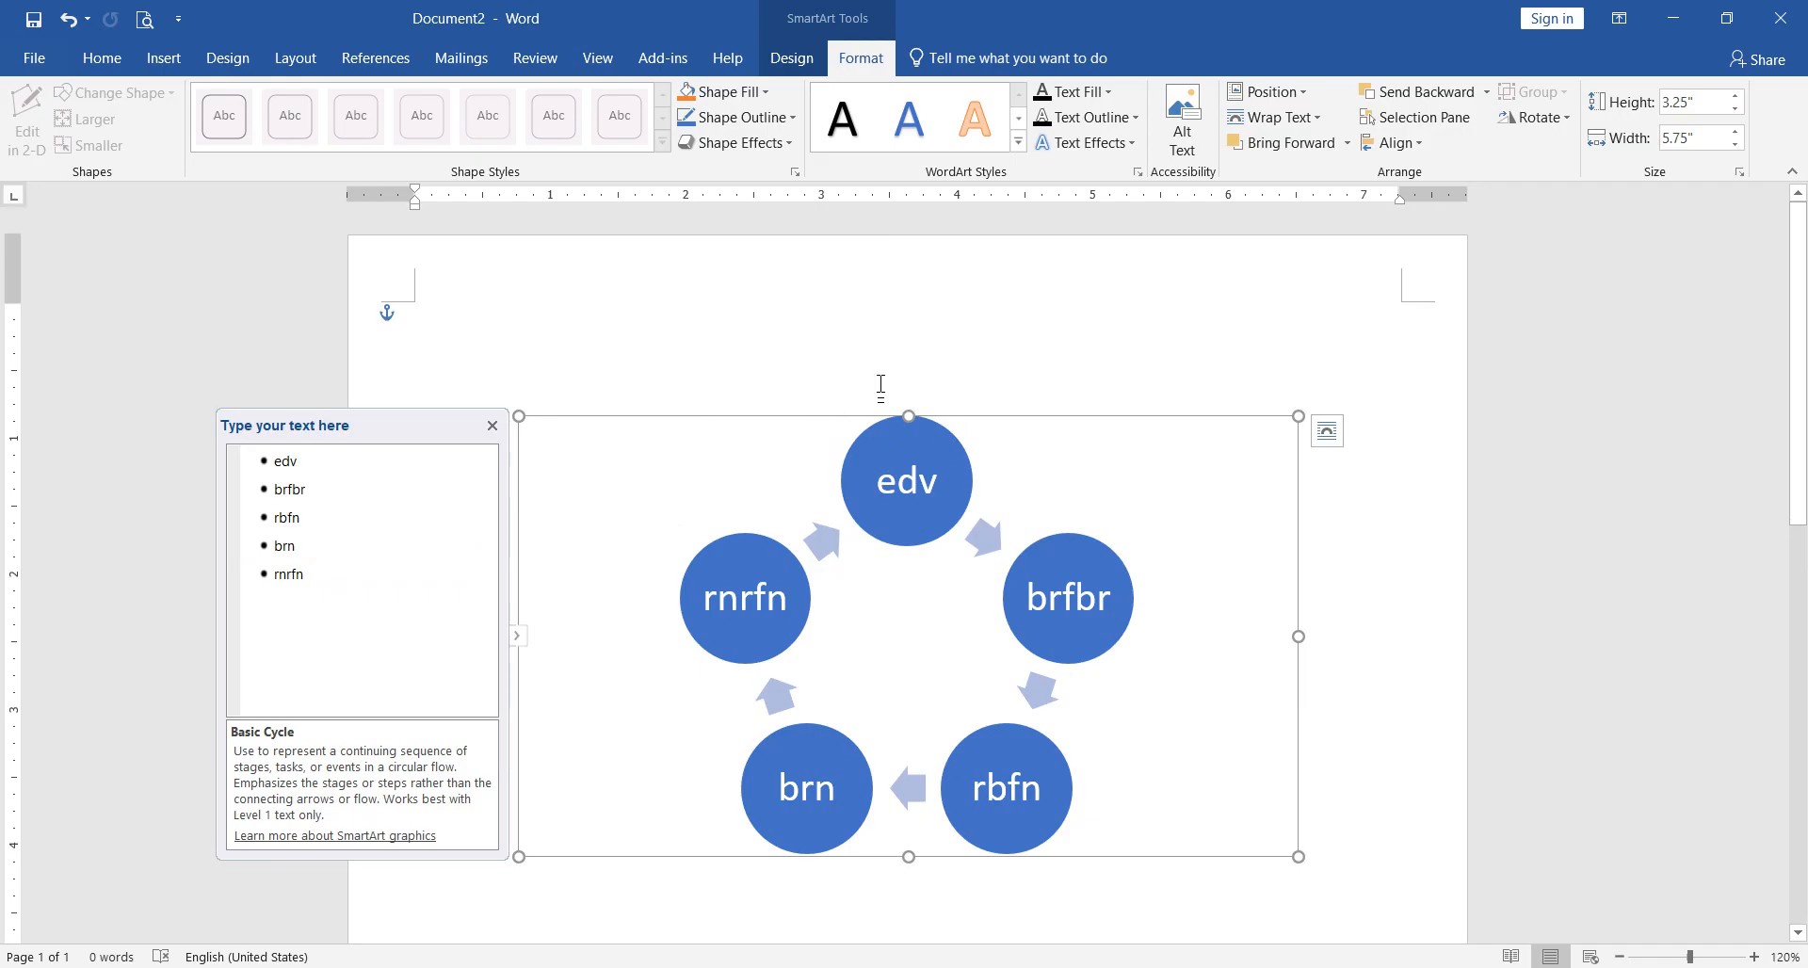
{"action": "left_click", "coordinate": [789, 58]}
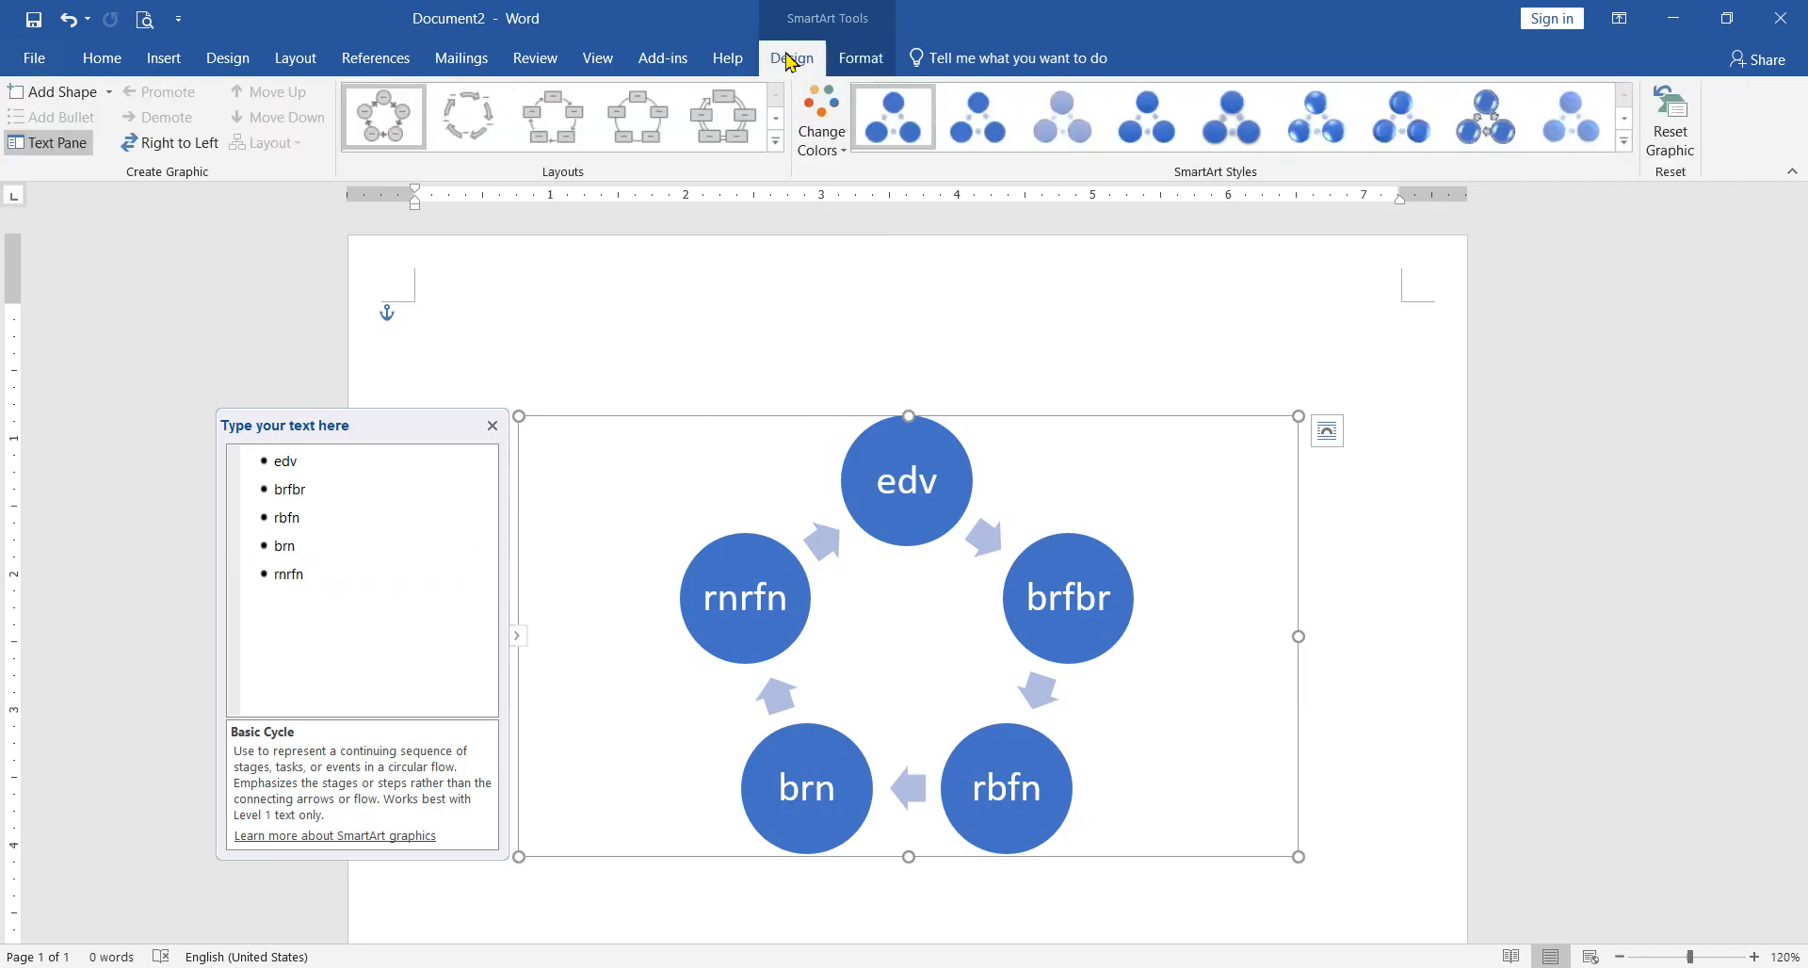
{"action": "left_click", "coordinate": [847, 155]}
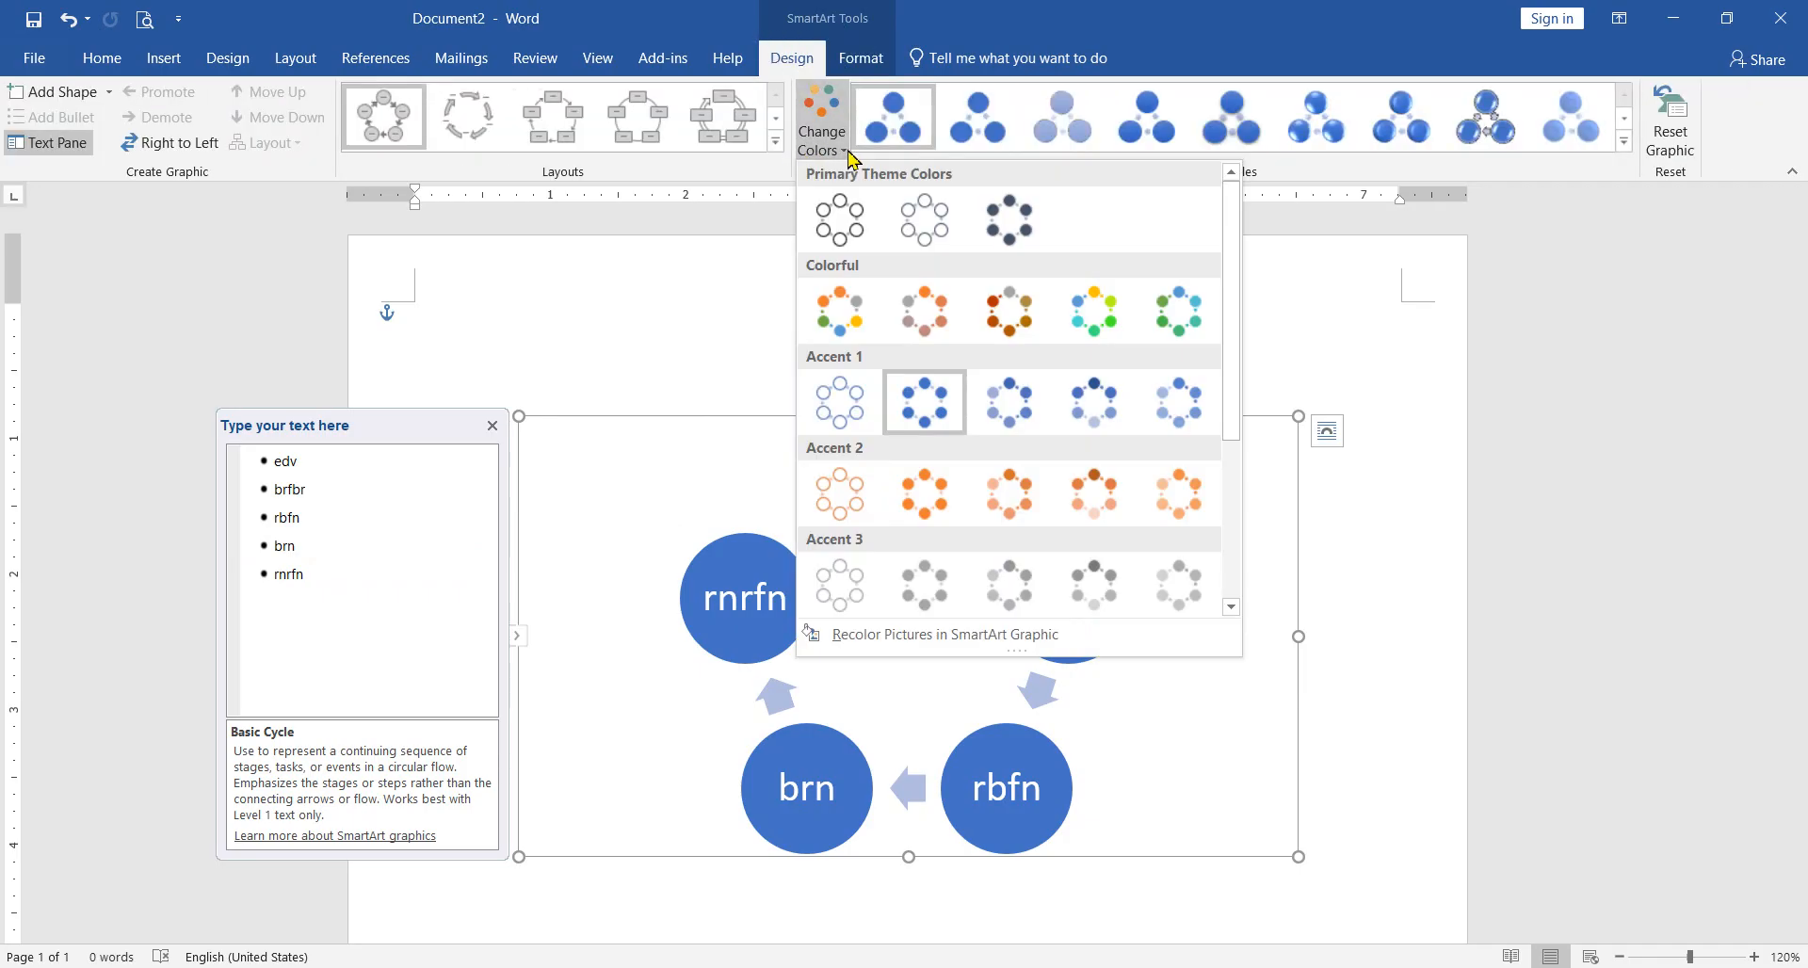
{"action": "left_click", "coordinate": [924, 309]}
{"action": "left_click", "coordinate": [857, 156]}
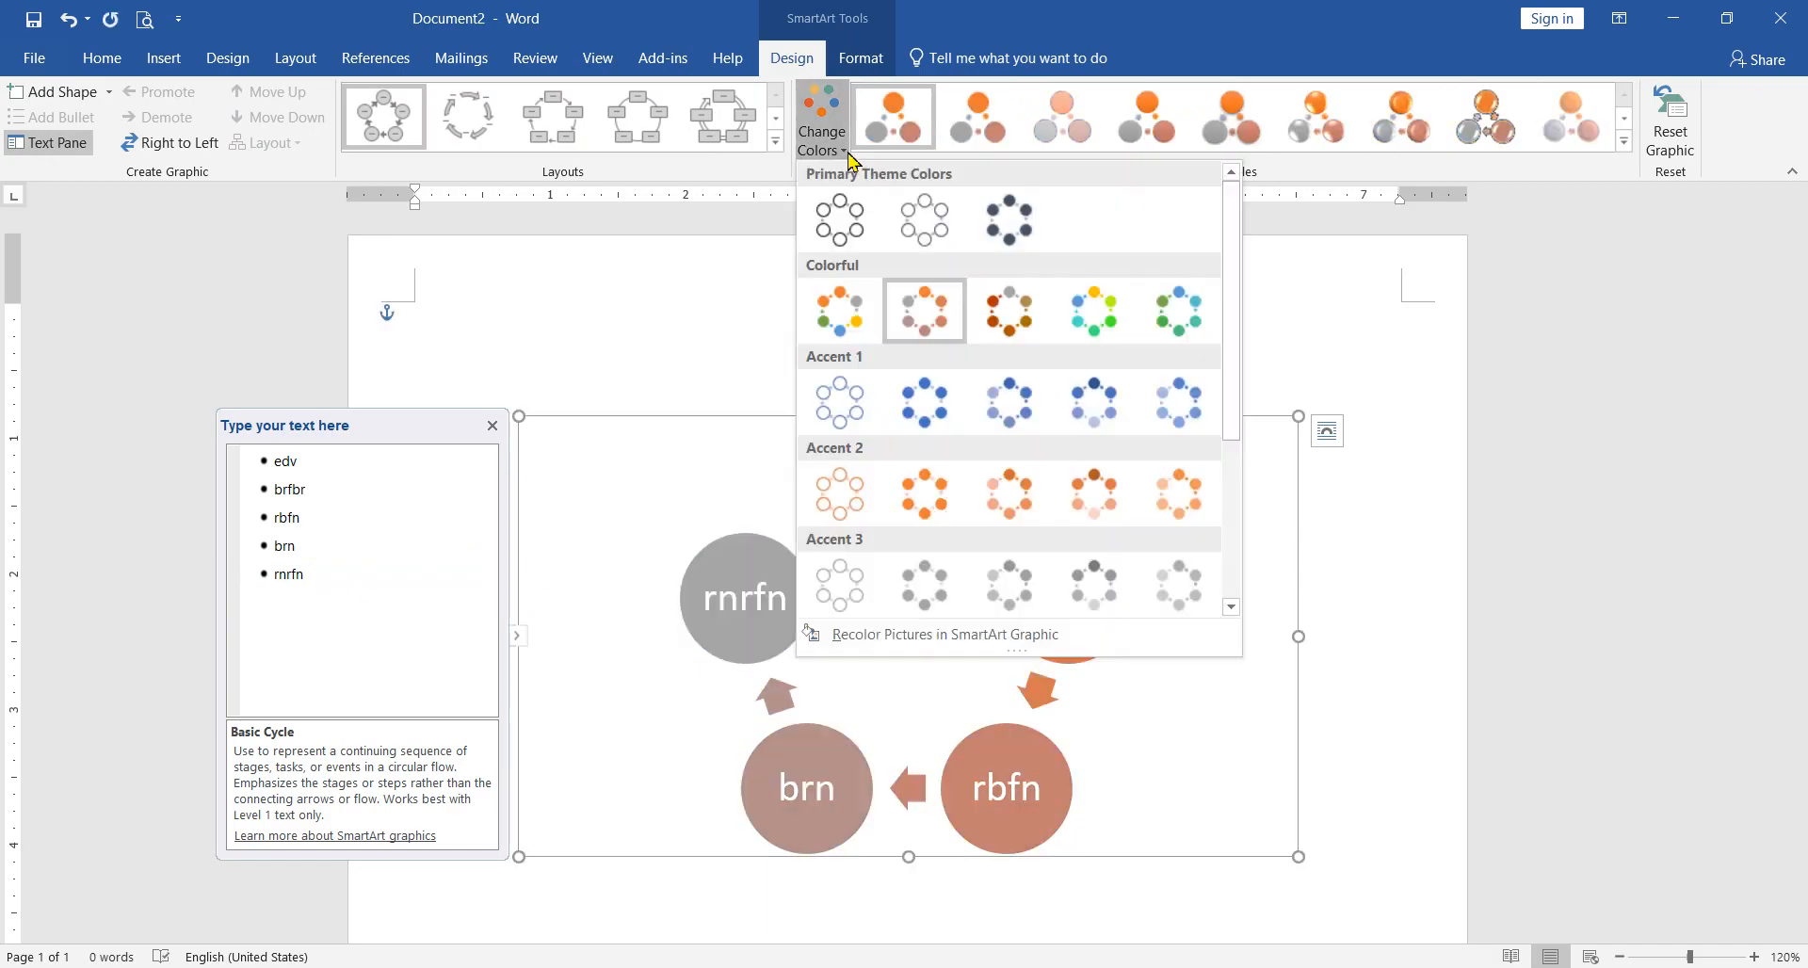
{"action": "left_click", "coordinate": [1089, 402]}
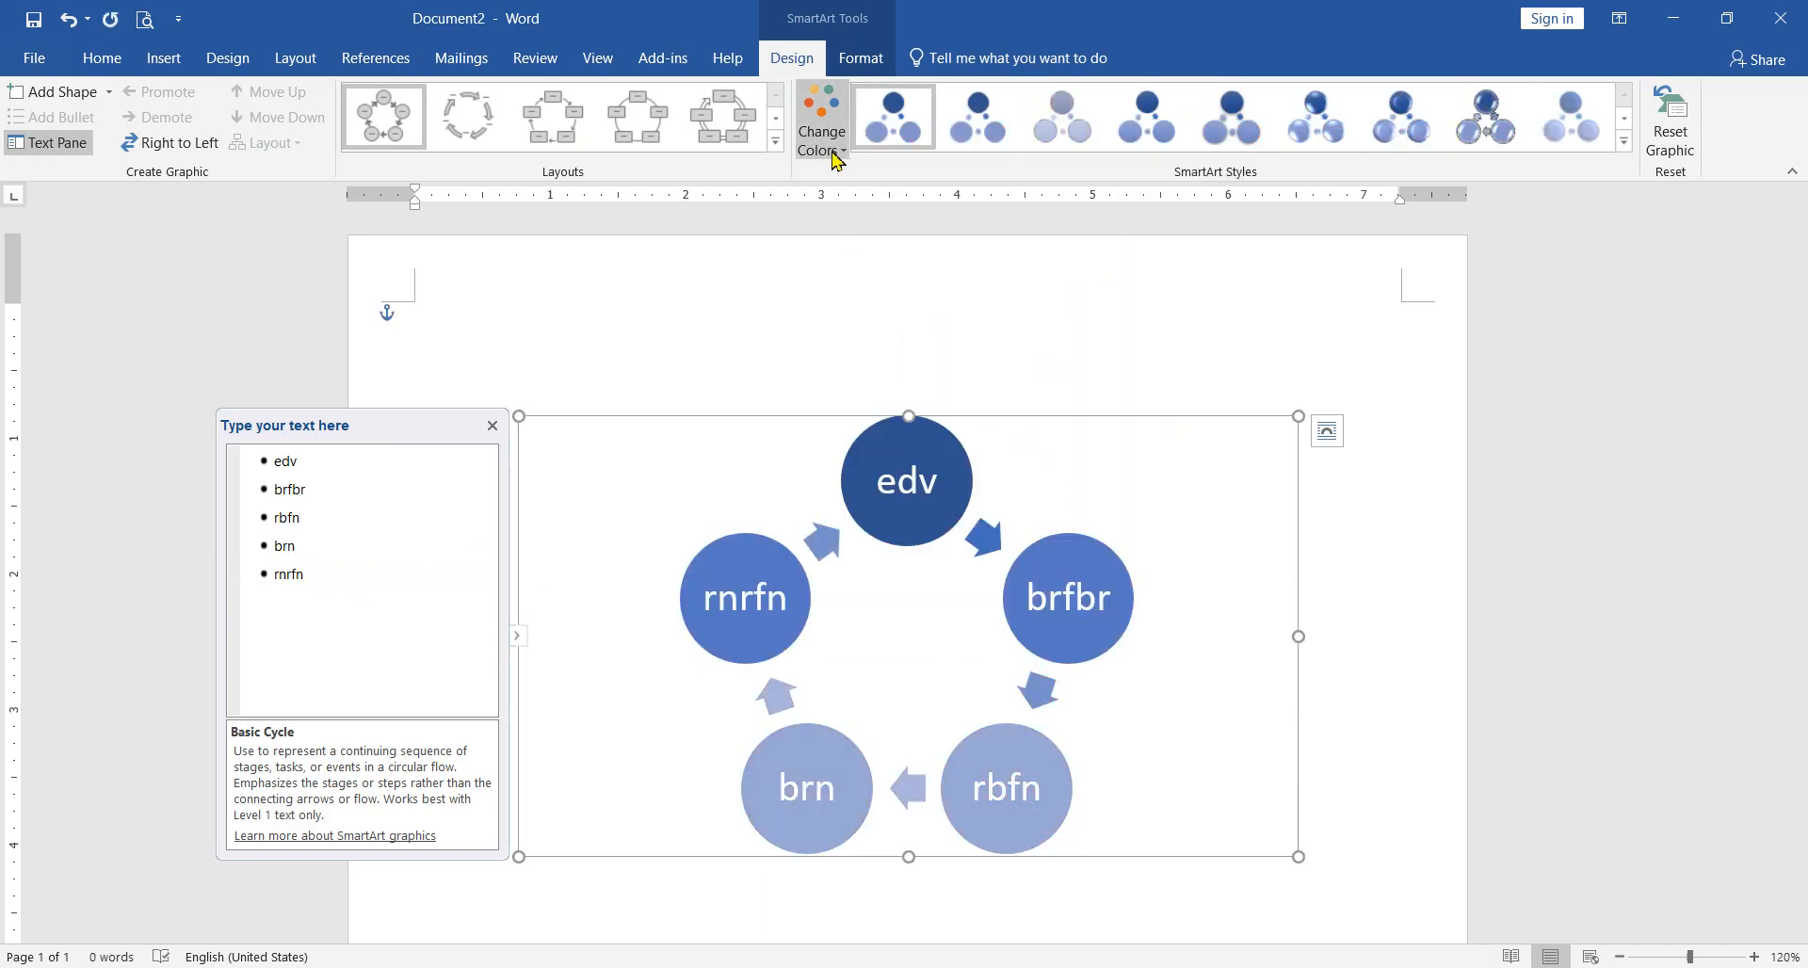
Step: Compare the yellow-green-blue and blue-to-green Colorful color sets on the cycle graphic, and settle on the yellow-green-blue one
{"action": "left_click", "coordinate": [829, 155]}
{"action": "left_click", "coordinate": [1090, 305]}
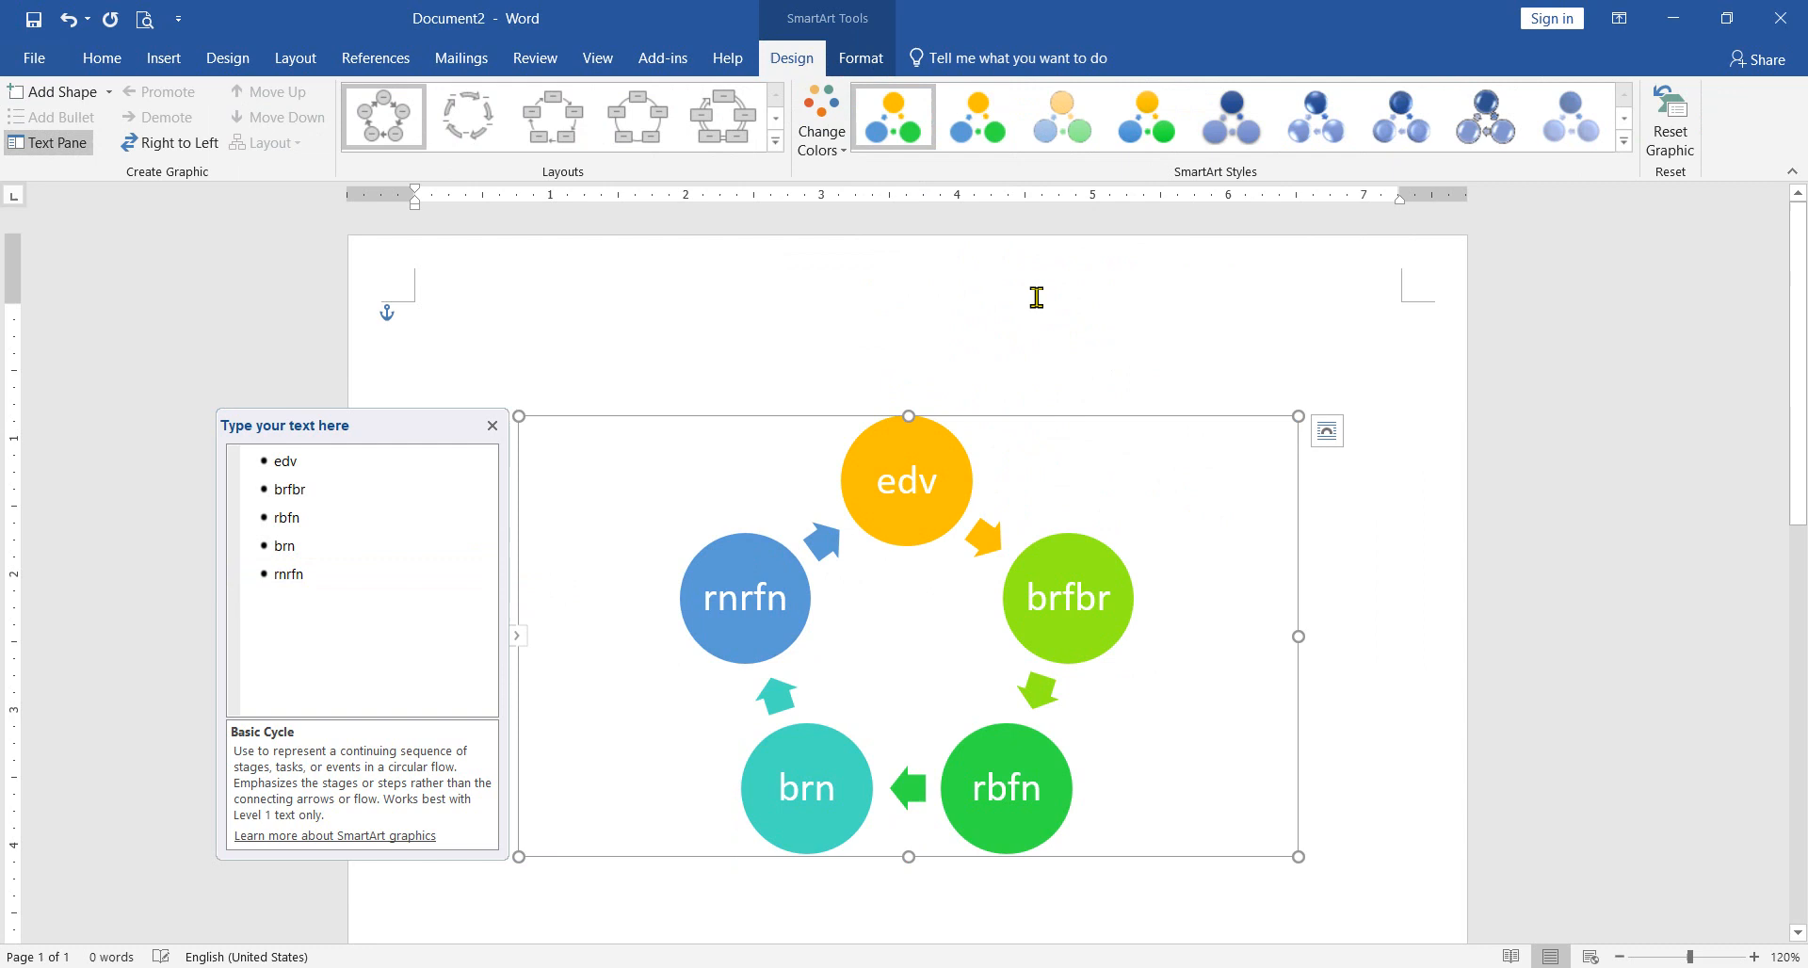
{"action": "left_click", "coordinate": [824, 141]}
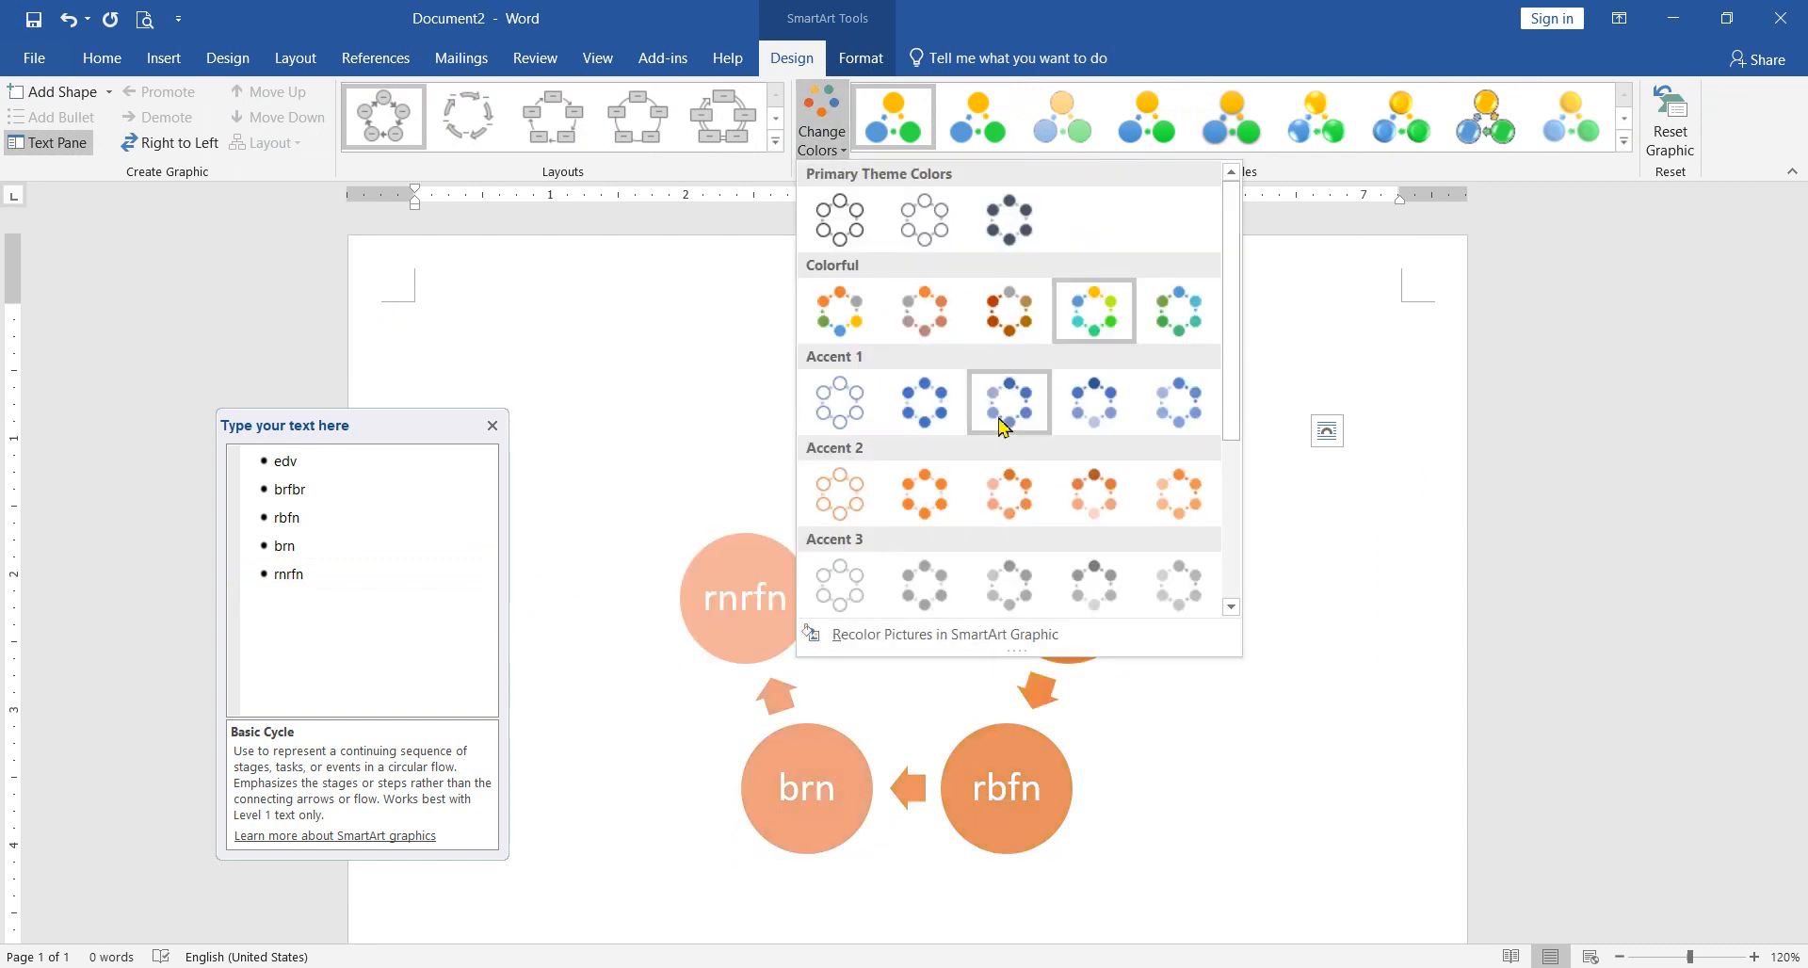
{"action": "left_click", "coordinate": [1177, 317]}
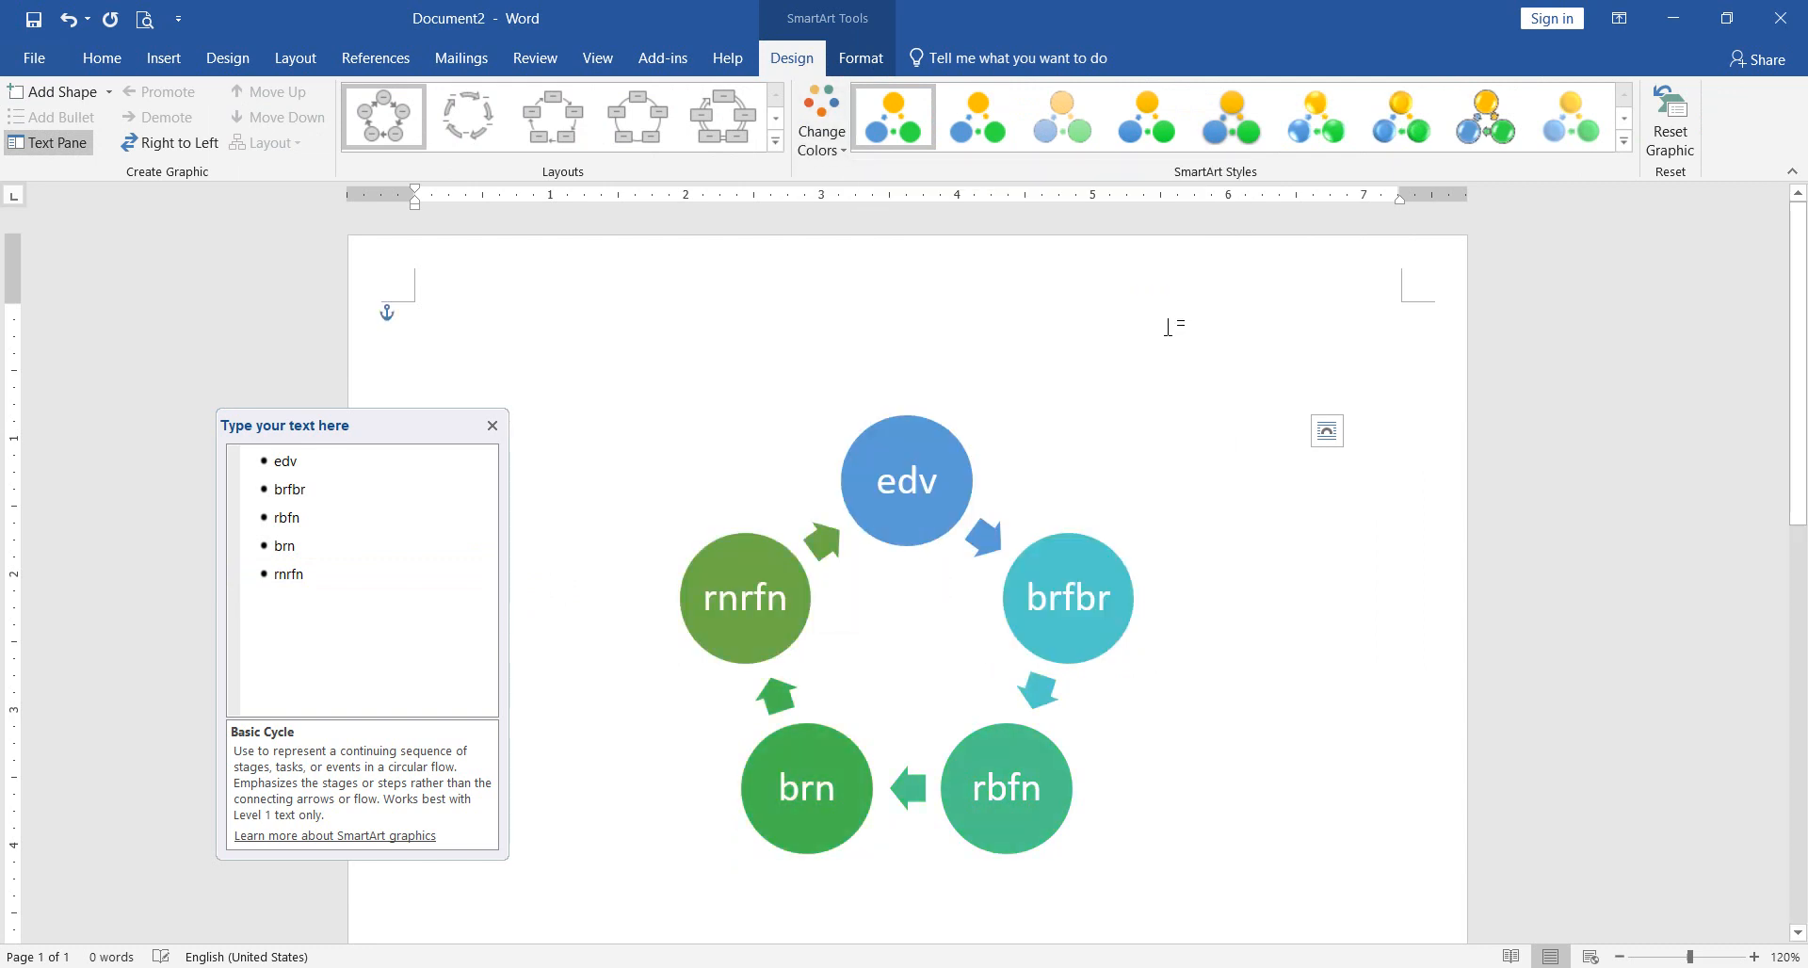
{"action": "left_click", "coordinate": [833, 148]}
{"action": "left_click", "coordinate": [1102, 341]}
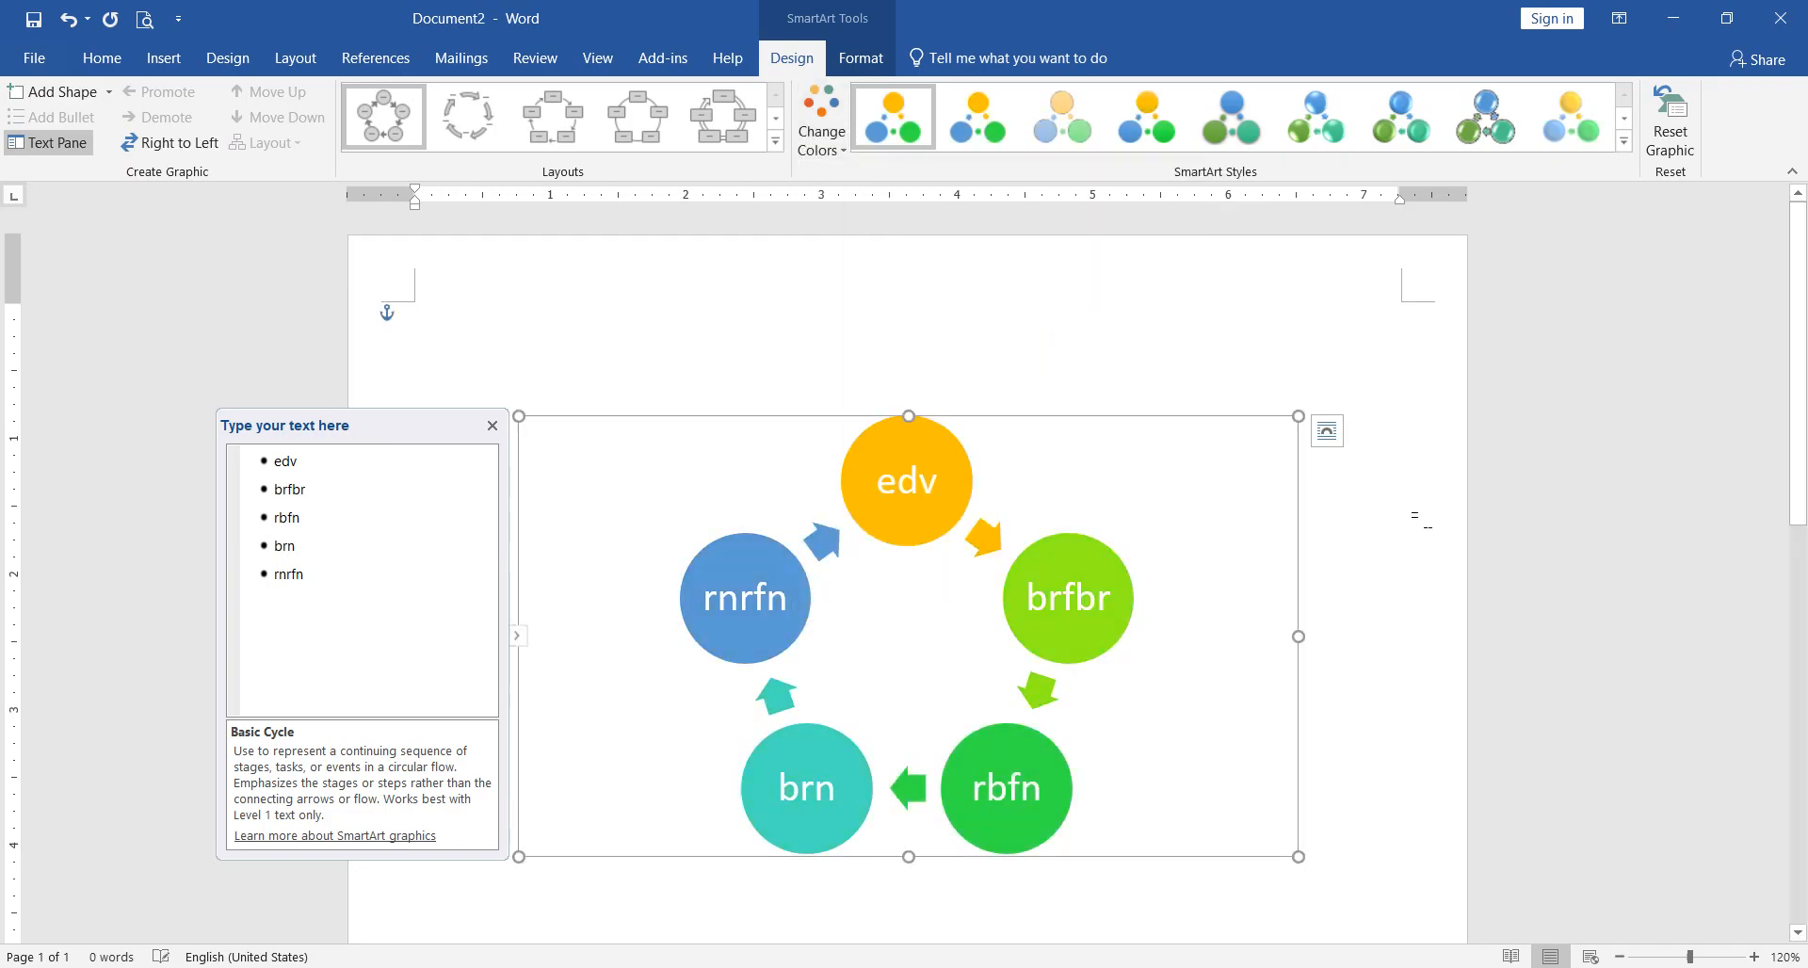
Step: Apply the 3-D Inset style to the cycle graphic and change its layout to Continuous Cycle
{"action": "left_click", "coordinate": [1624, 140]}
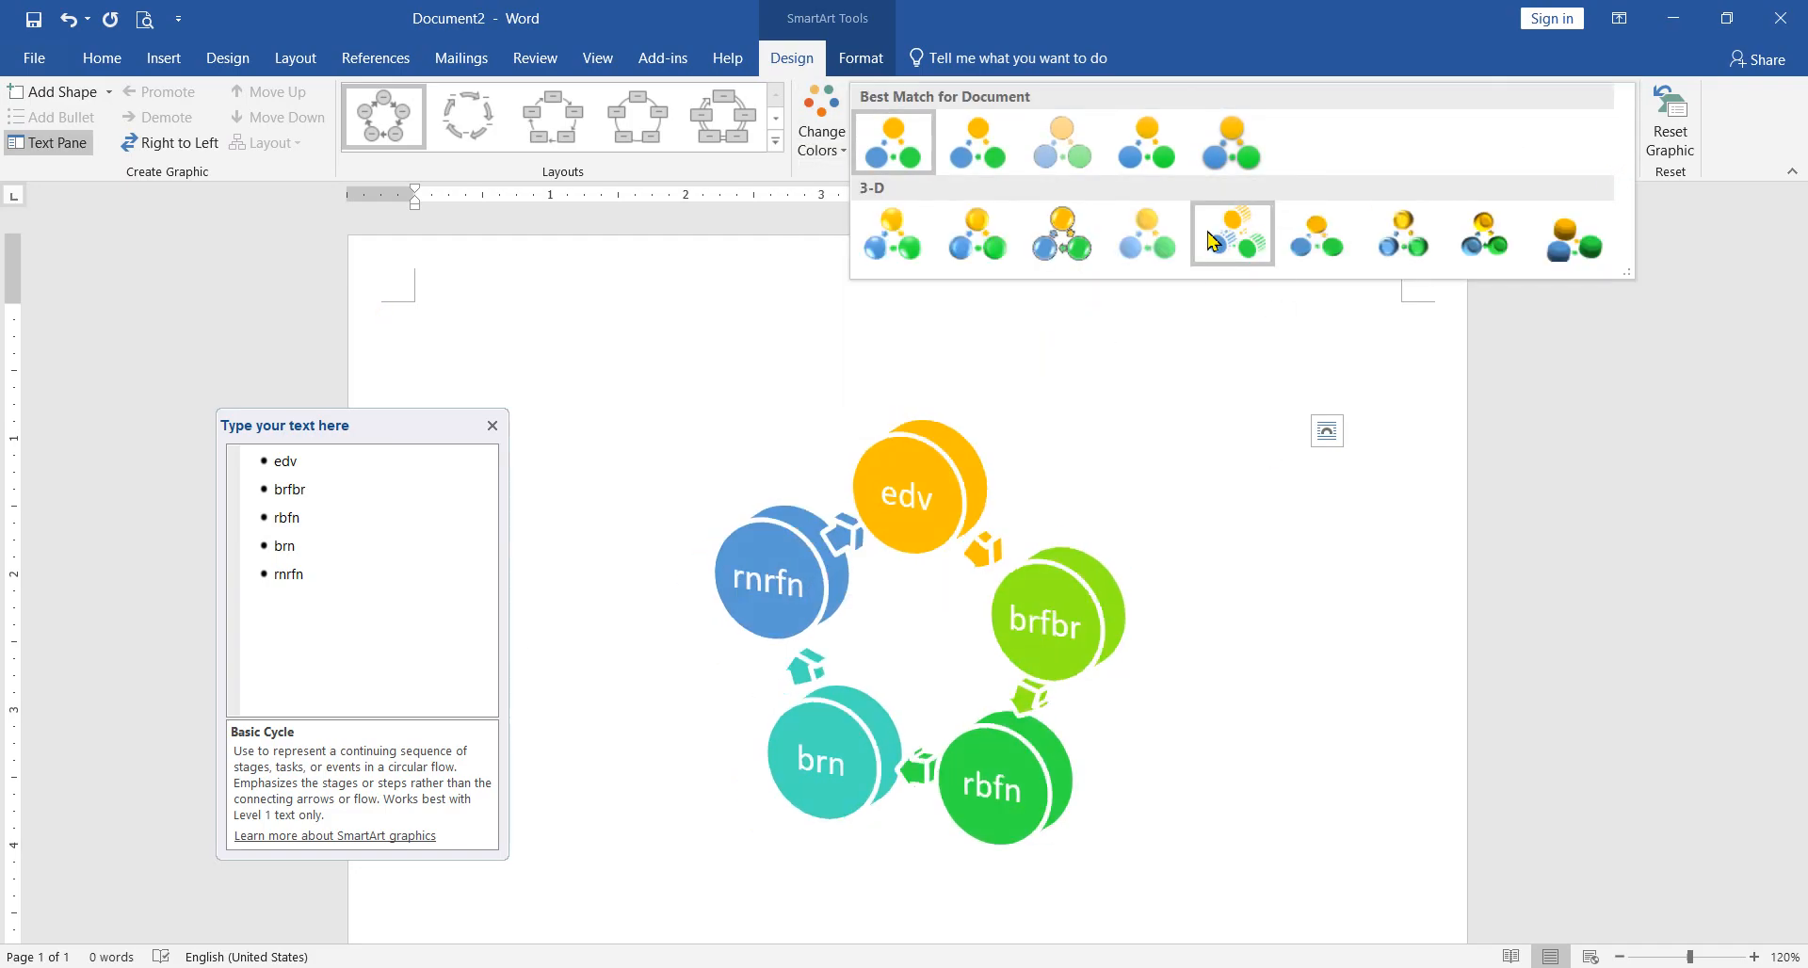
{"action": "left_click", "coordinate": [985, 243]}
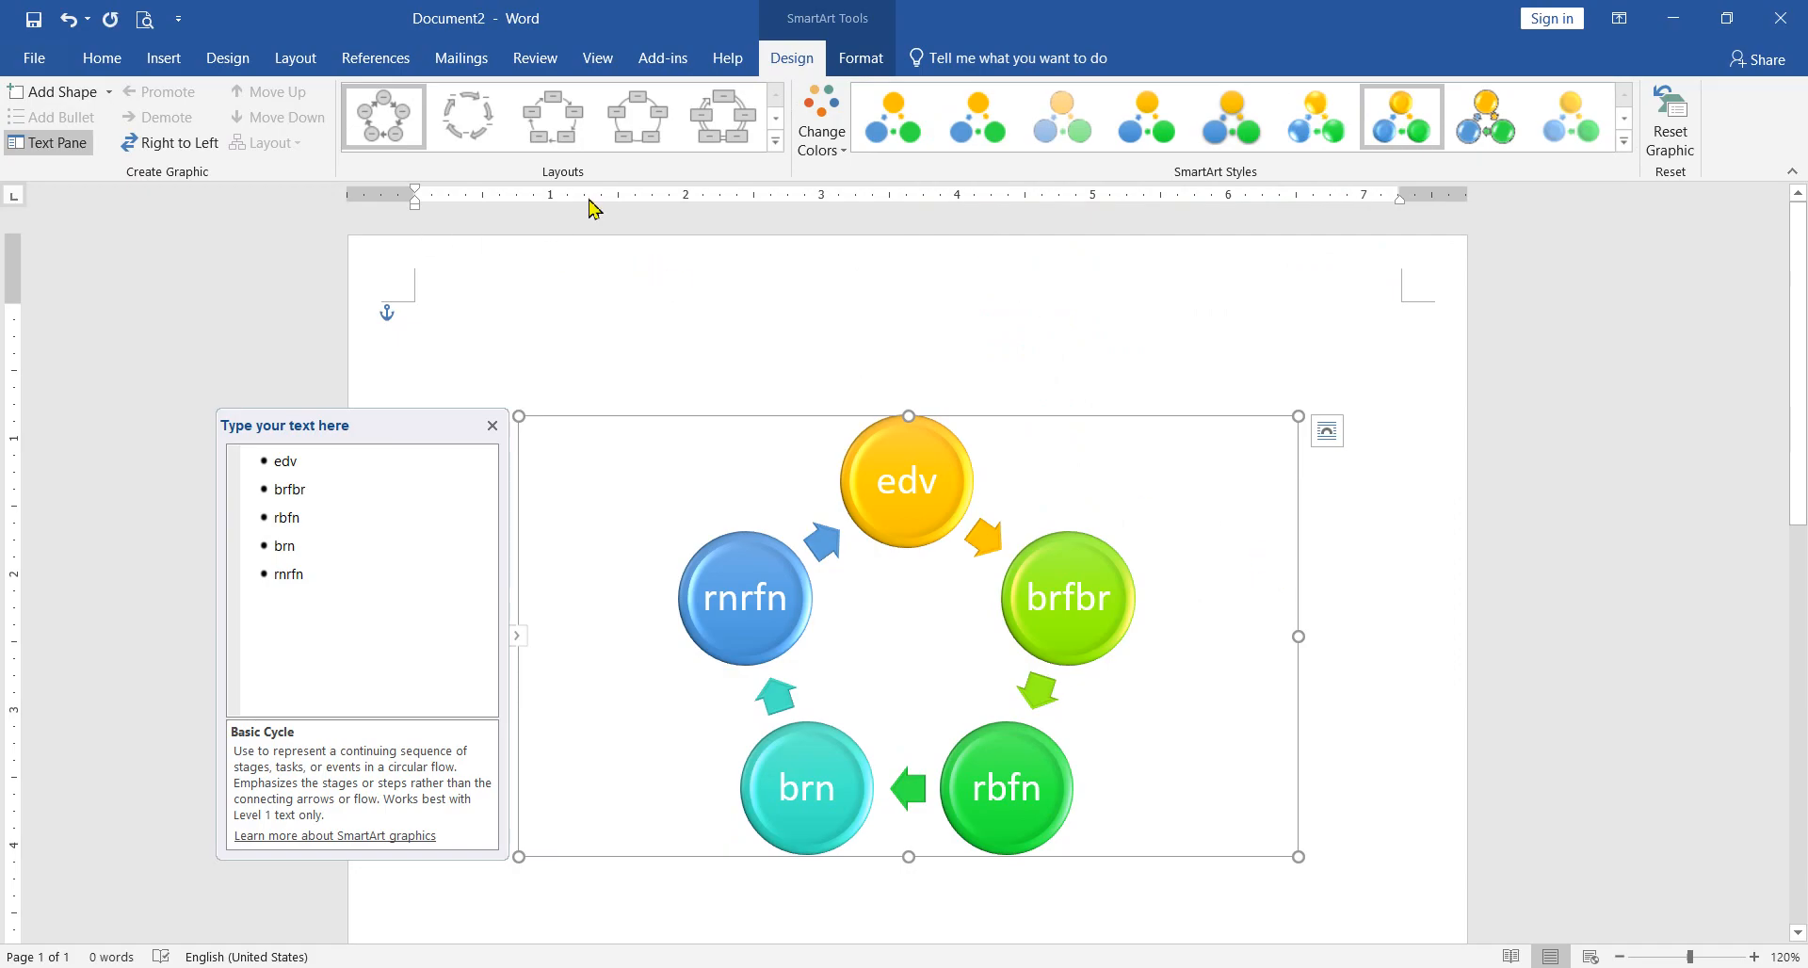
{"action": "left_click", "coordinate": [775, 142]}
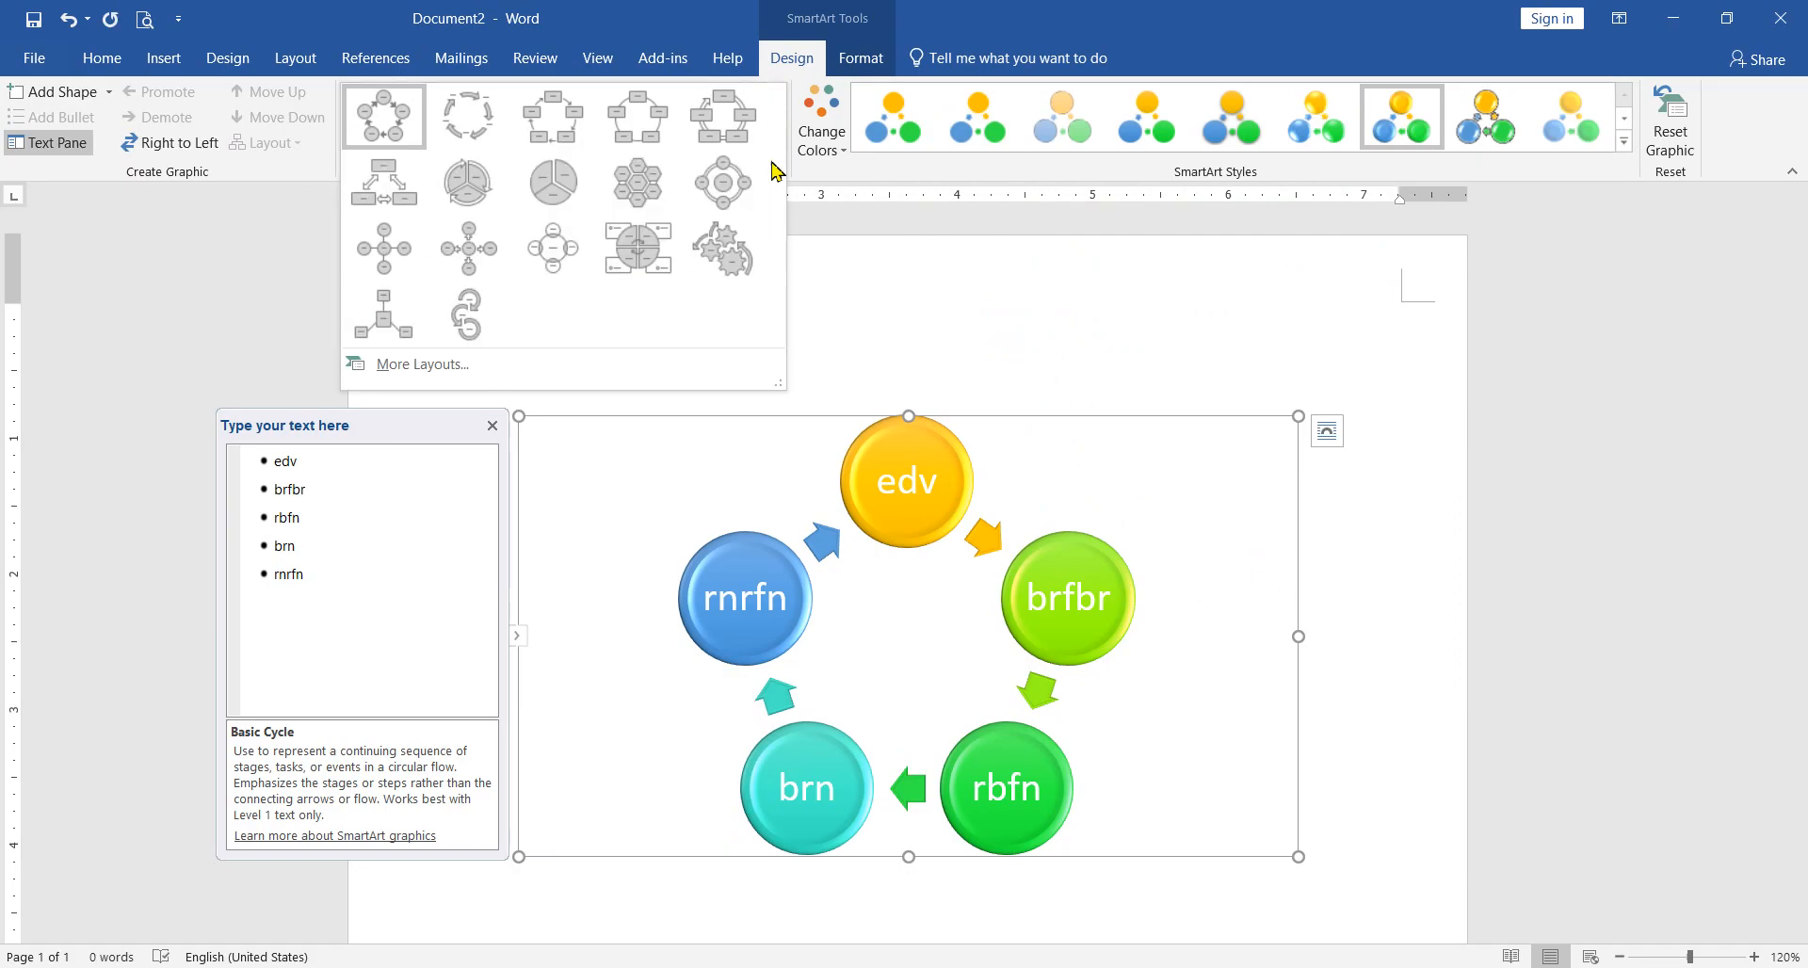
{"action": "left_click", "coordinate": [958, 420]}
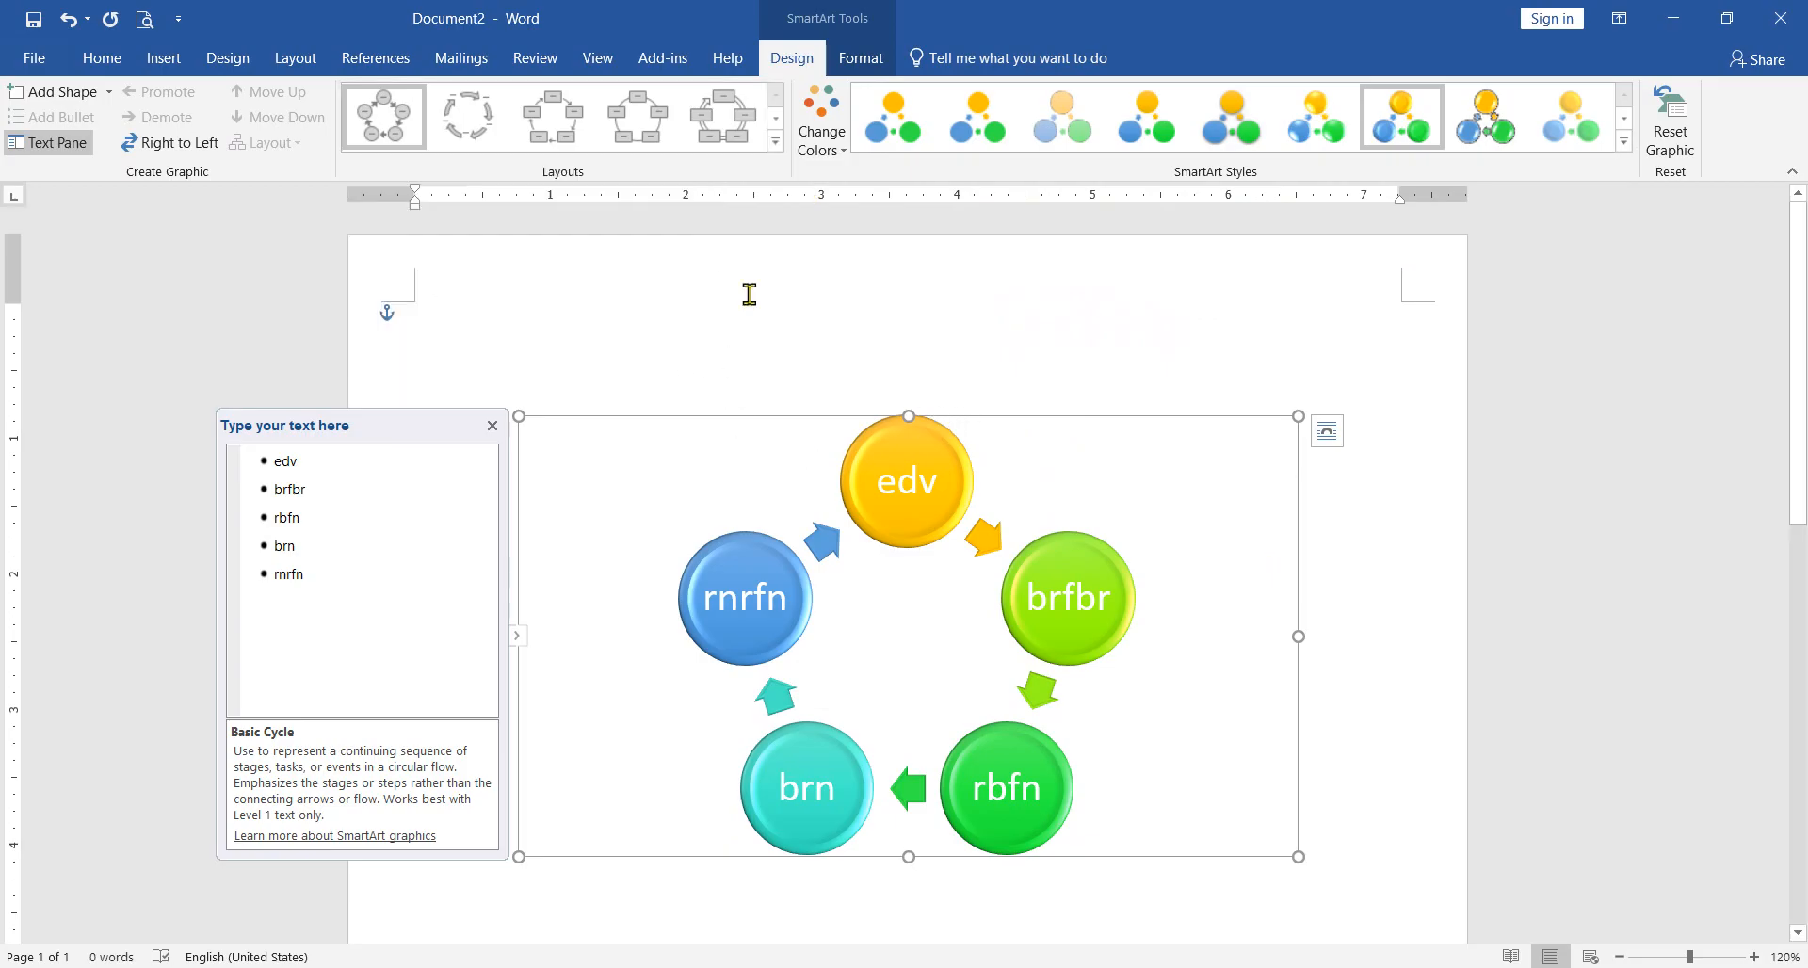
{"action": "left_click", "coordinate": [776, 141]}
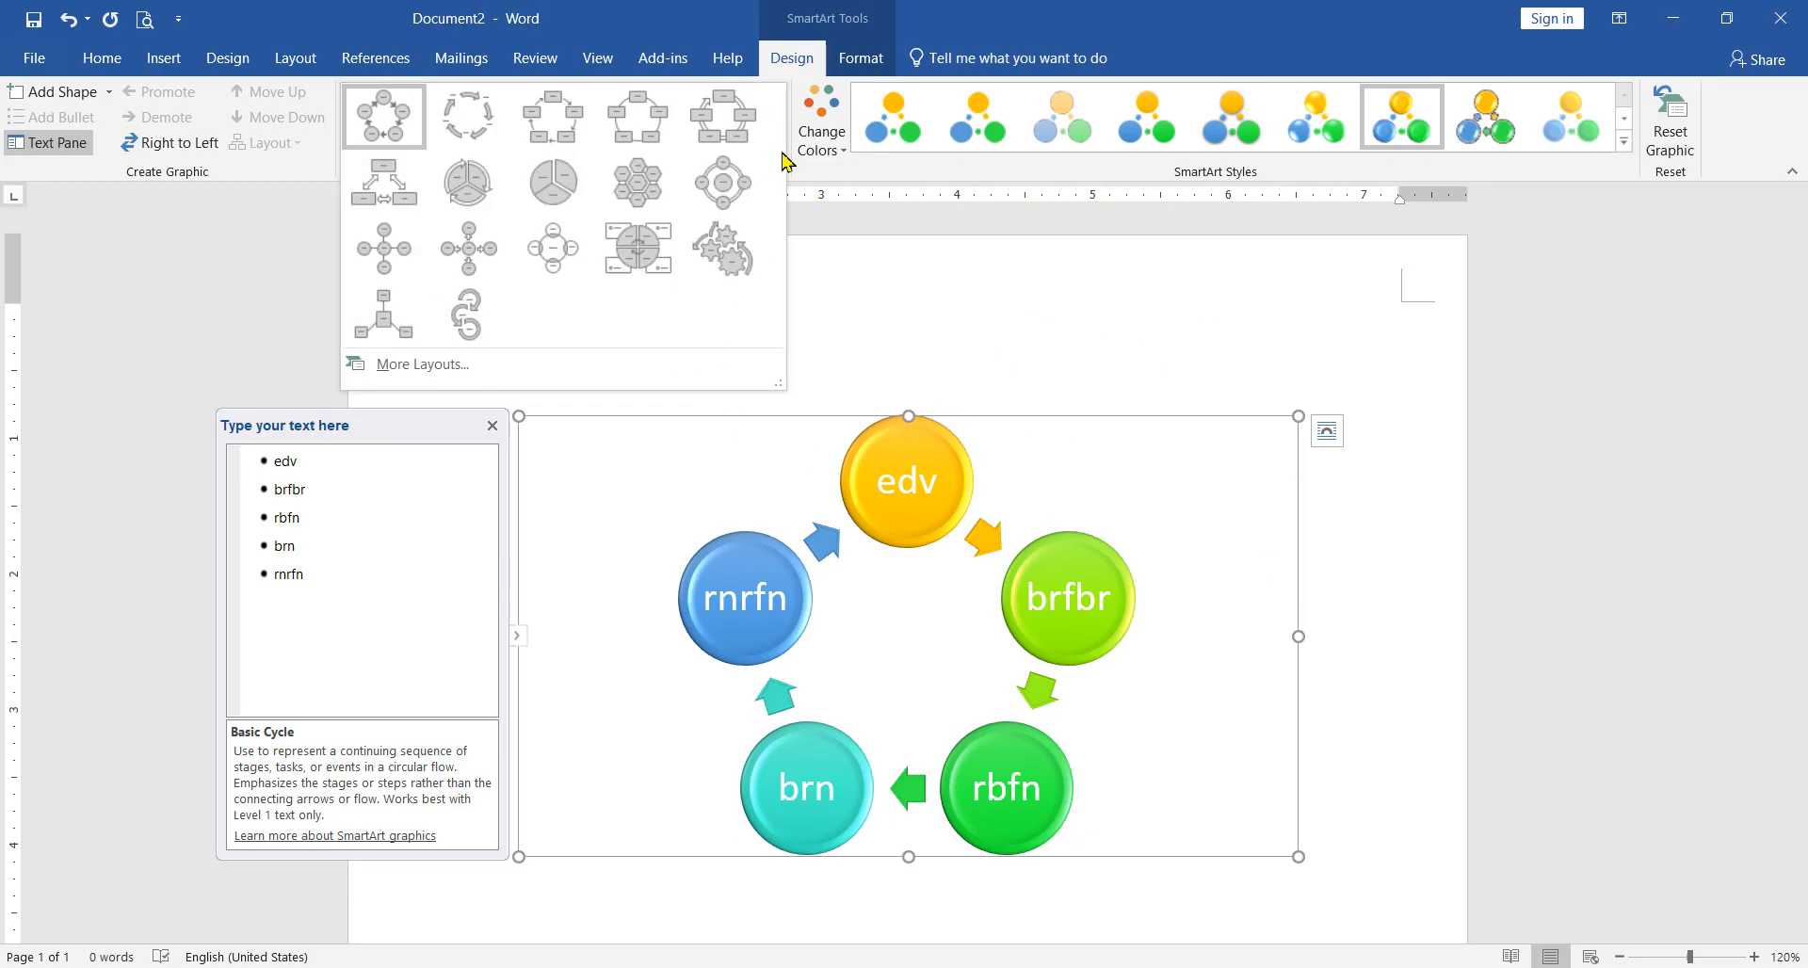
{"action": "left_click", "coordinate": [871, 198]}
{"action": "left_click", "coordinate": [723, 117]}
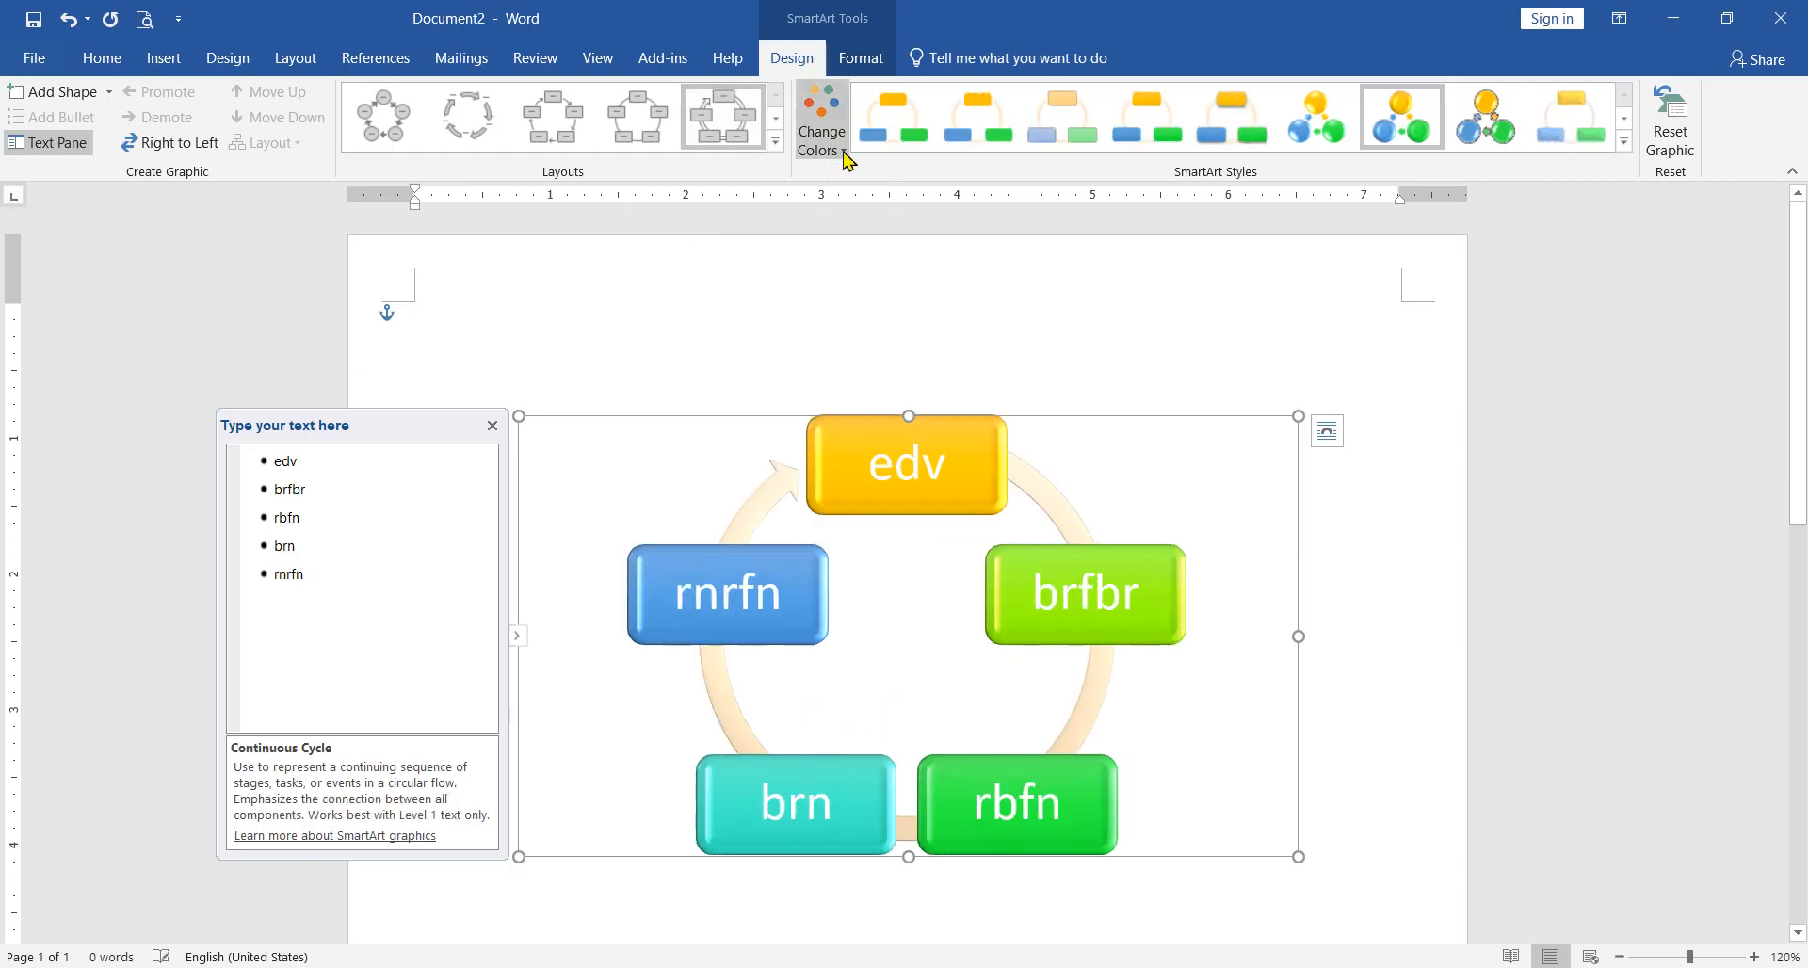
{"action": "left_click", "coordinate": [829, 141]}
{"action": "left_click", "coordinate": [1310, 179]}
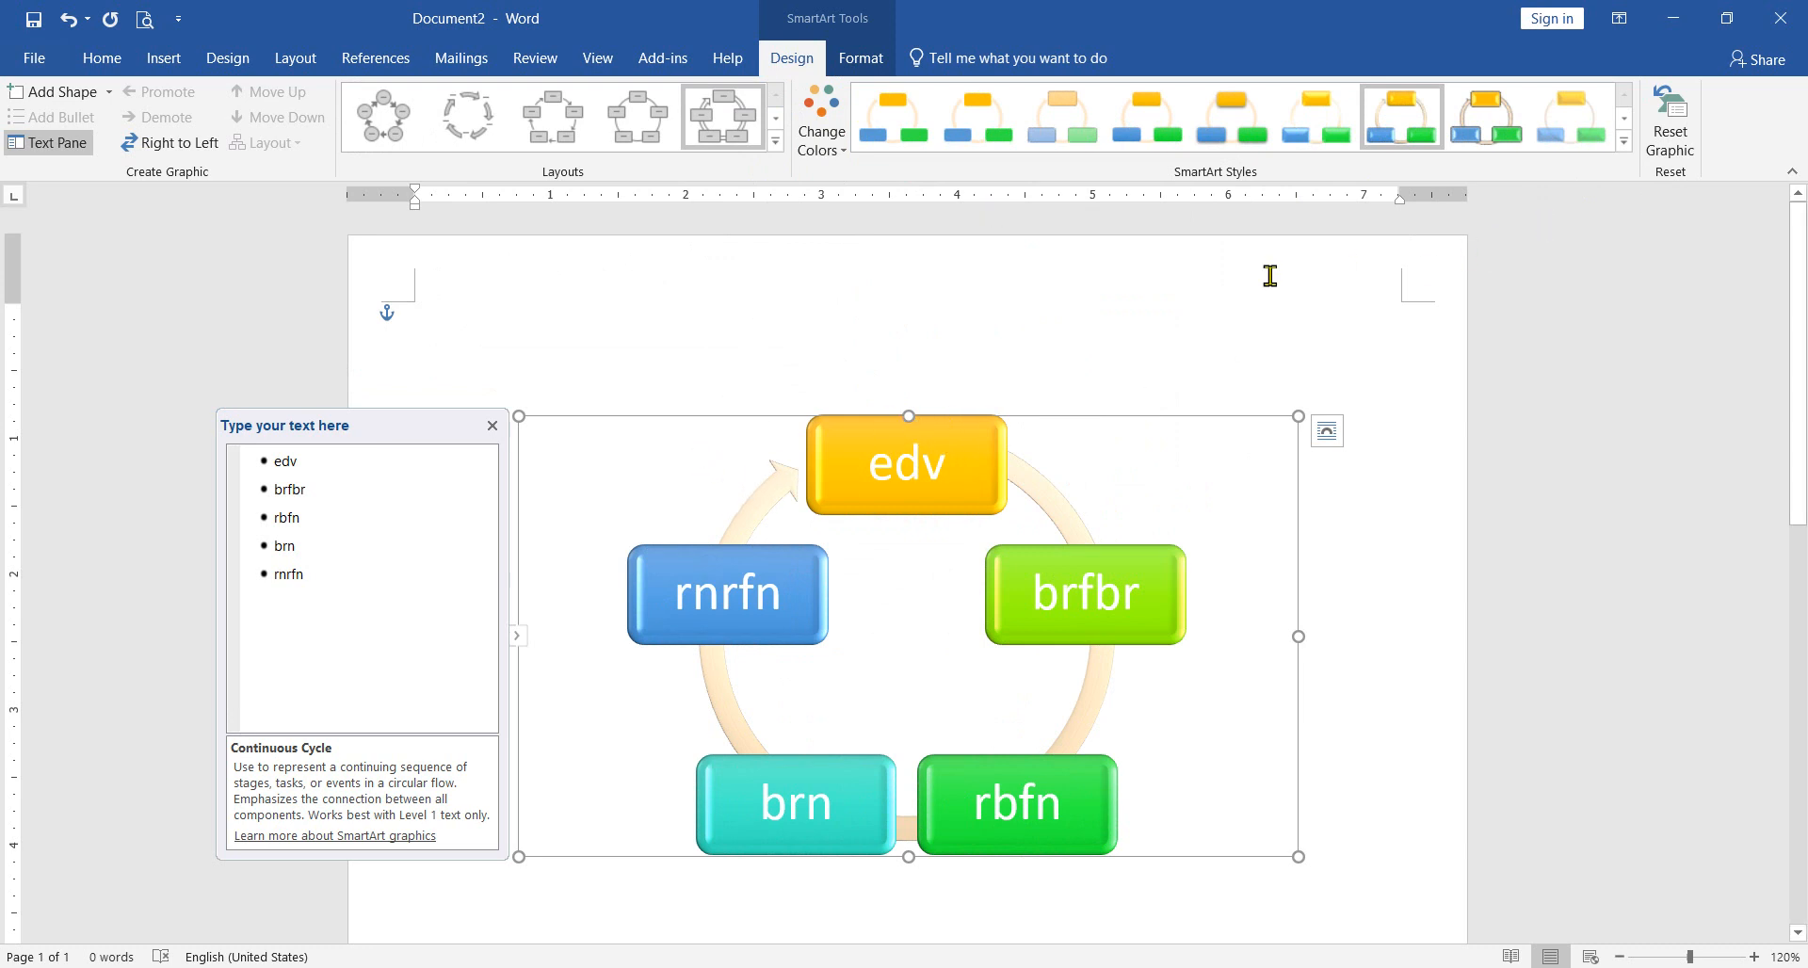
Step: Discard all formatting changes made to the SmartArt graphic and change its layout to Text Cycle
{"action": "left_click", "coordinate": [1683, 124]}
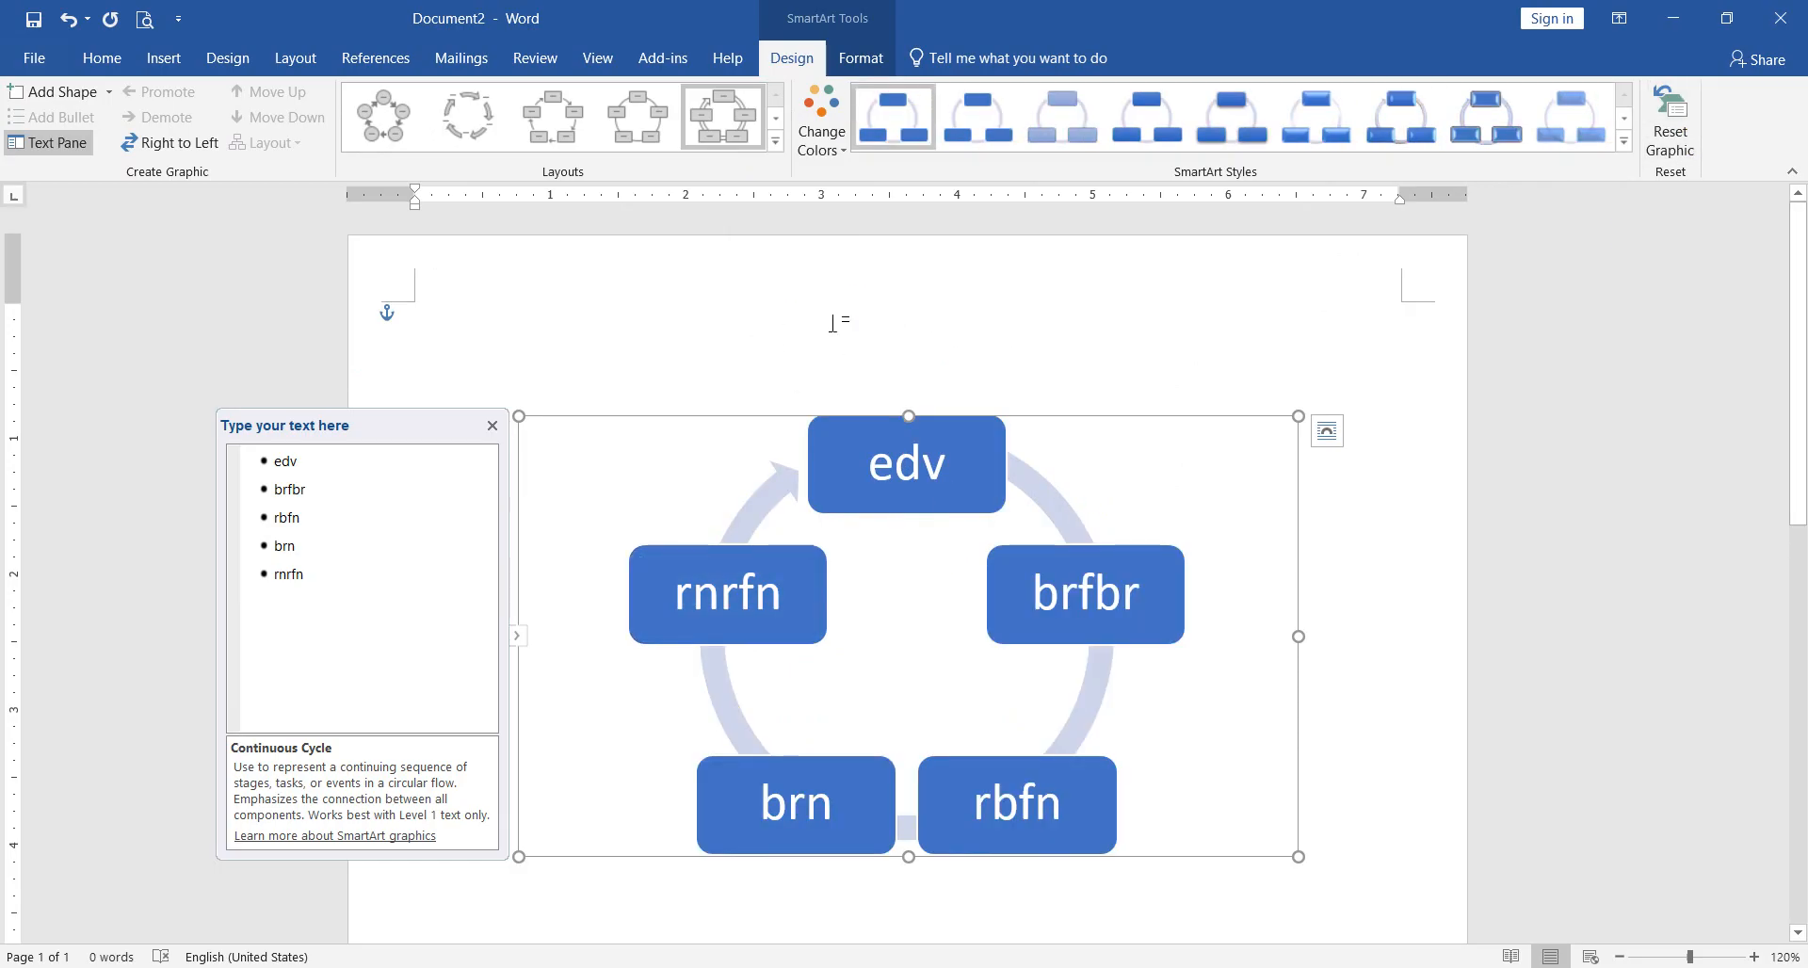
{"action": "left_click", "coordinate": [775, 141]}
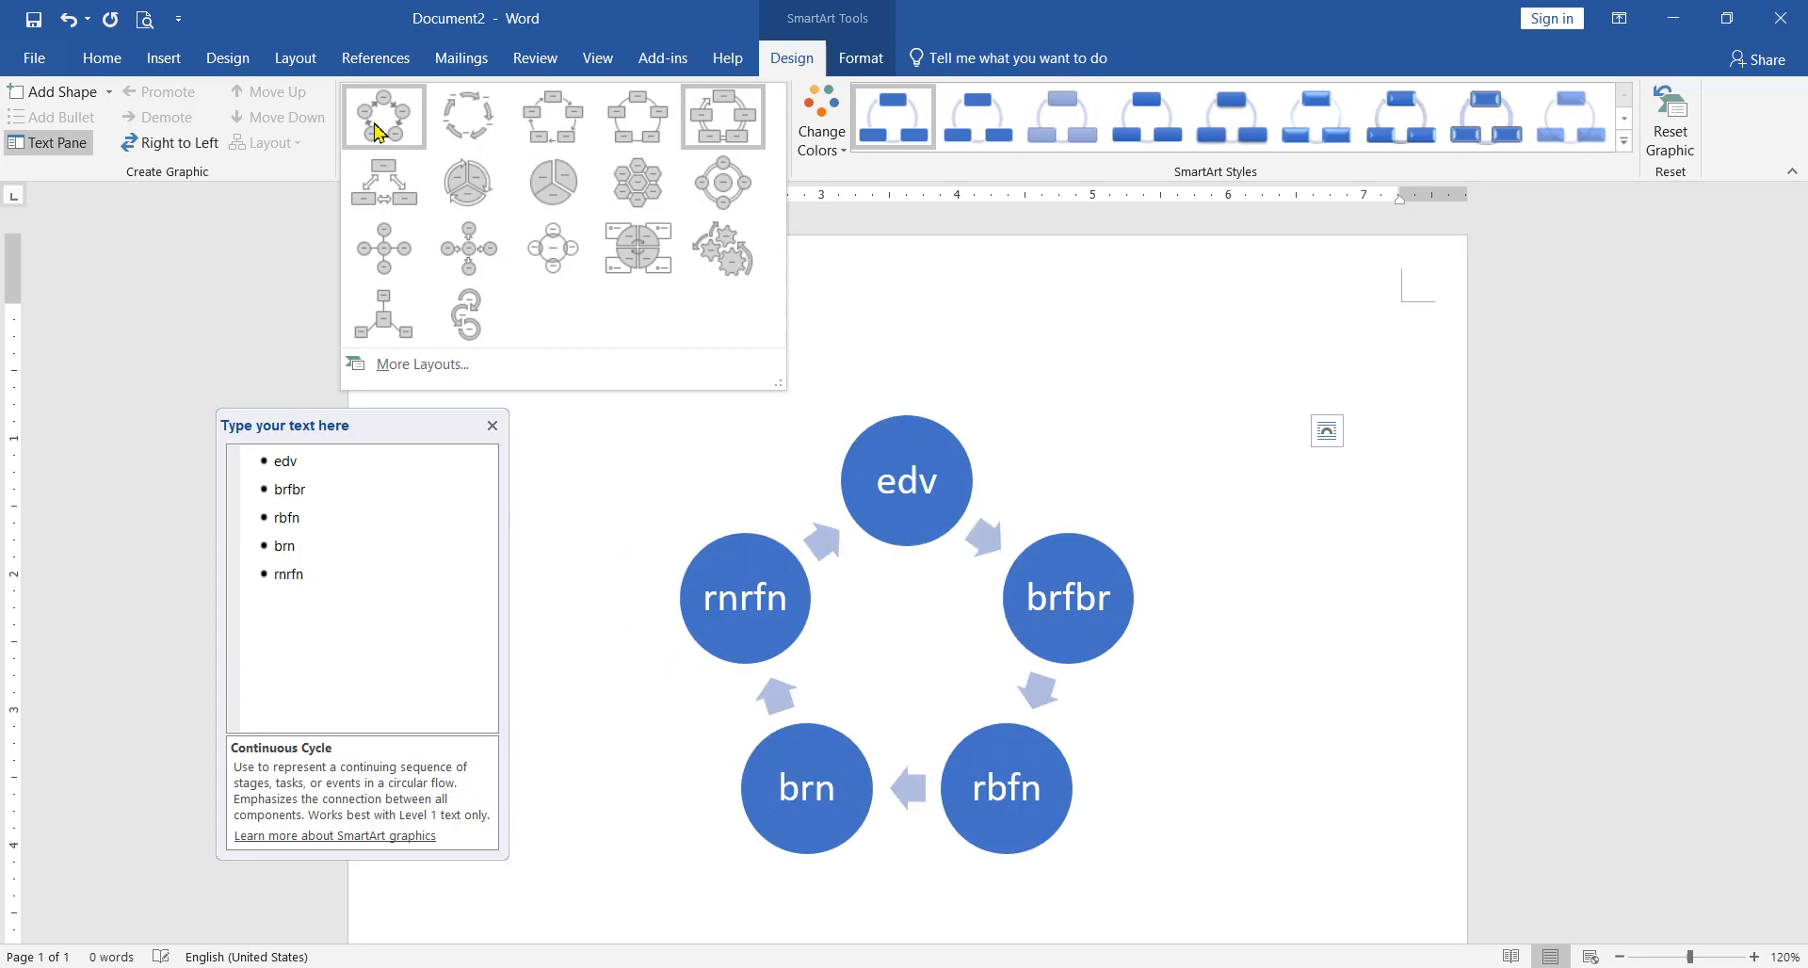
{"action": "left_click", "coordinate": [464, 132]}
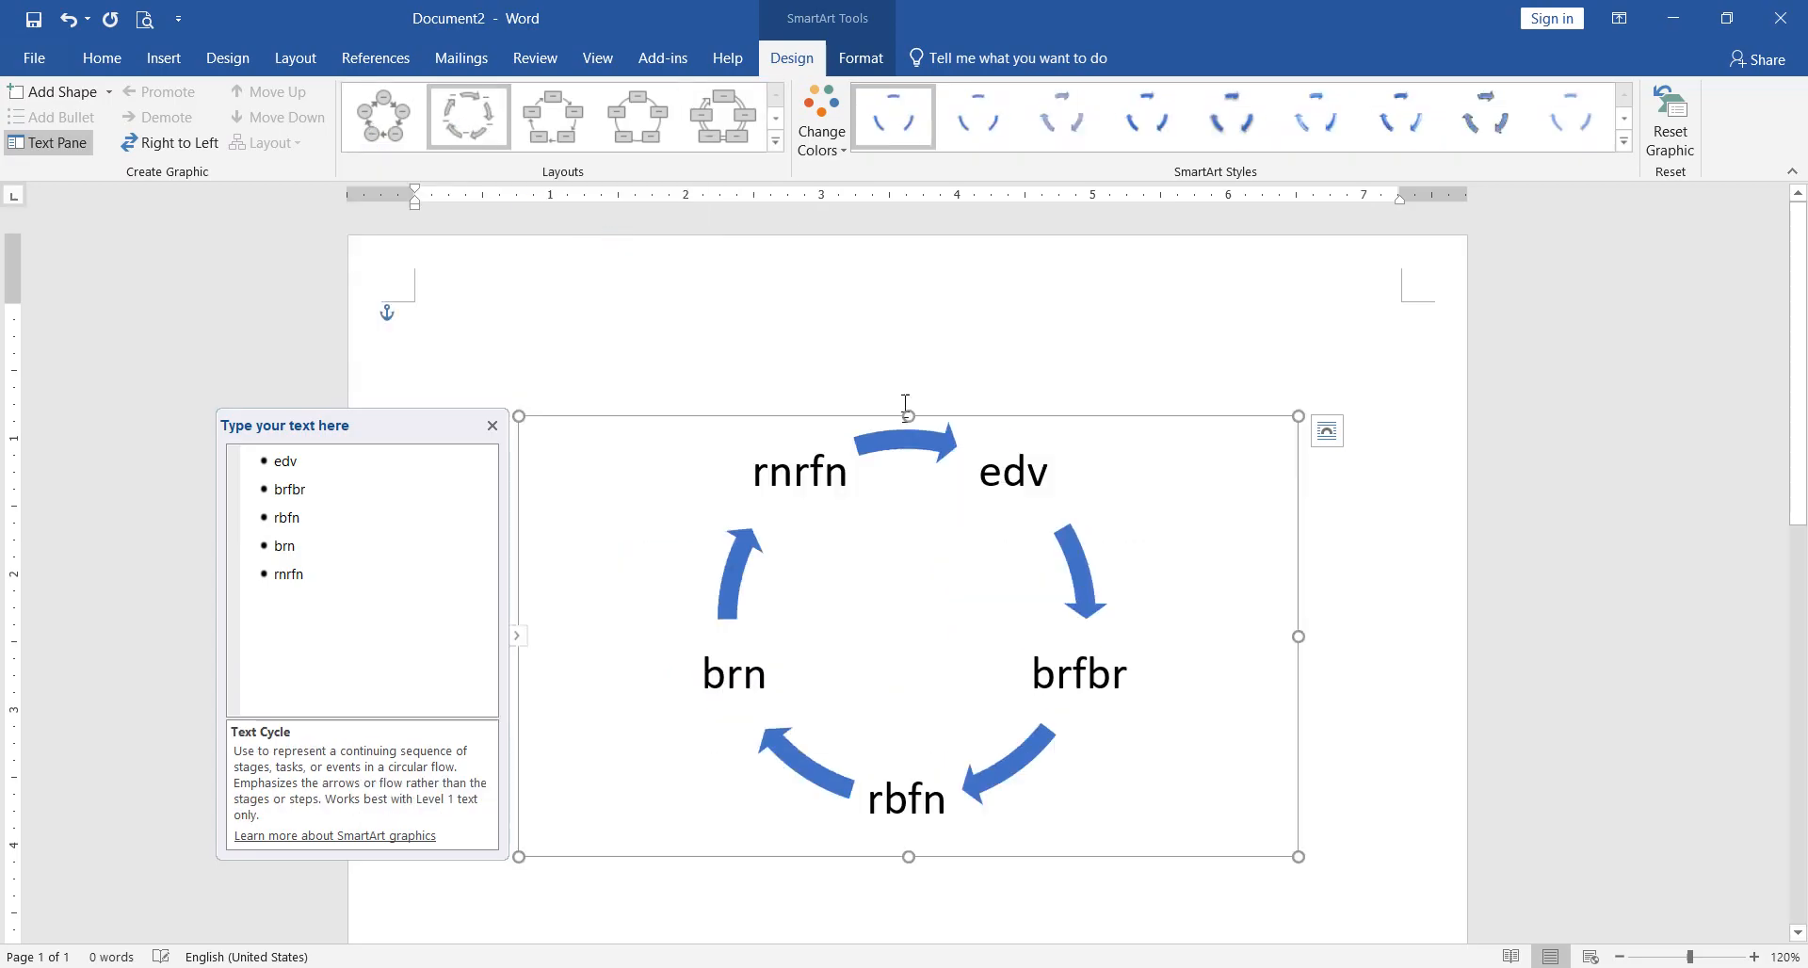
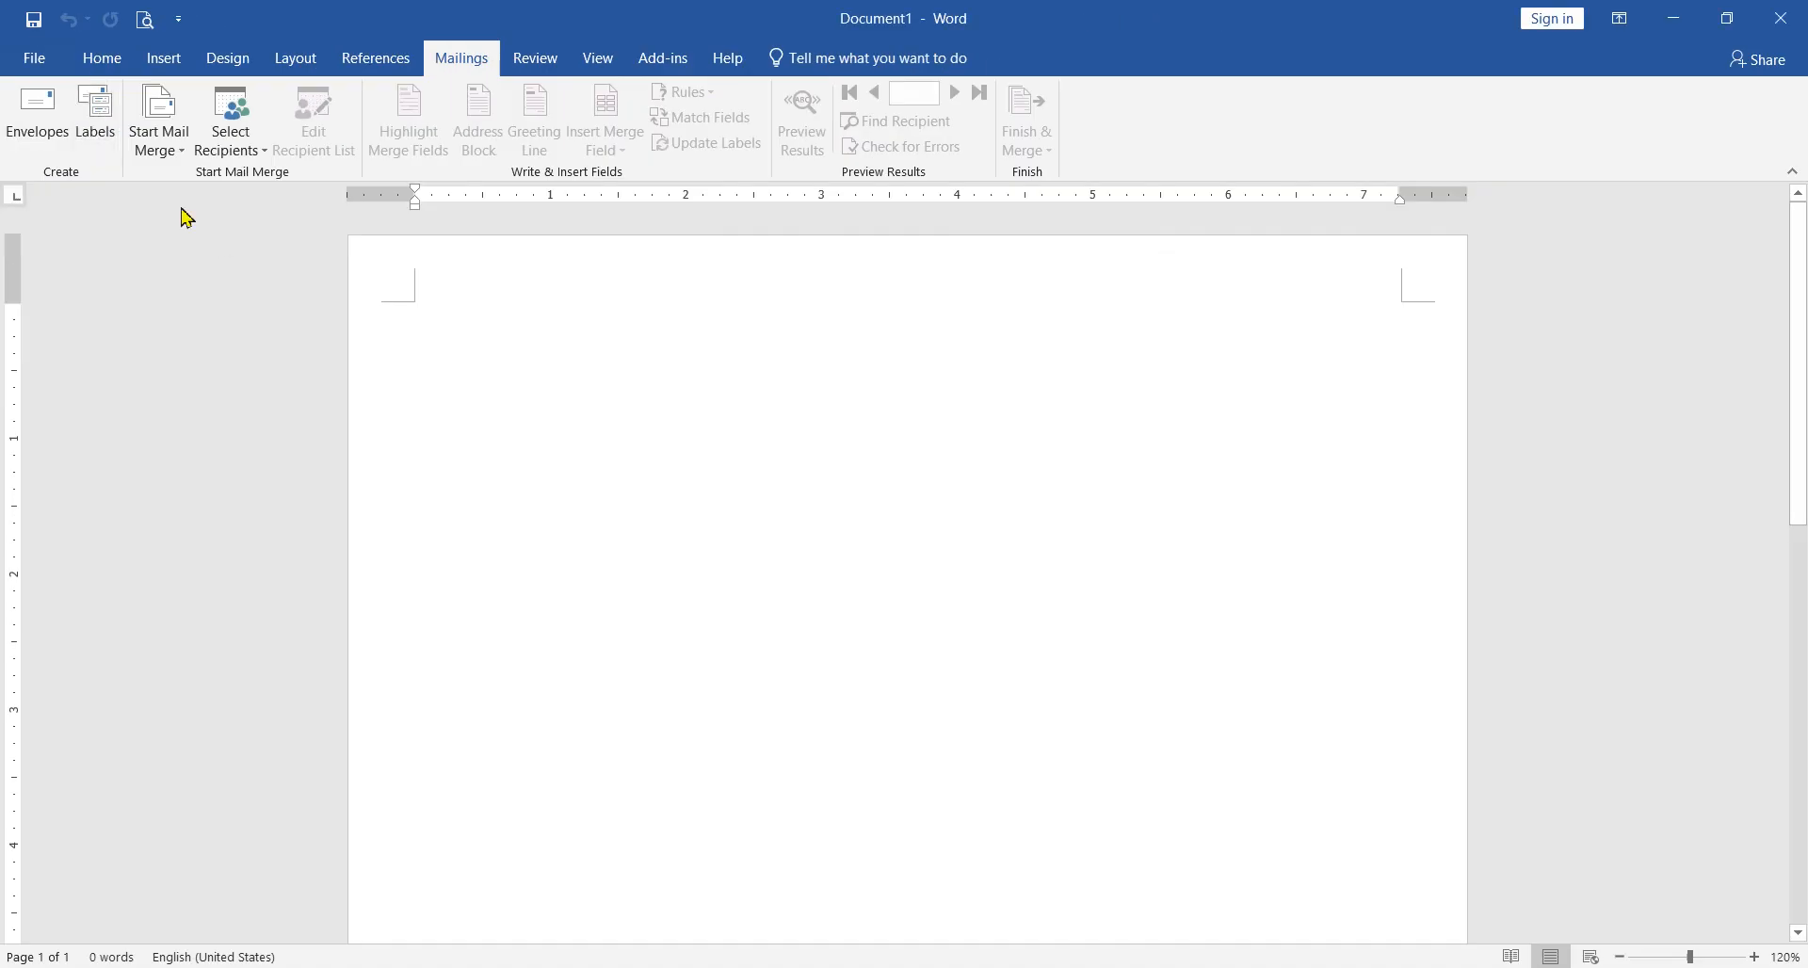
Step: Open the envelope setup for the blank document
{"action": "left_click", "coordinate": [39, 114]}
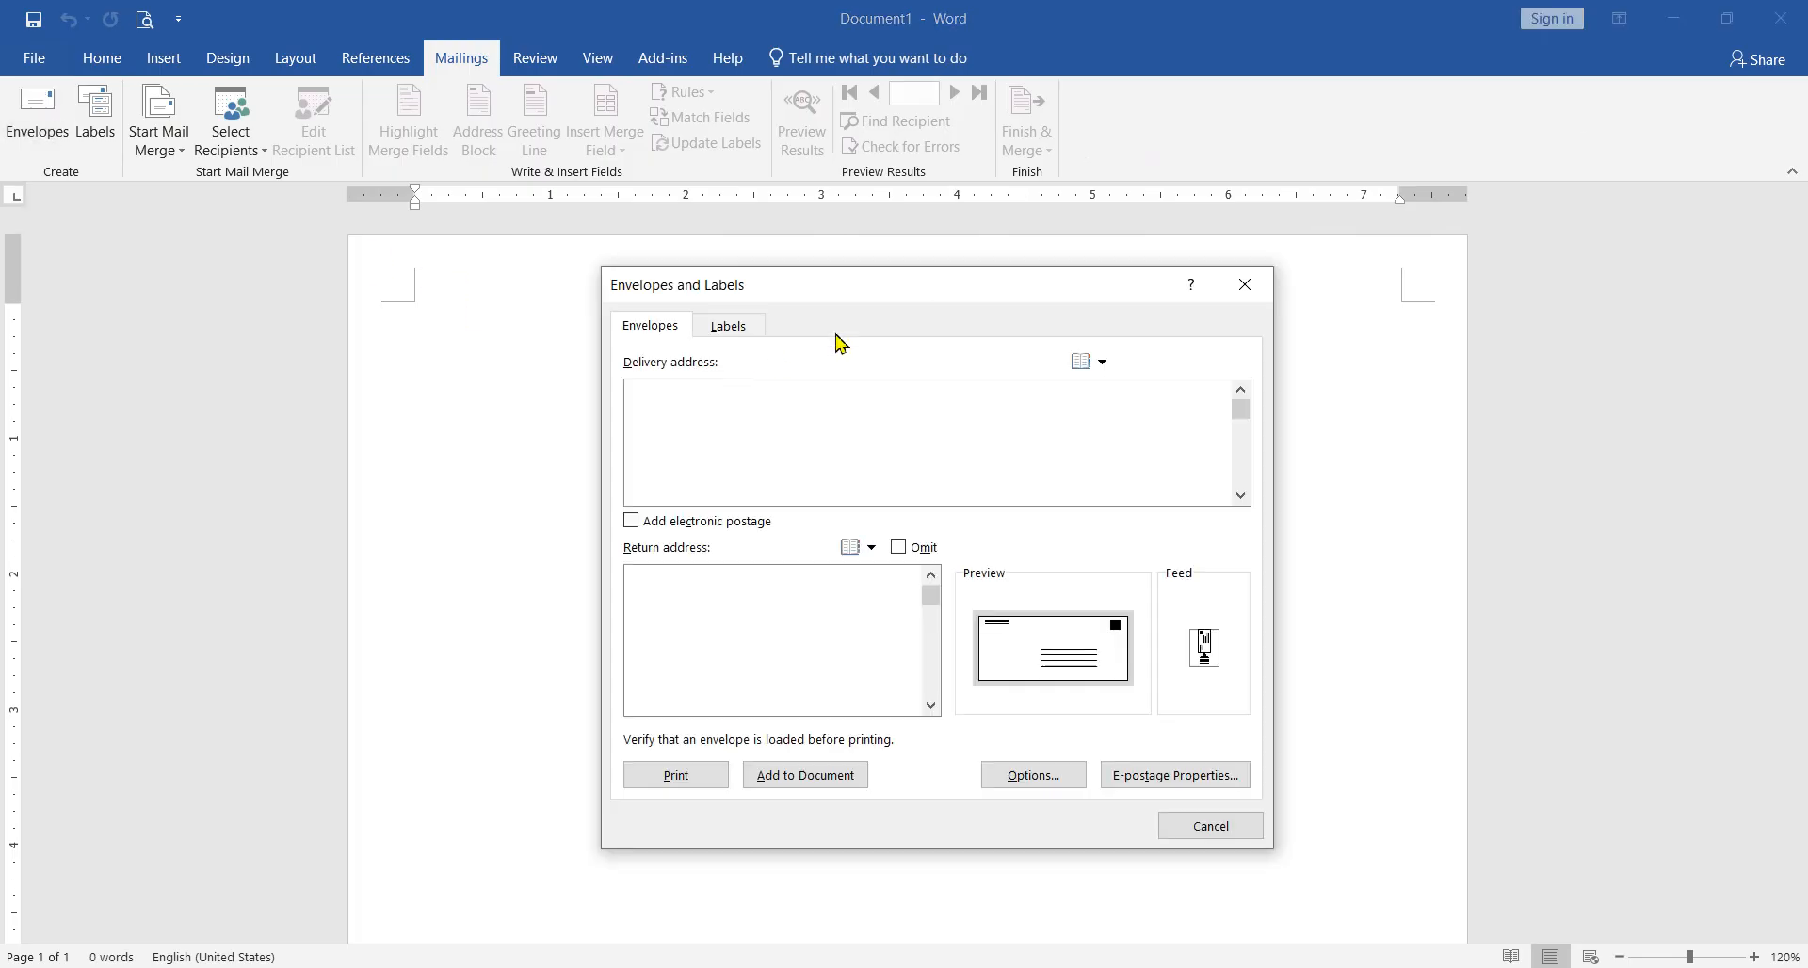
{"action": "left_click_drag", "start_coordinate": [843, 296], "coordinate": [740, 305]}
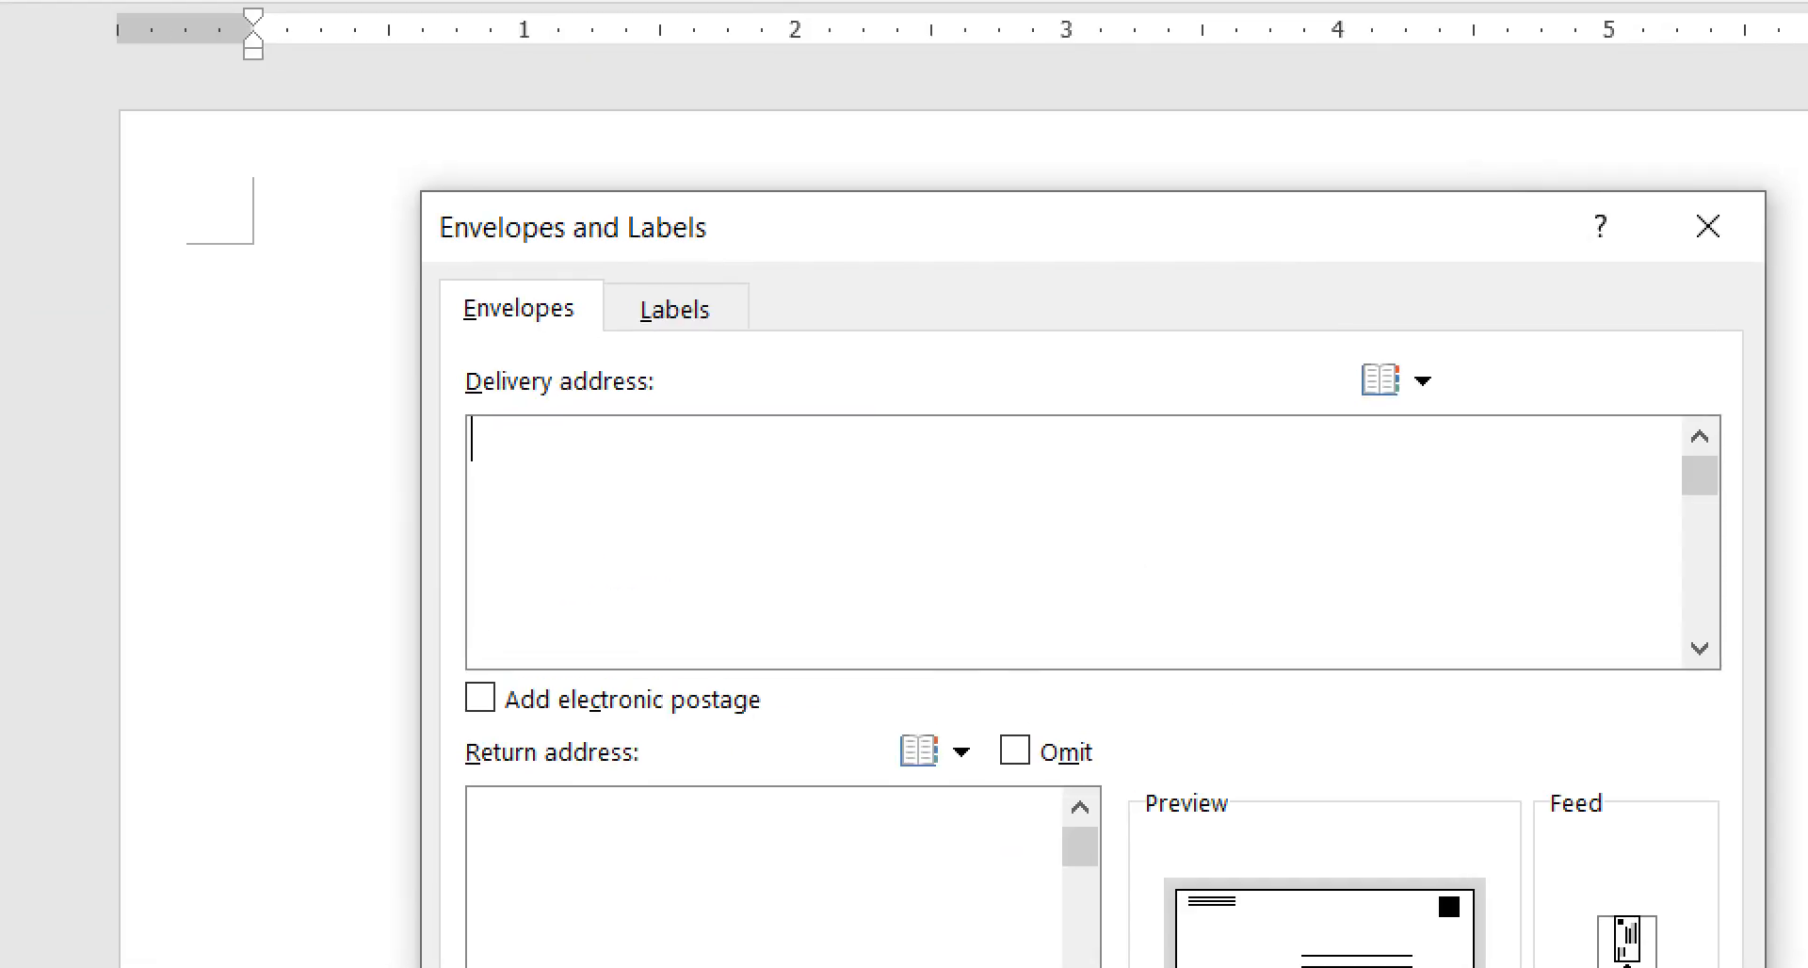
{"action": "left_click_drag", "start_coordinate": [413, 370], "coordinate": [760, 458]}
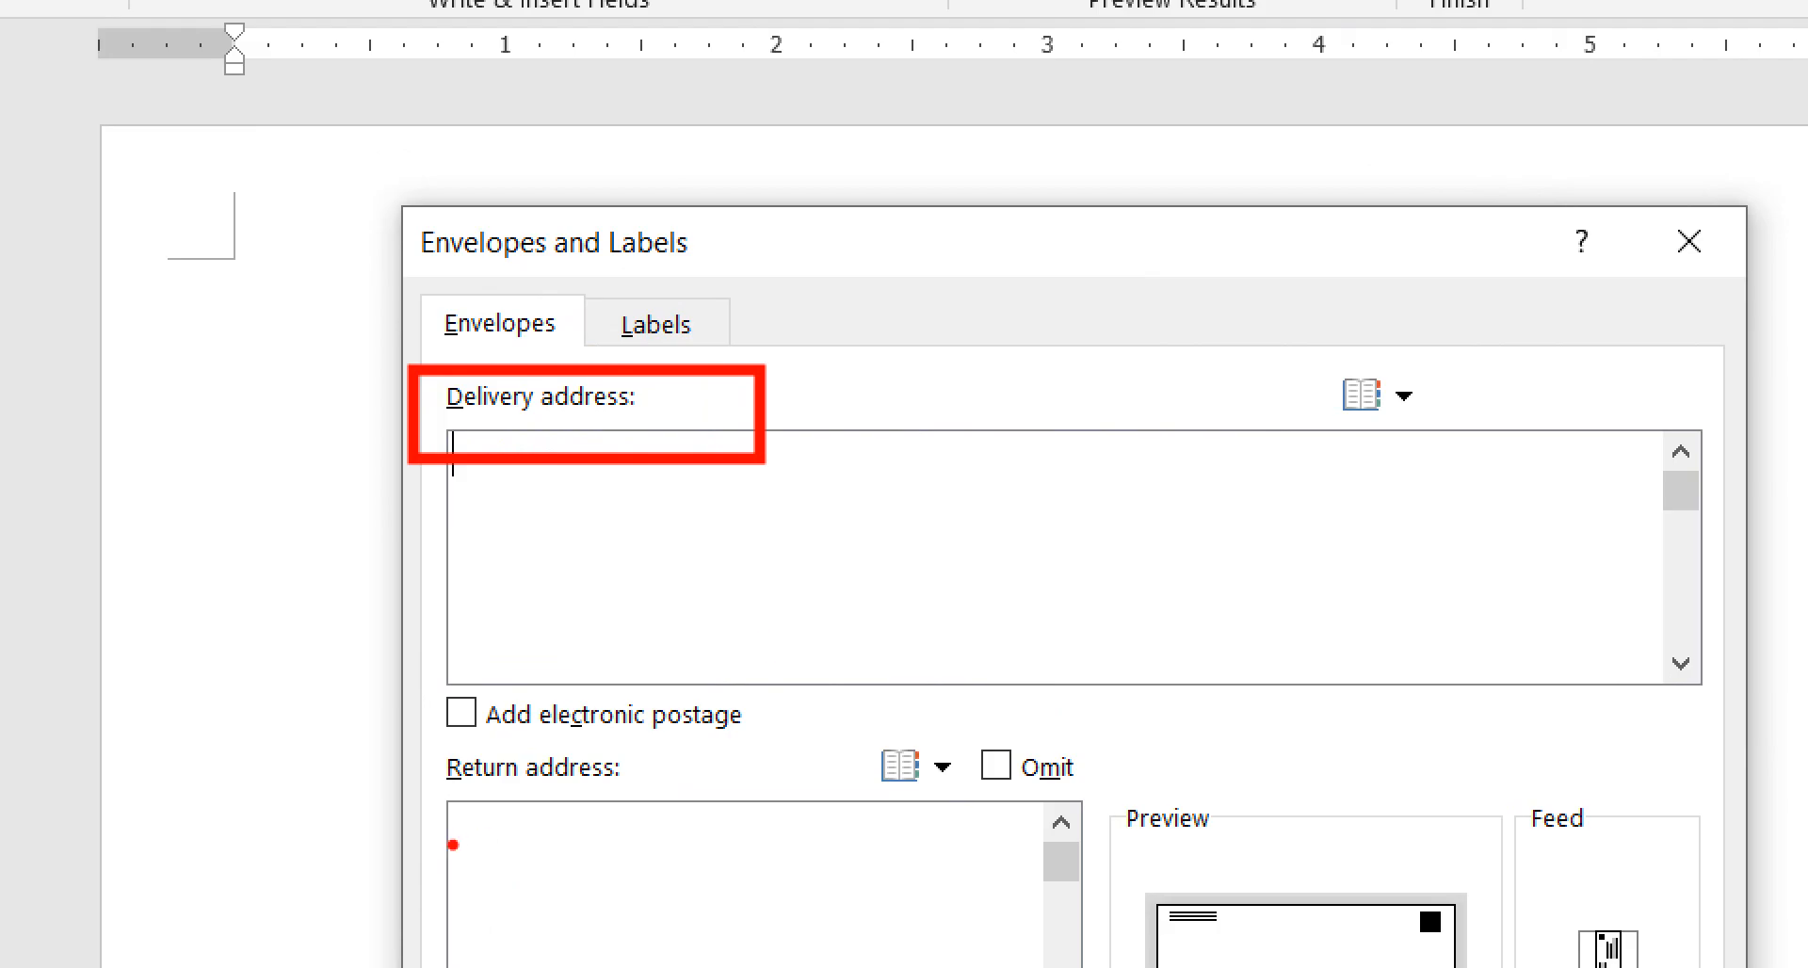
{"action": "mouse_move", "coordinate": [416, 738]}
{"action": "left_mouse_down"}
{"action": "mouse_move", "coordinate": [453, 770]}
{"action": "mouse_move", "coordinate": [670, 820]}
{"action": "left_mouse_up"}
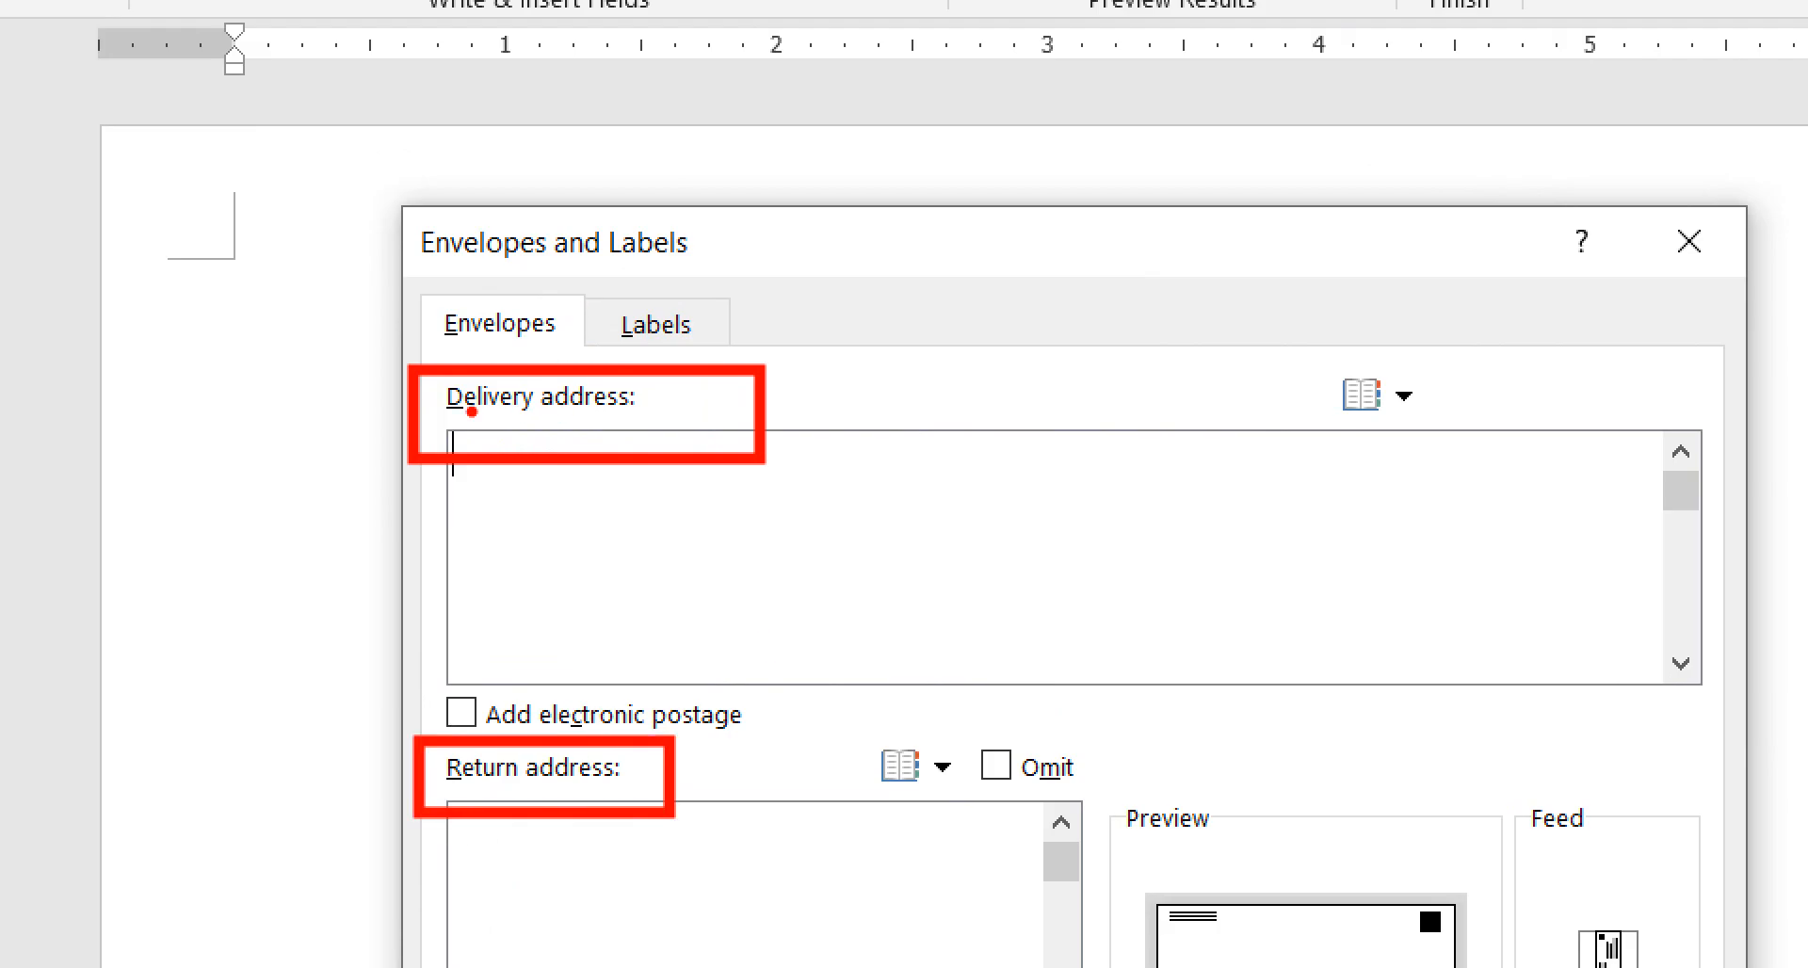
{"action": "left_click_drag", "start_coordinate": [674, 403], "coordinate": [800, 377]}
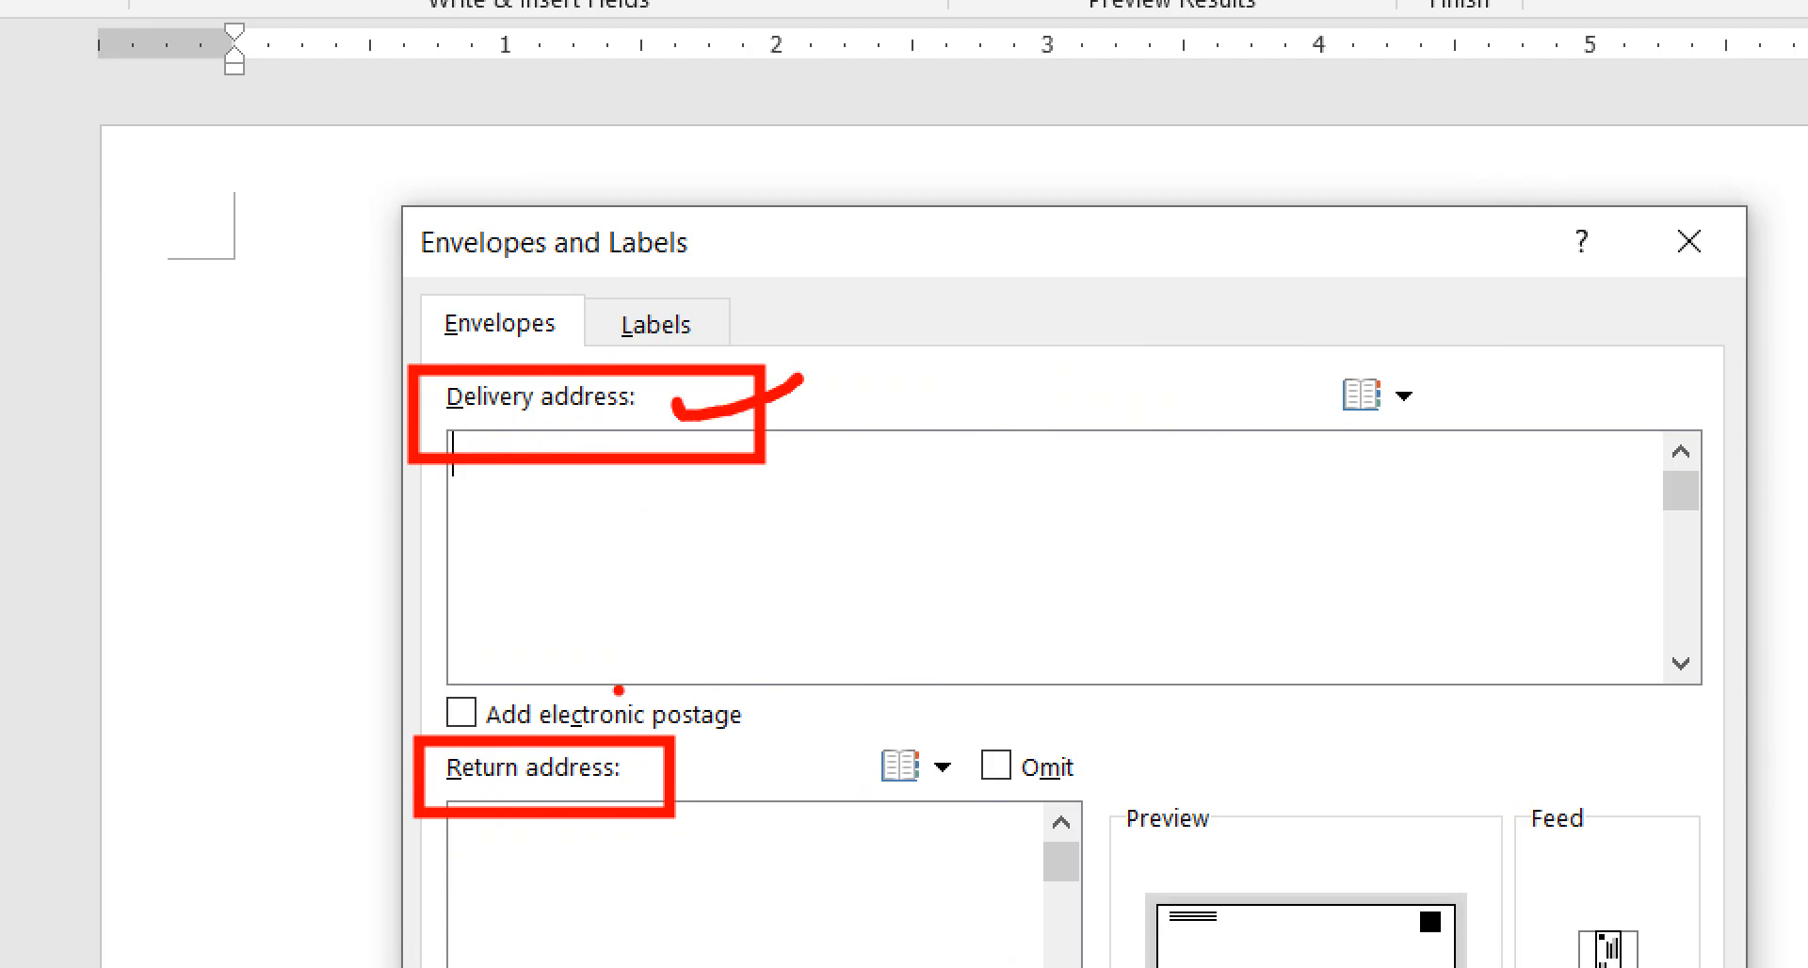
{"action": "left_click_drag", "start_coordinate": [629, 766], "coordinate": [793, 748]}
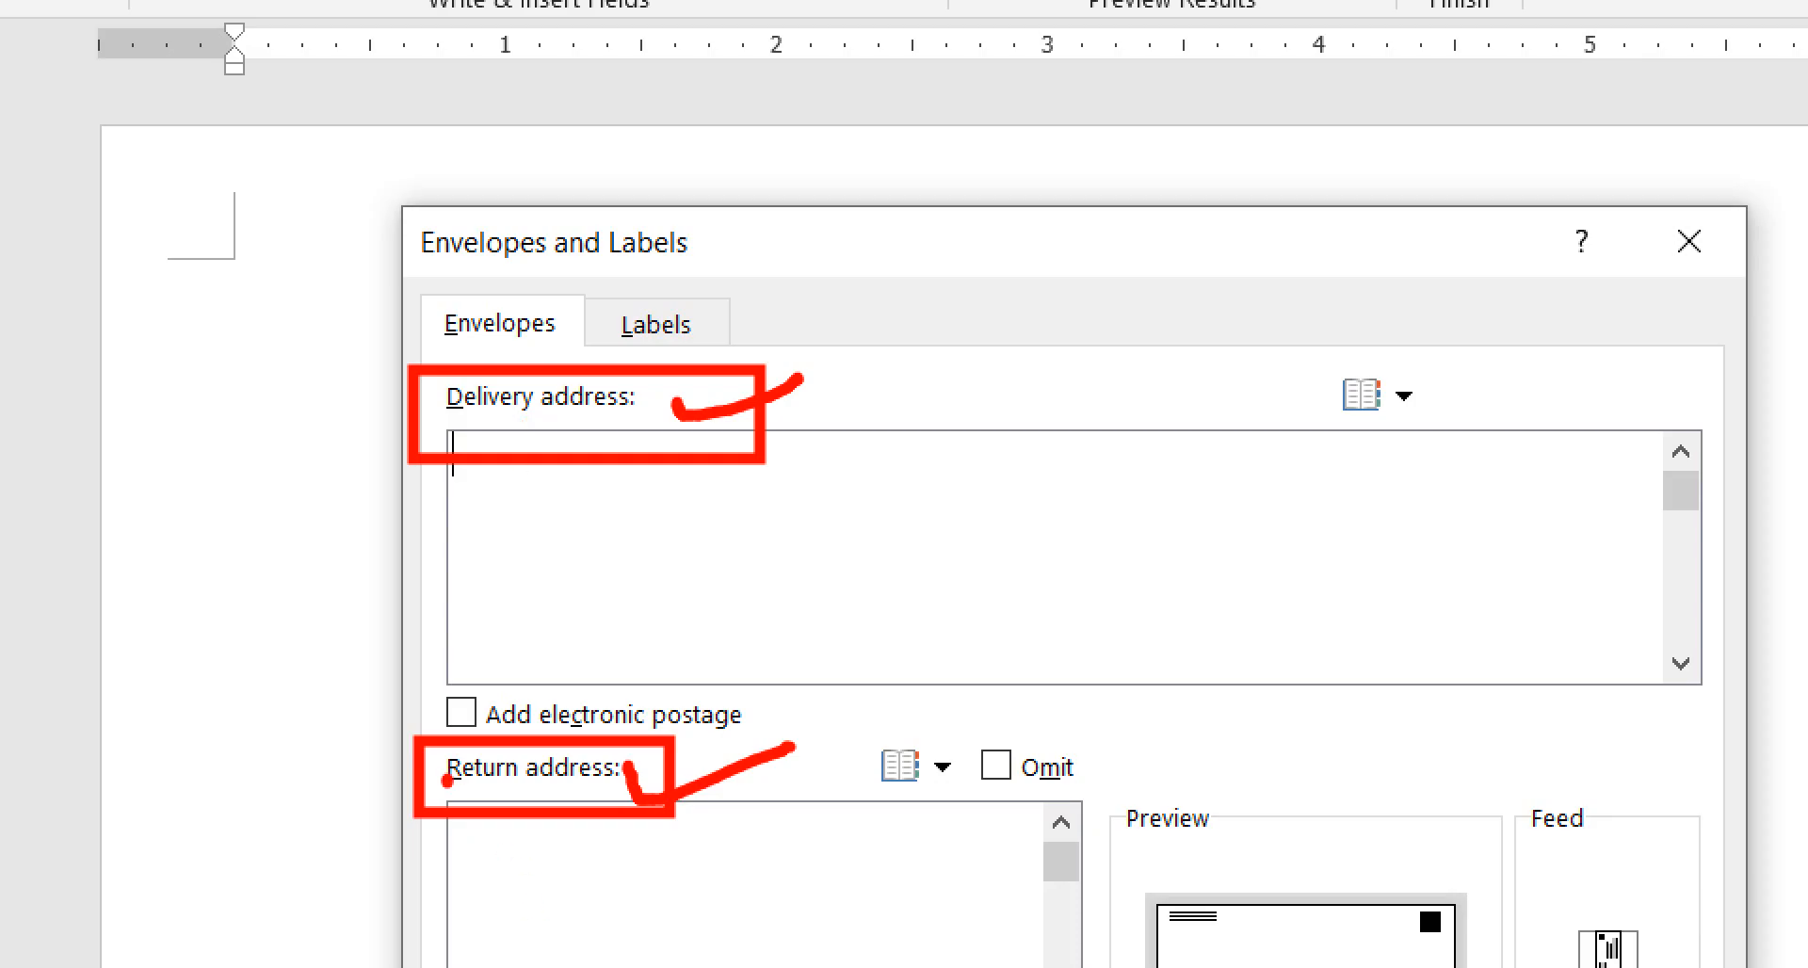
{"action": "left_click_drag", "start_coordinate": [446, 779], "coordinate": [558, 795]}
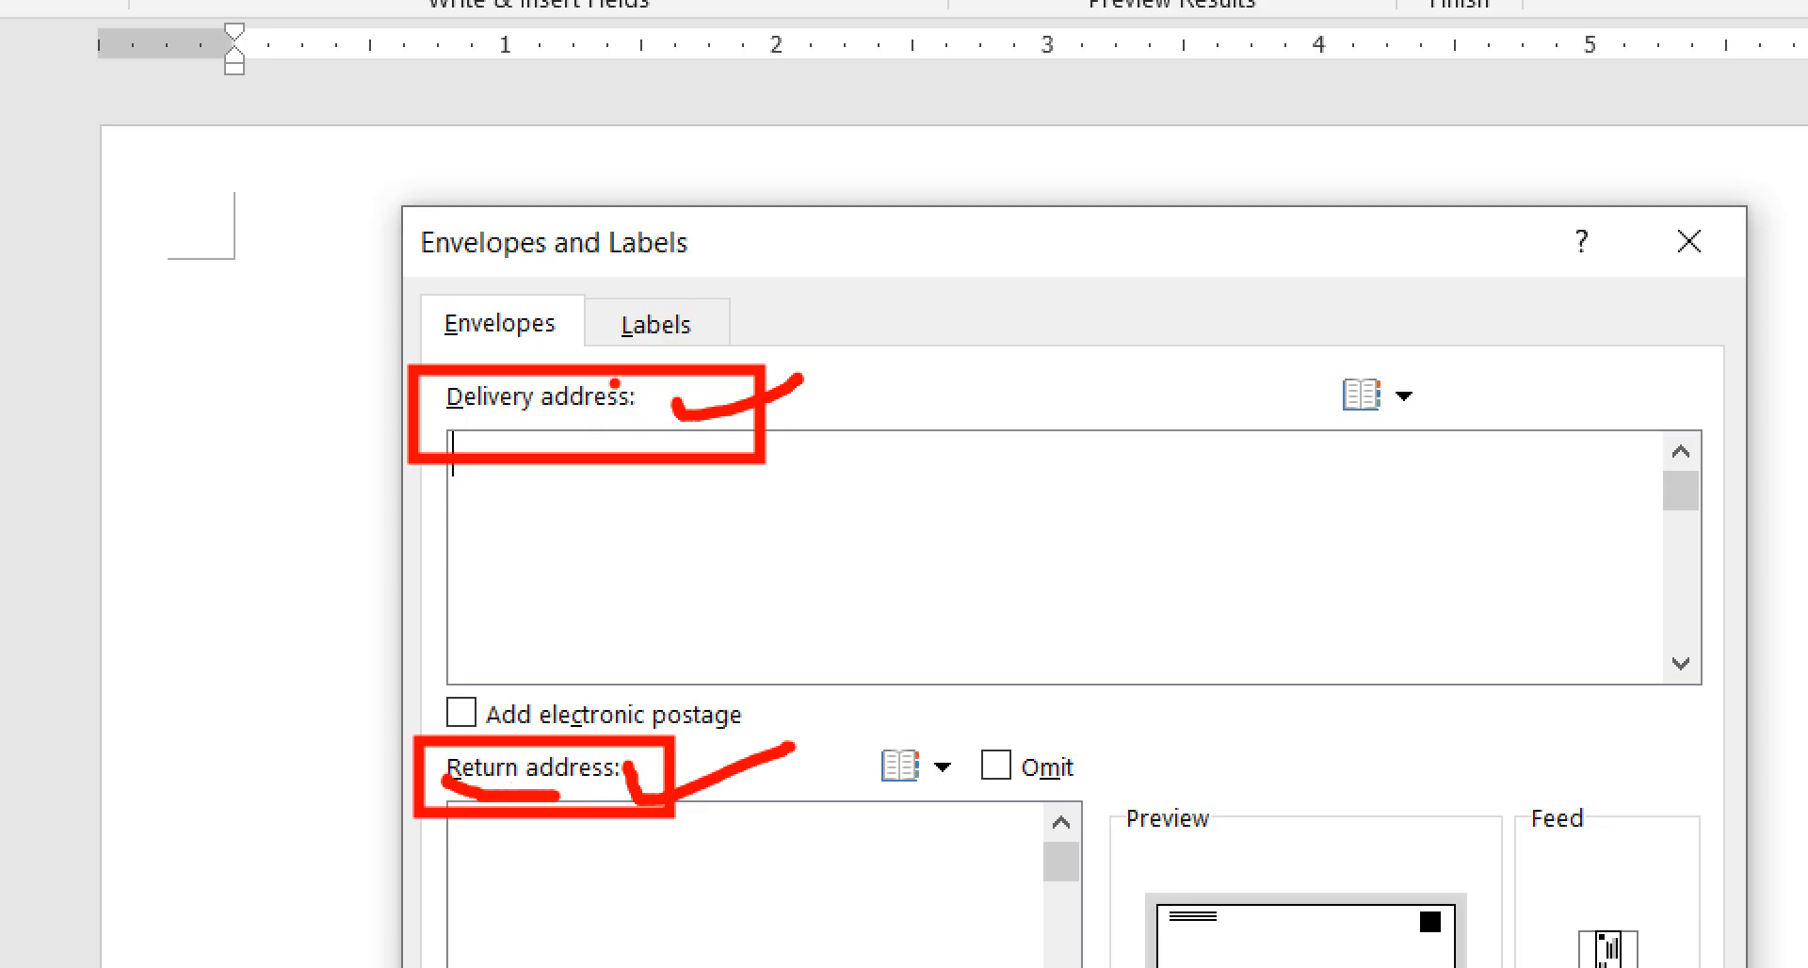
{"action": "key", "text": "Escape"}
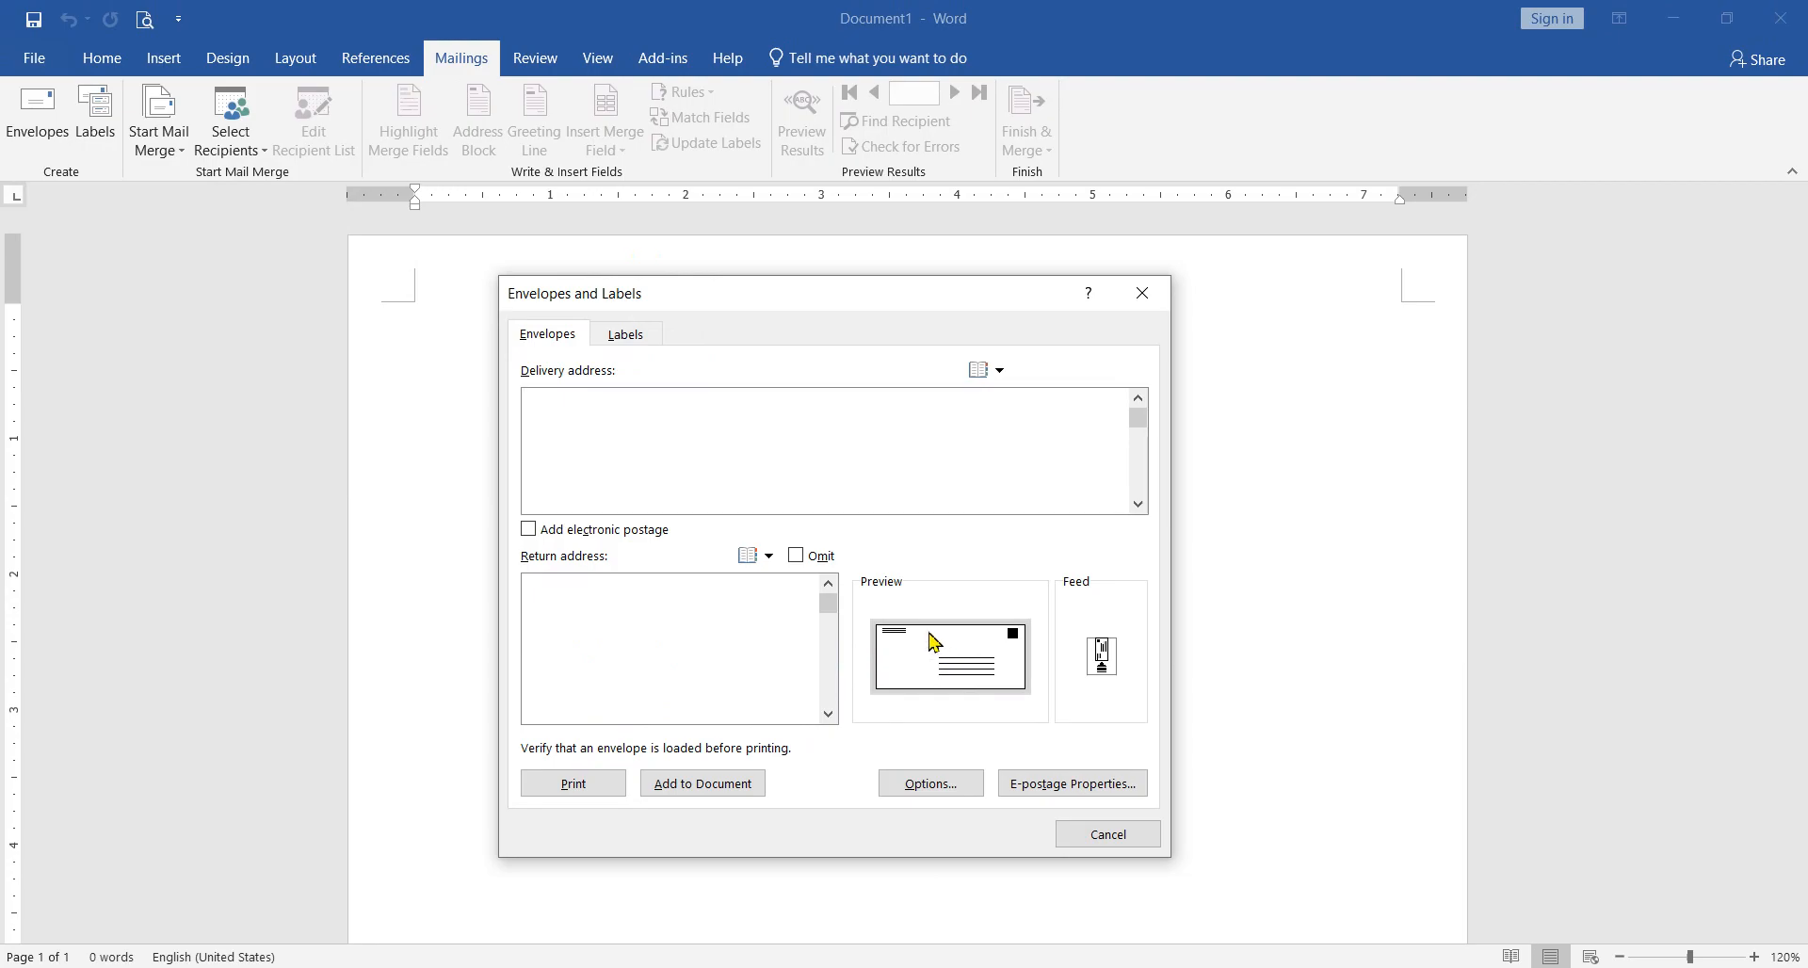
{"action": "key", "text": "ctrl+1"}
{"action": "left_click", "coordinate": [1043, 645]}
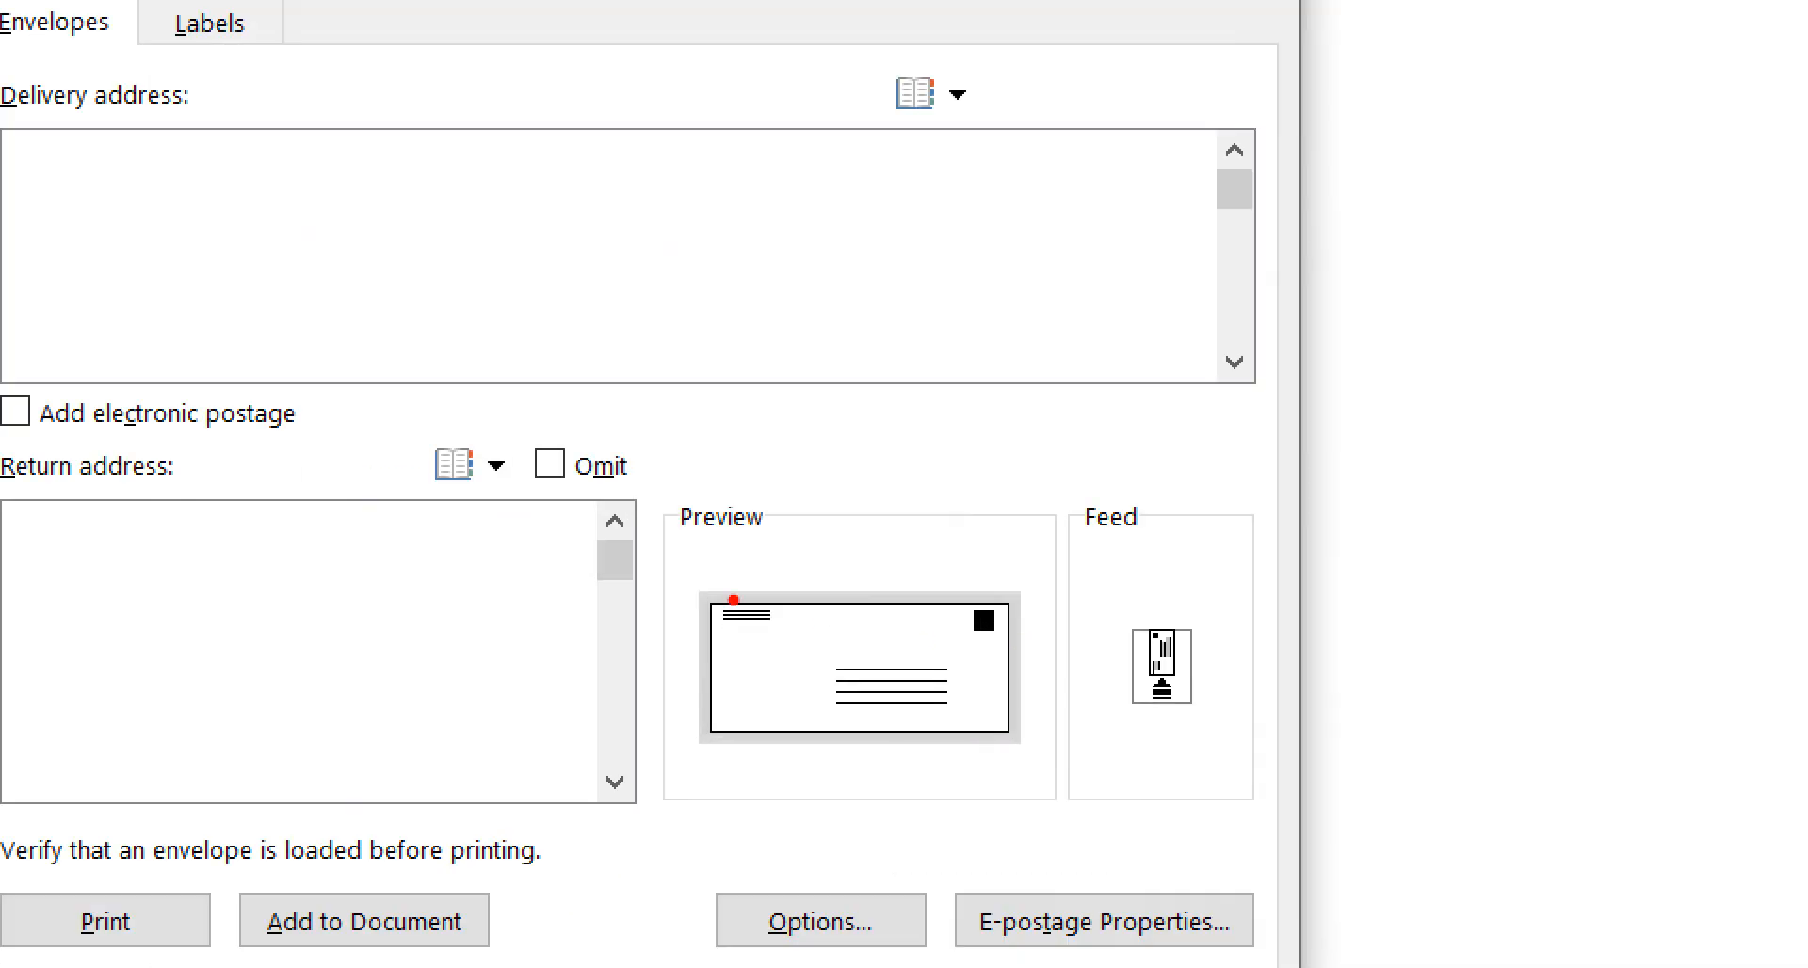
{"action": "mouse_move", "coordinate": [649, 485]}
{"action": "left_mouse_down"}
{"action": "mouse_move", "coordinate": [897, 708]}
{"action": "mouse_move", "coordinate": [1062, 794]}
{"action": "left_mouse_up"}
{"action": "mouse_move", "coordinate": [716, 622]}
{"action": "left_mouse_down"}
{"action": "mouse_move", "coordinate": [785, 624]}
{"action": "mouse_move", "coordinate": [979, 720]}
{"action": "left_mouse_up"}
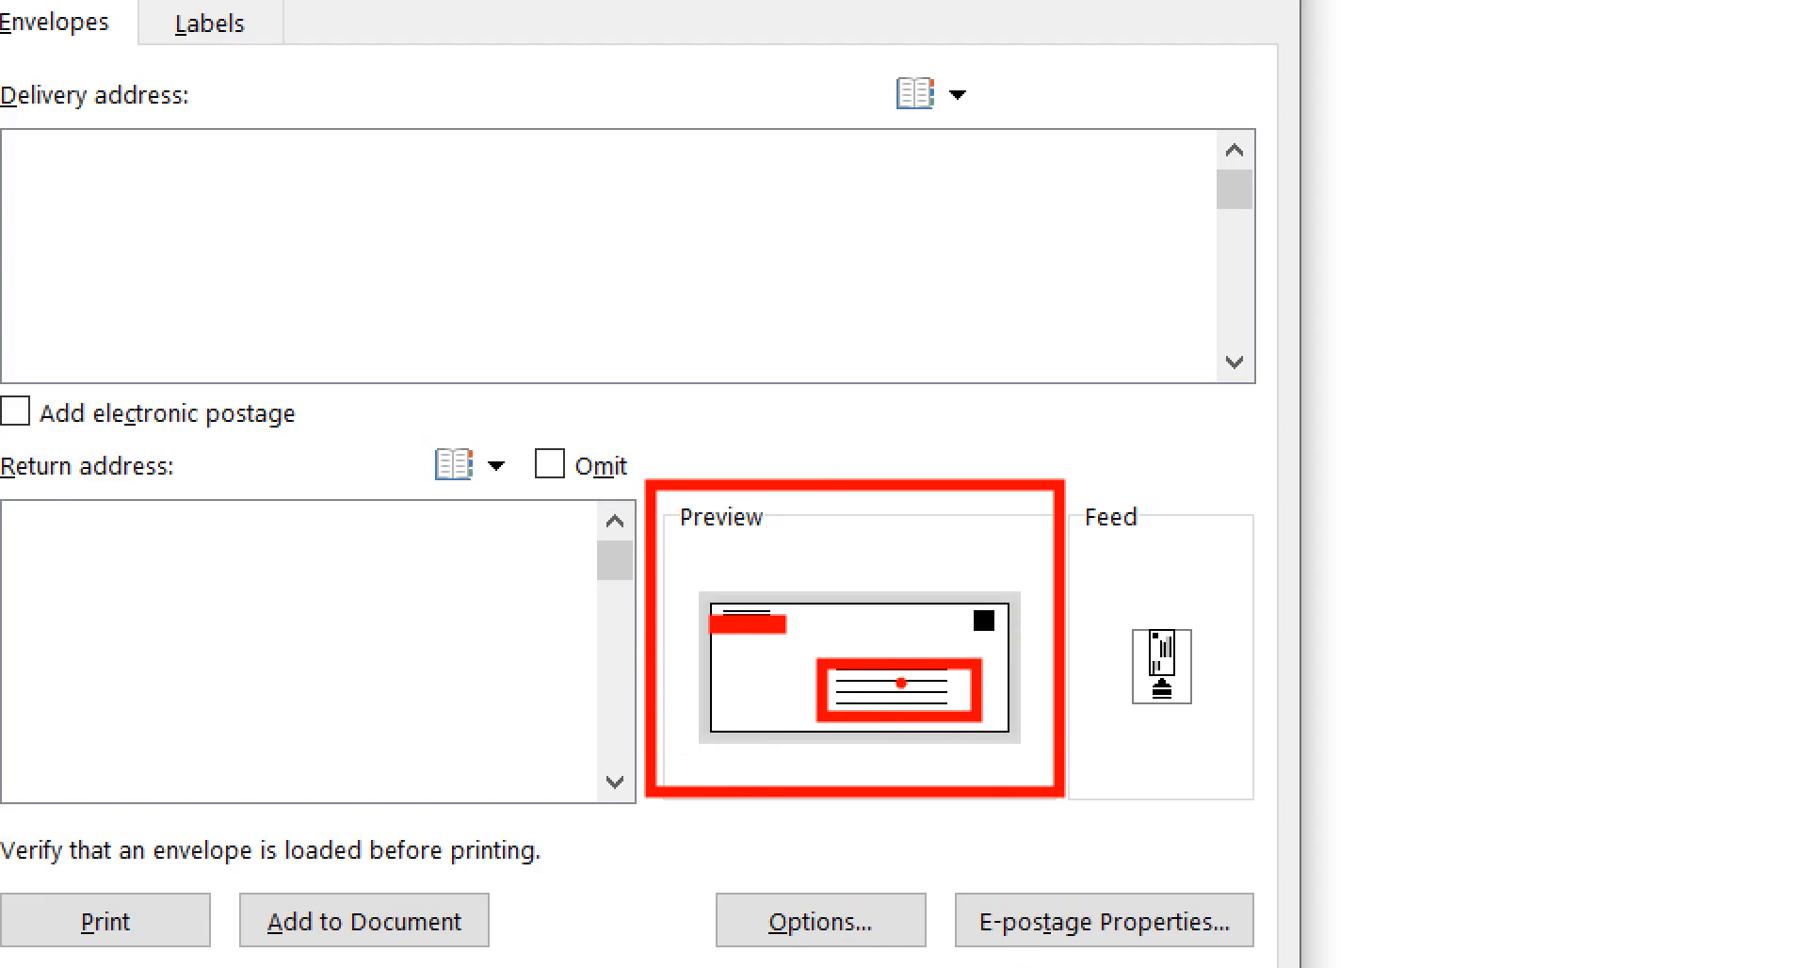
{"action": "key", "text": "Escape"}
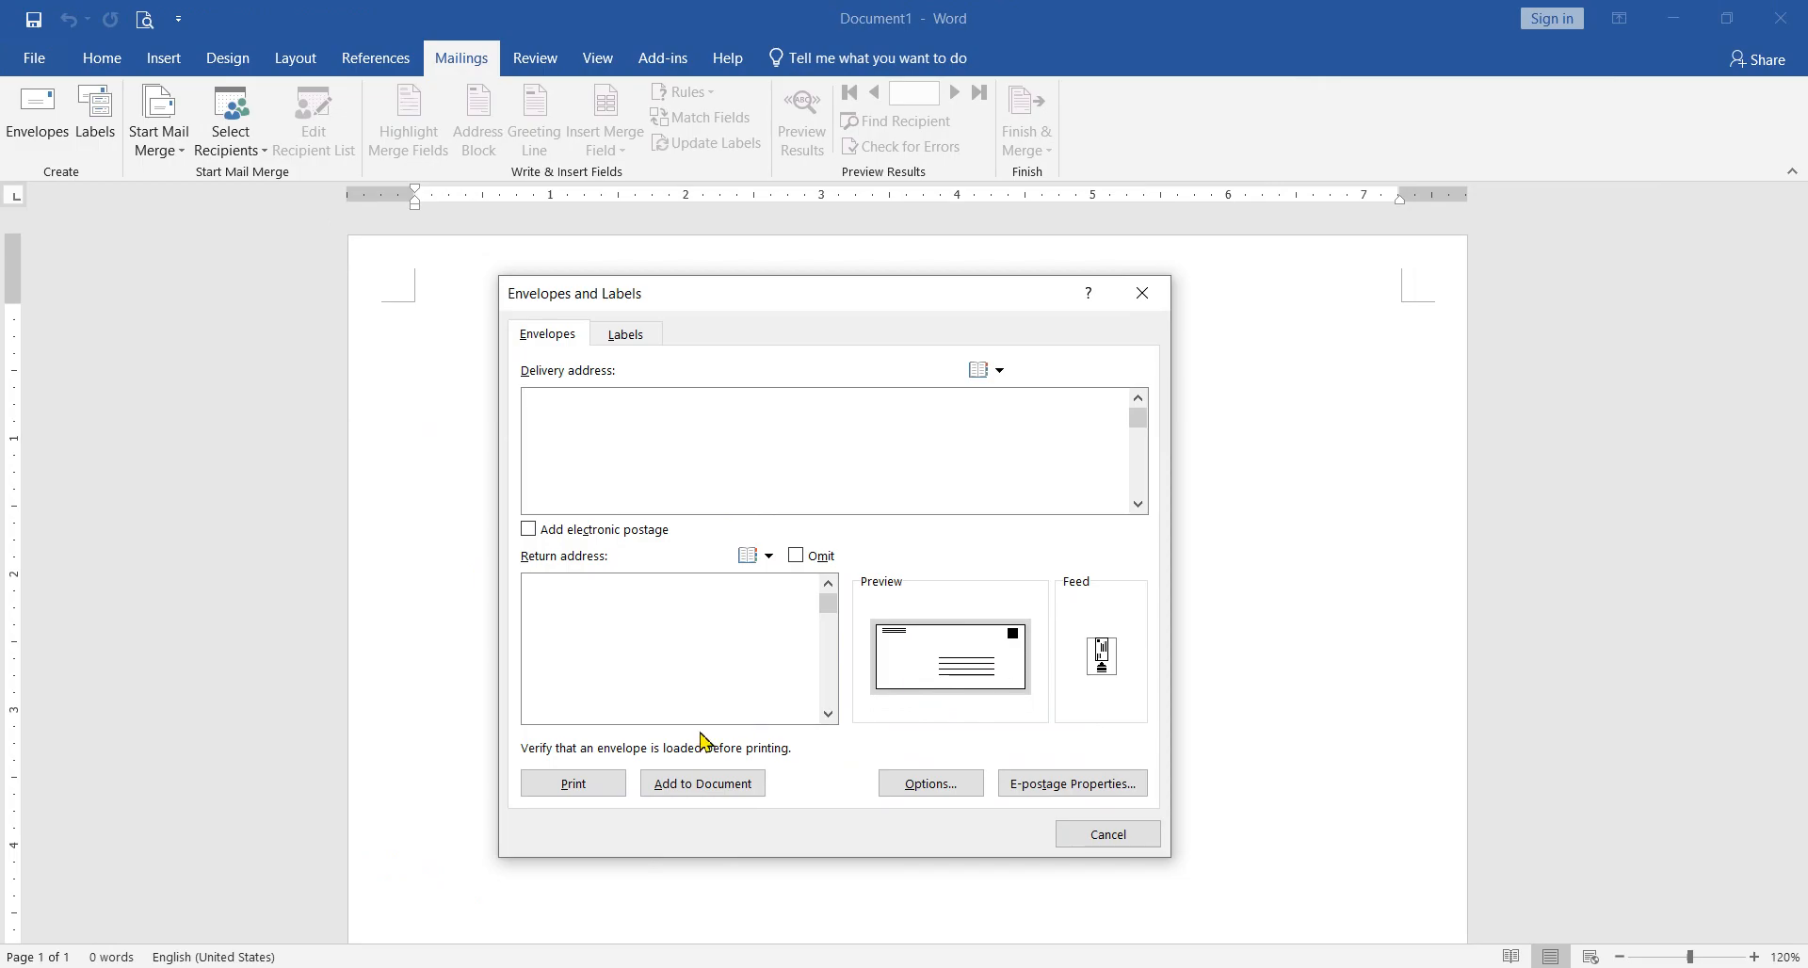
Step: Look through the available envelope sizes in the envelope options, and leave the options without applying a change
{"action": "left_click", "coordinate": [921, 790]}
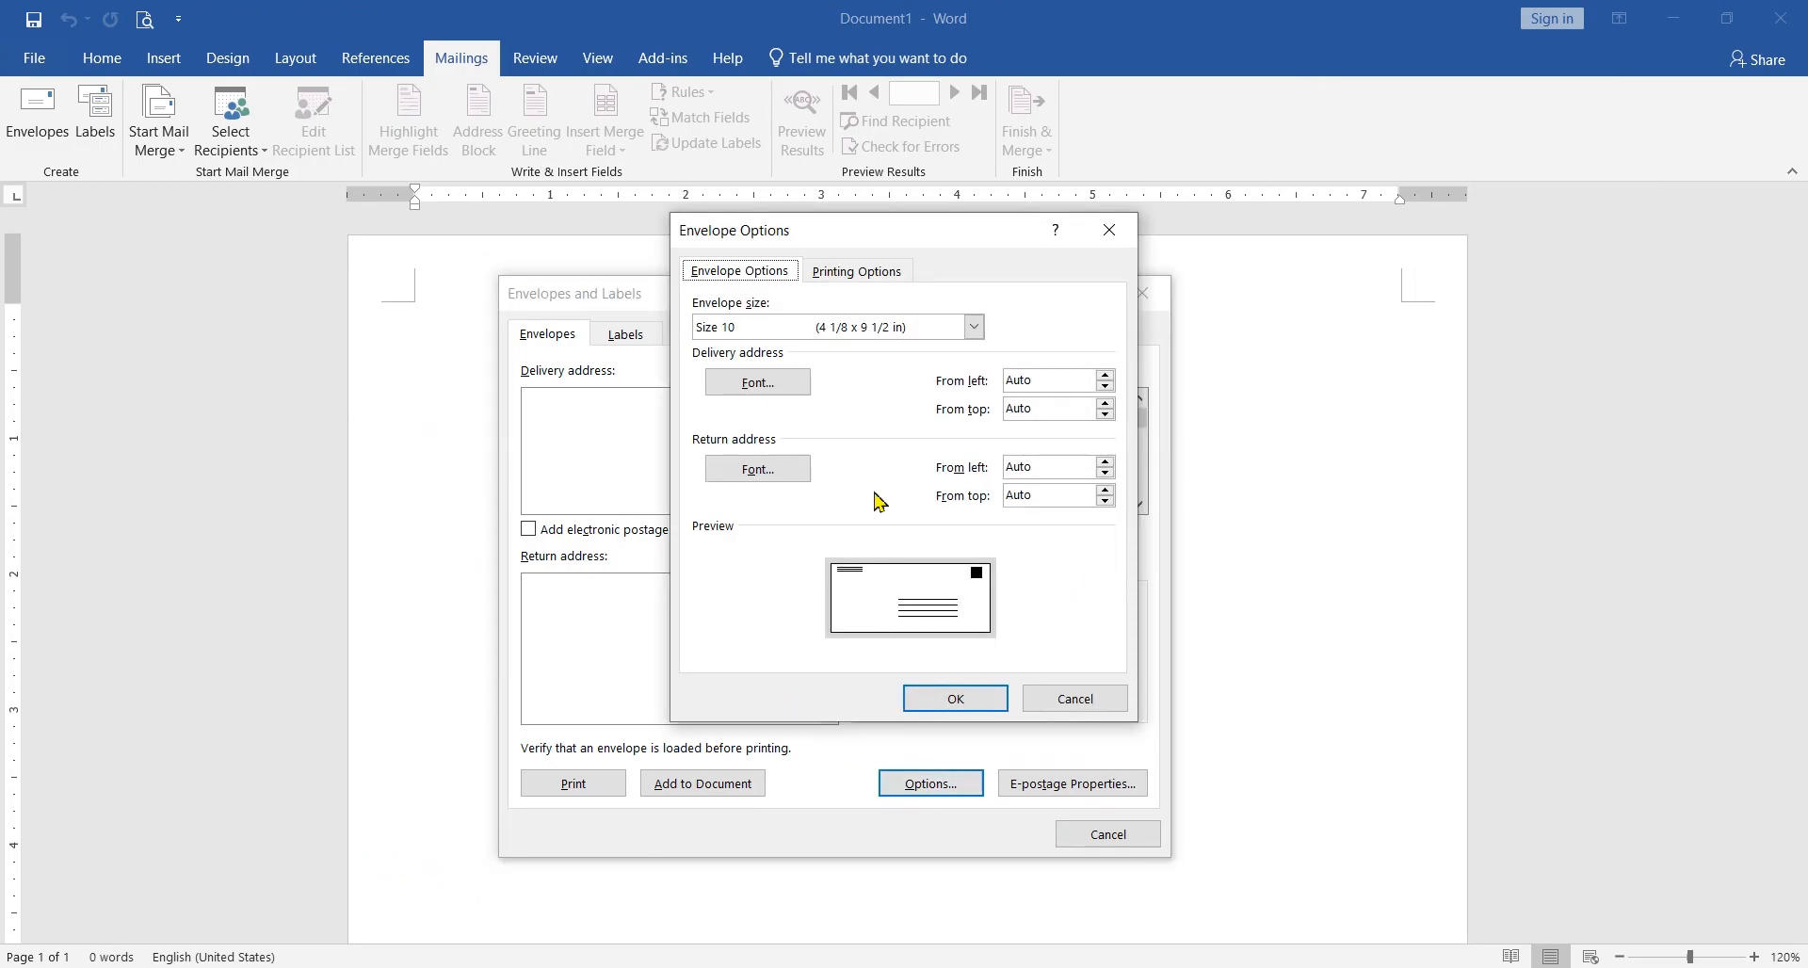
{"action": "left_click_drag", "start_coordinate": [848, 247], "coordinate": [1387, 420]}
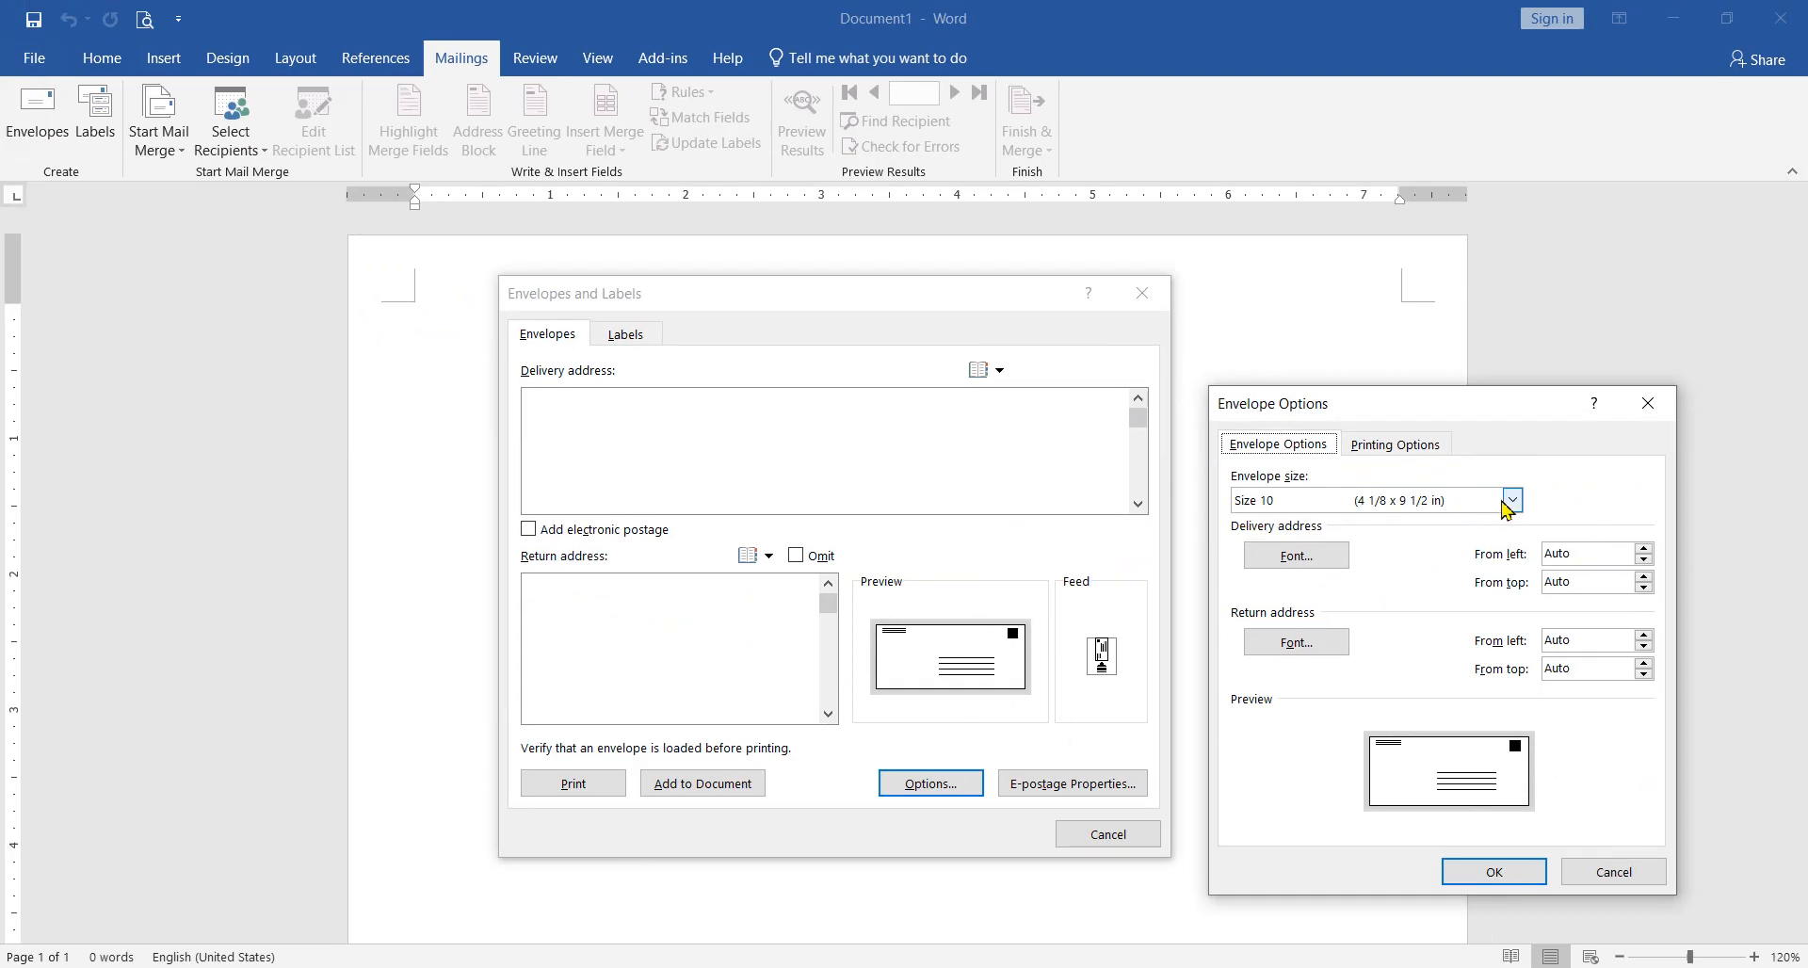
{"action": "left_click", "coordinate": [1615, 517]}
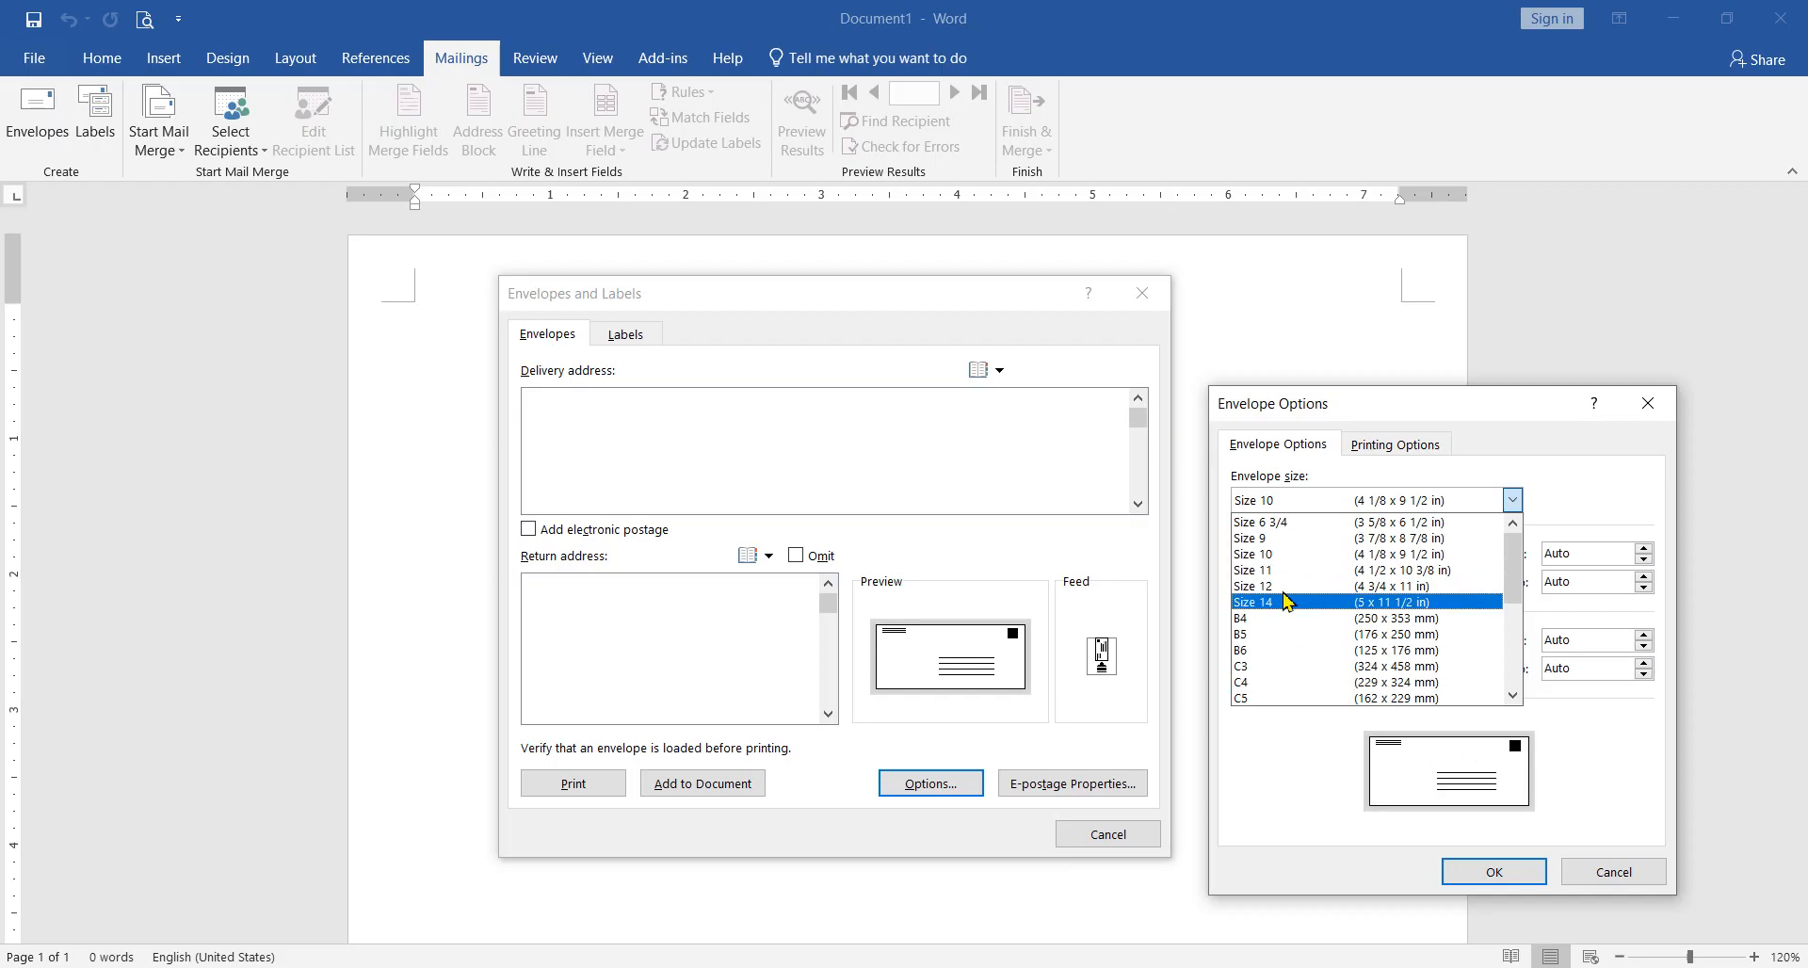
{"action": "left_click", "coordinate": [1613, 872]}
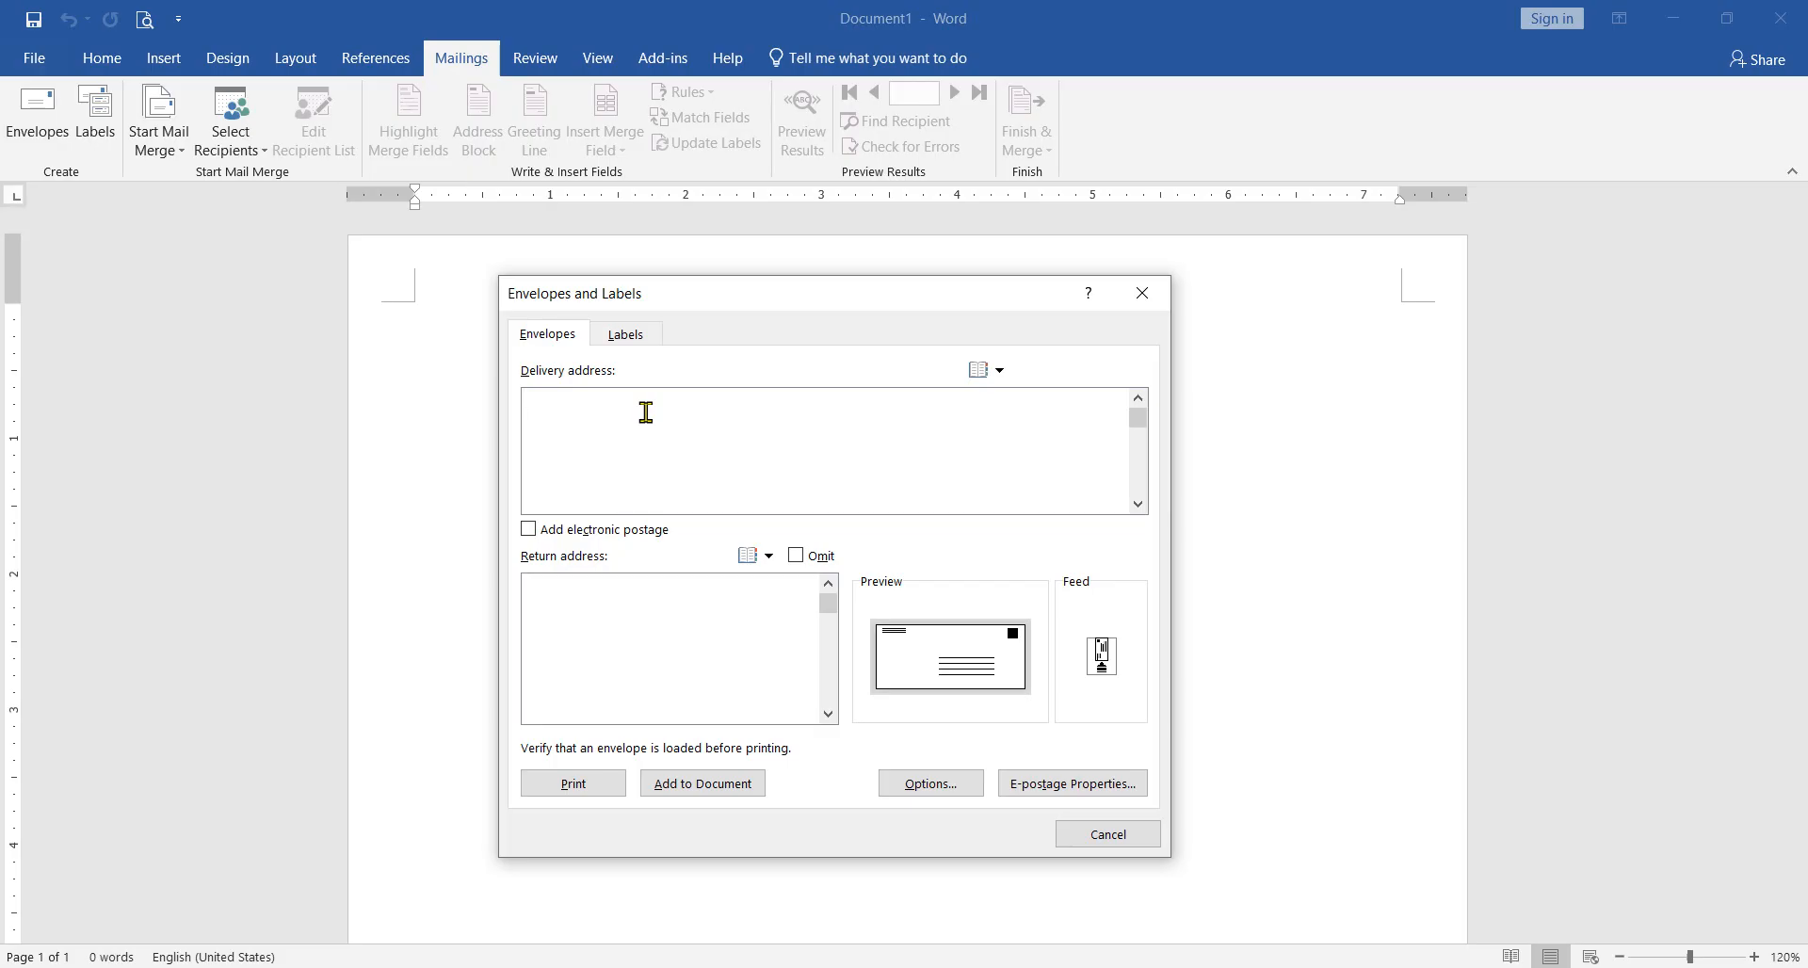
Step: Start the delivery address with a "Name:" line containing the recipient's name and a second line labelled "Phone No:"
{"action": "type", "text": "Nam"}
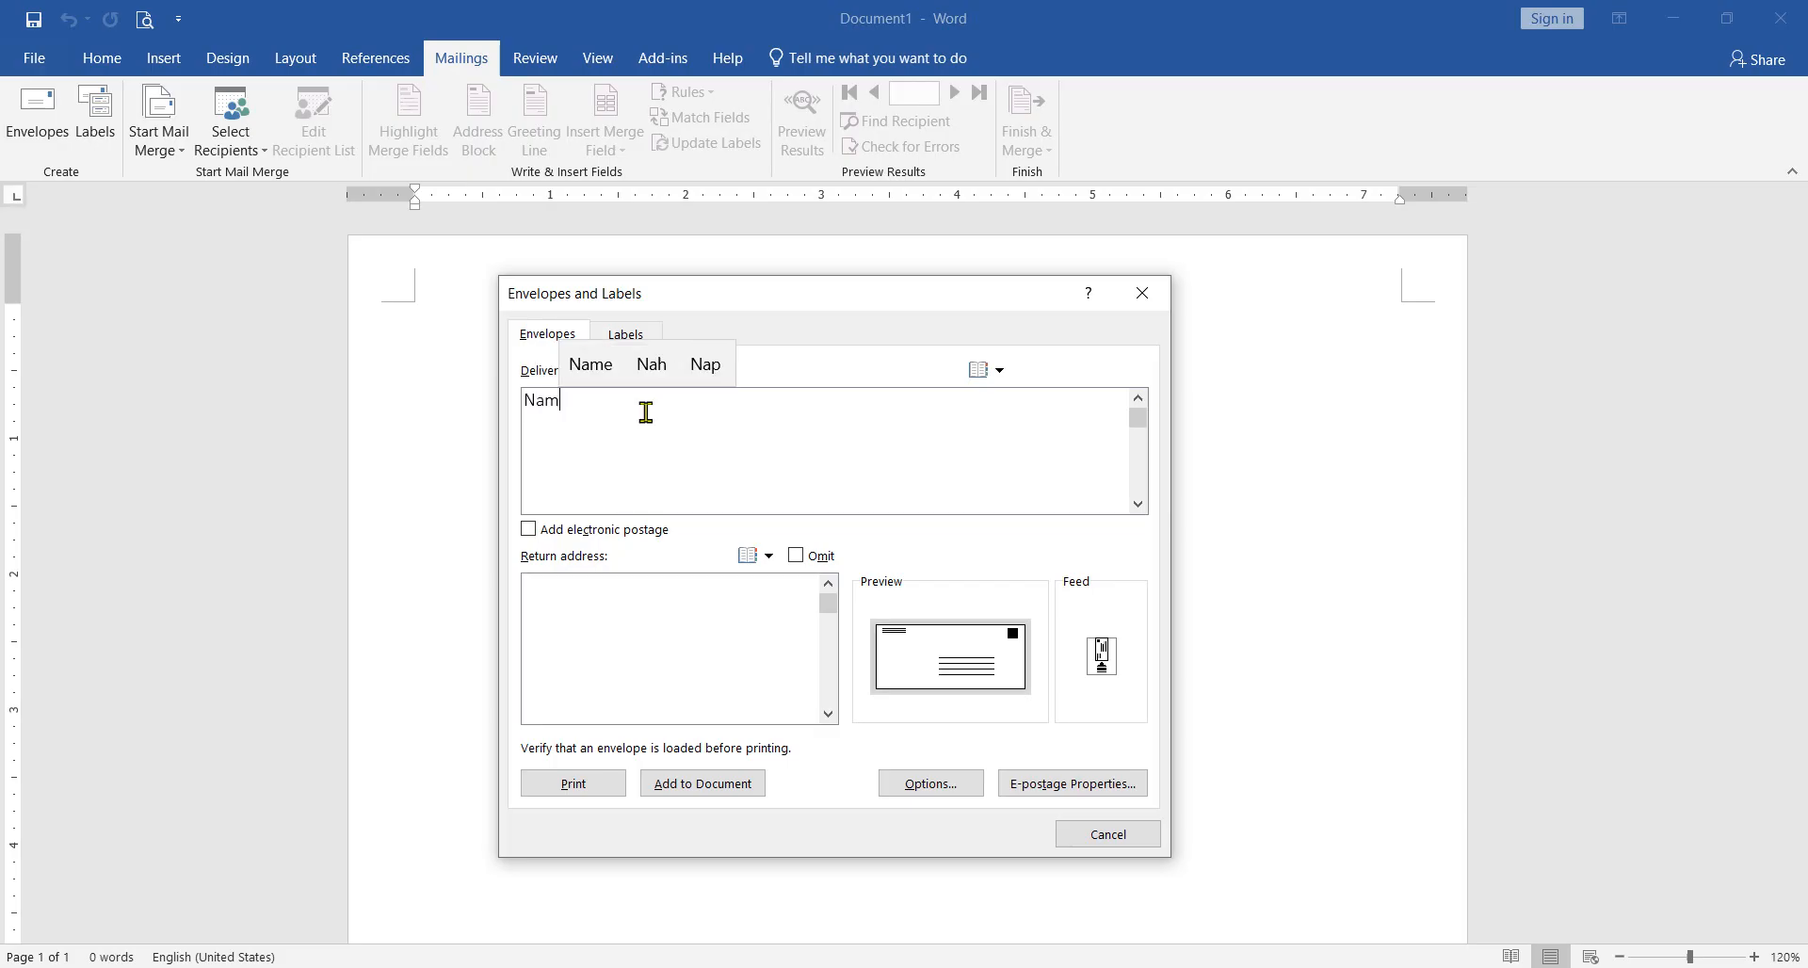
{"action": "type", "text": "e:"}
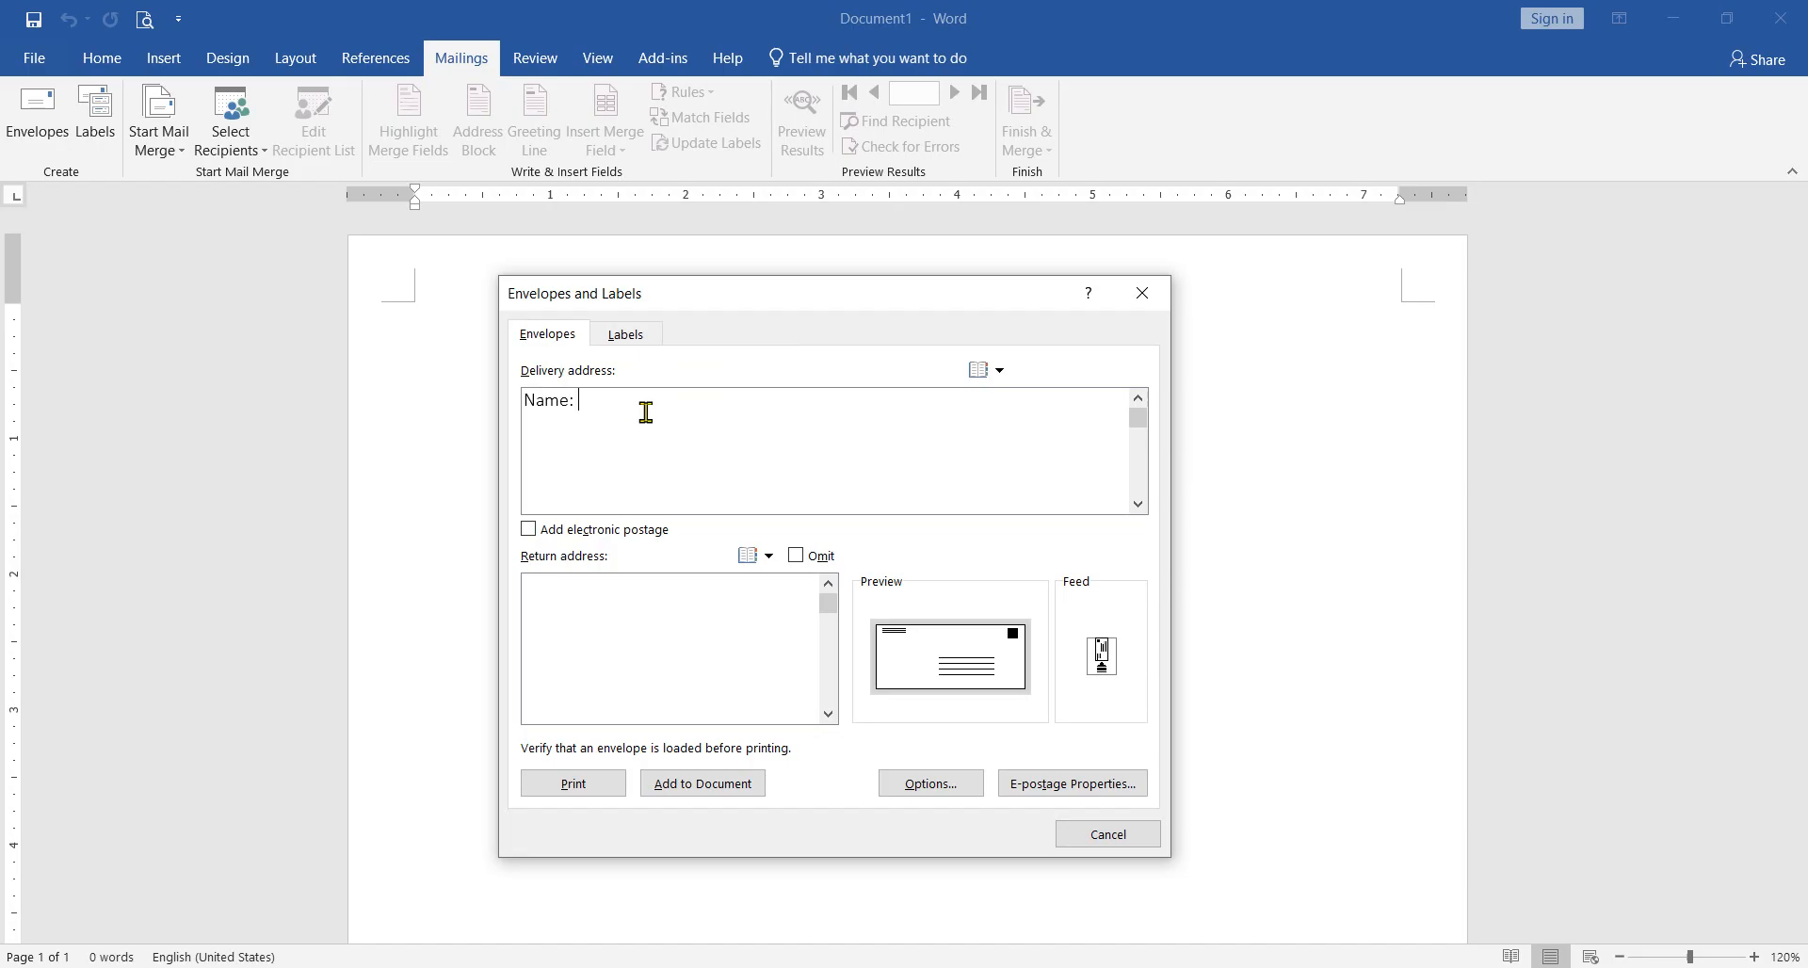
{"action": "type", "text": " Mah"}
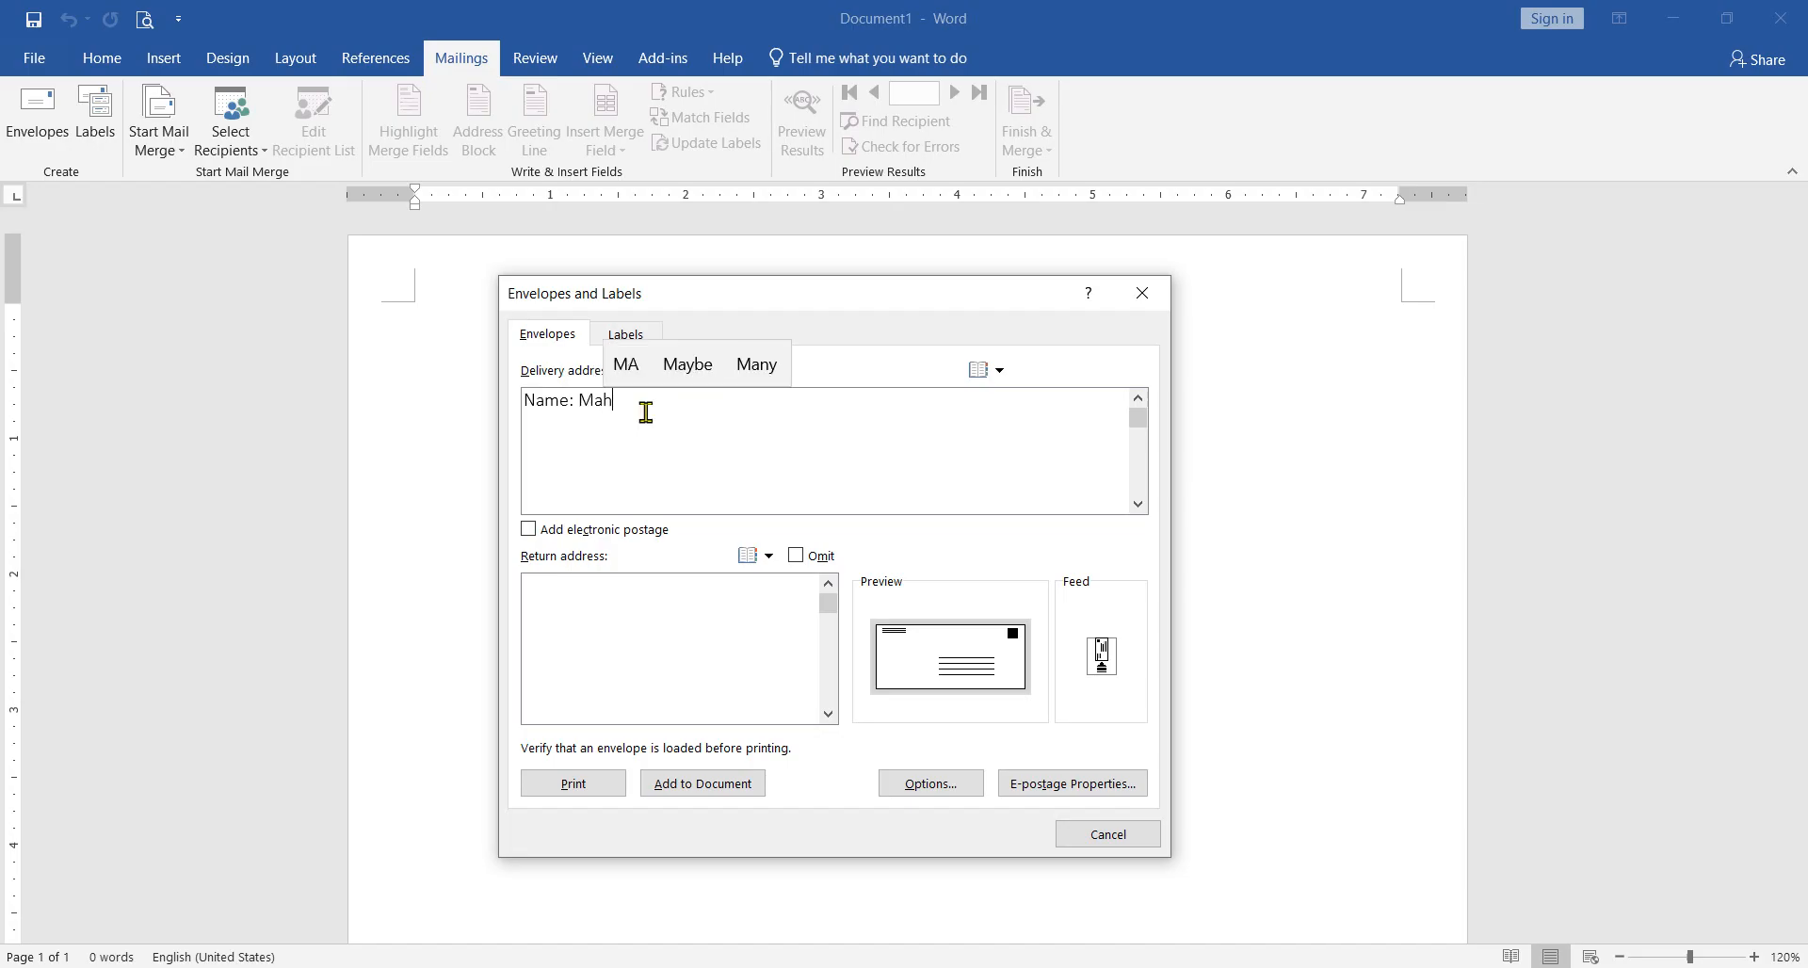
{"action": "type", "text": "mud"}
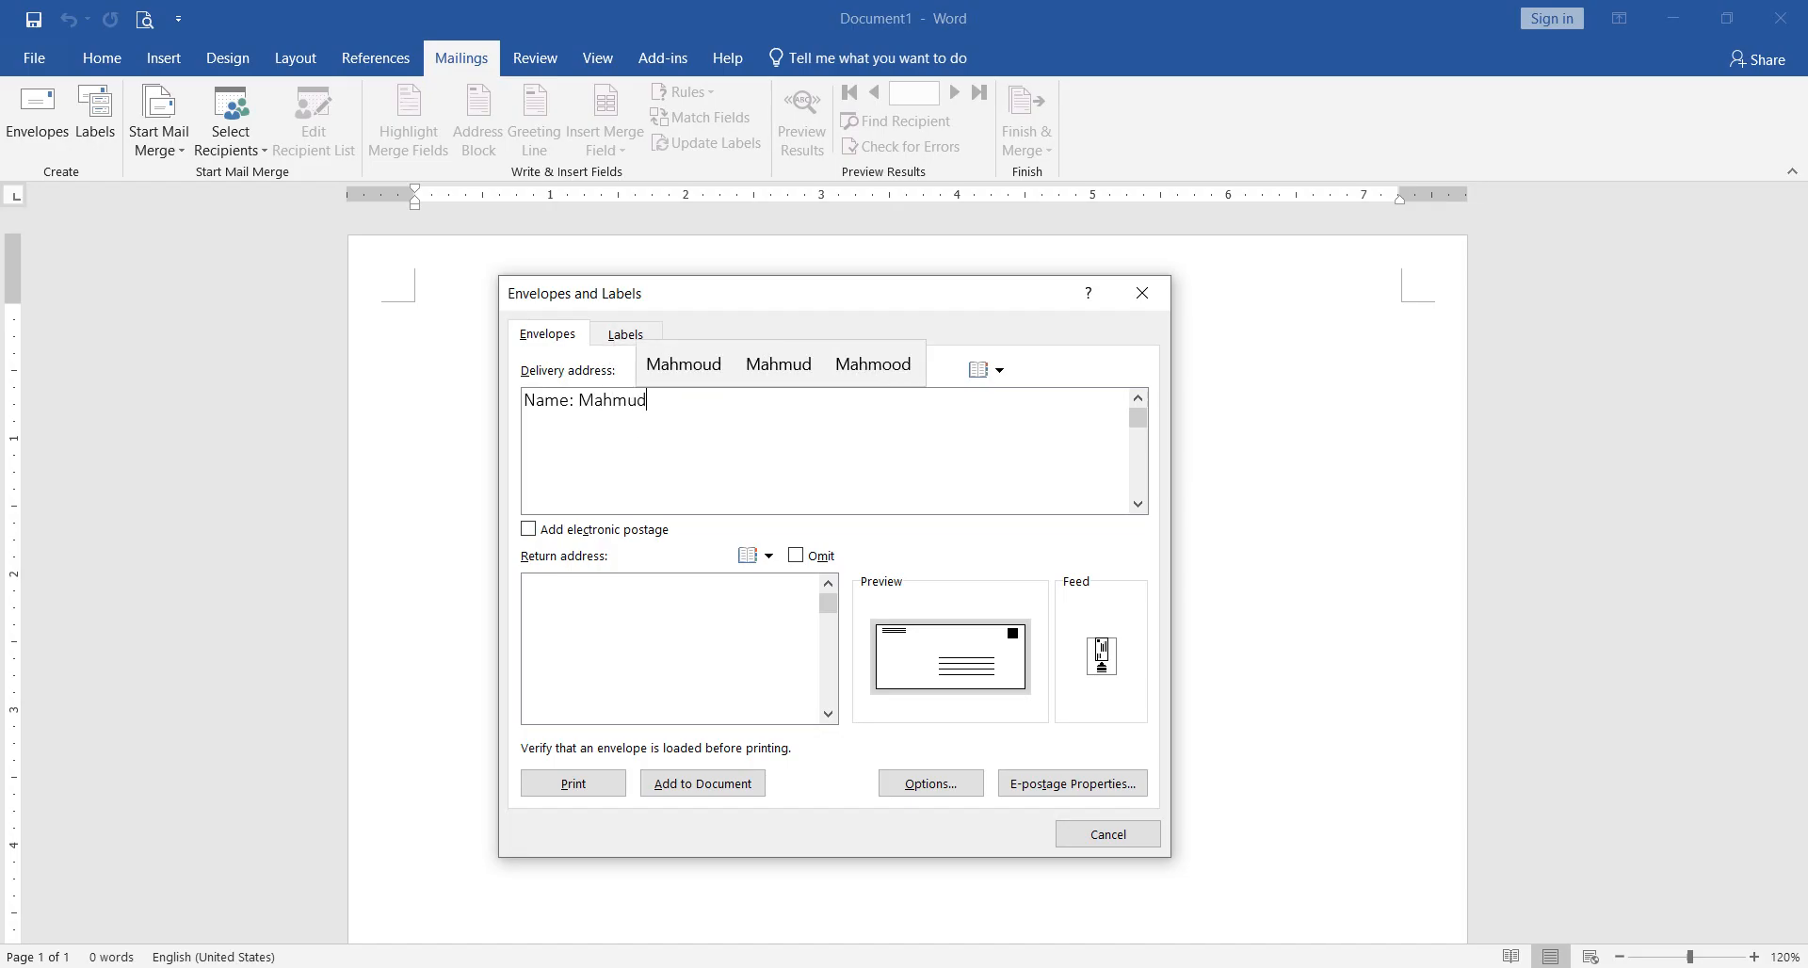
{"action": "key", "text": "Return"}
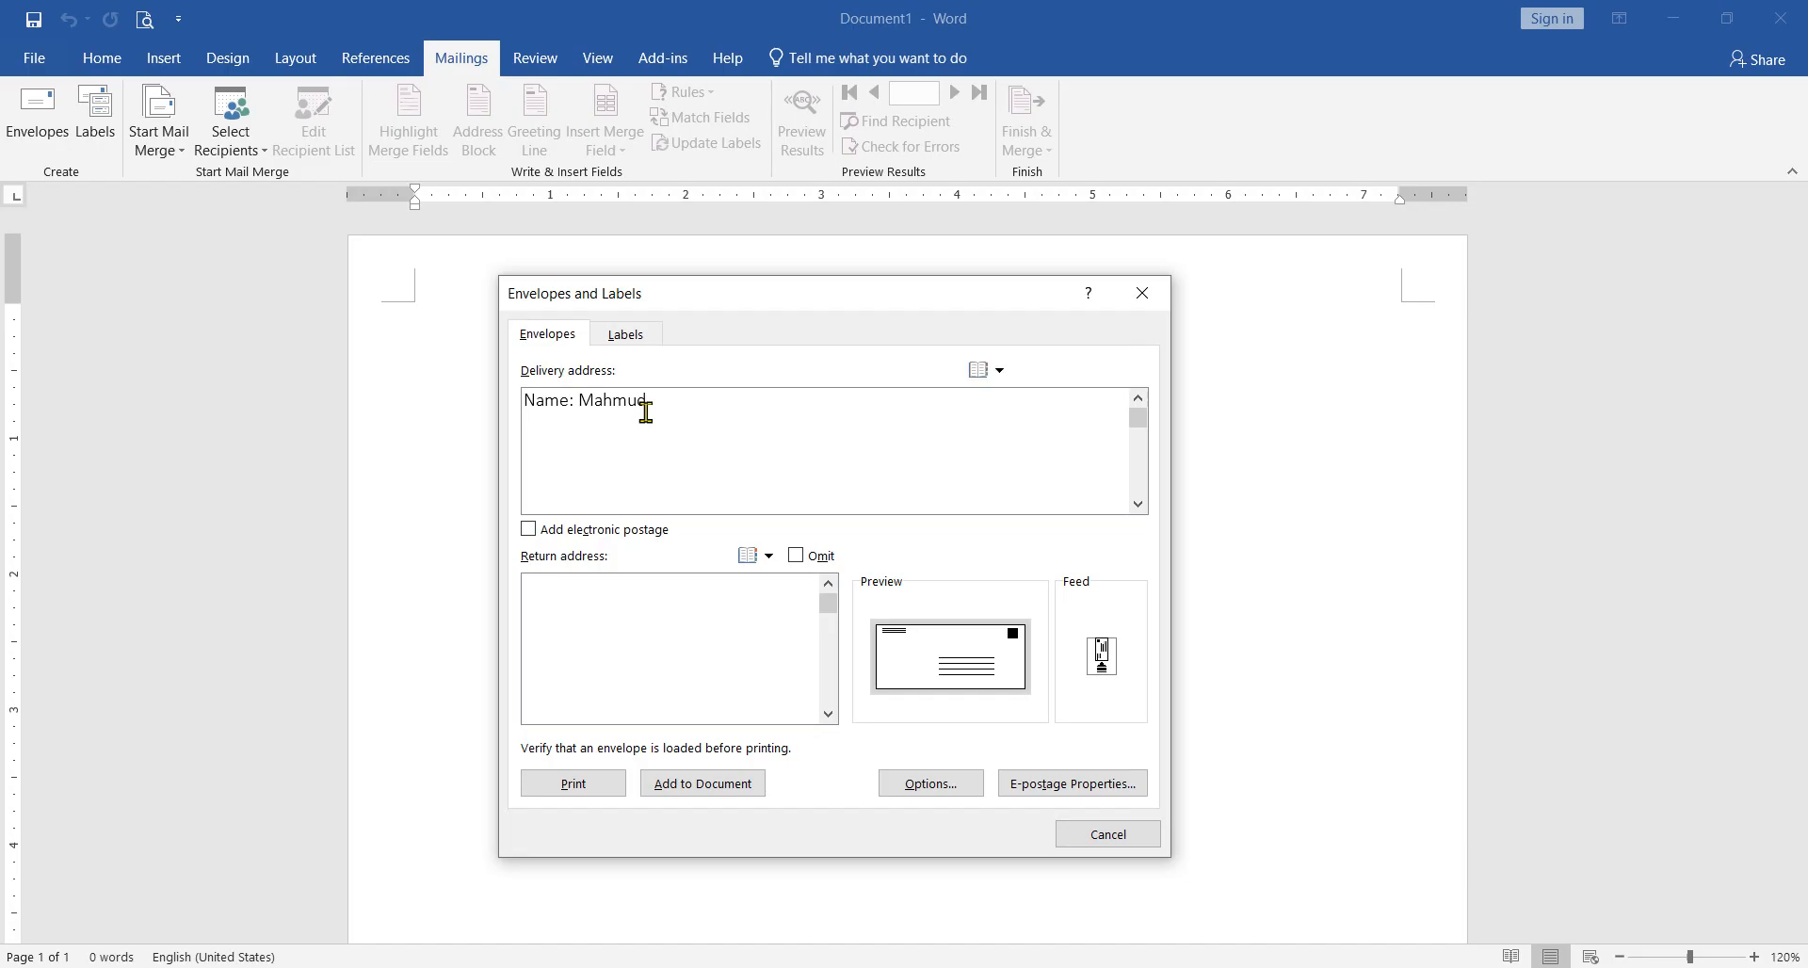
{"action": "type", "text": "P"}
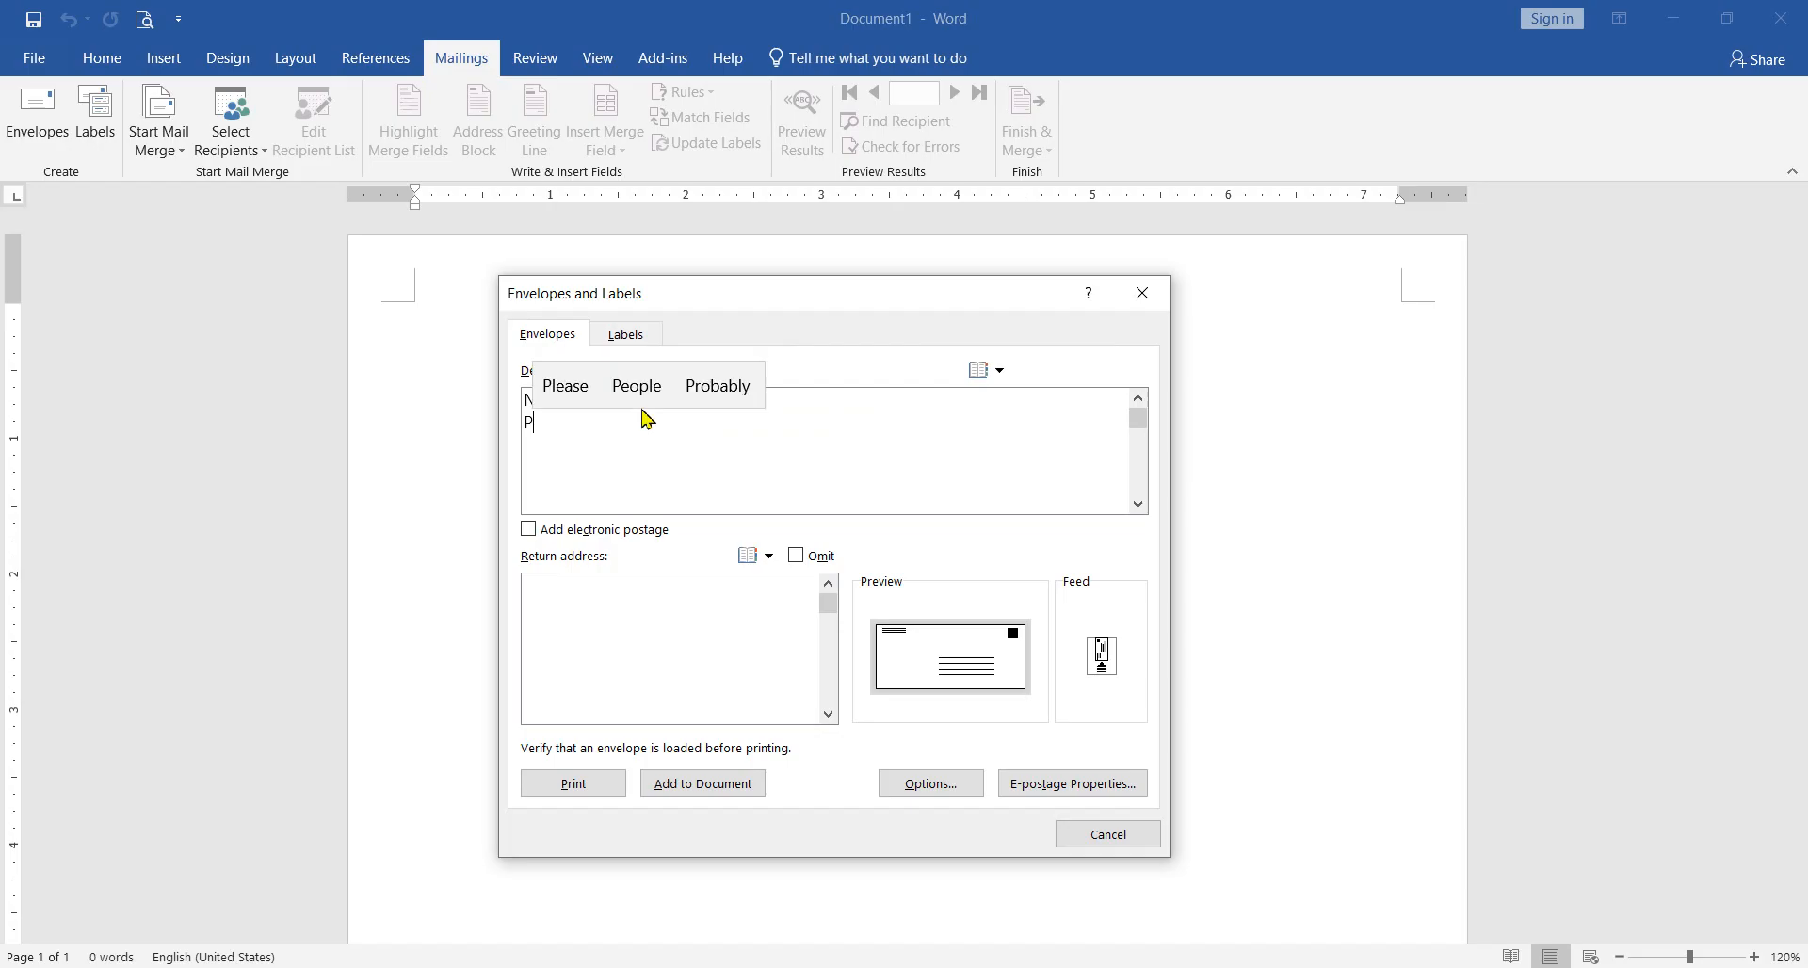
{"action": "type", "text": "hone "}
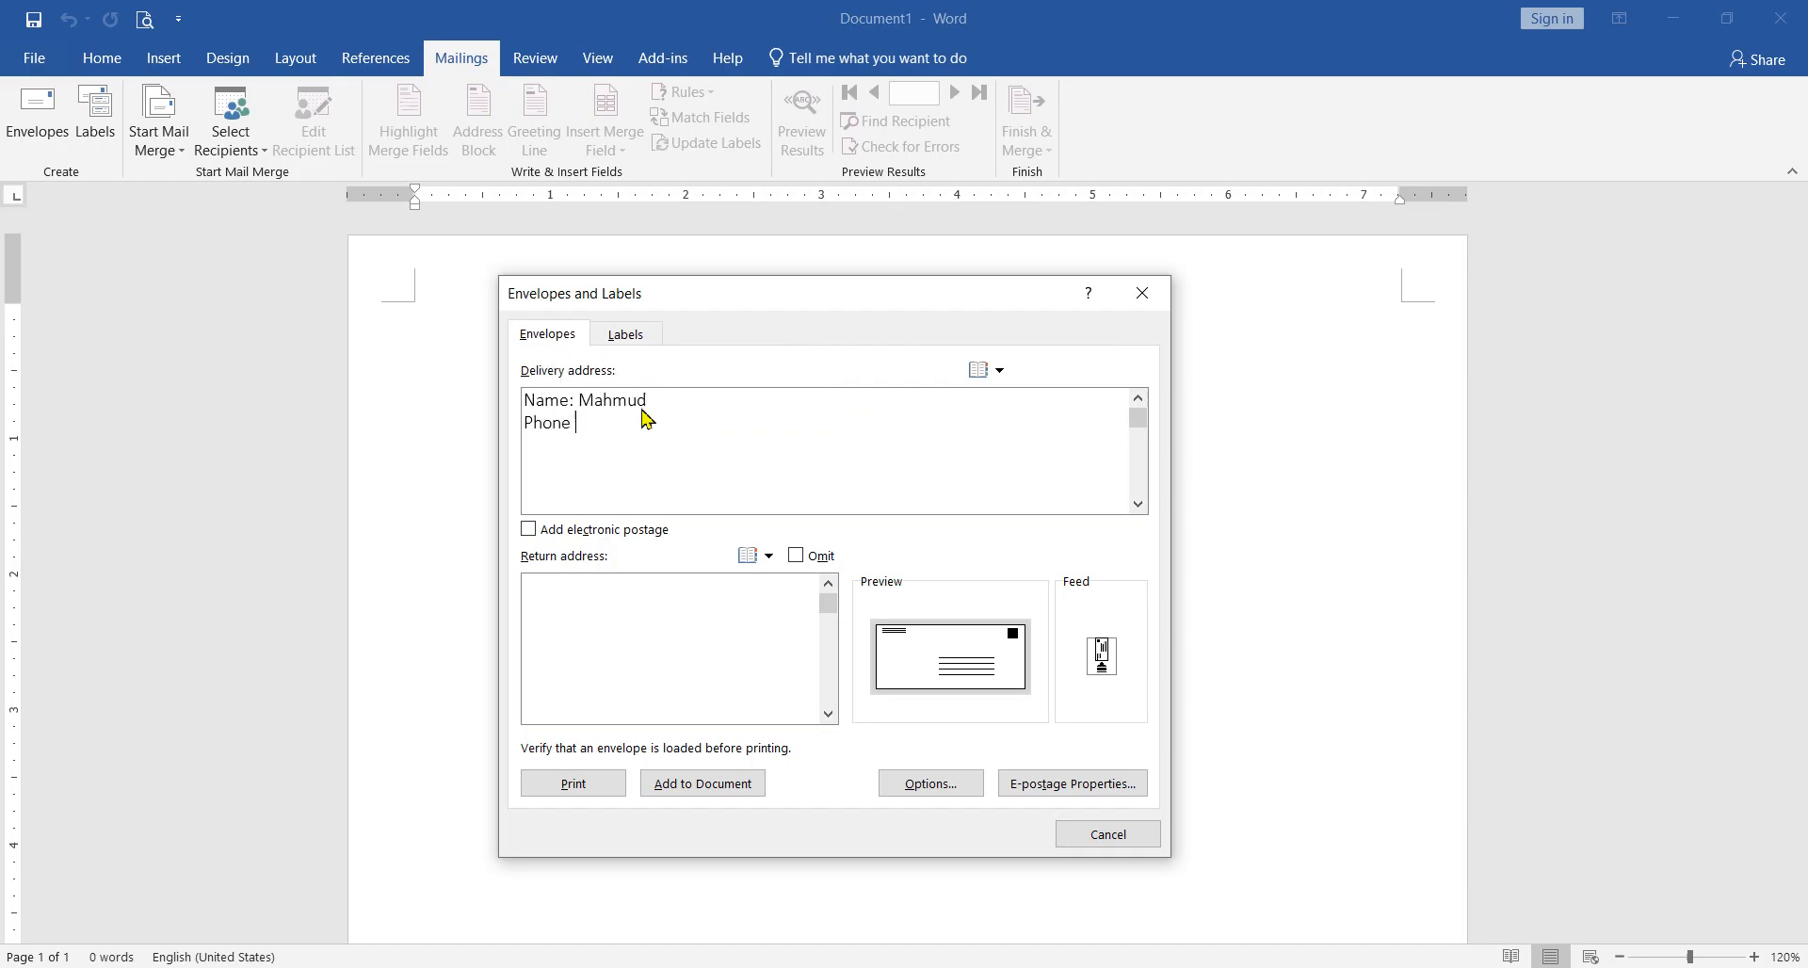
{"action": "type", "text": "No"}
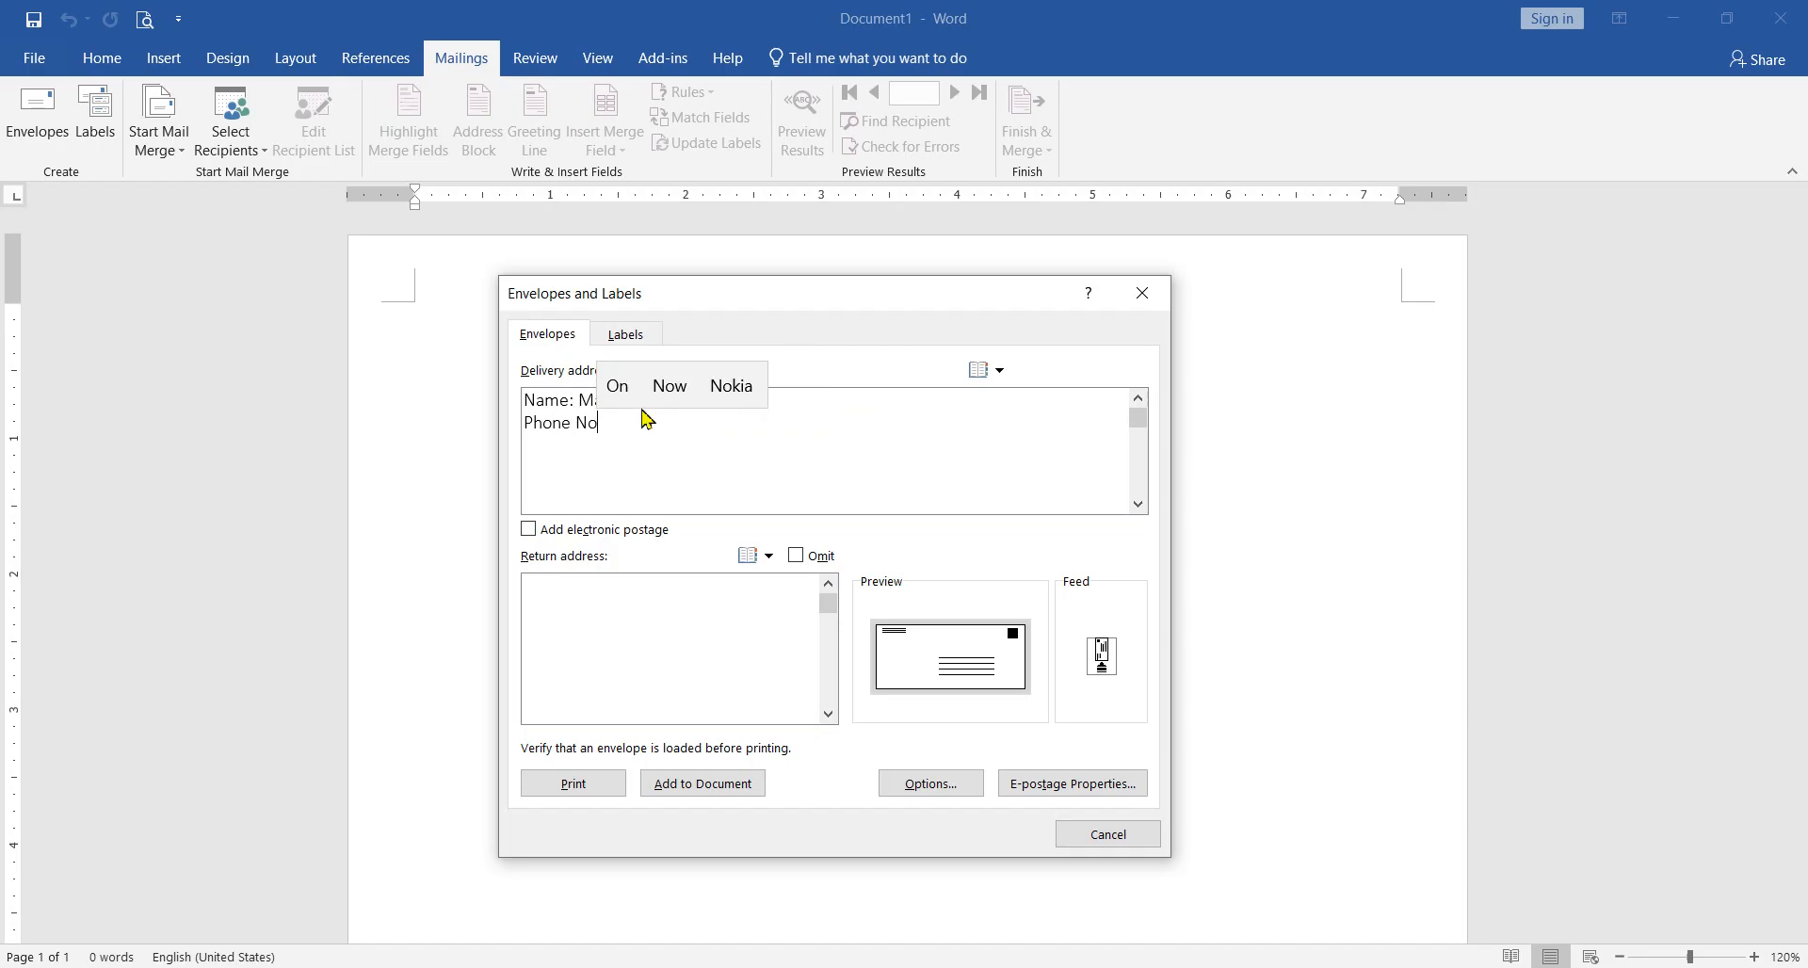
{"action": "type", "text": ":"}
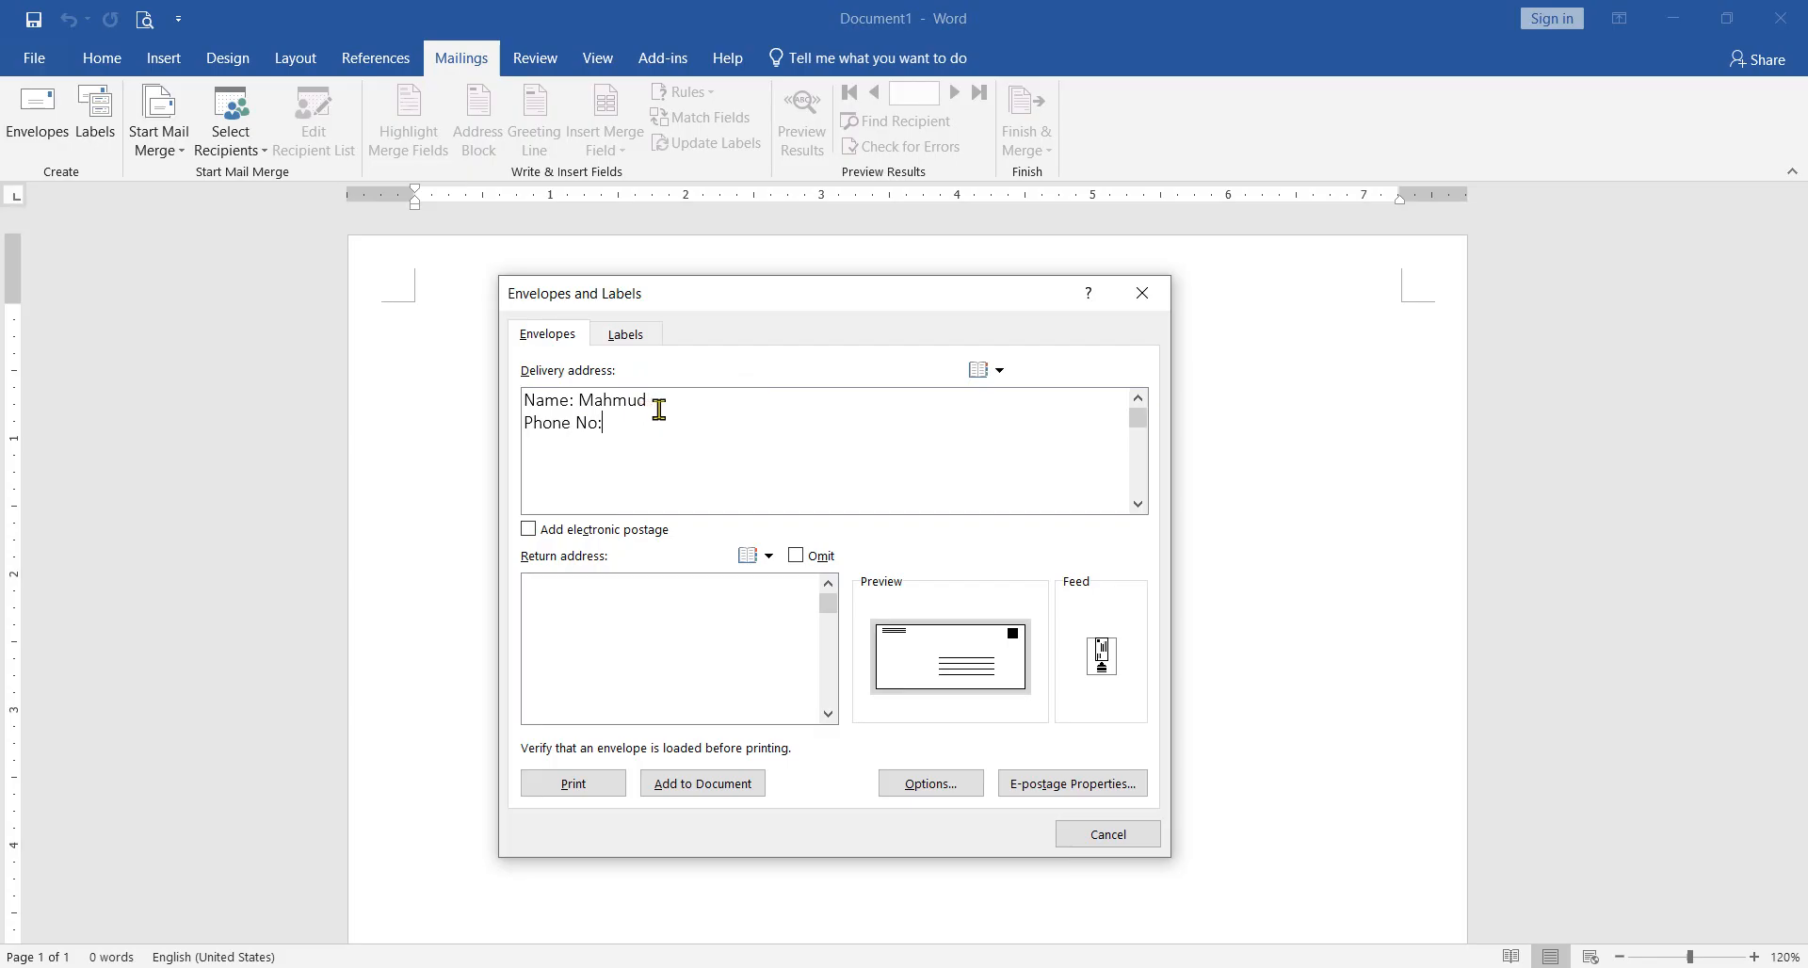
Step: Add an "Address:" line between the name and phone lines of the delivery address, and enter the recipient's address
{"action": "key", "text": "Return"}
{"action": "type", "text": "Addre"}
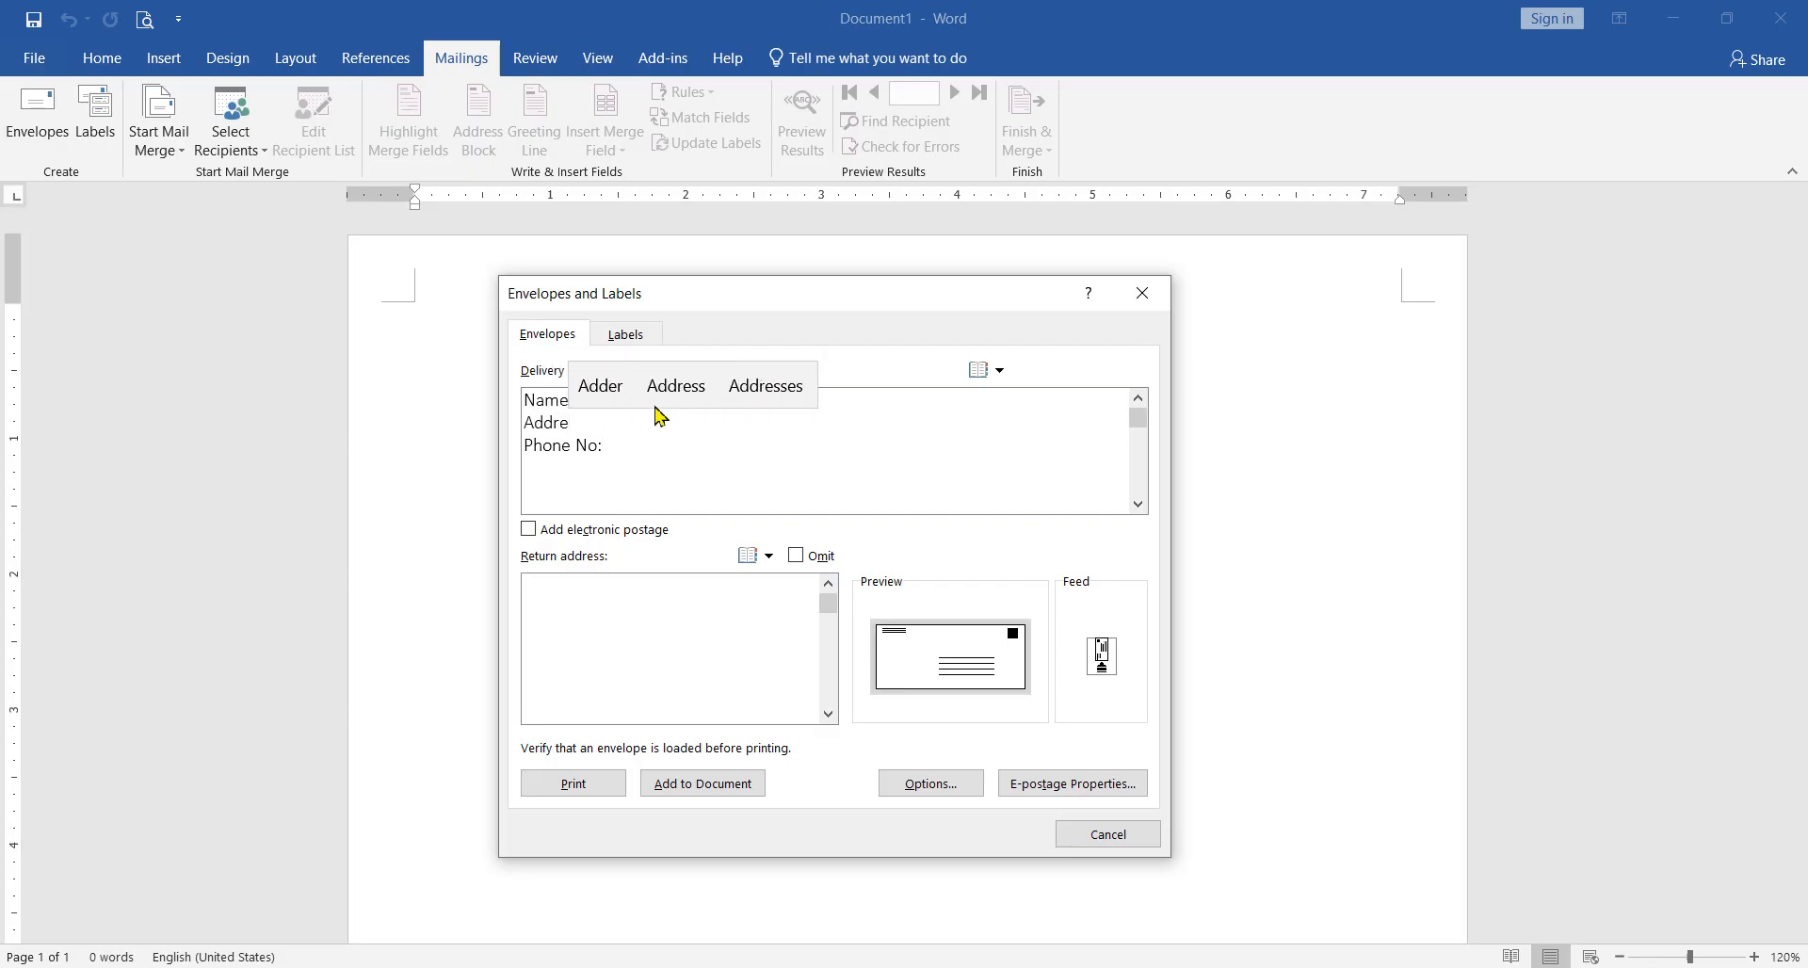
{"action": "left_click", "coordinate": [660, 415]}
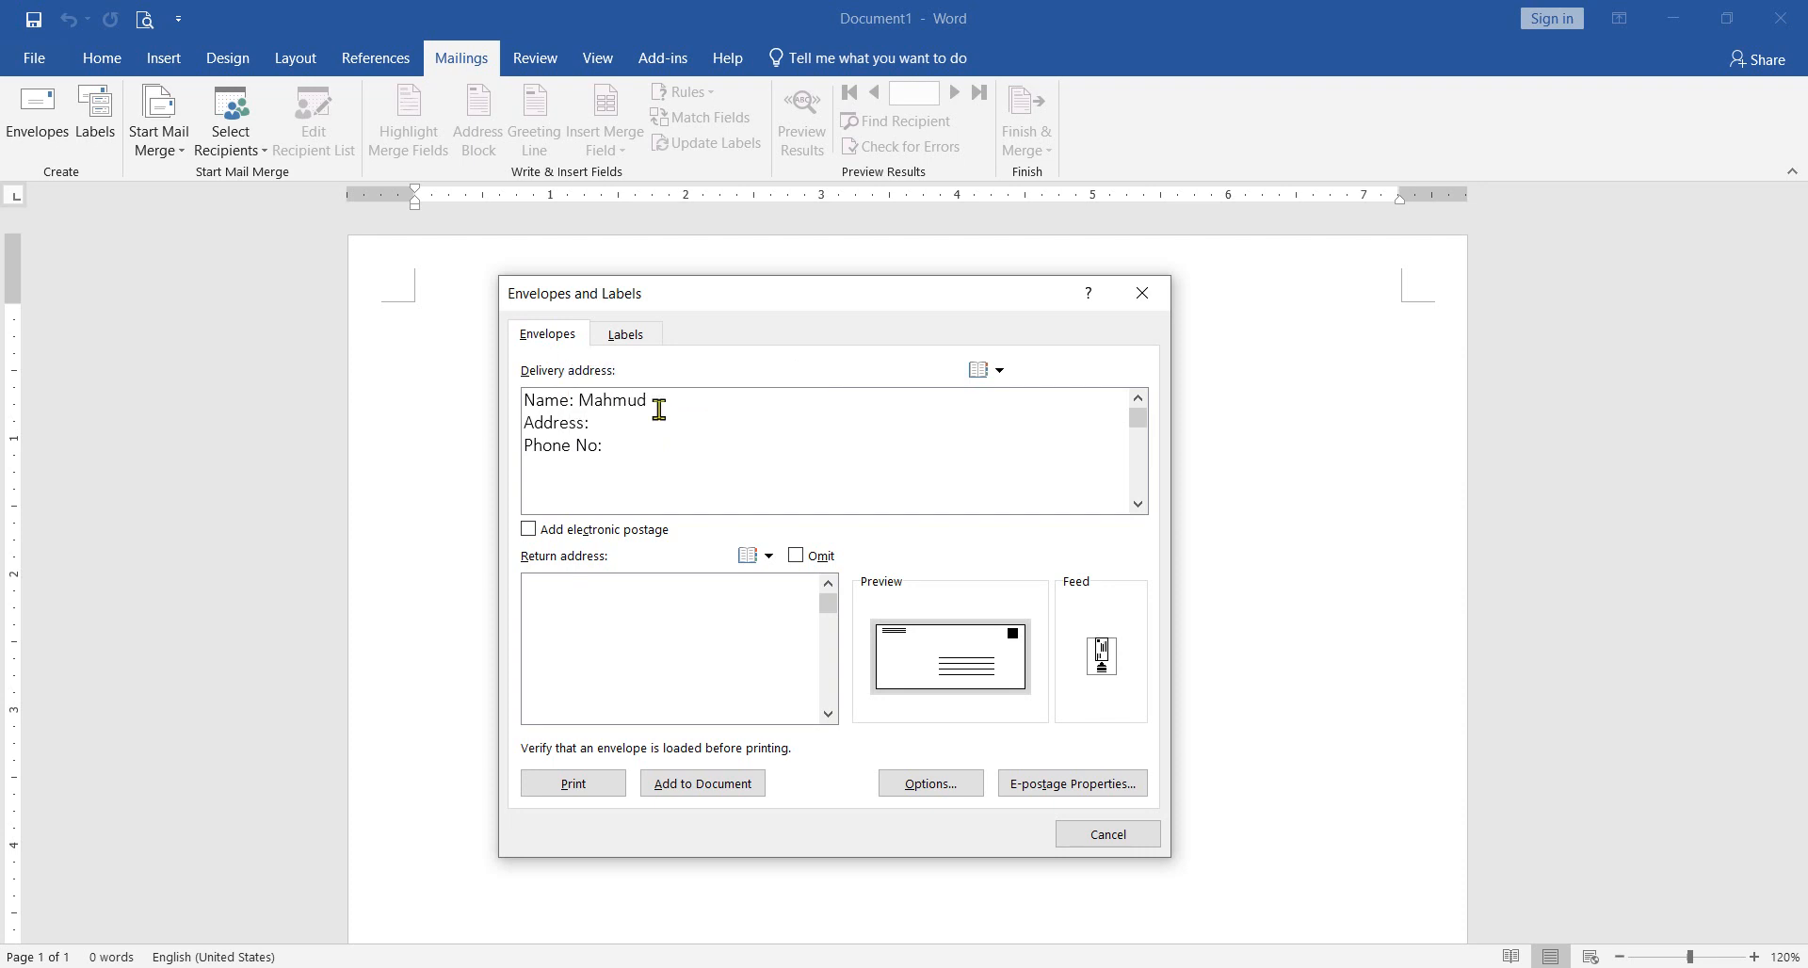
{"action": "type", "text": "Badda"}
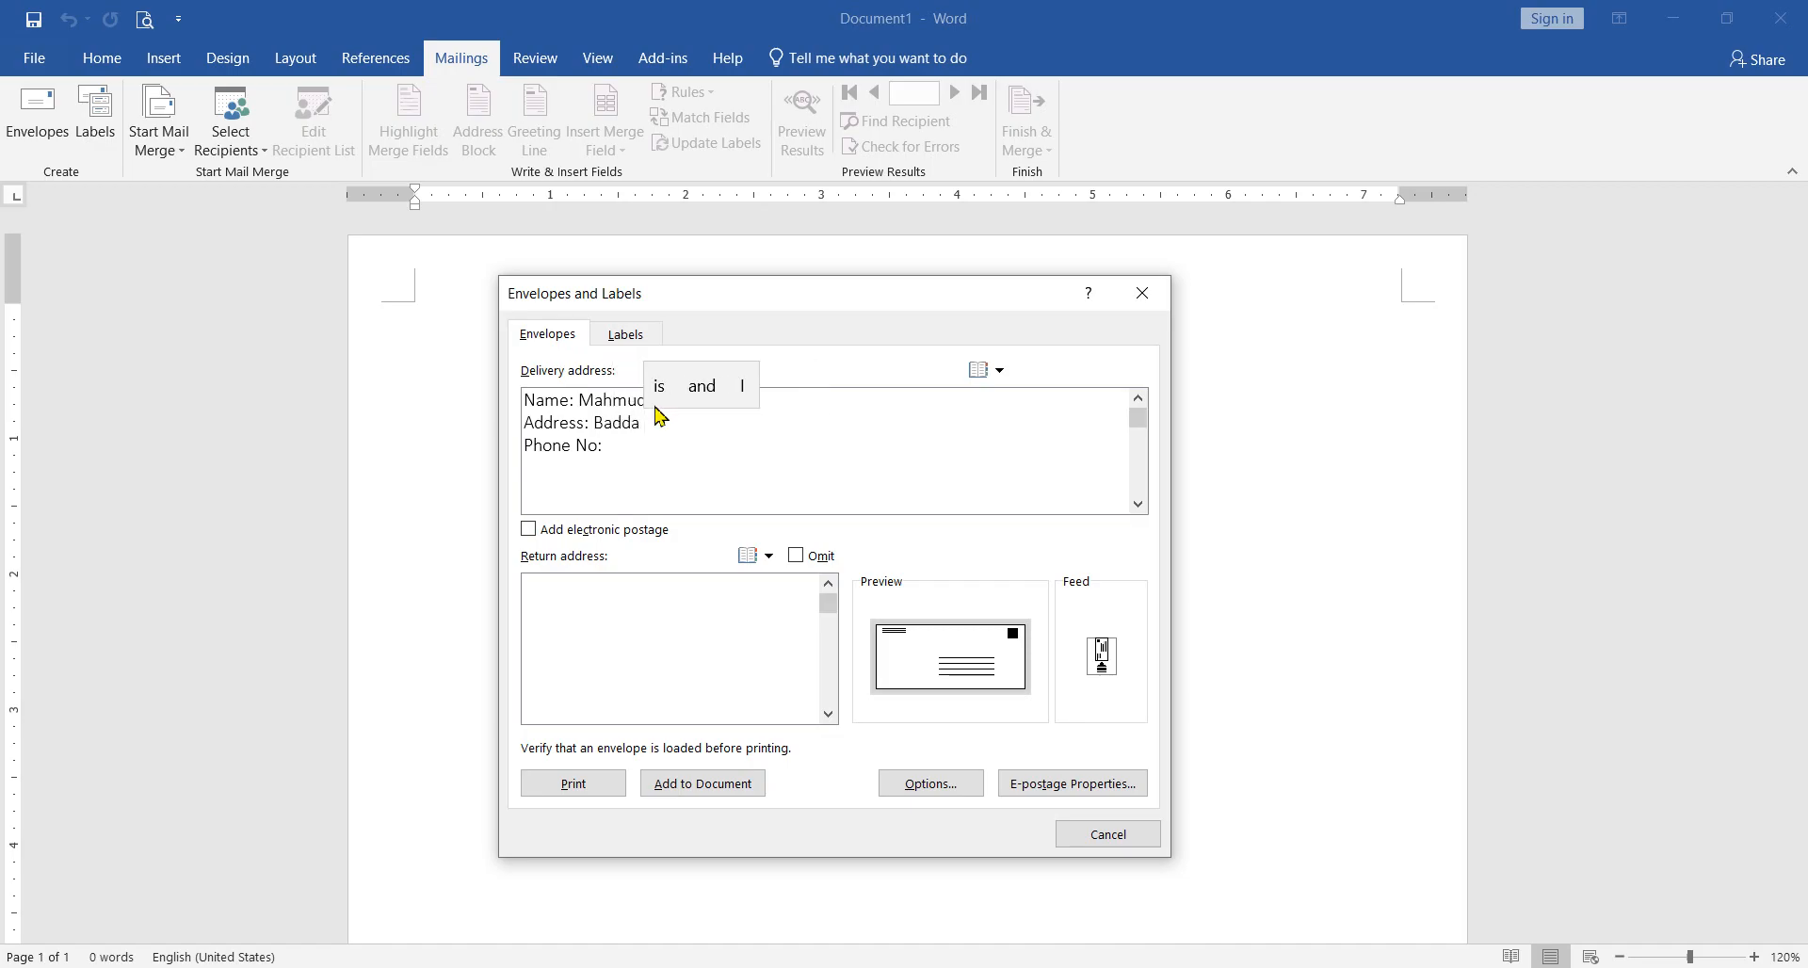
{"action": "key", "text": "BackSpace"}
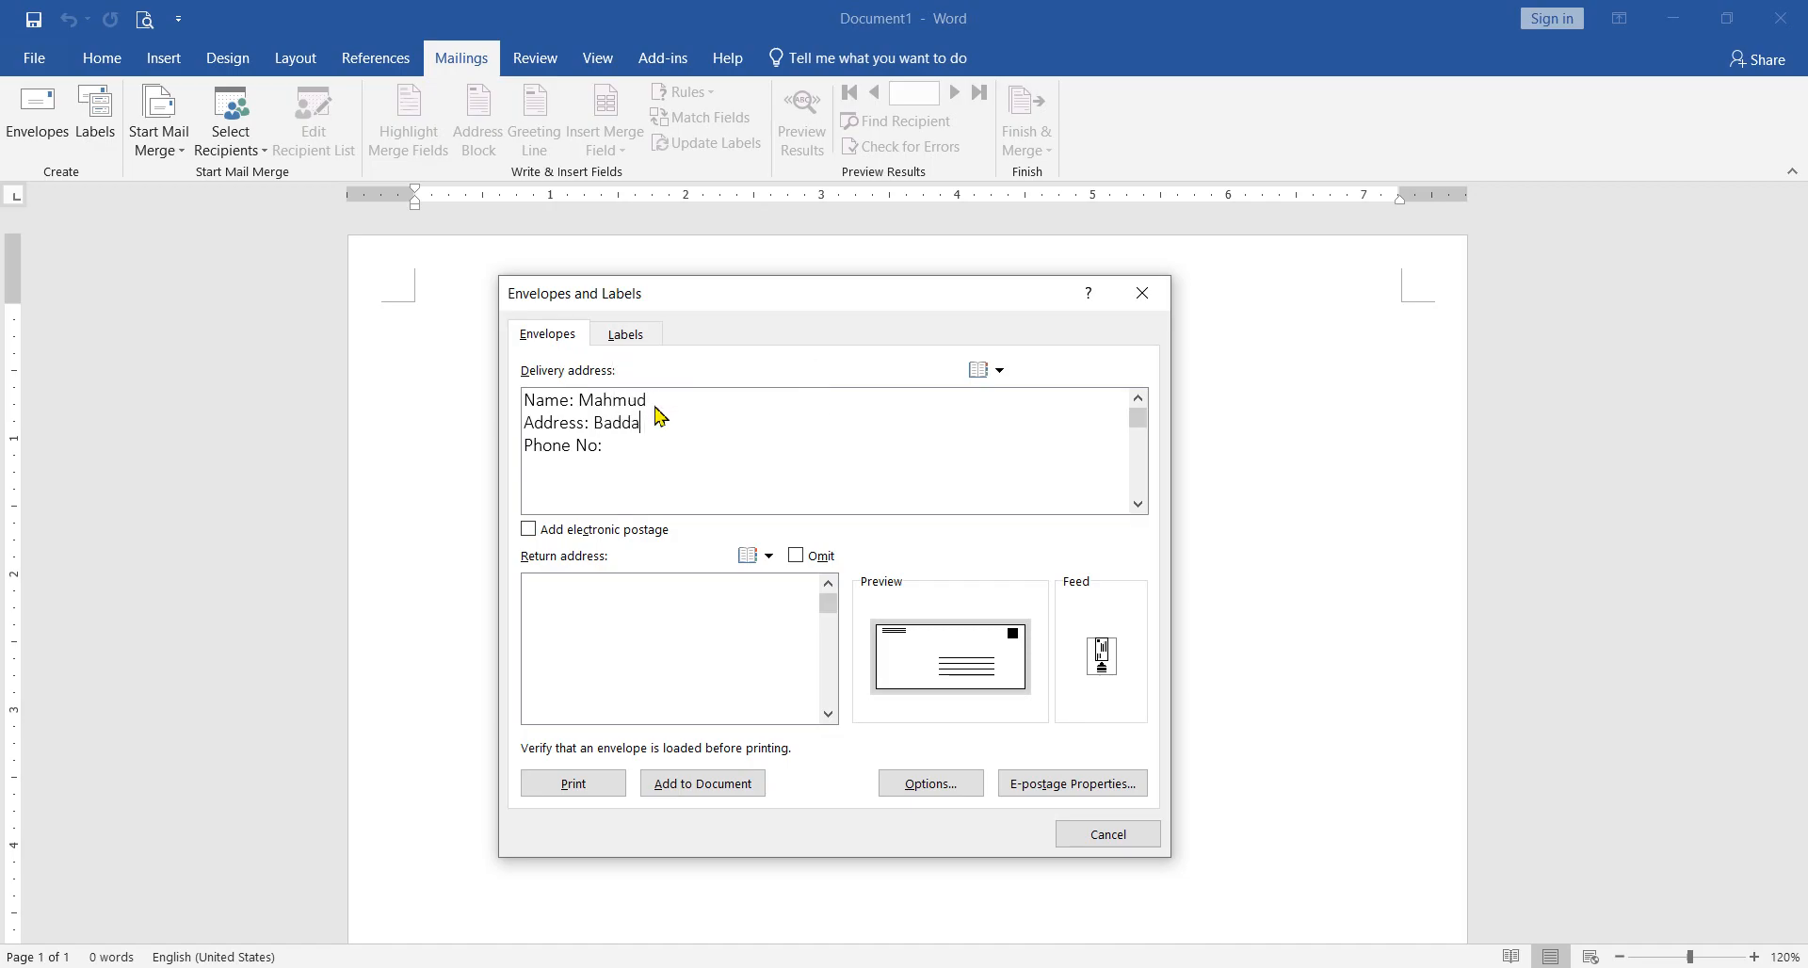
{"action": "type", "text": ", Dhaka"}
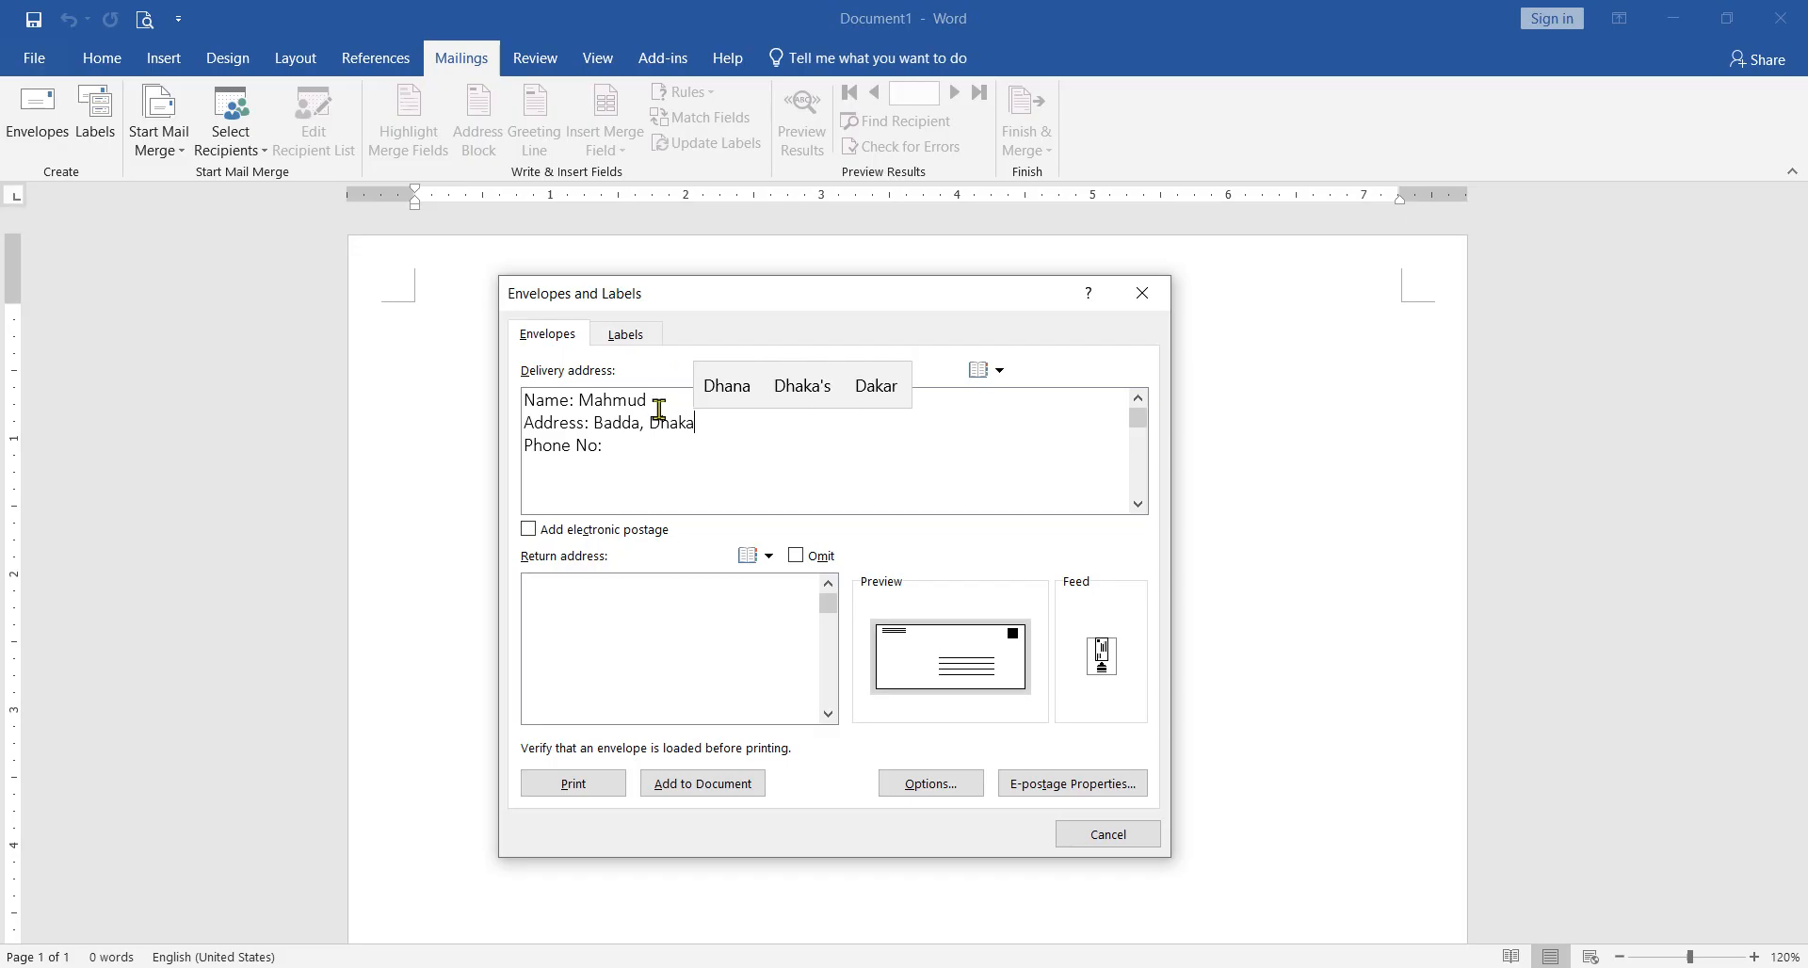
Step: Enter the recipient's phone number after the "Phone No:" label in the delivery address
{"action": "left_click", "coordinate": [710, 446]}
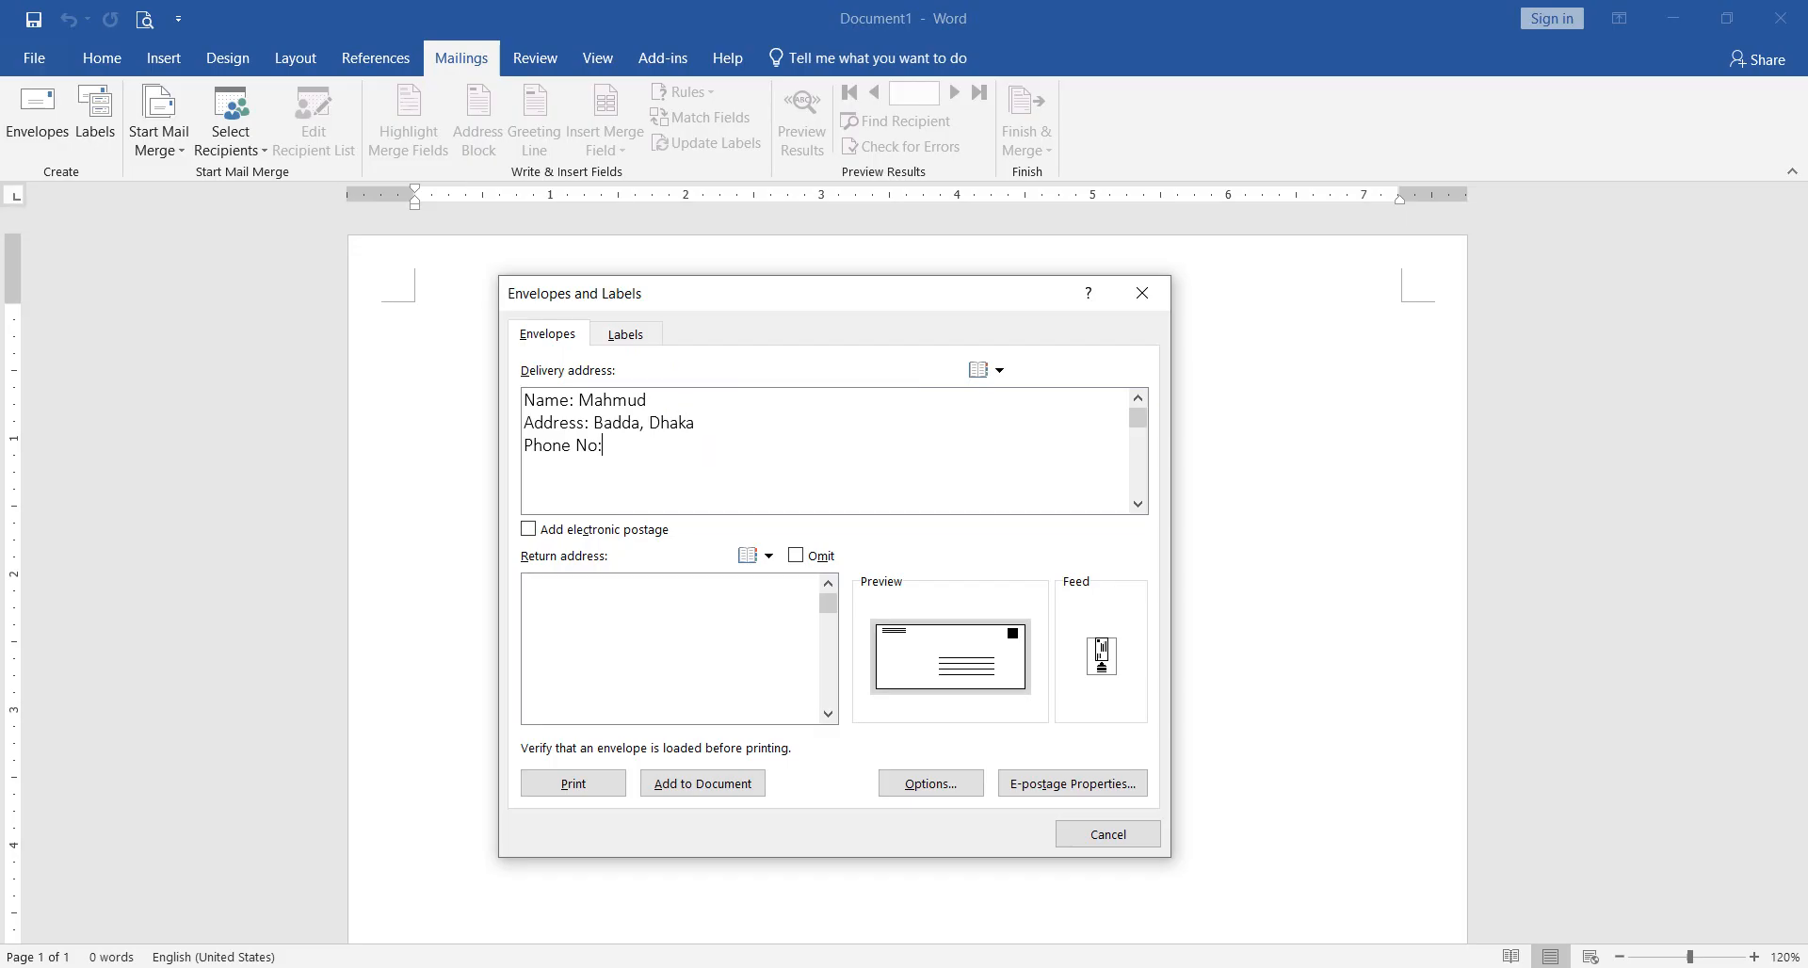
{"action": "type", "text": "014"}
{"action": "type", "text": "0000000"}
Step: Enter a "Name:" line with the sender's name and an "Address:" line with the sender's address in the return address
{"action": "type", "text": "Name:"}
{"action": "type", "text": " R"}
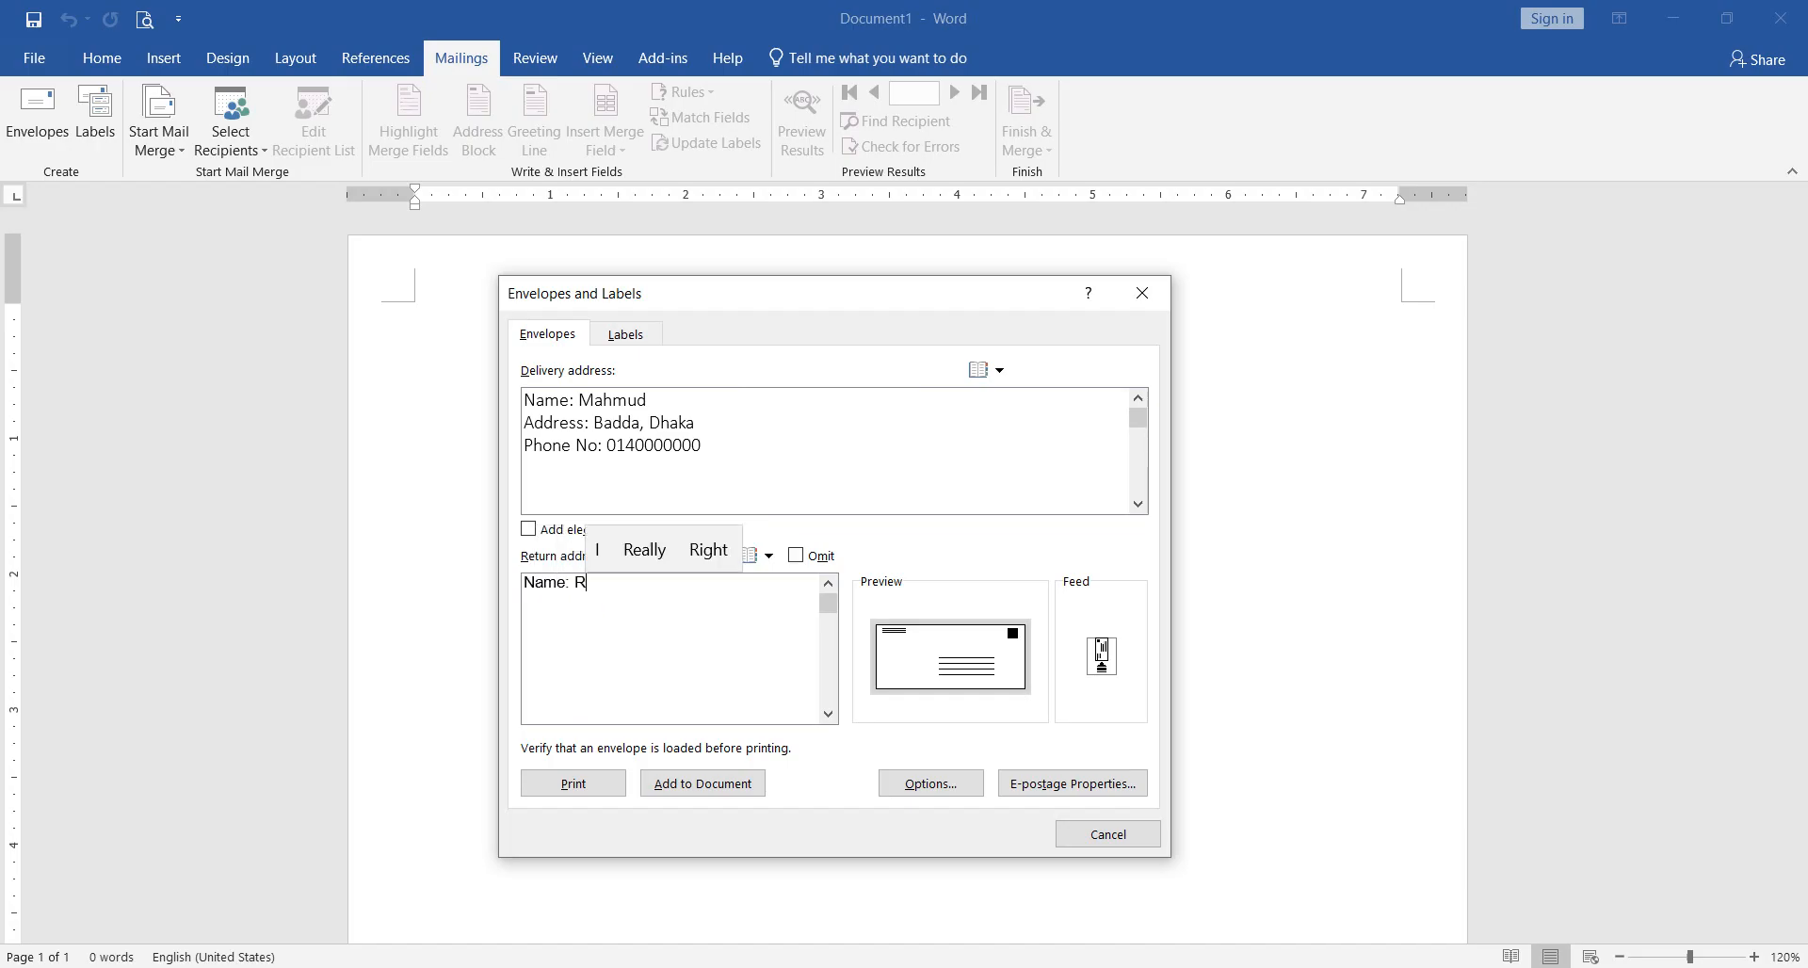
{"action": "type", "text": "obiul"}
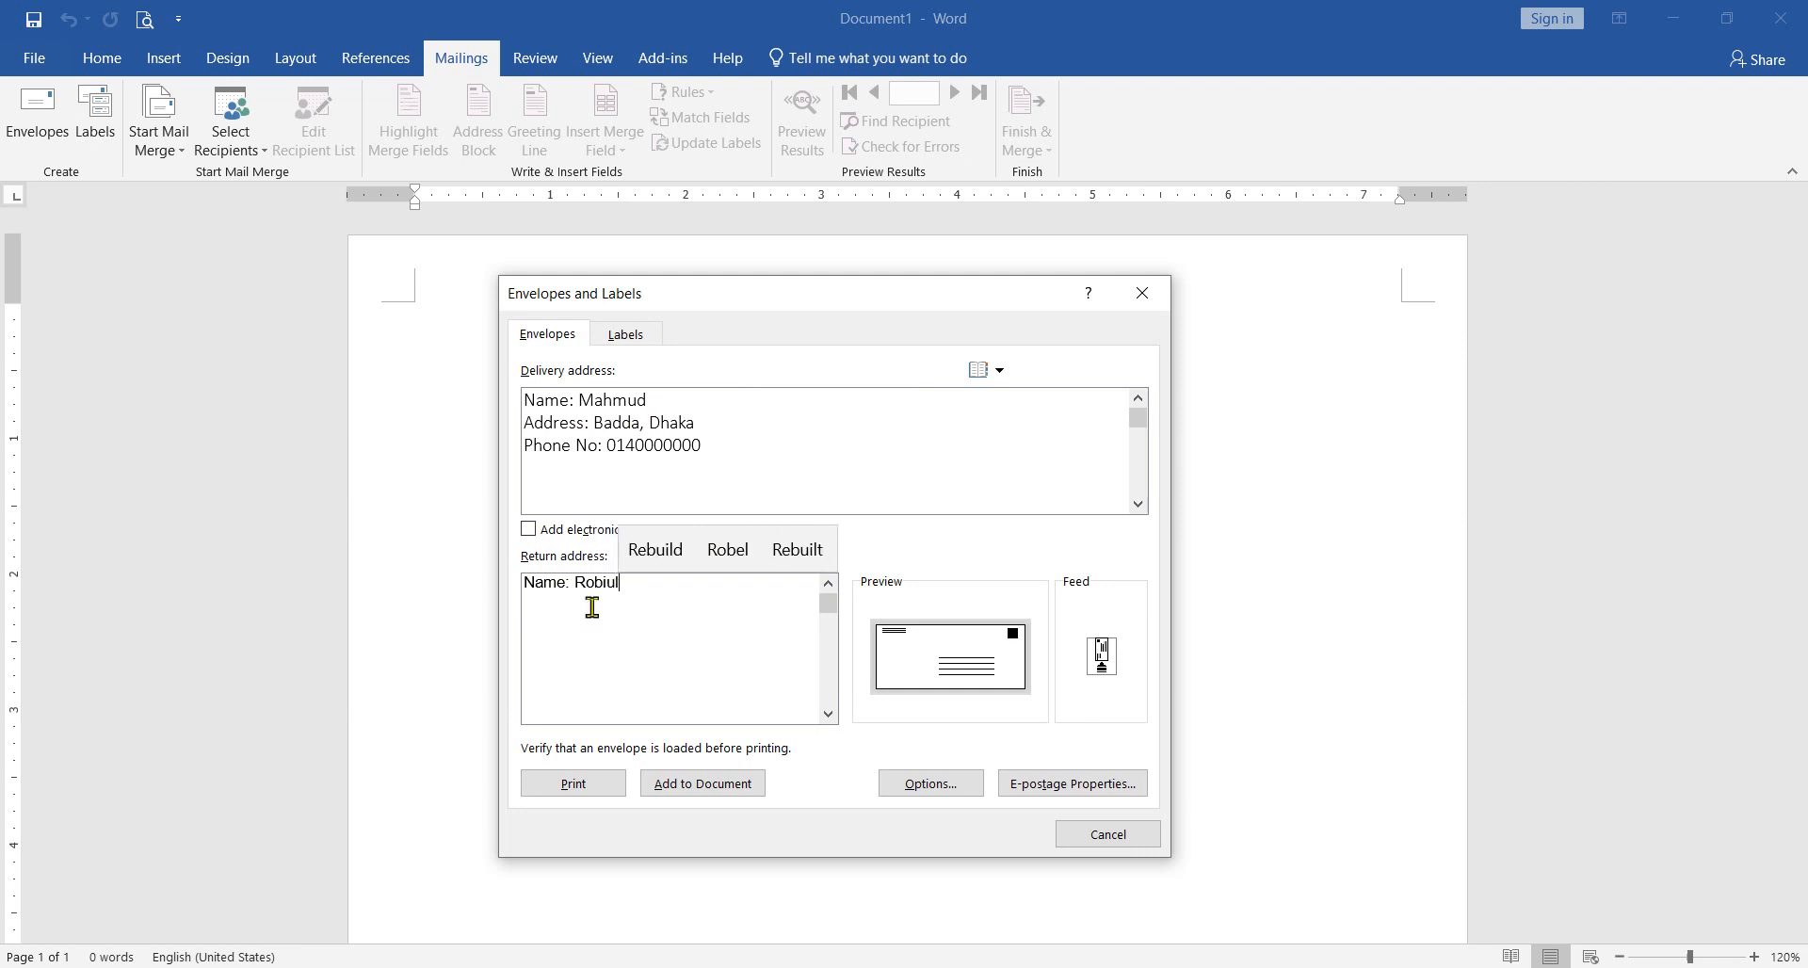
{"action": "key", "text": "Return"}
{"action": "type", "text": "Address"}
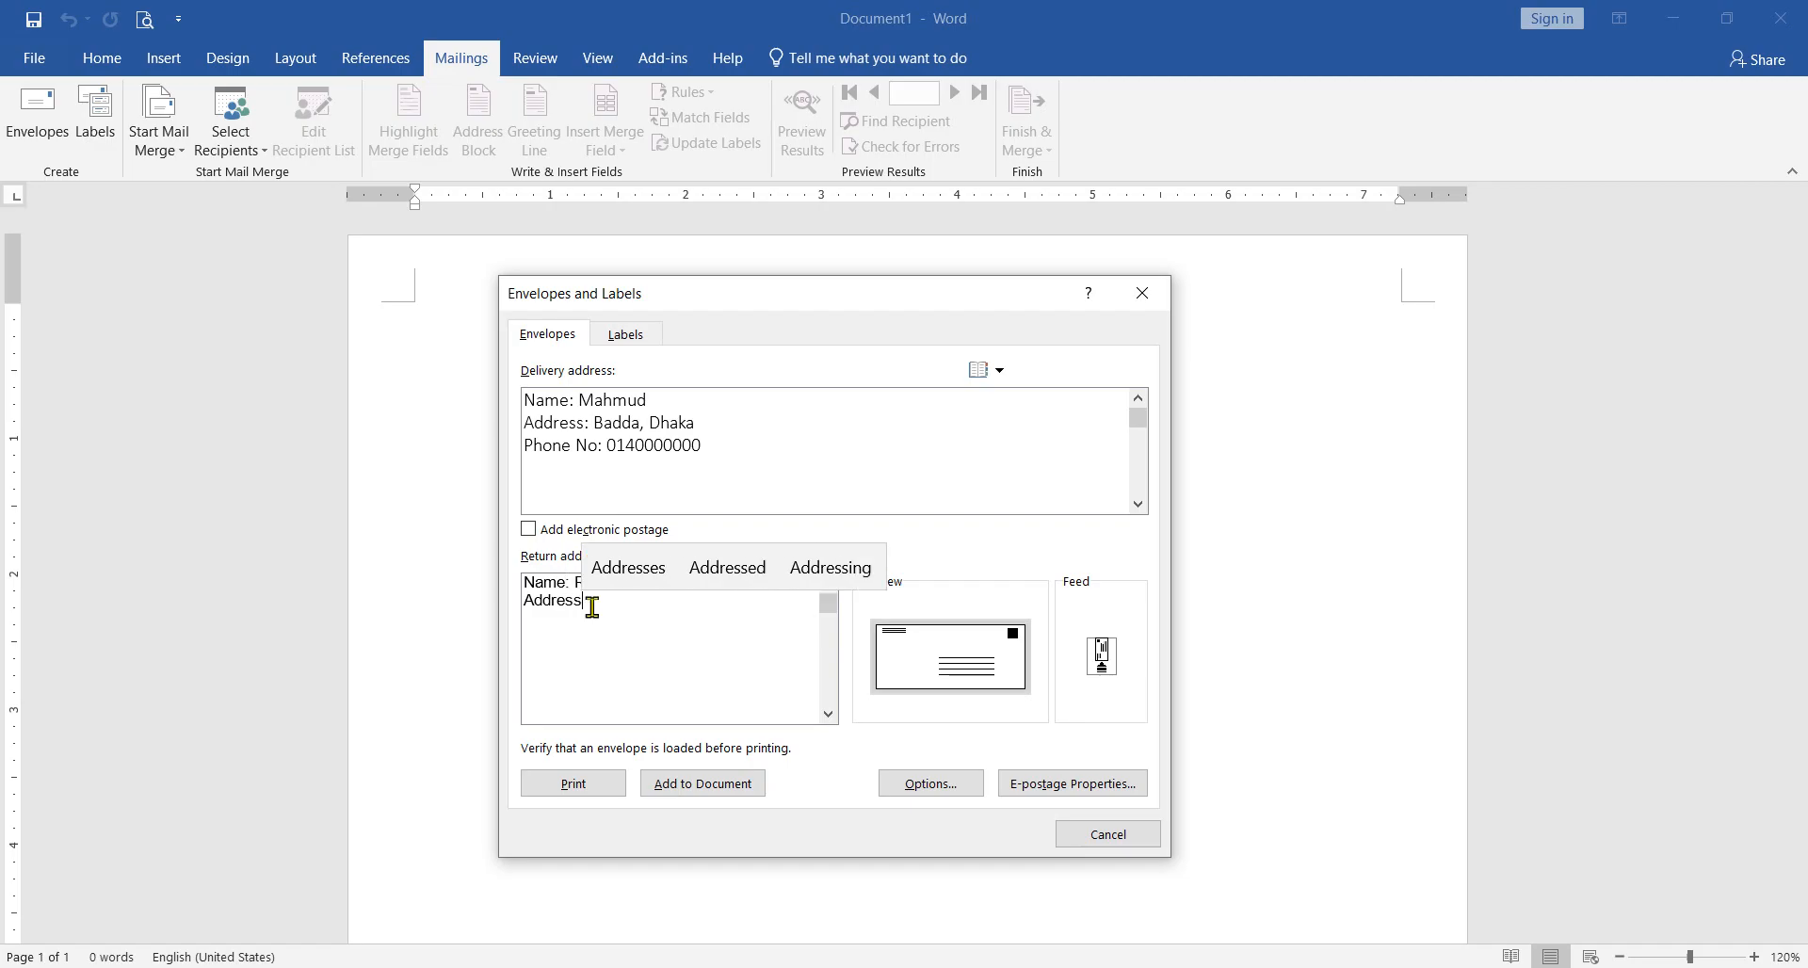
{"action": "type", "text": ":"}
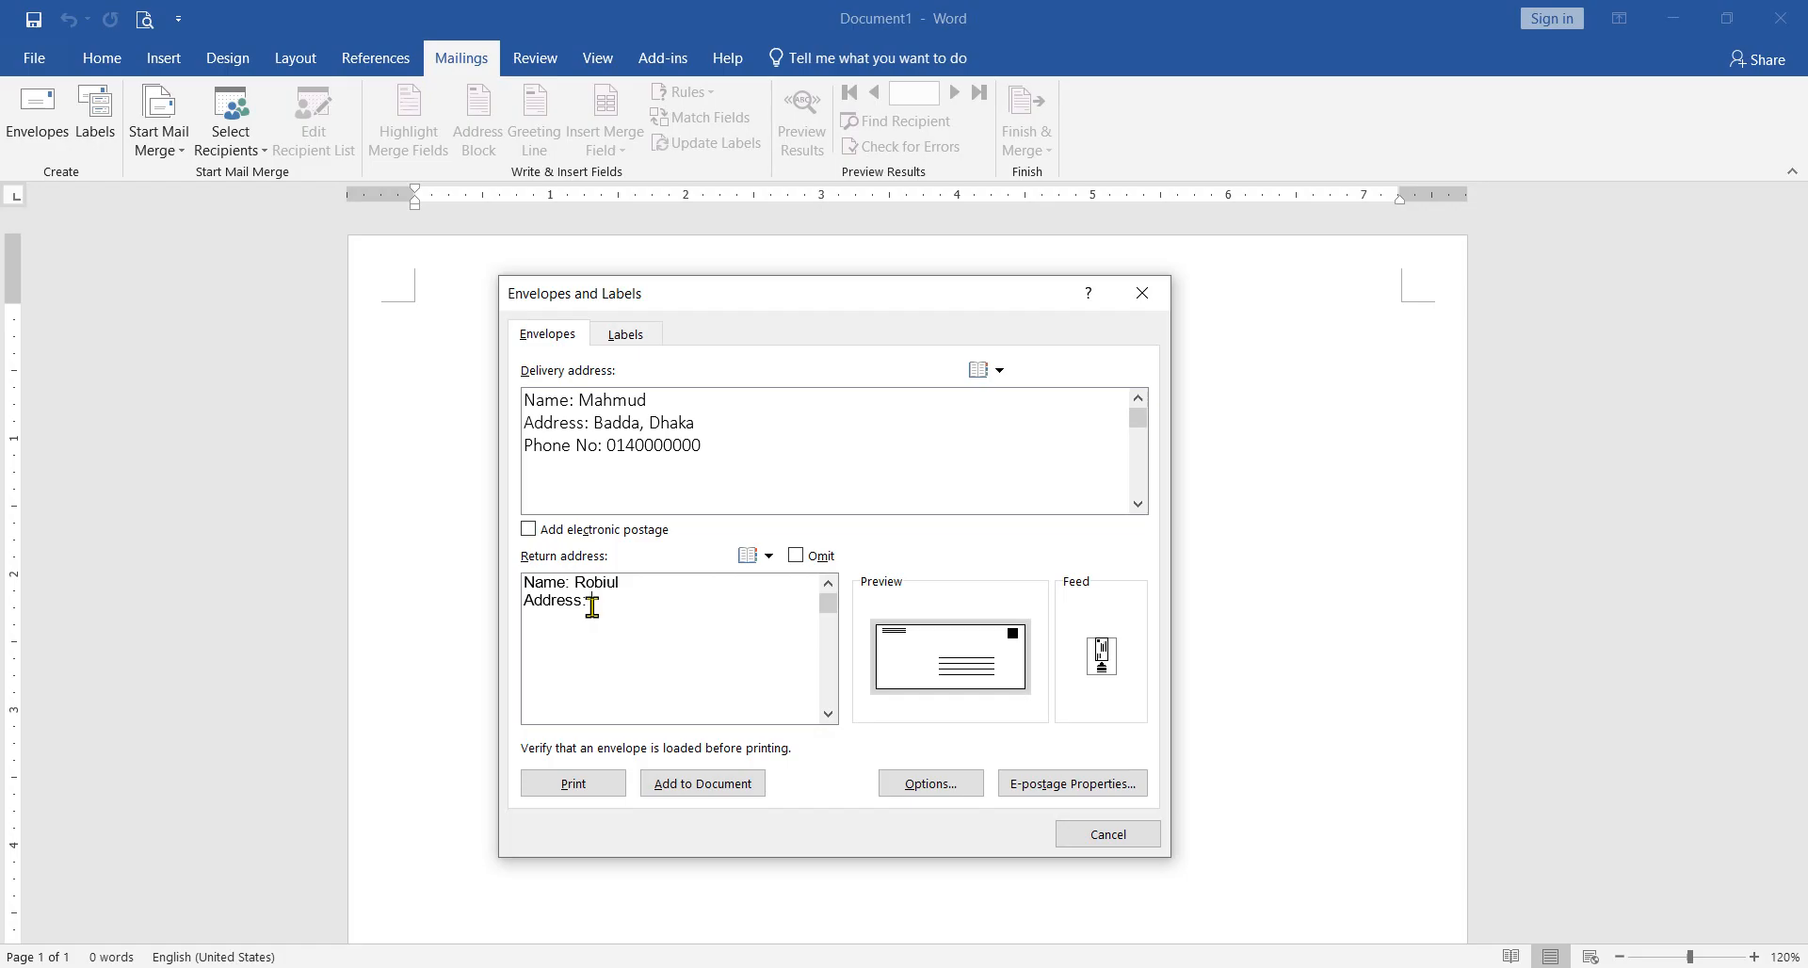
{"action": "type", "text": "omilla"}
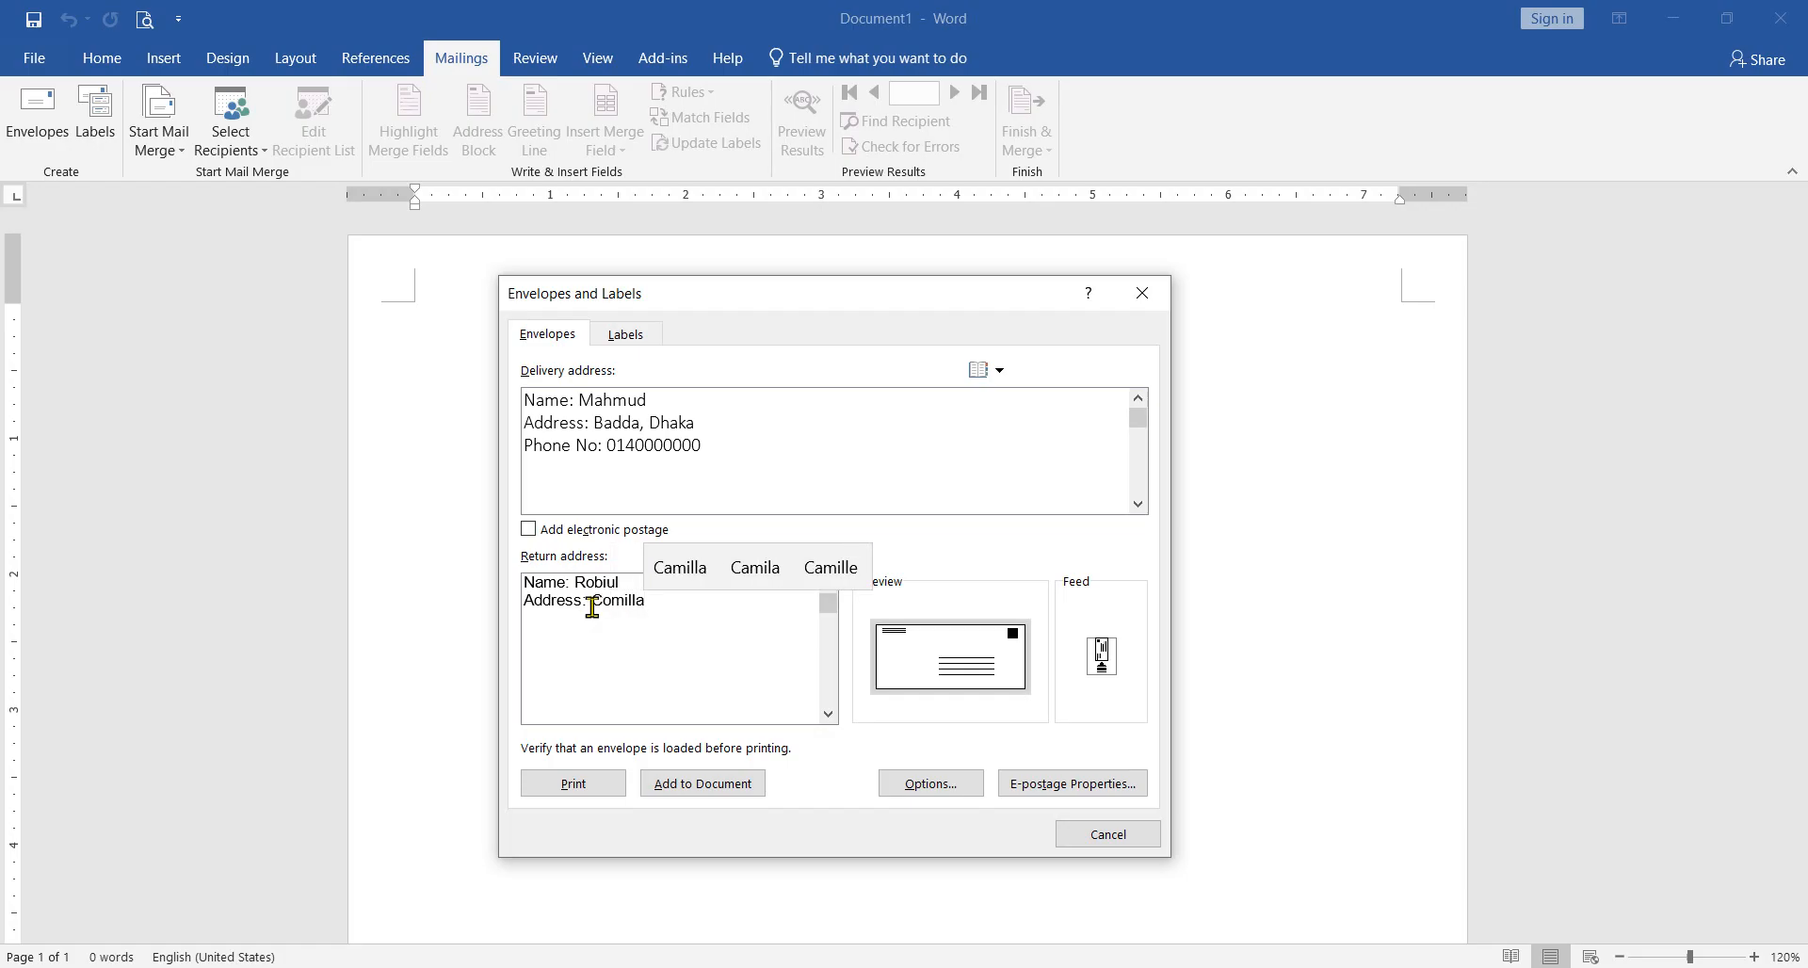
Step: Add a "Phone No:" line with the sender's phone number to the return address
{"action": "key", "text": "Return"}
{"action": "type", "text": "Ph"}
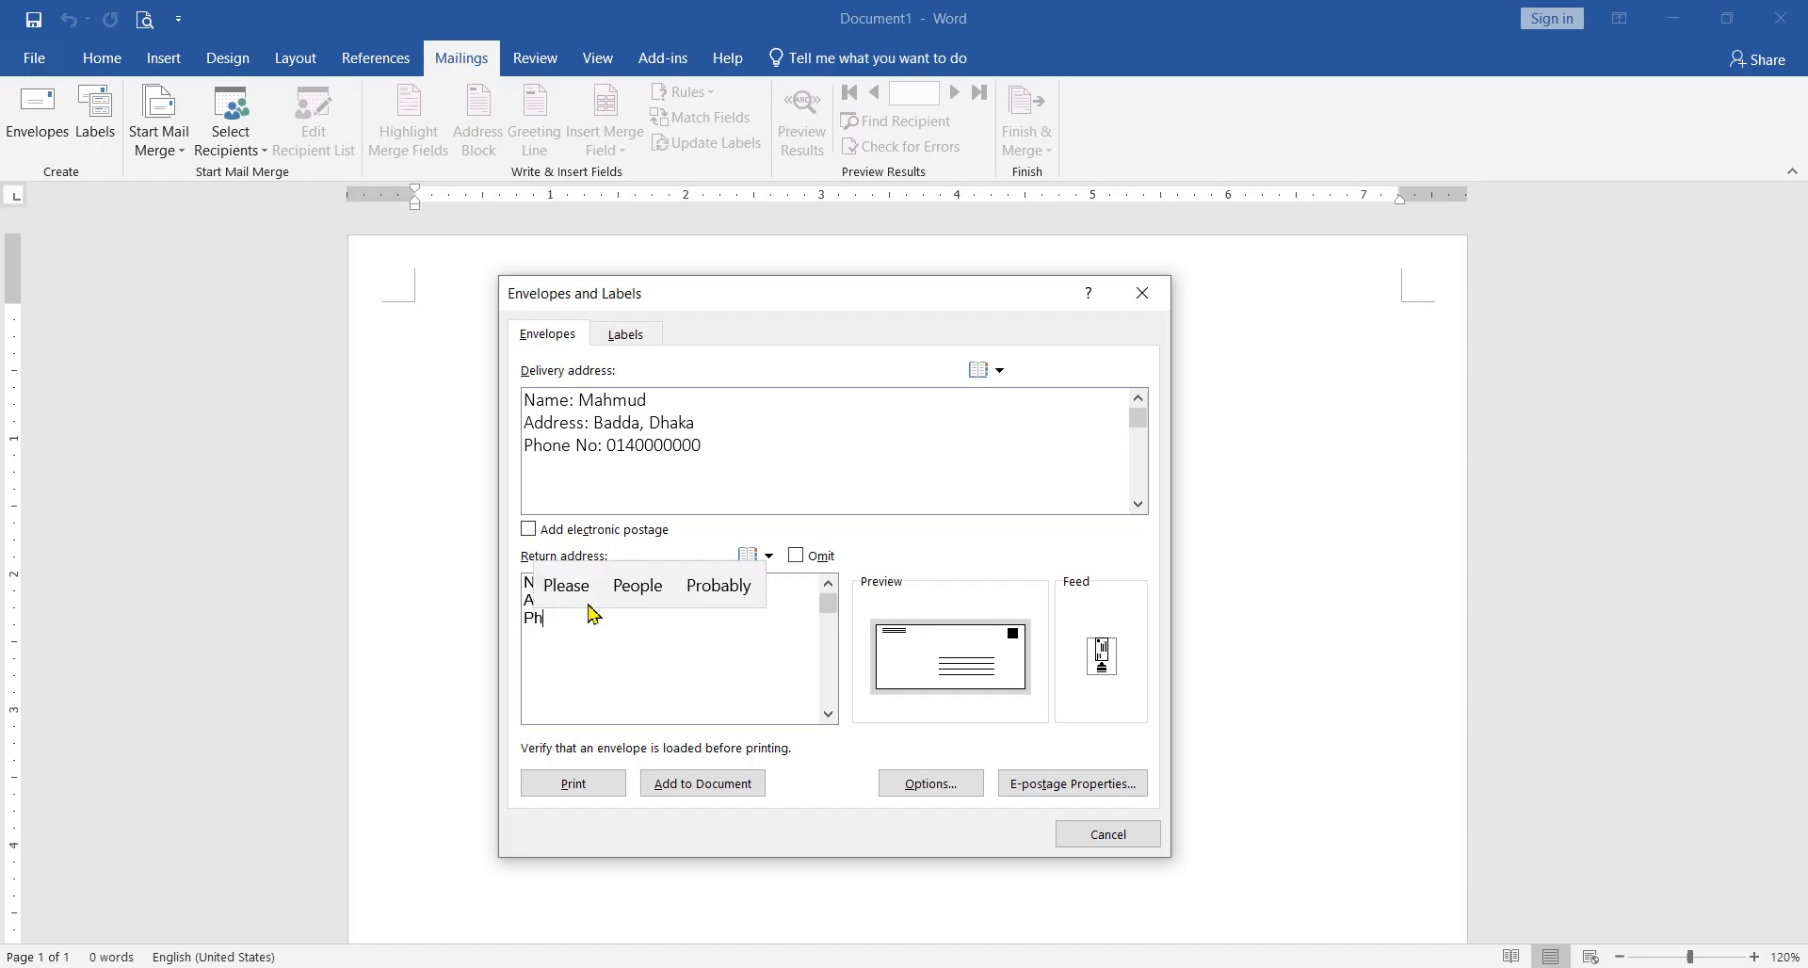
{"action": "type", "text": "one No"}
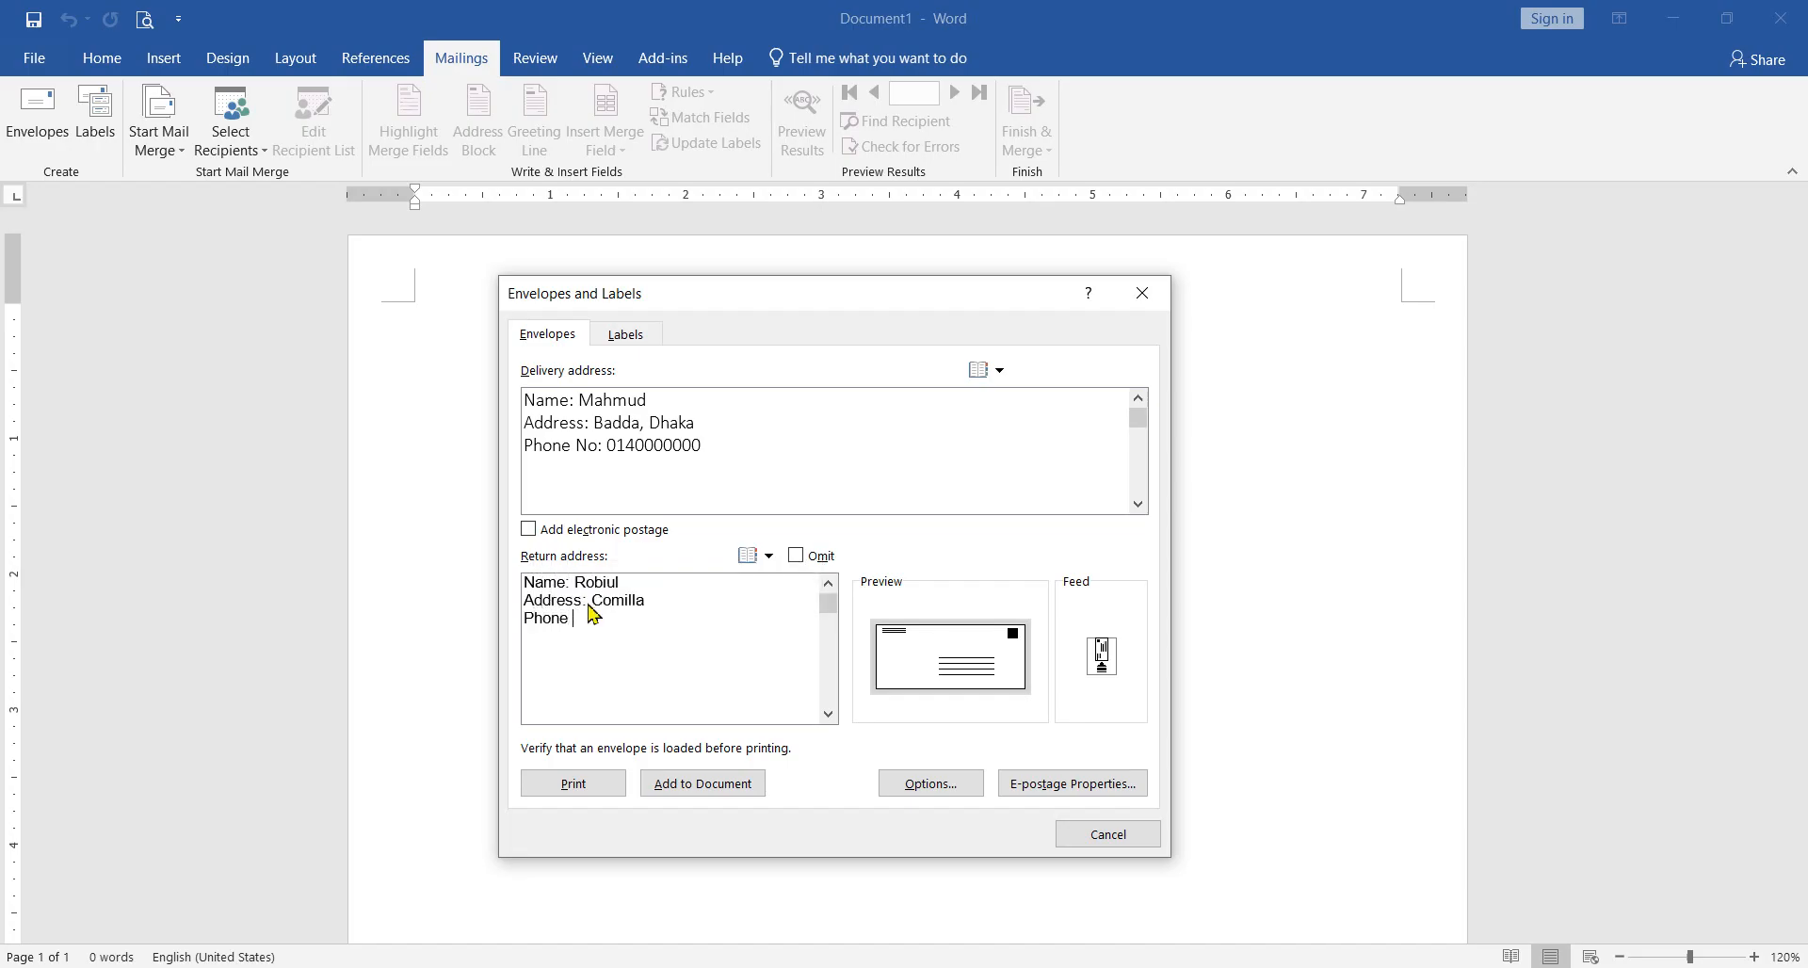
{"action": "type", "text": ": 0140000000"}
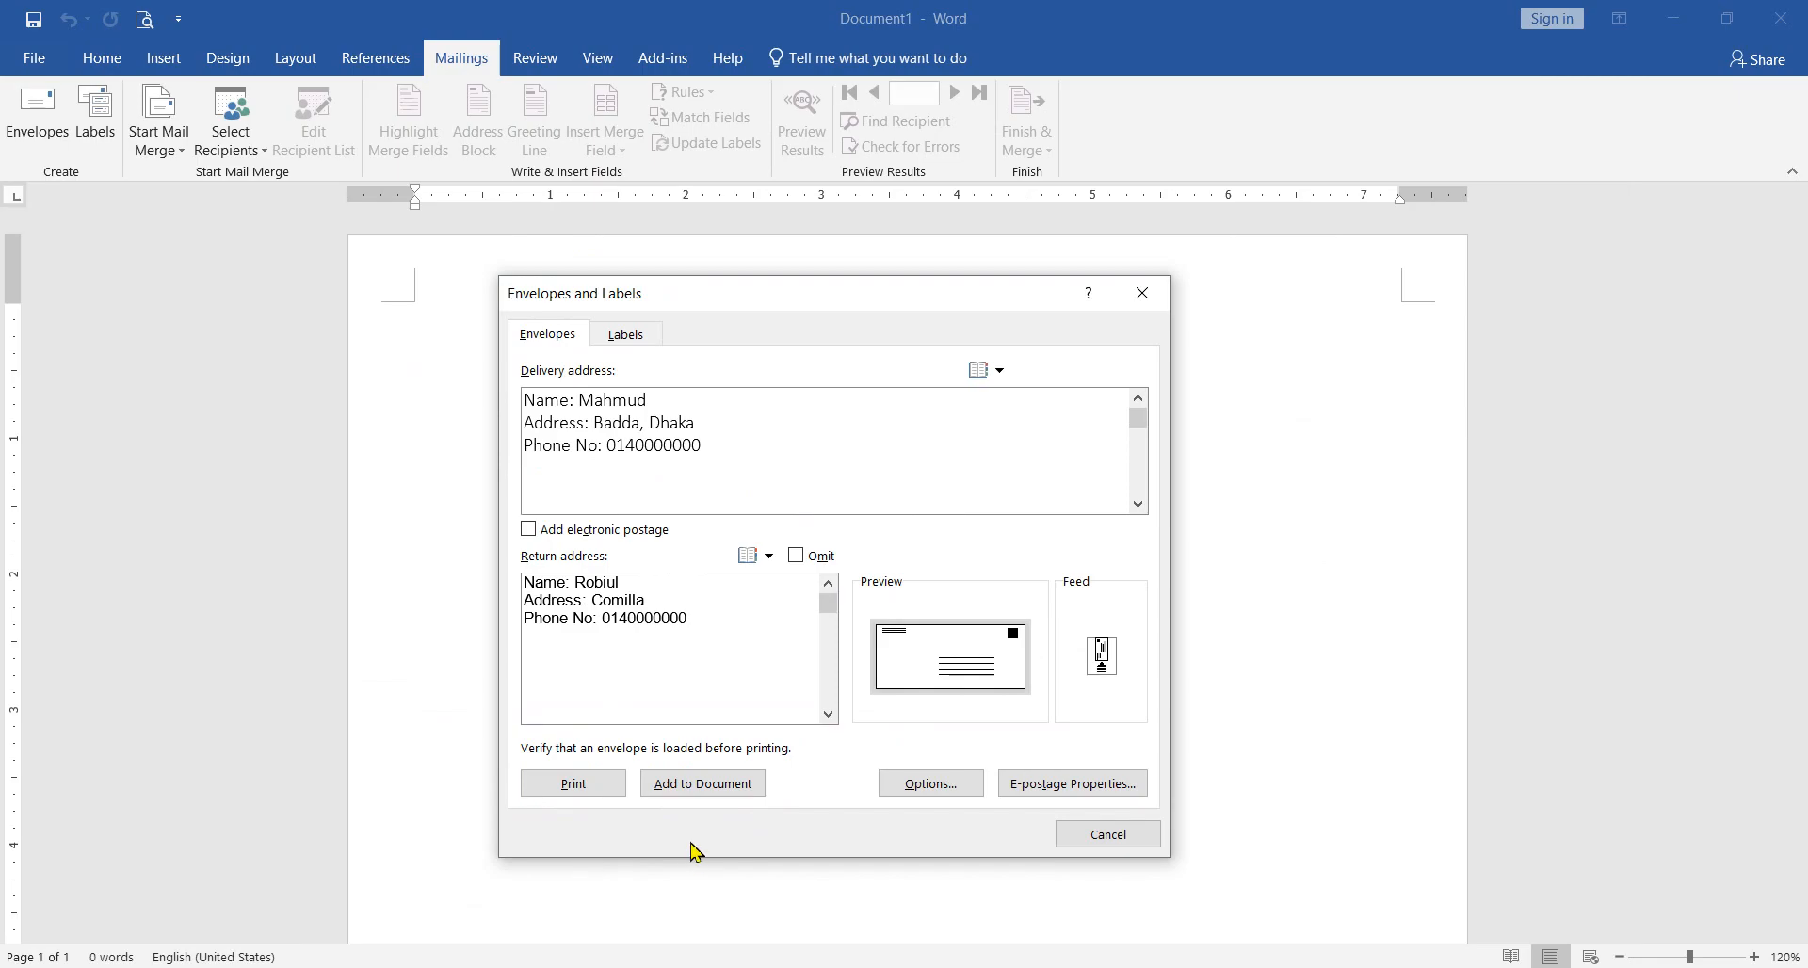
Step: Add the envelope to the document without saving the return address as the default, and look over the resulting pages
{"action": "left_click", "coordinate": [680, 791]}
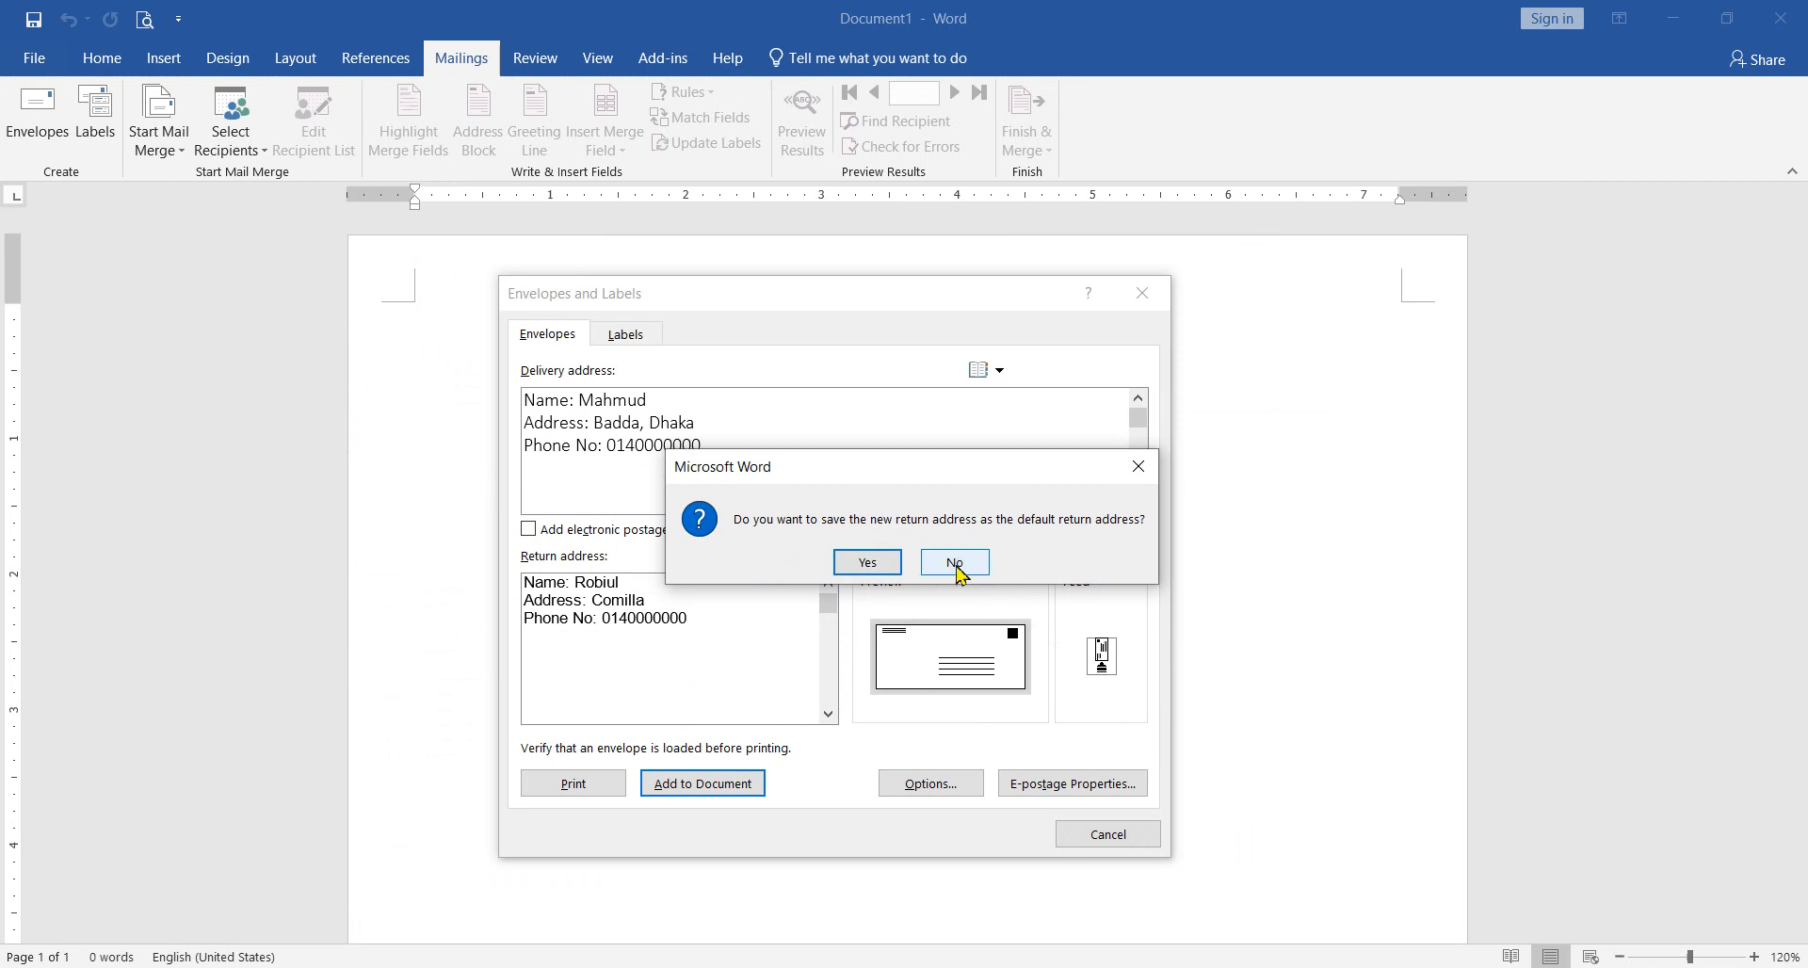
{"action": "left_click", "coordinate": [955, 563]}
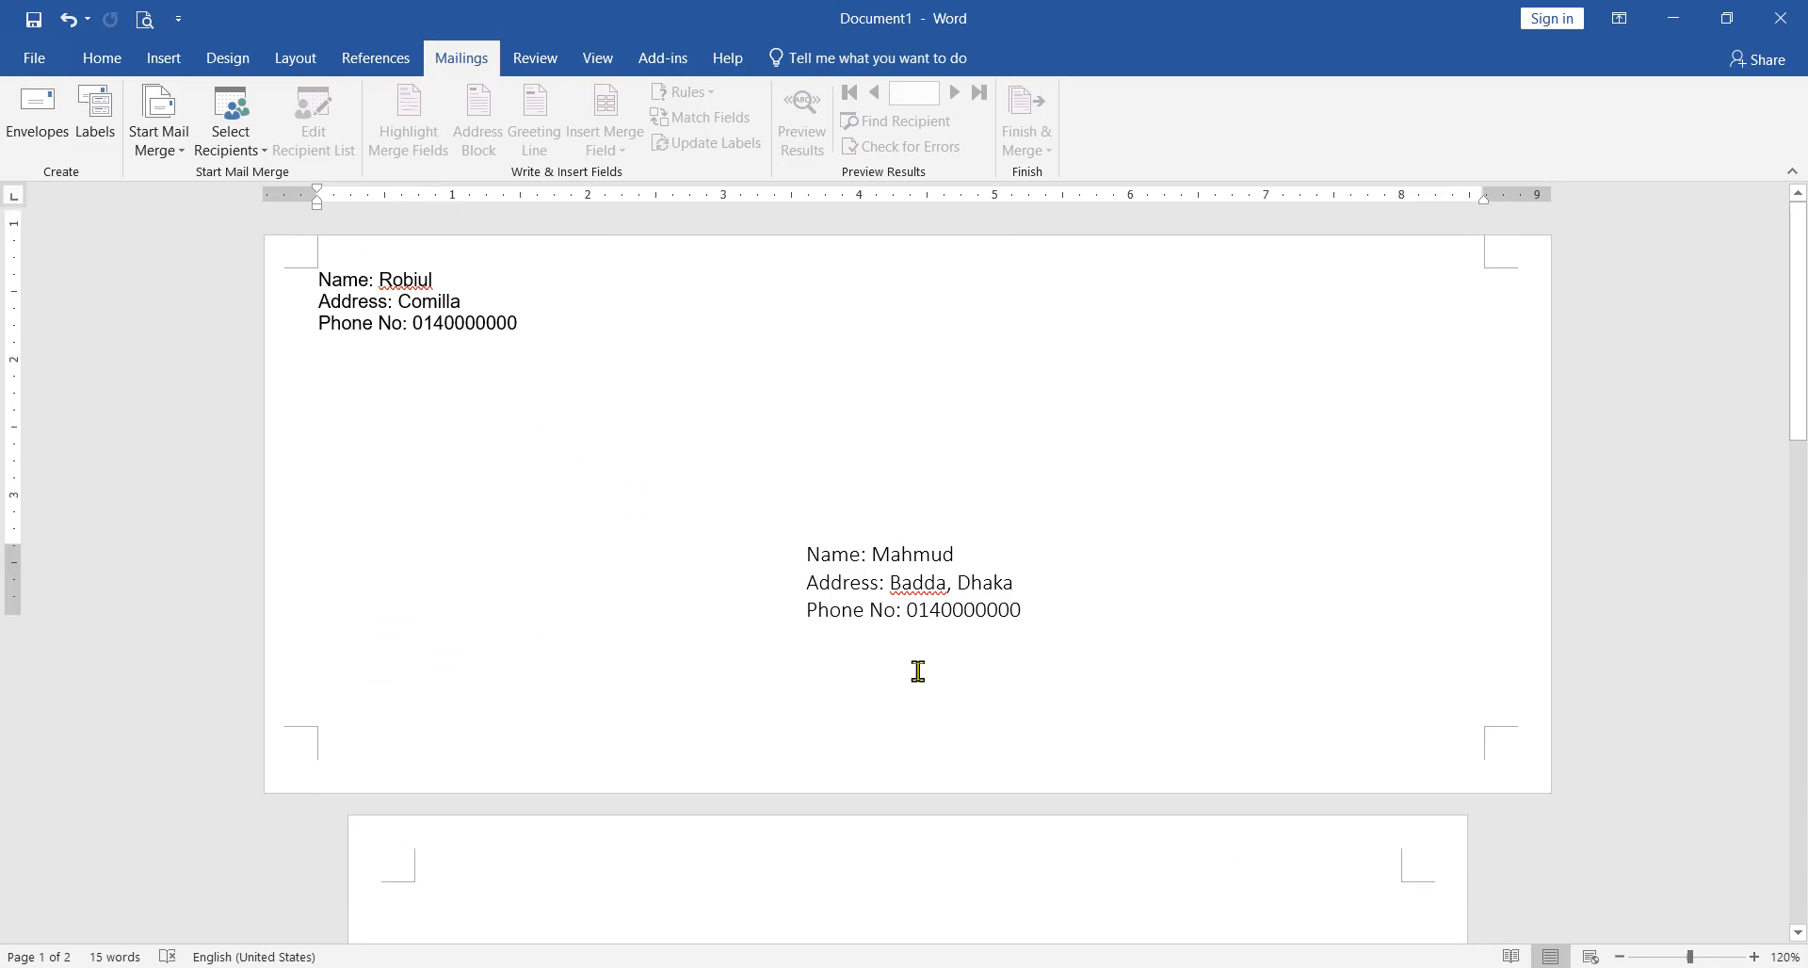
{"action": "scroll", "coordinate": [920, 673], "scroll_direction": "down", "scroll_amount": 3}
{"action": "left_click", "coordinate": [440, 520]}
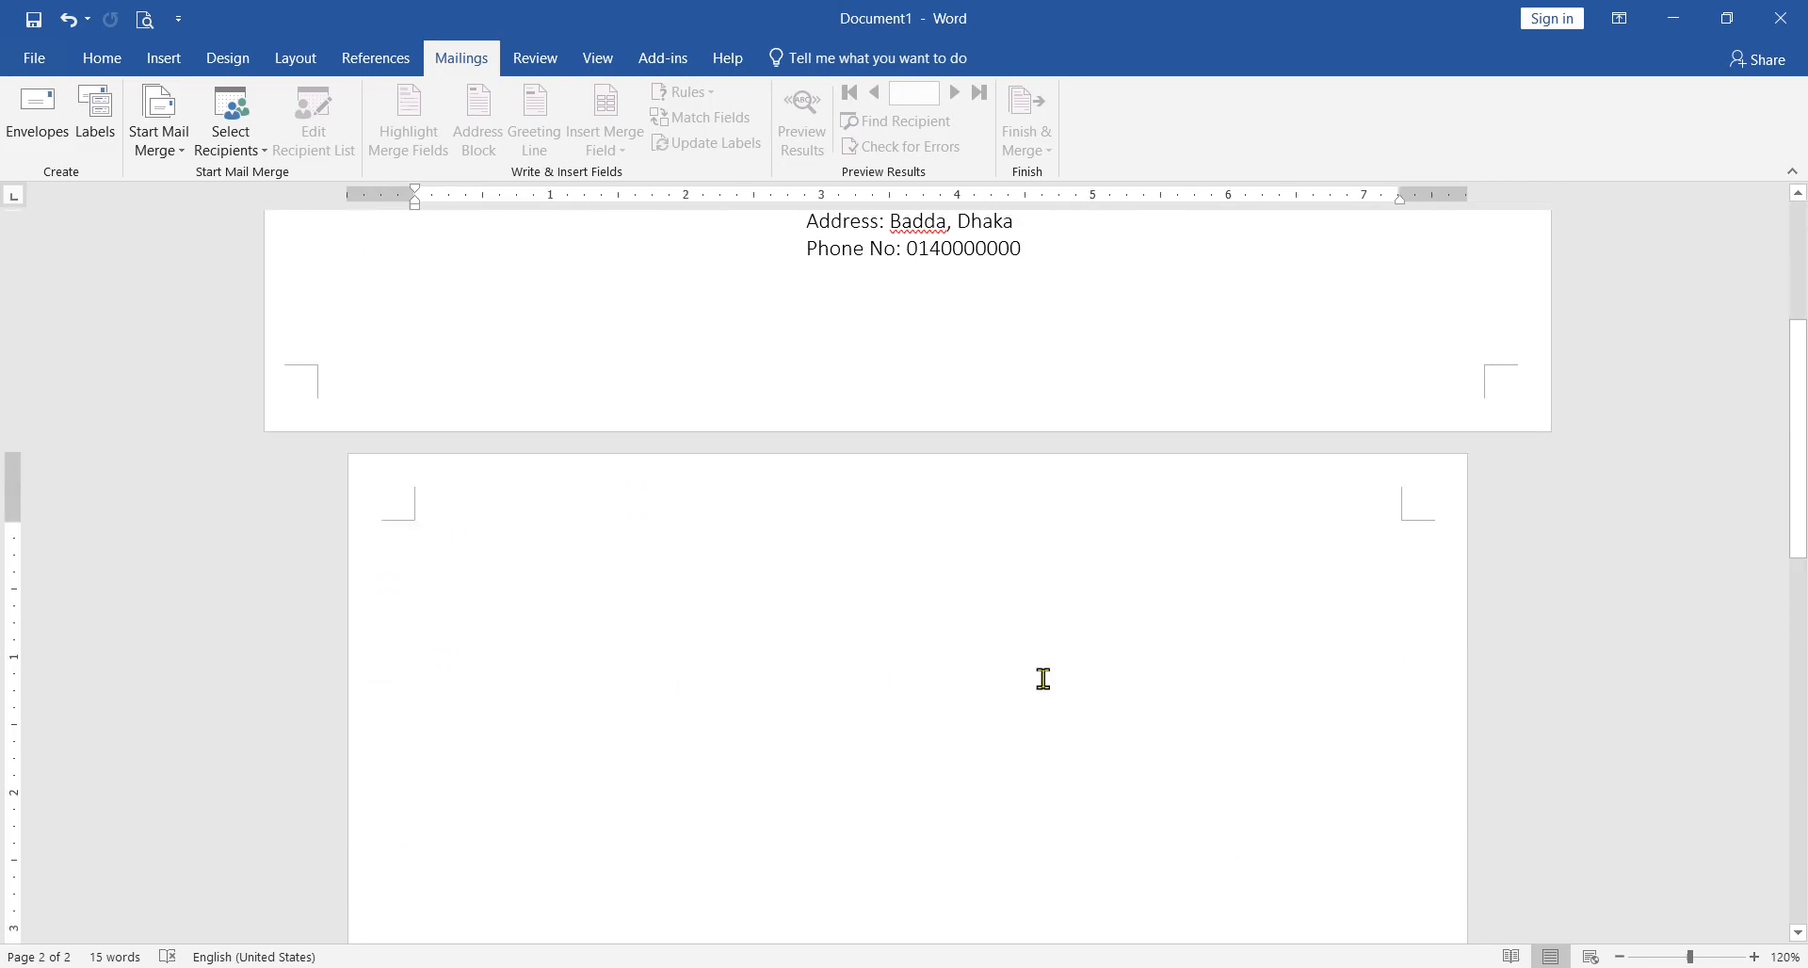
{"action": "scroll", "coordinate": [749, 487], "scroll_direction": "up", "scroll_amount": 3}
{"action": "left_click", "coordinate": [616, 395]}
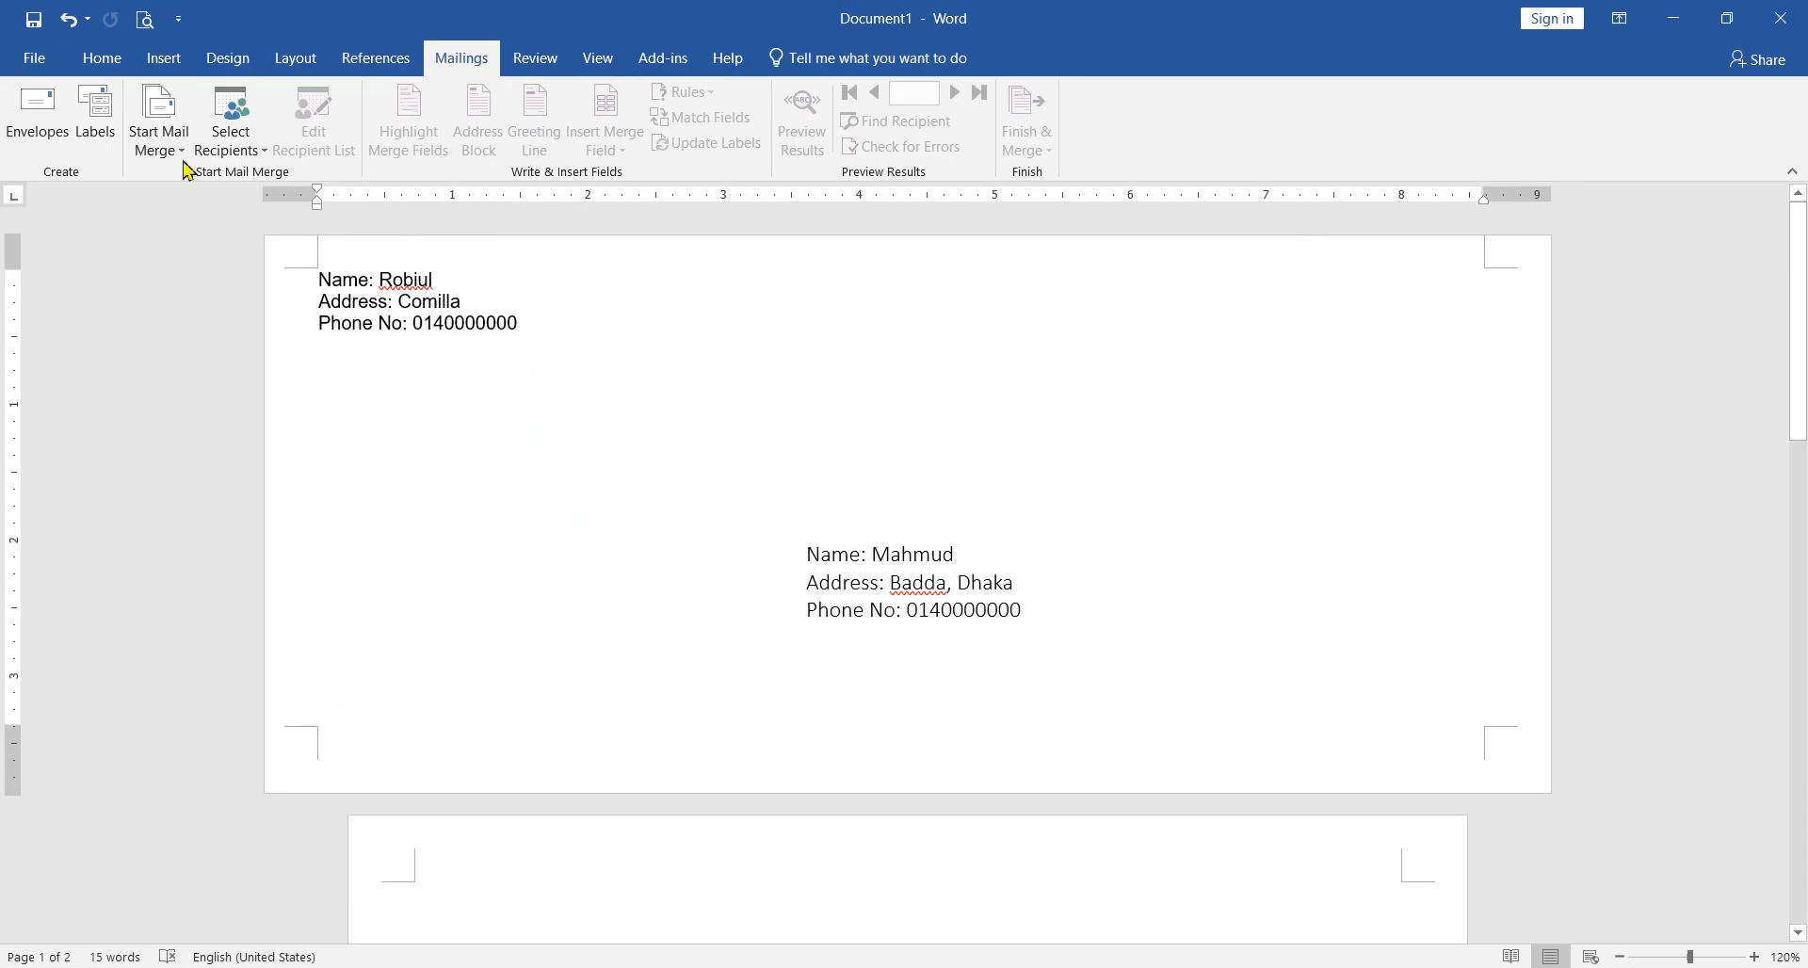
Step: Check the placement of both addresses on the envelope in the print preview, and return to the document
{"action": "left_click", "coordinate": [109, 62]}
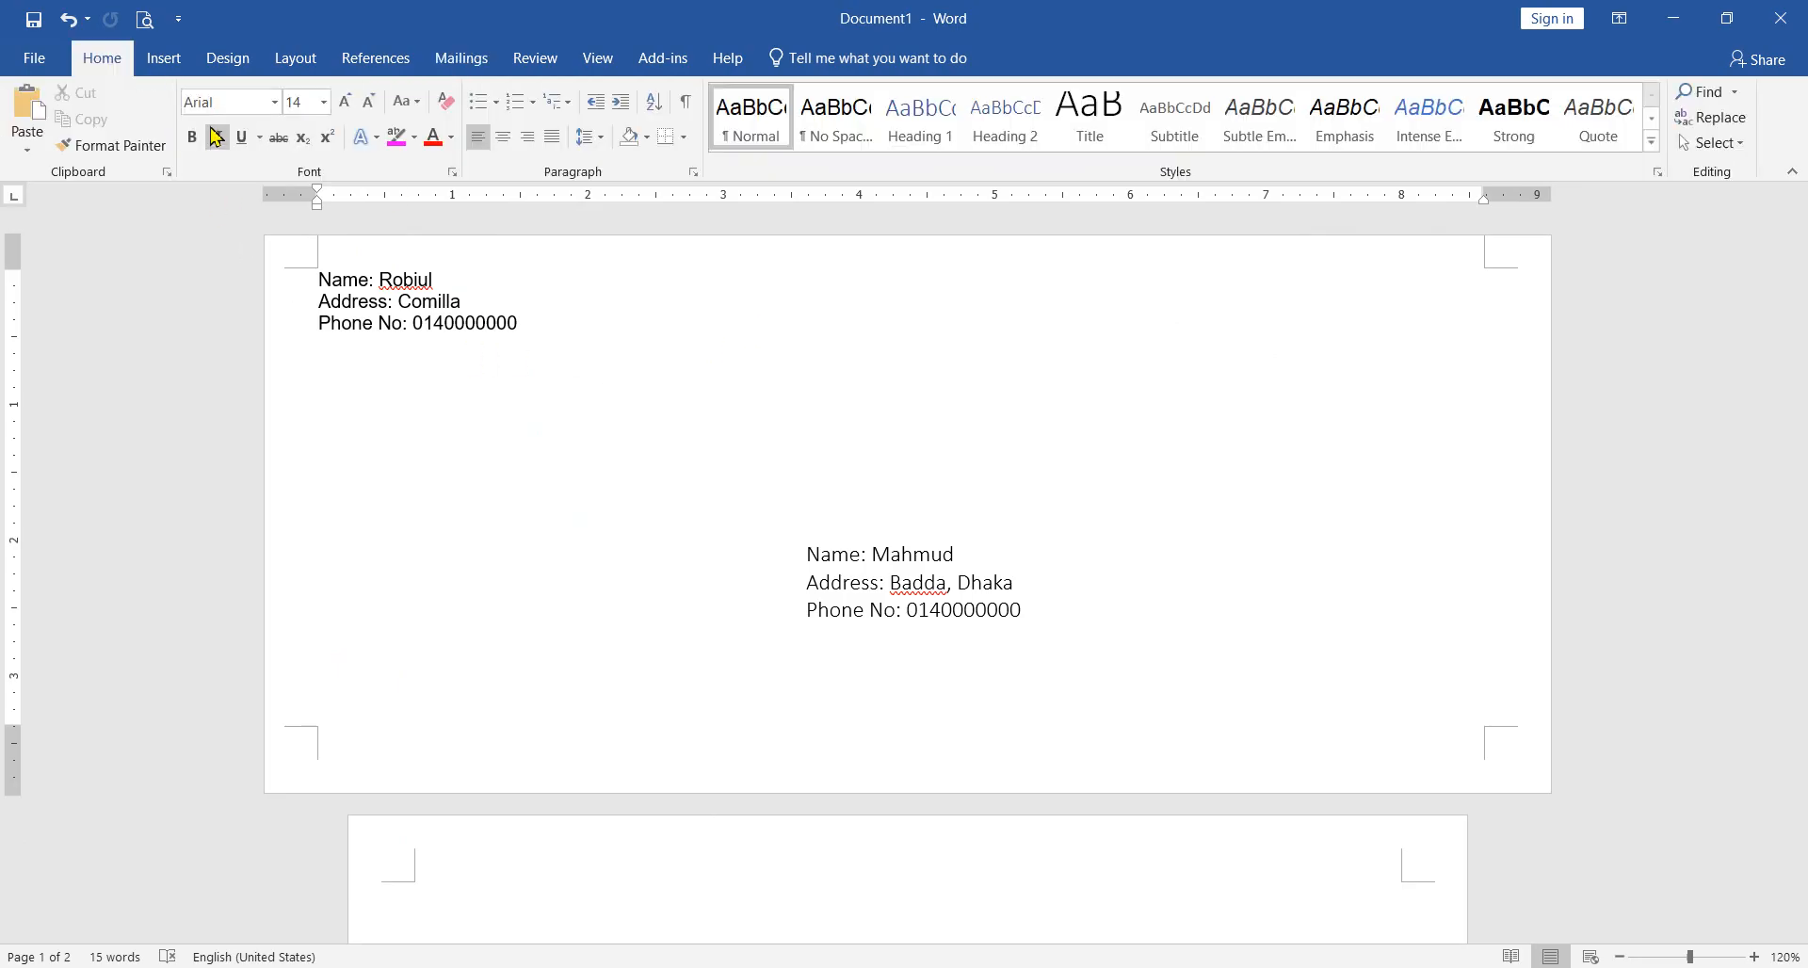
{"action": "key", "text": "ctrl+p"}
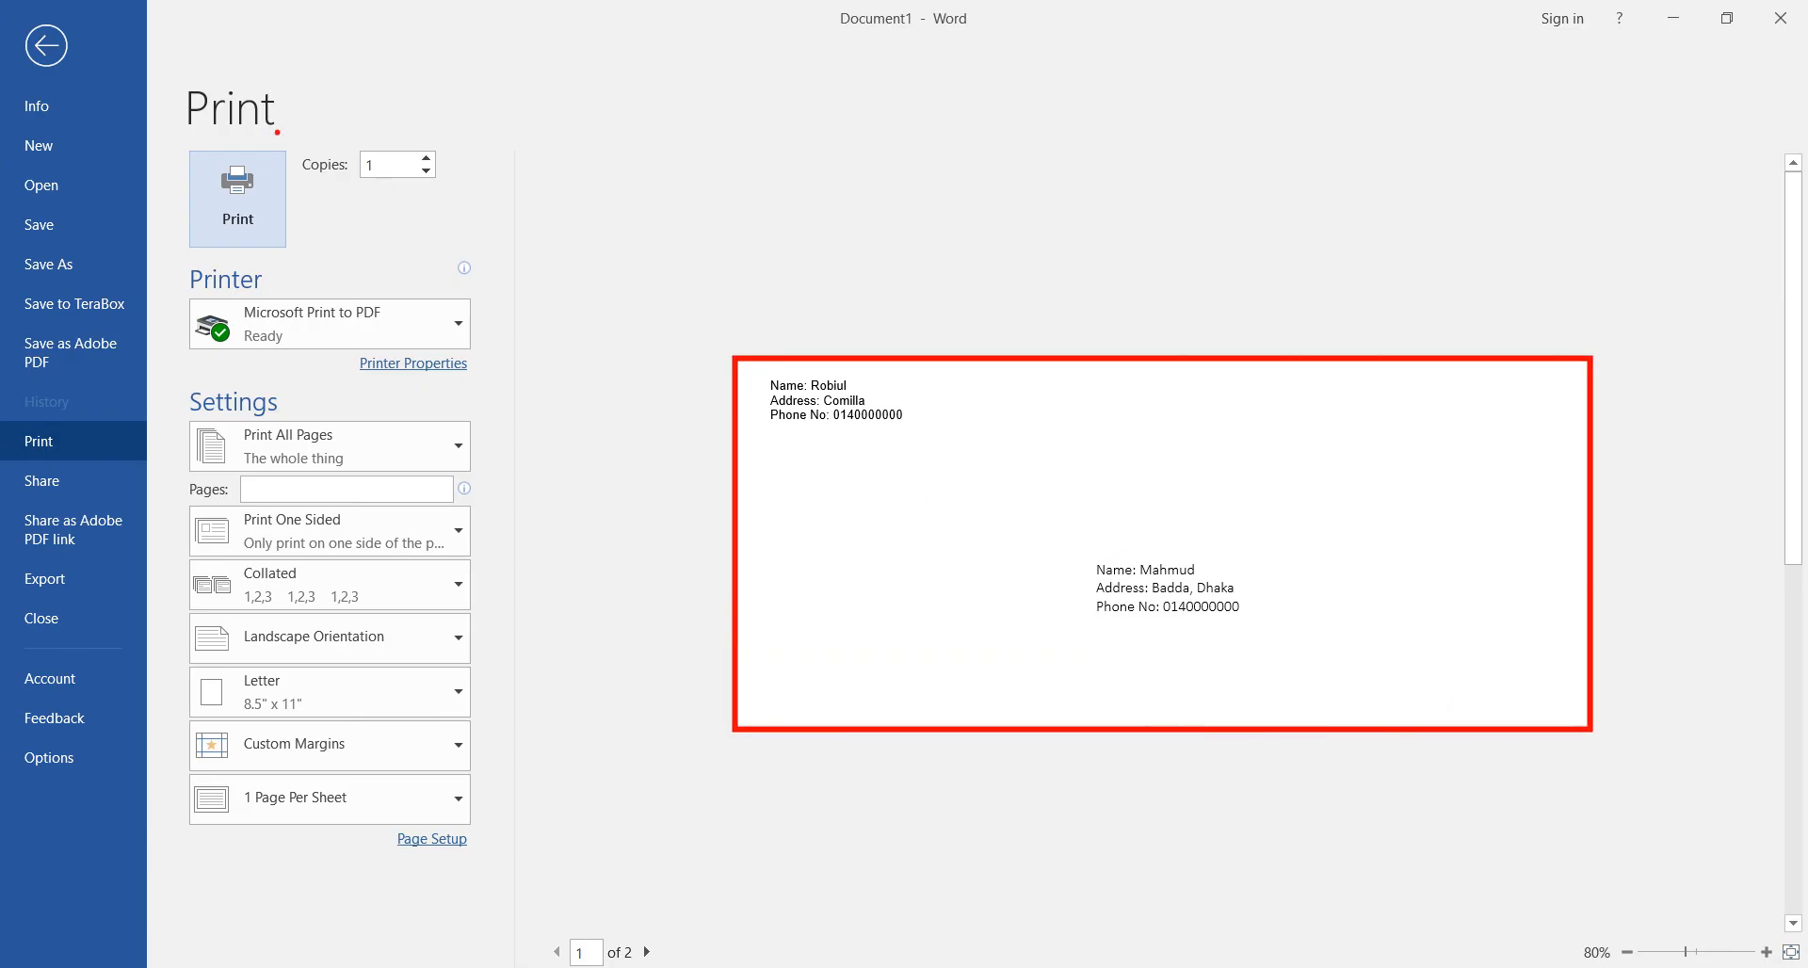
{"action": "left_click", "coordinate": [835, 415]}
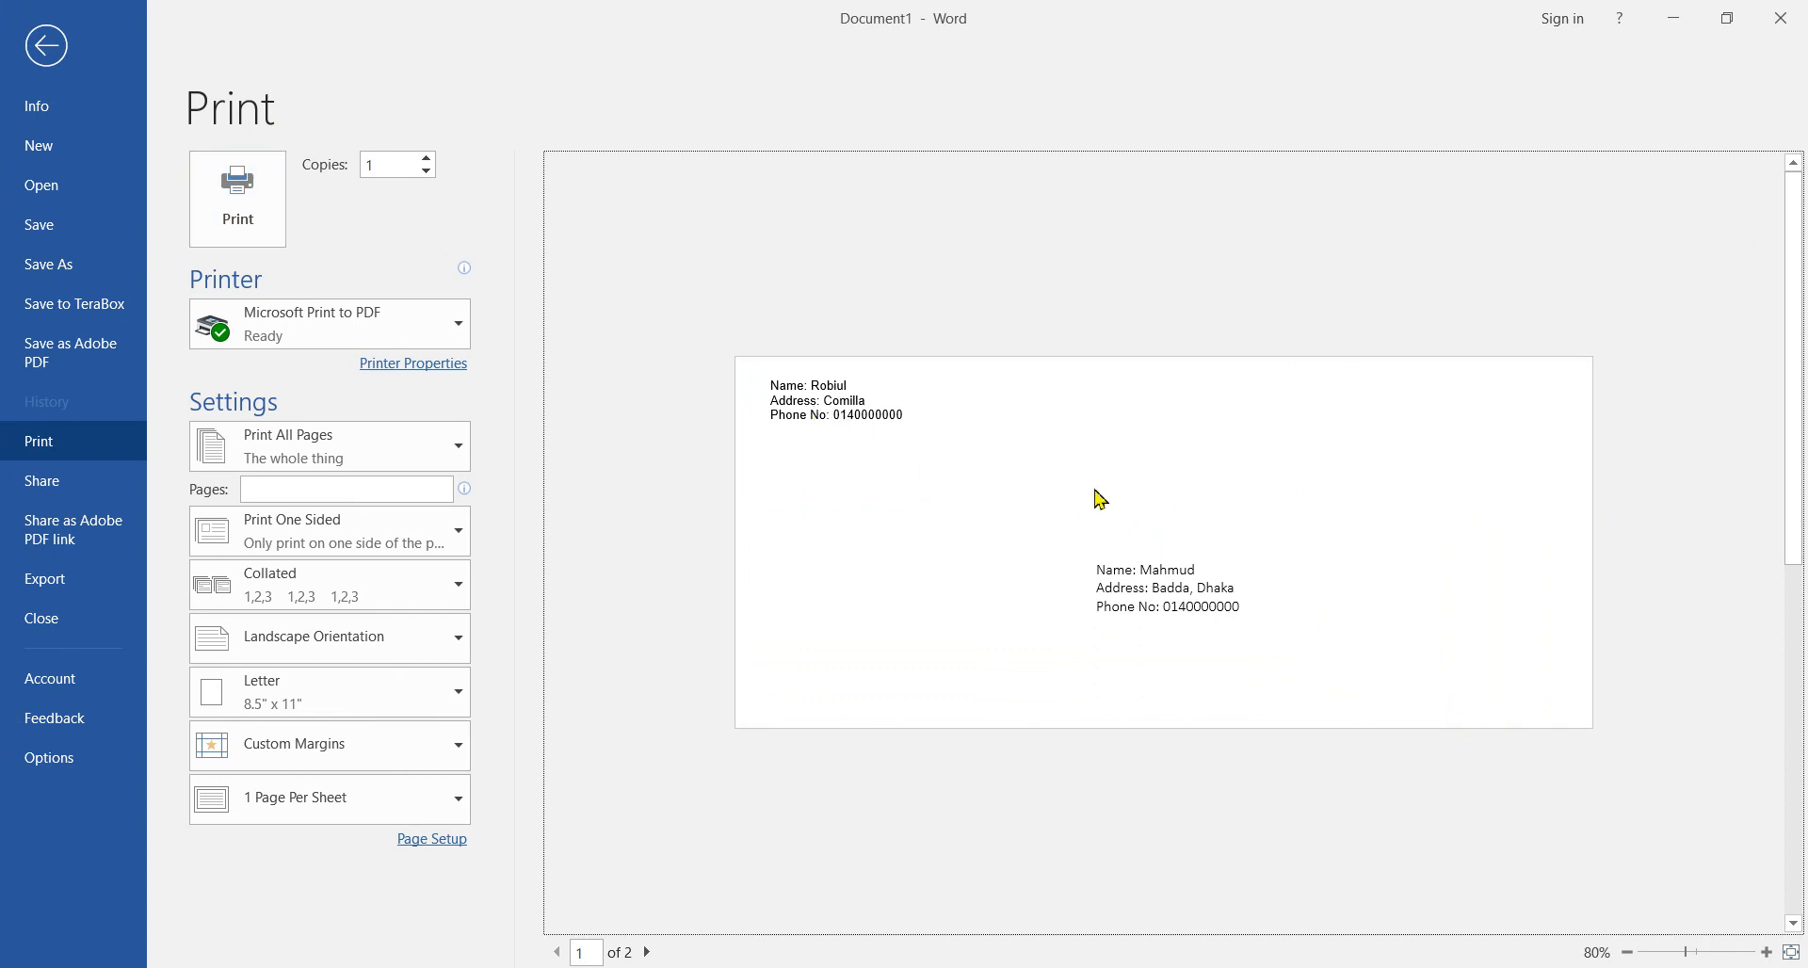
{"action": "left_click", "coordinate": [61, 65]}
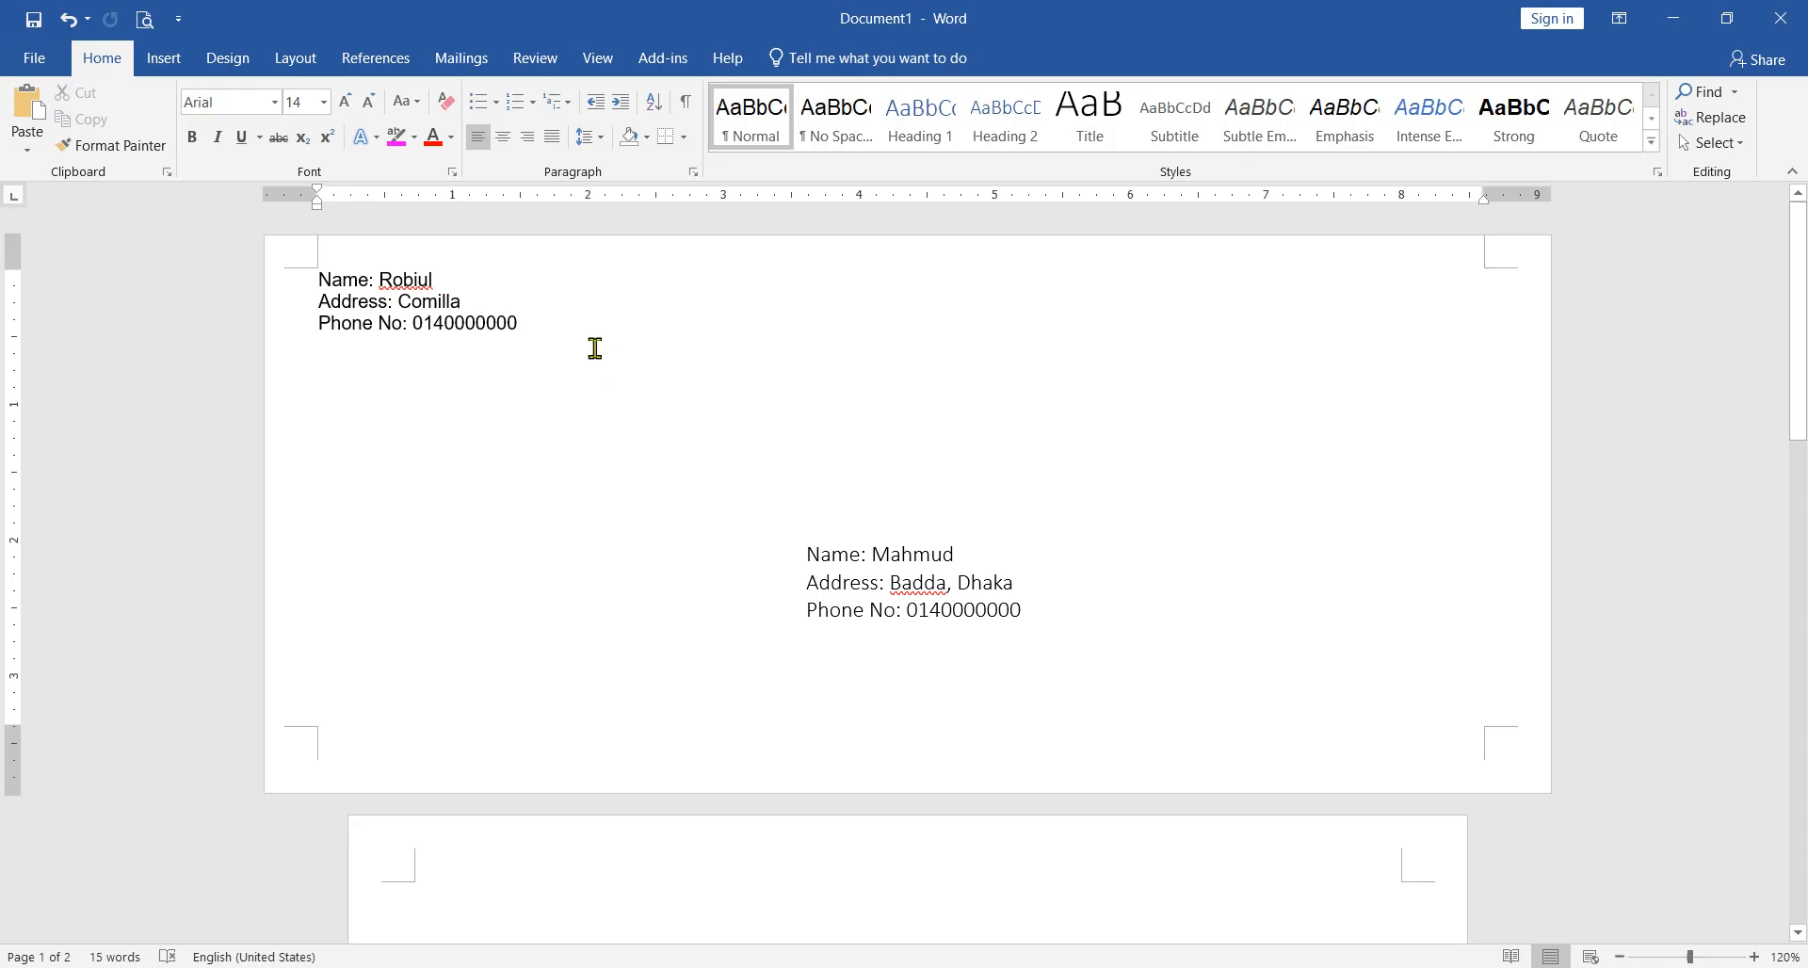
Step: Undo the envelope insertion and open the label creation settings from the mailing tools
{"action": "left_click", "coordinate": [66, 19]}
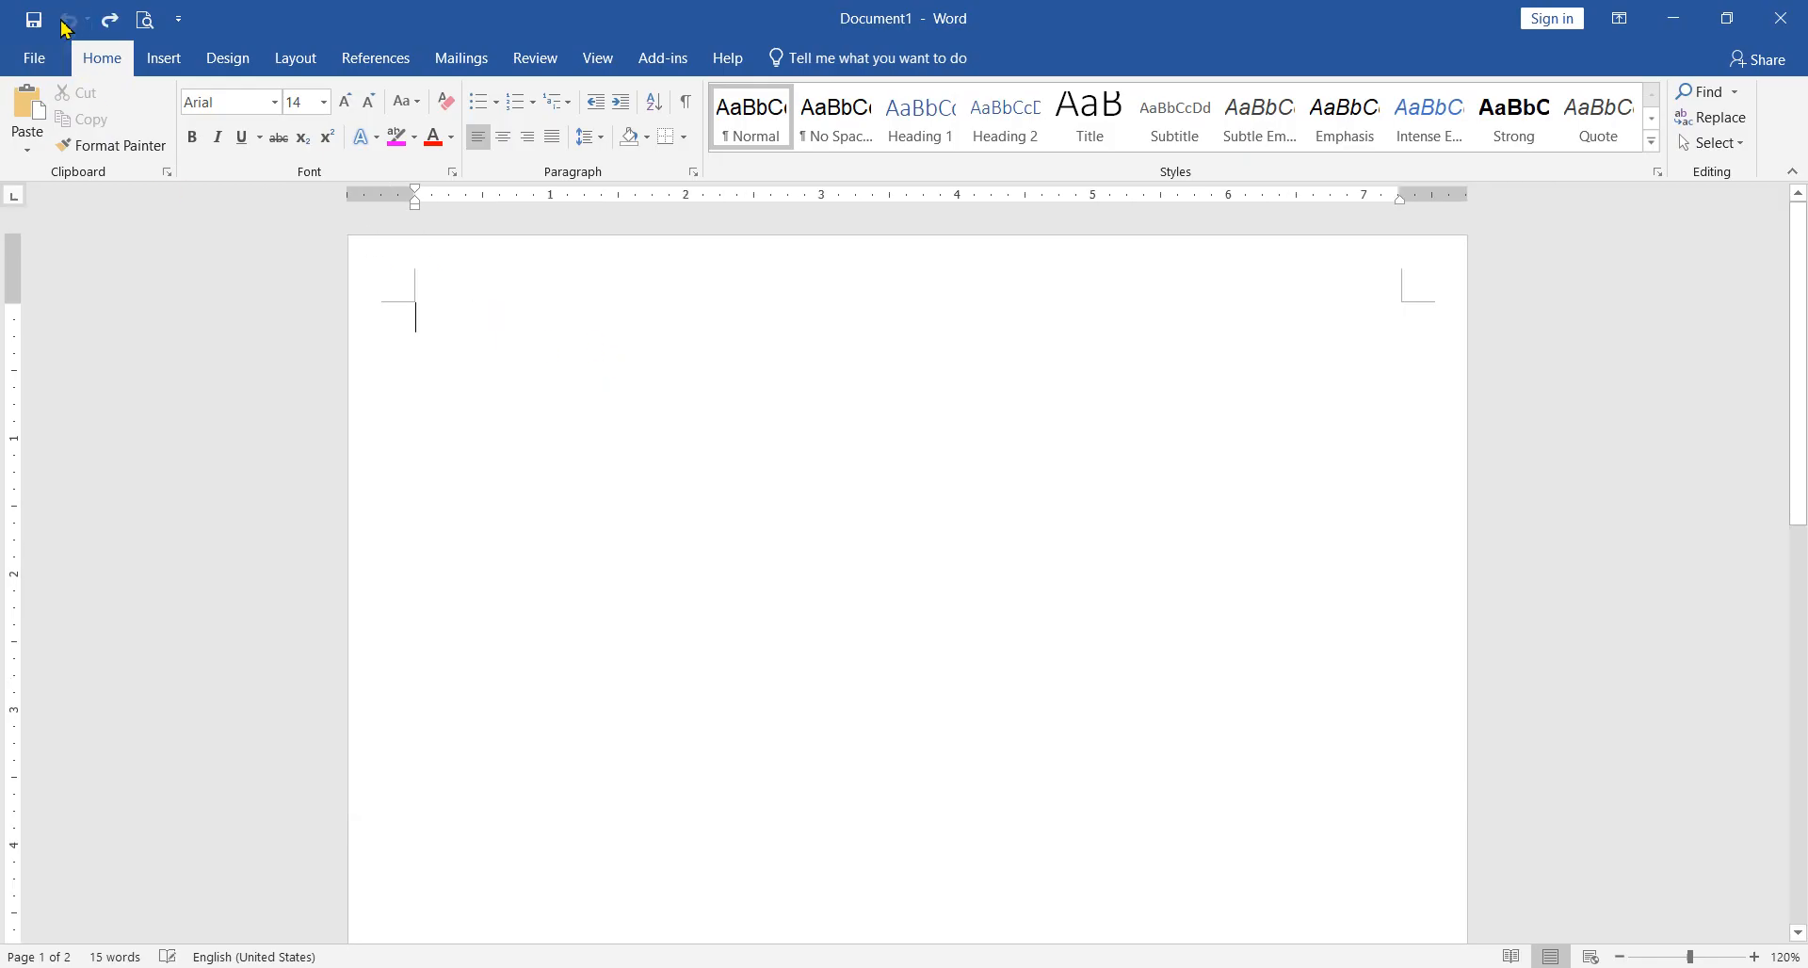
{"action": "left_click", "coordinate": [460, 59]}
{"action": "left_click", "coordinate": [101, 124]}
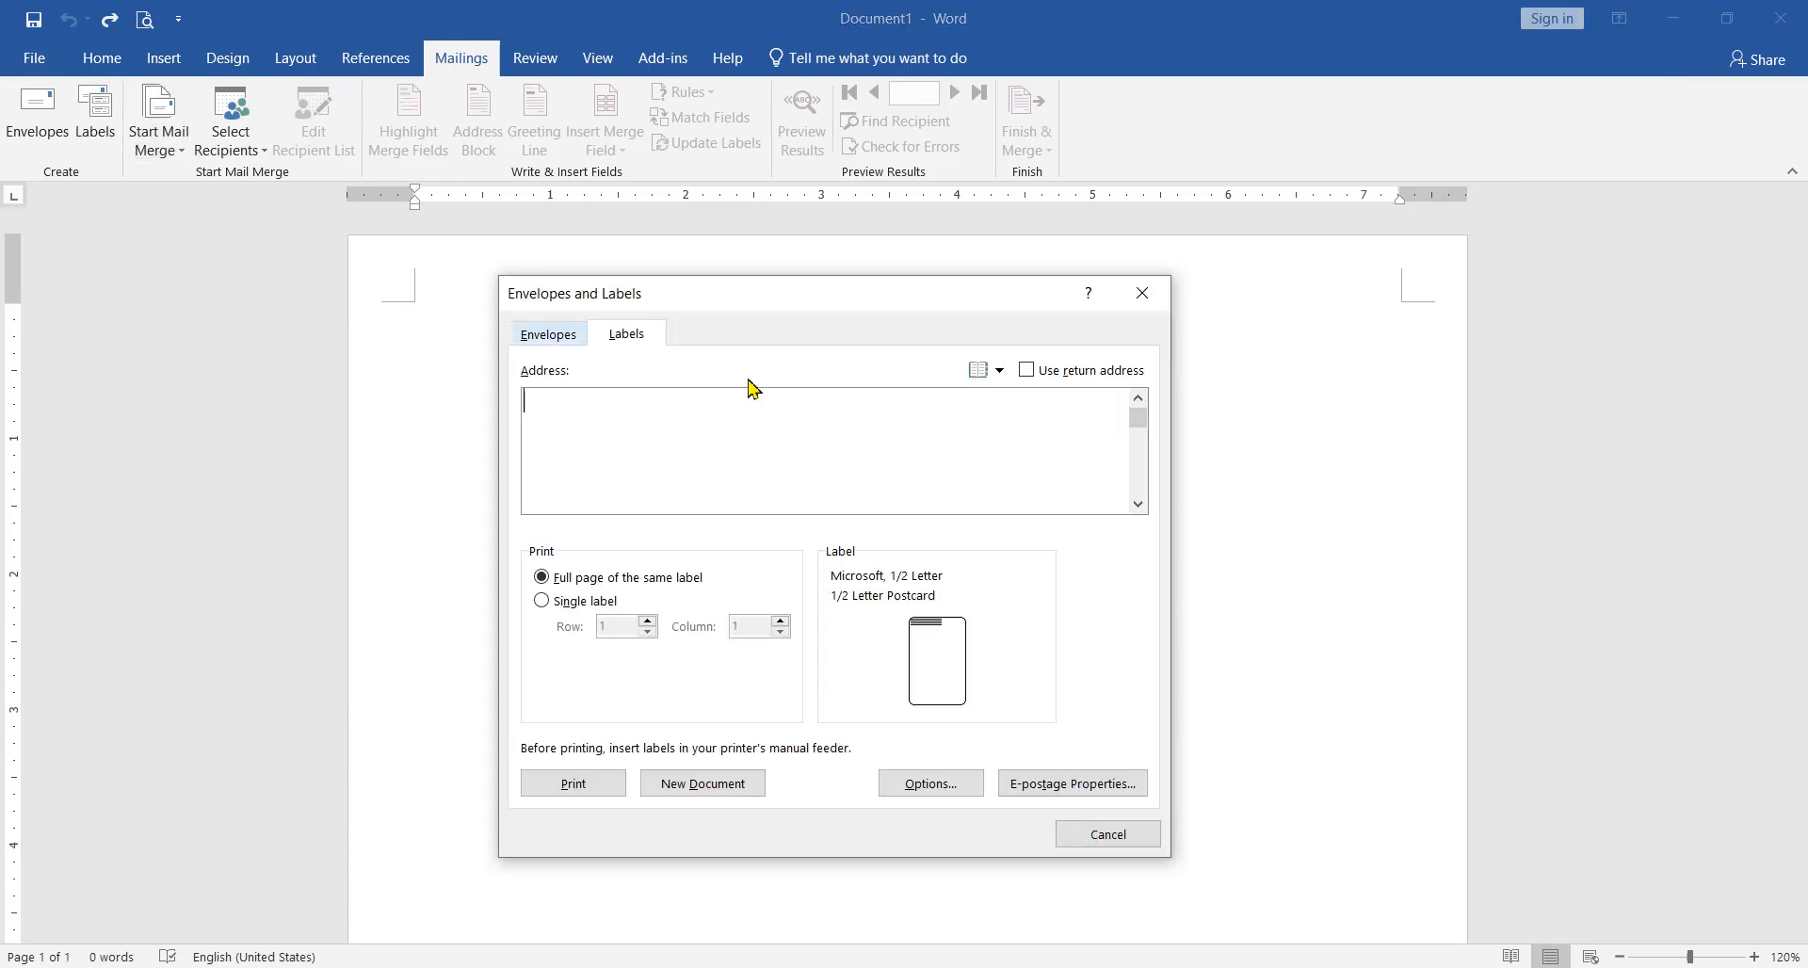
{"action": "left_click_drag", "start_coordinate": [722, 298], "coordinate": [831, 325]}
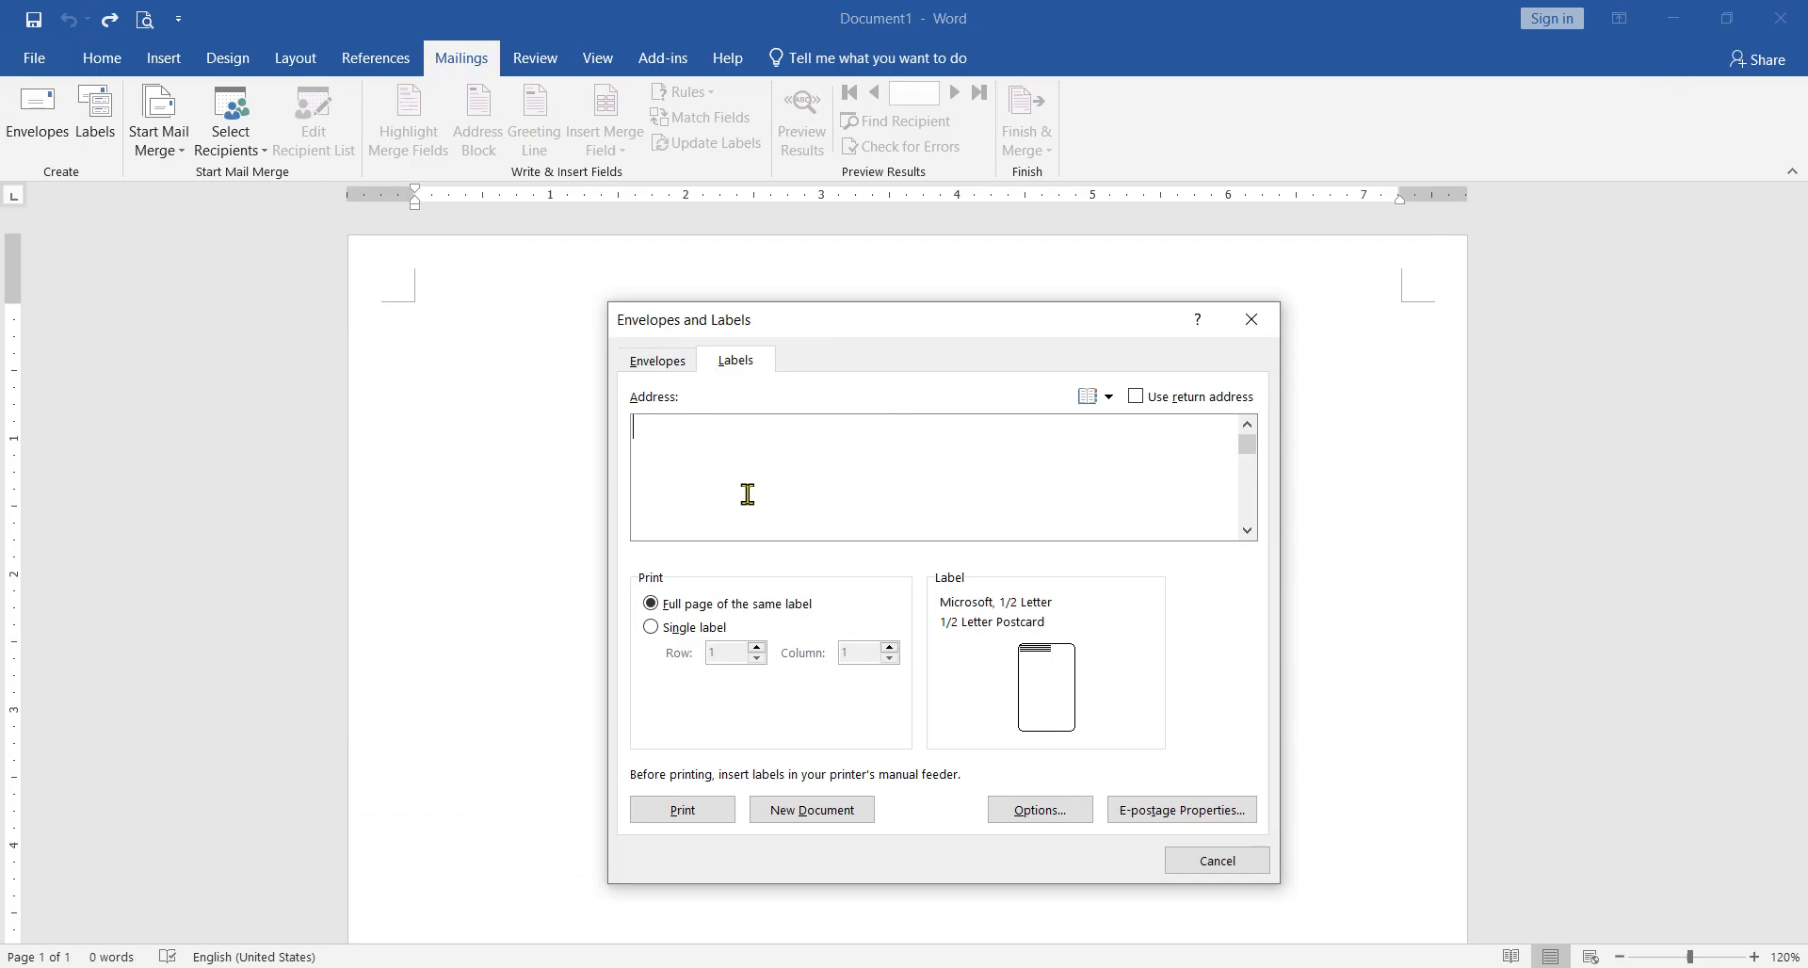
Step: Look at the envelope address fields for comparison, and return to the label address field
{"action": "left_click", "coordinate": [657, 369]}
{"action": "left_click", "coordinate": [684, 431]}
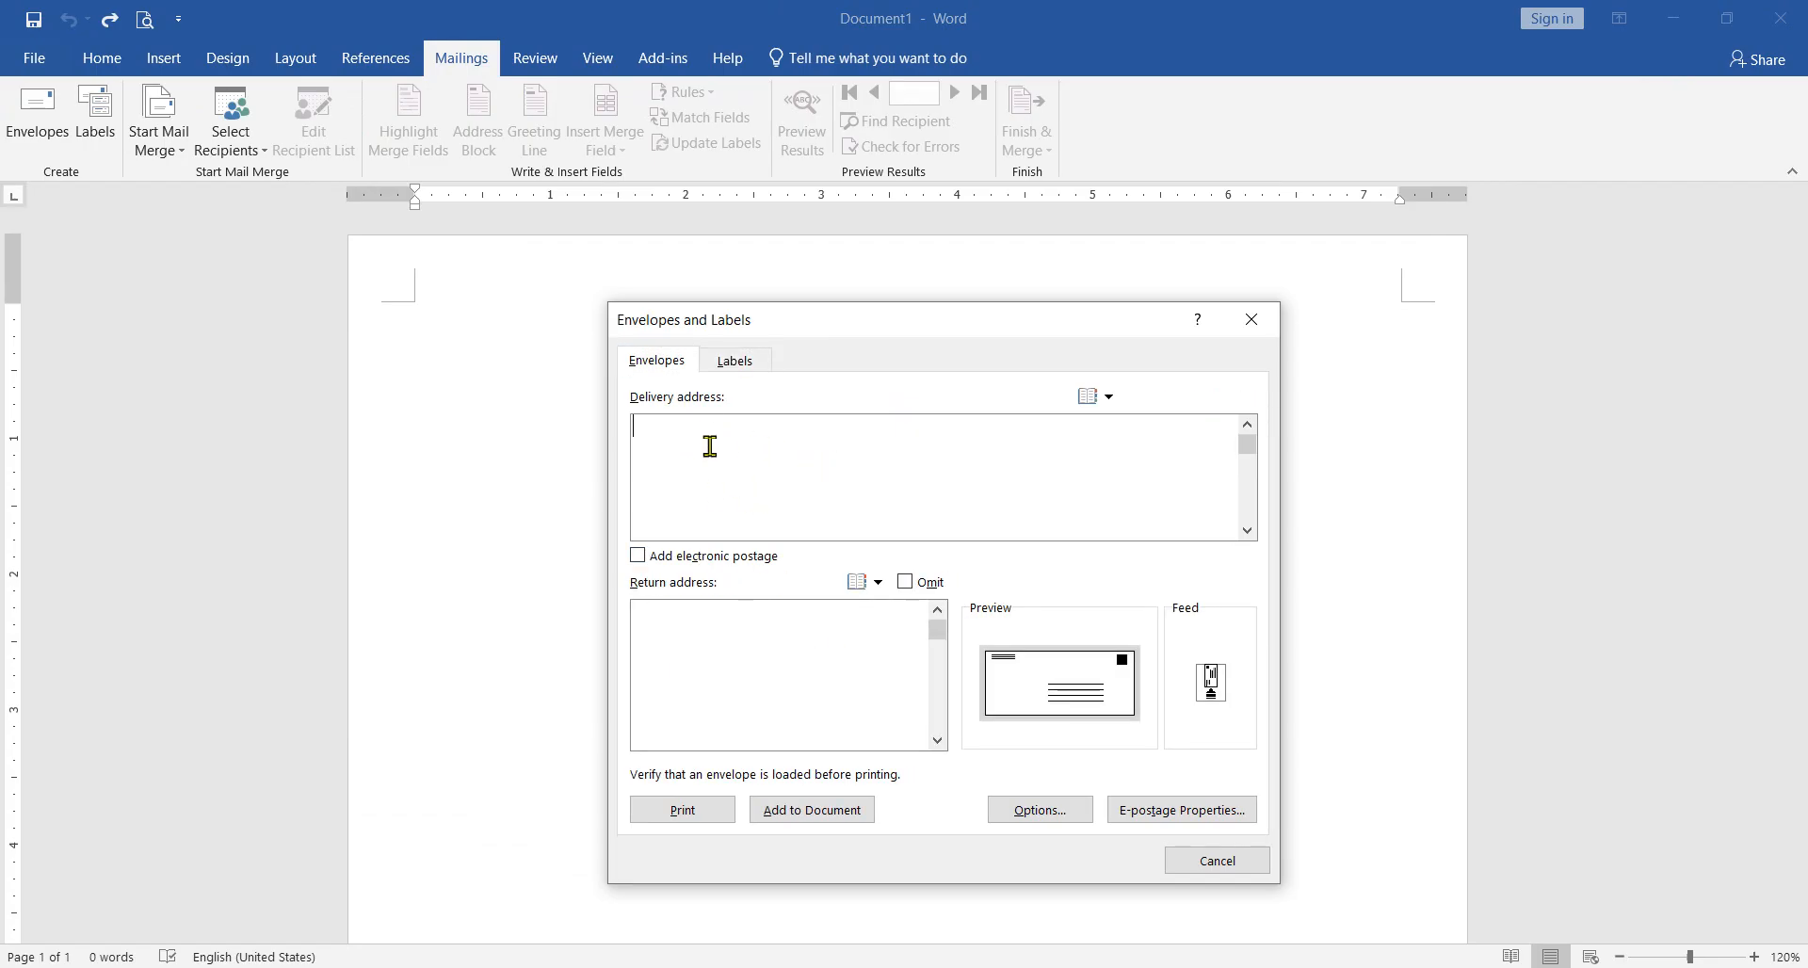
{"action": "left_click", "coordinate": [735, 367]}
{"action": "left_click", "coordinate": [703, 462]}
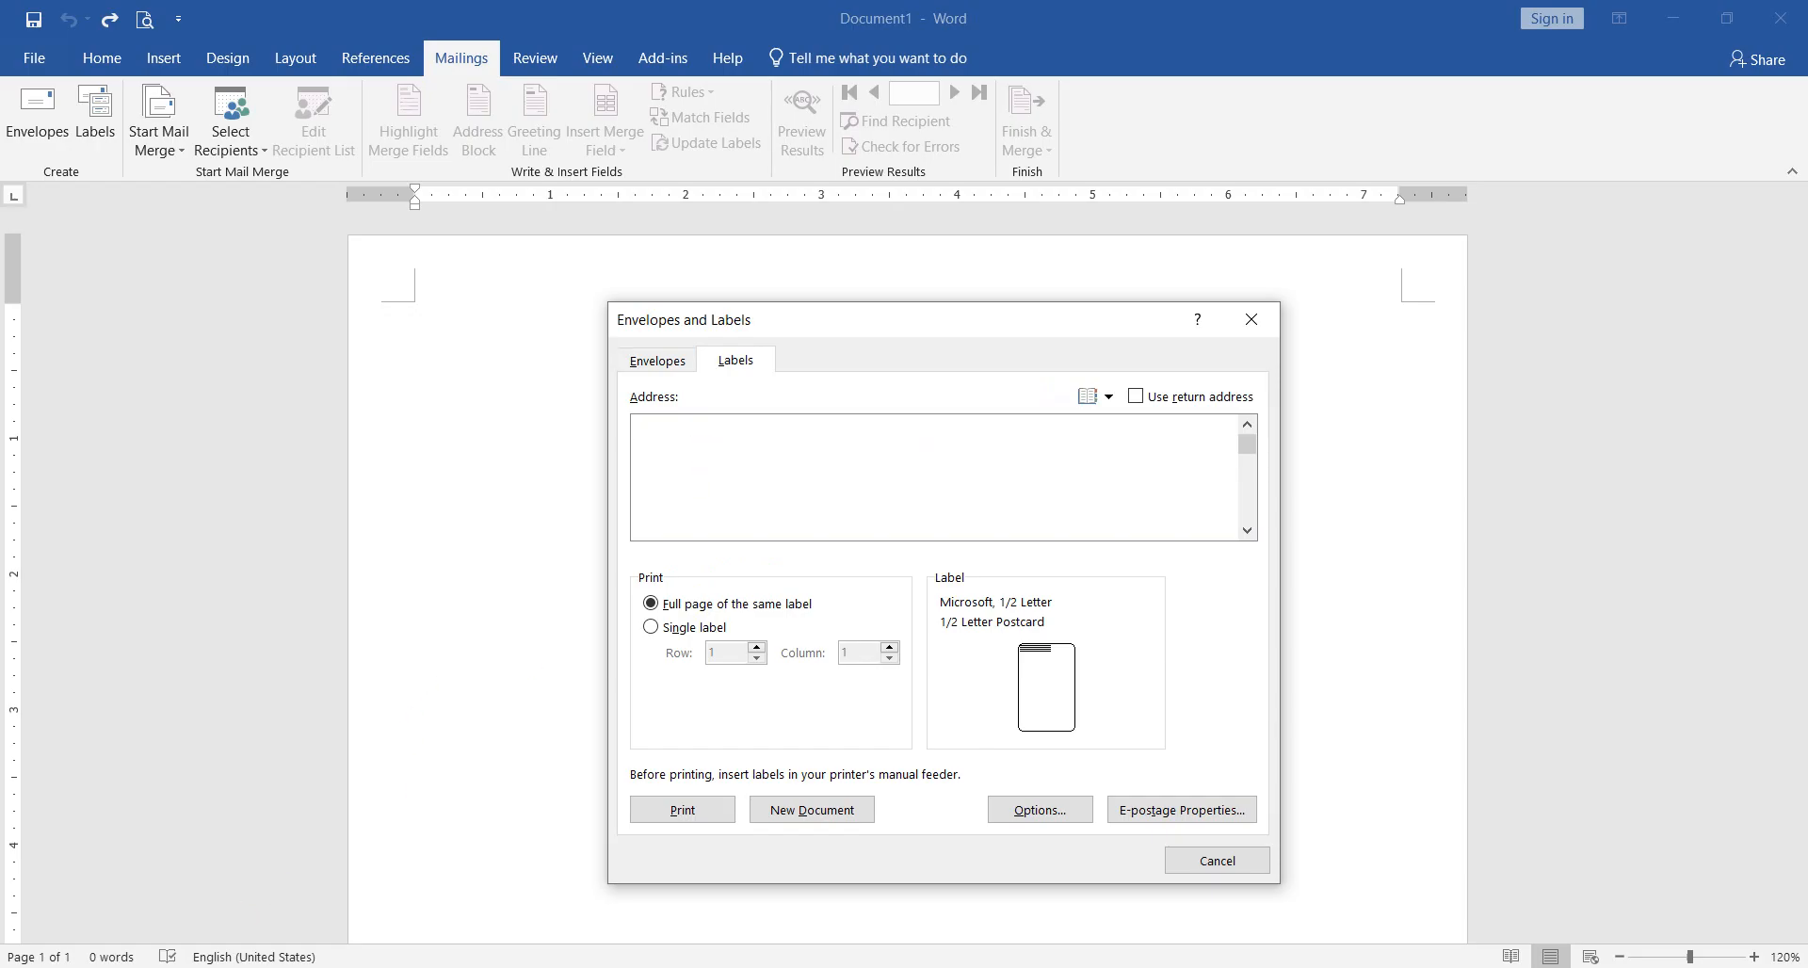
Step: Switch to File Explorer and browse drive E: through Mission and জালিয়াপাড়া মিশন to the এ্যালোপ্যাথিক টেন্ডার 2025-26 folder
{"action": "left_click", "coordinate": [235, 967]}
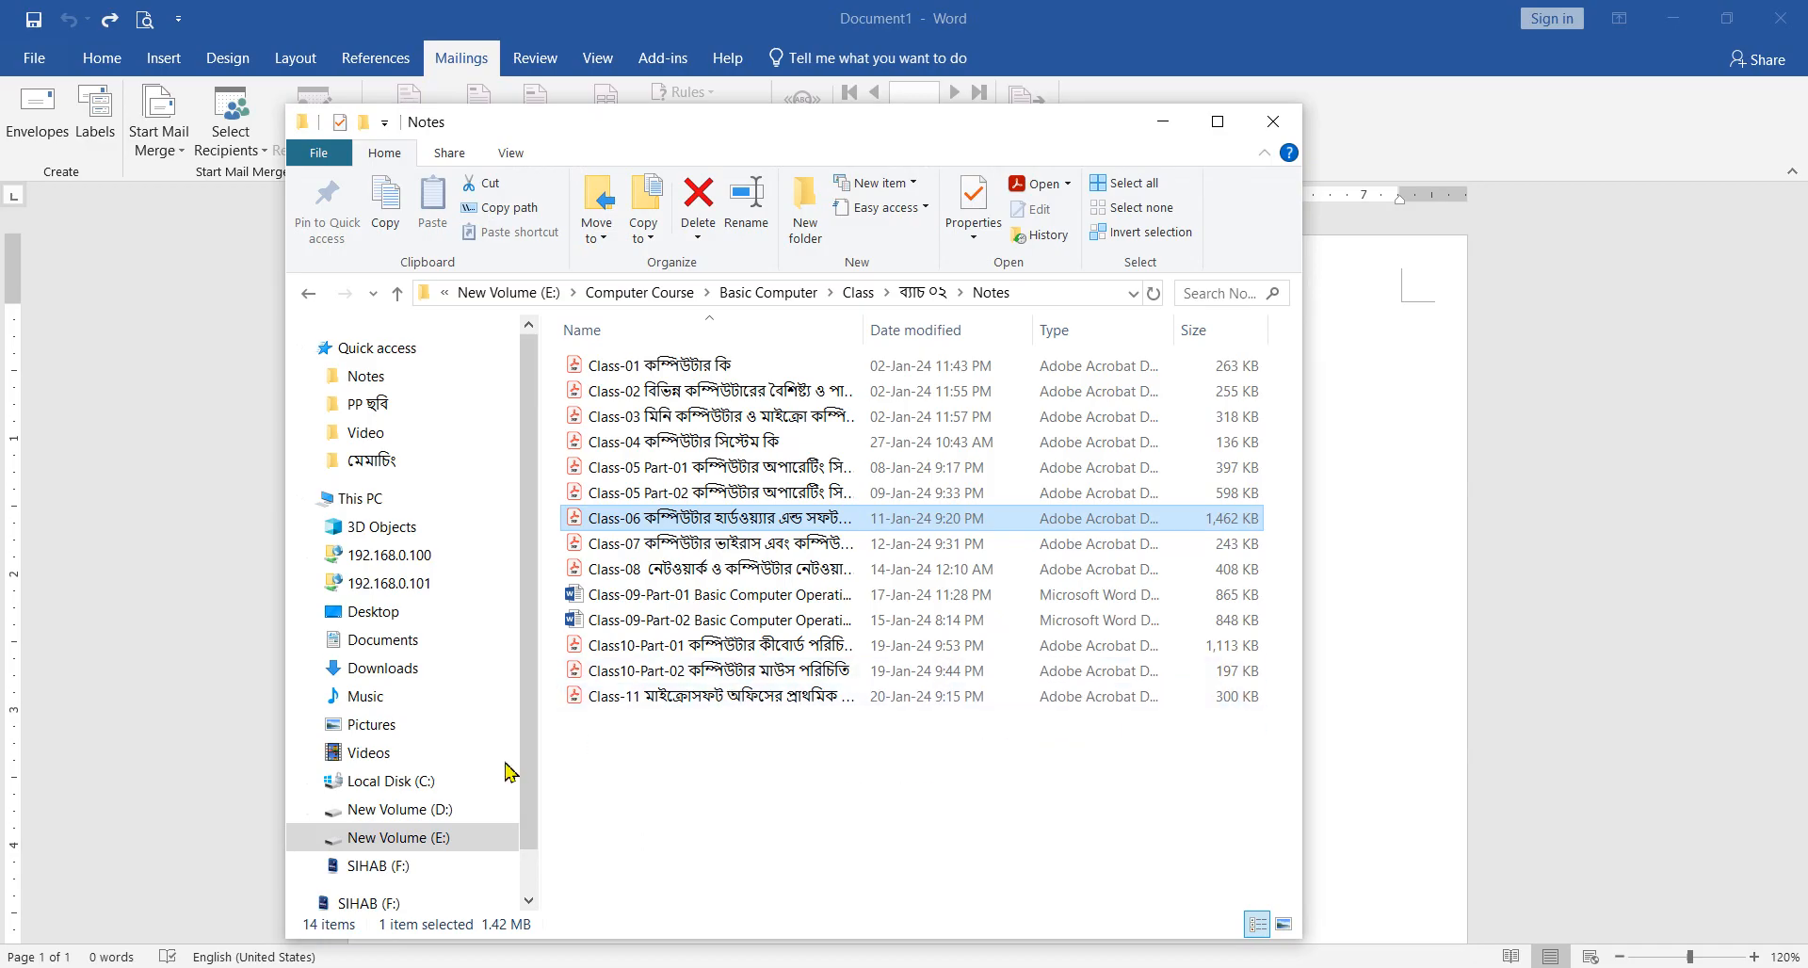
{"action": "left_click", "coordinate": [421, 812]}
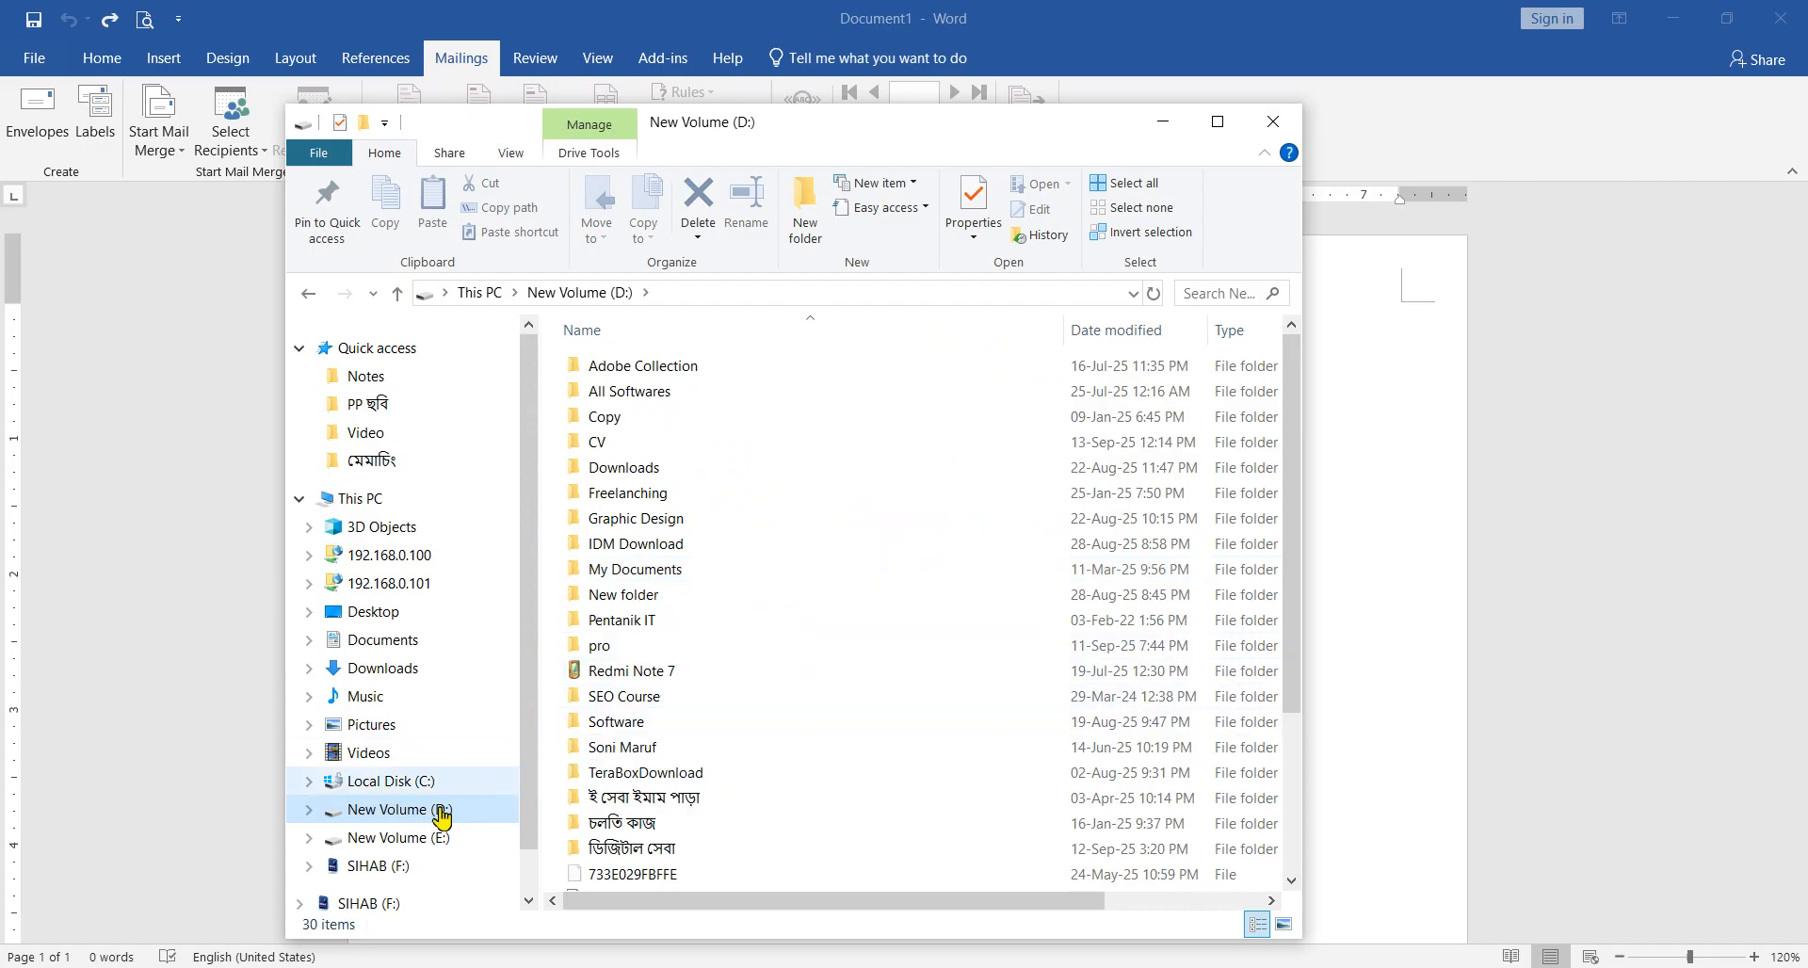
{"action": "left_click", "coordinate": [436, 837]}
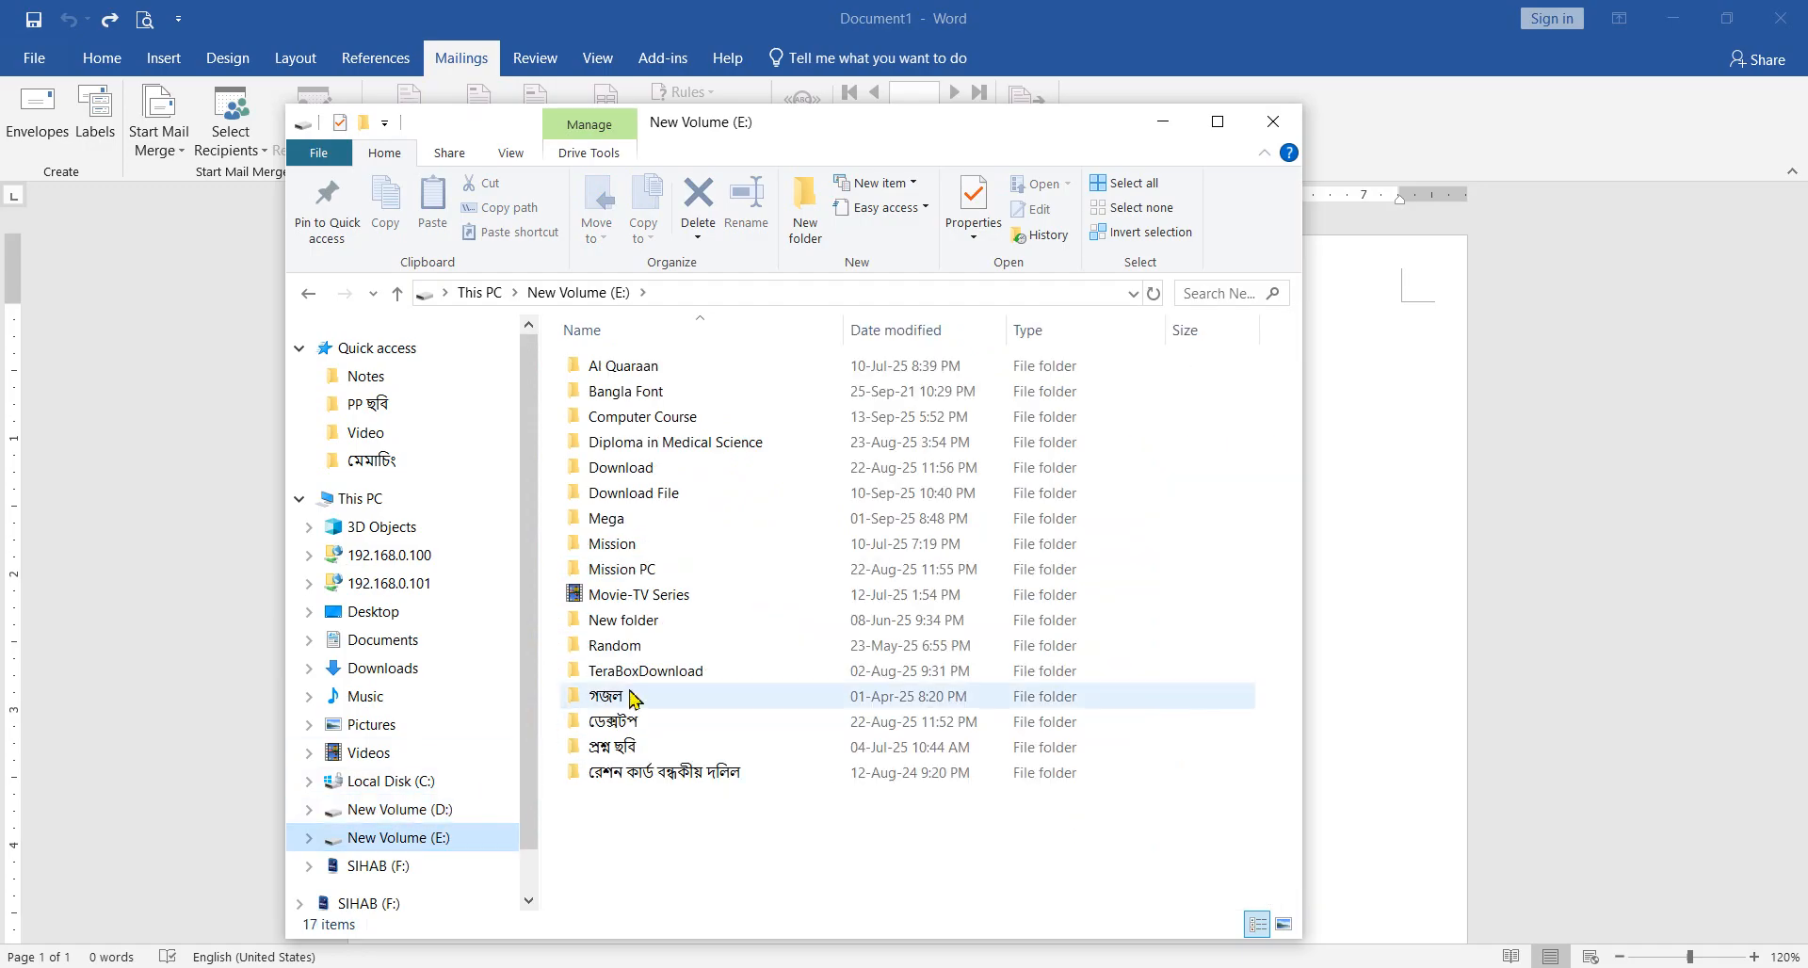
{"action": "double_click", "coordinate": [619, 553]}
{"action": "double_click", "coordinate": [646, 477]}
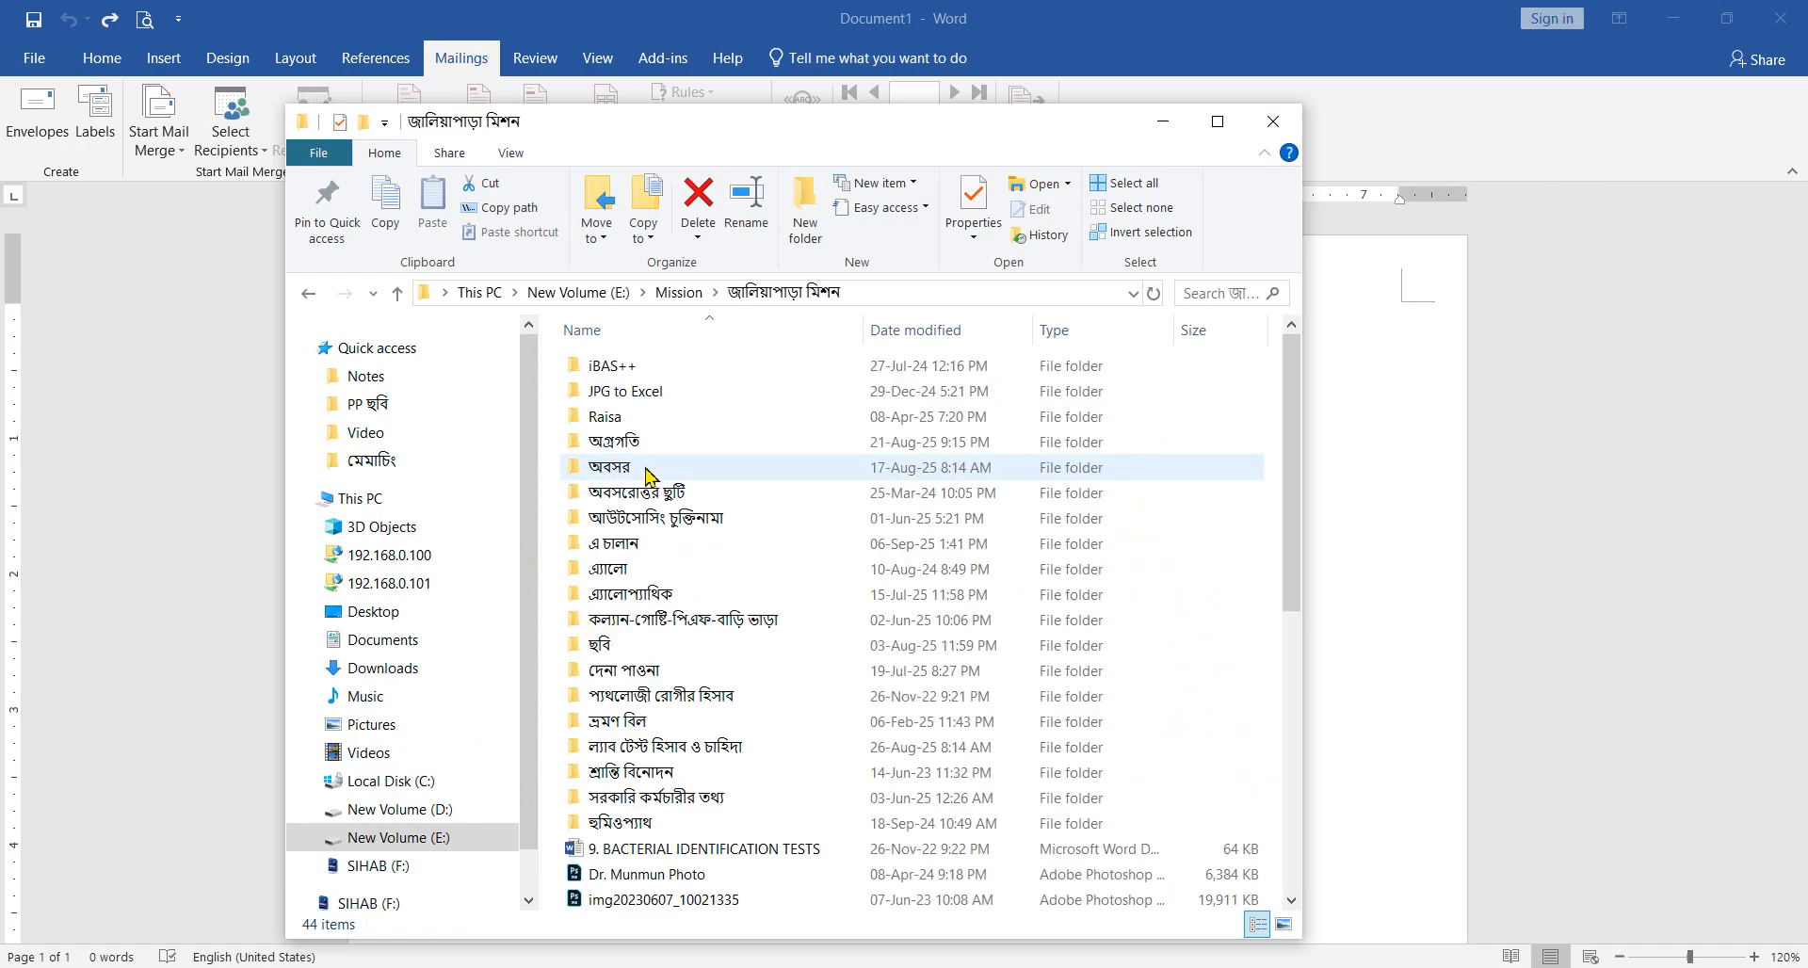
{"action": "left_click", "coordinate": [622, 594]}
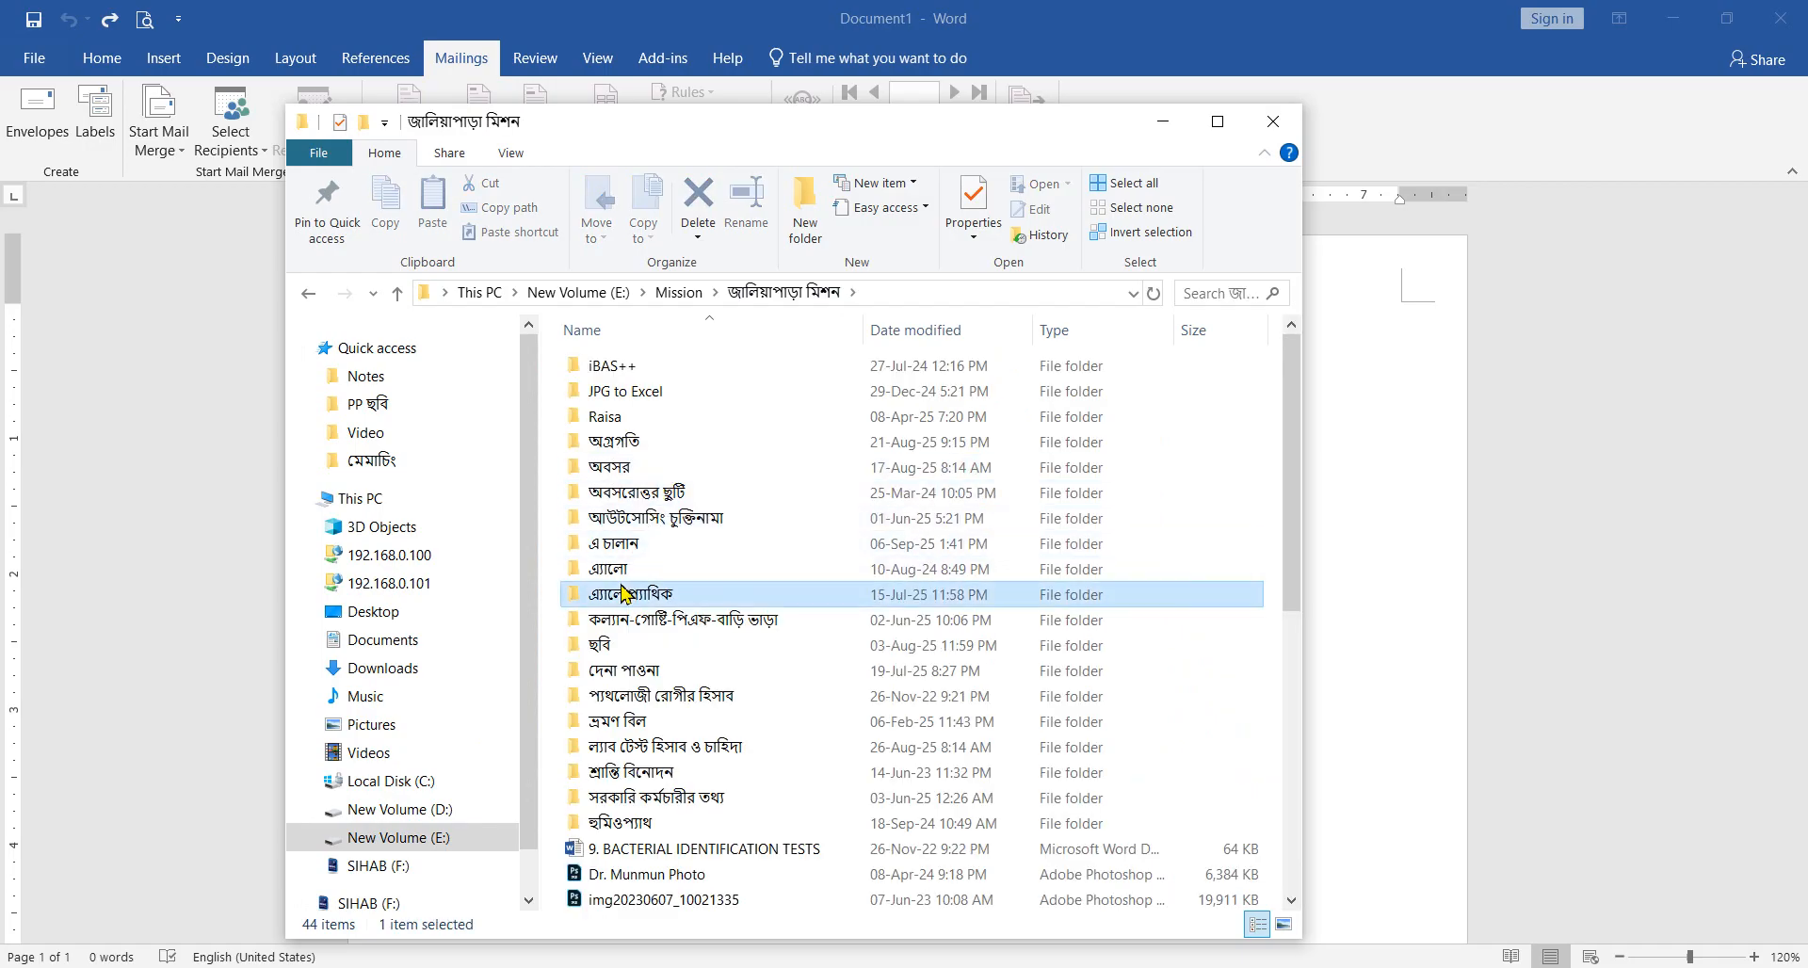
{"action": "double_click", "coordinate": [622, 593]}
{"action": "double_click", "coordinate": [610, 415]}
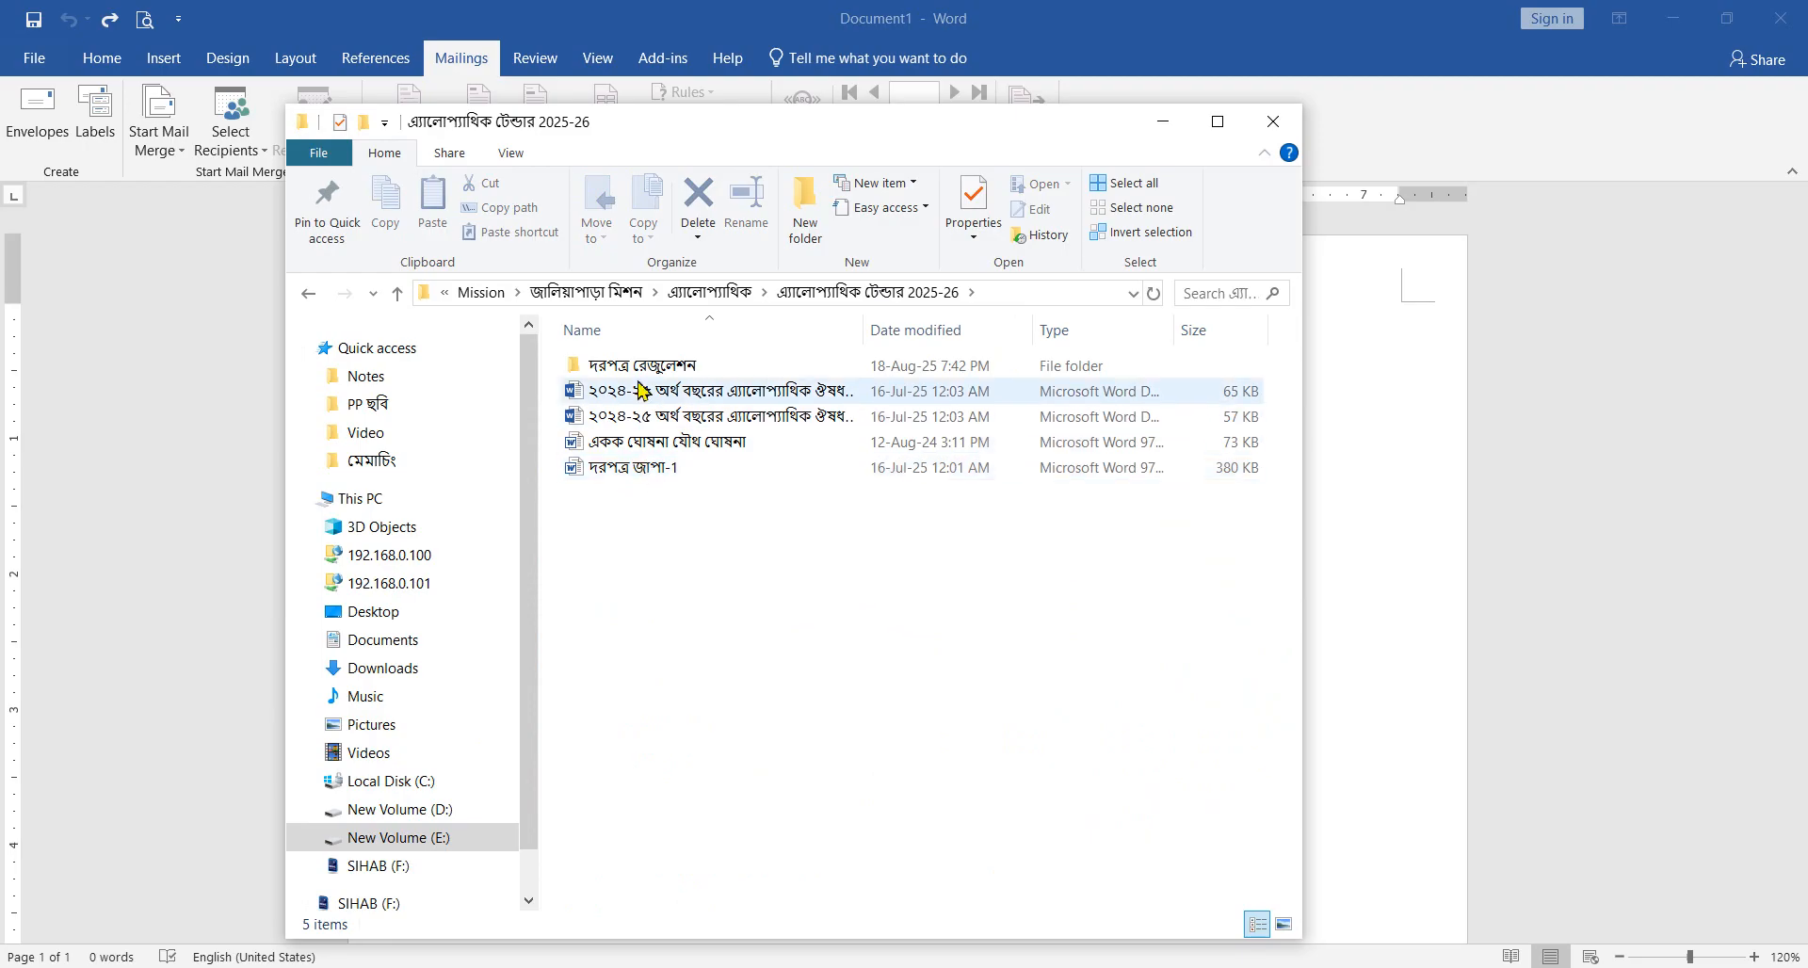
Step: Look through the এ্যালোপ্যাথিক টেন্ডার 2024-25 folder and its দরপত্র রেজুলেশন subfolder, and close File Explorer
{"action": "left_click", "coordinate": [308, 293]}
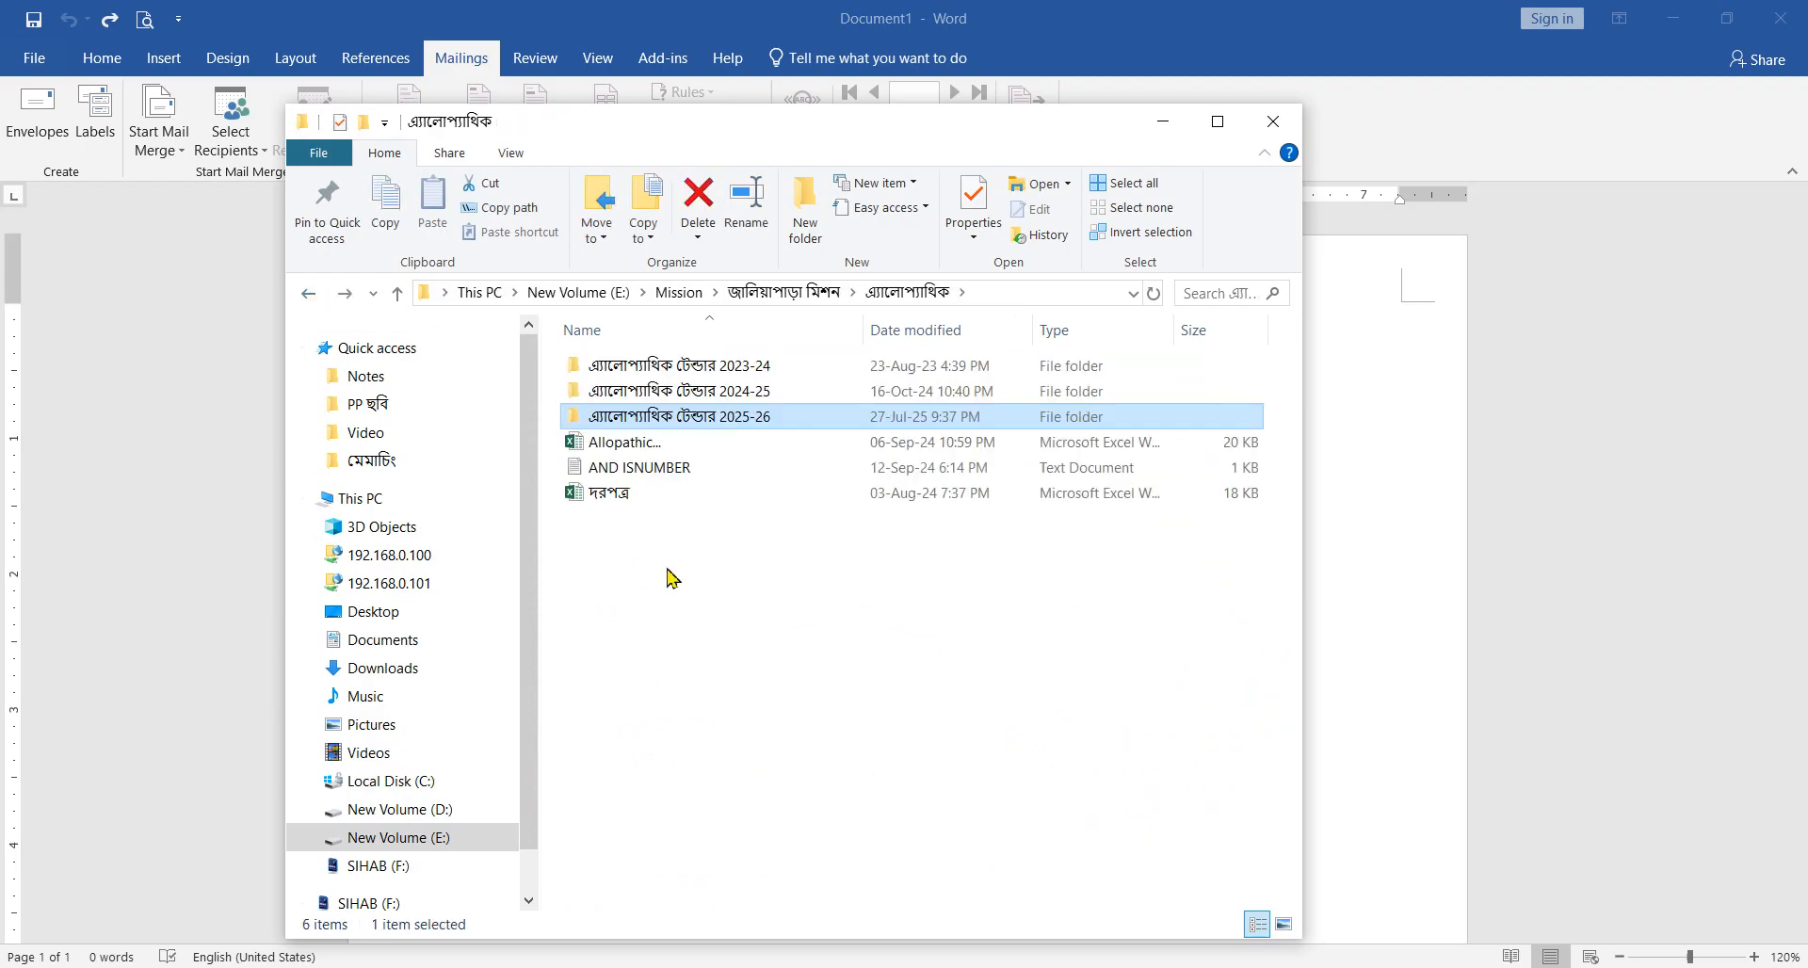
{"action": "double_click", "coordinate": [670, 393]}
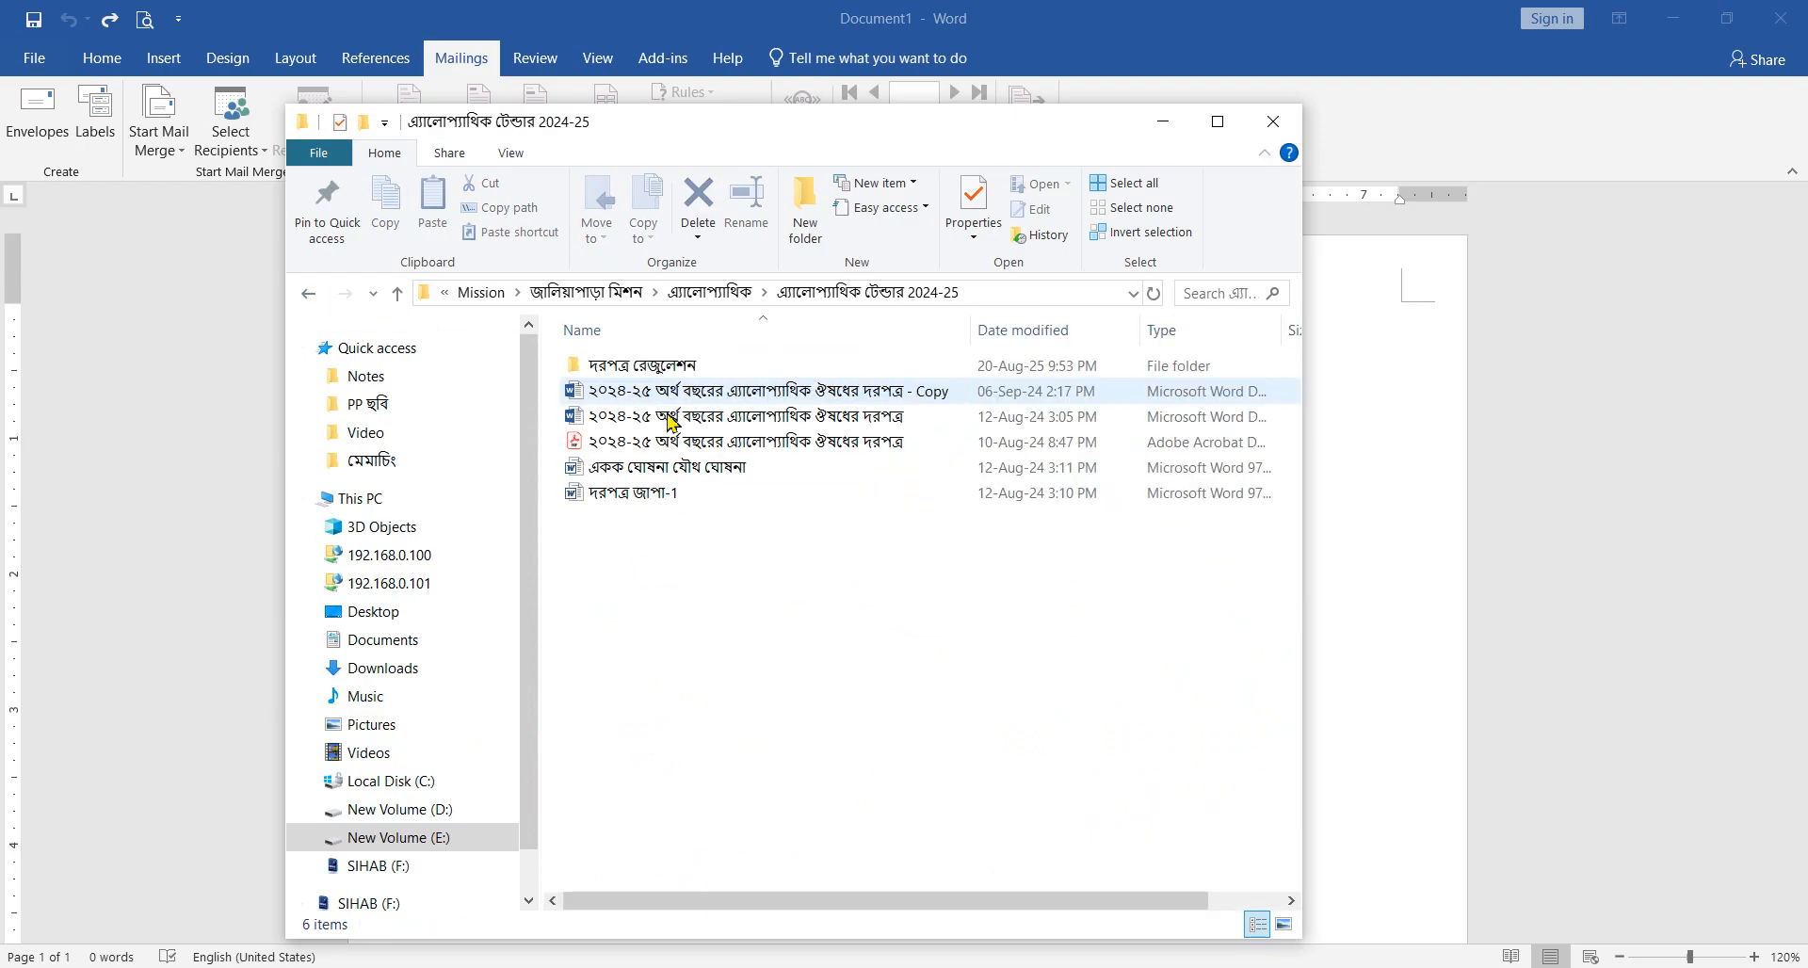
{"action": "double_click", "coordinate": [656, 367]}
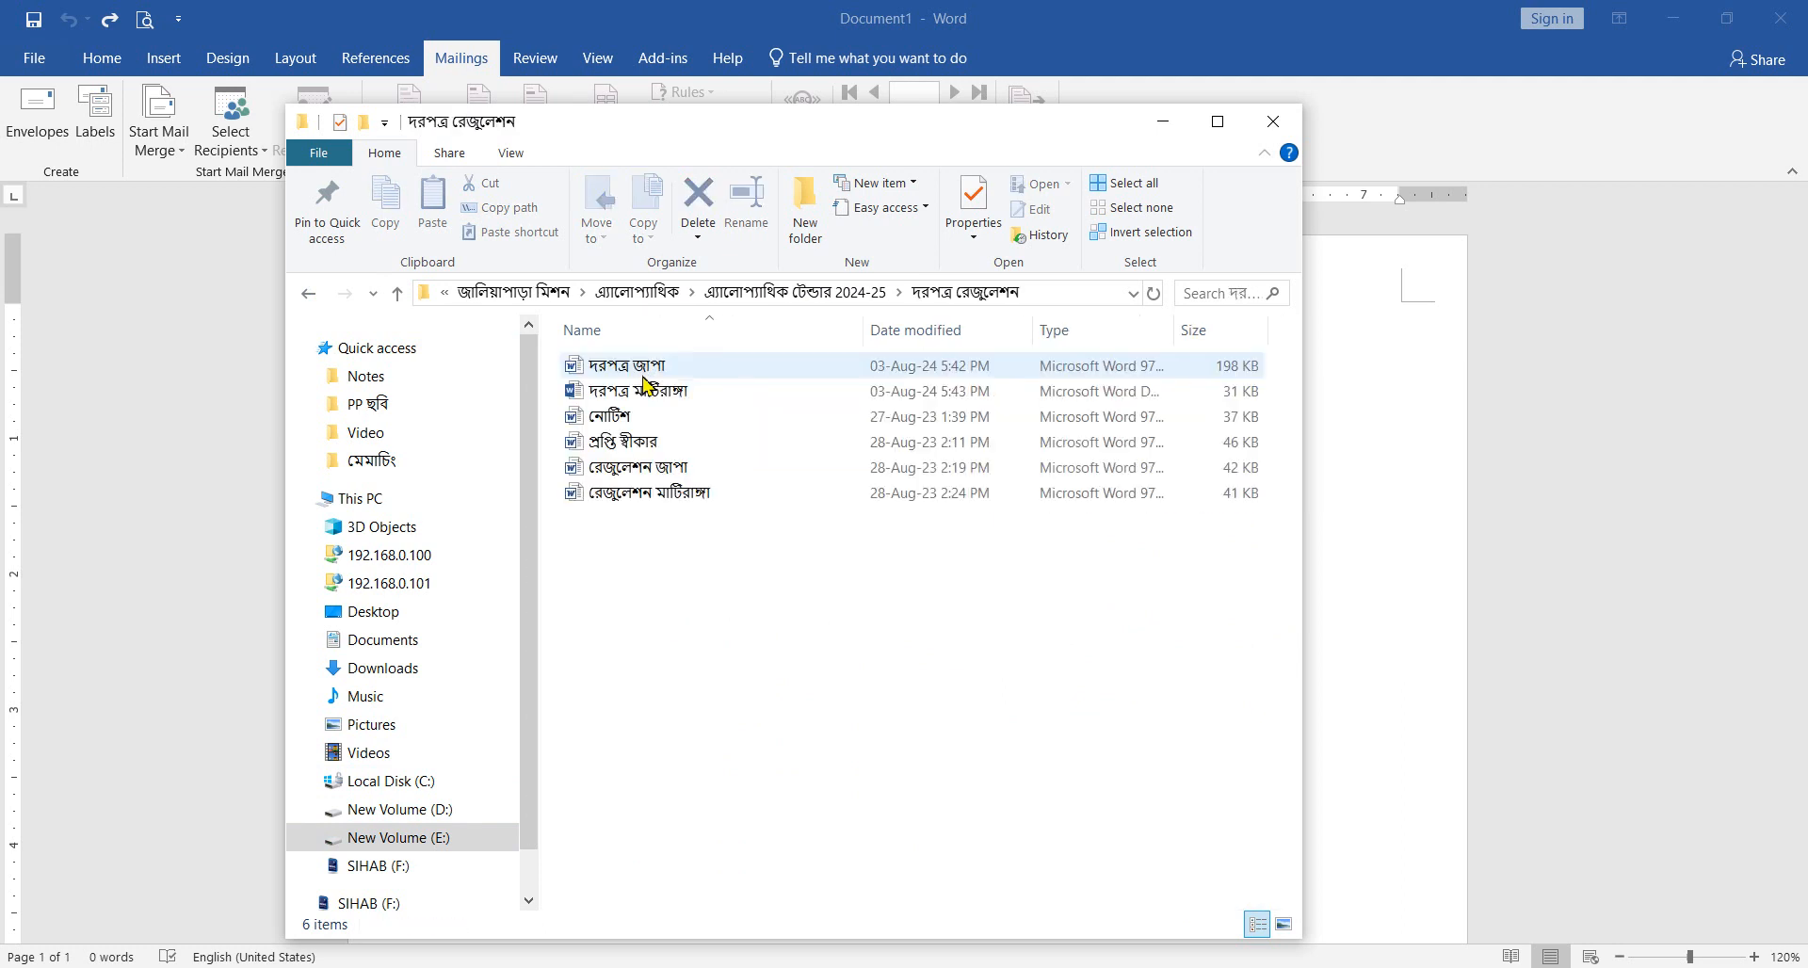
{"action": "left_click", "coordinate": [310, 295]}
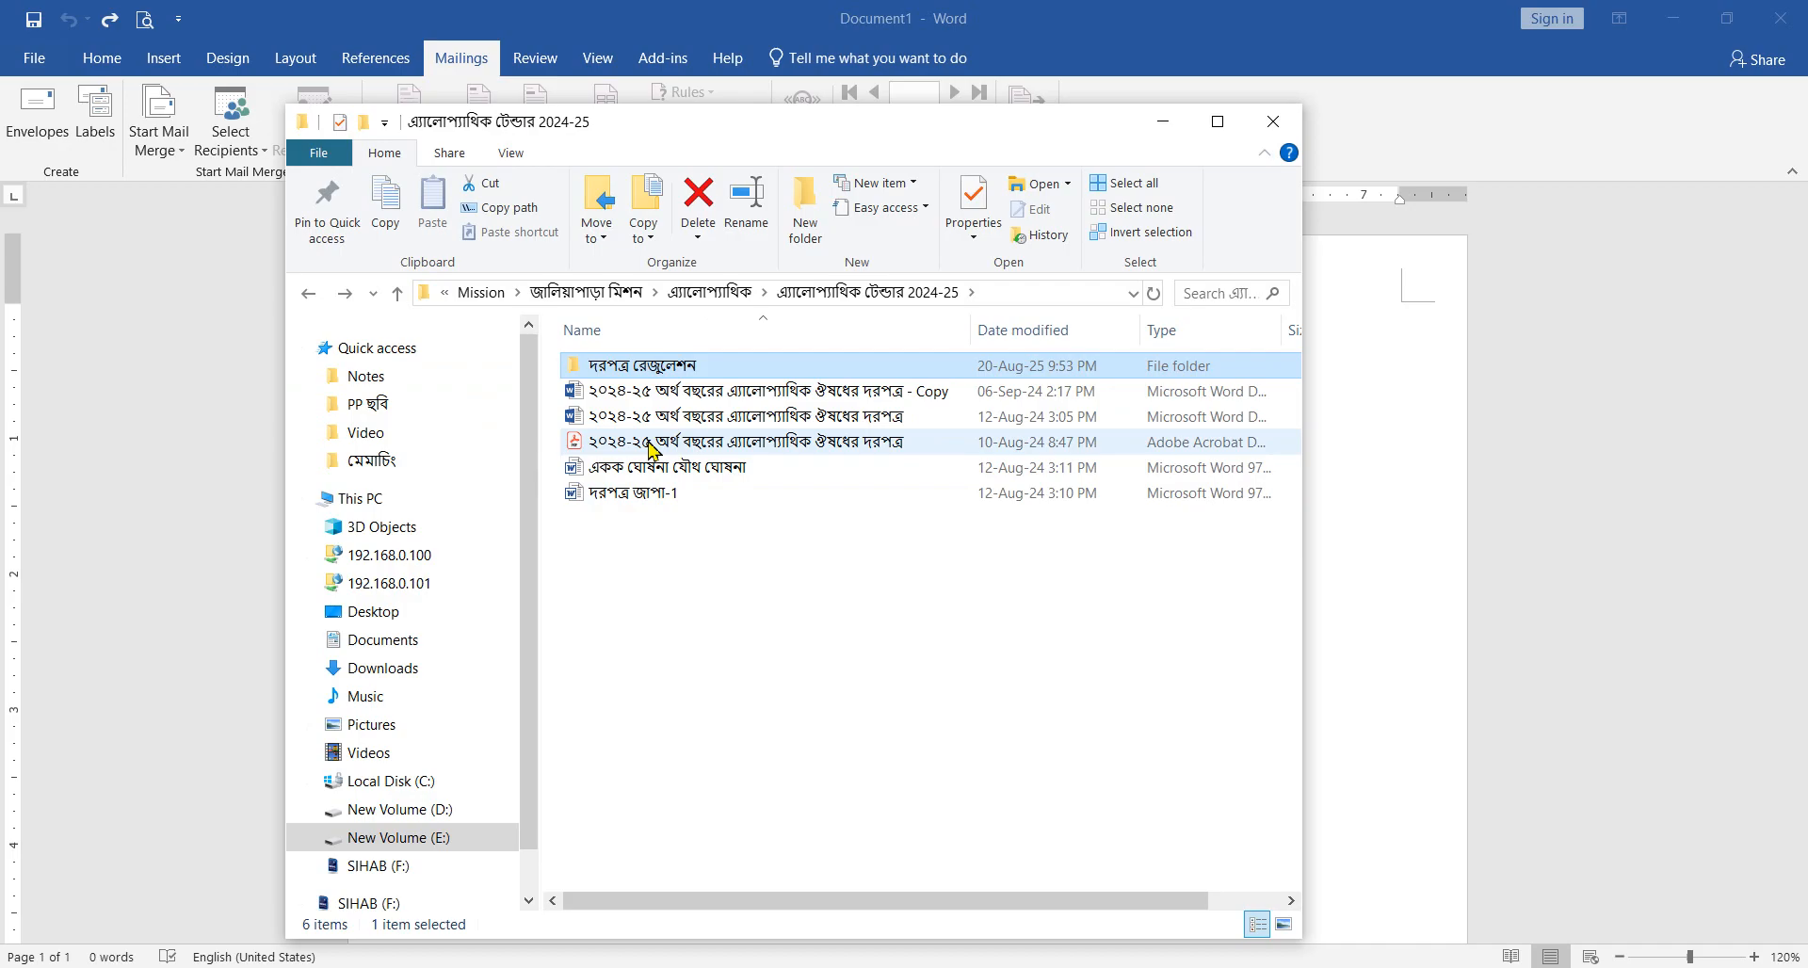
{"action": "left_click", "coordinate": [1273, 121]}
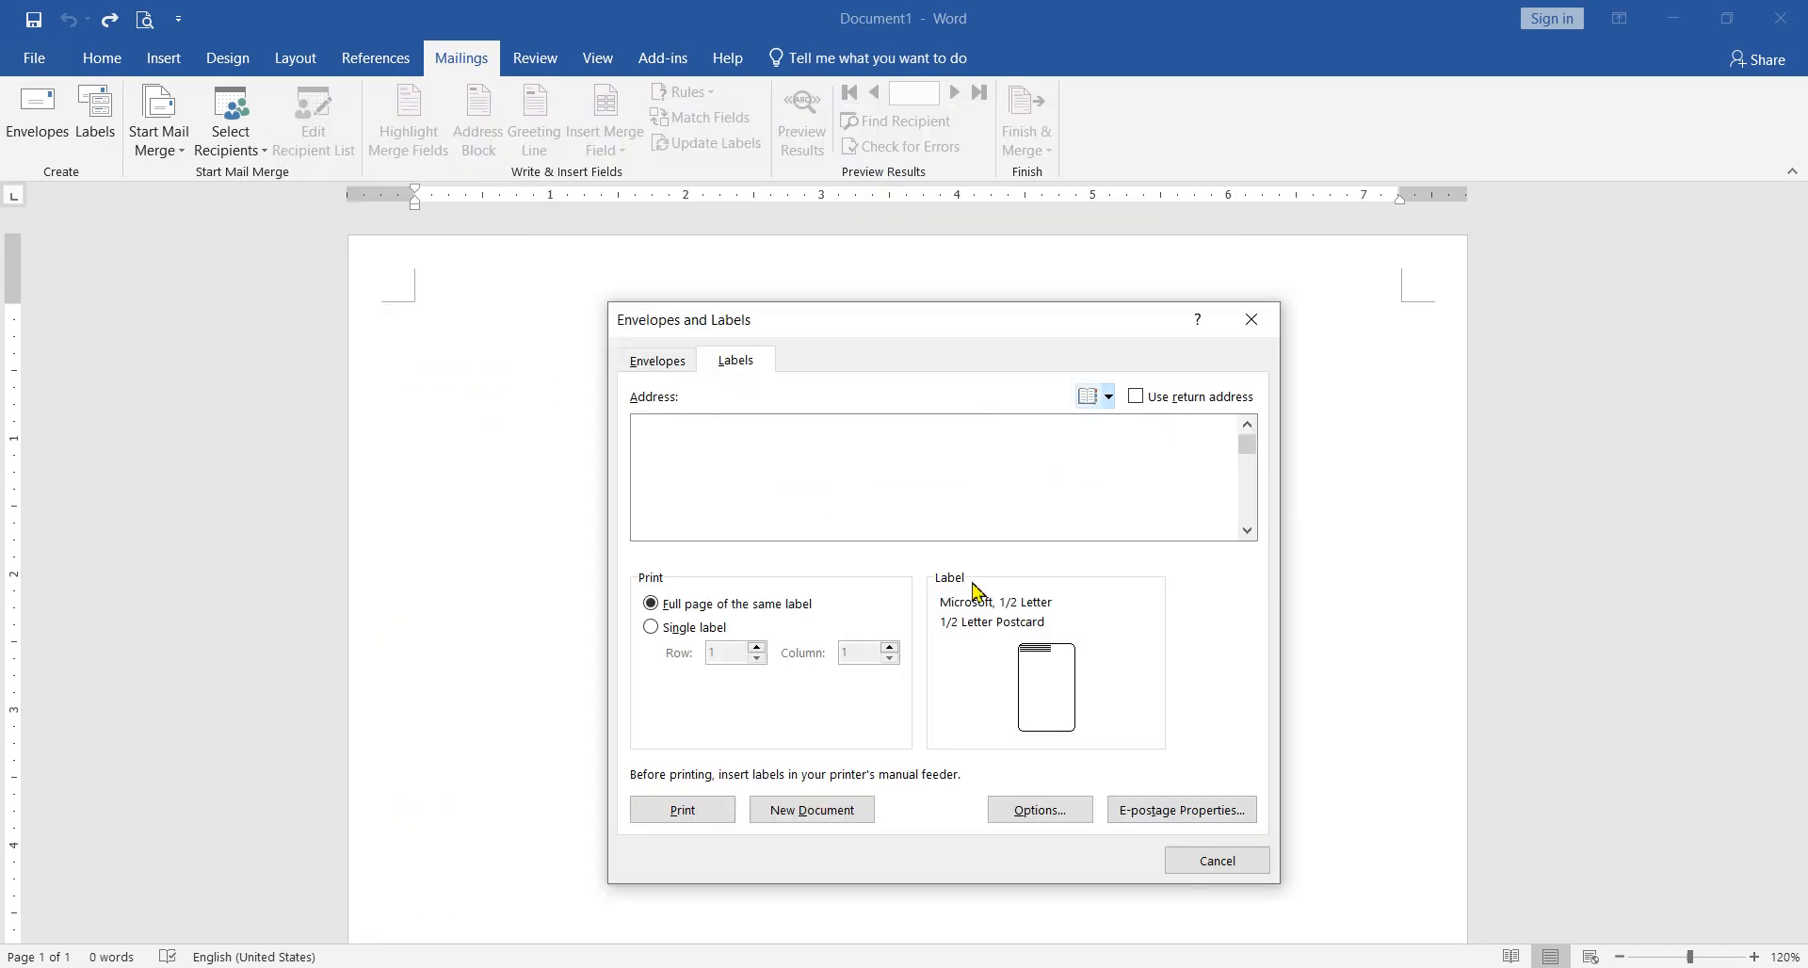
Step: Enter "Name of Company" as the first line of the label address and start a second line
{"action": "left_click", "coordinate": [740, 462]}
{"action": "type", "text": "Name of cC"}
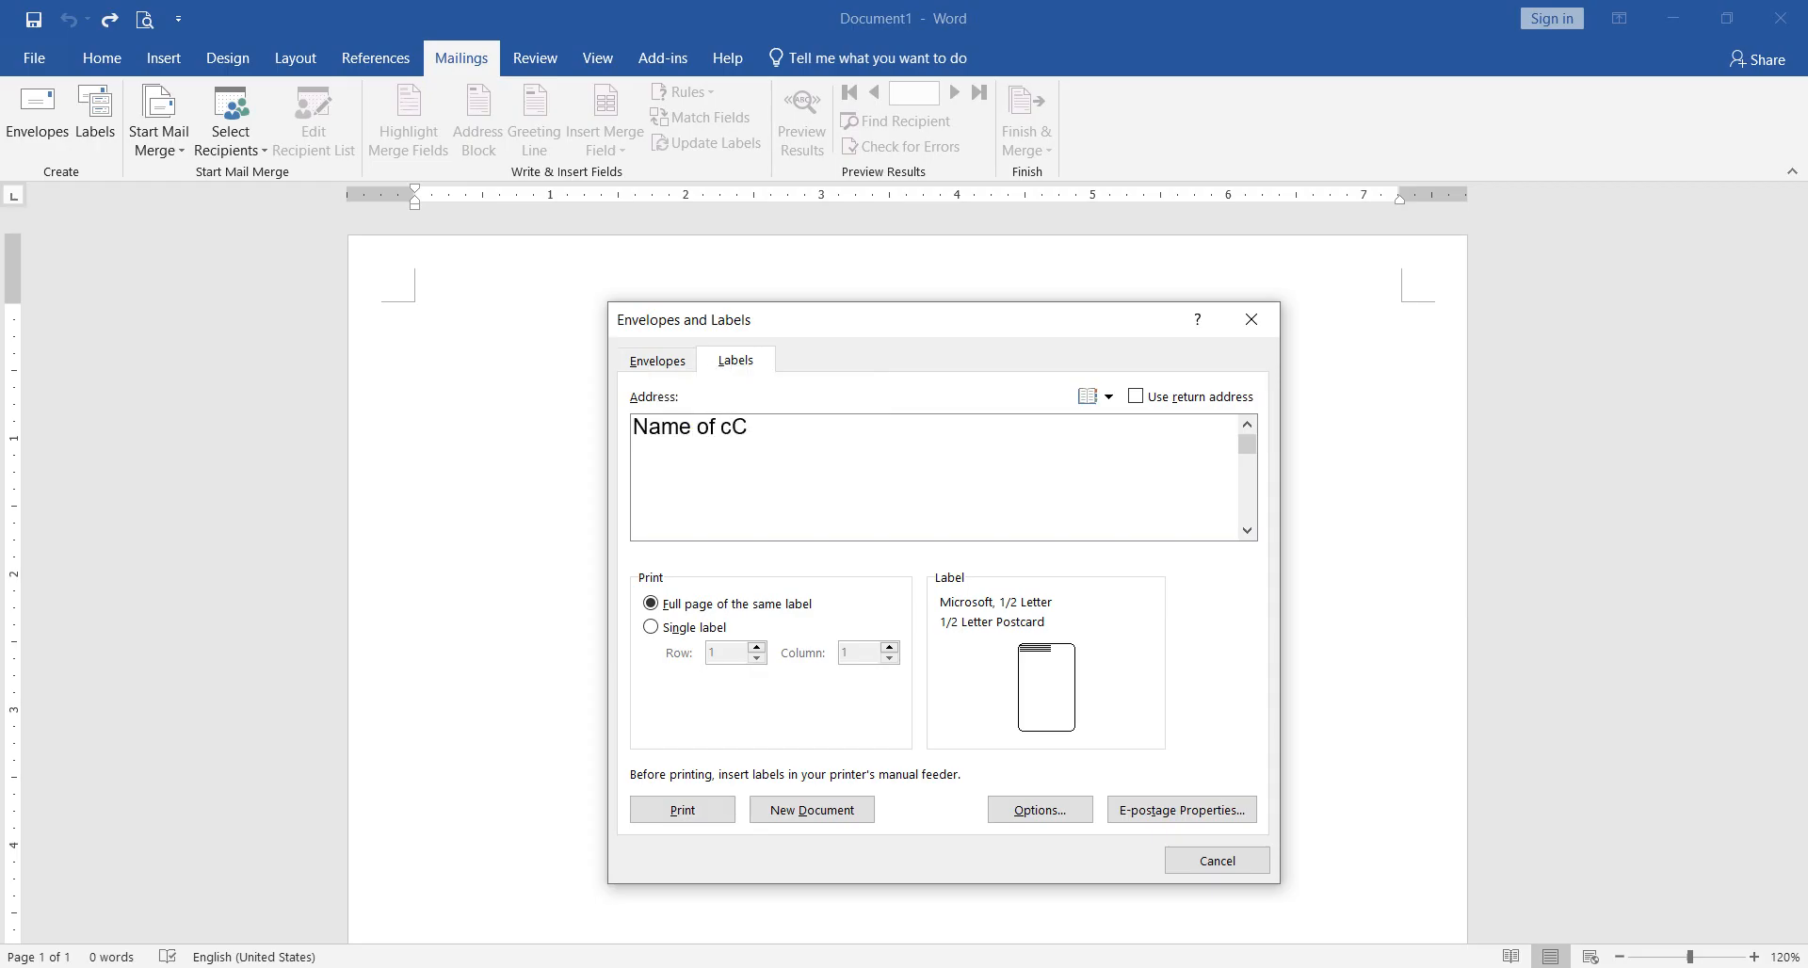
{"action": "key", "text": "BackSpace"}
{"action": "key", "text": "BackSpace"}
{"action": "type", "text": "Comn"}
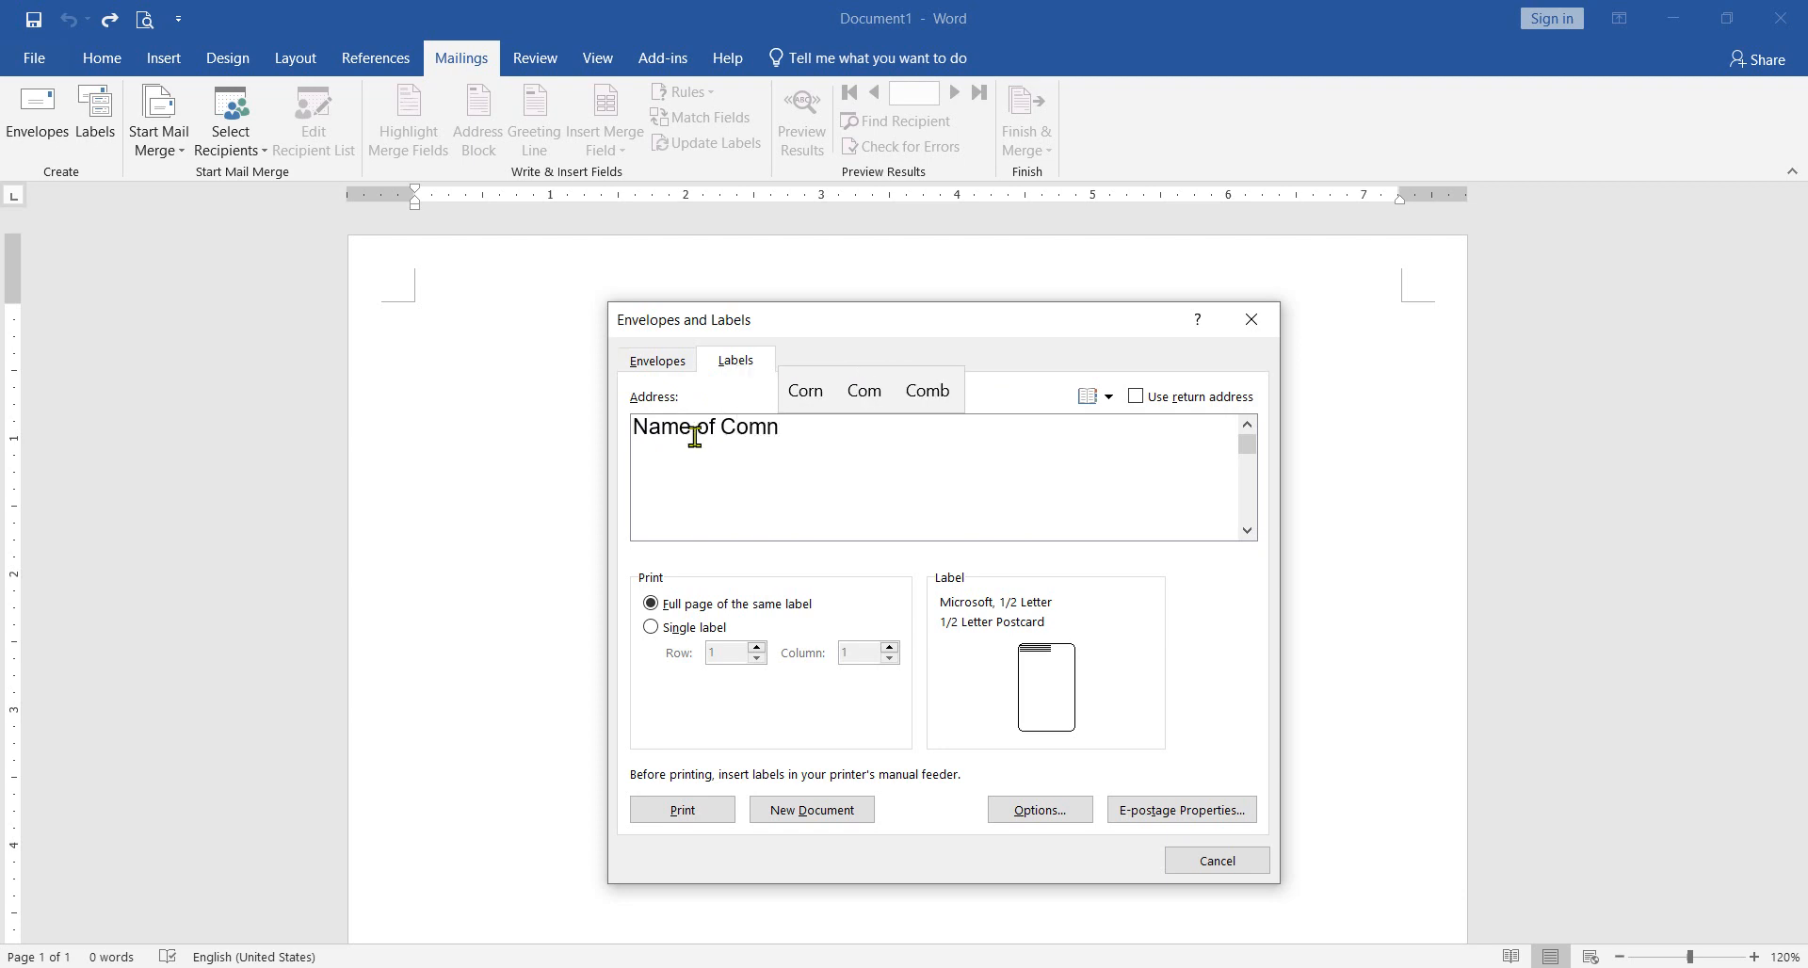
{"action": "key", "text": "BackSpace"}
{"action": "type", "text": "pan"}
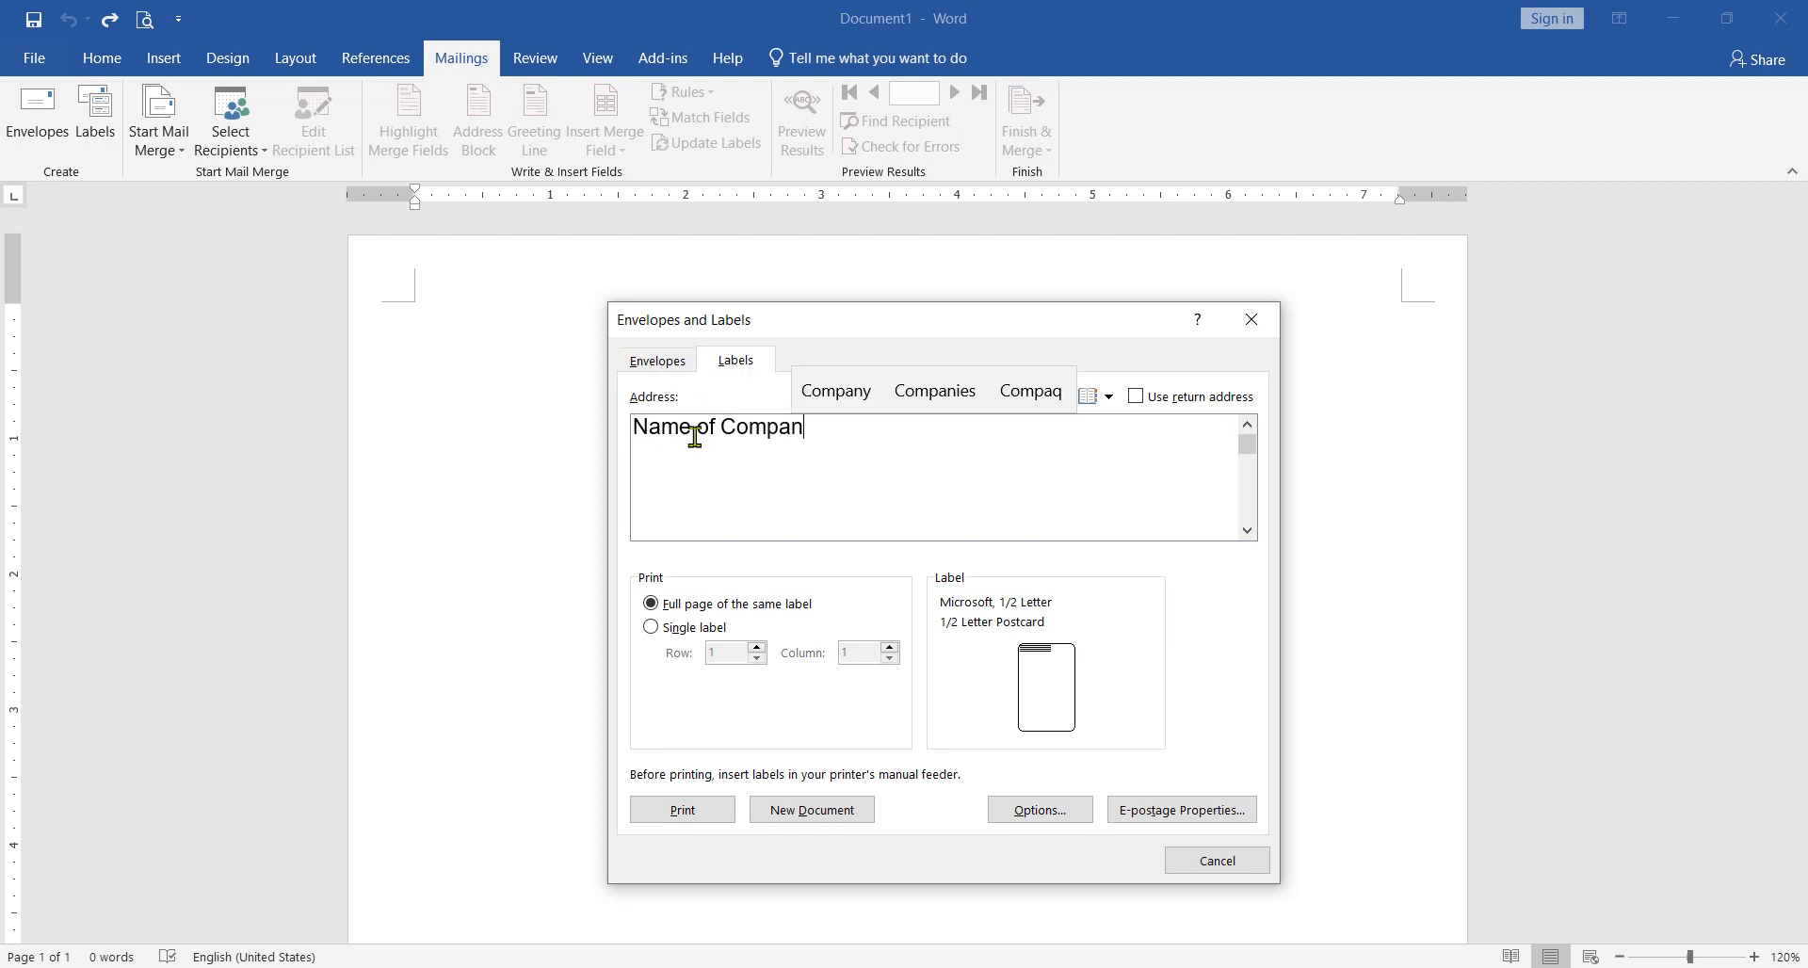
{"action": "key", "text": "Up"}
{"action": "key", "text": "Return"}
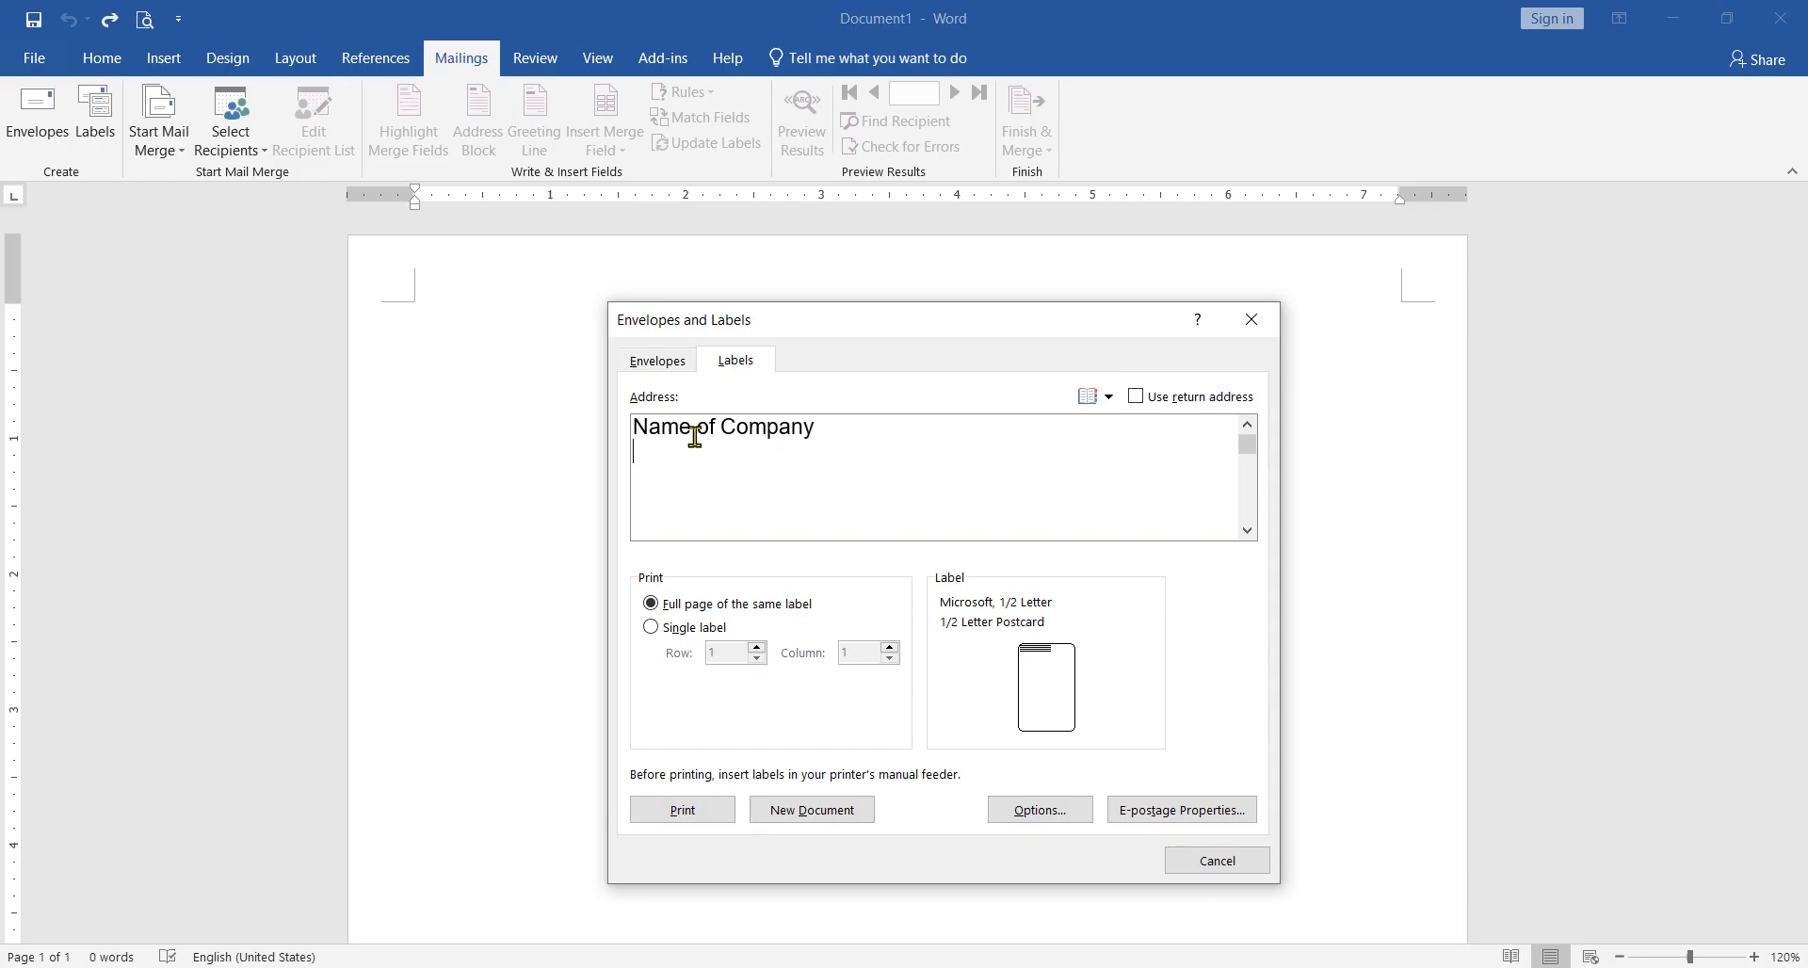
{"action": "key", "text": "Return"}
Step: Enter "addressed" as the second line of the label address
{"action": "type", "text": "Co"}
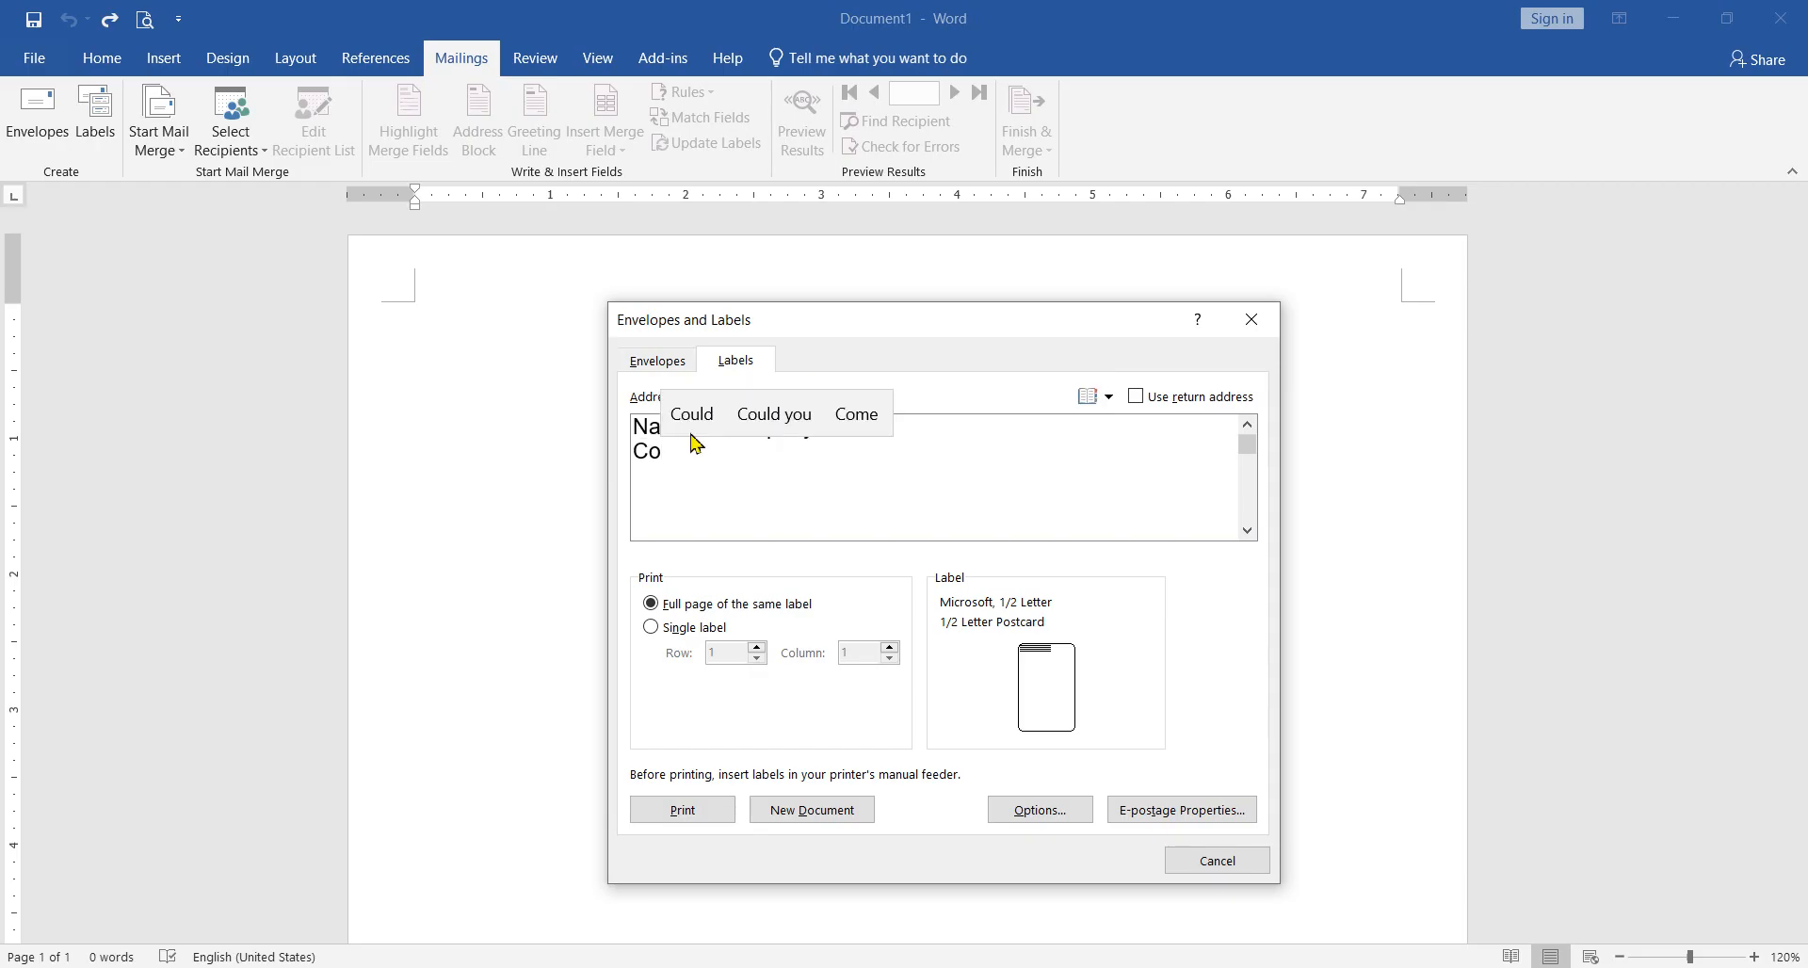
{"action": "key", "text": "BackSpace"}
{"action": "key", "text": "BackSpace"}
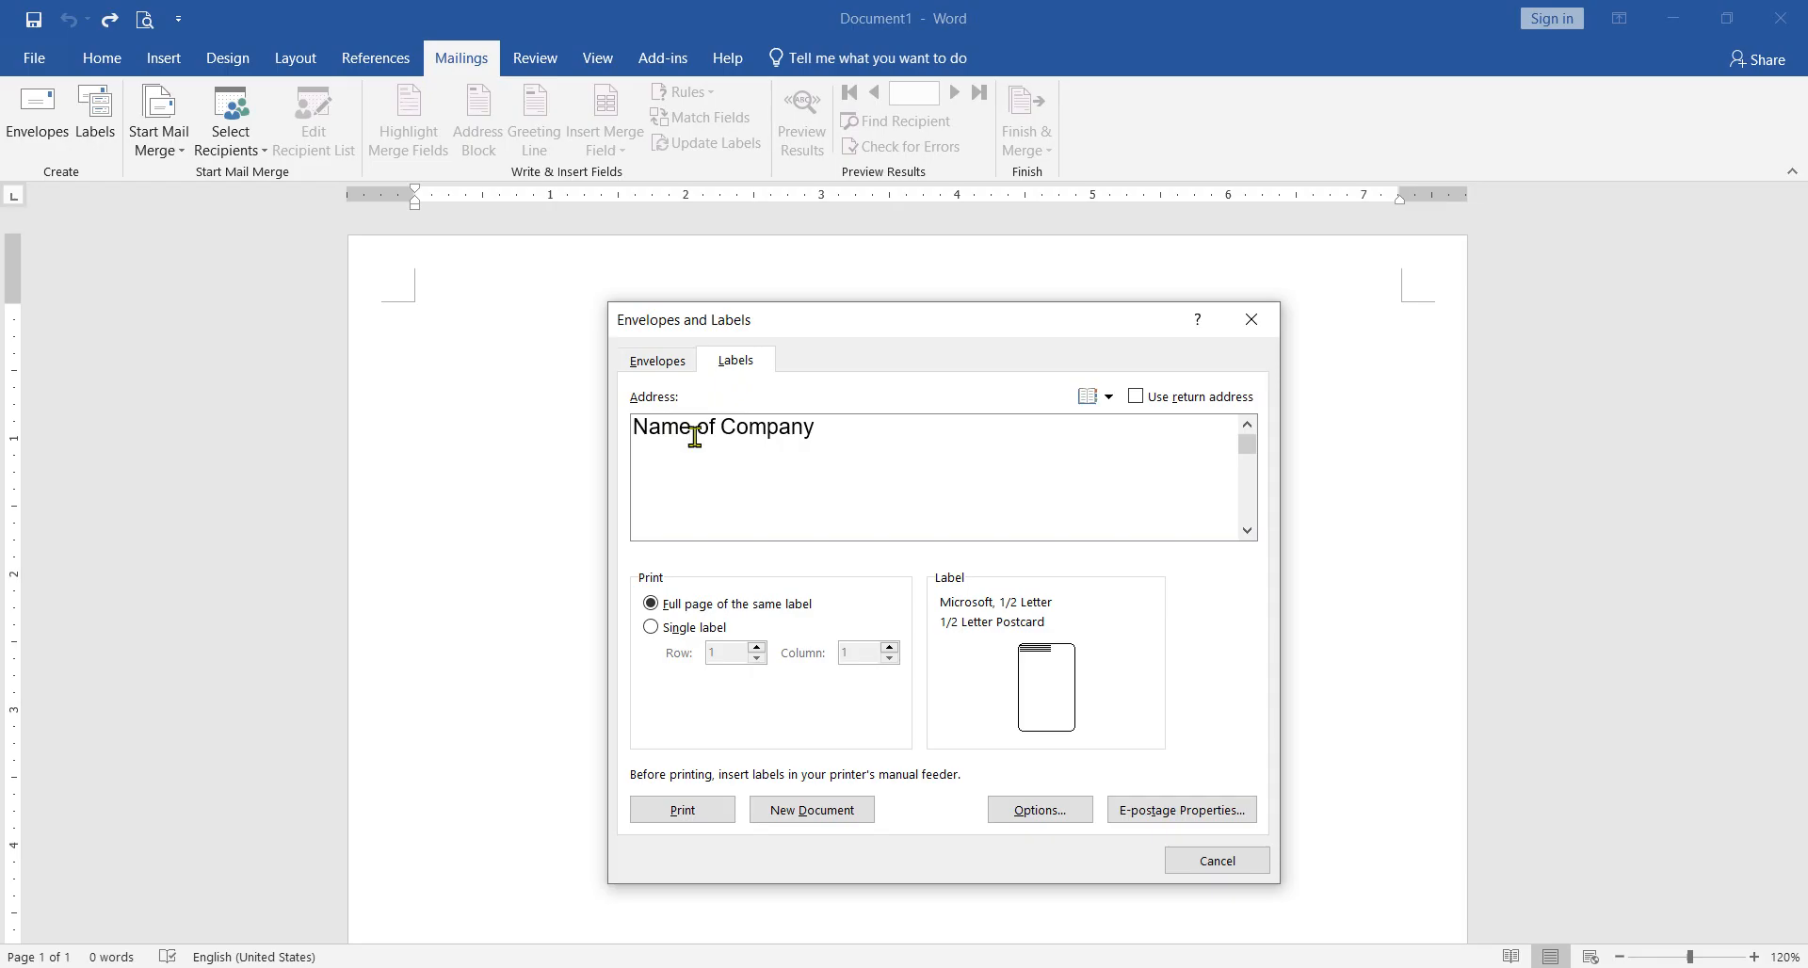
{"action": "type", "text": "address"}
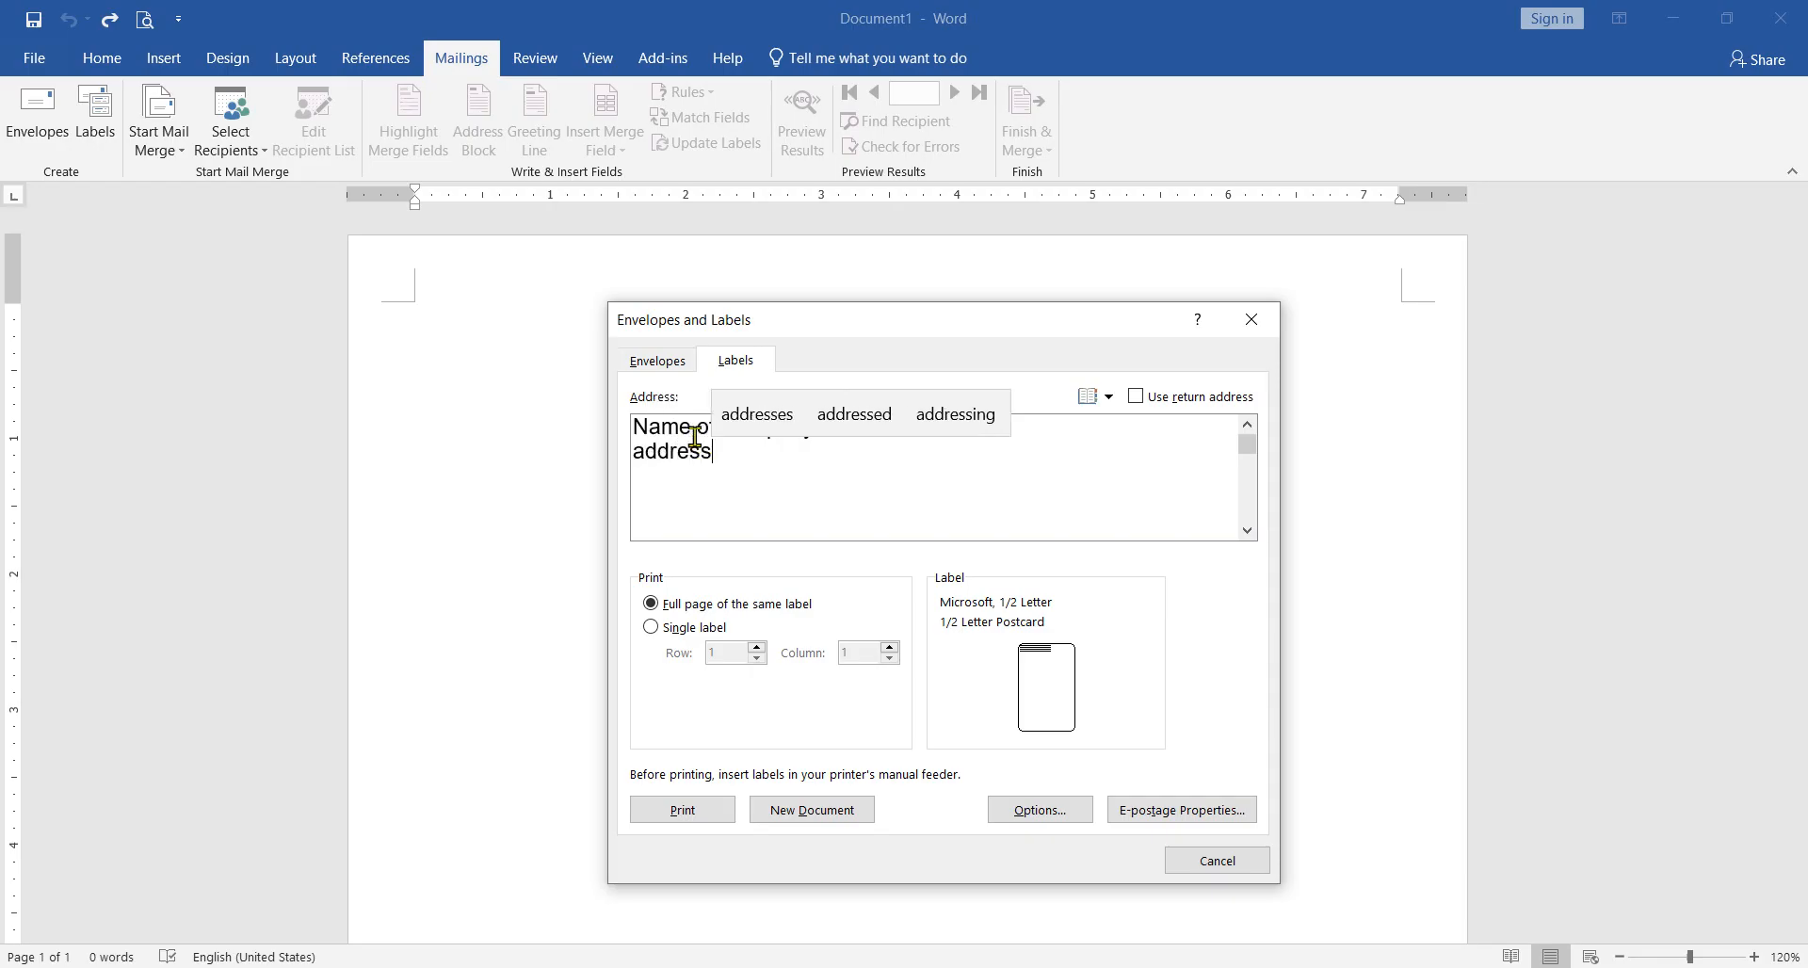
{"action": "key", "text": "Up"}
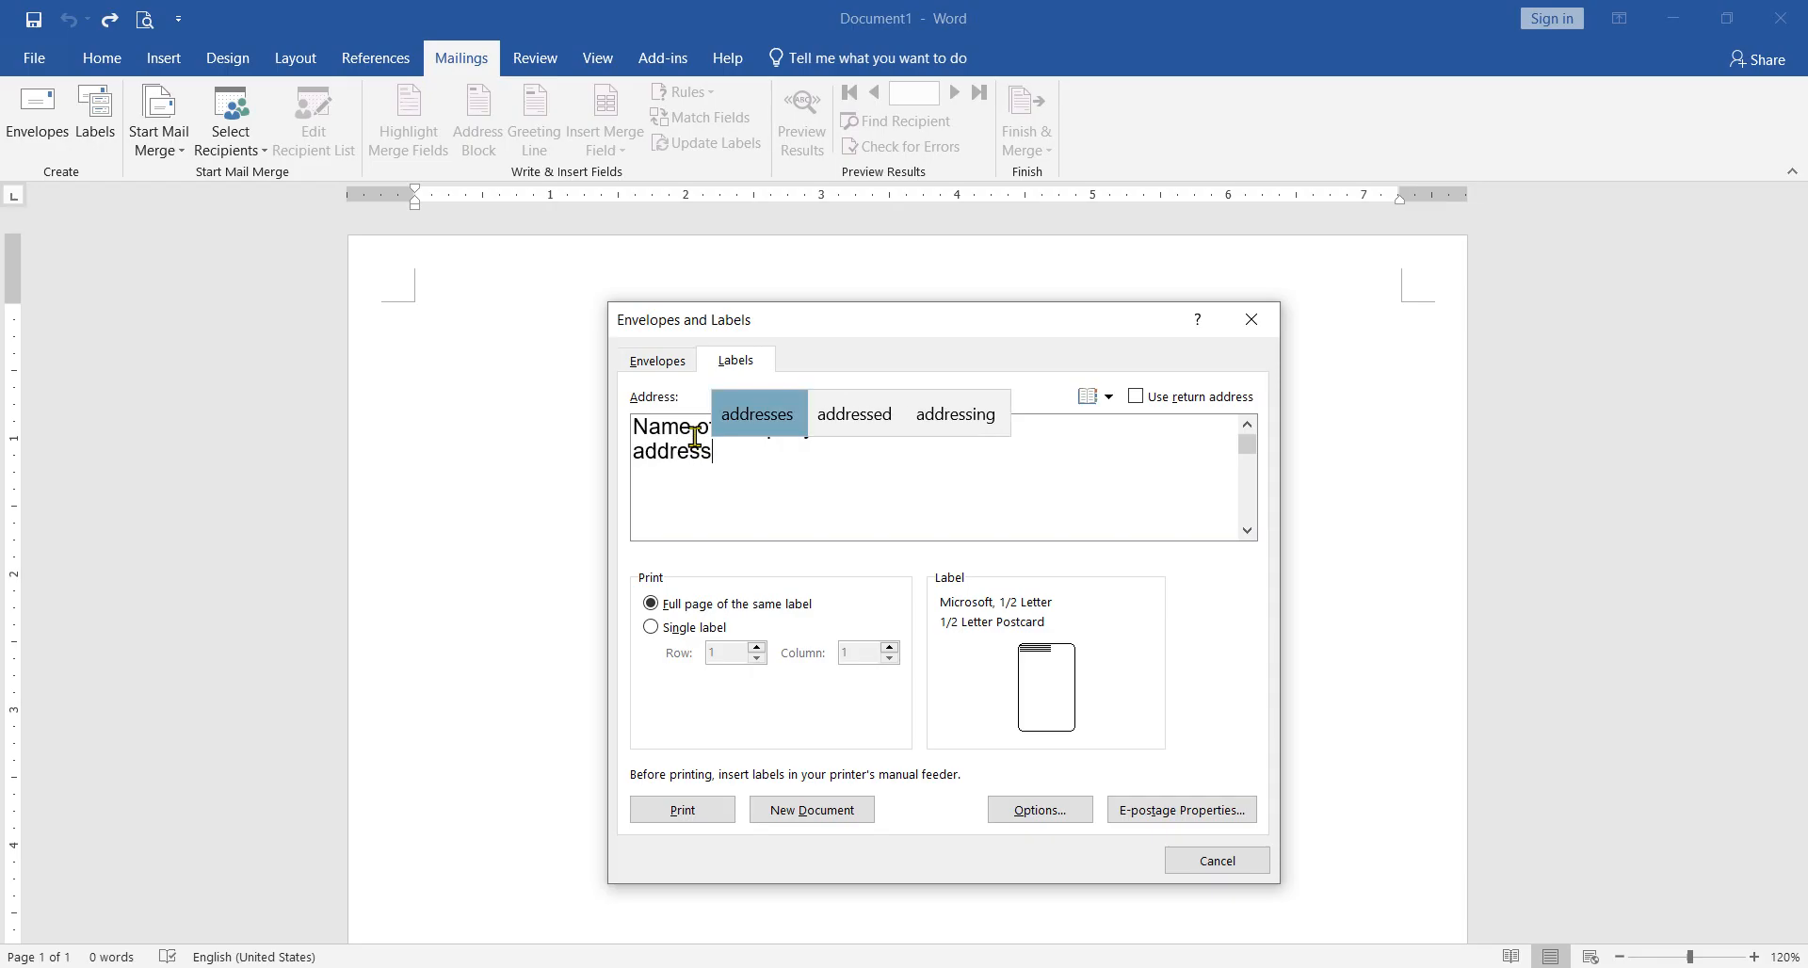
{"action": "key", "text": "Right"}
{"action": "key", "text": "Return"}
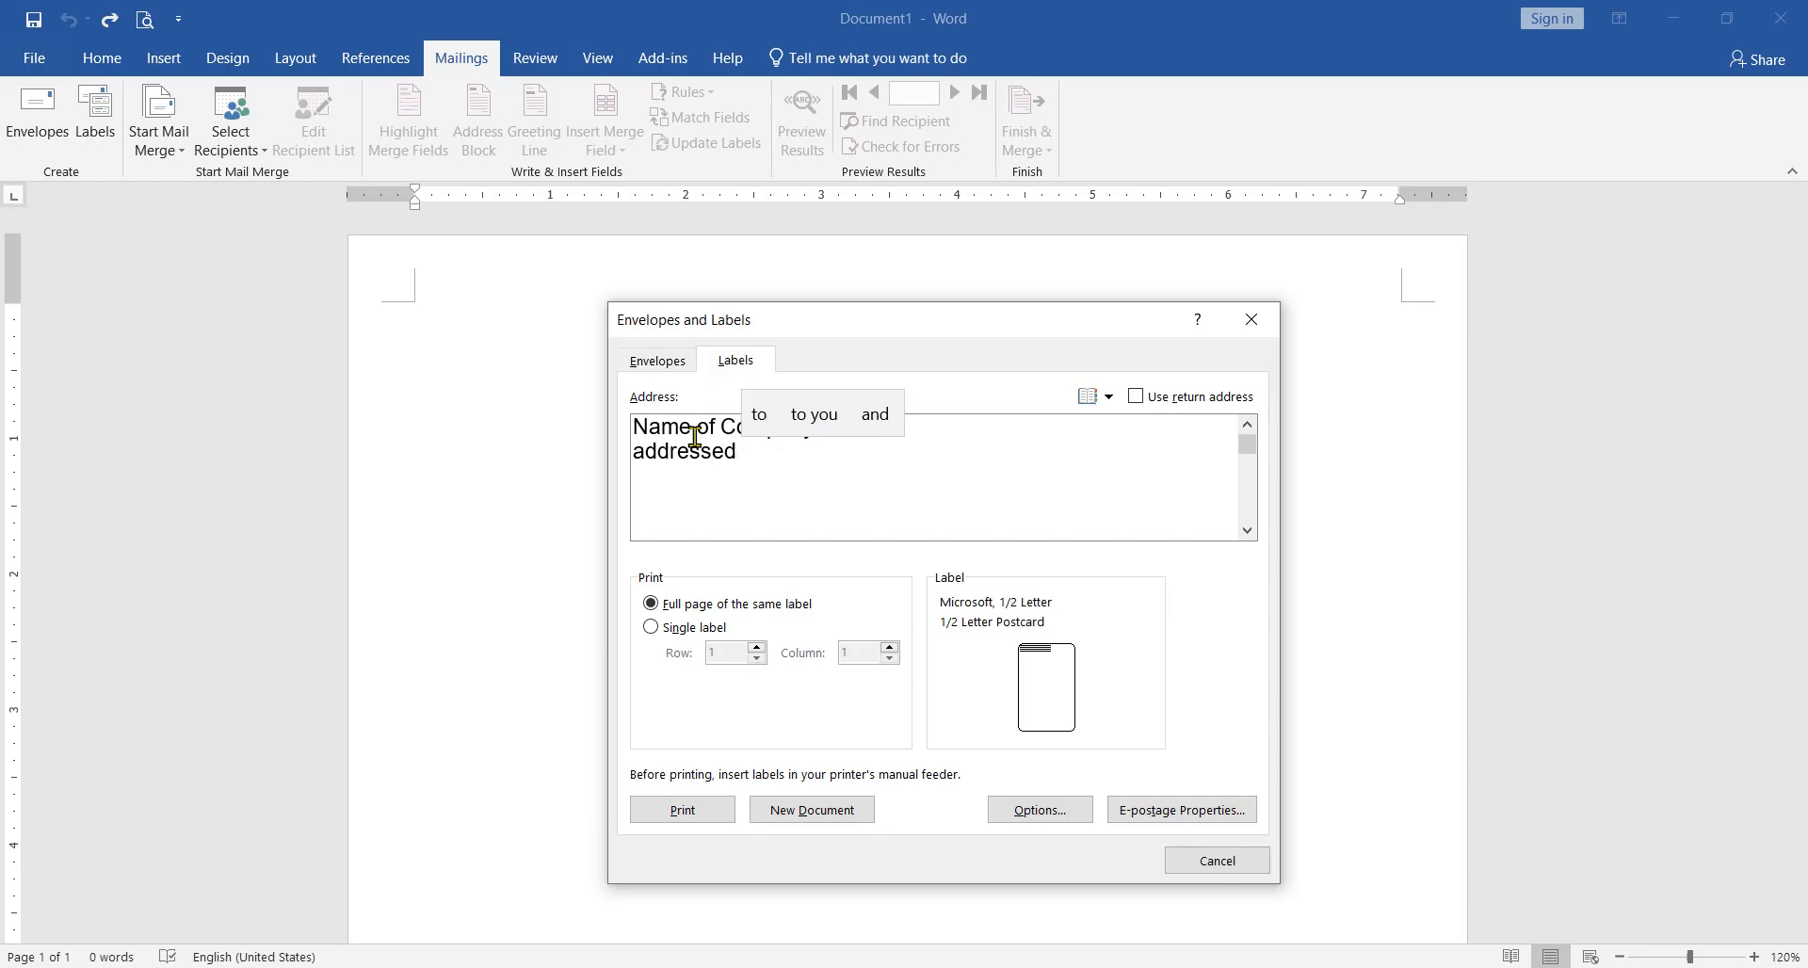
Step: Add a third line to the label address with the caption "Phone No;" followed by the company's phone number
{"action": "key", "text": "Return"}
{"action": "type", "text": "Phone"}
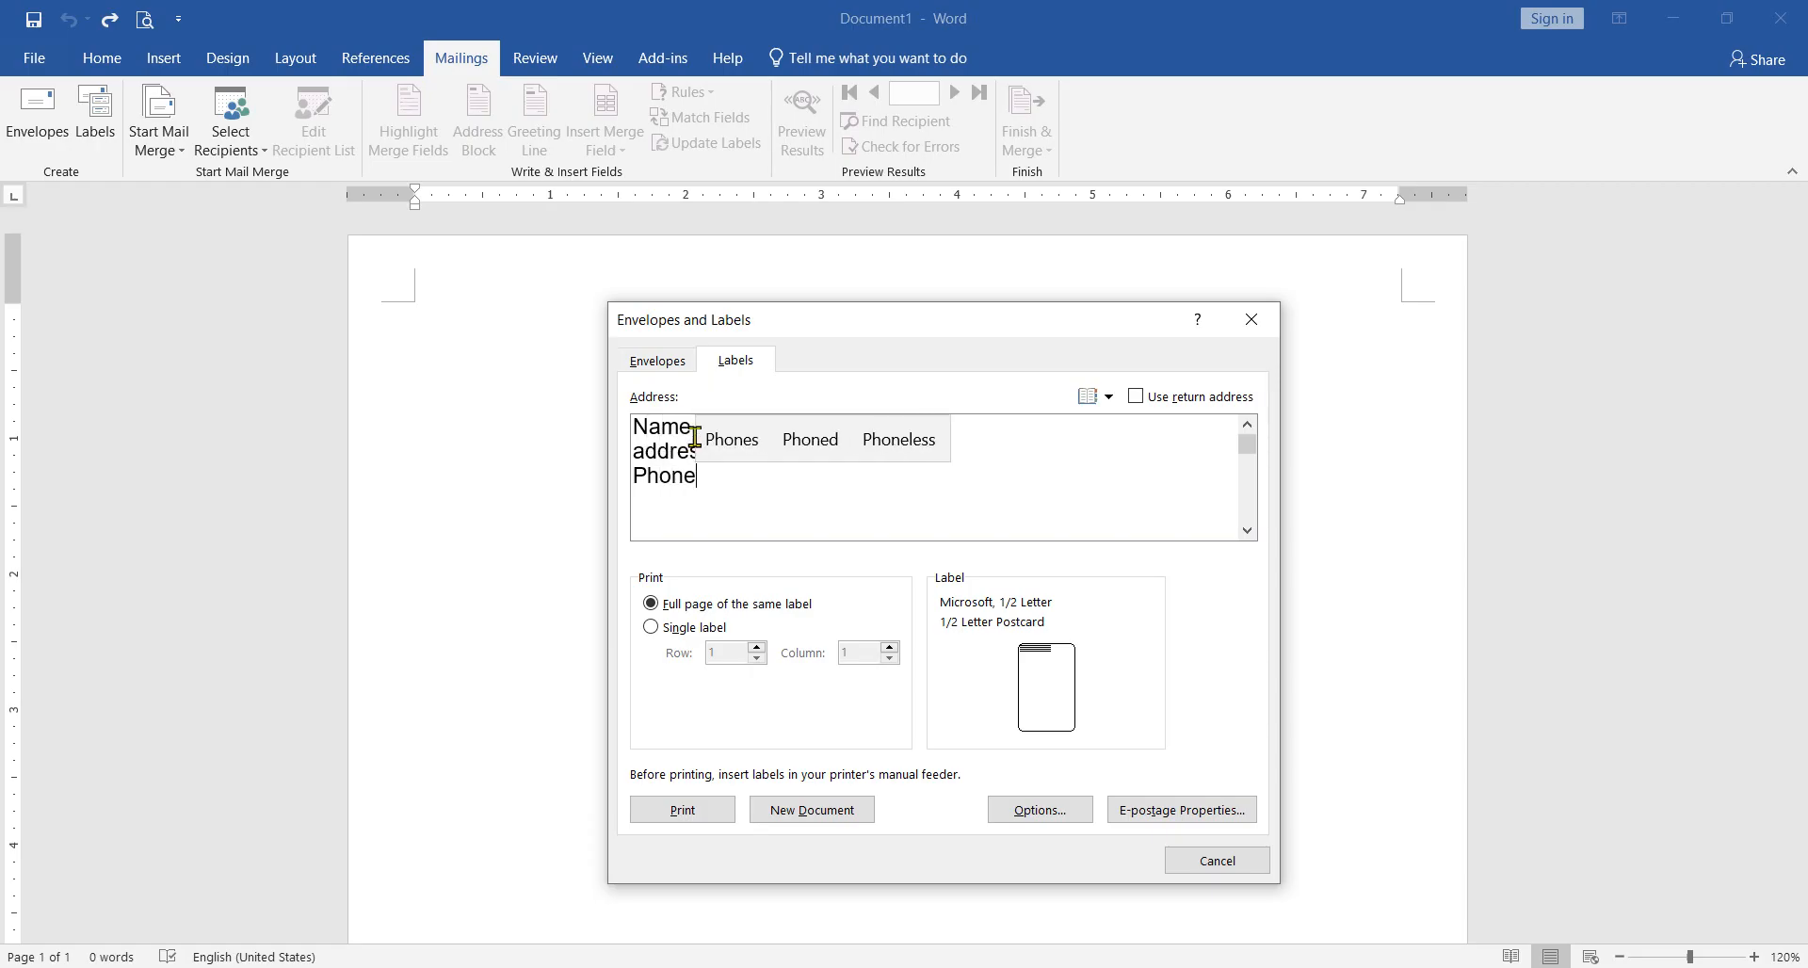
{"action": "type", "text": " No"}
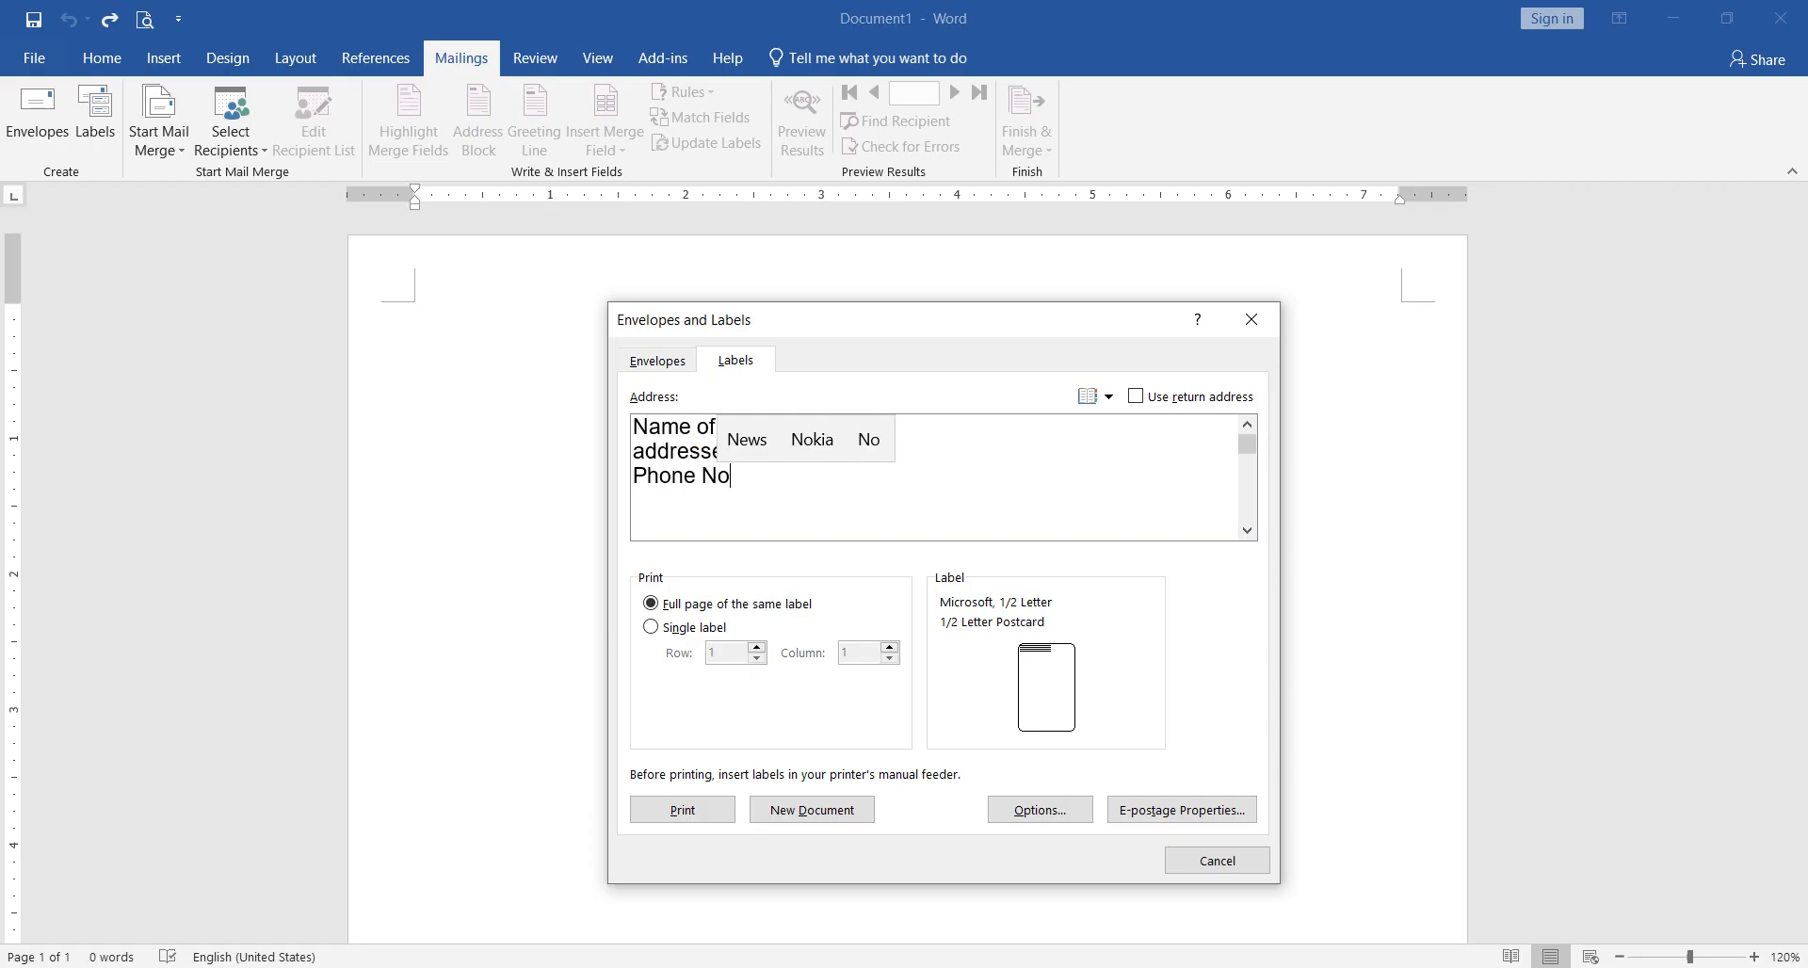
{"action": "type", "text": "; 25450000"}
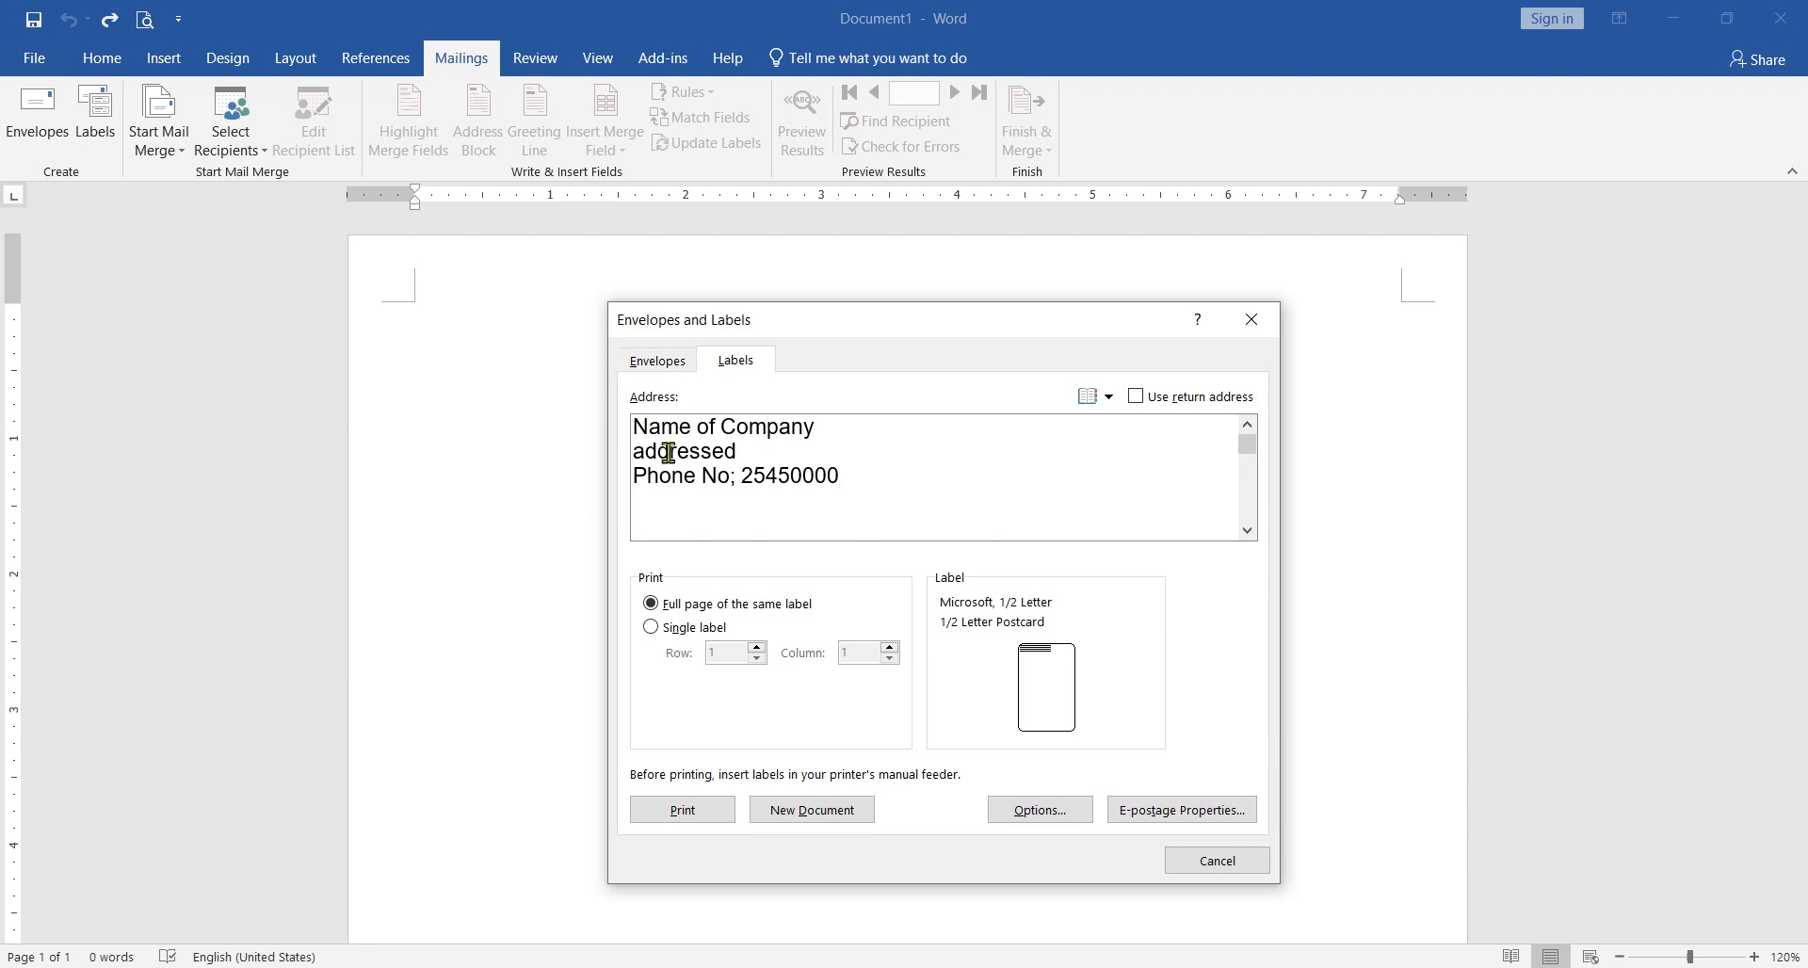
{"action": "left_click_drag", "start_coordinate": [634, 452], "coordinate": [795, 452]}
{"action": "left_click", "coordinate": [790, 458]}
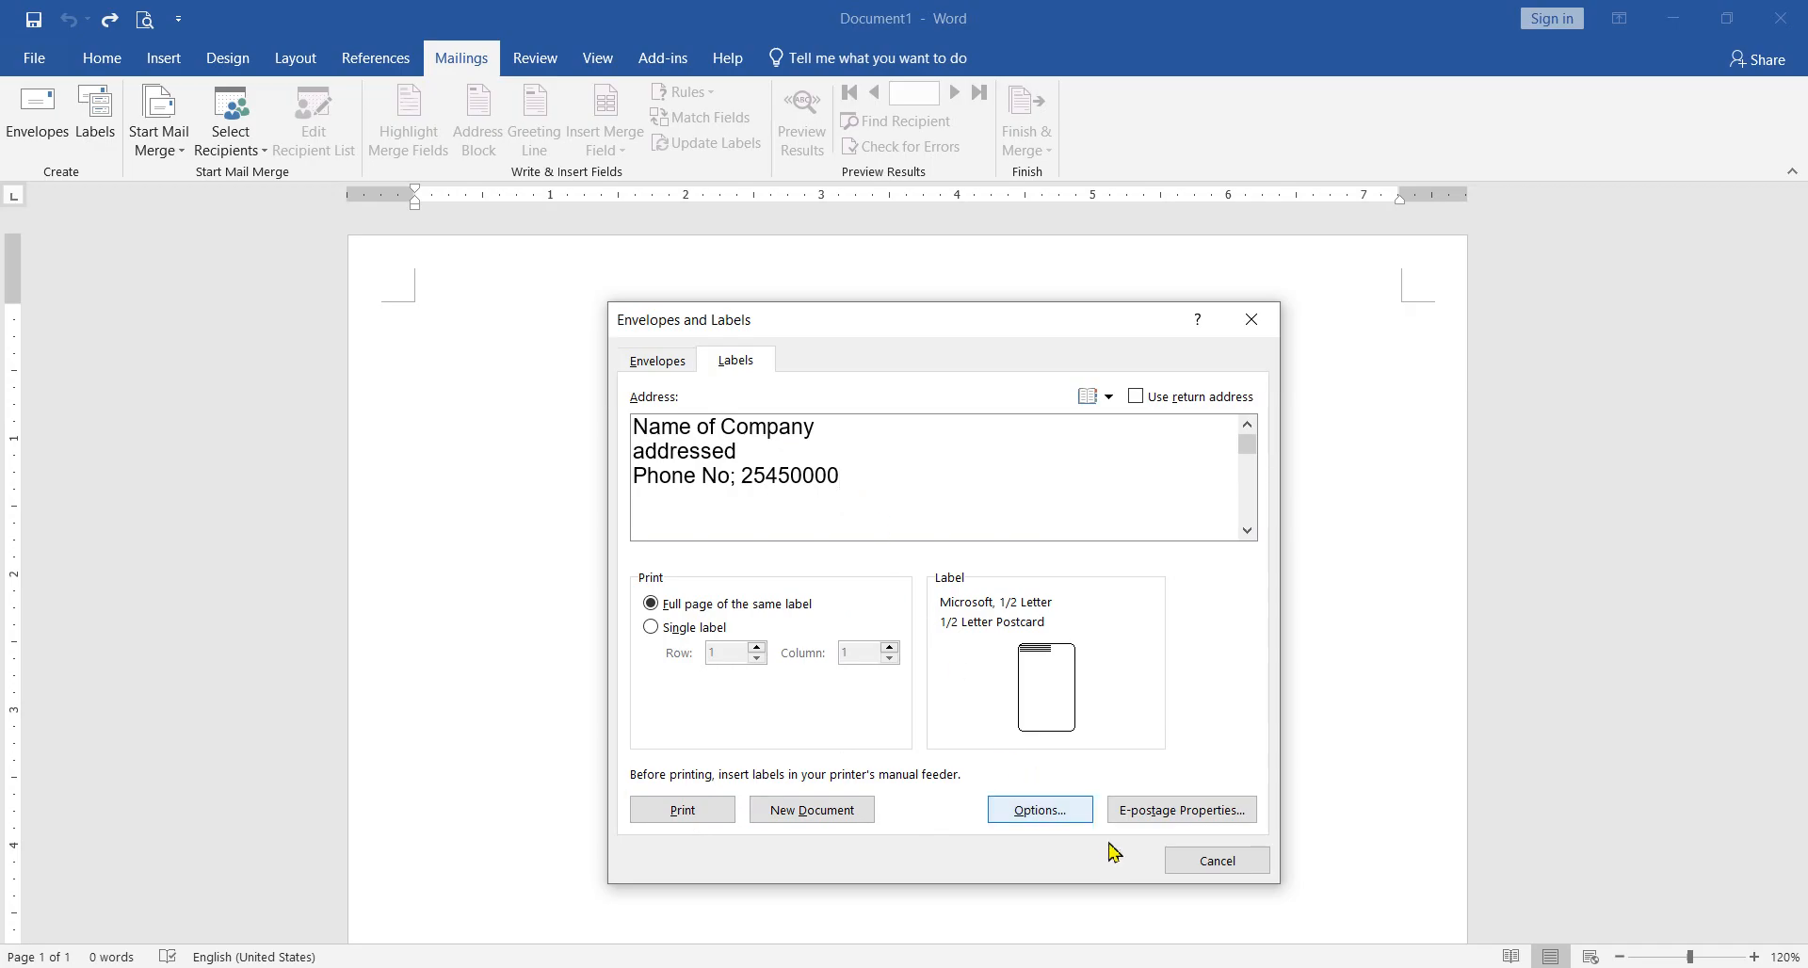
Step: Choose the Microsoft 30 Per Page address label and generate a full page of the same label in a new document
{"action": "left_click", "coordinate": [1040, 818]}
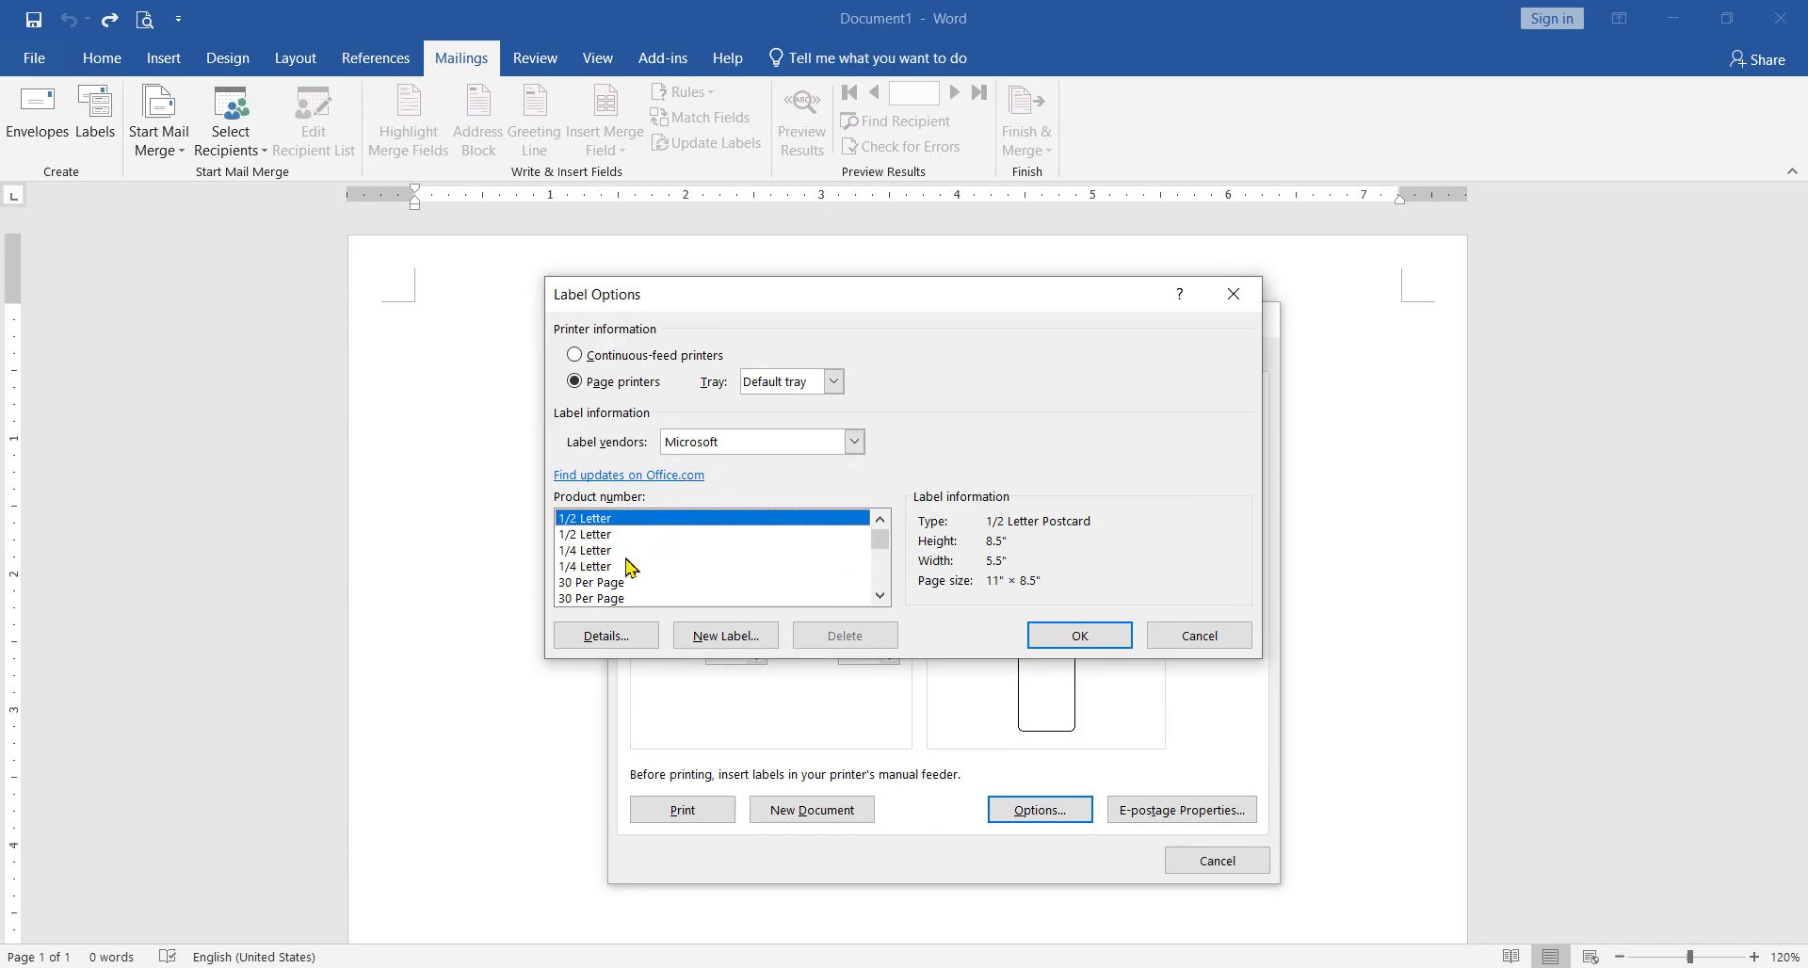
{"action": "left_click", "coordinate": [584, 583]}
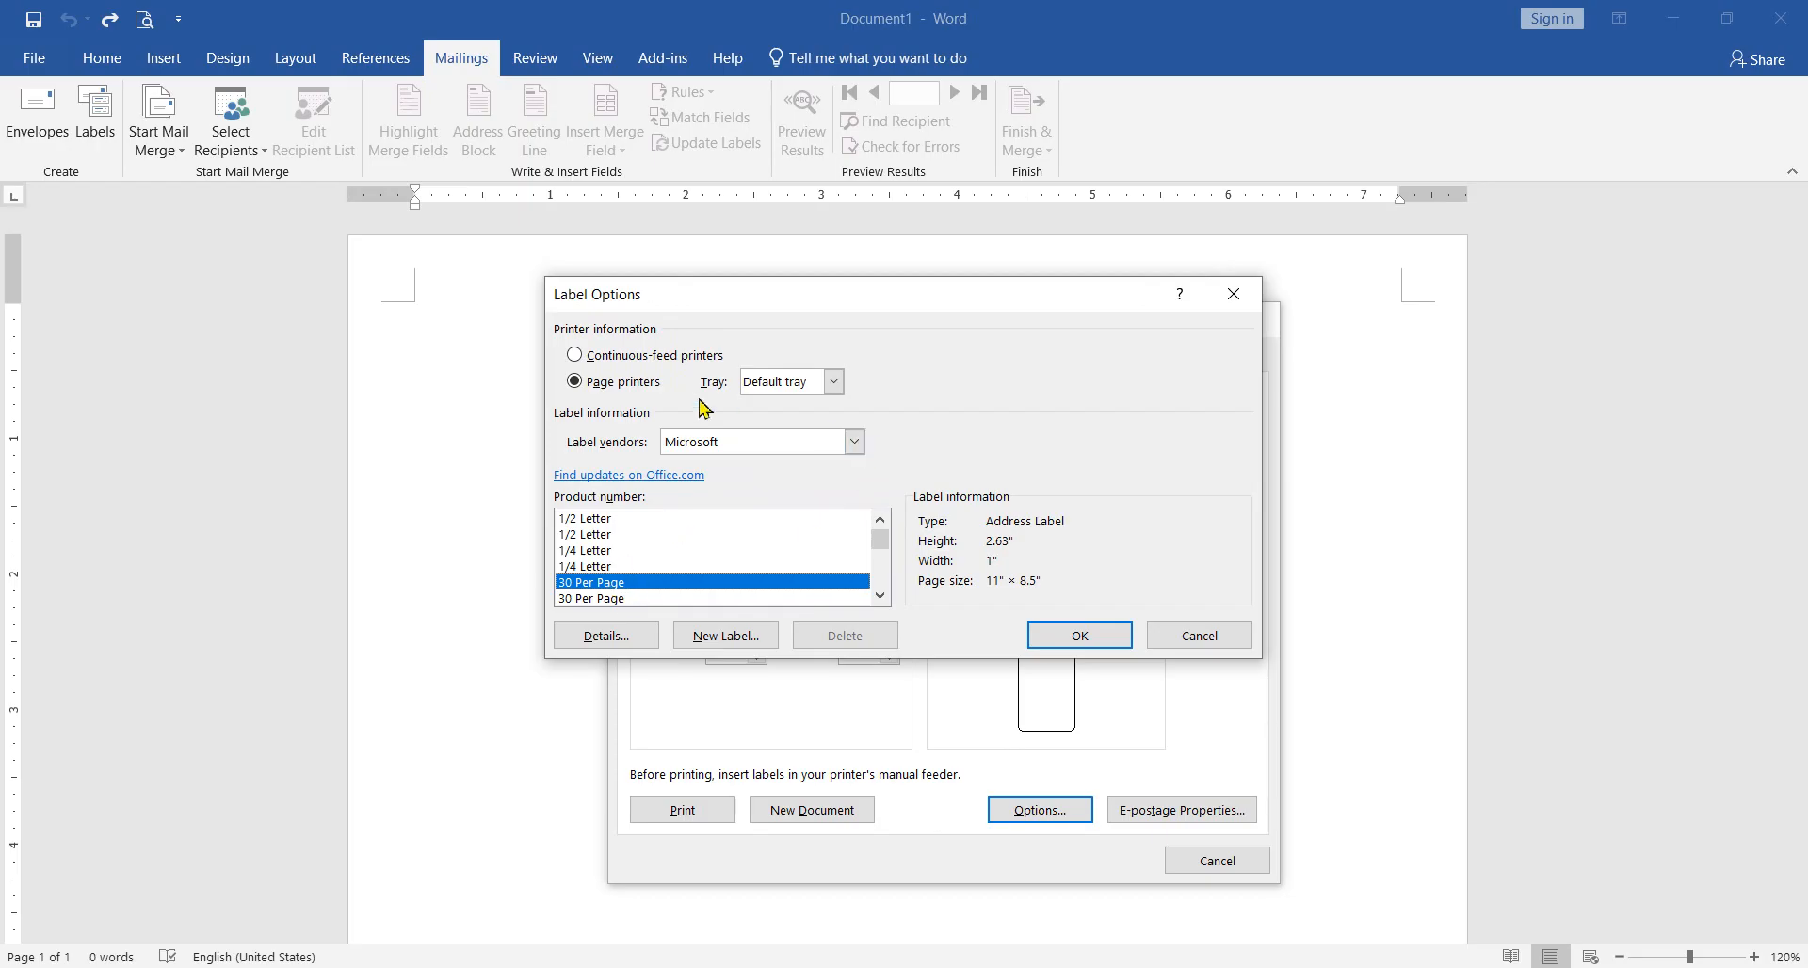
{"action": "left_click", "coordinate": [1062, 638]}
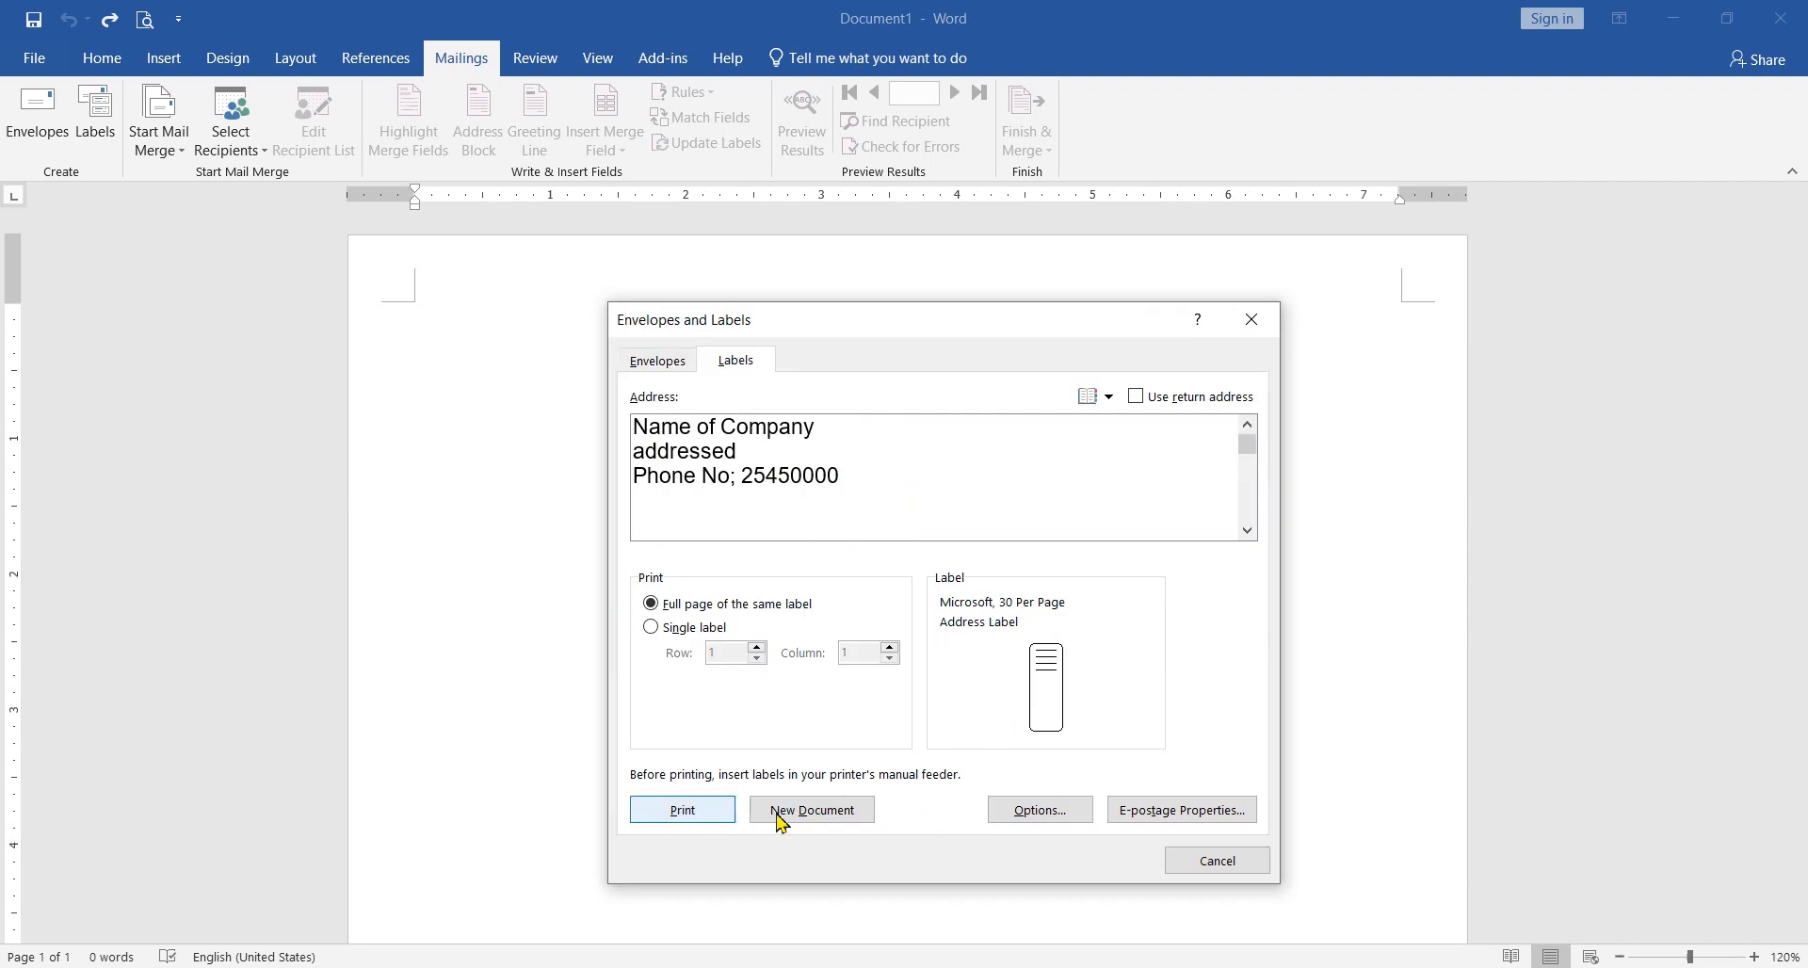
{"action": "left_click", "coordinate": [798, 815]}
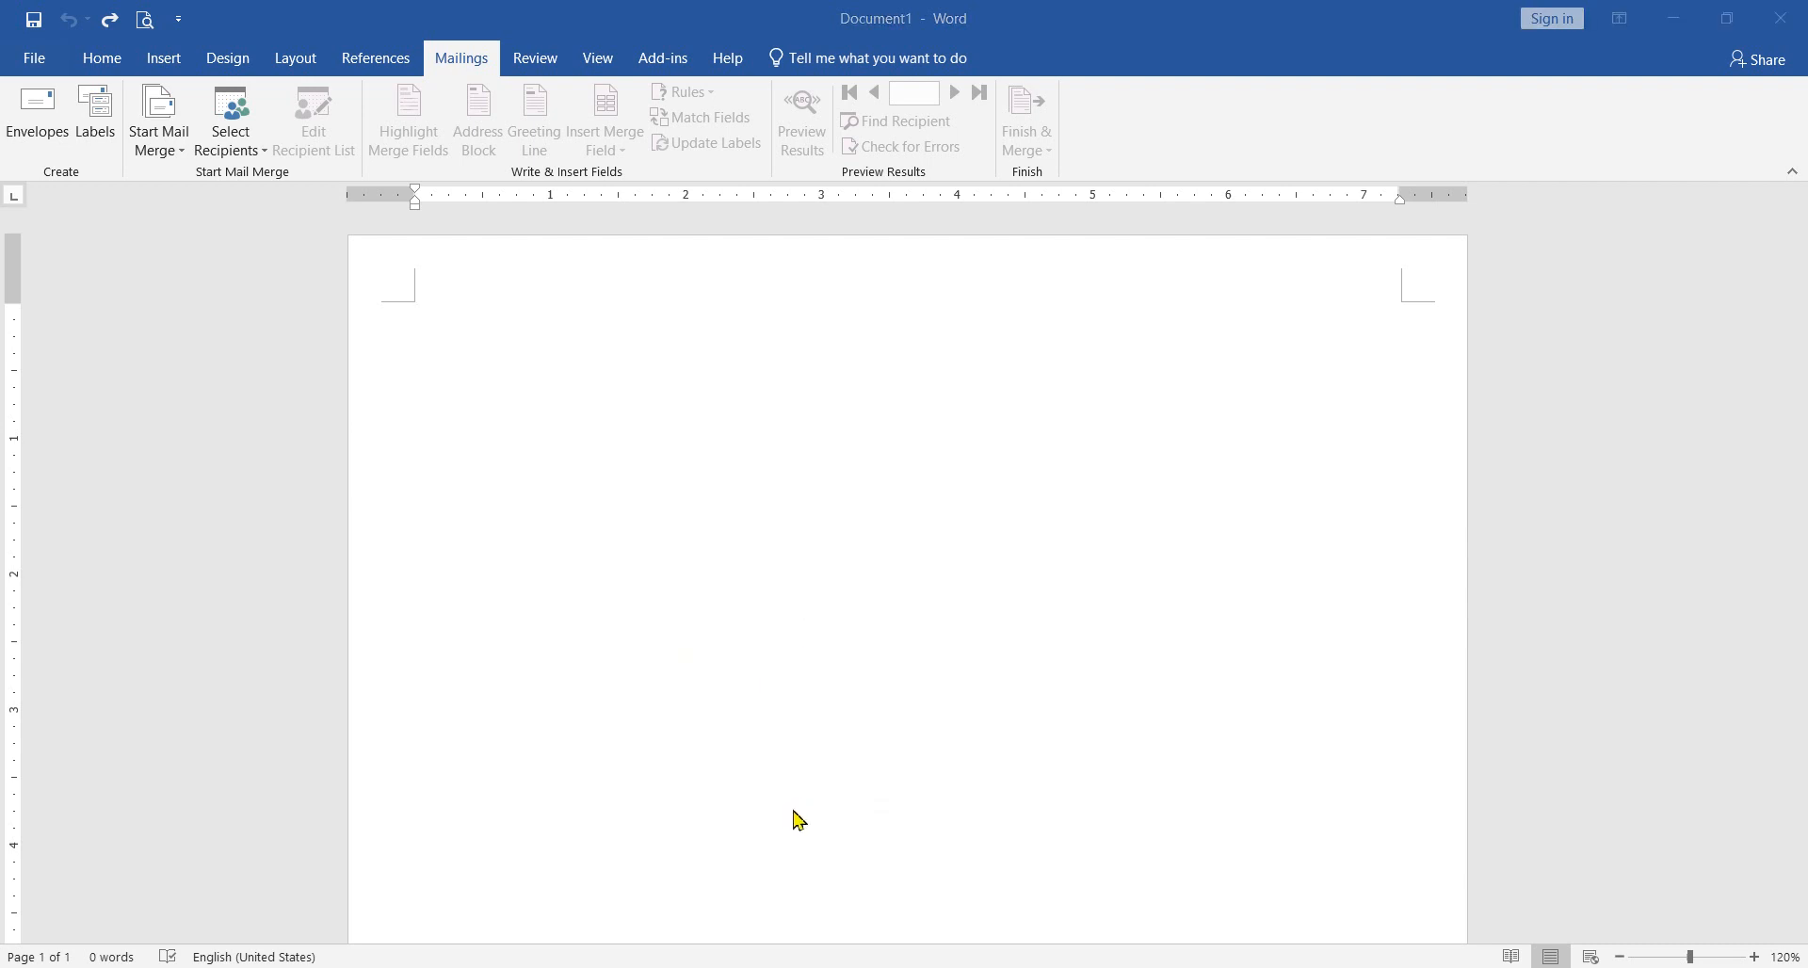
{"action": "scroll", "coordinate": [758, 680], "scroll_direction": "down", "scroll_amount": 2}
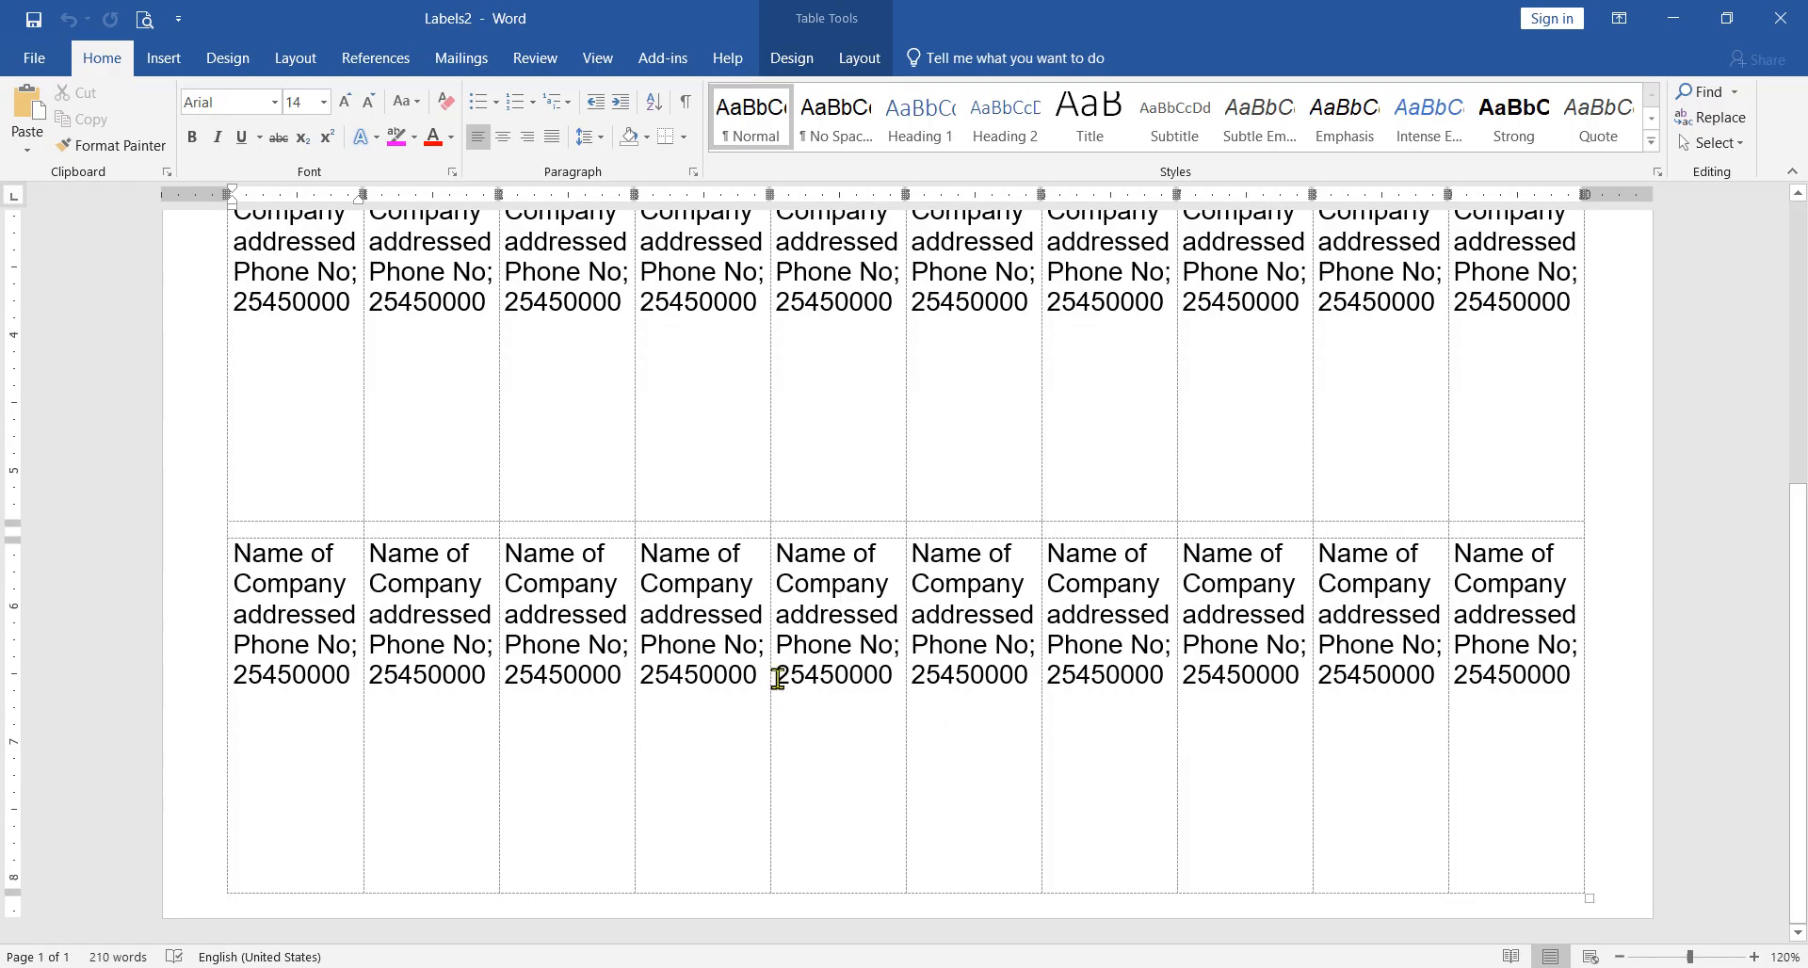
{"action": "scroll", "coordinate": [796, 557], "scroll_direction": "up", "scroll_amount": 2}
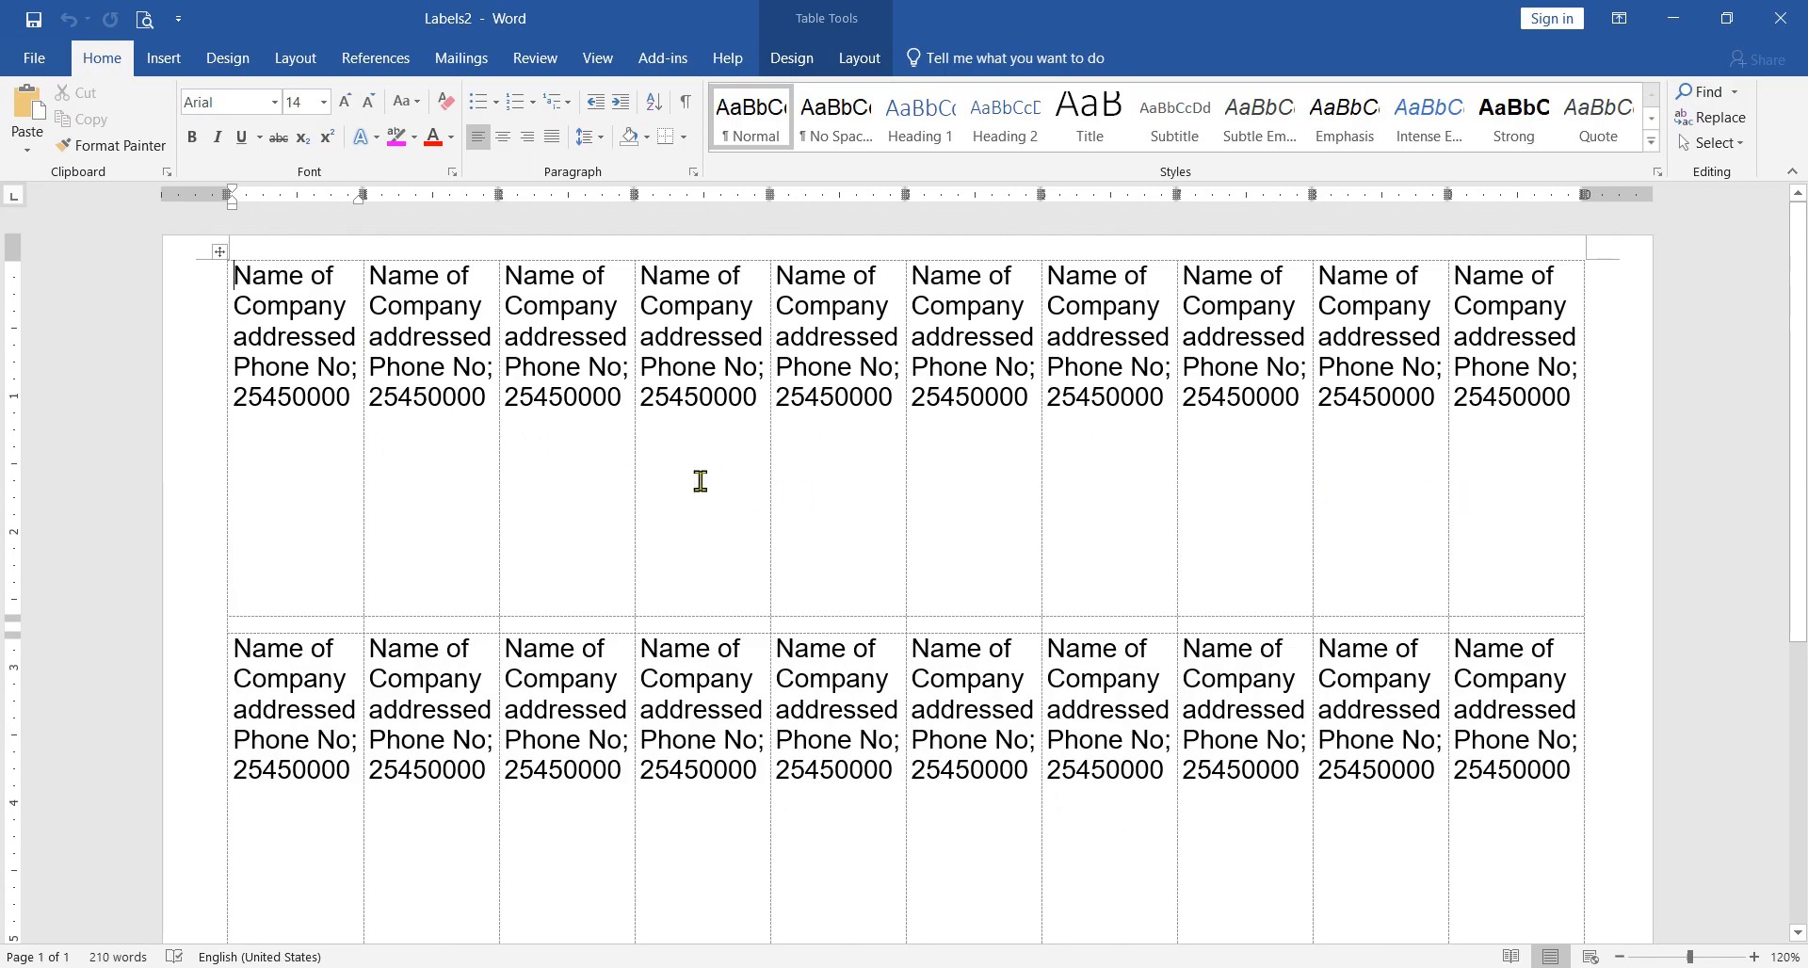
{"action": "scroll", "coordinate": [570, 645], "scroll_direction": "down", "scroll_amount": 5}
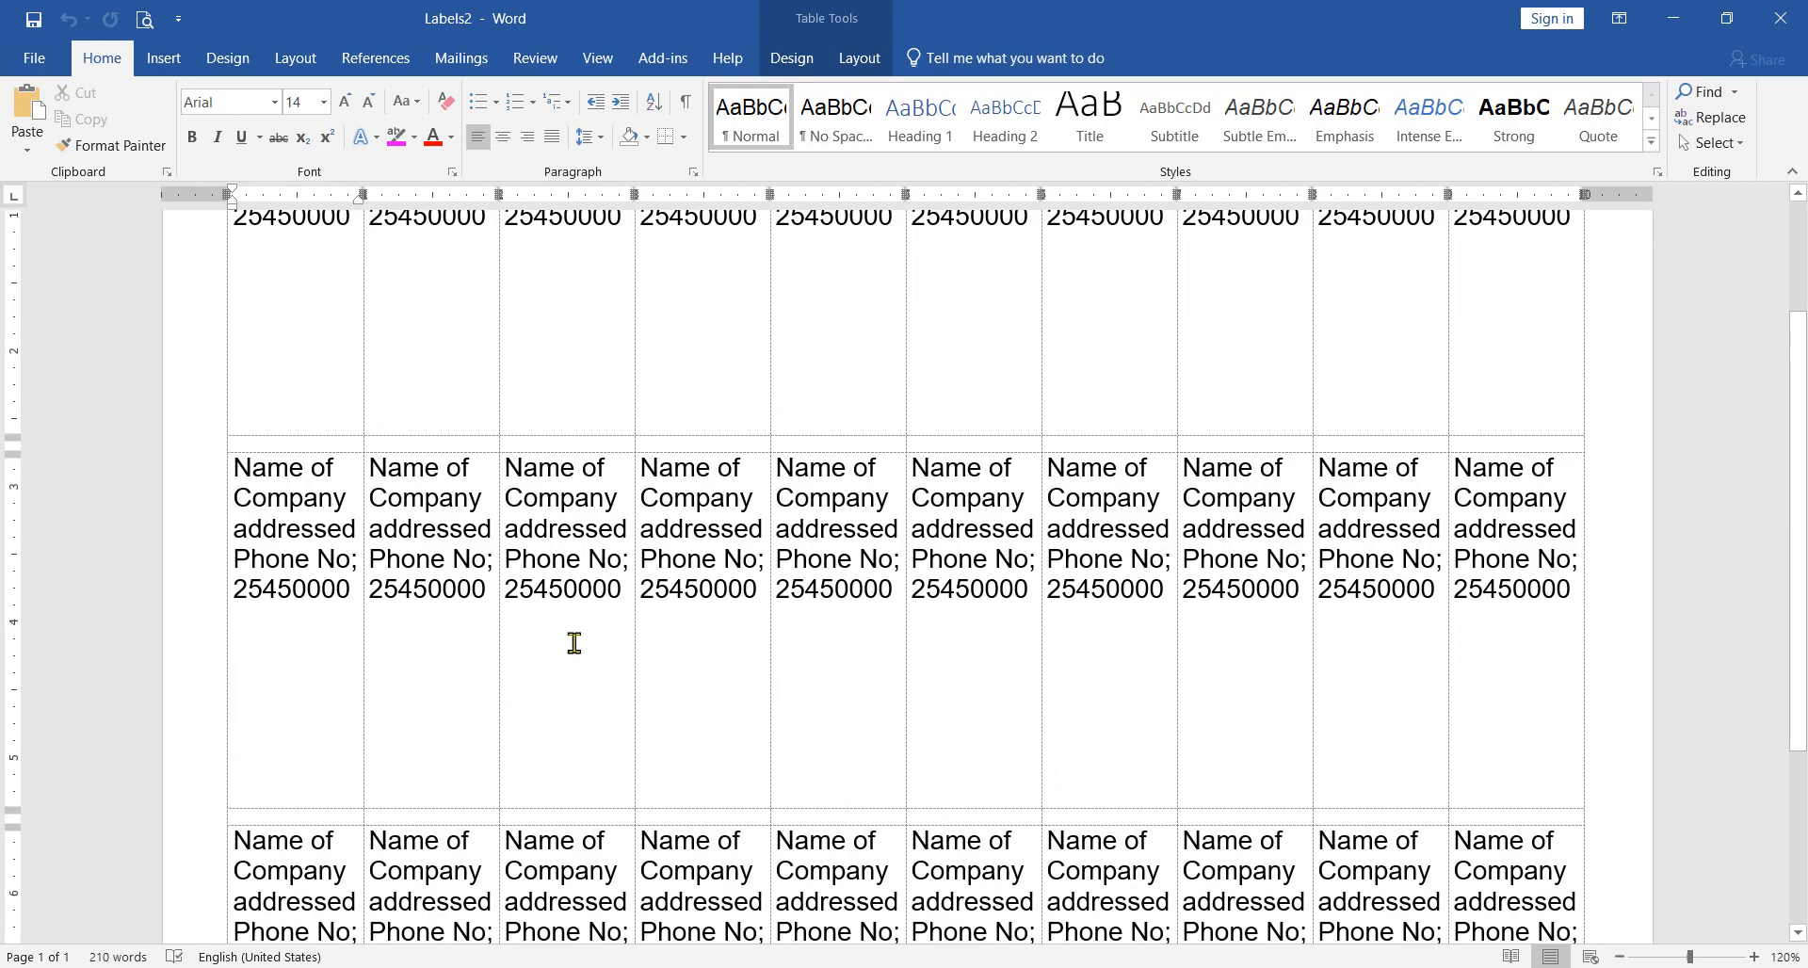
{"action": "scroll", "coordinate": [560, 622], "scroll_direction": "up", "scroll_amount": 5}
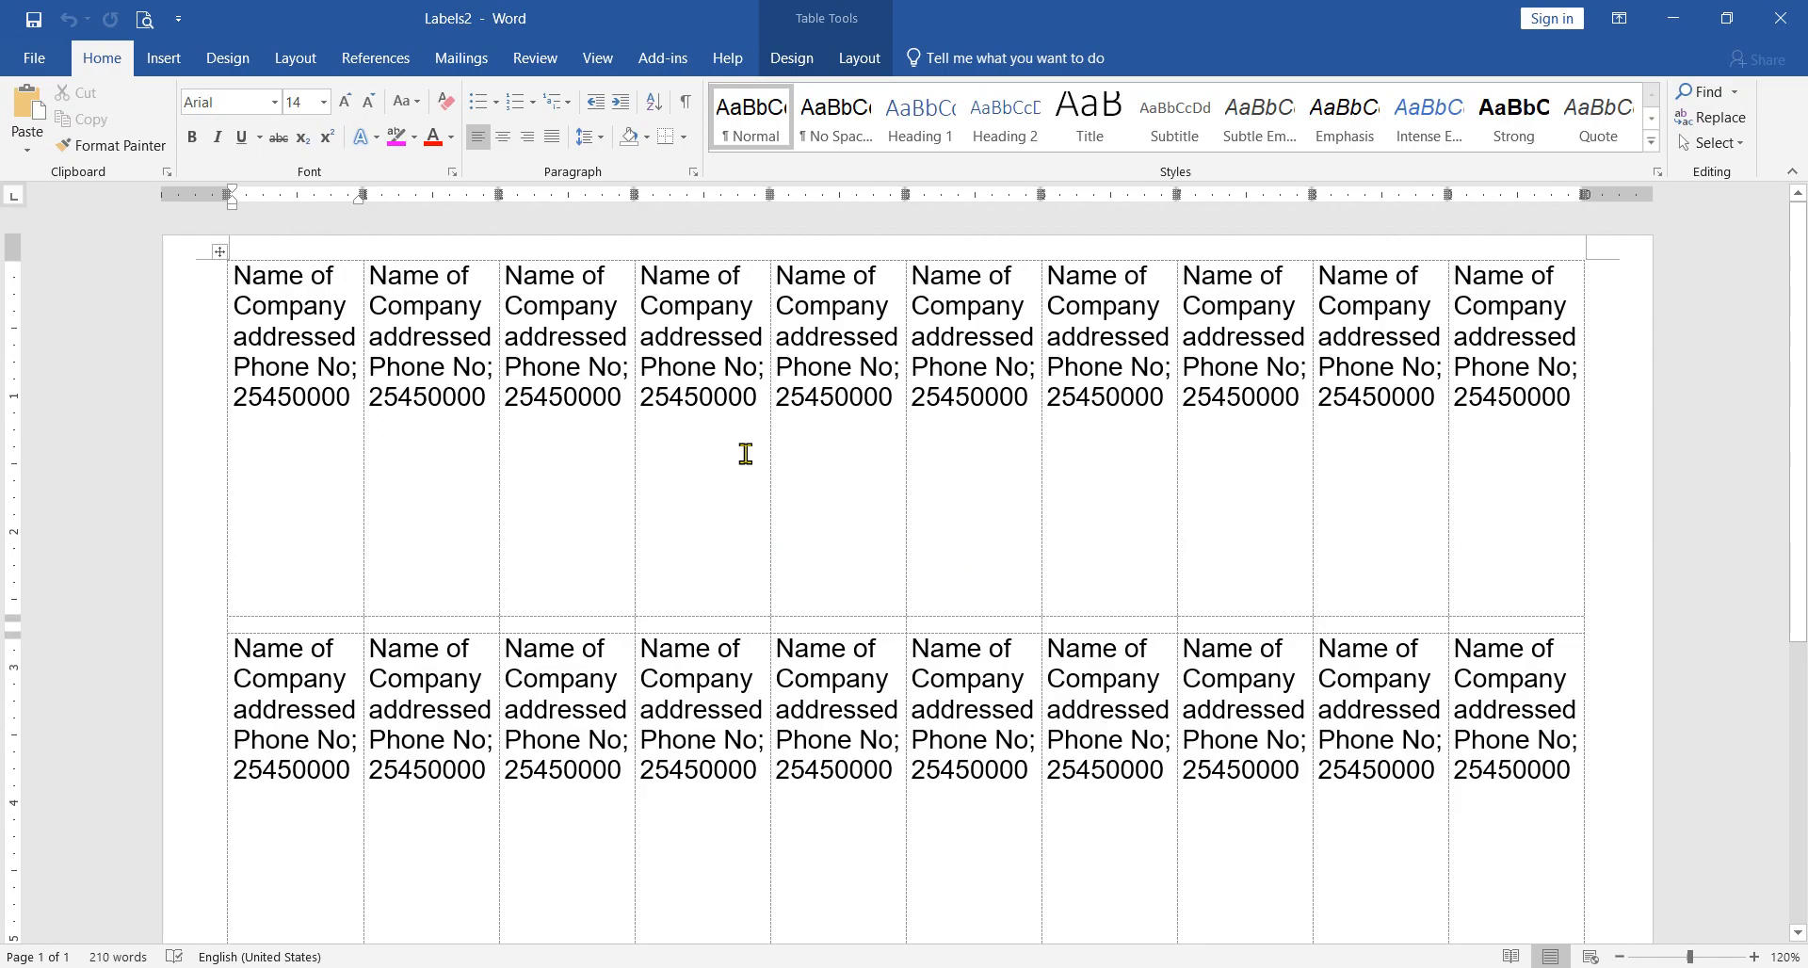
Step: Switch the label document's page orientation to Portrait and return it to Landscape
{"action": "left_click", "coordinate": [294, 58]}
{"action": "left_click", "coordinate": [95, 118]}
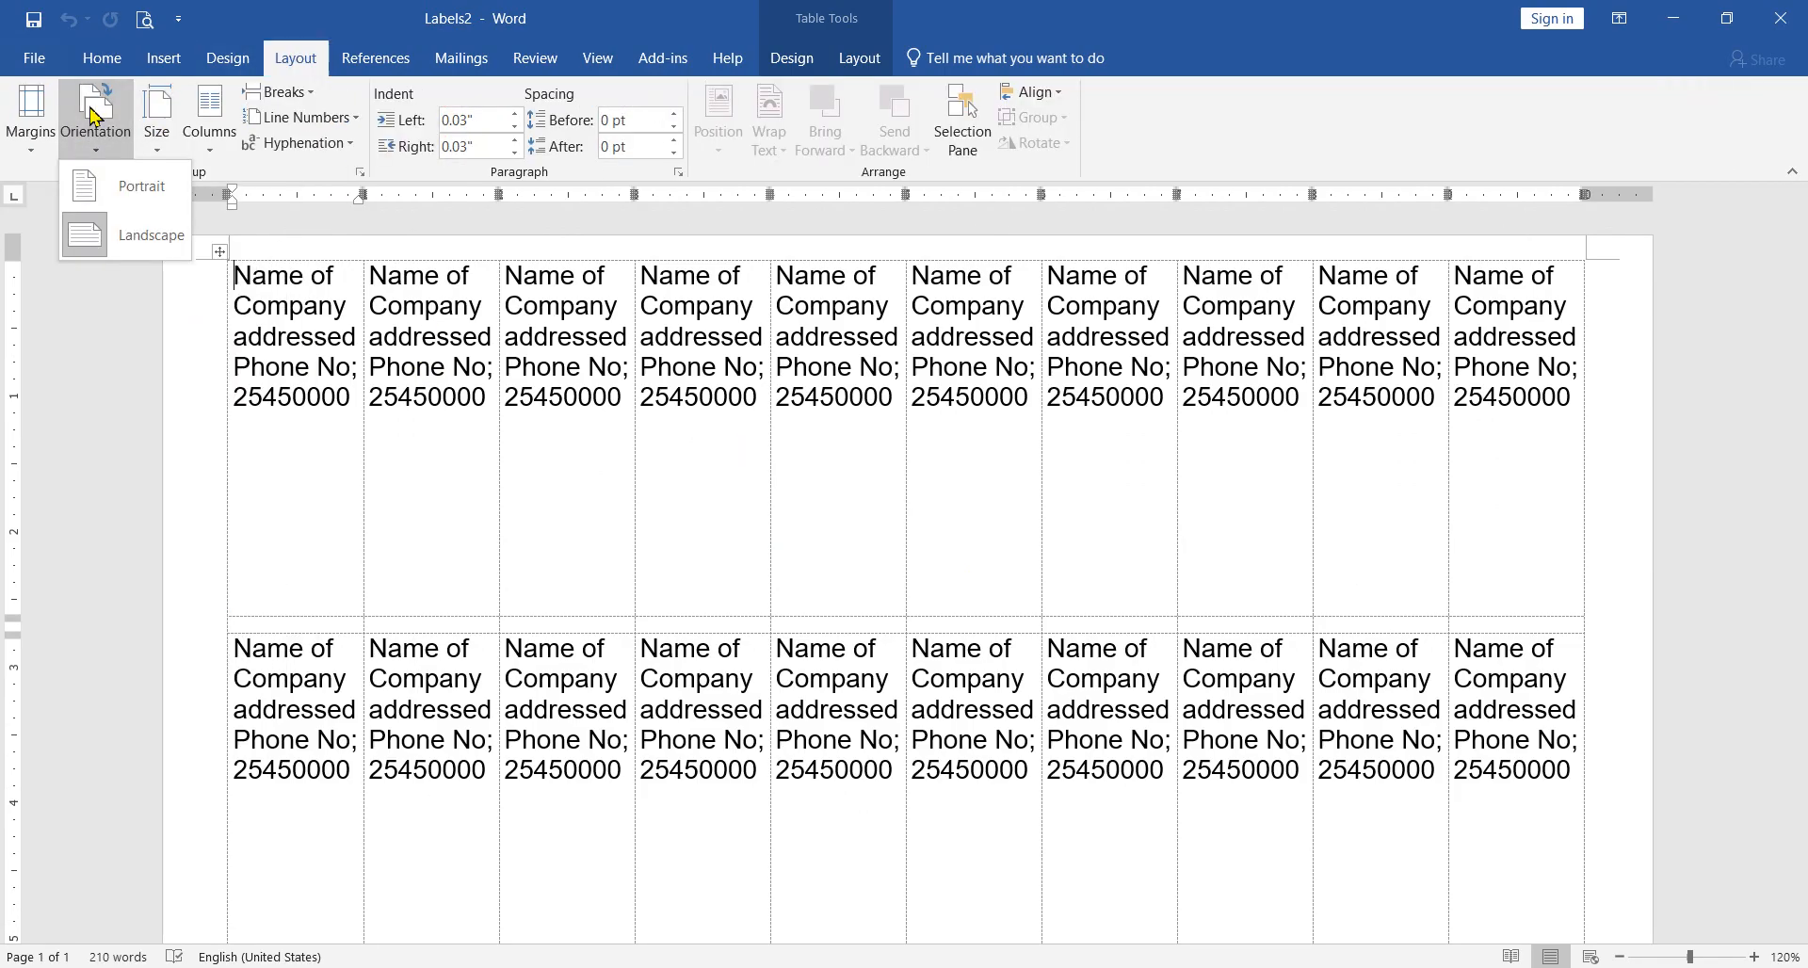
{"action": "left_click", "coordinate": [122, 201]}
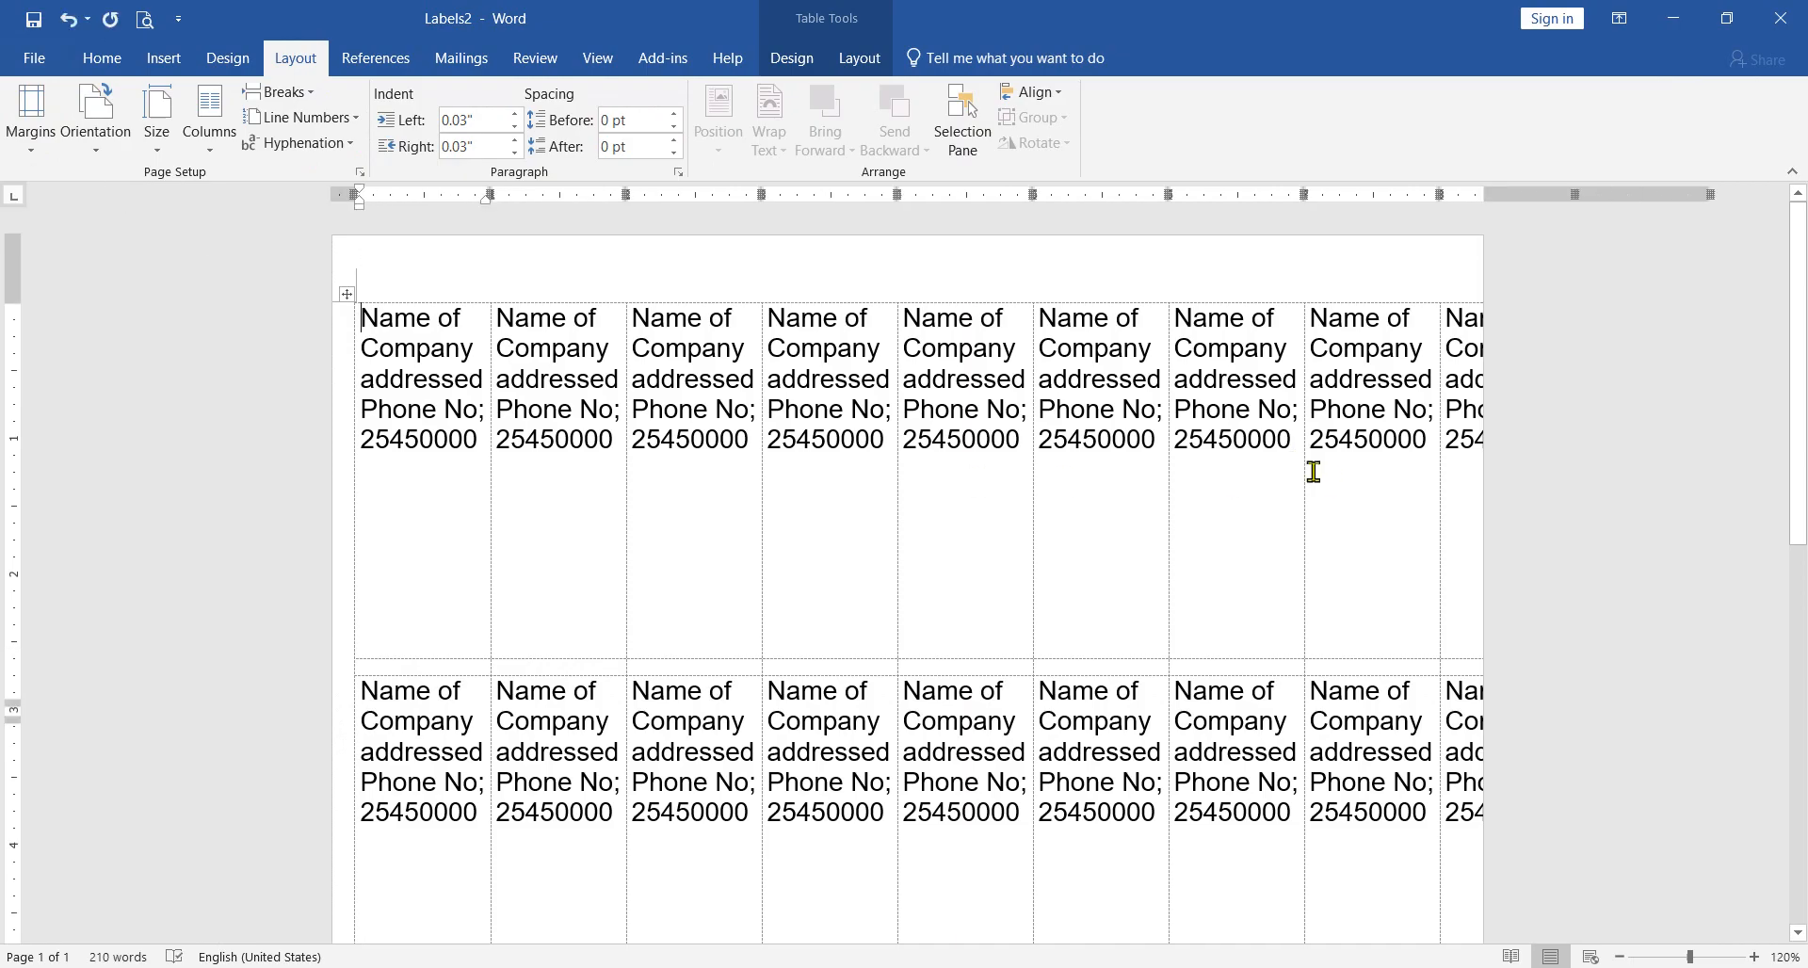
{"action": "left_click", "coordinate": [95, 118]}
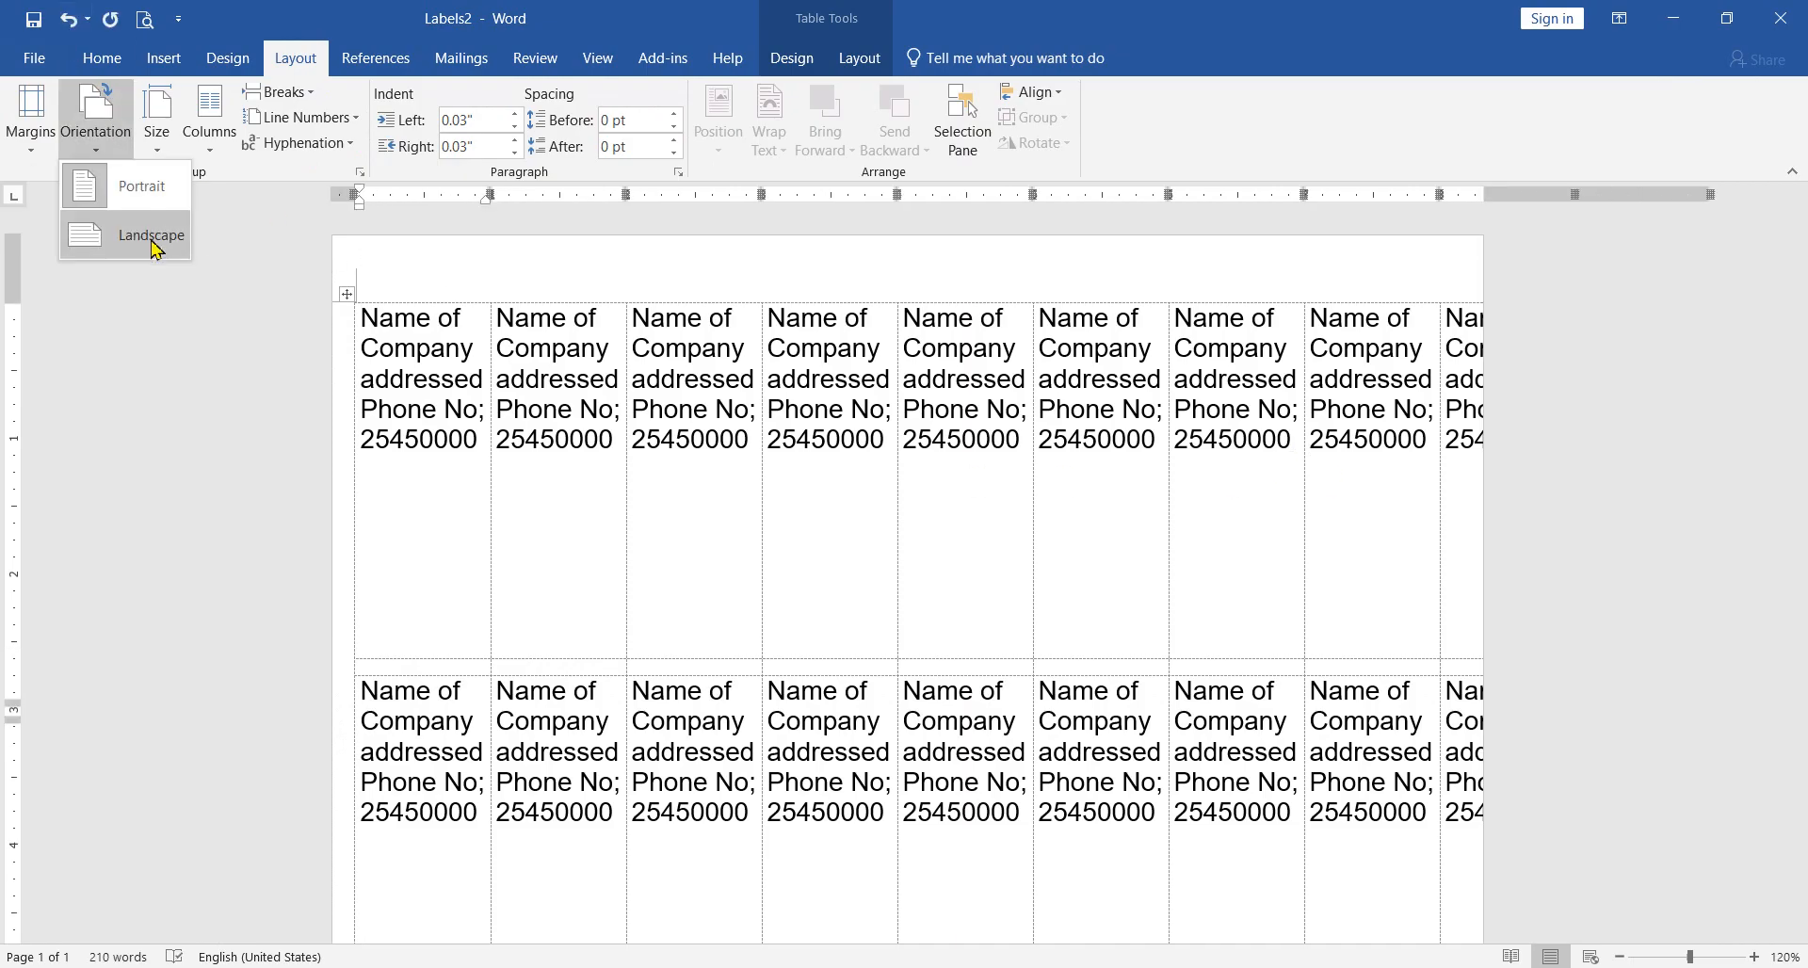
{"action": "left_click", "coordinate": [123, 236]}
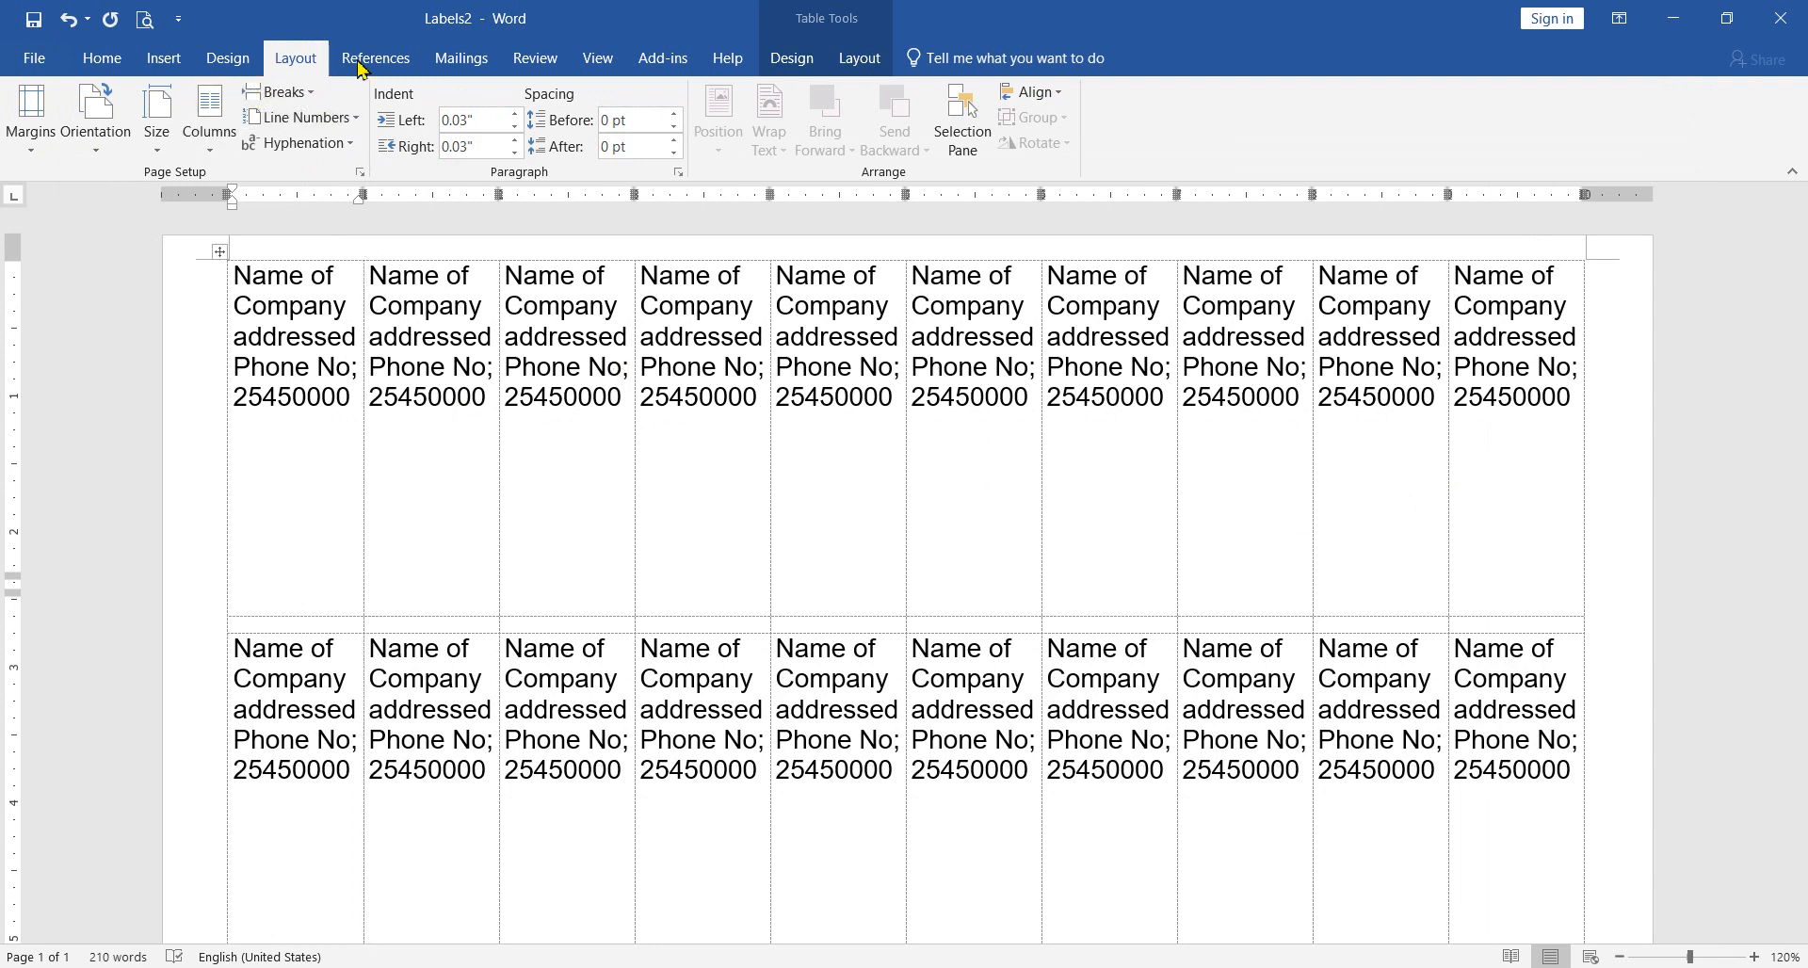
Step: Undo both page orientation changes in the label document
{"action": "left_click", "coordinate": [461, 59]}
{"action": "left_click", "coordinate": [113, 149]}
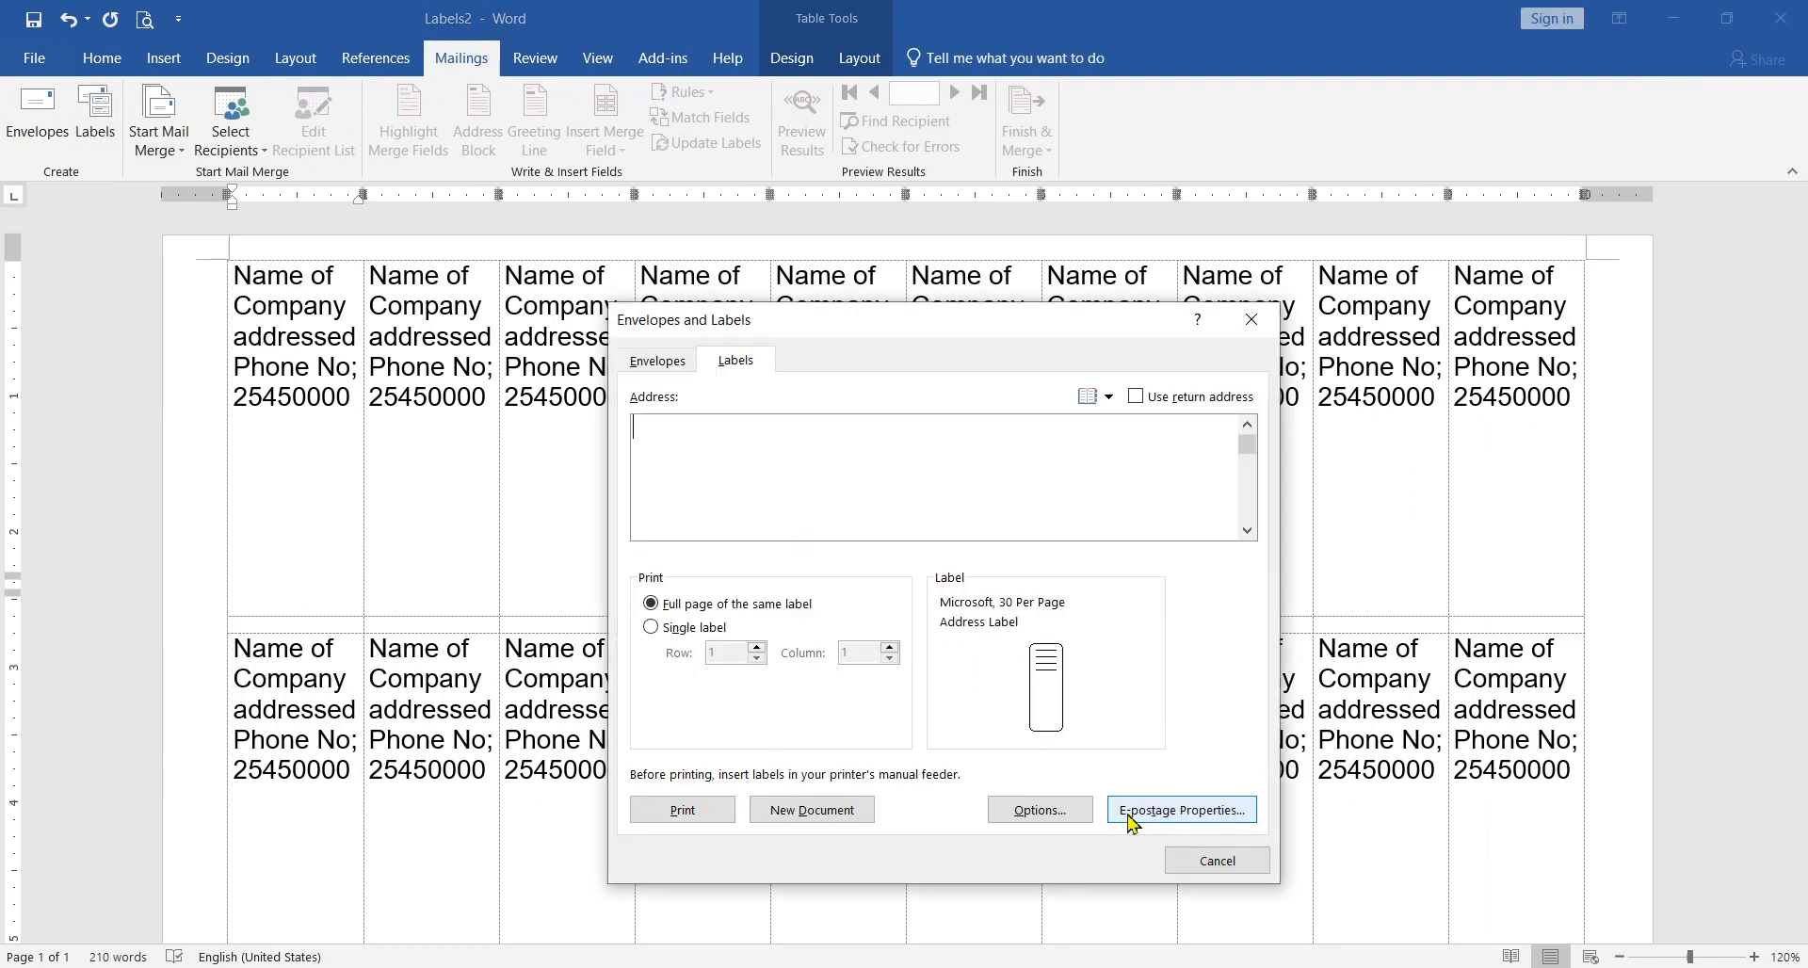
{"action": "left_click", "coordinate": [1217, 860]}
{"action": "left_click", "coordinate": [67, 24]}
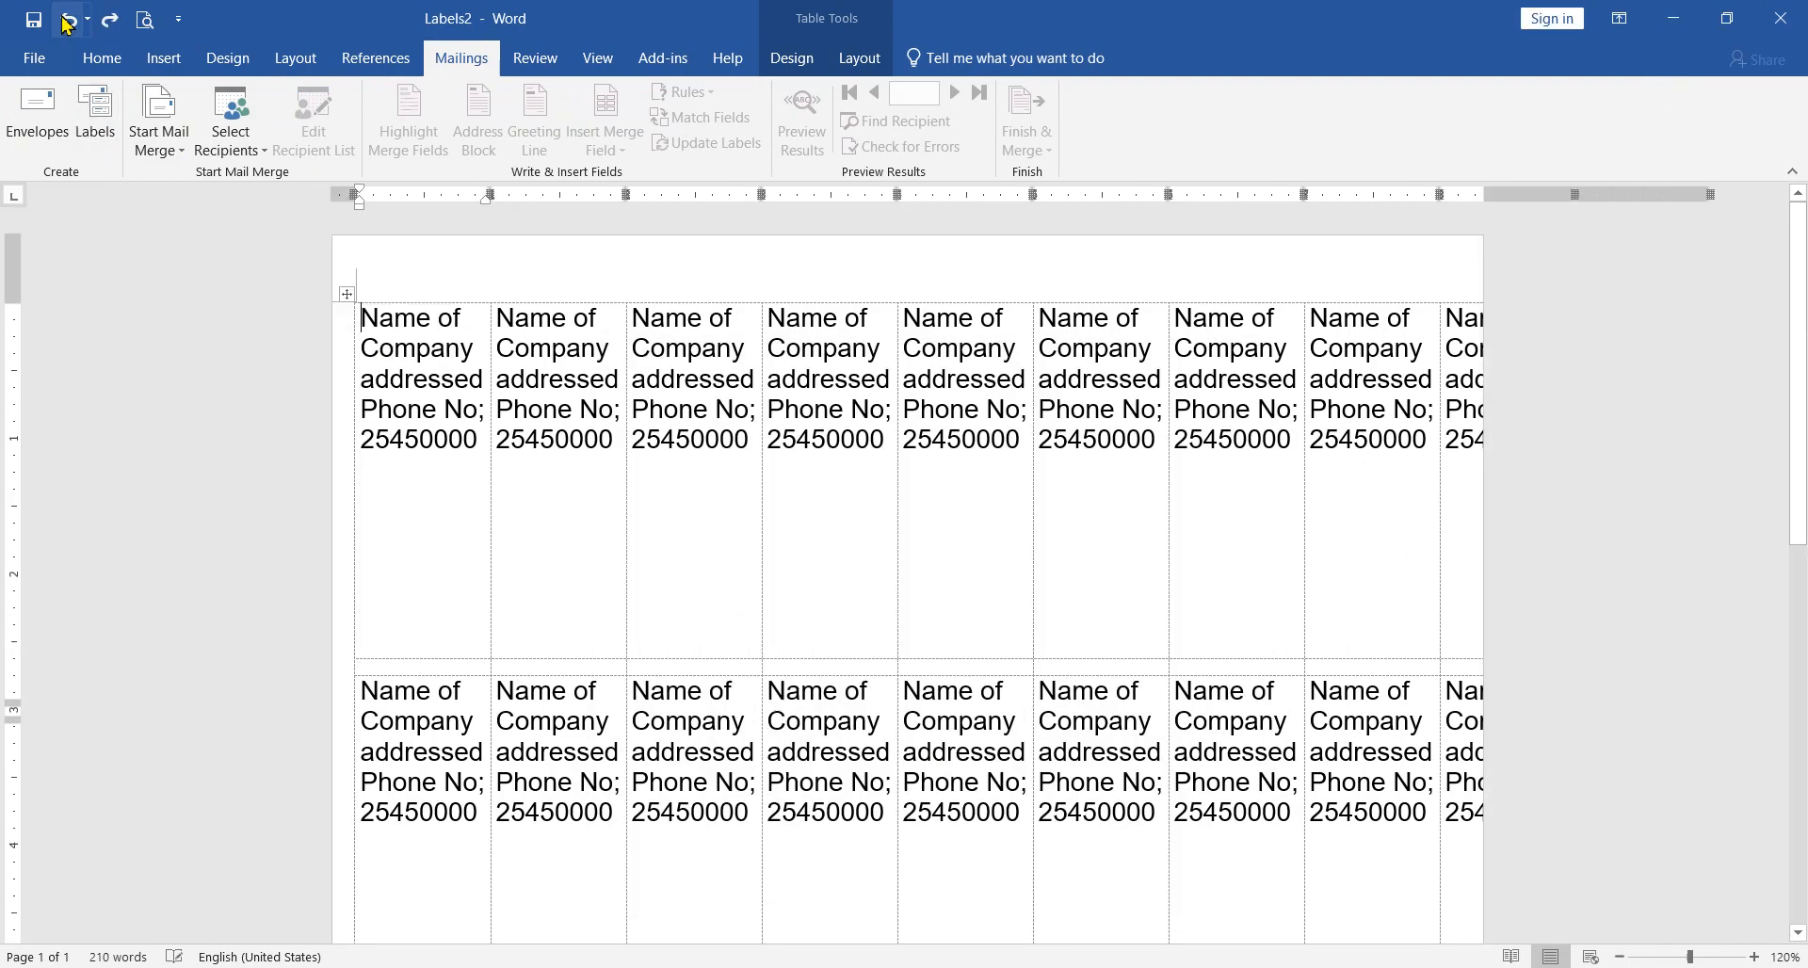
{"action": "left_click", "coordinate": [67, 25]}
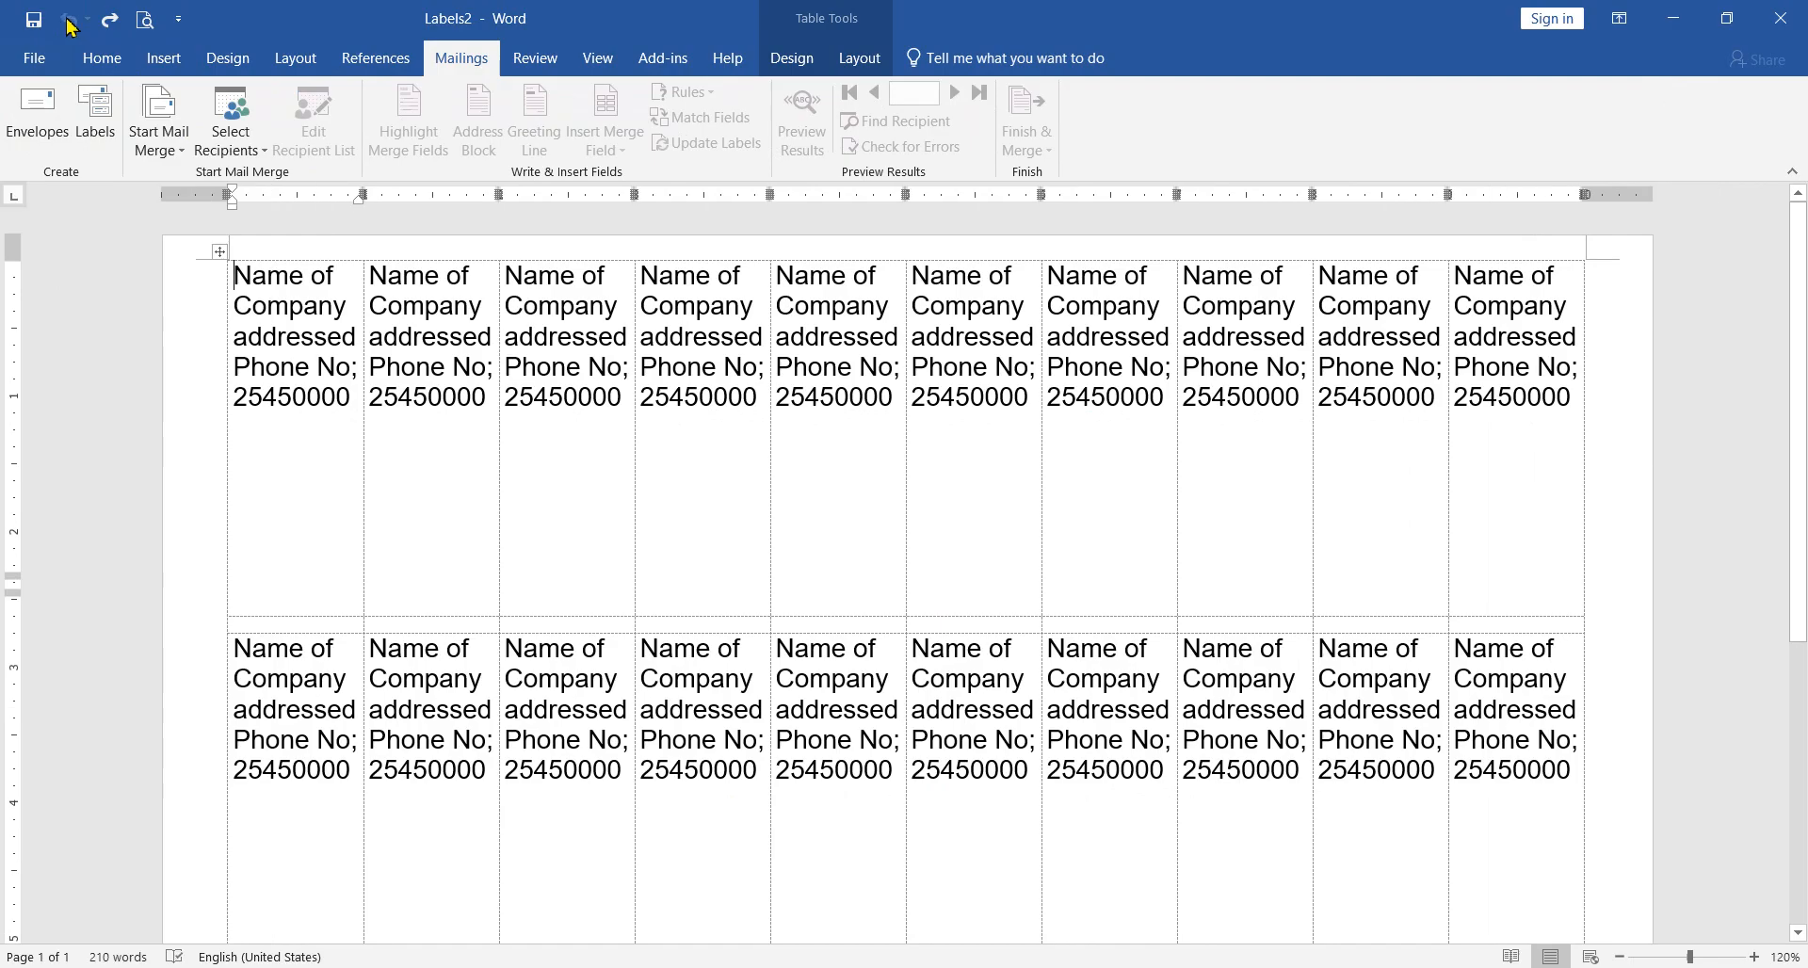
Step: Reopen the label options from the mailing tools and check the printer tray and label vendor choices
{"action": "left_click", "coordinate": [160, 142]}
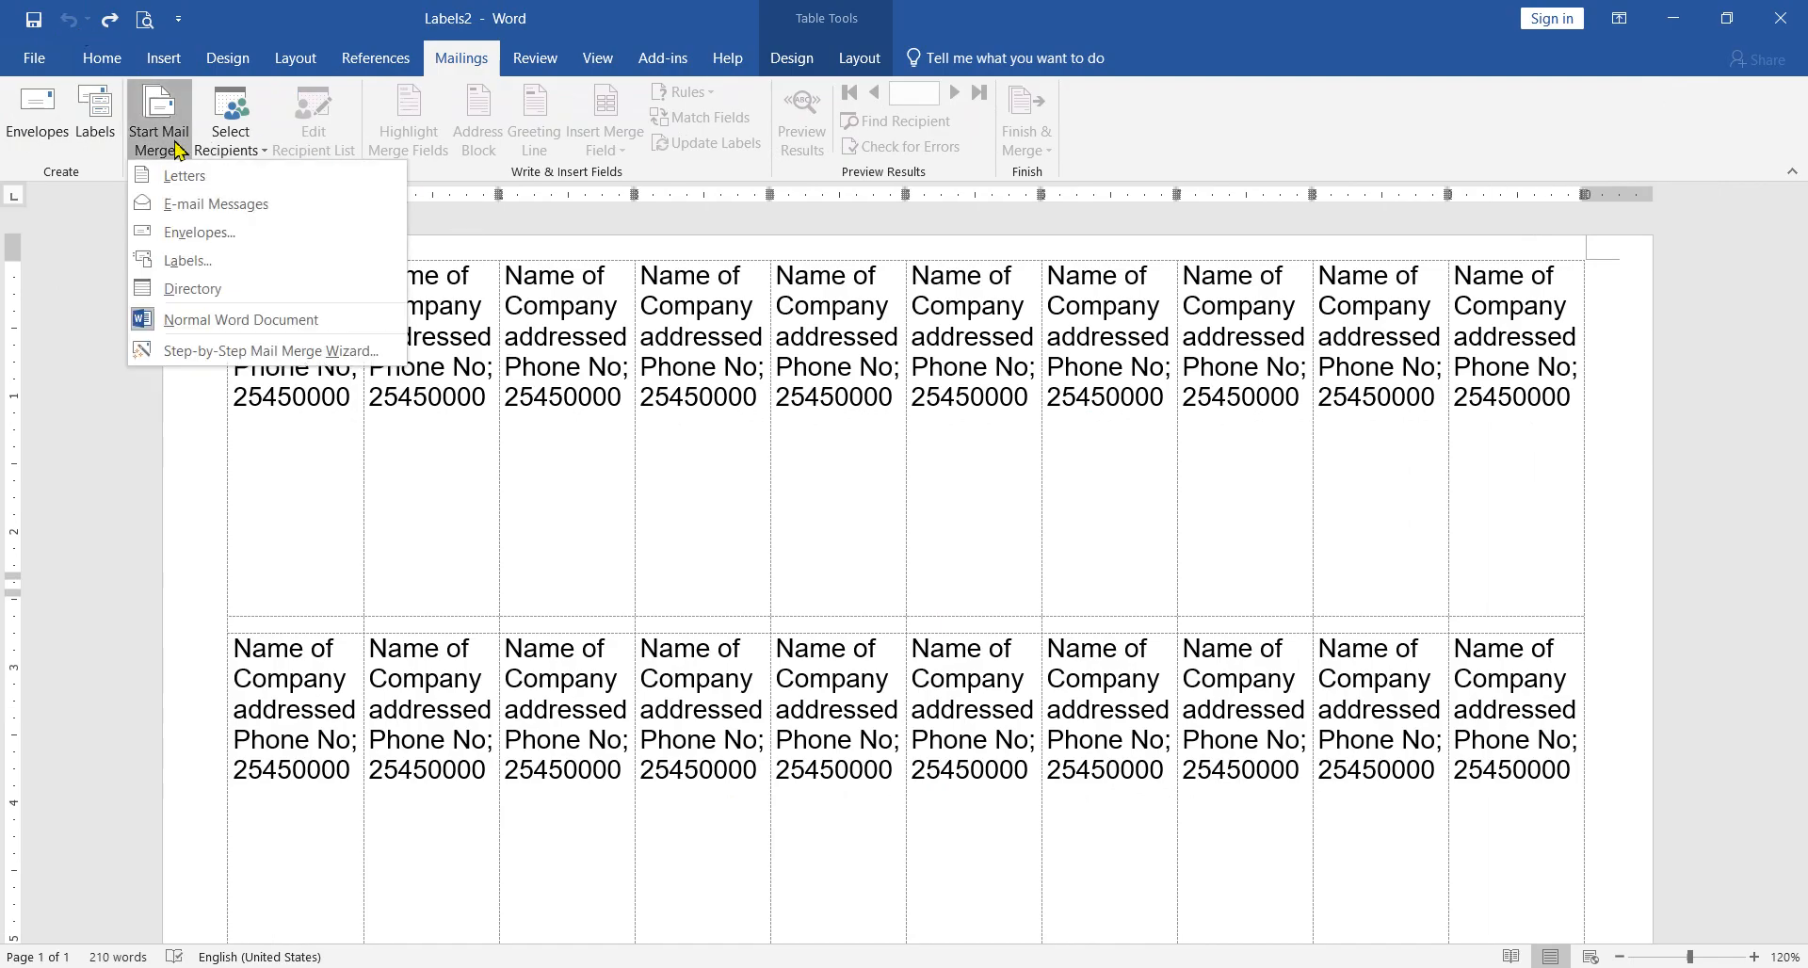
{"action": "left_click", "coordinate": [113, 136]}
{"action": "left_click", "coordinate": [113, 136]}
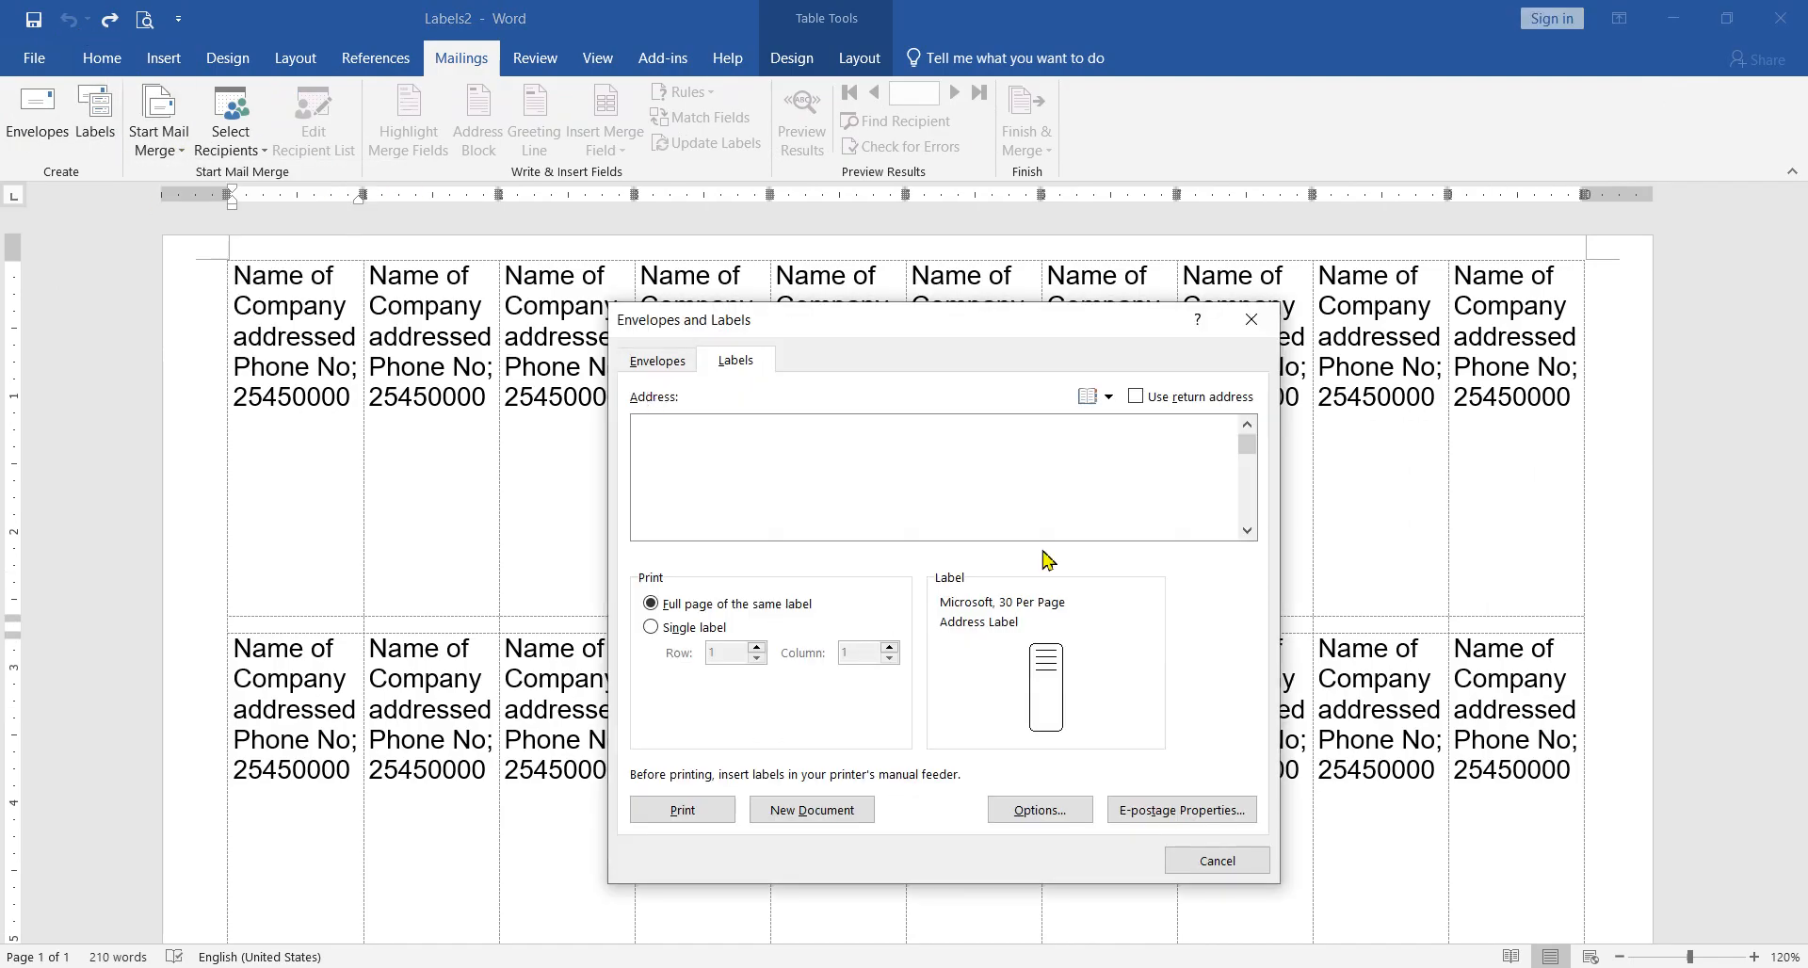
{"action": "left_click", "coordinate": [1052, 680]}
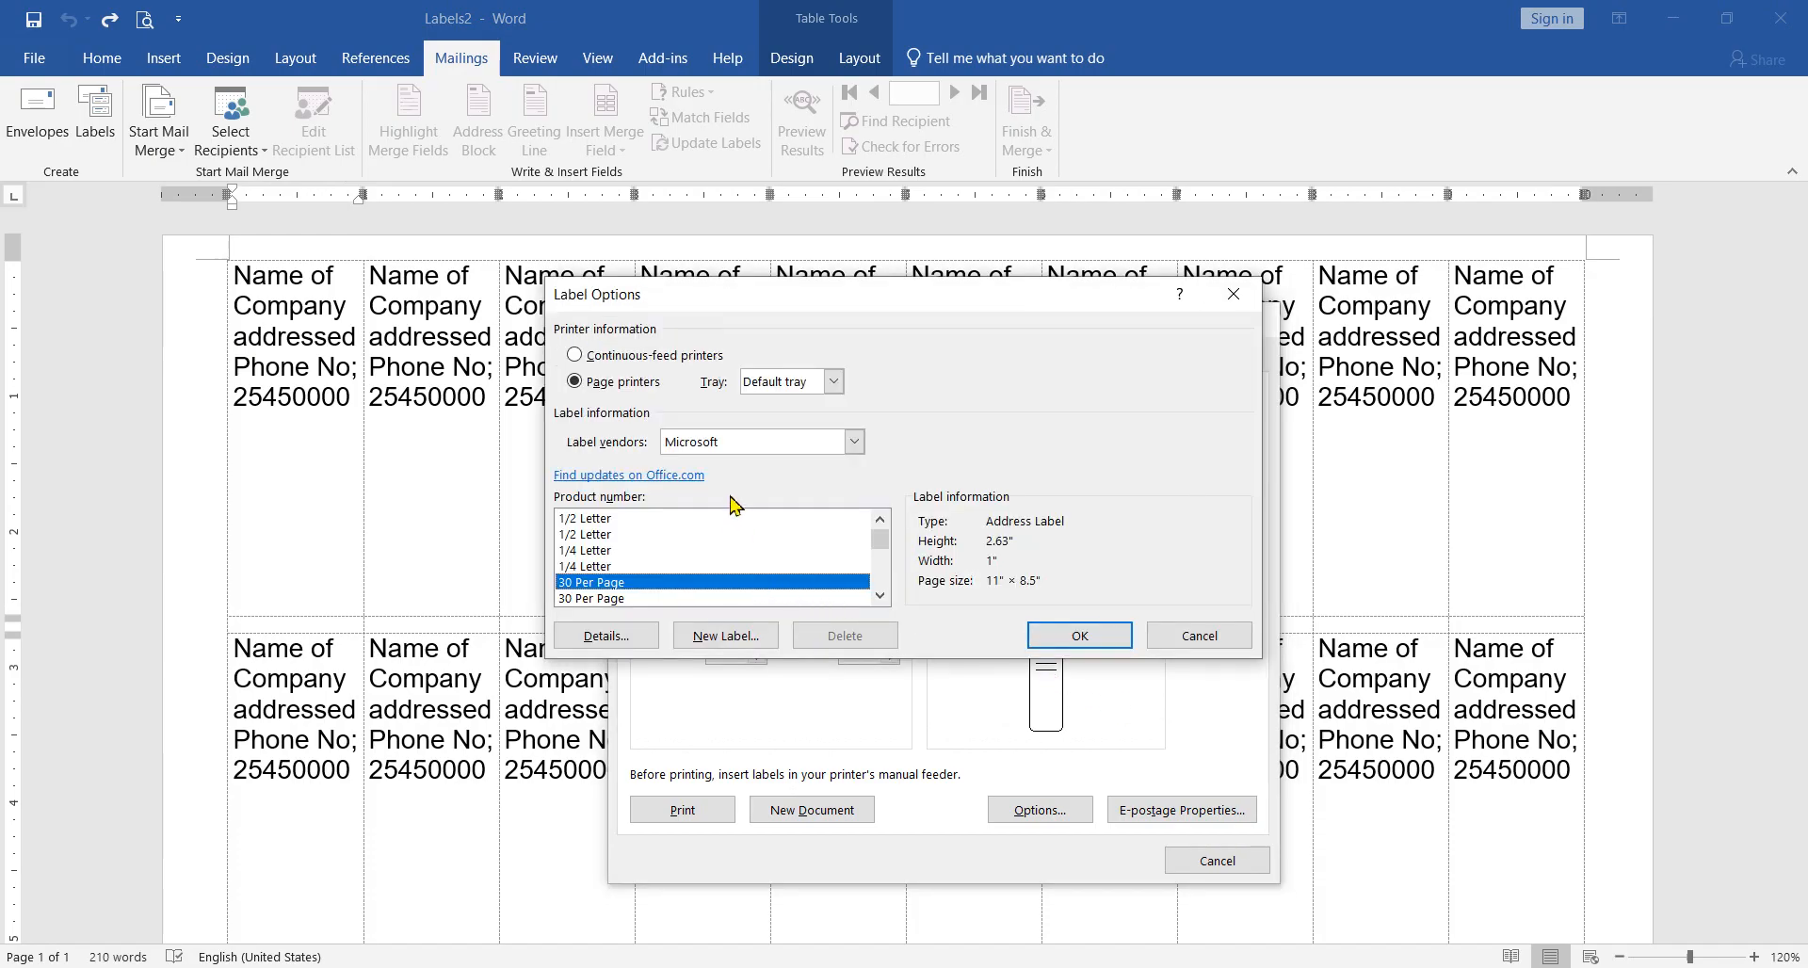
{"action": "left_click", "coordinate": [834, 382]}
{"action": "left_click", "coordinate": [835, 383]}
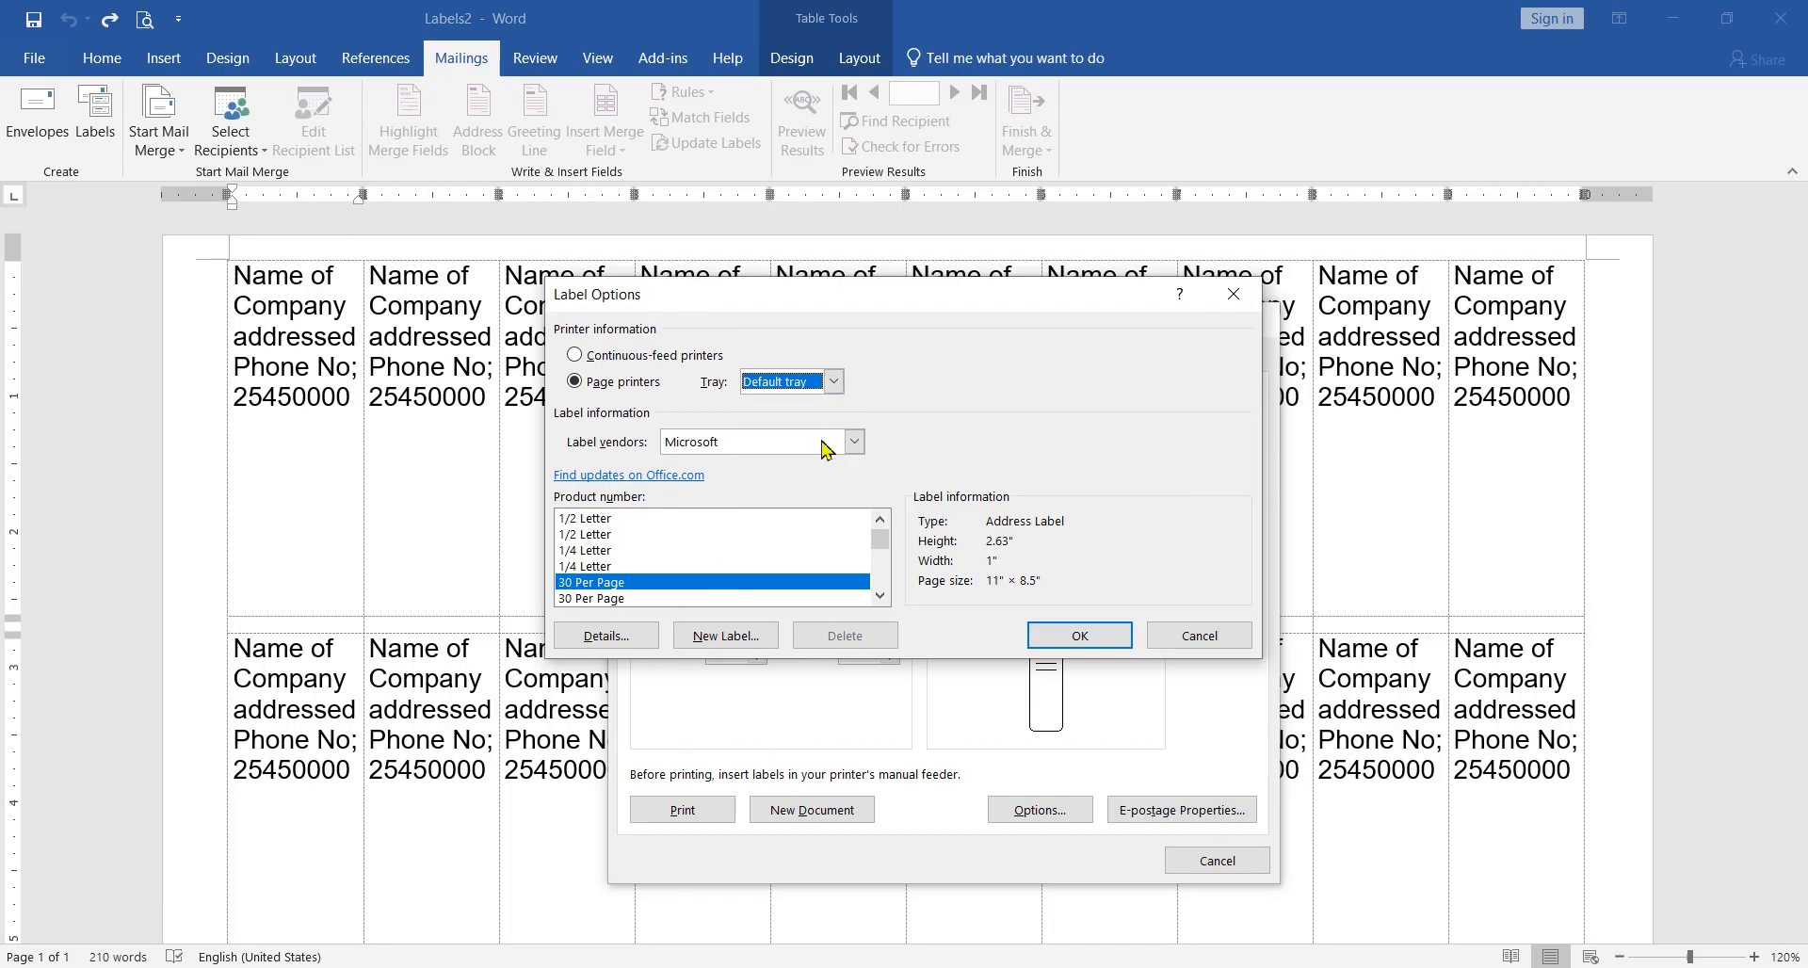
{"action": "left_click", "coordinate": [855, 443]}
{"action": "left_click", "coordinate": [857, 446]}
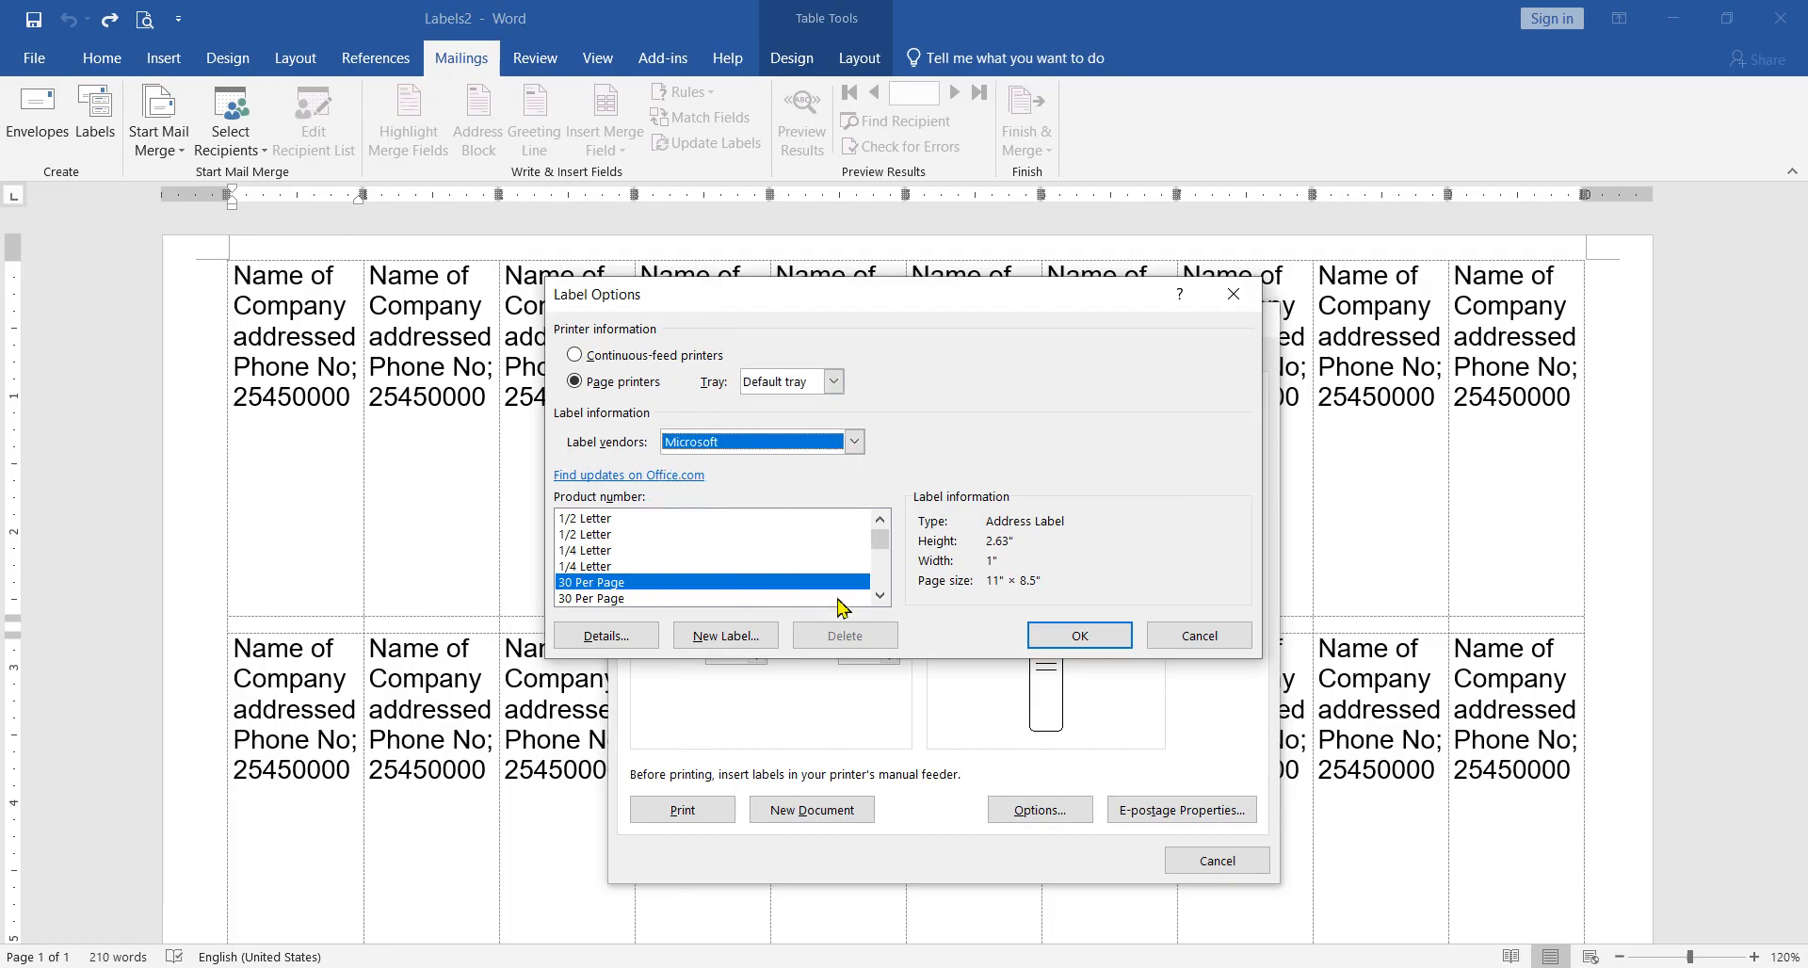
Step: Try to set the page size of the 30 Per Page address label to A4 in its label details
{"action": "left_click", "coordinate": [625, 637]}
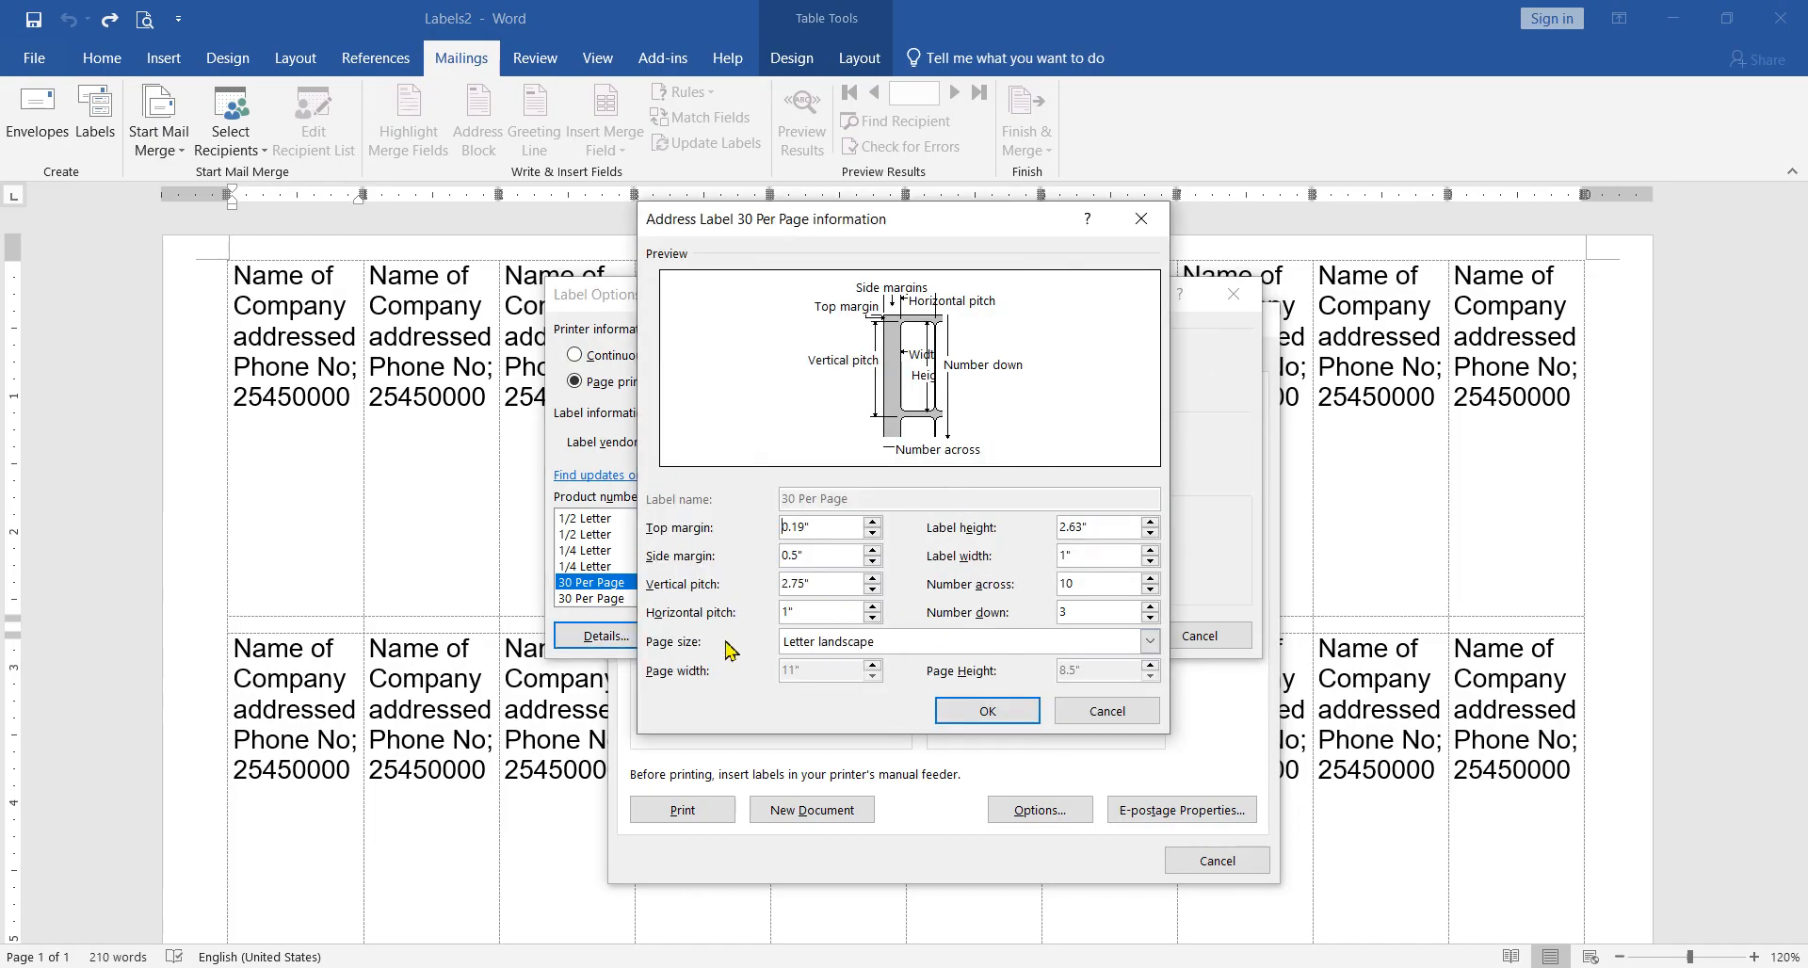
{"action": "left_click", "coordinate": [1149, 643]}
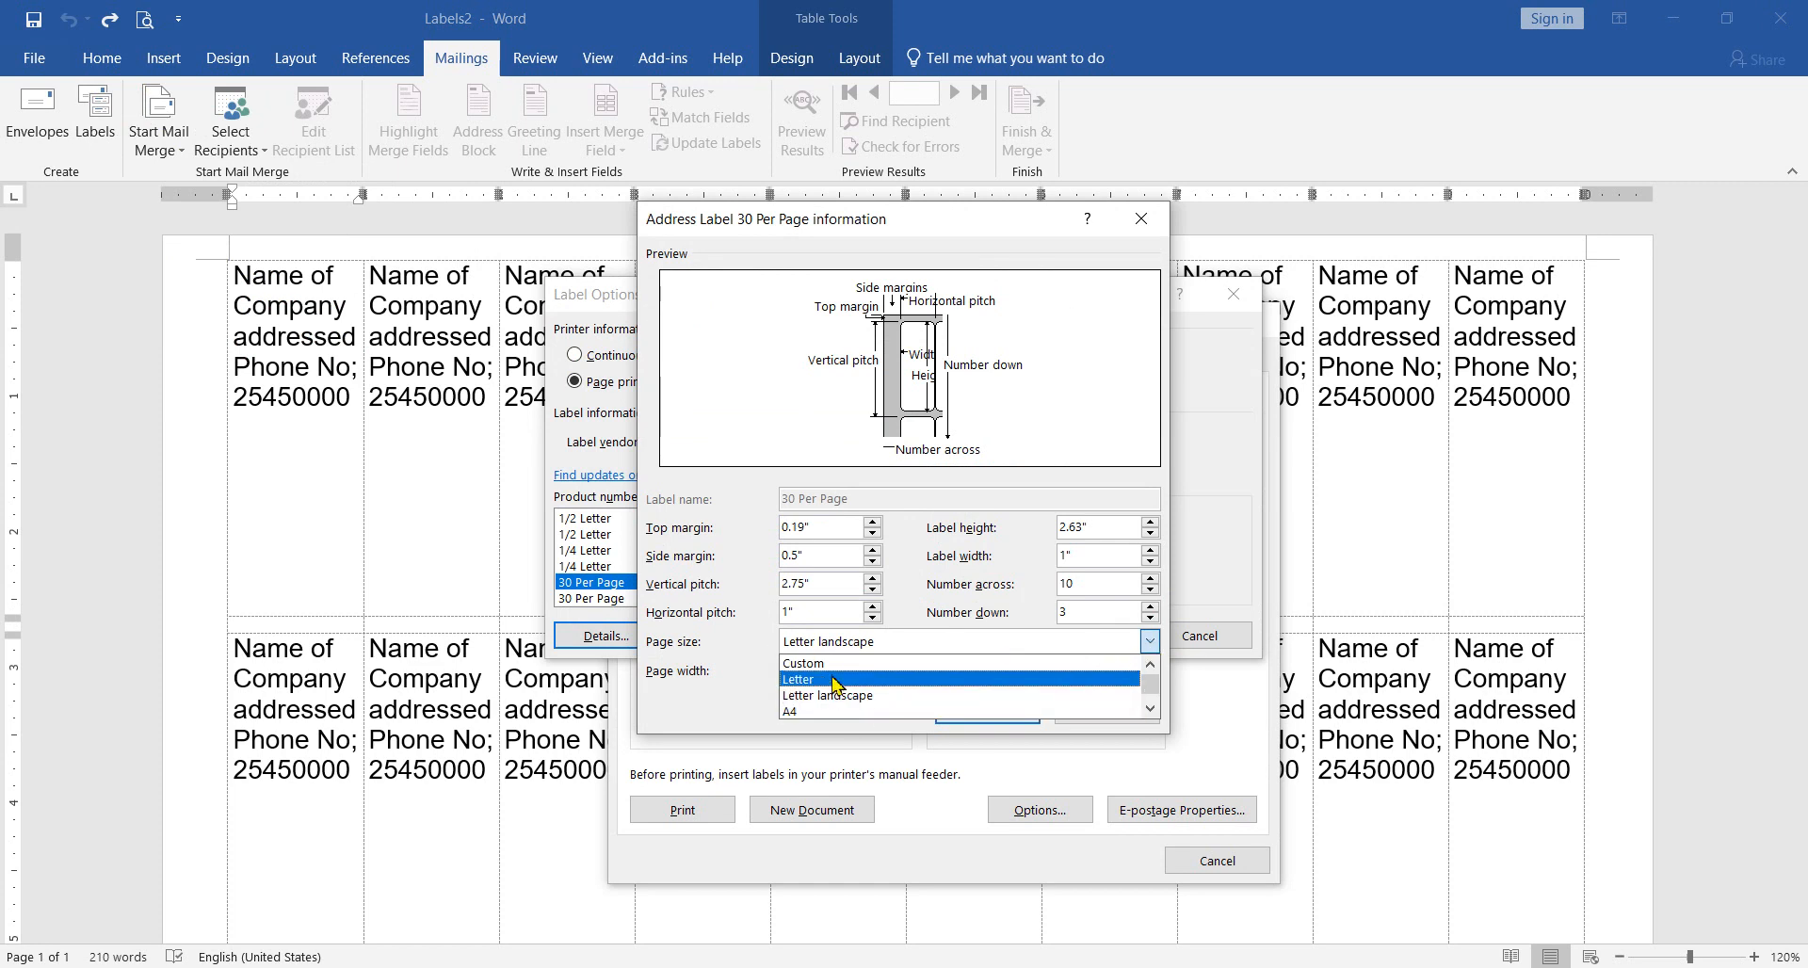
{"action": "left_click", "coordinate": [807, 710]}
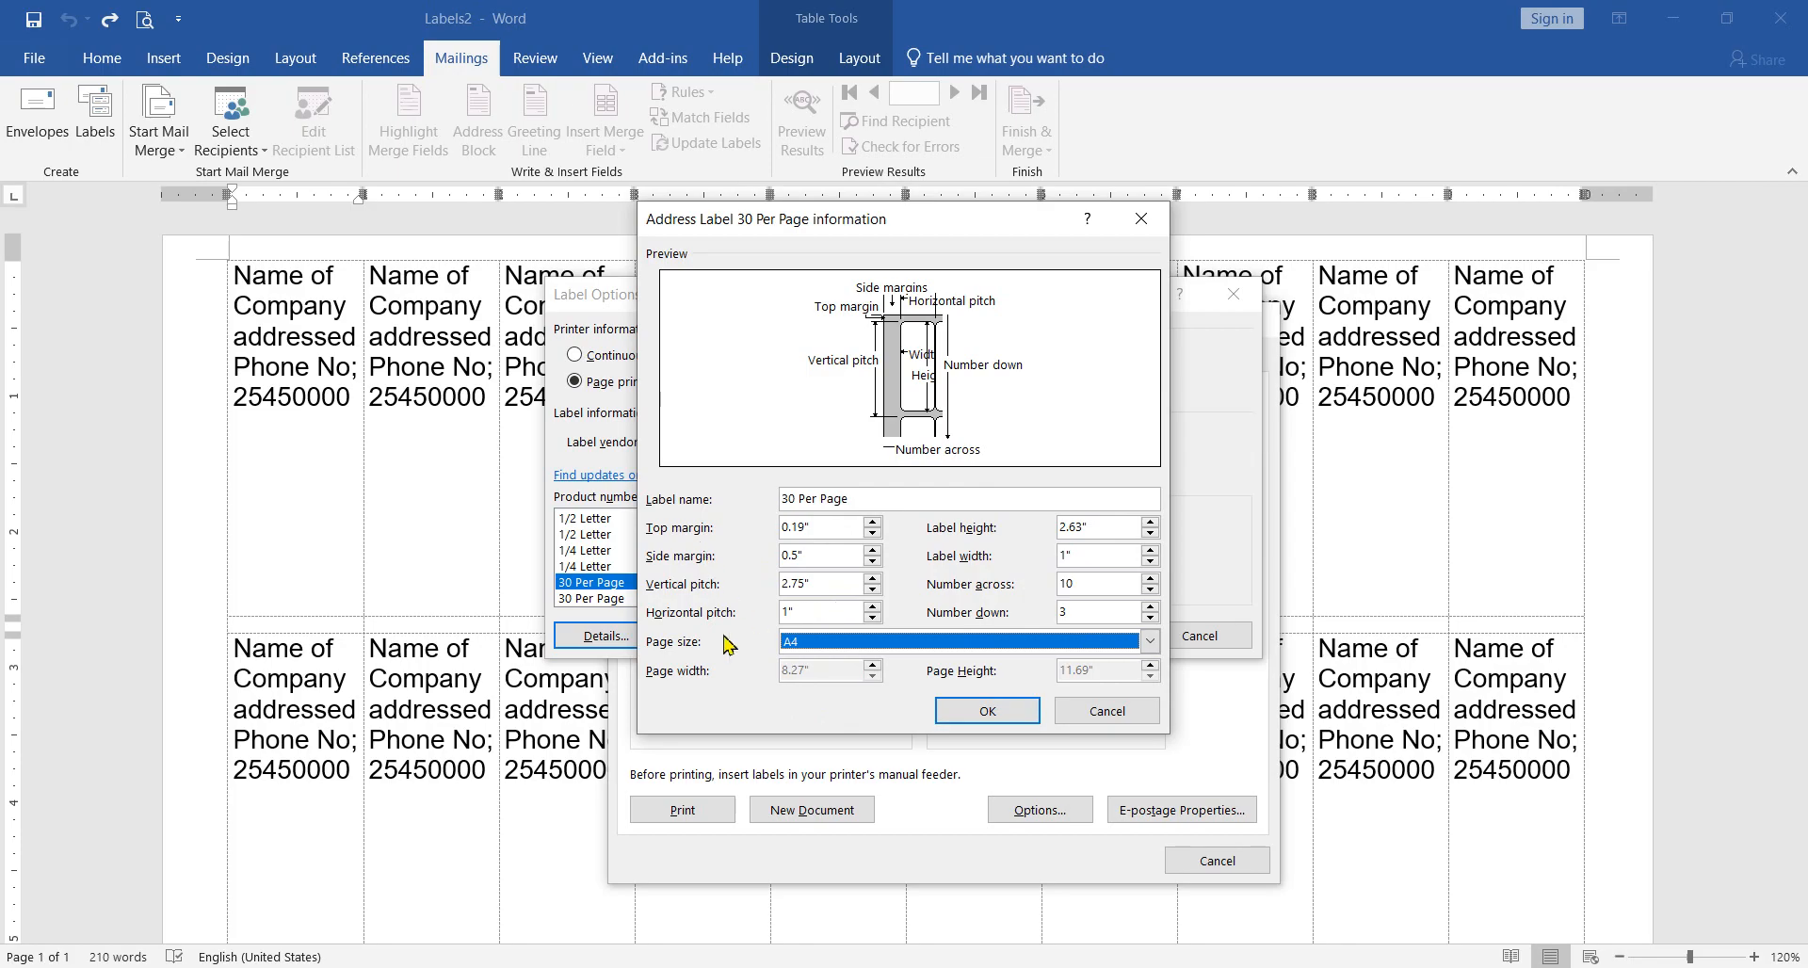
{"action": "left_click", "coordinate": [1000, 710]}
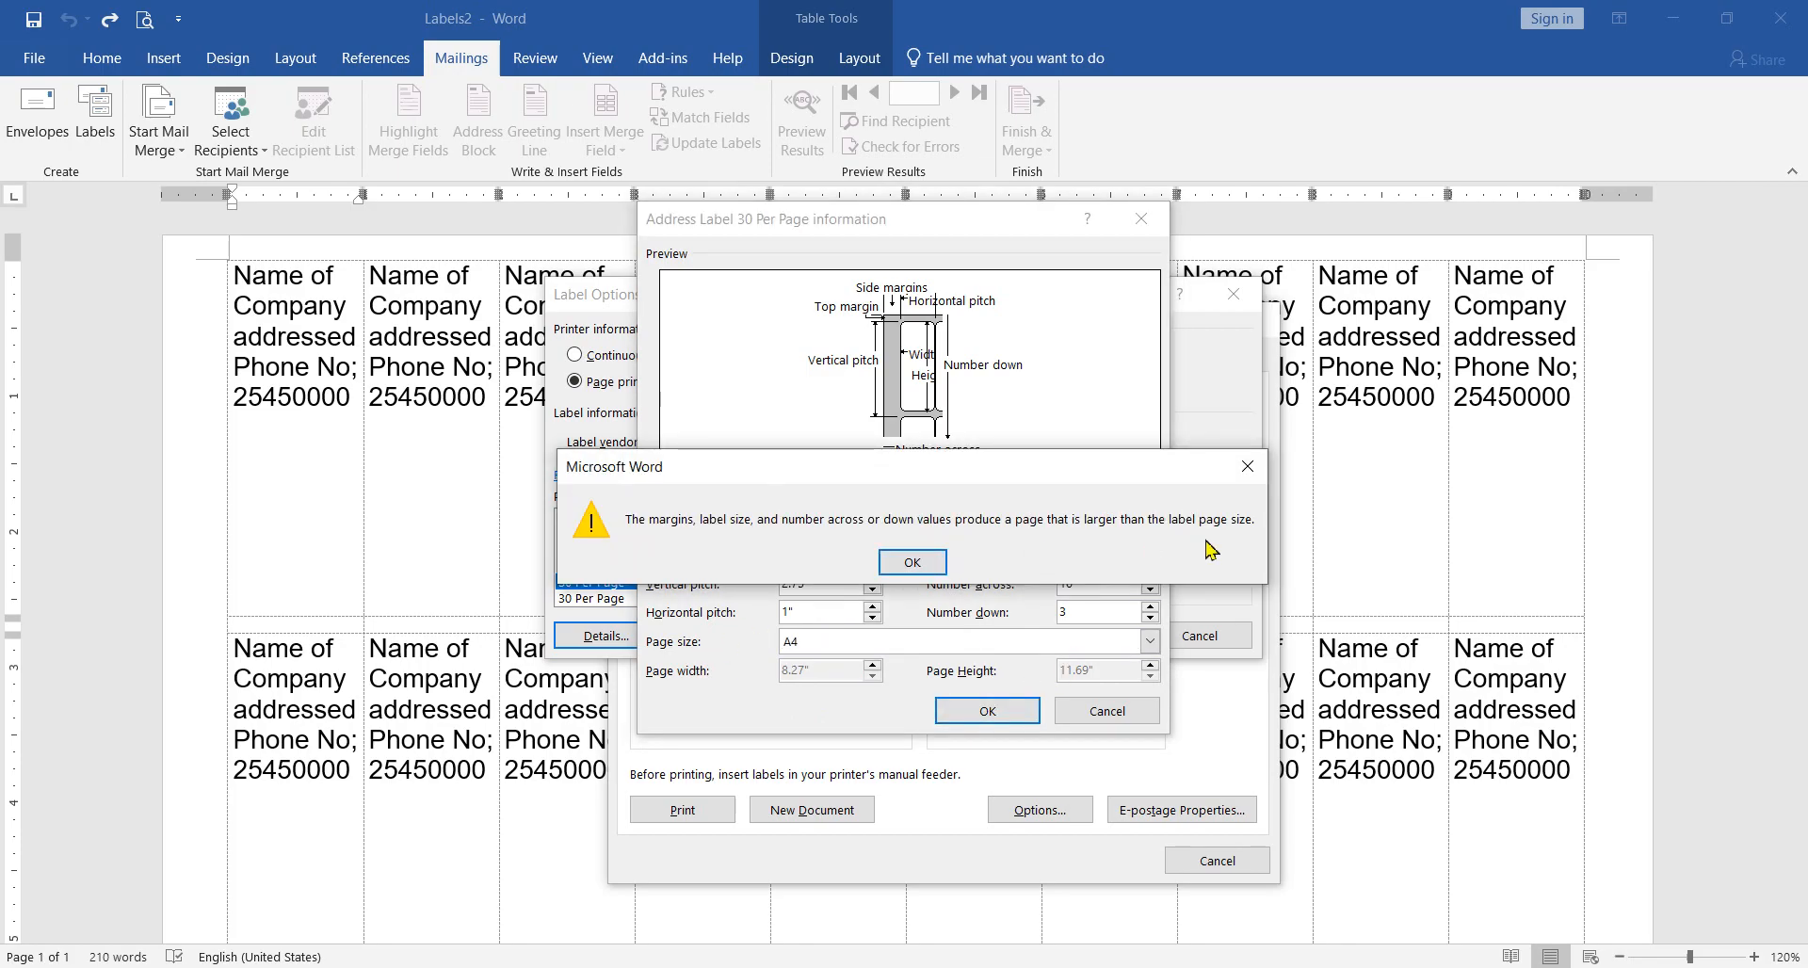
{"action": "left_click", "coordinate": [922, 558]}
{"action": "left_click", "coordinate": [991, 715]}
{"action": "left_click", "coordinate": [928, 560]}
{"action": "left_click", "coordinate": [1109, 714]}
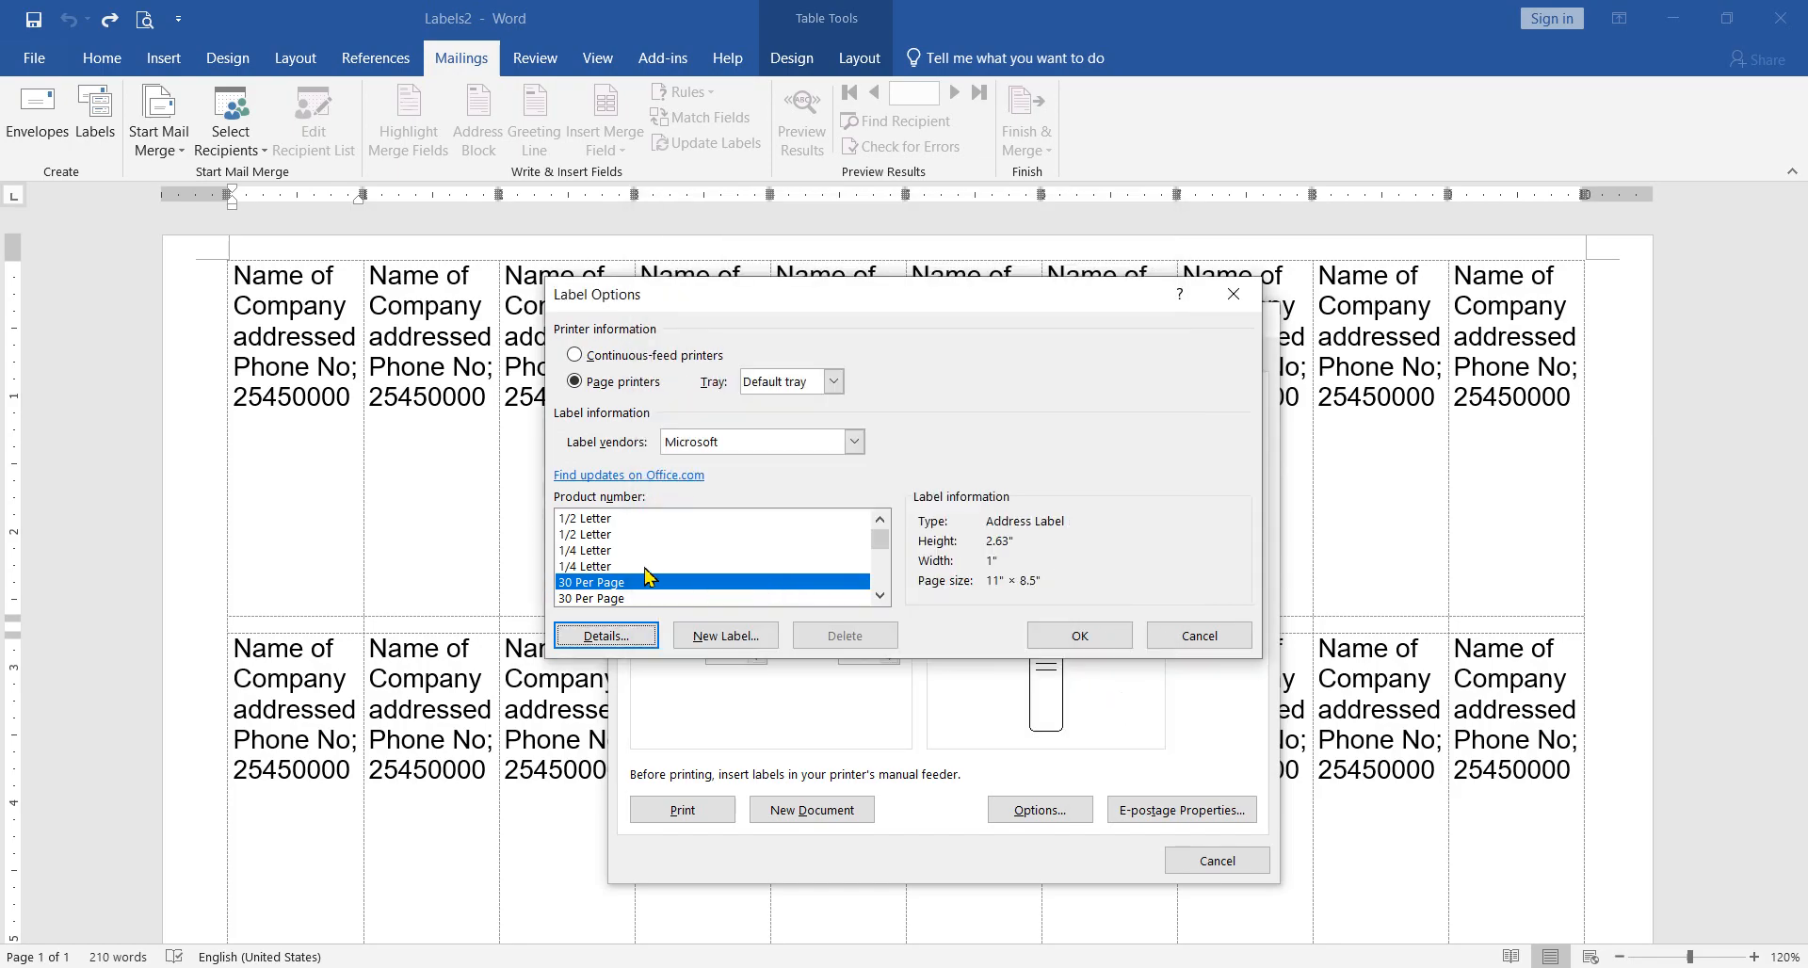
Step: Choose the Microsoft A4 (Portrait) label product for the labels
{"action": "scroll", "coordinate": [640, 584], "scroll_direction": "down", "scroll_amount": 2}
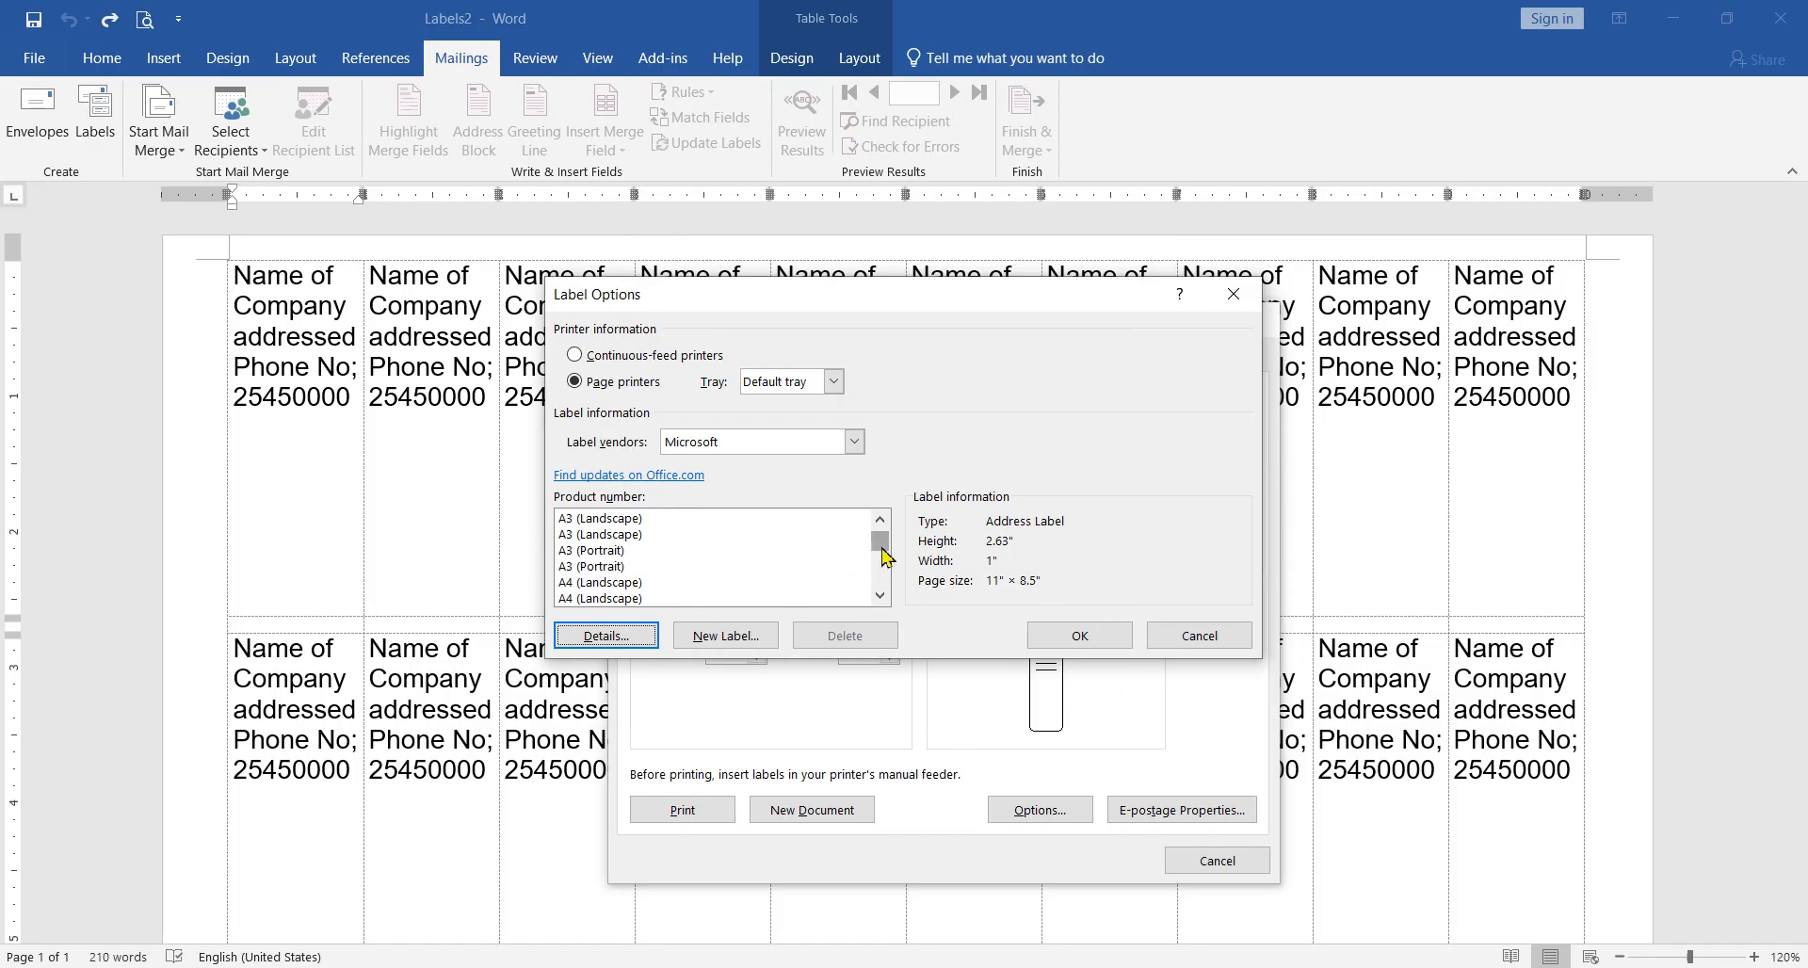
{"action": "scroll", "coordinate": [884, 544], "scroll_direction": "up", "scroll_amount": 1}
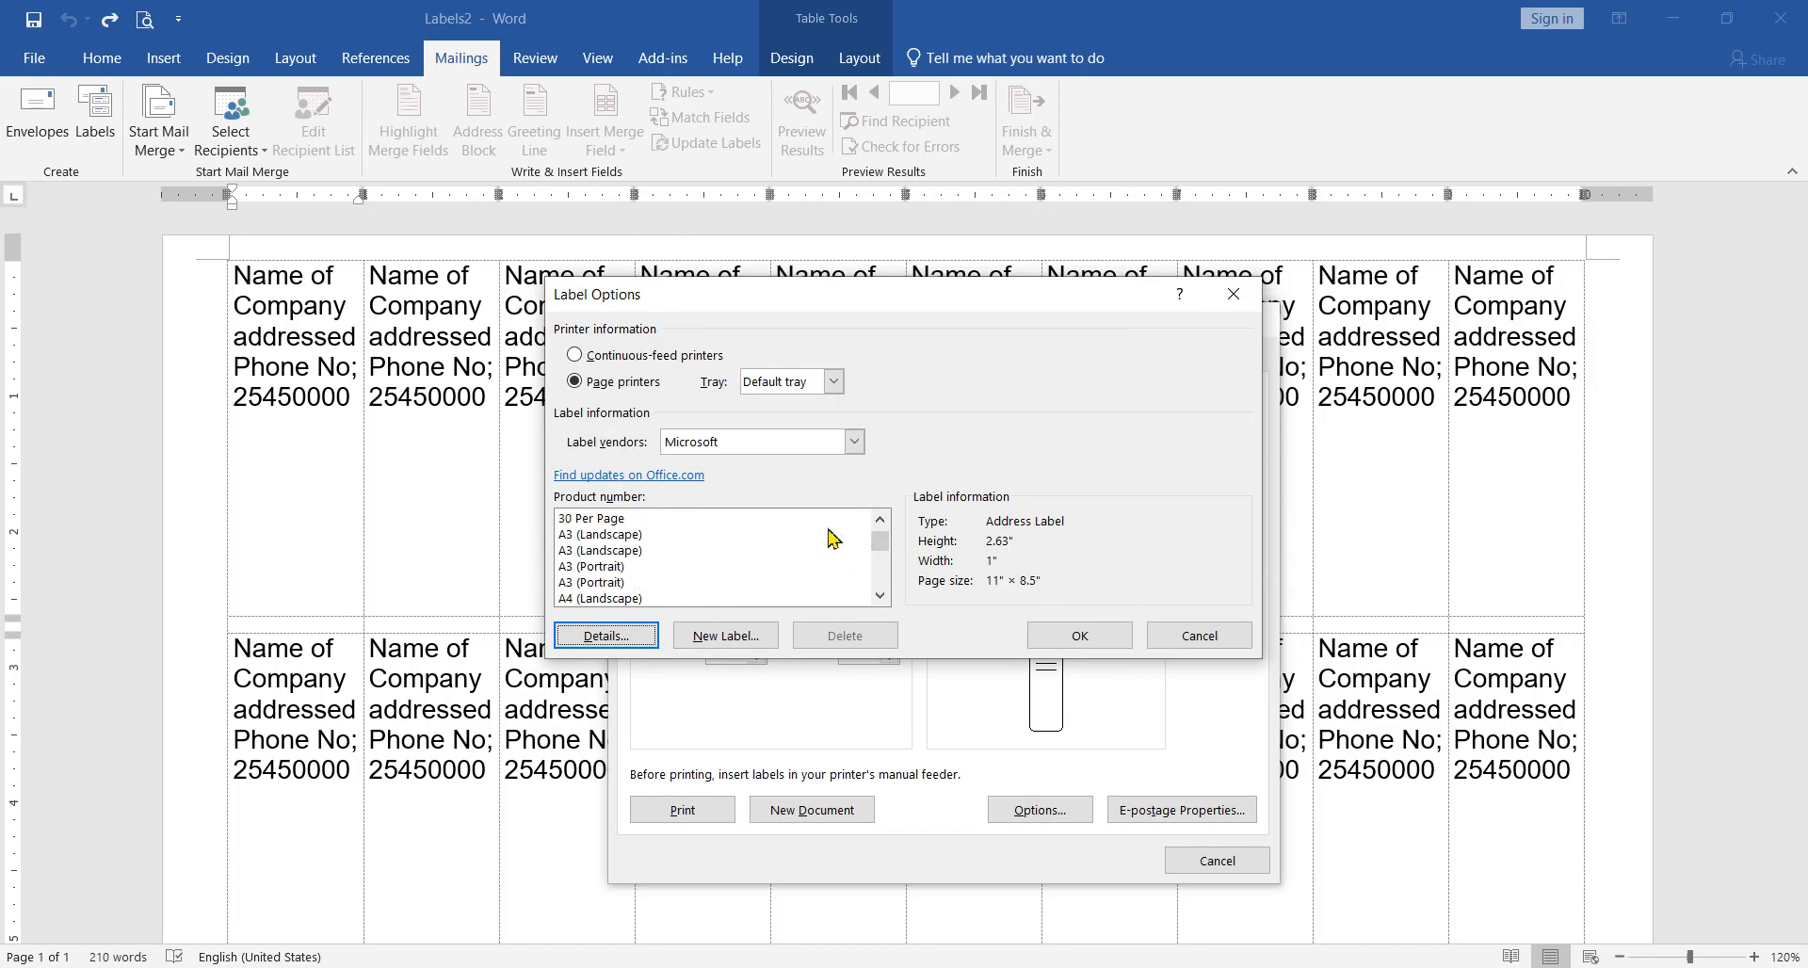
{"action": "left_click", "coordinate": [880, 595]}
{"action": "left_click", "coordinate": [880, 595]}
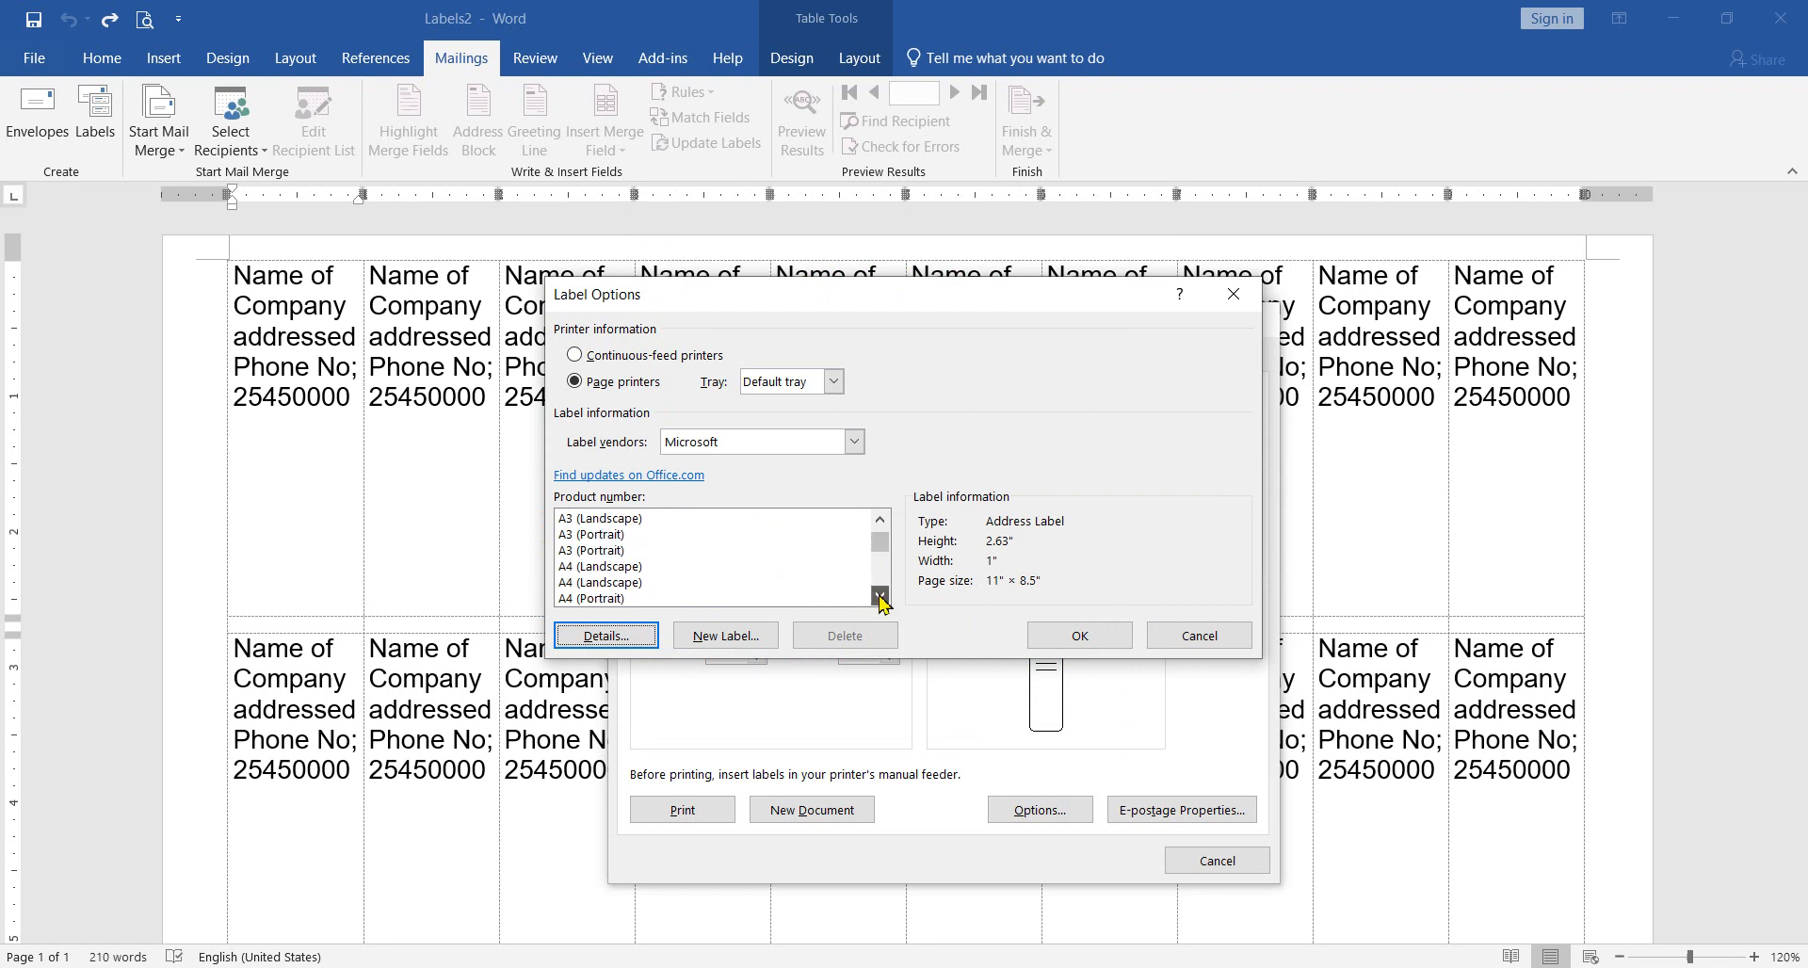
{"action": "left_click", "coordinate": [627, 598]}
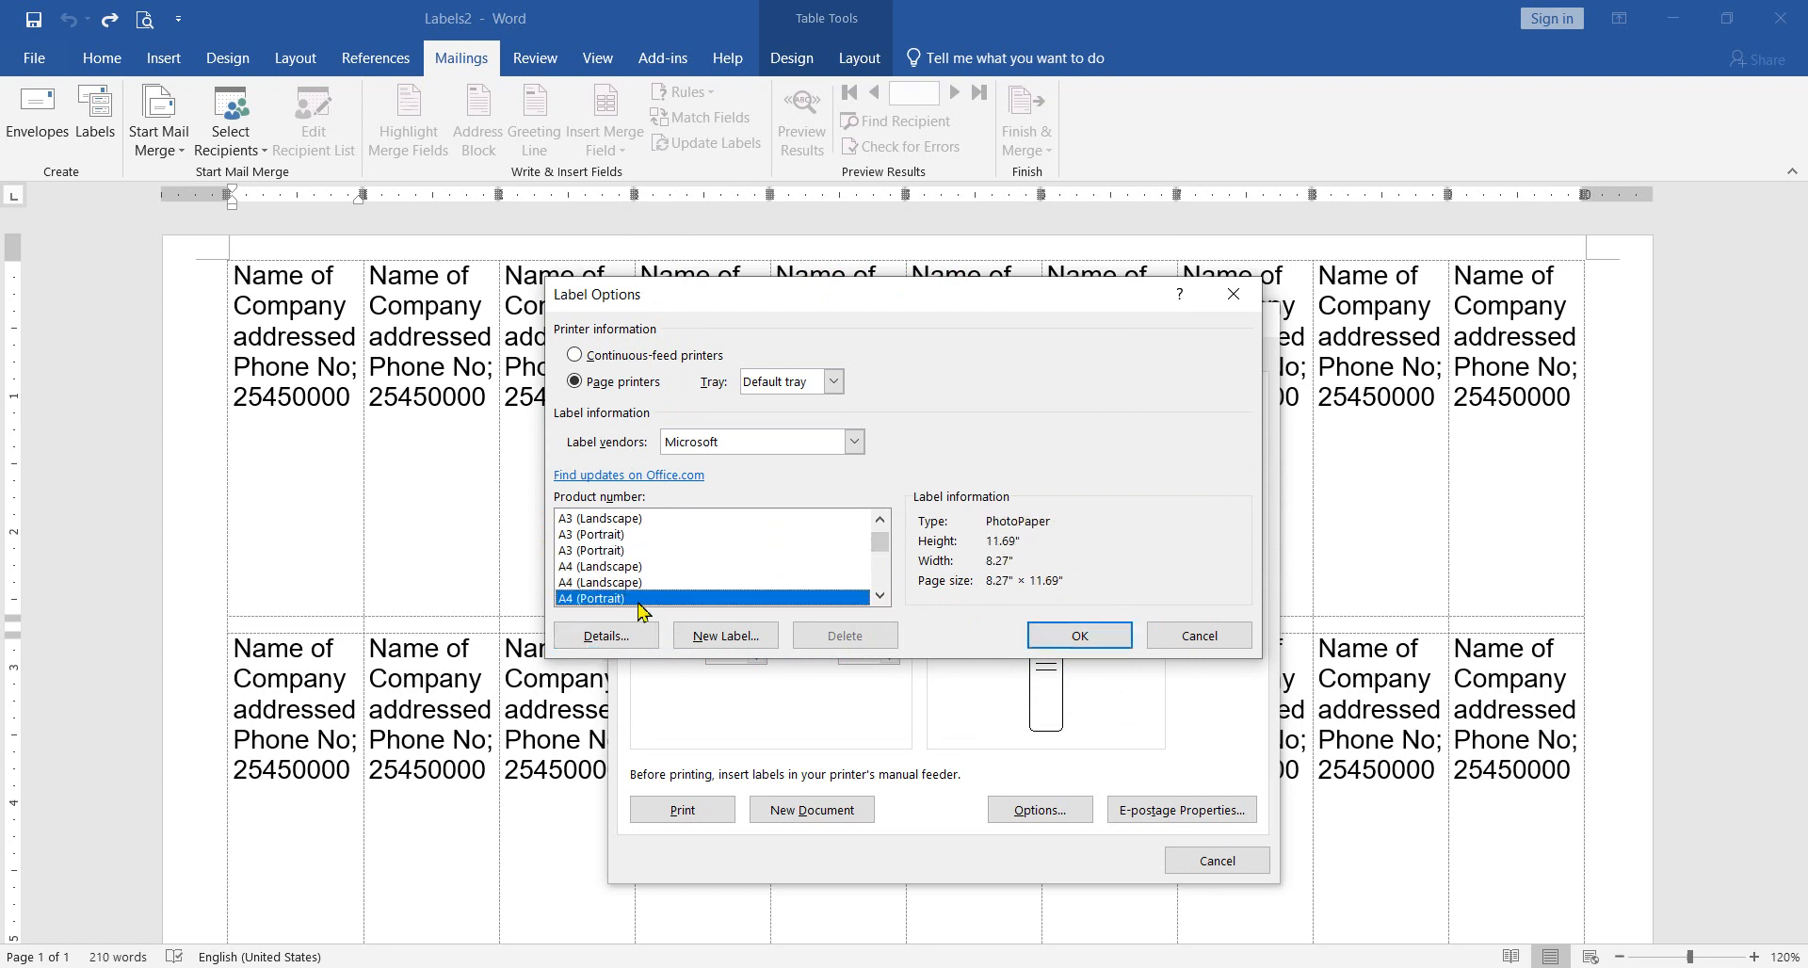
{"action": "left_click", "coordinate": [1092, 636]}
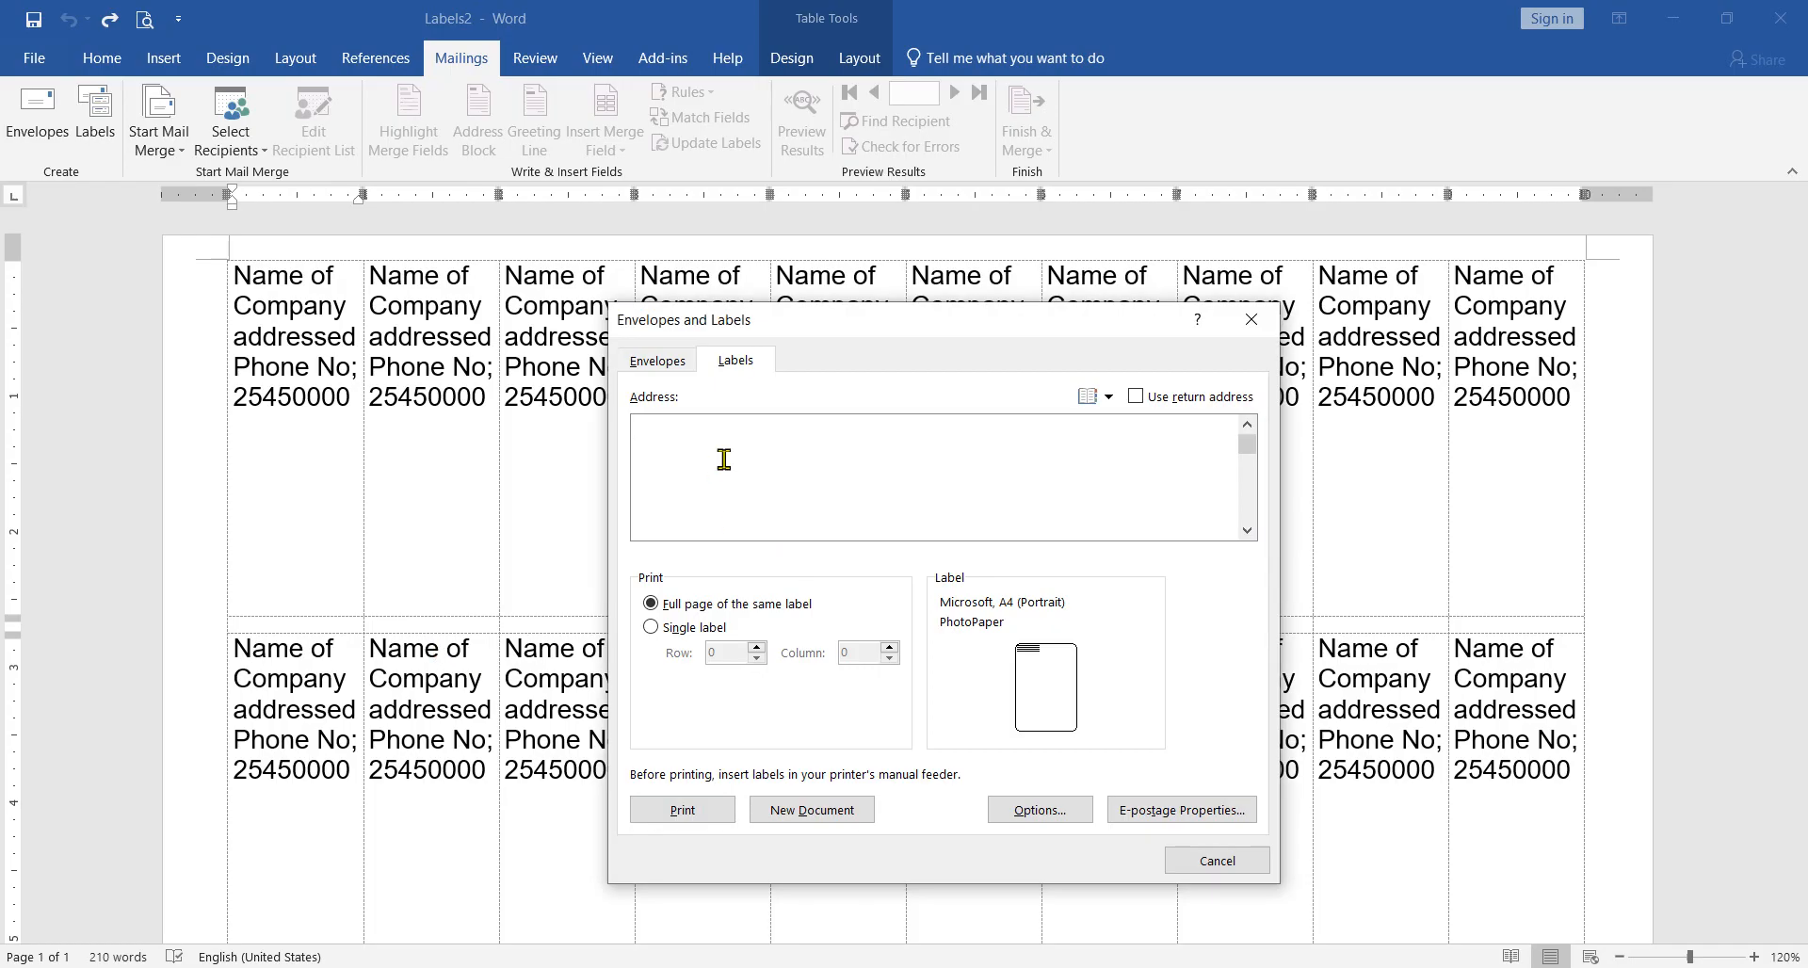
Step: Enter the label address as three lines: "Name of company", "address" and "Phone no."
{"action": "type", "text": "Name"}
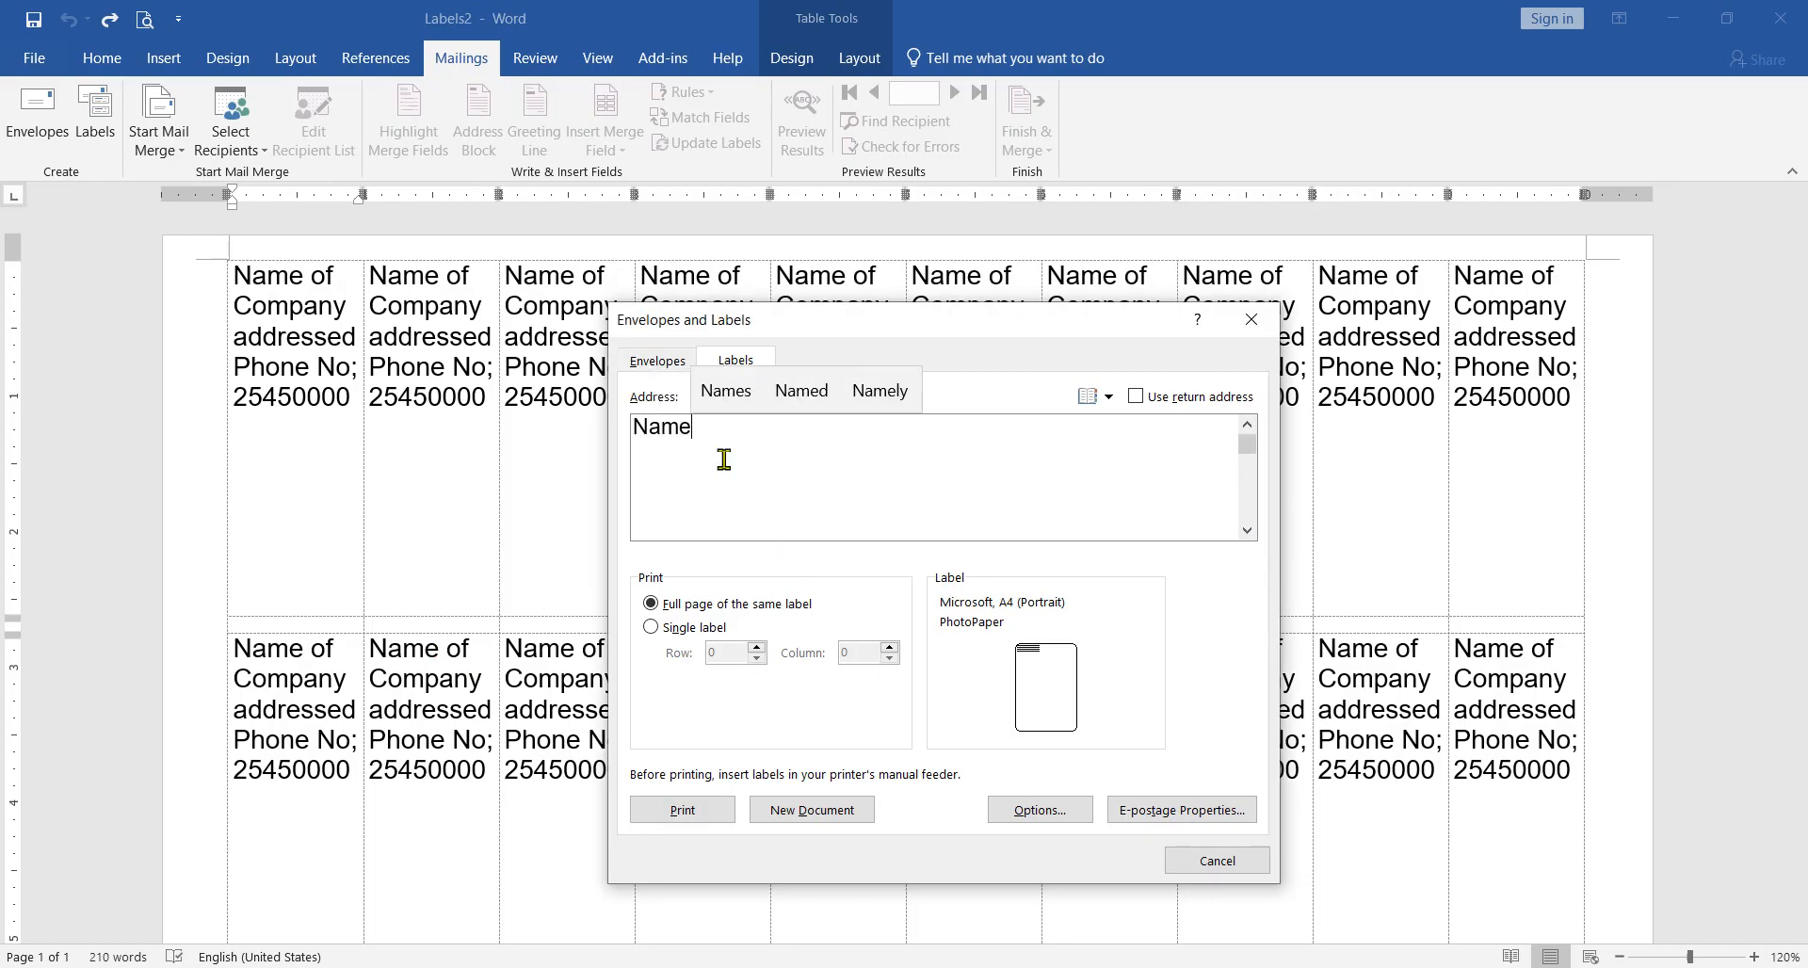
{"action": "type", "text": " of c"}
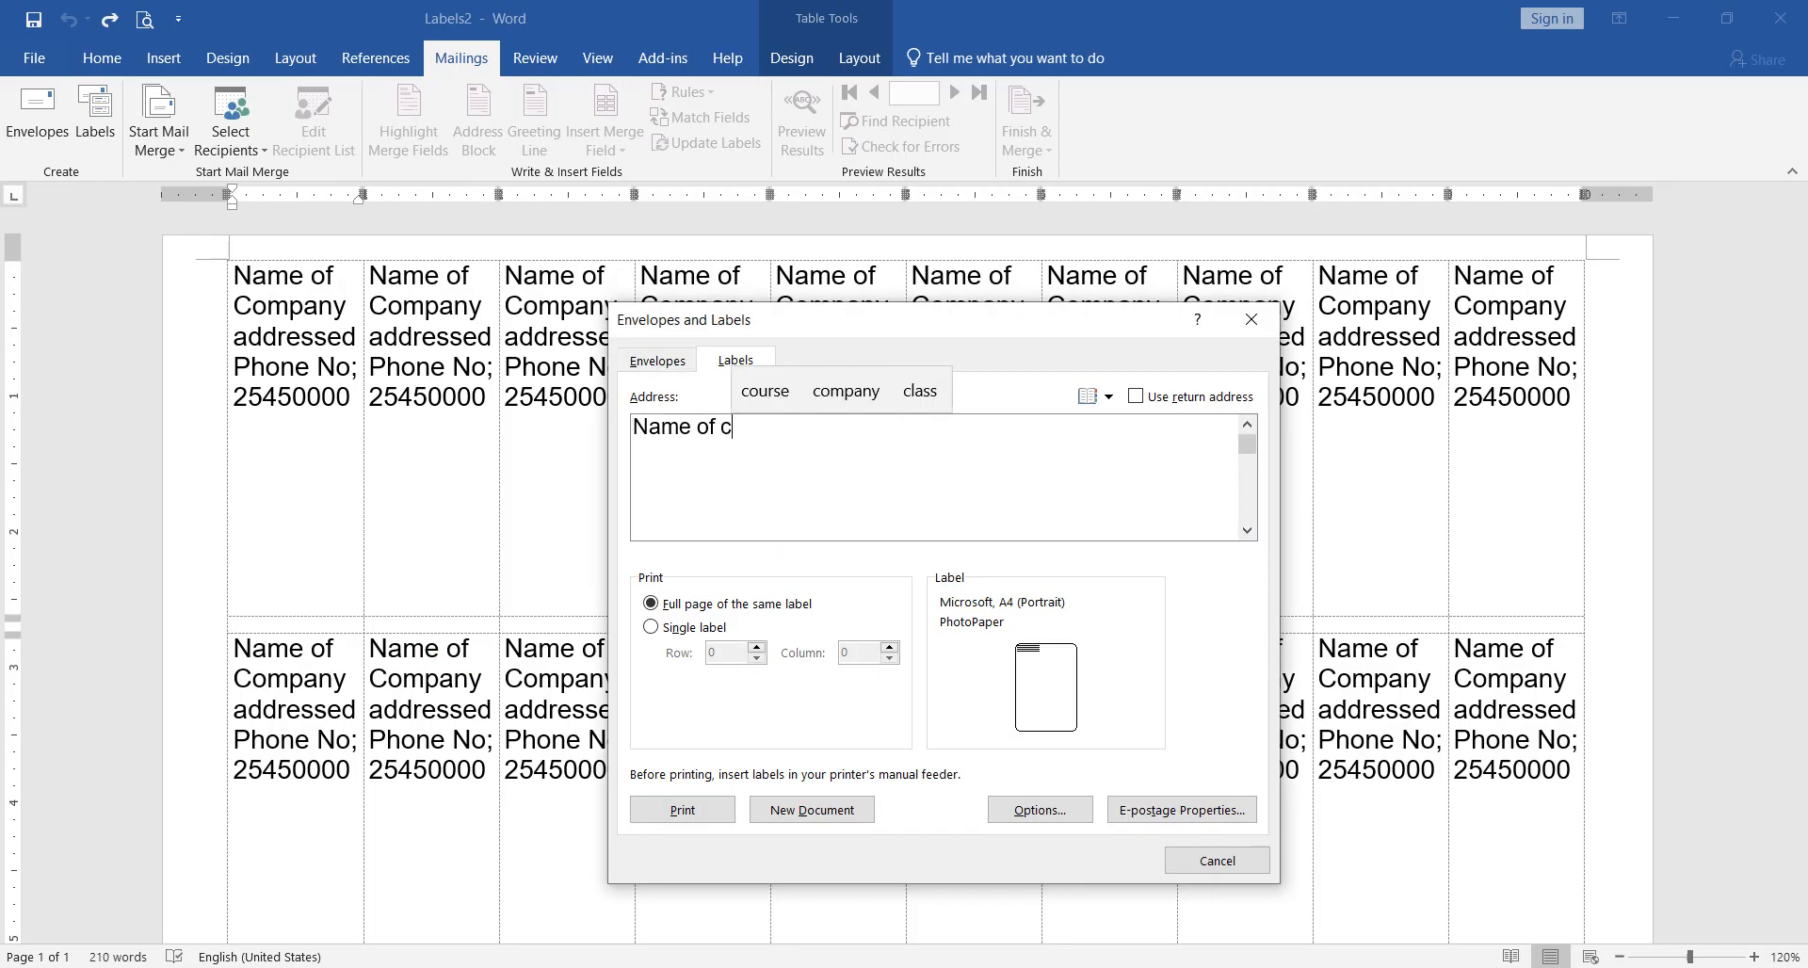
{"action": "type", "text": "ompam"}
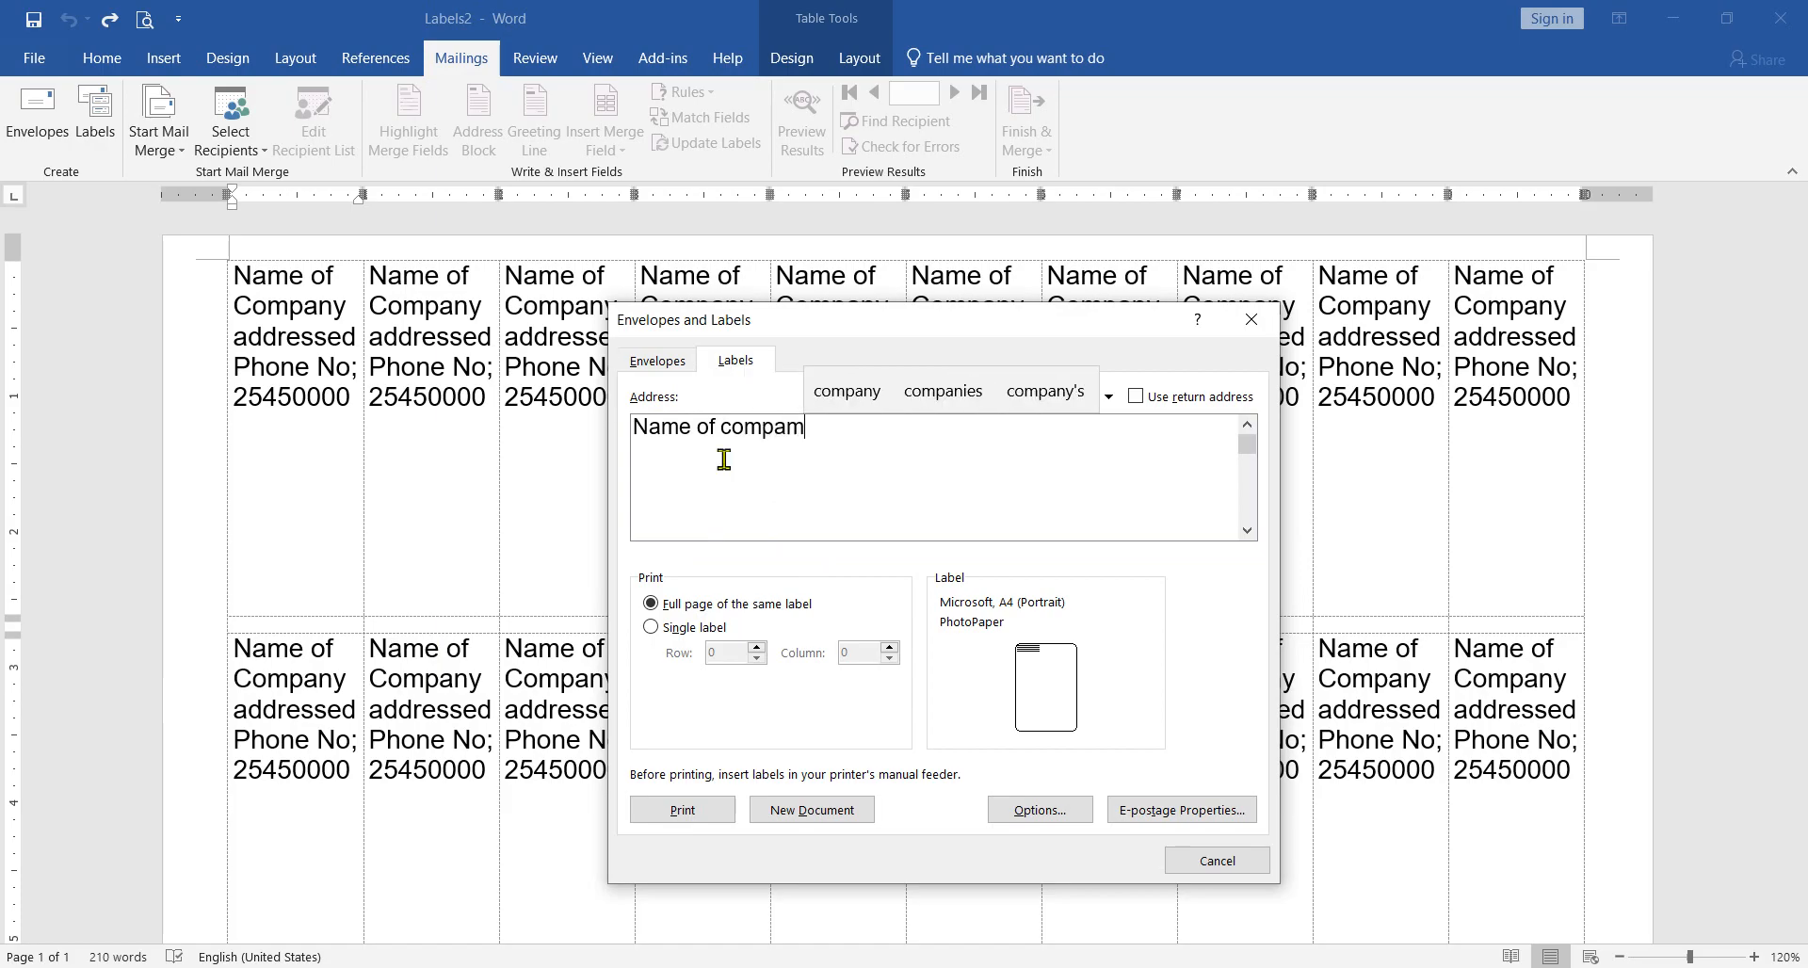
{"action": "key", "text": "Up"}
{"action": "key", "text": "Return"}
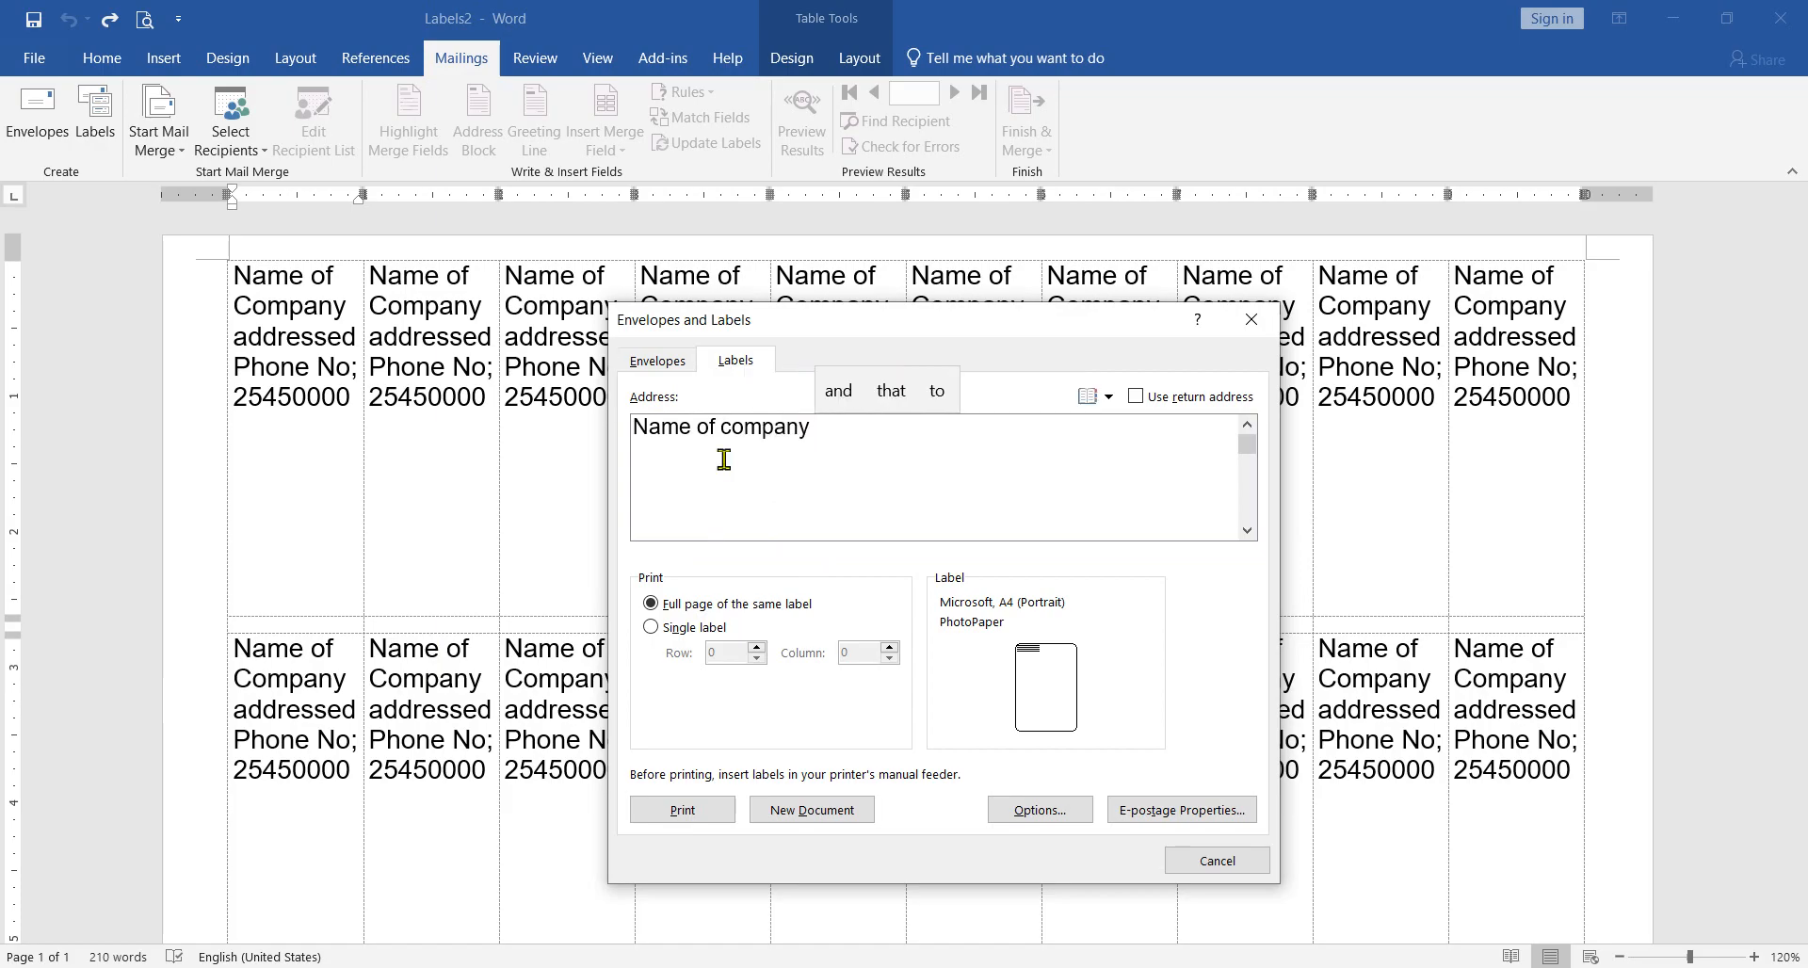
{"action": "key", "text": "Return"}
{"action": "type", "text": "add"}
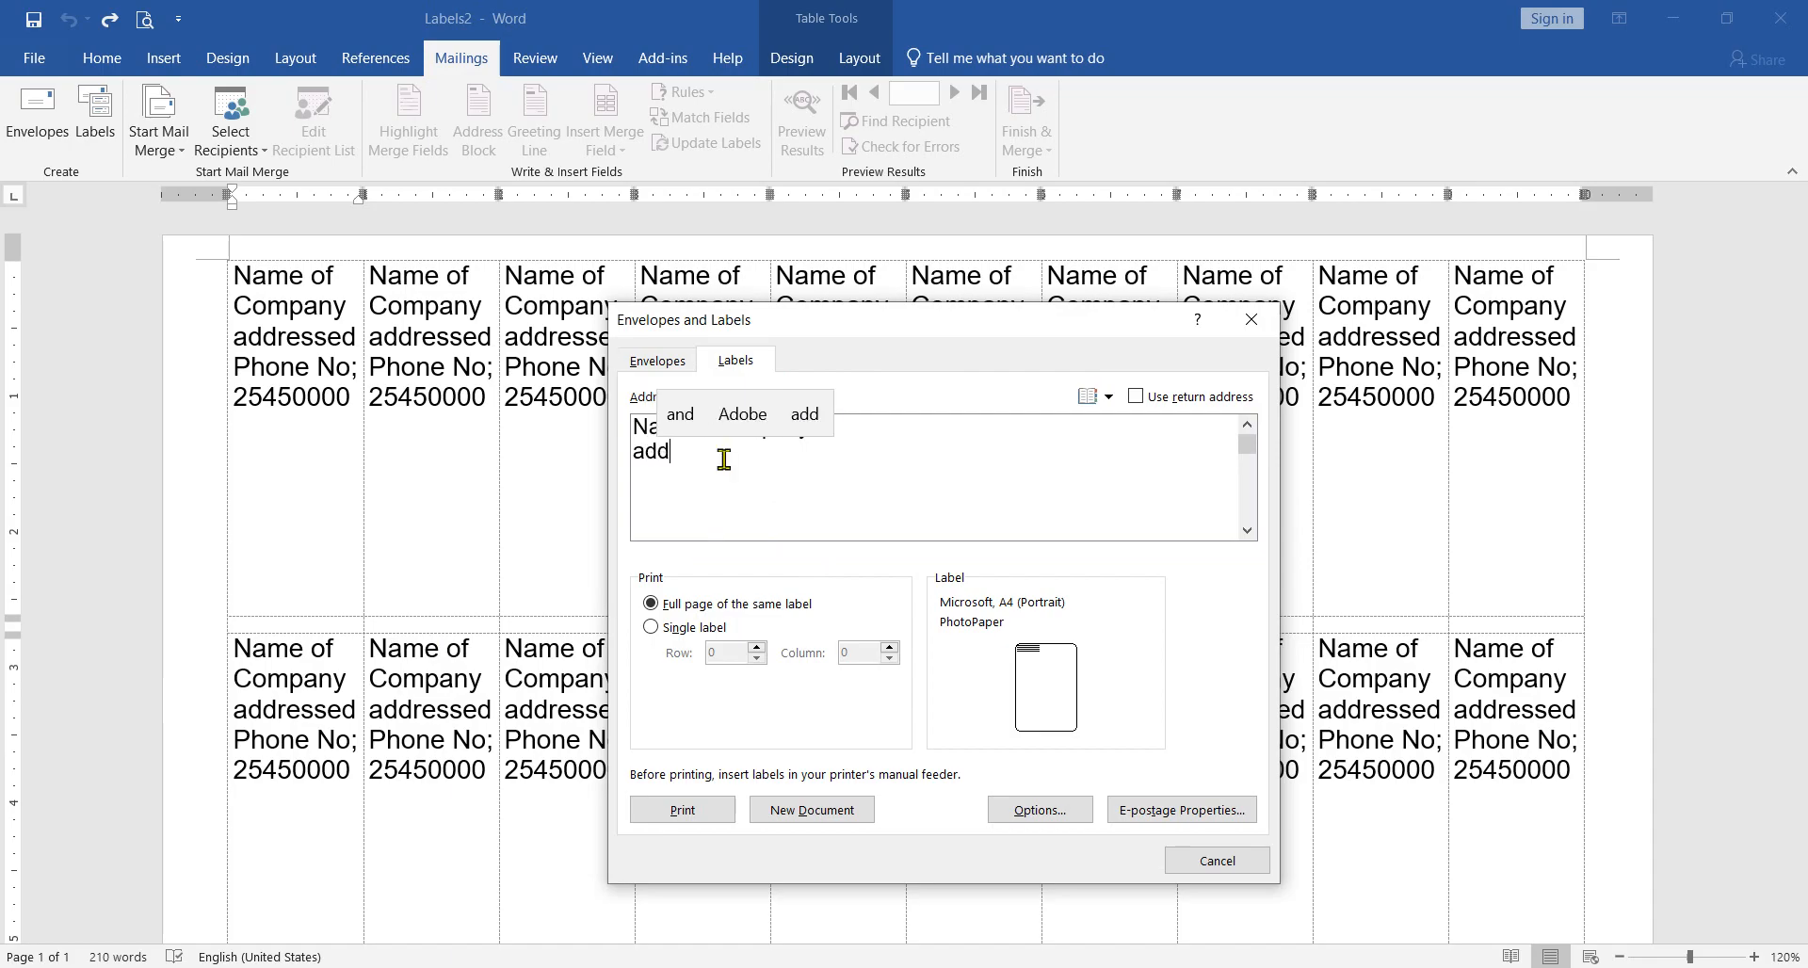
{"action": "type", "text": "ress"}
{"action": "key", "text": "Return"}
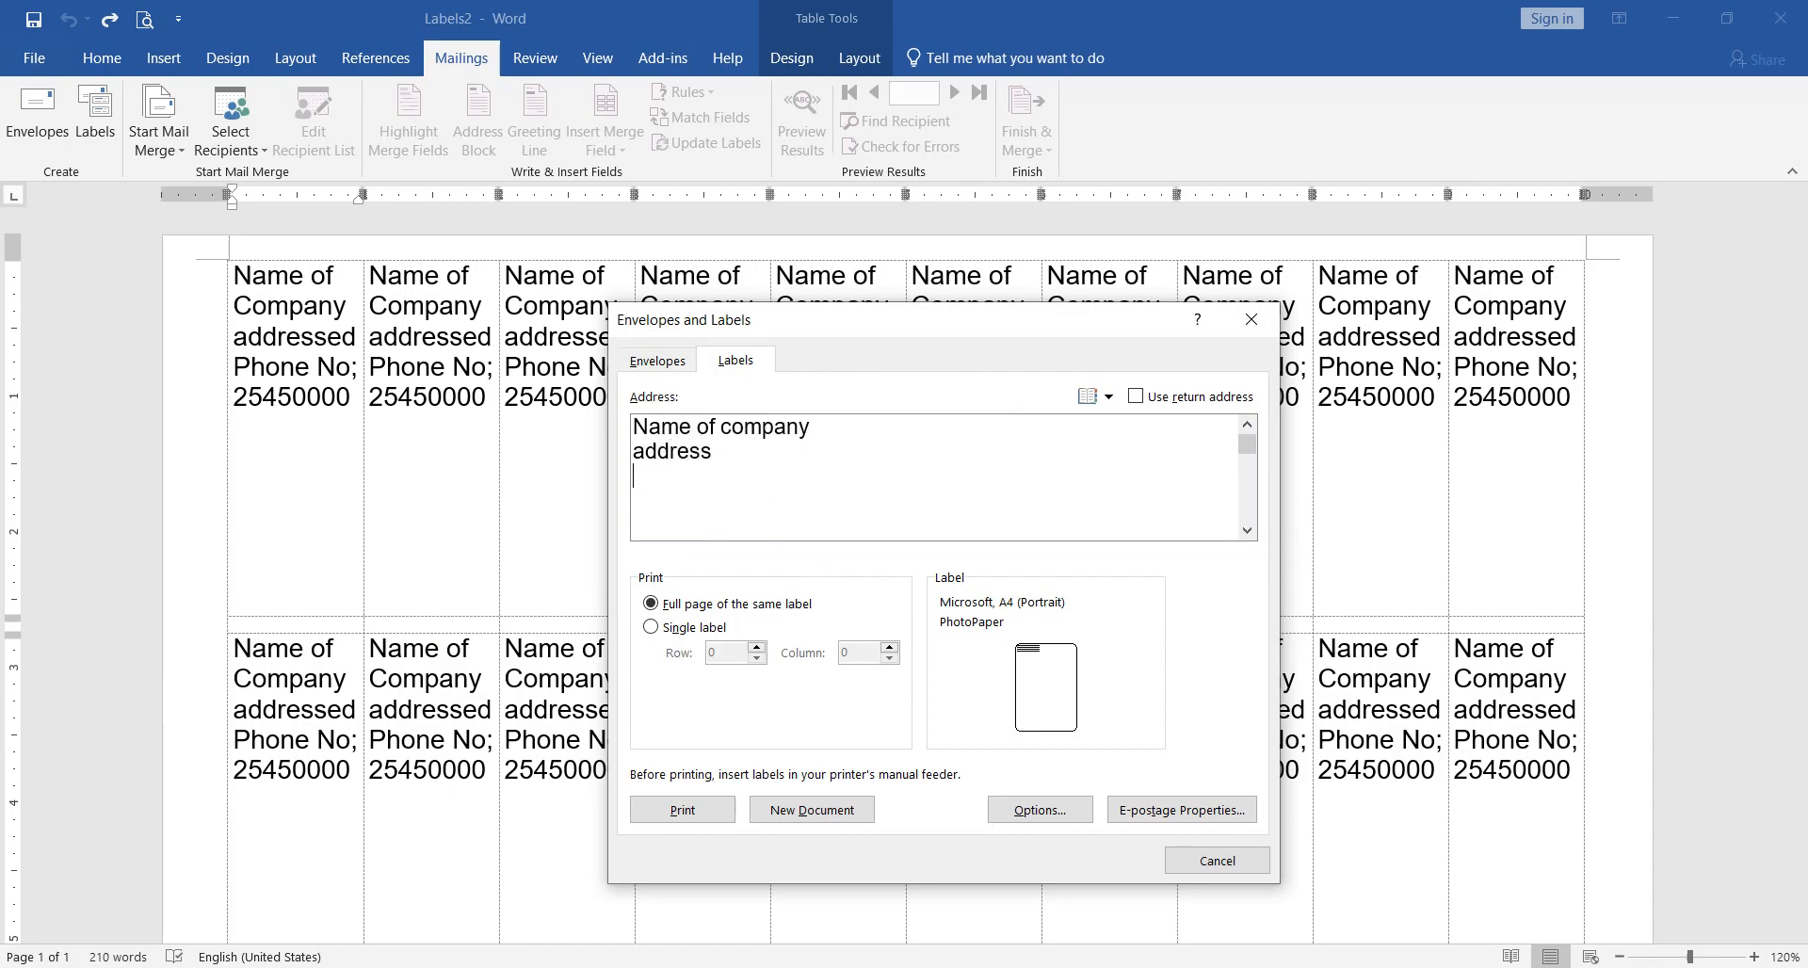
{"action": "type", "text": "Phone"}
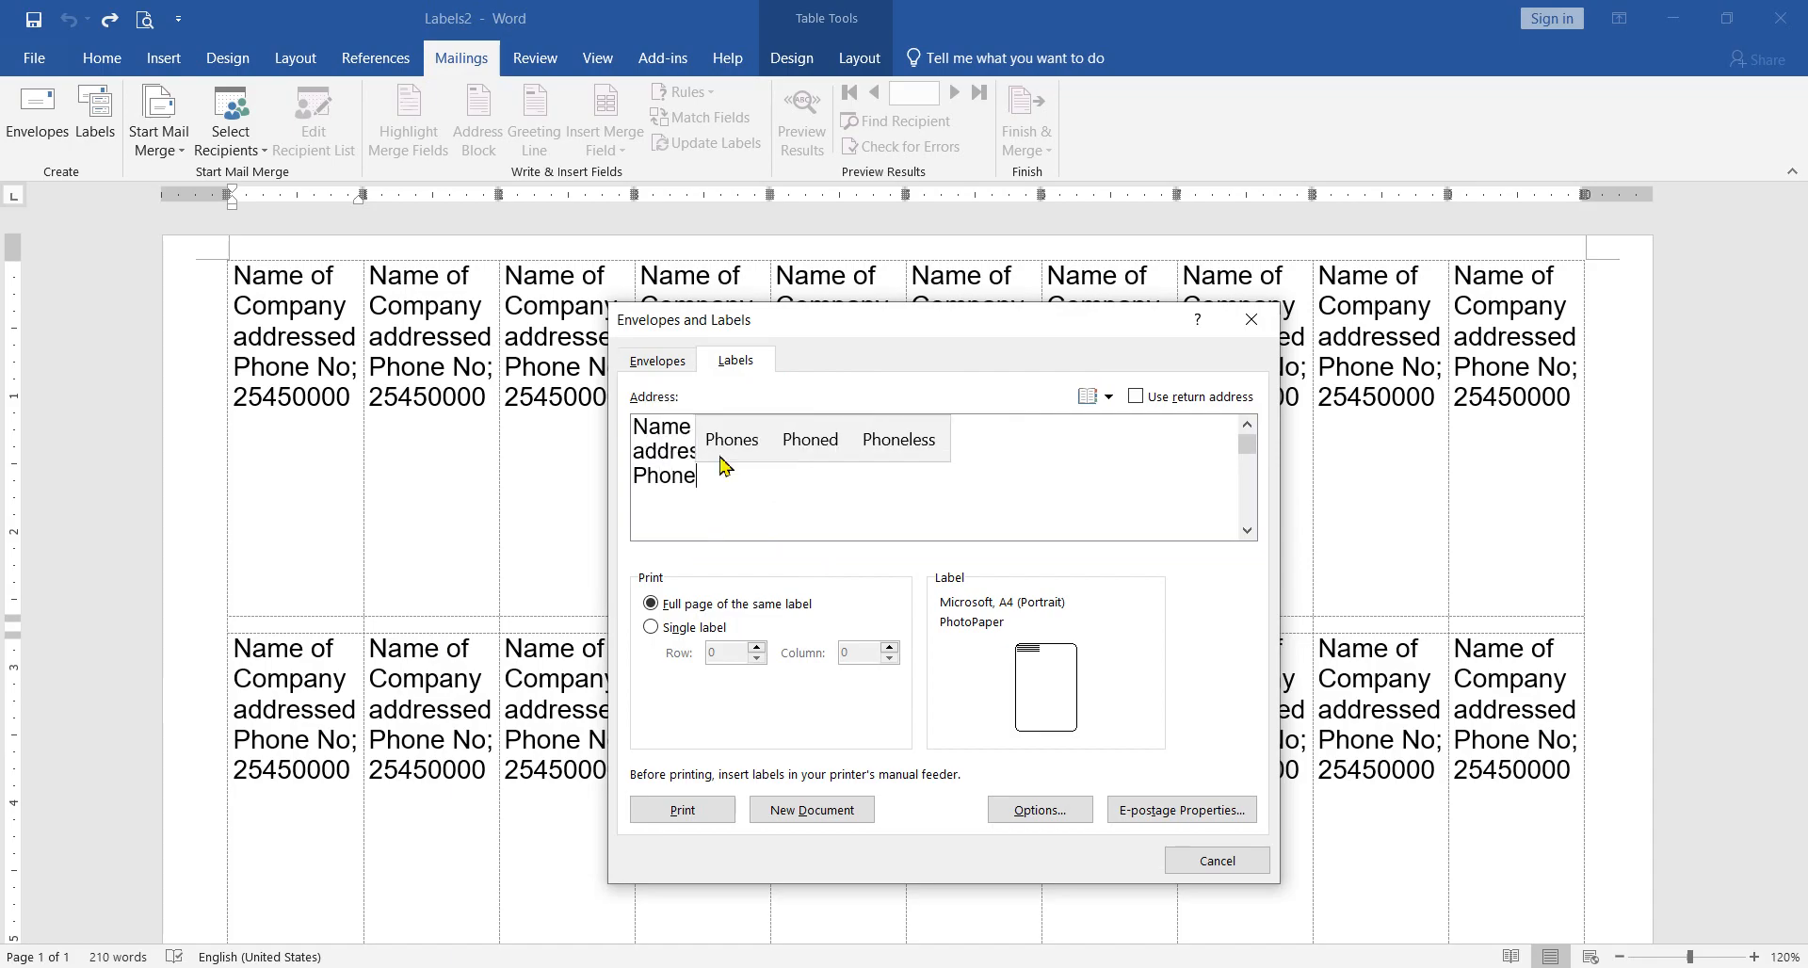
{"action": "type", "text": " no."}
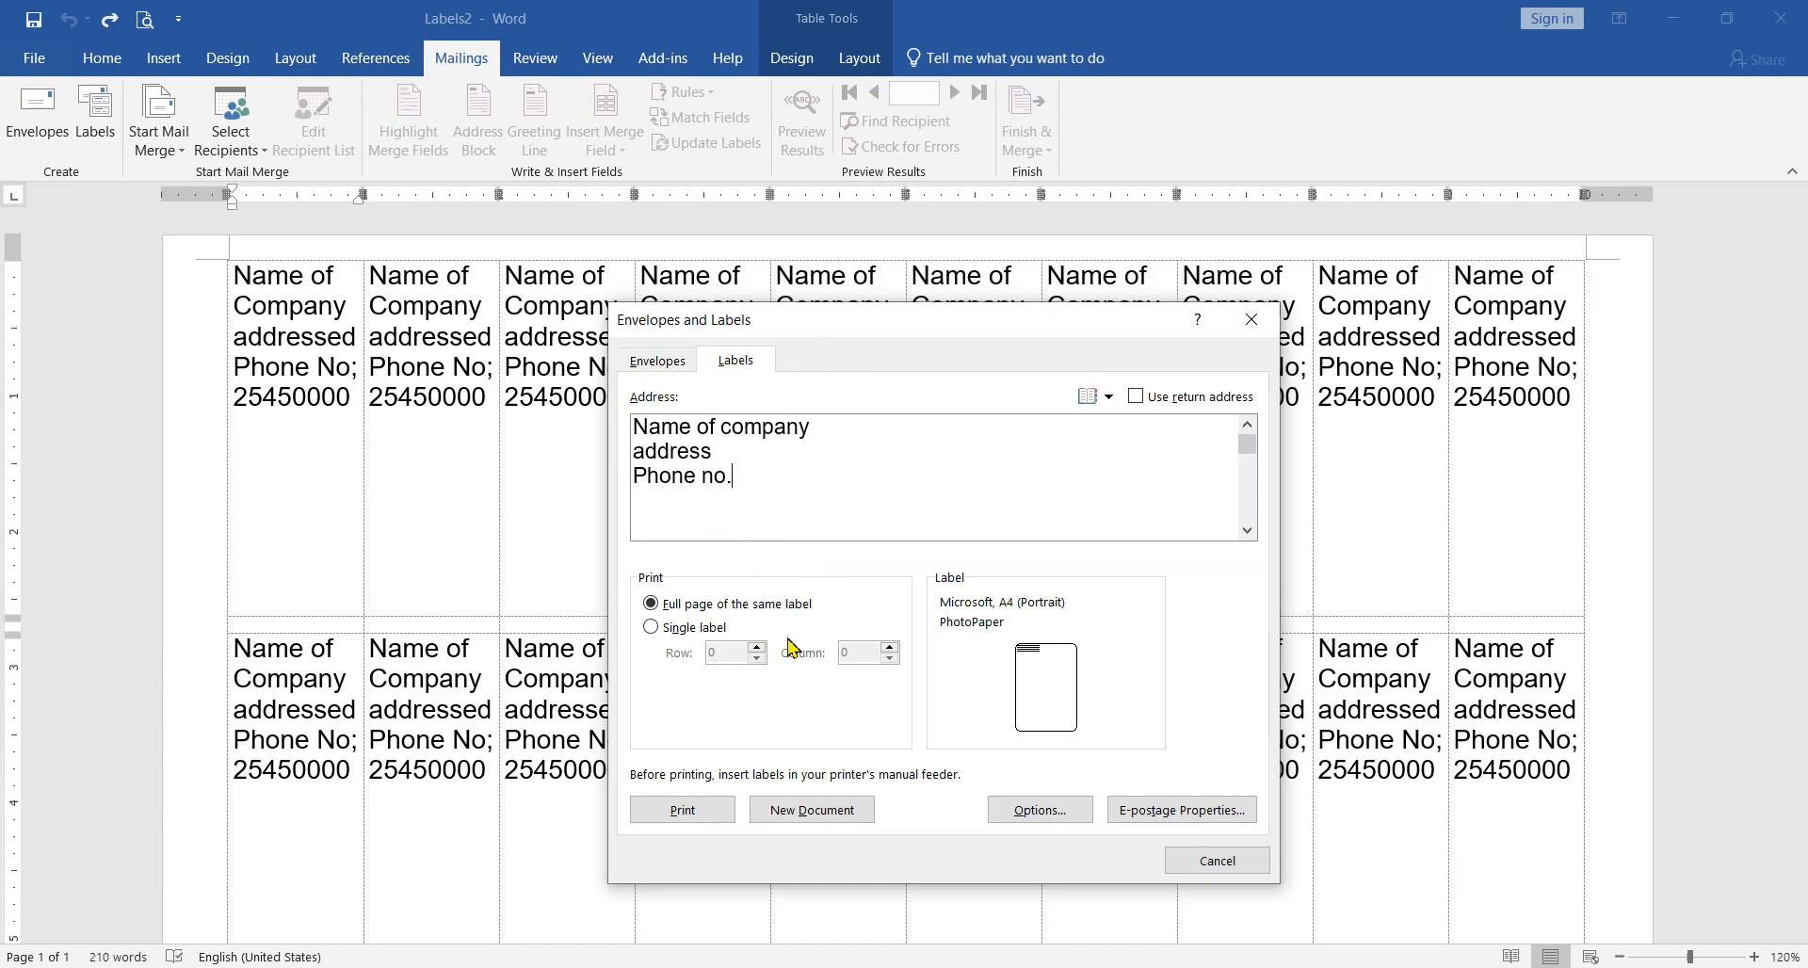
Step: Try to generate the labels in a new document, before and after reselecting the Microsoft A4 (Portrait) label product
{"action": "left_click", "coordinate": [834, 819]}
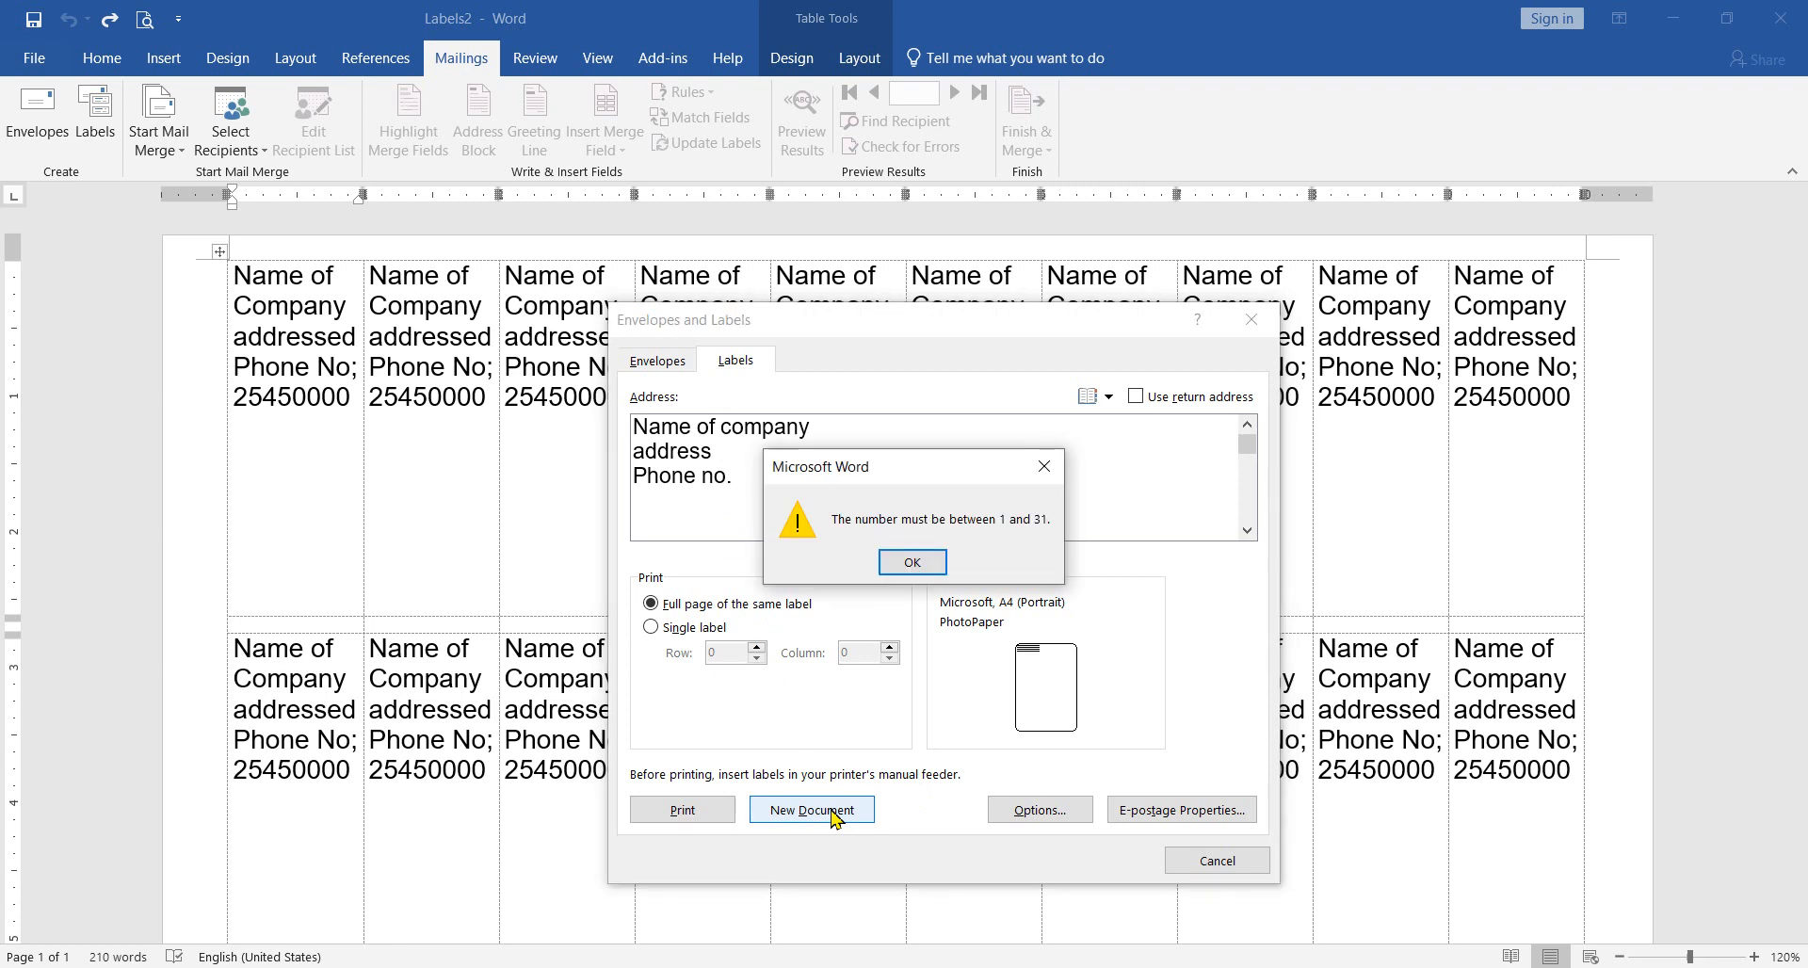
{"action": "left_click", "coordinate": [913, 563]}
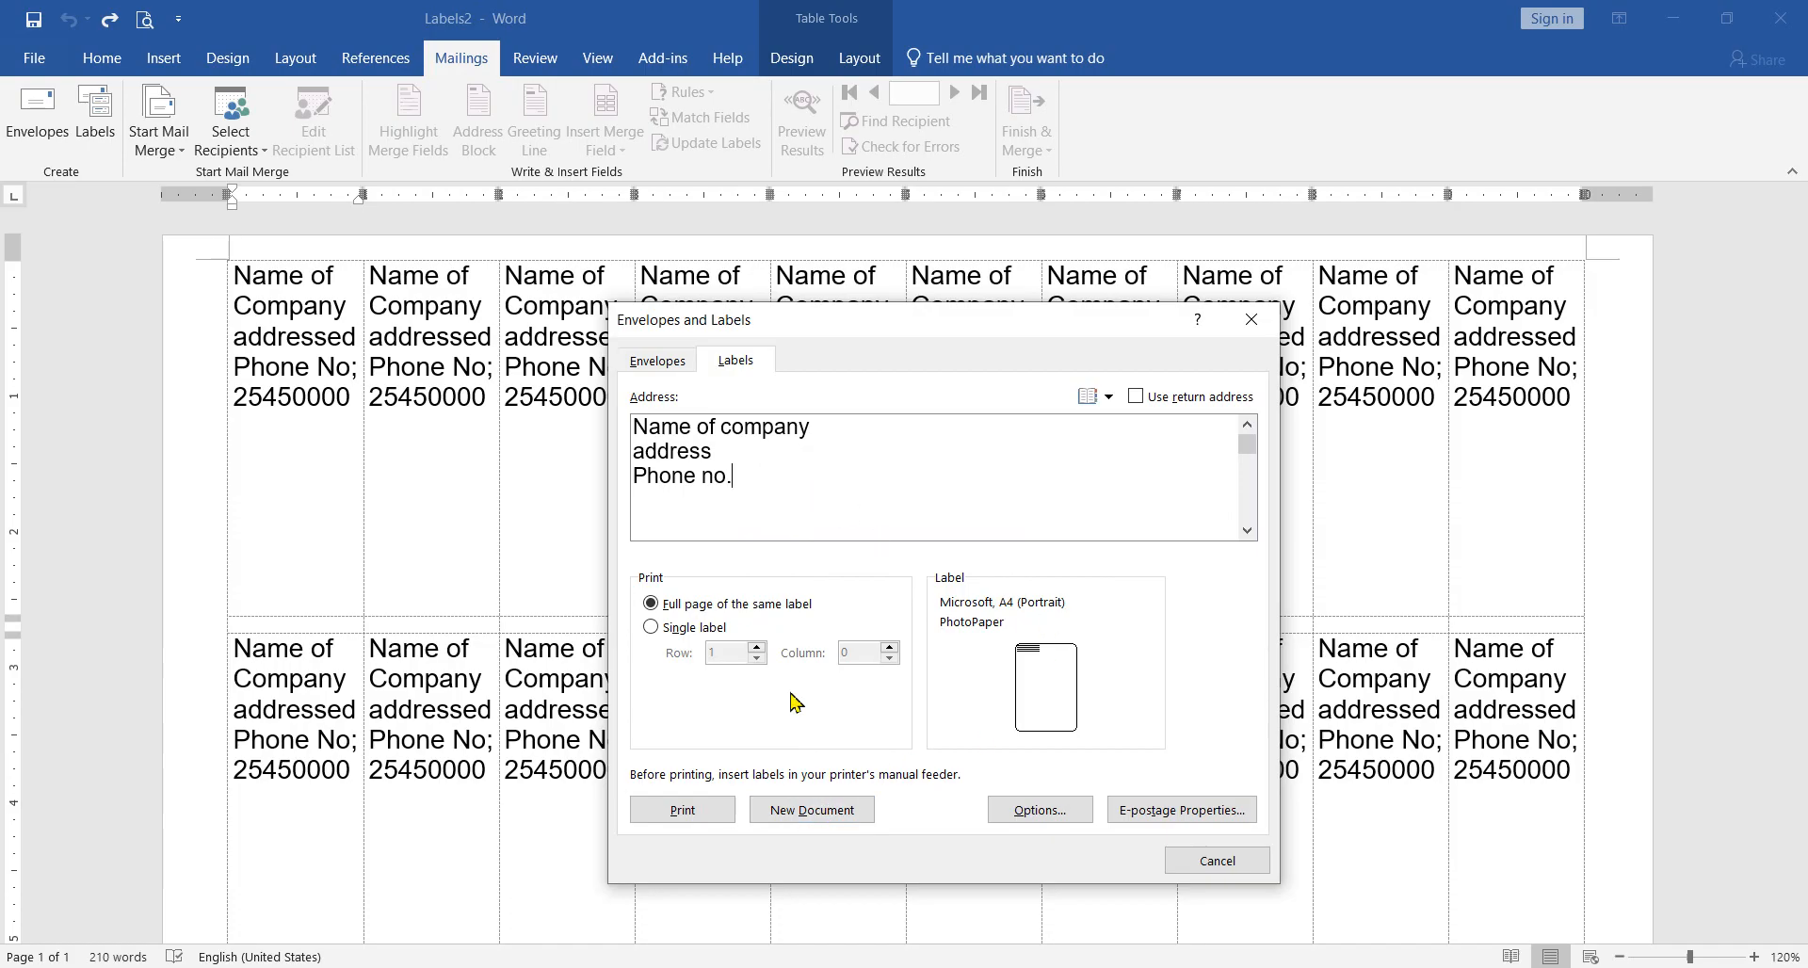
{"action": "left_click", "coordinate": [1059, 825]}
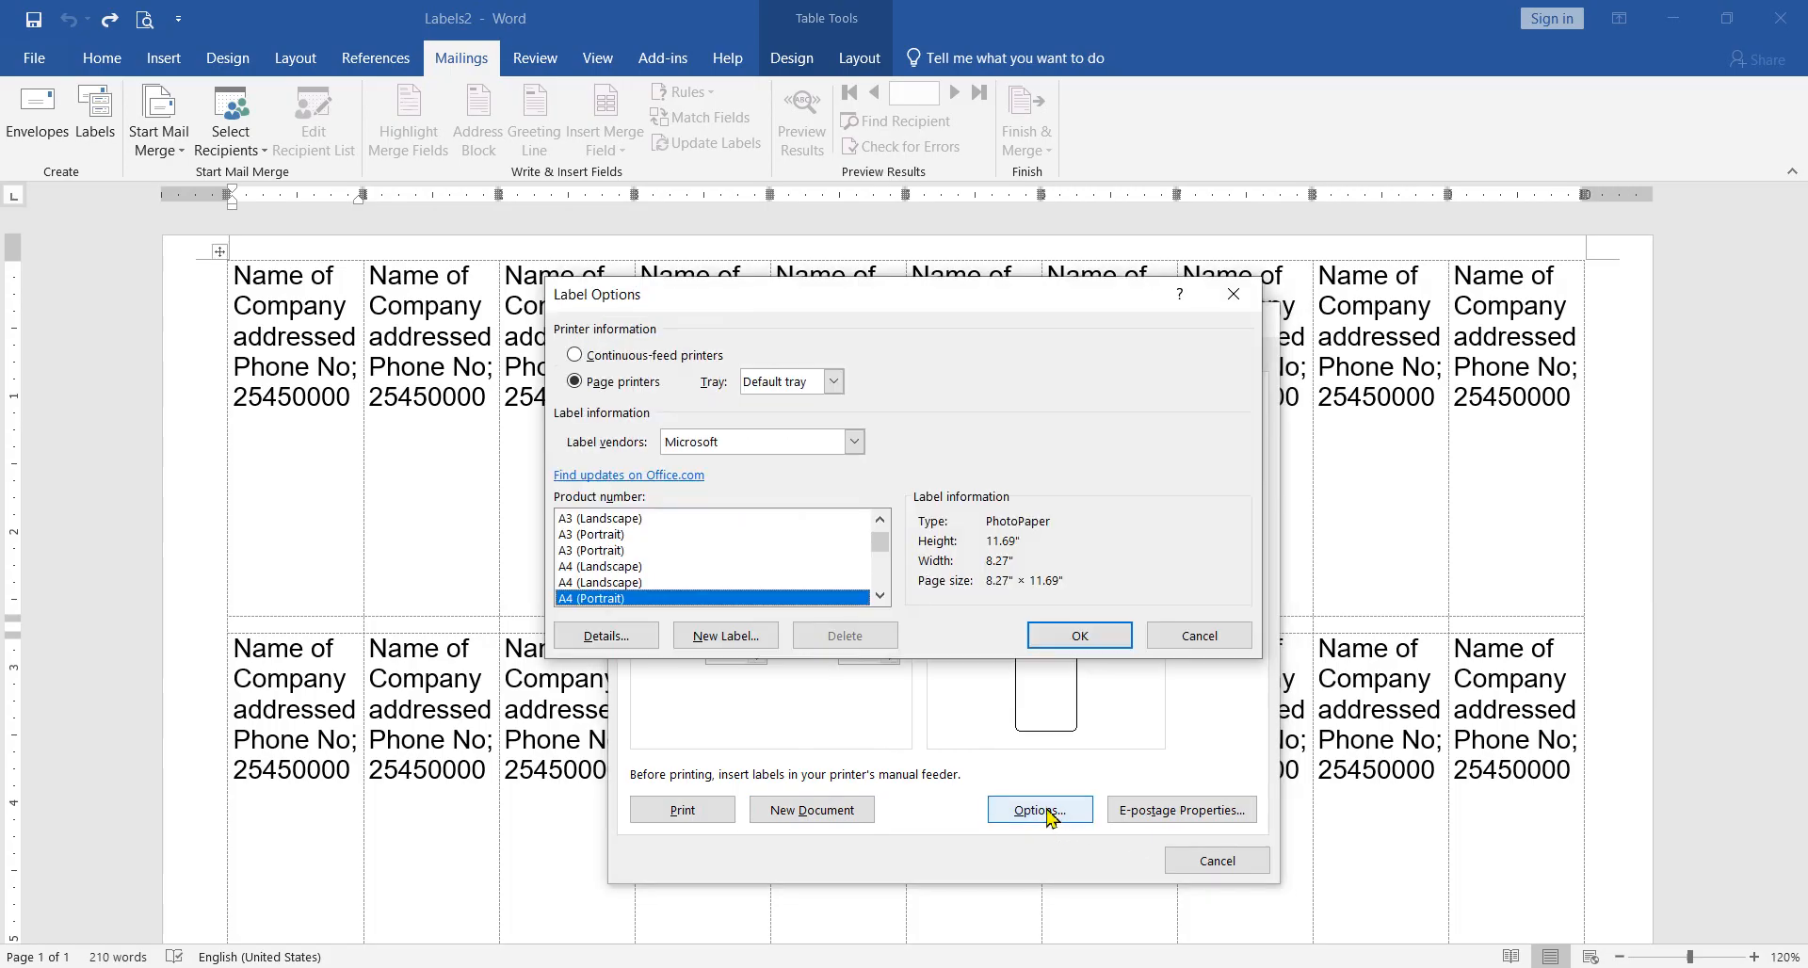
{"action": "left_click", "coordinate": [677, 588]}
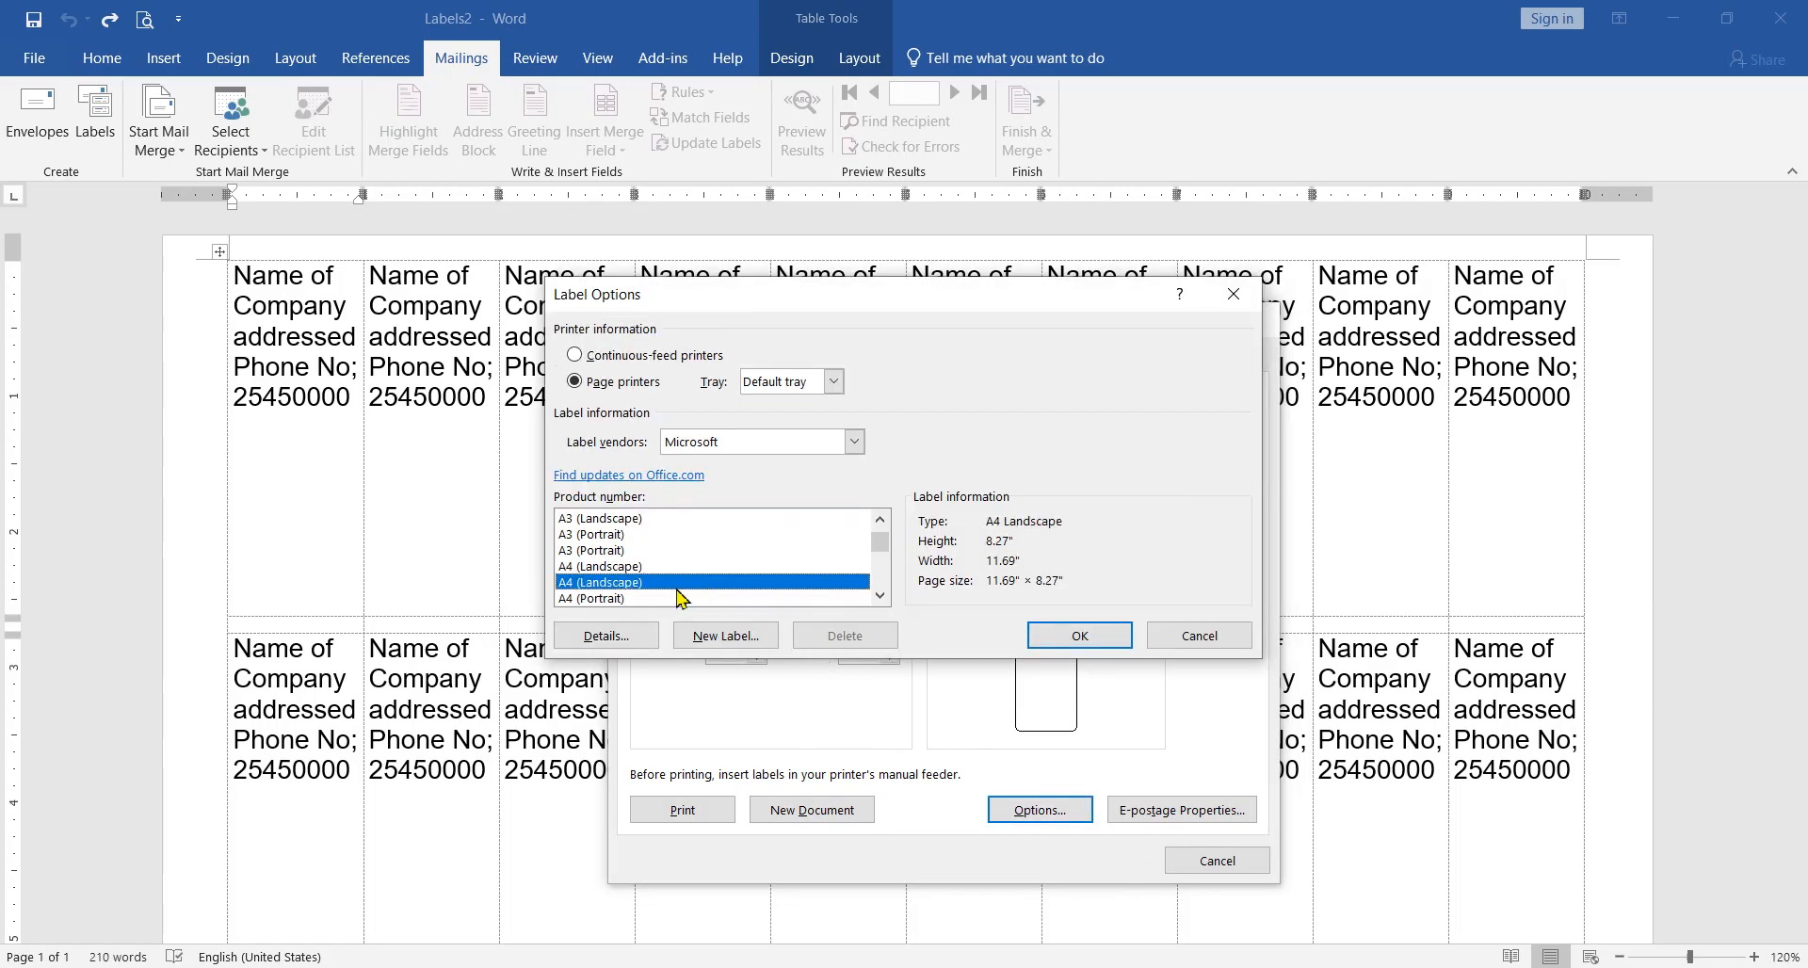
{"action": "left_click", "coordinate": [629, 599]}
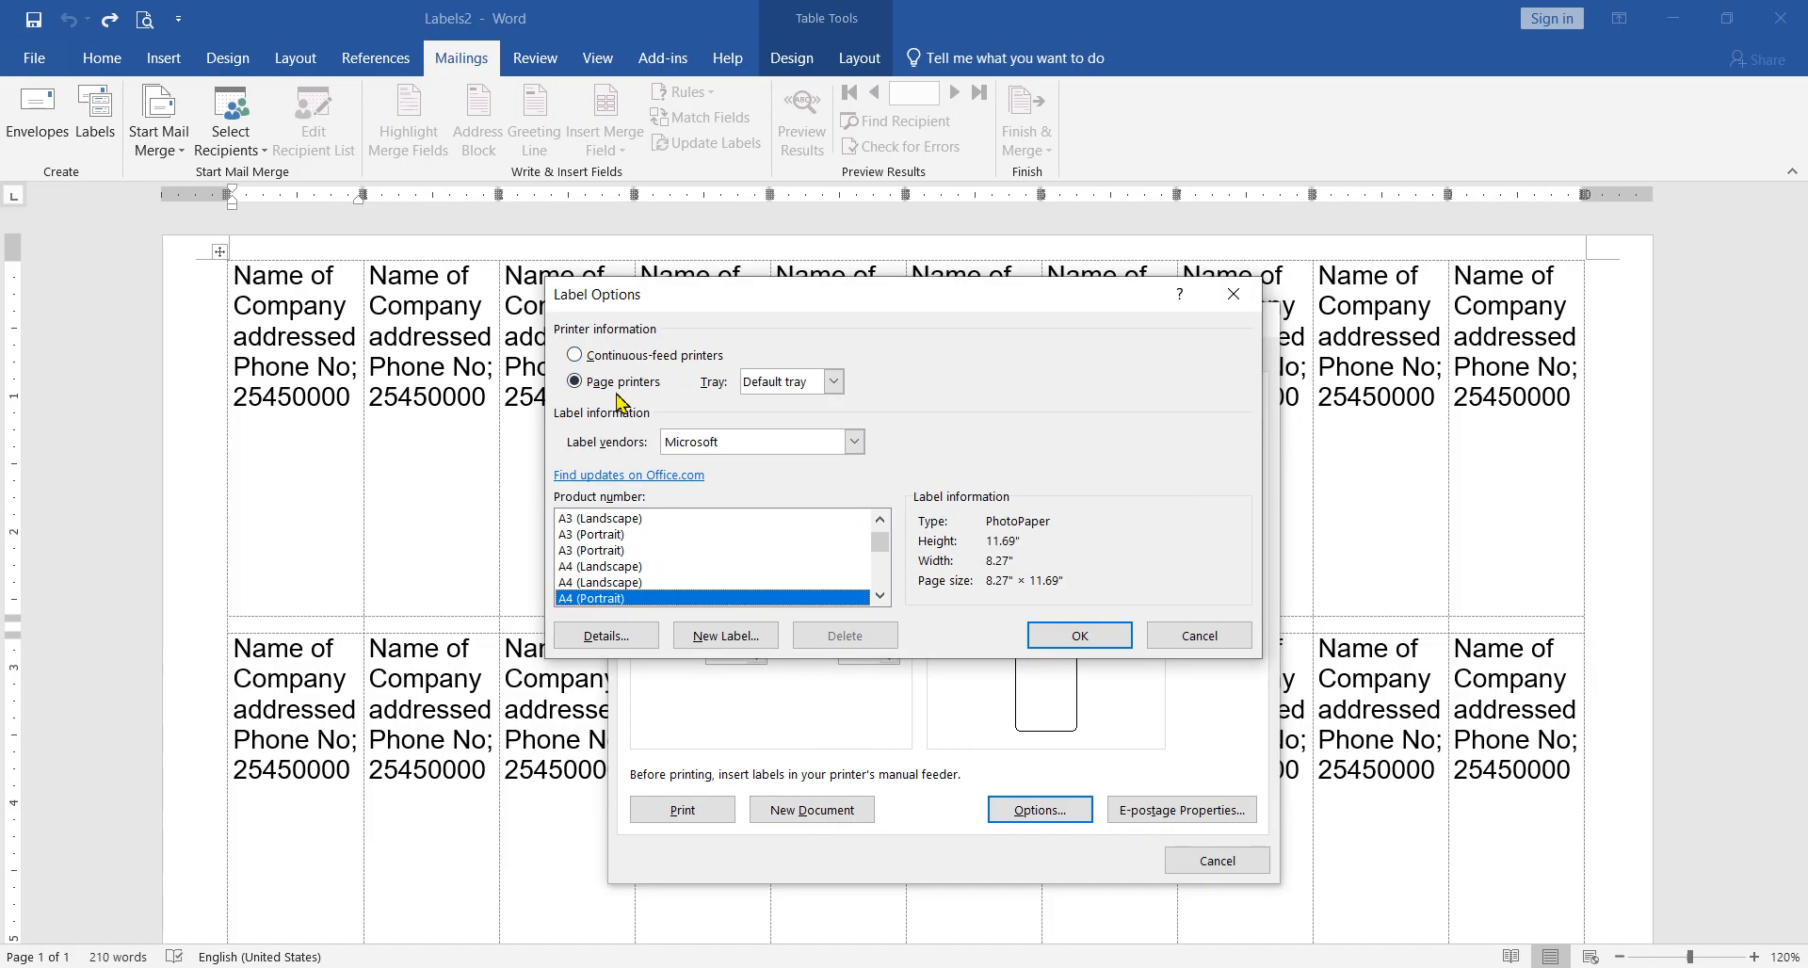
{"action": "left_click", "coordinate": [1080, 637]}
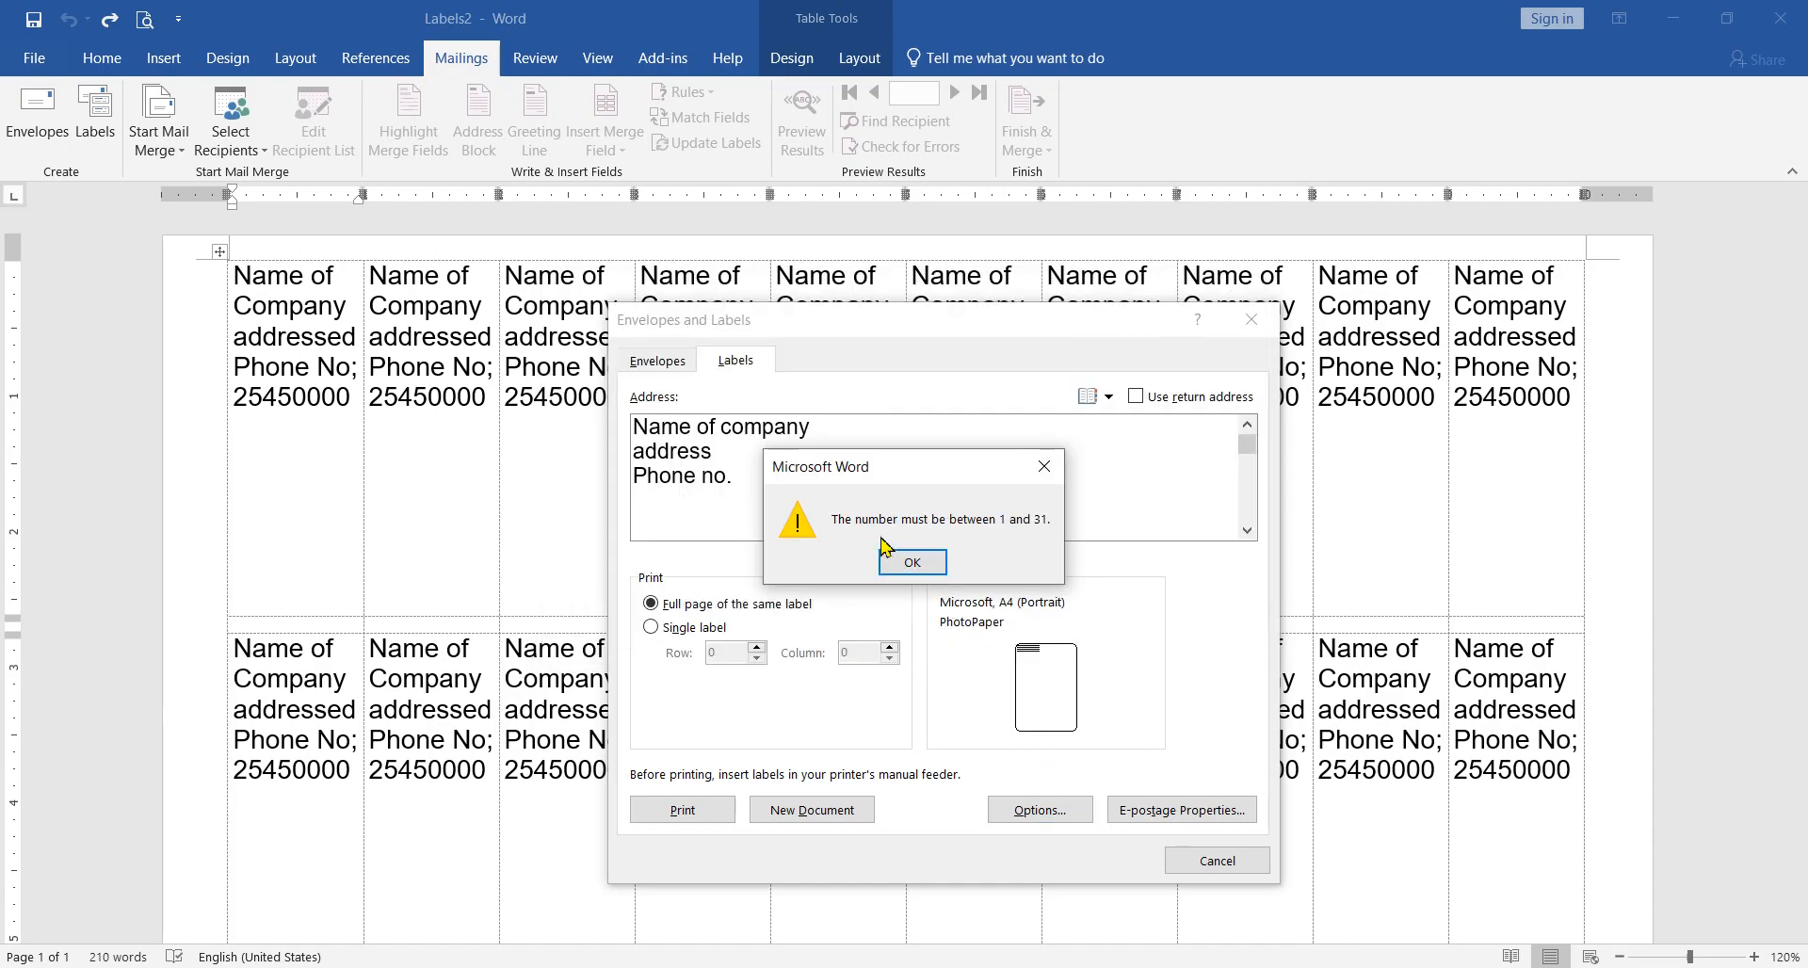
{"action": "left_click", "coordinate": [938, 562]}
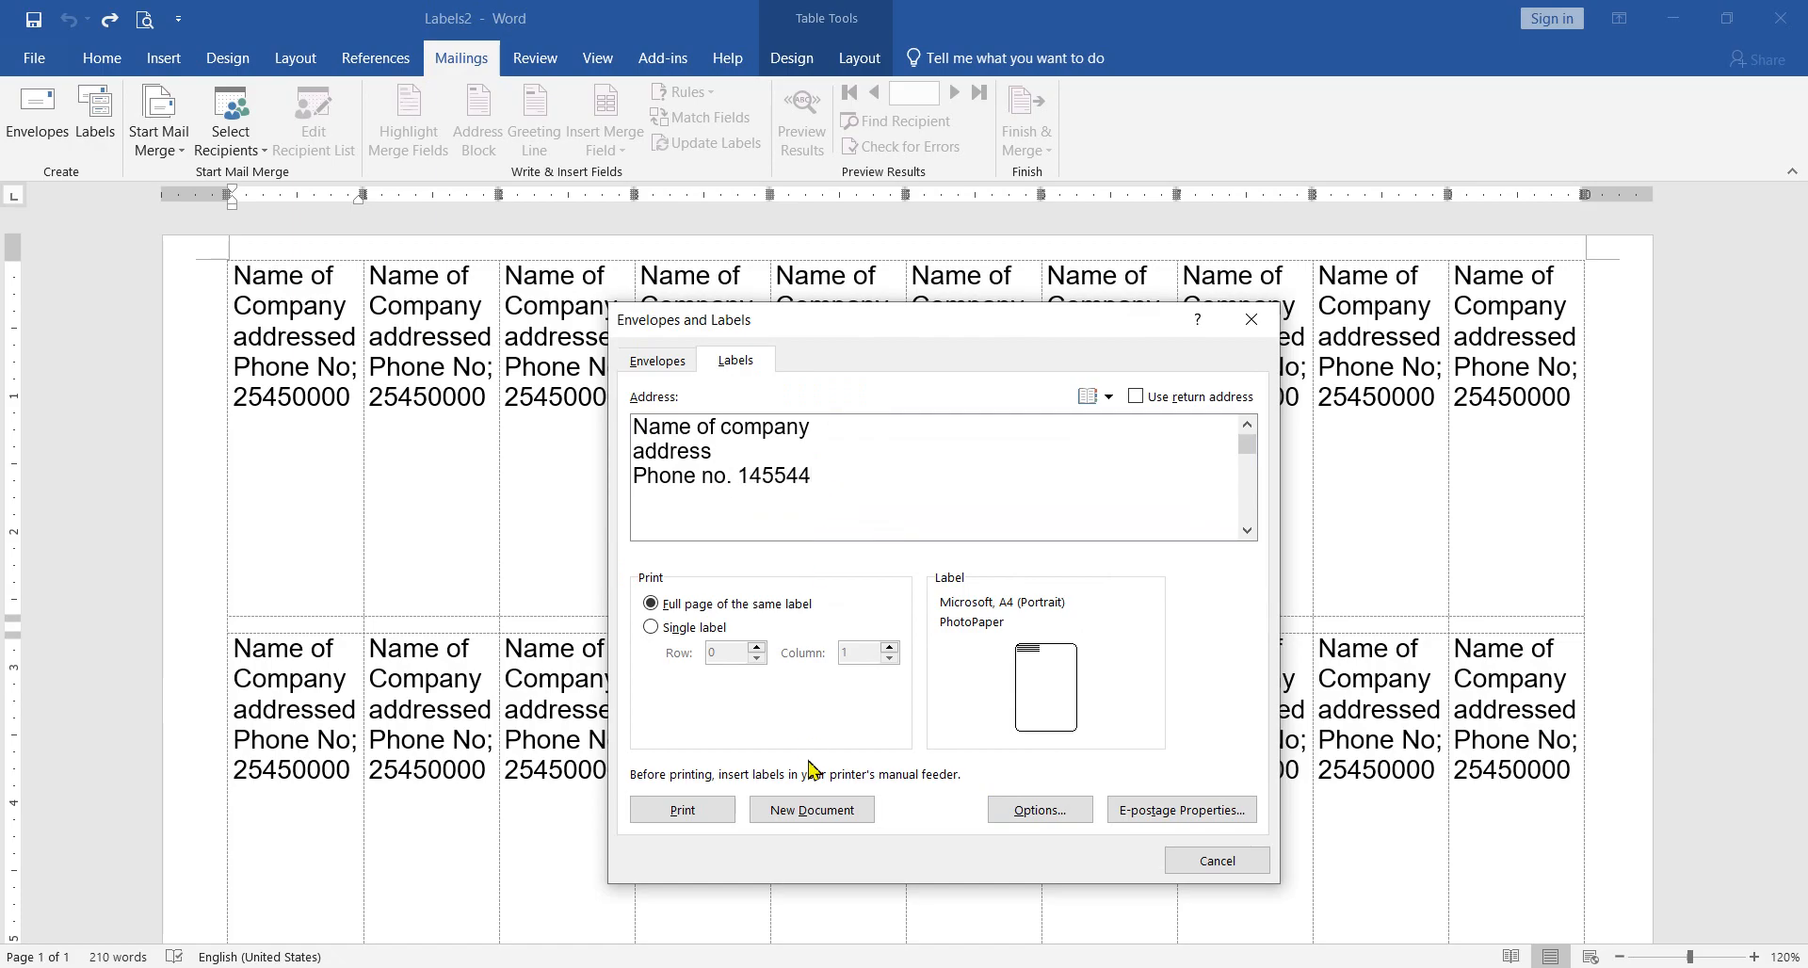
Step: Complete the label's phone line with the phone number and try to generate the new label document again
{"action": "left_click", "coordinate": [819, 808]}
{"action": "left_click", "coordinate": [910, 556]}
Step: Reopen the label options, check the printer tray and label vendor choices, and keep Microsoft as the vendor
{"action": "left_click", "coordinate": [1052, 812]}
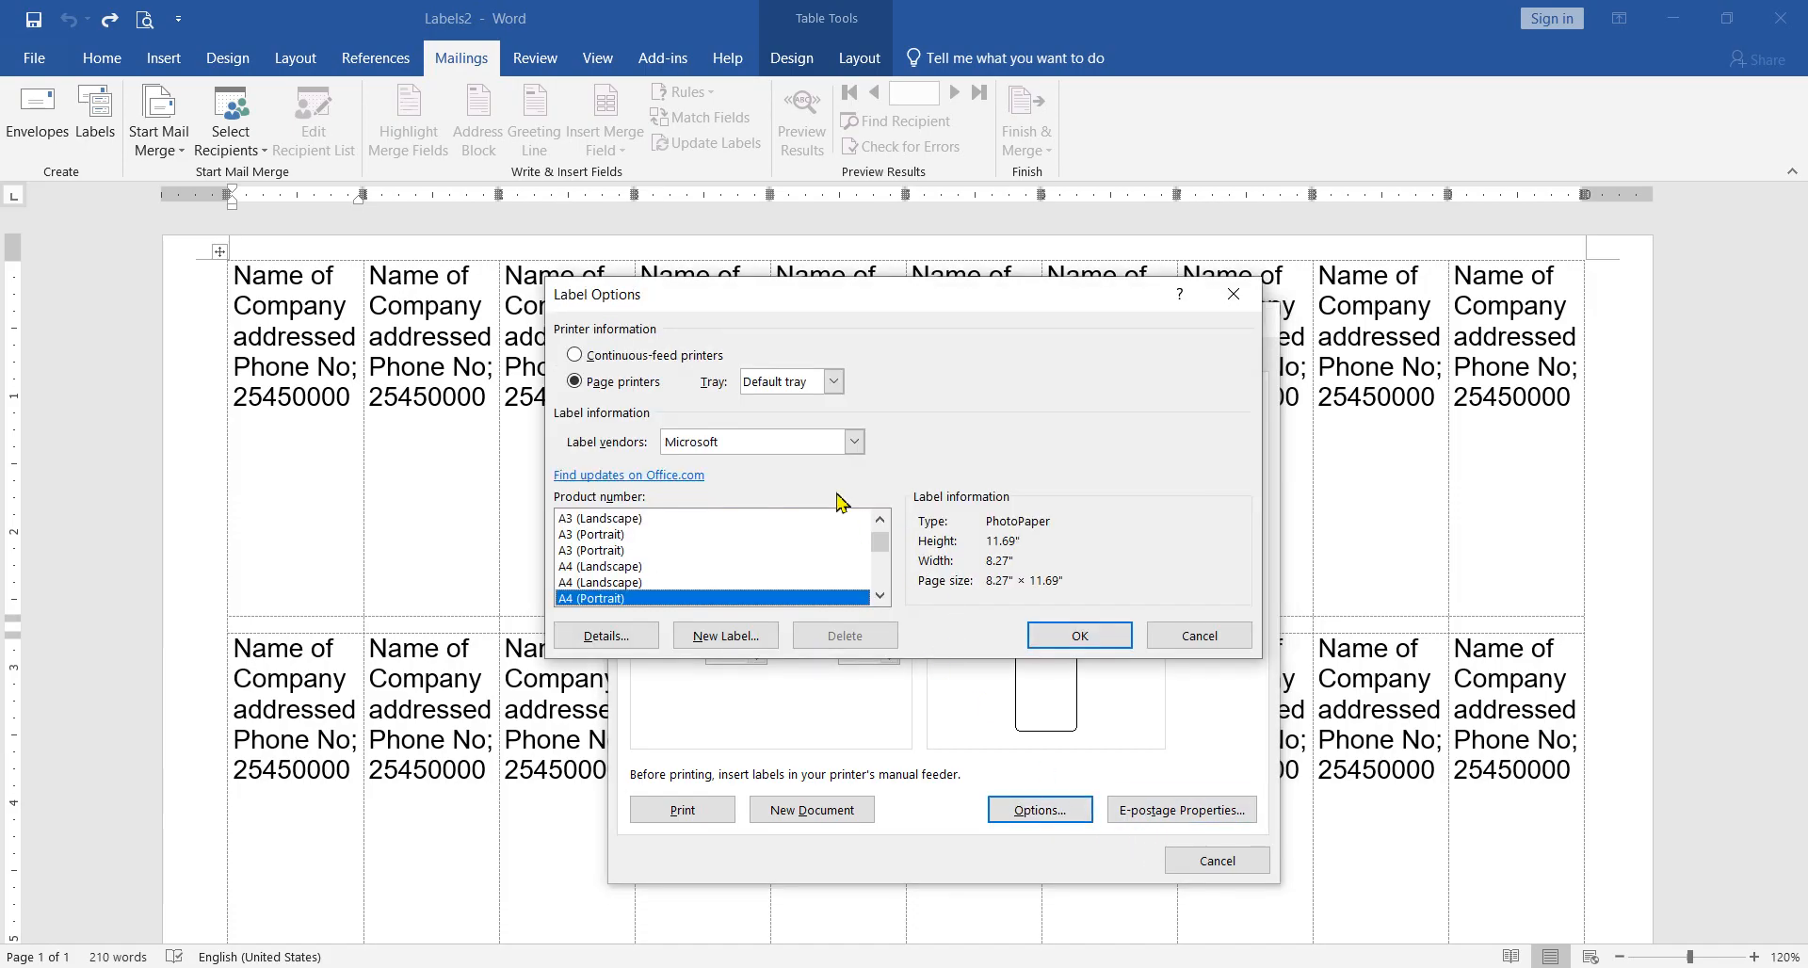
{"action": "left_click", "coordinate": [833, 381]}
{"action": "left_click", "coordinate": [833, 382]}
{"action": "left_click", "coordinate": [854, 441]}
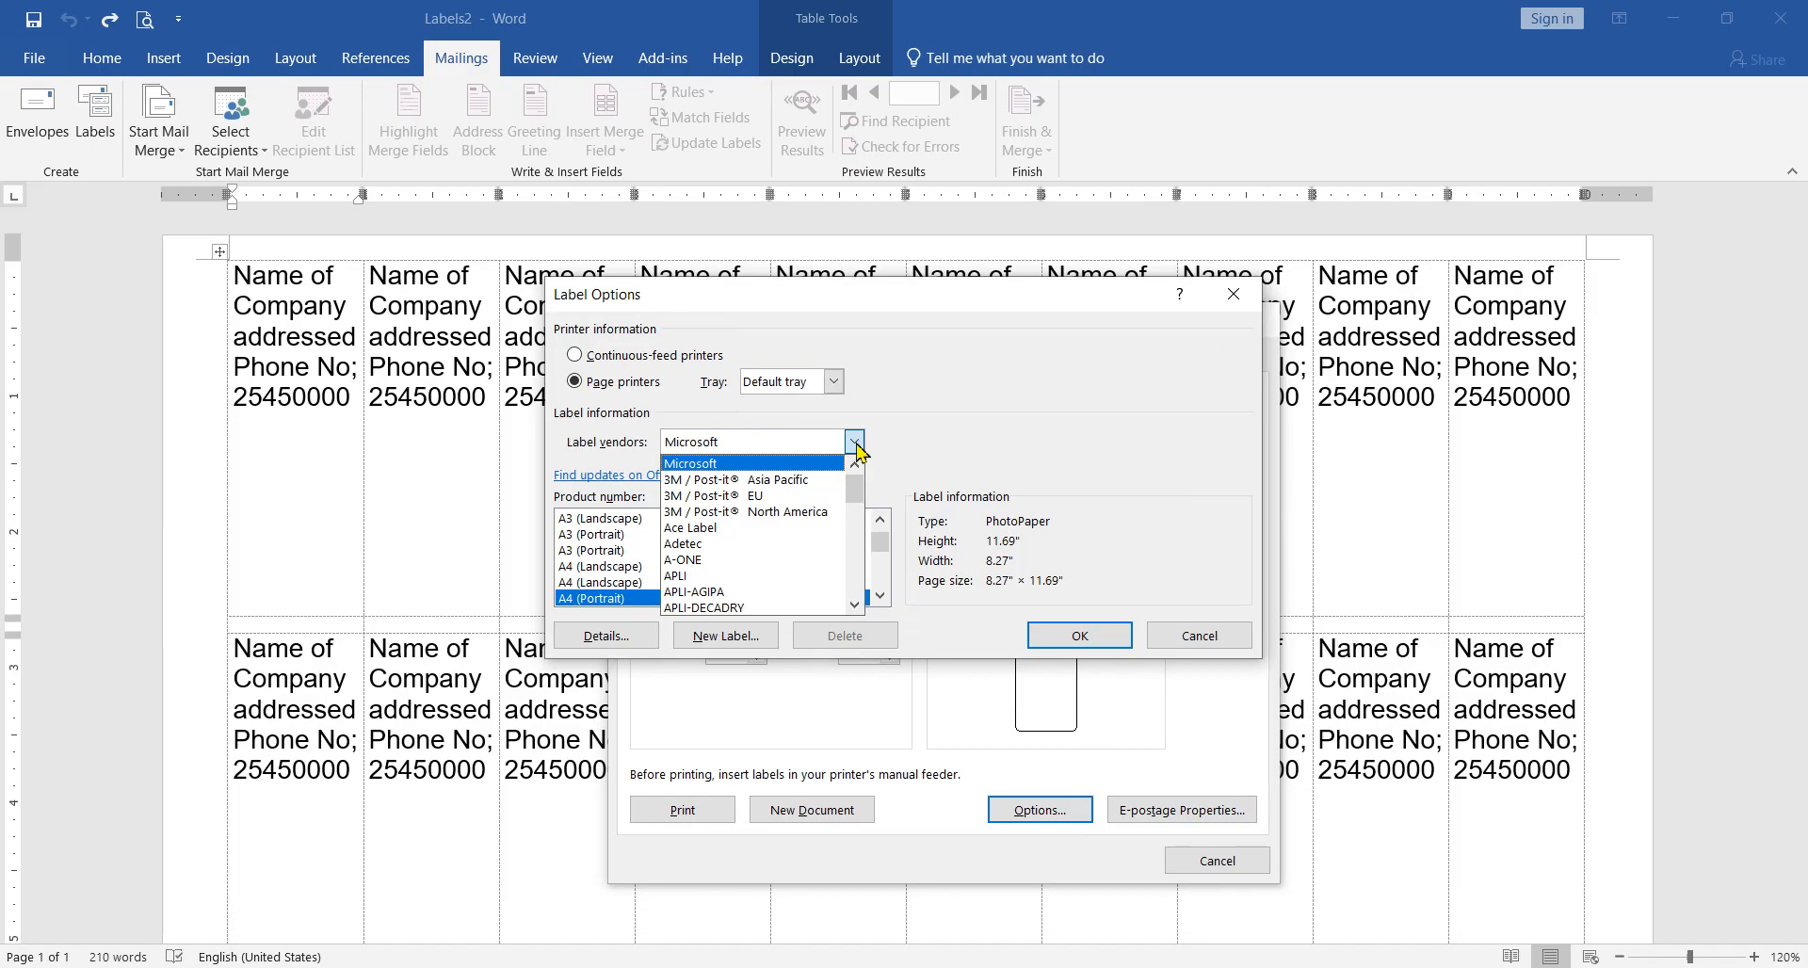
{"action": "scroll", "coordinate": [885, 544], "scroll_direction": "down", "scroll_amount": 1}
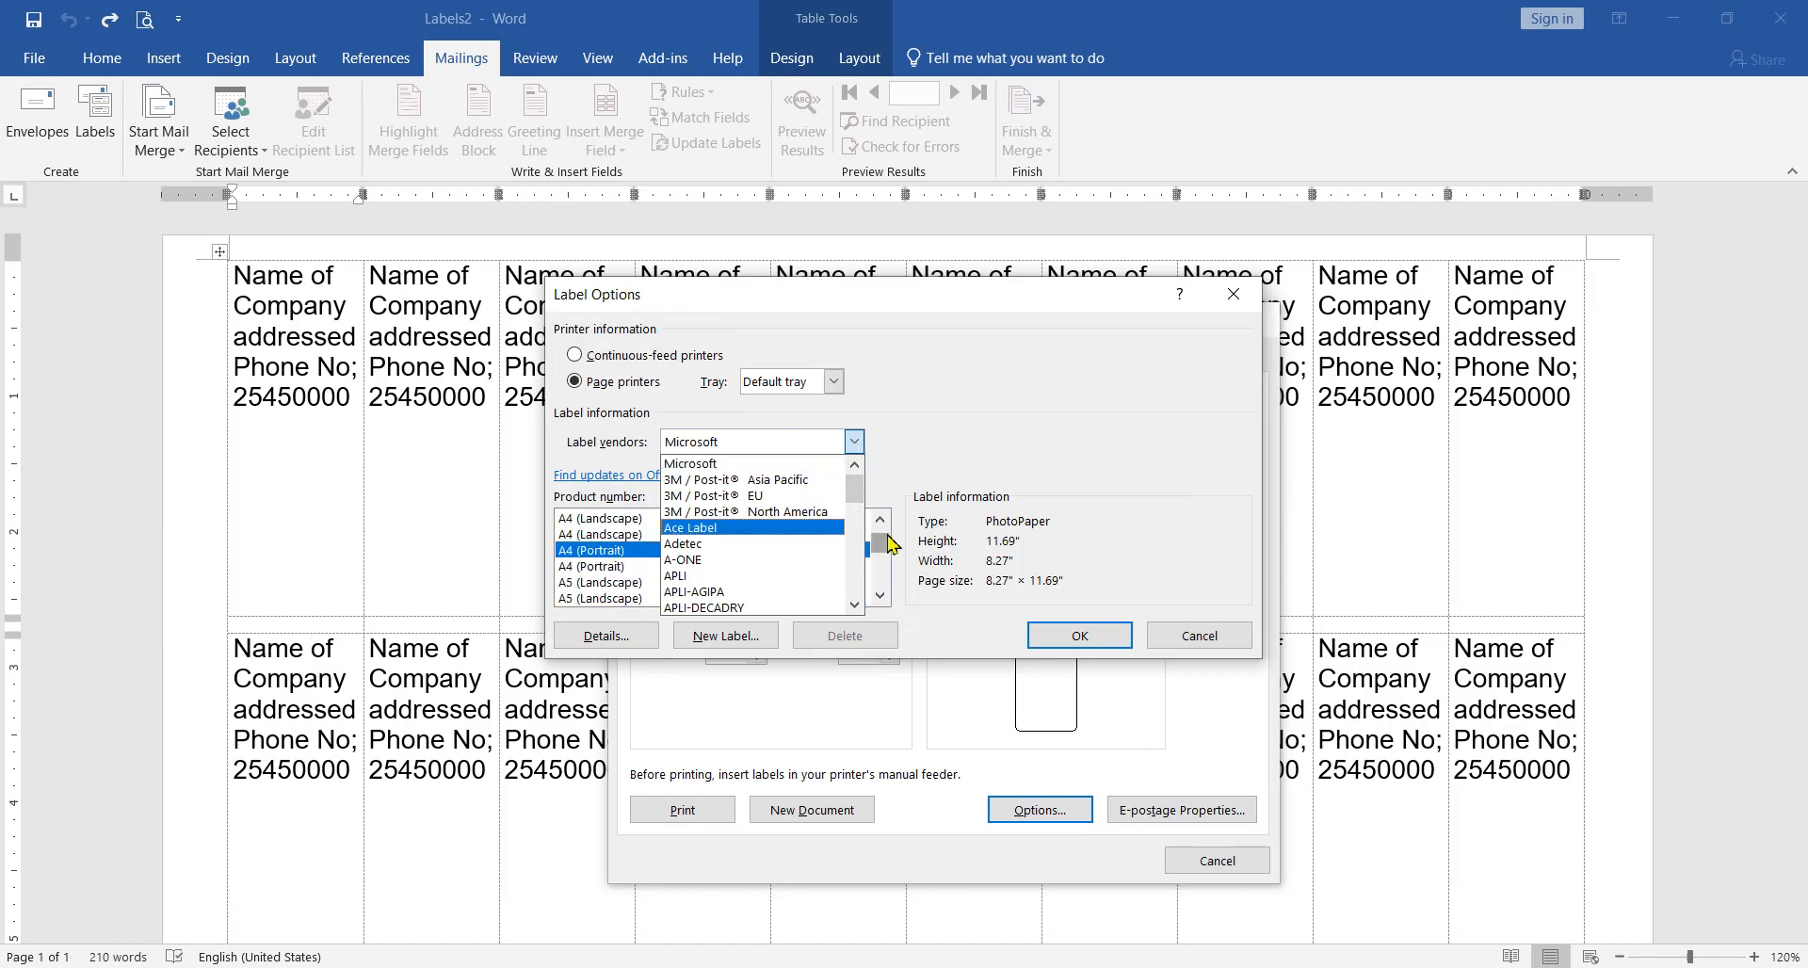
{"action": "left_click", "coordinate": [854, 442]}
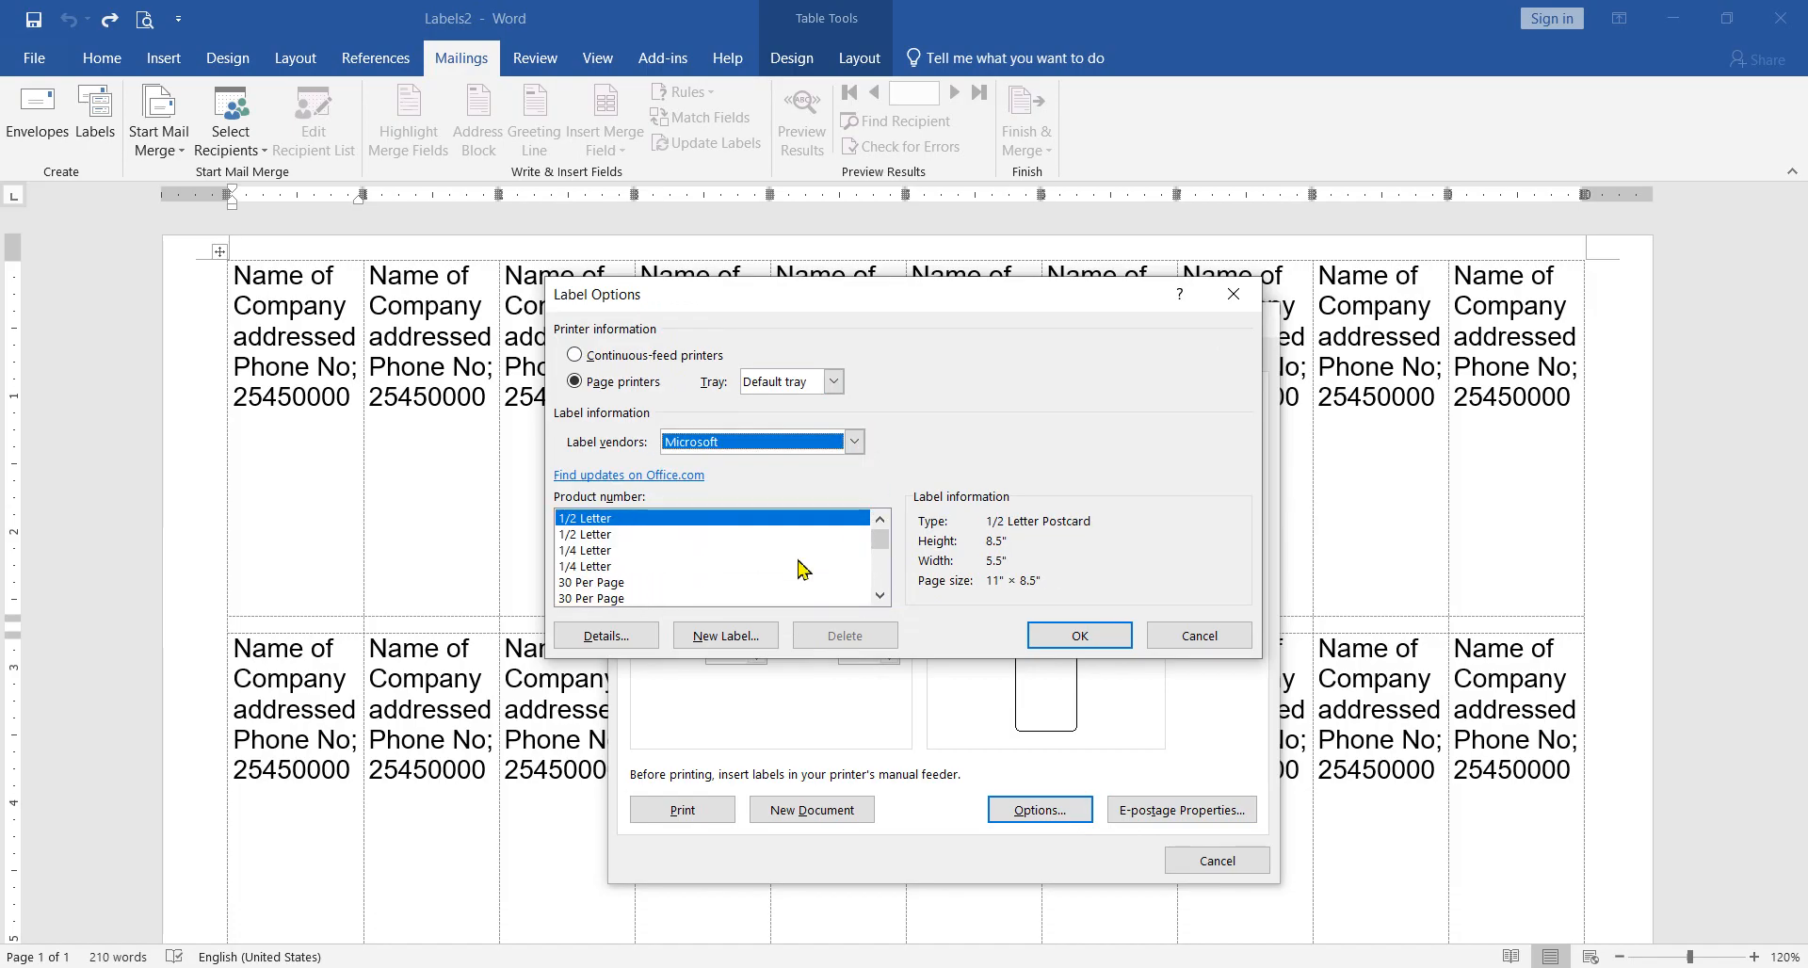
Step: Select the A3 (Portrait) Tall Banner product in Microsoft's label list
{"action": "left_click", "coordinate": [615, 567]}
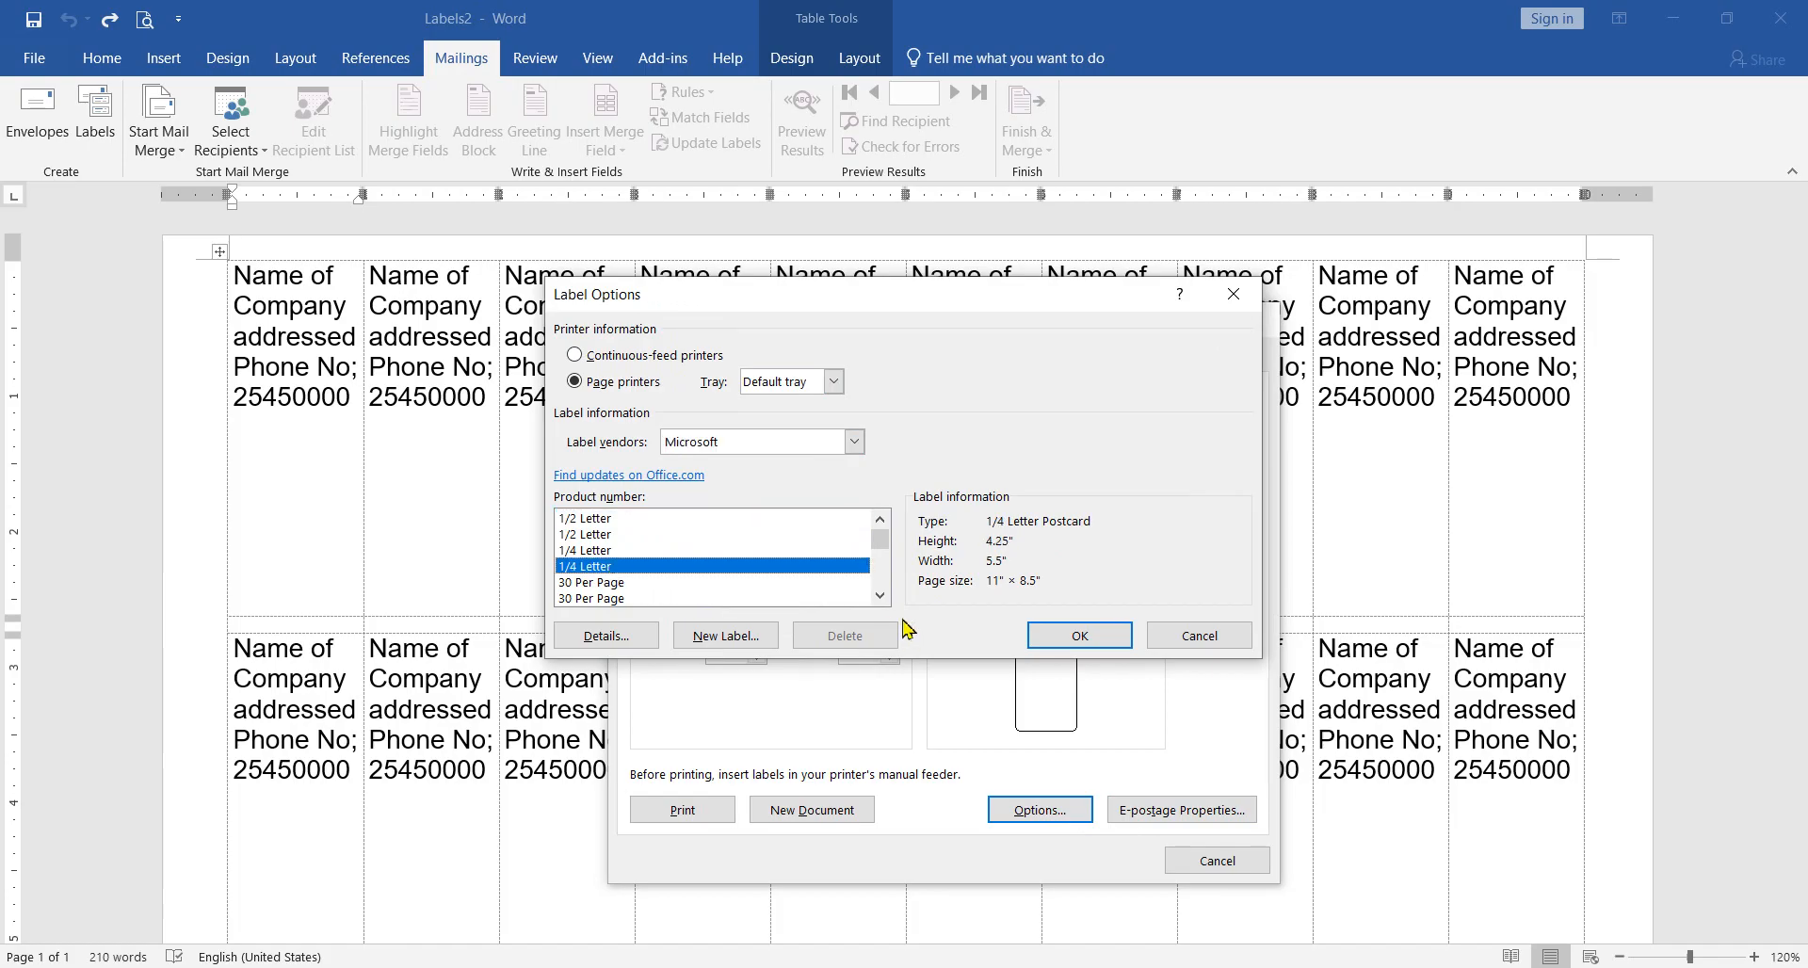
{"action": "left_click", "coordinate": [884, 599]}
{"action": "left_click", "coordinate": [883, 599]}
{"action": "left_click", "coordinate": [884, 599]}
{"action": "left_click", "coordinate": [882, 597]}
{"action": "left_click", "coordinate": [881, 596]}
{"action": "left_click", "coordinate": [882, 596]}
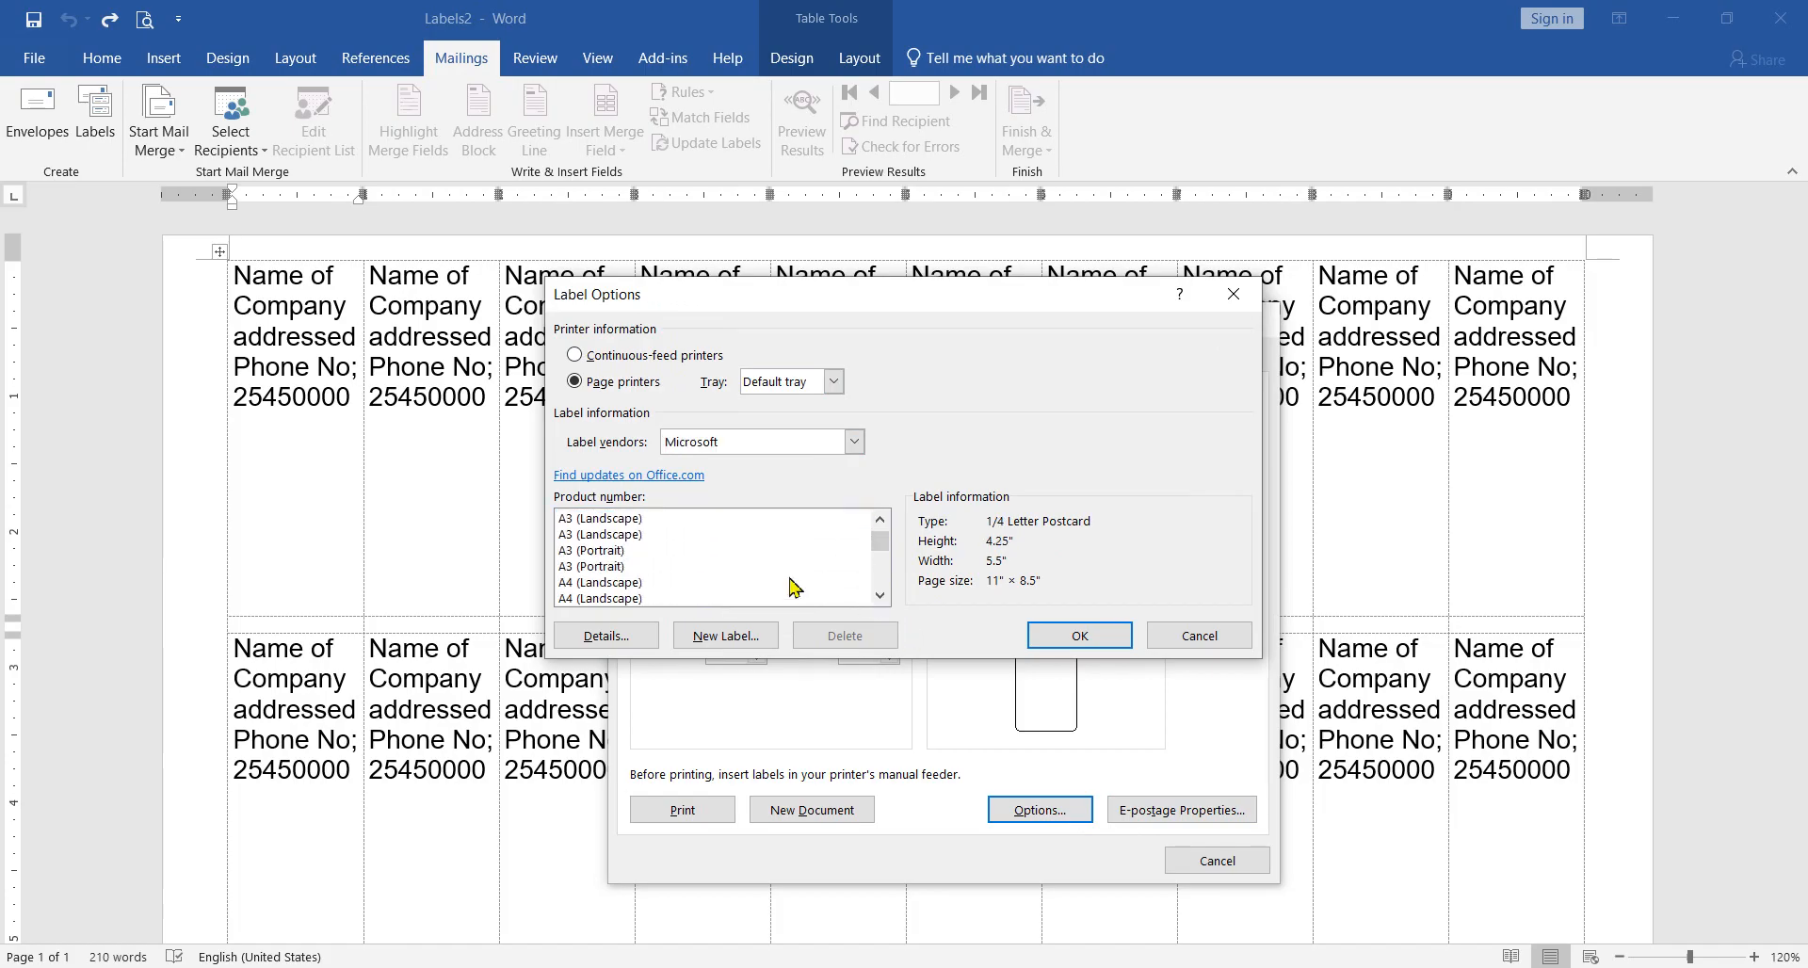
{"action": "left_click", "coordinate": [630, 566]}
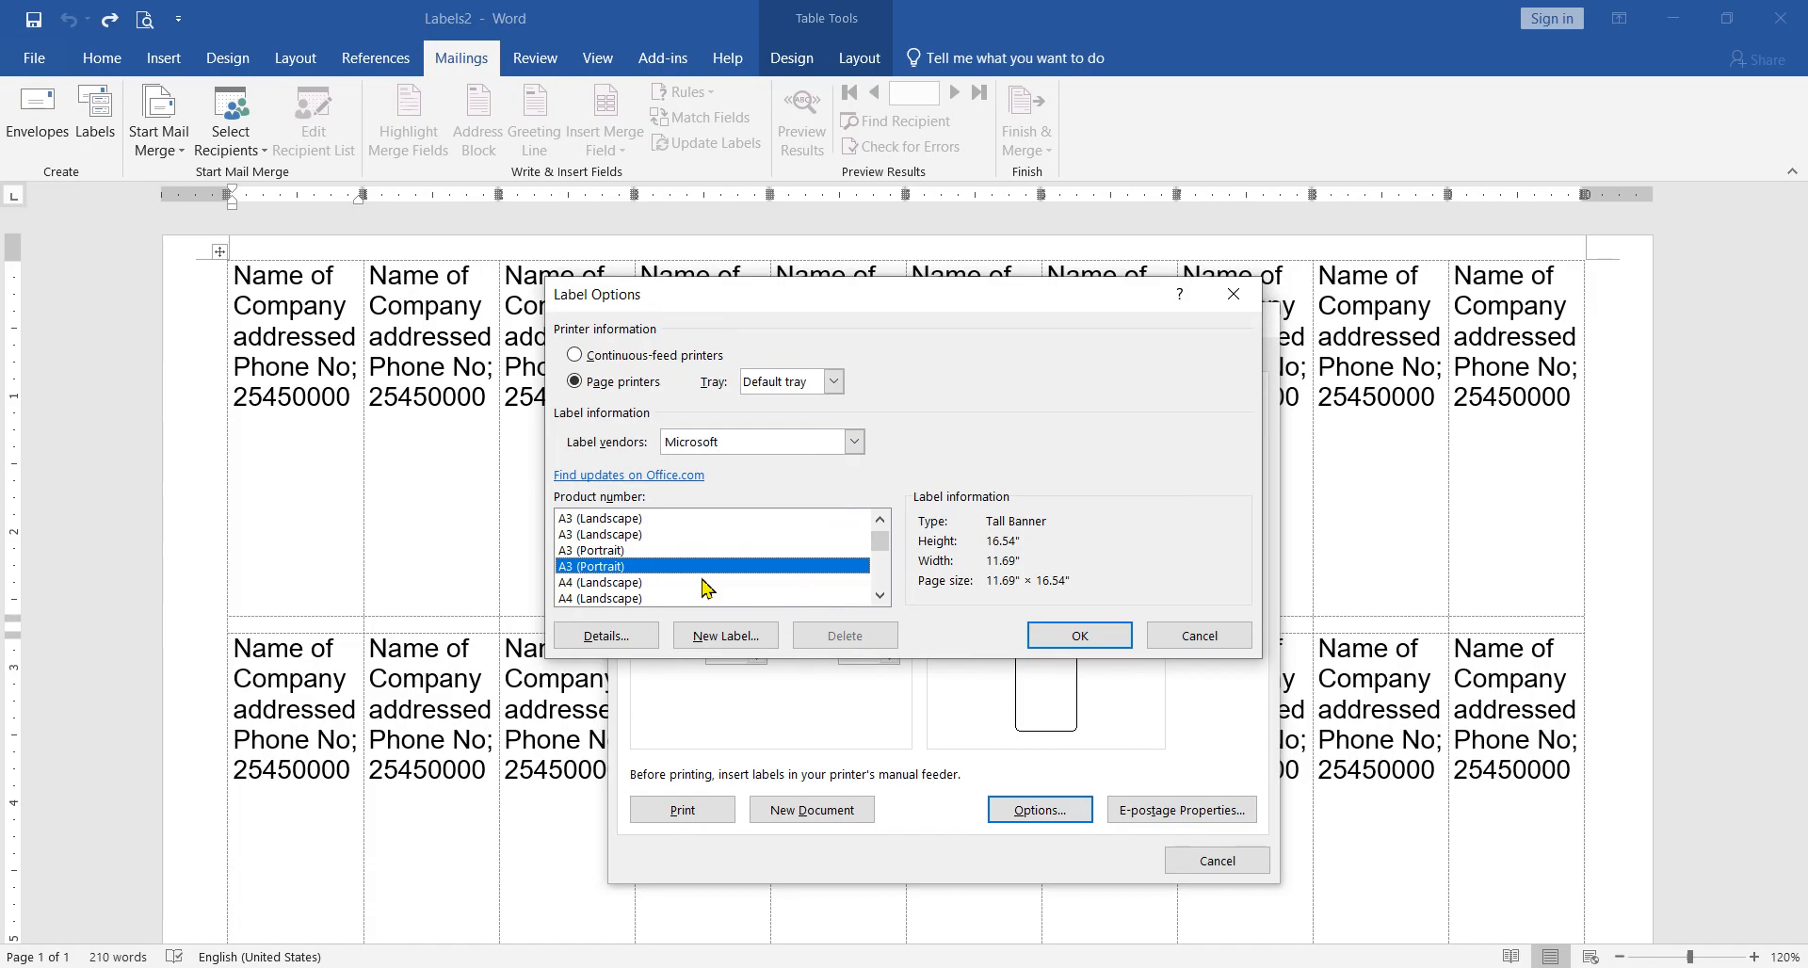
Step: Create a custom label named A3 (Portrait) from the selected product's dimensions and apply it to the labels
{"action": "left_click", "coordinate": [727, 638]}
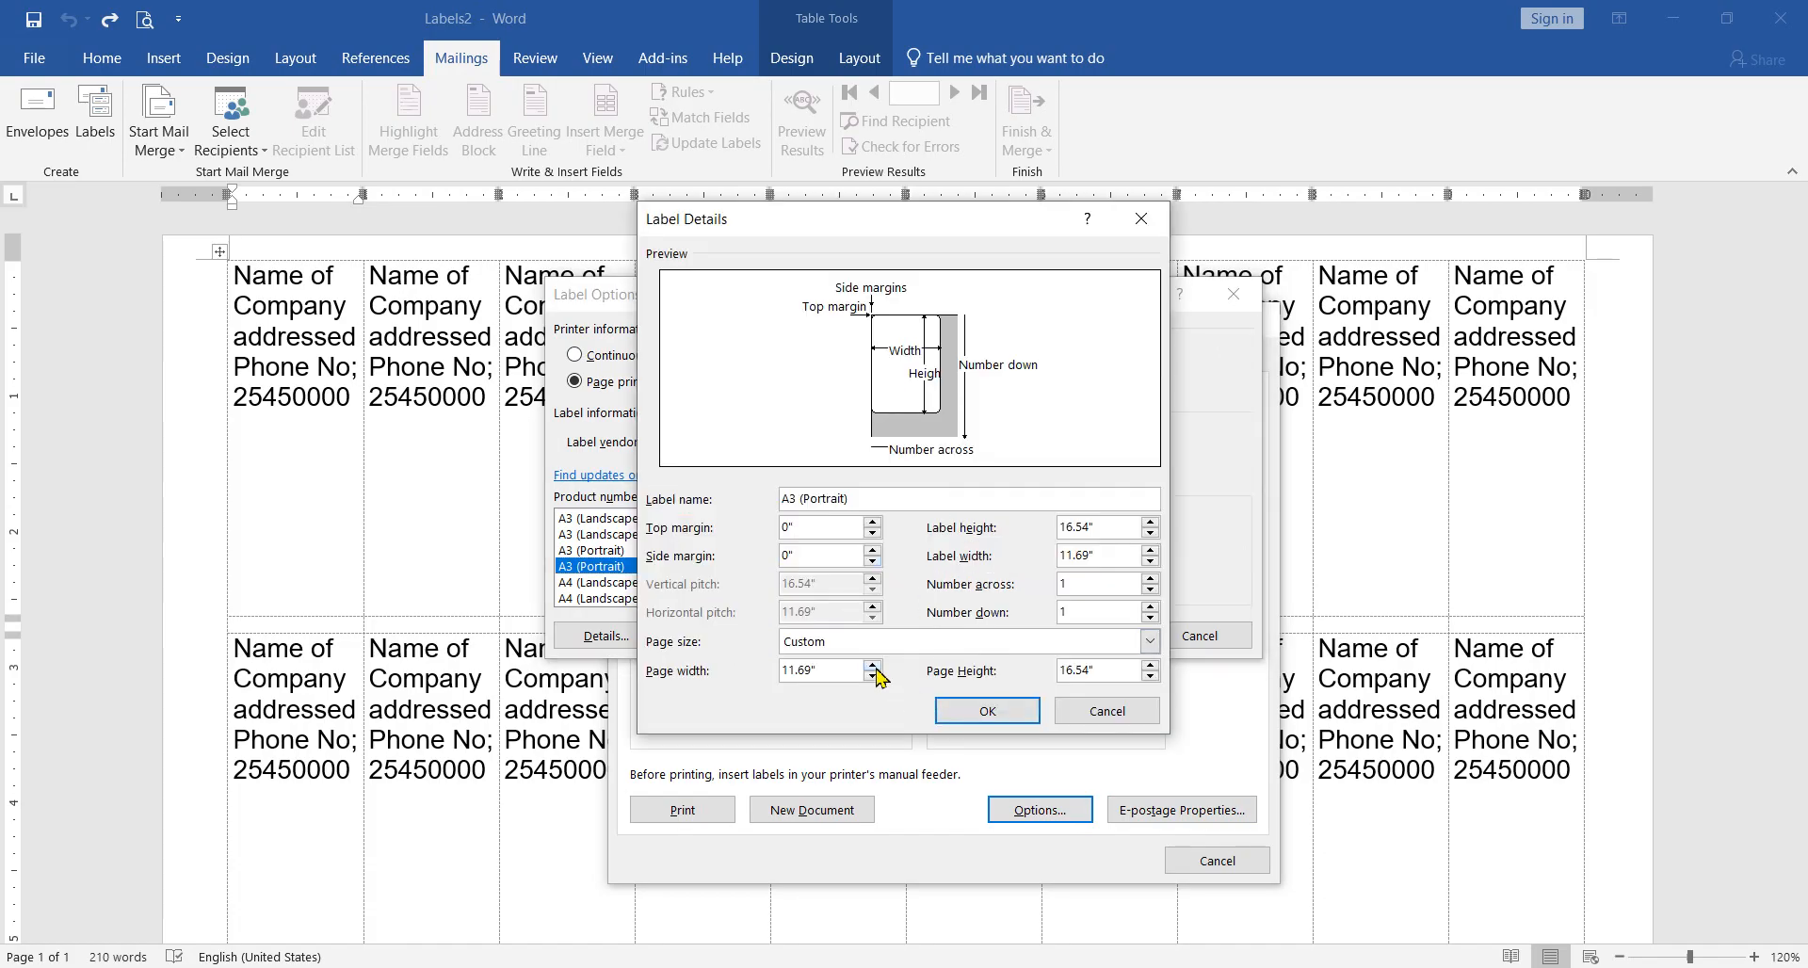
{"action": "left_click", "coordinate": [987, 711]}
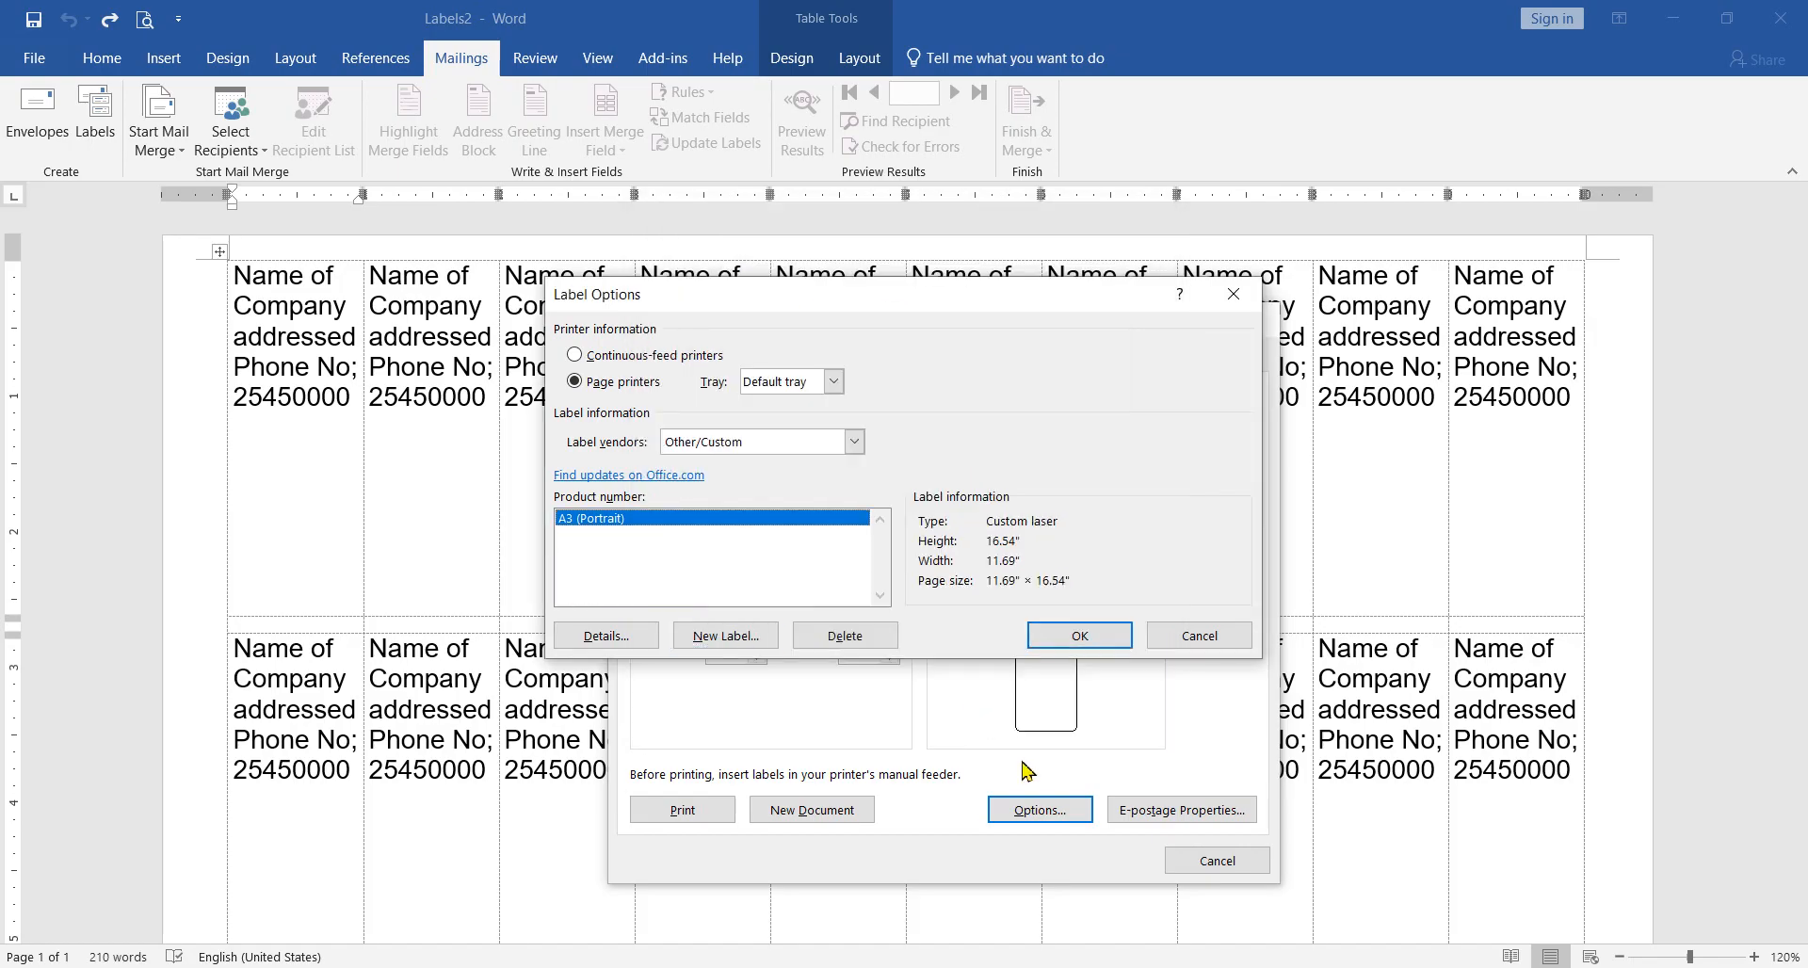
{"action": "left_click", "coordinate": [1065, 635]}
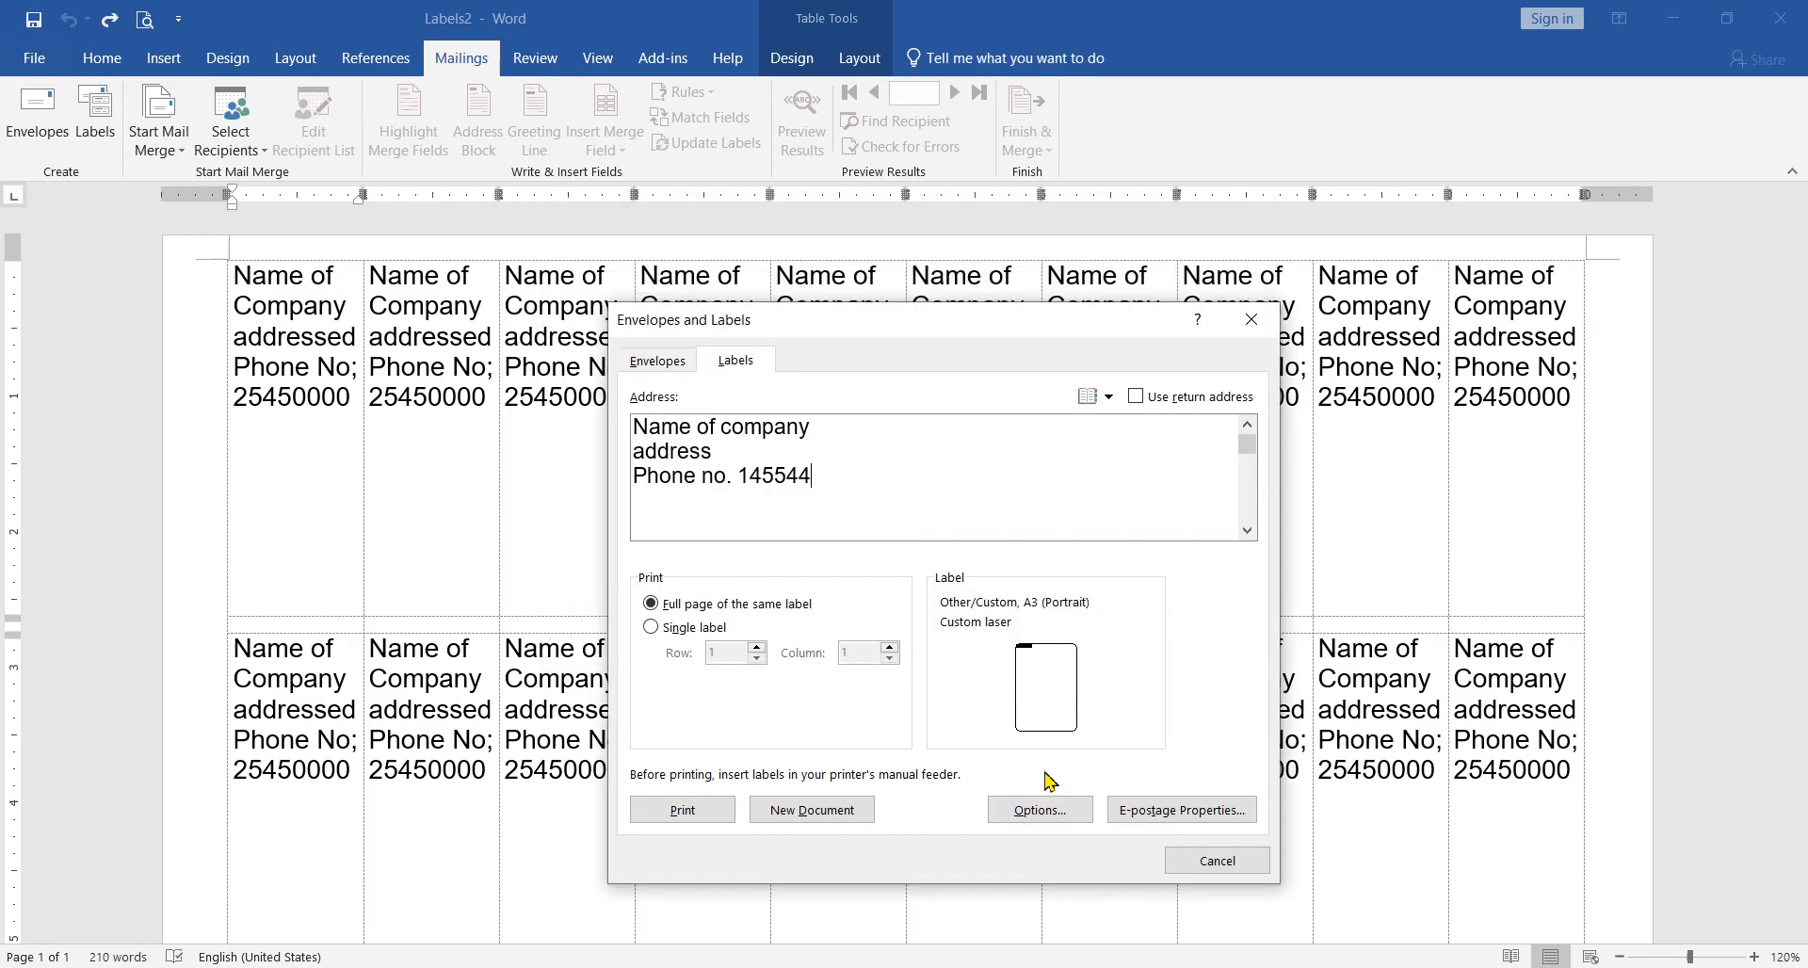
Step: Keep the A3 (Portrait) custom label, generate a new label document, look over its page and close it without saving
{"action": "left_click", "coordinate": [1048, 698]}
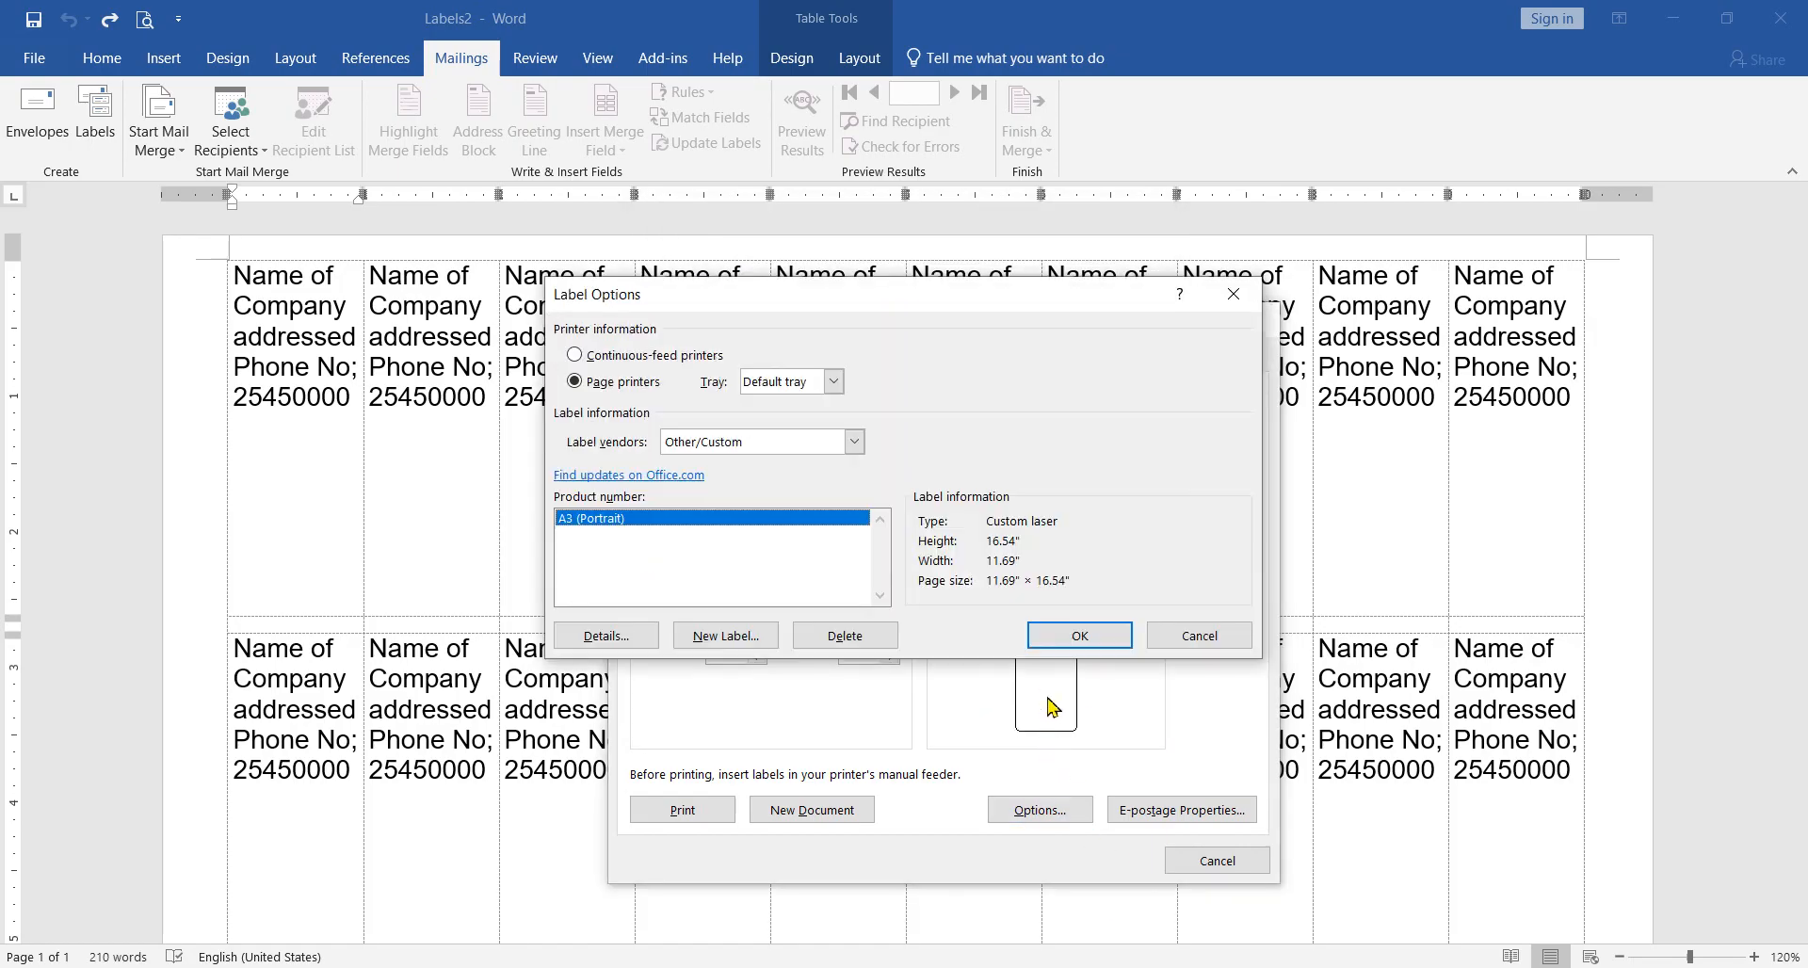
{"action": "left_click", "coordinate": [1083, 641]}
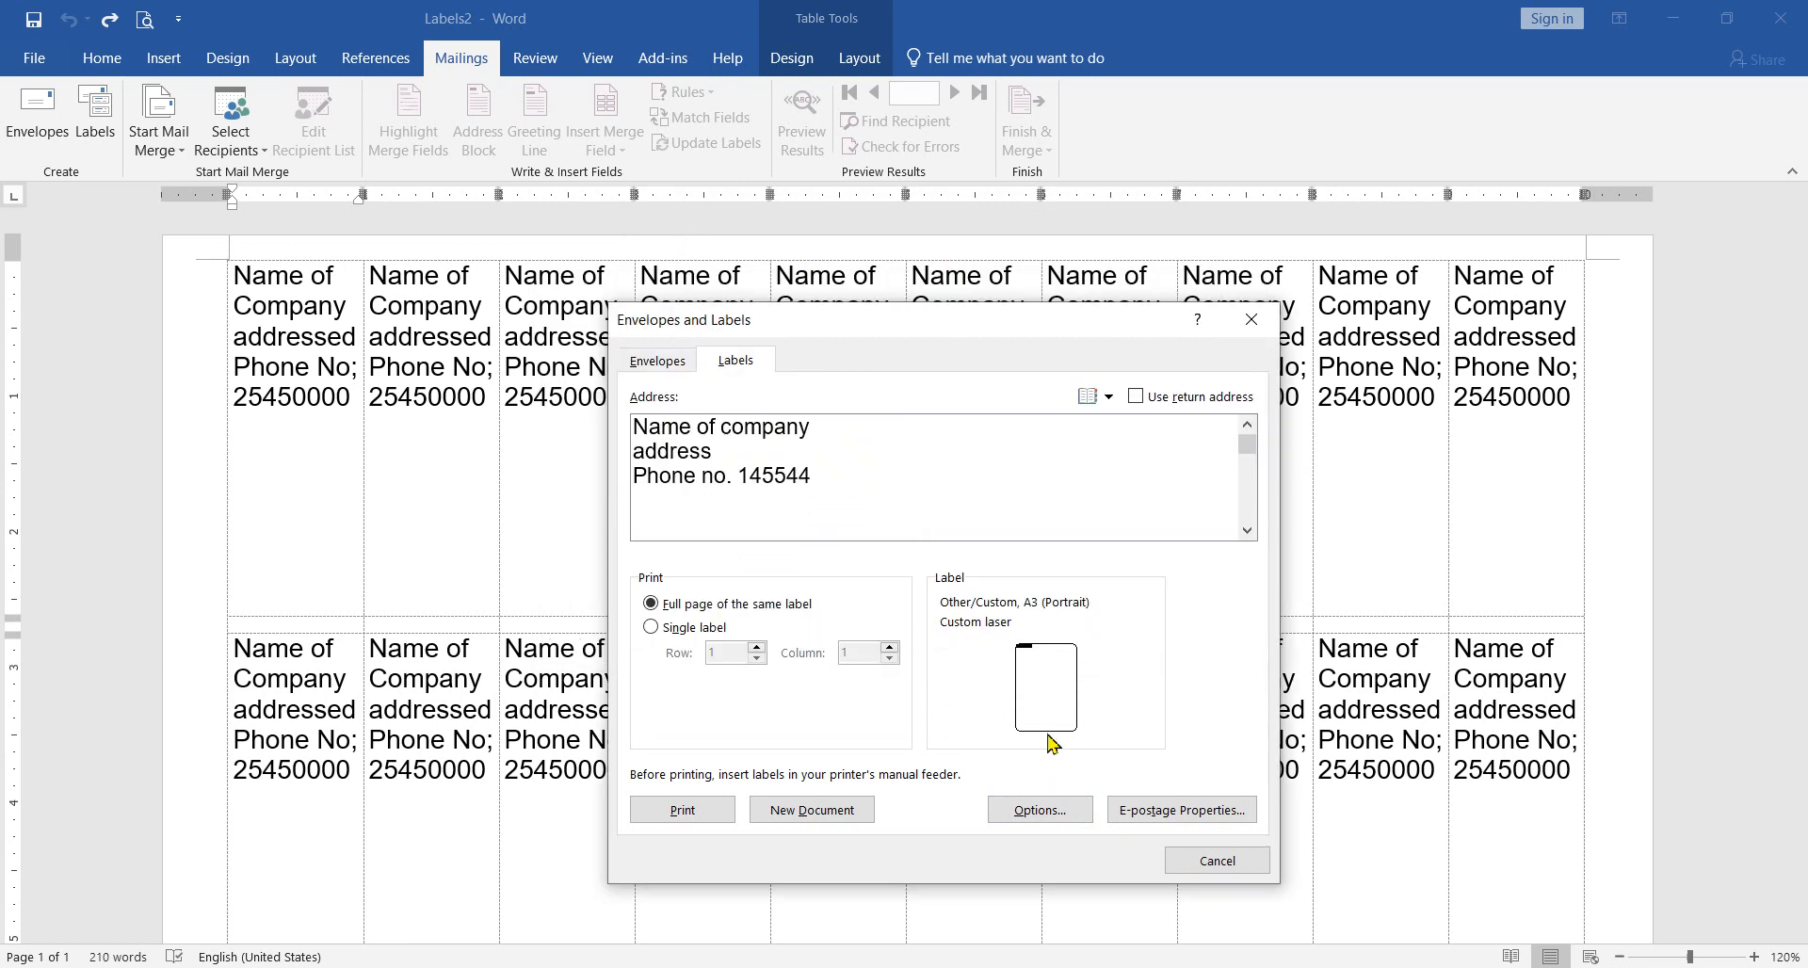
{"action": "left_click", "coordinate": [846, 814]}
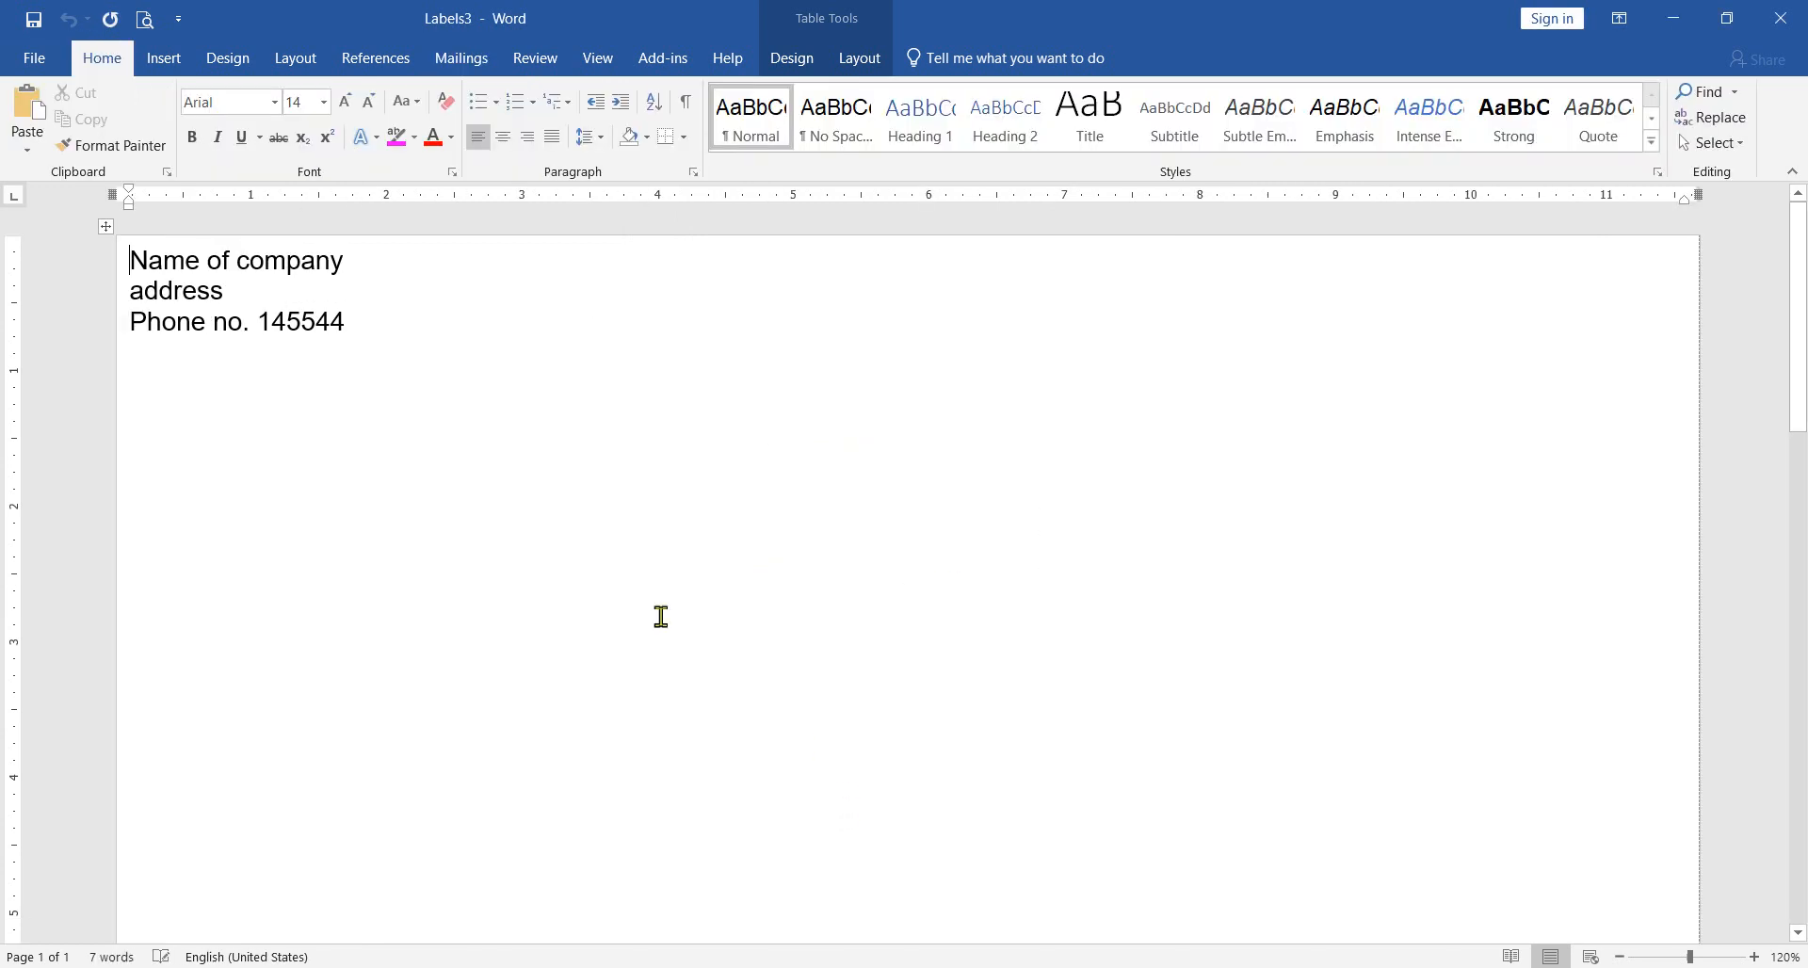
{"action": "scroll", "coordinate": [792, 512], "scroll_direction": "down", "scroll_amount": 8}
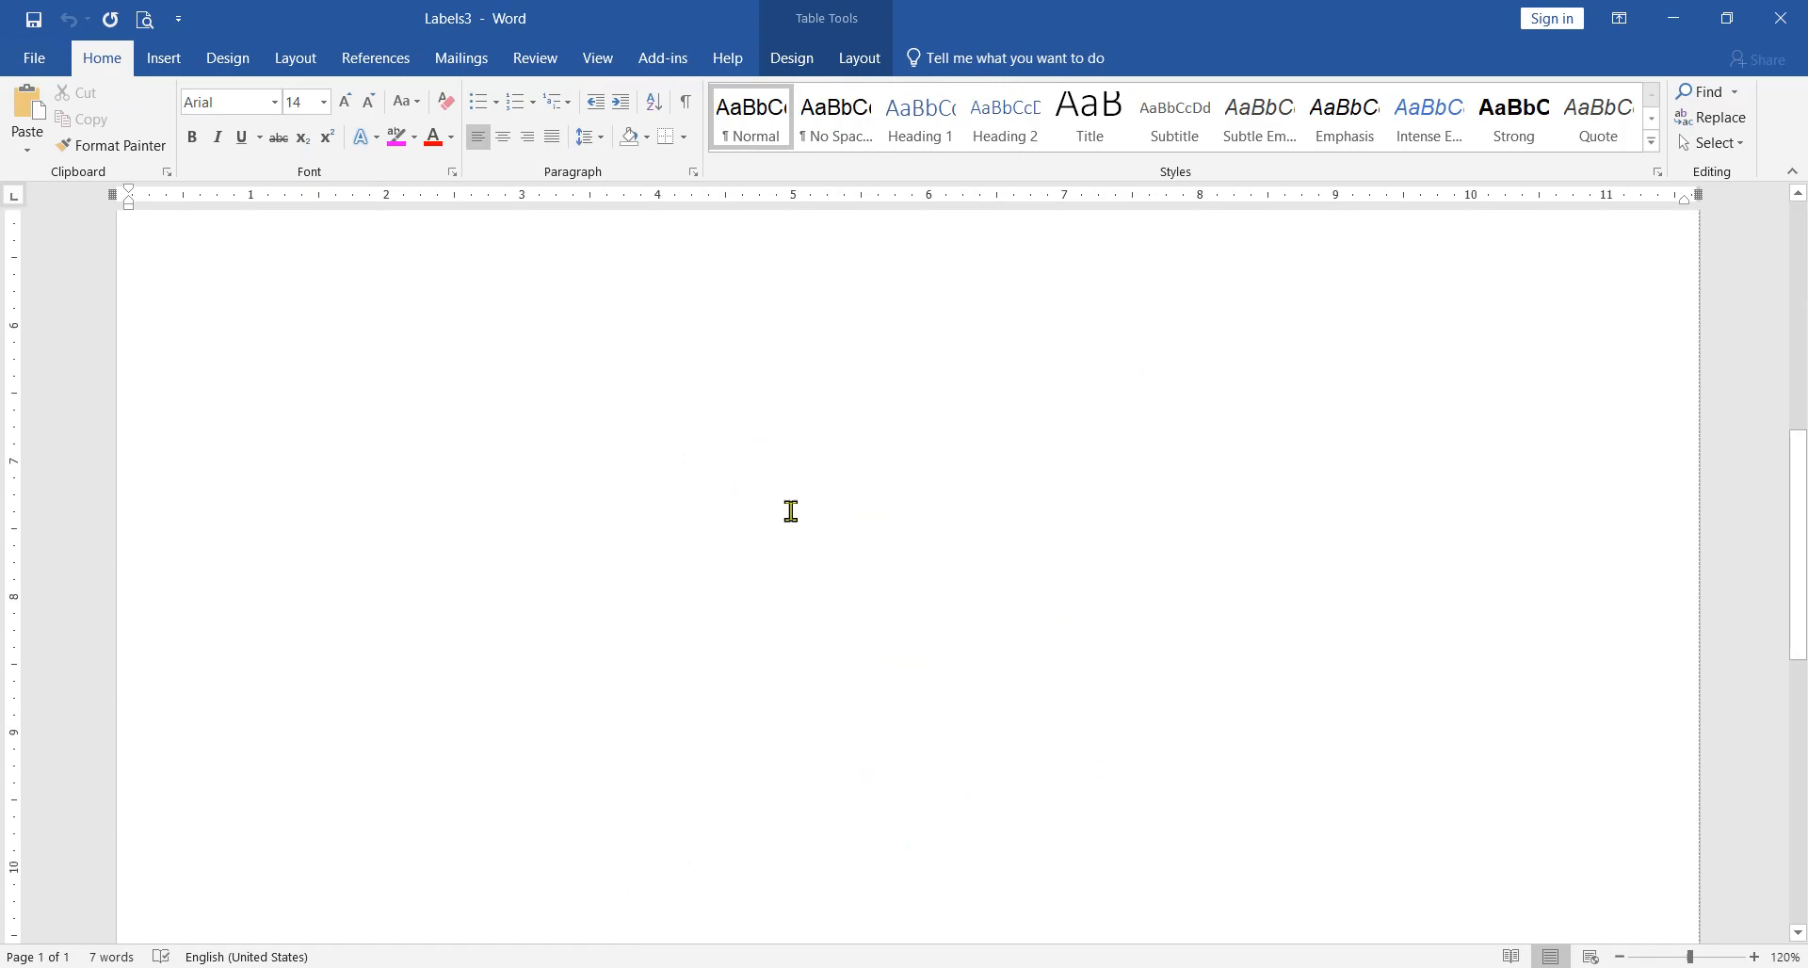
{"action": "scroll", "coordinate": [792, 511], "scroll_direction": "up", "scroll_amount": 8}
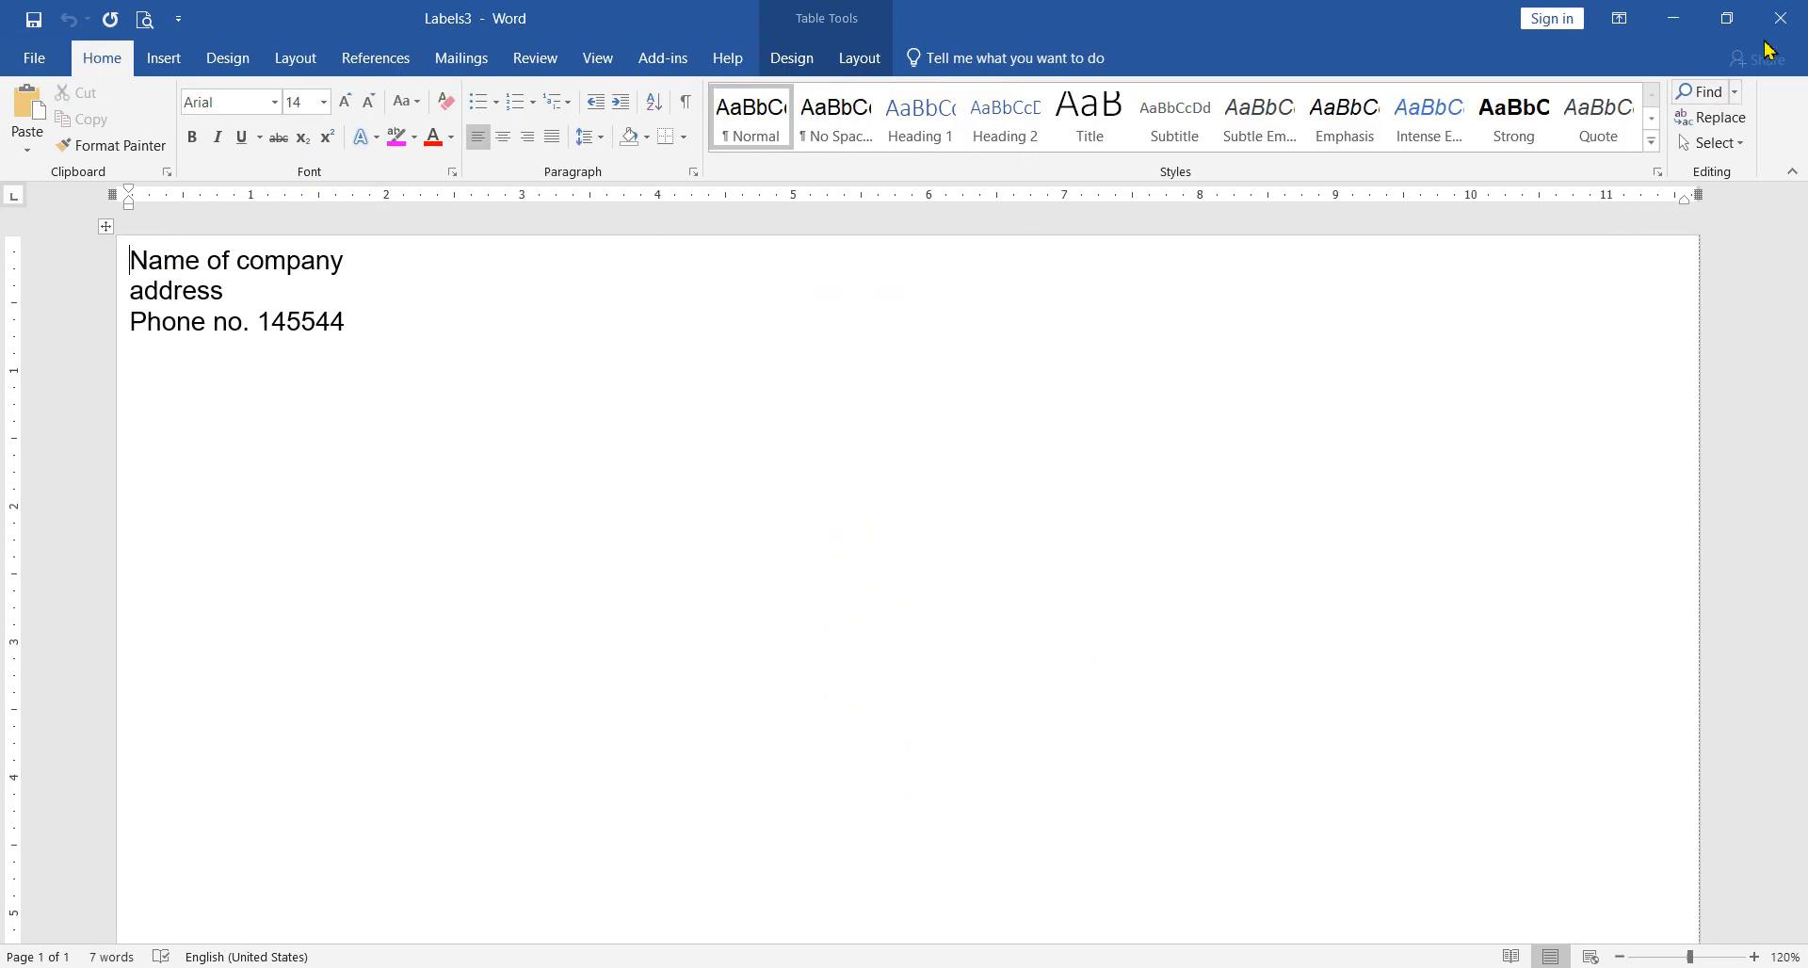
{"action": "left_click", "coordinate": [1780, 18]}
{"action": "left_click", "coordinate": [896, 538]}
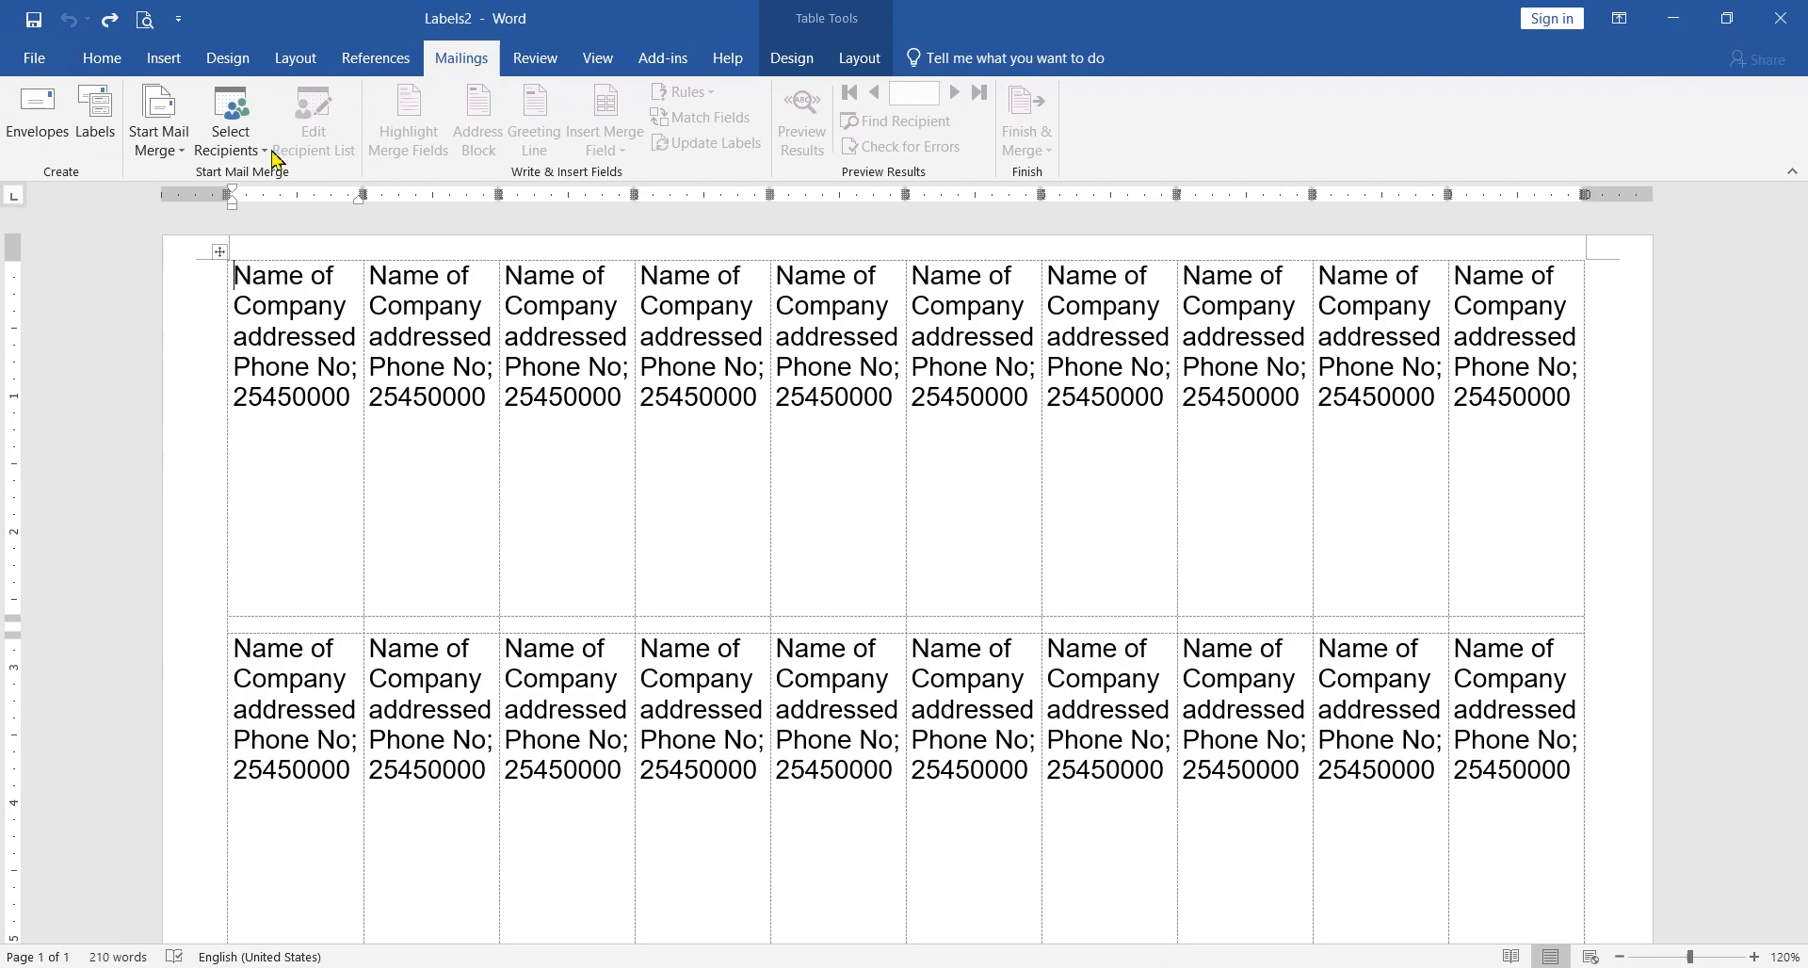
Step: Generate another A3 (Portrait) label document with an empty address and close it without saving
{"action": "left_click", "coordinate": [95, 115]}
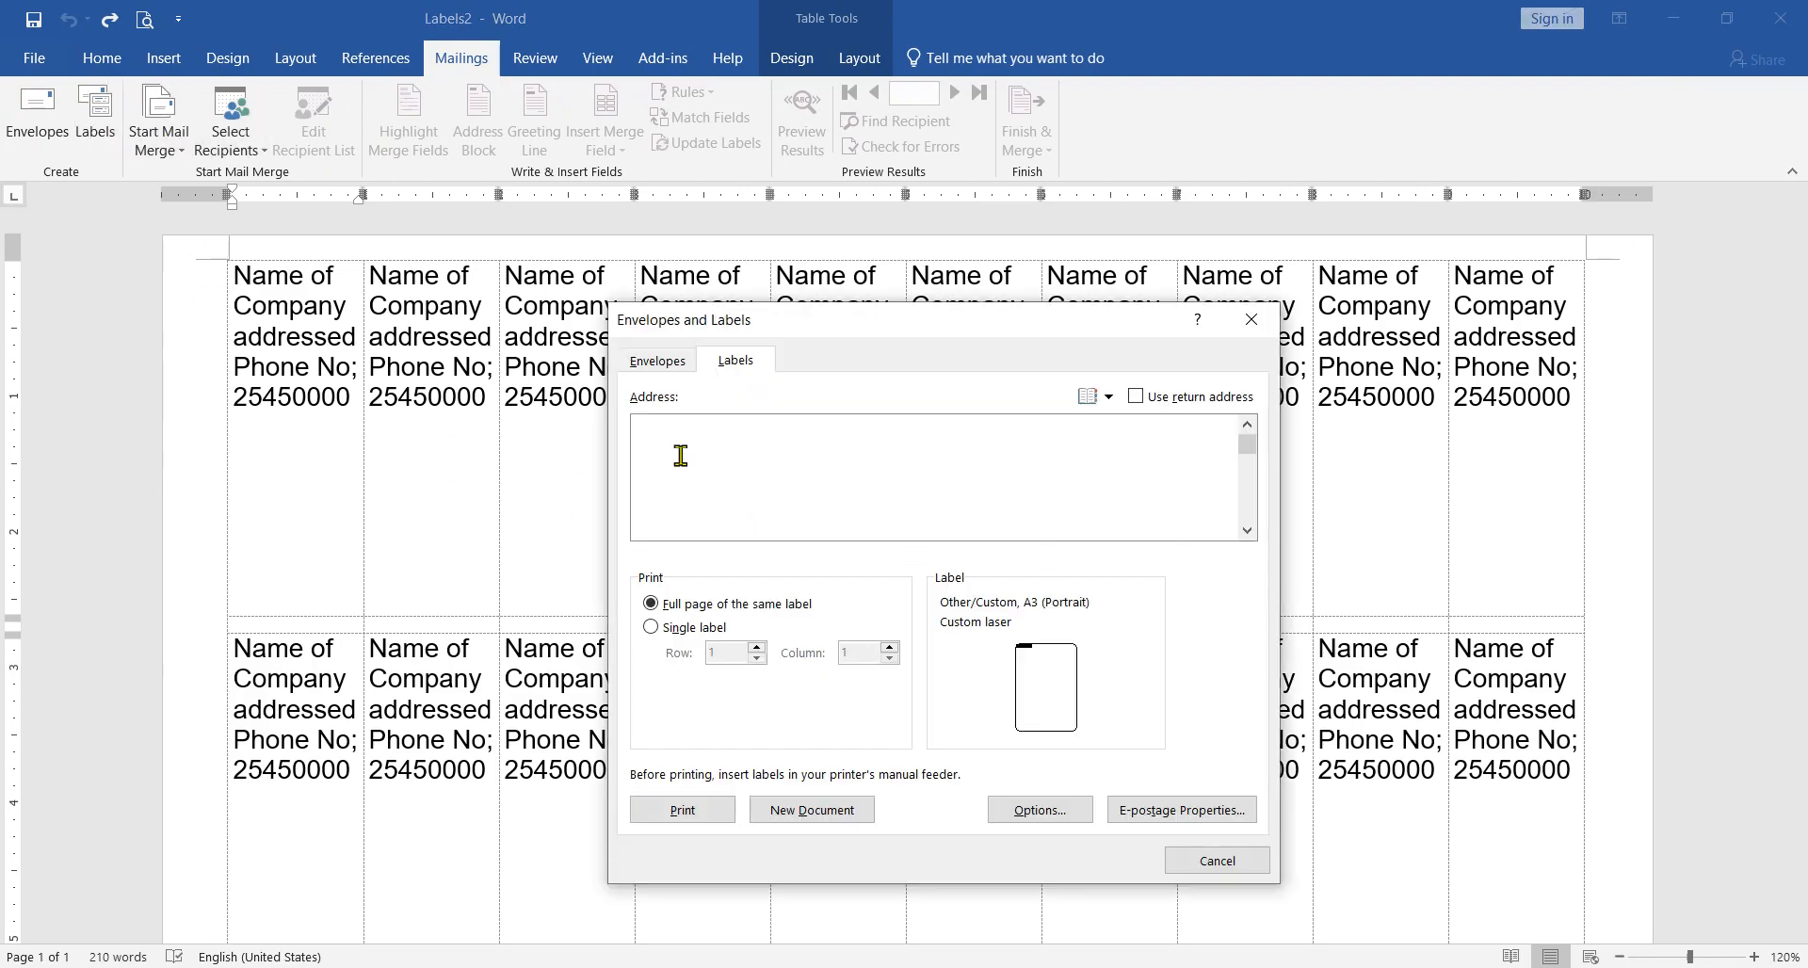
{"action": "left_click", "coordinate": [1008, 828]}
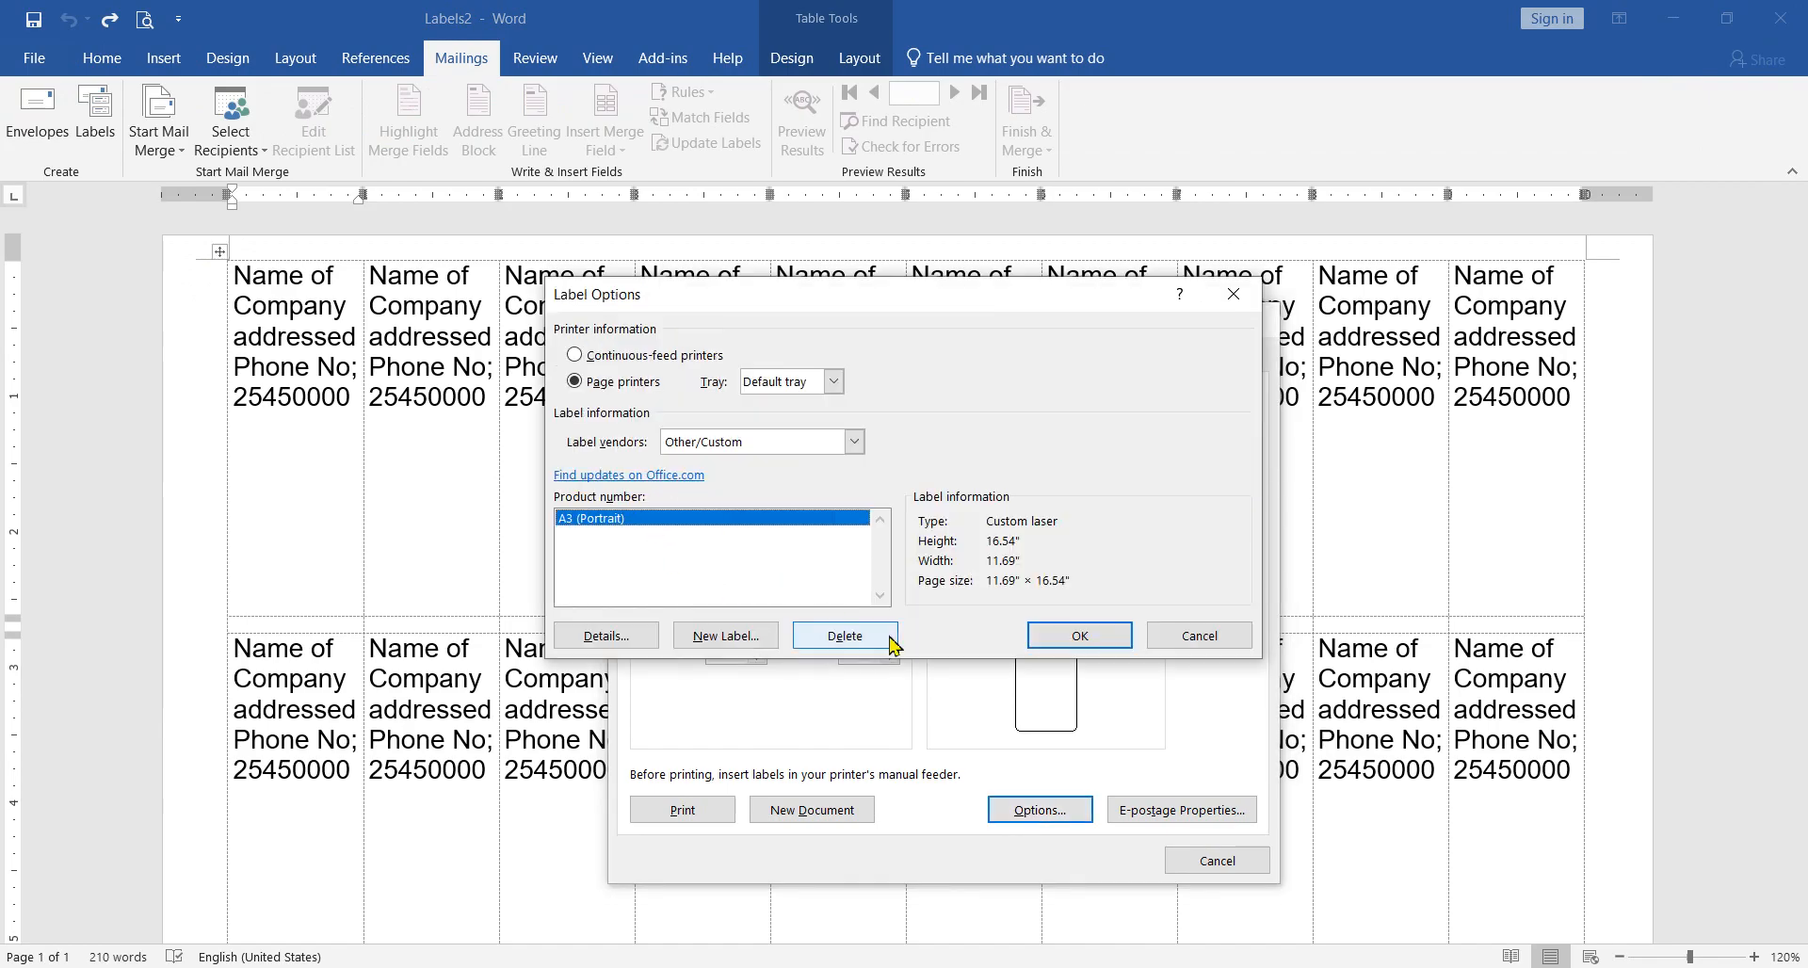
{"action": "left_click", "coordinate": [1035, 640]}
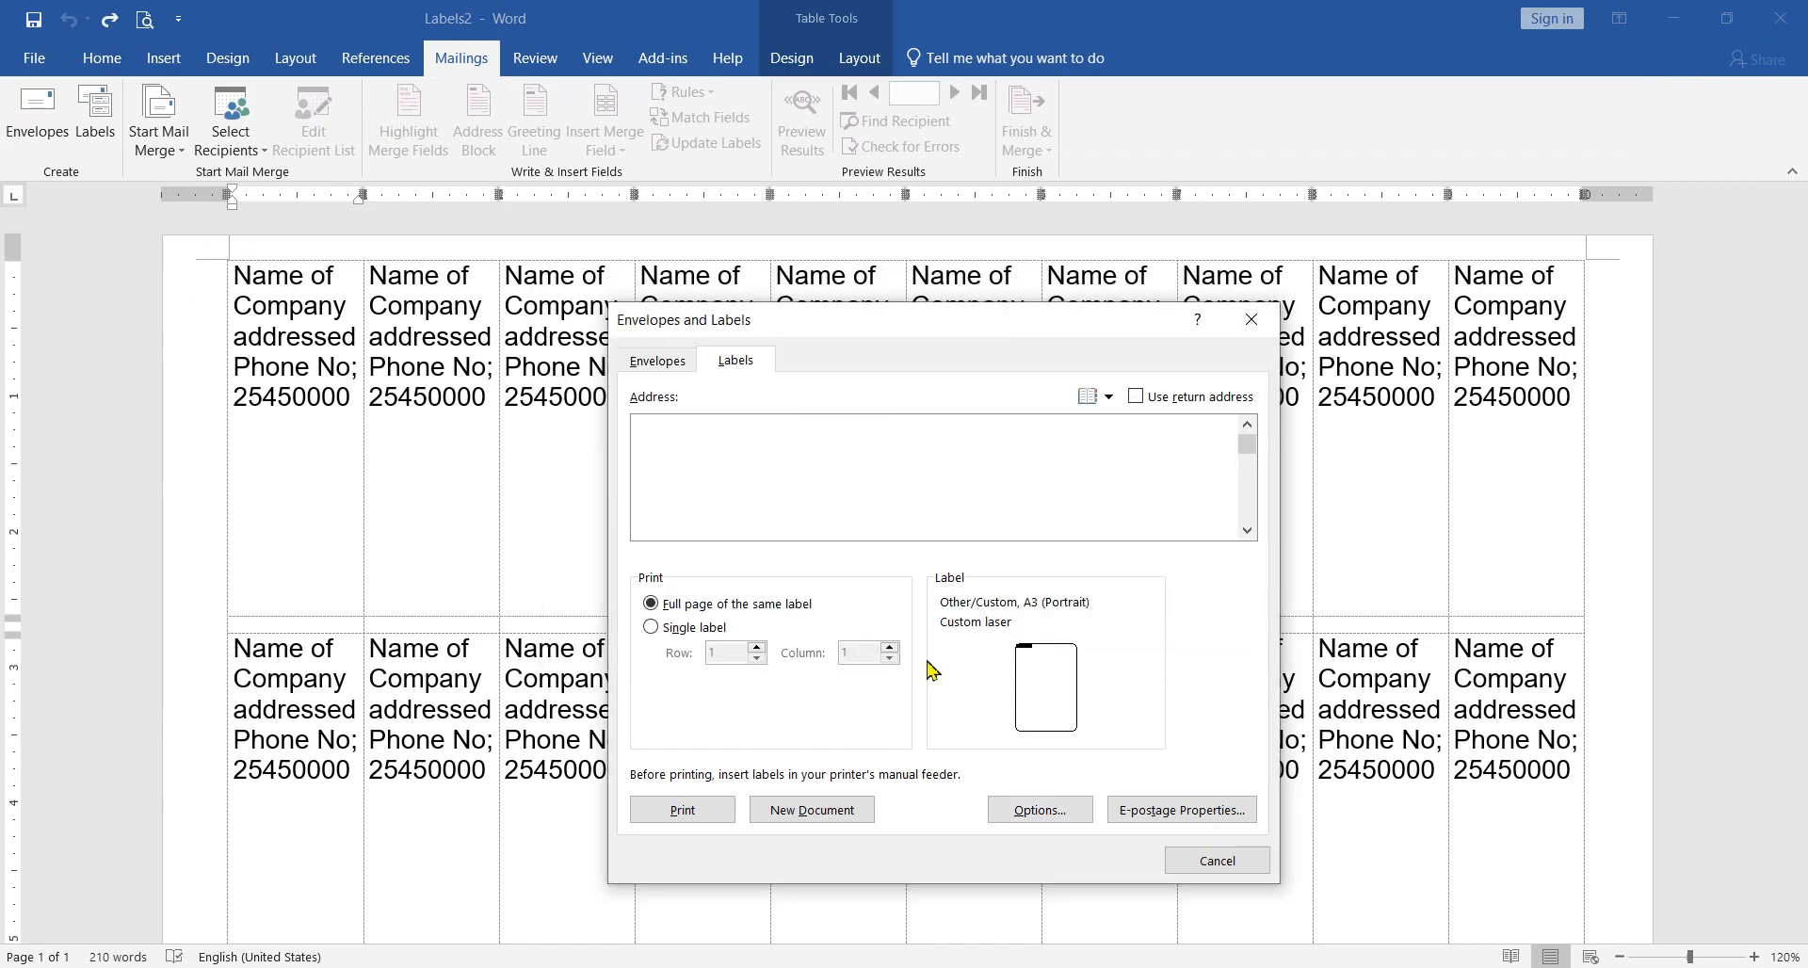
{"action": "left_click", "coordinate": [812, 810]}
{"action": "left_click", "coordinate": [1789, 17]}
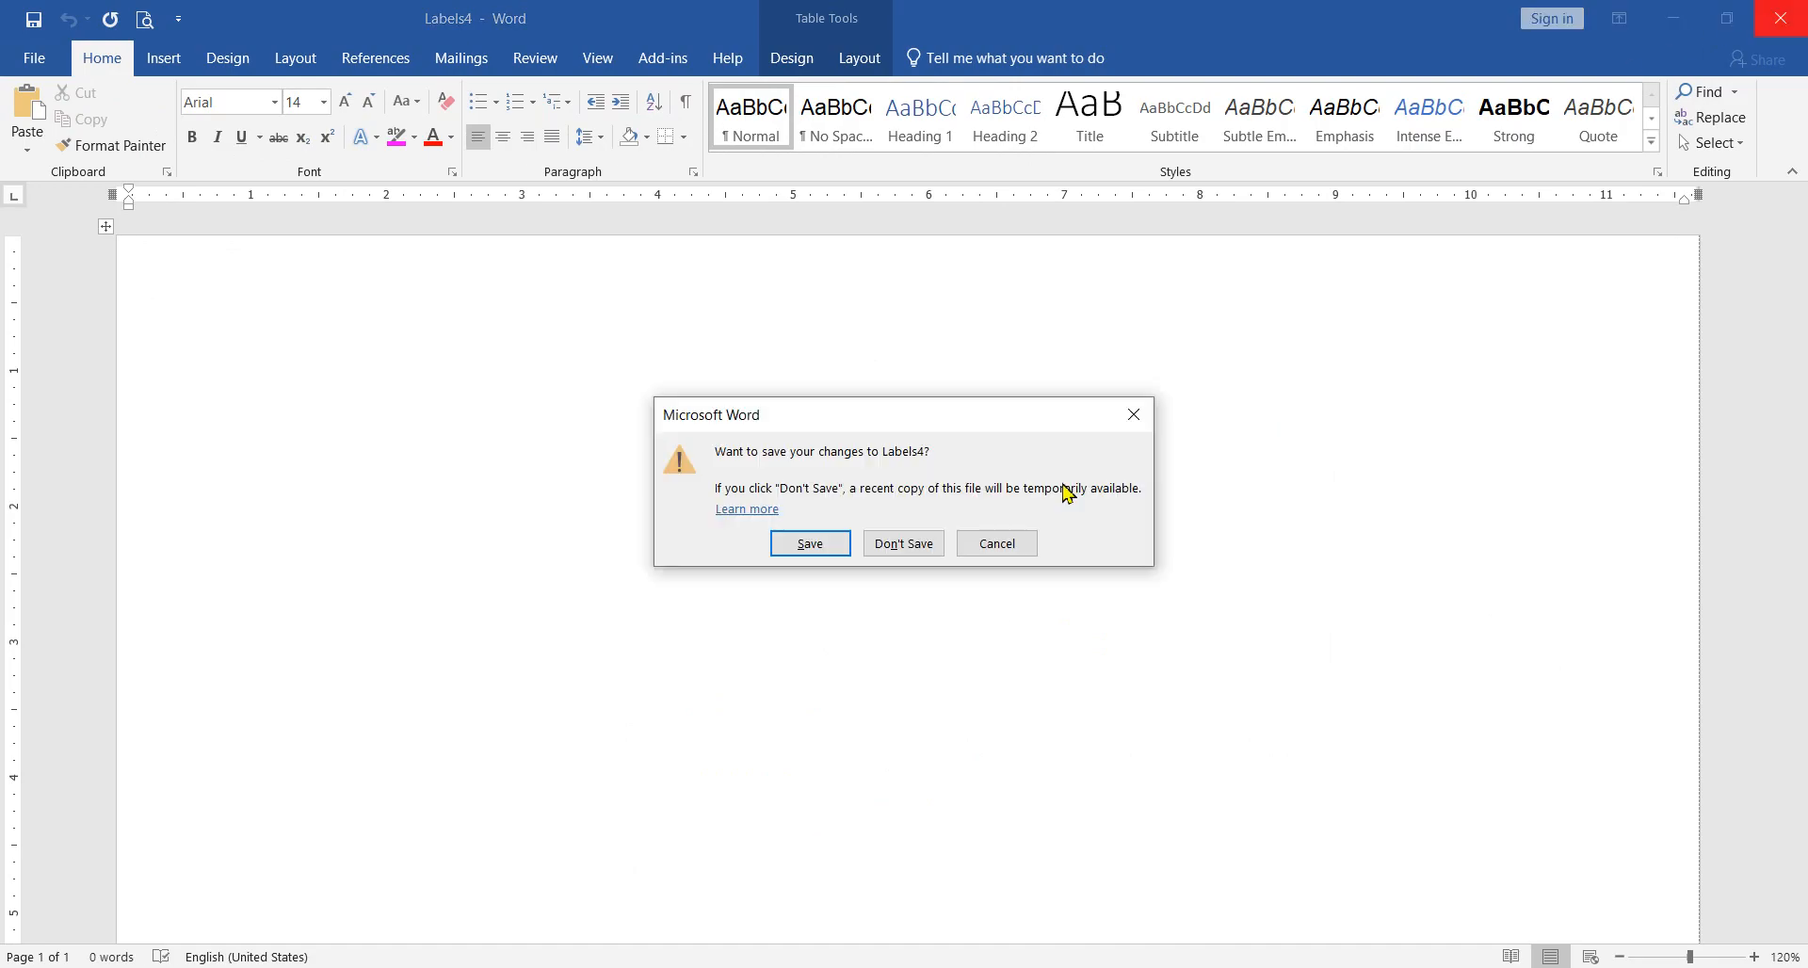
{"action": "left_click", "coordinate": [915, 553]}
Step: Examine the page of repeated company address labels from the first row to the last
{"action": "scroll", "coordinate": [599, 471], "scroll_direction": "down", "scroll_amount": 2}
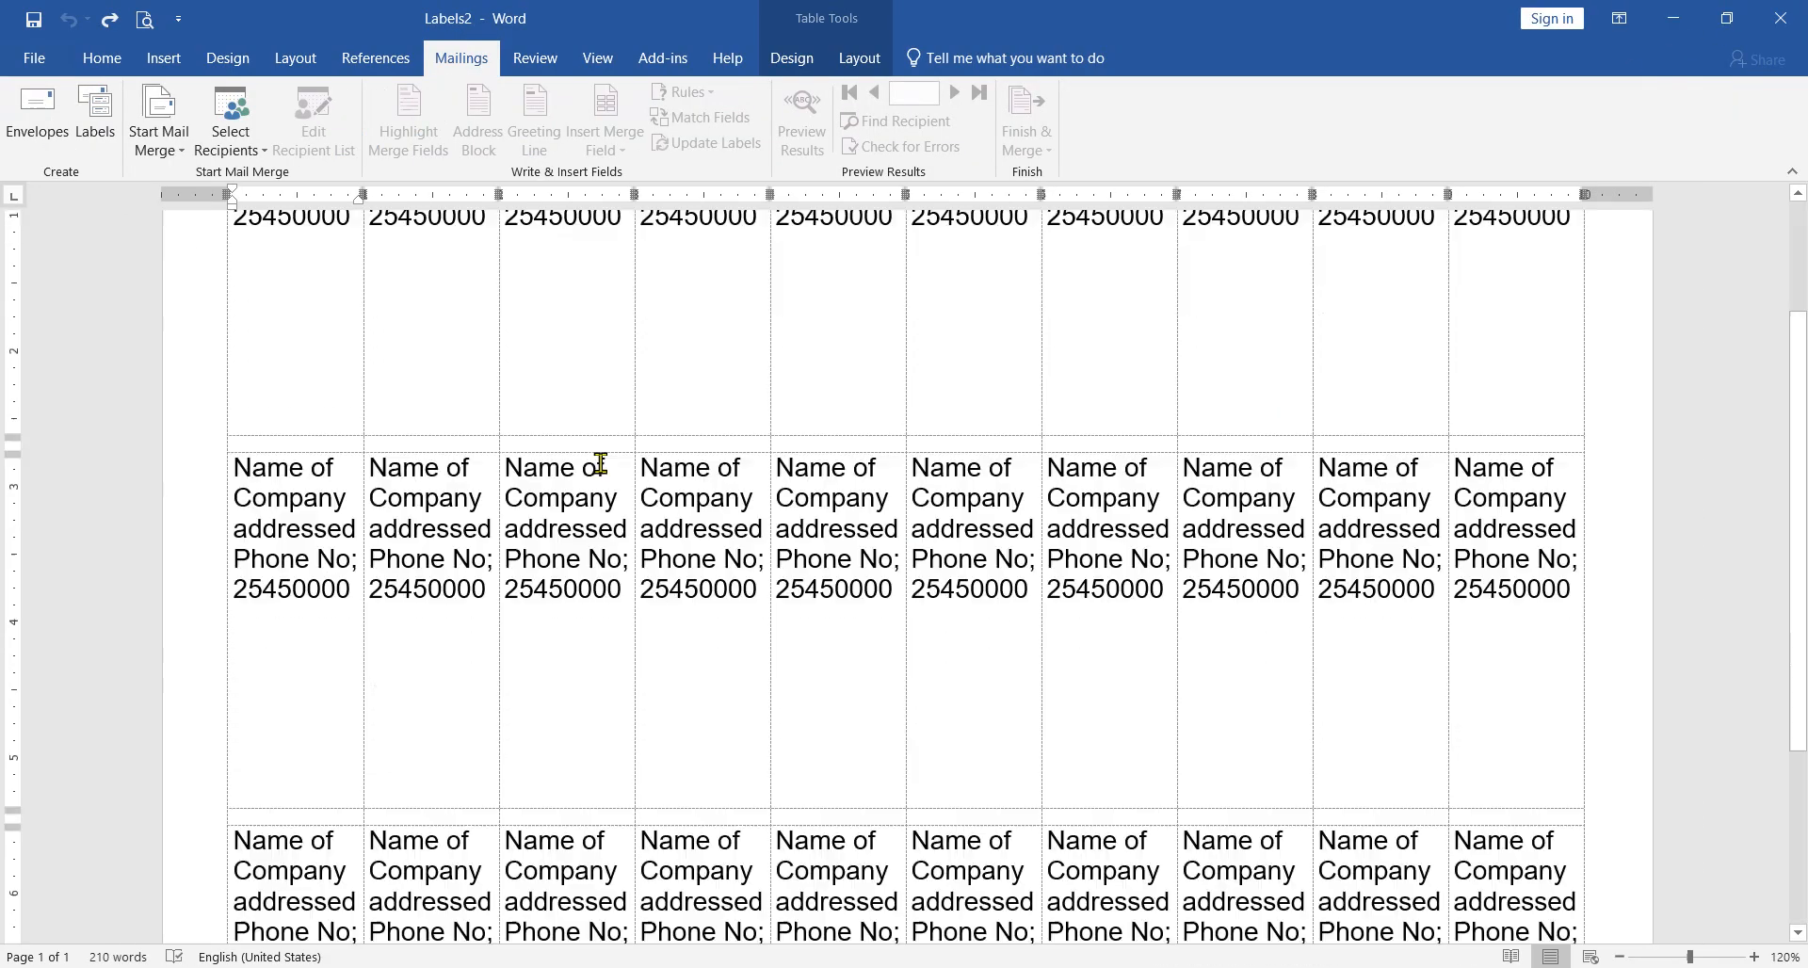
{"action": "scroll", "coordinate": [621, 447], "scroll_direction": "up", "scroll_amount": 1}
{"action": "scroll", "coordinate": [829, 456], "scroll_direction": "up", "scroll_amount": 1}
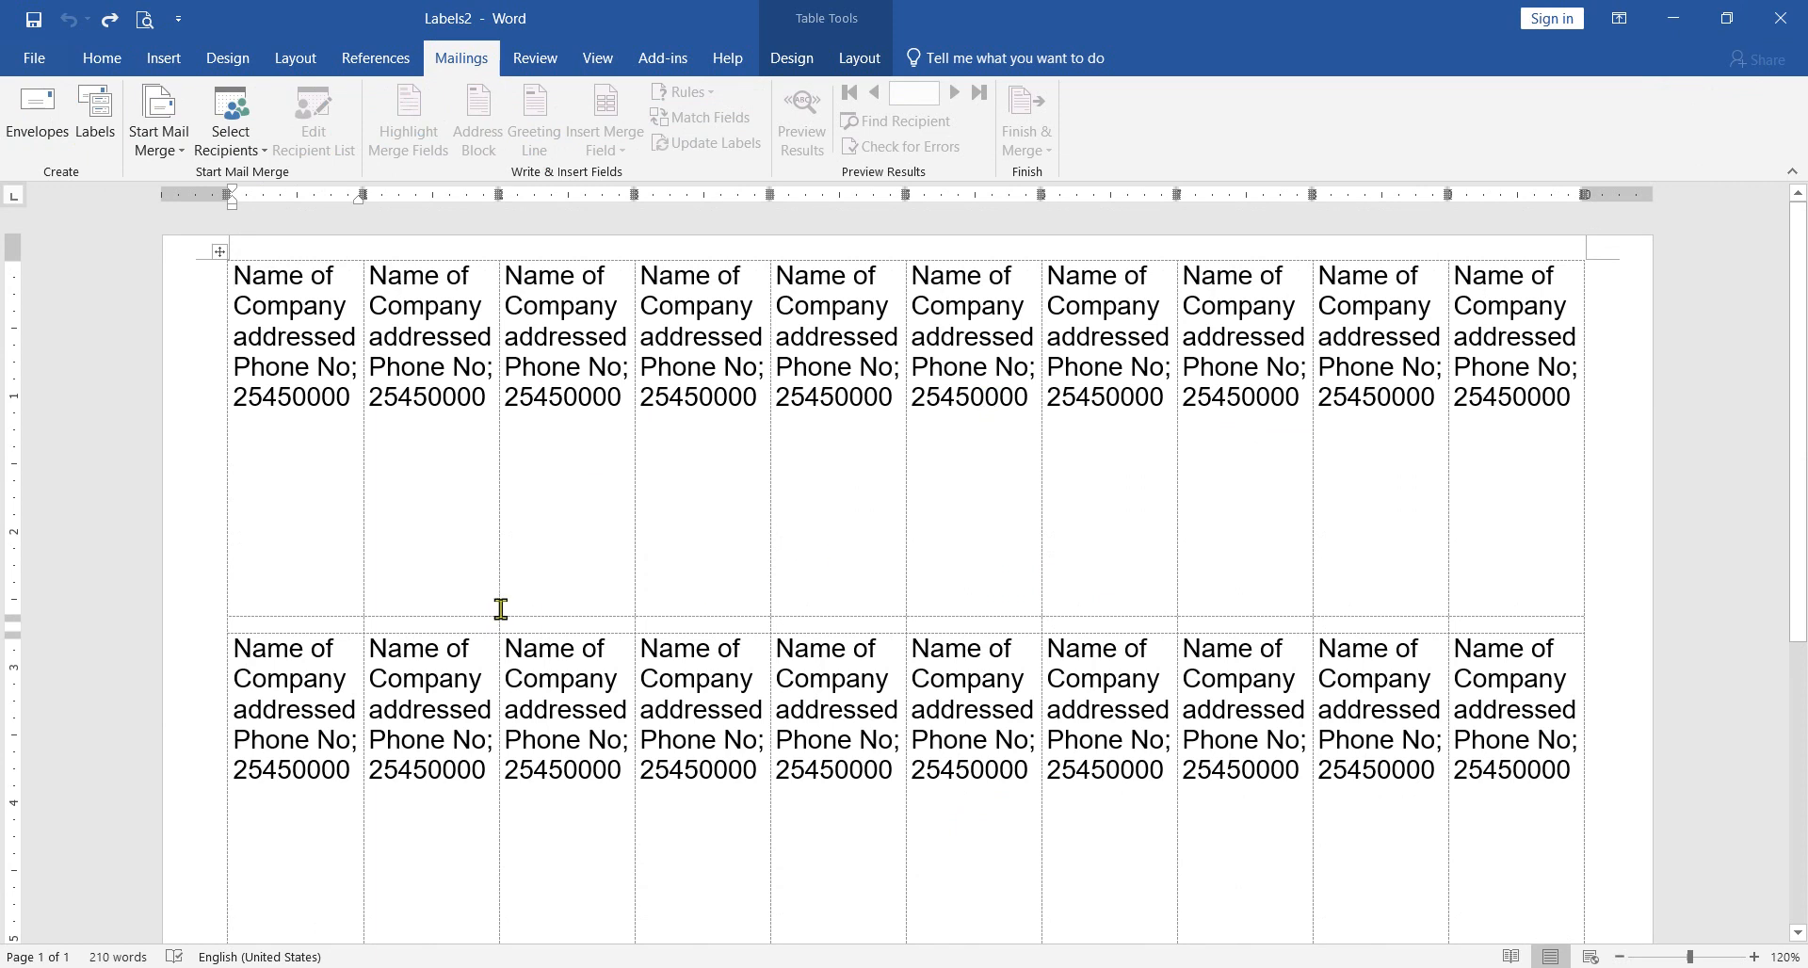
{"action": "scroll", "coordinate": [565, 509], "scroll_direction": "down", "scroll_amount": 1}
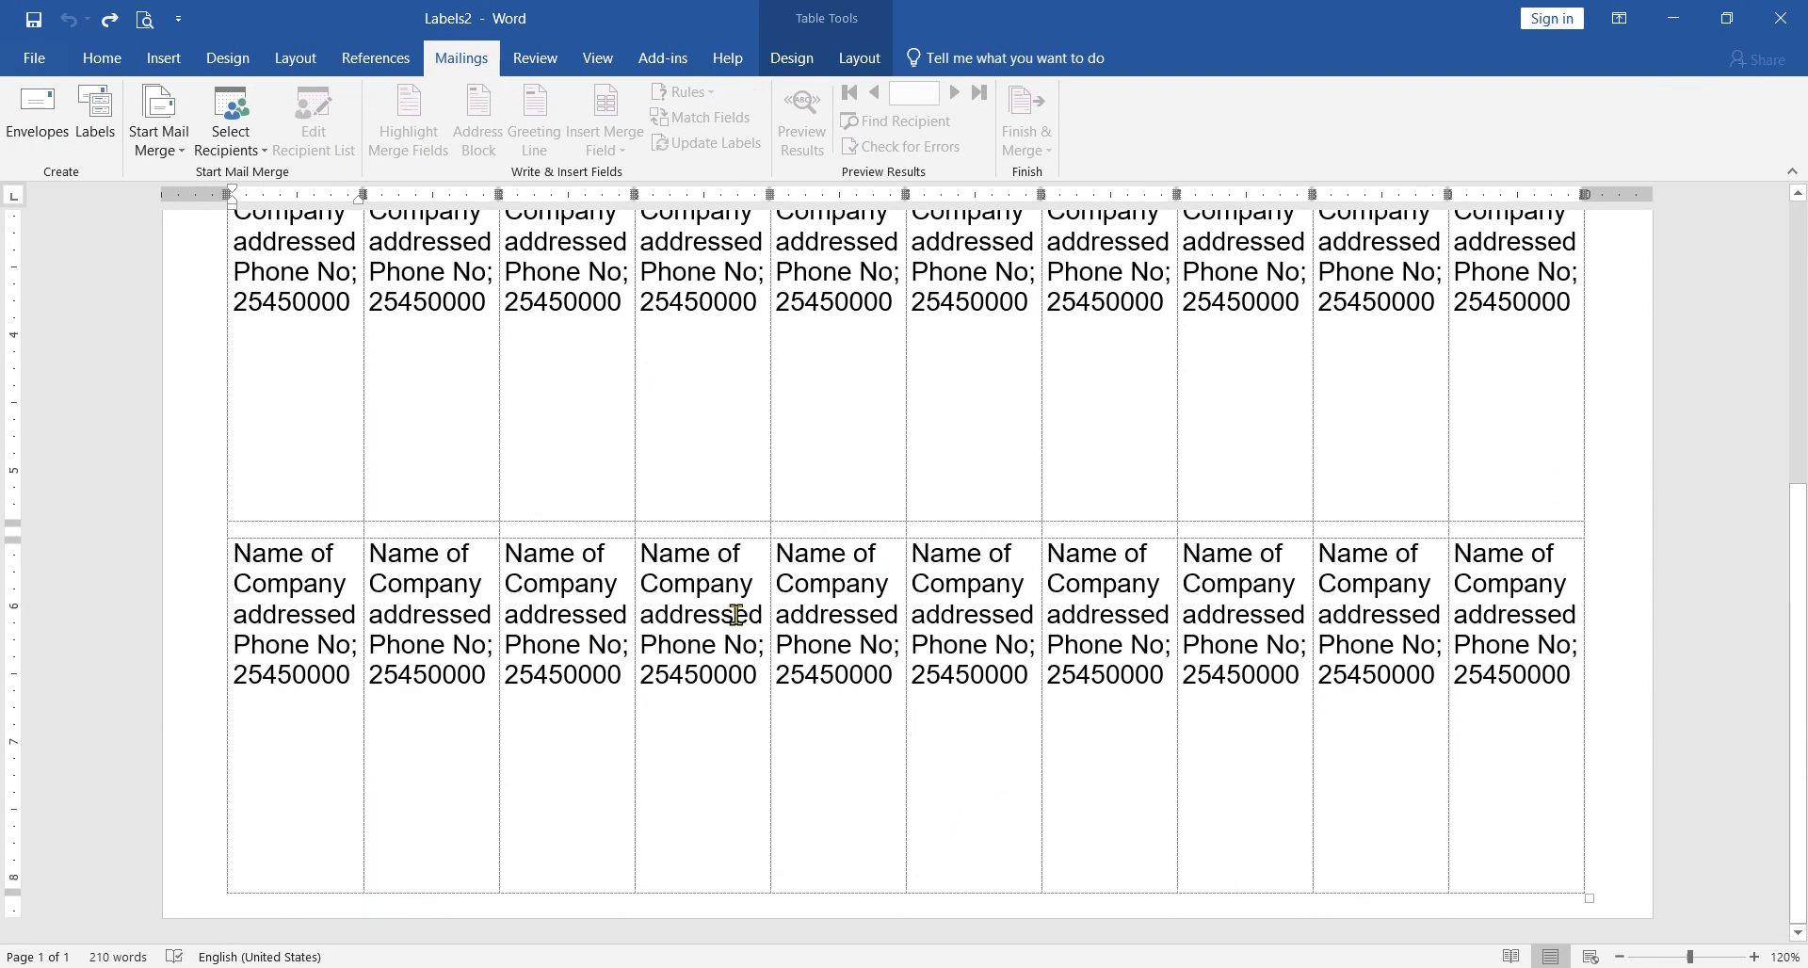
{"action": "scroll", "coordinate": [697, 565], "scroll_direction": "up", "scroll_amount": 1}
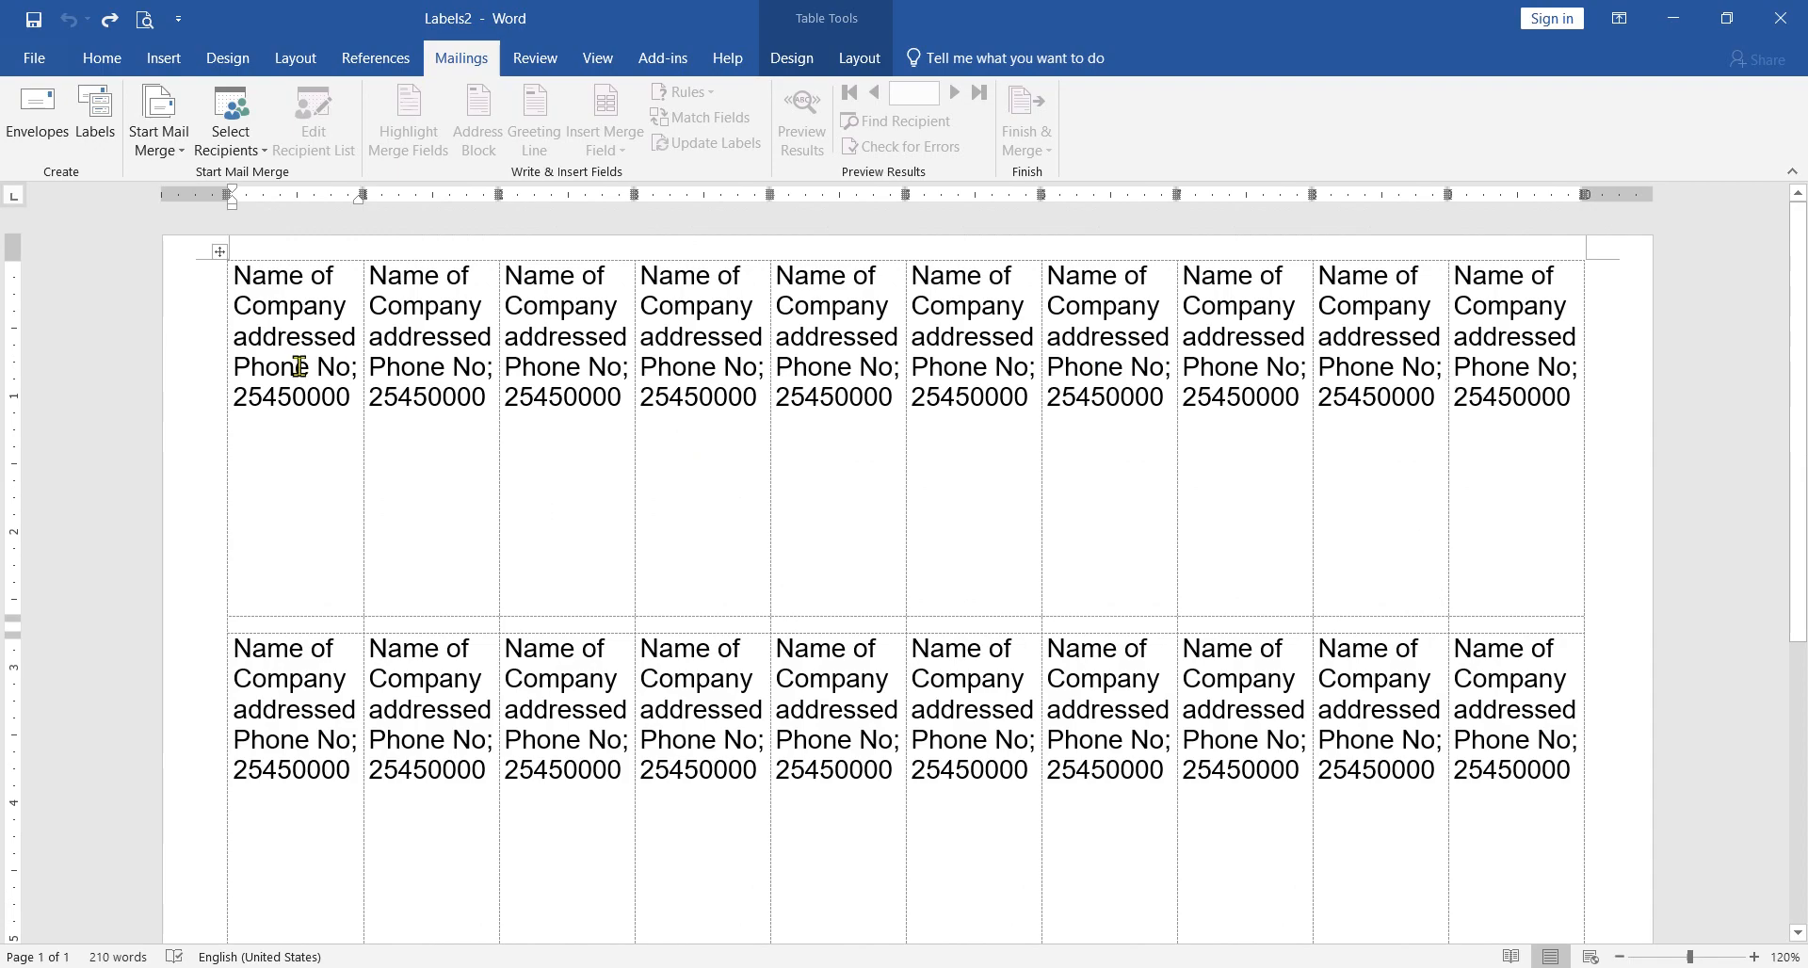
{"action": "scroll", "coordinate": [1009, 584], "scroll_direction": "down", "scroll_amount": 3}
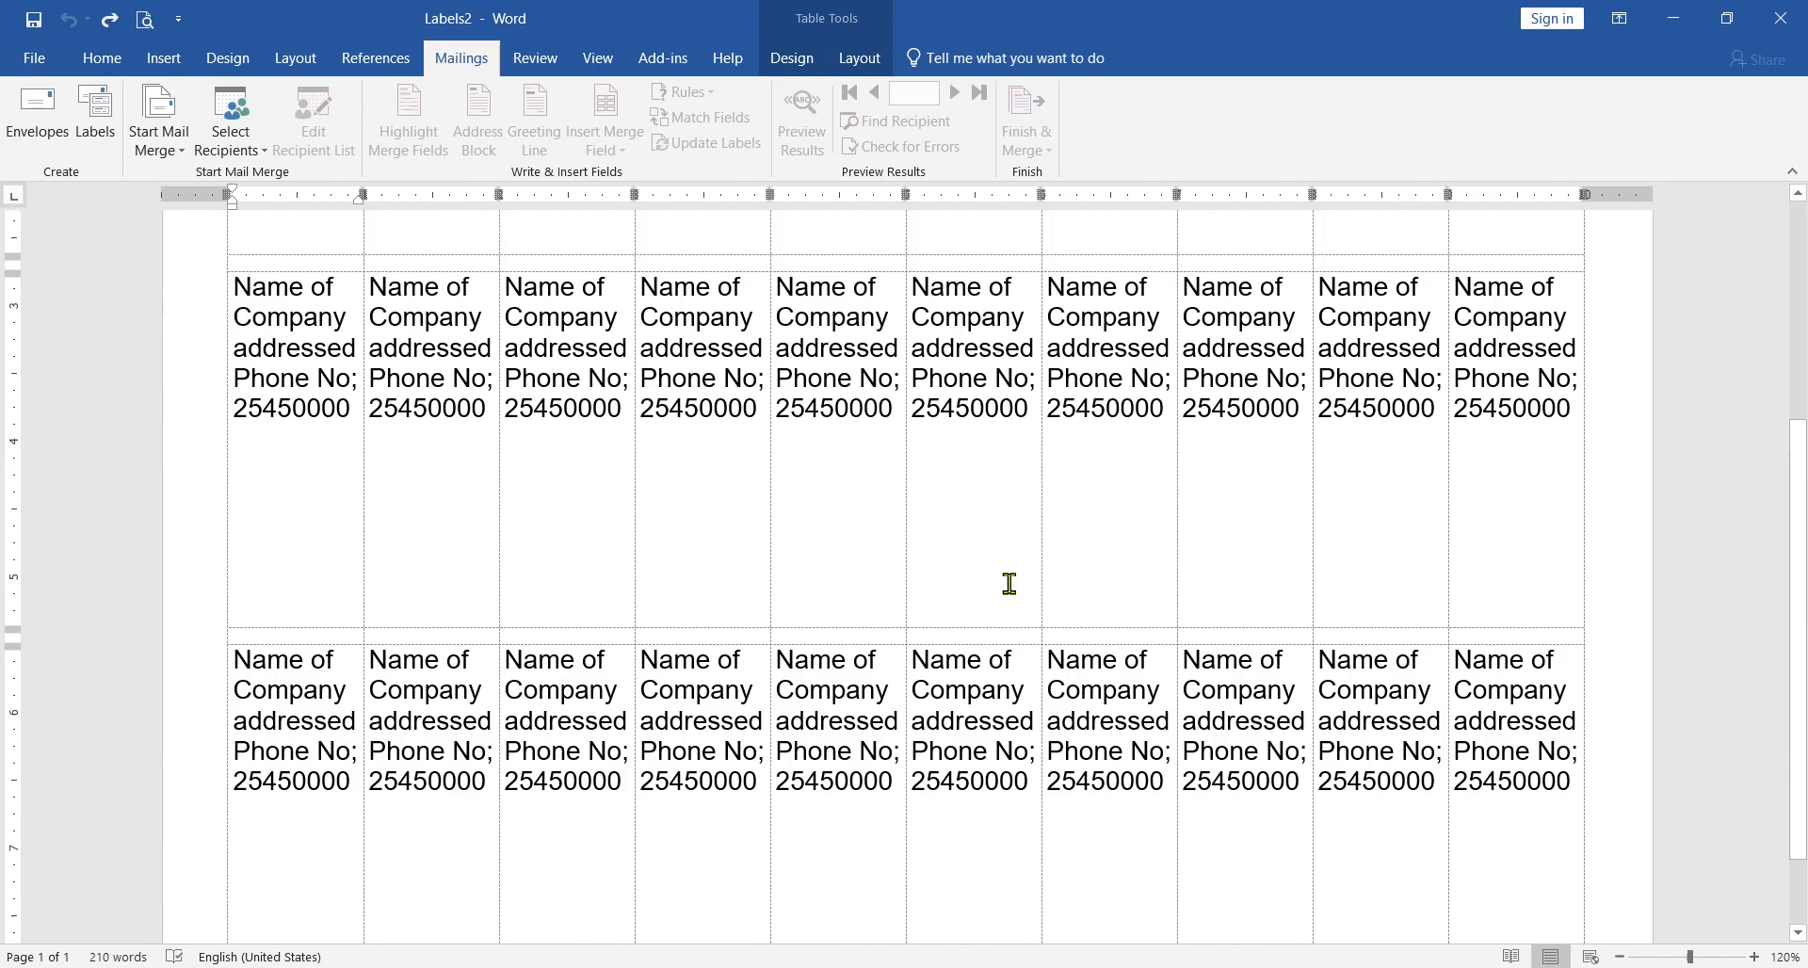
{"action": "scroll", "coordinate": [602, 593], "scroll_direction": "down", "scroll_amount": 1}
{"action": "scroll", "coordinate": [772, 552], "scroll_direction": "up", "scroll_amount": 4}
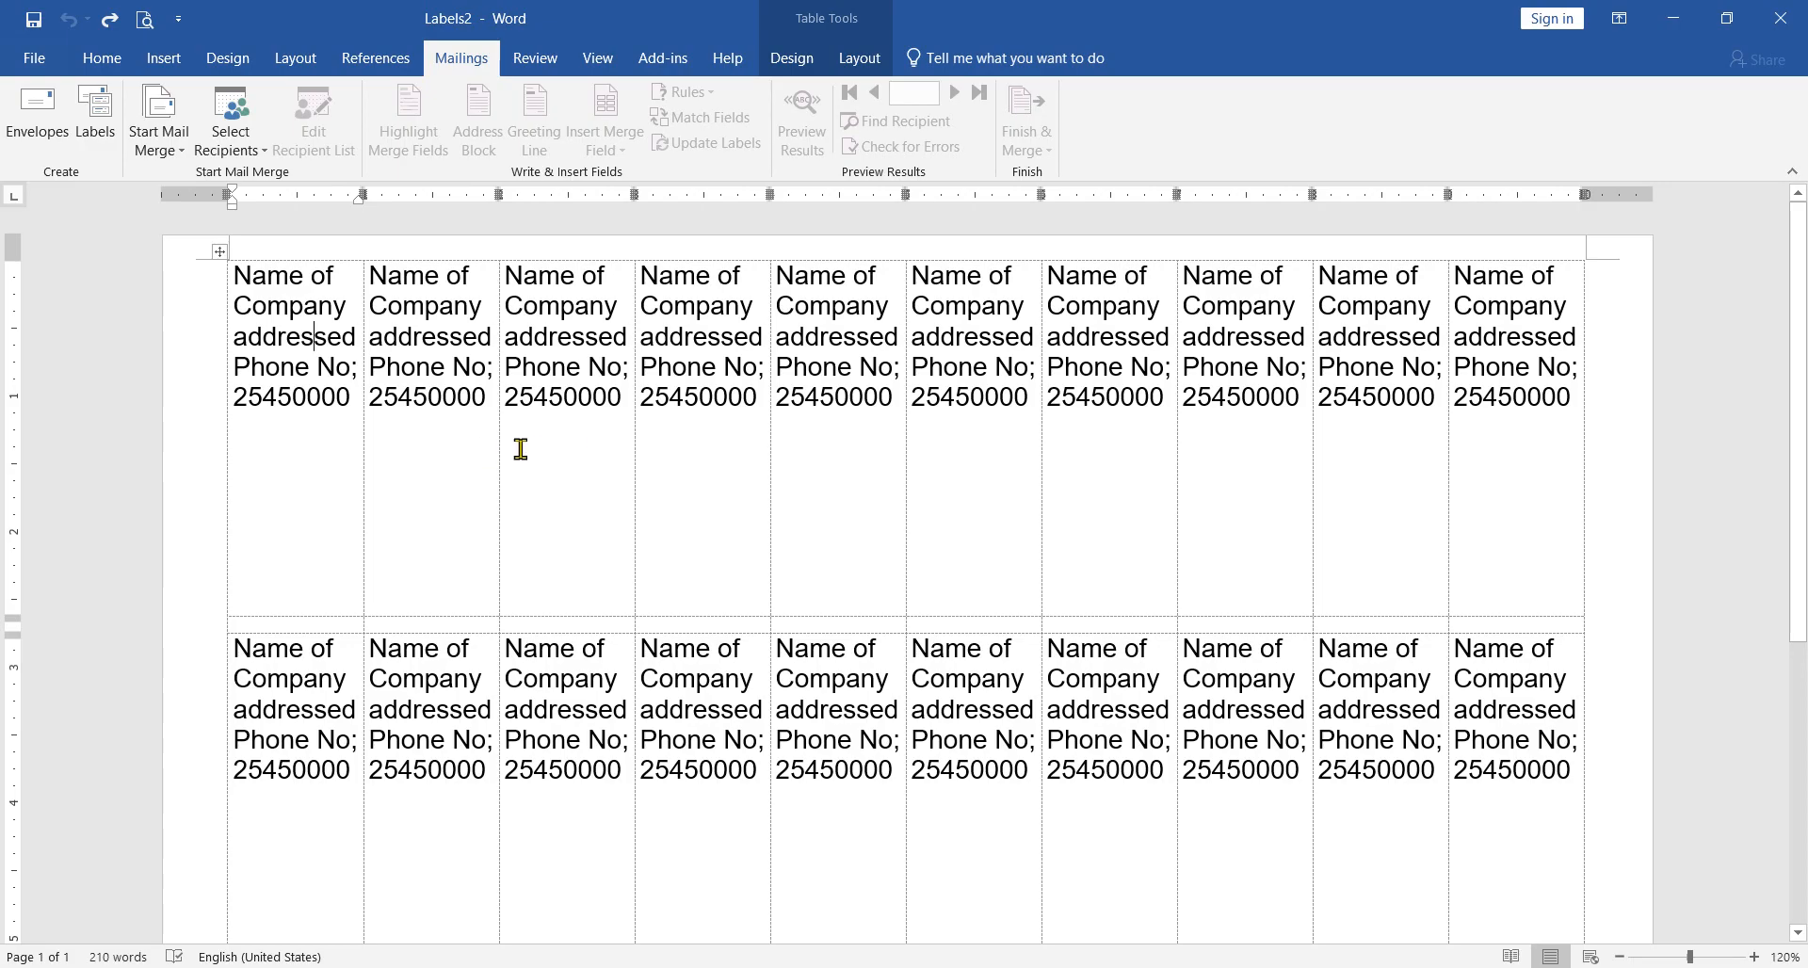
Step: Start a new label and enter "Name of company" as the first line of its address
{"action": "left_click", "coordinate": [151, 121]}
{"action": "left_click", "coordinate": [106, 113]}
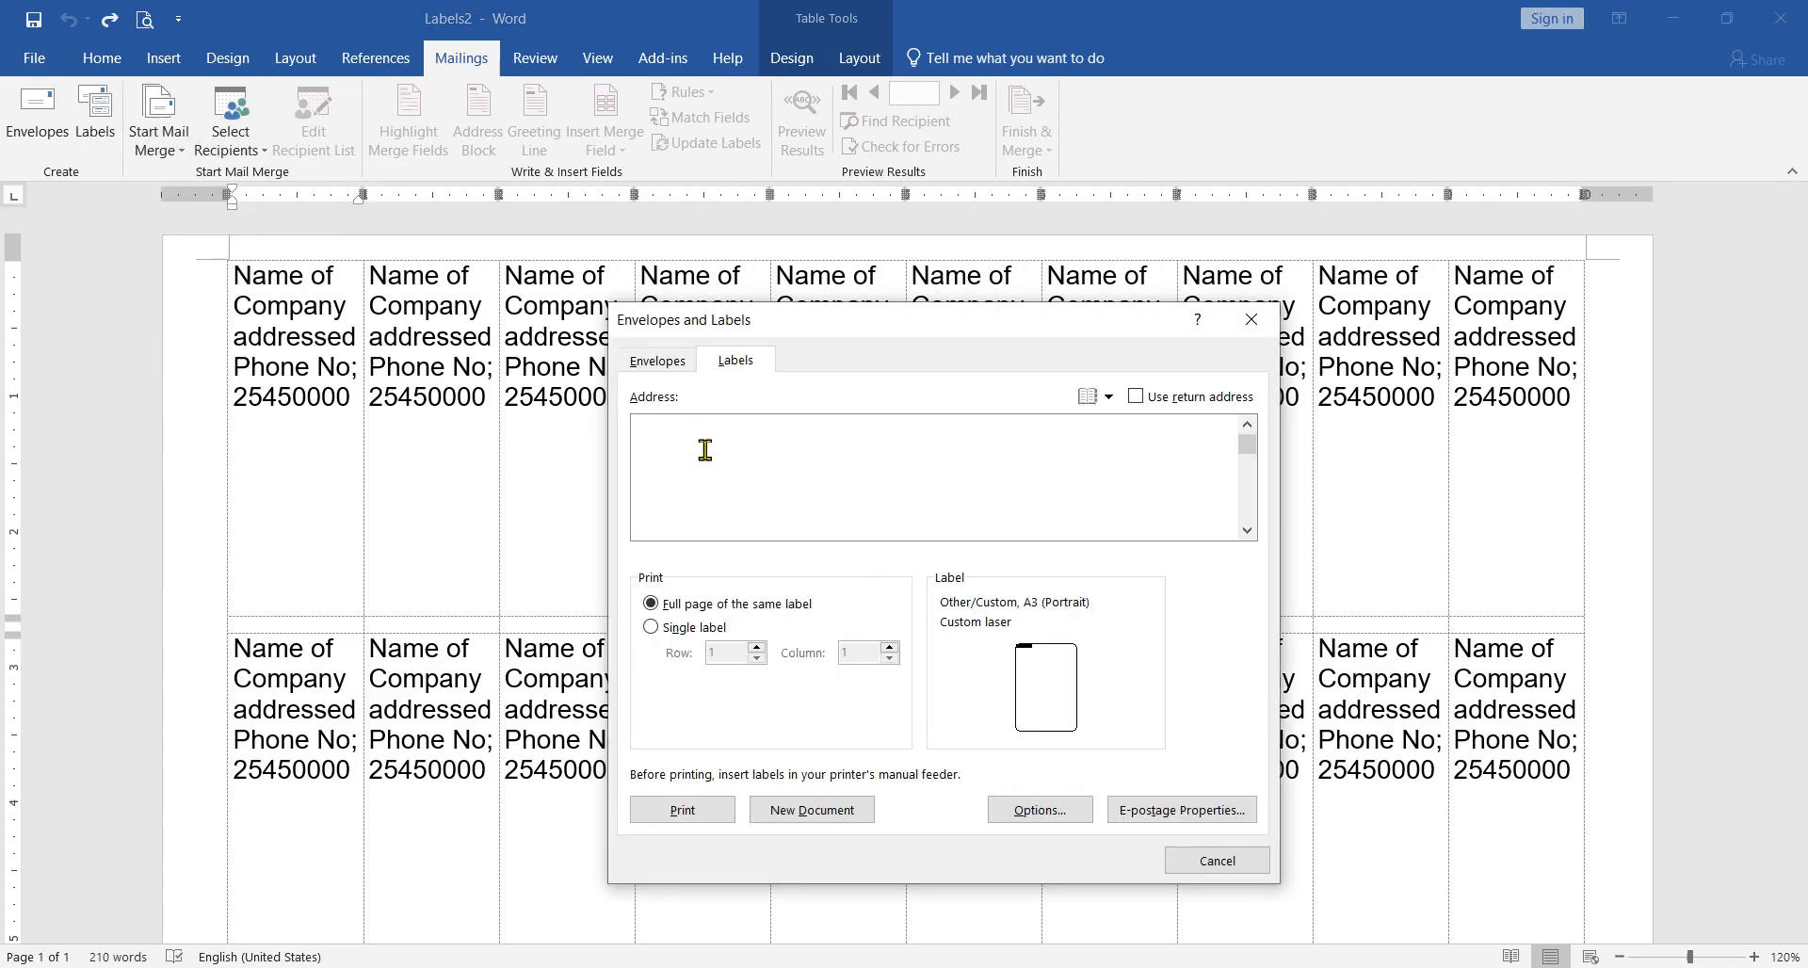
{"action": "type", "text": "Name of compa"}
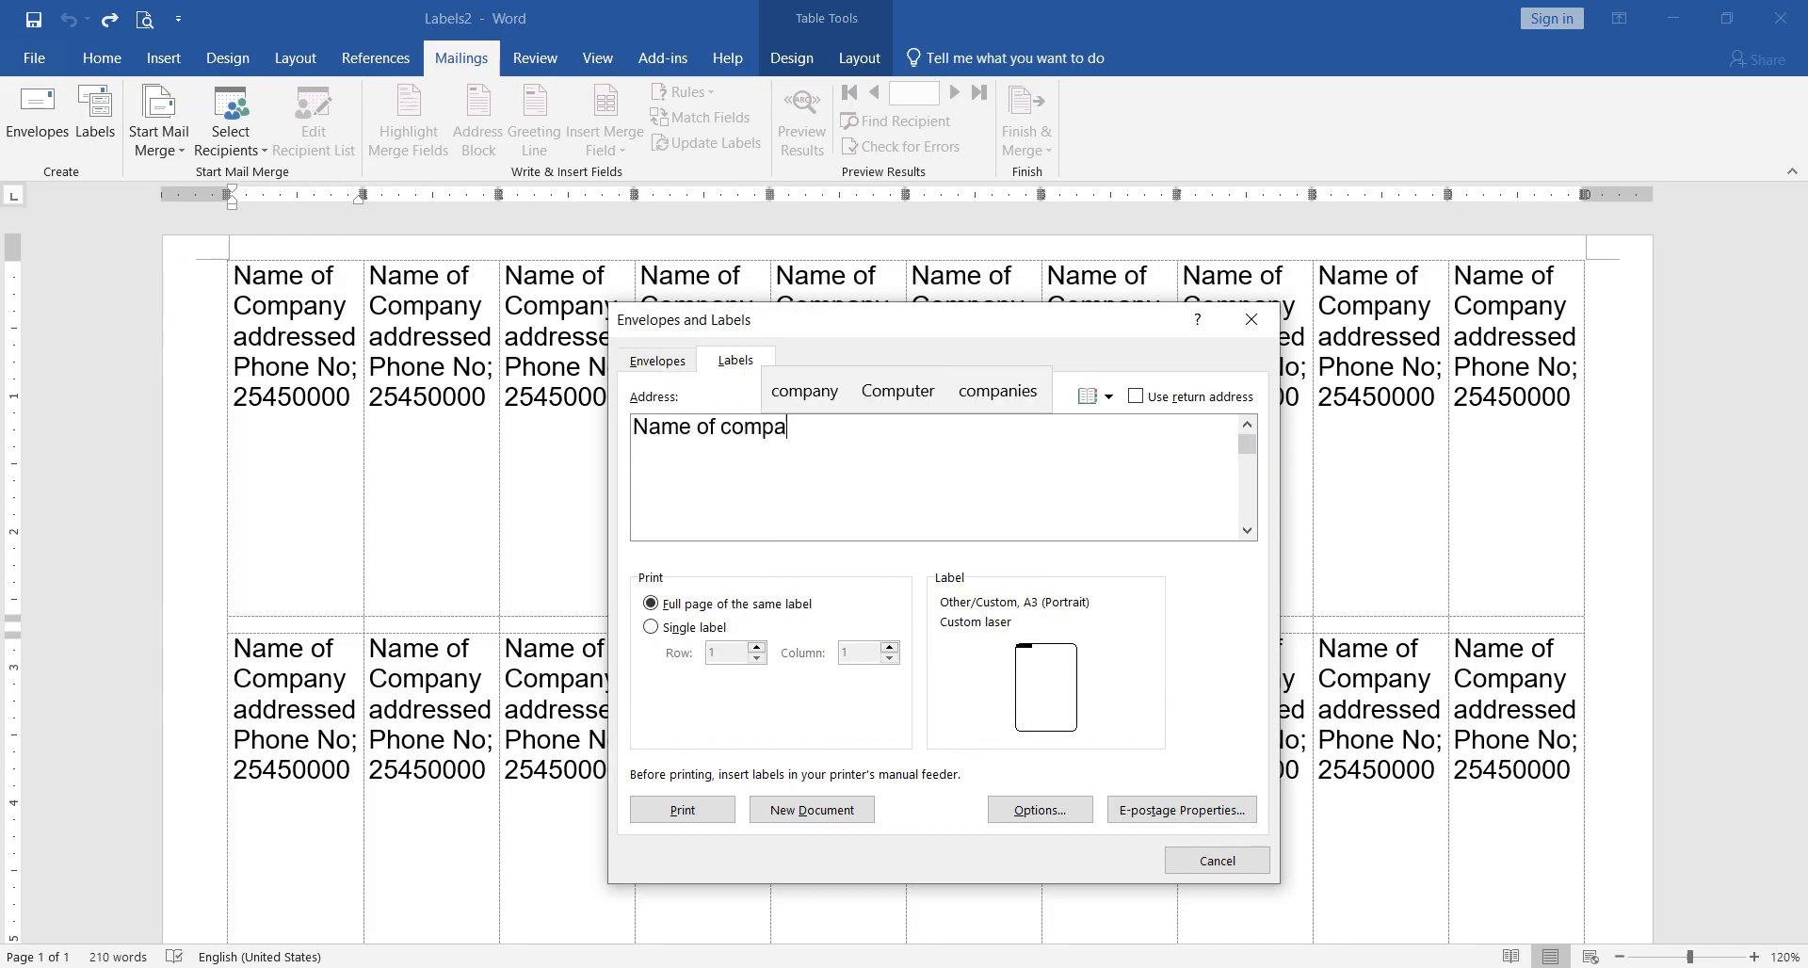
{"action": "key", "text": "Up"}
{"action": "key", "text": "Return"}
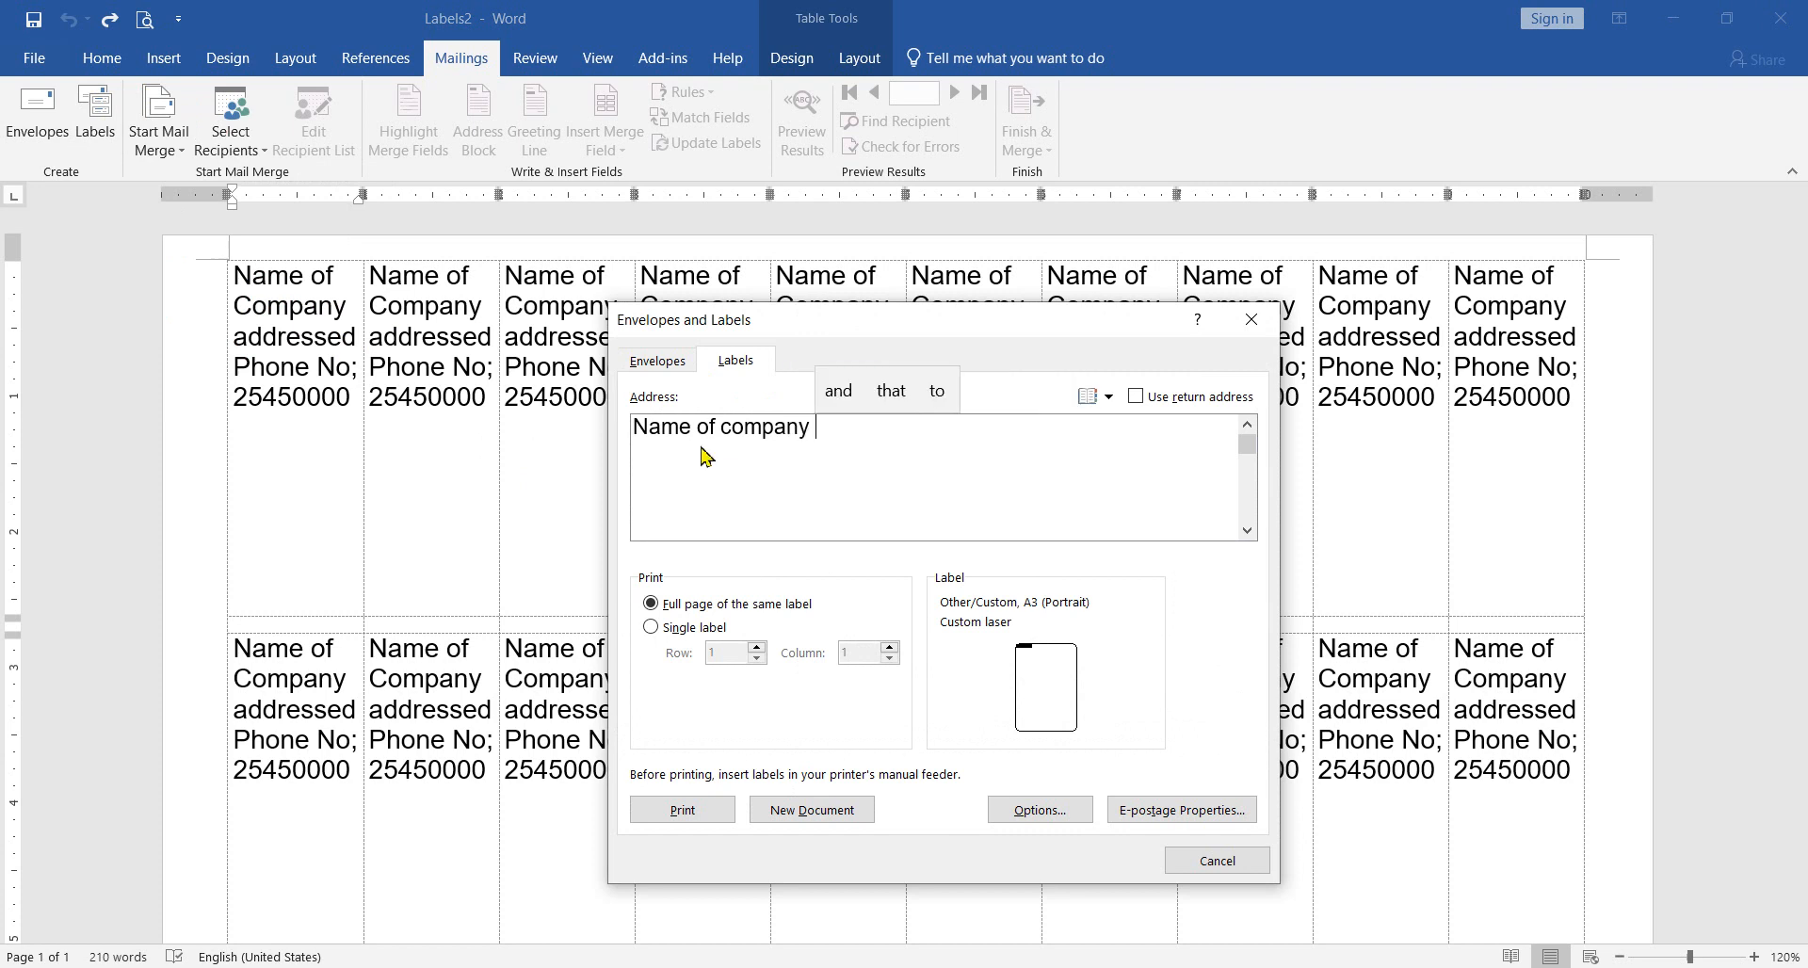
{"action": "key", "text": "Return"}
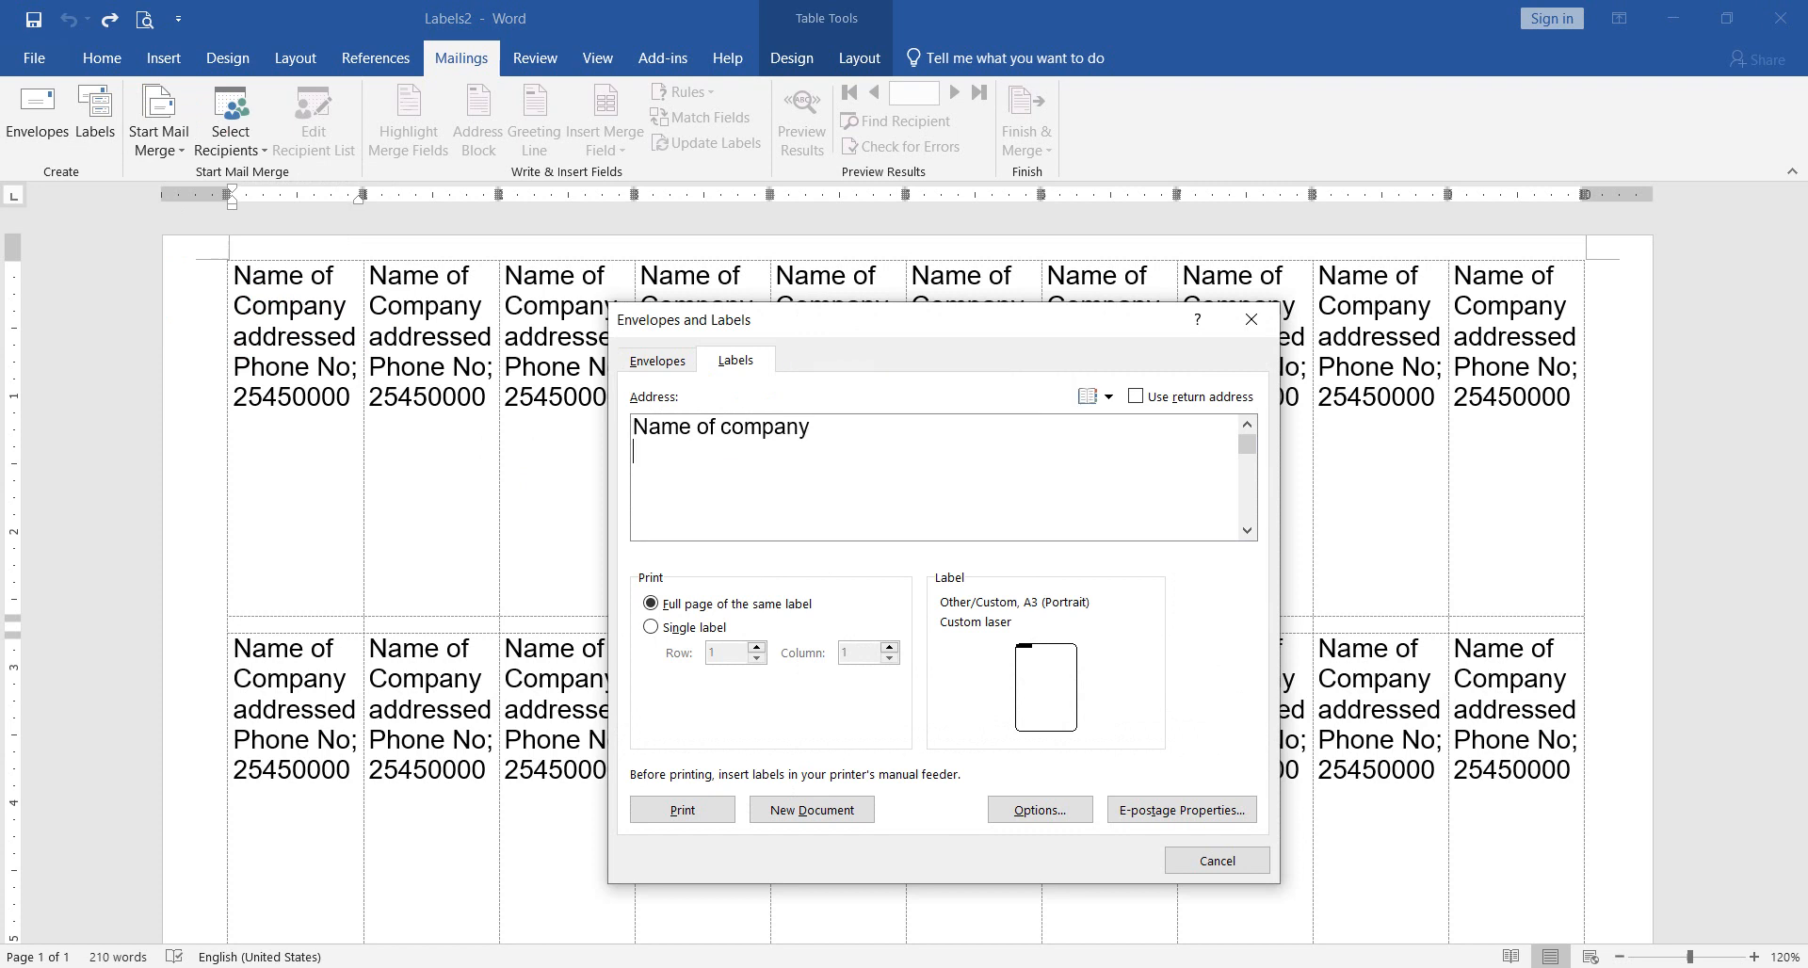
Step: Add the lines "Address of company" and "Phone No." to the label address
{"action": "type", "text": "Address of compa"}
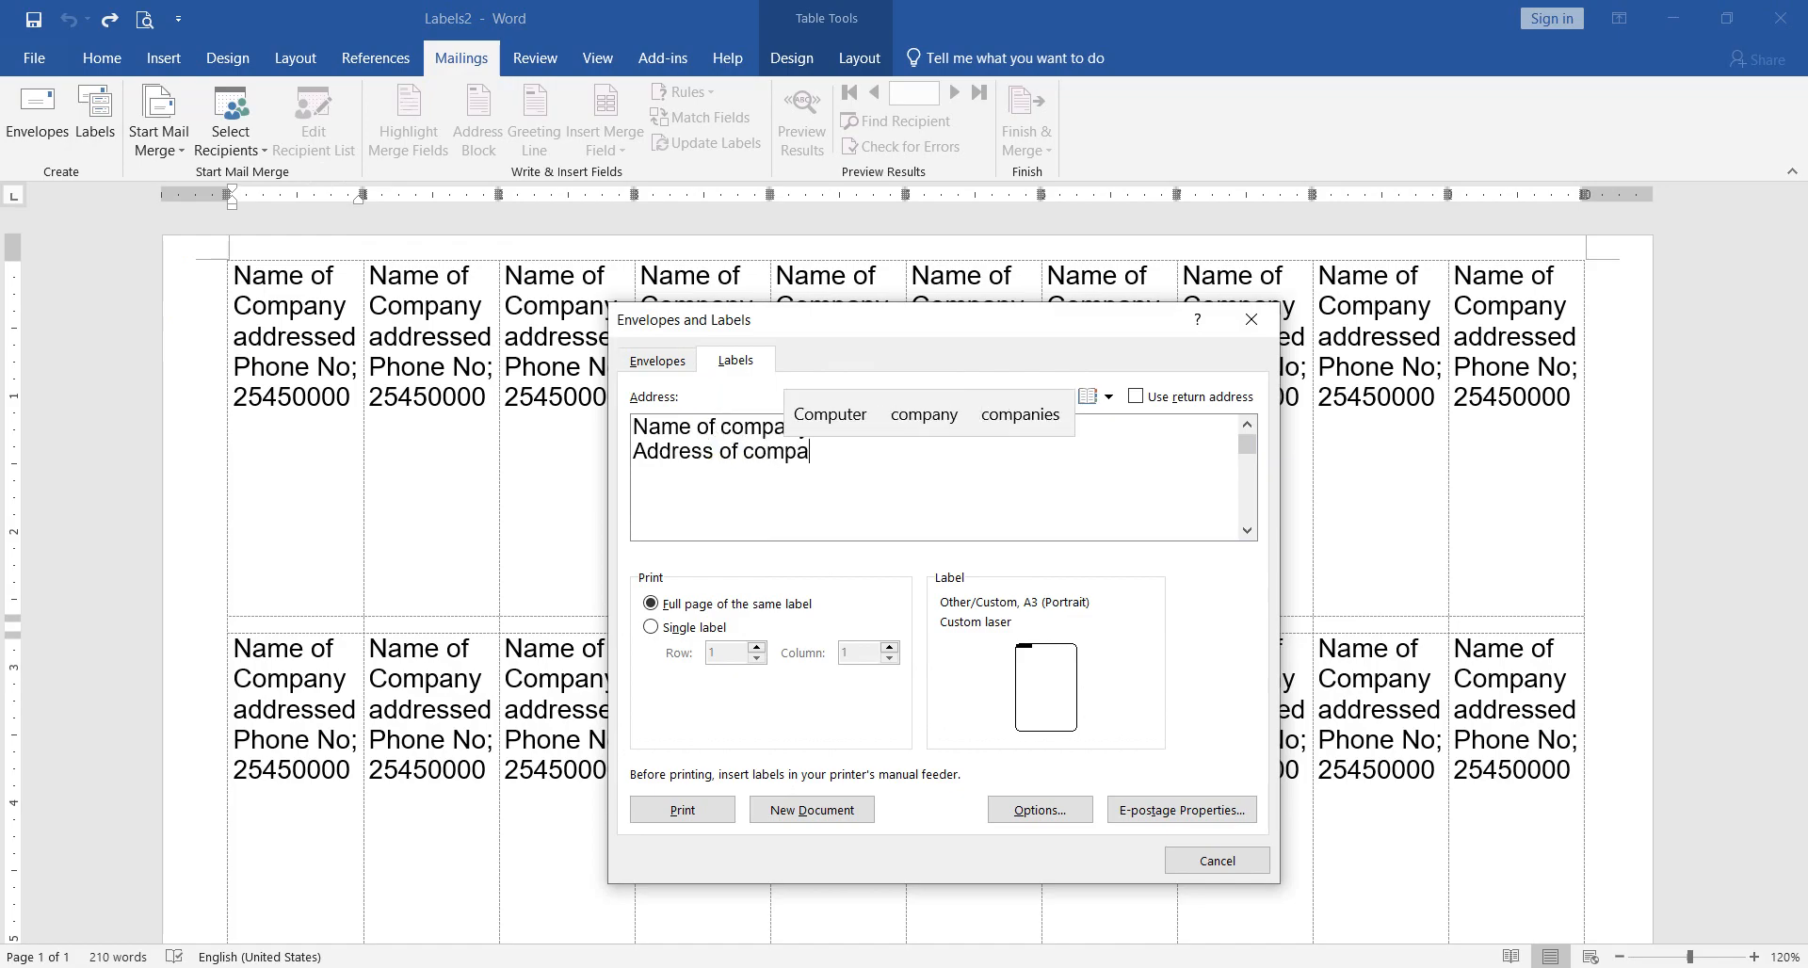
{"action": "type", "text": "n"}
{"action": "key", "text": "Up"}
{"action": "key", "text": "Return"}
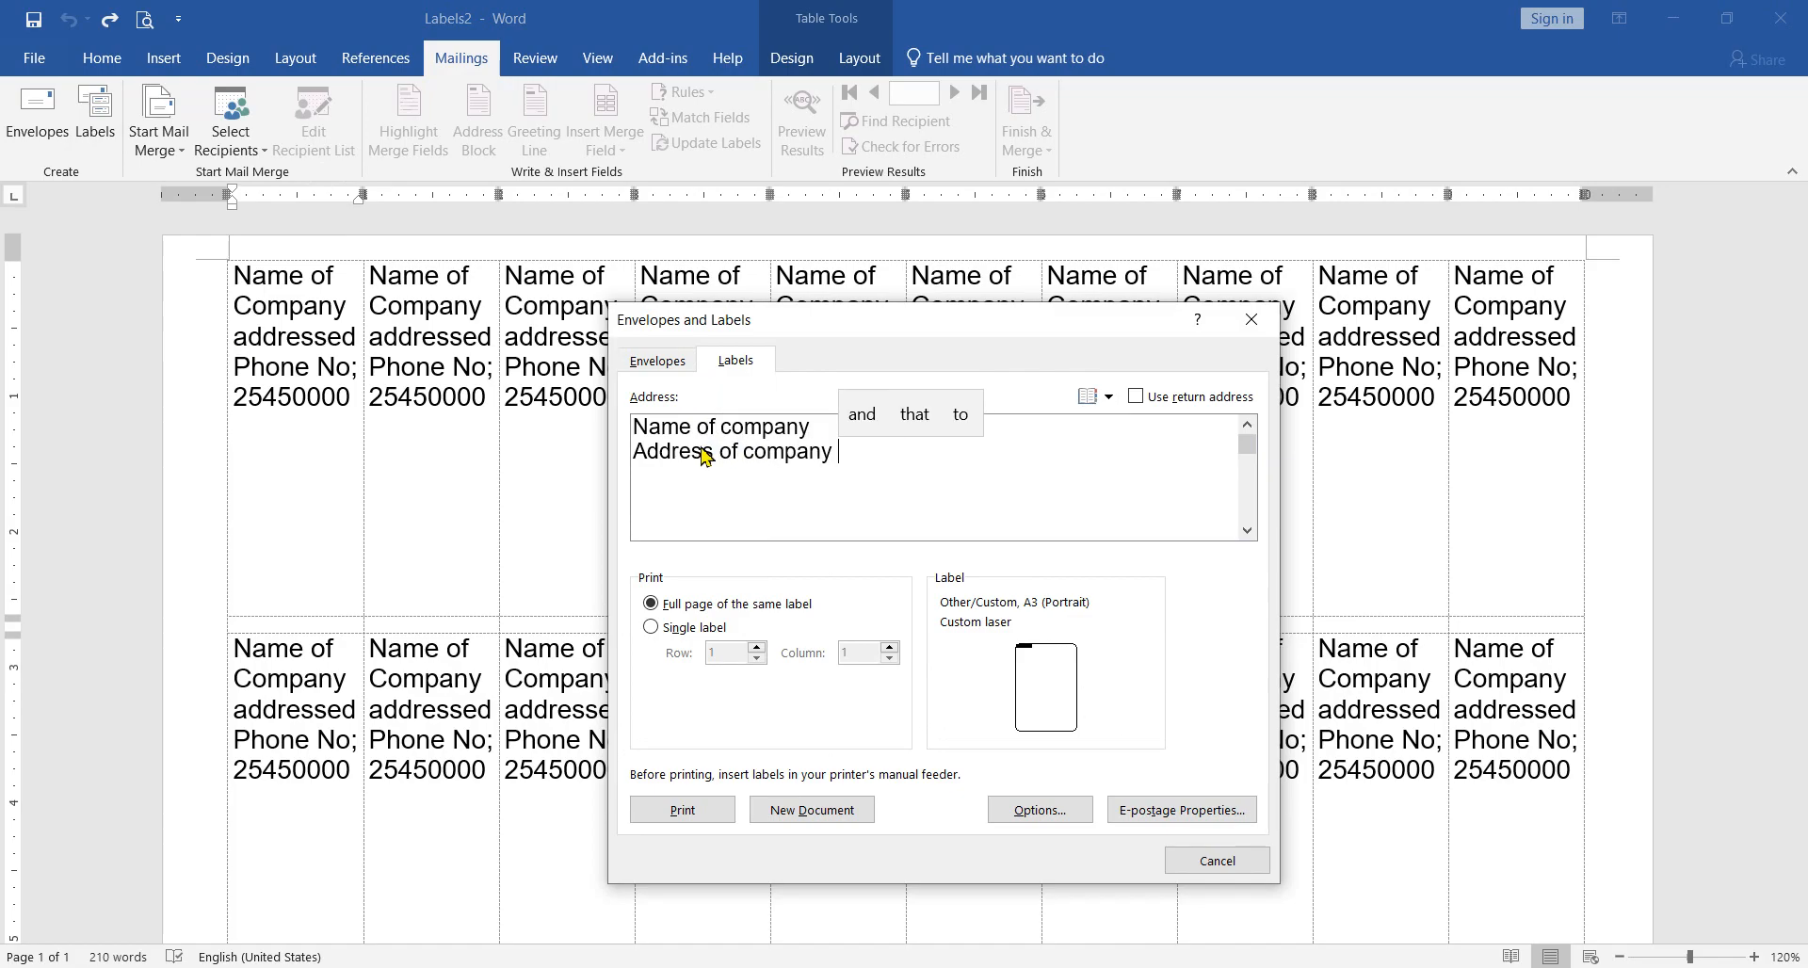
{"action": "key", "text": "Return"}
{"action": "type", "text": "P"}
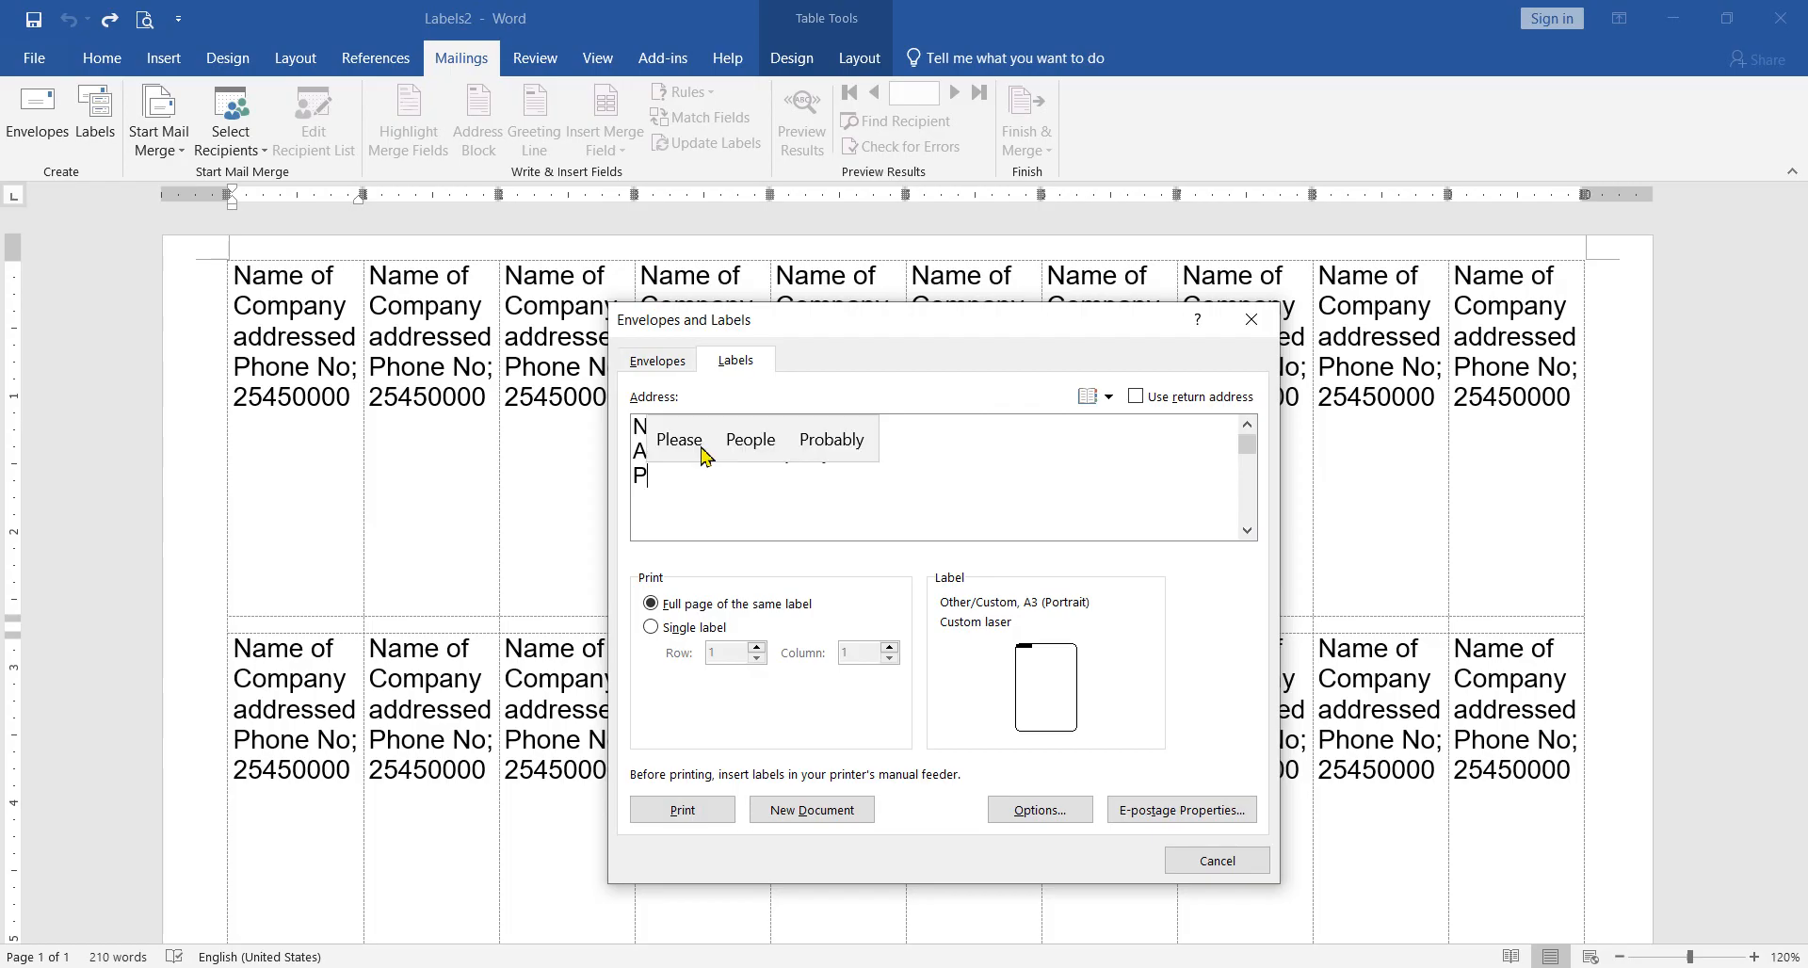
{"action": "type", "text": "hone "}
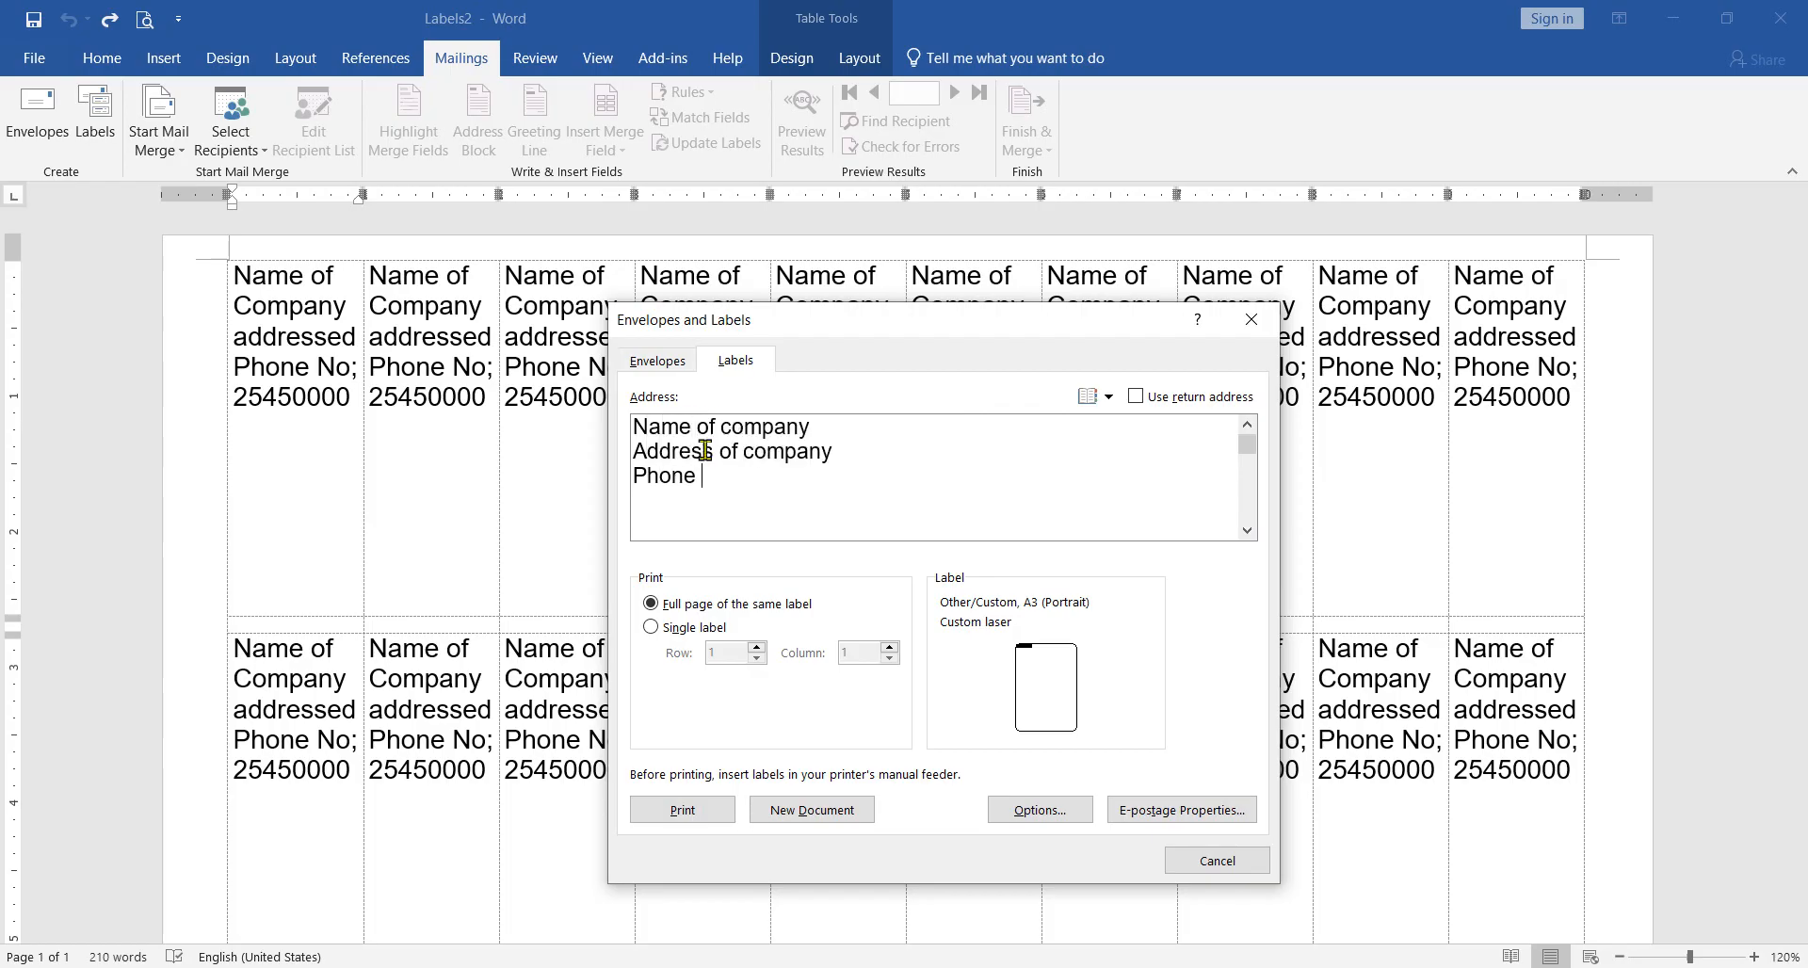
{"action": "type", "text": "No."}
Step: Delete the custom label A3 (Portrait) from the label options
{"action": "left_click", "coordinate": [1040, 810]}
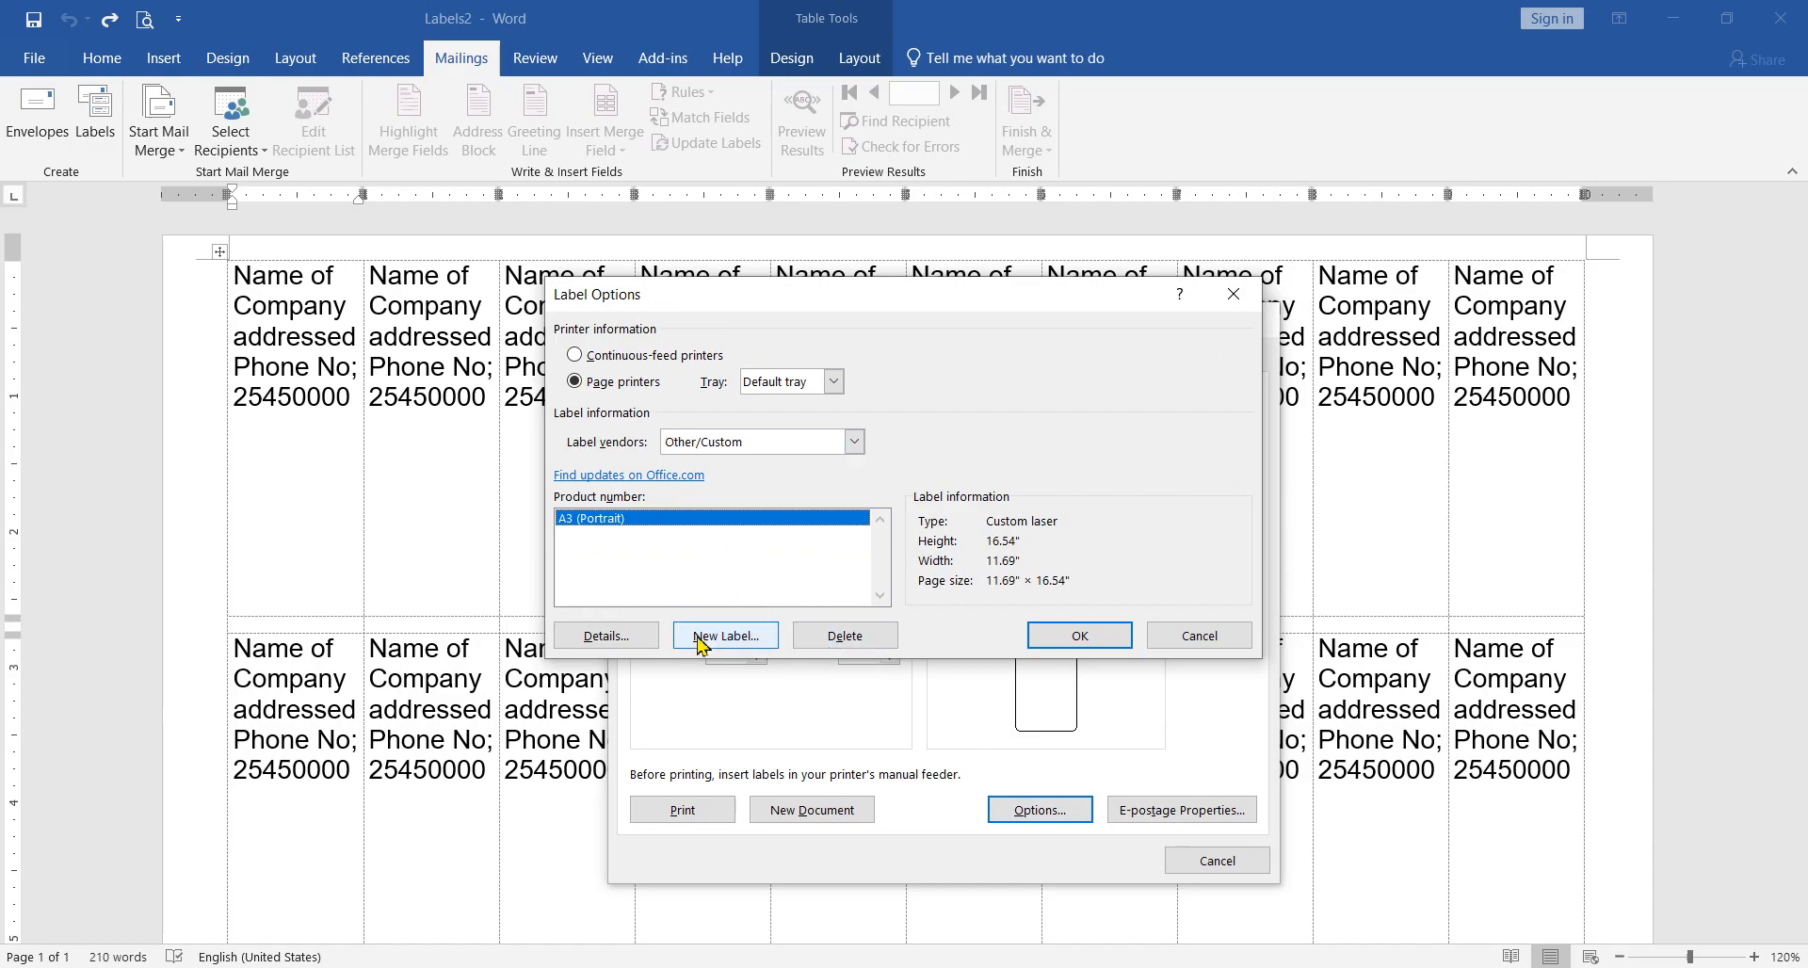
{"action": "left_click", "coordinate": [1194, 637]}
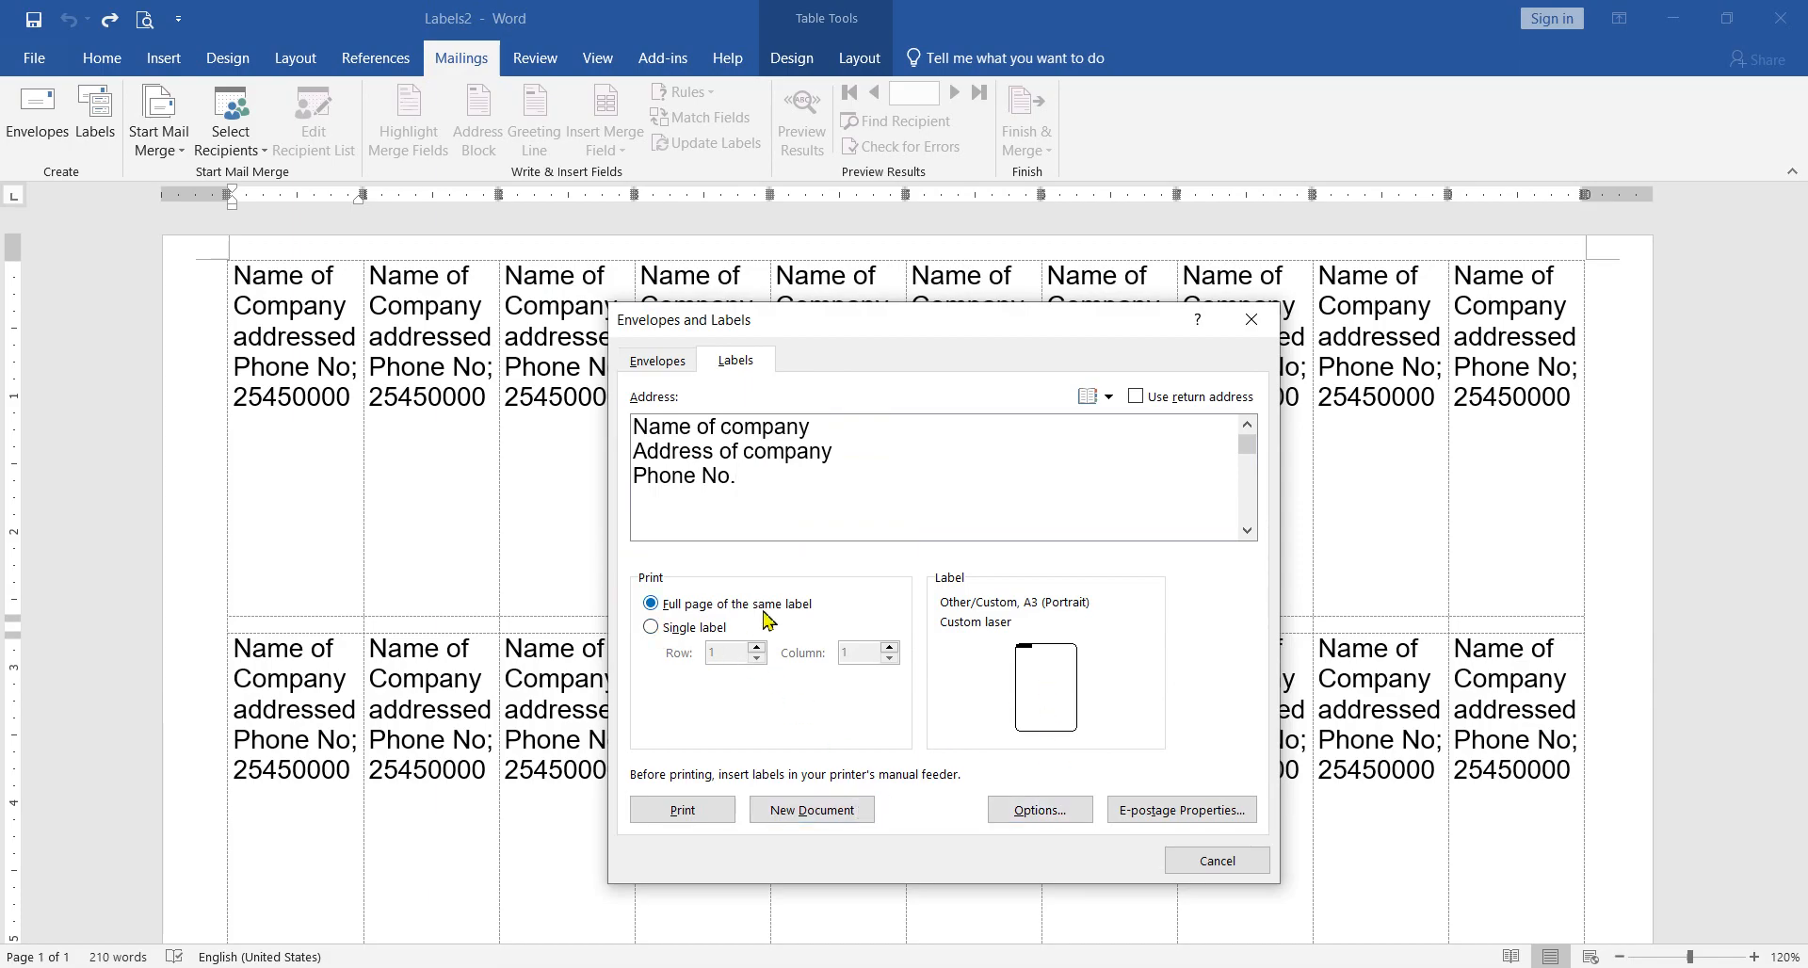
{"action": "left_click", "coordinate": [1074, 816]}
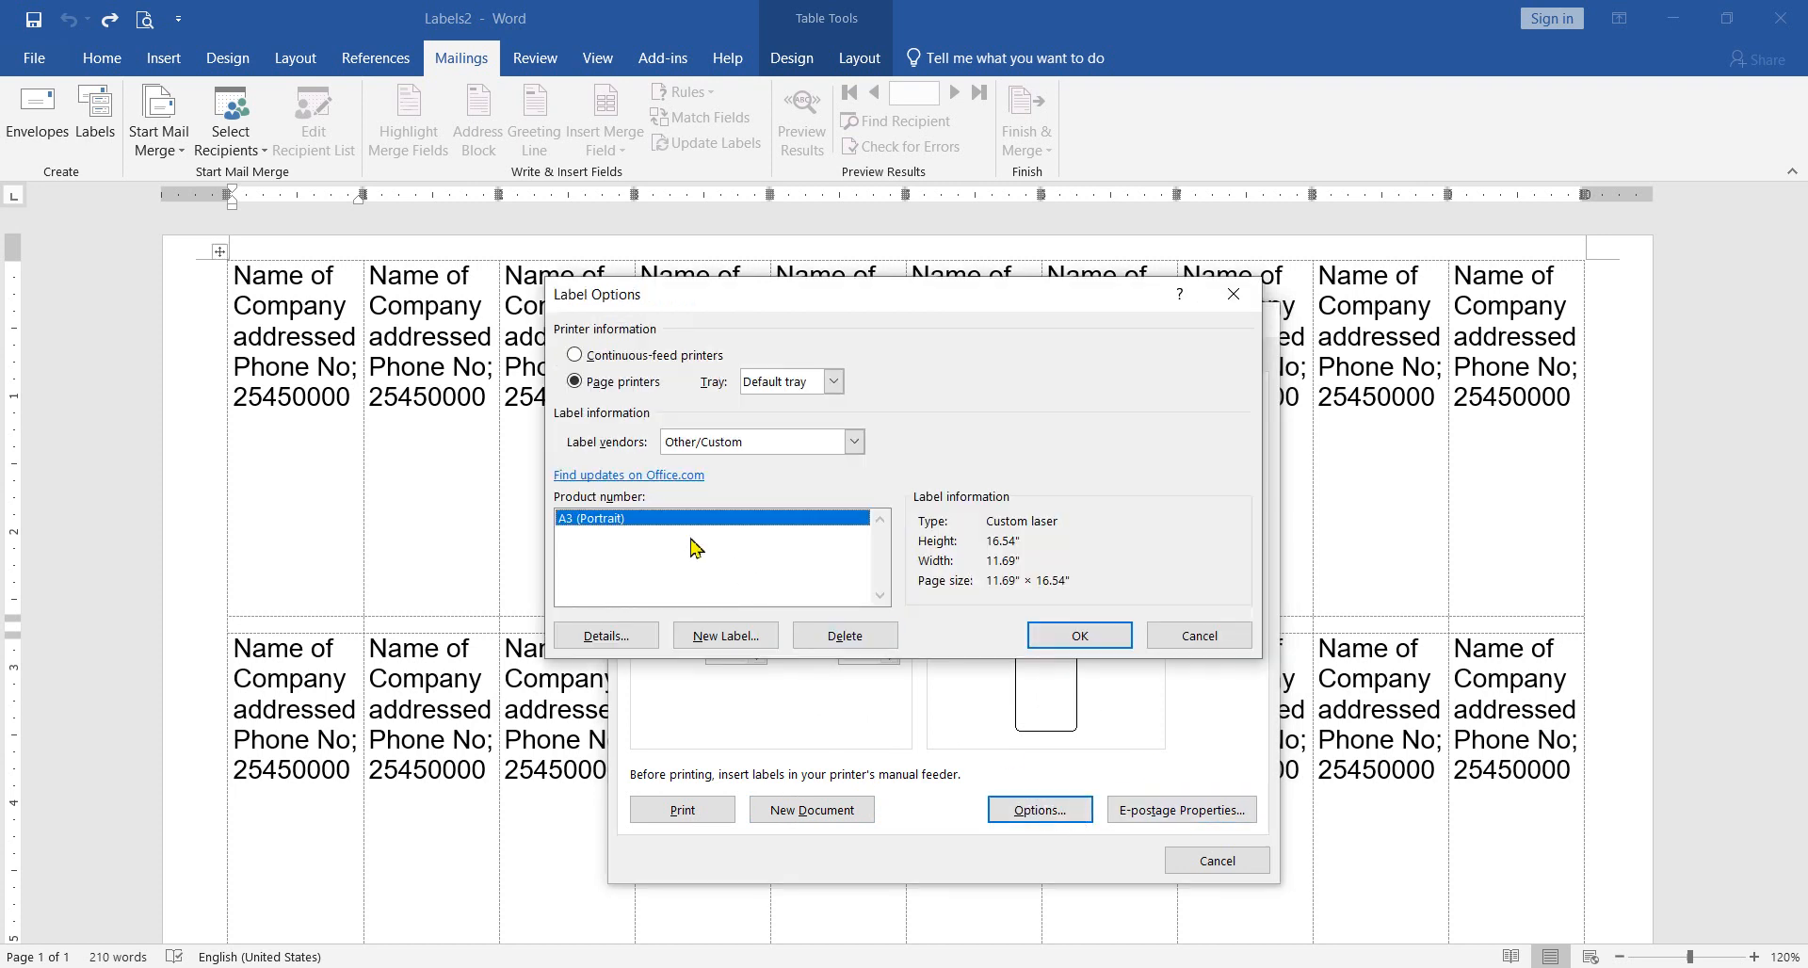
{"action": "left_click", "coordinate": [833, 635]}
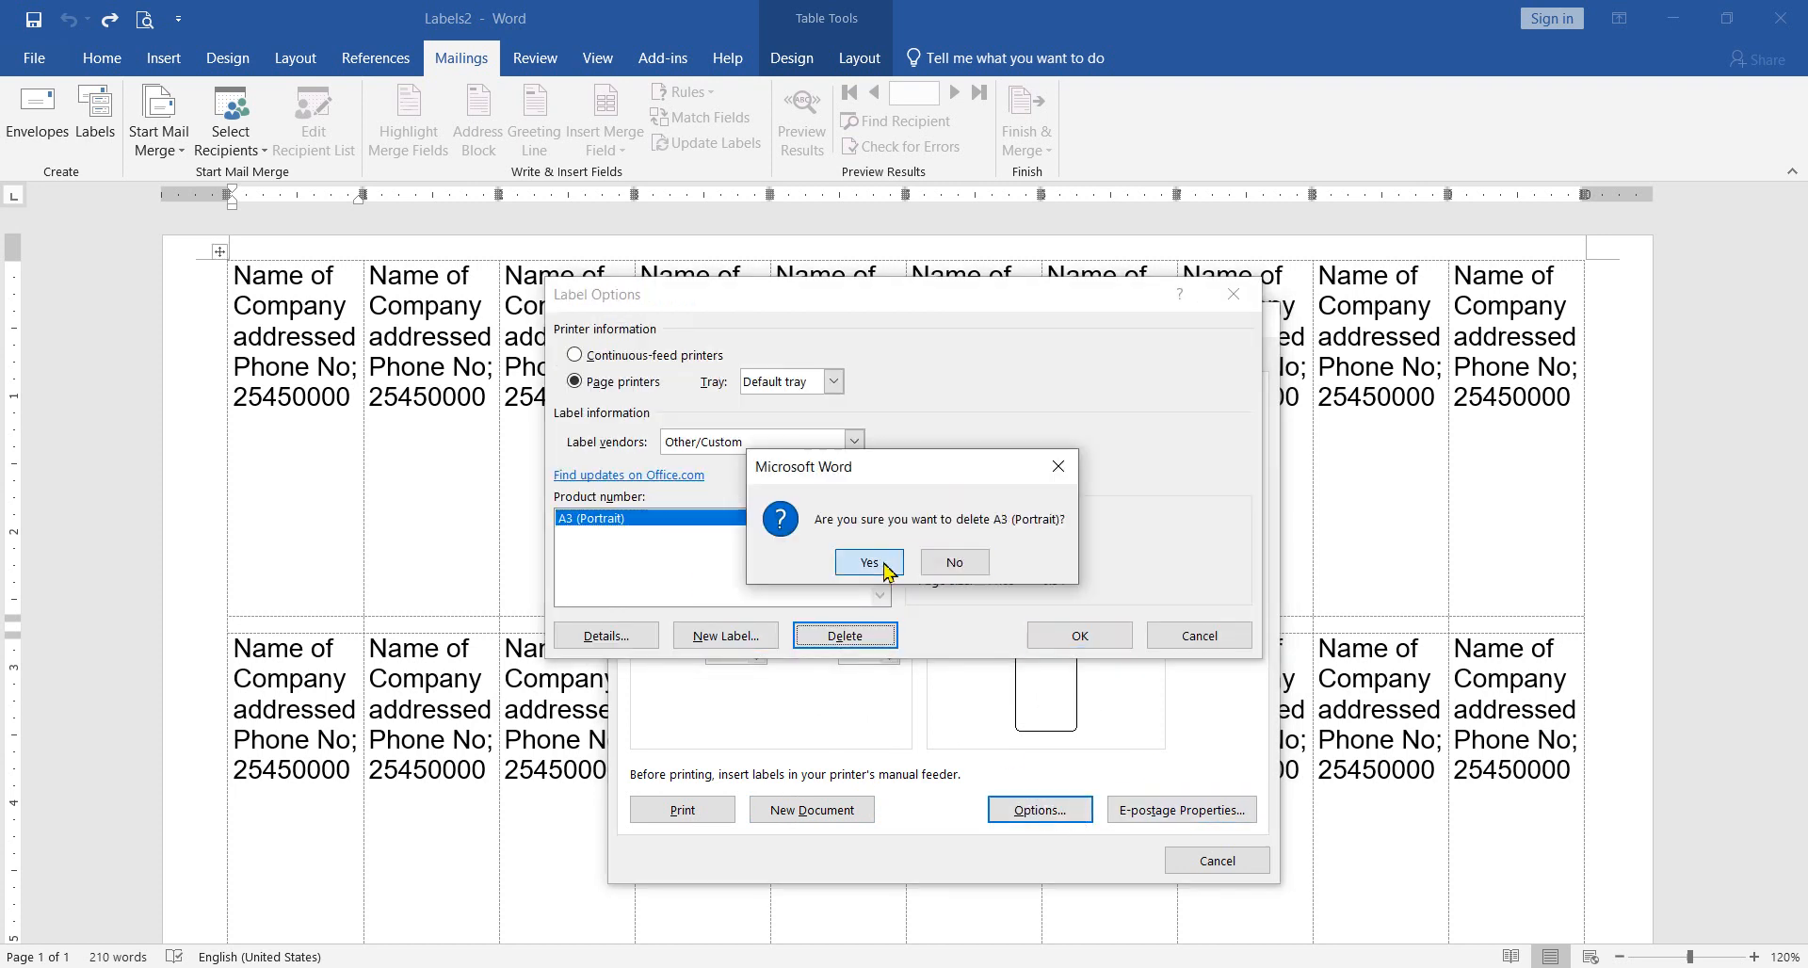
{"action": "left_click", "coordinate": [859, 565]}
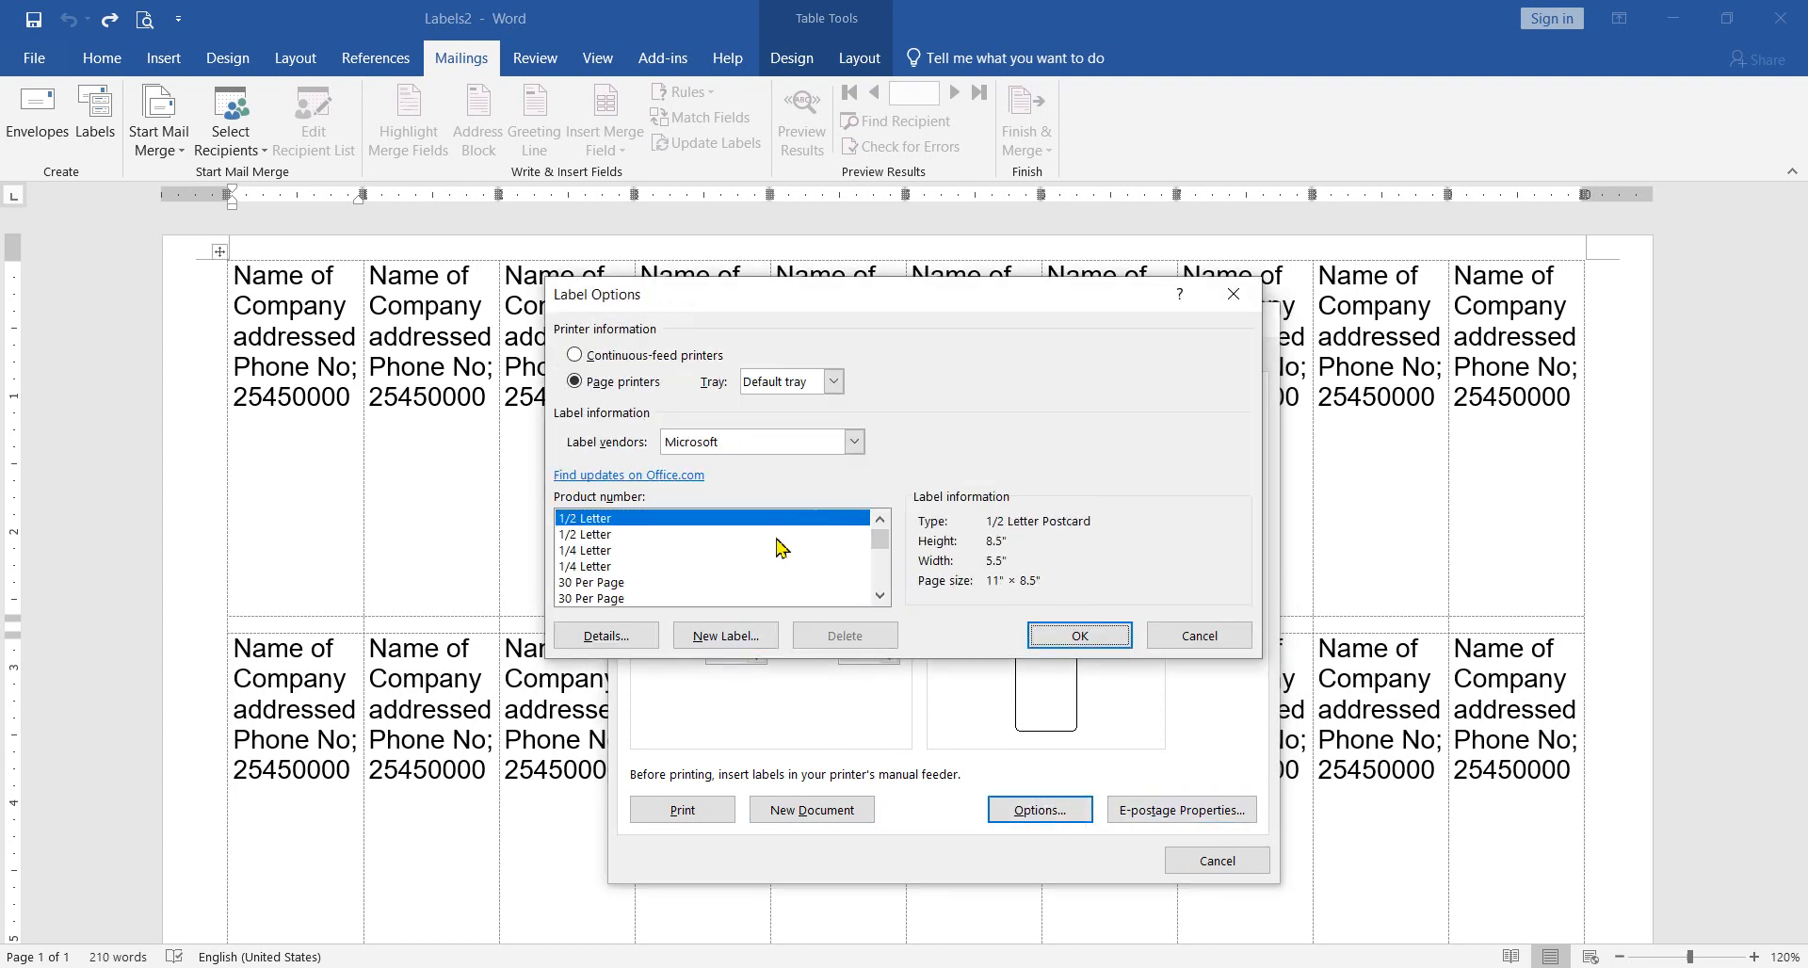
Step: Try the second 1/4 Letter product and the second 30 Per Page product in Microsoft's label list
{"action": "left_click", "coordinate": [880, 595]}
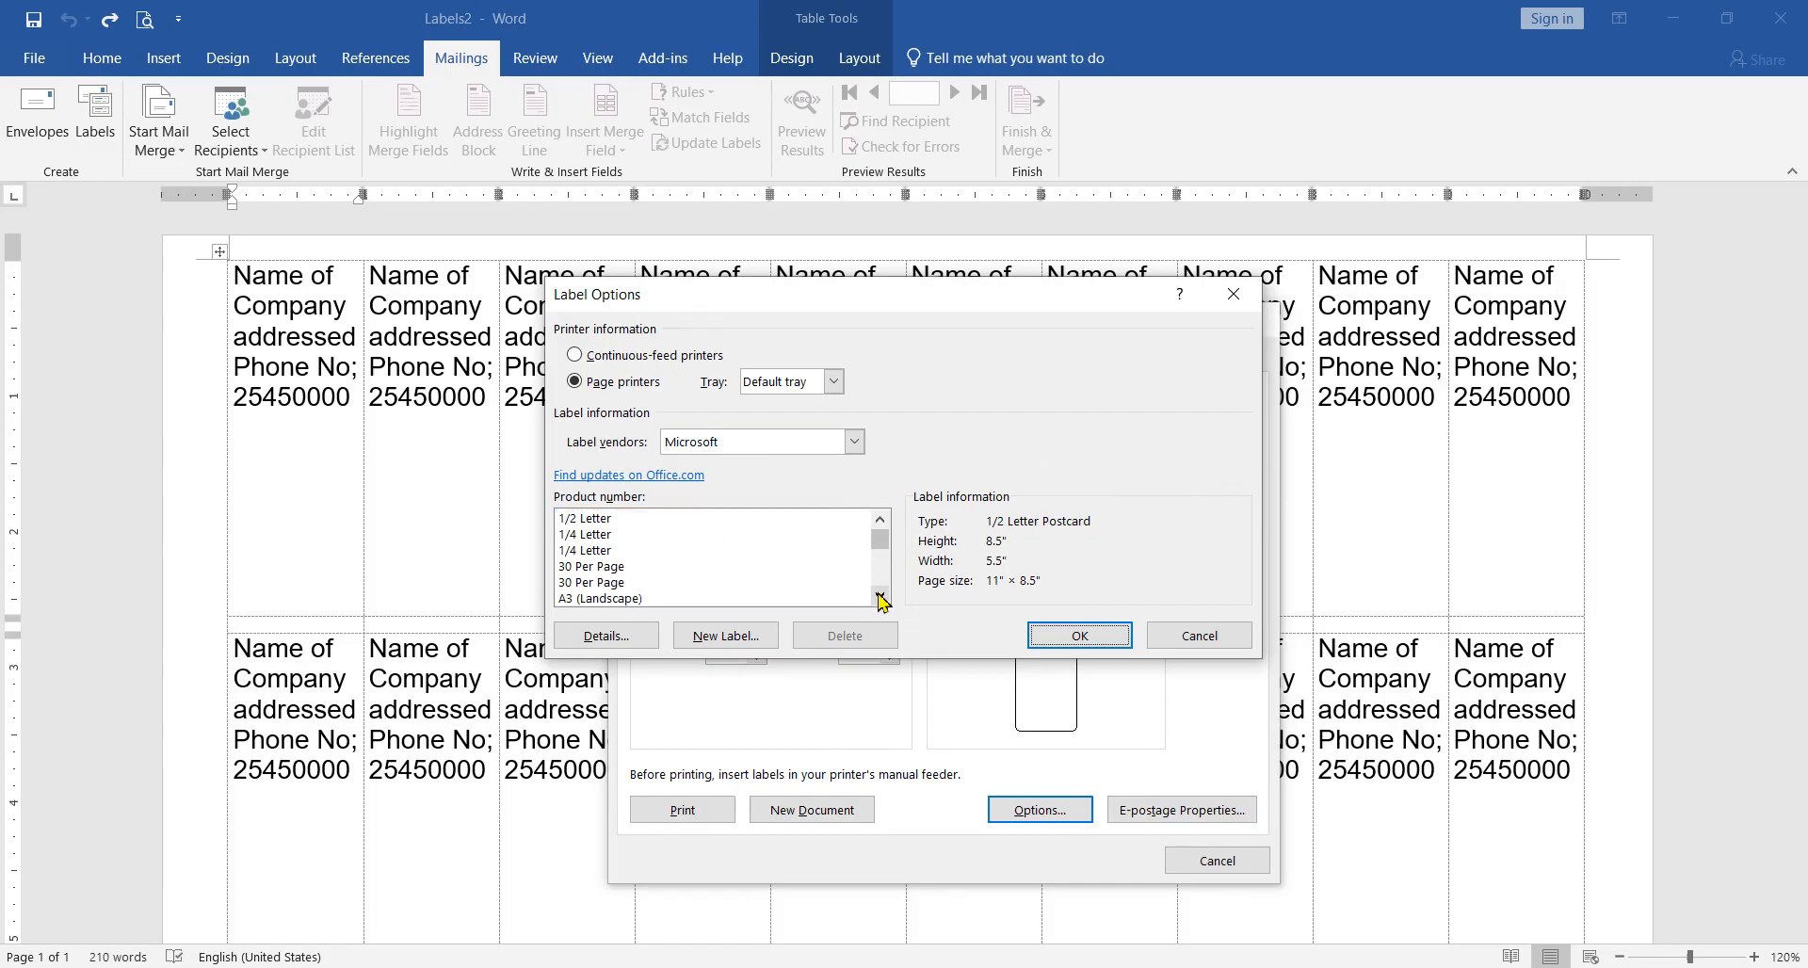
{"action": "left_click", "coordinate": [607, 552]}
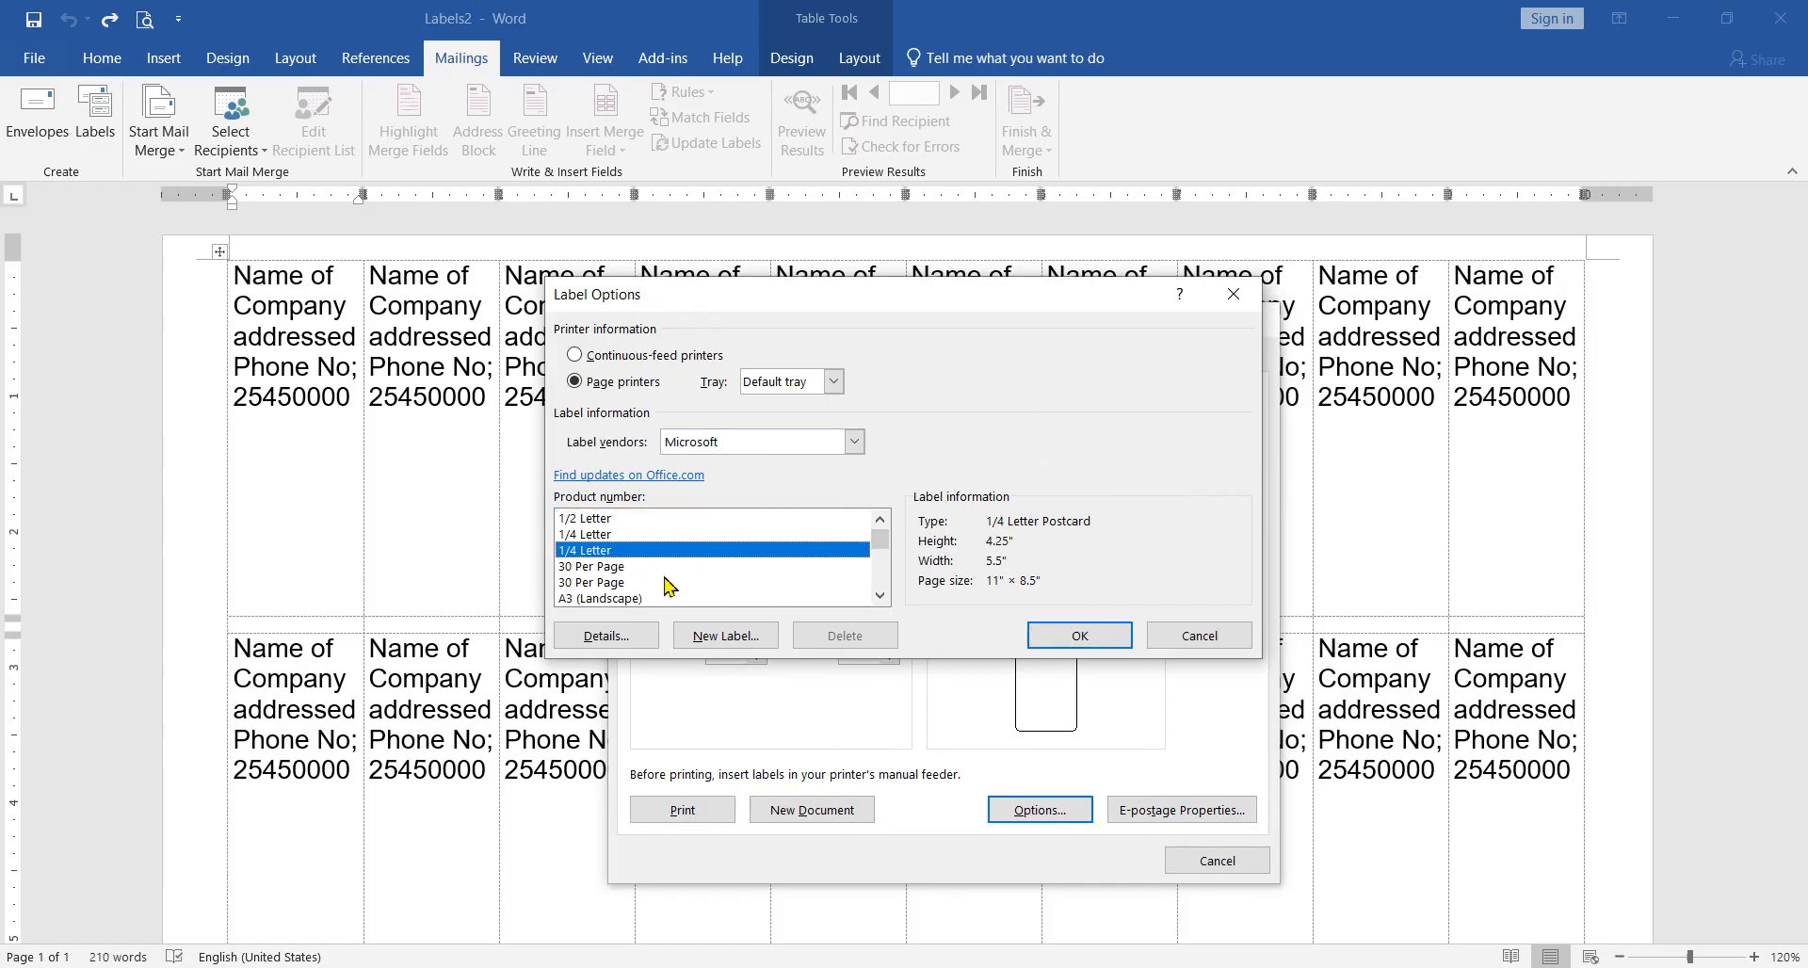
{"action": "left_click", "coordinate": [636, 582]}
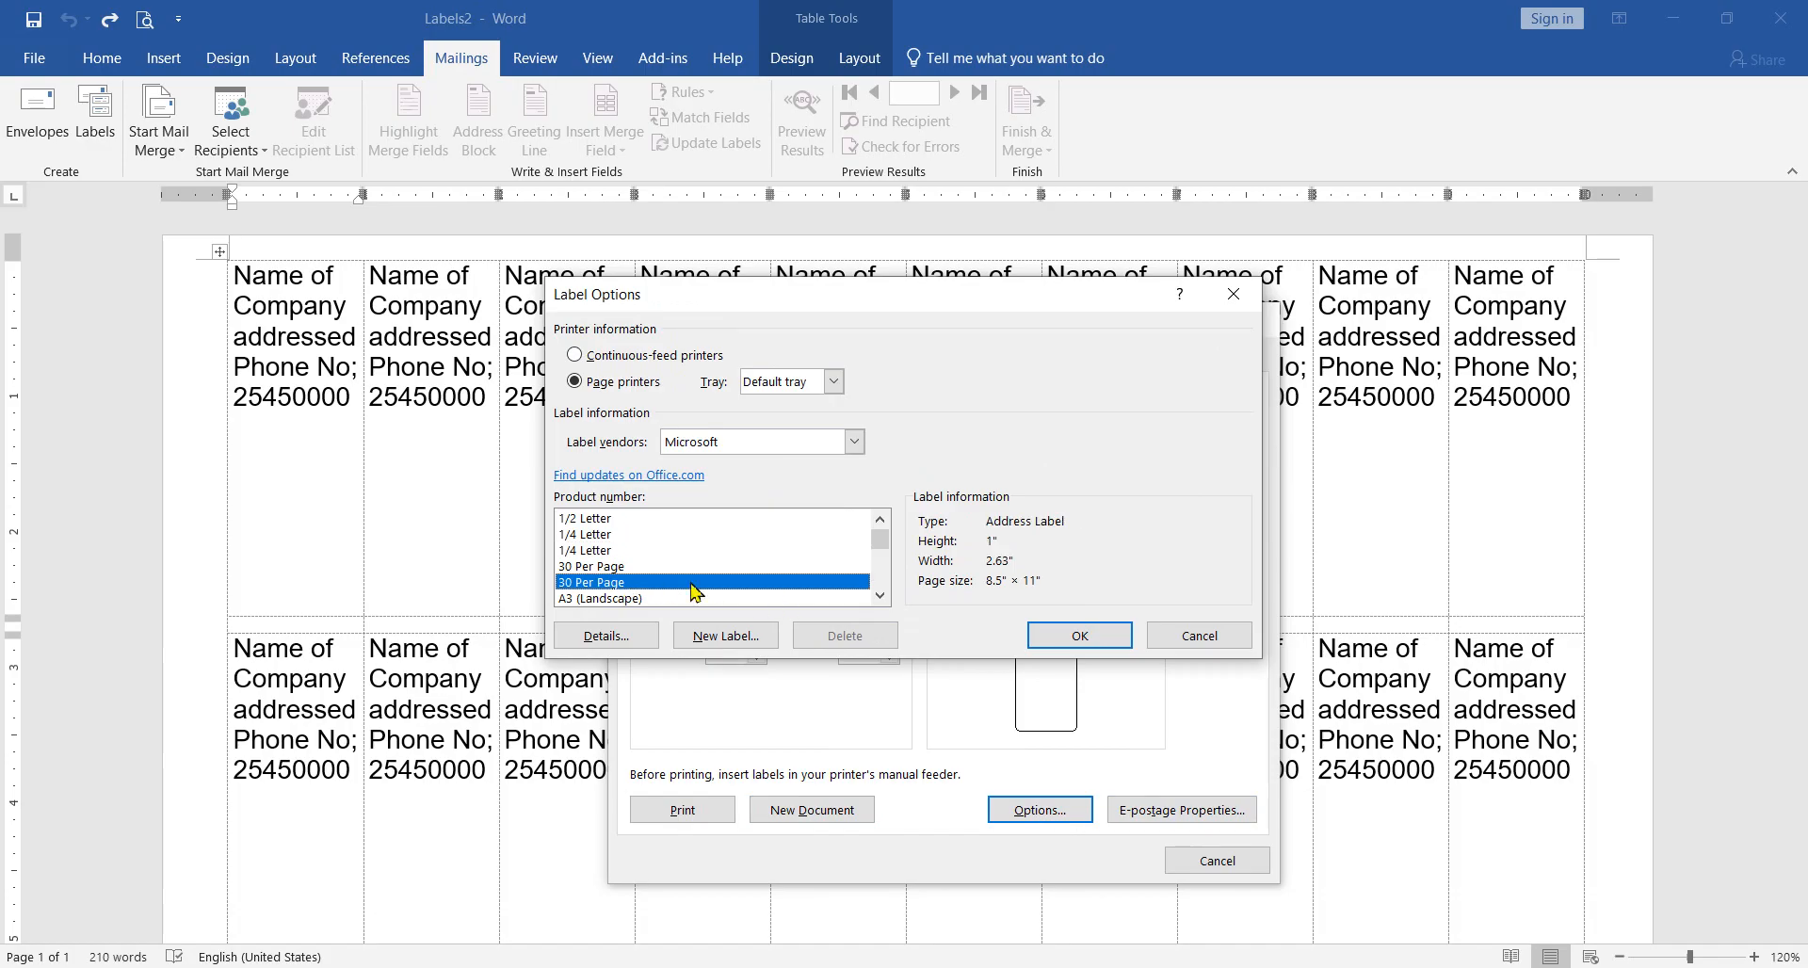
Step: Browse Microsoft's product list through the A4 and A5 sizes and select the second 1/4 Letter product
{"action": "left_click", "coordinate": [875, 598]}
{"action": "left_click", "coordinate": [874, 598]}
{"action": "left_click", "coordinate": [874, 598]}
{"action": "left_click", "coordinate": [875, 598]}
{"action": "left_click", "coordinate": [874, 598]}
{"action": "left_click", "coordinate": [875, 598]}
{"action": "left_click", "coordinate": [878, 596]}
{"action": "left_click", "coordinate": [882, 596]}
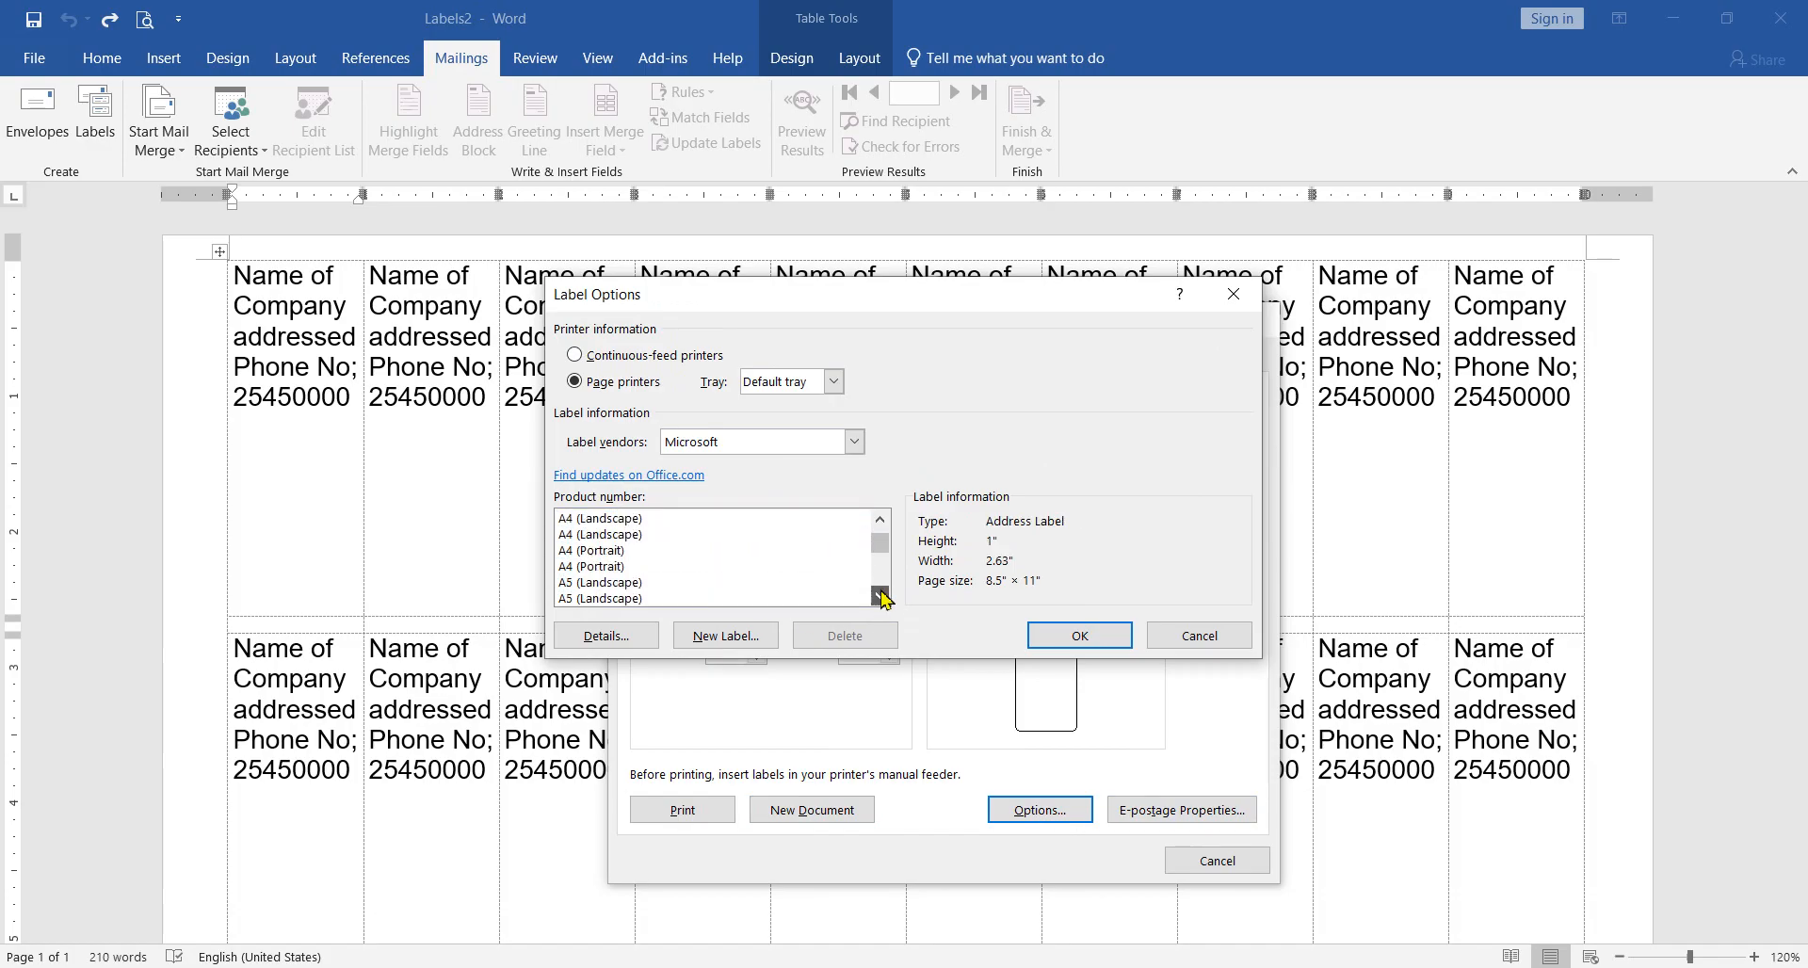
{"action": "left_click_drag", "start_coordinate": [880, 550], "coordinate": [880, 493]}
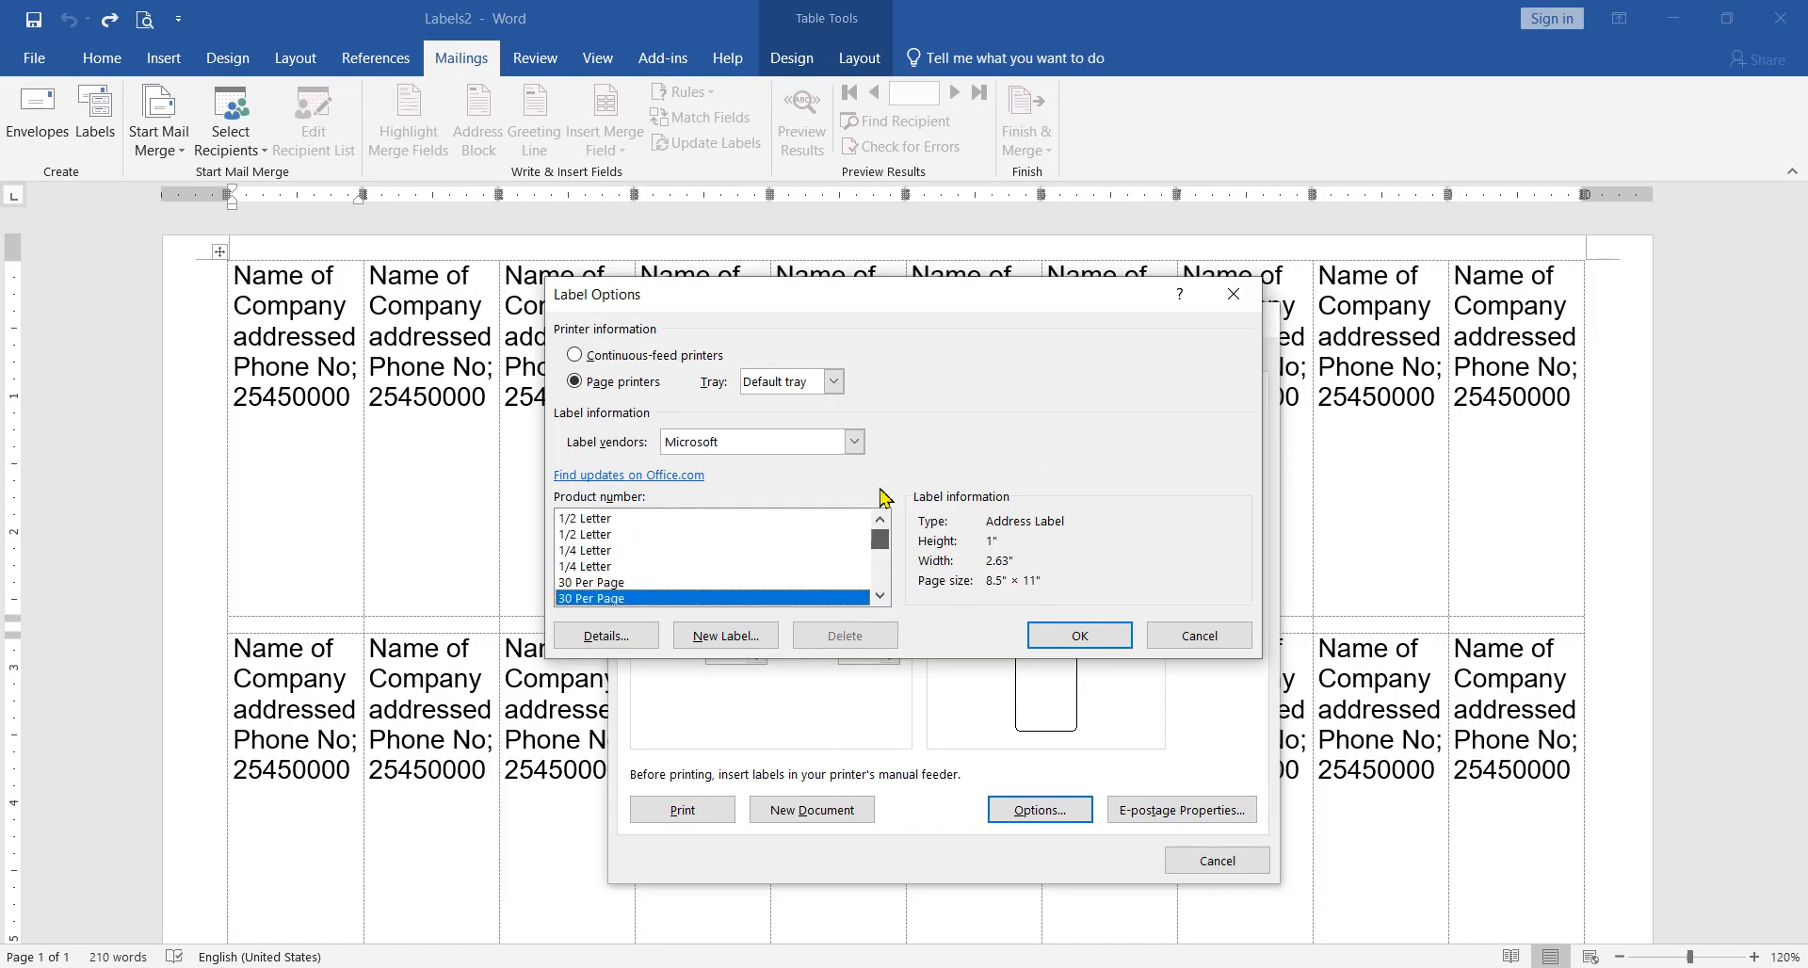
{"action": "left_click", "coordinate": [603, 568]}
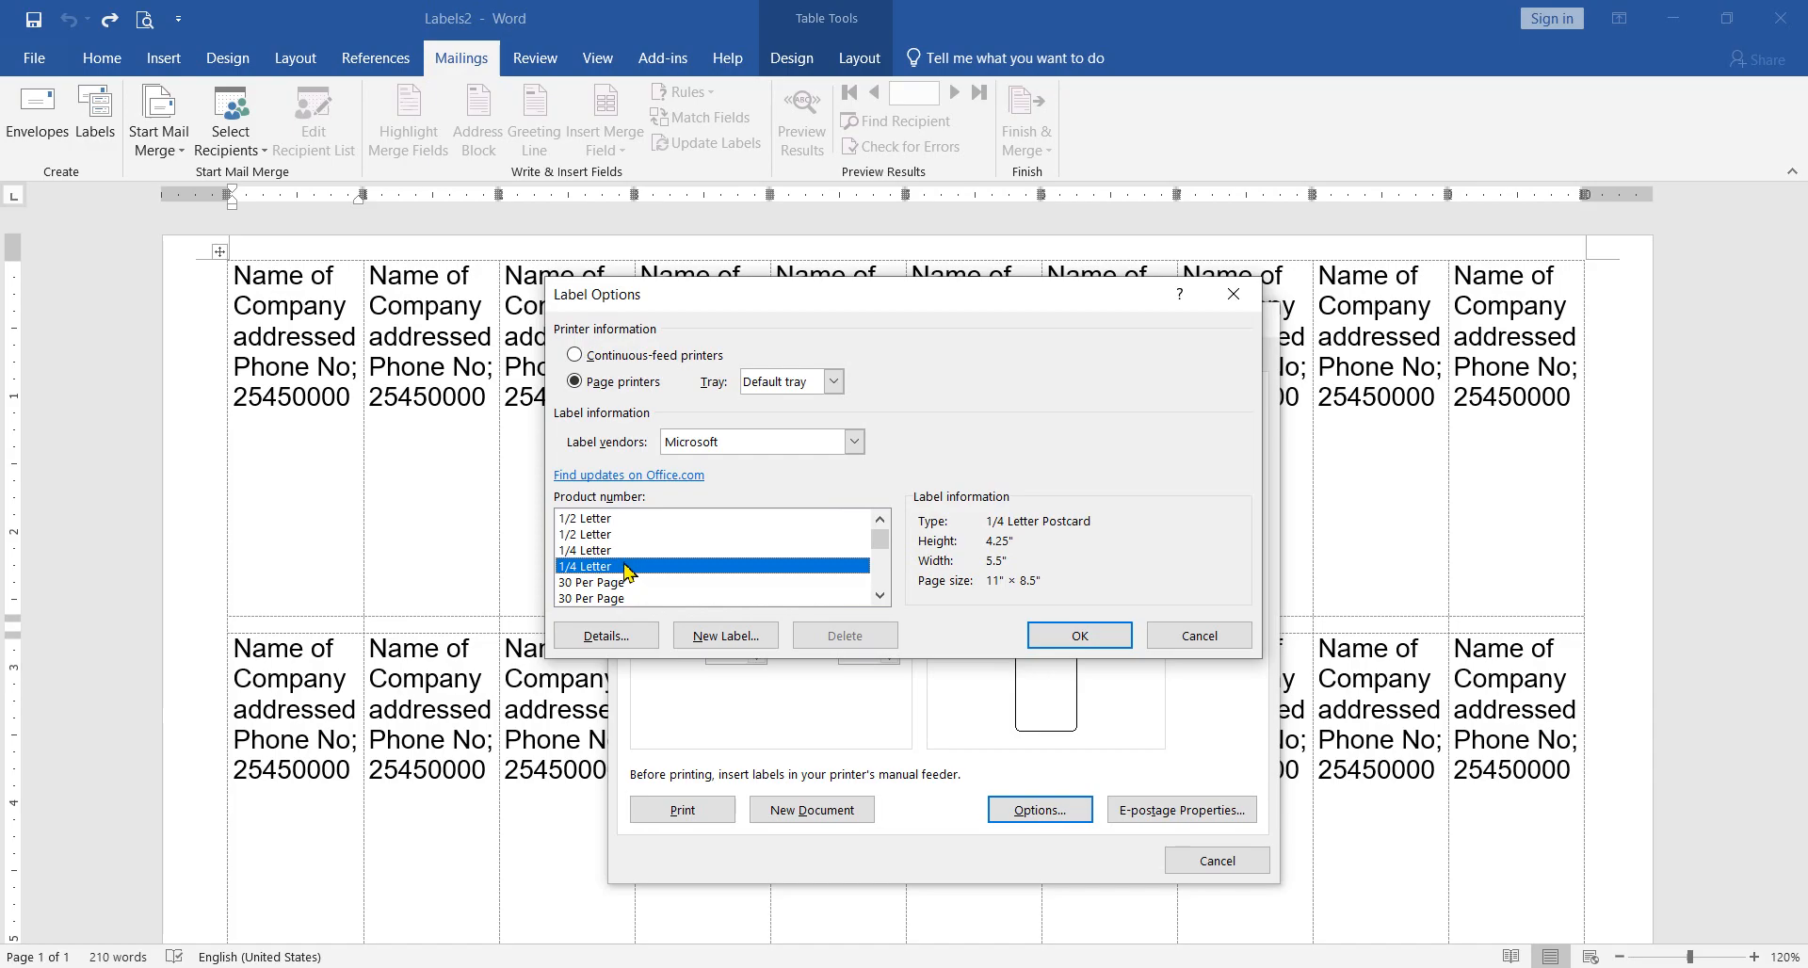
Step: Generate a new document with a full page of company address labels using the 1/4 Letter product
{"action": "left_click", "coordinate": [1064, 636]}
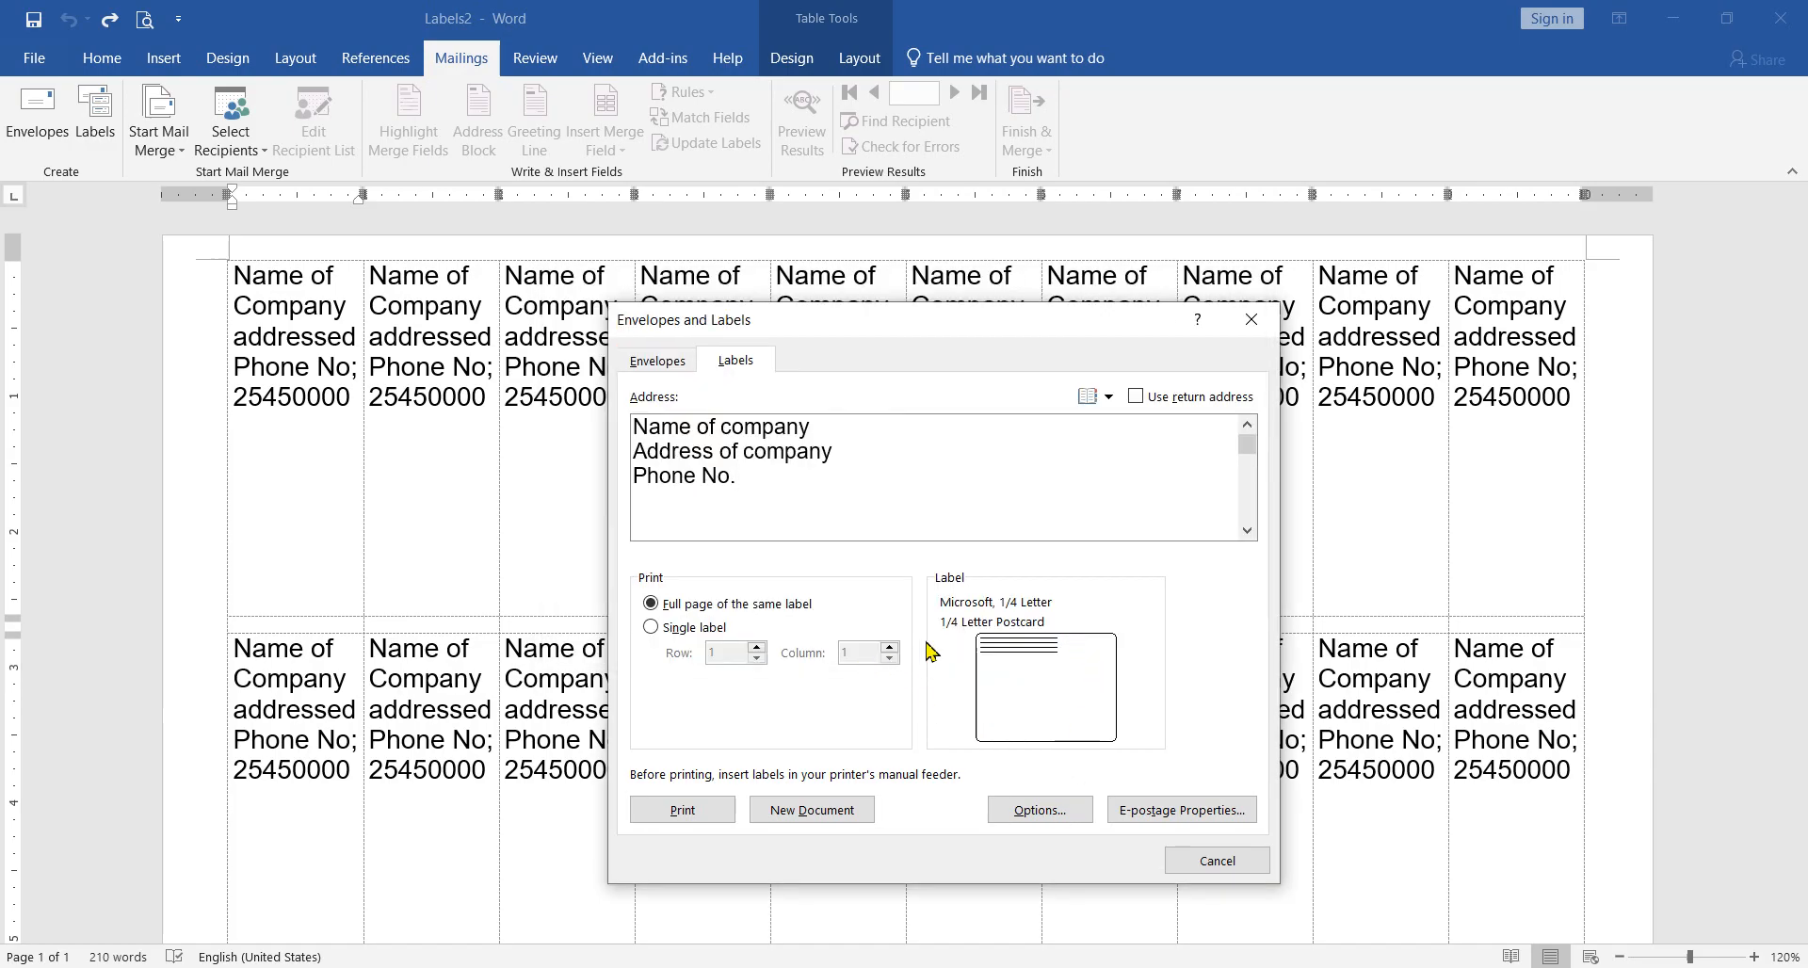
{"action": "left_click", "coordinate": [789, 816]}
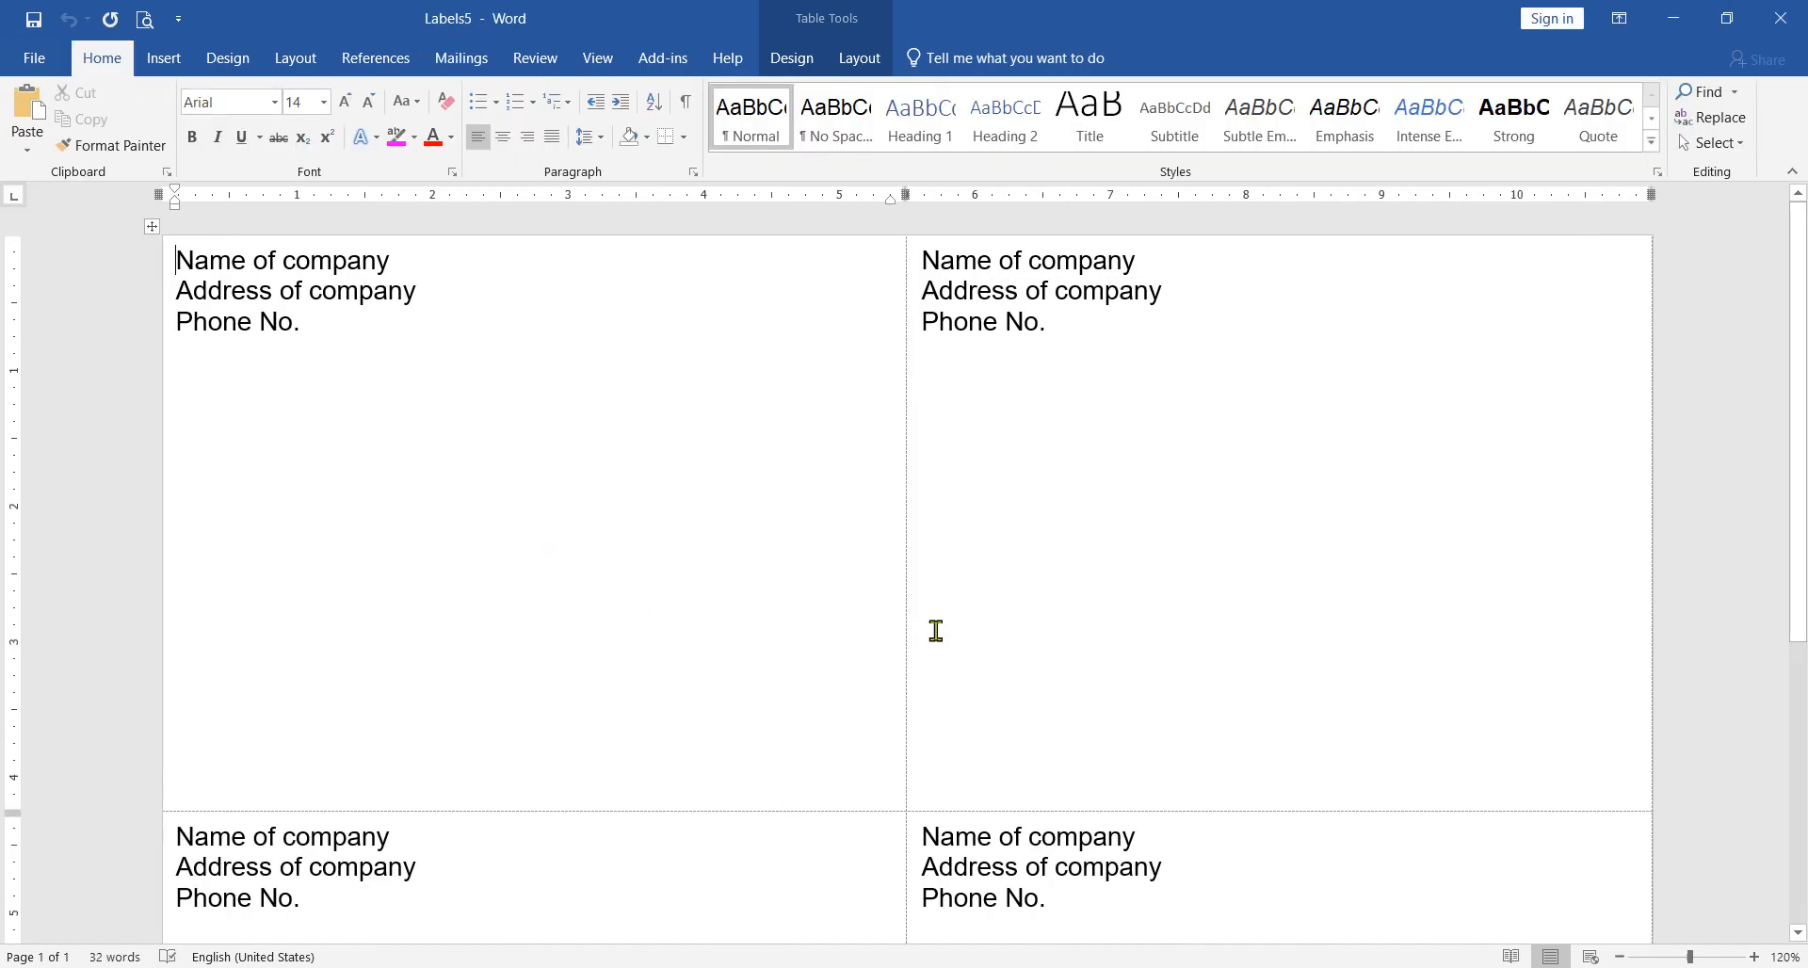
{"action": "scroll", "coordinate": [957, 635], "scroll_direction": "down", "scroll_amount": 3}
{"action": "scroll", "coordinate": [839, 606], "scroll_direction": "up", "scroll_amount": 3}
{"action": "left_click", "coordinate": [329, 328]}
{"action": "scroll", "coordinate": [1078, 569], "scroll_direction": "down", "scroll_amount": 4}
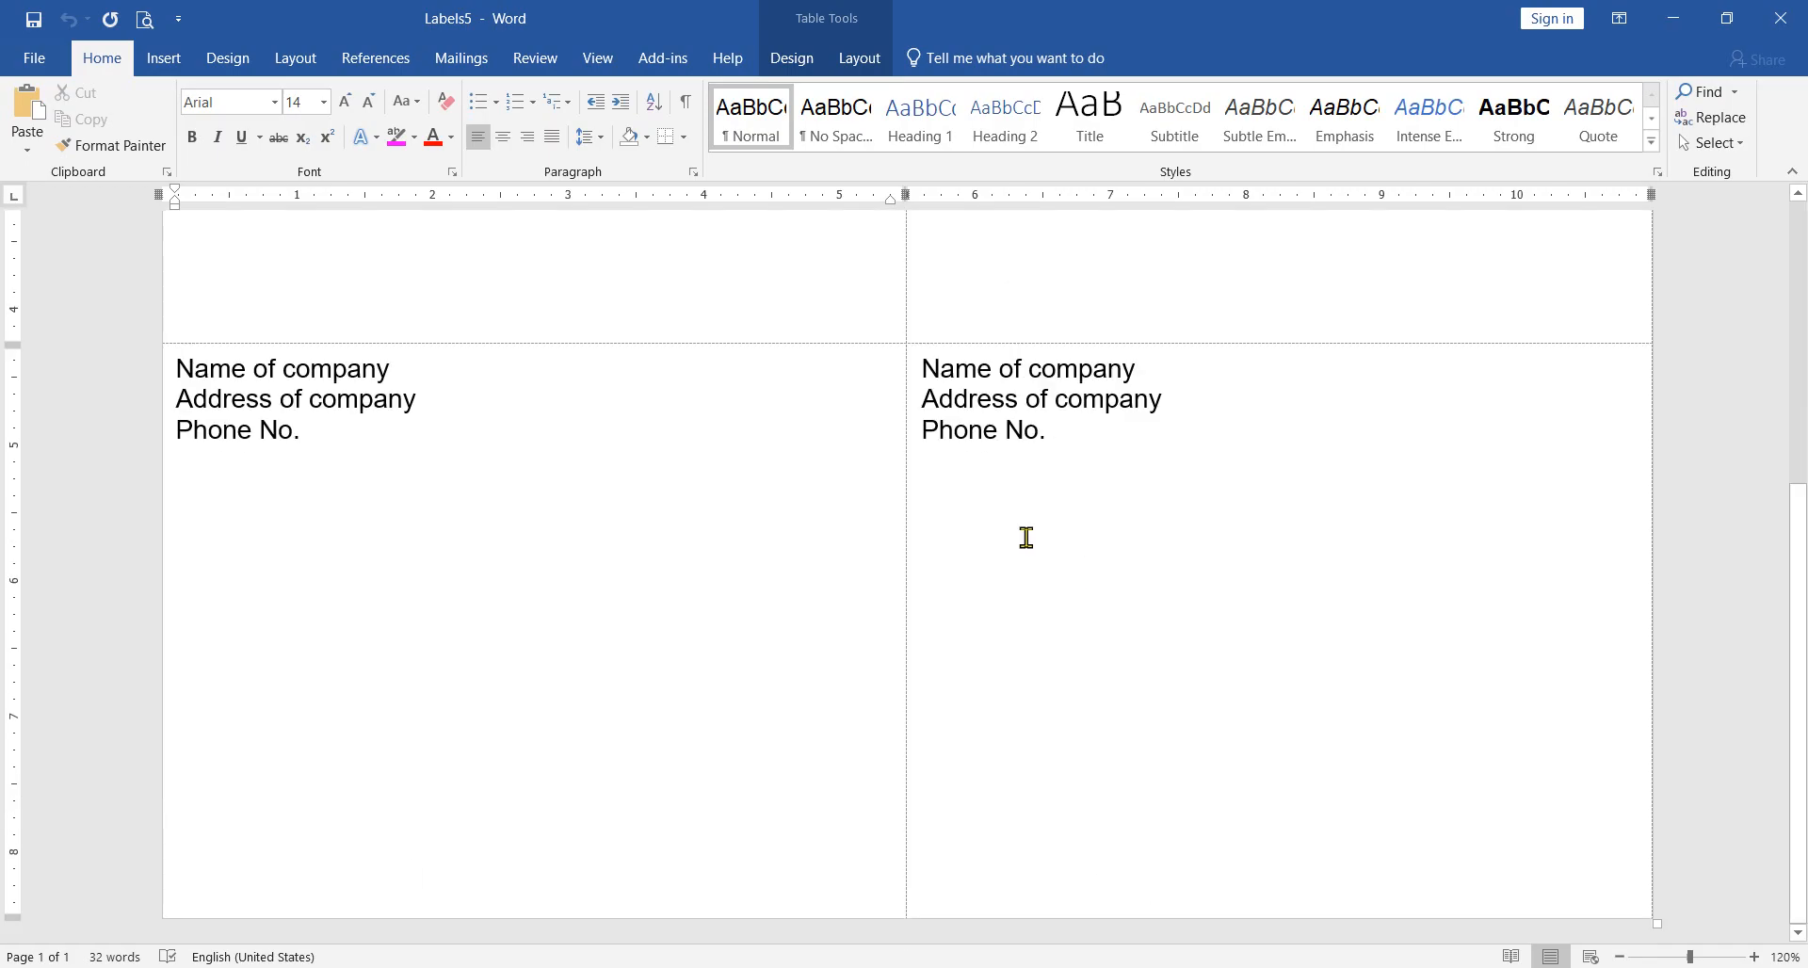
Step: Review the label table's cell size settings and the available mail merge document types
{"action": "left_click", "coordinate": [852, 62]}
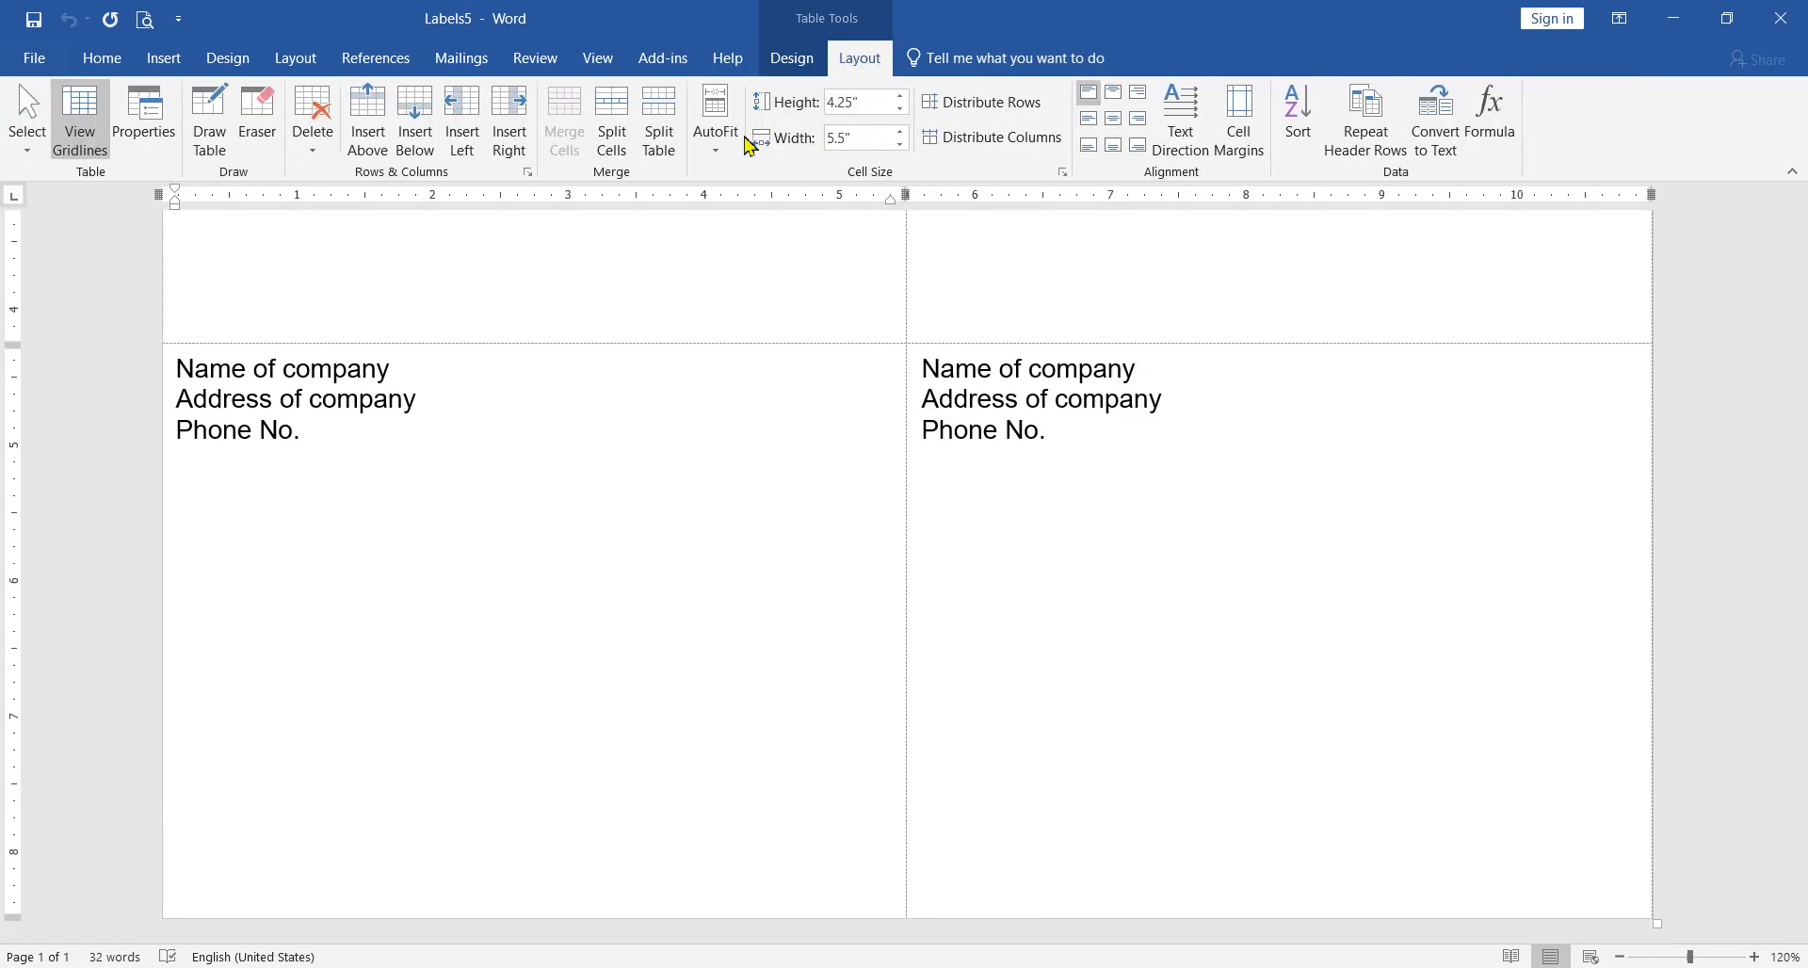
{"action": "left_click", "coordinate": [454, 62]}
{"action": "left_click", "coordinate": [184, 150]}
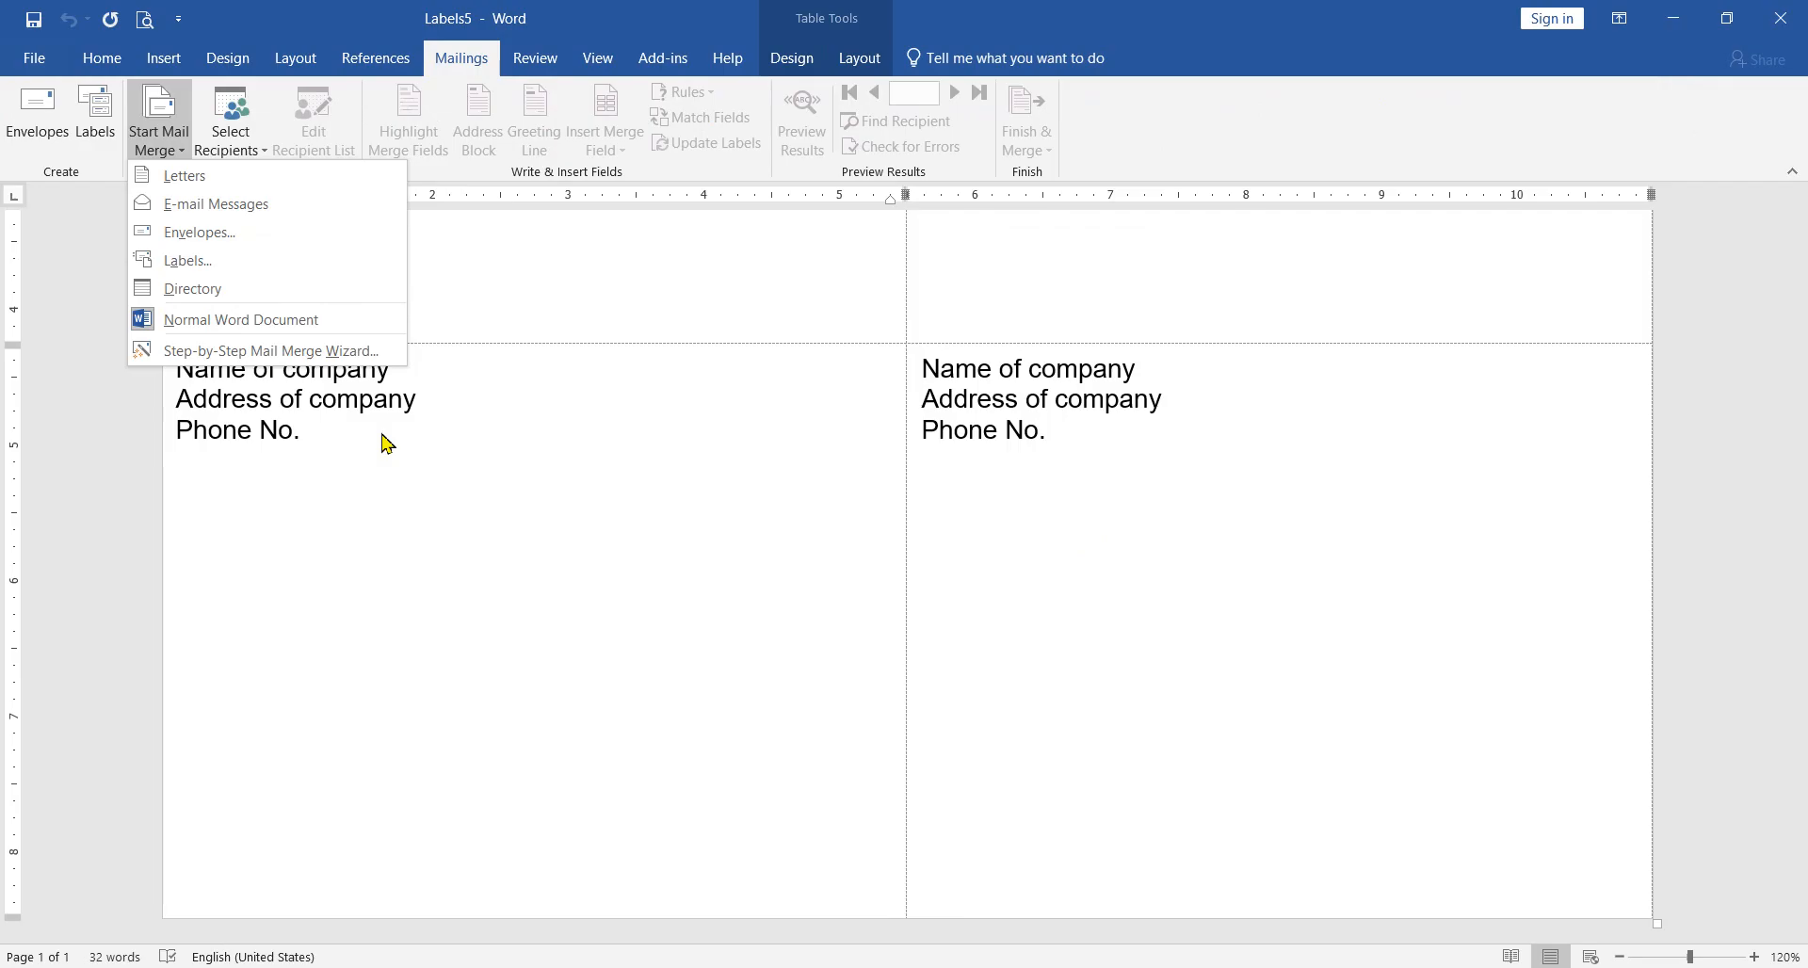
{"action": "left_click", "coordinate": [1043, 421]}
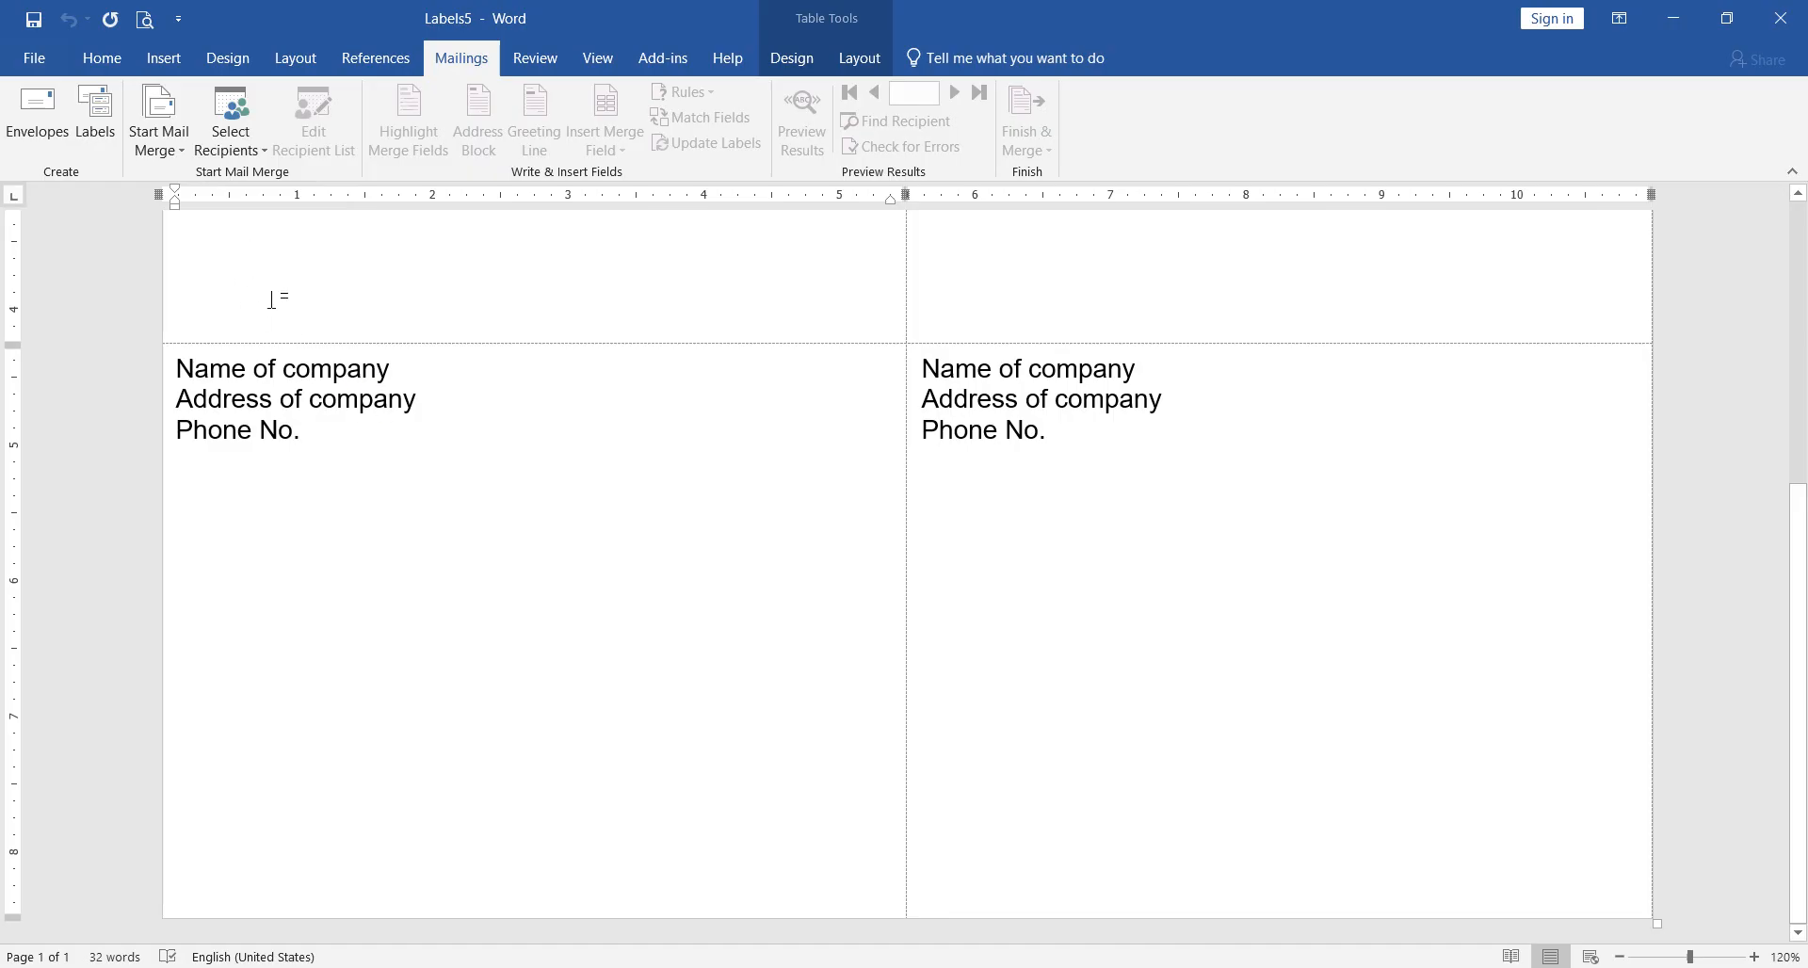
{"action": "scroll", "coordinate": [312, 419], "scroll_direction": "up", "scroll_amount": 5}
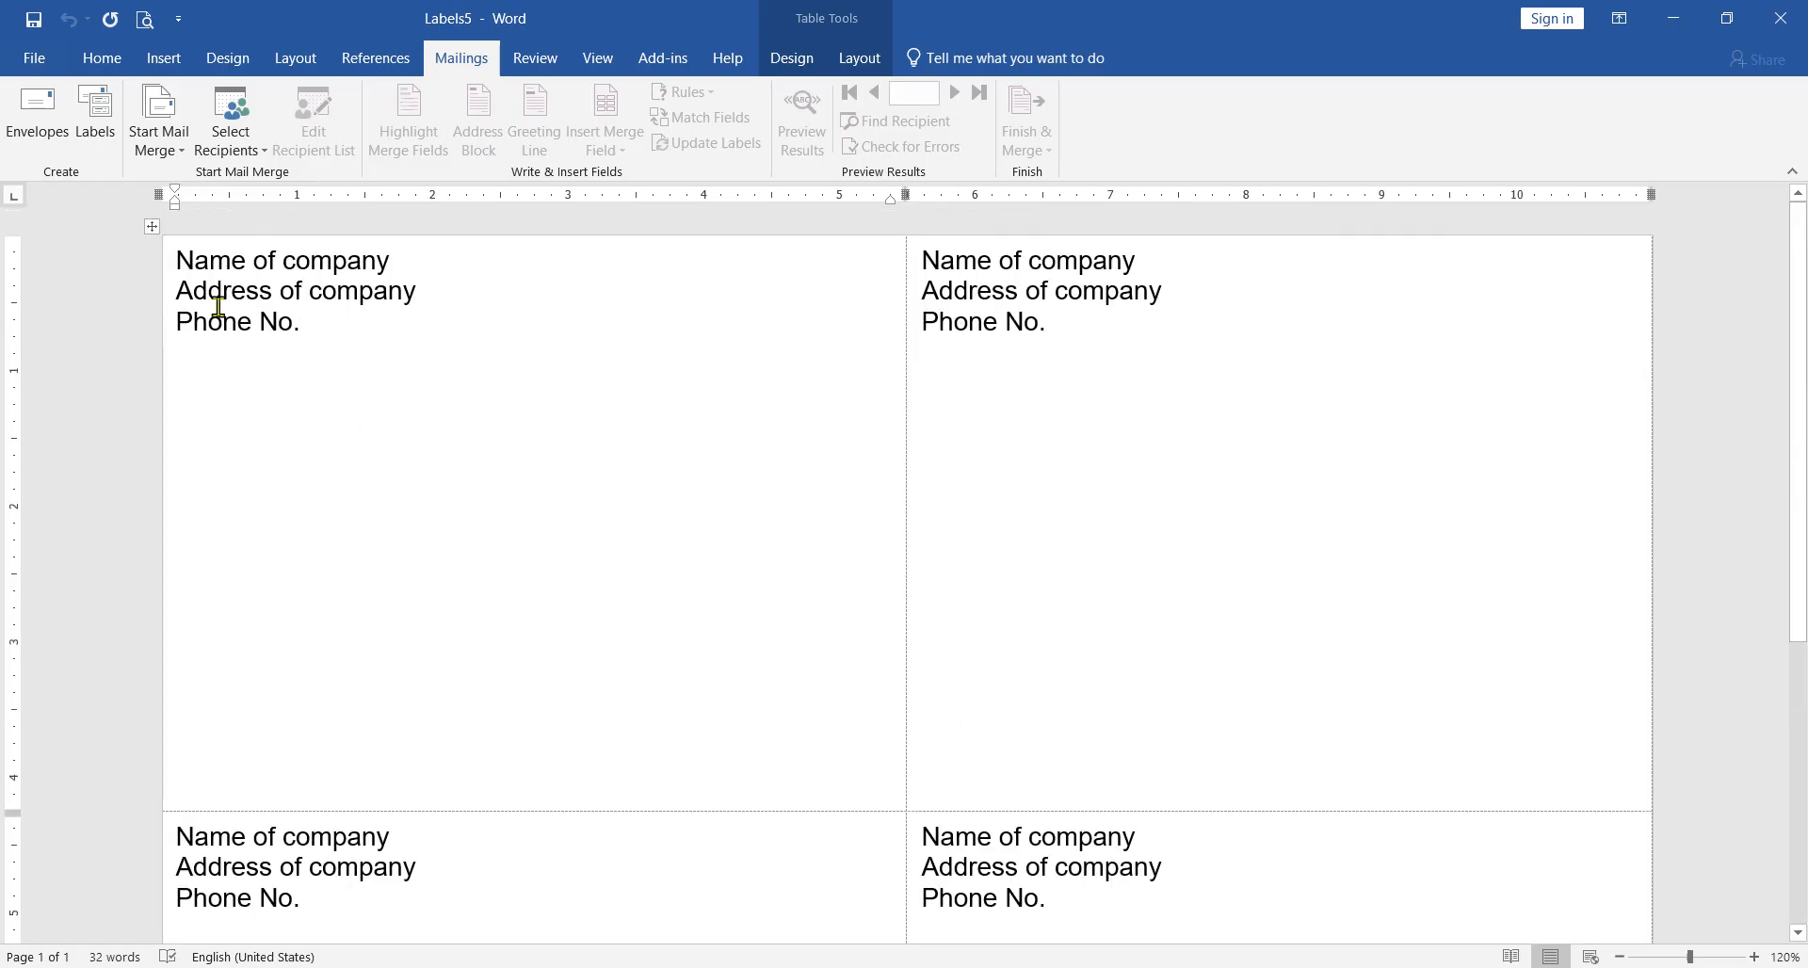
{"action": "left_click_drag", "start_coordinate": [179, 264], "coordinate": [383, 266]}
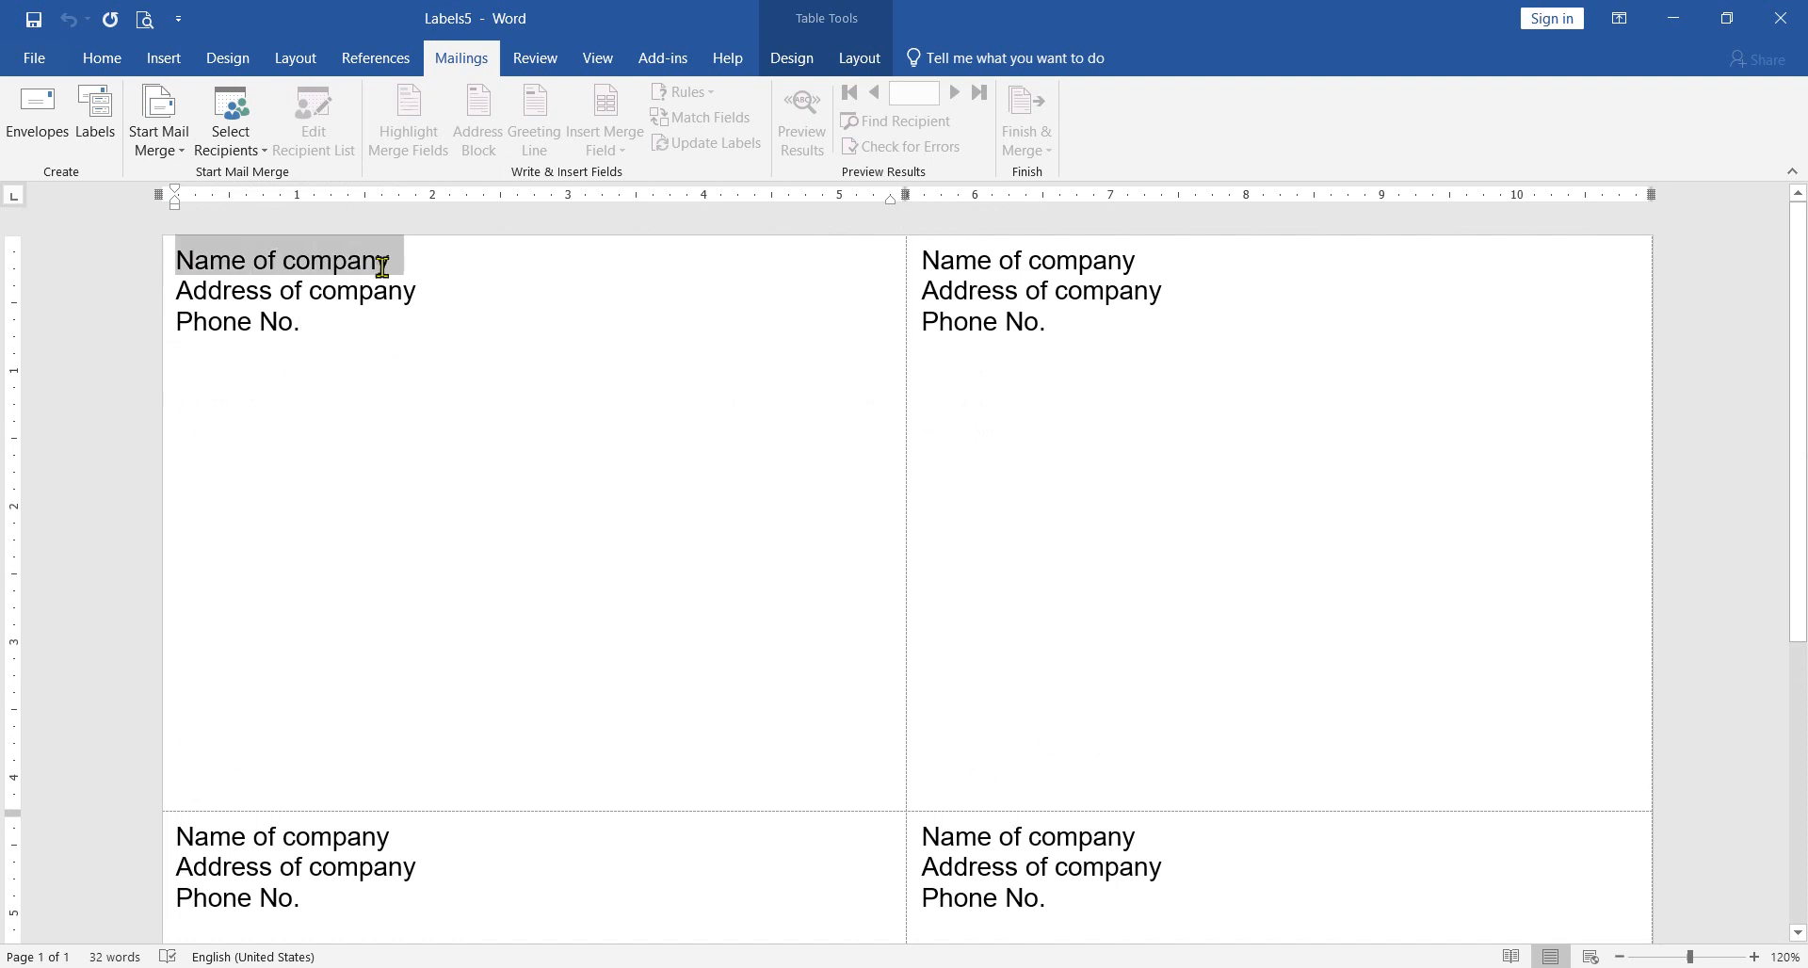
{"action": "left_click", "coordinate": [283, 268]}
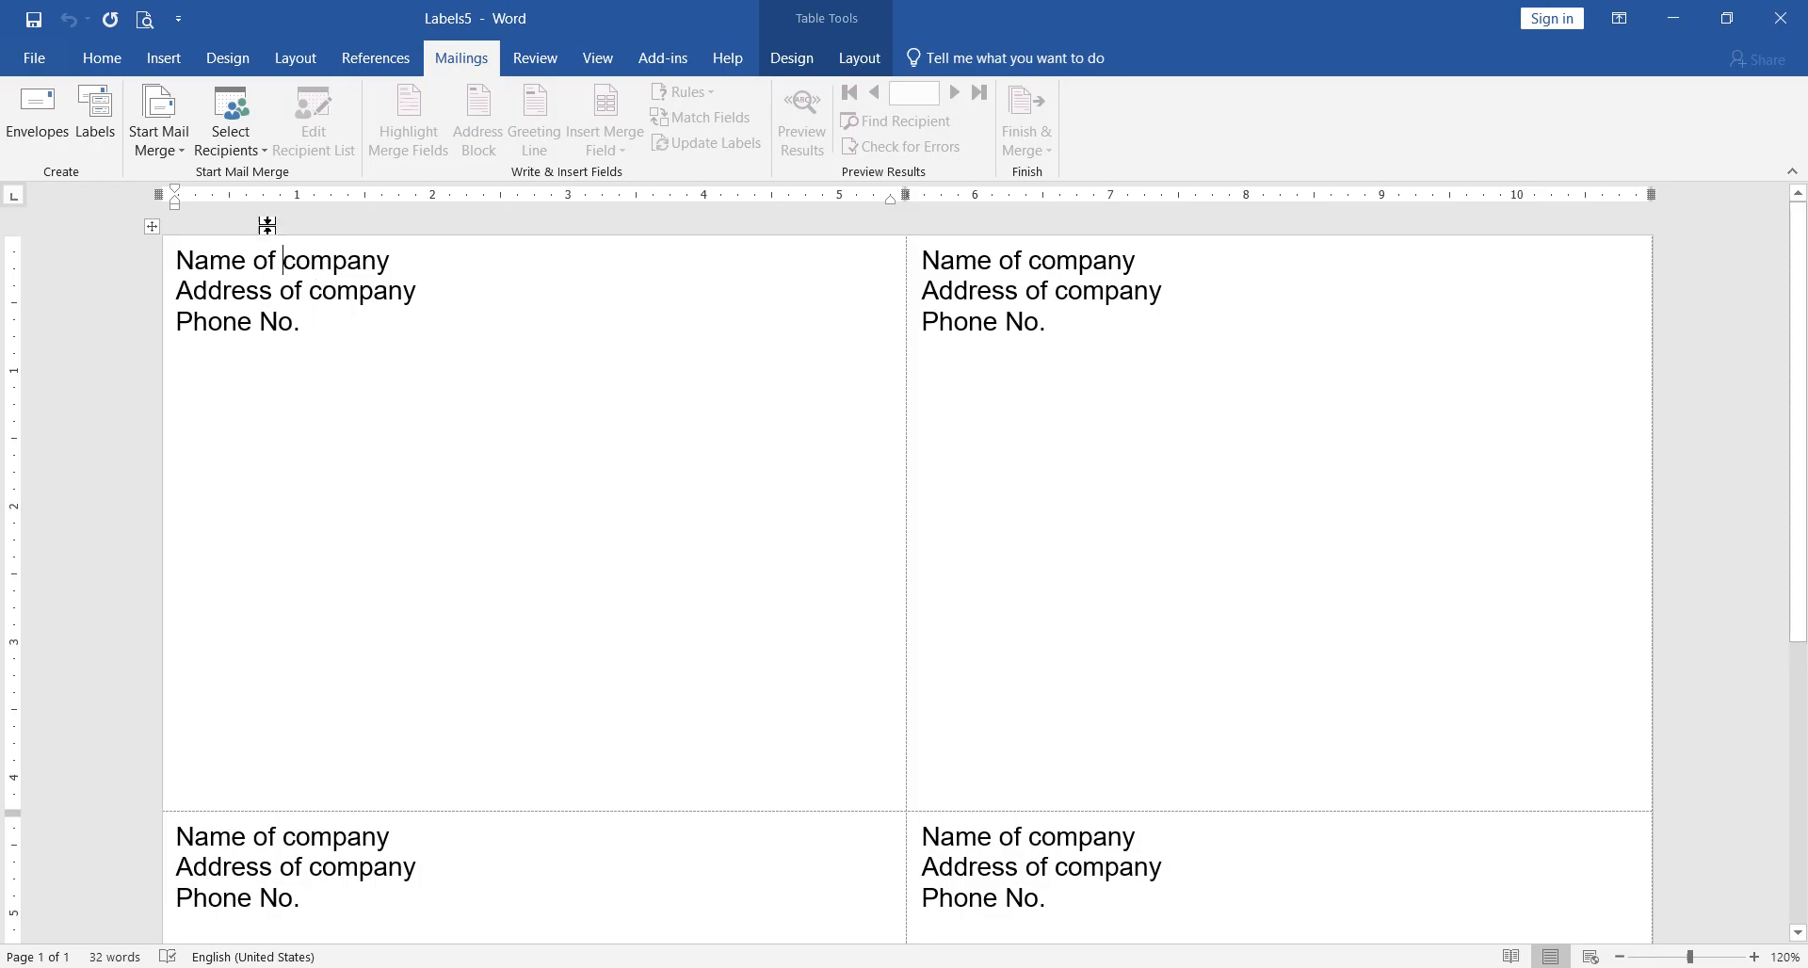
{"action": "left_click", "coordinate": [182, 160]}
{"action": "left_click", "coordinate": [182, 160]}
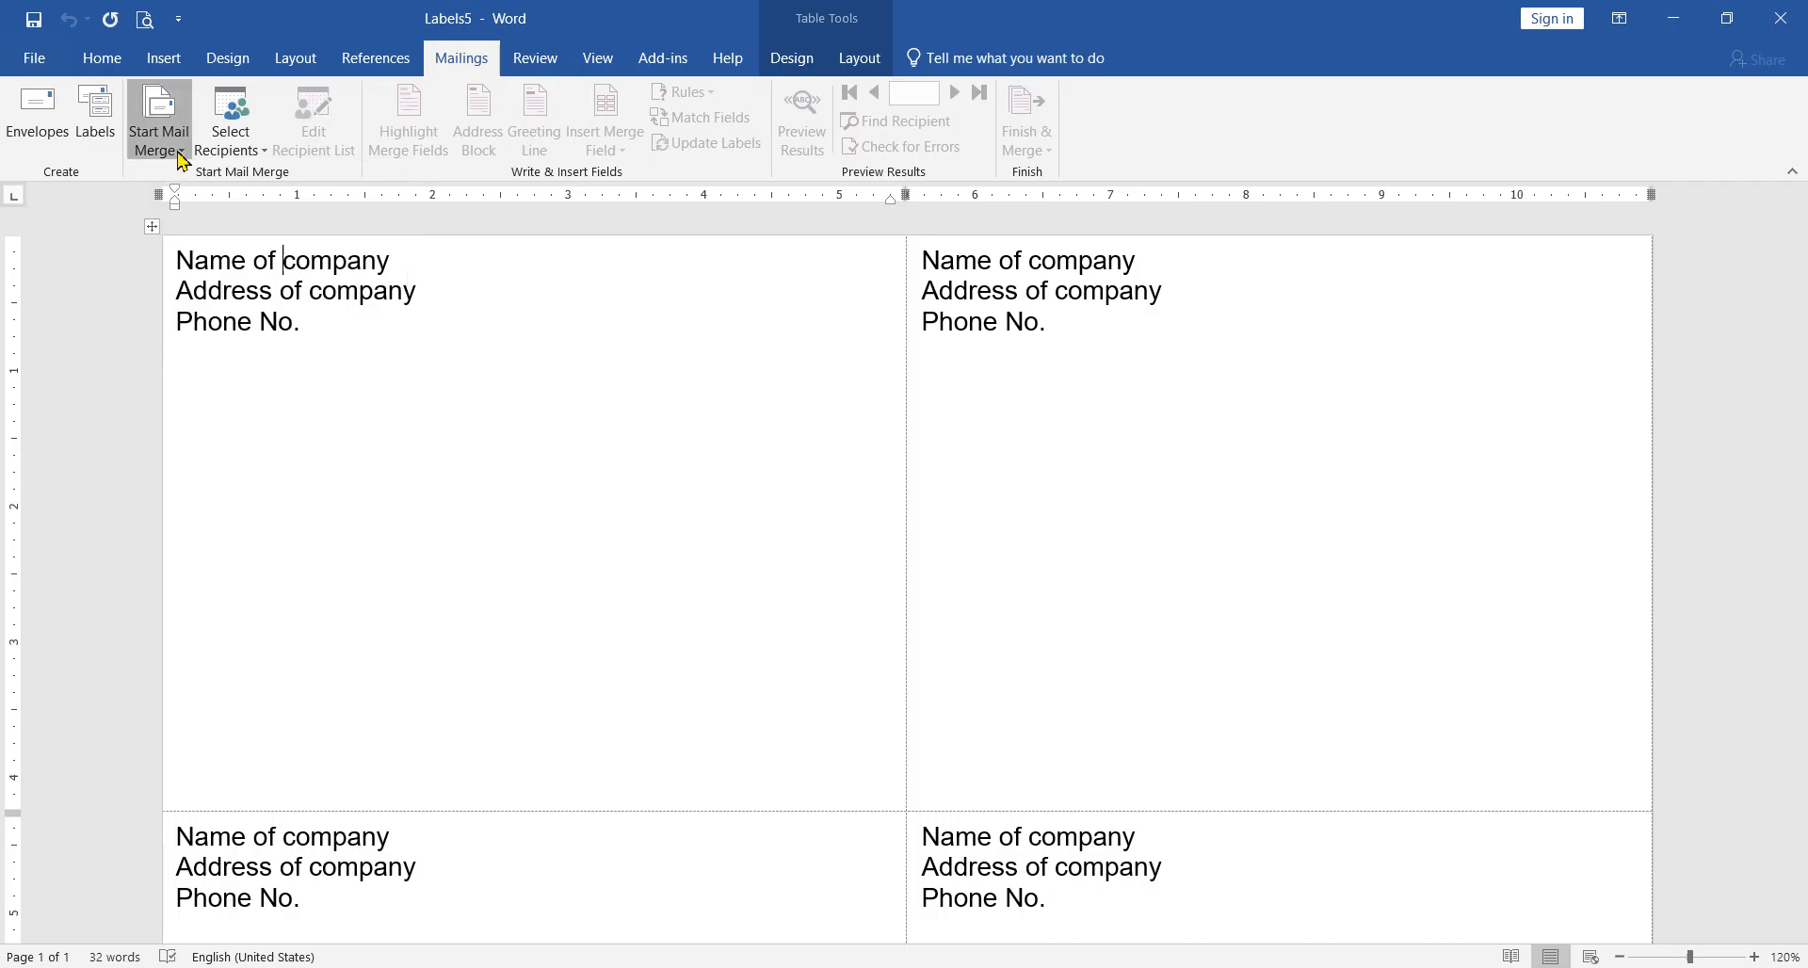
Step: Start a new typed recipient list in an enlarged window and view the Title column's sort and filter options
{"action": "left_click", "coordinate": [240, 154]}
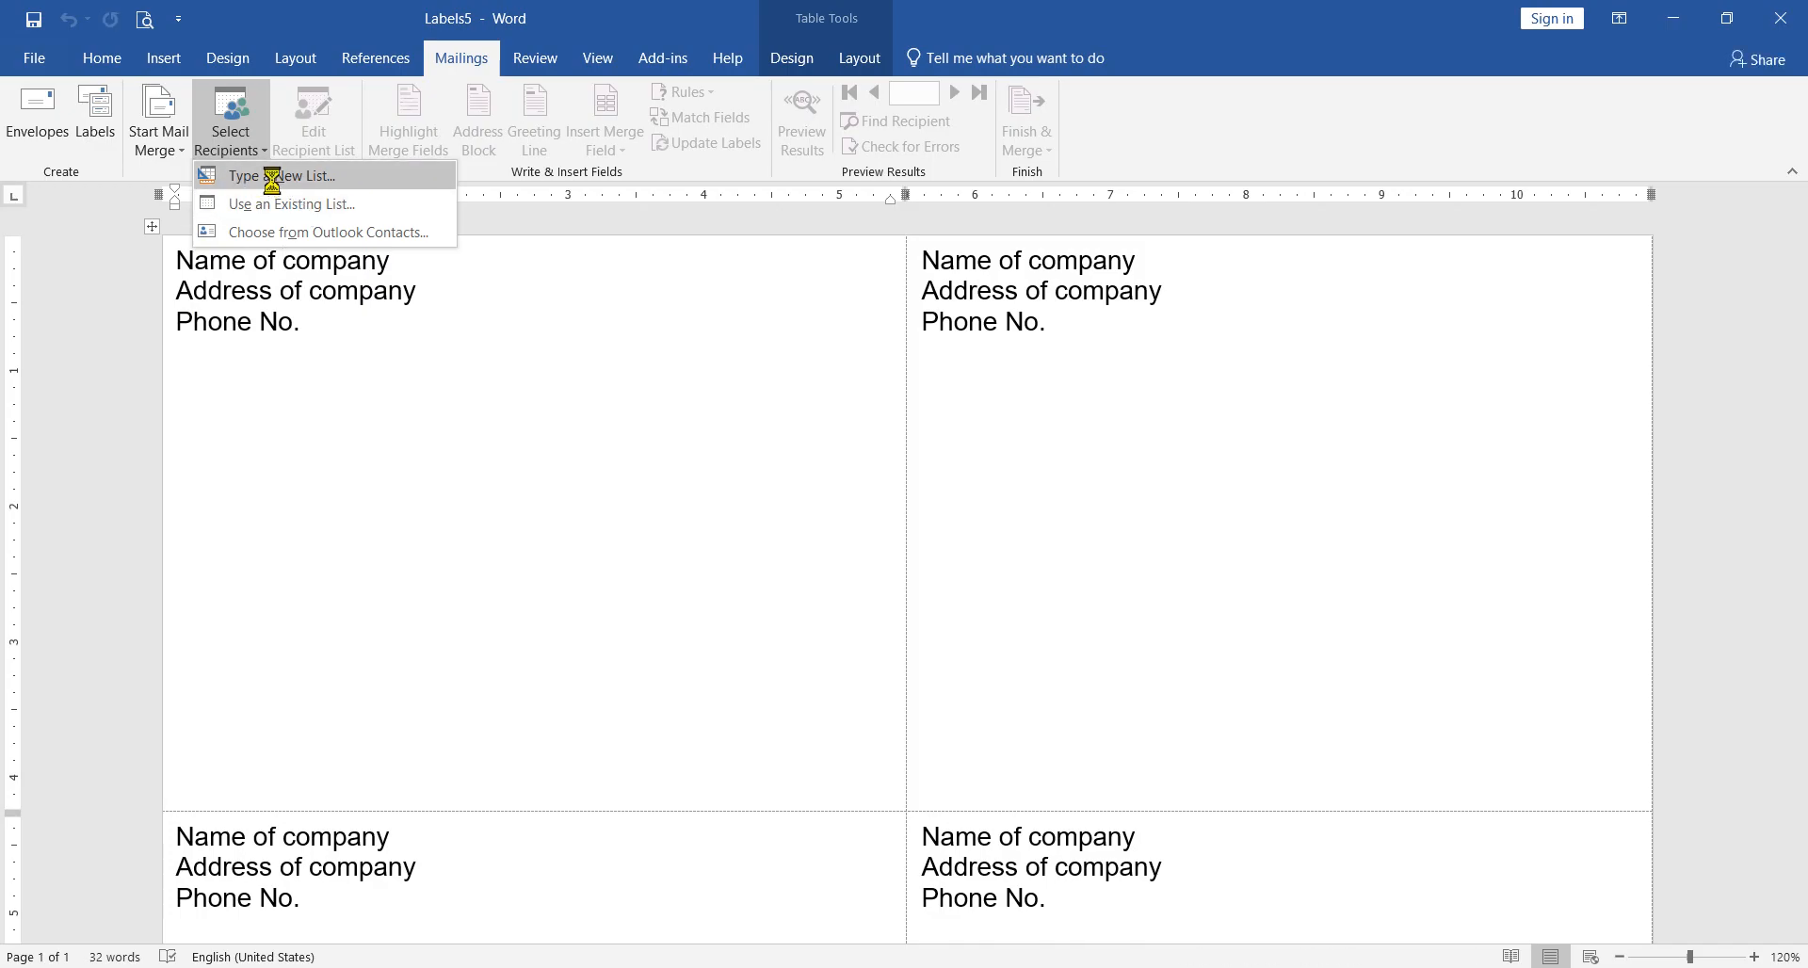
{"action": "left_click", "coordinate": [263, 181]}
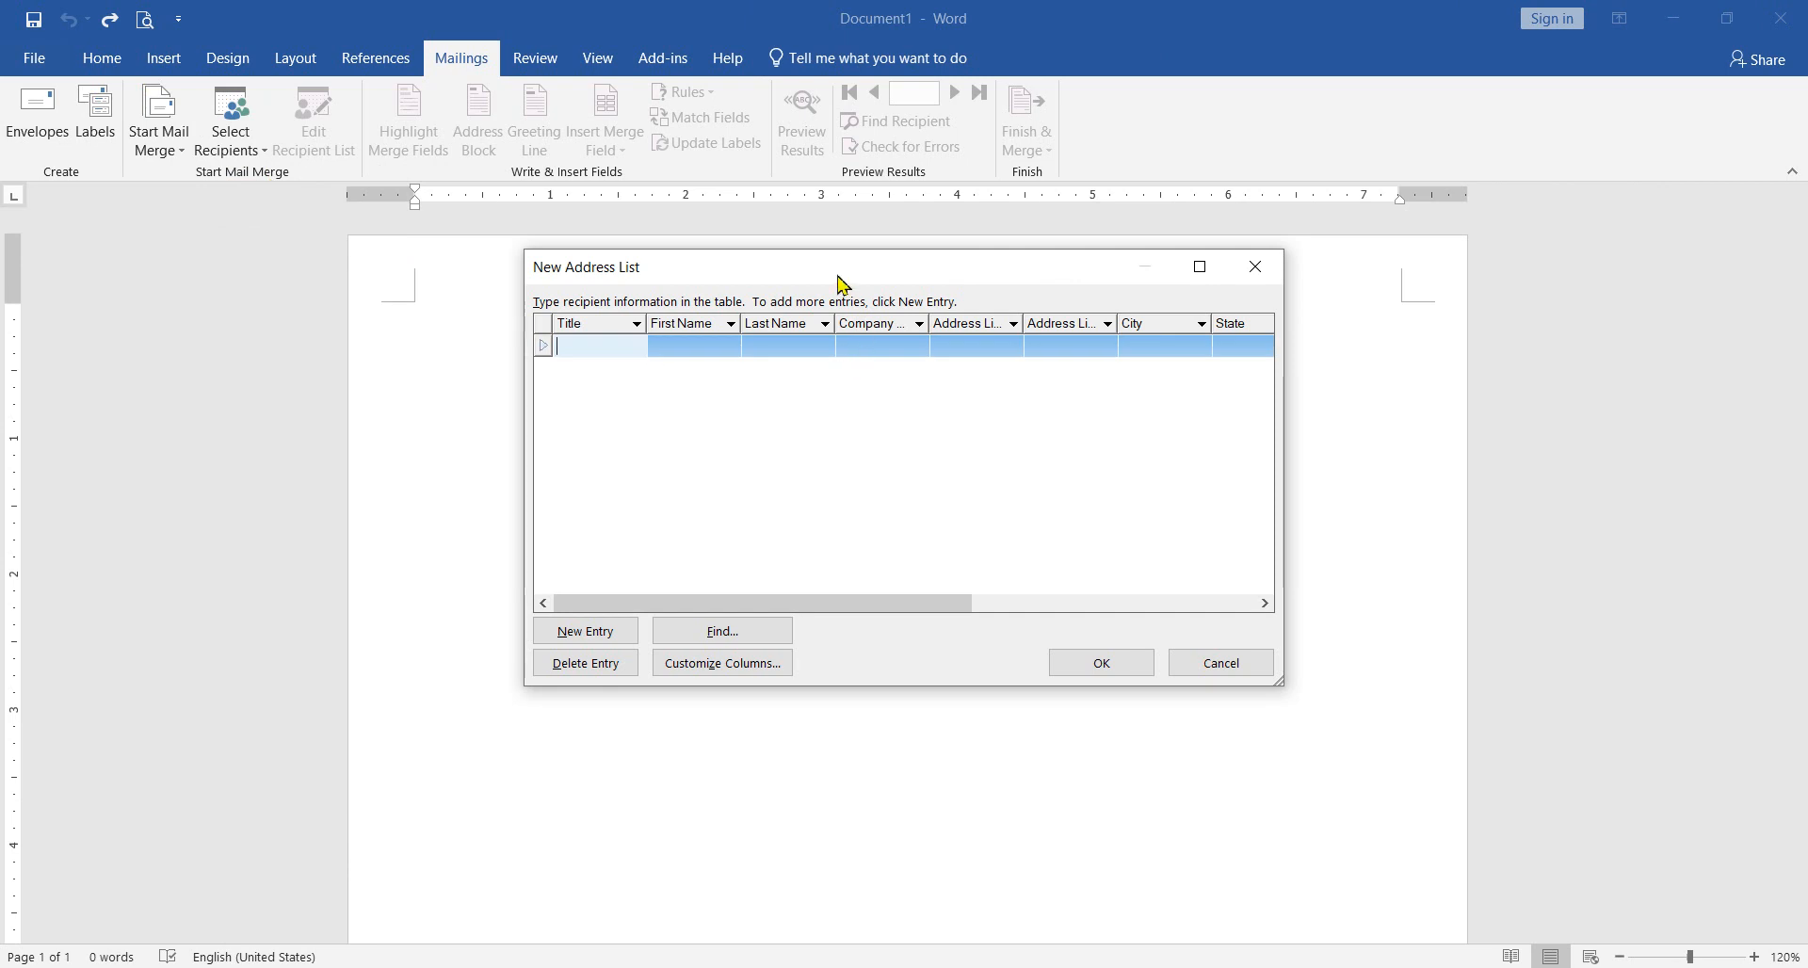
{"action": "left_click_drag", "start_coordinate": [843, 282], "coordinate": [759, 352]}
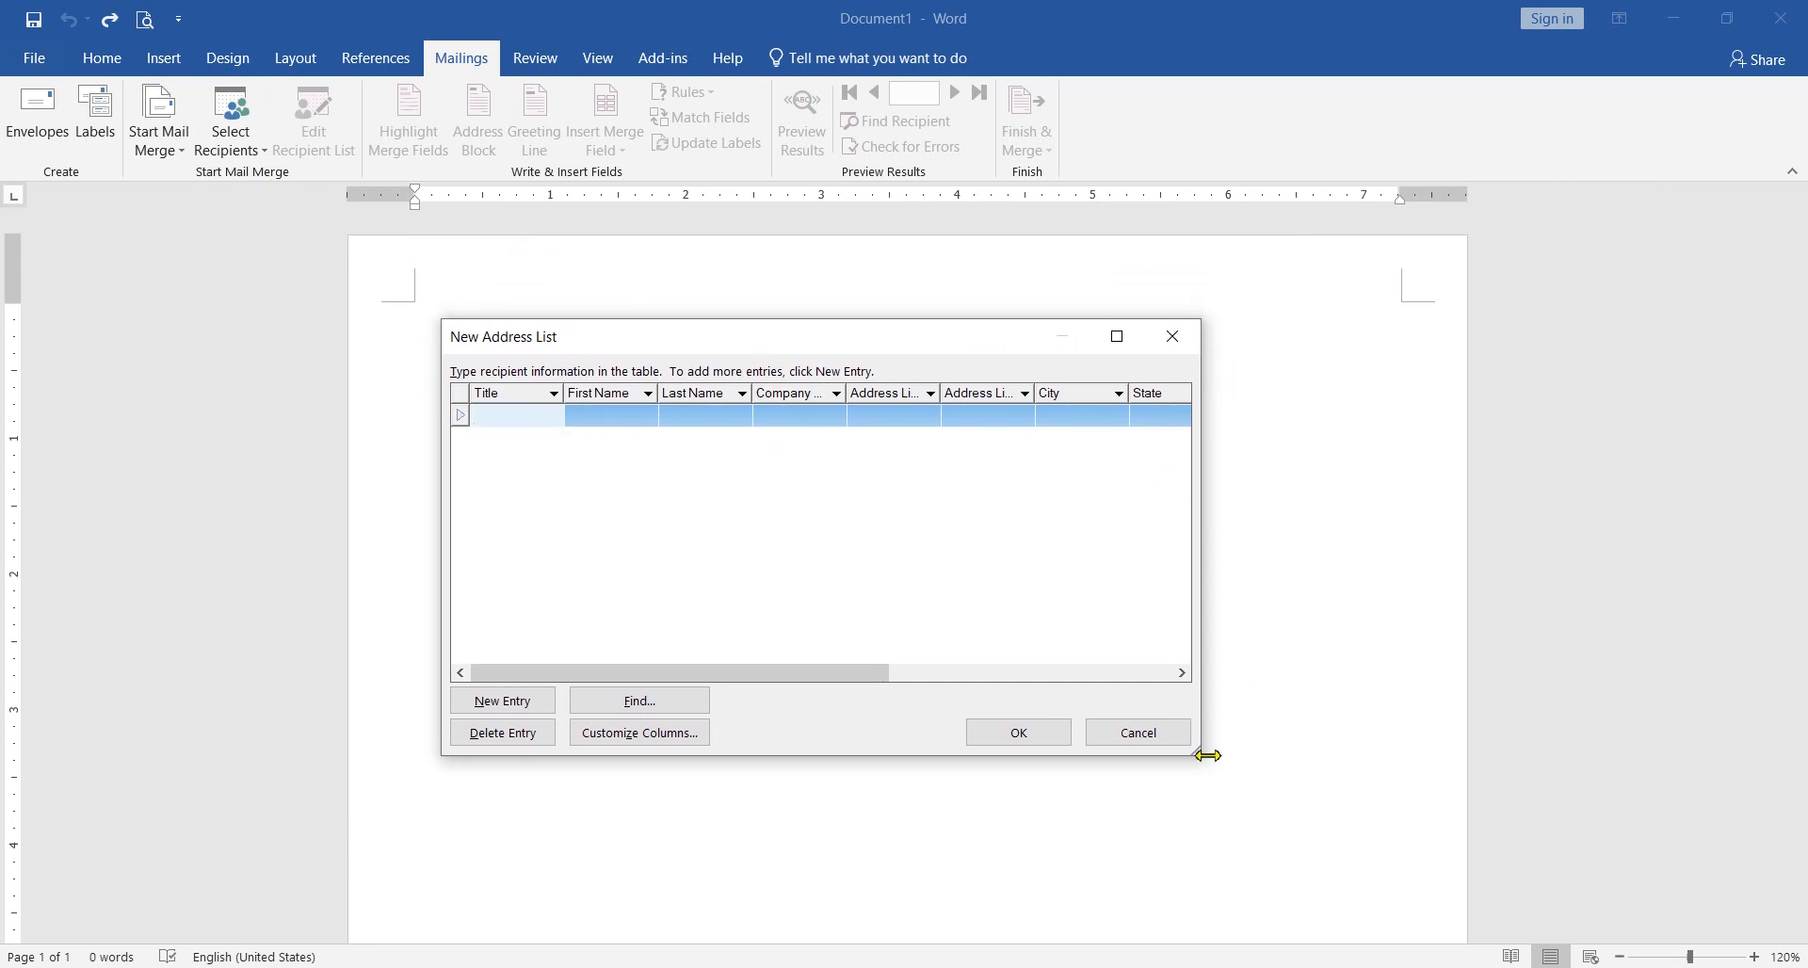
{"action": "left_click_drag", "start_coordinate": [1205, 761], "coordinate": [1720, 859]}
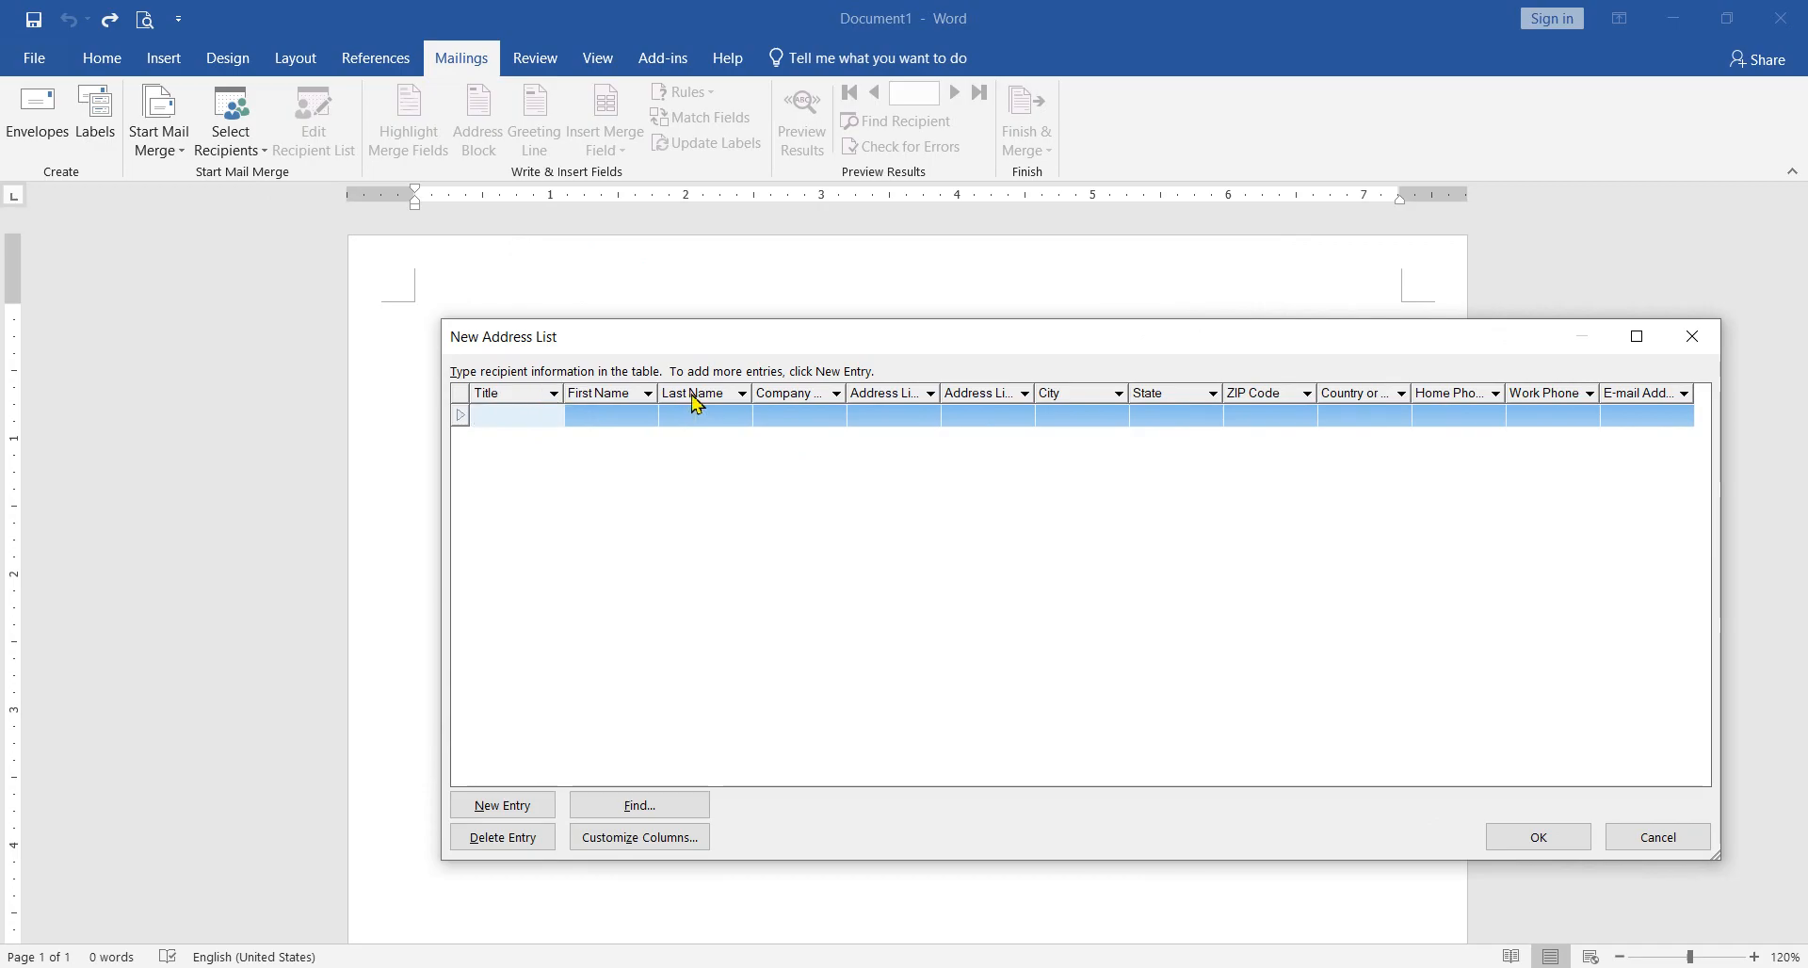
{"action": "left_click", "coordinate": [555, 393]}
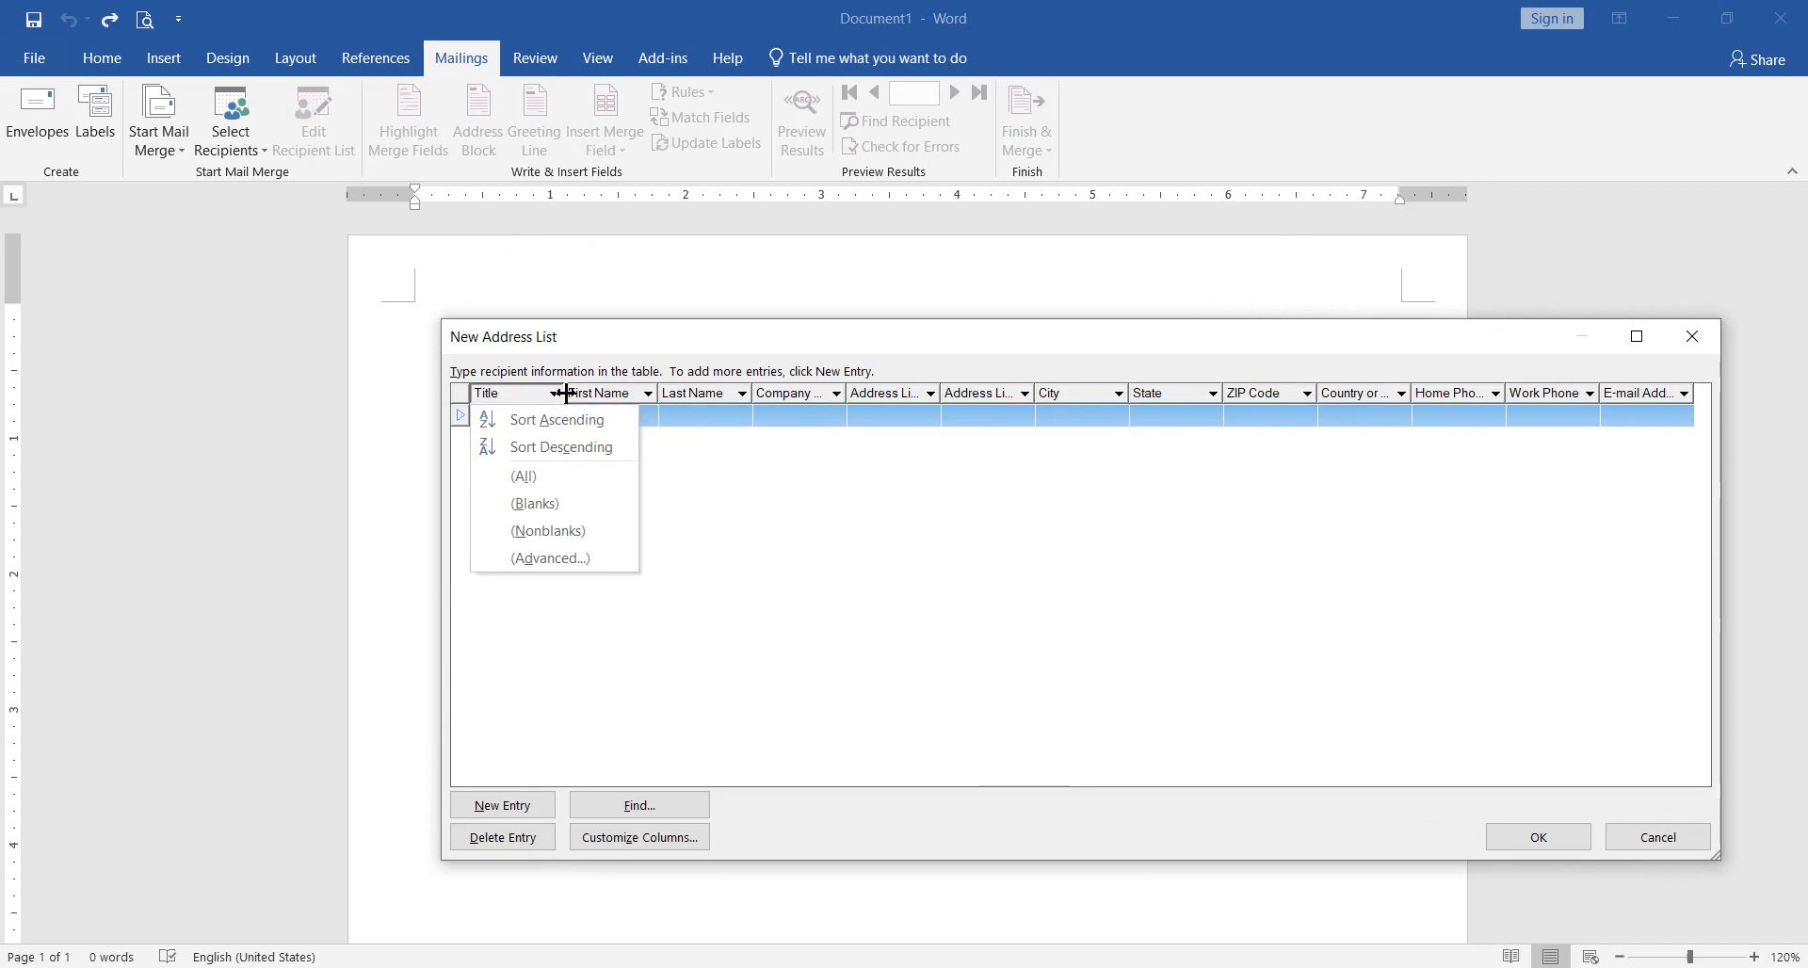
{"action": "left_click", "coordinate": [616, 402]}
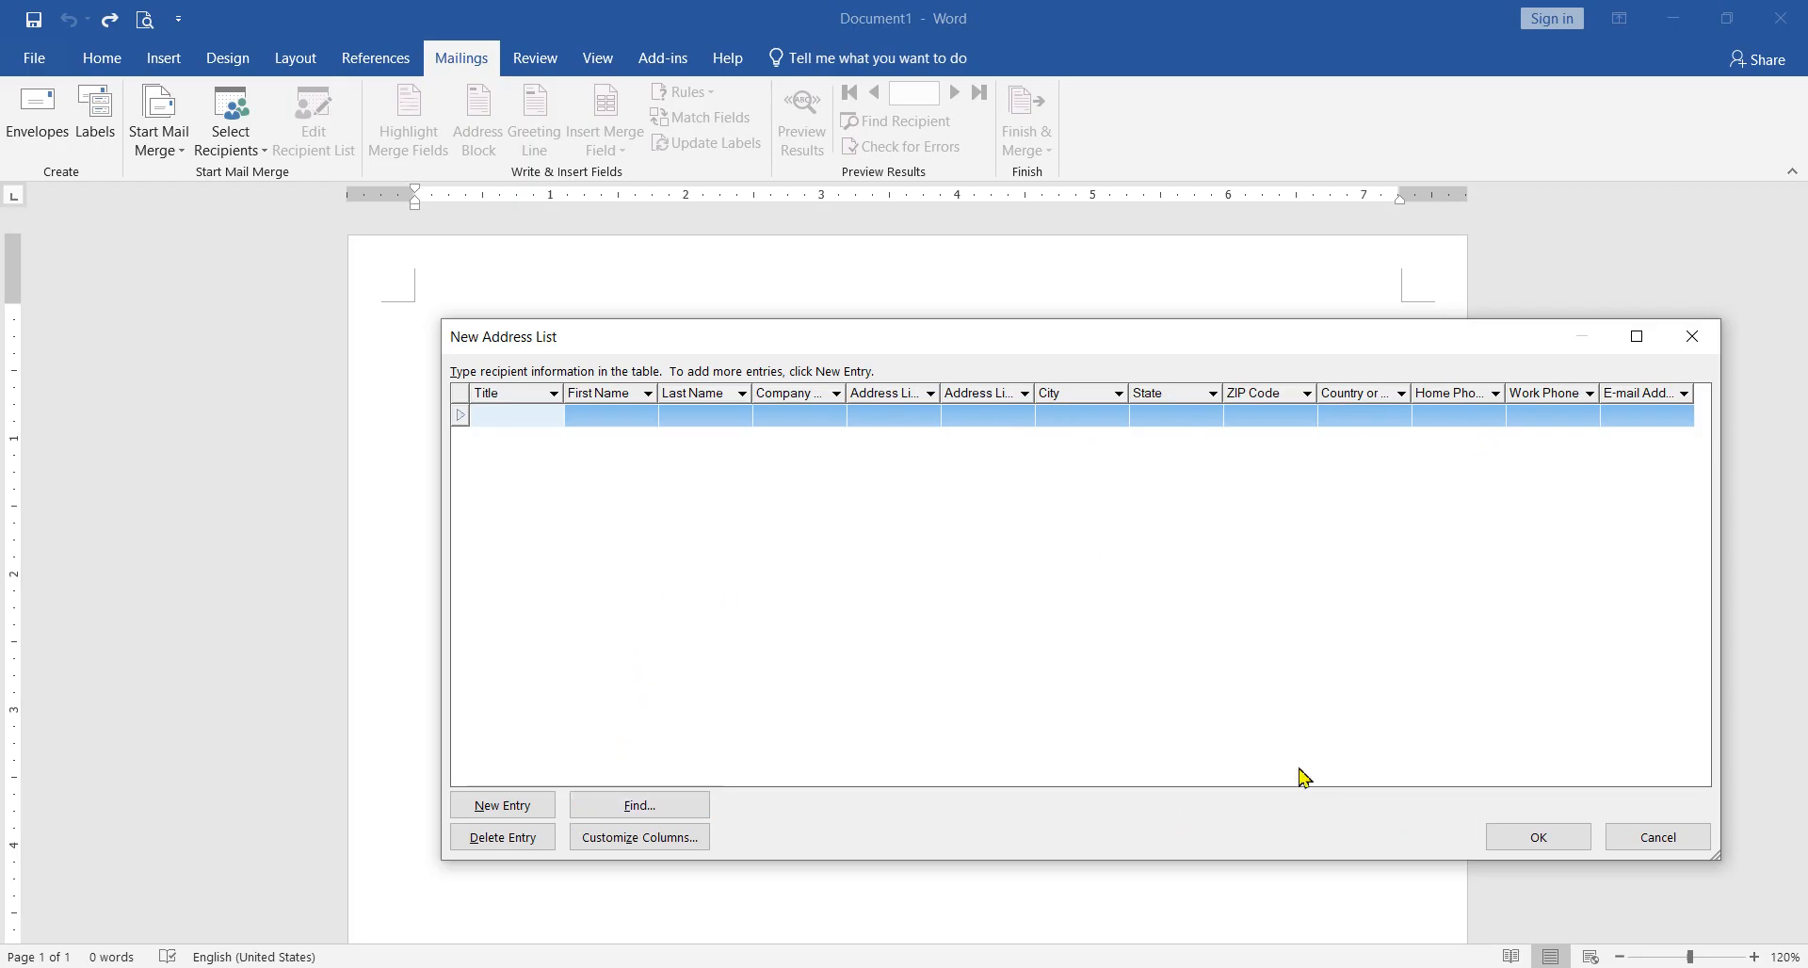
Step: Customize the address list columns by deleting the Address Line 2 field
{"action": "left_click", "coordinate": [623, 840]}
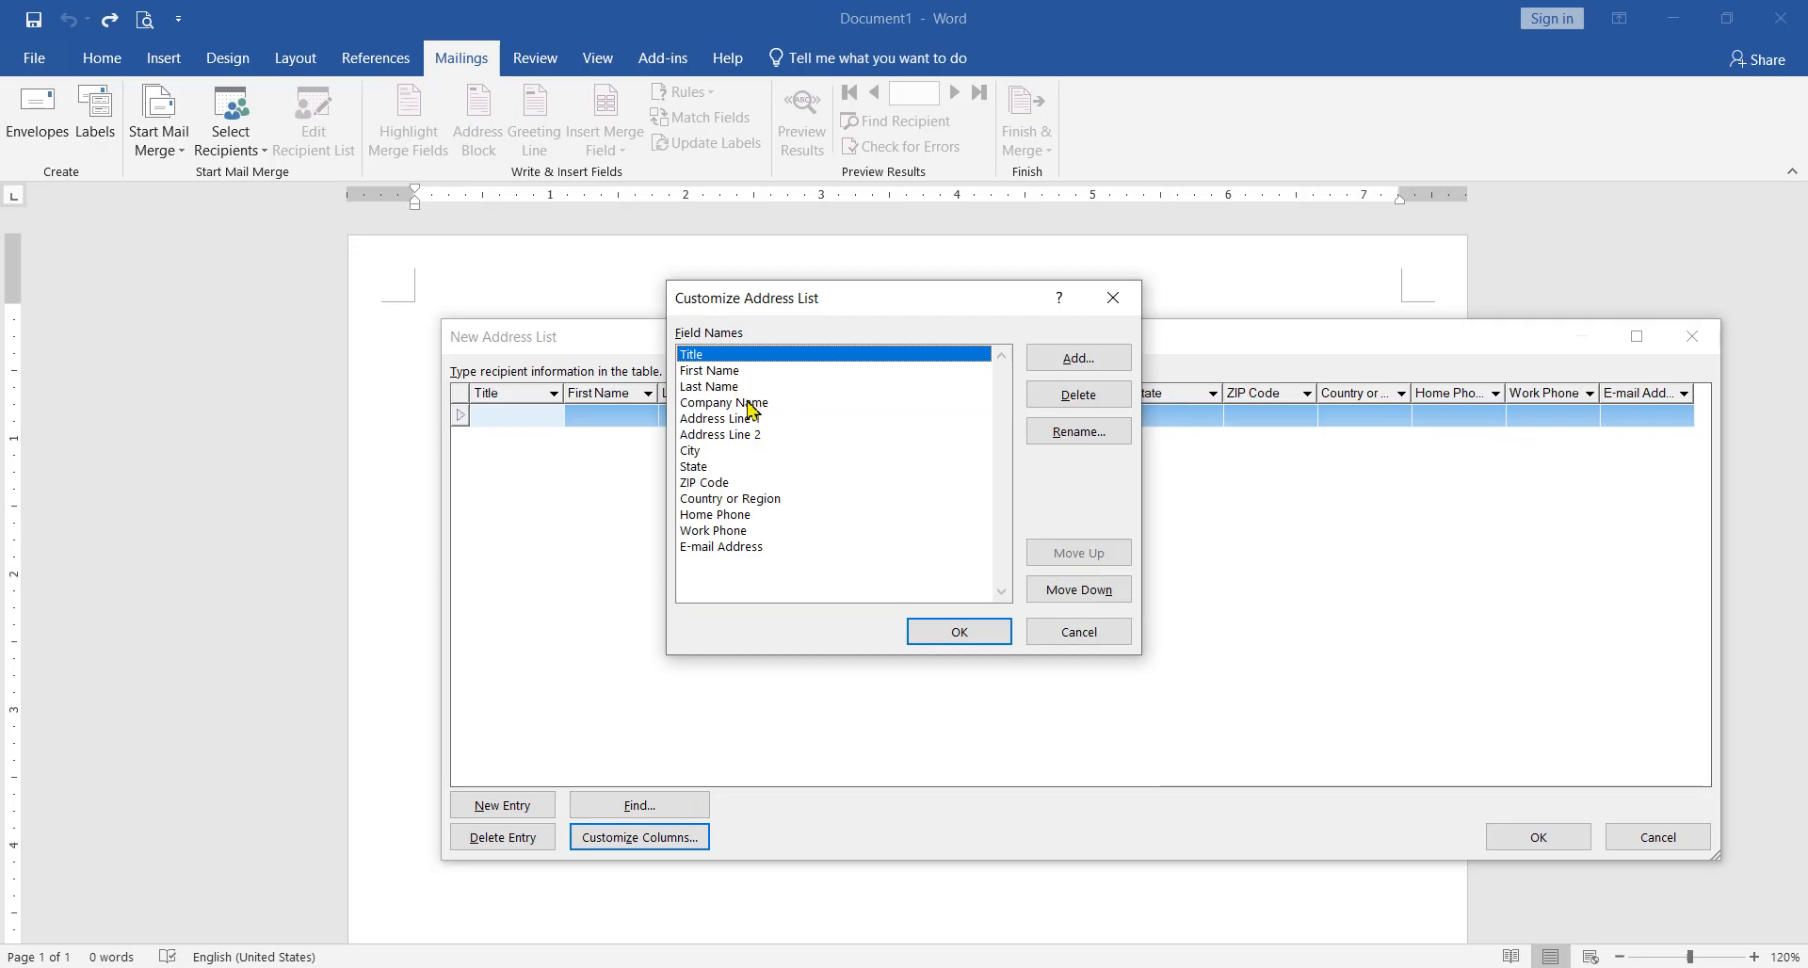
{"action": "left_click", "coordinate": [730, 436]}
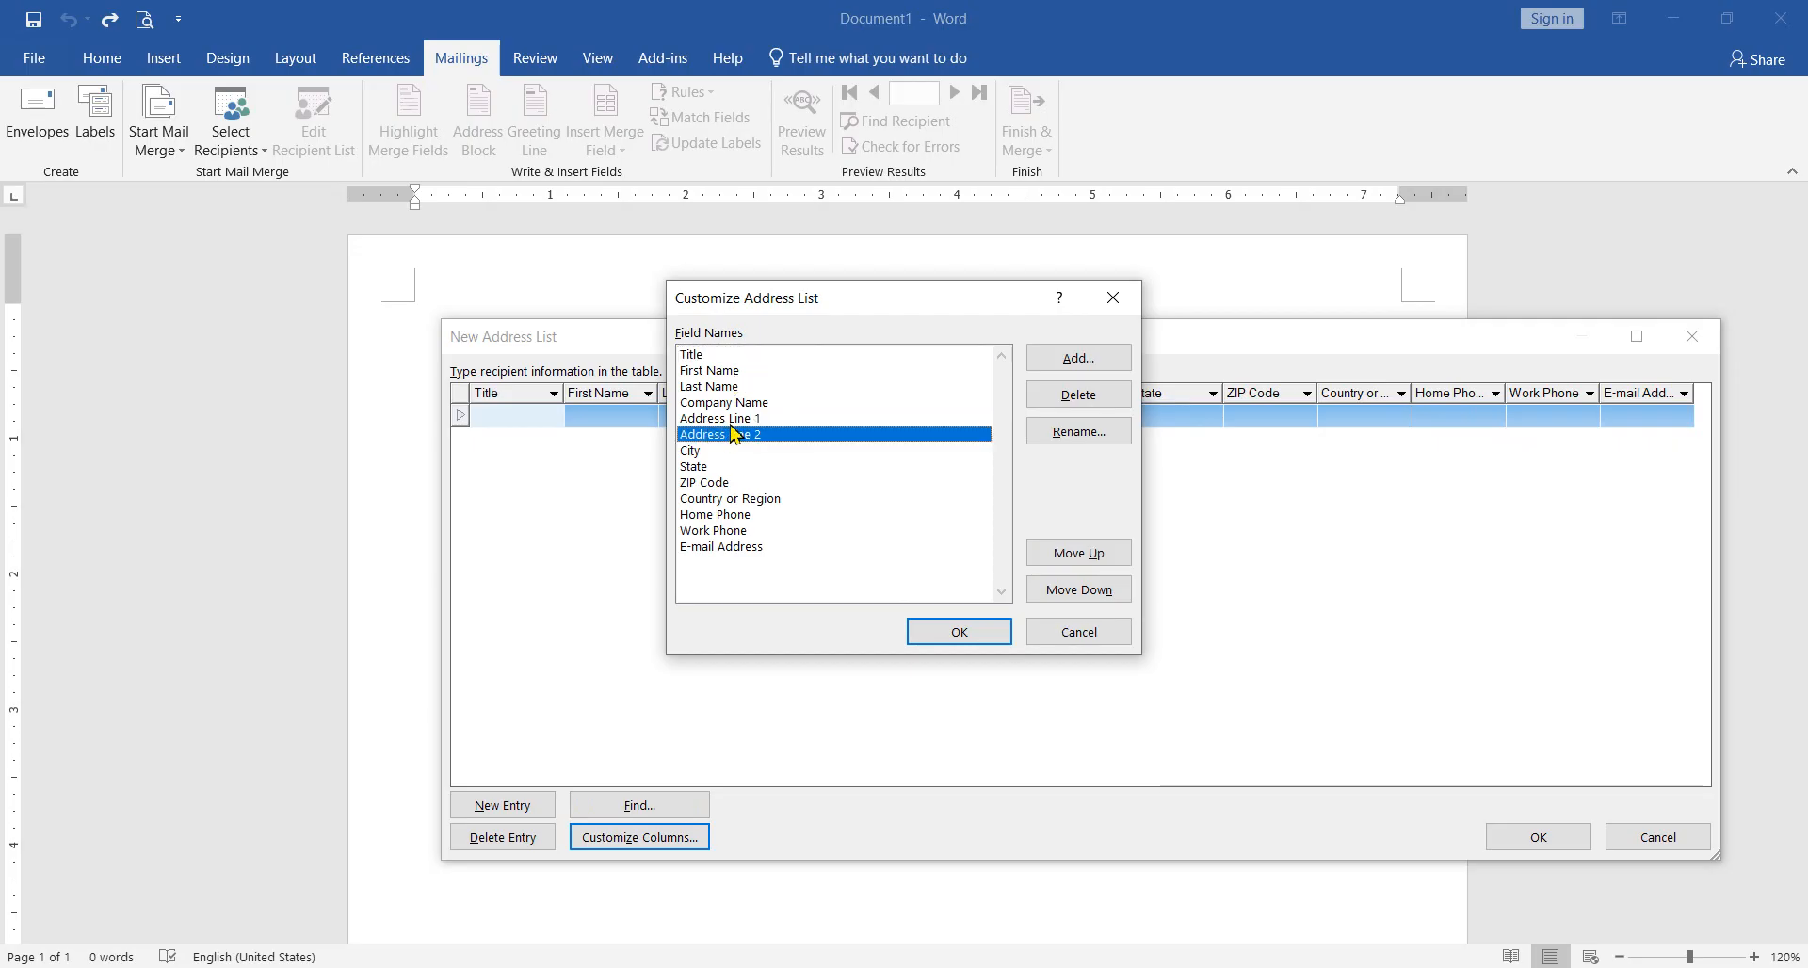
{"action": "left_click", "coordinate": [1081, 396]}
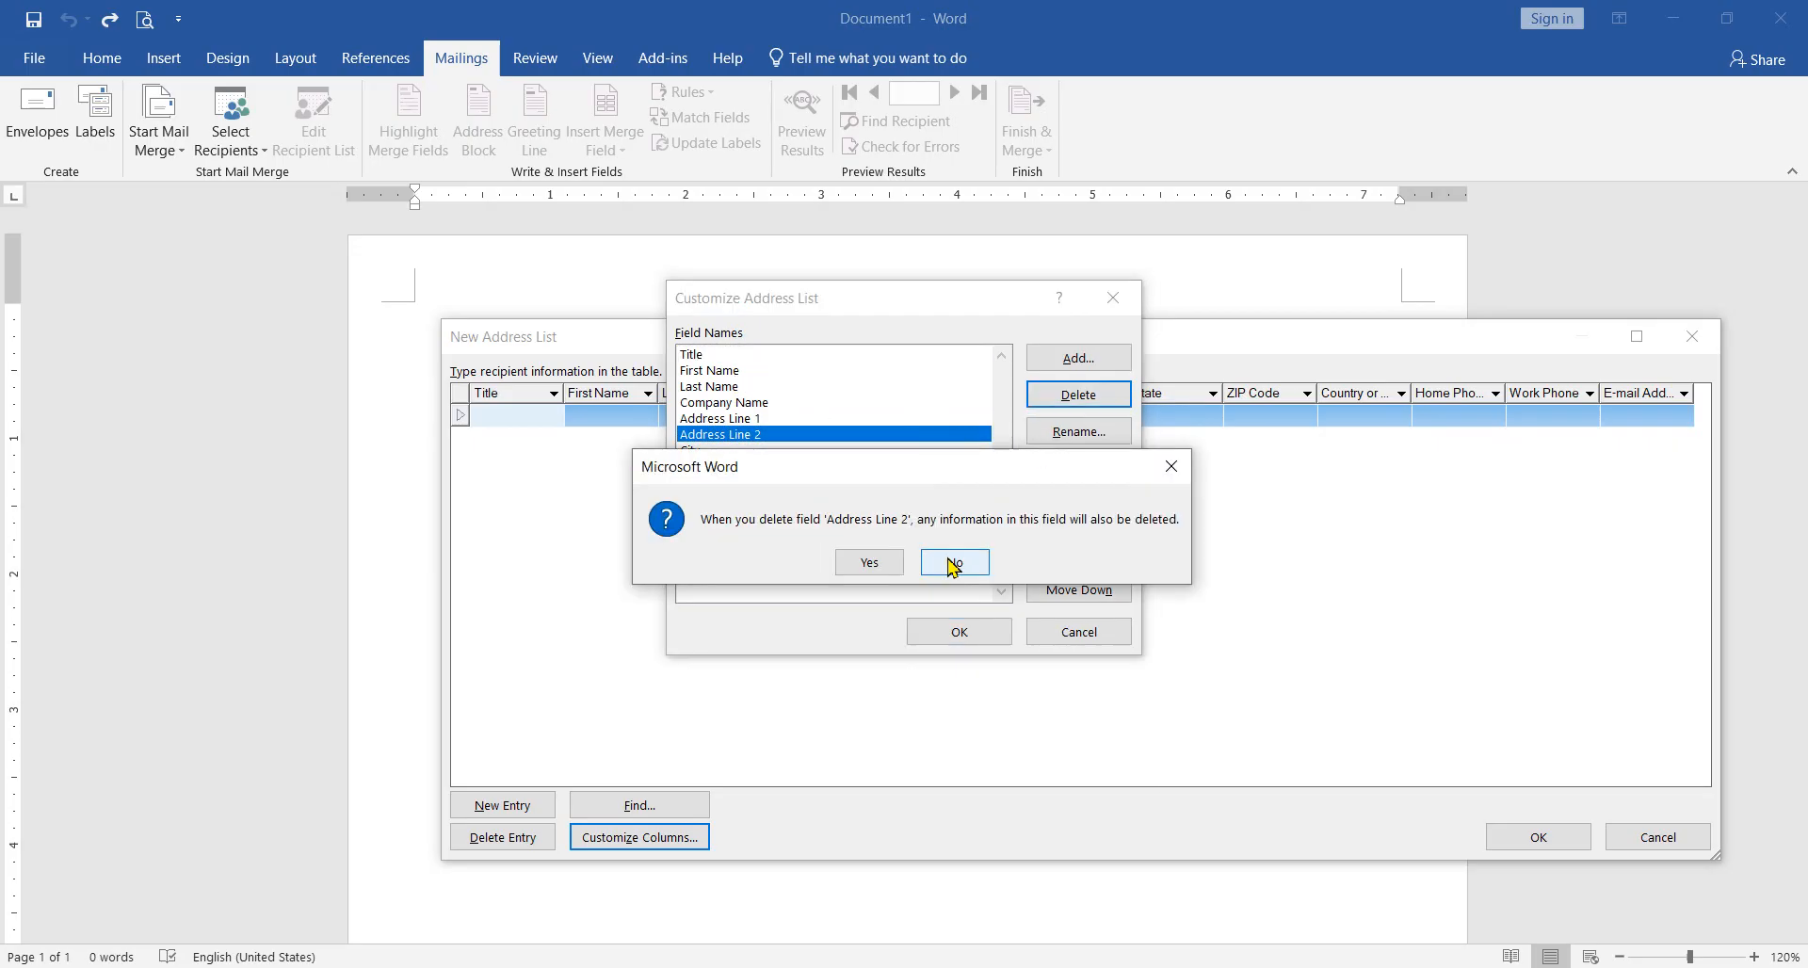
{"action": "left_click", "coordinate": [954, 562]}
{"action": "left_click", "coordinate": [1078, 395]}
{"action": "left_click", "coordinate": [875, 562]}
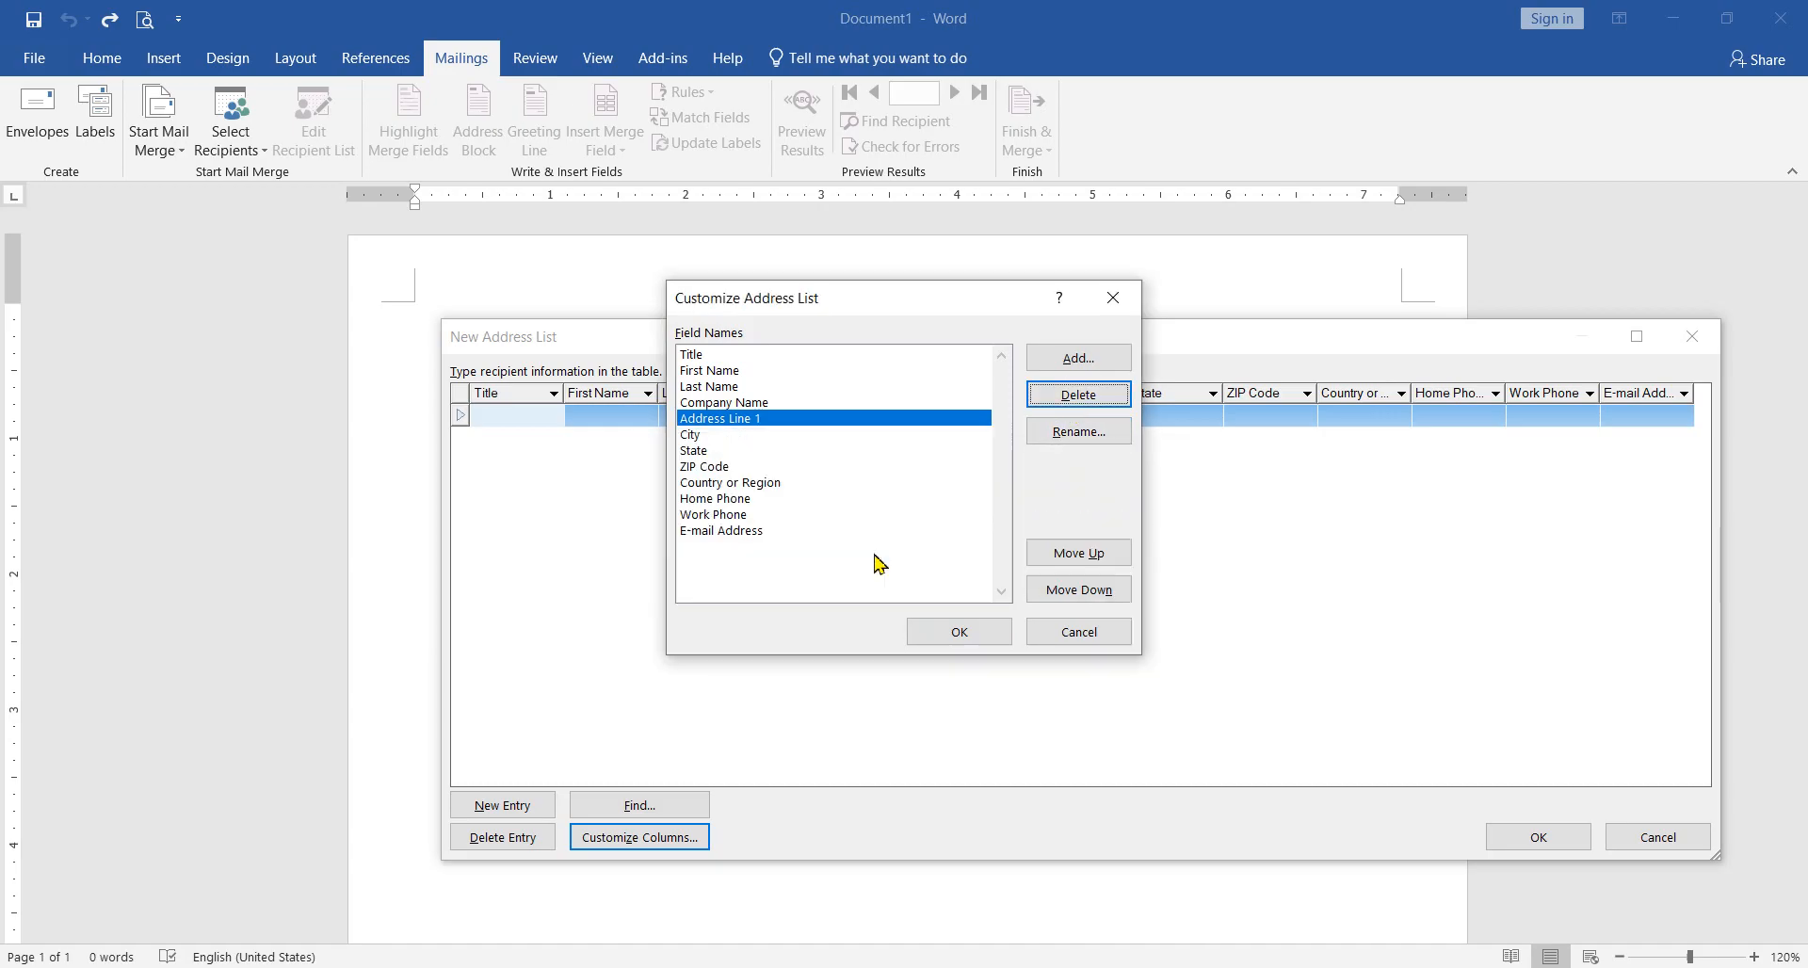
Step: Delete the State, ZIP Code, and Country or Region fields from the address list
{"action": "left_click", "coordinate": [700, 452]}
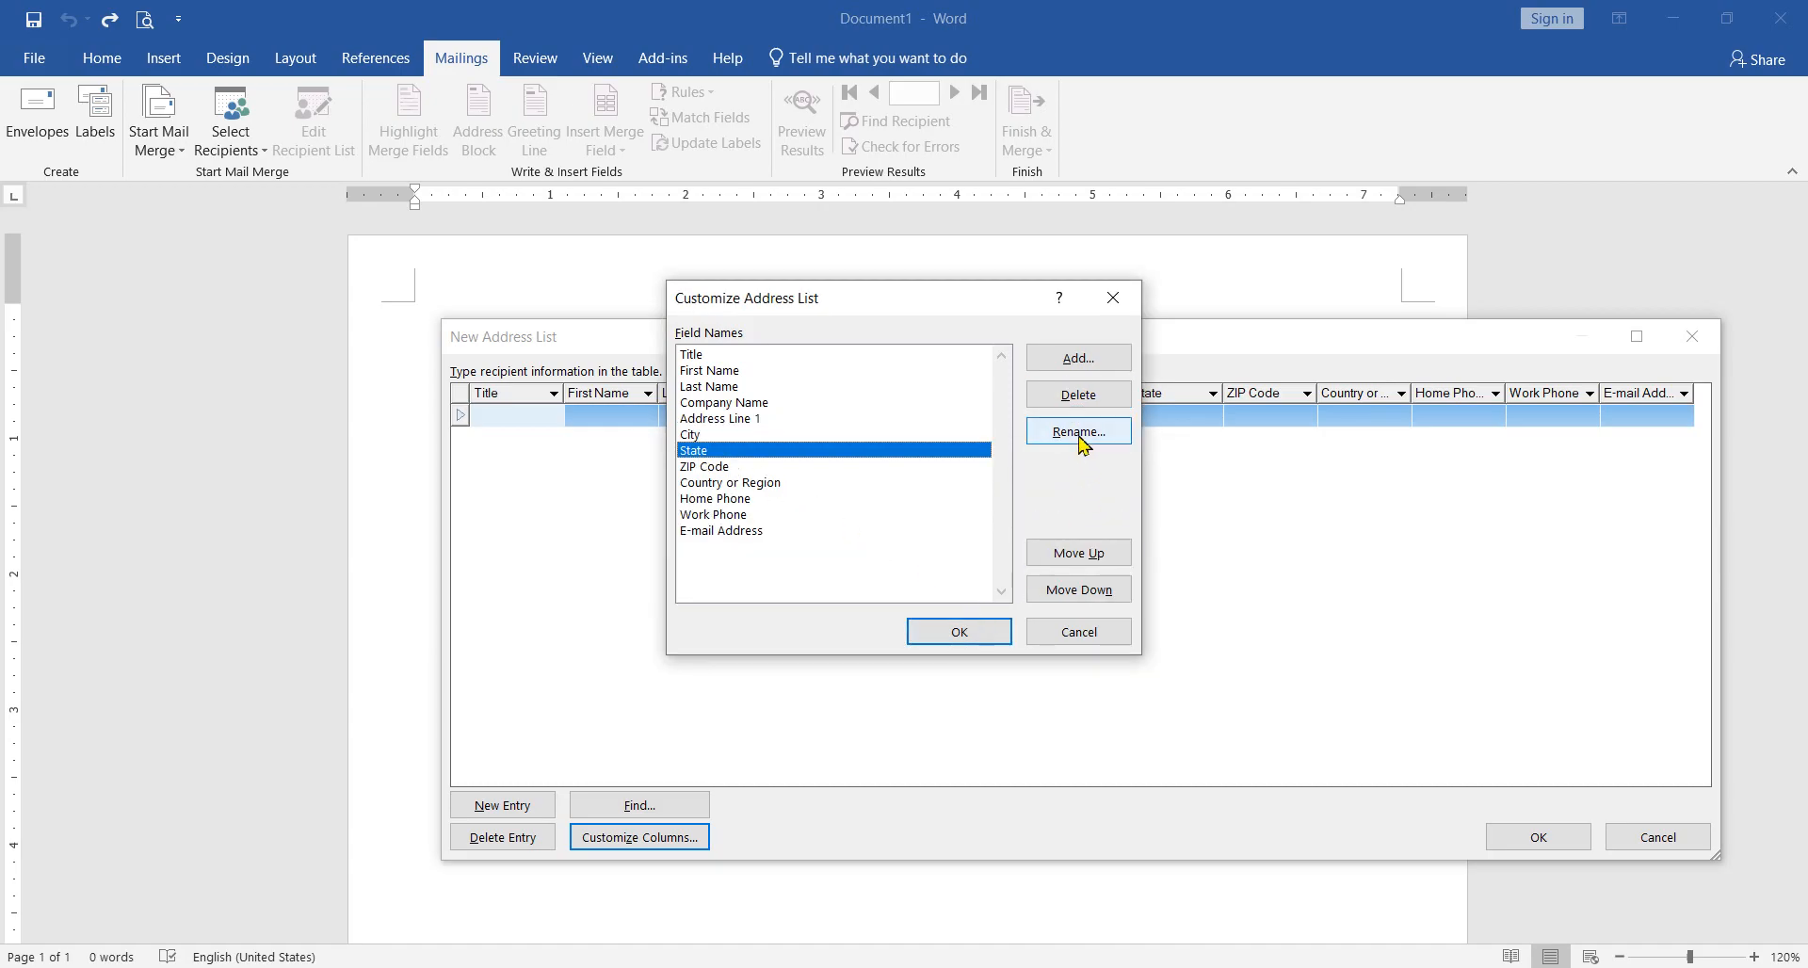
{"action": "left_click", "coordinate": [1080, 395]}
{"action": "left_click", "coordinate": [877, 562]}
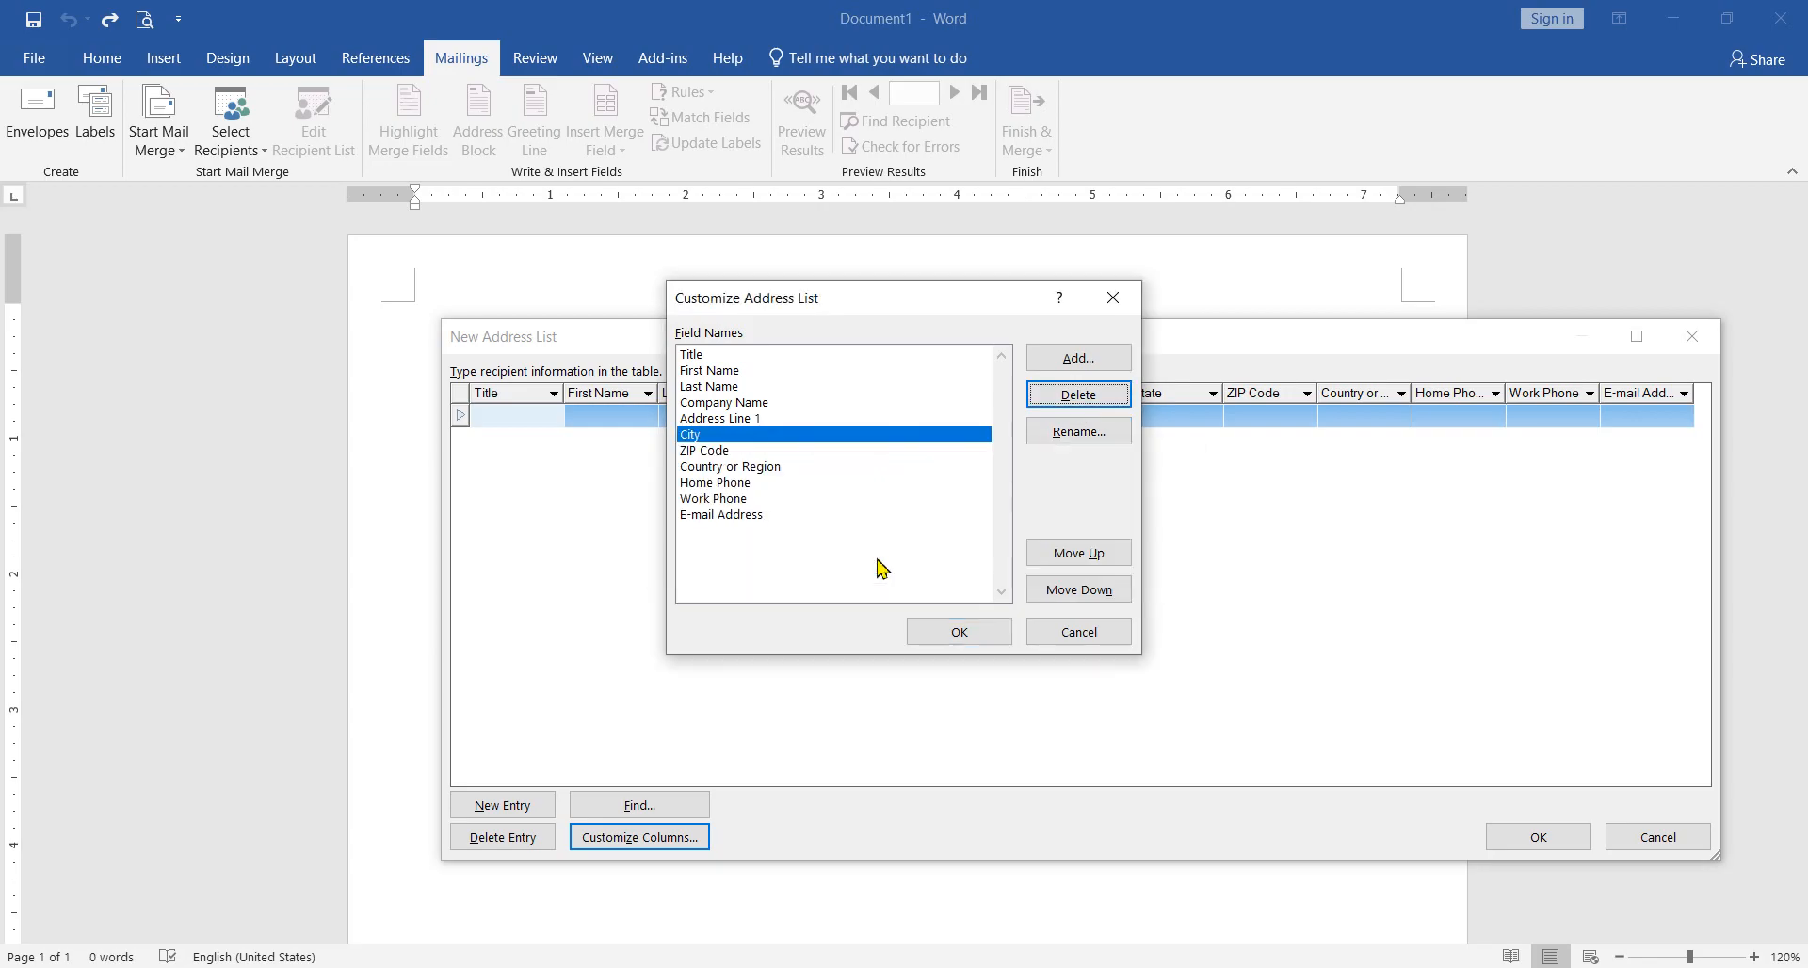
{"action": "left_click", "coordinate": [706, 452]}
{"action": "left_click", "coordinate": [1079, 394]}
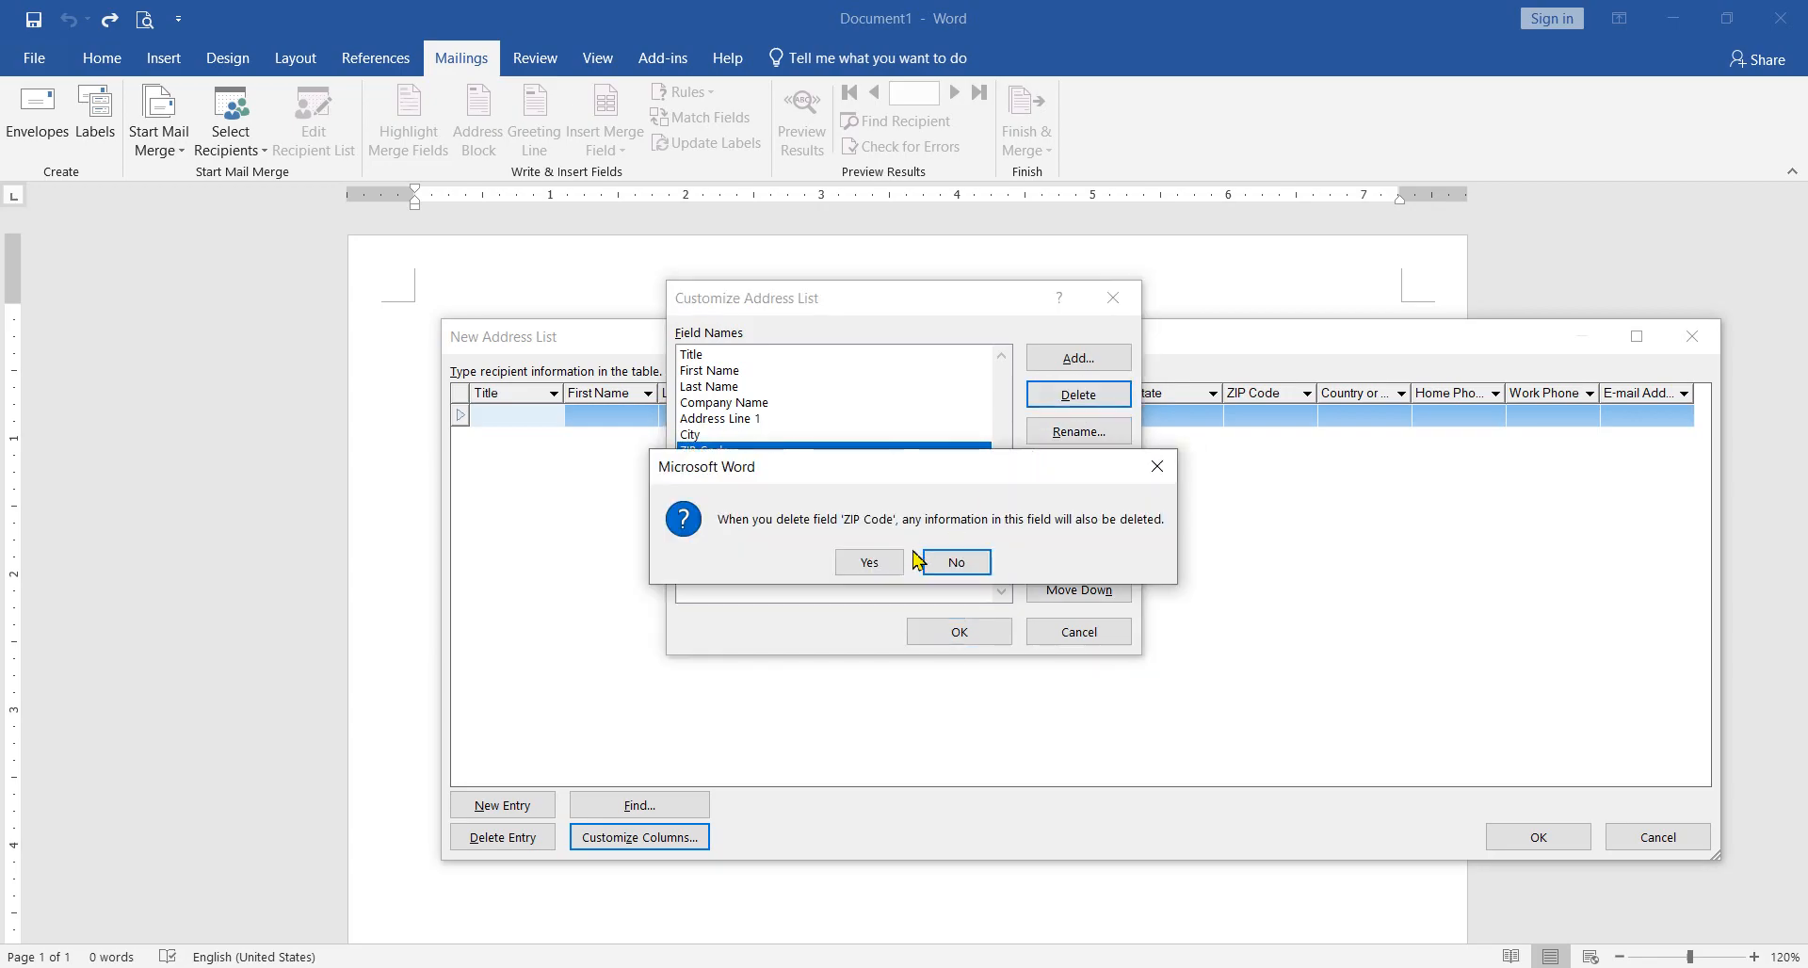
{"action": "left_click", "coordinate": [871, 563]}
{"action": "left_click", "coordinate": [744, 450]}
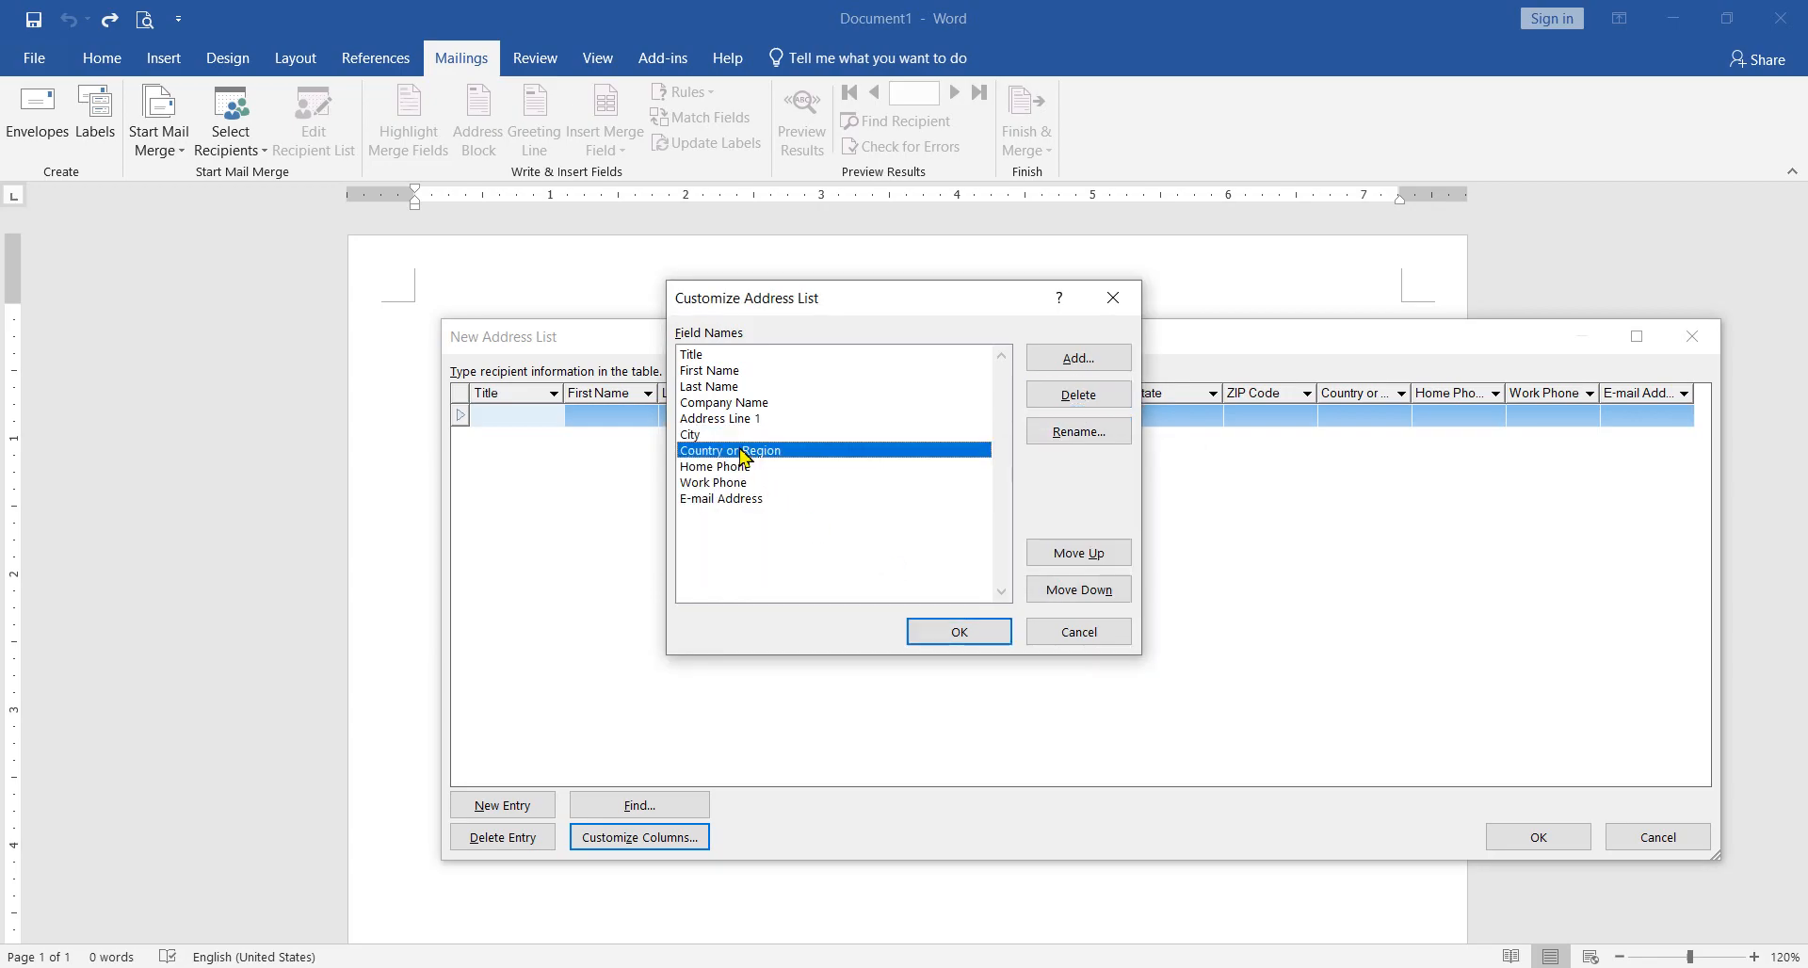
{"action": "left_click", "coordinate": [1078, 394]}
{"action": "left_click", "coordinate": [862, 561]}
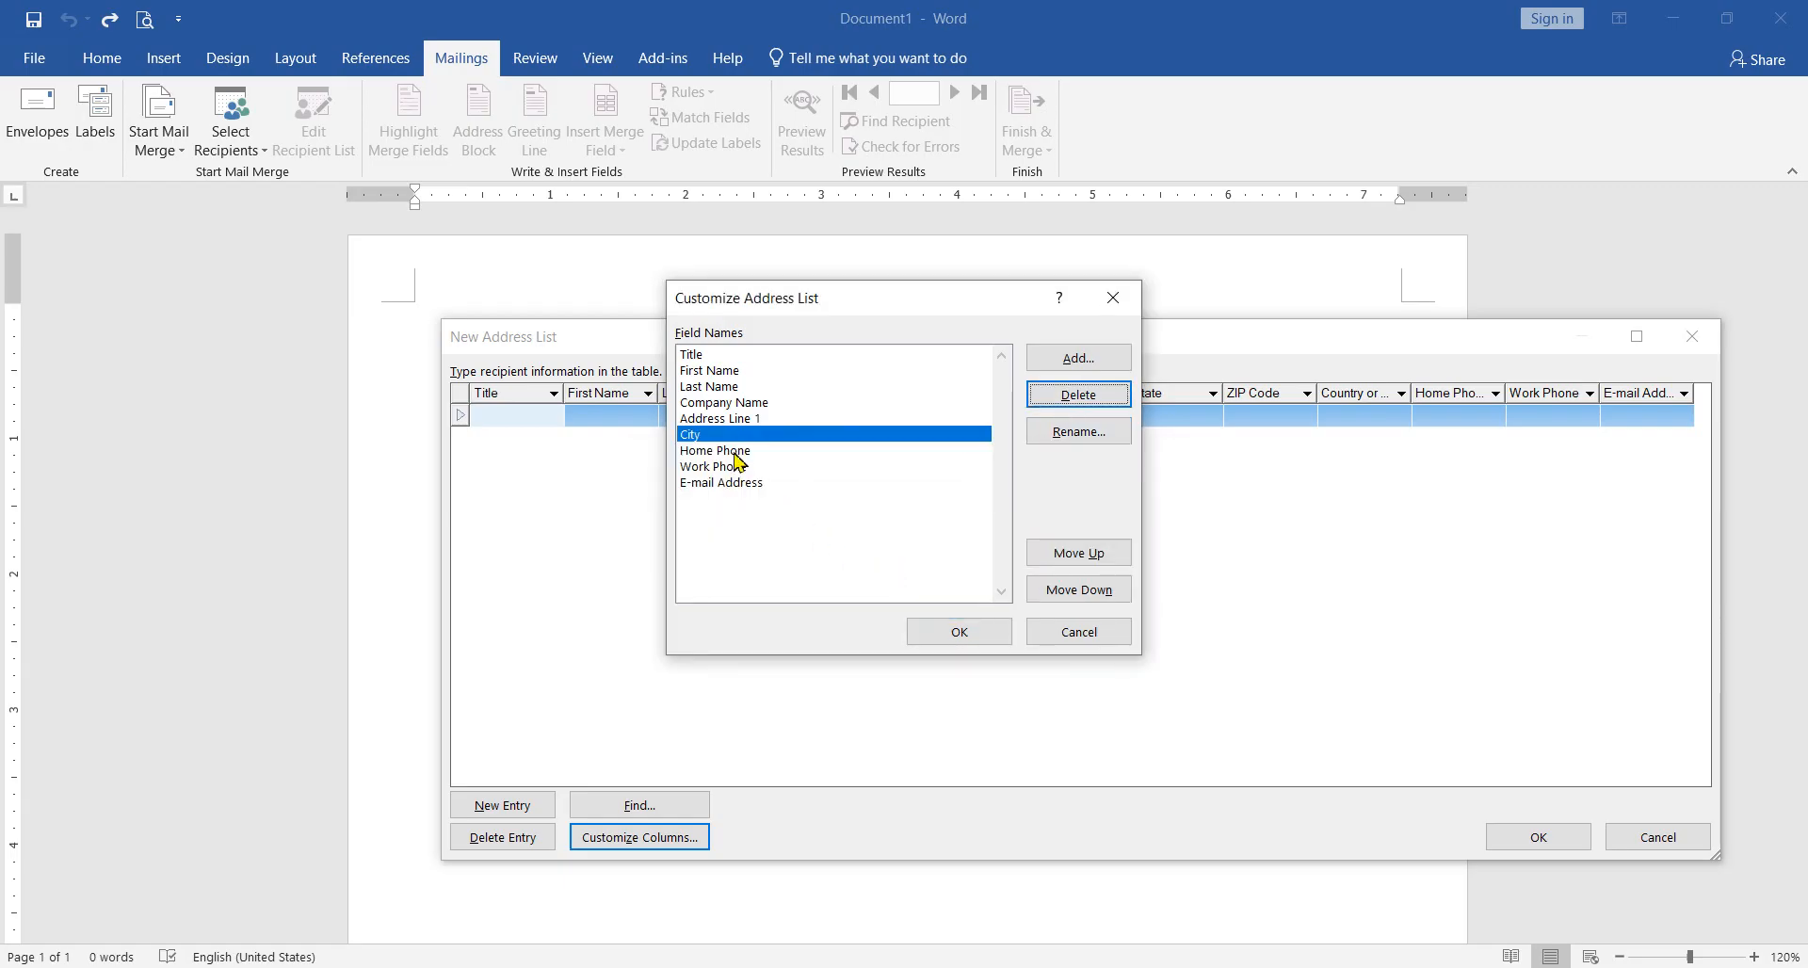
Step: Delete the Work Phone, Home Phone and Last Name fields and apply the customized address list columns
{"action": "left_click", "coordinate": [730, 485]}
{"action": "left_click", "coordinate": [734, 468]}
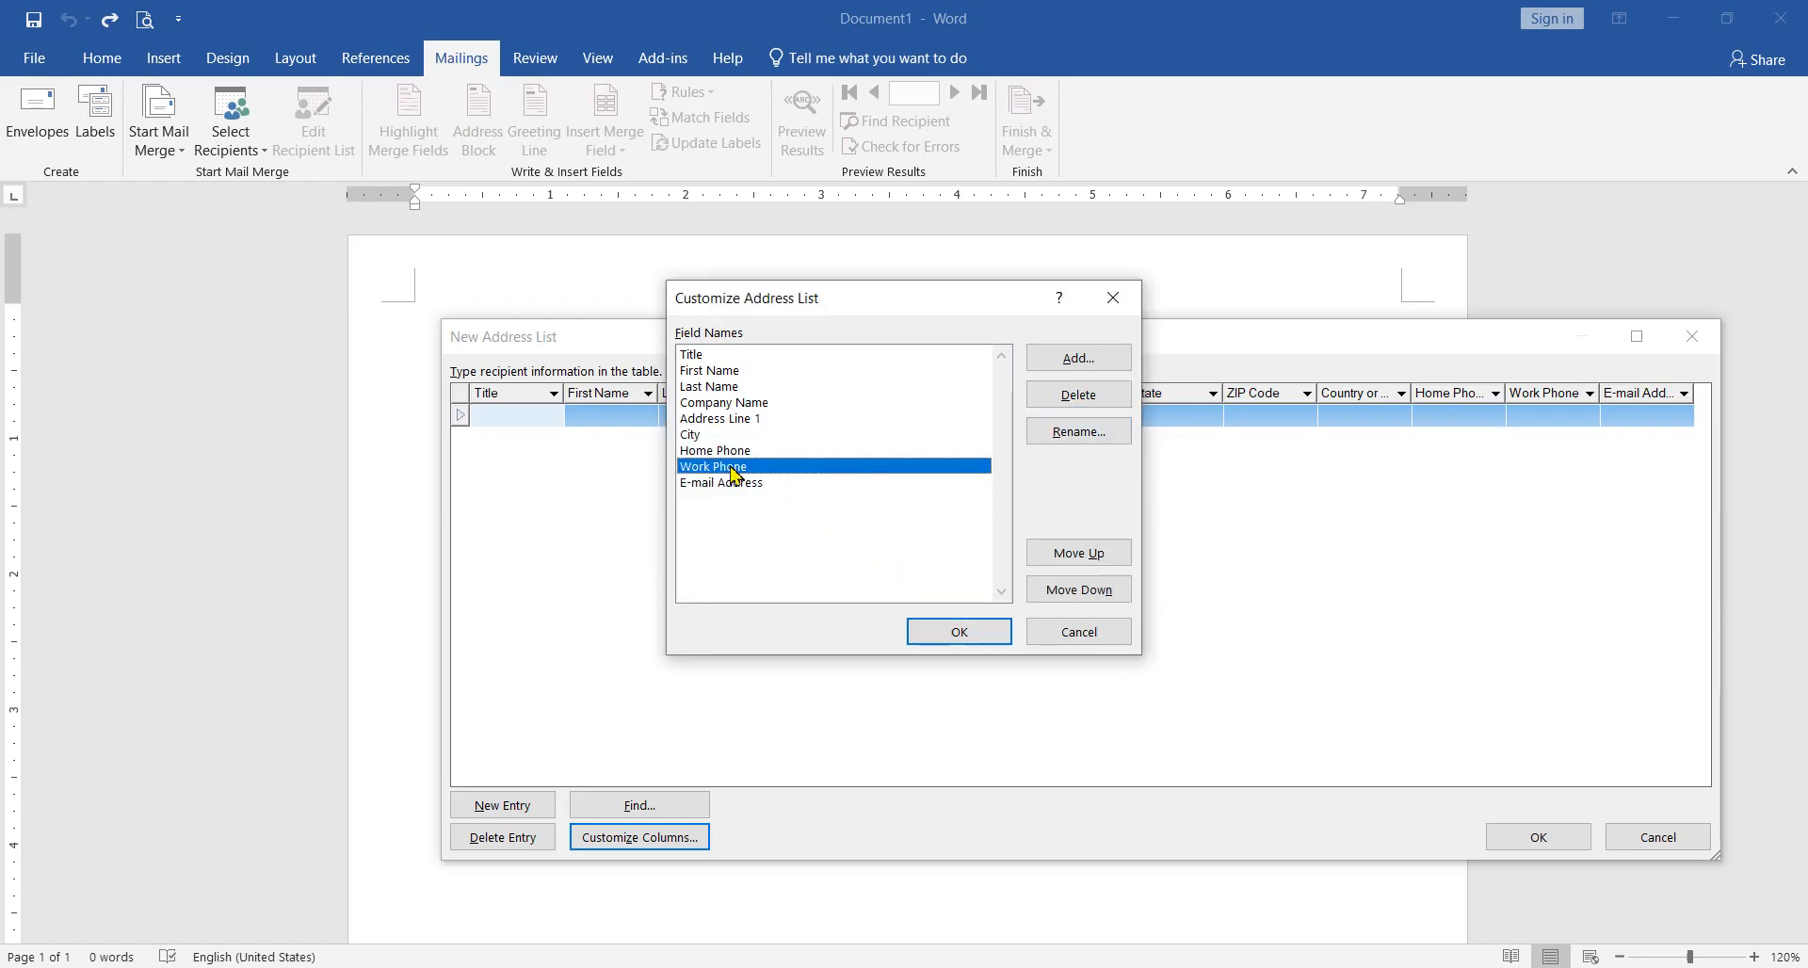
{"action": "left_click", "coordinate": [1078, 394]}
{"action": "left_click", "coordinate": [864, 561]}
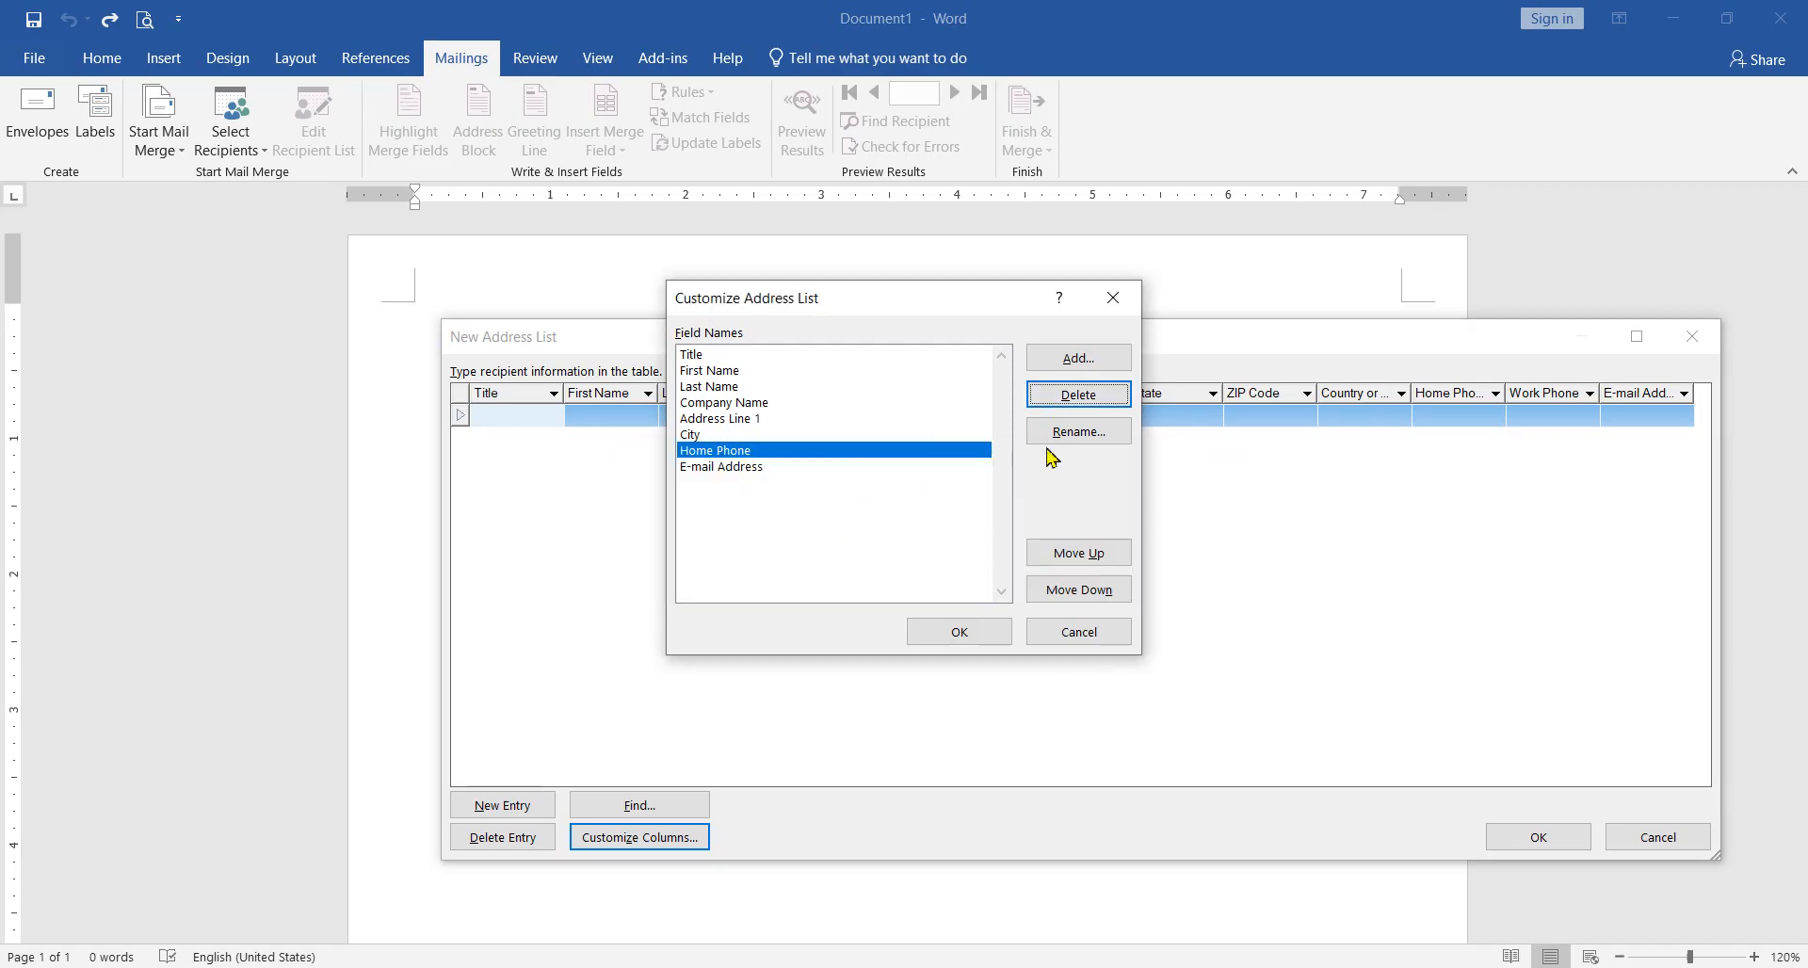
{"action": "left_click", "coordinate": [1078, 394]}
{"action": "left_click", "coordinate": [876, 561]}
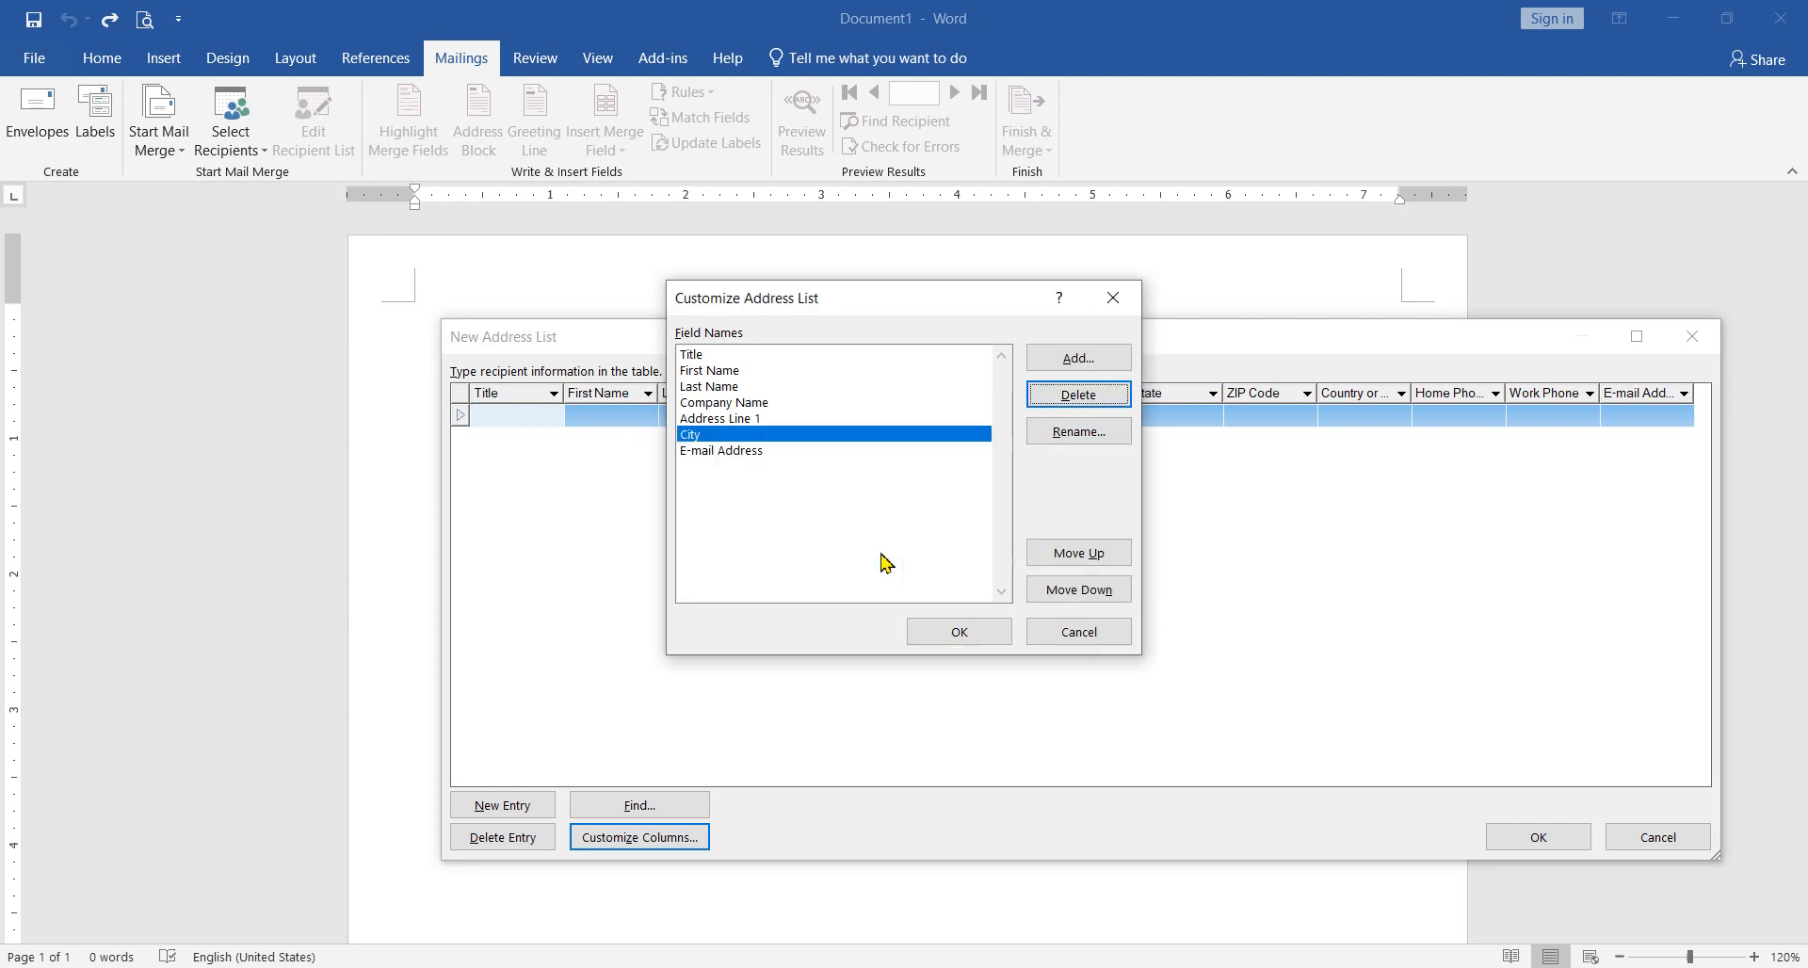
{"action": "left_click", "coordinate": [739, 388]}
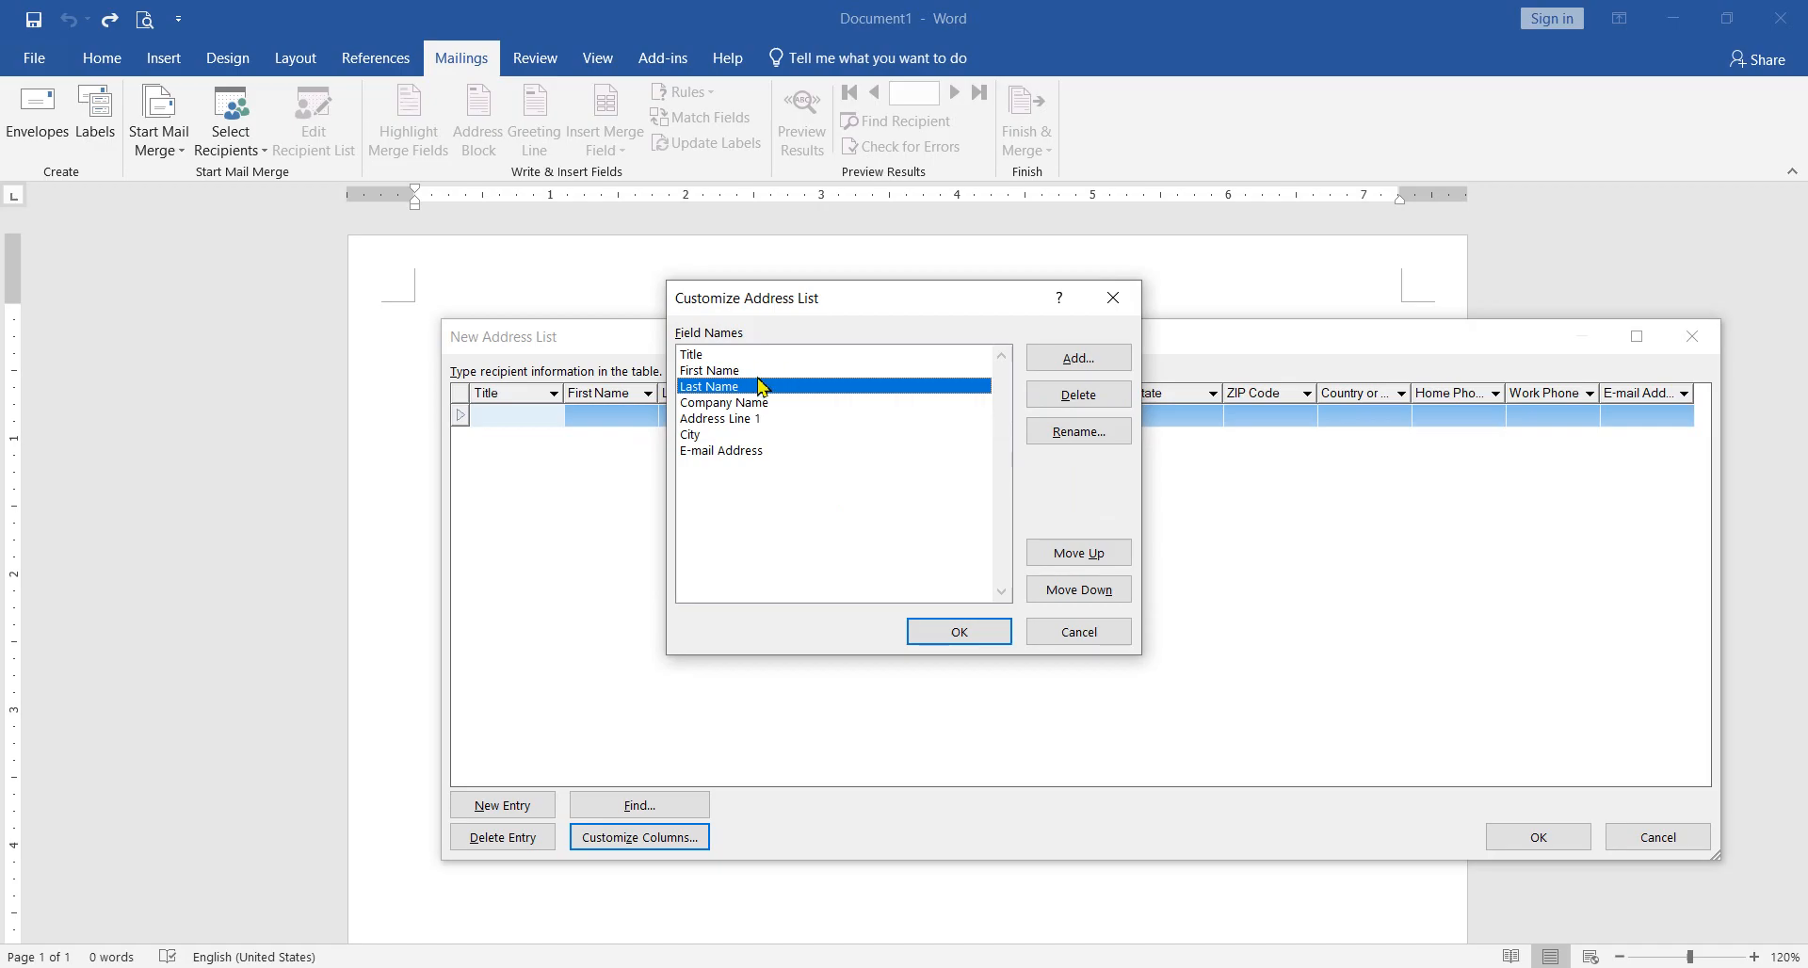
{"action": "left_click", "coordinate": [1078, 394]}
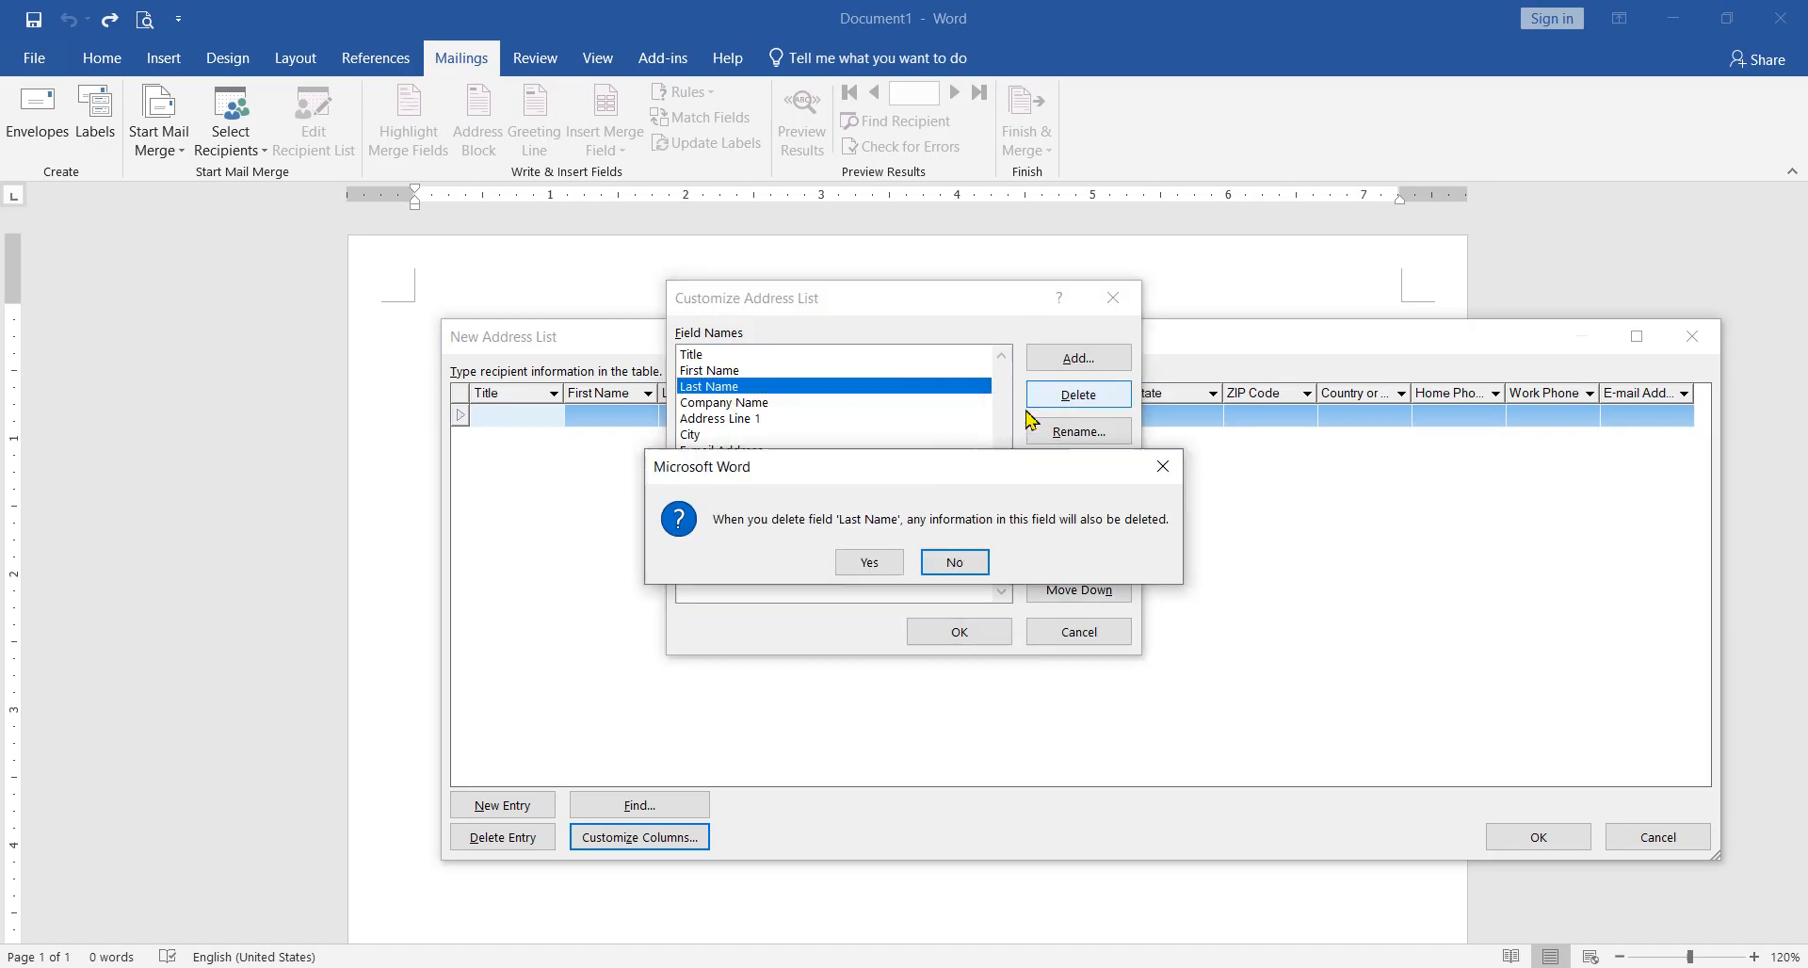
{"action": "left_click", "coordinate": [878, 561]}
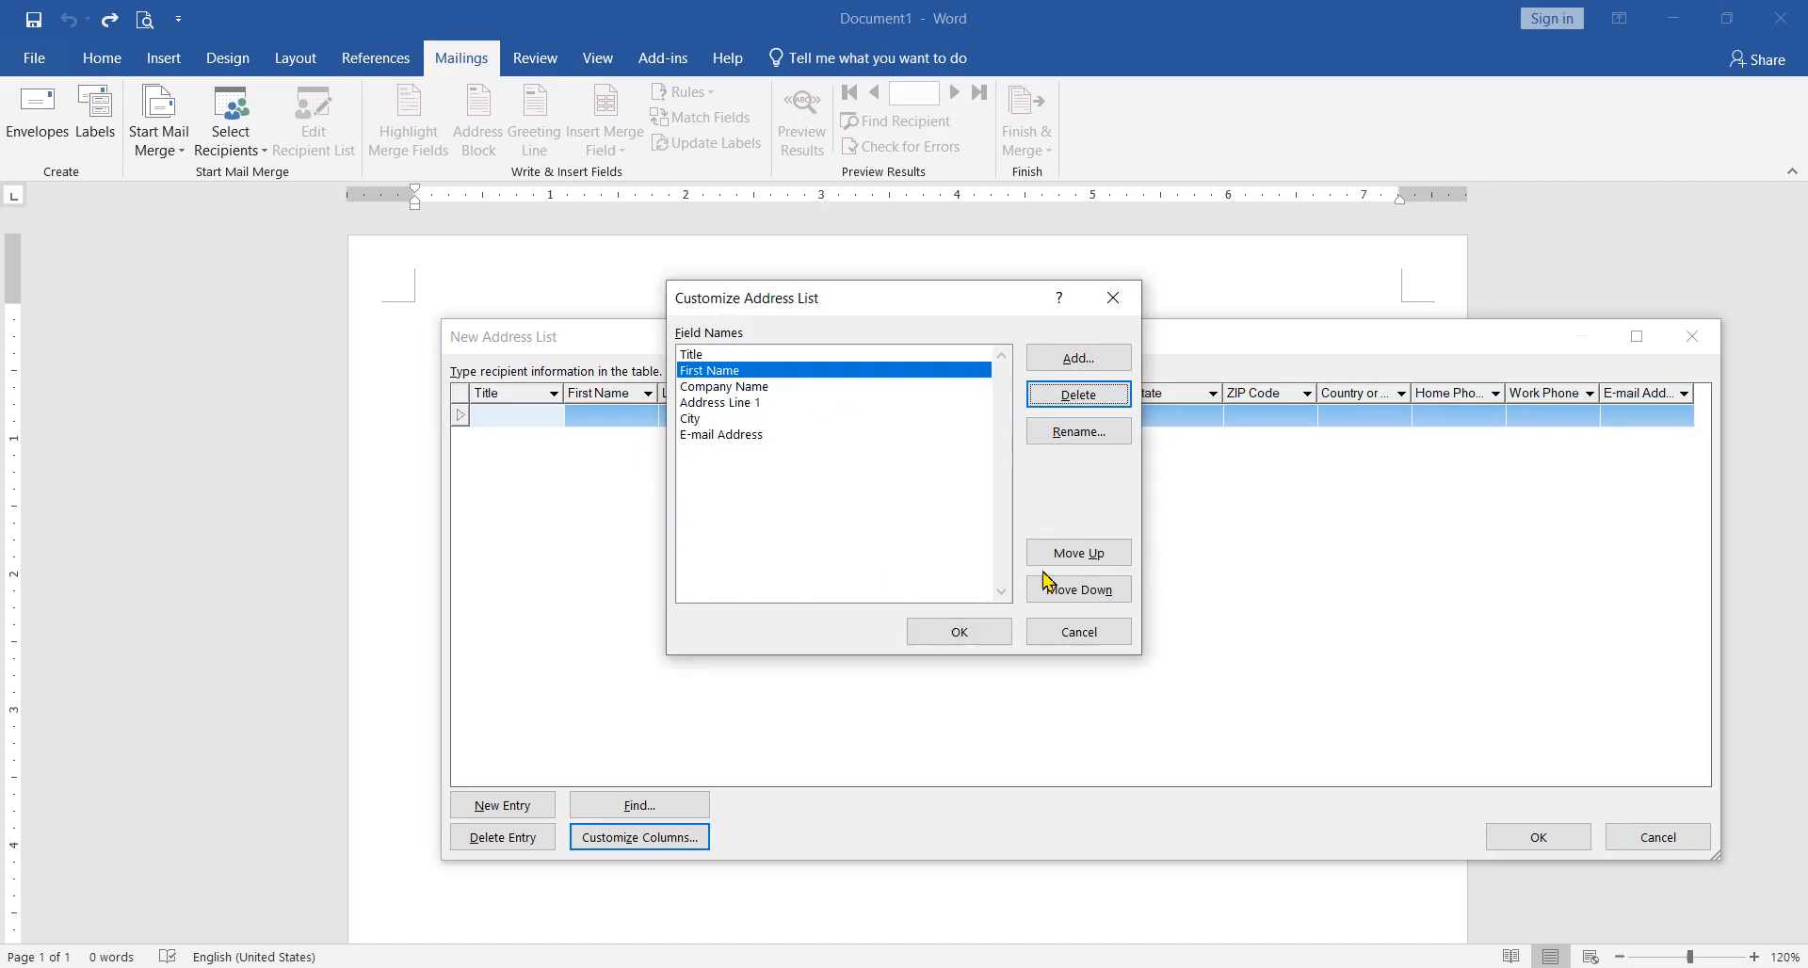
{"action": "left_click", "coordinate": [973, 637]}
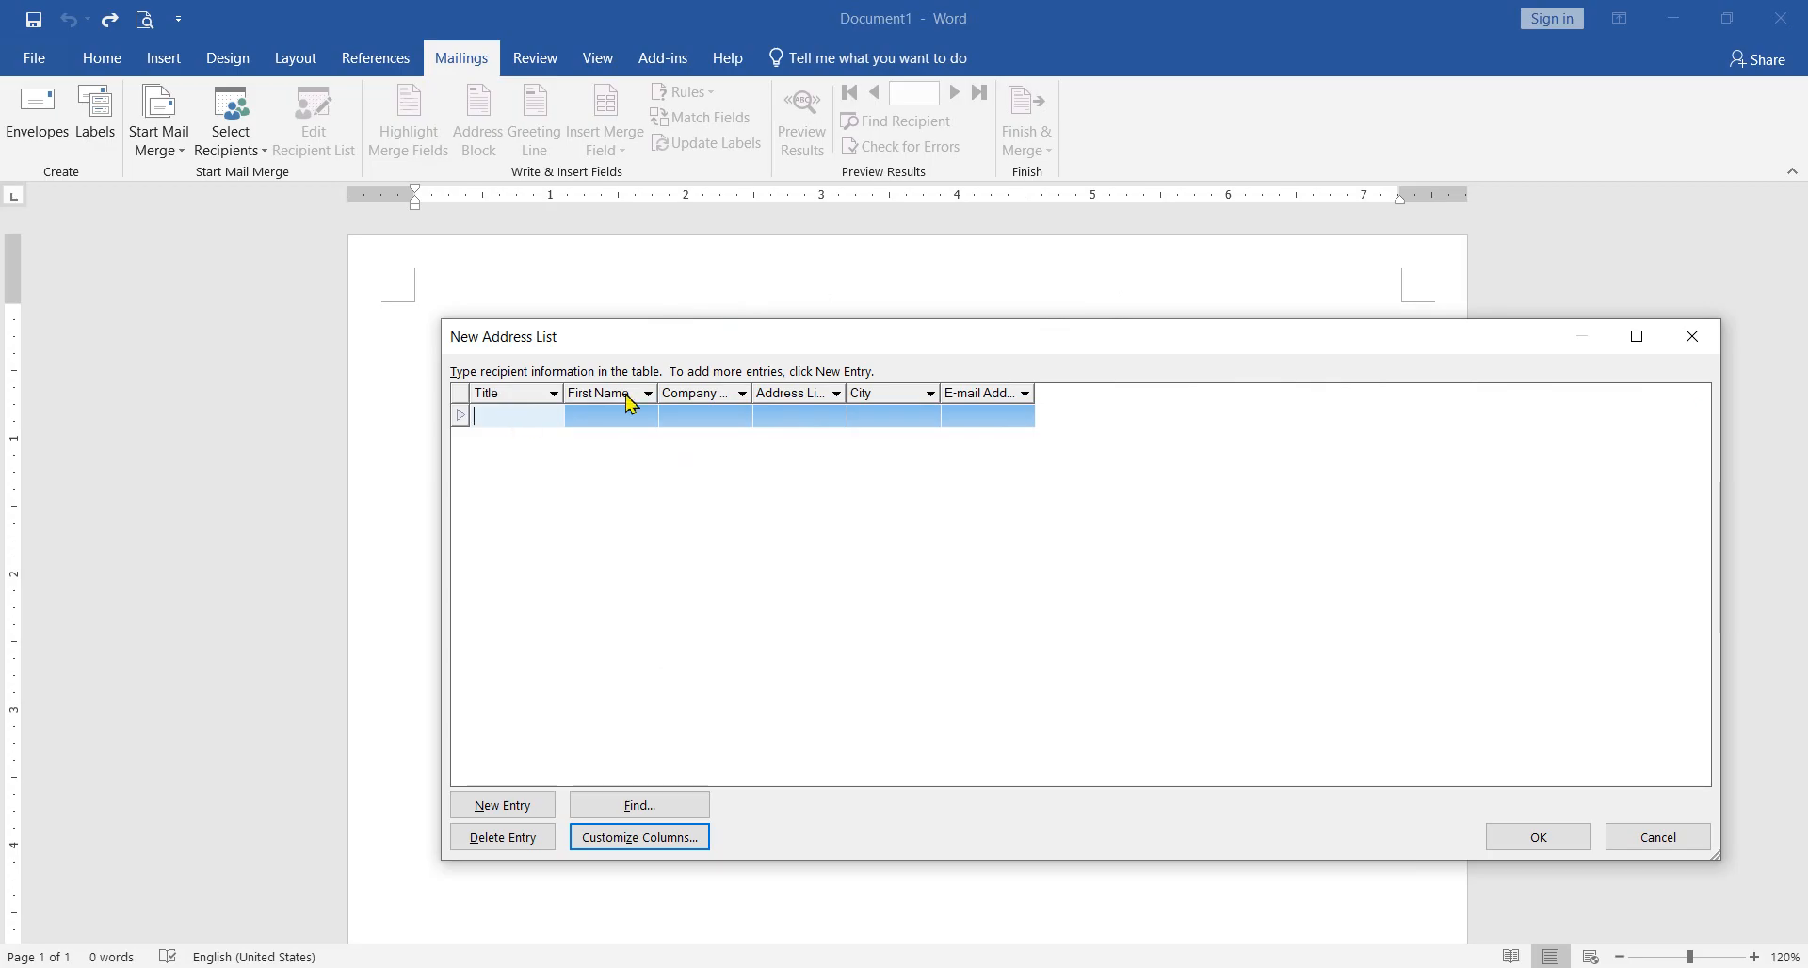
Step: Start saving the blank address list to New Volume (E:), then cancel the save and close the list
{"action": "left_click", "coordinate": [662, 415]}
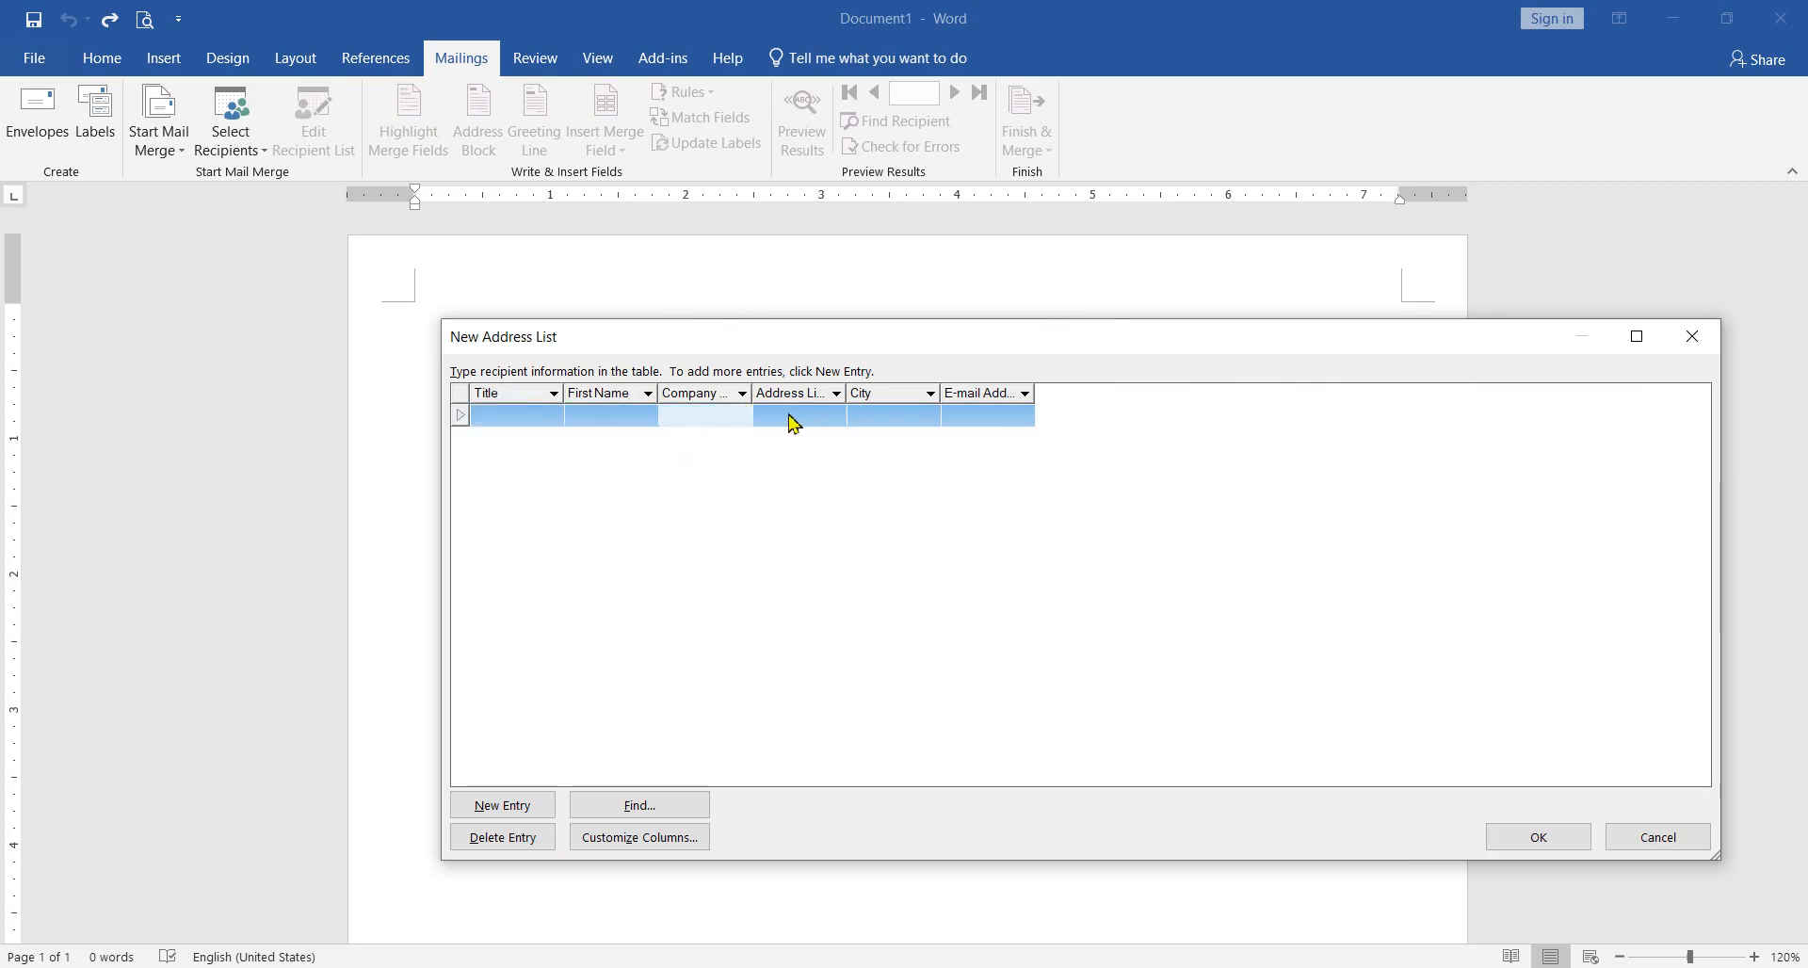
{"action": "left_click", "coordinate": [912, 425]}
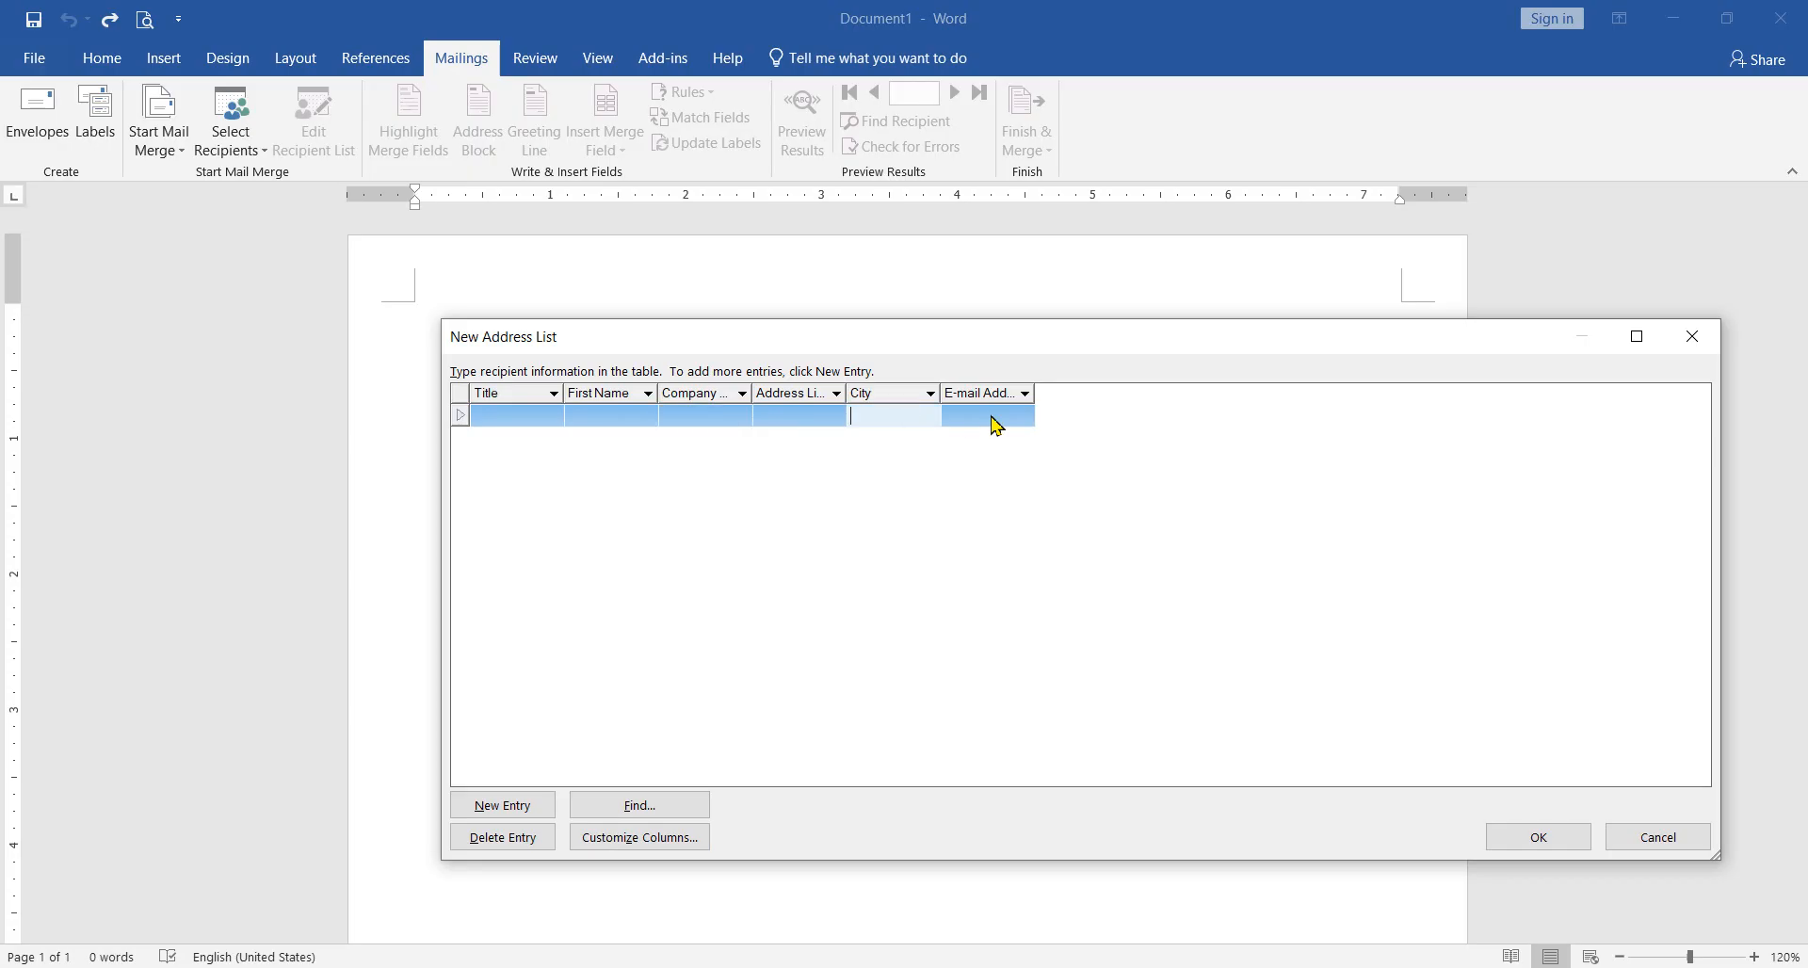
{"action": "left_click", "coordinate": [993, 419]}
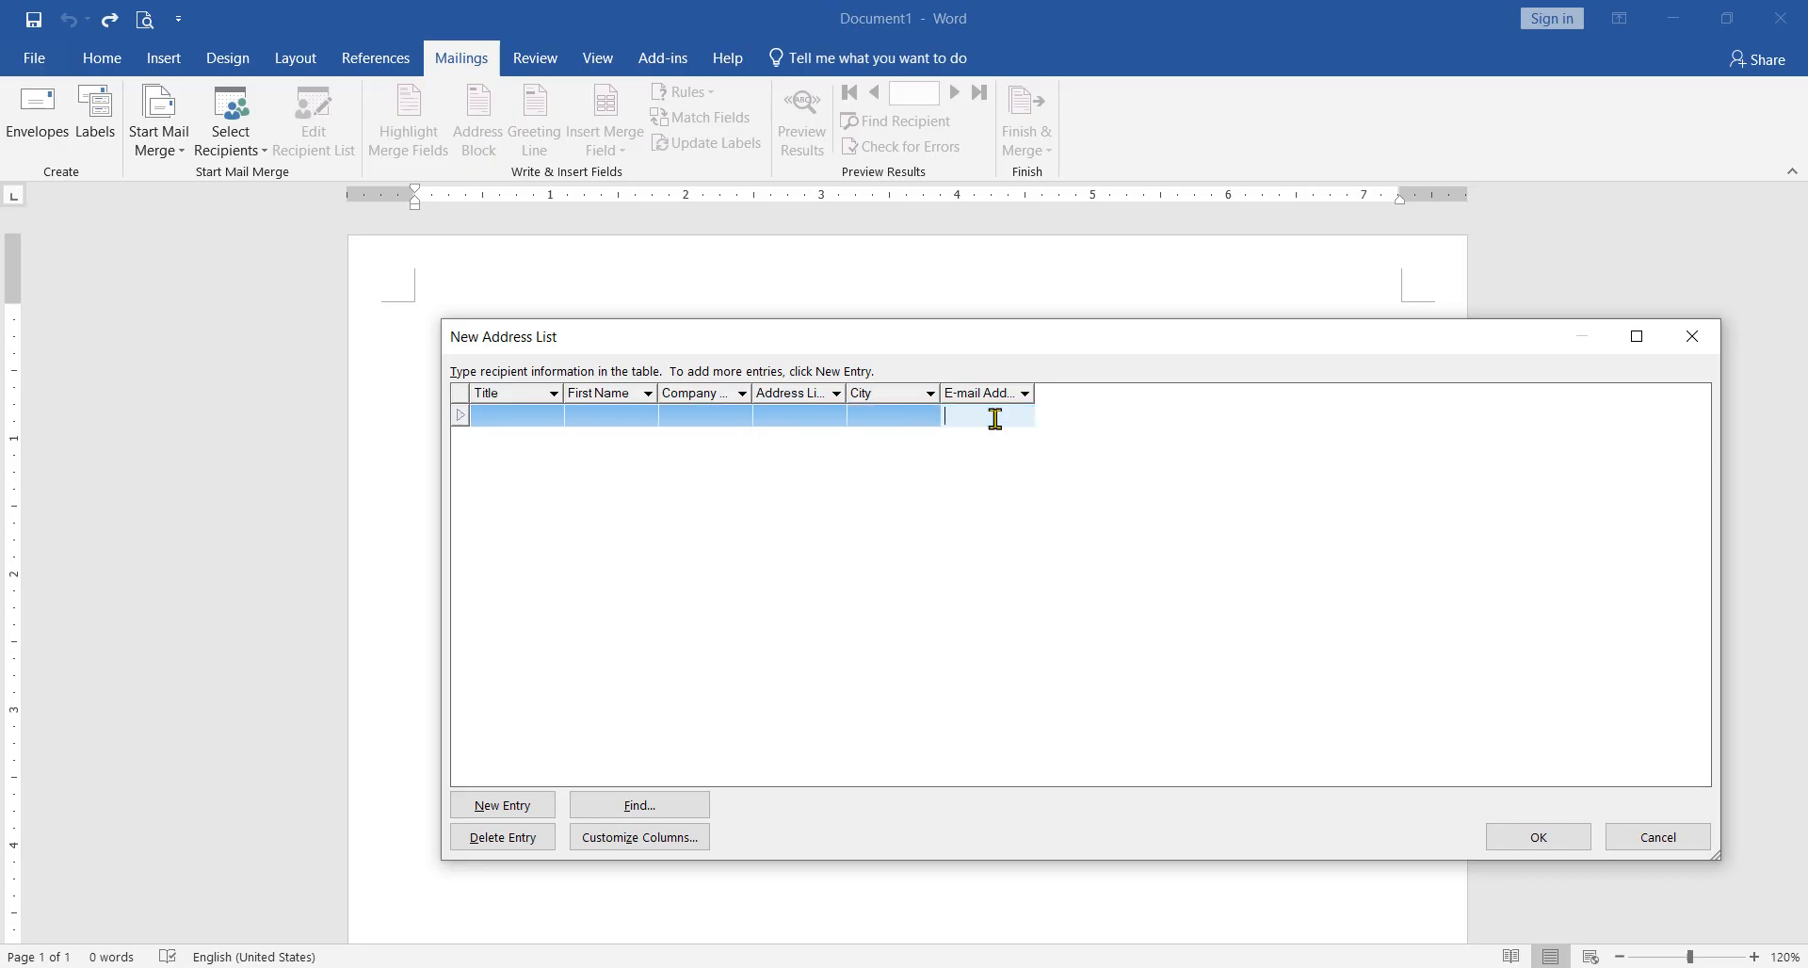
{"action": "left_click", "coordinate": [1539, 837]}
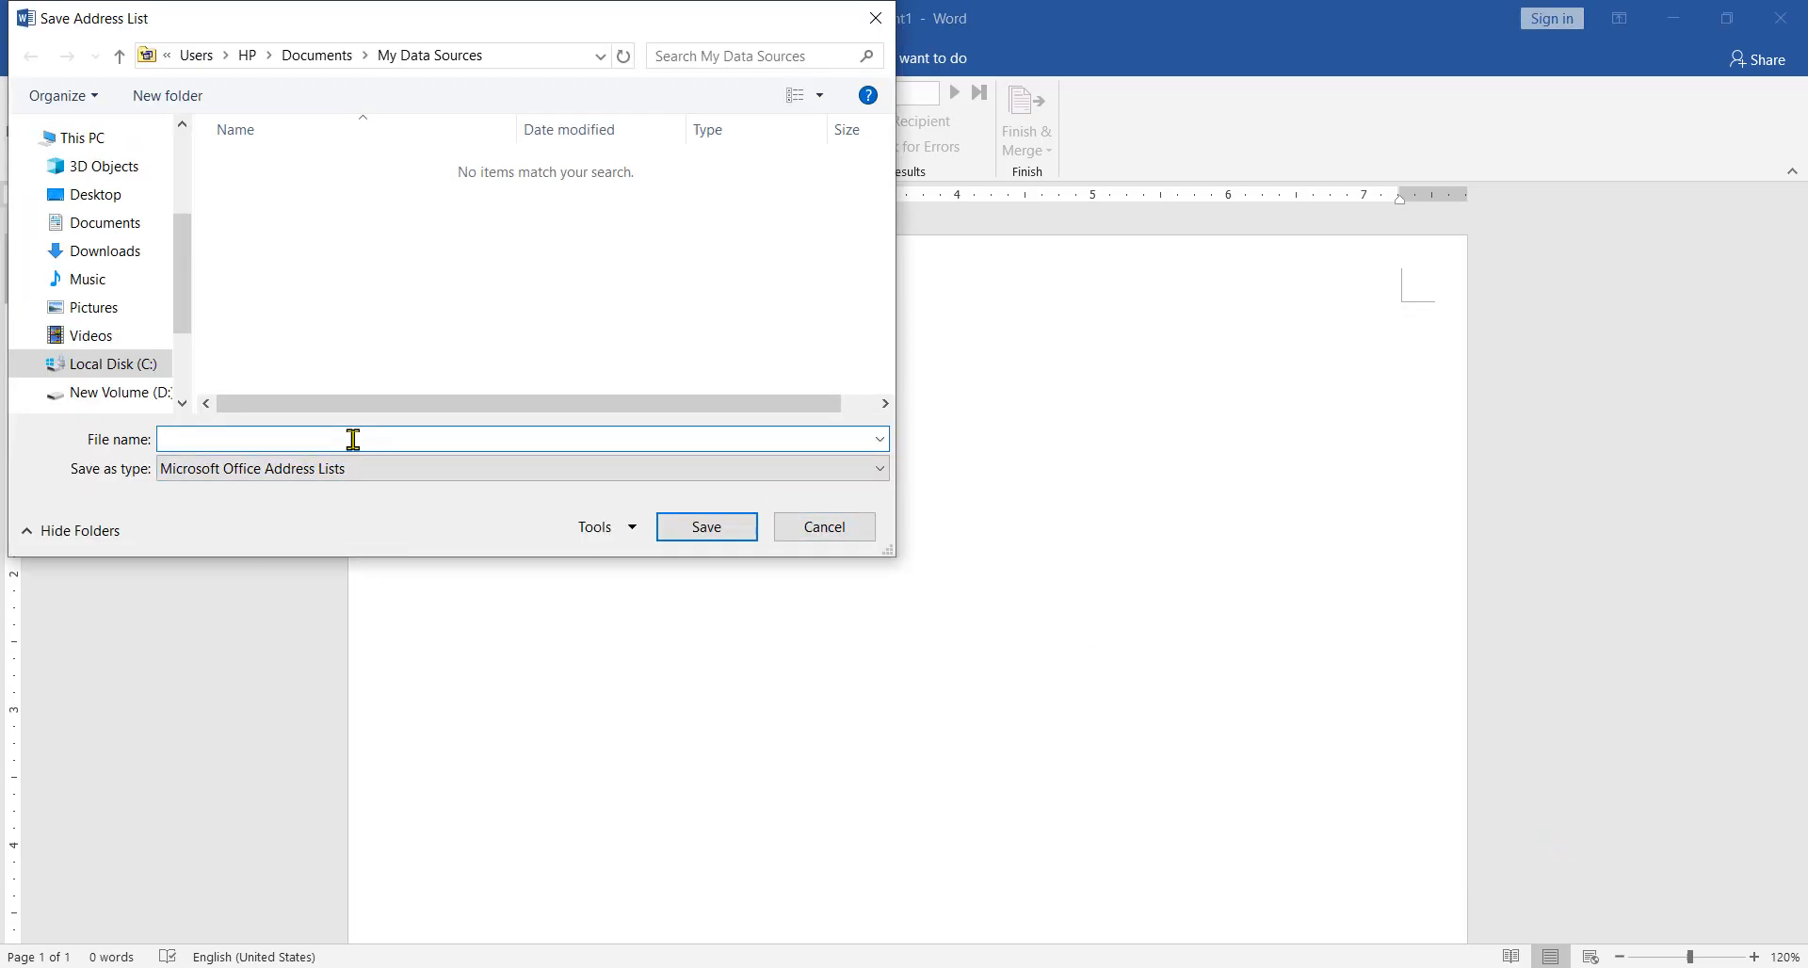
{"action": "scroll", "coordinate": [126, 298], "scroll_direction": "down", "scroll_amount": 2}
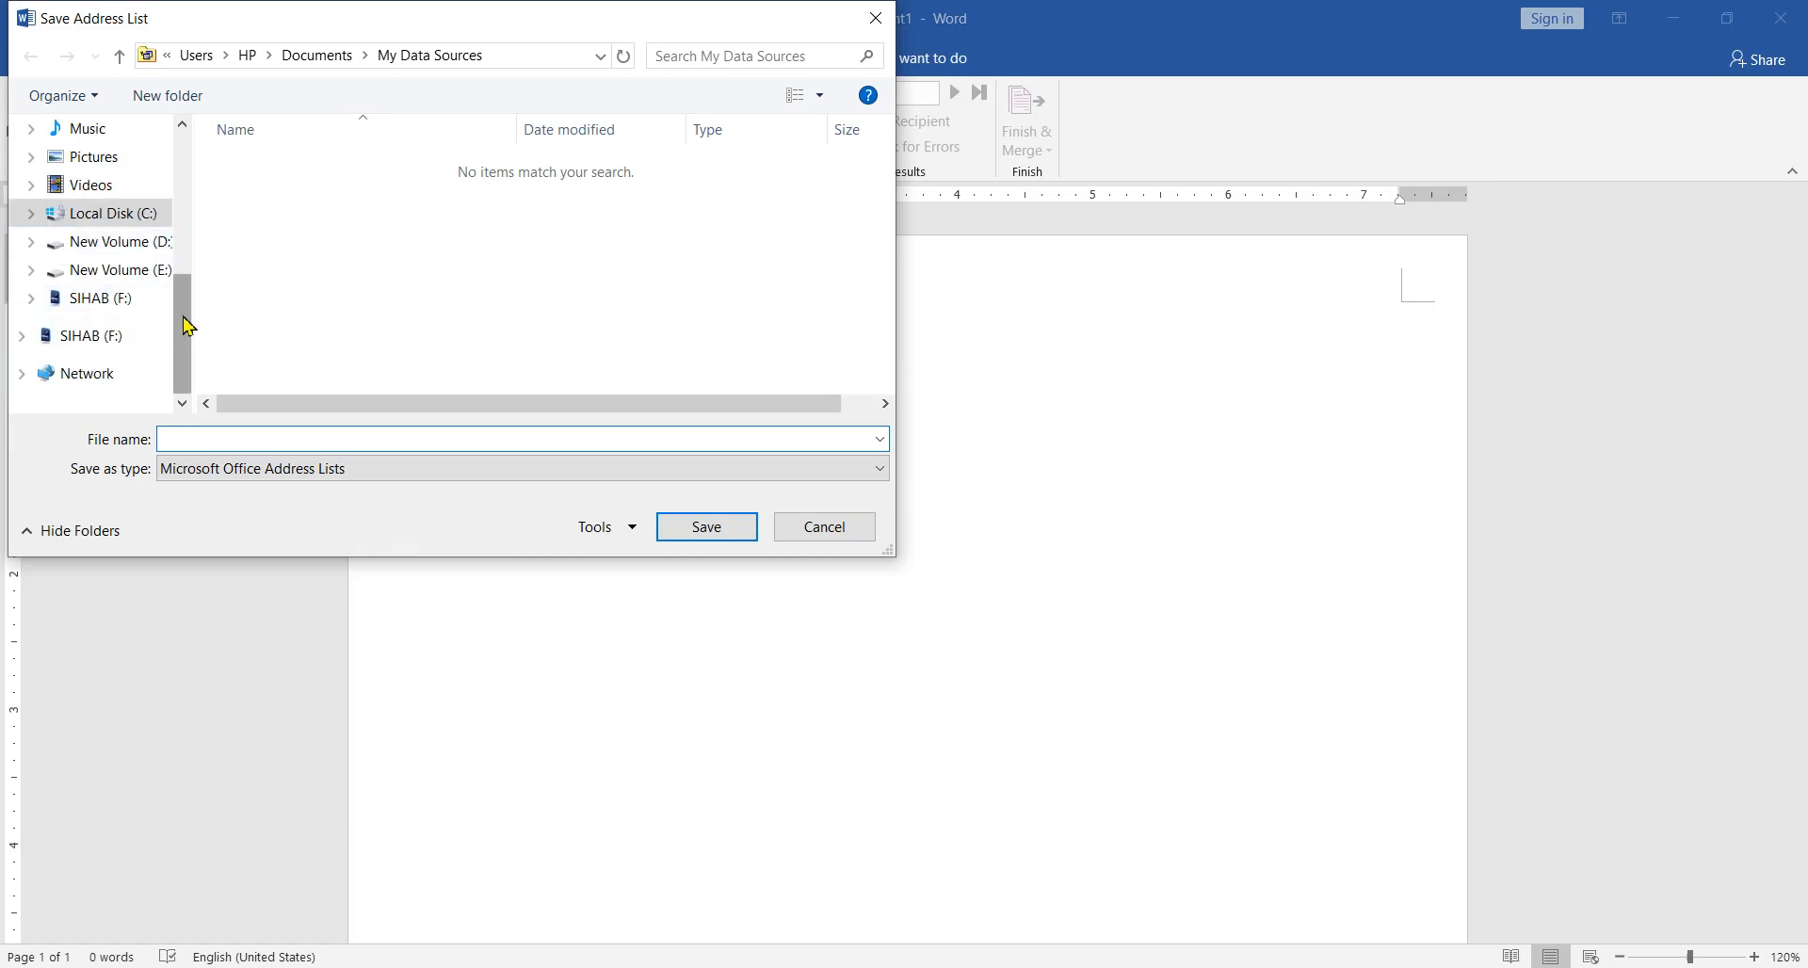
{"action": "left_click", "coordinate": [124, 281]}
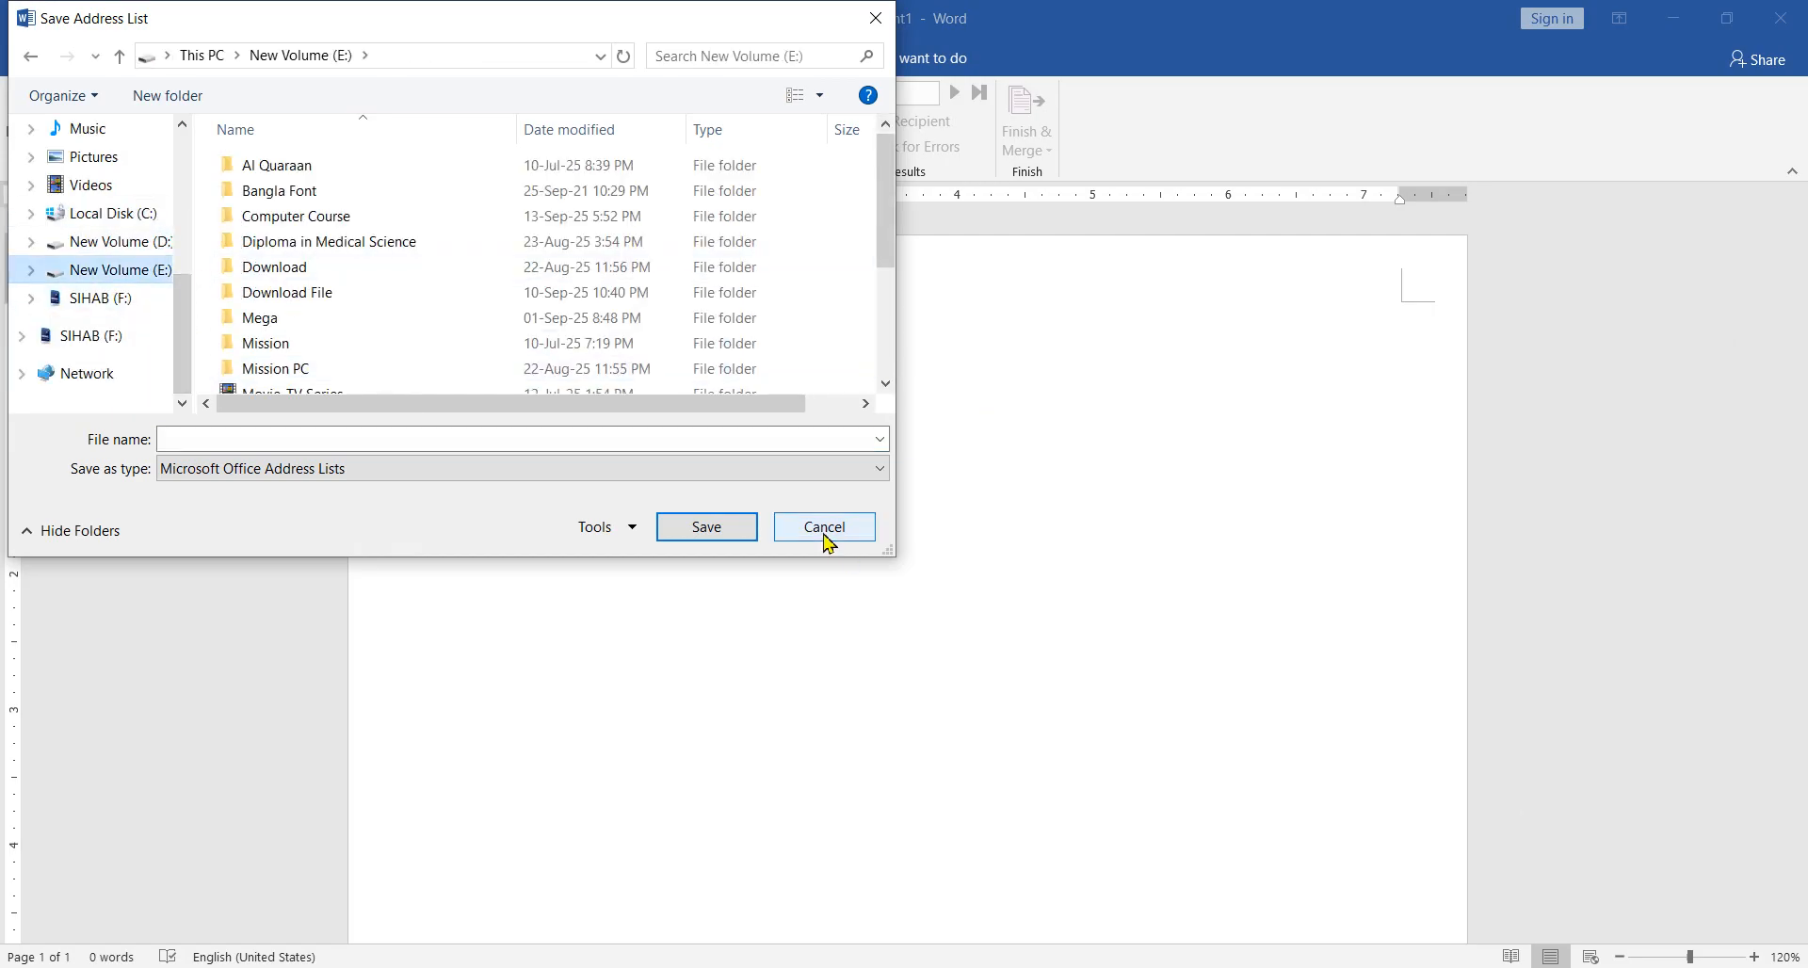
{"action": "left_click", "coordinate": [825, 529]}
{"action": "left_click", "coordinate": [950, 562]}
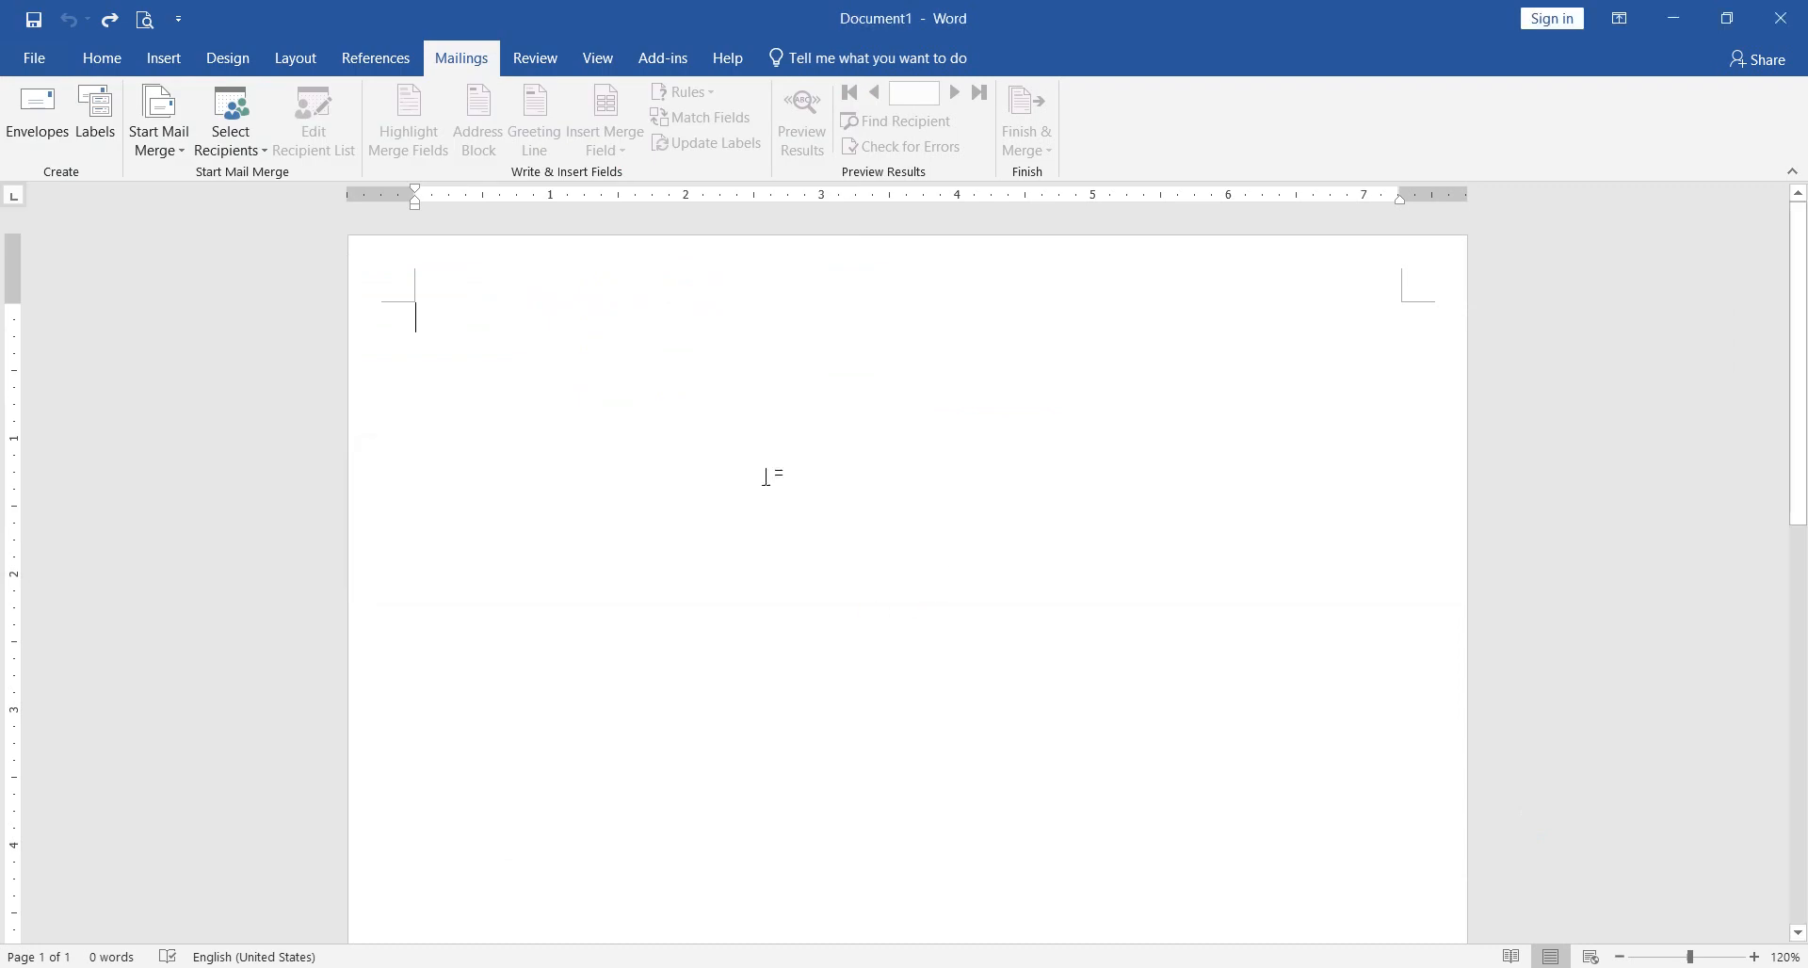